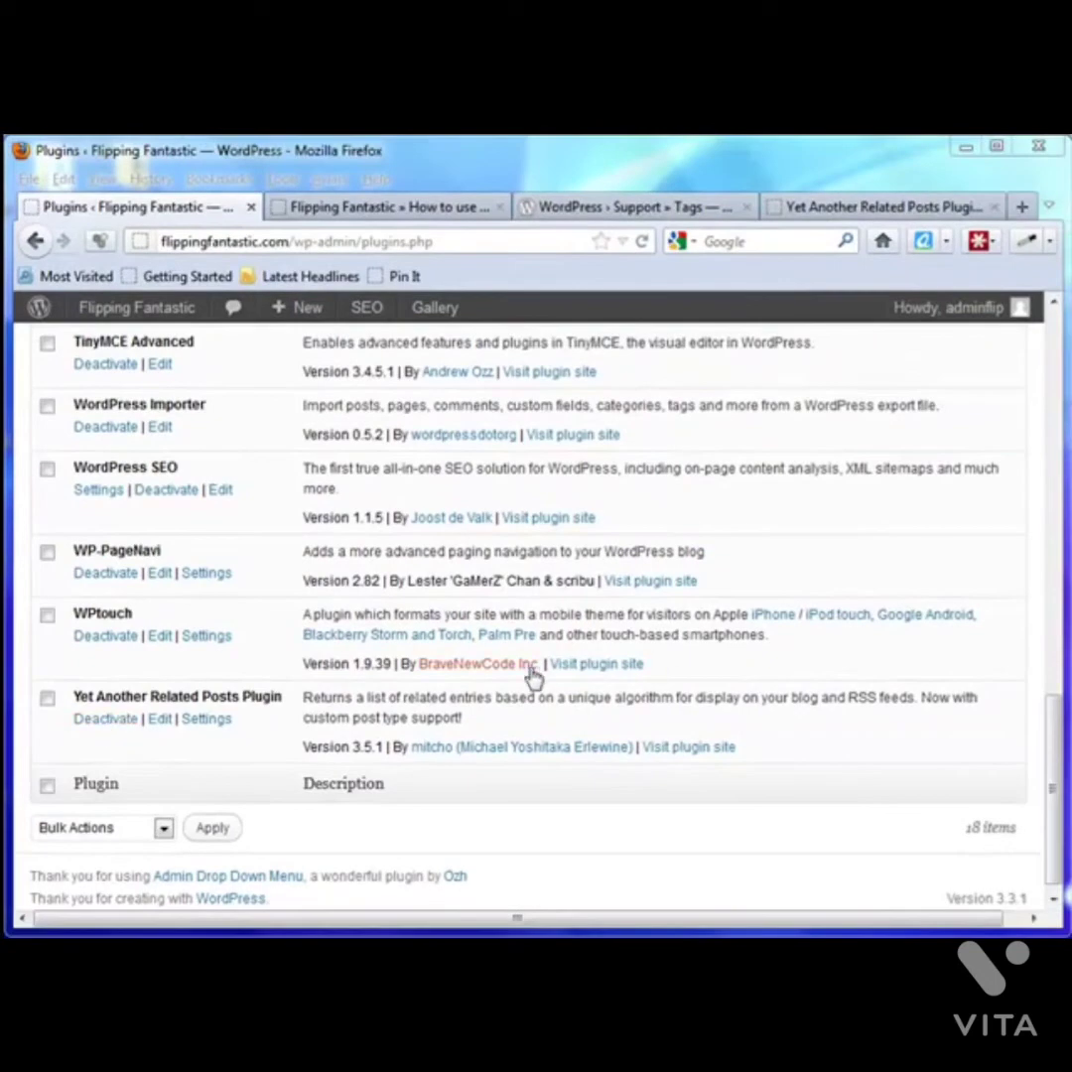
# Open the Related Posts (YARPP) plugin settings and review its display options for the website and RSS.
pyautogui.moveTo(1059, 767); pyautogui.dragTo(1053, 369)
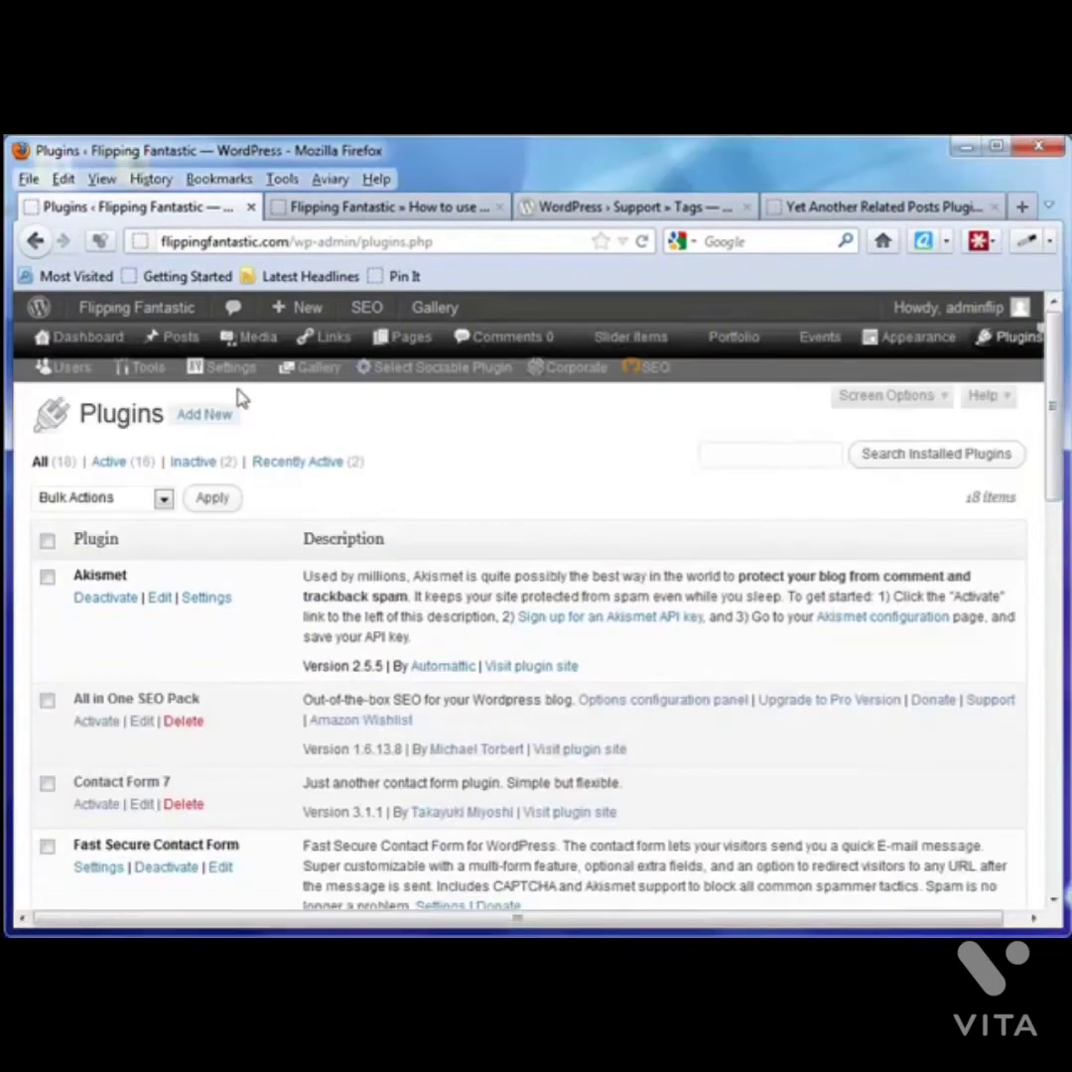
pyautogui.moveTo(226, 369)
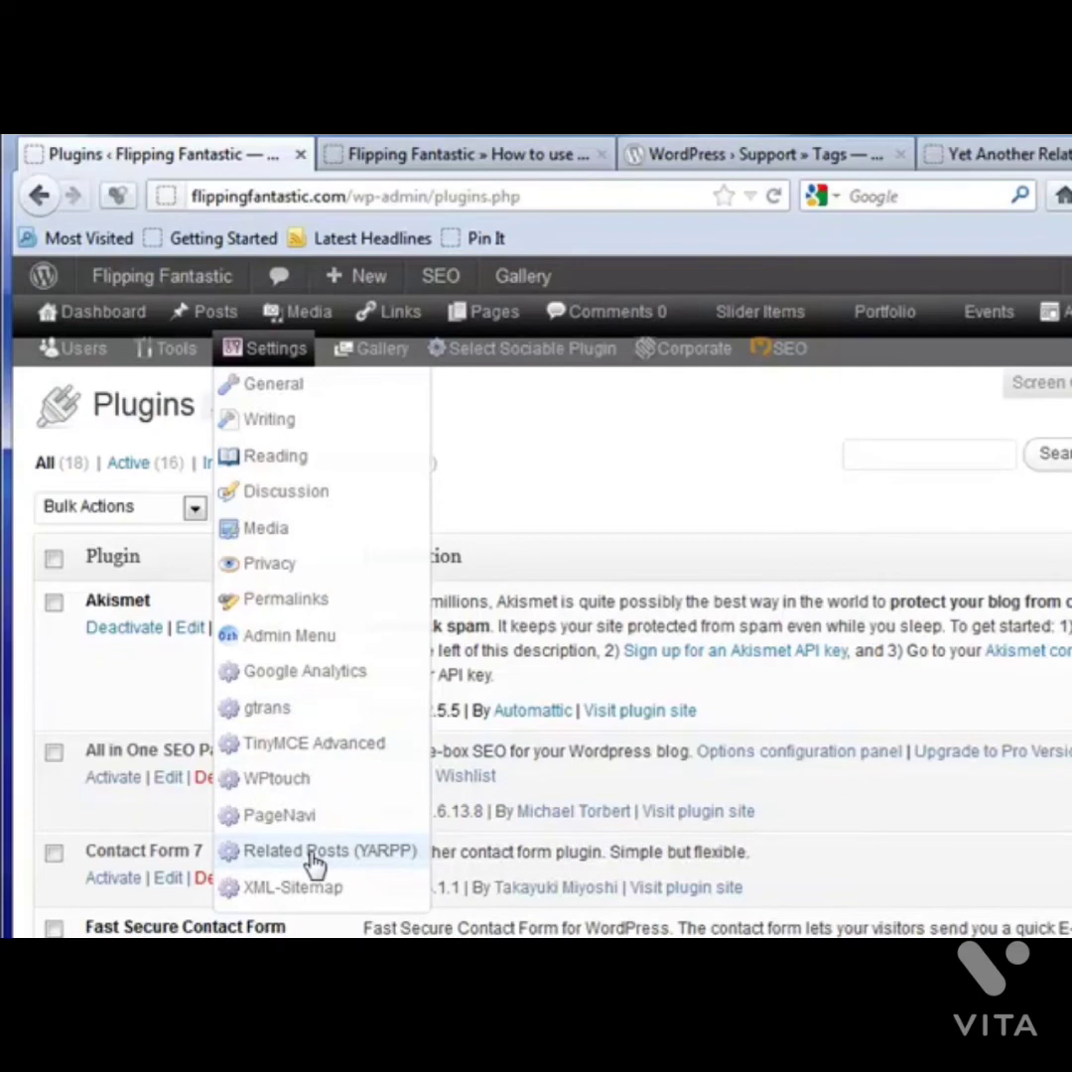
pyautogui.click(315, 863)
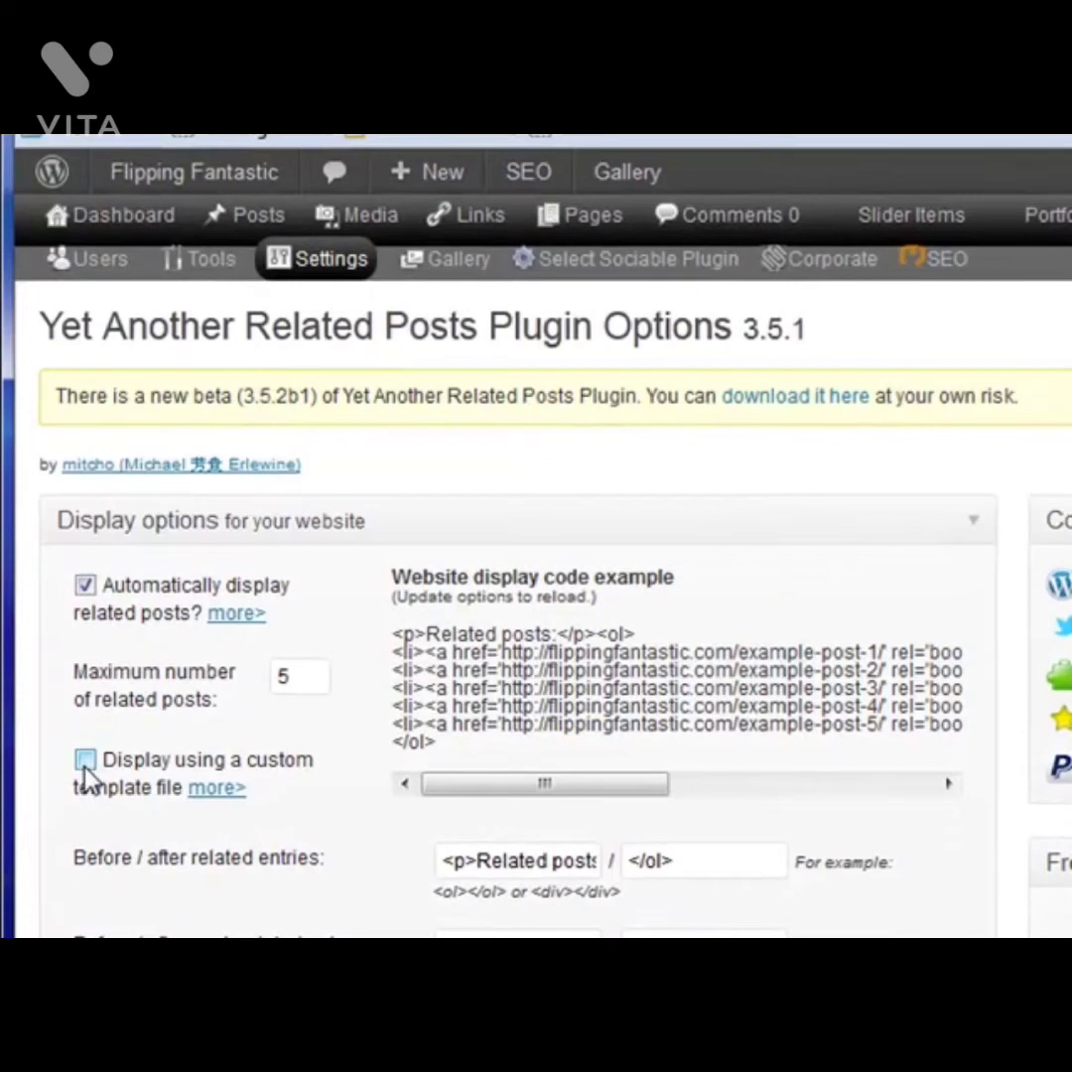
pyautogui.scroll(-1, 188, 888)
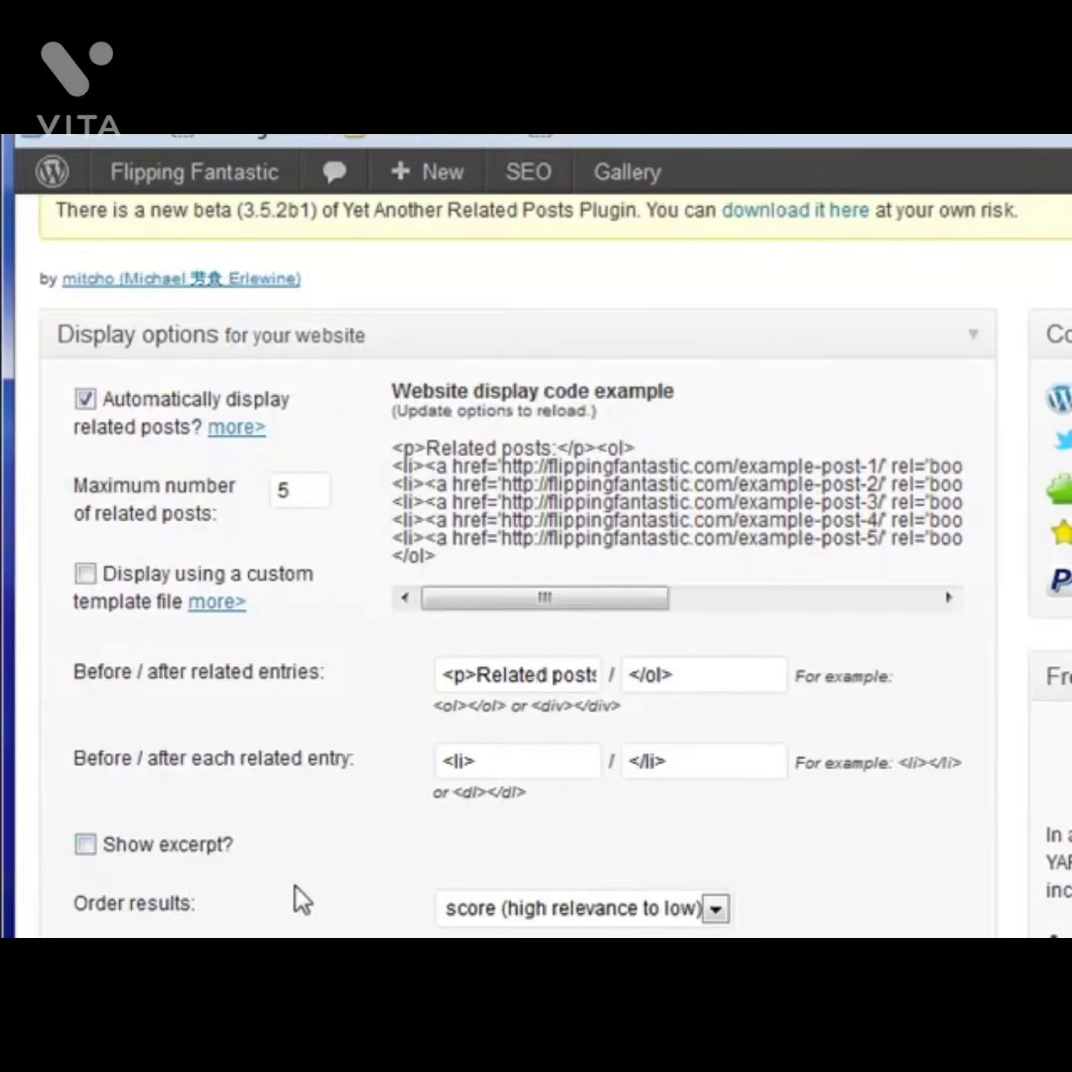
pyautogui.scroll(-4, 303, 899)
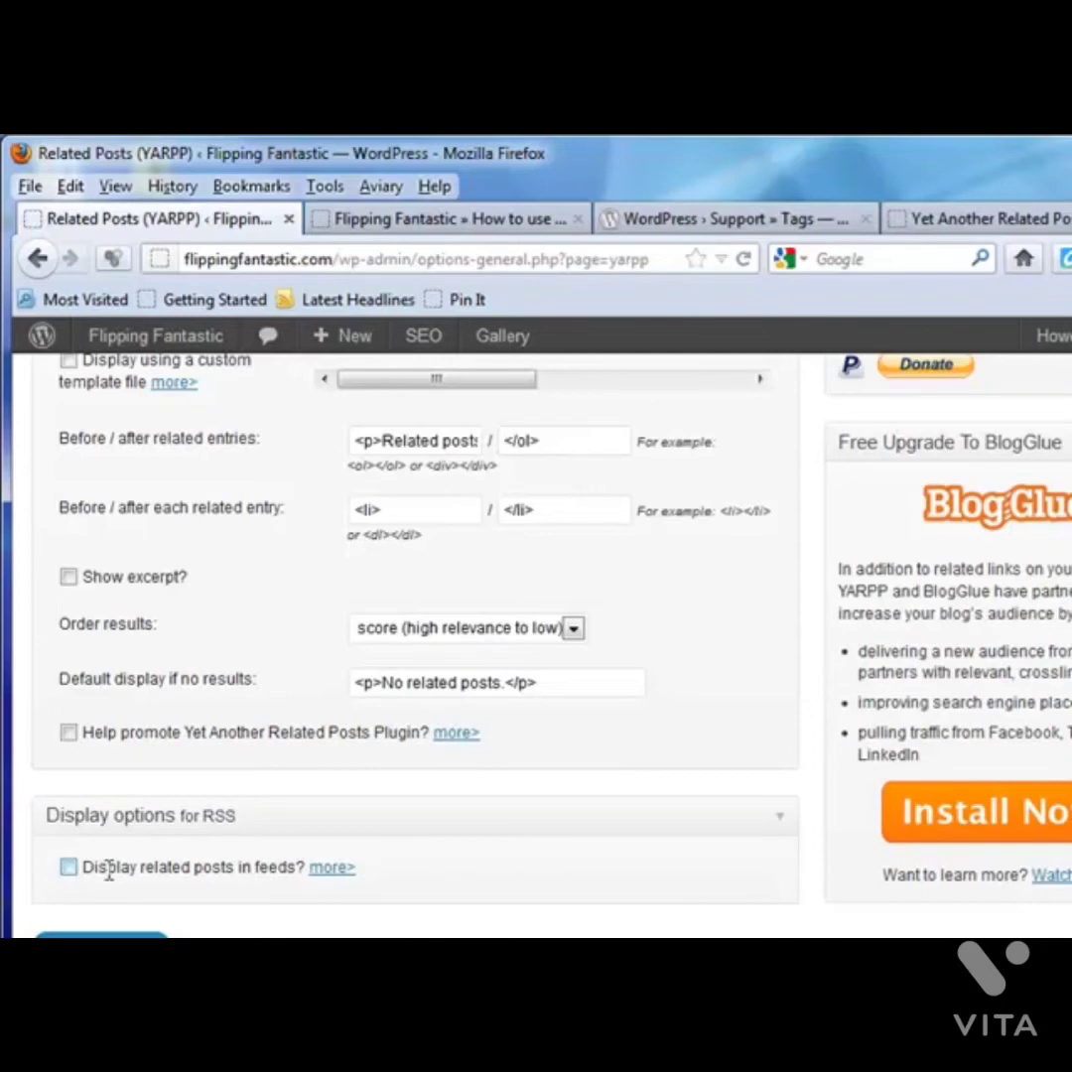
pyautogui.scroll(5, 441, 873)
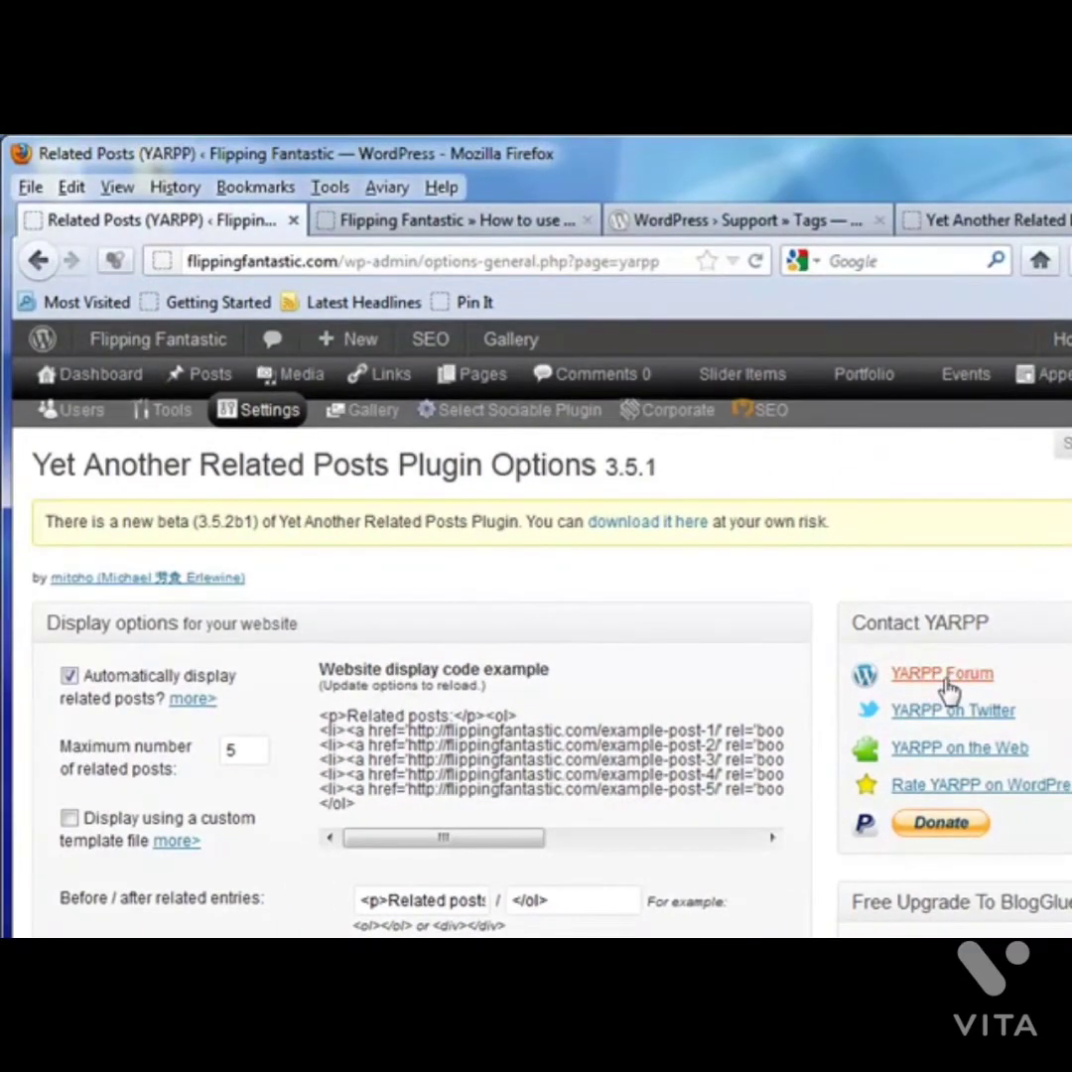
# Skim the Yet Another Related Posts Plugin documentation page on mitcho.com, including its installation section, and return to the plugin options.
pyautogui.click(992, 220)
pyautogui.scroll(10, 390, 701)
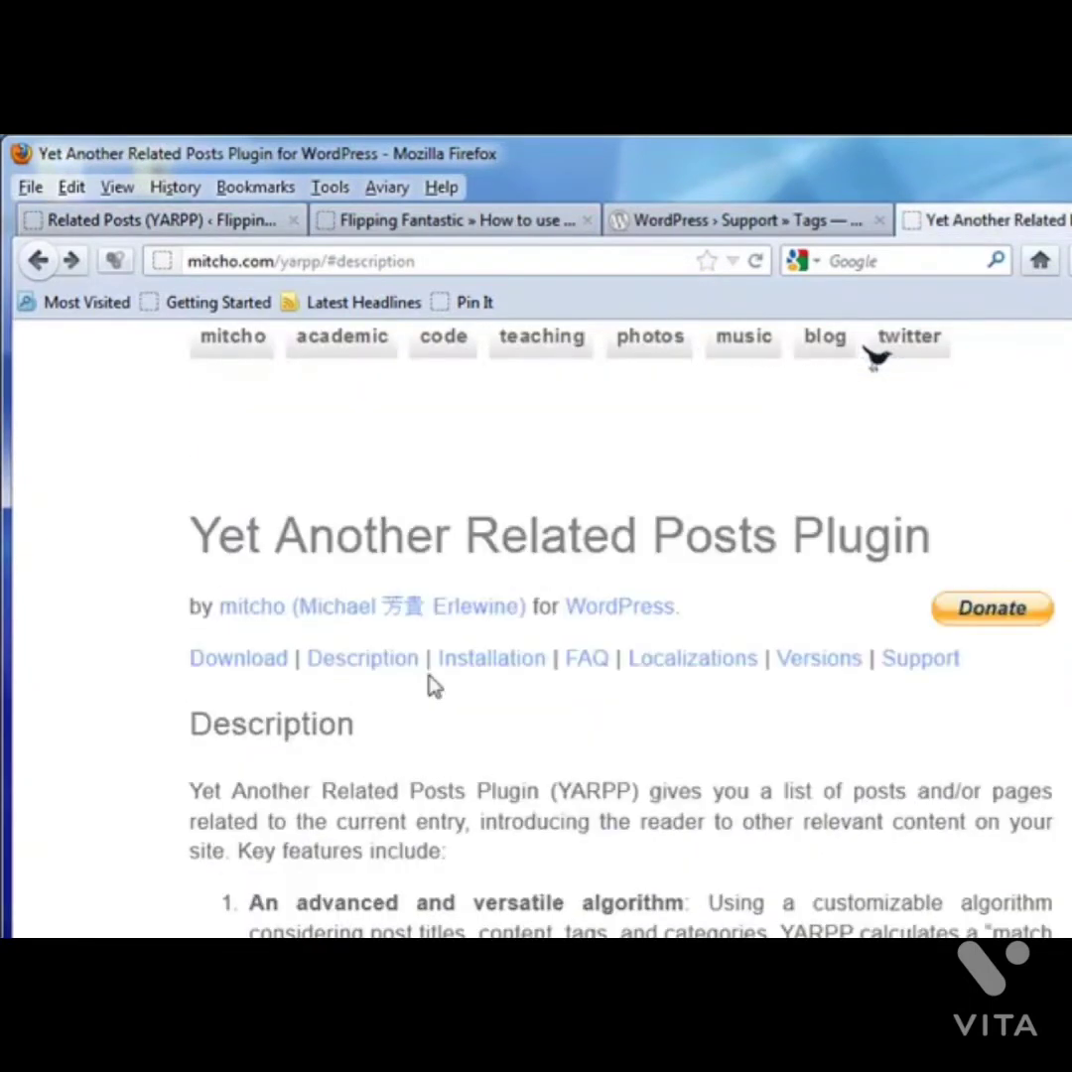
pyautogui.scroll(-10, 387, 556)
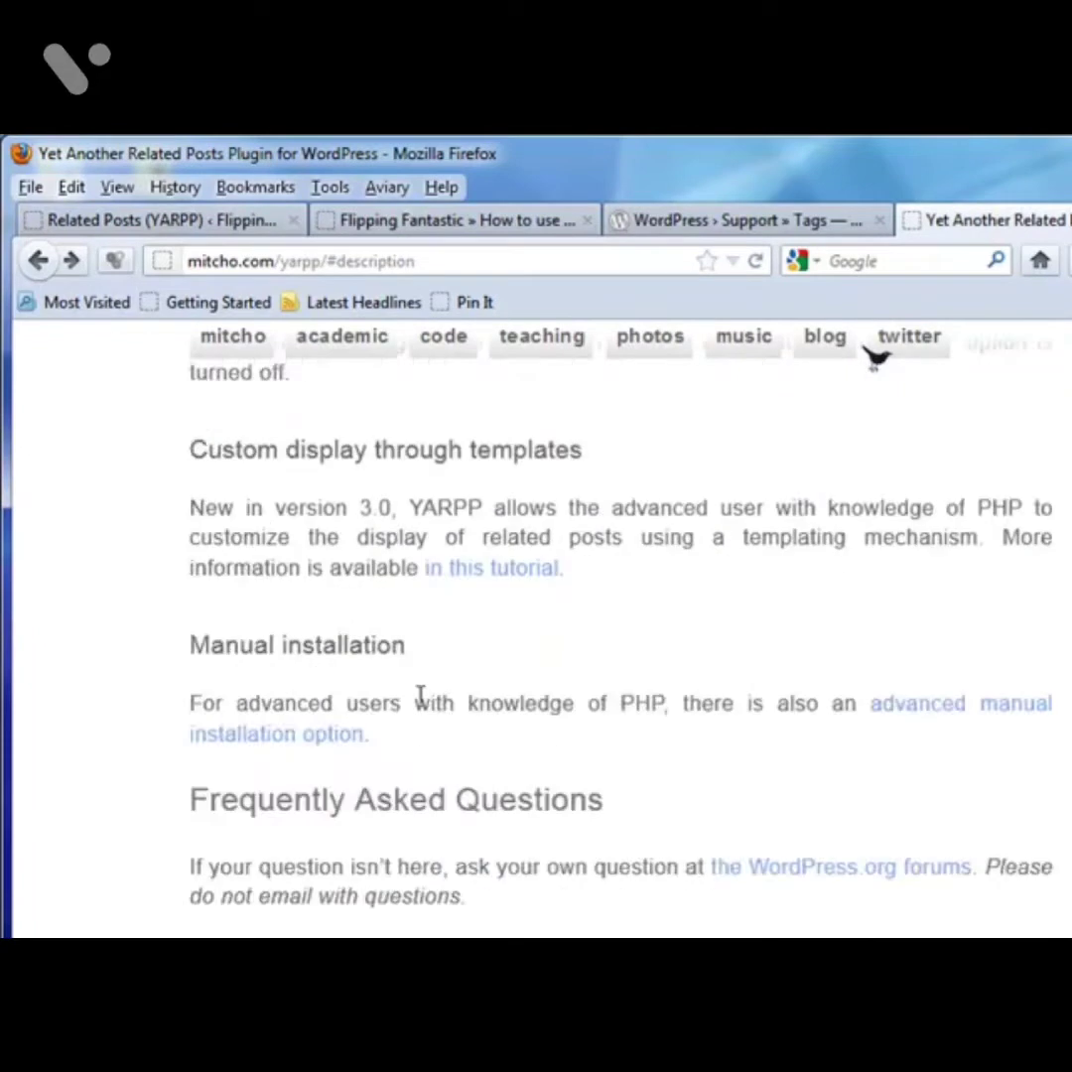
pyautogui.scroll(10, 359, 725)
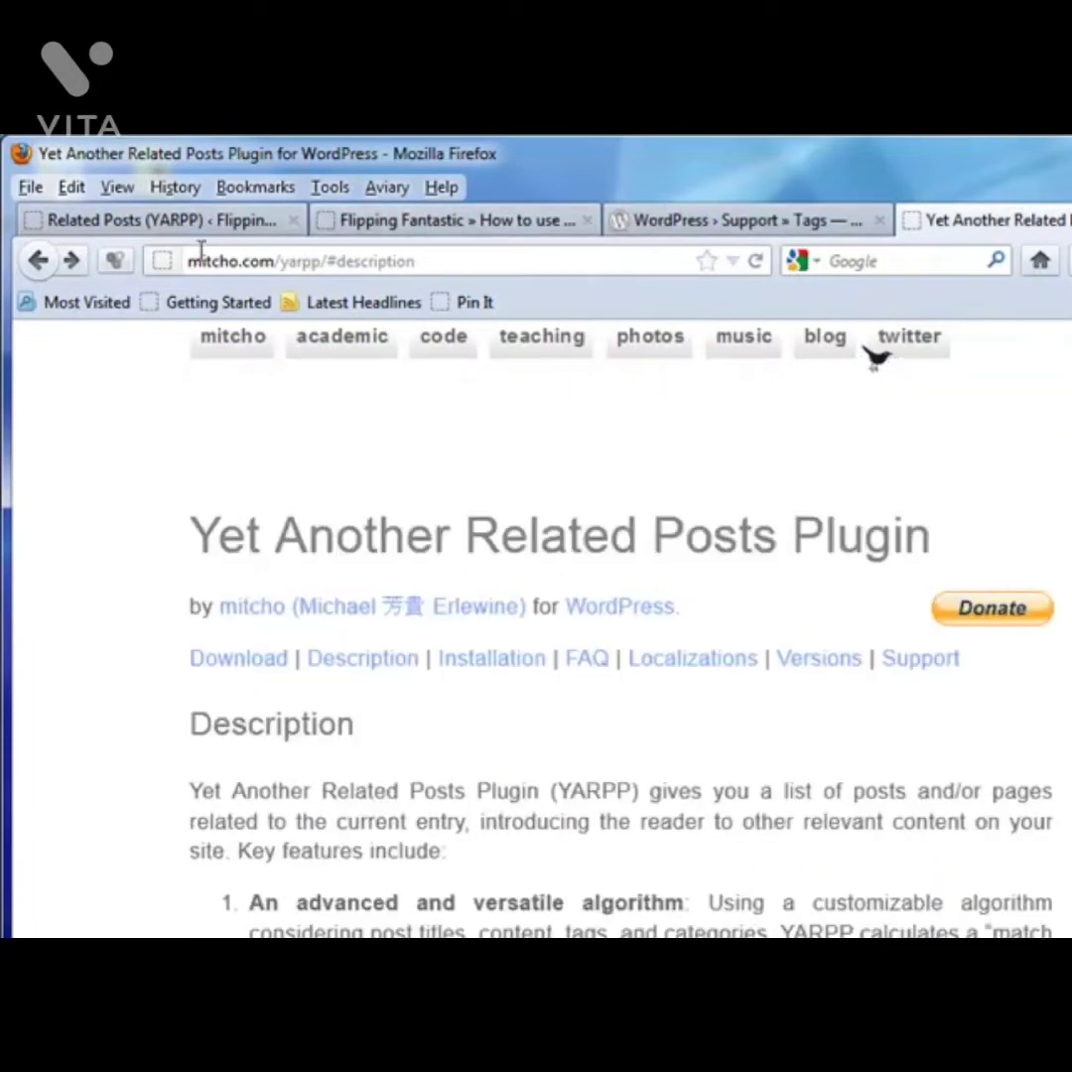
pyautogui.click(184, 223)
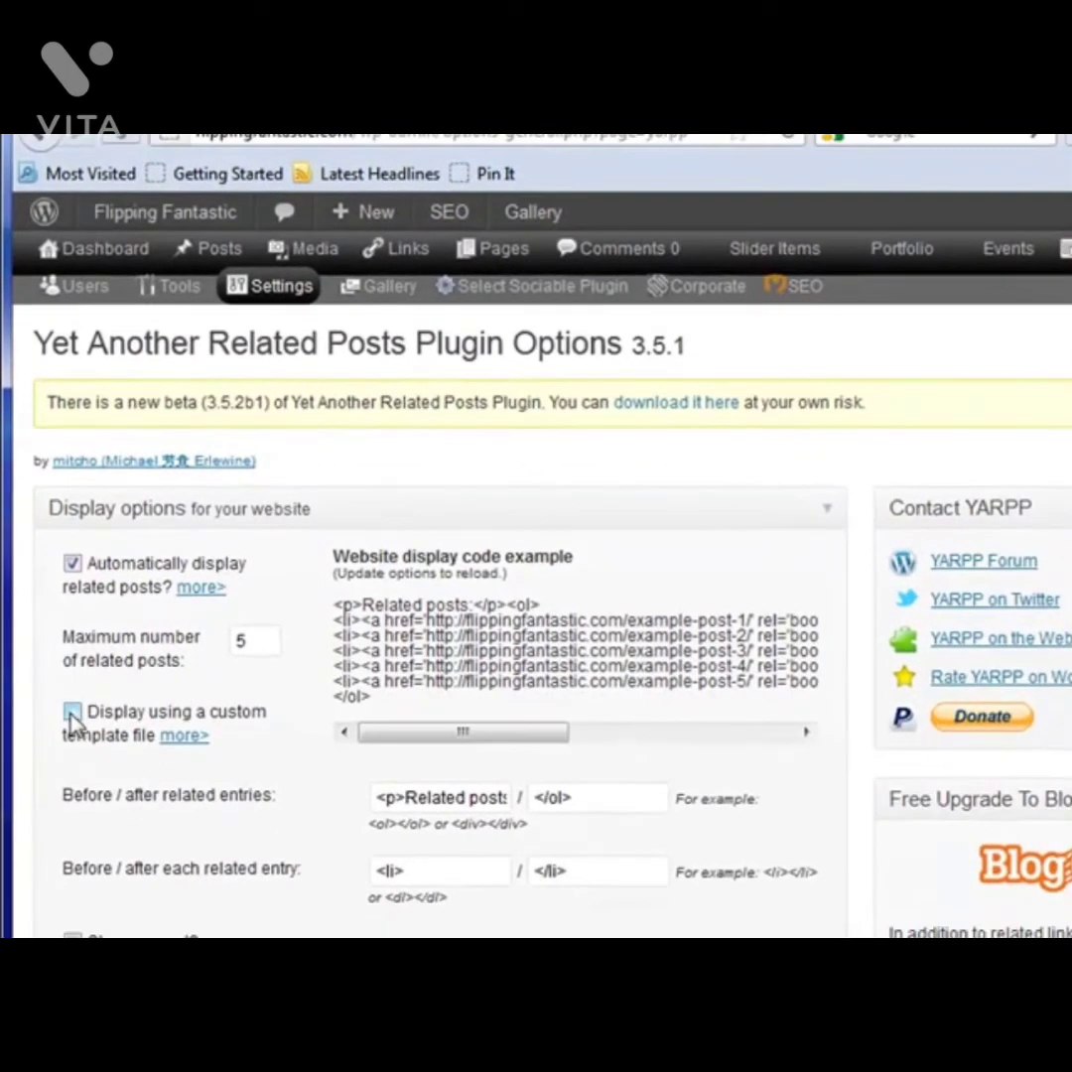
# Enable displaying related posts using a custom template file and view the available template files.
pyautogui.click(73, 712)
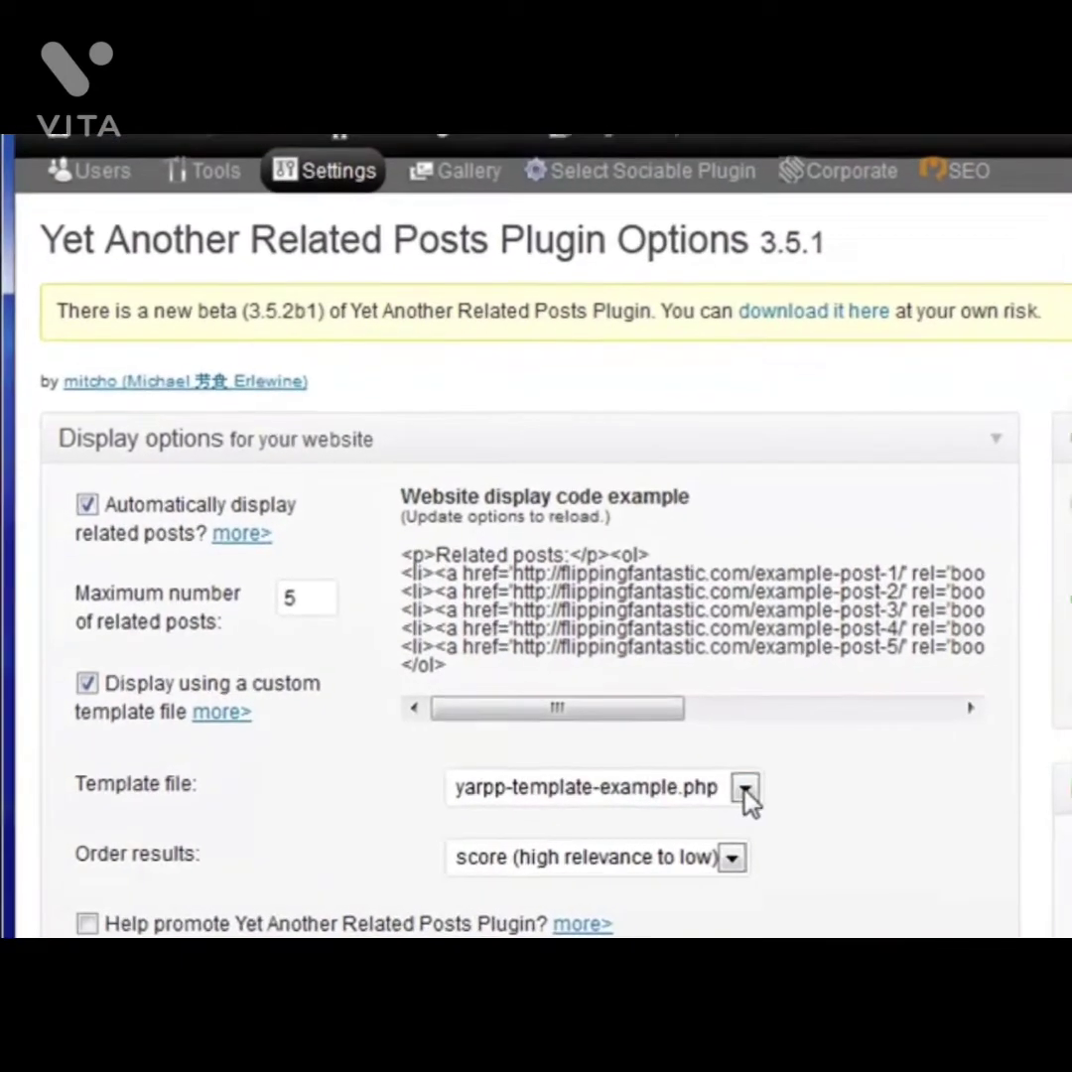
pyautogui.click(618, 799)
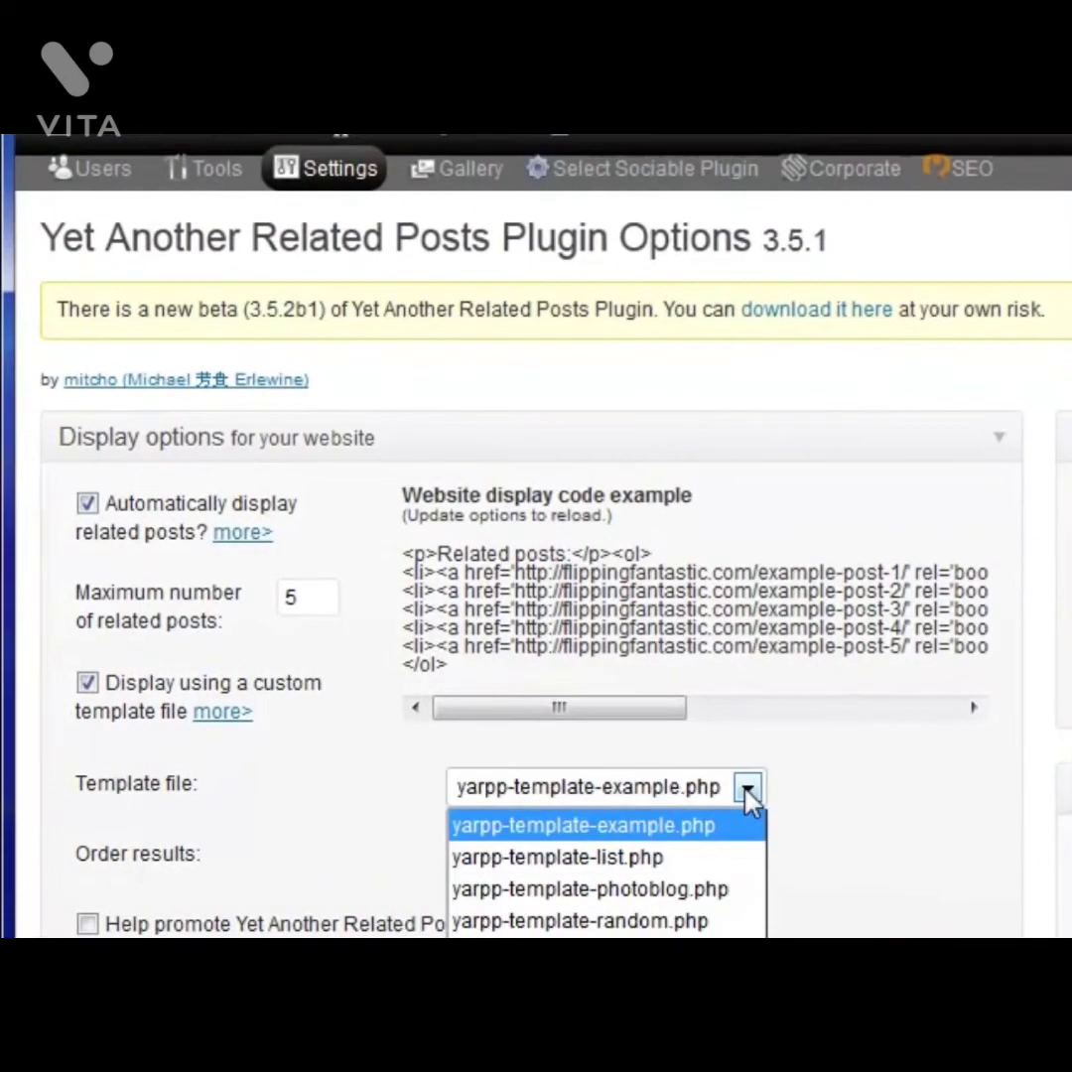
pyautogui.click(749, 794)
pyautogui.click(746, 791)
pyautogui.click(749, 791)
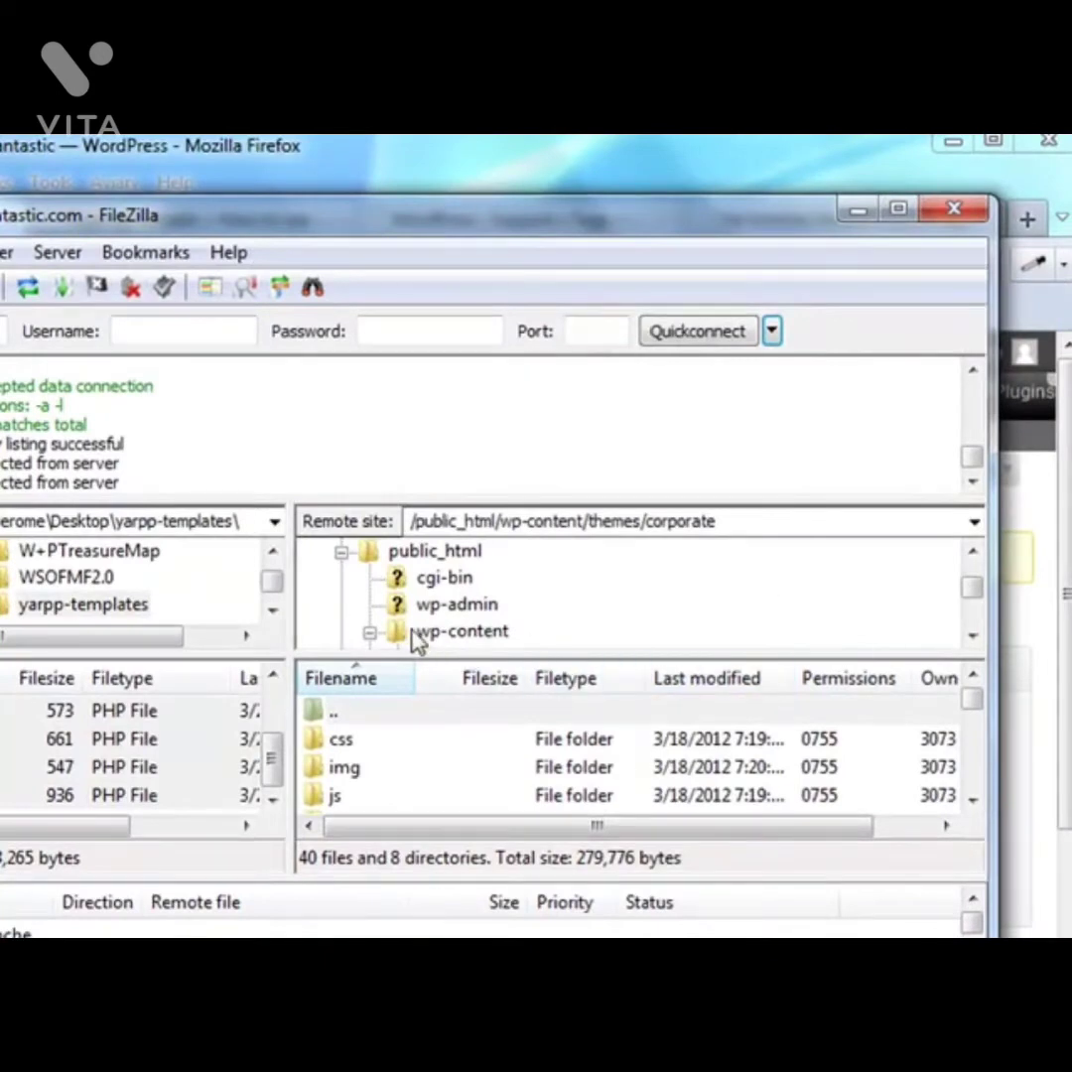
# In FileZilla, open the remote folder wp-content/plugins/yet-another-related-posts-plugin/yarpp-templates and look through its template files.
pyautogui.click(442, 632)
pyautogui.scroll(-3, 974, 605)
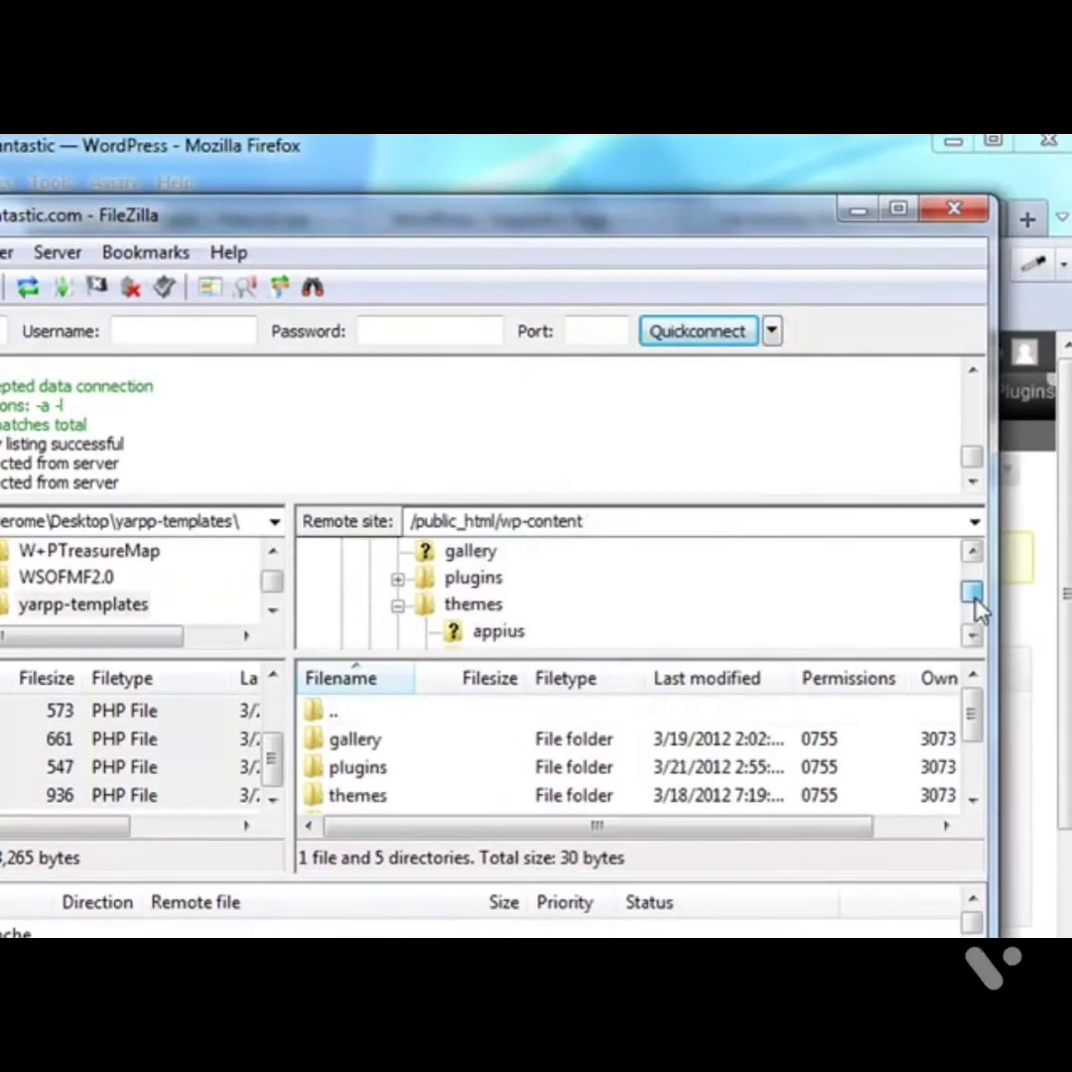
pyautogui.scroll(2, 622, 624)
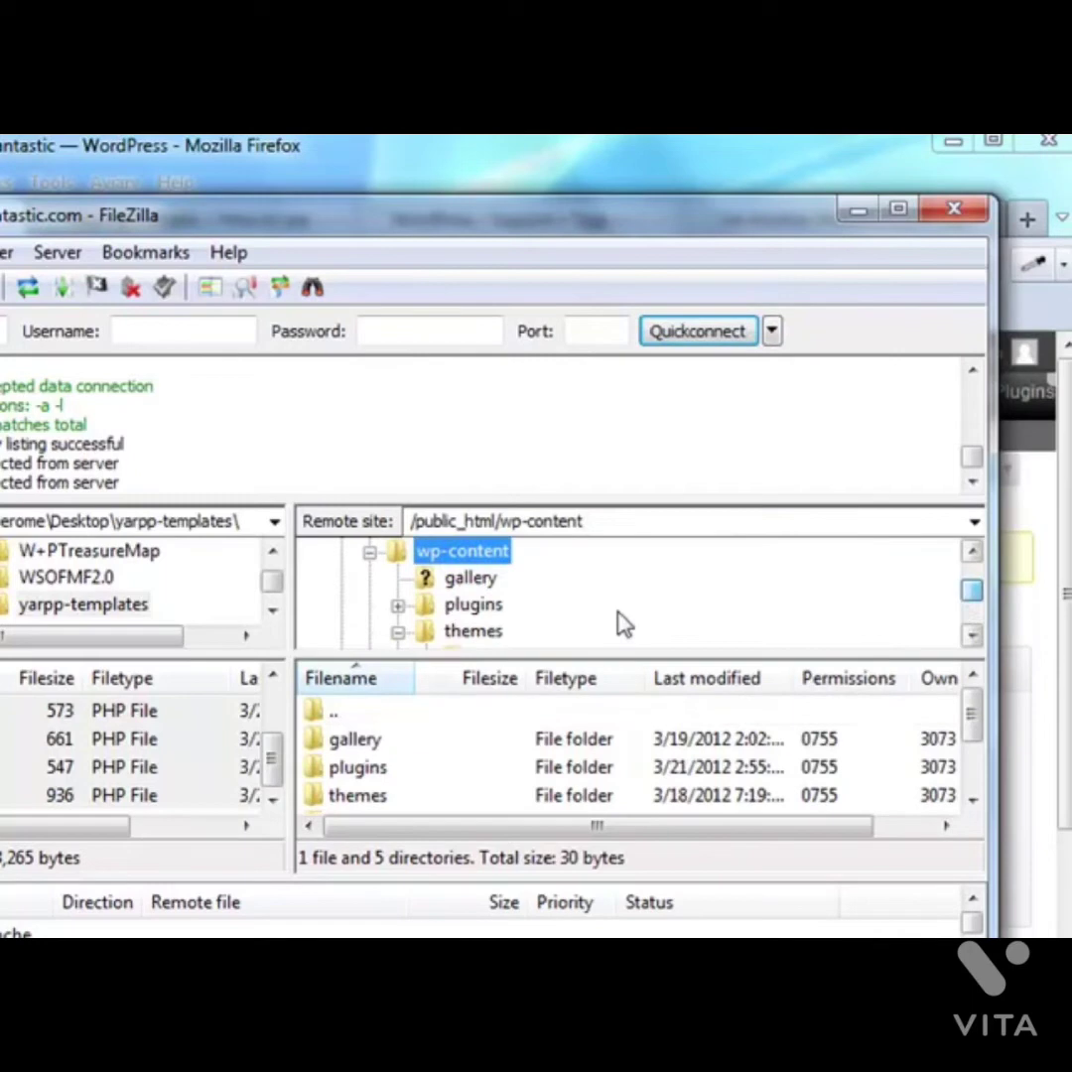
pyautogui.click(397, 604)
pyautogui.moveTo(973, 592)
pyautogui.mouseDown()
pyautogui.moveTo(972, 613)
pyautogui.moveTo(968, 601)
pyautogui.mouseUp()
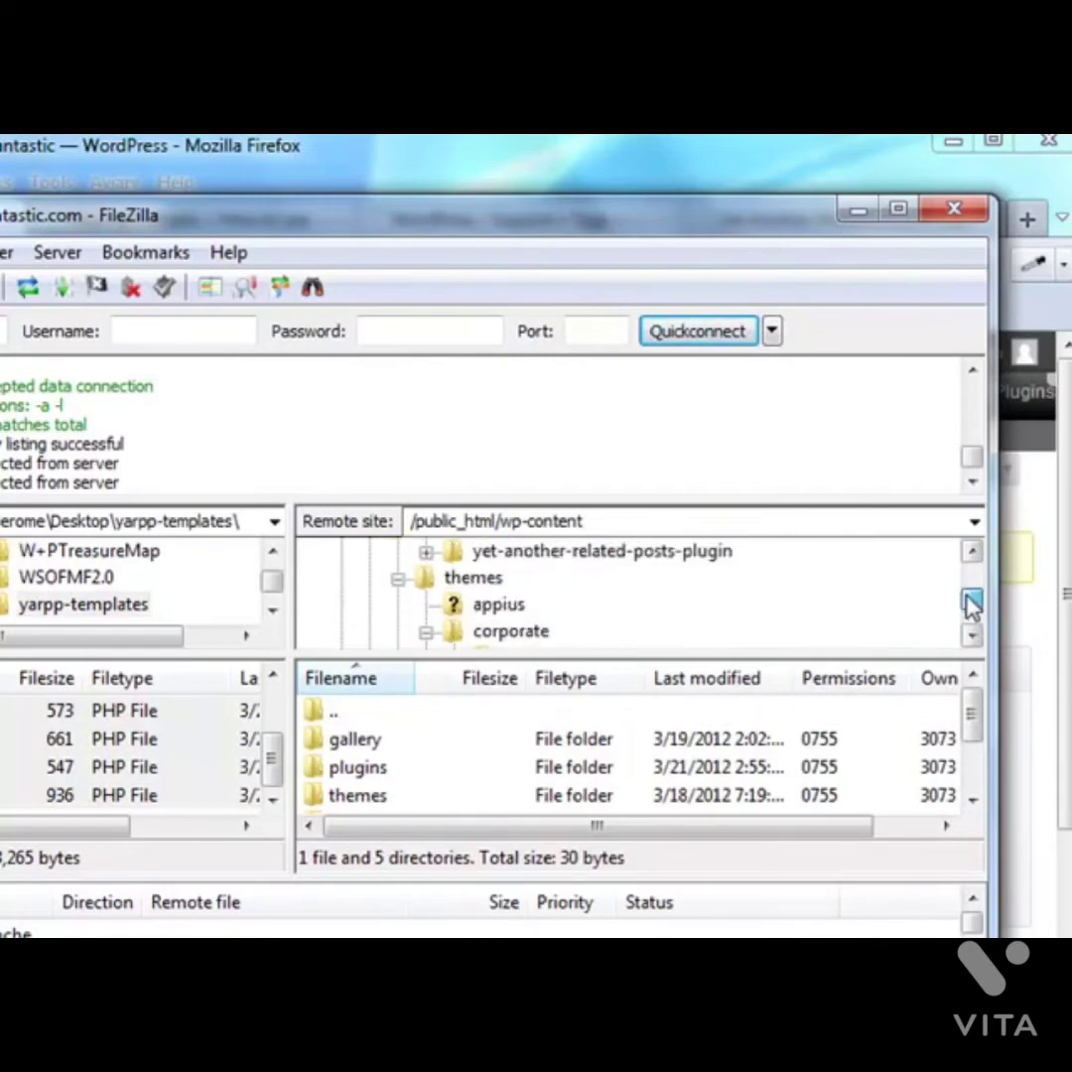
pyautogui.click(426, 553)
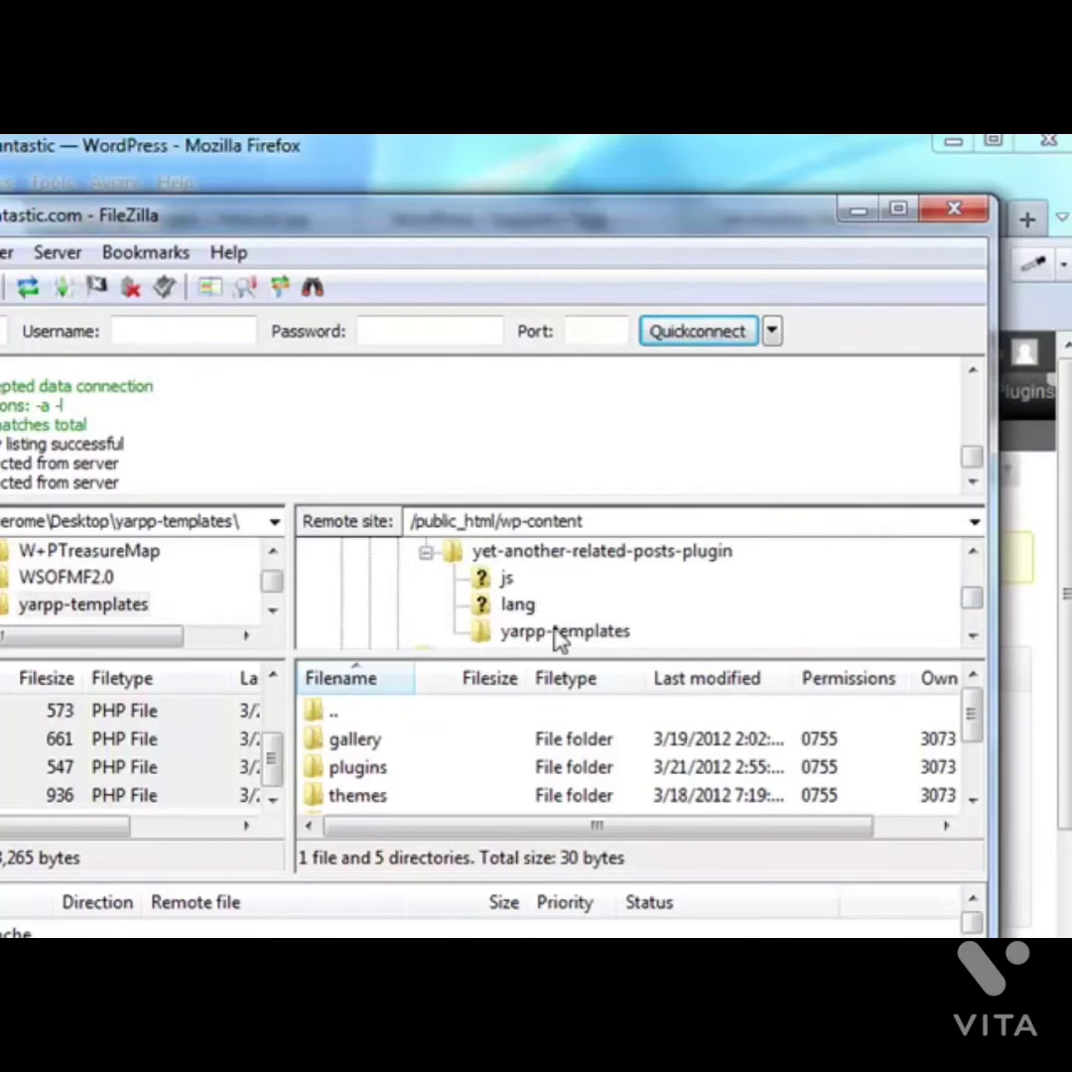
pyautogui.click(570, 635)
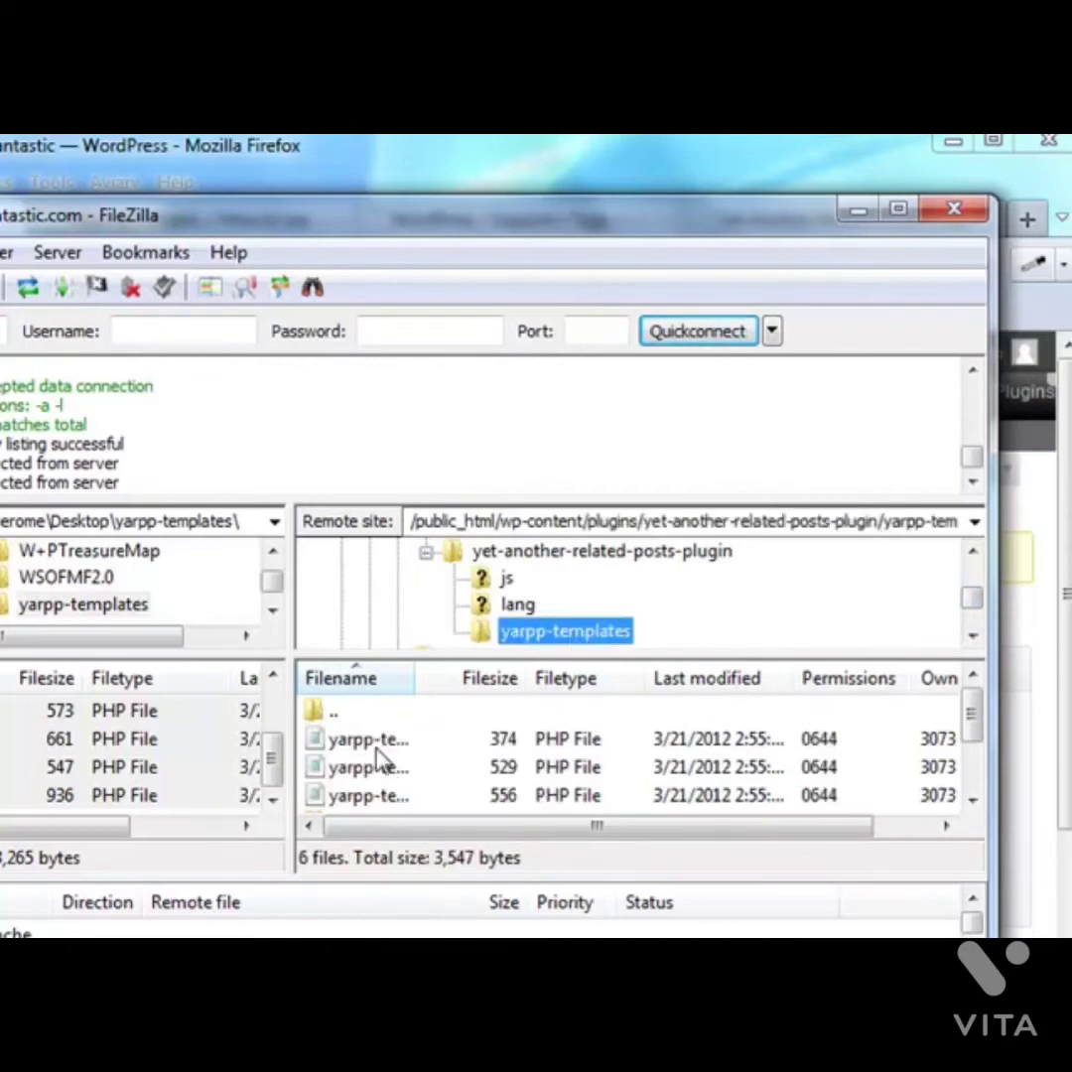
pyautogui.moveTo(978, 734); pyautogui.dragTo(970, 761)
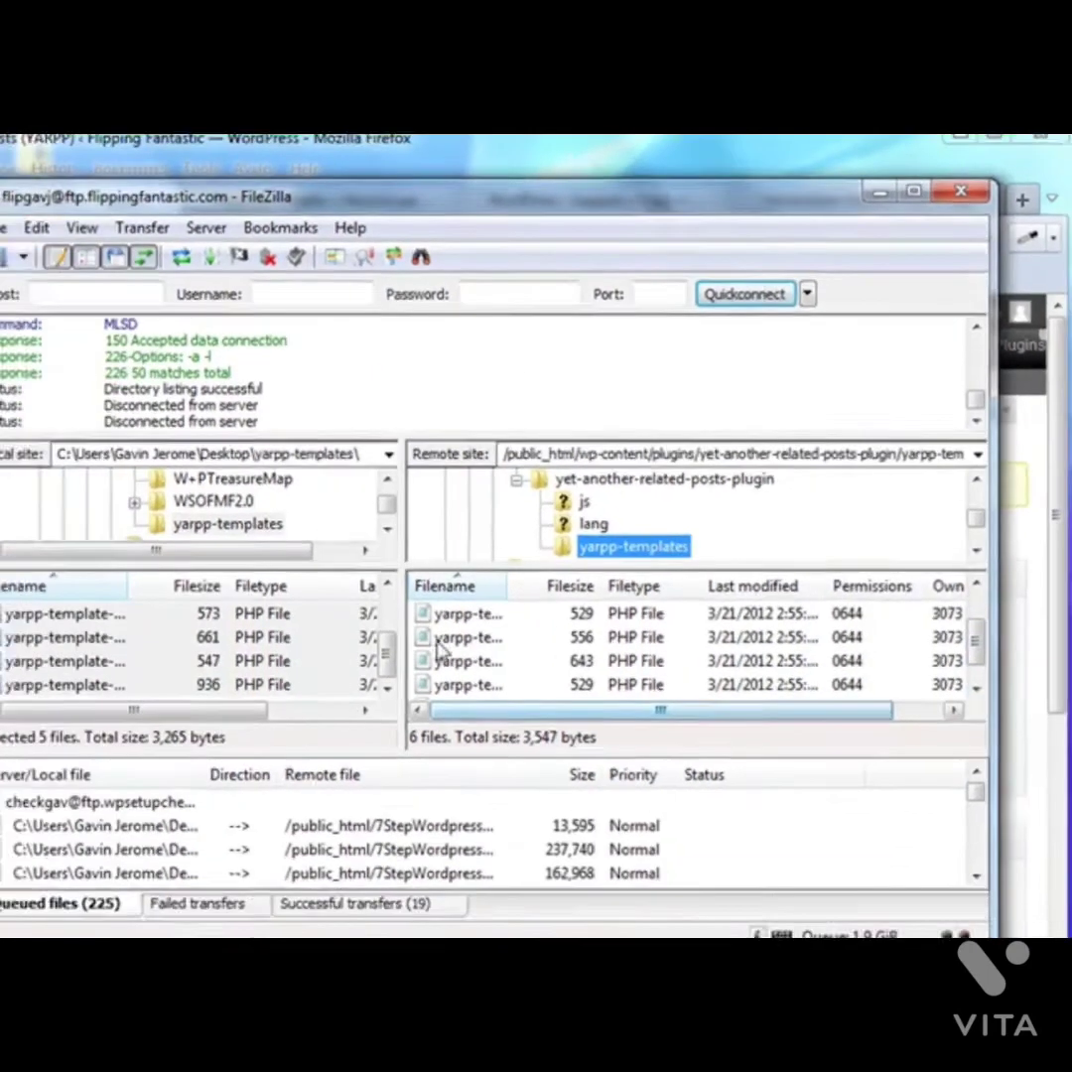
pyautogui.moveTo(977, 610); pyautogui.dragTo(976, 582)
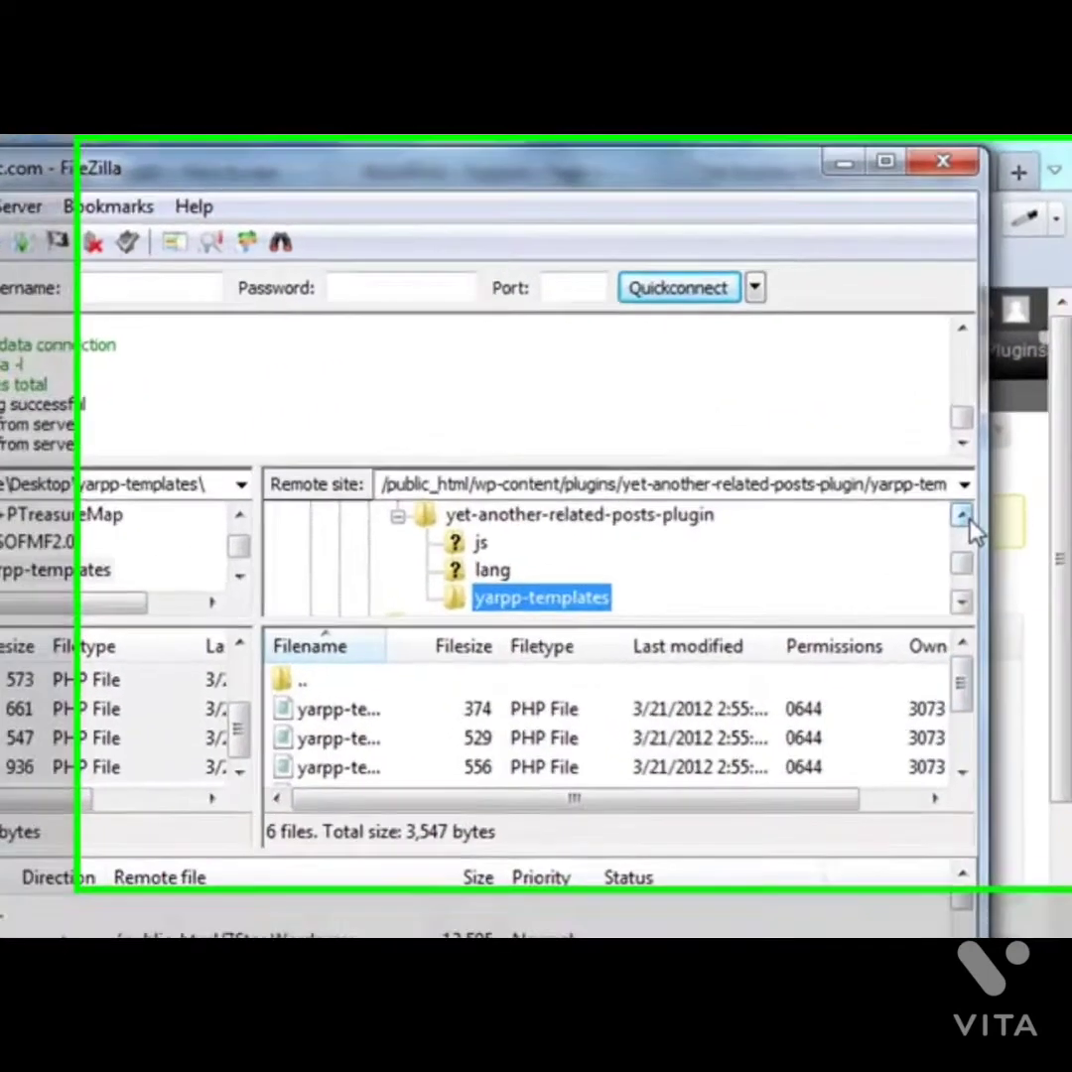
# Collapse the remote plugins folder and open wp-content/themes/corporate to look through the theme's files.
pyautogui.click(963, 516)
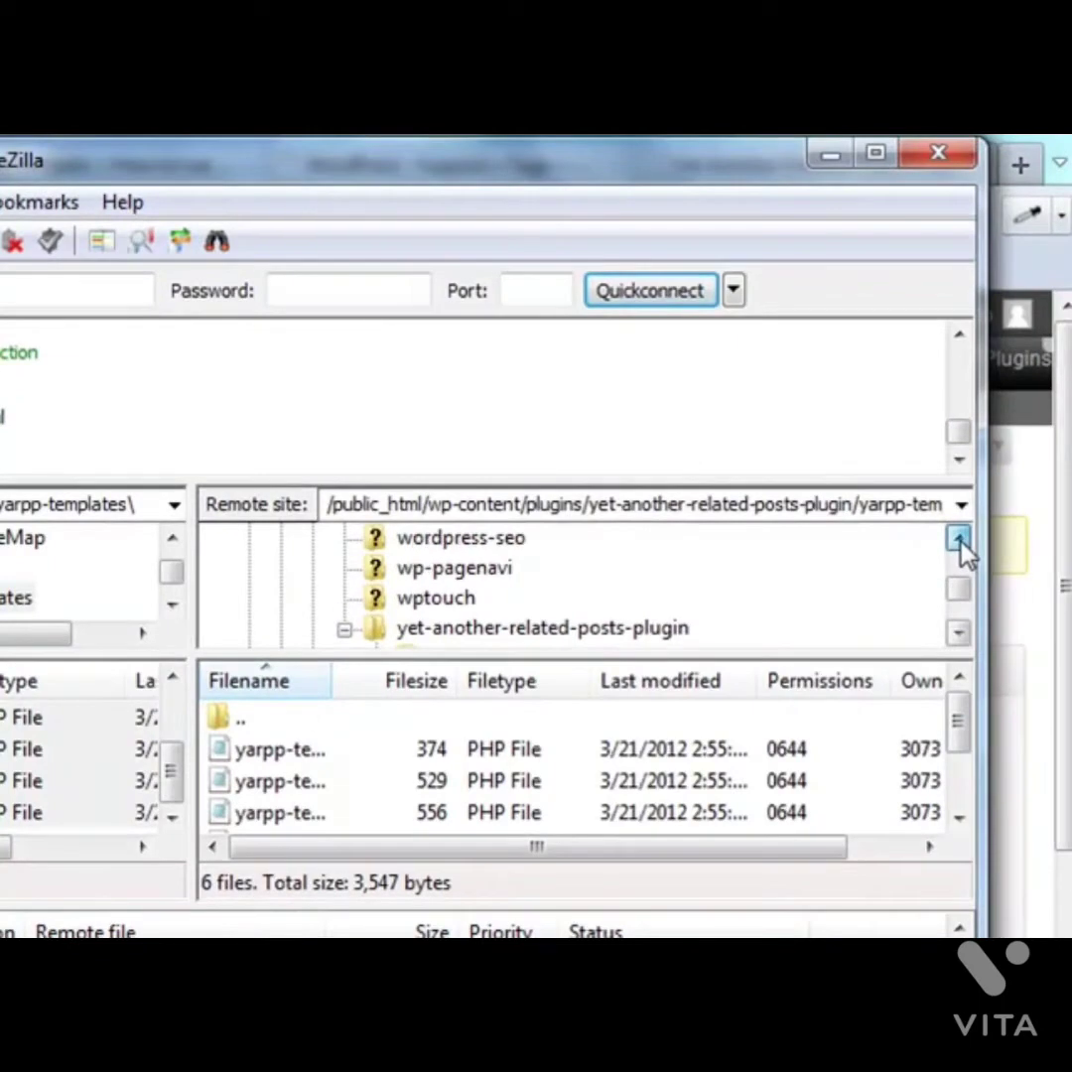
pyautogui.click(959, 541)
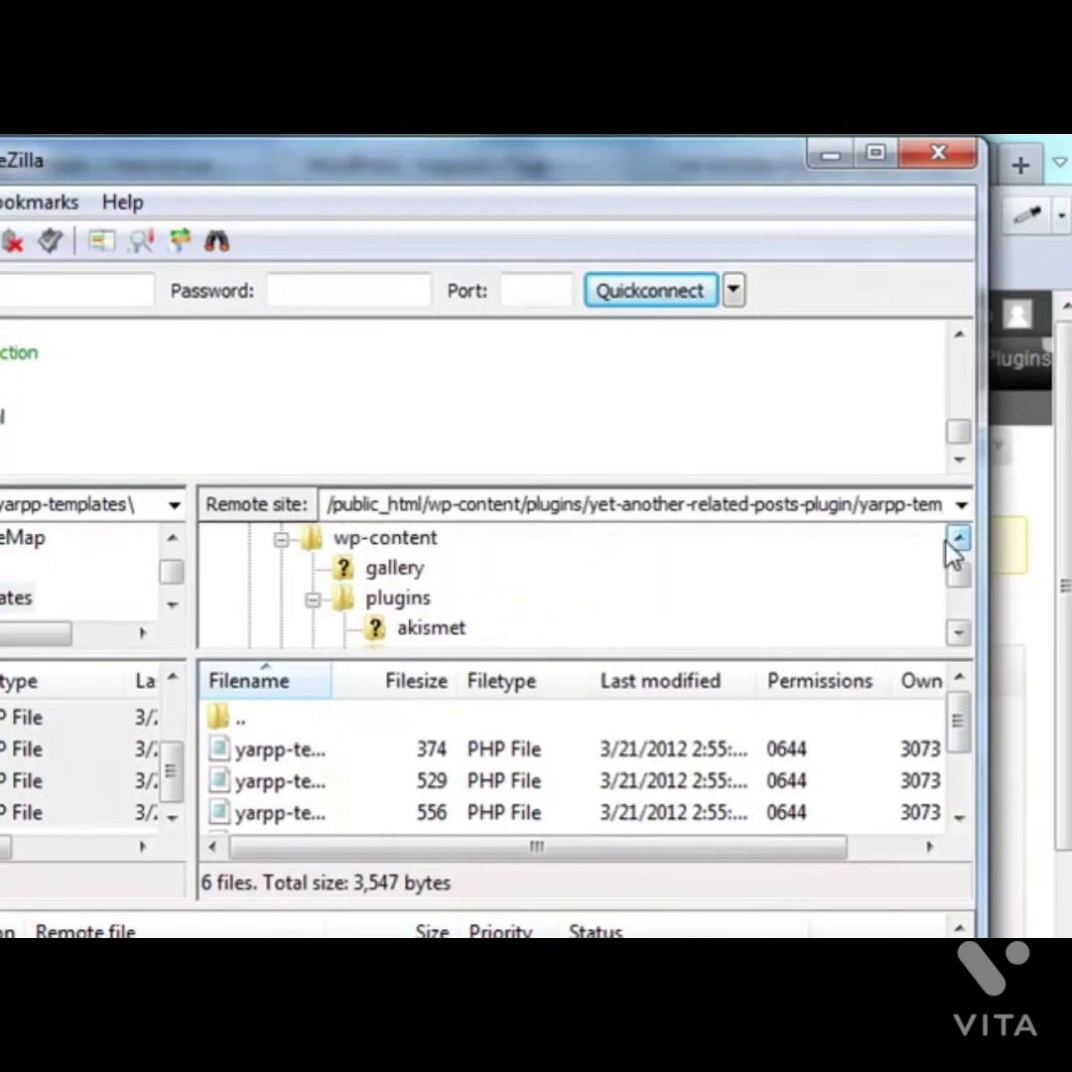
pyautogui.click(312, 600)
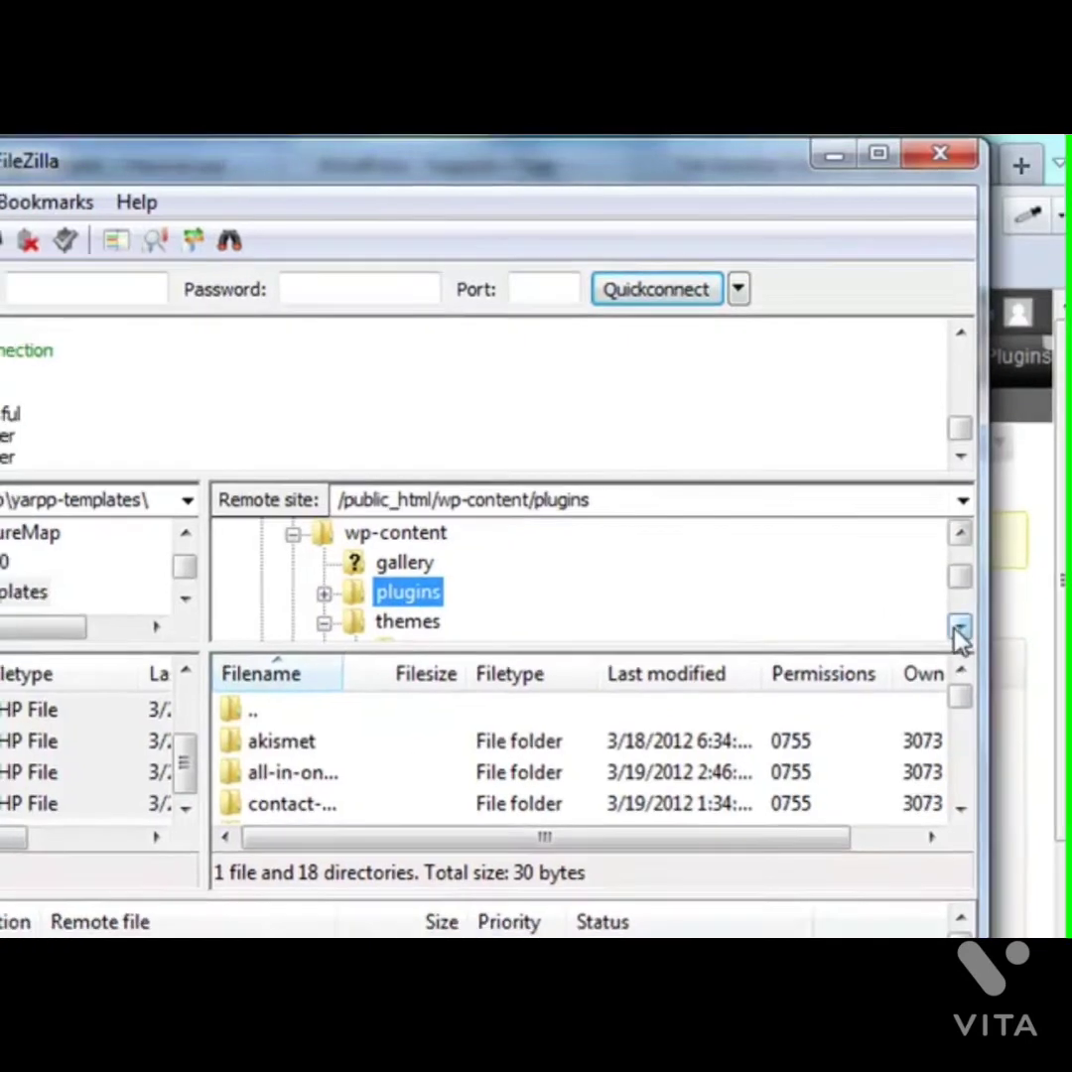
pyautogui.click(959, 632)
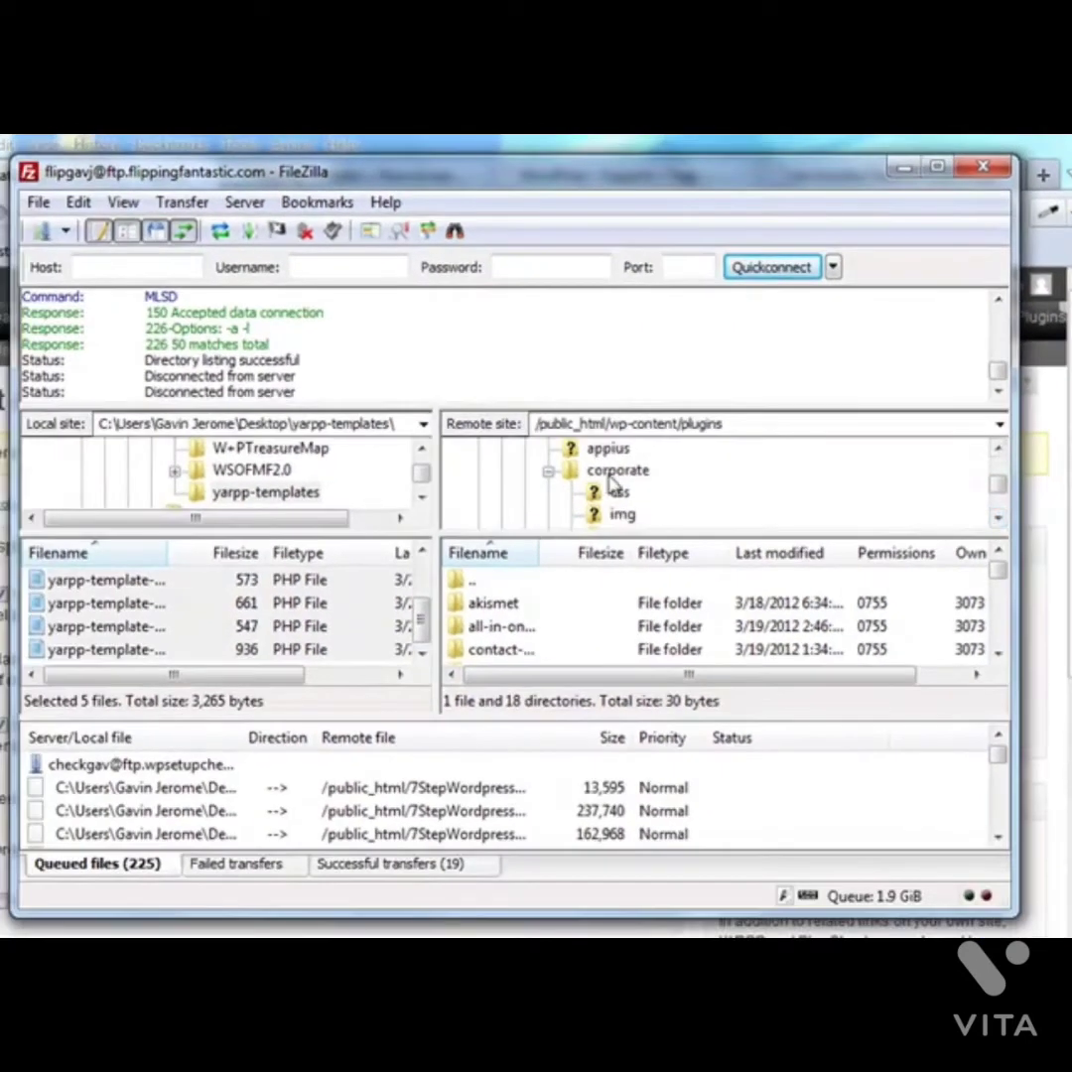
pyautogui.click(617, 472)
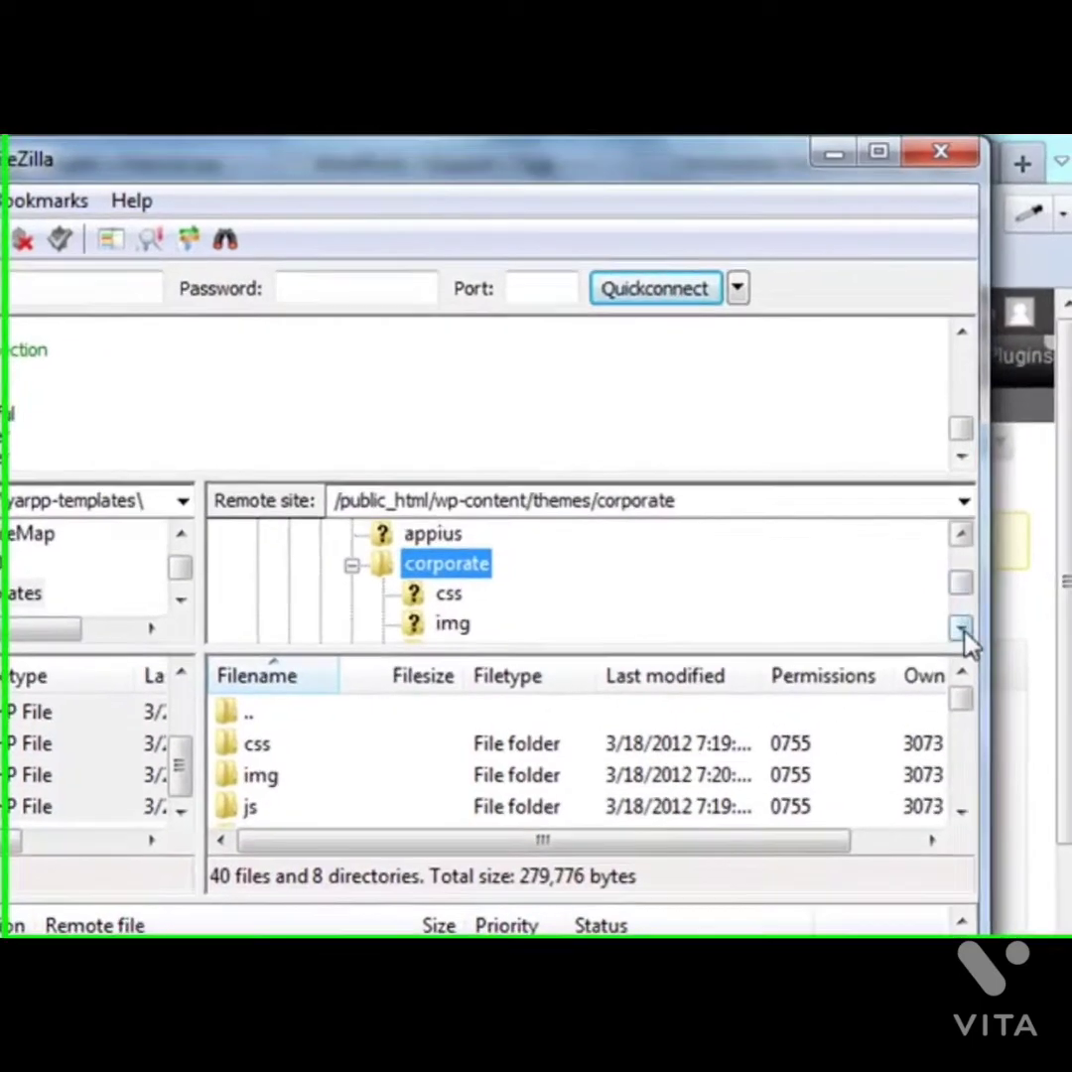
pyautogui.click(962, 632)
pyautogui.click(962, 632)
pyautogui.click(961, 633)
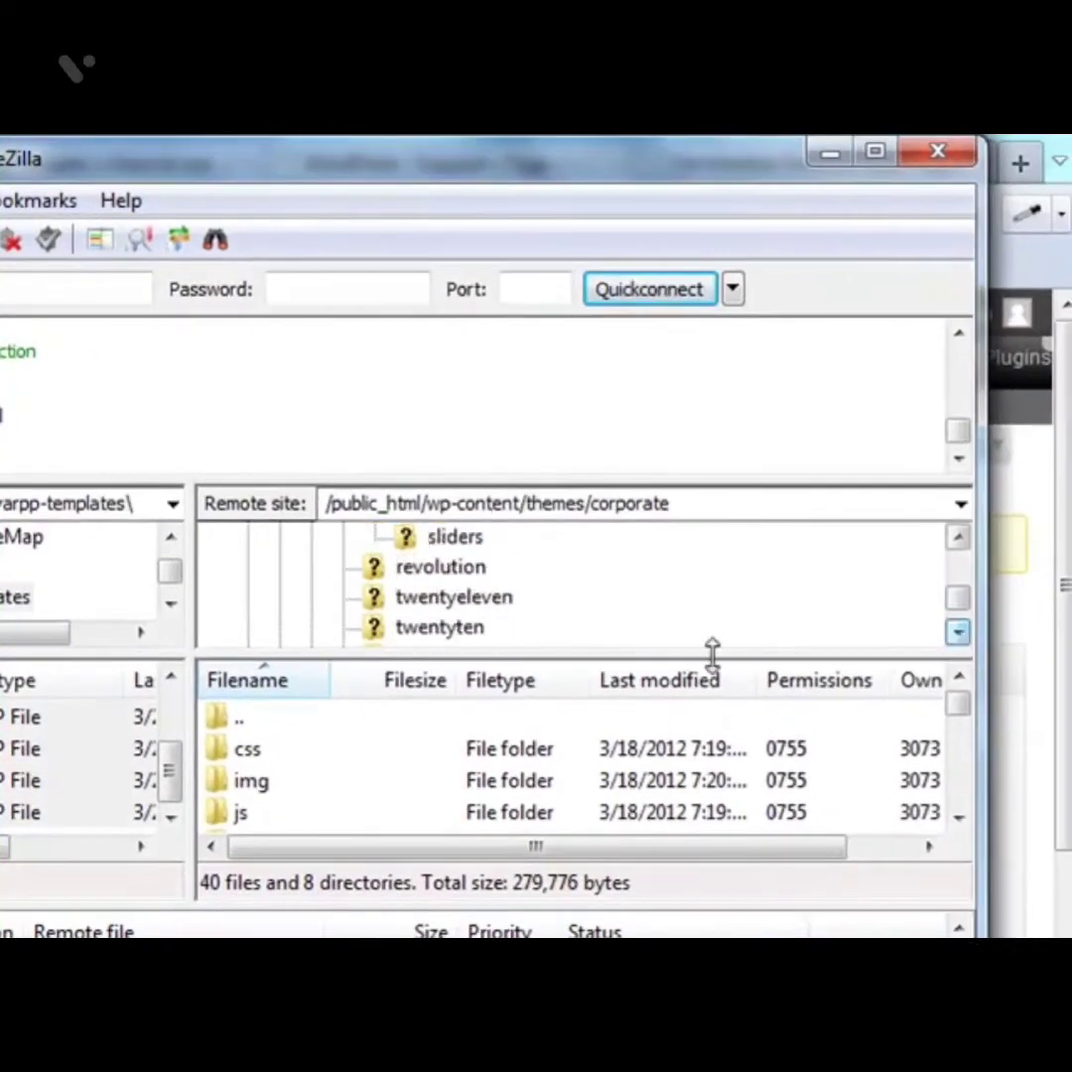
pyautogui.click(238, 716)
pyautogui.moveTo(959, 707); pyautogui.dragTo(894, 835)
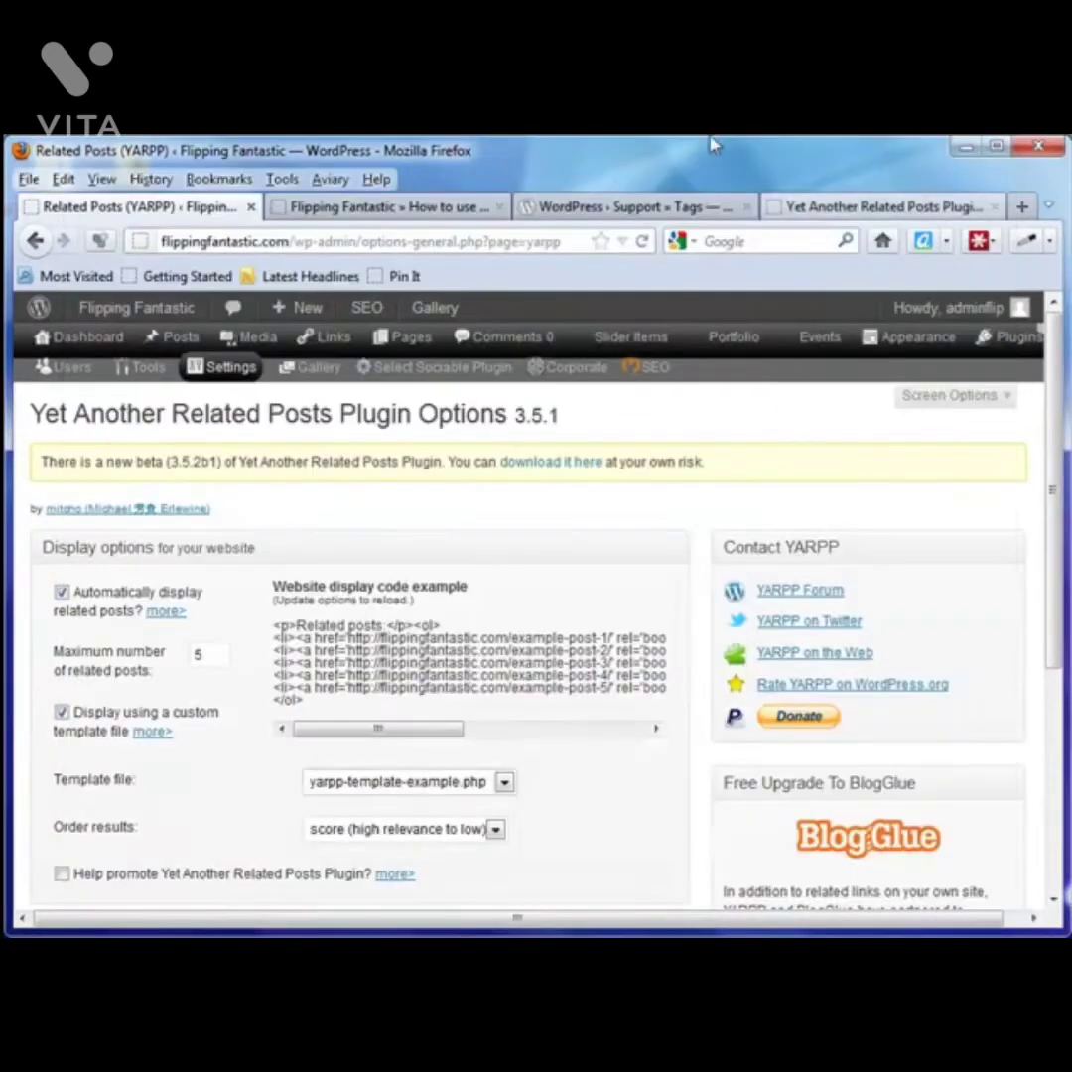
# Switch back to Firefox and check which template files the YARPP options offer.
pyautogui.click(892, 200)
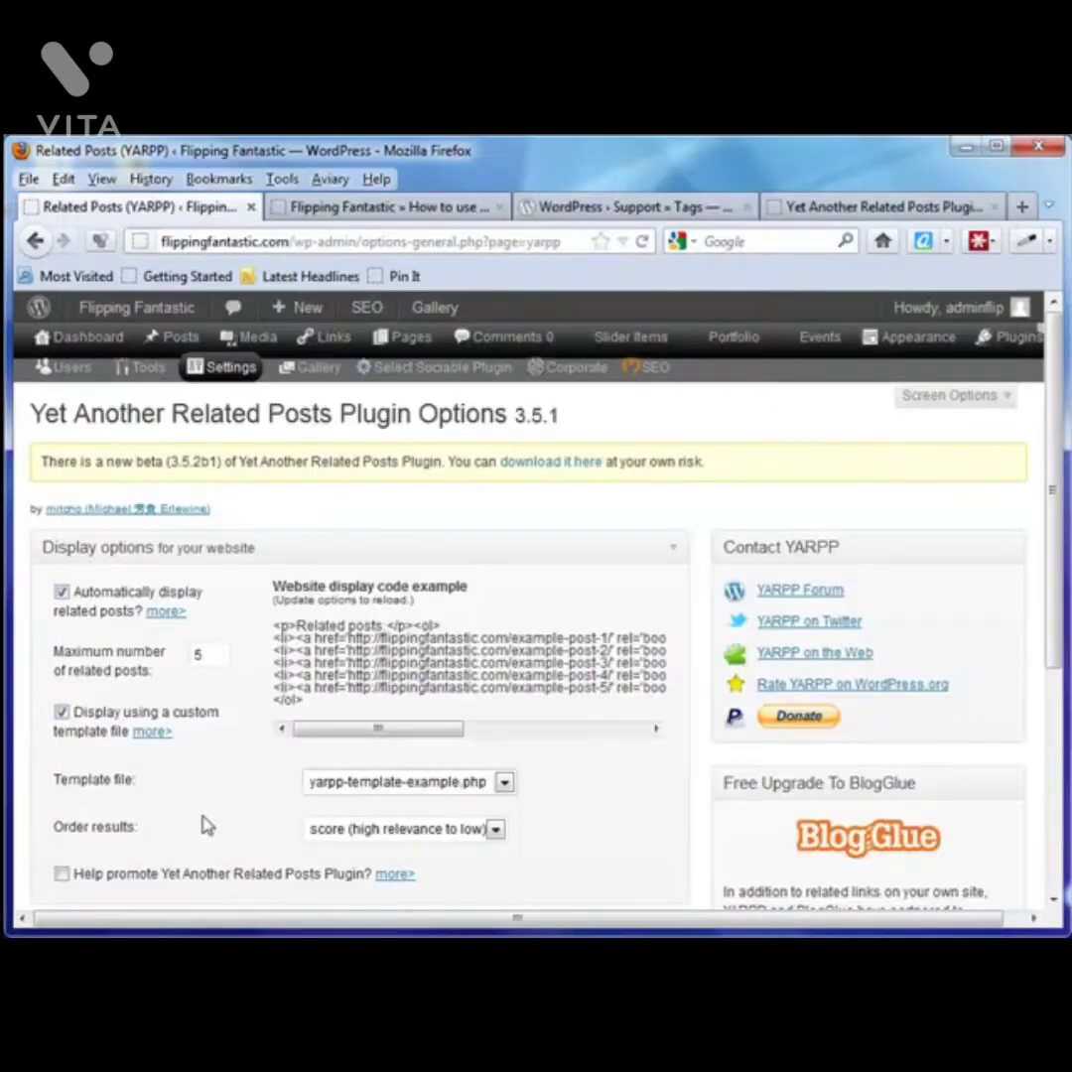
pyautogui.click(506, 786)
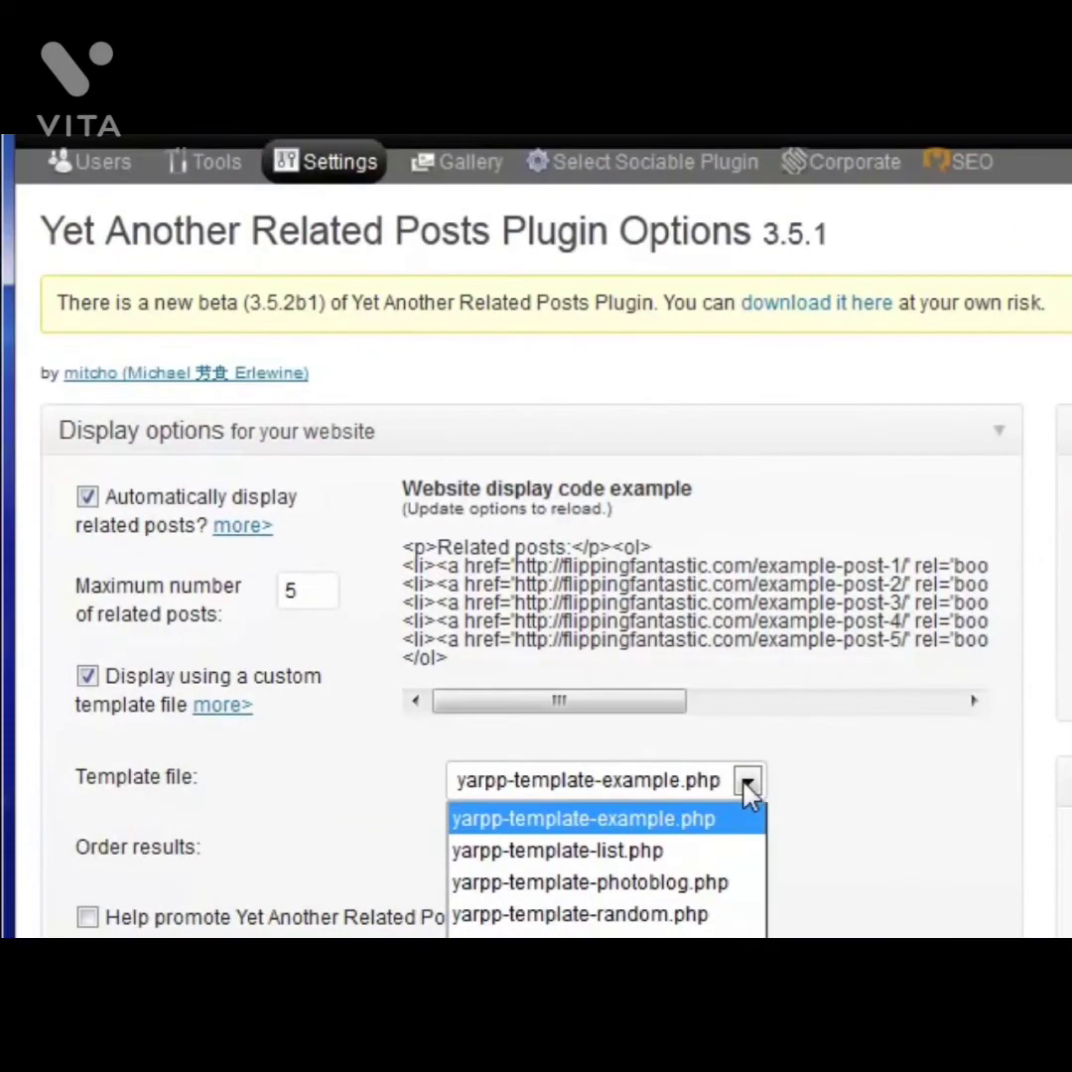
pyautogui.click(504, 782)
pyautogui.scroll(-5, 765, 794)
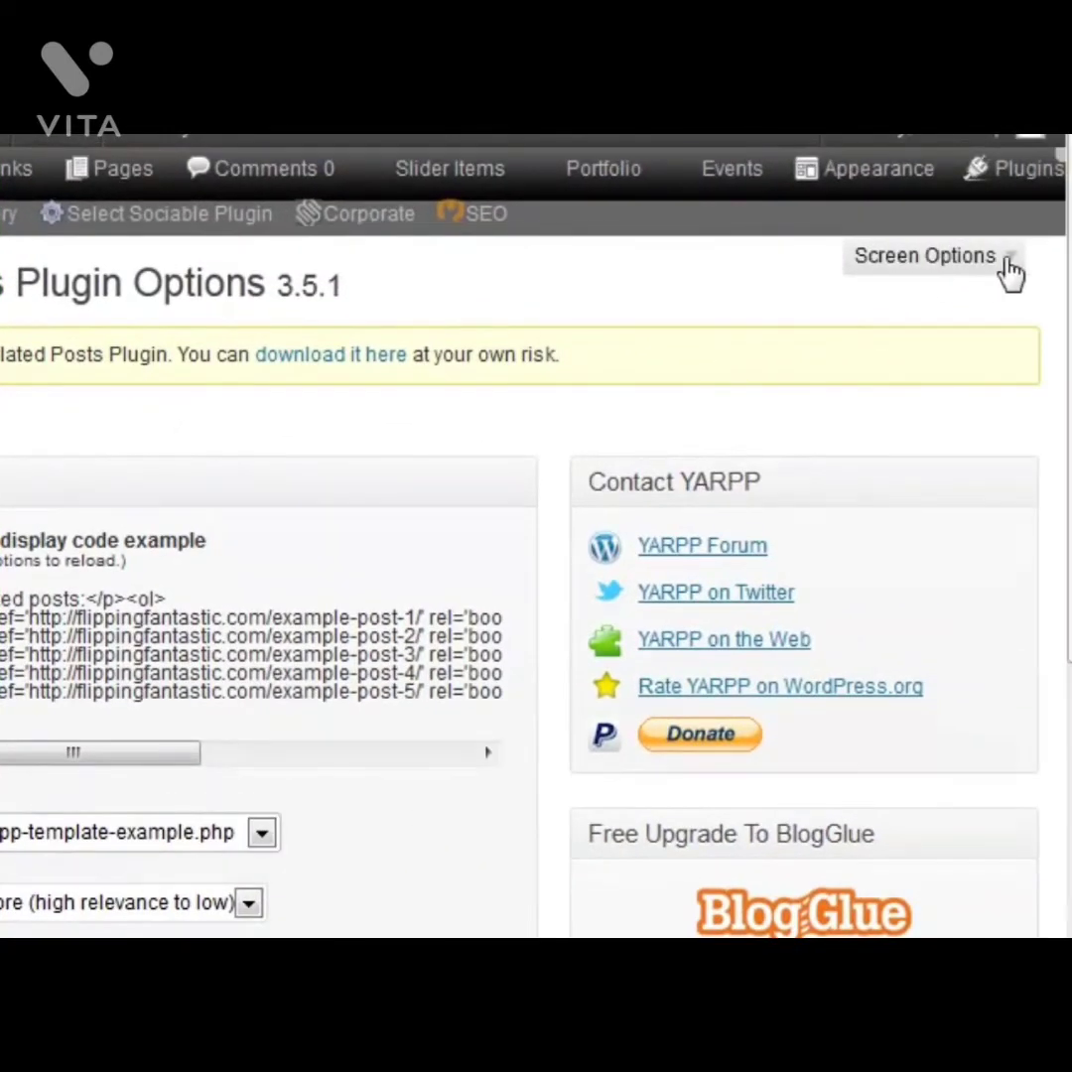
# Make the "The Pool" and "Relatedness" options sections visible on the YARPP page and review their settings.
pyautogui.click(1008, 260)
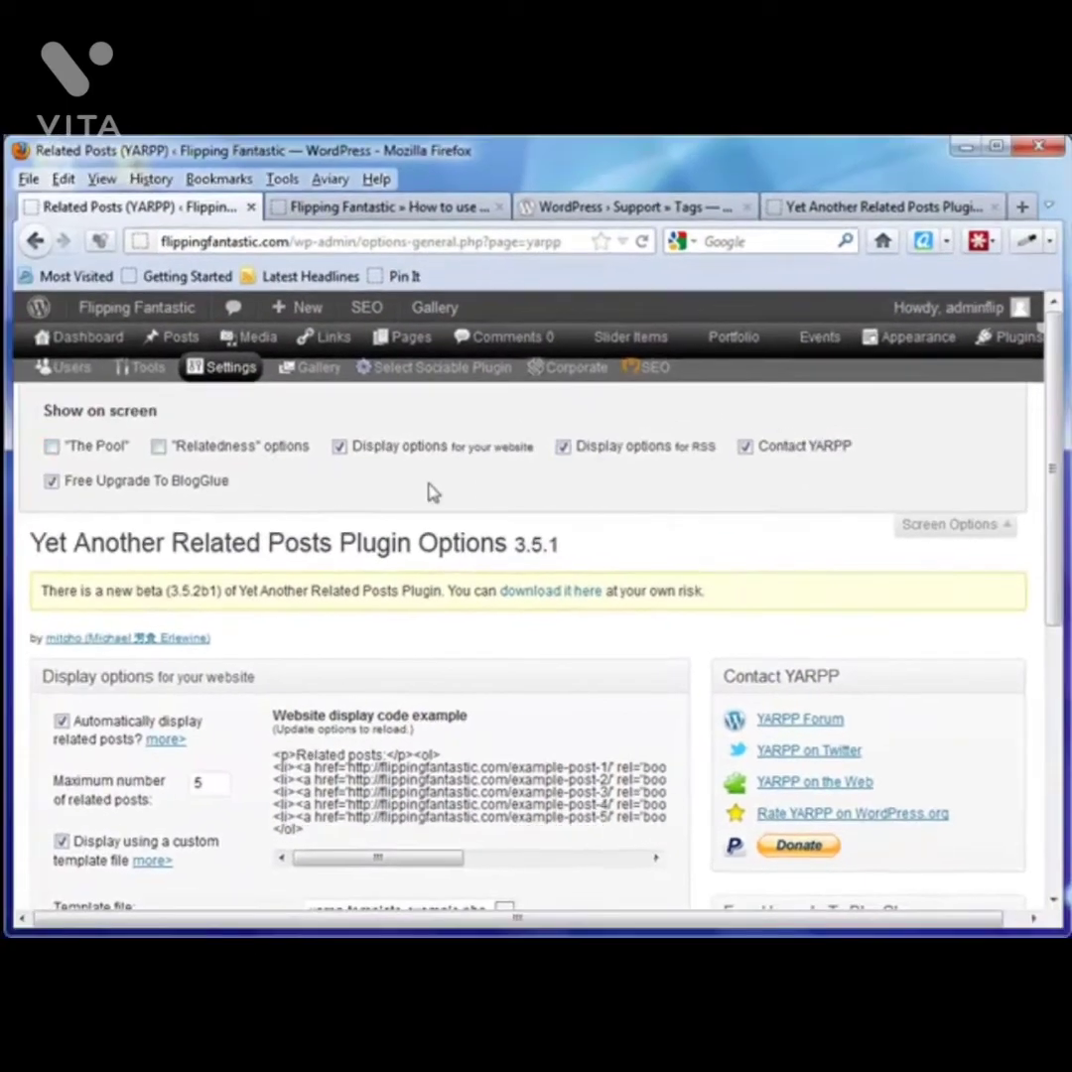
pyautogui.click(51, 447)
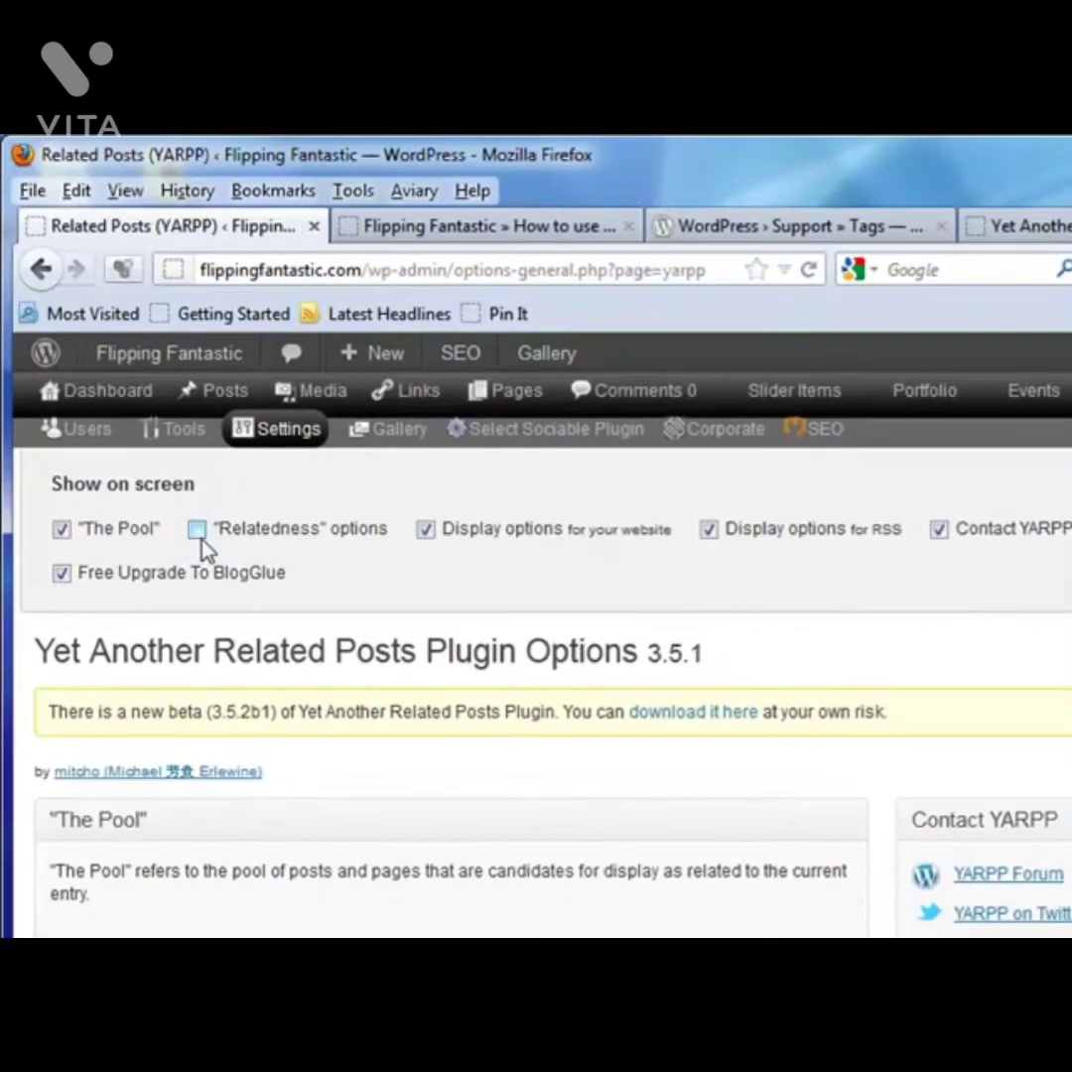
pyautogui.click(198, 532)
pyautogui.scroll(-3, 495, 773)
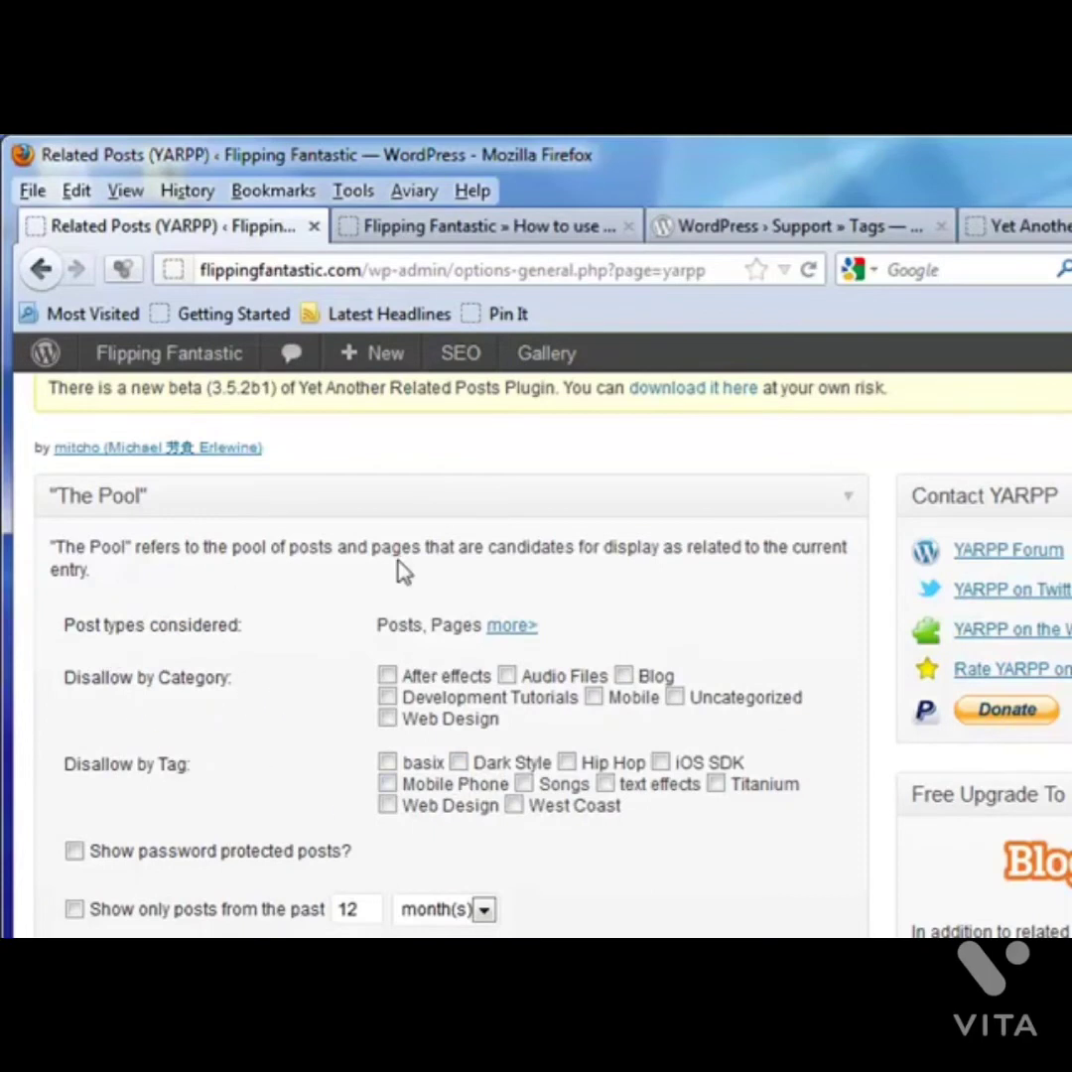
pyautogui.scroll(3, 208, 556)
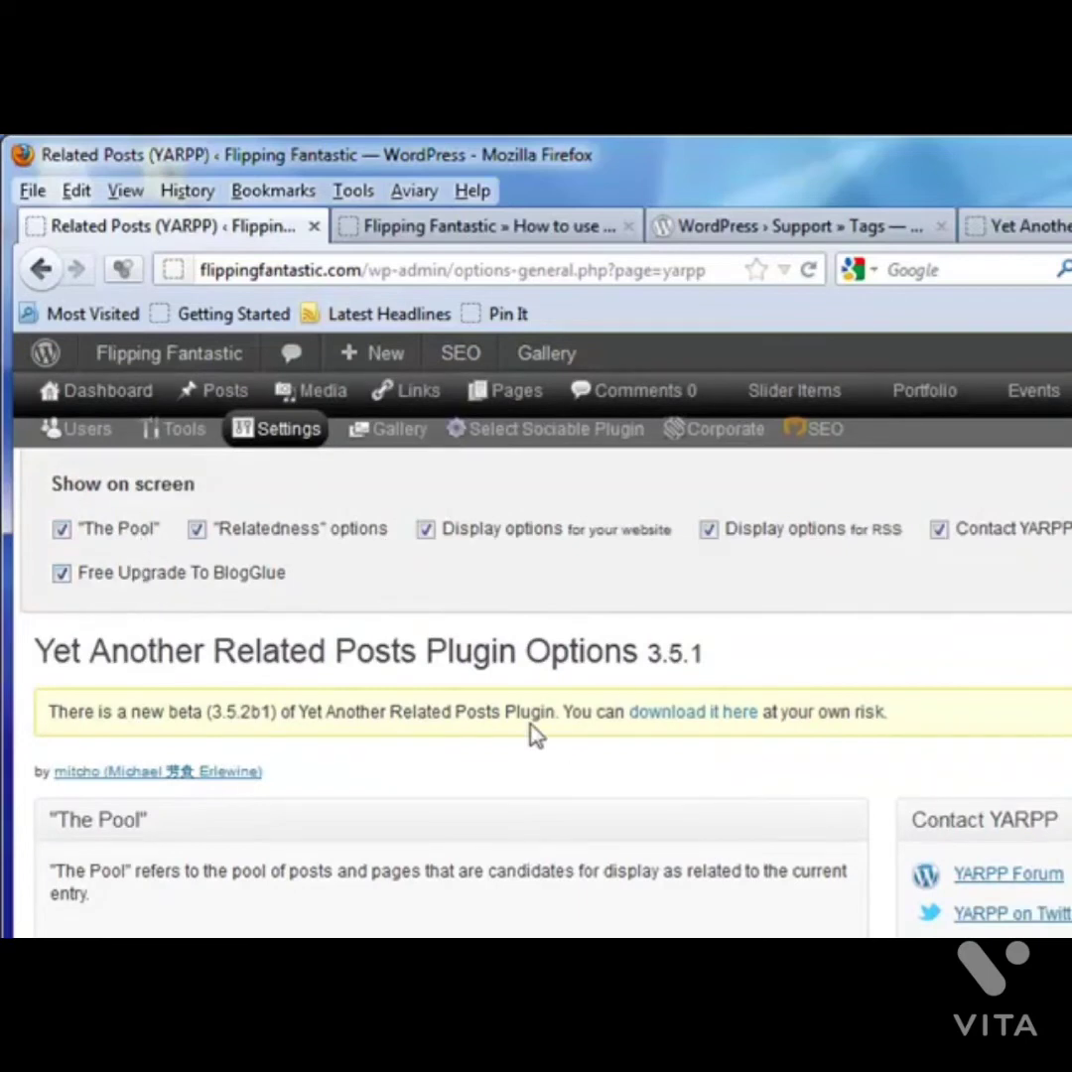
pyautogui.scroll(-3, 459, 754)
pyautogui.scroll(-3, 458, 764)
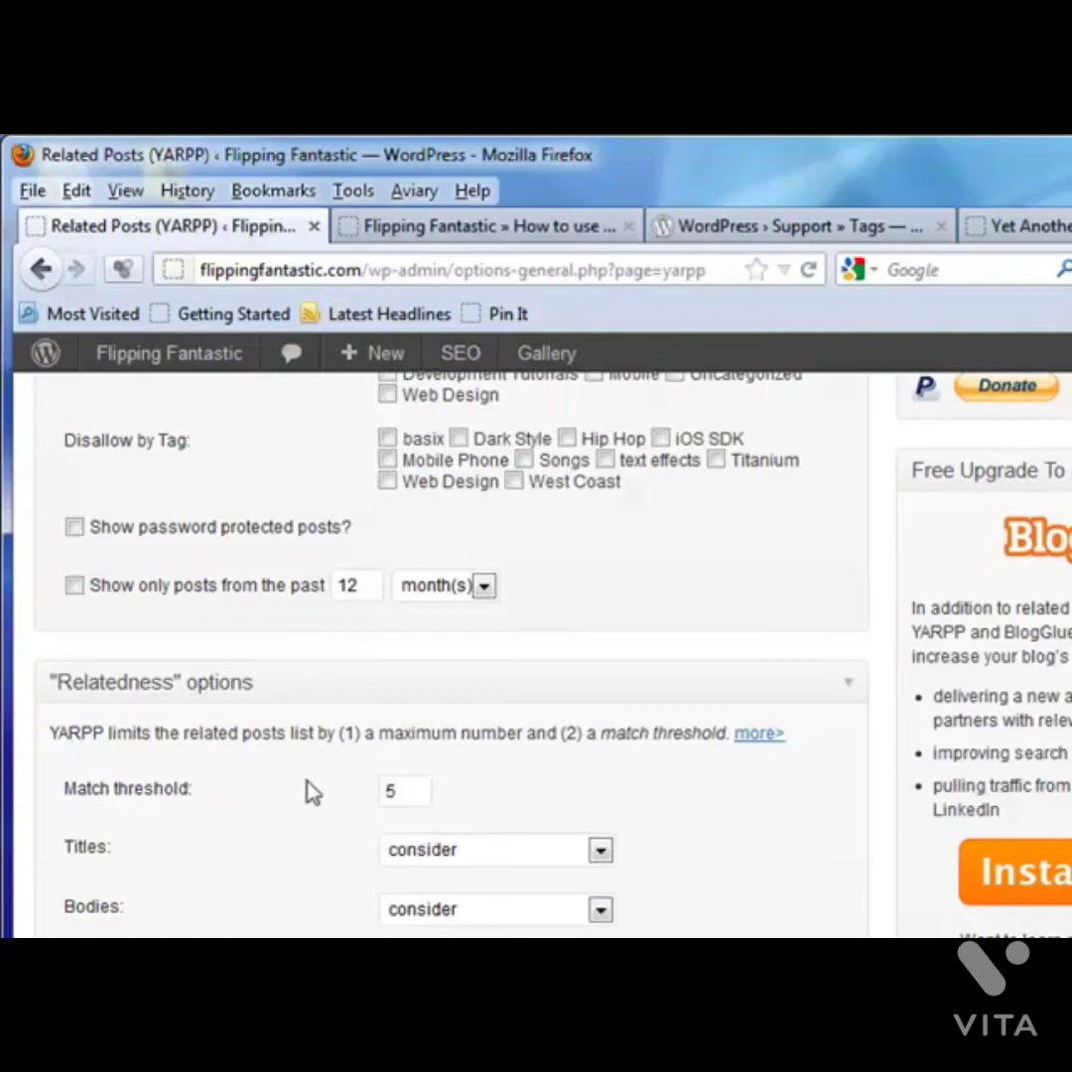
# Review the remaining "Relatedness" options of YARPP and collapse the page's screen options.
pyautogui.scroll(-6, 307, 794)
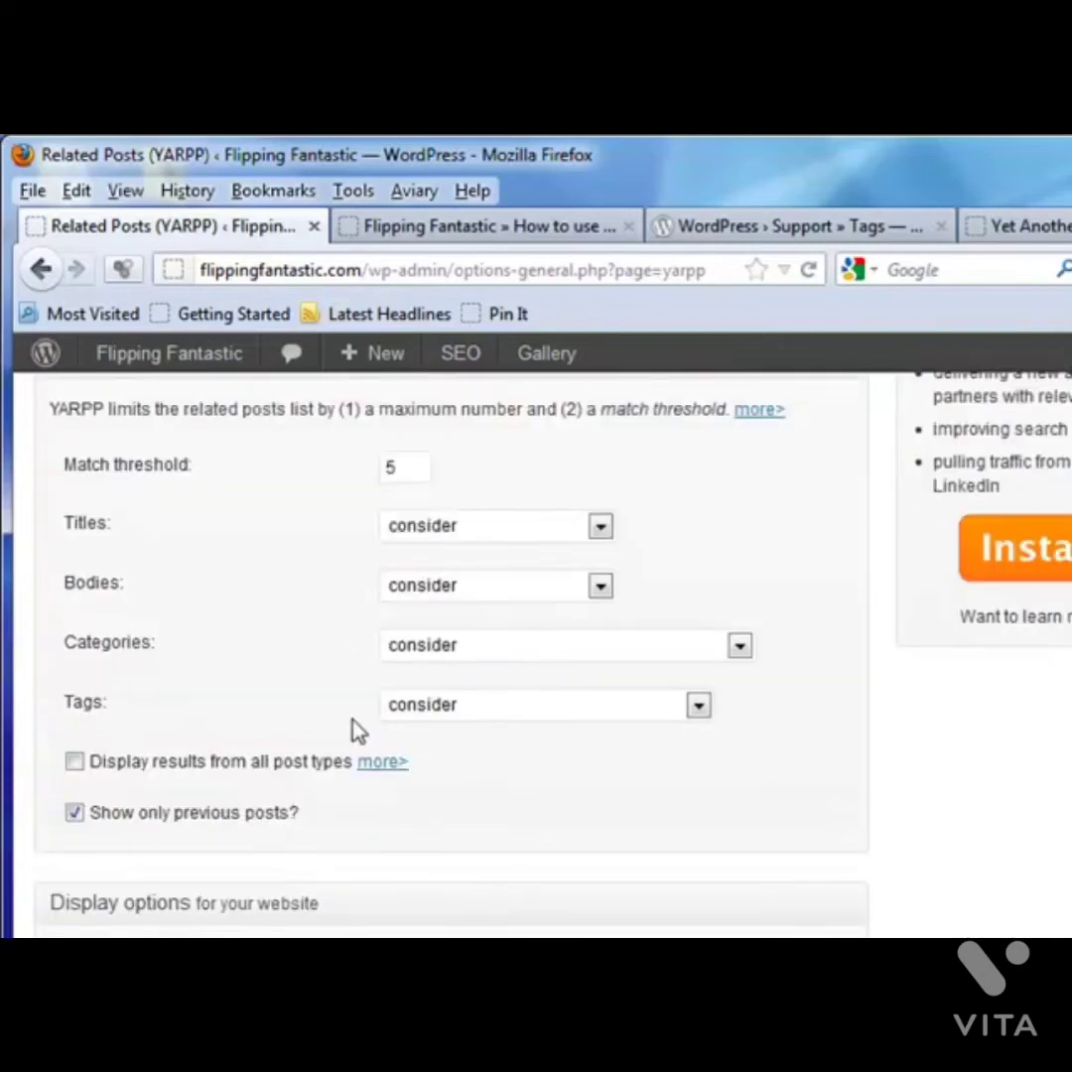
pyautogui.scroll(15, 358, 730)
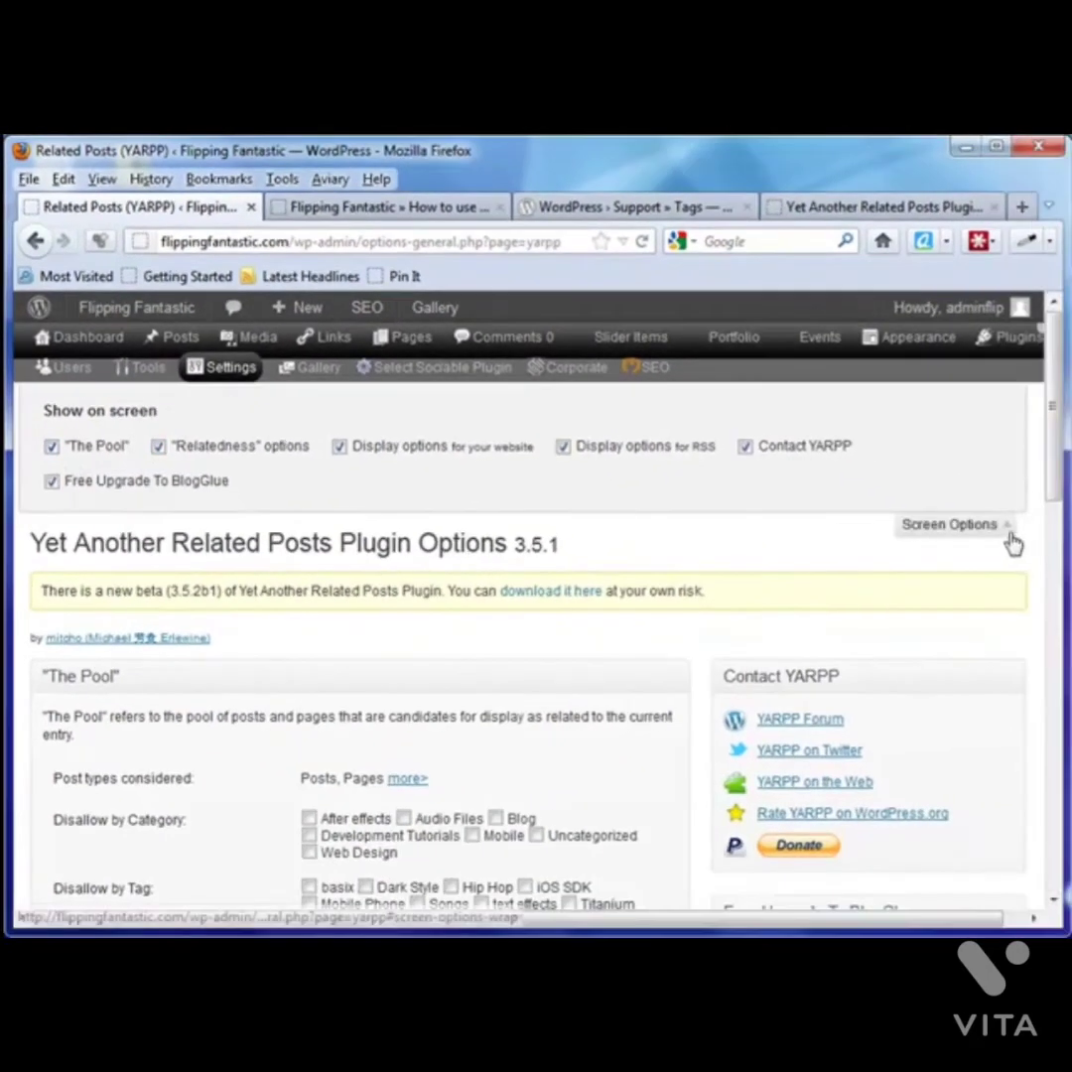
pyautogui.click(1007, 536)
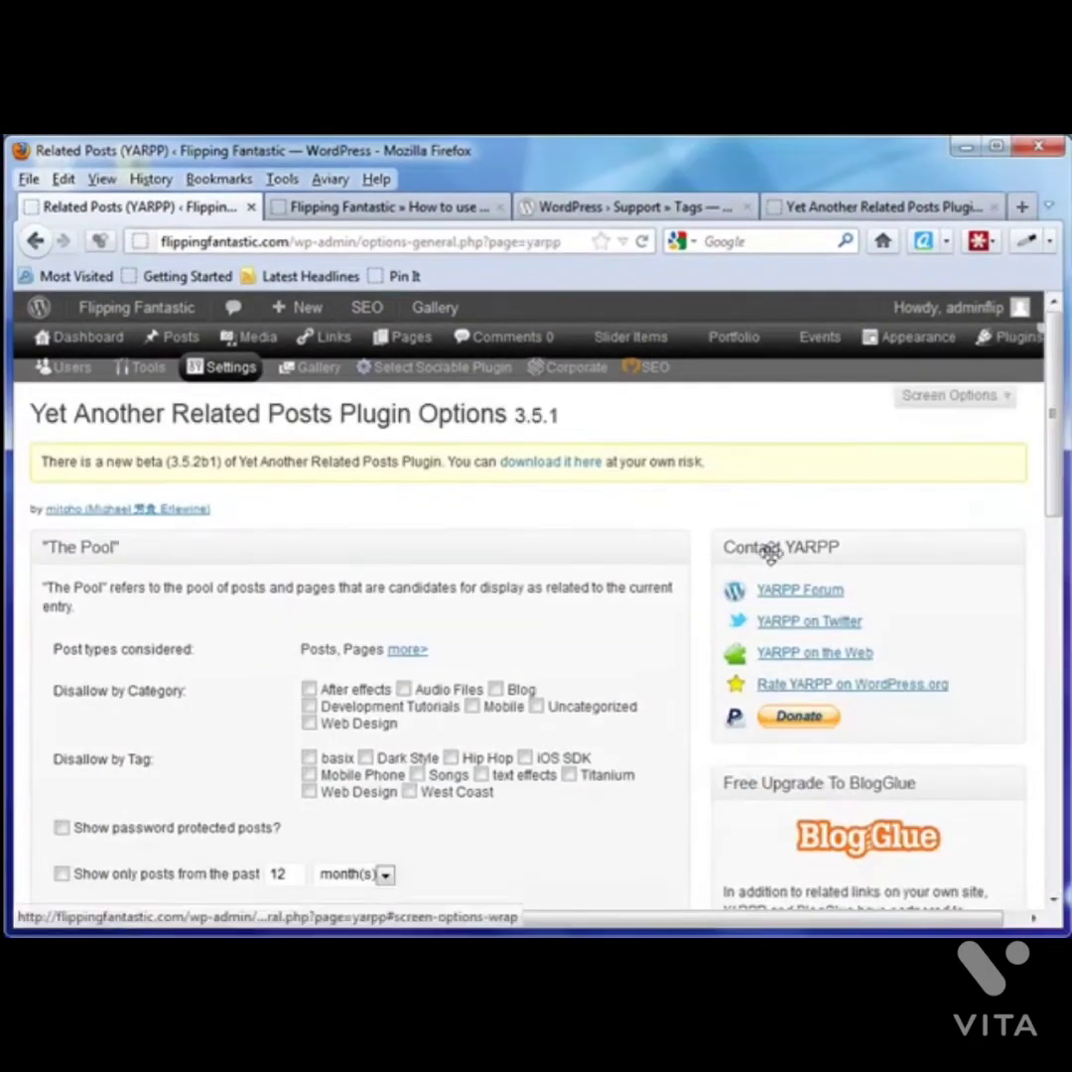
# Check the related posts and match scores under the "How to use a plugin" post, and follow "Great WP Themes" to inspect its related posts.
pyautogui.click(408, 209)
pyautogui.scroll(-2, 387, 637)
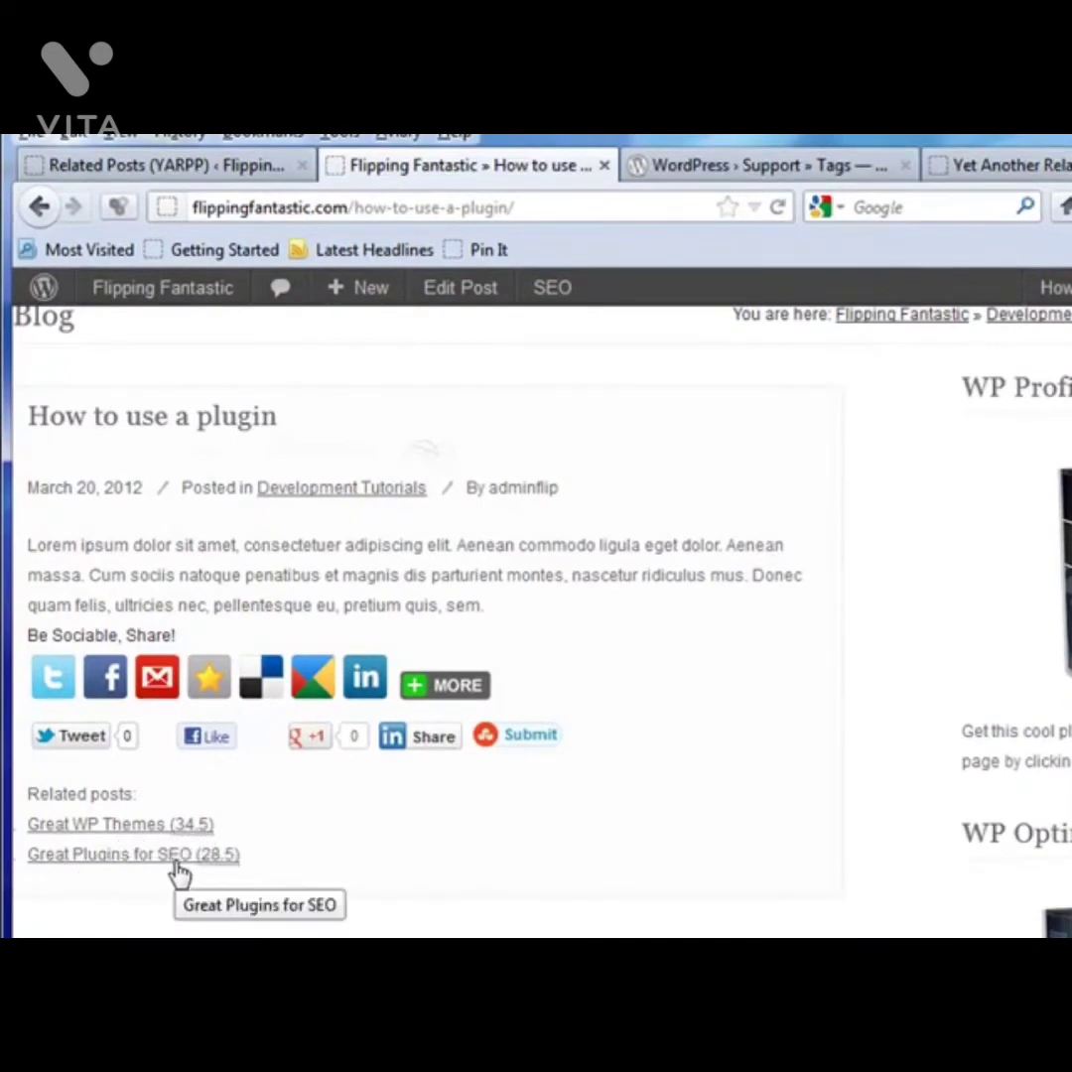
pyautogui.moveTo(222, 873)
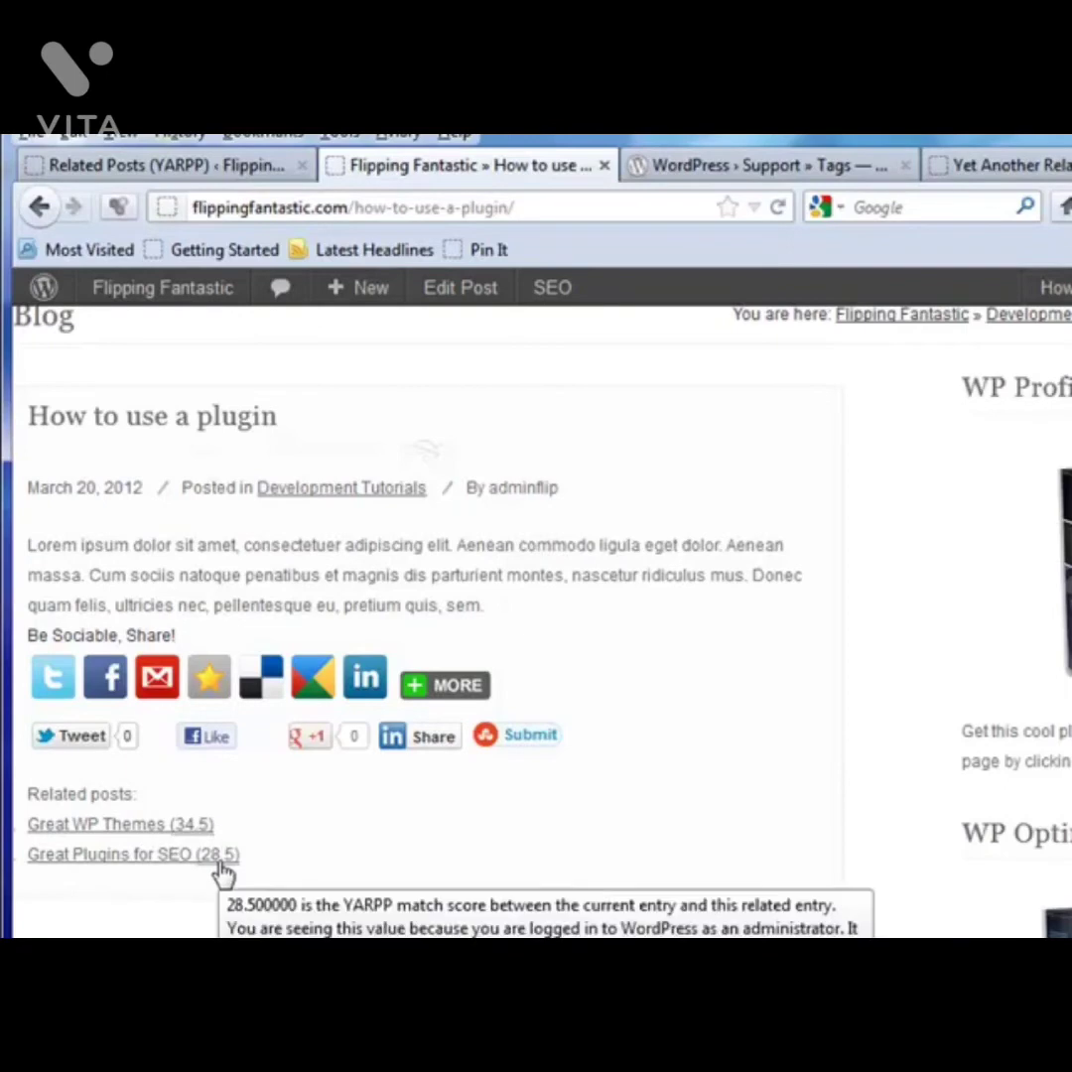
pyautogui.click(161, 838)
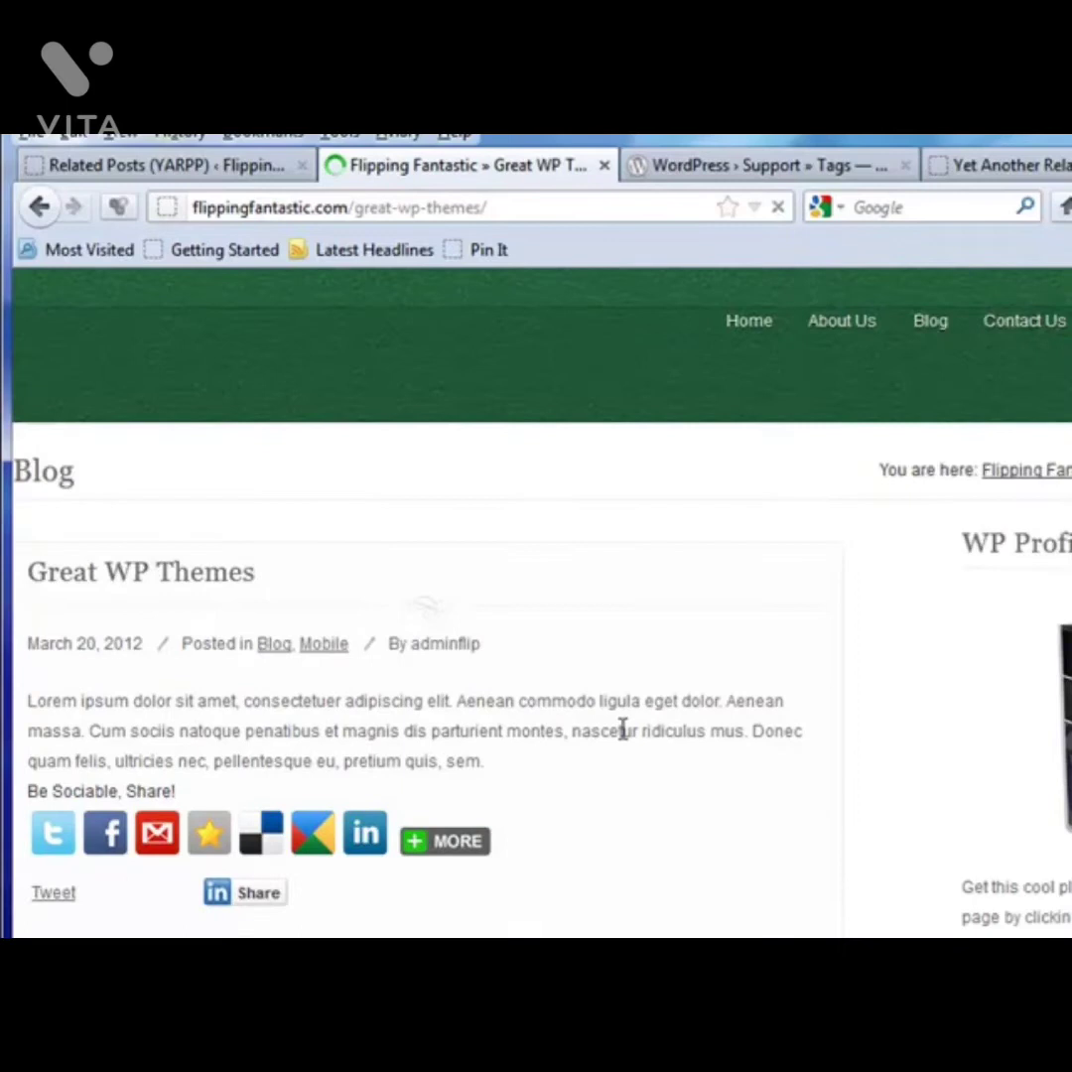
pyautogui.scroll(-3, 486, 725)
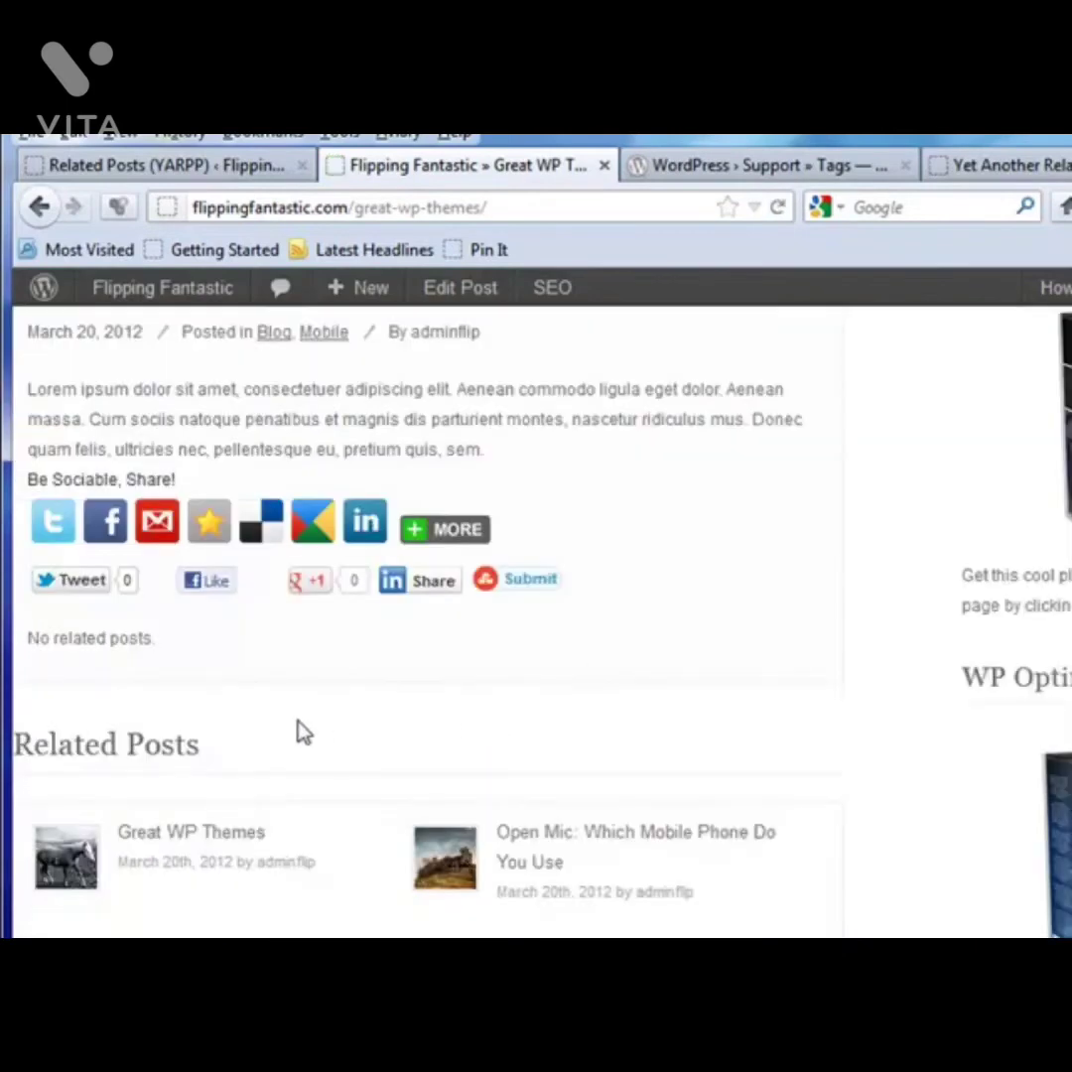
pyautogui.scroll(3, 278, 695)
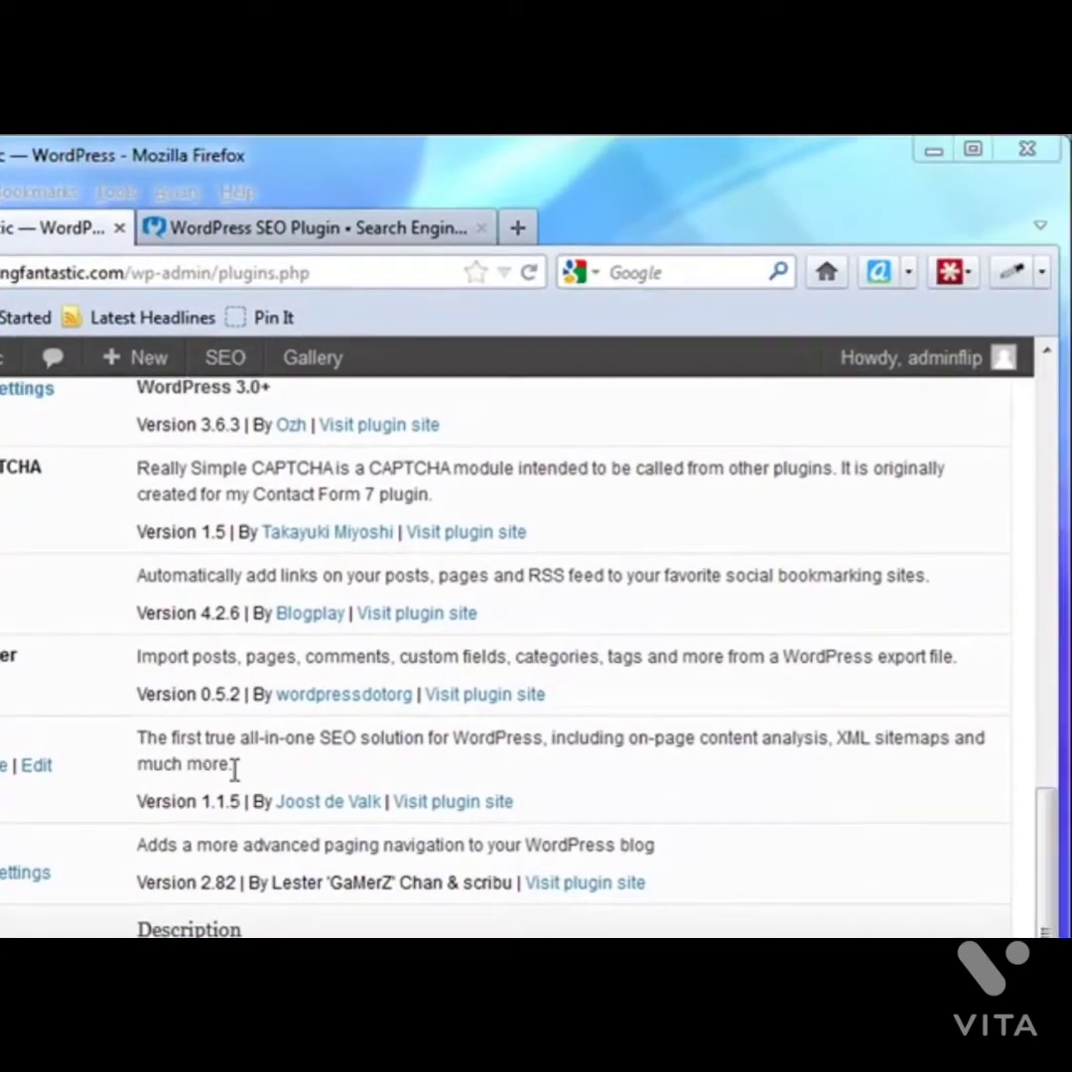
# From the installed plugins page, open the dashboard of the WordPress SEO plugin by Yoast.
pyautogui.moveTo(1060, 781); pyautogui.dragTo(1033, 437)
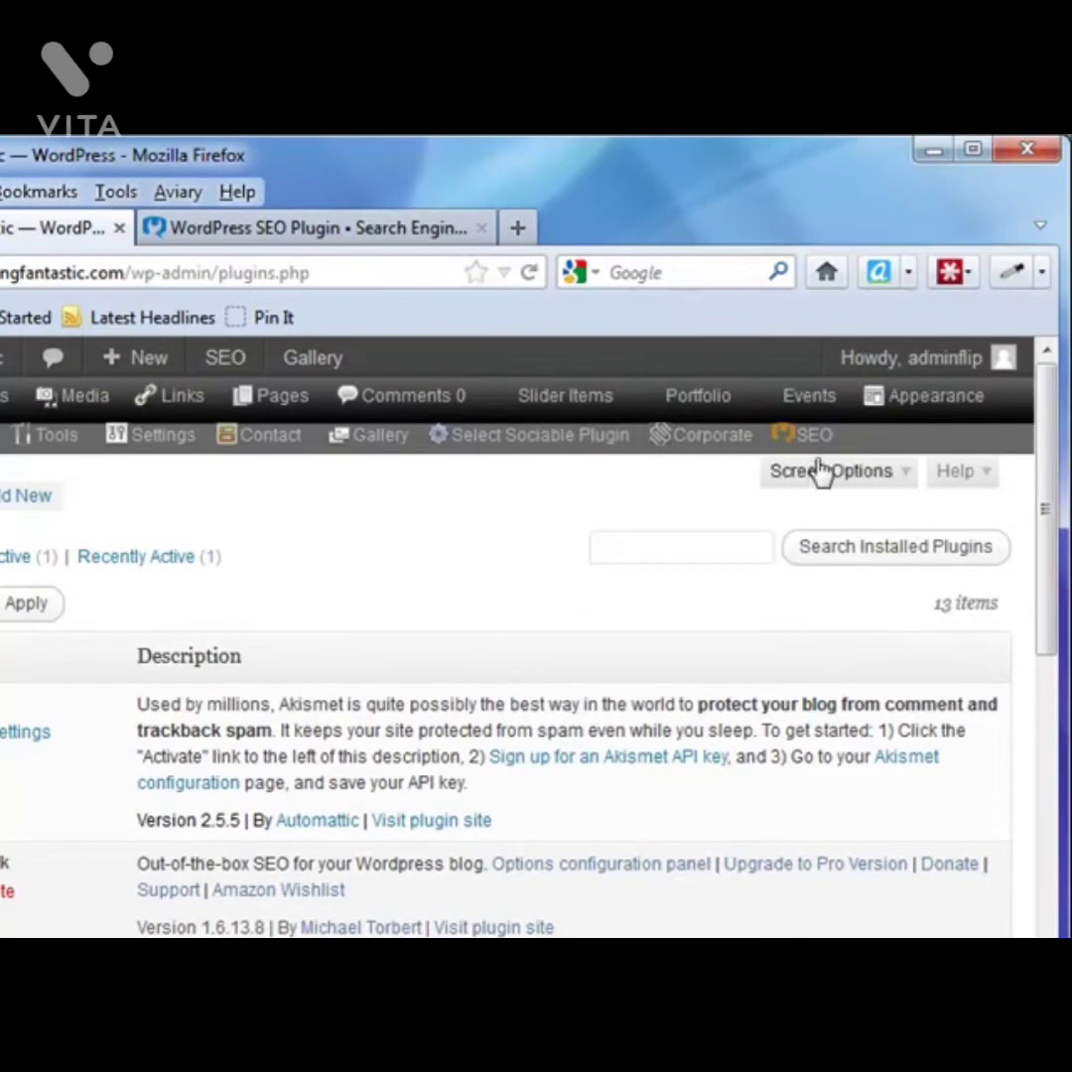
pyautogui.moveTo(822, 441)
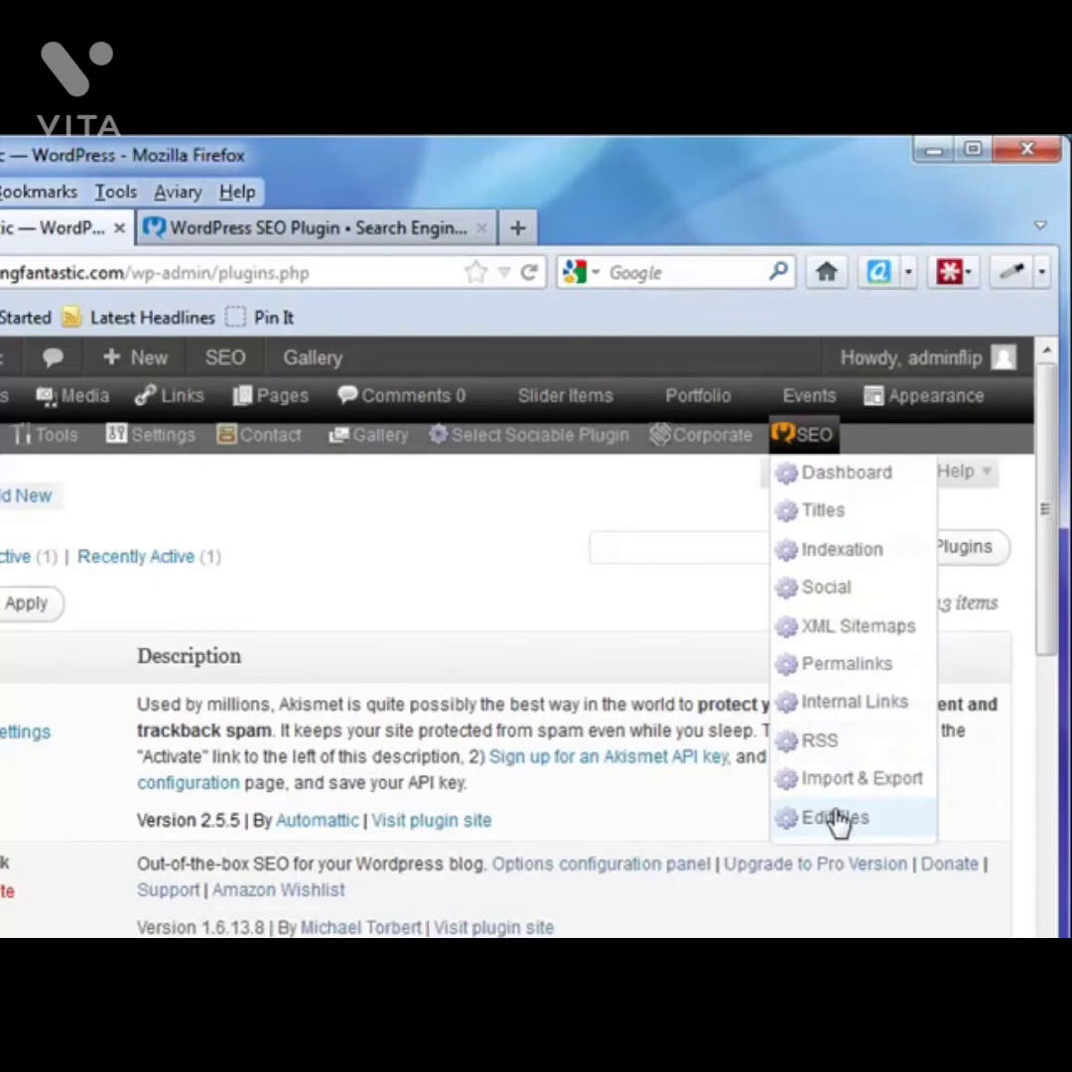
pyautogui.click(838, 490)
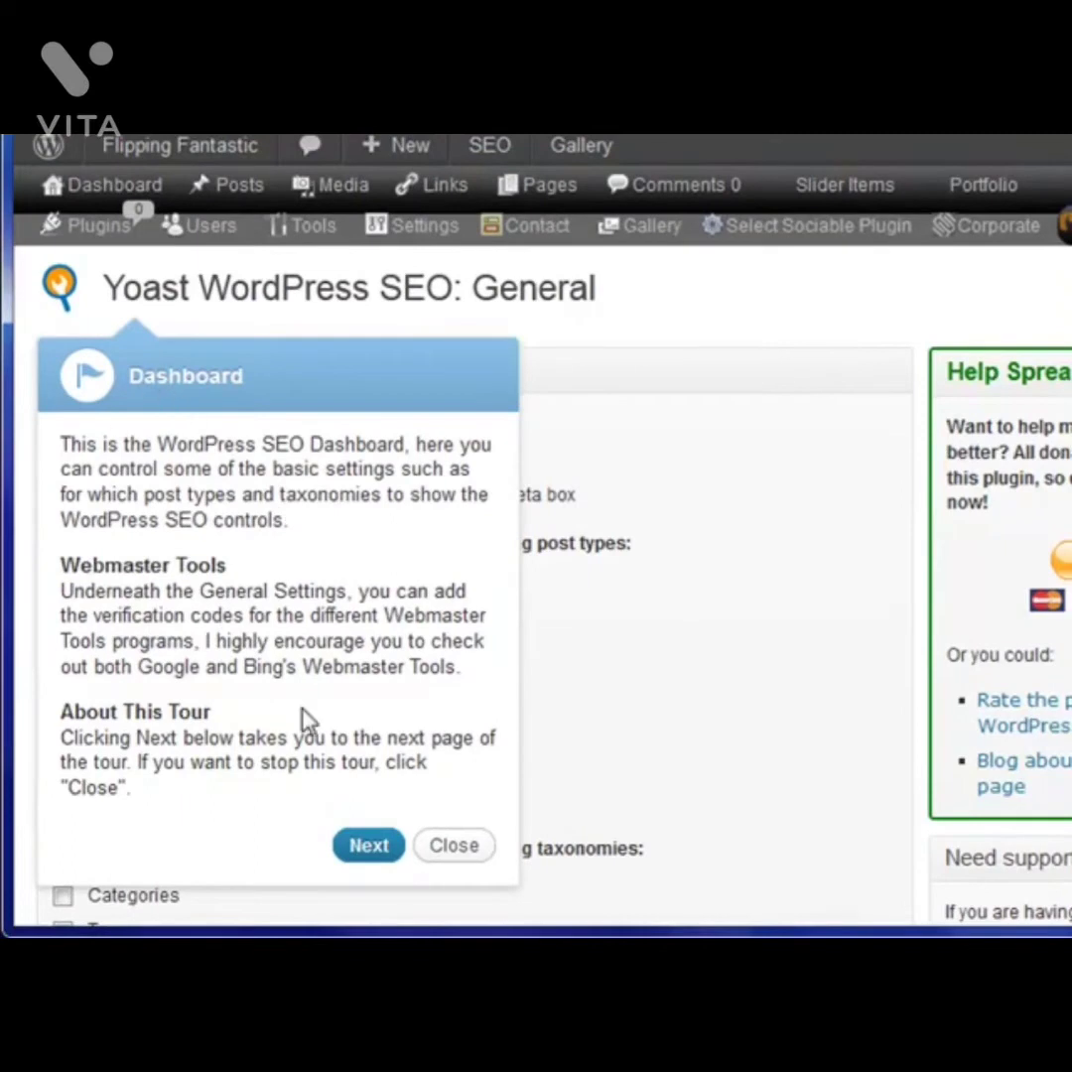
# Advance the Yoast SEO introduction tour through the Titles, Indexation and XML Sitemaps pages, reading each explanation.
pyautogui.click(369, 845)
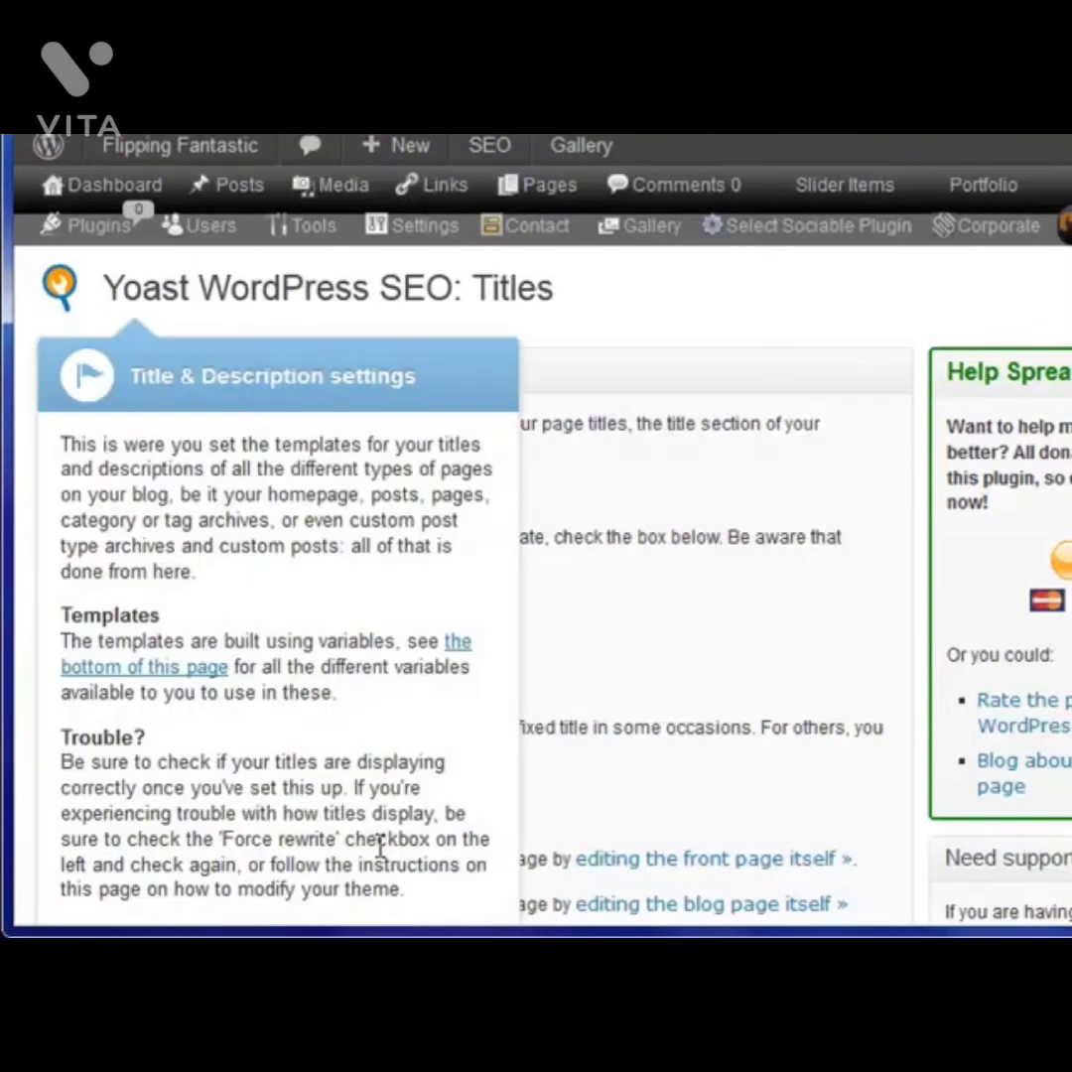
pyautogui.scroll(-3, 338, 546)
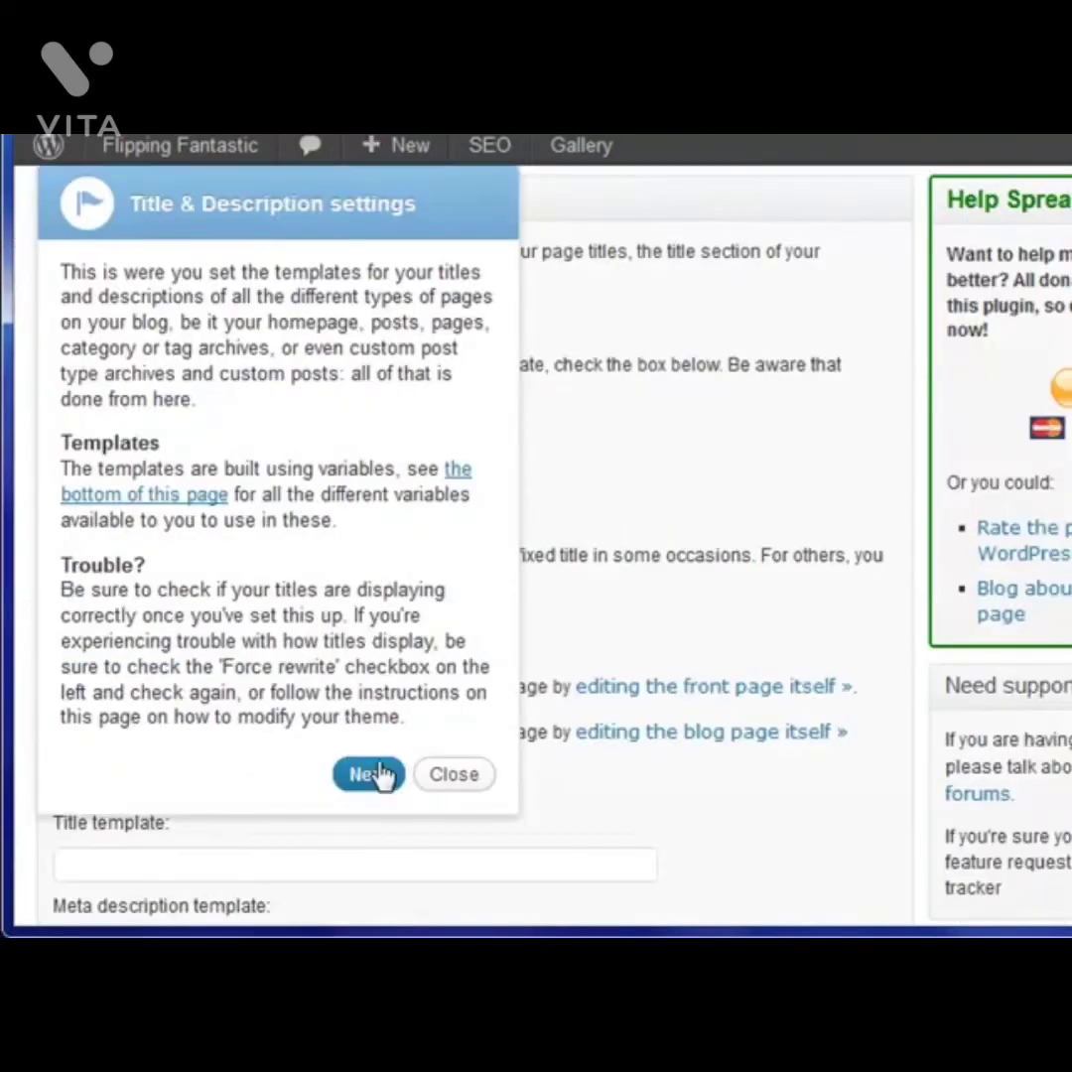
pyautogui.click(377, 774)
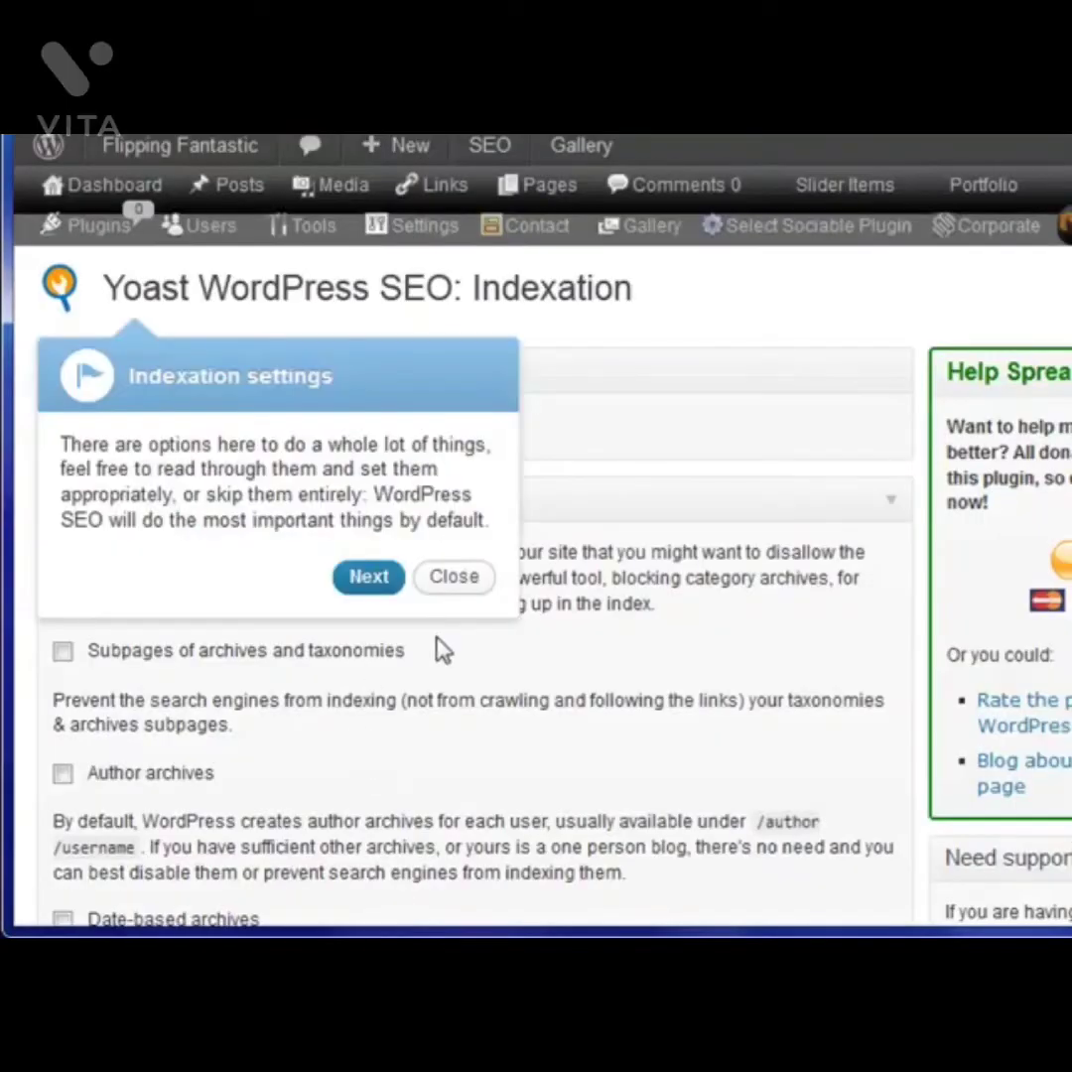
pyautogui.click(373, 595)
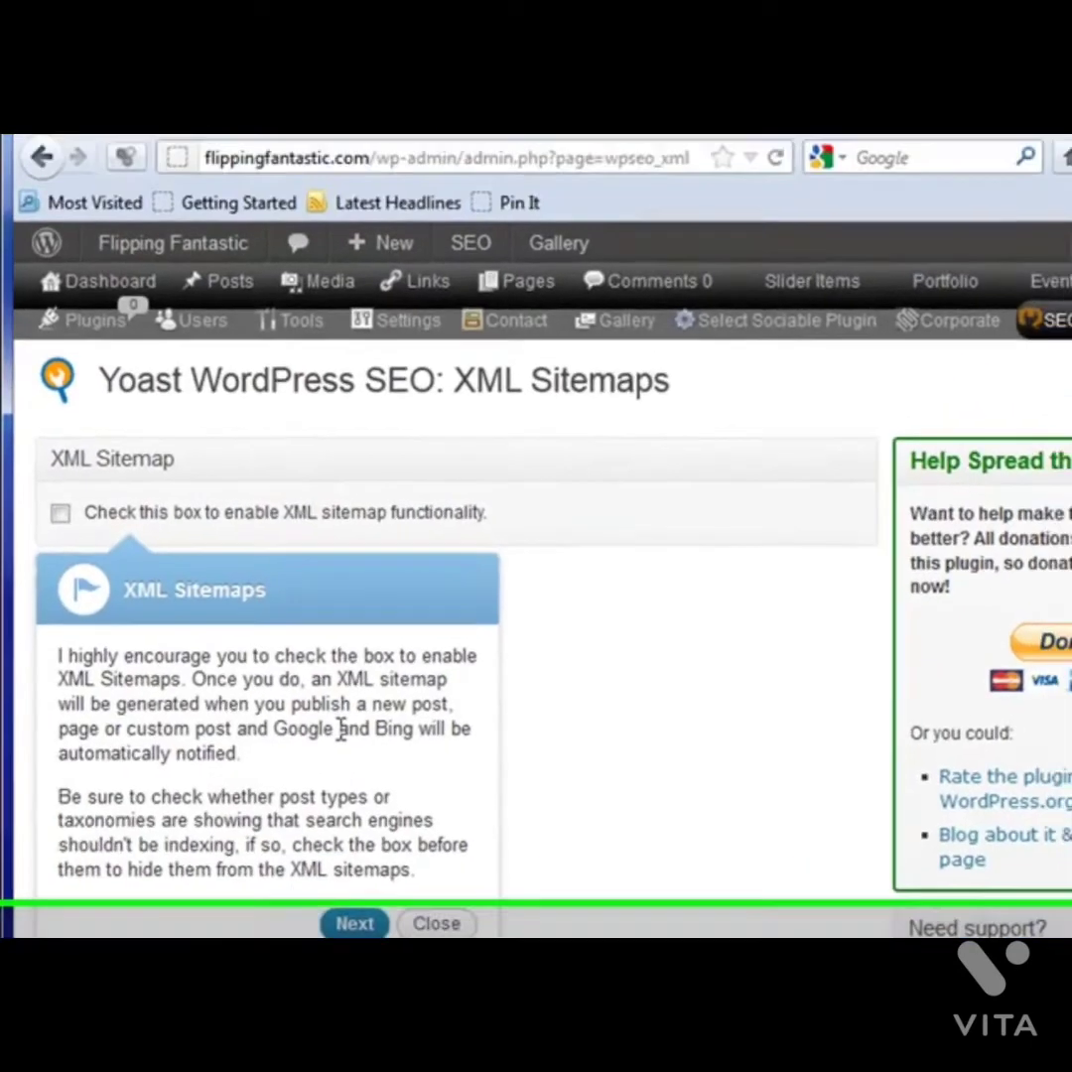
pyautogui.scroll(-3, 340, 729)
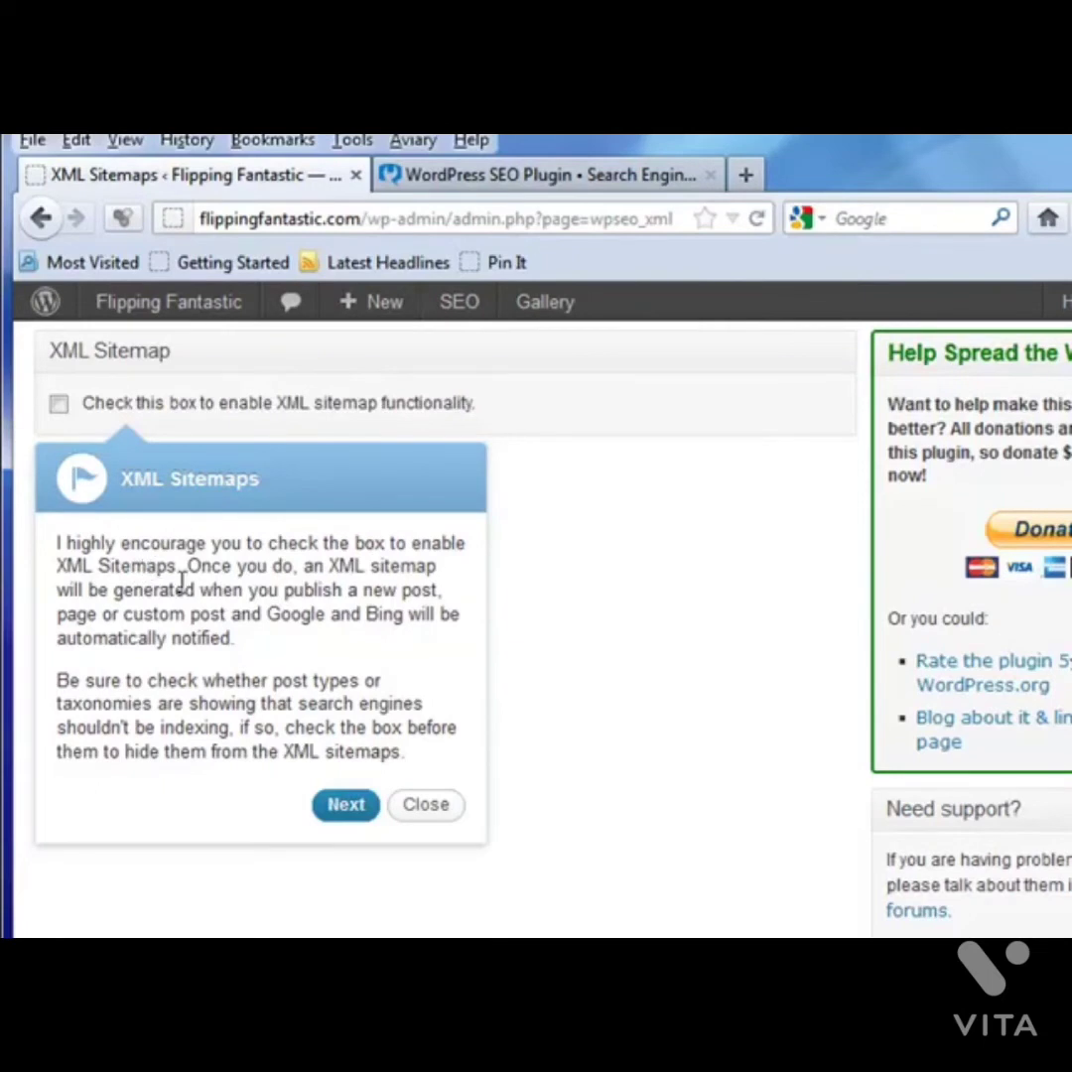
# Continue the tour through Permalinks, Internal Links, RSS, Import & Export and Files, and close it at the File Editor.
pyautogui.click(344, 805)
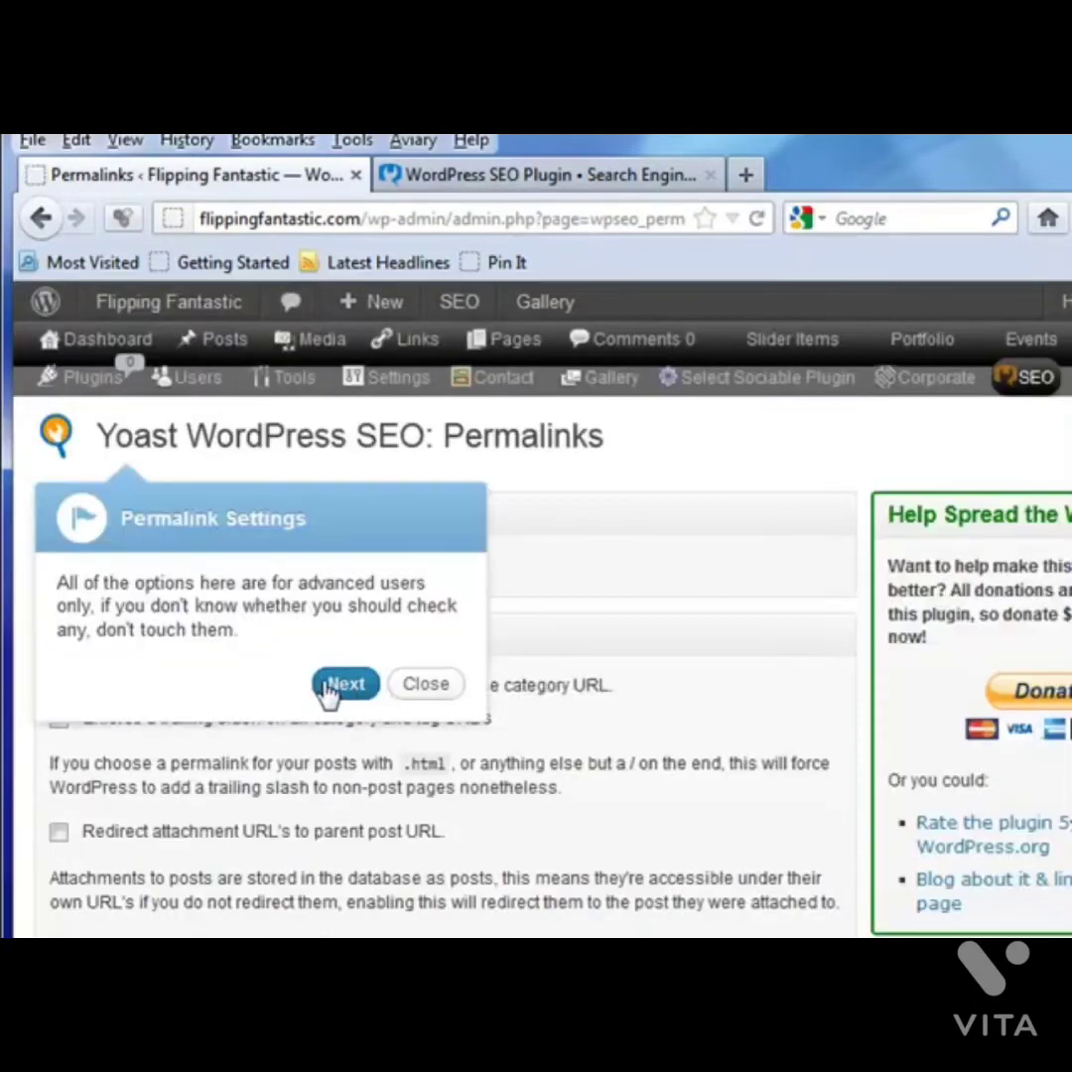
pyautogui.click(345, 687)
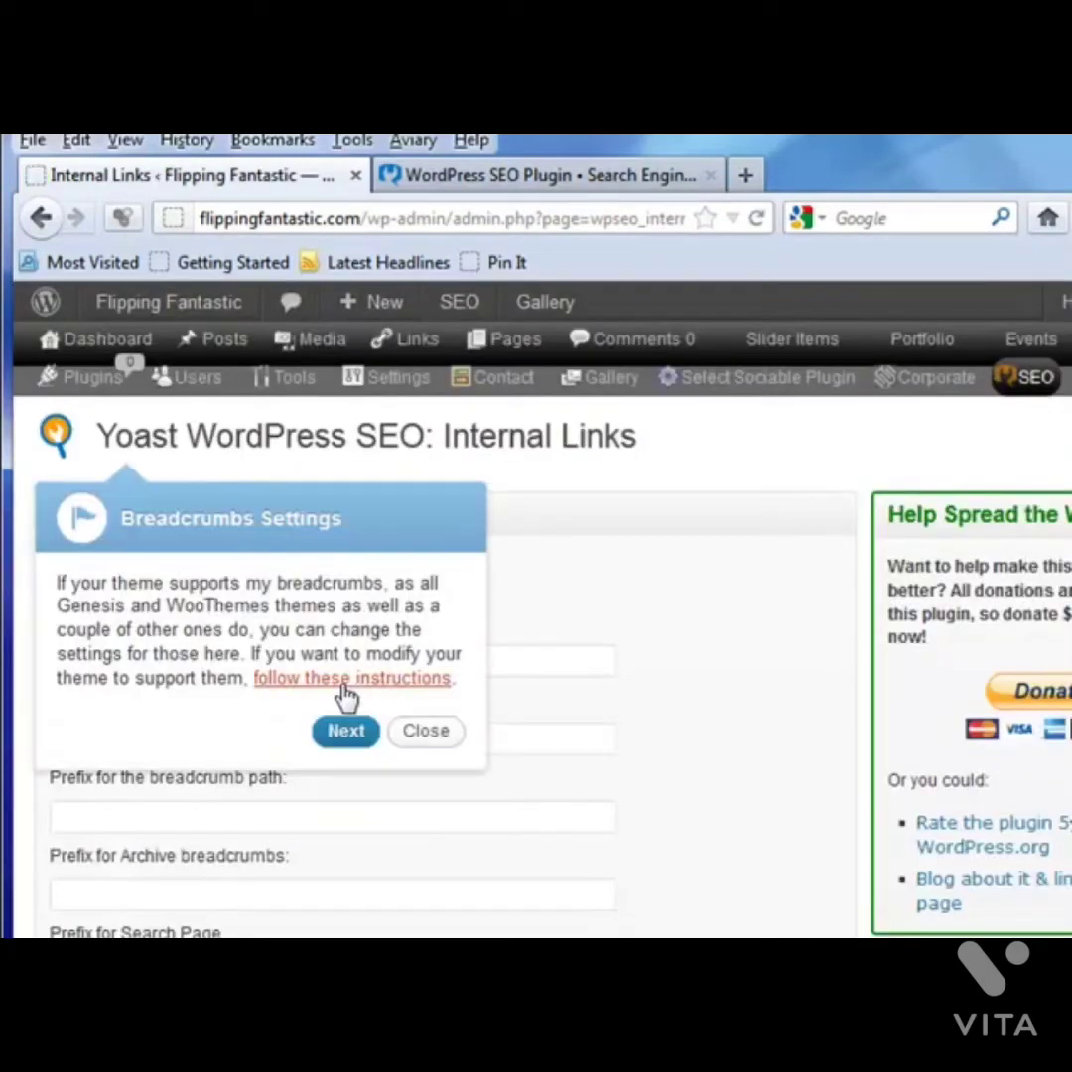
pyautogui.click(345, 732)
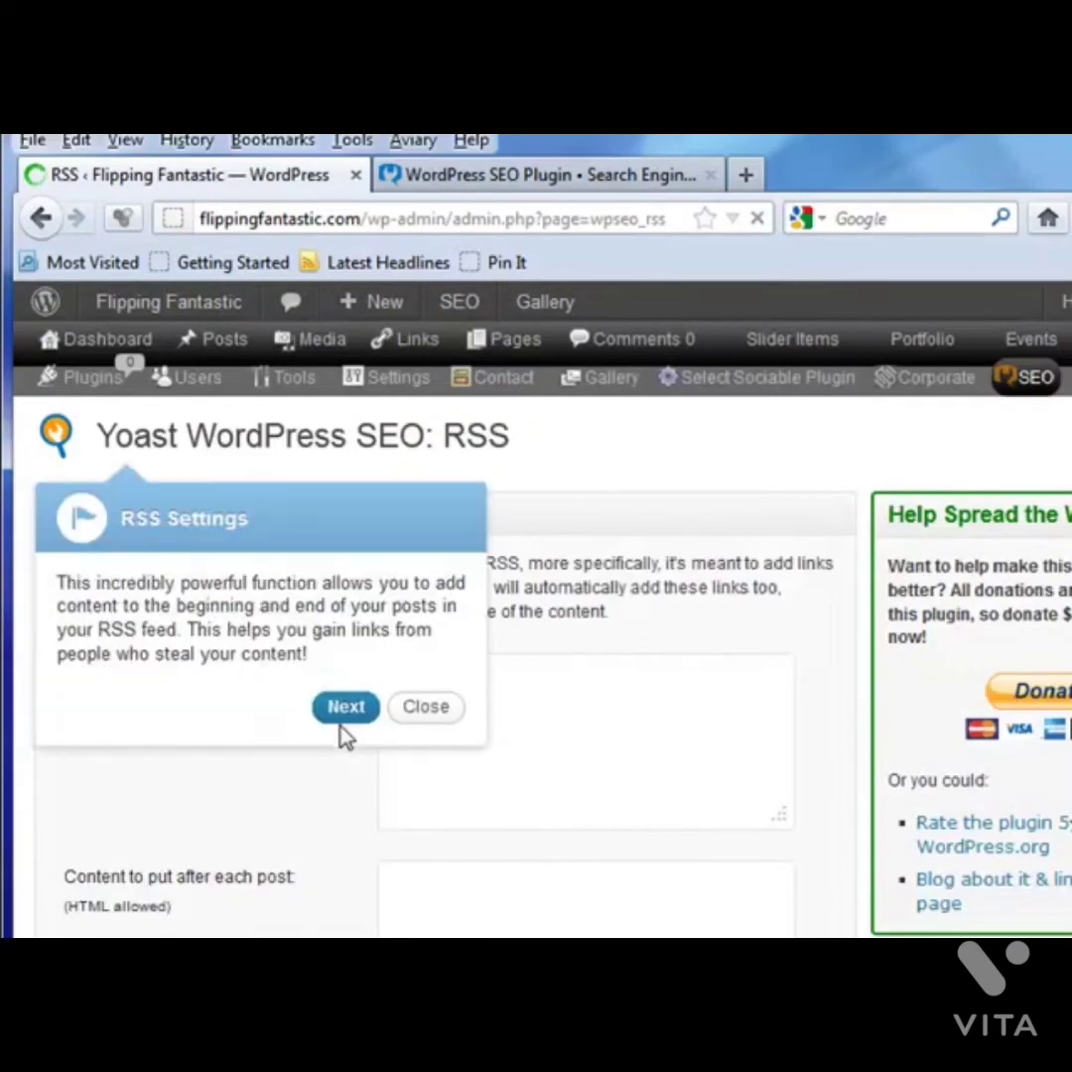
pyautogui.click(346, 714)
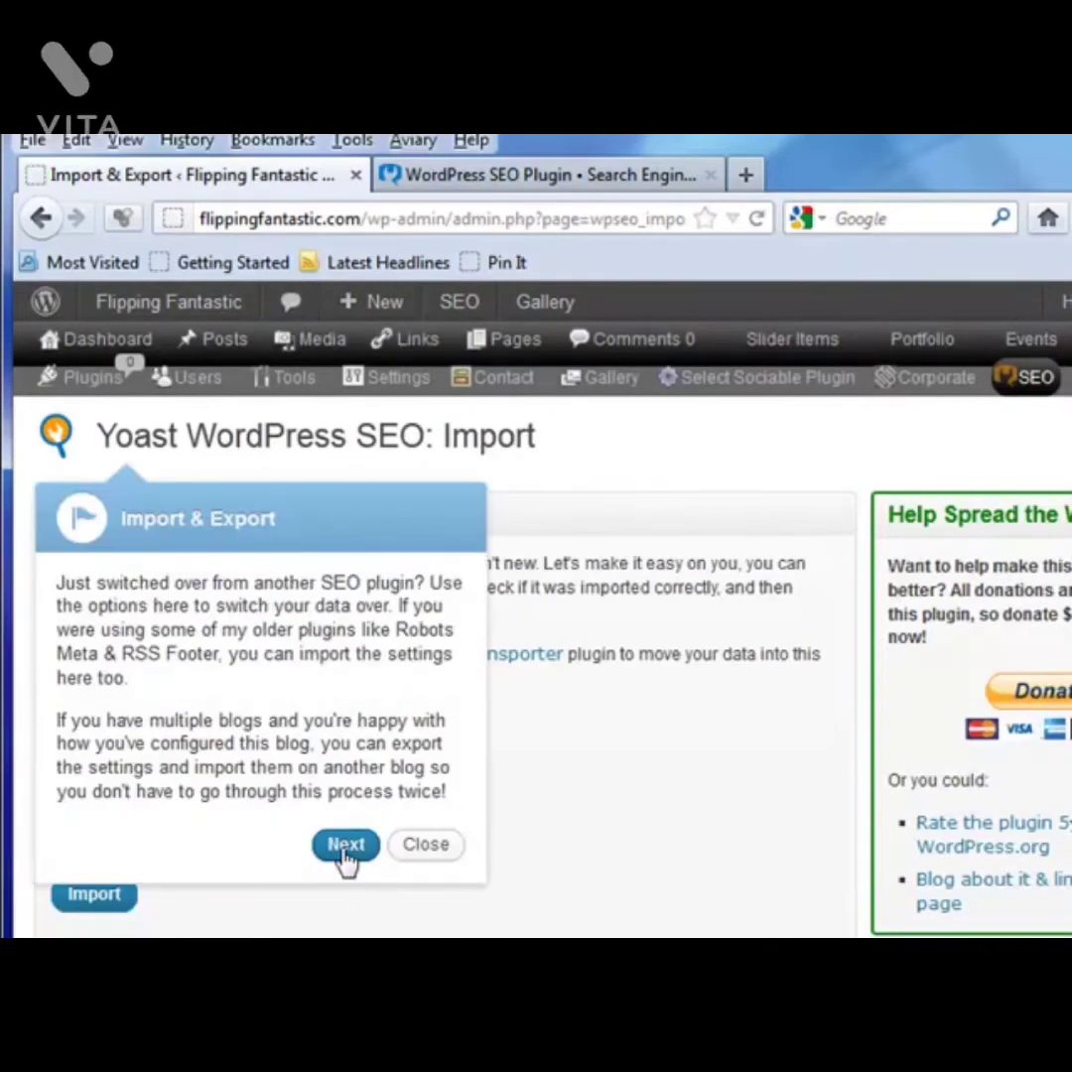
pyautogui.click(346, 846)
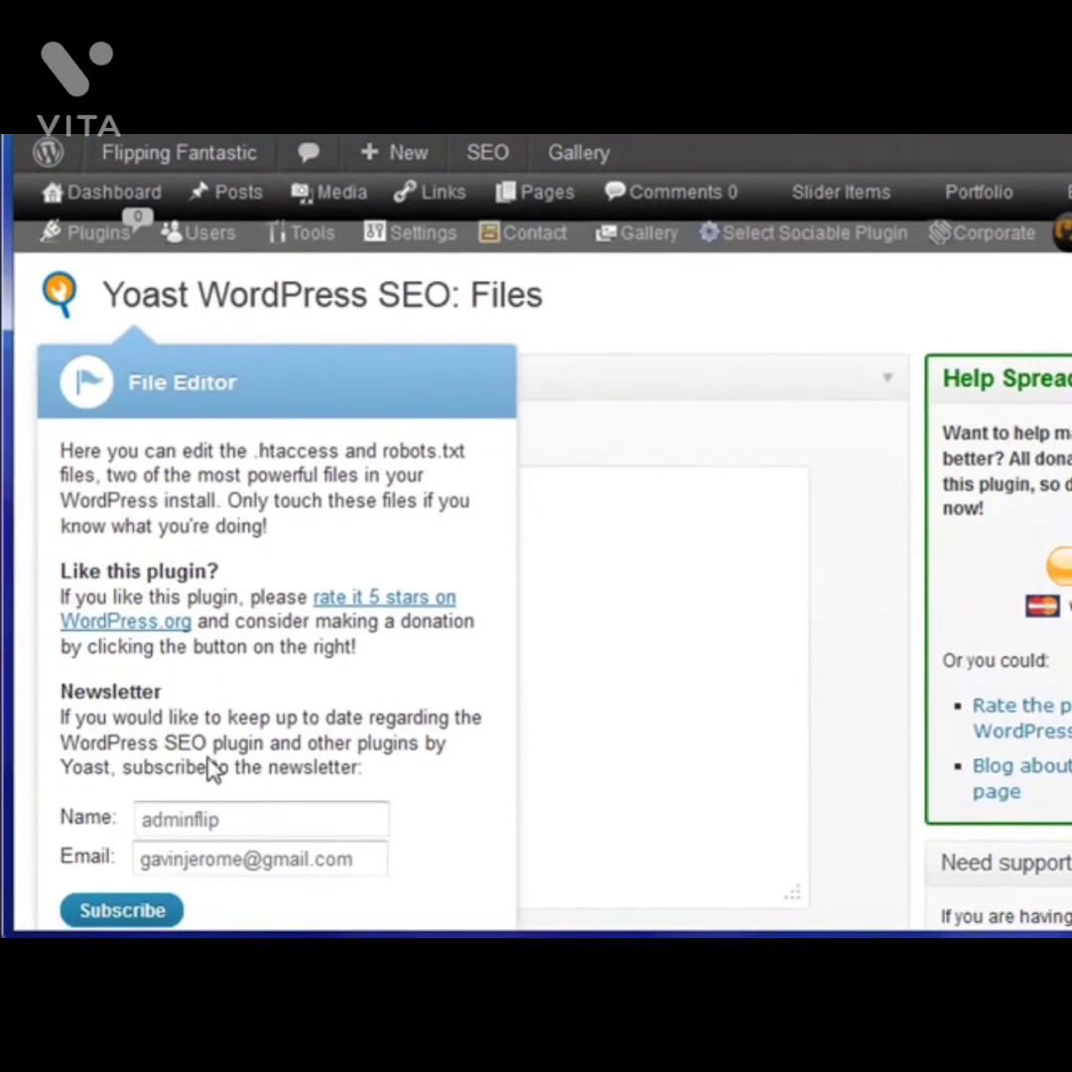
pyautogui.scroll(-2, 292, 745)
pyautogui.click(451, 846)
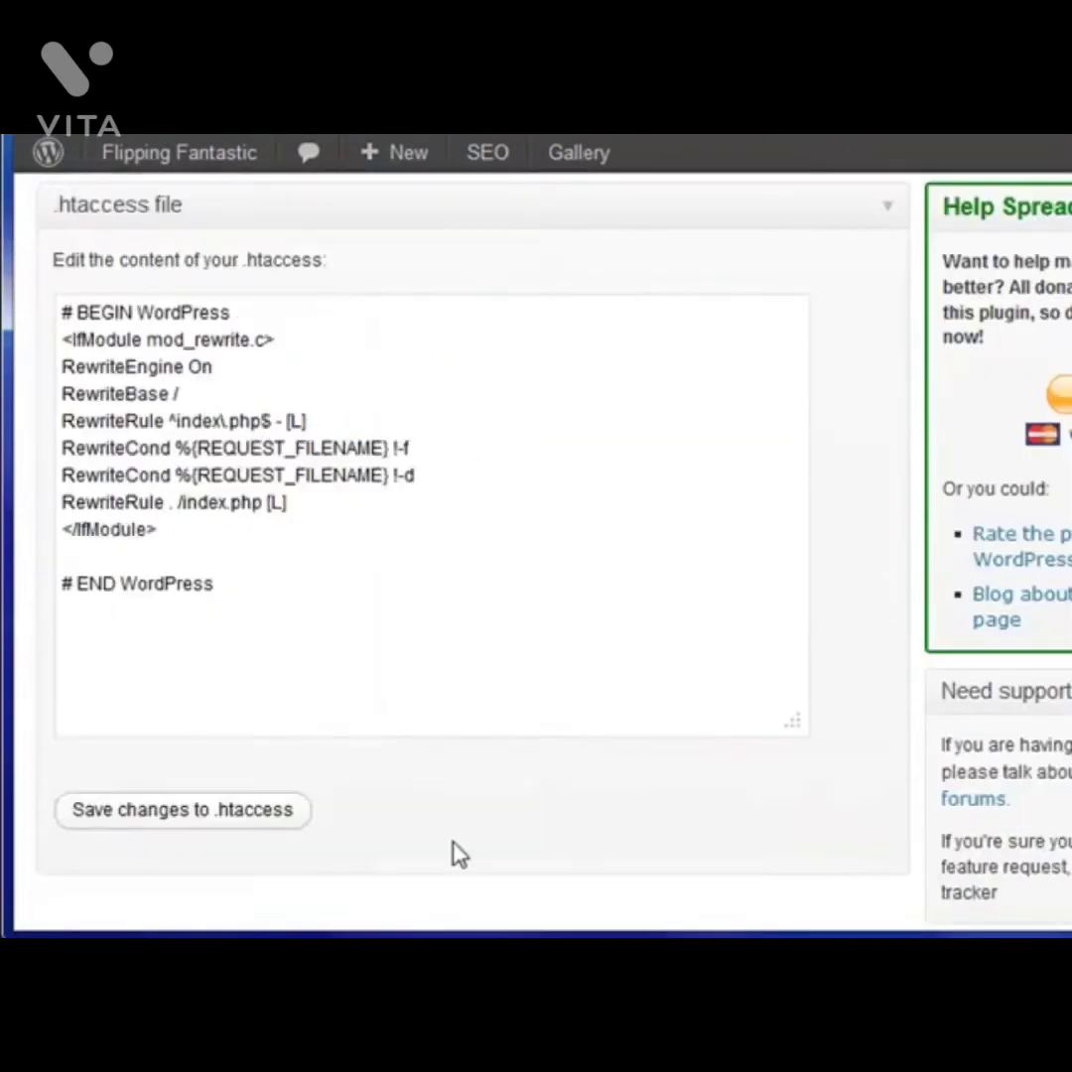
# Open the post "How to Work Out Songs by Ear, Part 2 – Basix" for editing from the list of all posts.
pyautogui.scroll(2, 464, 833)
pyautogui.moveTo(238, 192)
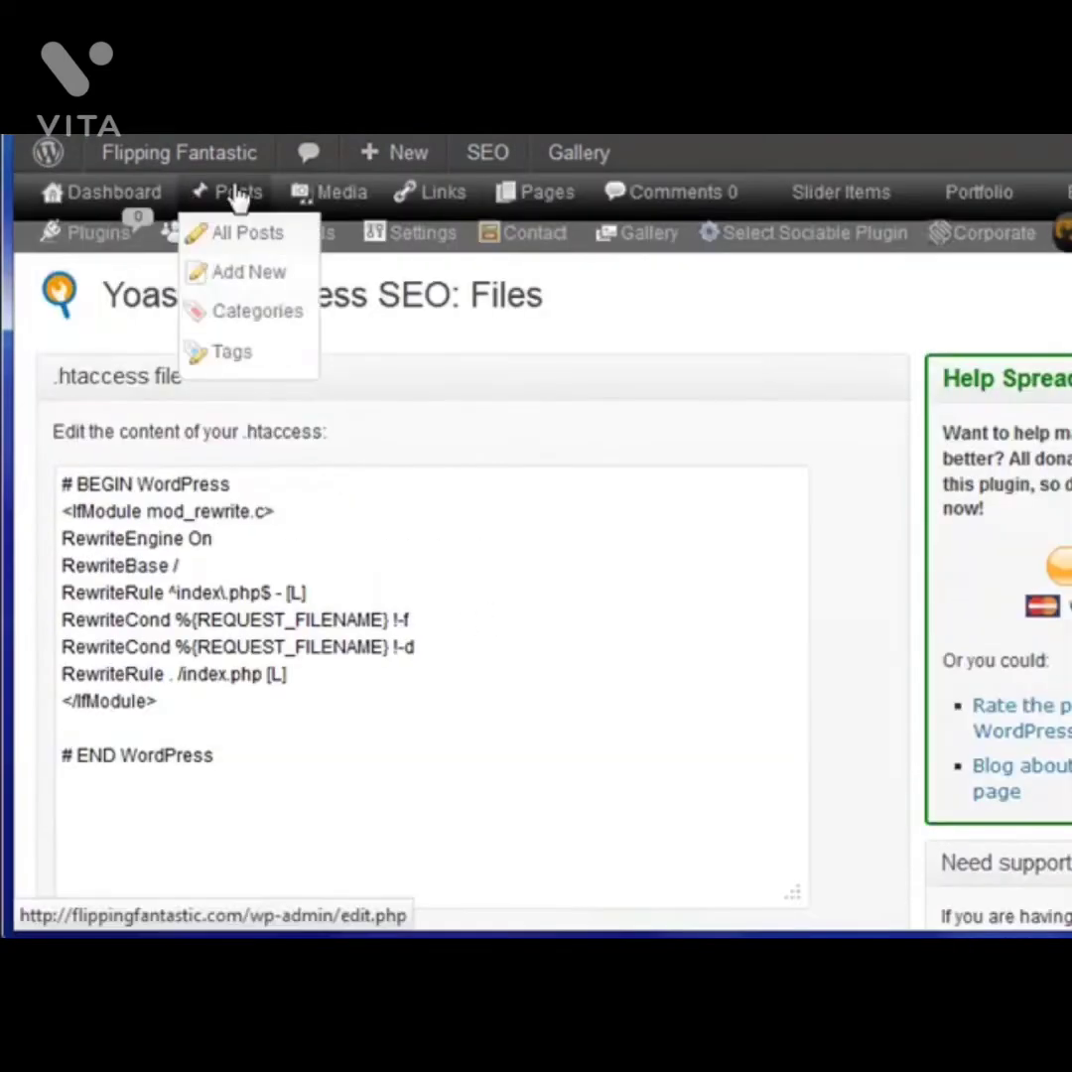
pyautogui.click(256, 242)
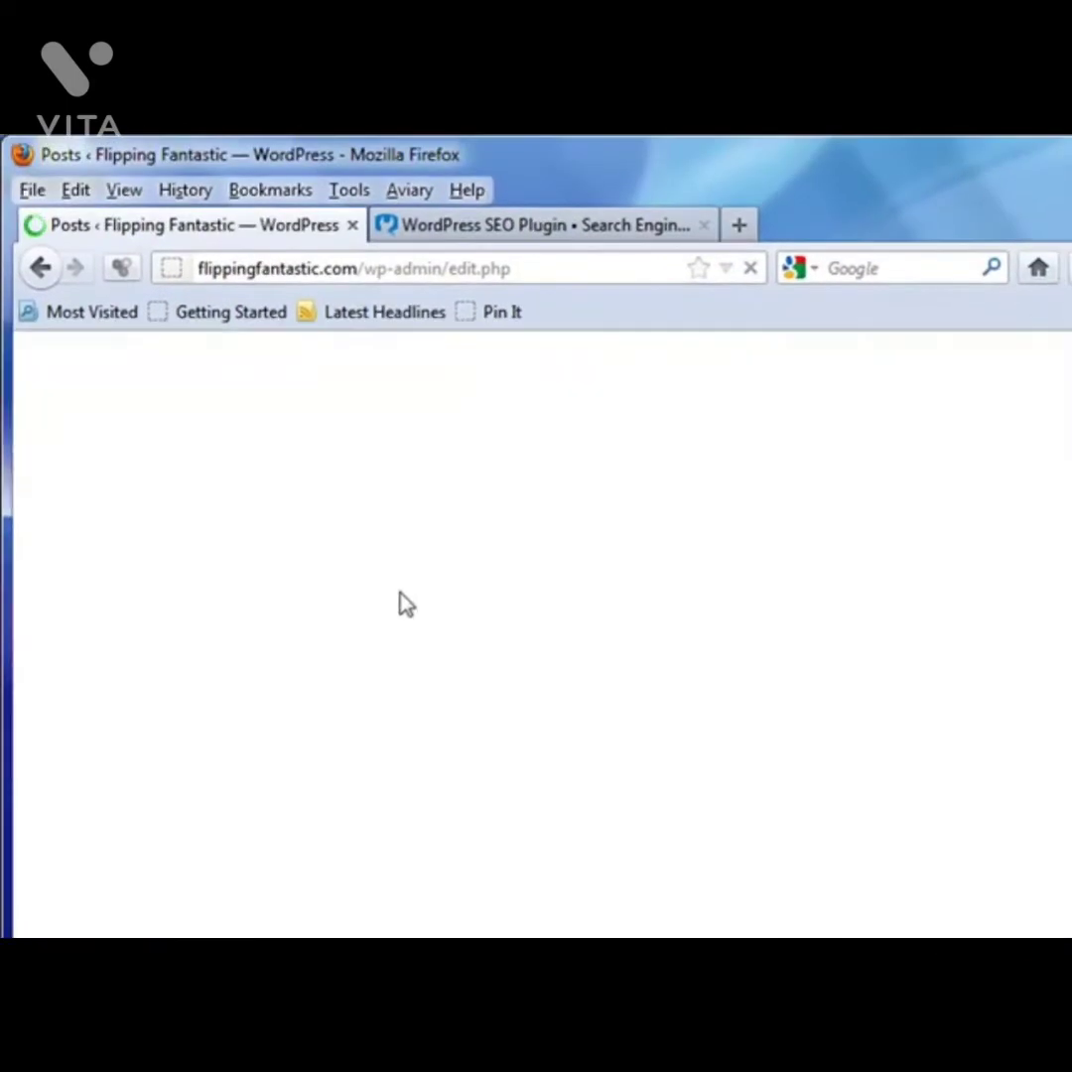
pyautogui.scroll(-5, 390, 717)
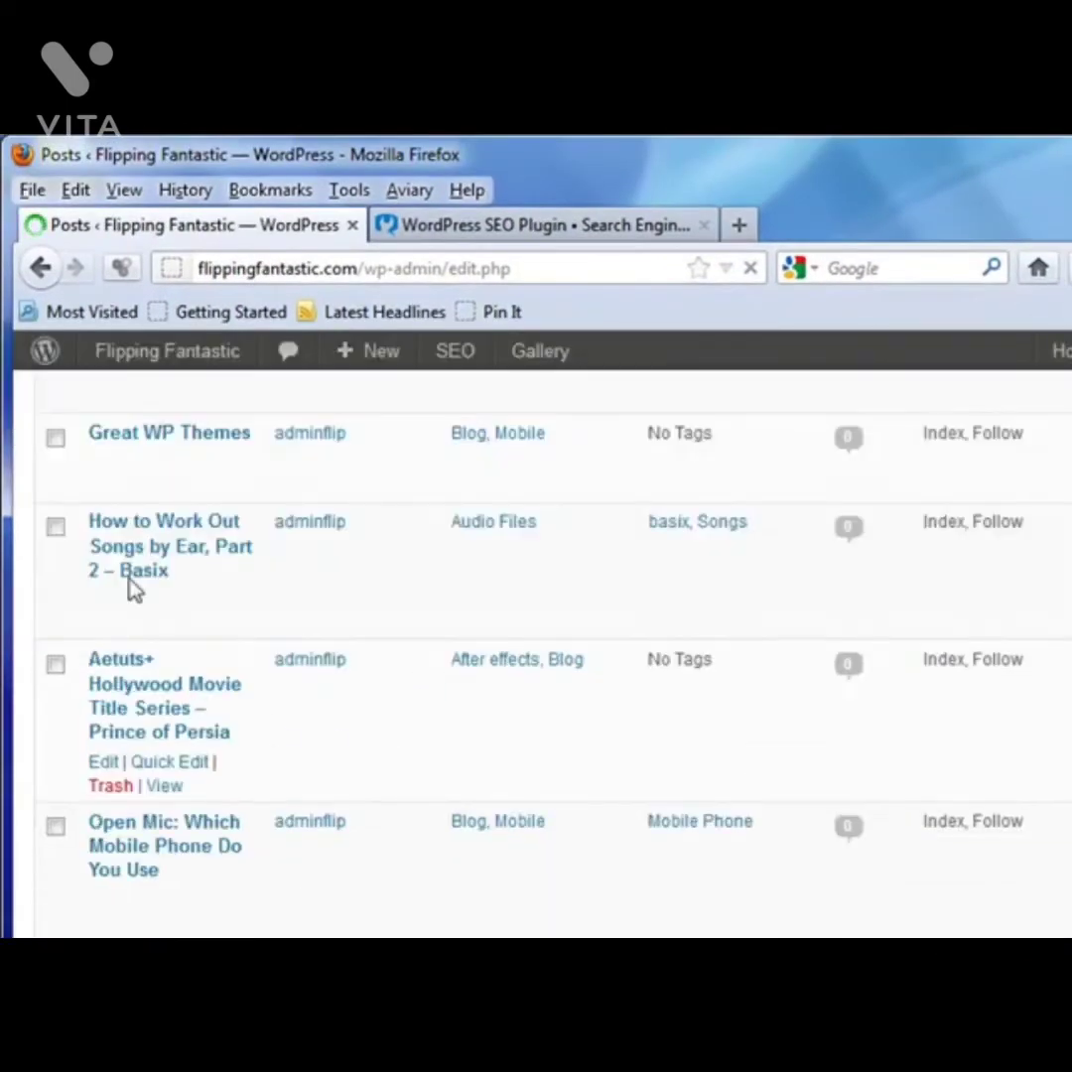
pyautogui.click(103, 601)
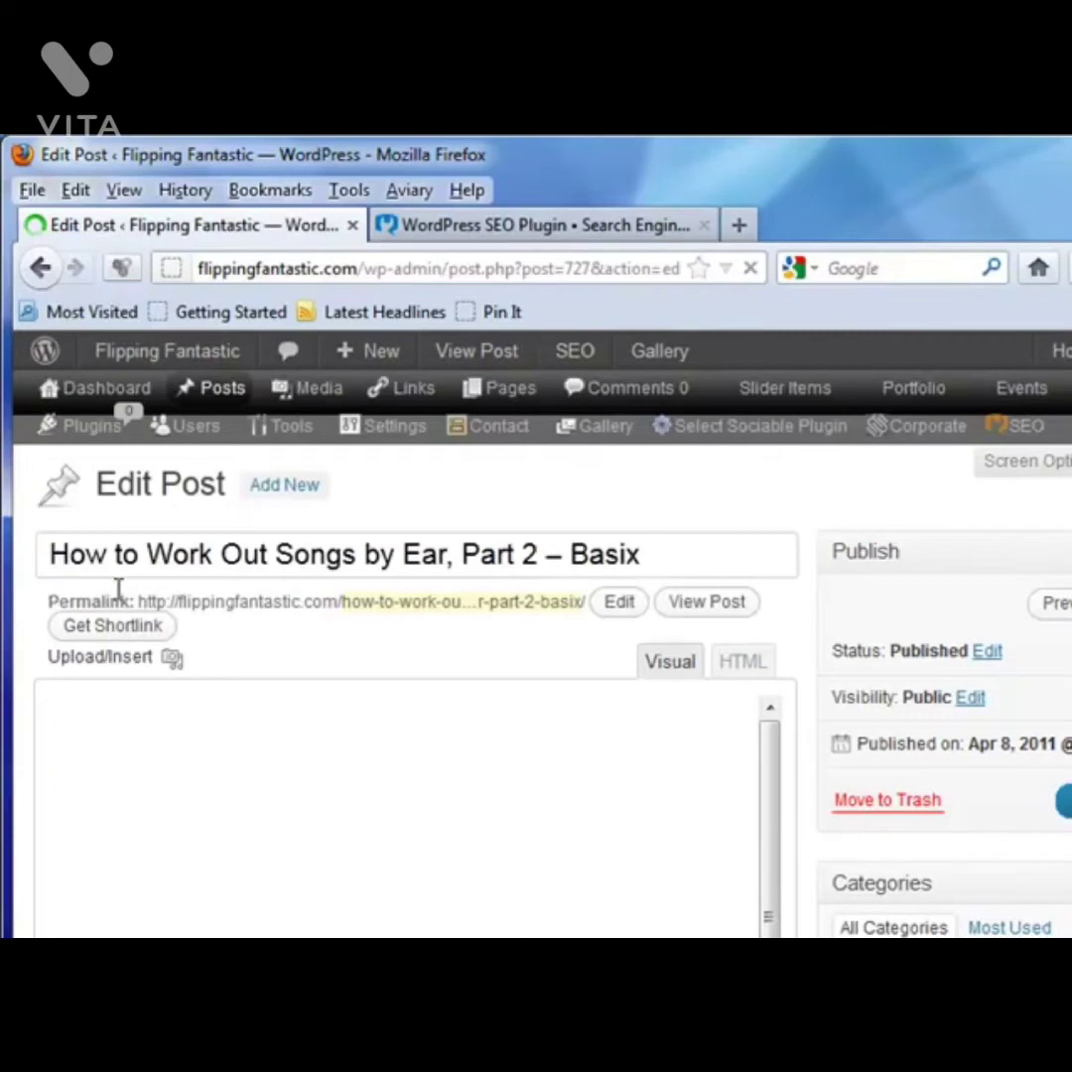
# Examine the post's General settings in WordPress SEO by Yoast: snippet preview, focus keyword, SEO title and meta description.
pyautogui.scroll(-5, 476, 765)
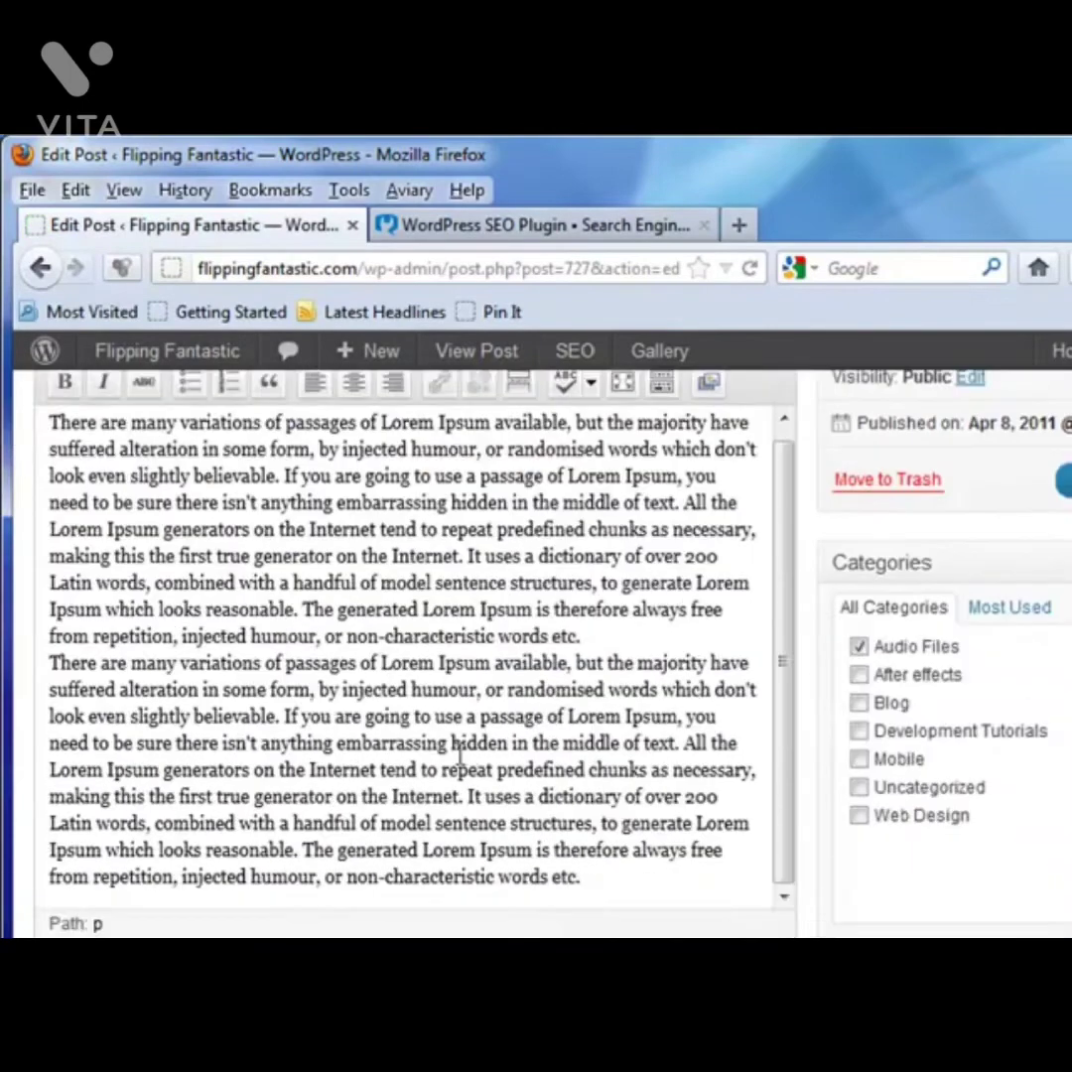
pyautogui.scroll(-5, 467, 762)
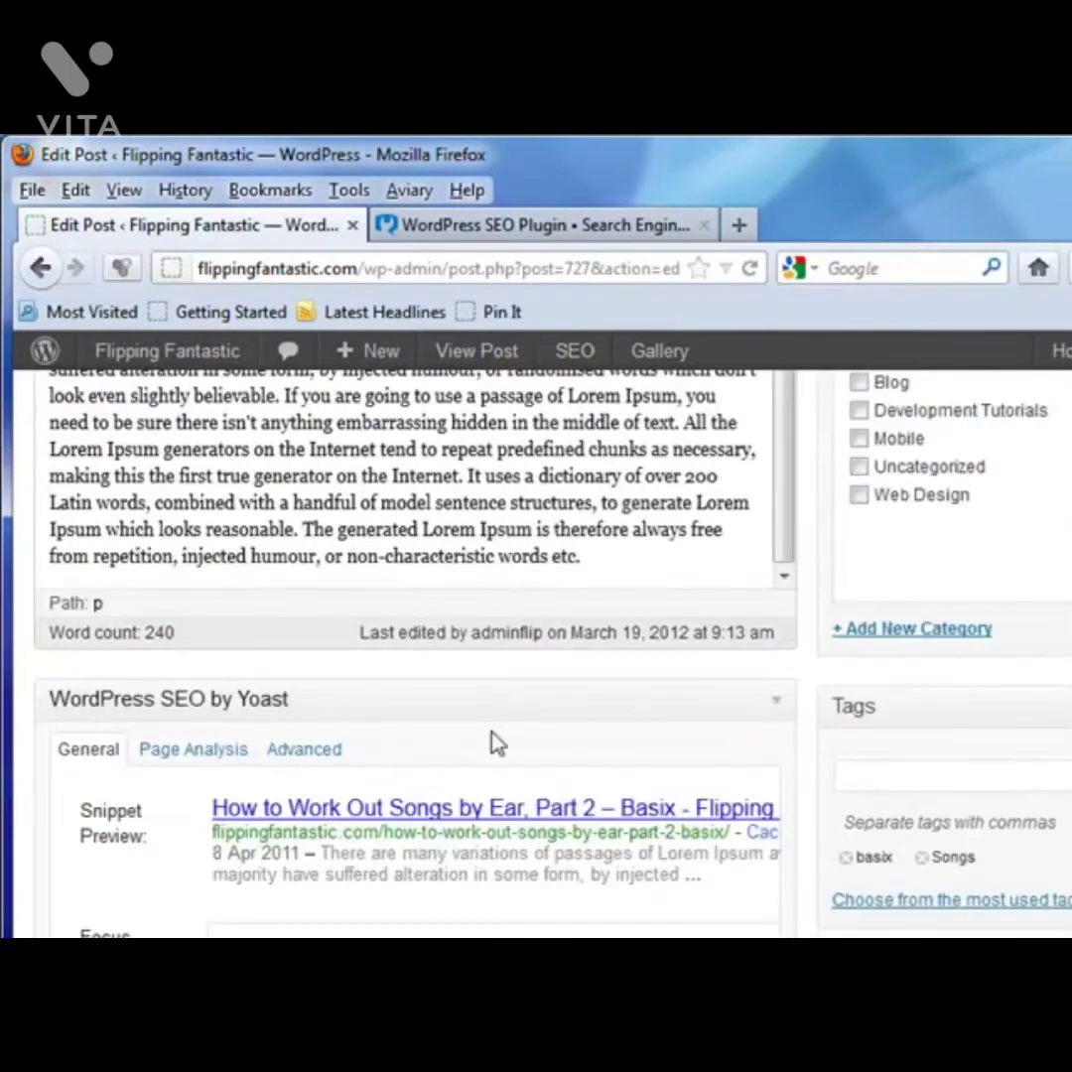
pyautogui.scroll(-5, 502, 712)
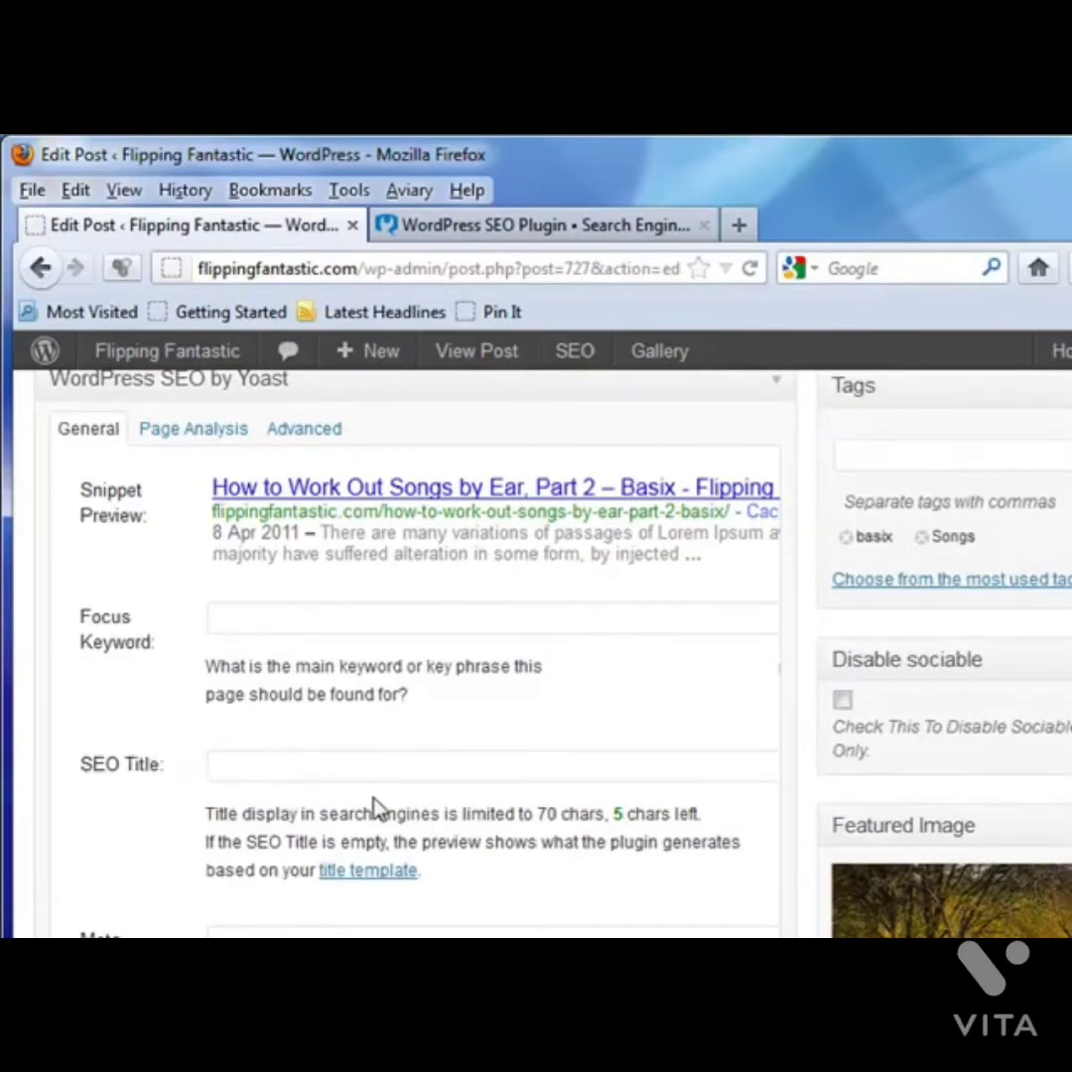
pyautogui.scroll(-3, 373, 797)
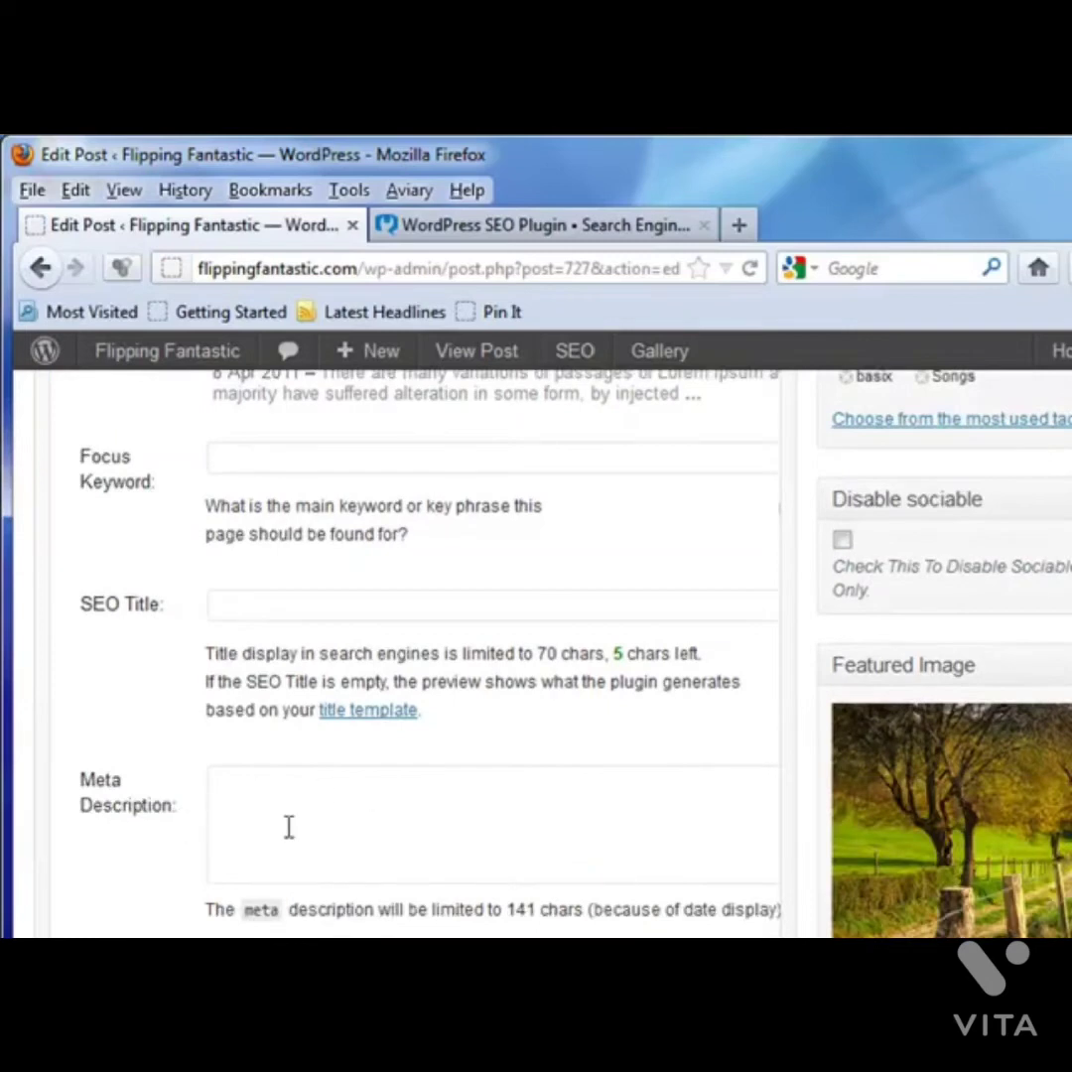
pyautogui.scroll(-3, 287, 832)
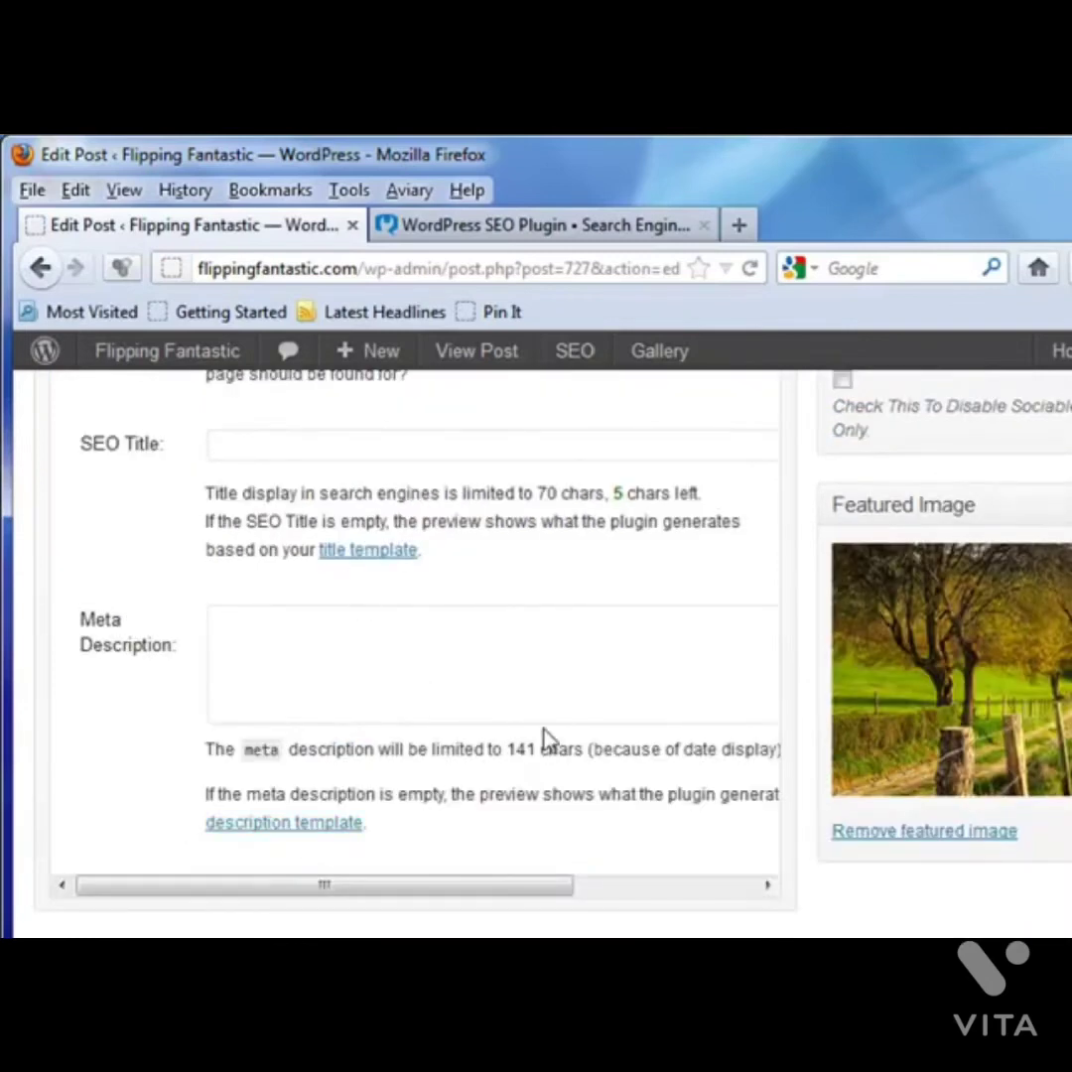
pyautogui.scroll(12, 506, 736)
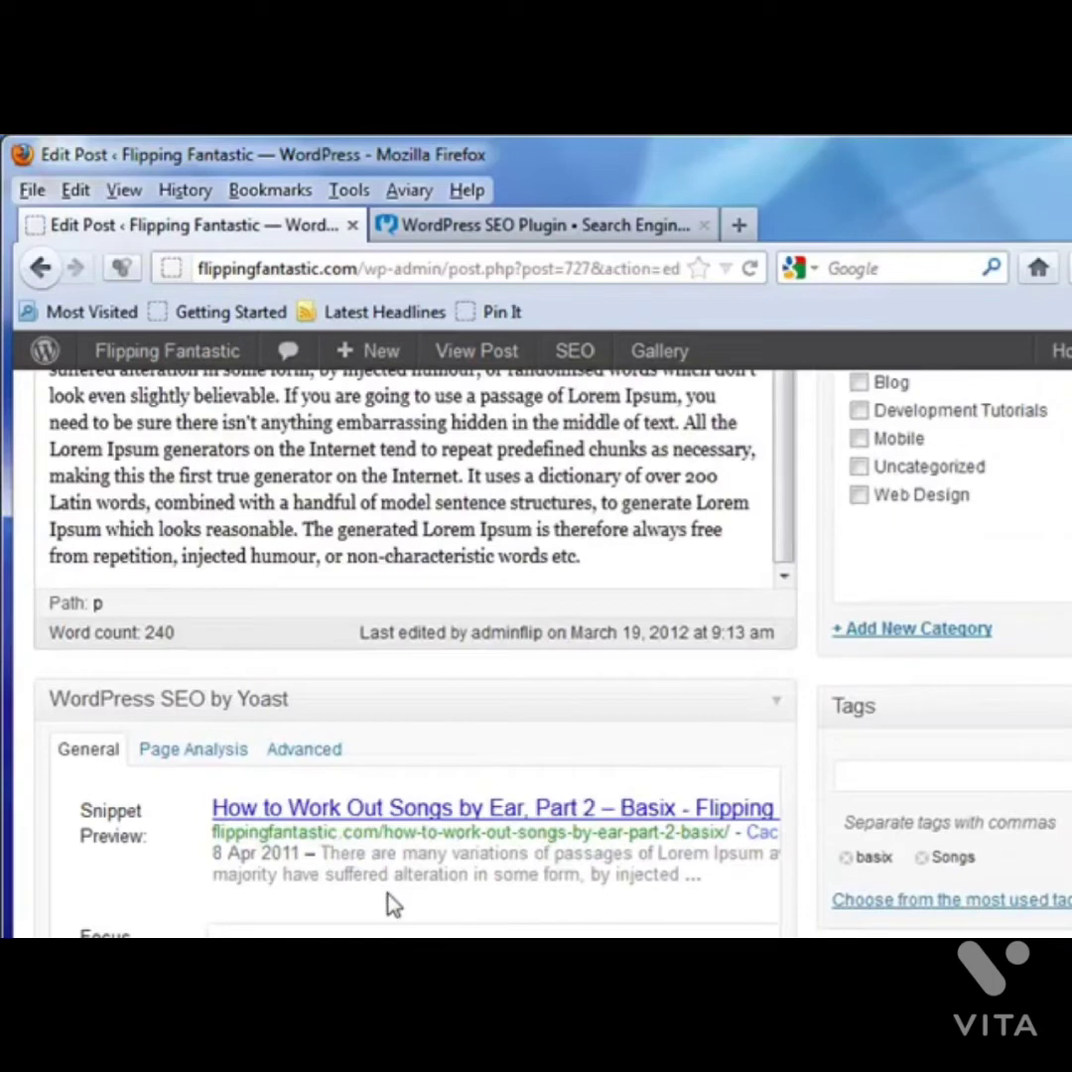
pyautogui.scroll(7, 392, 903)
pyautogui.scroll(-5, 395, 906)
pyautogui.scroll(-3, 395, 905)
# View the post's Page Analysis report and its Advanced meta robots settings in WordPress SEO by Yoast.
pyautogui.click(198, 761)
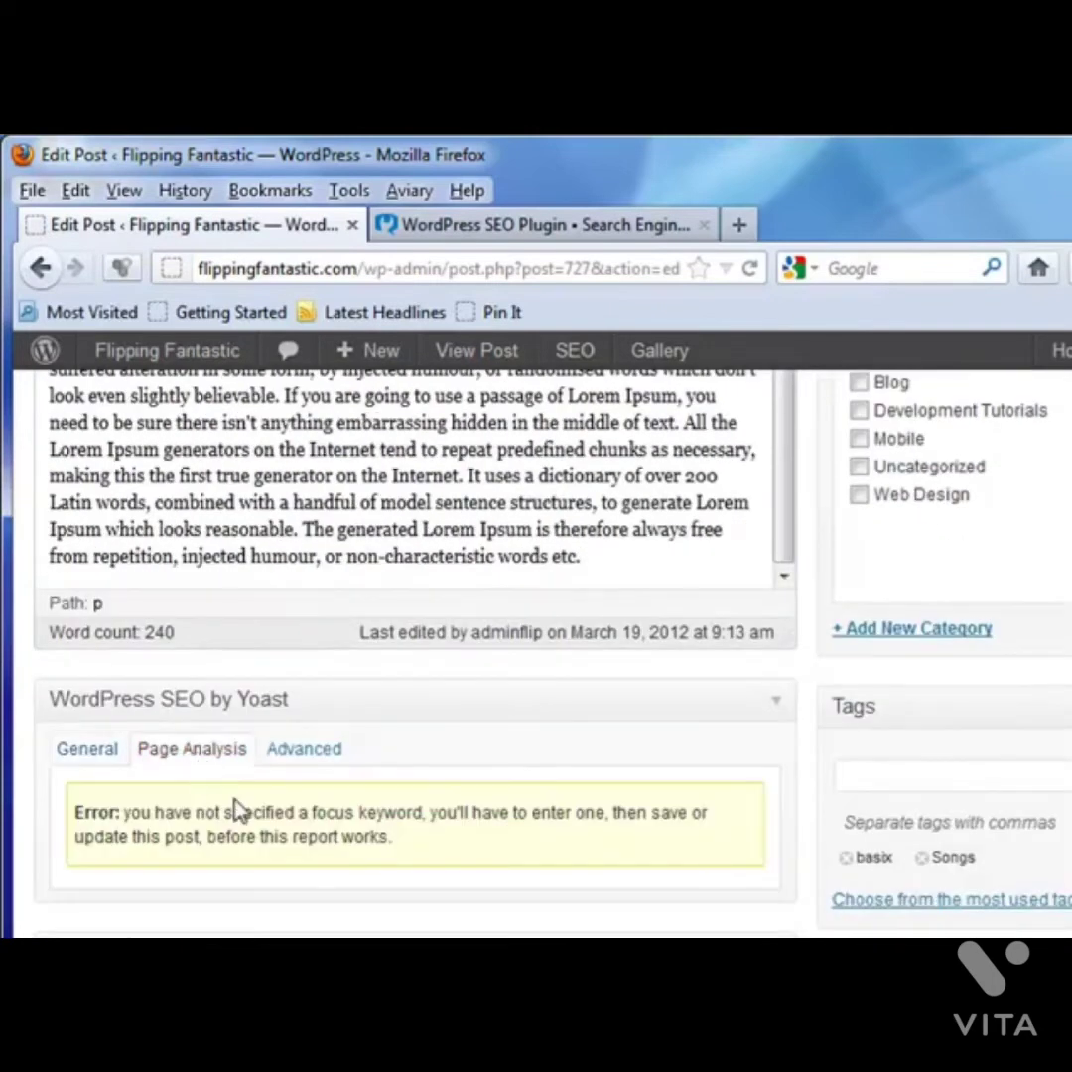
pyautogui.scroll(-3, 228, 809)
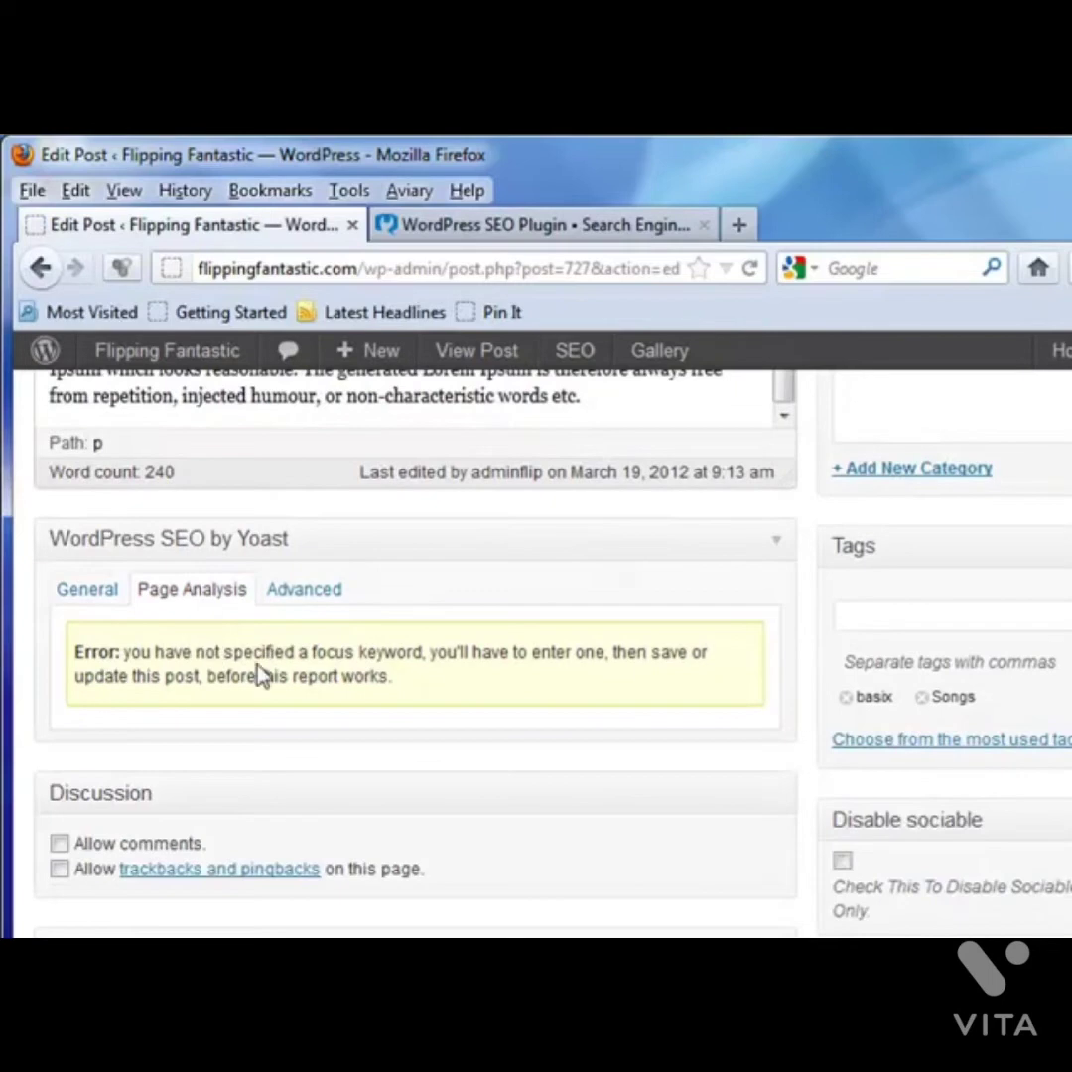
pyautogui.click(303, 593)
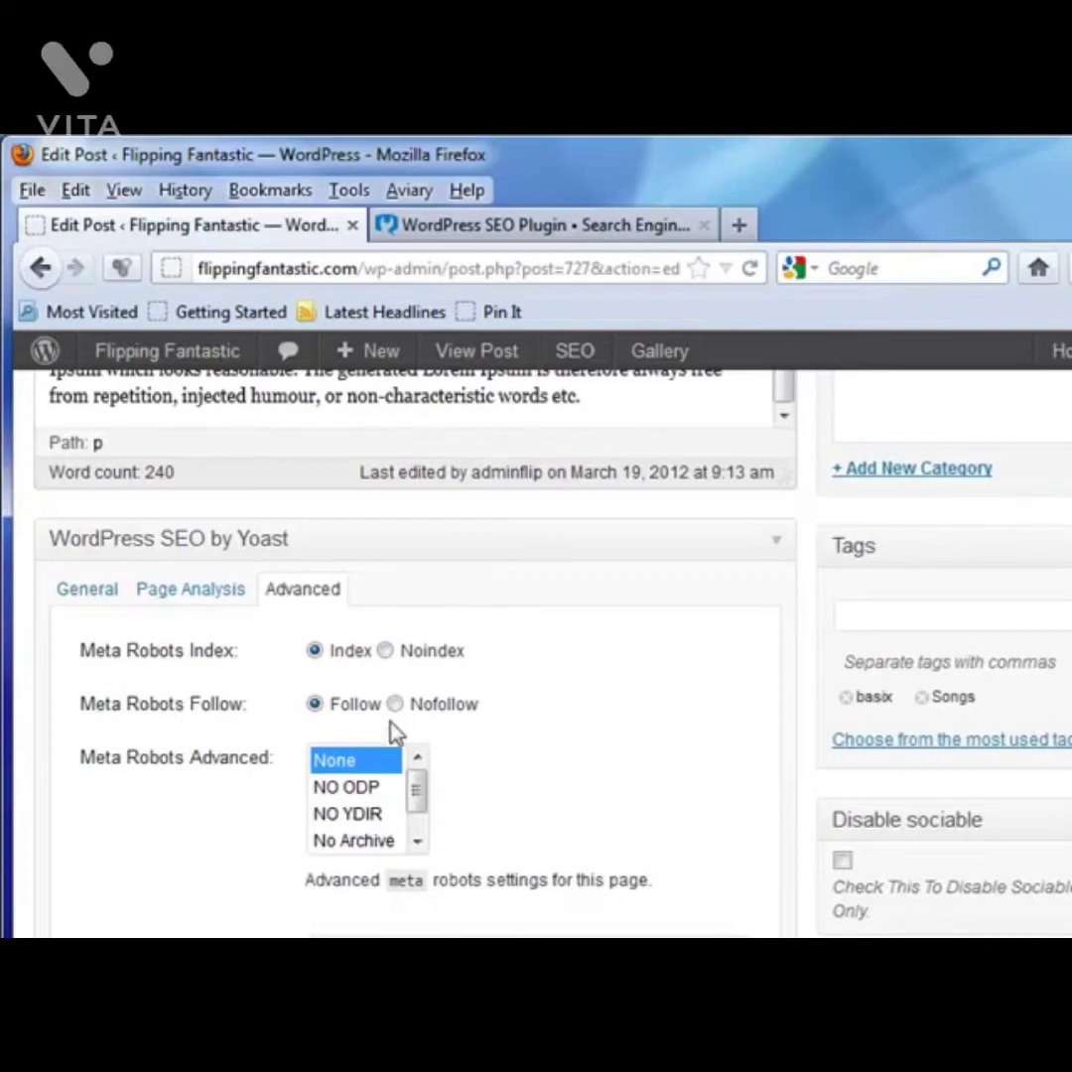
# View the rest of the post's Advanced SEO settings, including the Canonical URL option.
pyautogui.scroll(-3, 287, 875)
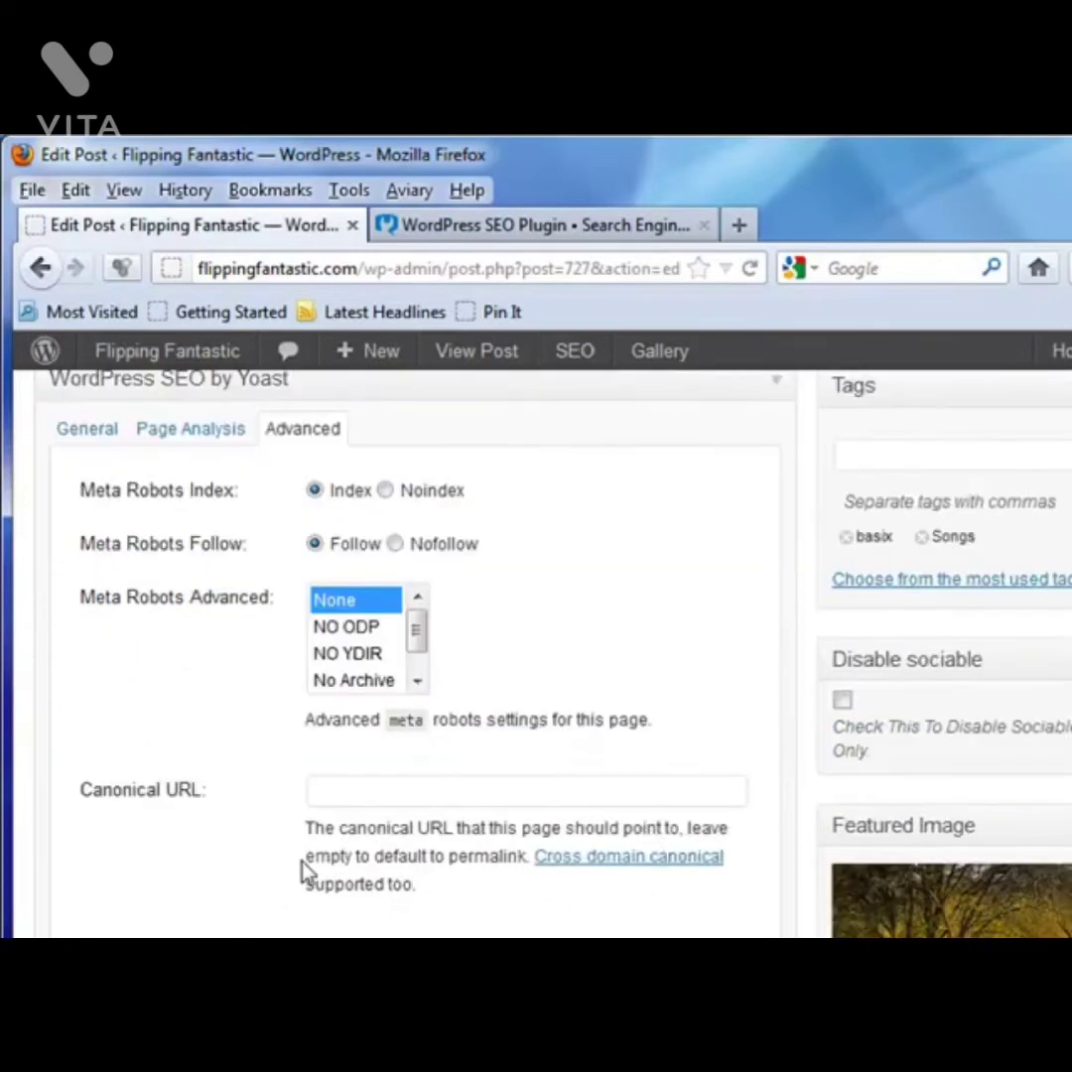
pyautogui.scroll(-9, 229, 842)
pyautogui.scroll(3, 354, 886)
pyautogui.scroll(8, 354, 883)
pyautogui.scroll(-5, 342, 877)
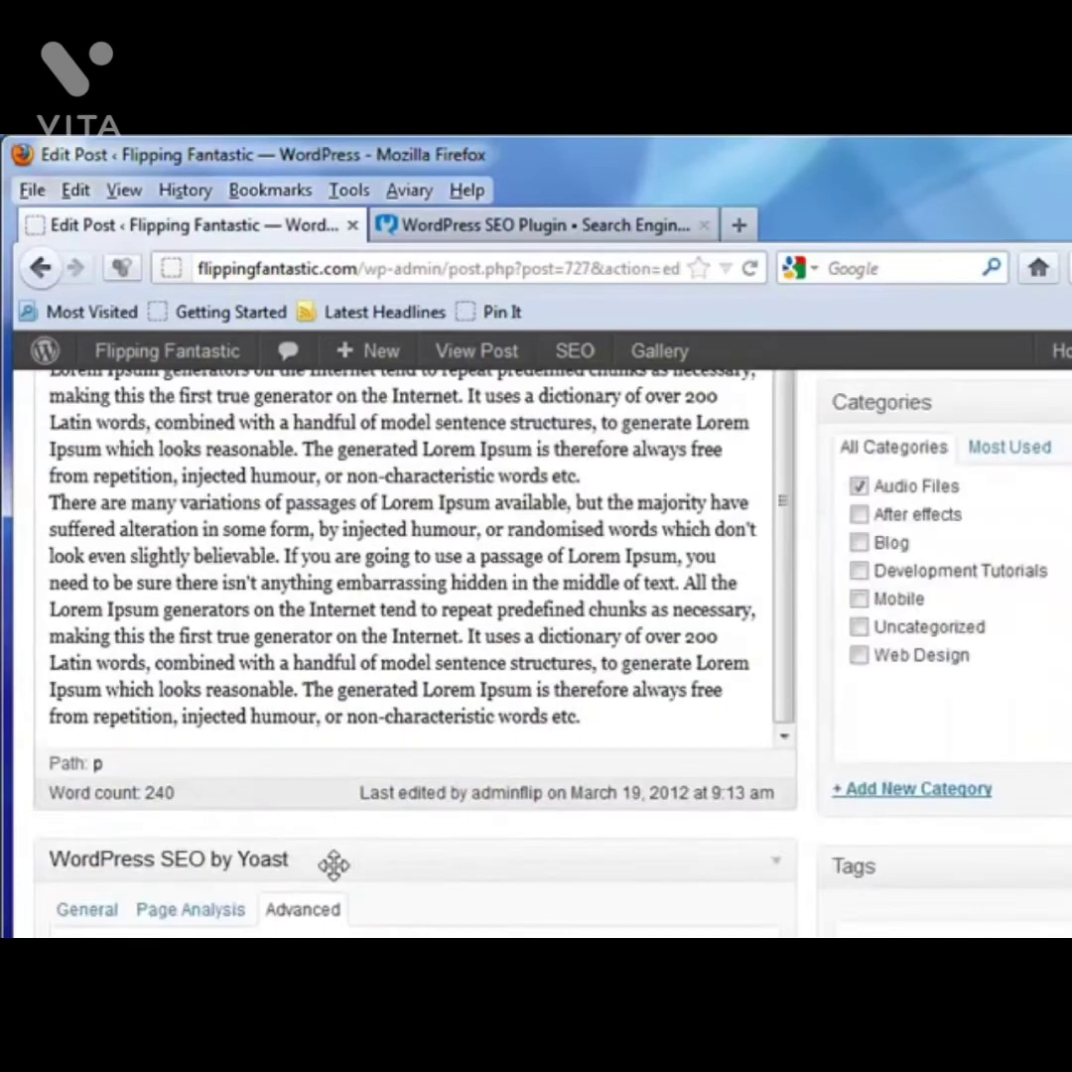
# Return to the post's General SEO settings, review the Meta Description, and look over the post content and publishing options.
pyautogui.click(95, 590)
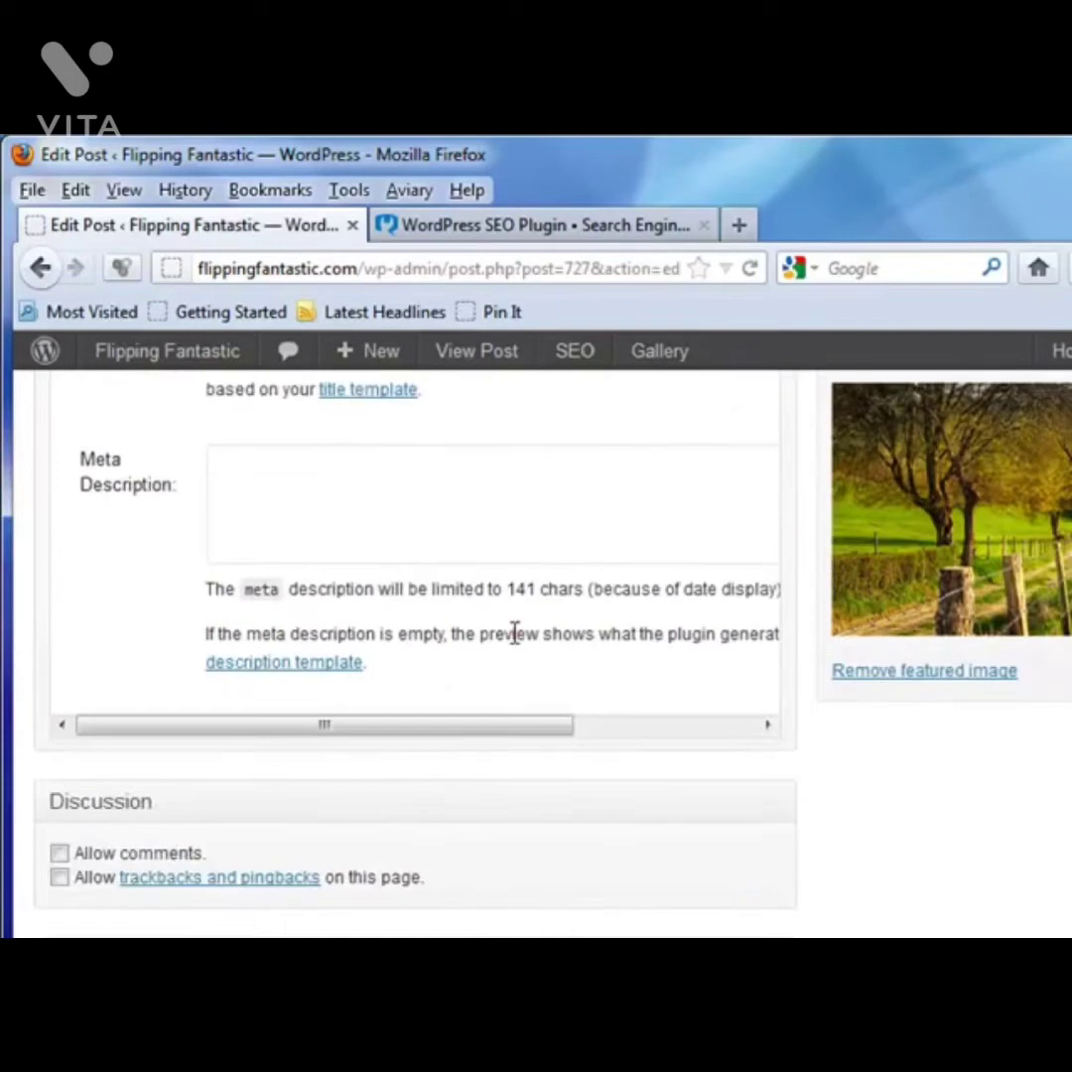
pyautogui.scroll(-3, 514, 633)
pyautogui.scroll(10, 514, 633)
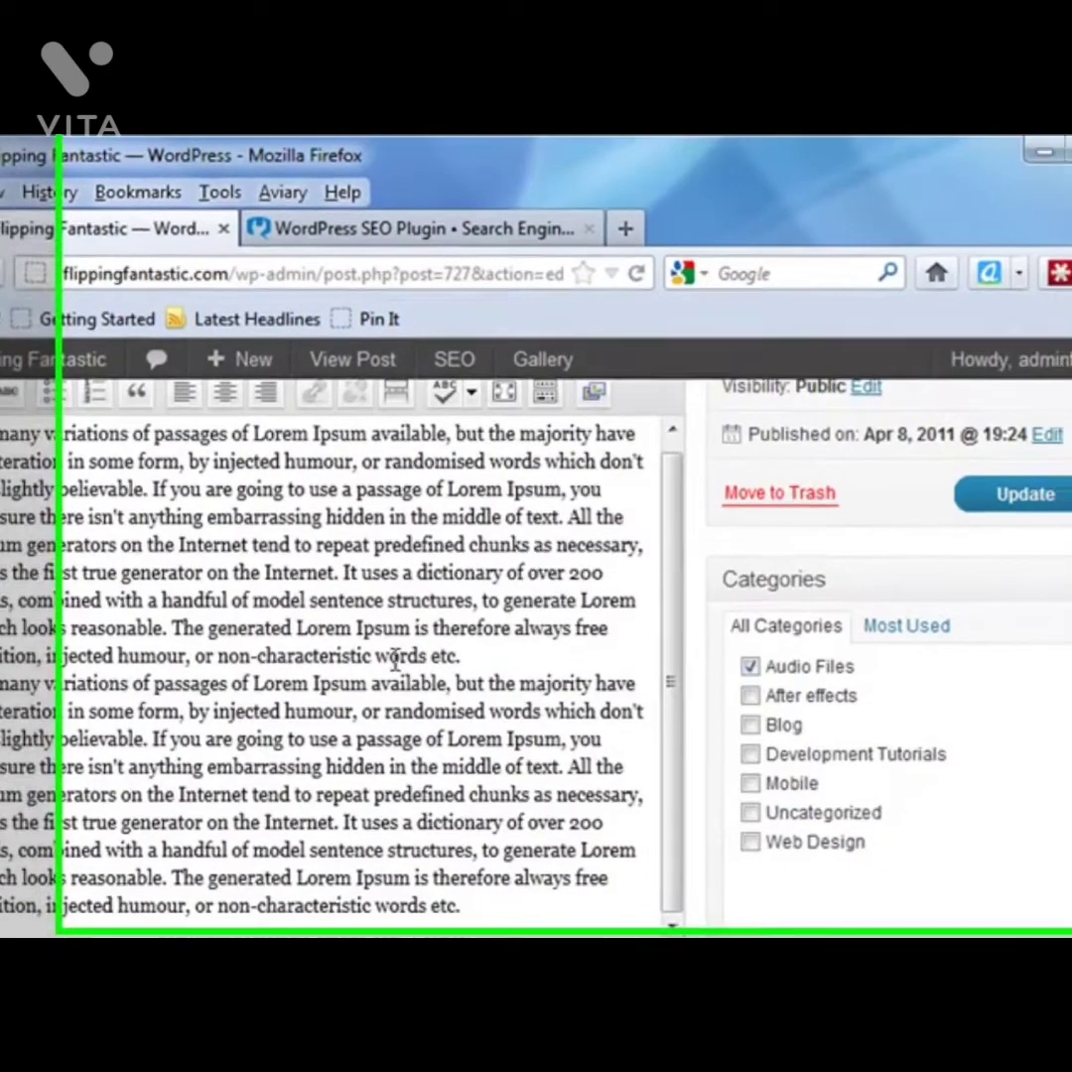
pyautogui.scroll(1, 395, 659)
pyautogui.scroll(5, 555, 641)
pyautogui.moveTo(869, 442)
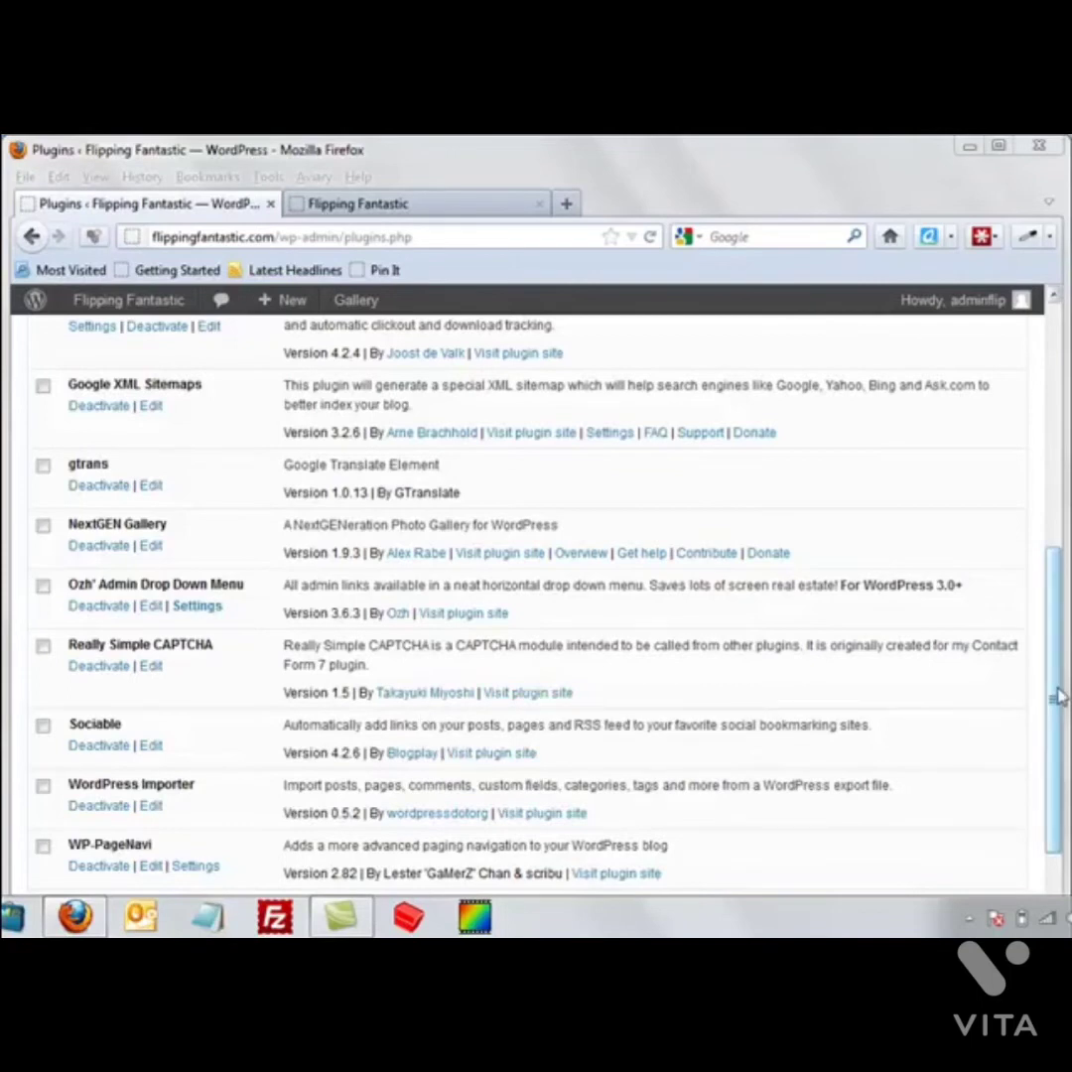
# Open the PageNavi settings and review the Page Navigation Text and Page Navigation Options.
pyautogui.moveTo(1055, 694); pyautogui.dragTo(1059, 457)
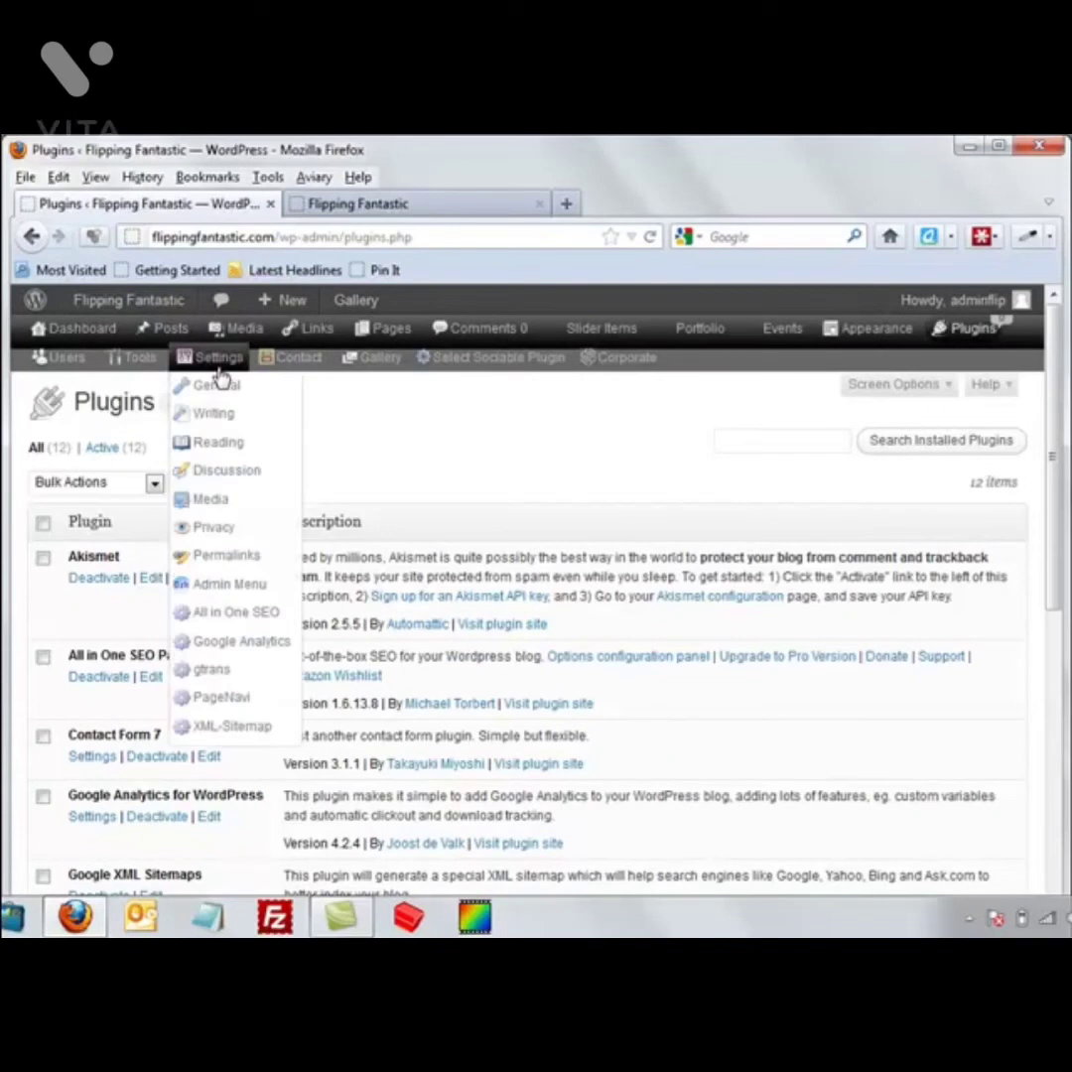
pyautogui.click(230, 699)
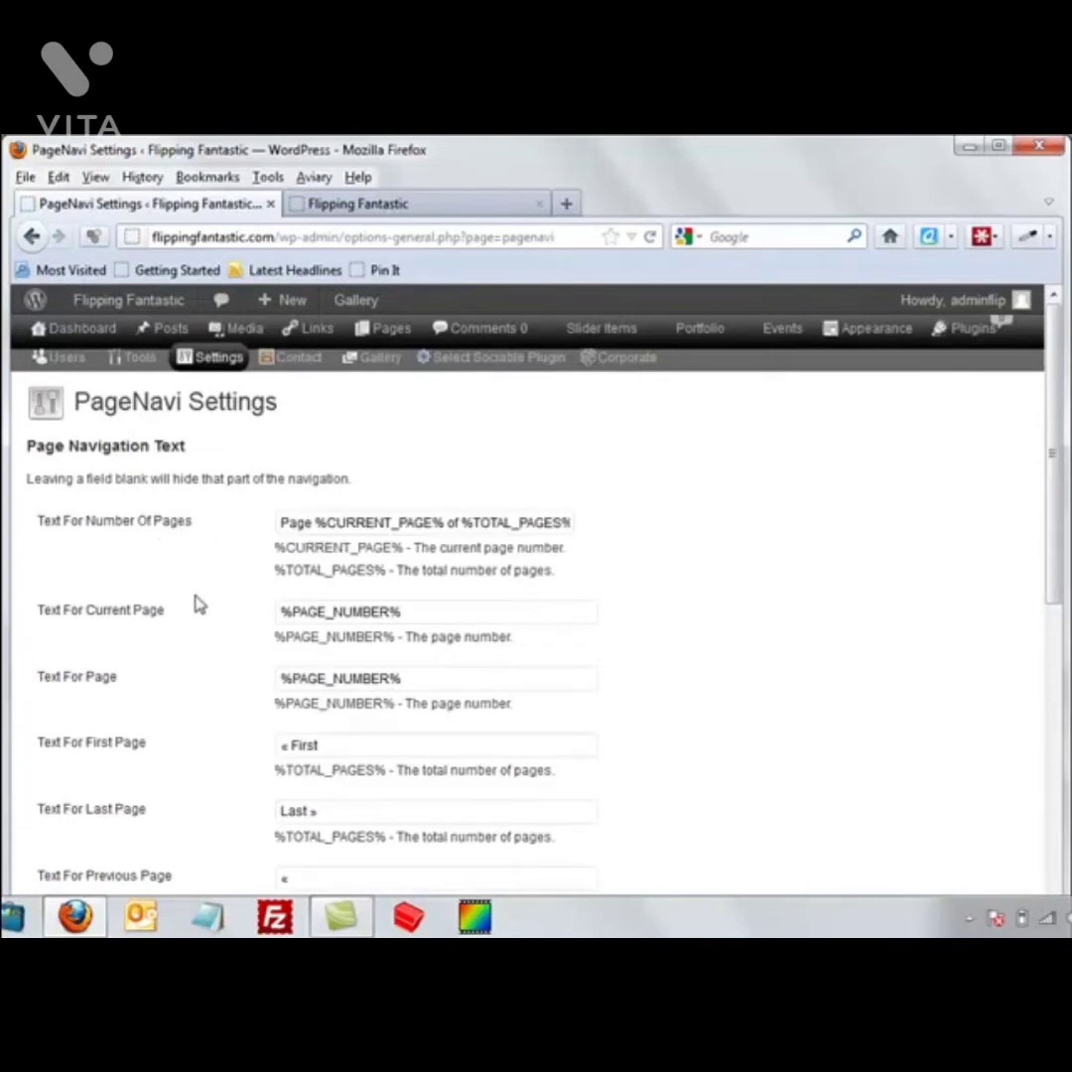
pyautogui.scroll(-2, 198, 606)
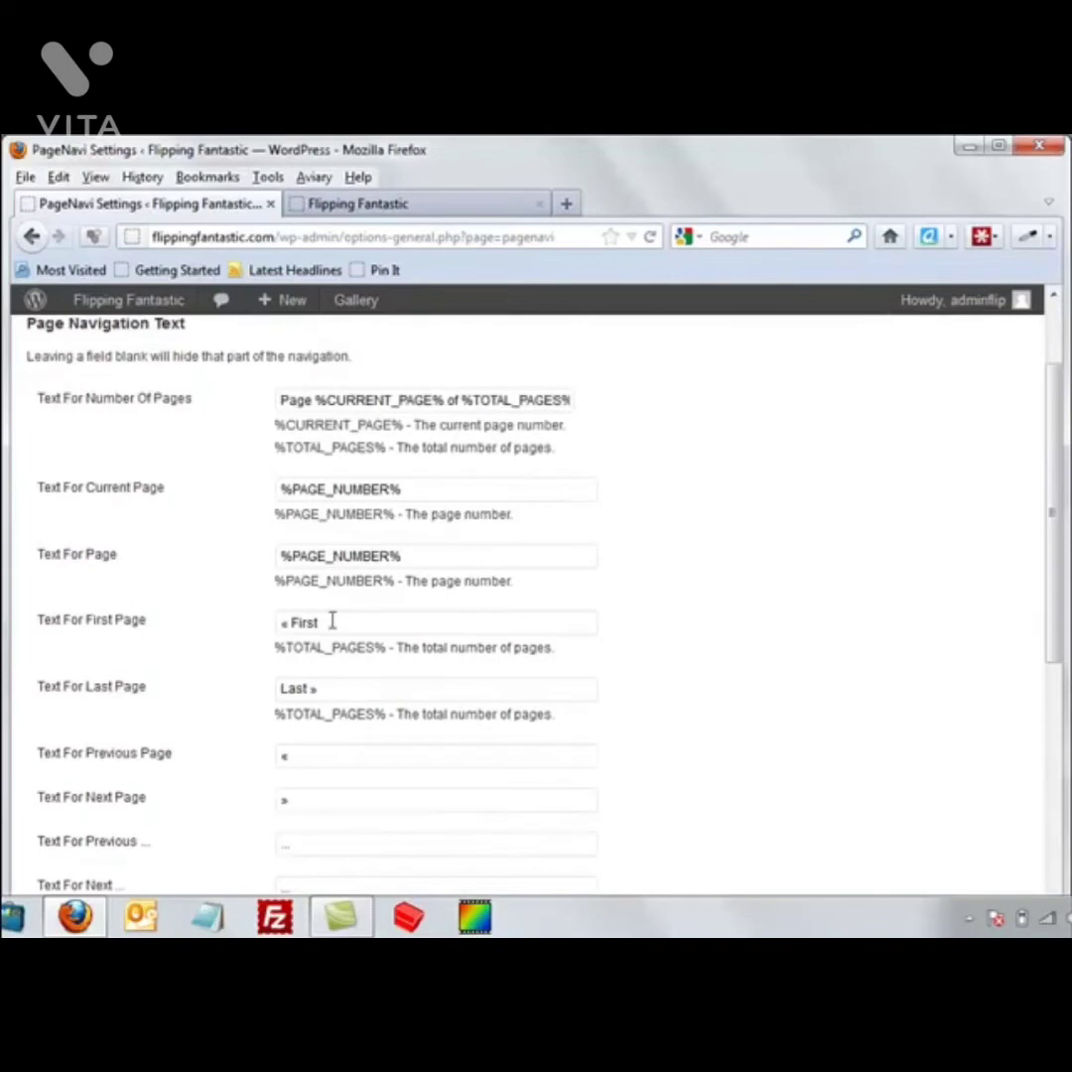
pyautogui.scroll(-5, 208, 681)
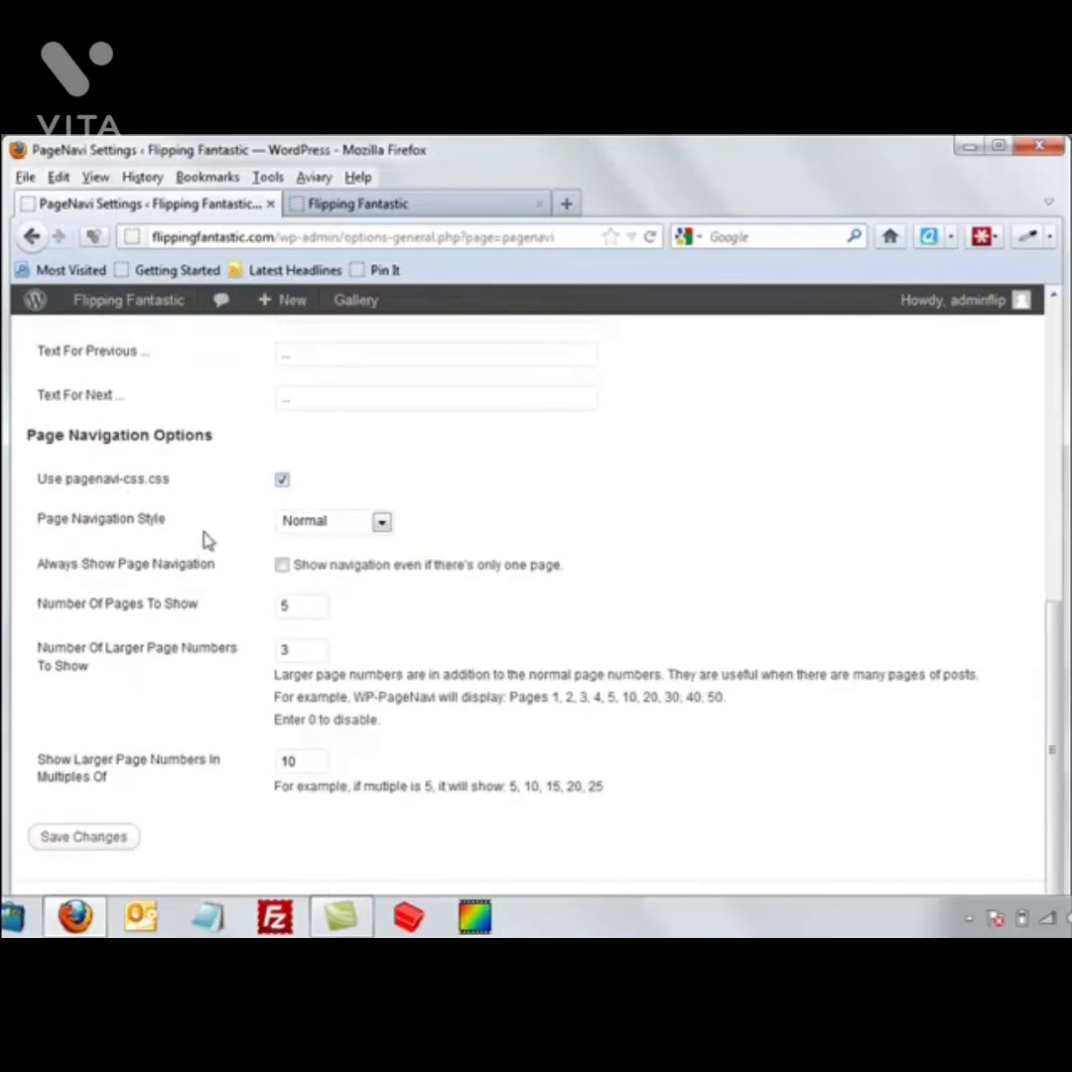
pyautogui.scroll(-1, 139, 695)
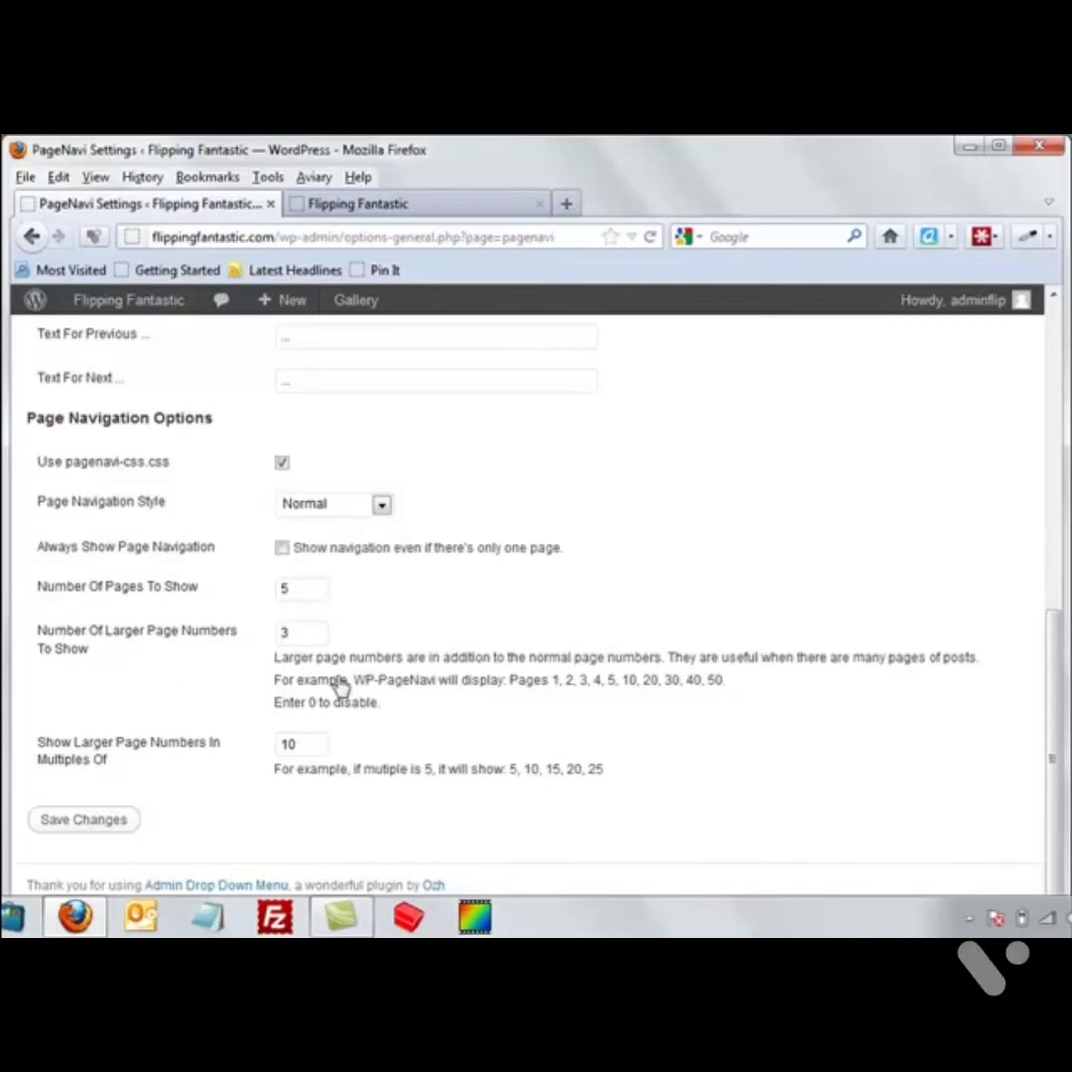
pyautogui.scroll(5, 507, 587)
pyautogui.scroll(2, 508, 591)
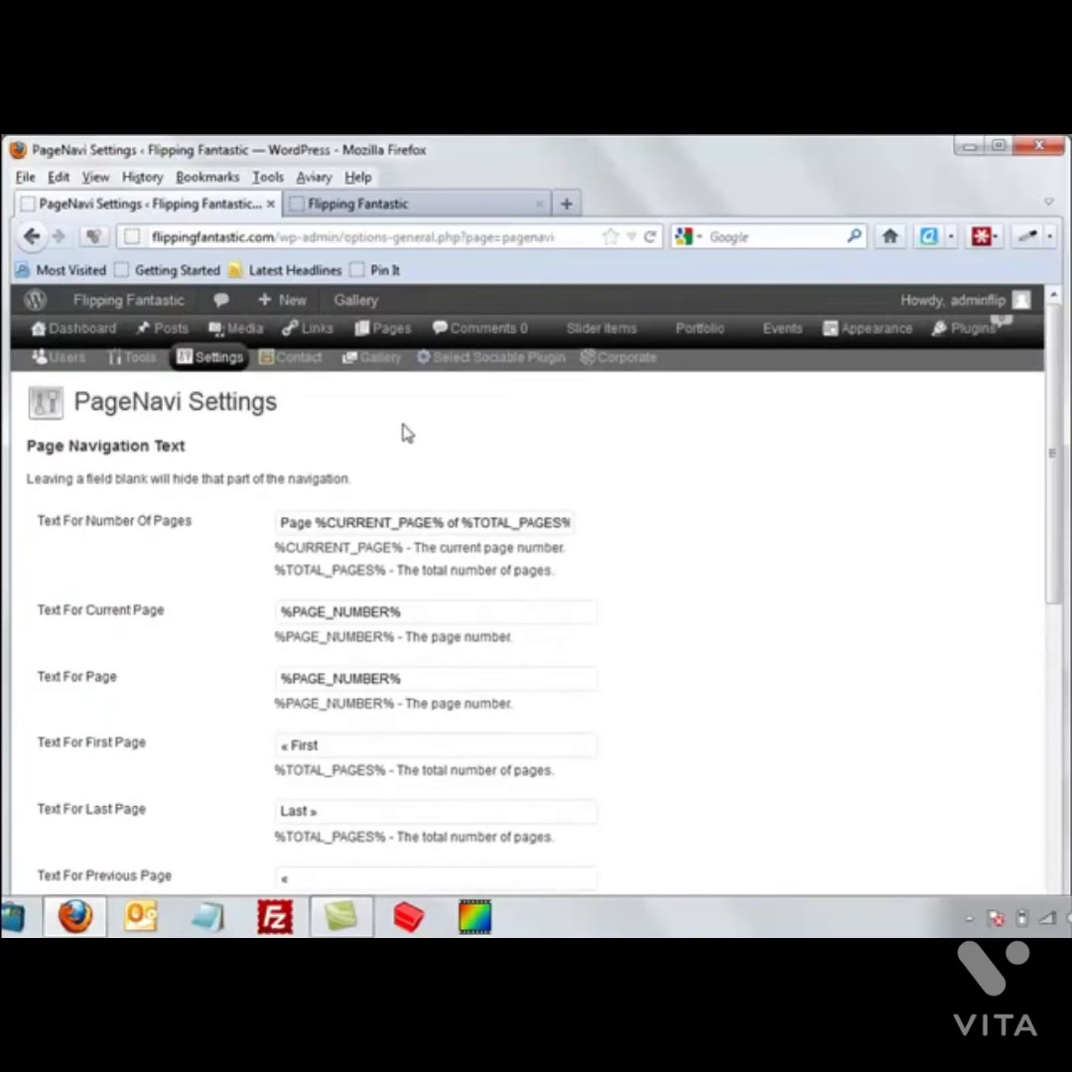
# Show the live site's Blog page, look through its list of posts, and select the post "How to use a plugin".
pyautogui.click(377, 205)
pyautogui.click(638, 370)
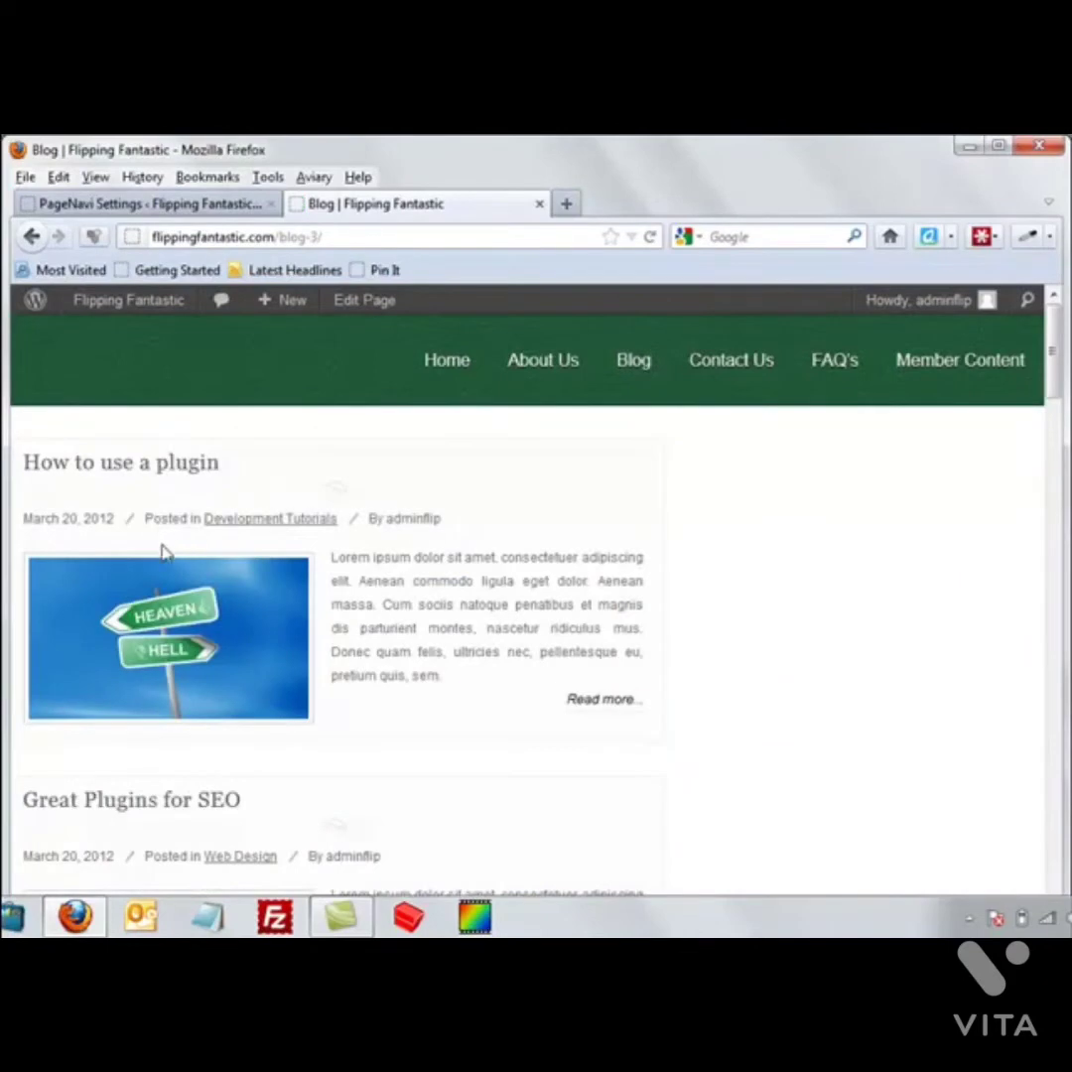
pyautogui.scroll(-6, 303, 624)
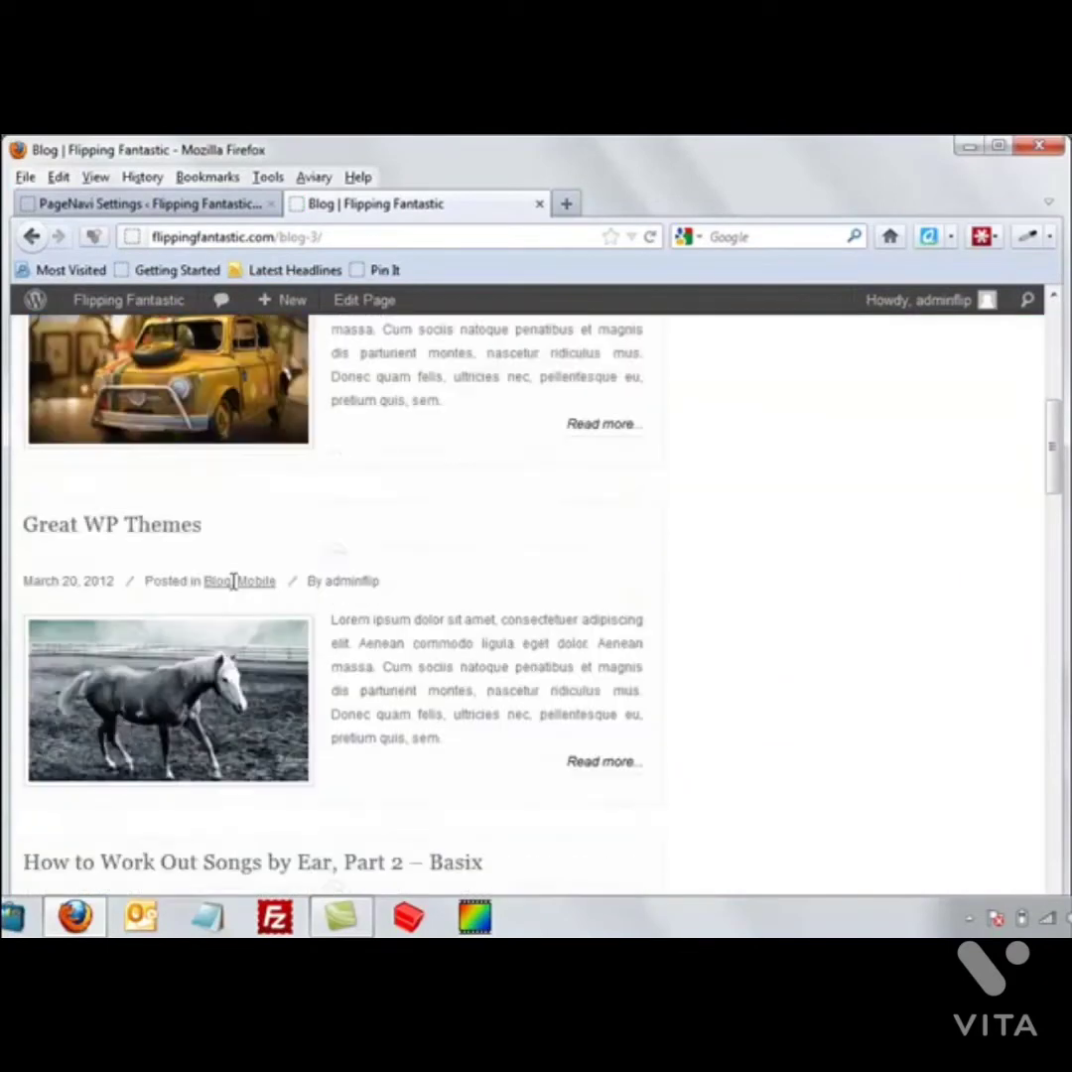
pyautogui.scroll(-20, 233, 582)
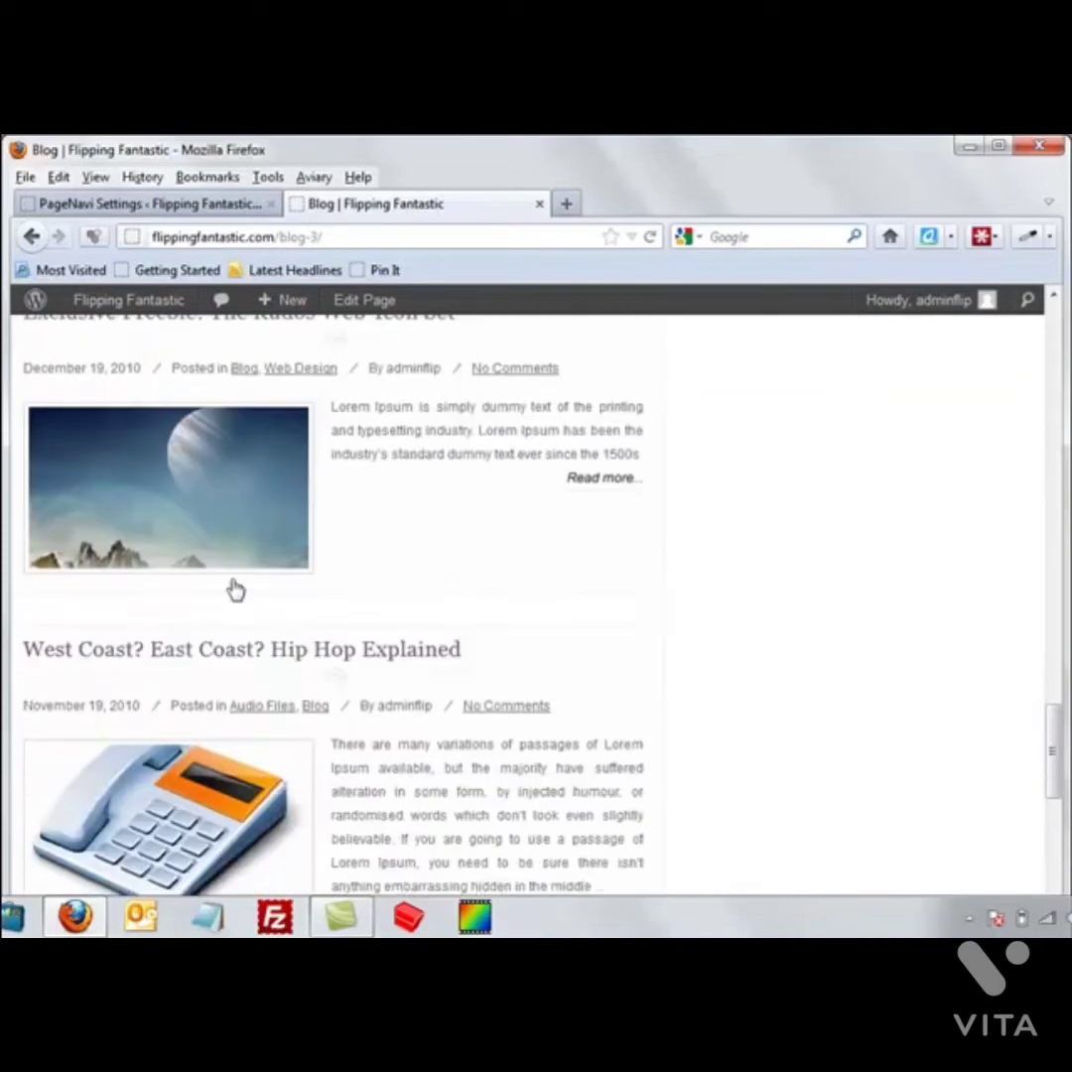
pyautogui.scroll(-6, 236, 590)
pyautogui.scroll(20, 248, 607)
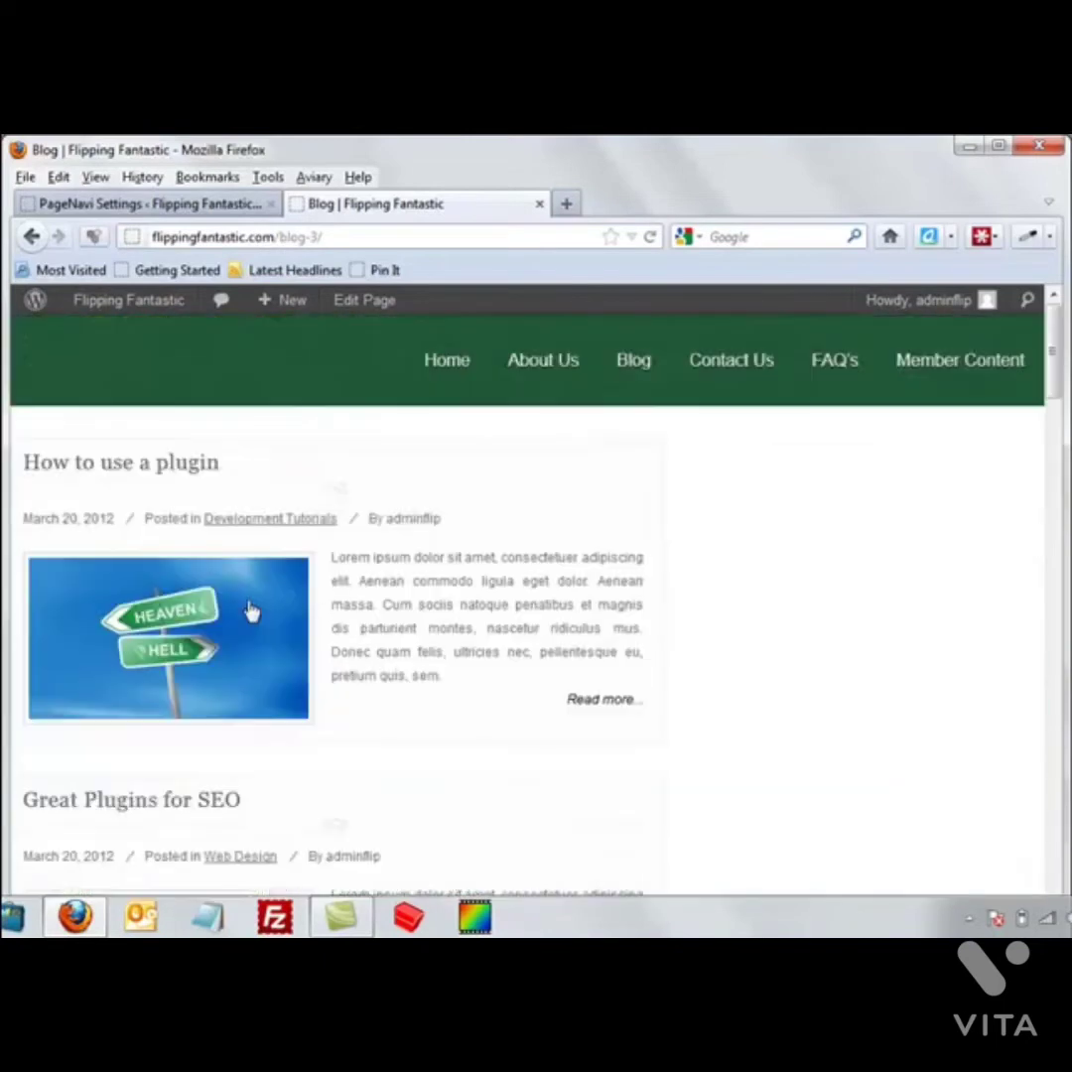
pyautogui.click(166, 468)
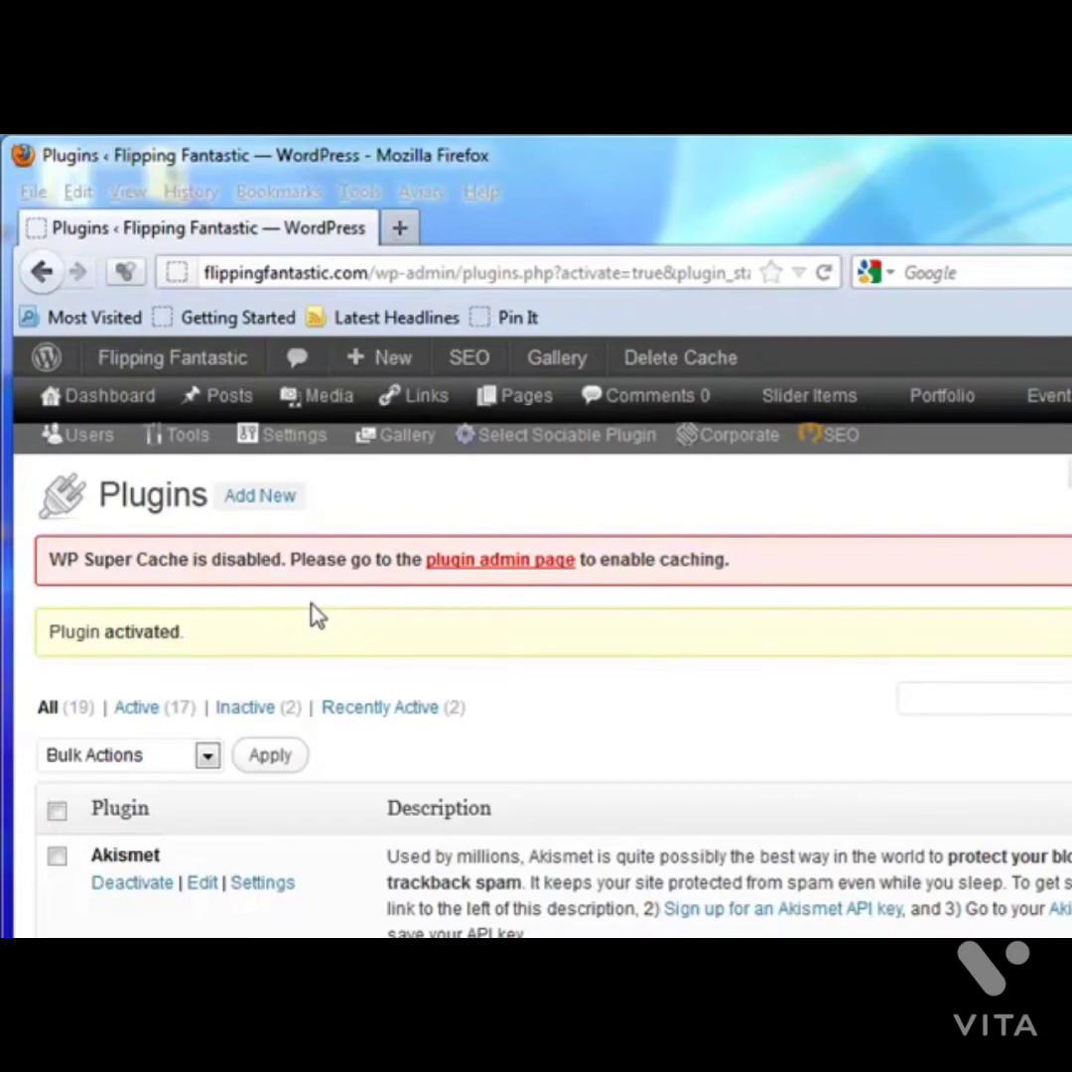
# Open the WP Super Cache settings from the plugin notice, set caching to Caching On (Recommended) and update the status.
pyautogui.click(497, 576)
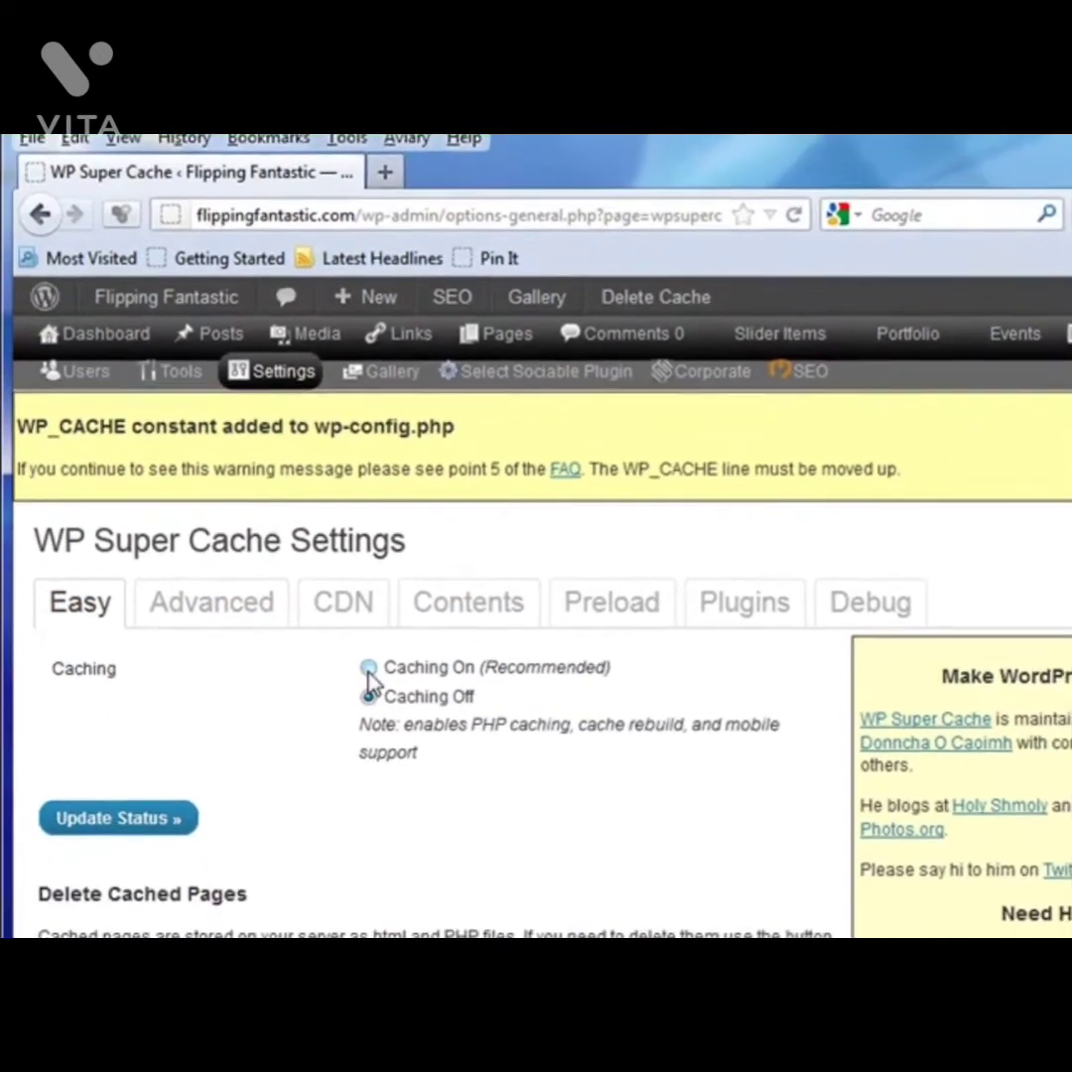
pyautogui.click(377, 717)
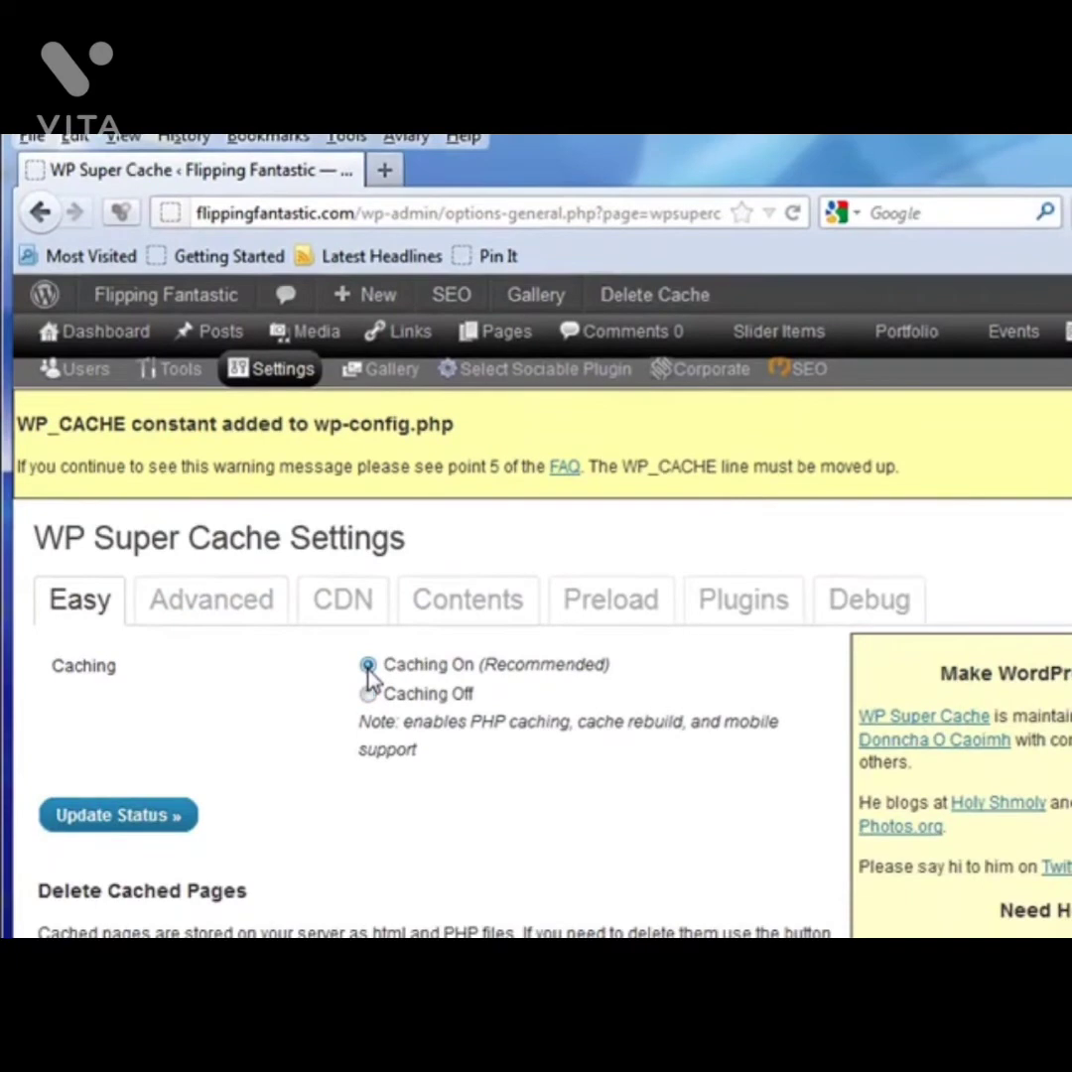
pyautogui.click(119, 814)
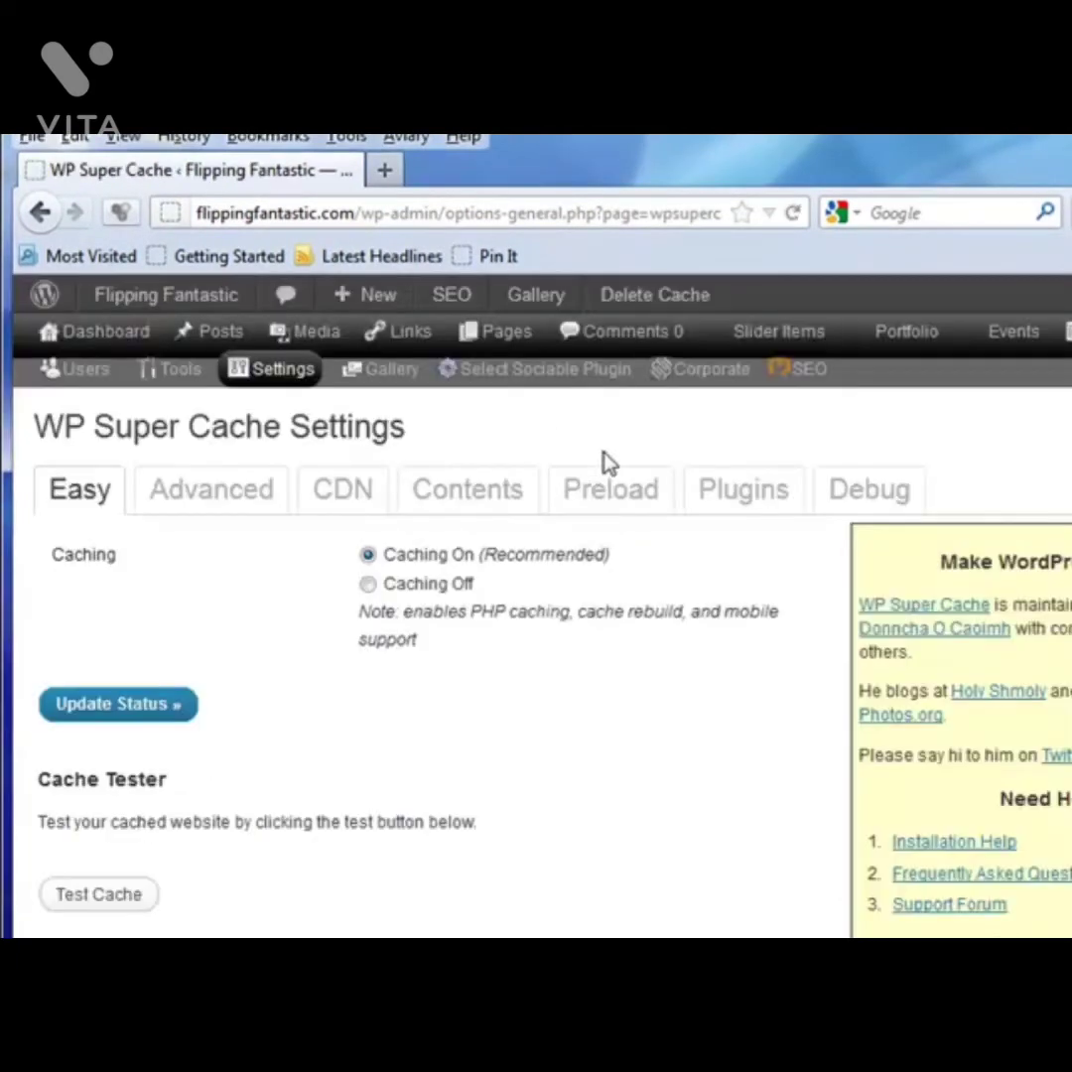
# Run the WP Super Cache cache test, then review its output, the Delete Cached Pages section and the recommended plugins.
pyautogui.scroll(-2, 571, 687)
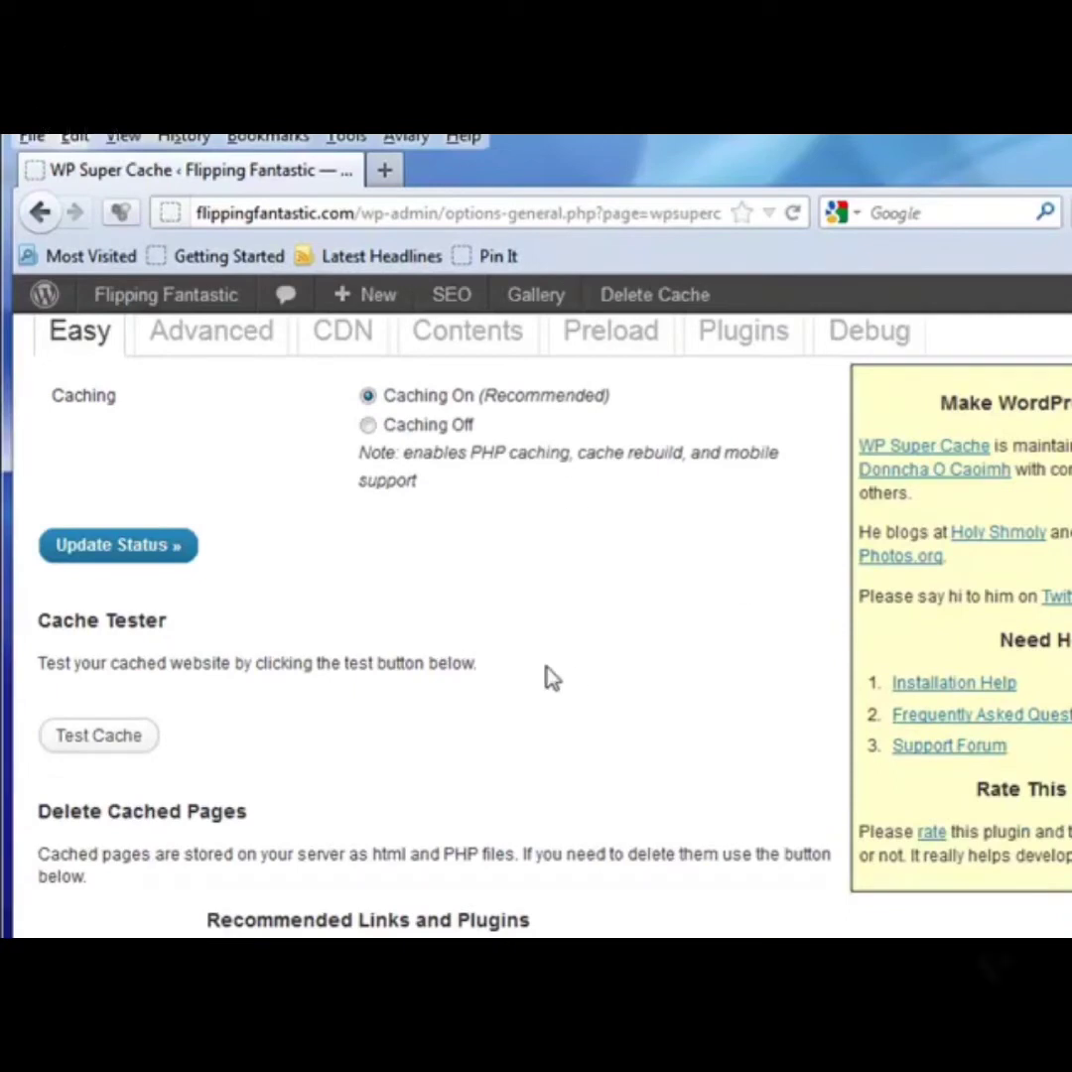
pyautogui.click(96, 736)
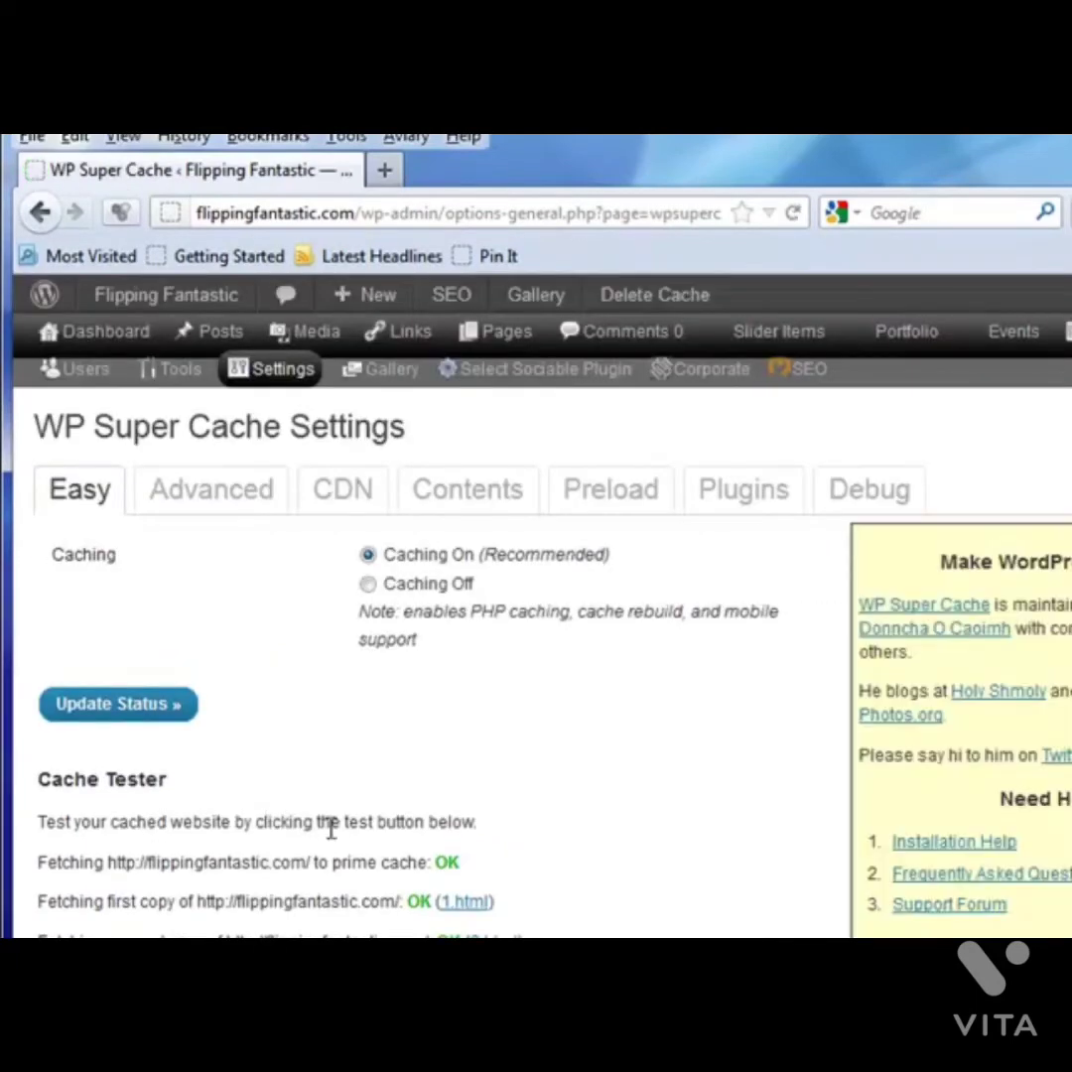
pyautogui.scroll(-2, 328, 823)
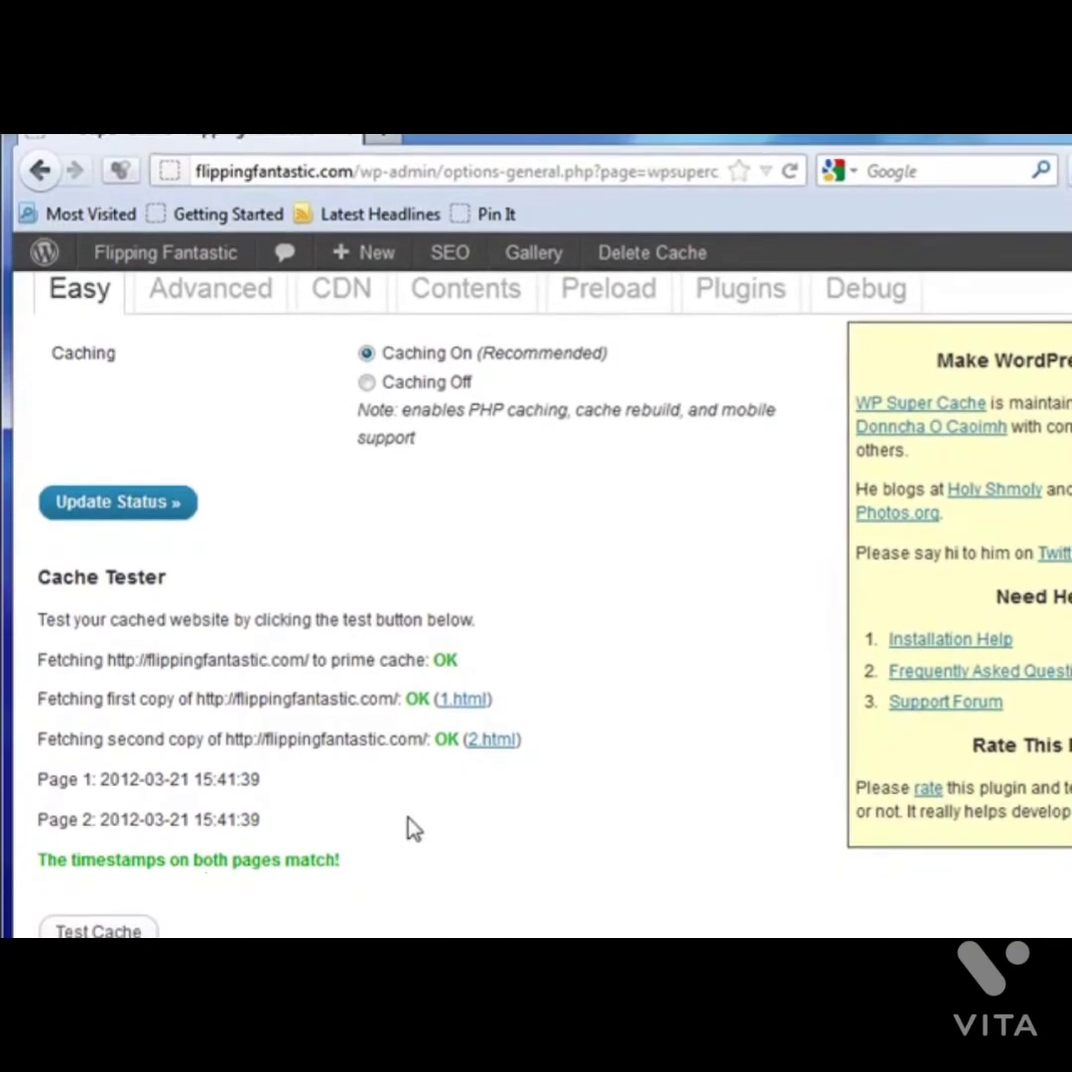
pyautogui.scroll(-6, 407, 830)
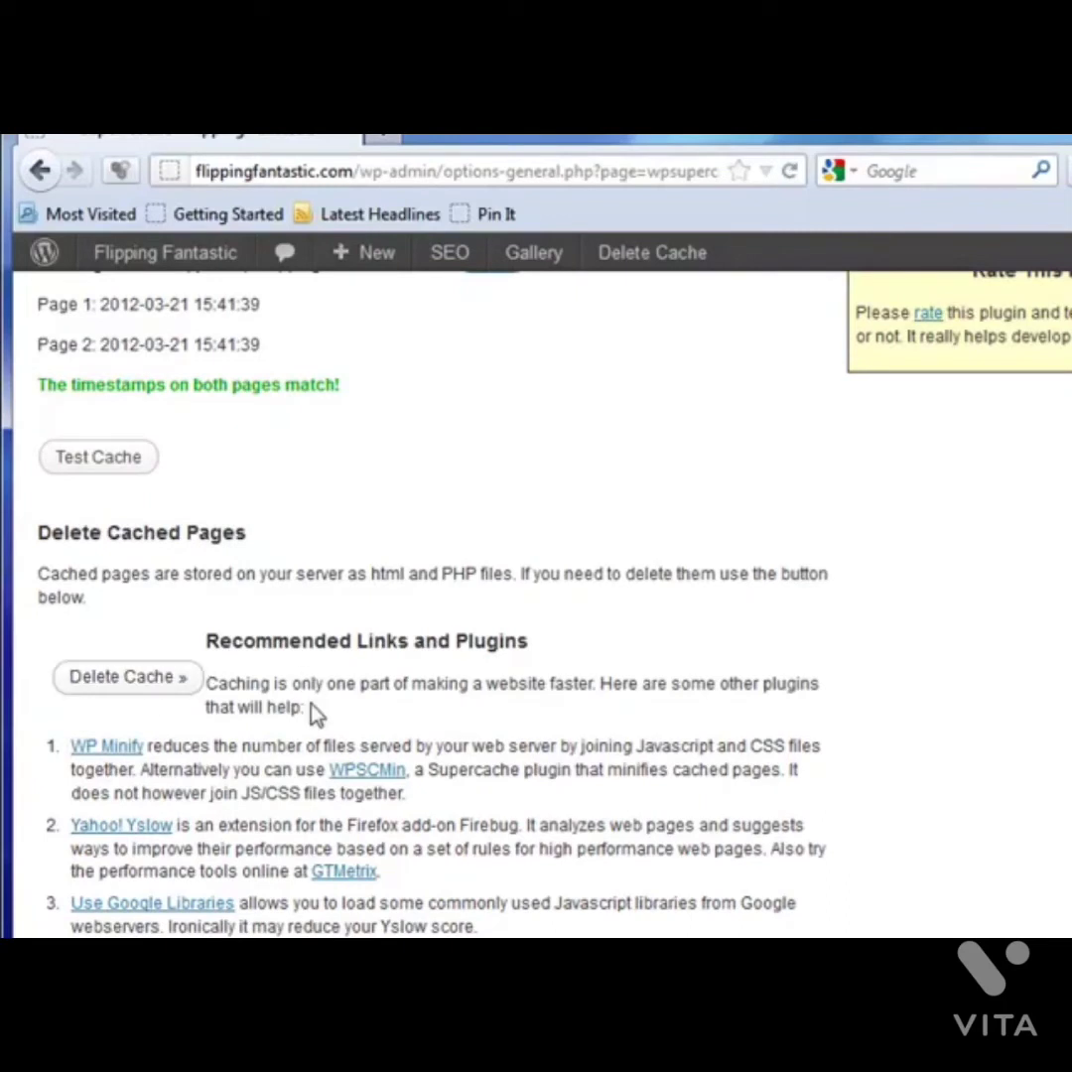
pyautogui.scroll(-3, 202, 745)
pyautogui.scroll(-1, 178, 754)
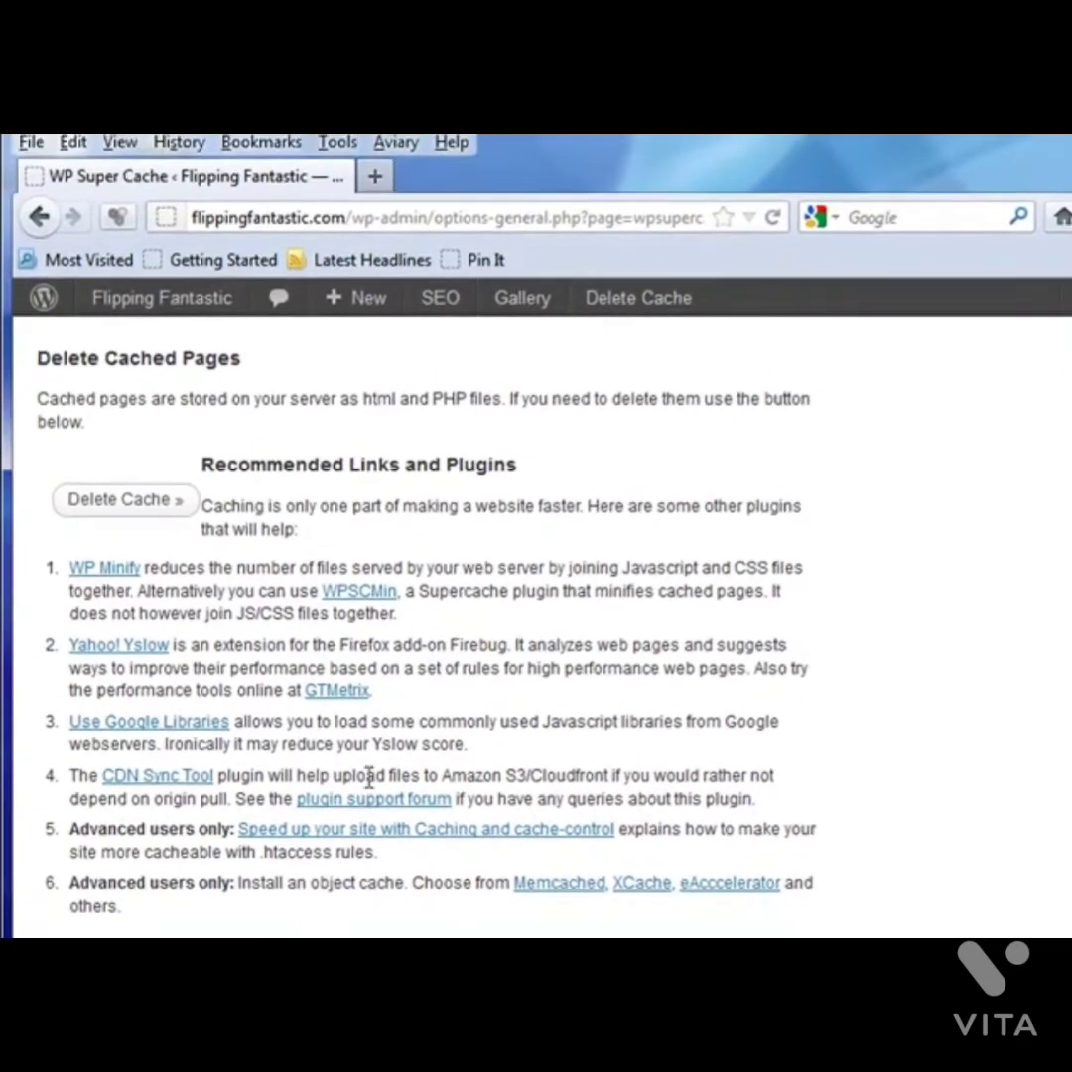
# Examine WP Super Cache's Advanced settings for caching method, miscellaneous options, mobile device support, cache timeout and scheduler.
pyautogui.scroll(10, 478, 800)
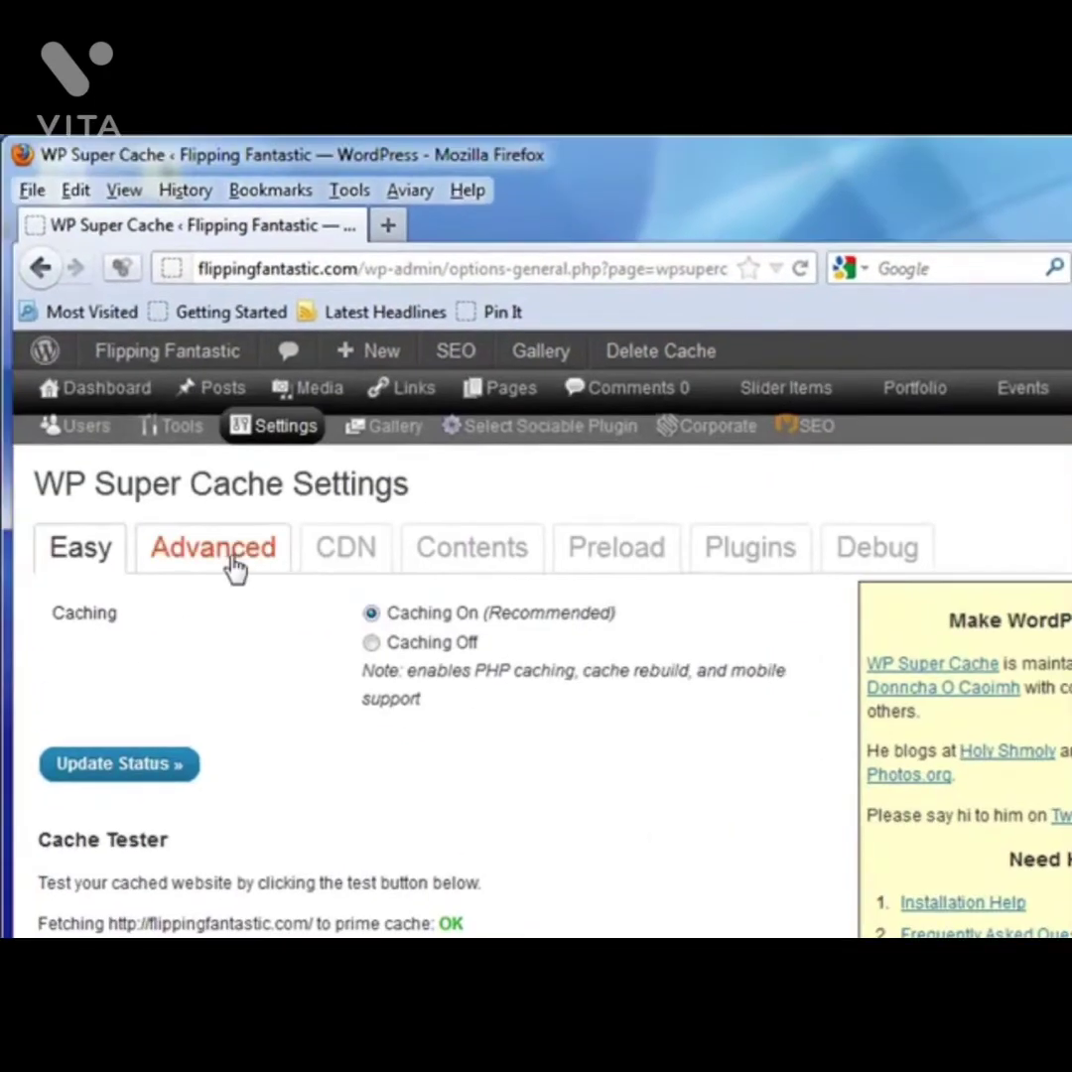
pyautogui.click(235, 567)
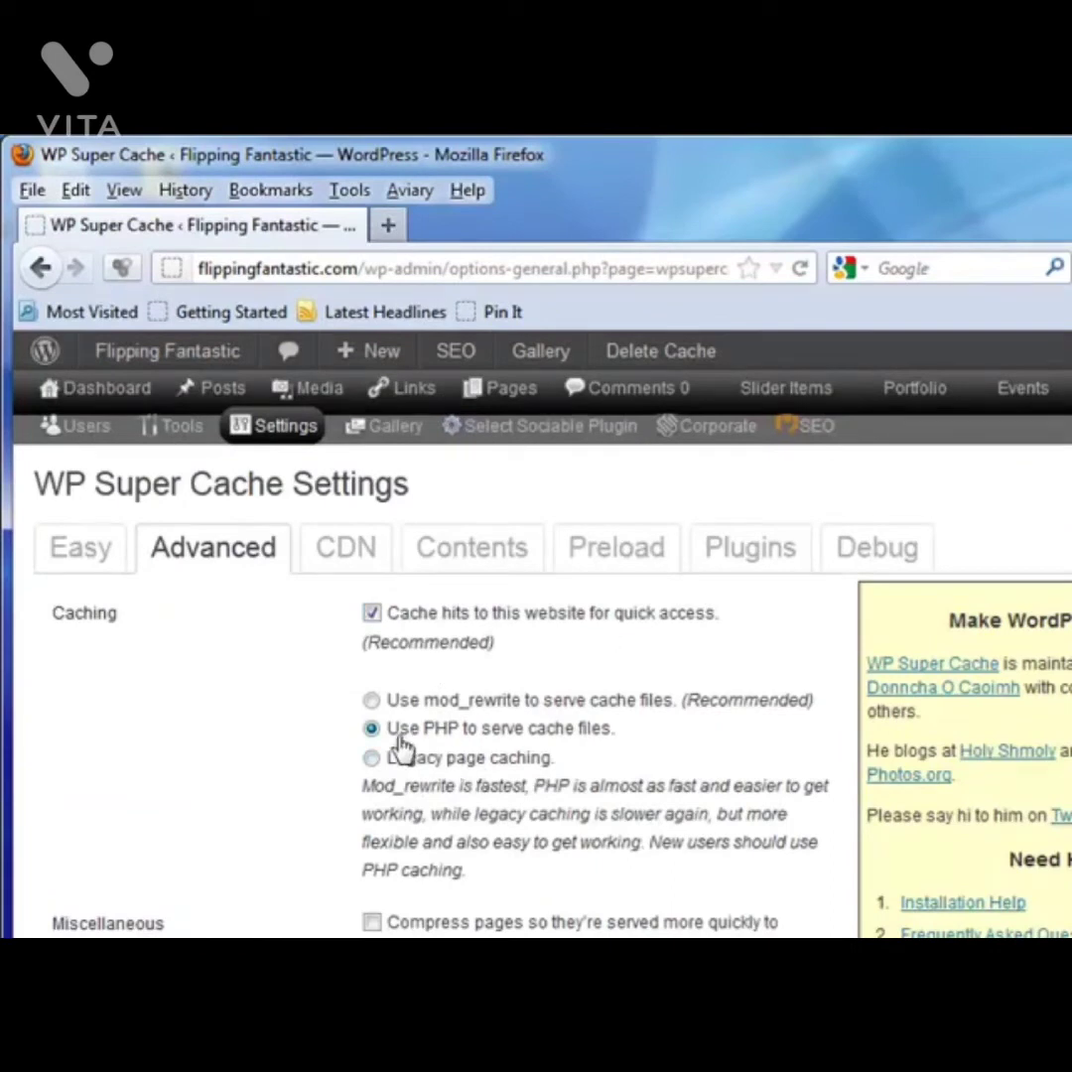
pyautogui.scroll(-3, 456, 786)
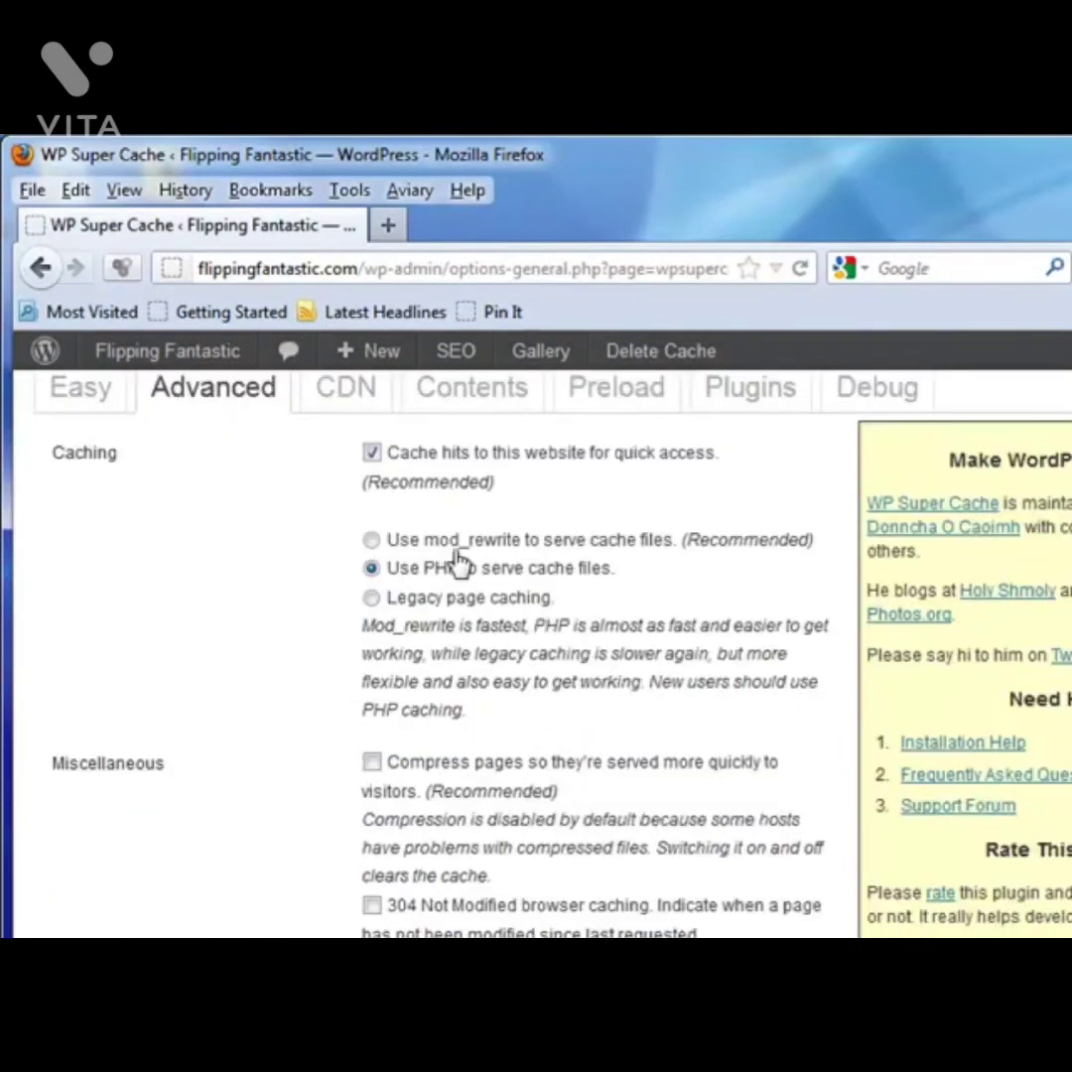
pyautogui.scroll(-15, 561, 650)
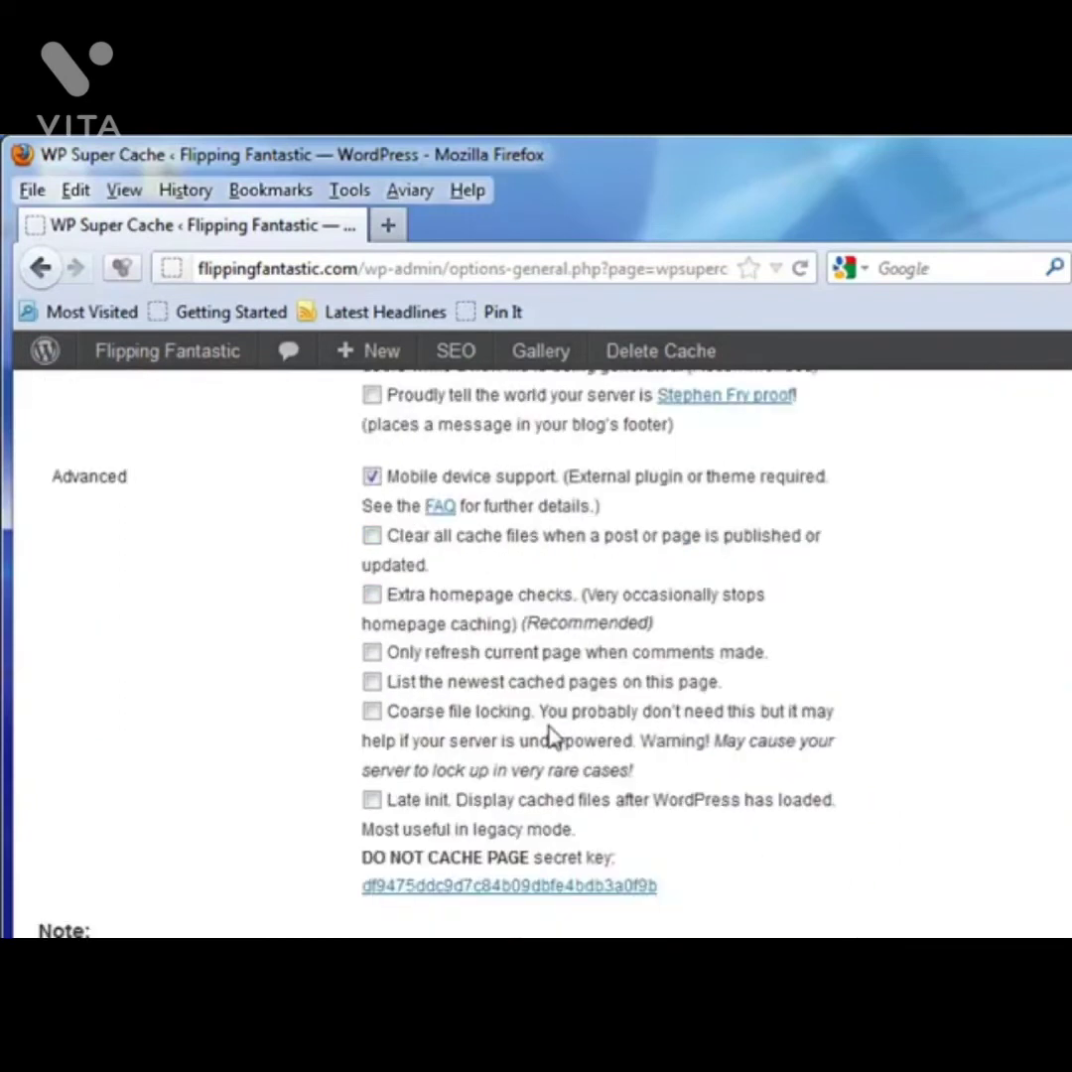
pyautogui.scroll(-6, 397, 818)
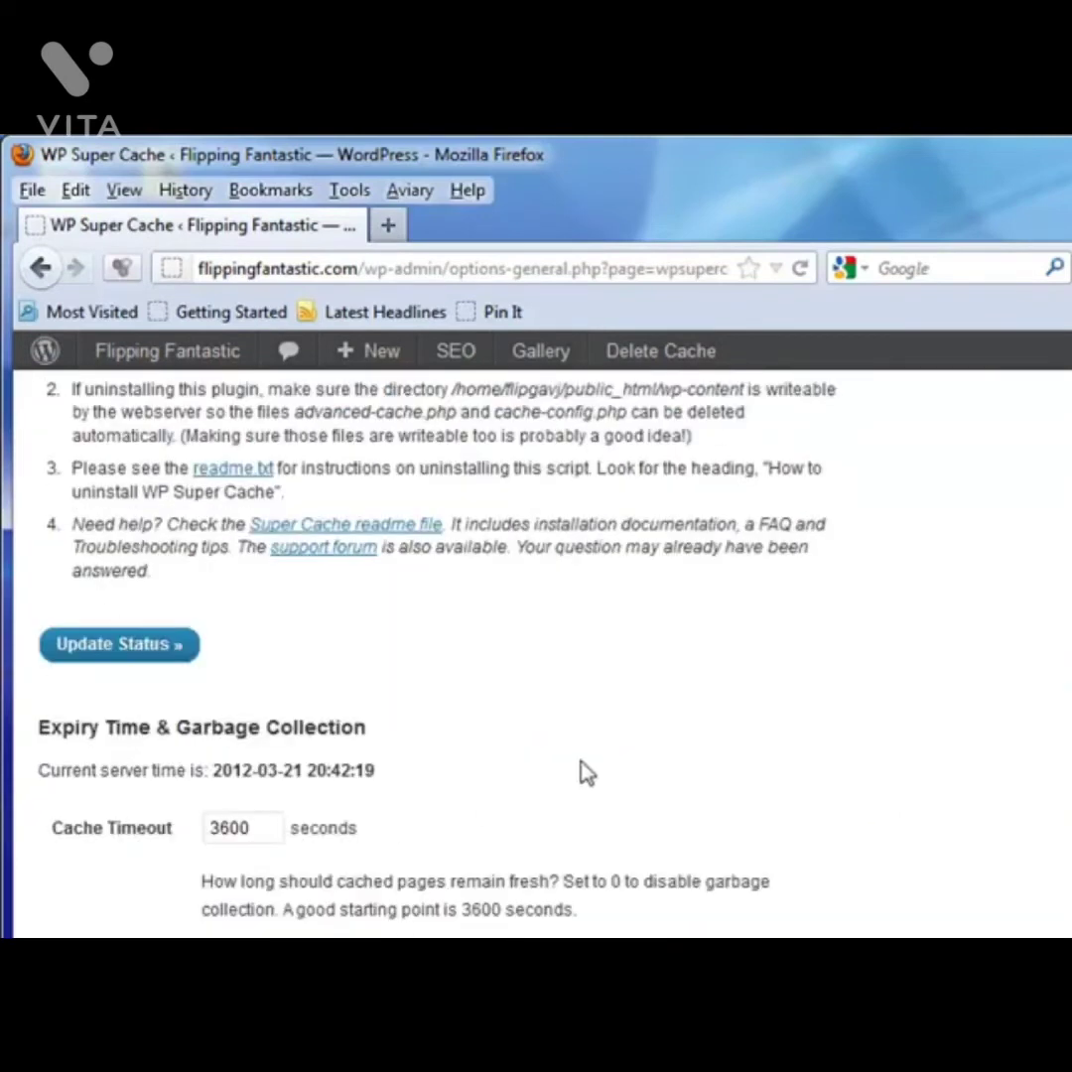
pyautogui.scroll(-6, 584, 770)
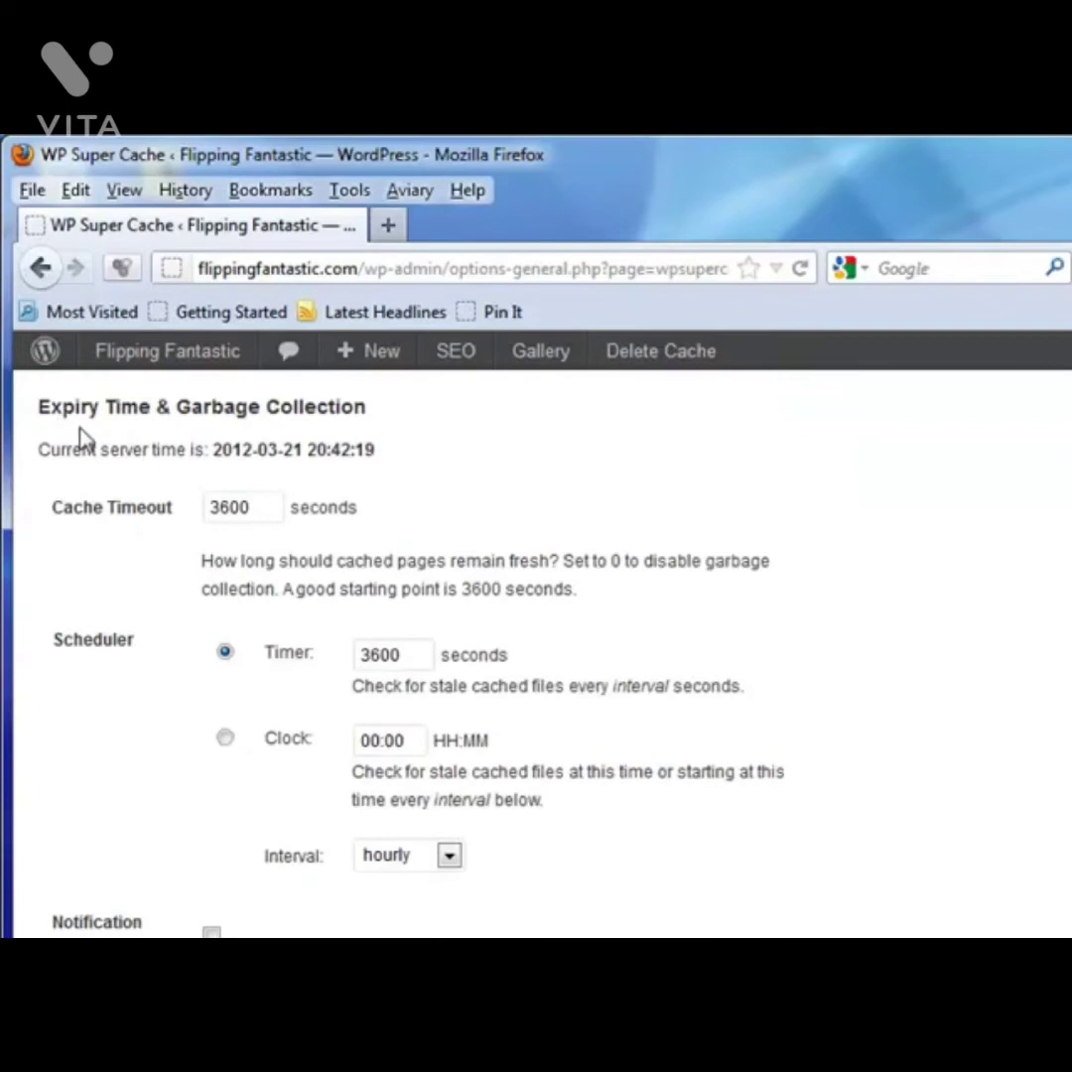
pyautogui.click(254, 517)
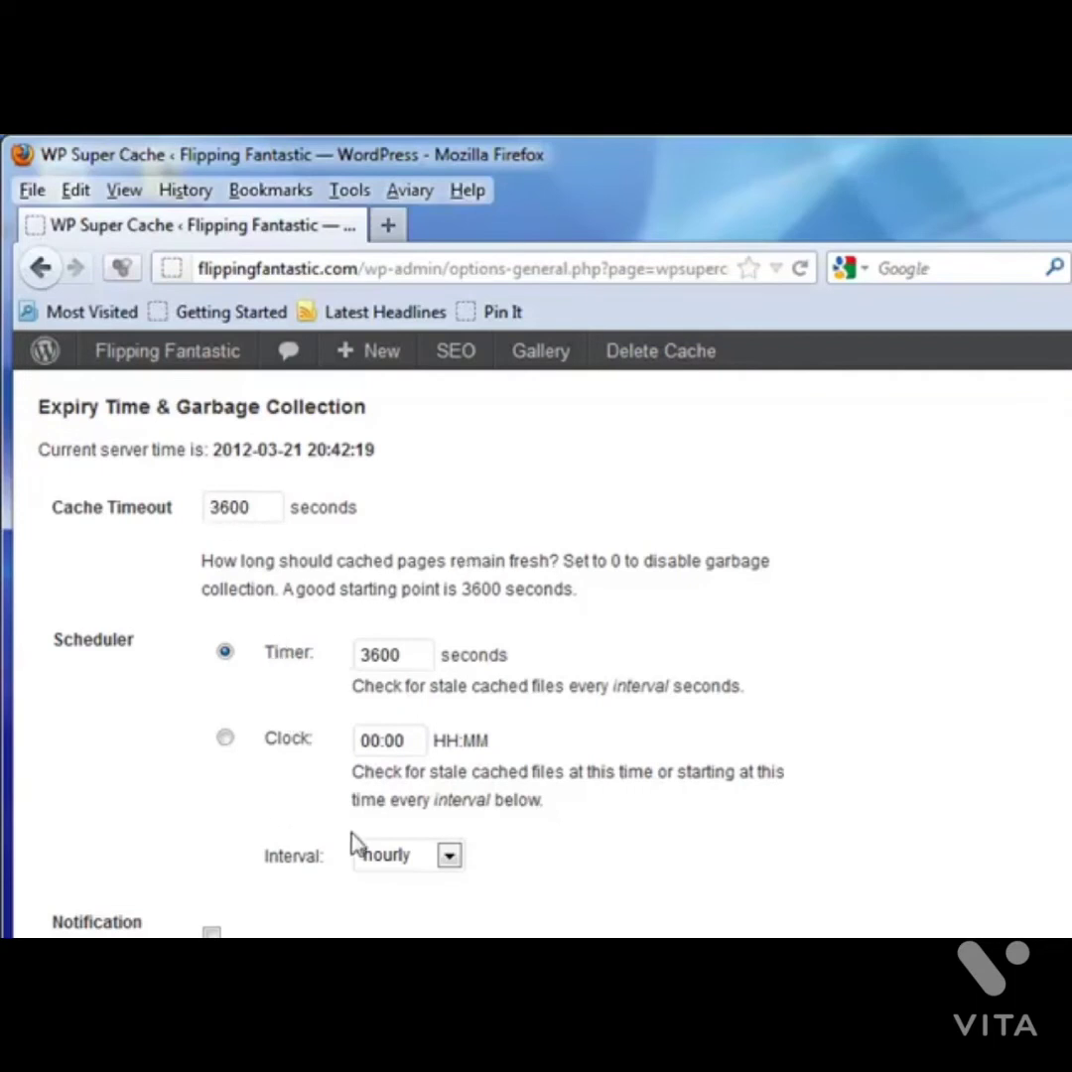
# Review the garbage collection advice, Accepted Filenames & Rejected URIs, rejected user agents and Lock Down sections.
pyautogui.scroll(-10, 357, 844)
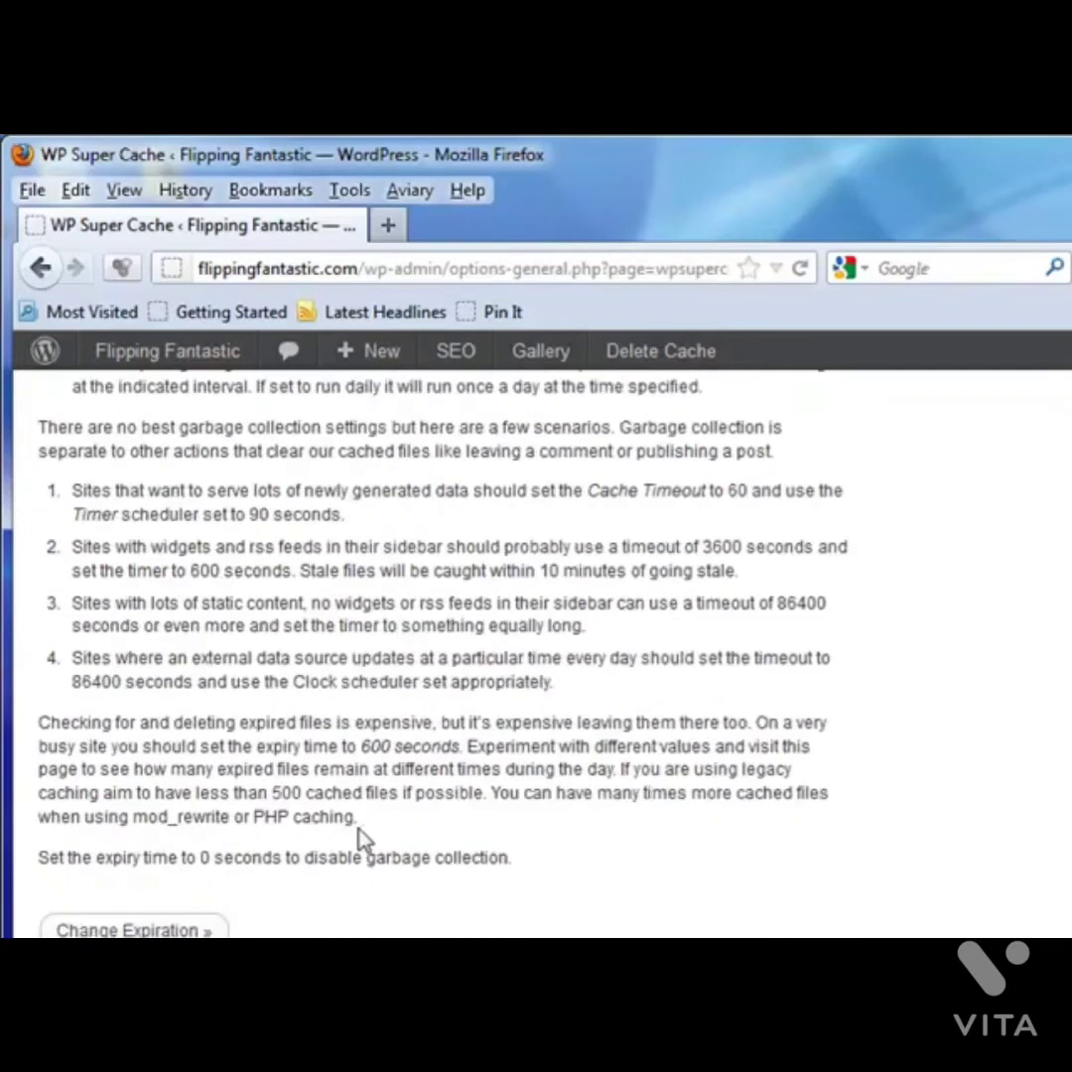
pyautogui.scroll(-3, 407, 827)
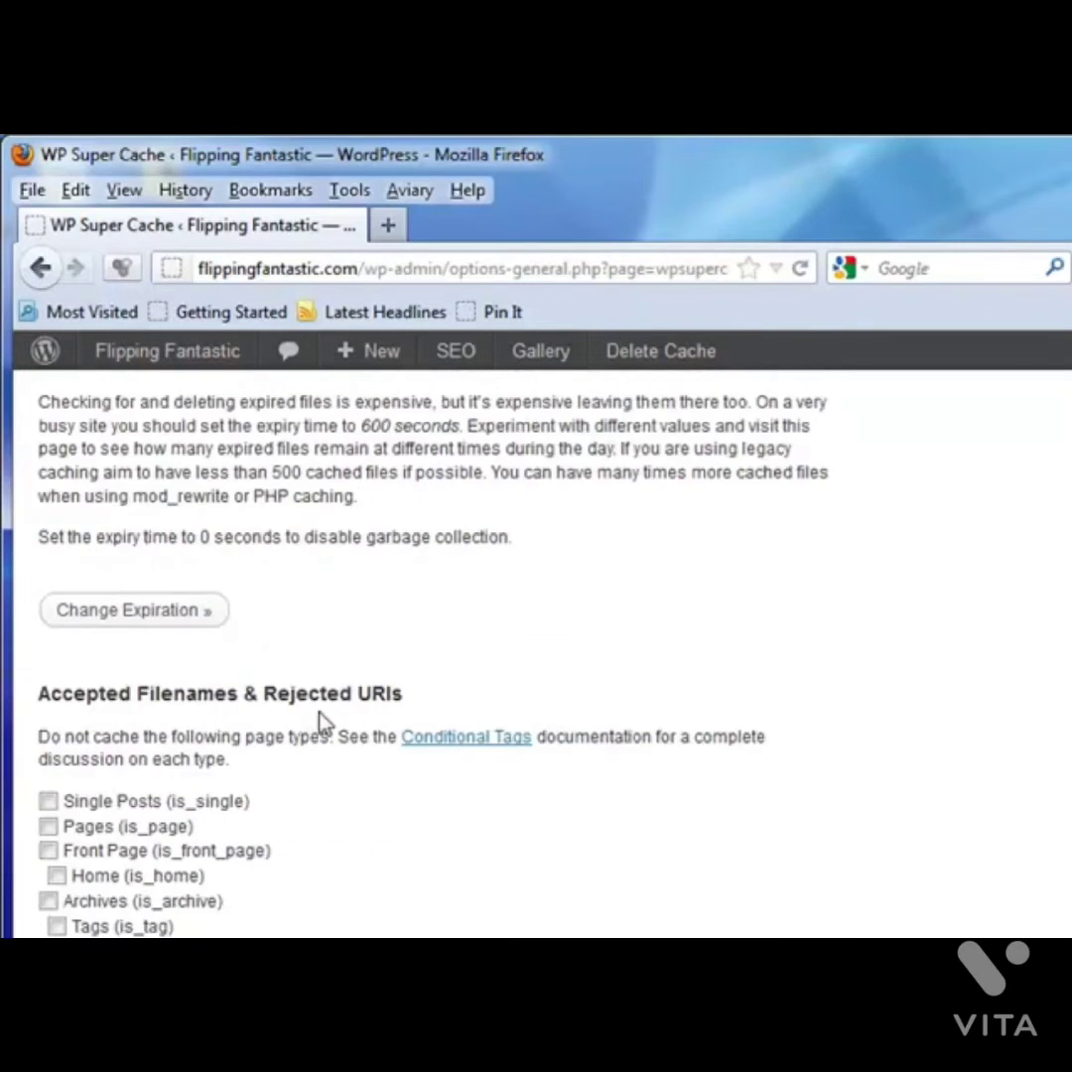
pyautogui.scroll(-5, 402, 809)
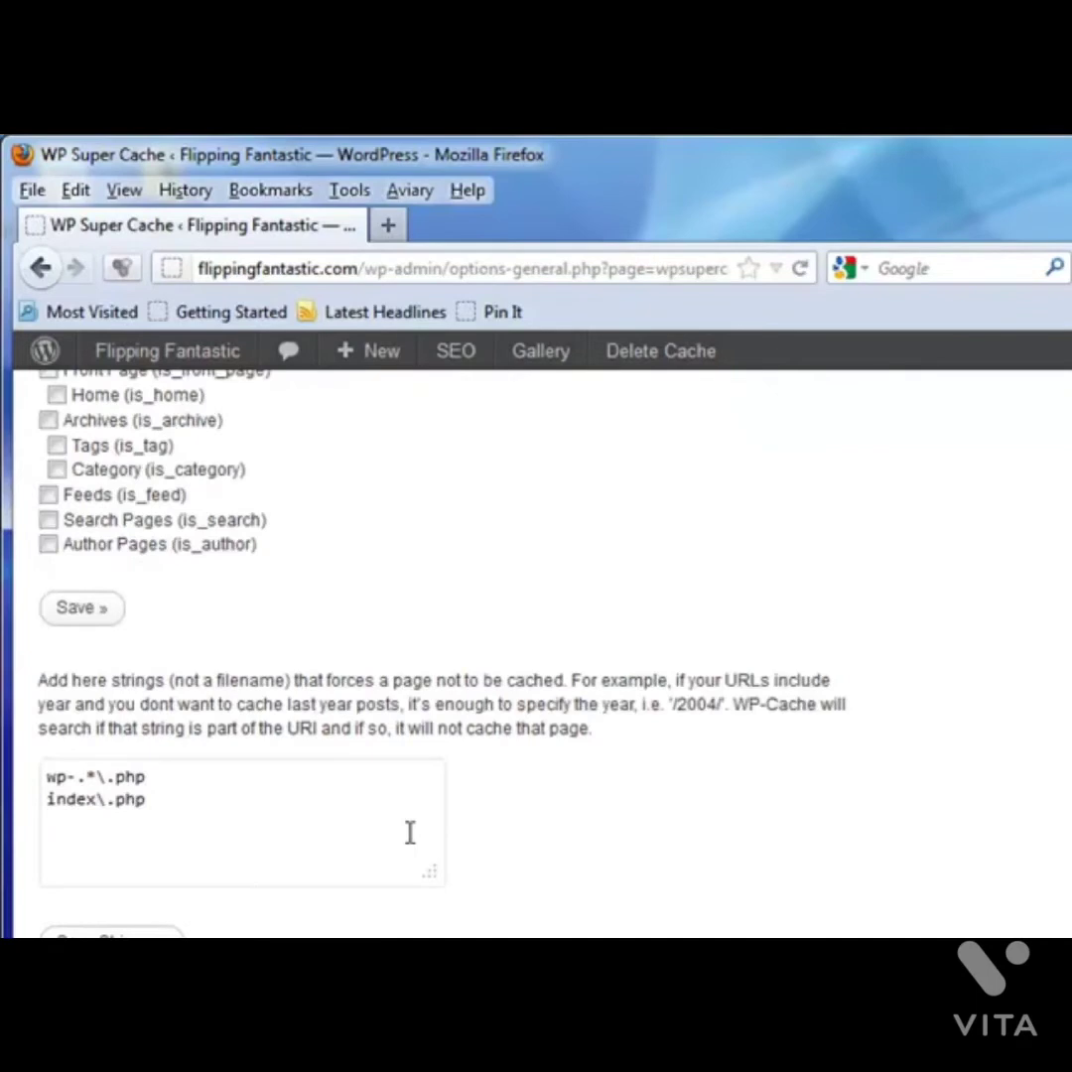
pyautogui.scroll(-12, 409, 833)
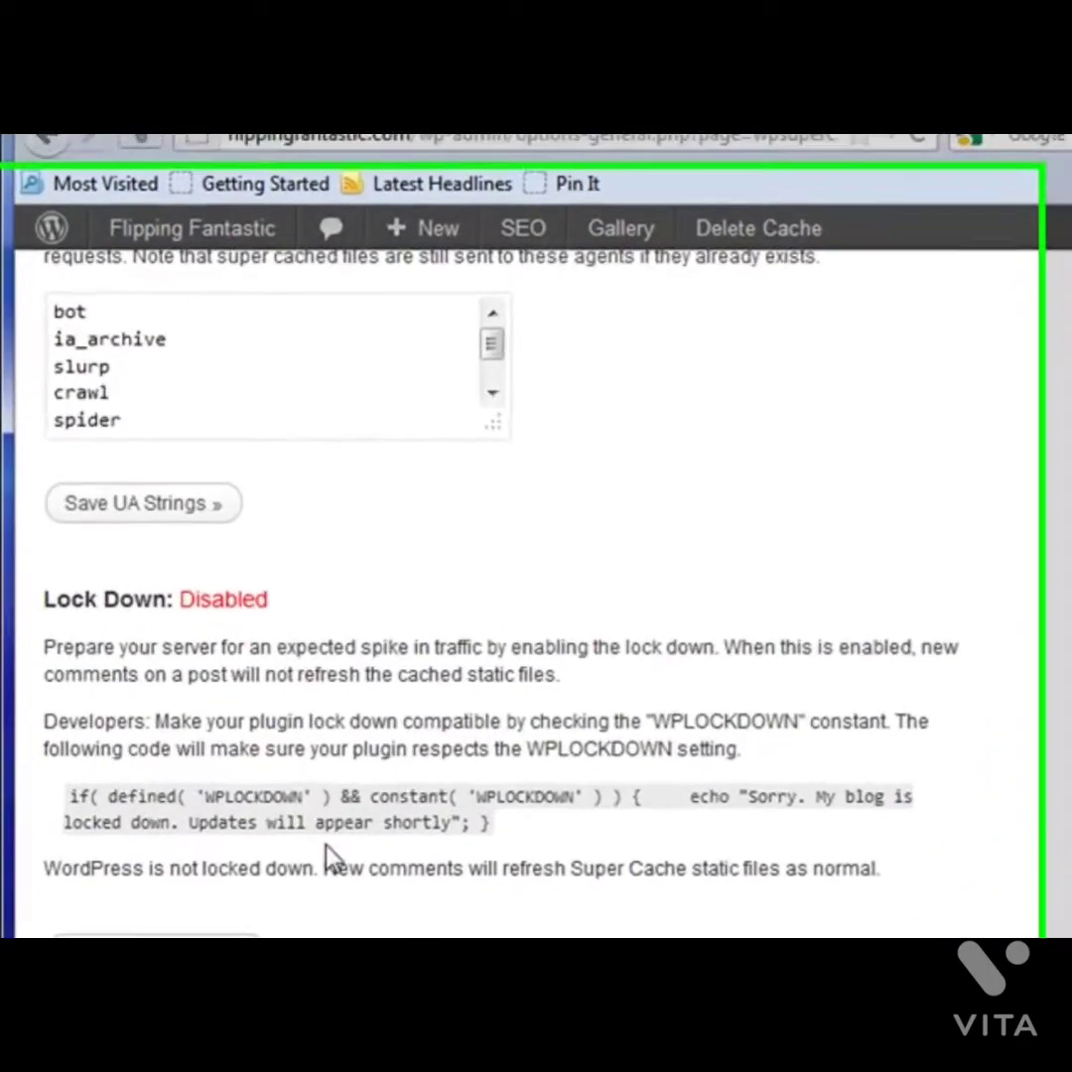
# Review the rest of WP Super Cache's Advanced settings, covering Lock Down, Directly Cached Files and Fix Configuration.
pyautogui.scroll(-5, 298, 844)
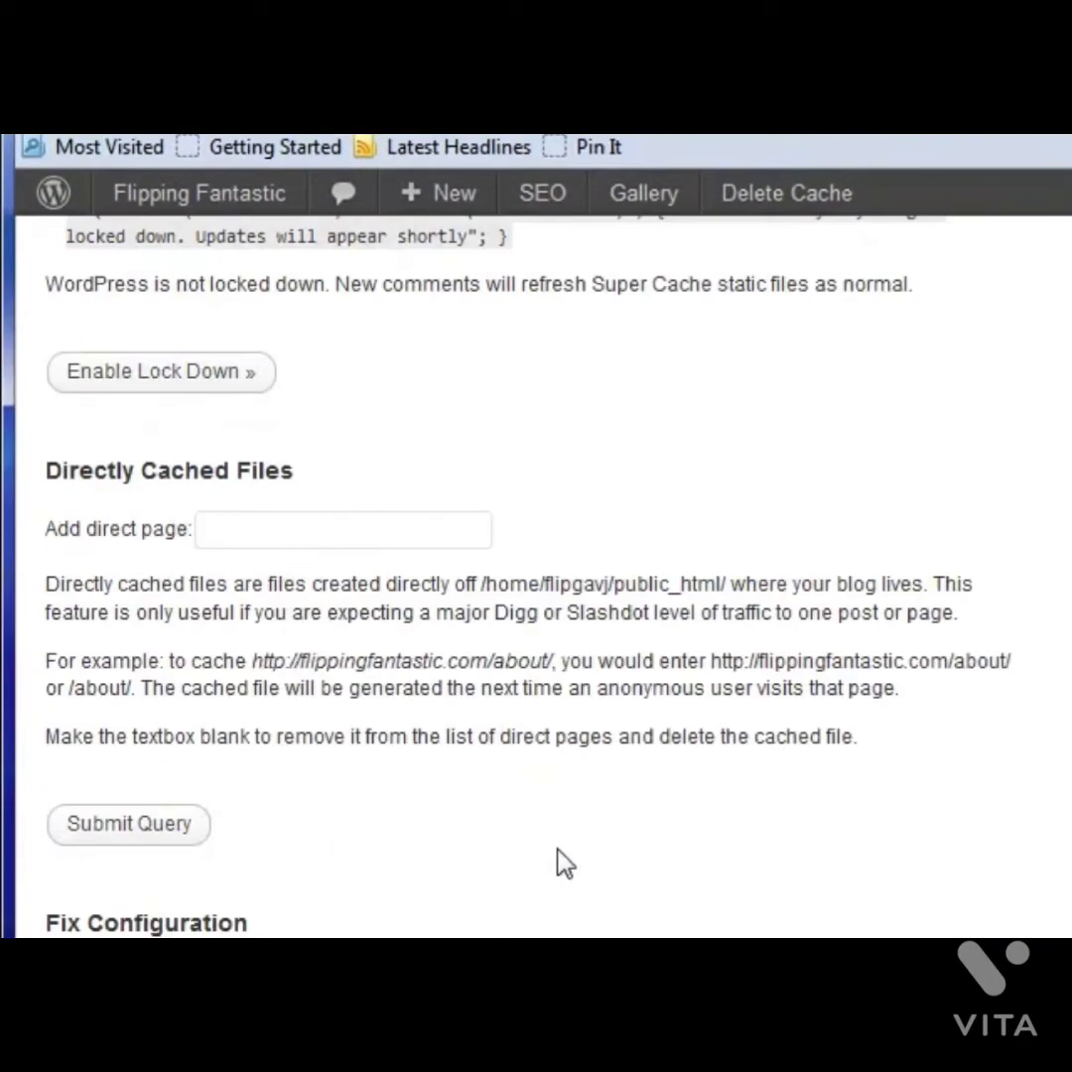
pyautogui.scroll(-1, 565, 890)
pyautogui.scroll(20, 622, 893)
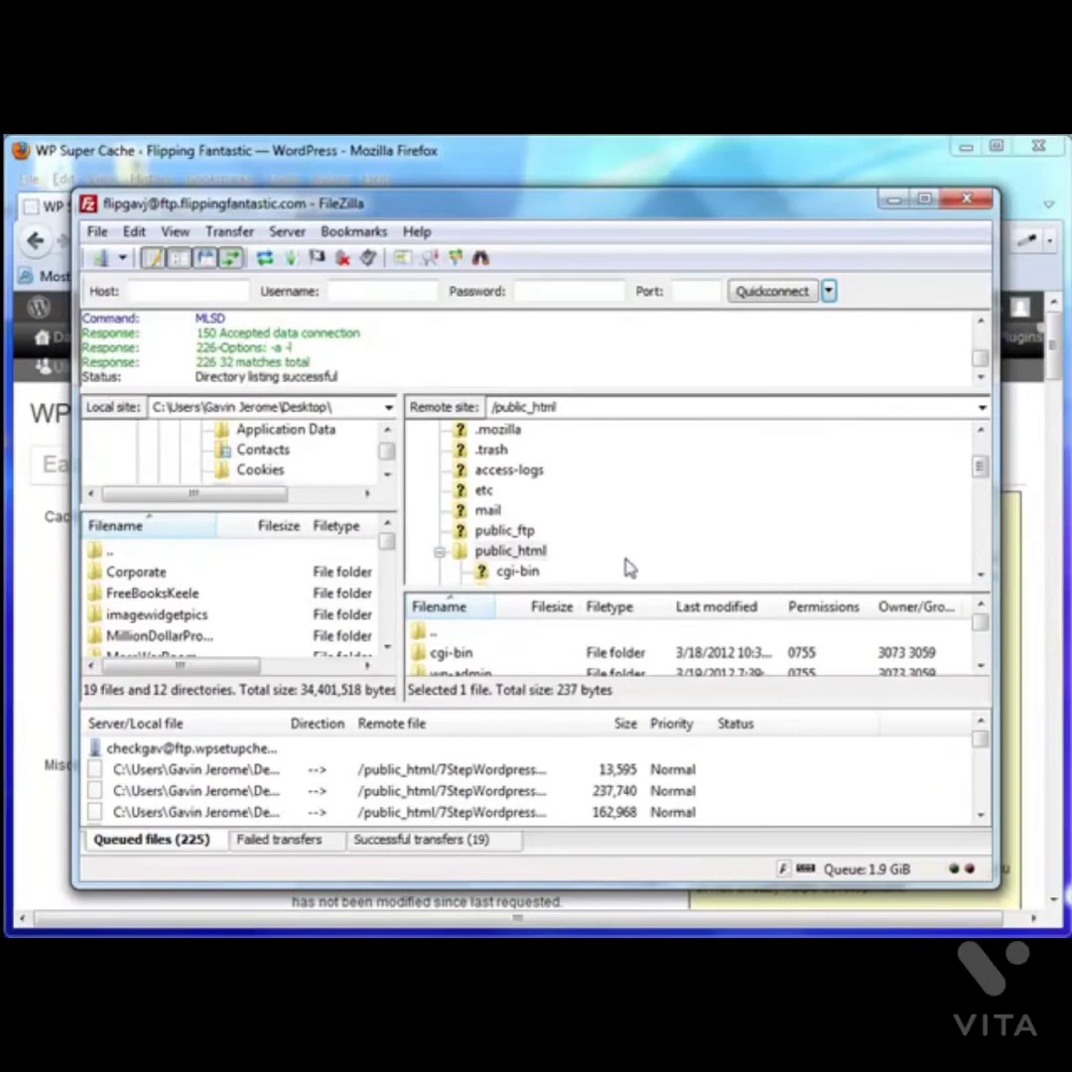
# In FileZilla, inspect the file attributes of the remote wp-content folder under public_html and close them without changes.
pyautogui.moveTo(981, 476); pyautogui.dragTo(980, 483)
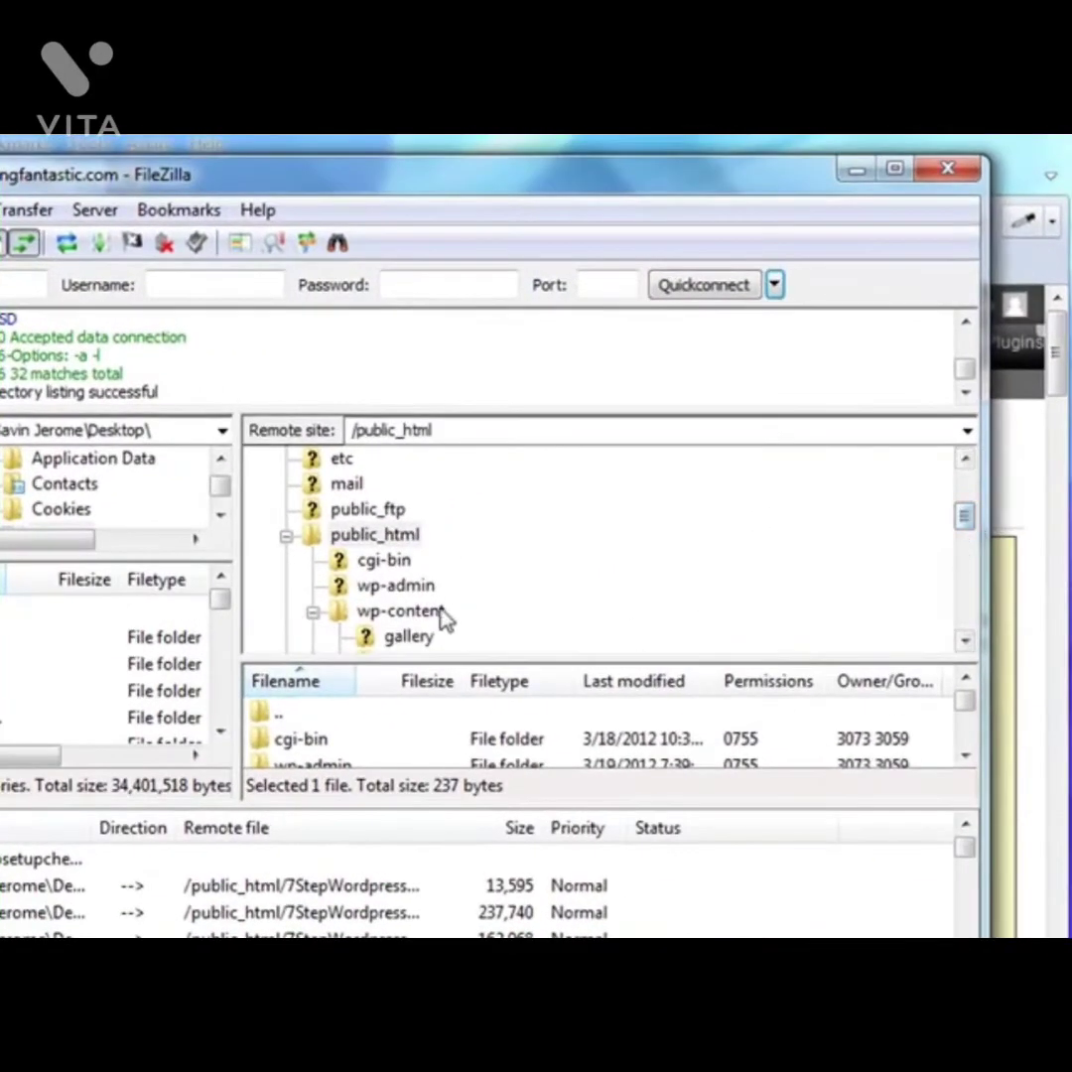
pyautogui.click(421, 606)
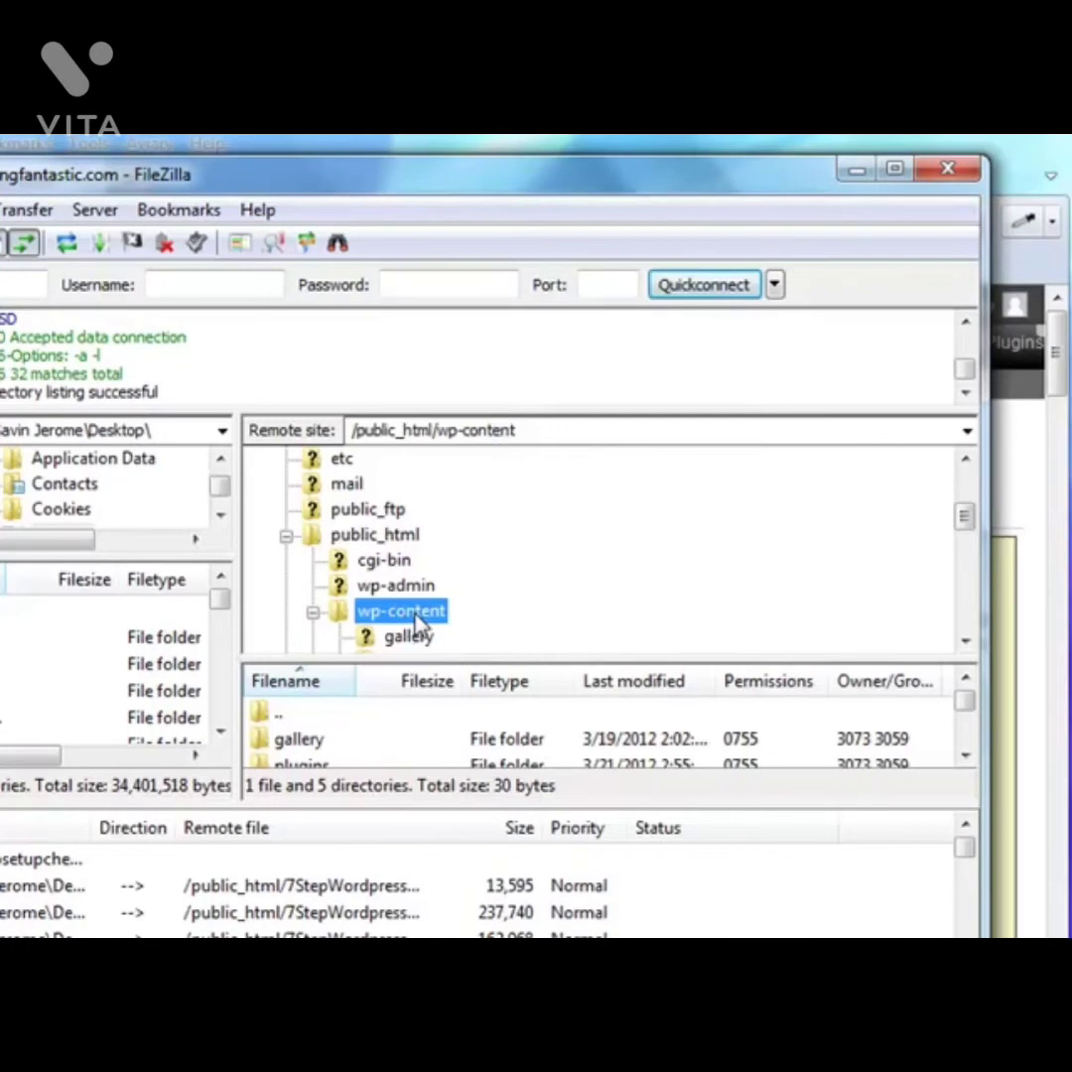
pyautogui.rightClick(421, 622)
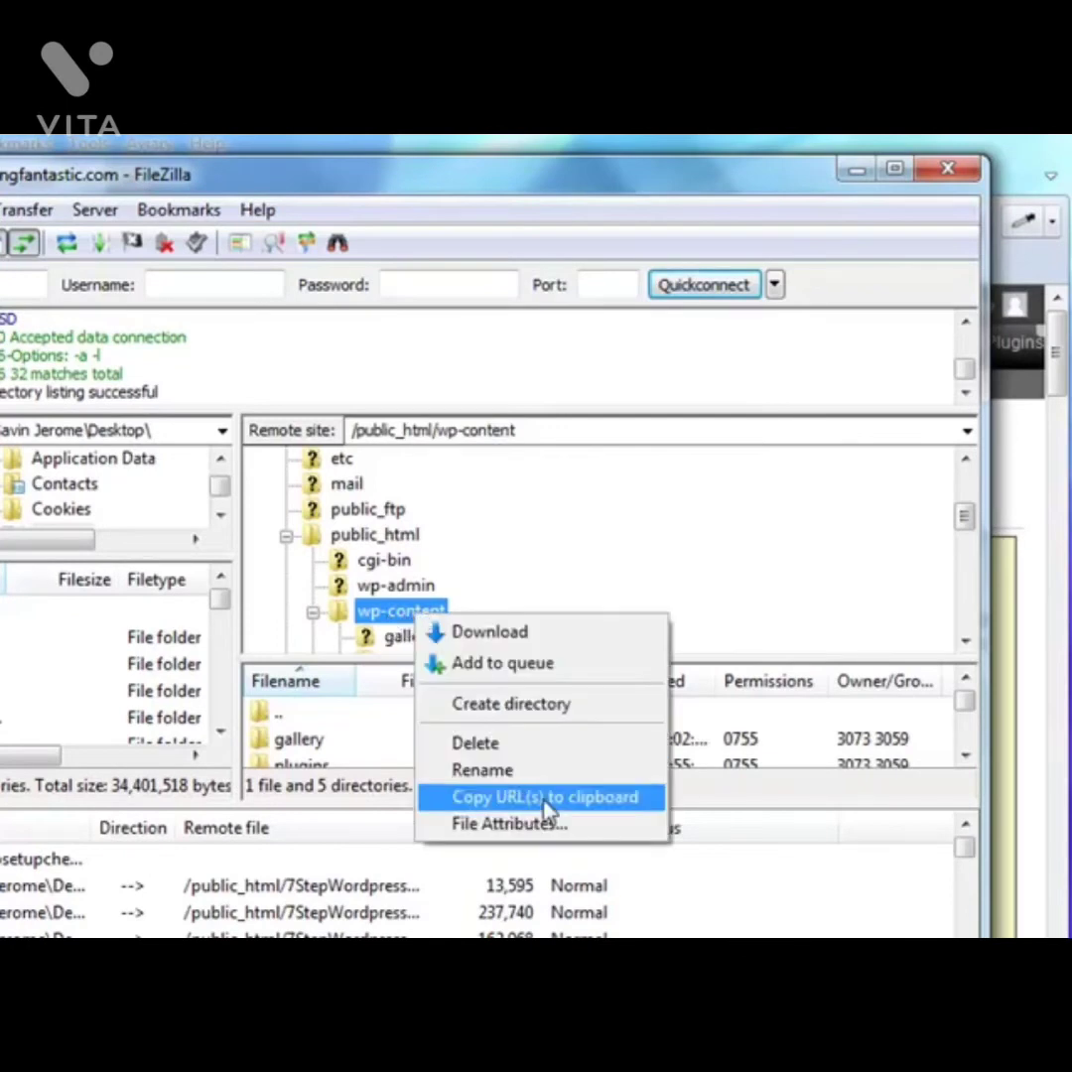
pyautogui.click(535, 840)
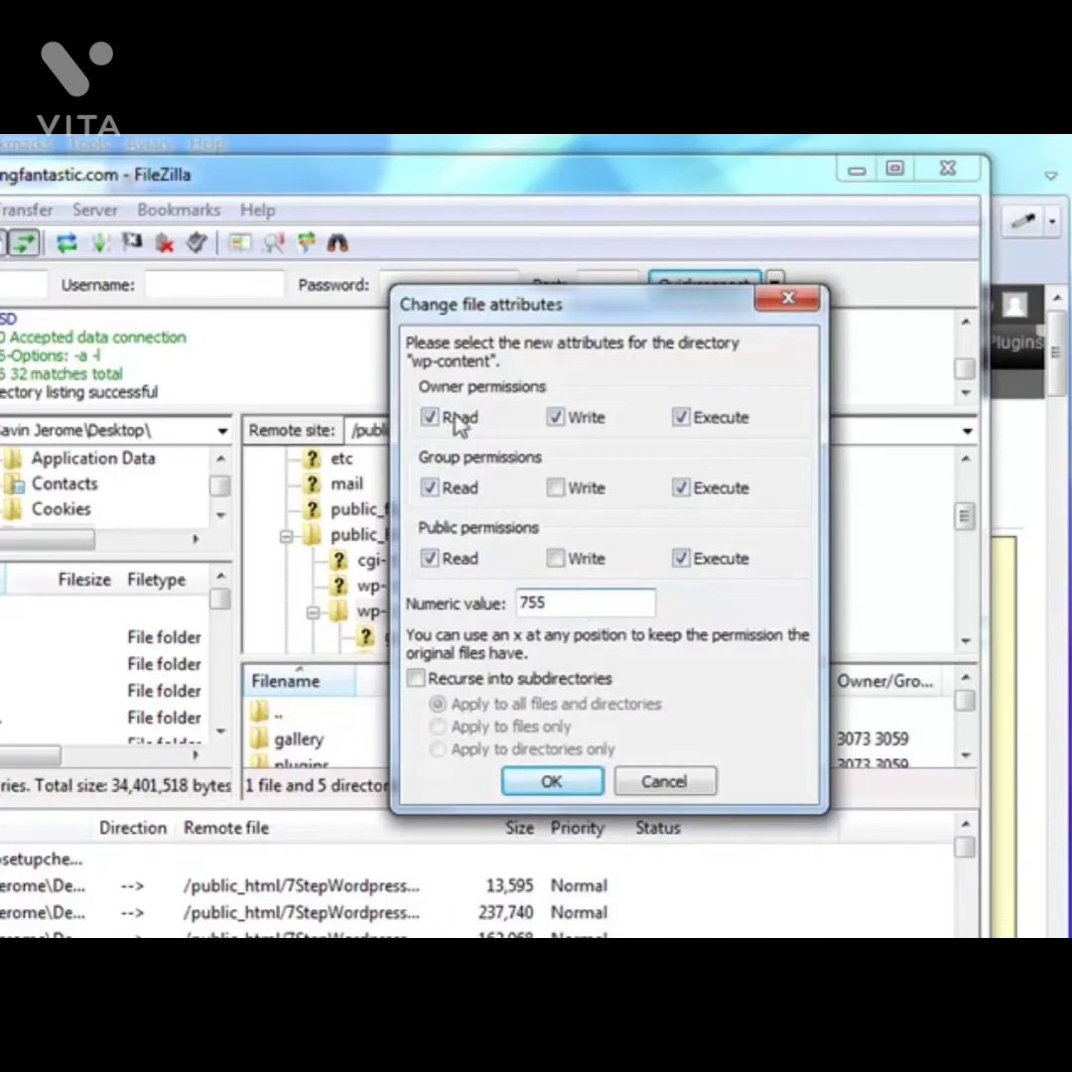
pyautogui.click(663, 783)
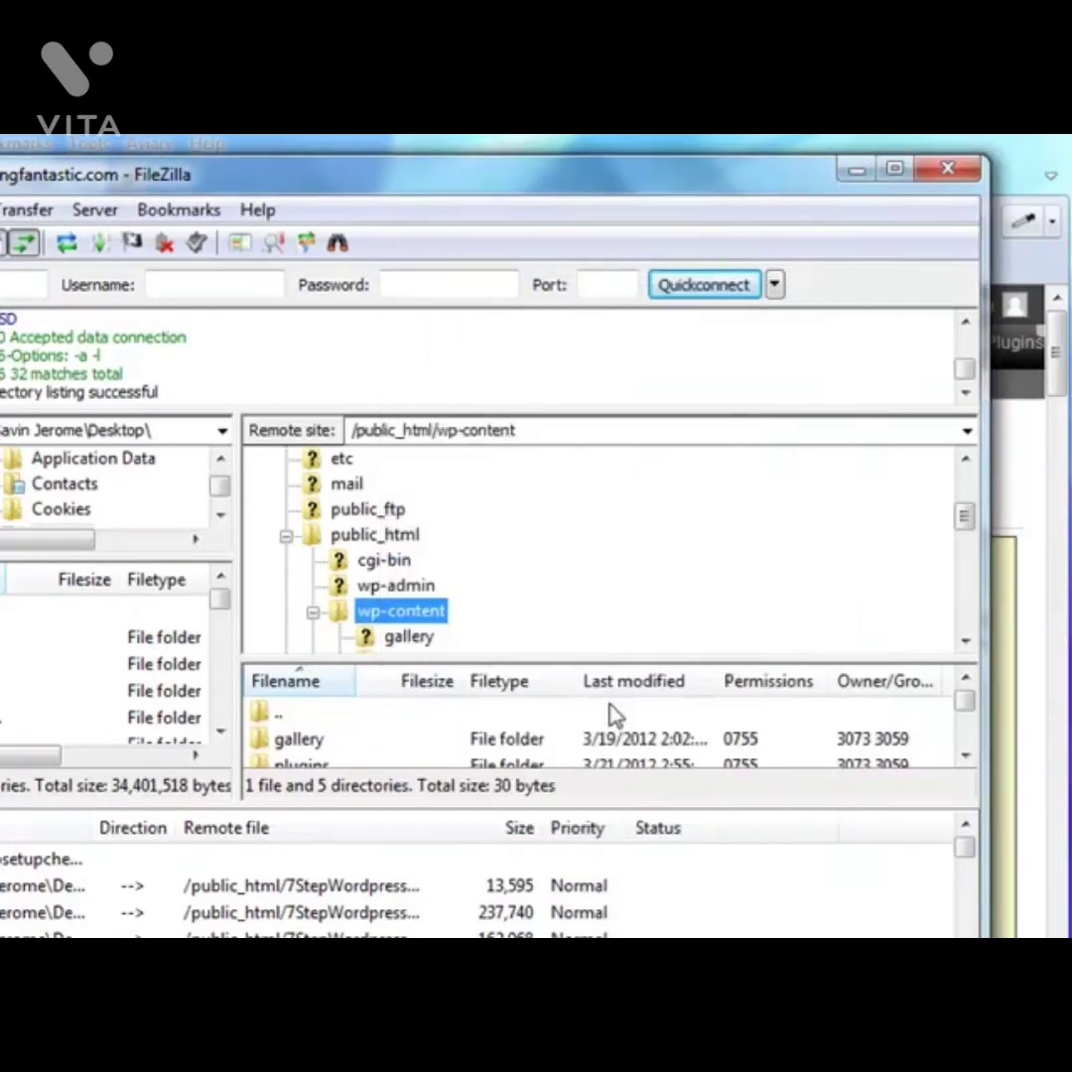
# Browse the remote directory tree and list the contents of the public_html folder.
pyautogui.click(963, 642)
pyautogui.click(964, 642)
pyautogui.click(963, 642)
pyautogui.click(963, 642)
pyautogui.click(963, 643)
pyautogui.click(965, 643)
pyautogui.click(965, 643)
pyautogui.click(965, 643)
pyautogui.click(966, 641)
pyautogui.click(966, 641)
pyautogui.moveTo(966, 557); pyautogui.dragTo(964, 504)
pyautogui.click(383, 613)
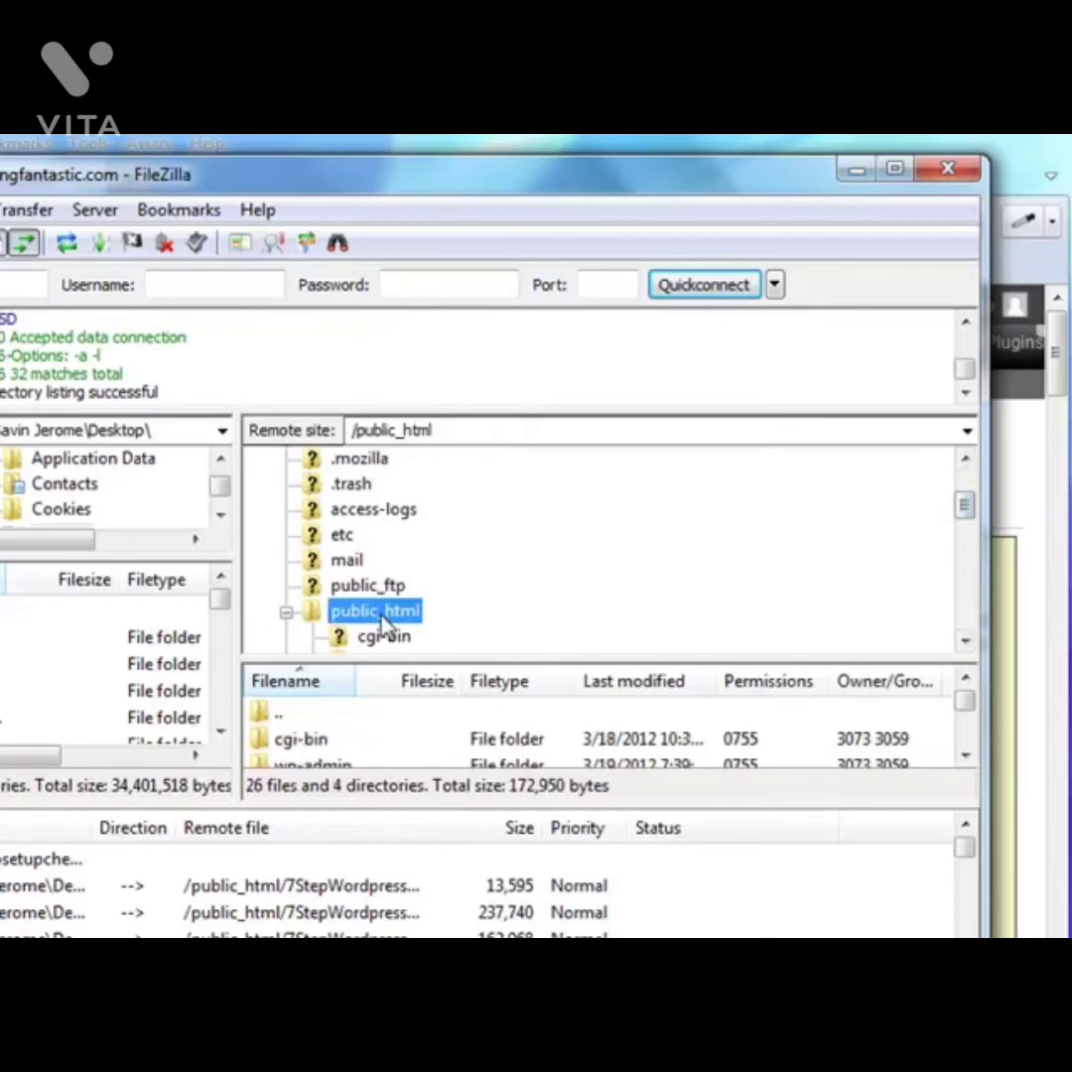
# Locate the .htaccess file in public_html, inspect its file permissions and close them without changes.
pyautogui.moveTo(968, 504); pyautogui.dragTo(970, 534)
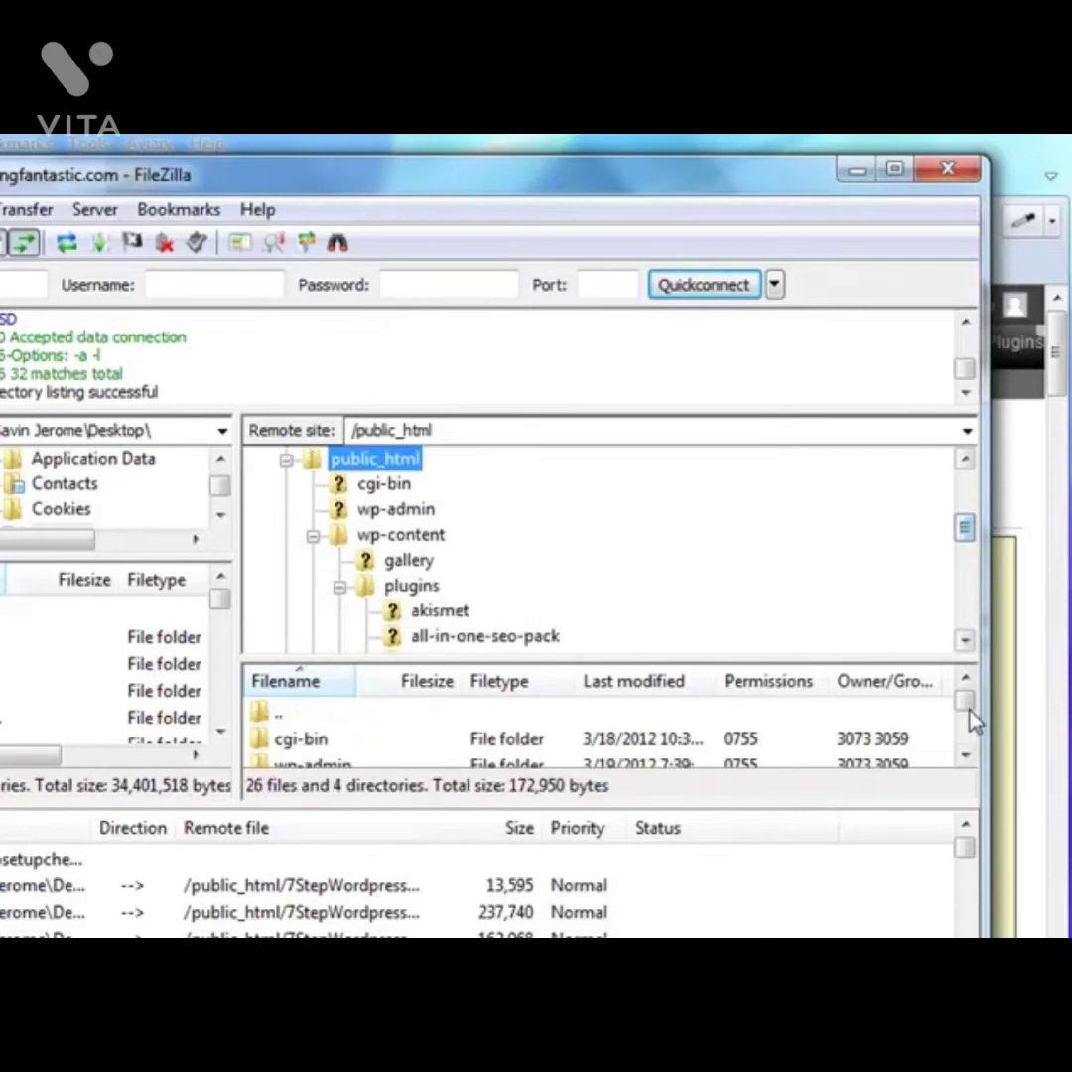
pyautogui.moveTo(966, 702)
pyautogui.mouseDown()
pyautogui.moveTo(967, 724)
pyautogui.moveTo(968, 694)
pyautogui.mouseUp()
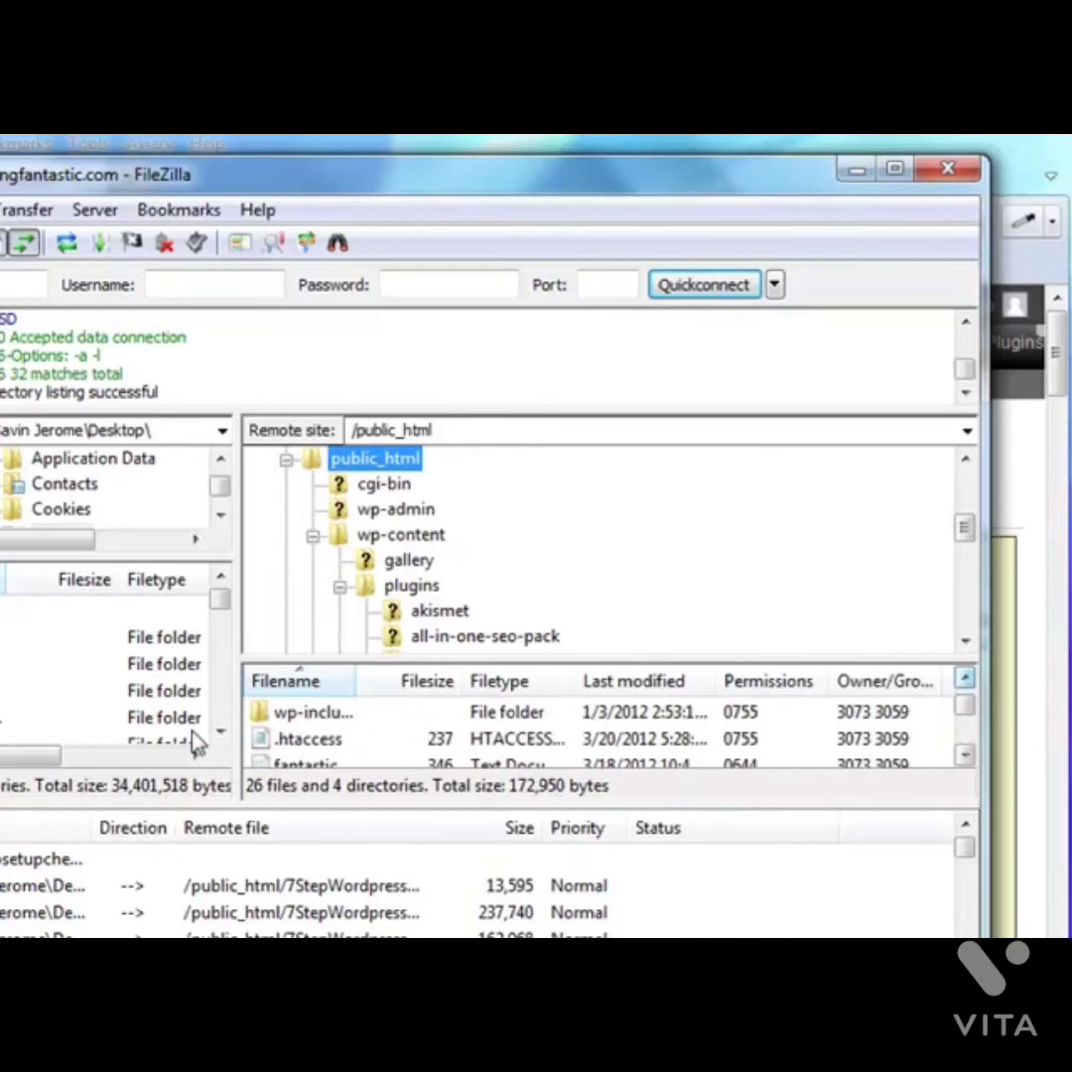
pyautogui.click(337, 740)
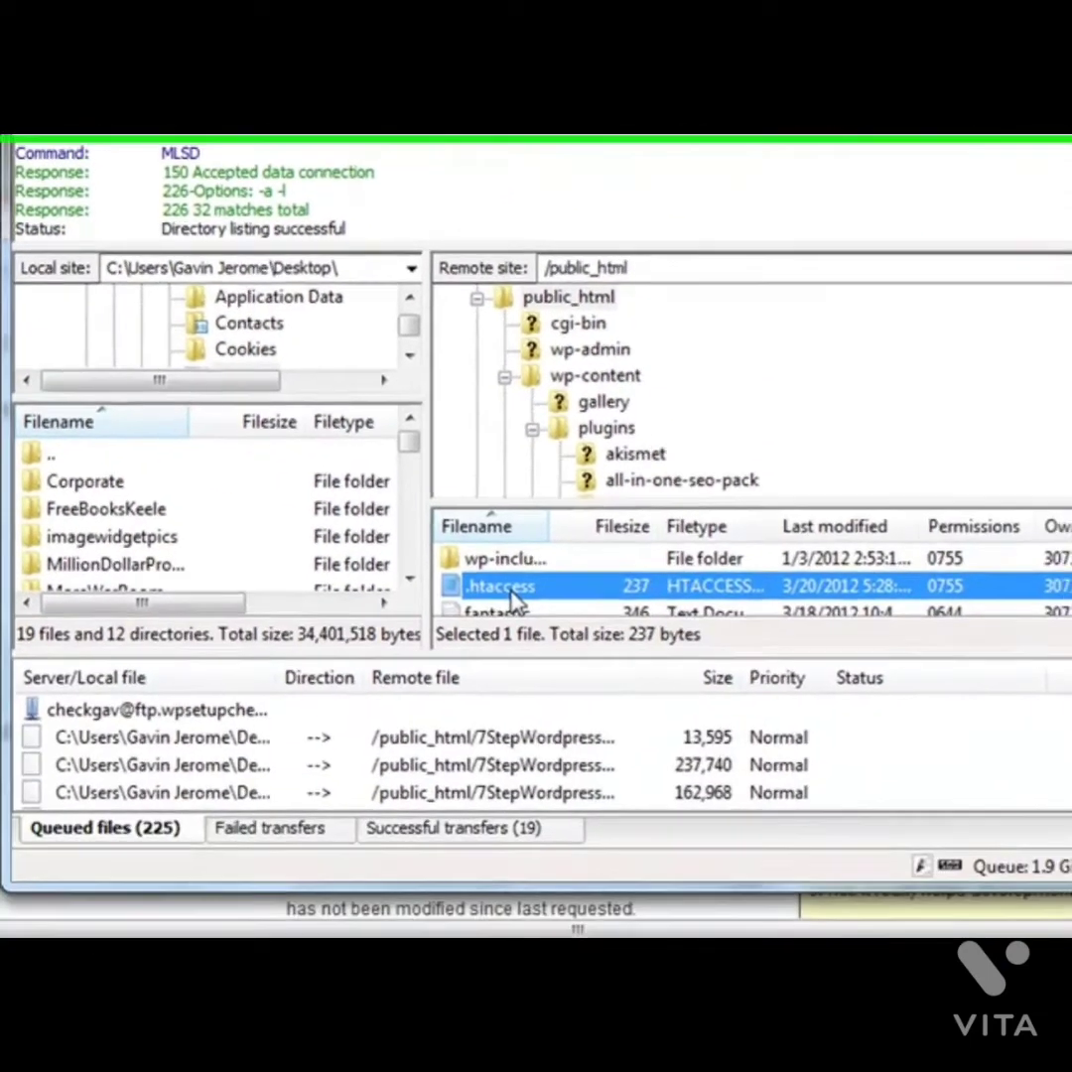
pyautogui.rightClick(596, 843)
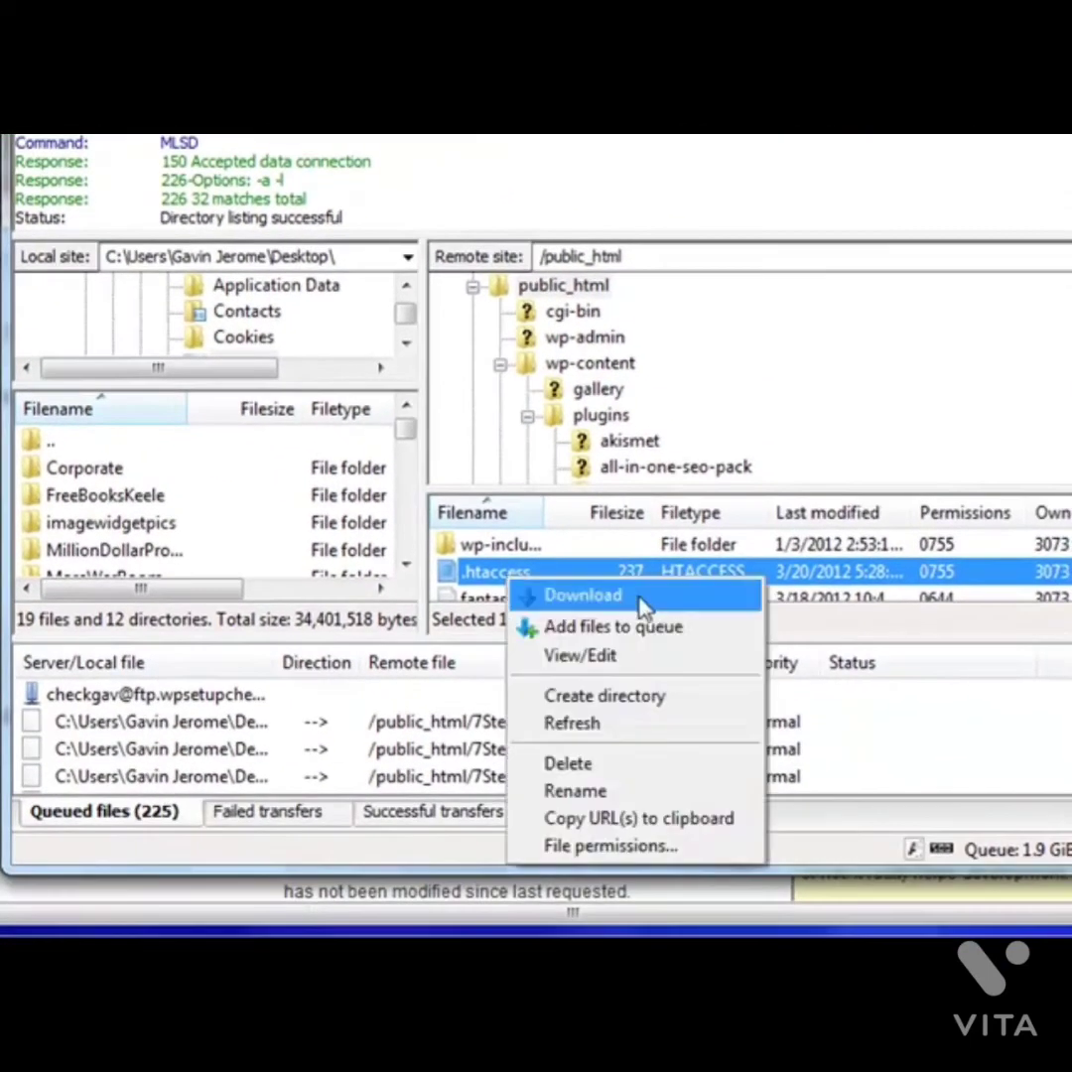
pyautogui.click(614, 850)
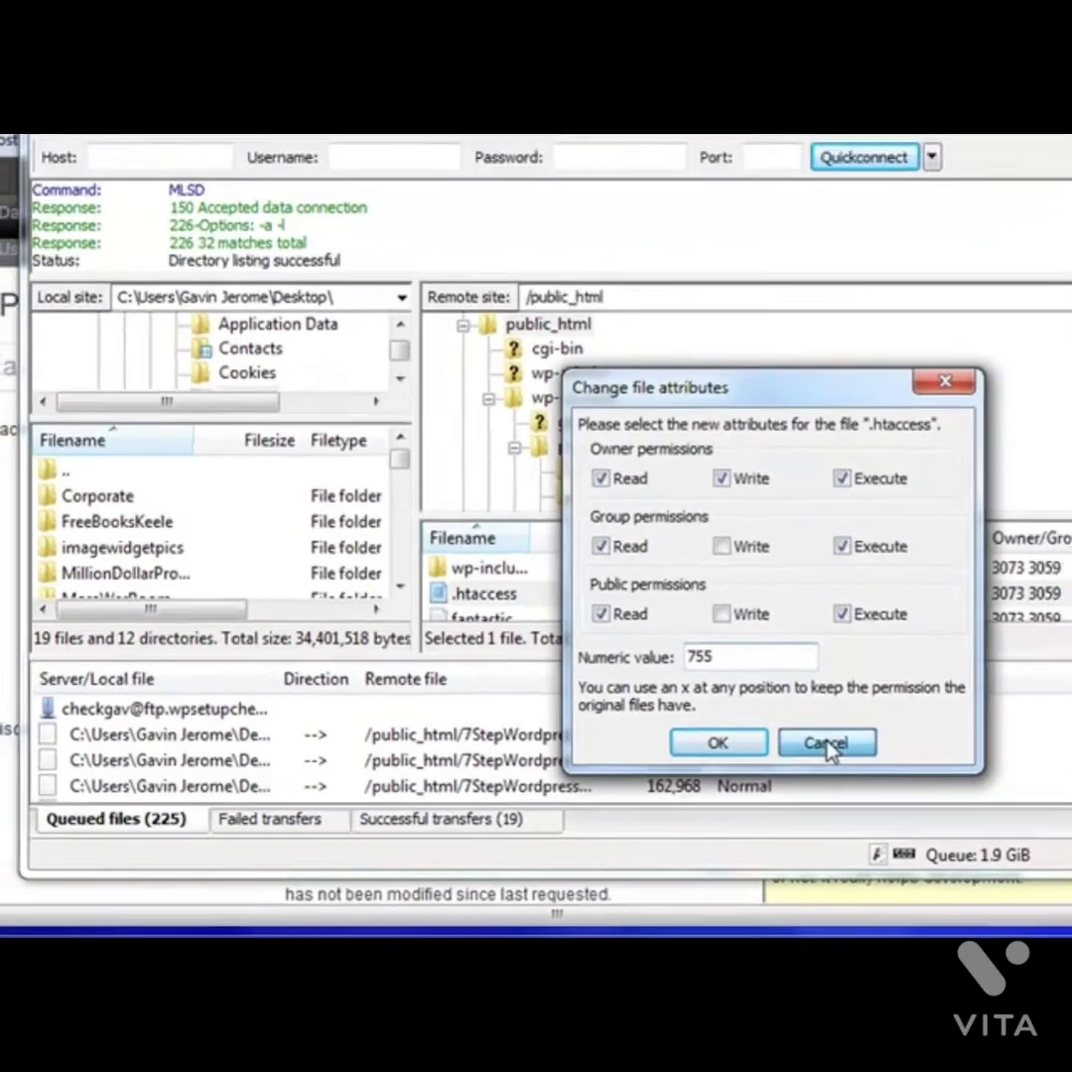
pyautogui.click(859, 732)
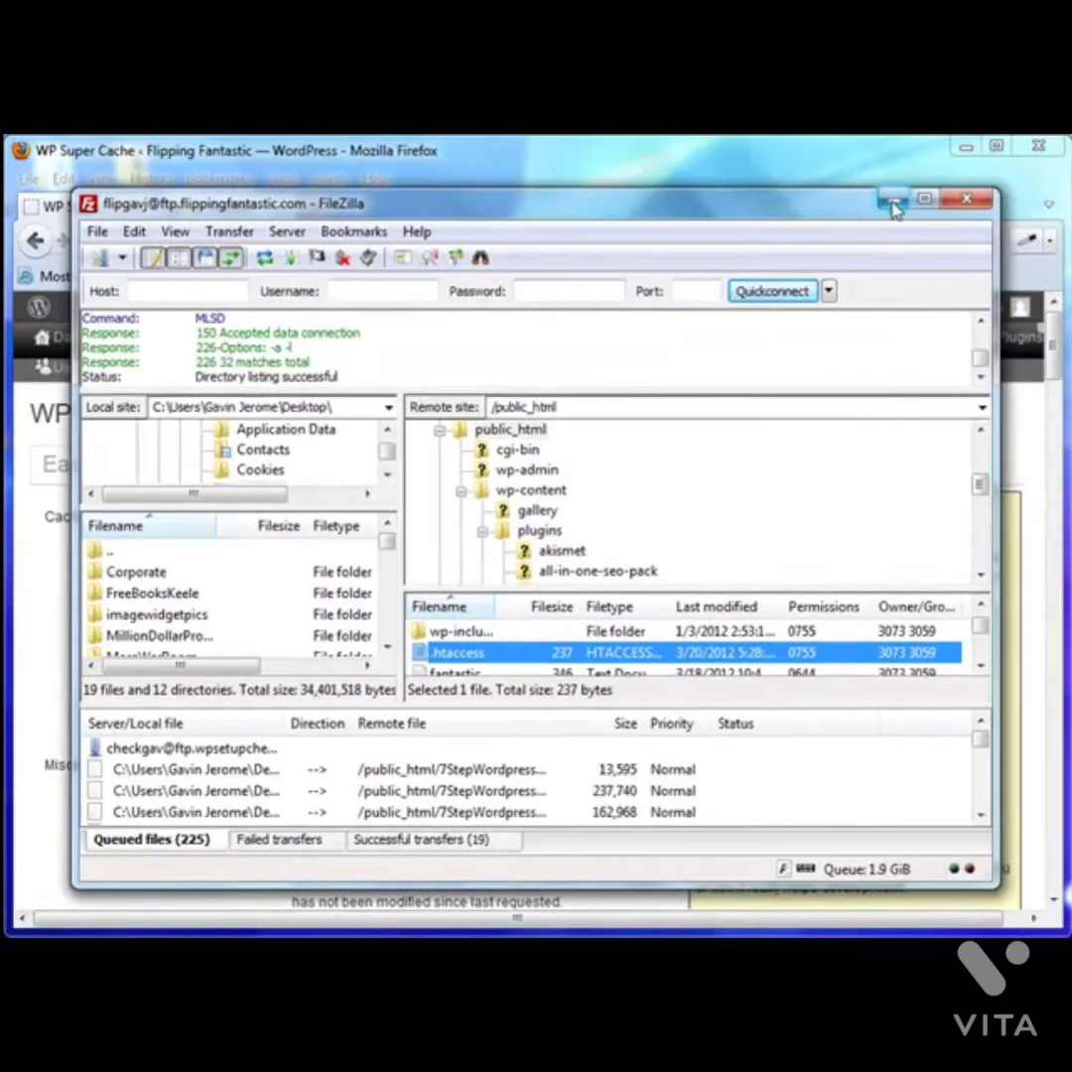
# Back in Firefox, review WP Super Cache's CDN and Contents settings, request the list of cached files, and return to the Easy settings.
pyautogui.click(892, 202)
pyautogui.click(289, 481)
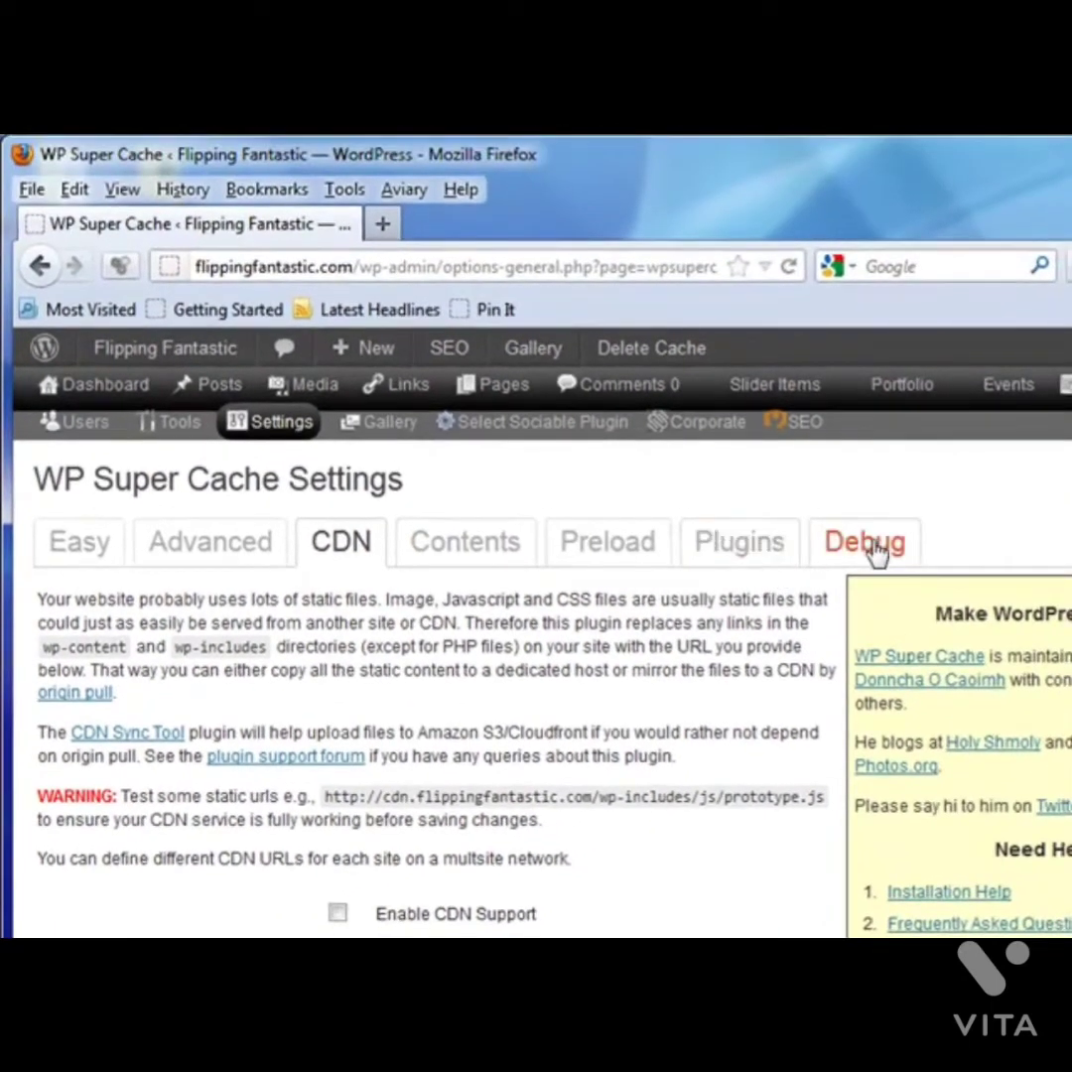
pyautogui.click(490, 562)
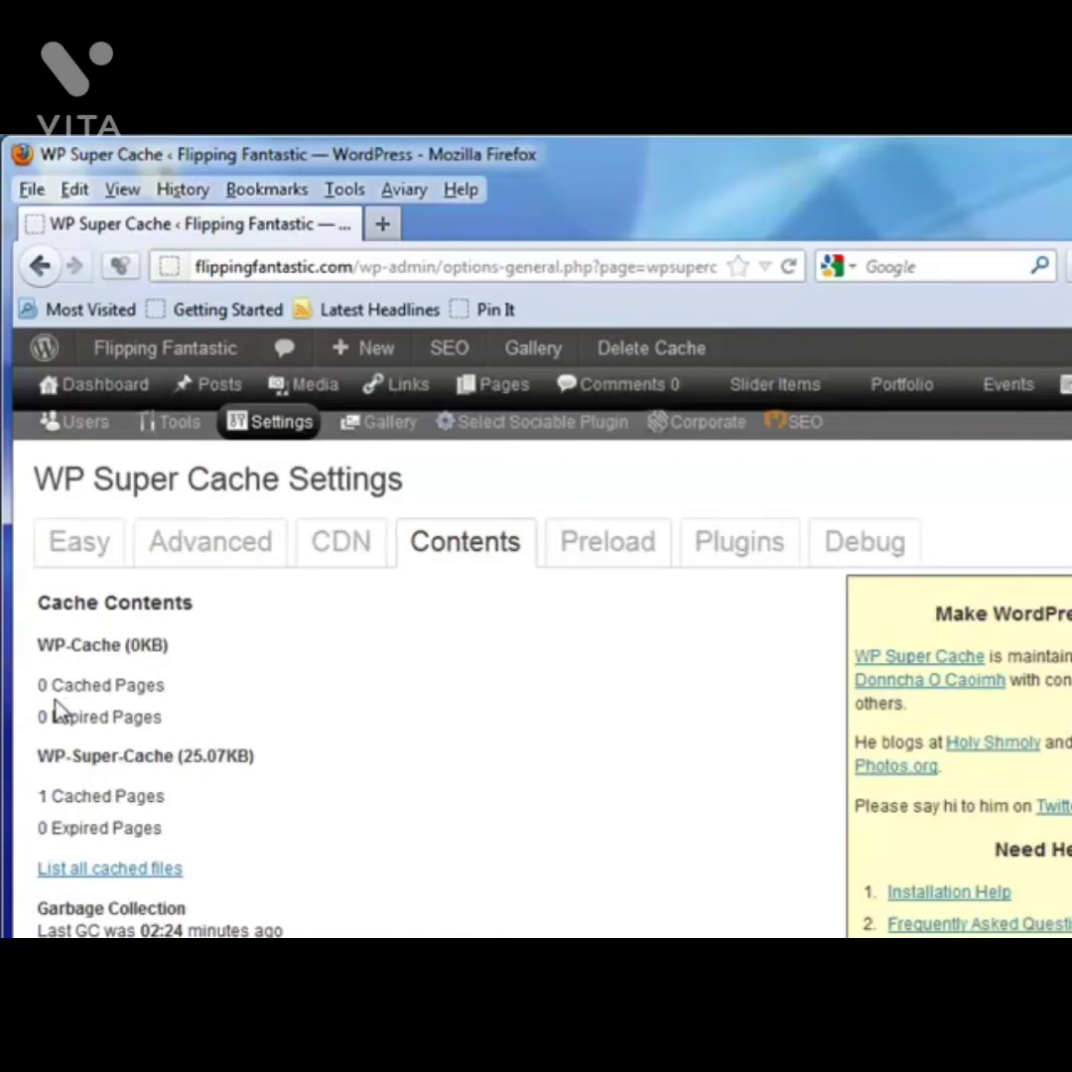
pyautogui.click(156, 868)
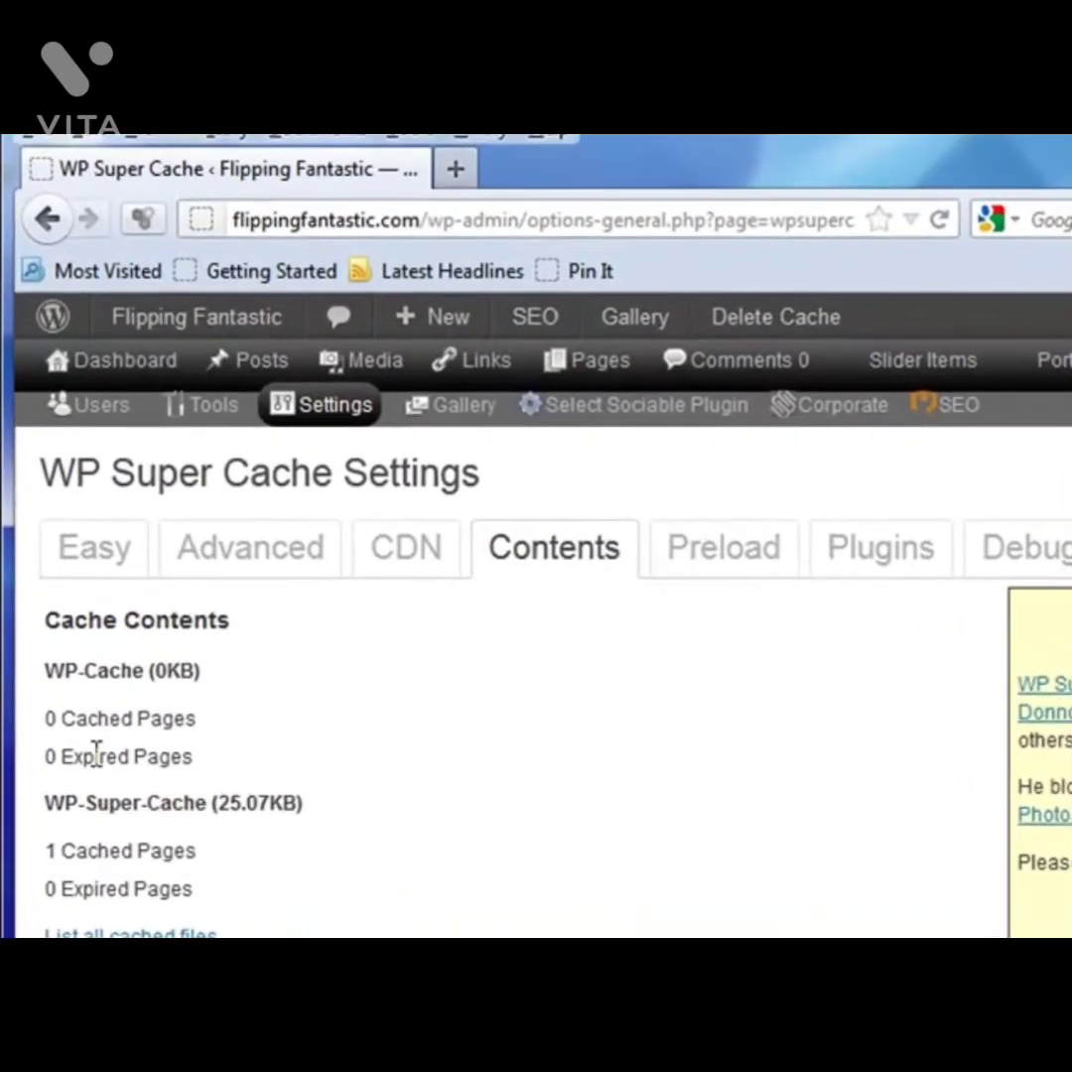
pyautogui.scroll(-2, 706, 844)
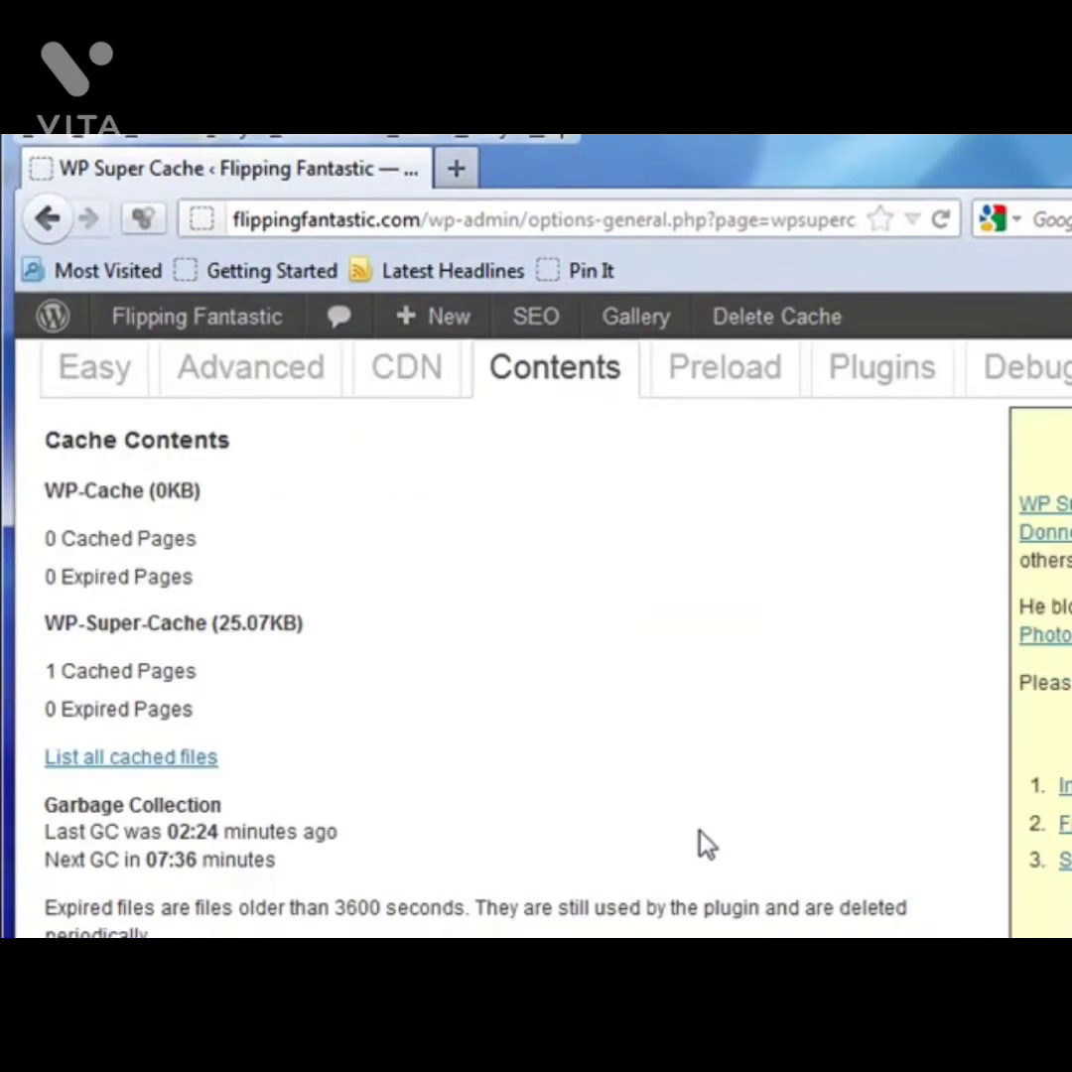
pyautogui.scroll(2, 707, 843)
pyautogui.click(95, 556)
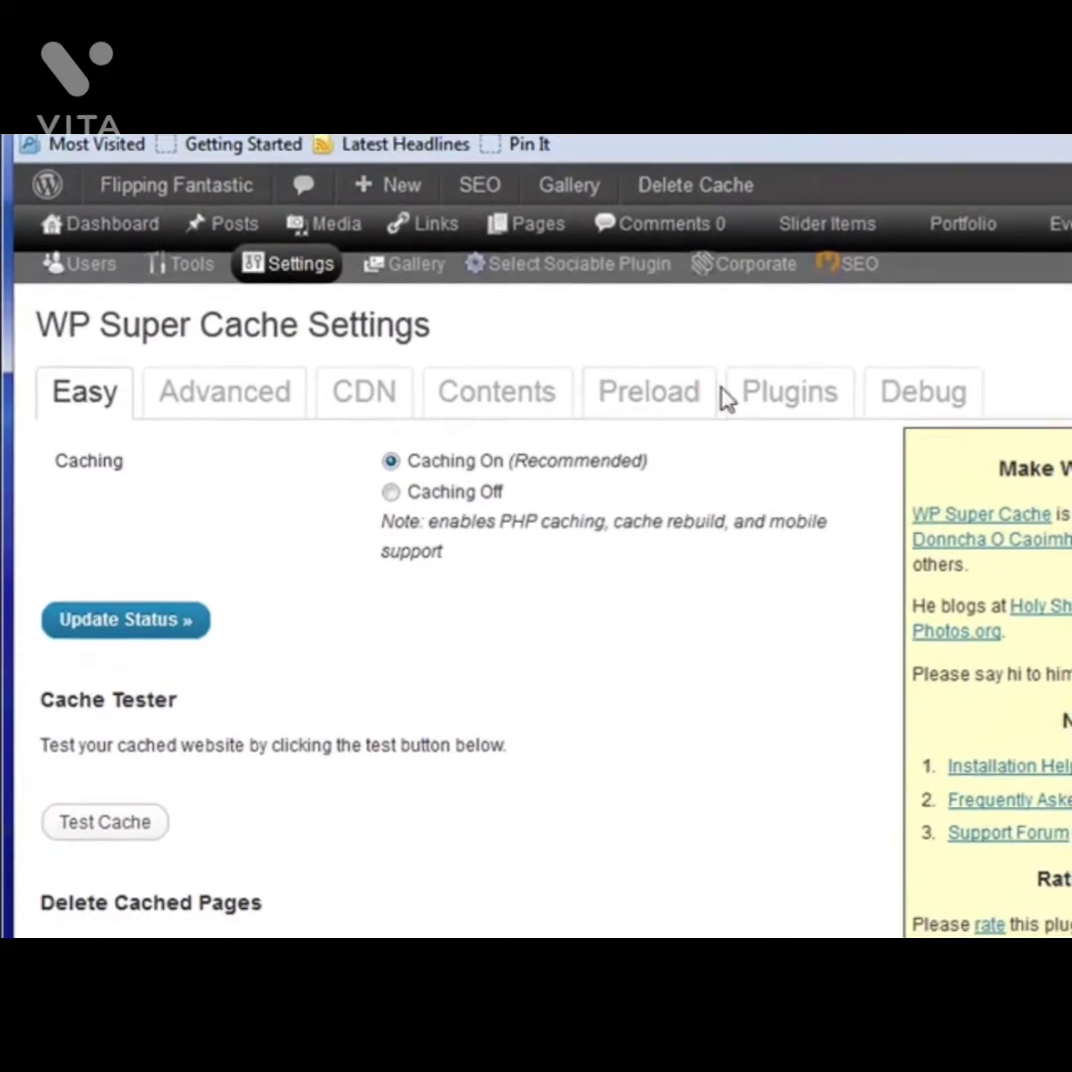
# Open the WPtouch options page in the WordPress admin.
pyautogui.moveTo(539, 416)
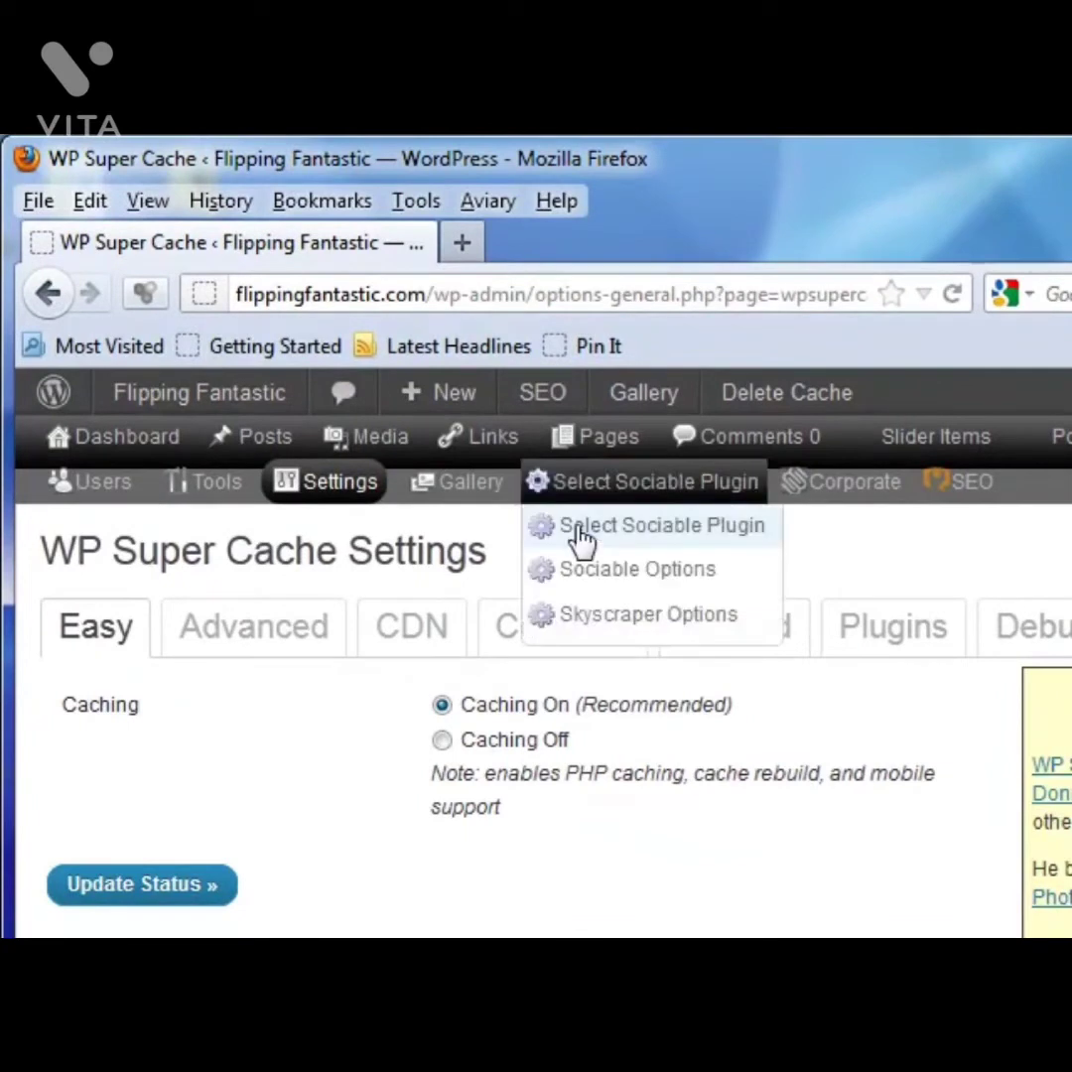
pyautogui.moveTo(337, 496)
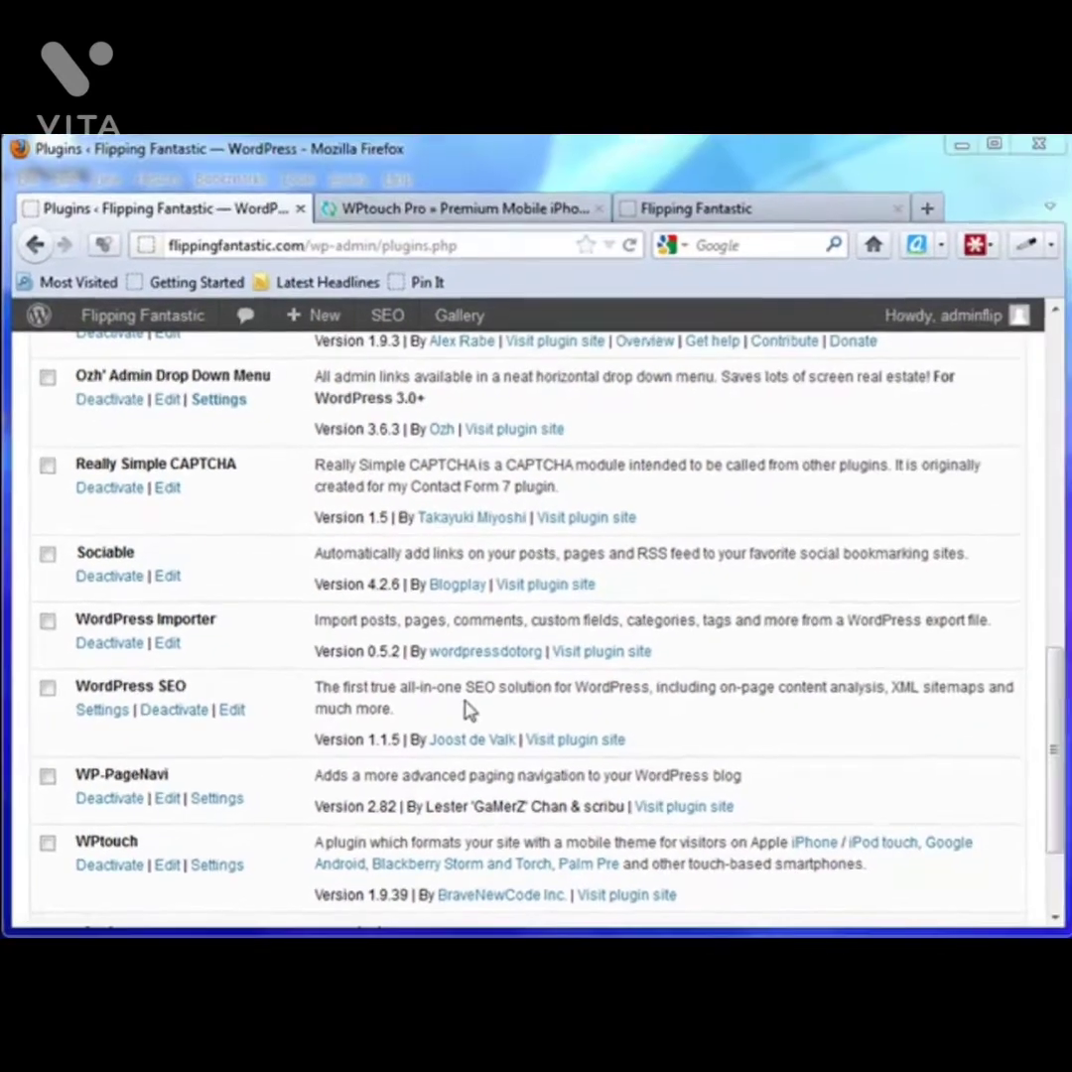
pyautogui.moveTo(1057, 762); pyautogui.dragTo(1063, 342)
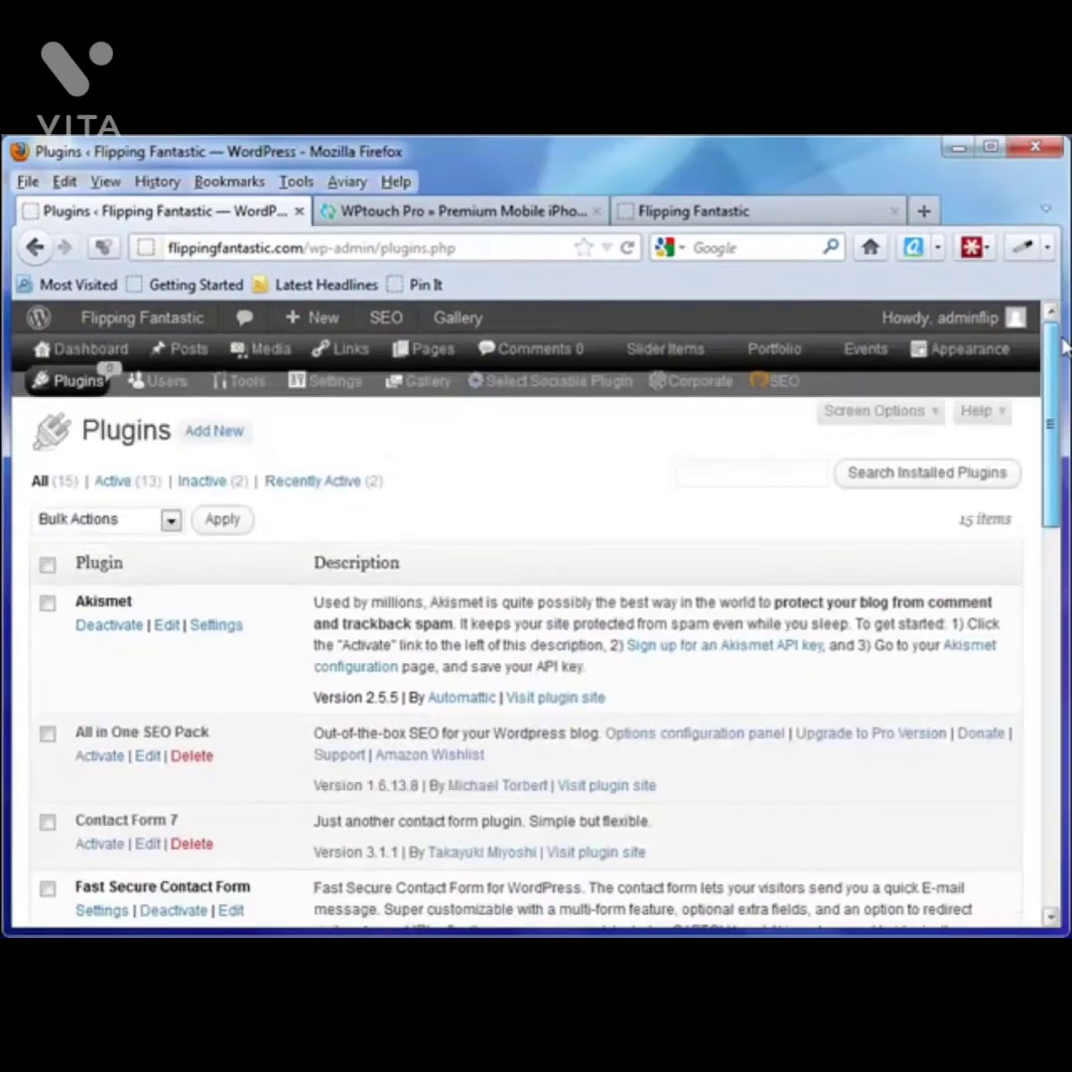
pyautogui.moveTo(397, 397)
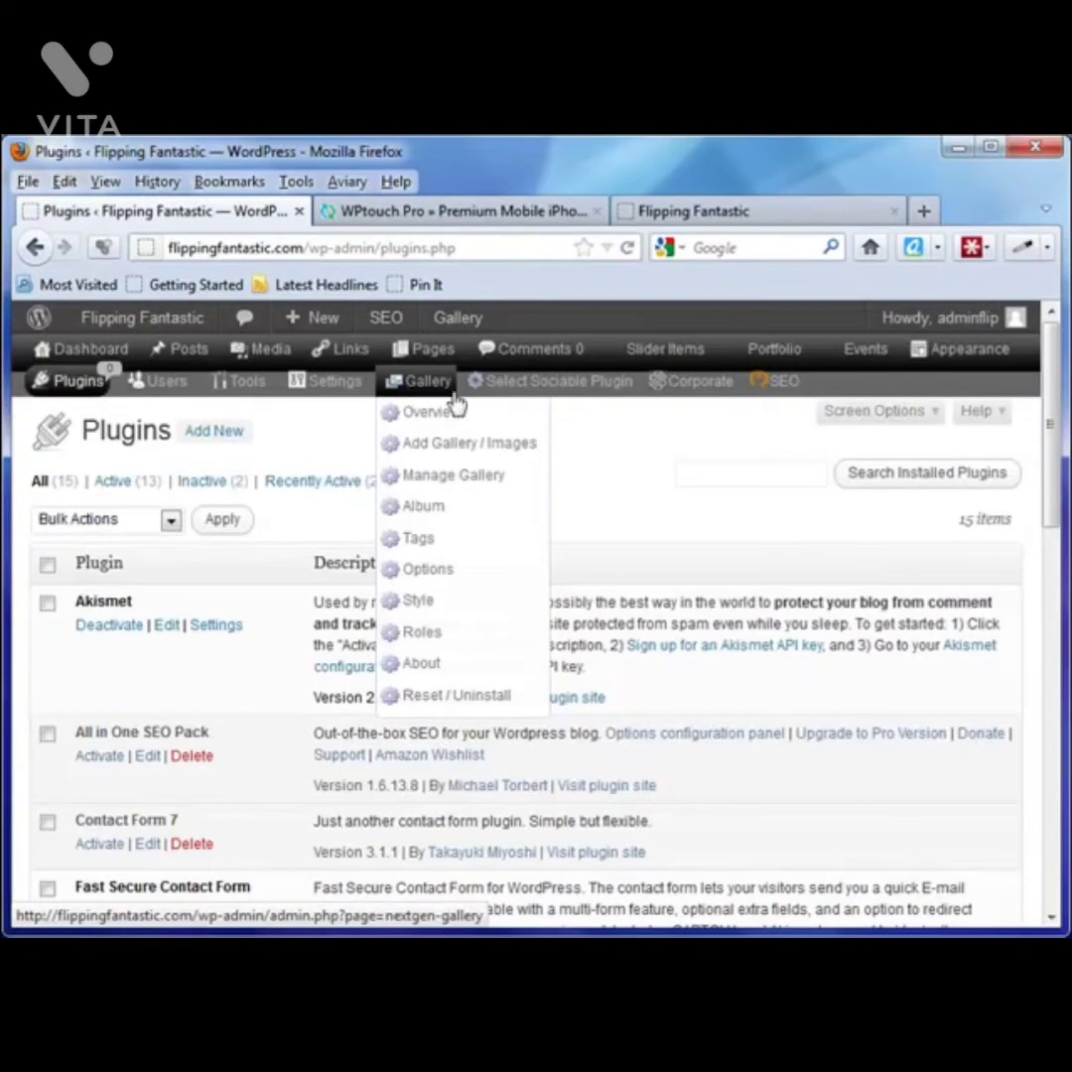
pyautogui.moveTo(129, 403)
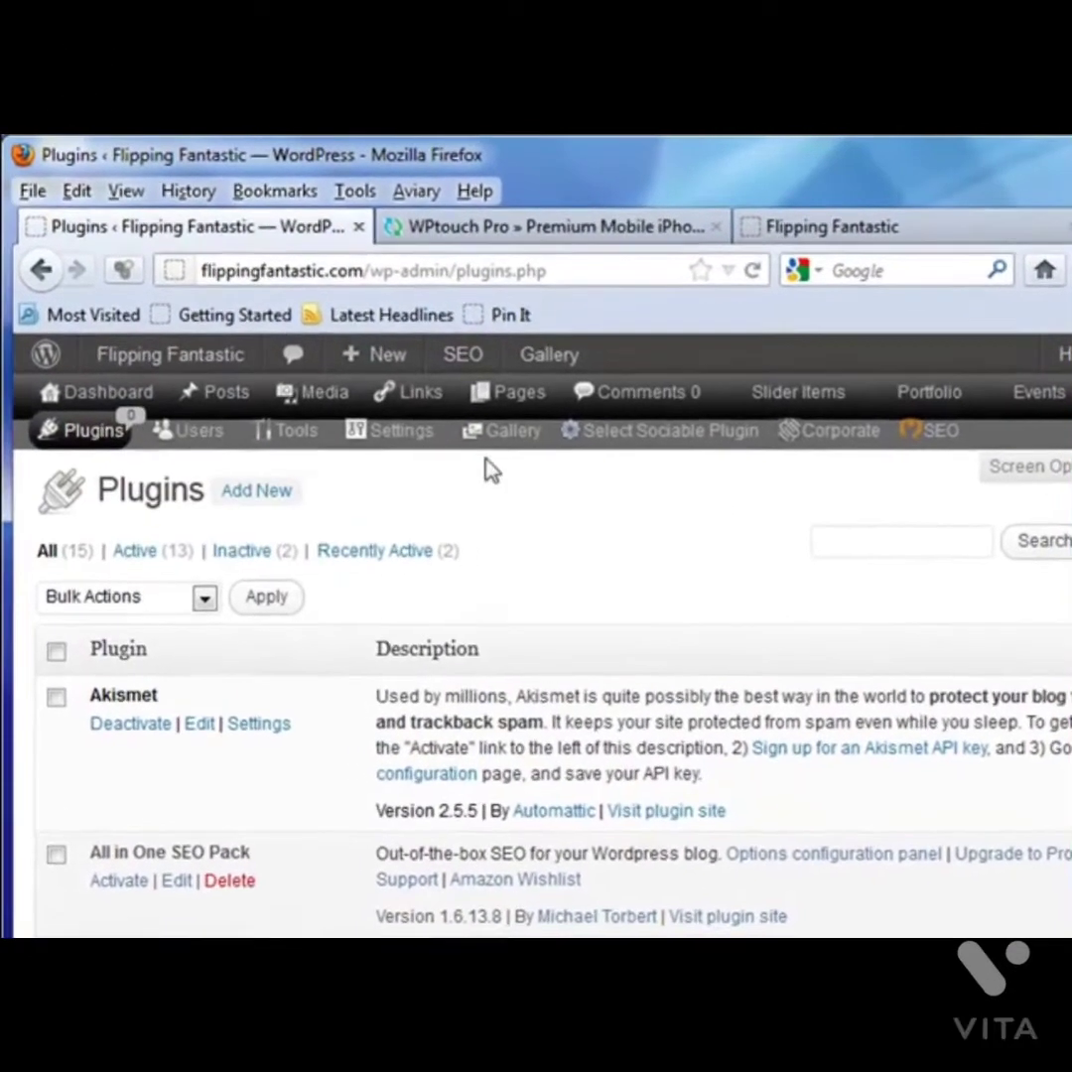
pyautogui.moveTo(354, 402)
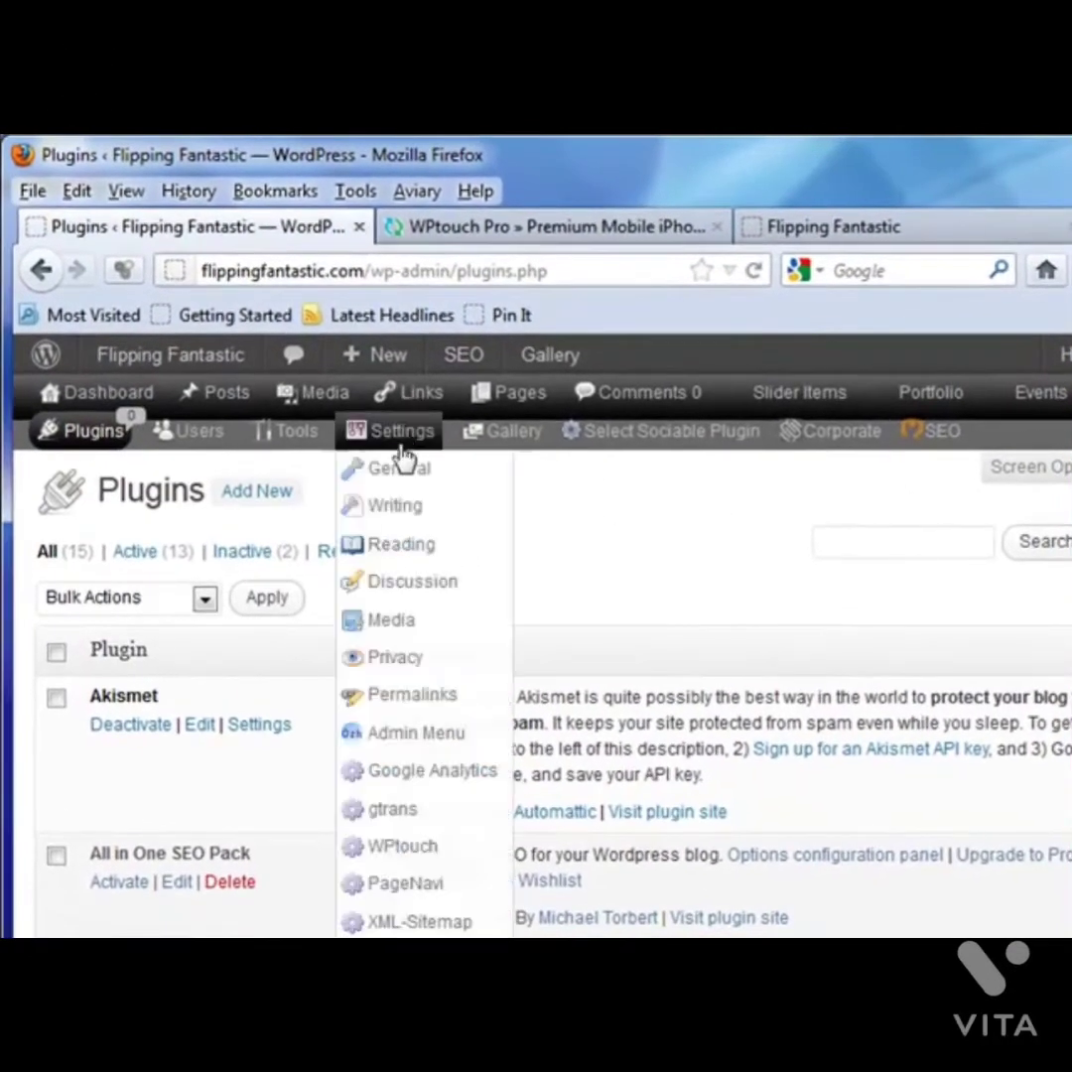
pyautogui.click(417, 855)
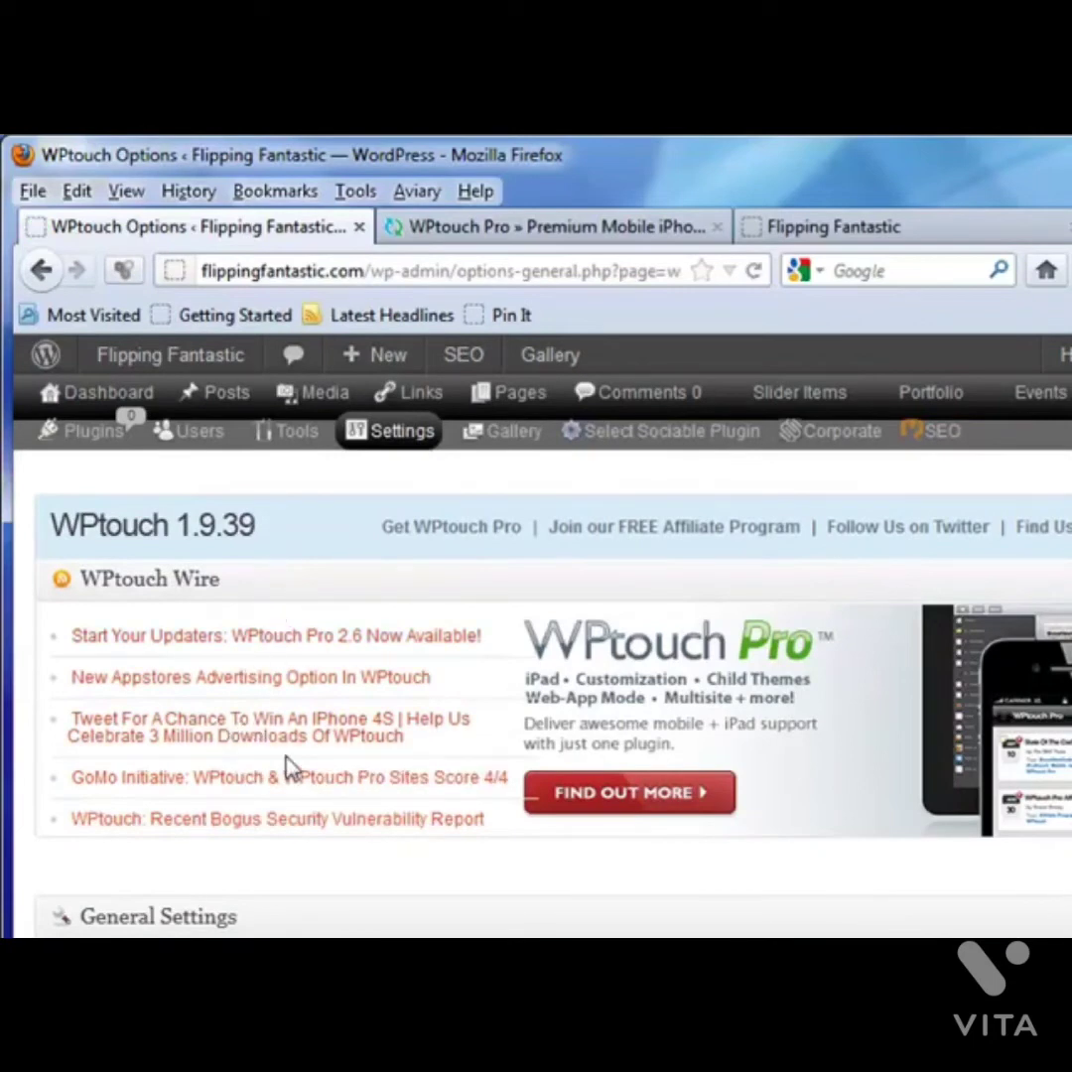
# Examine WPtouch's General Settings for language, home page, site title, exclusions, post listings and footer message, plus its Advanced Options.
pyautogui.scroll(-5, 343, 881)
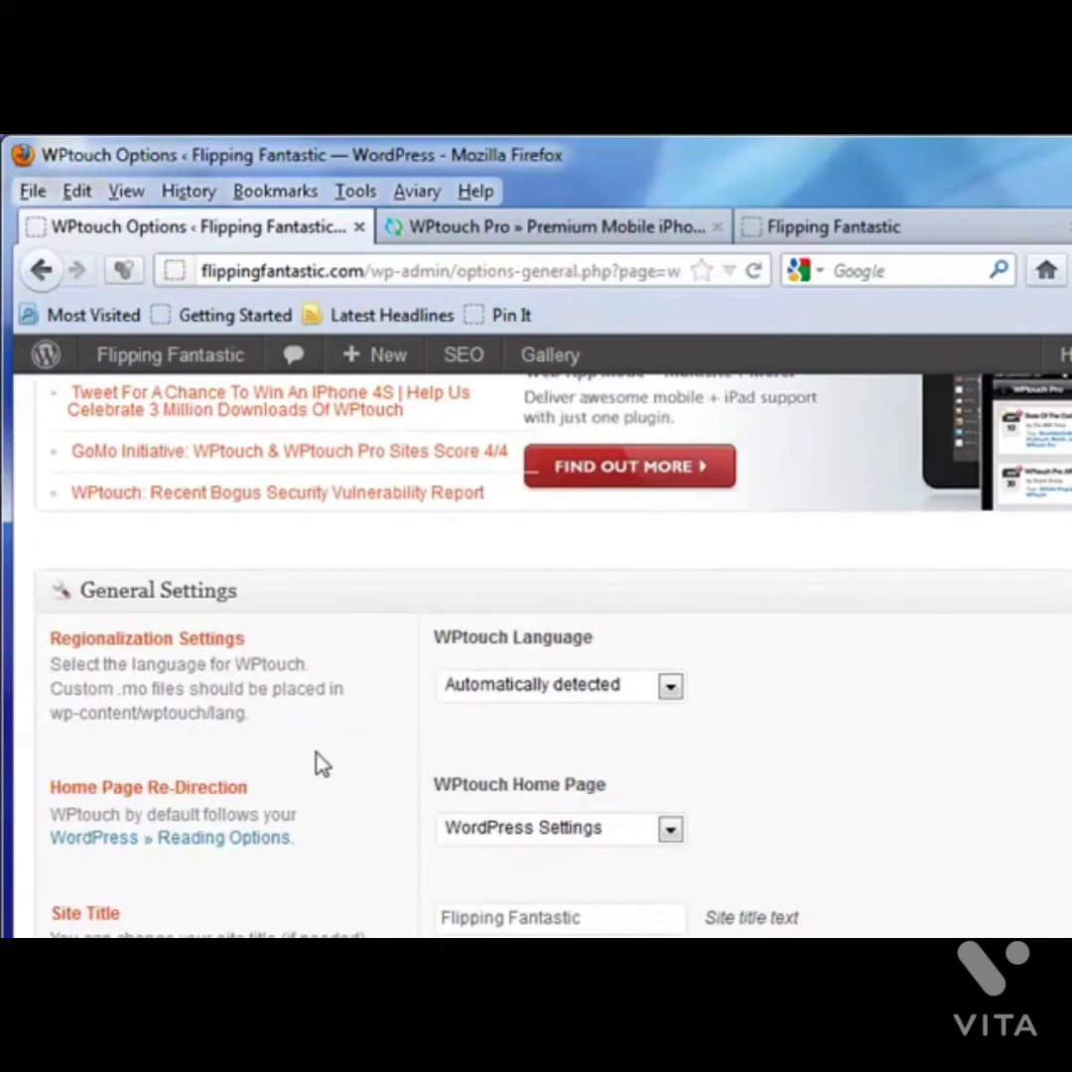
pyautogui.scroll(-3, 320, 761)
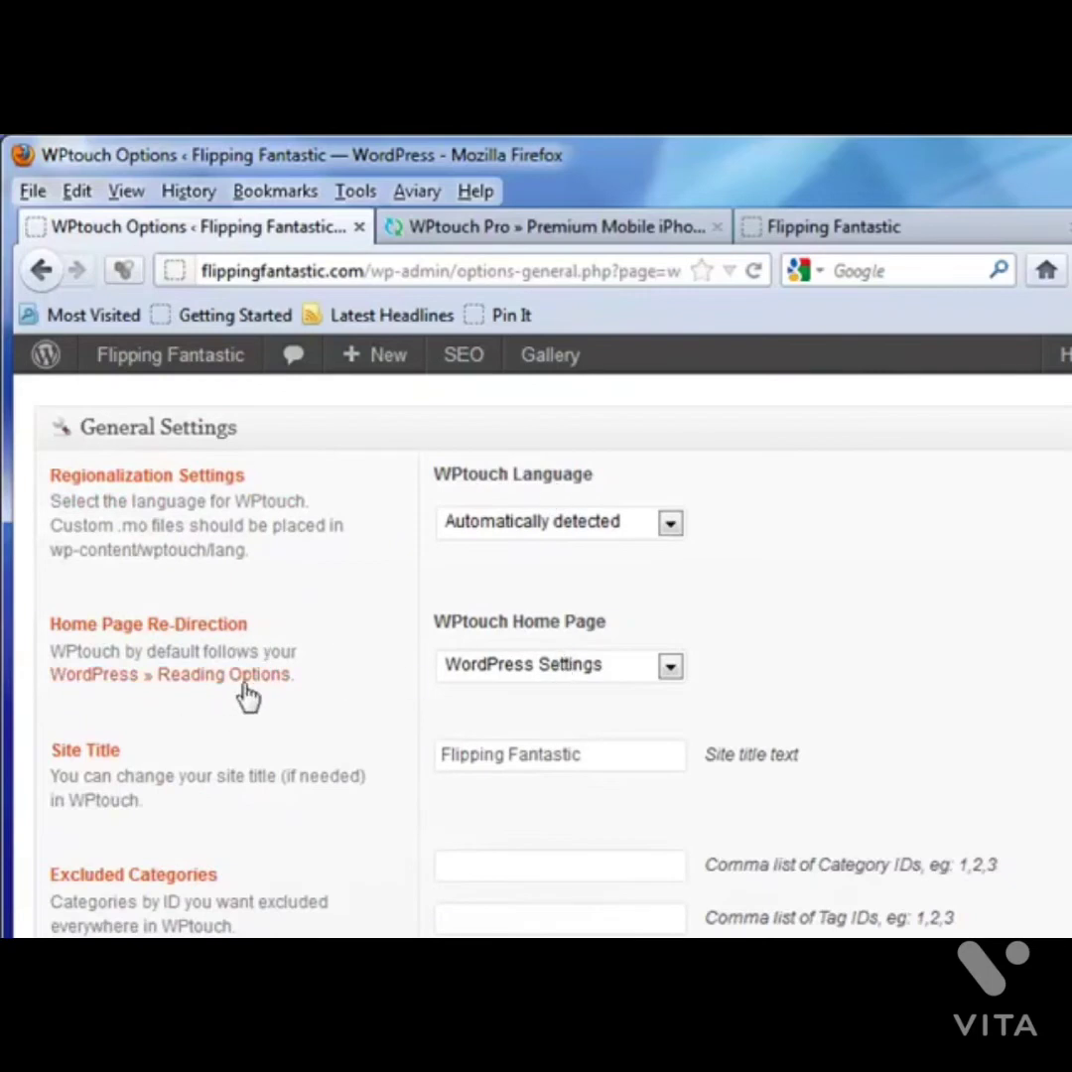
pyautogui.scroll(-3, 359, 731)
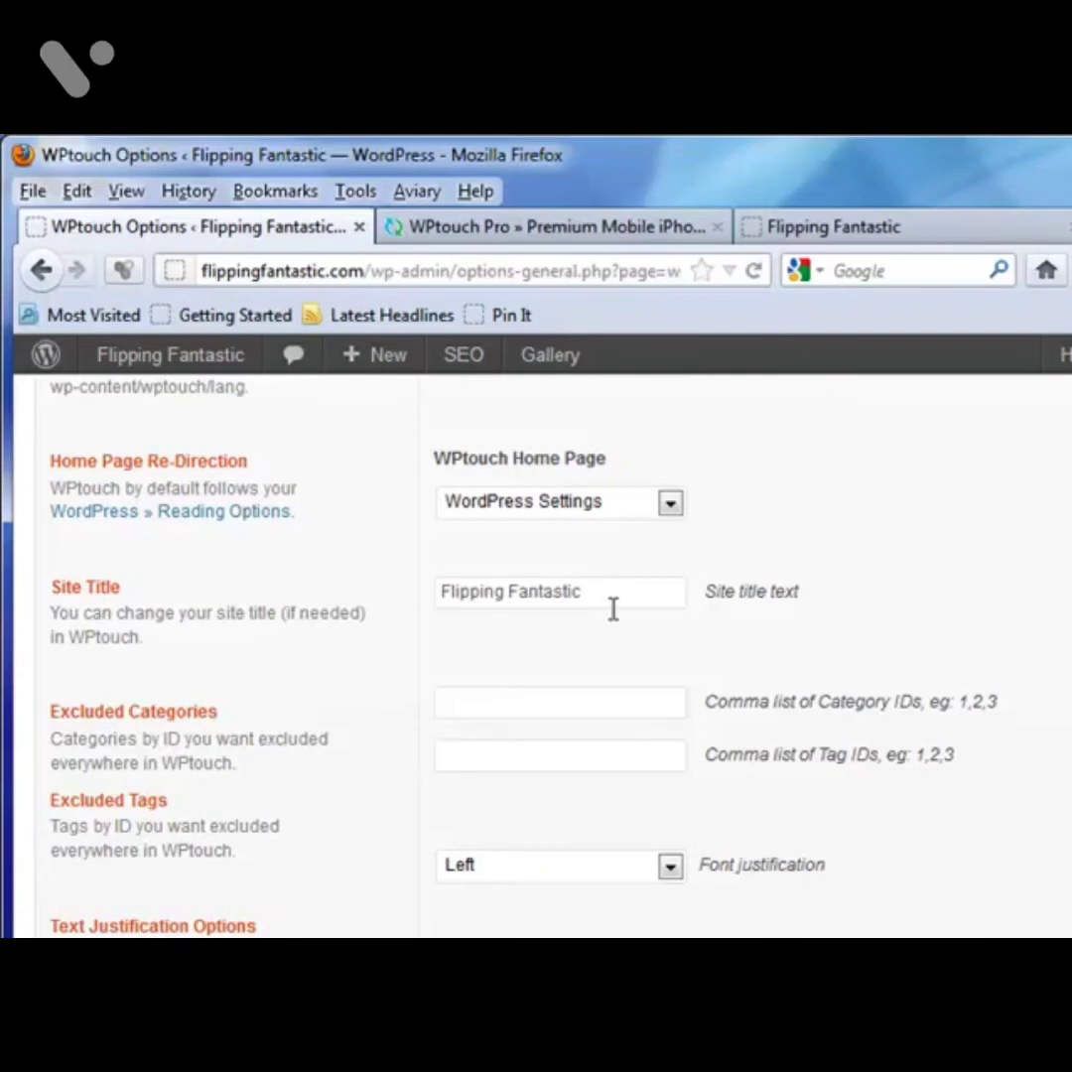
pyautogui.scroll(-3, 249, 735)
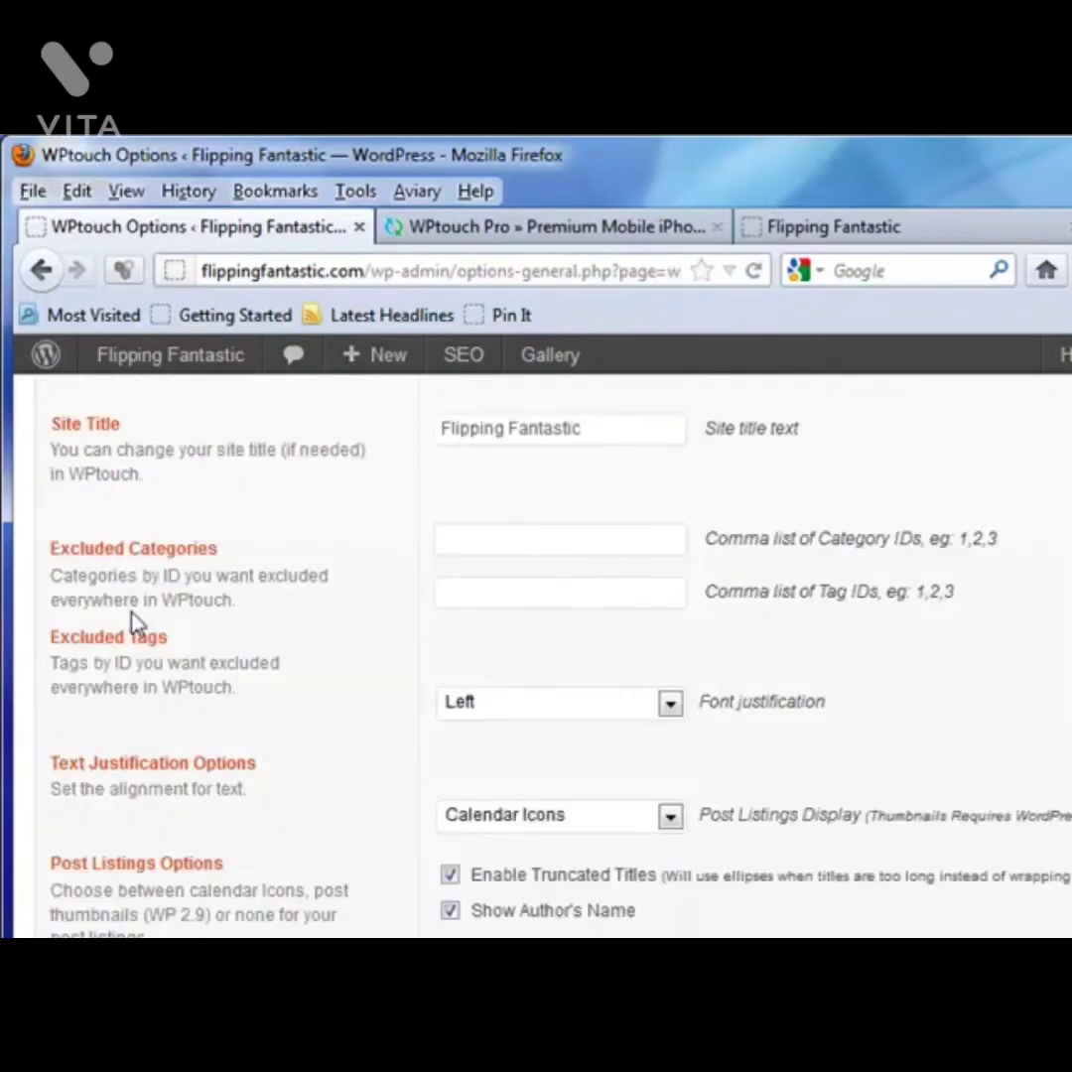
pyautogui.scroll(-3, 325, 729)
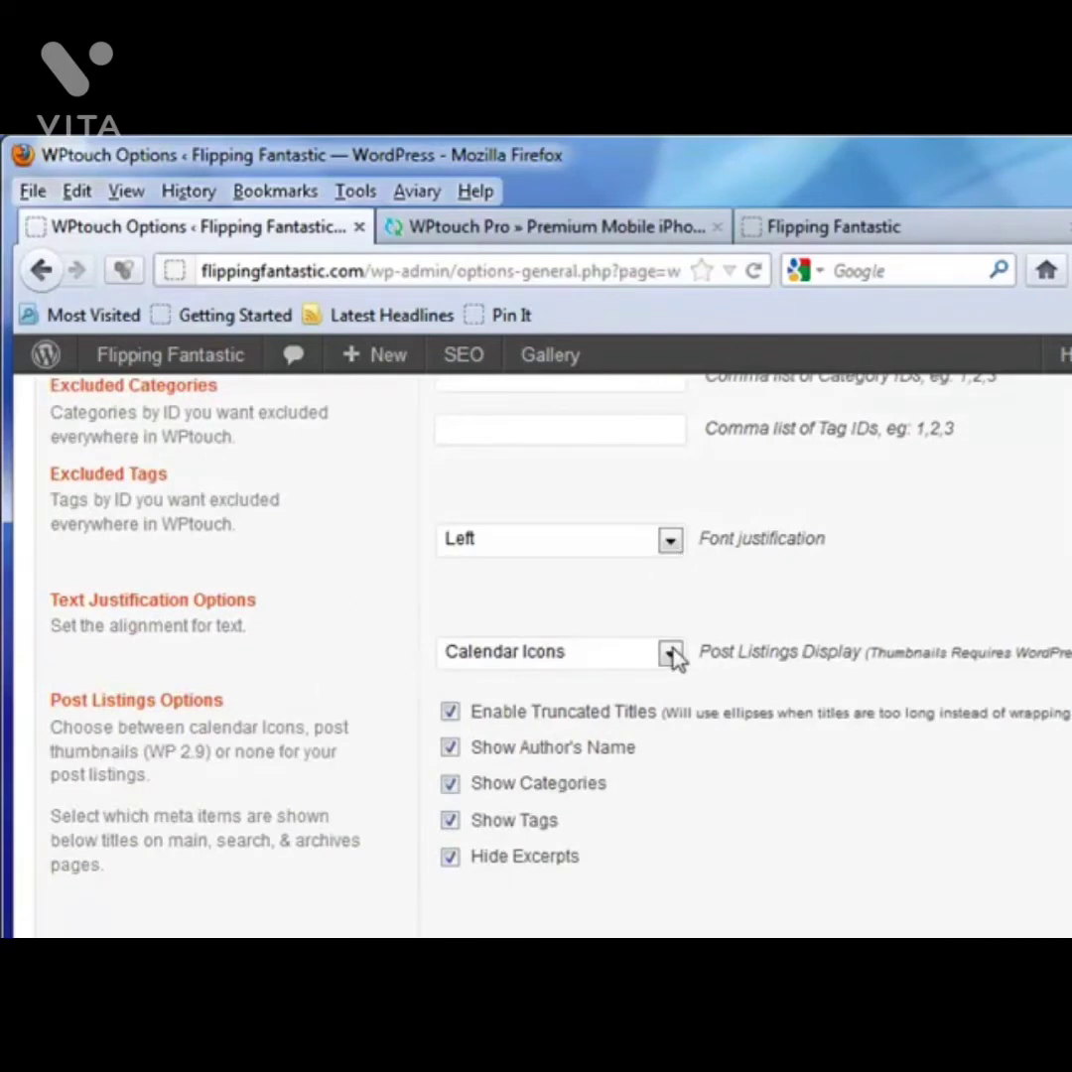
pyautogui.scroll(-3, 300, 721)
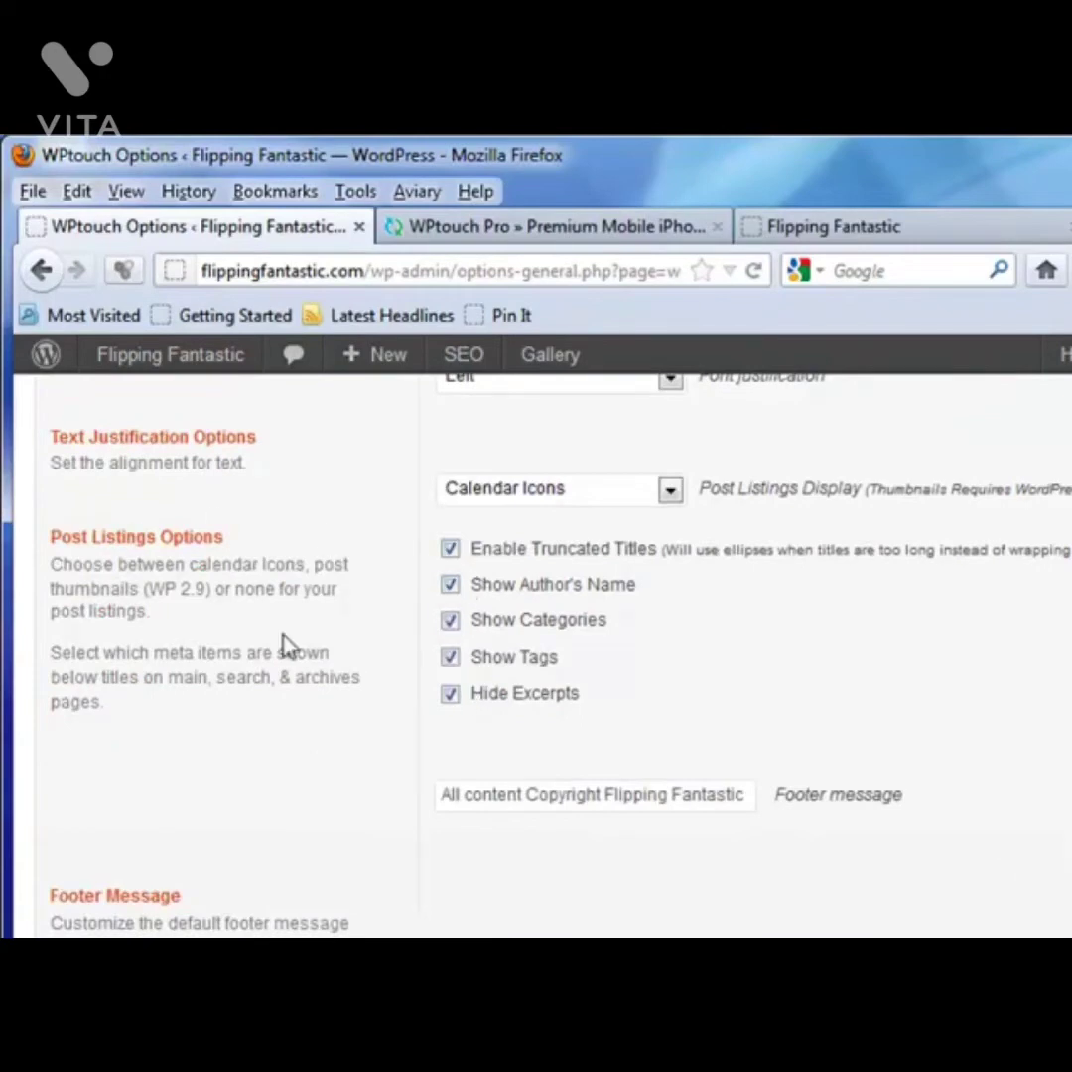
pyautogui.scroll(-3, 288, 675)
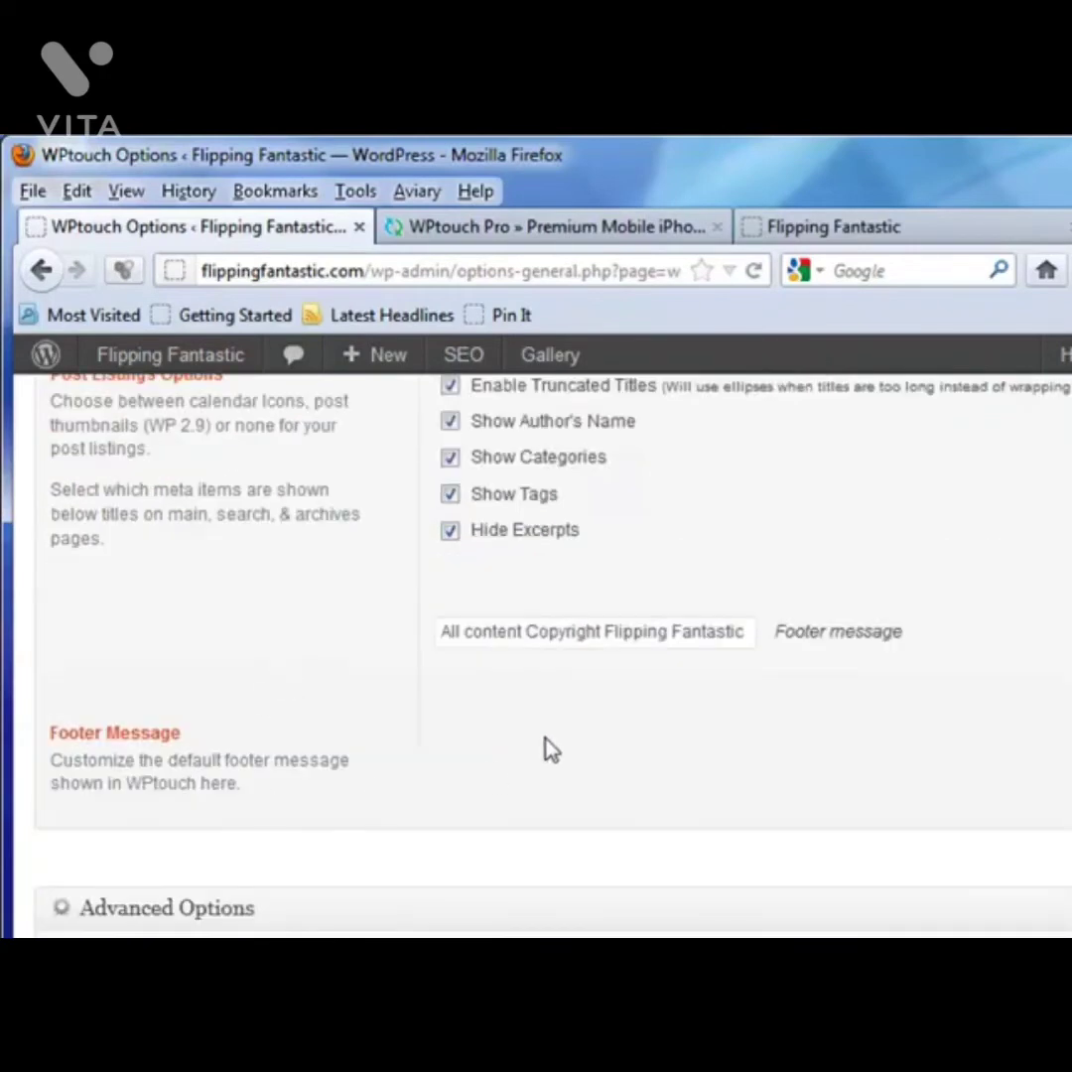
pyautogui.scroll(-6, 529, 760)
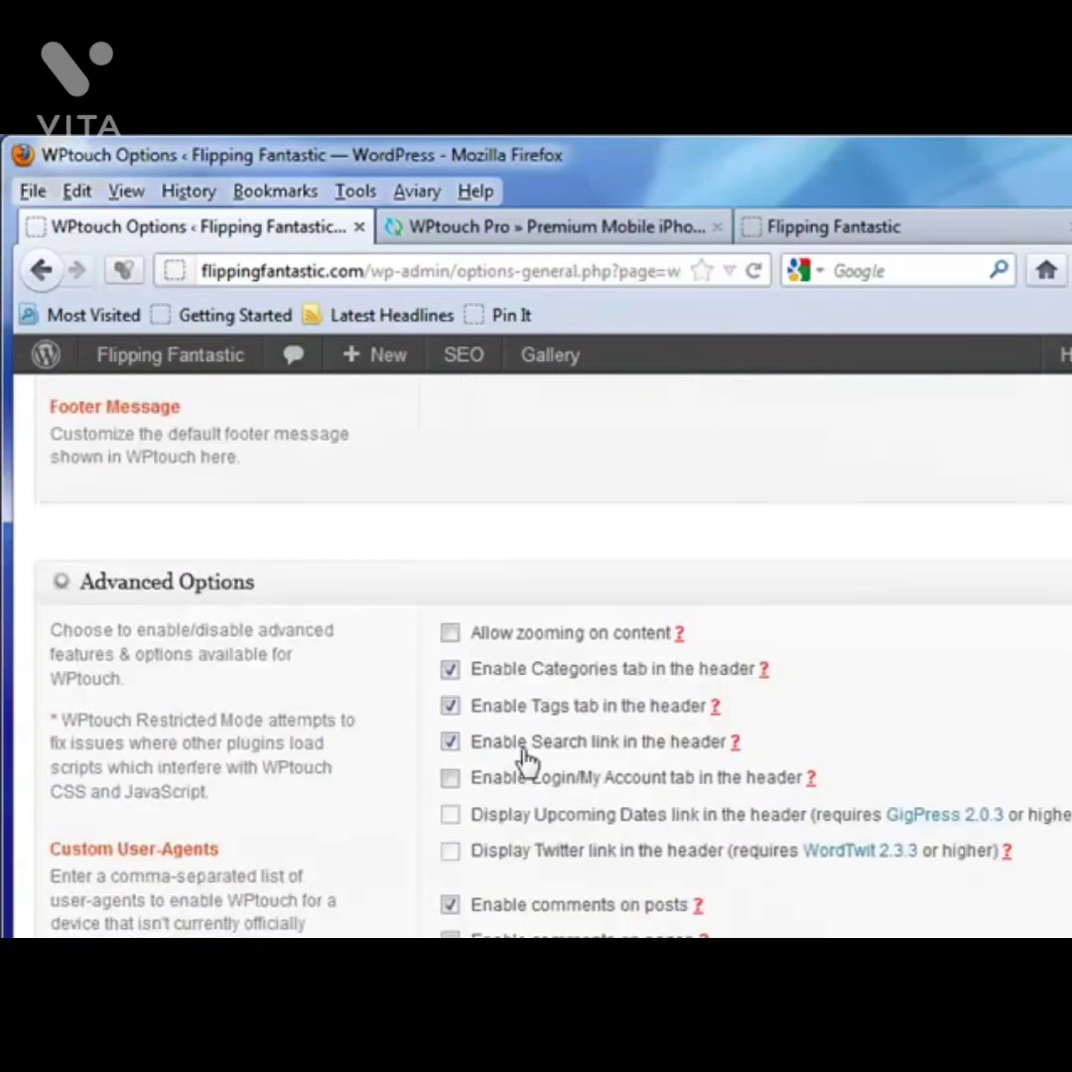
pyautogui.scroll(-3, 531, 762)
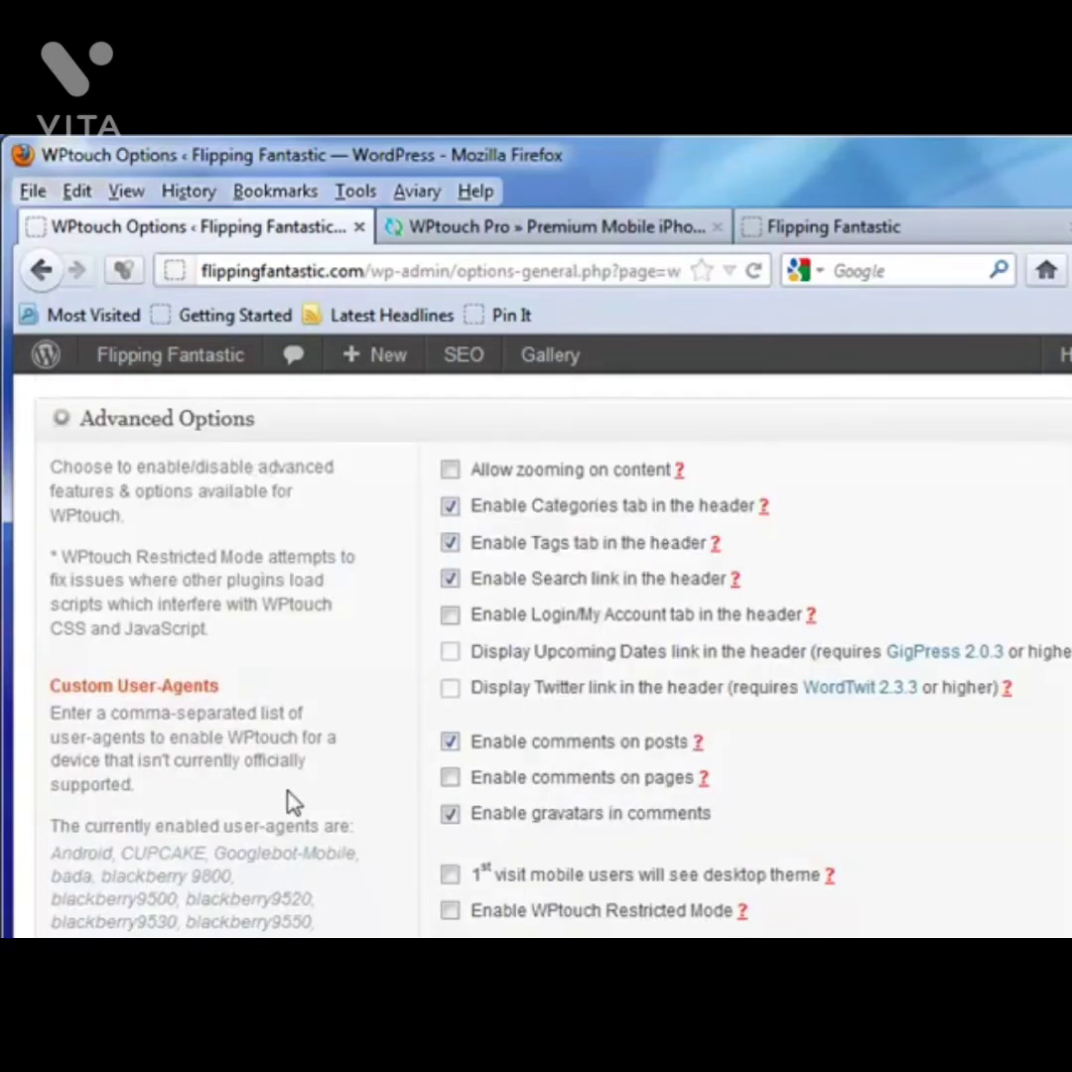
# Examine WPtouch's custom user-agents, Push Notification Options, Style & Color Options, and Advertising, Stats & Custom Code settings.
pyautogui.scroll(-3, 268, 822)
pyautogui.scroll(-2, 268, 822)
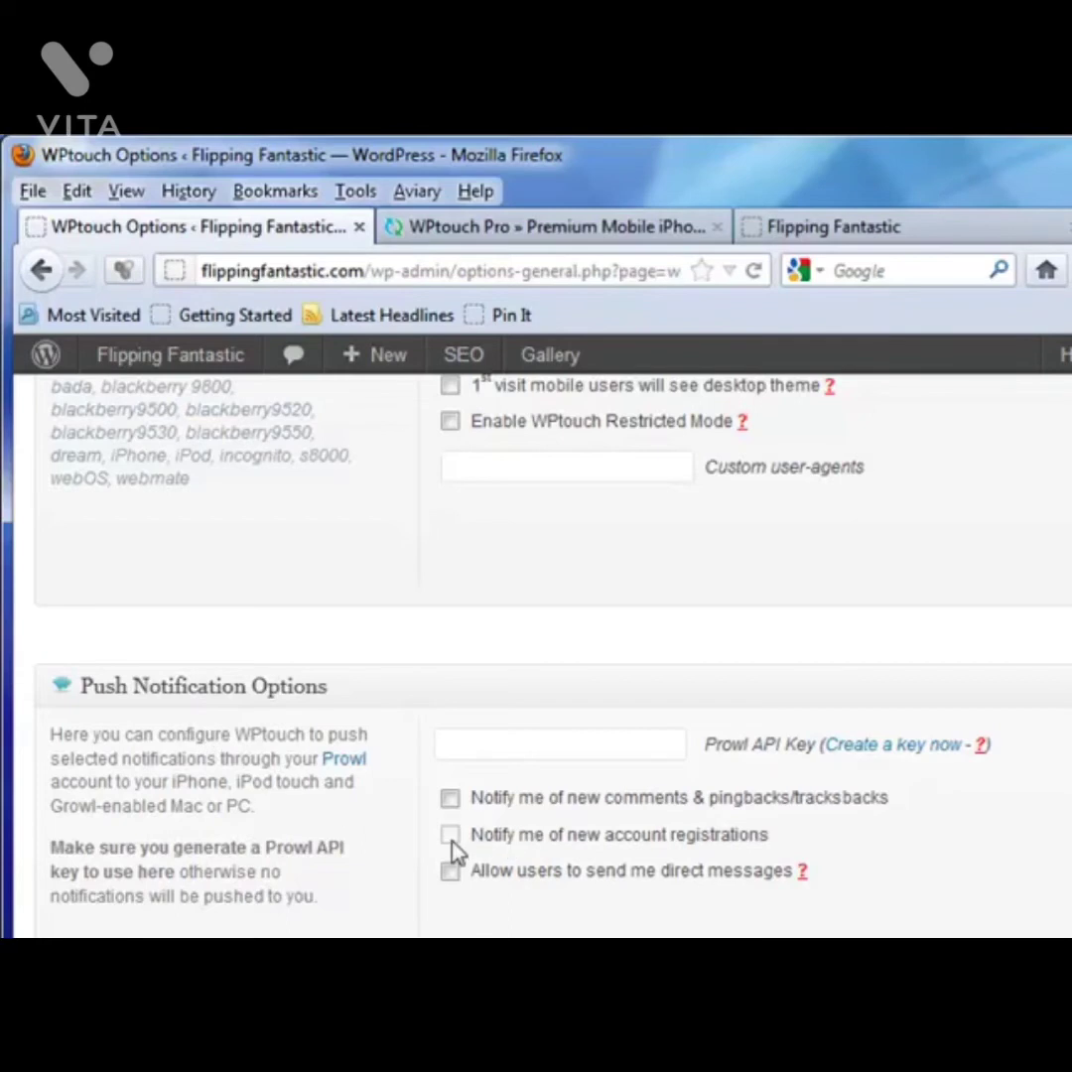
pyautogui.scroll(-3, 284, 848)
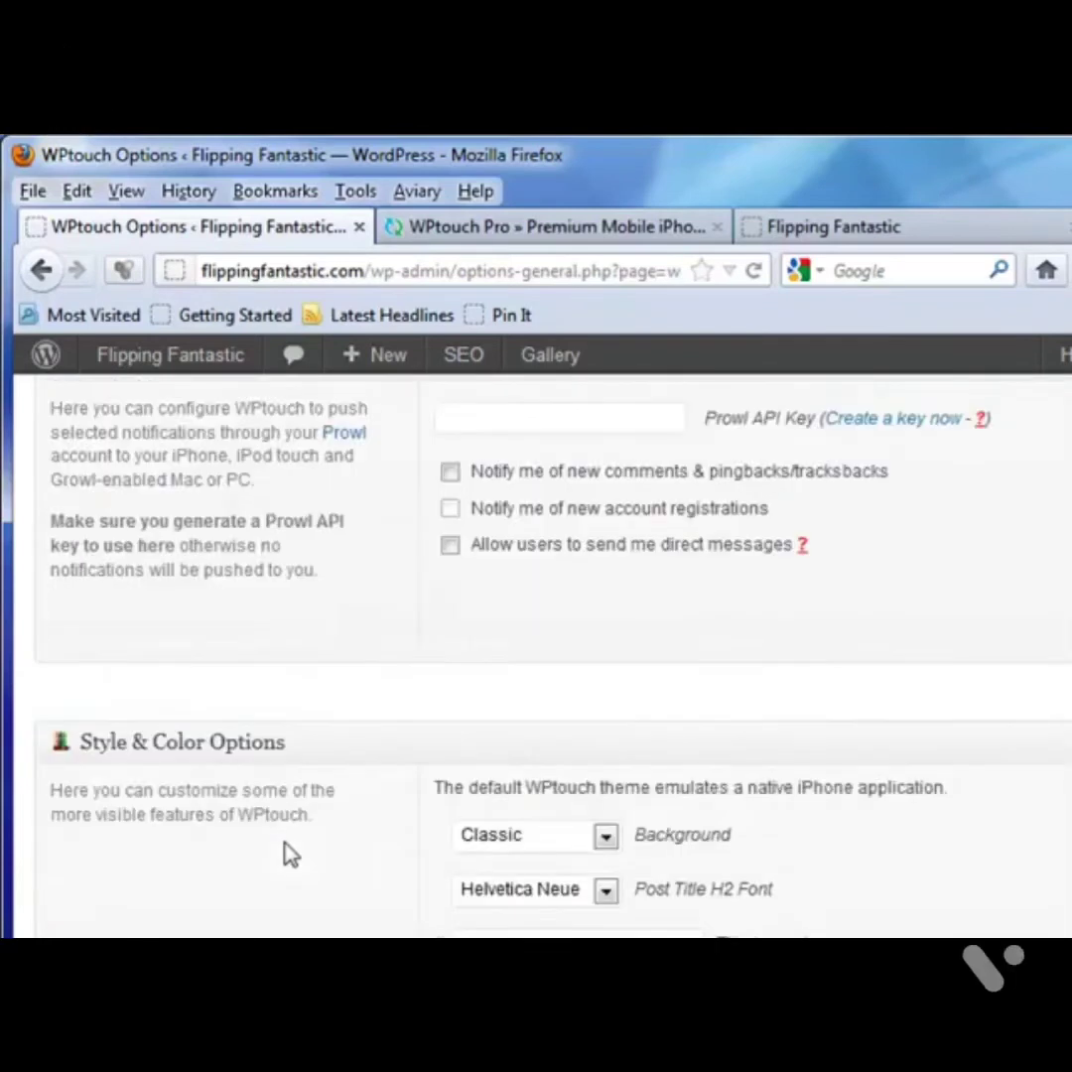
pyautogui.scroll(-3, 273, 774)
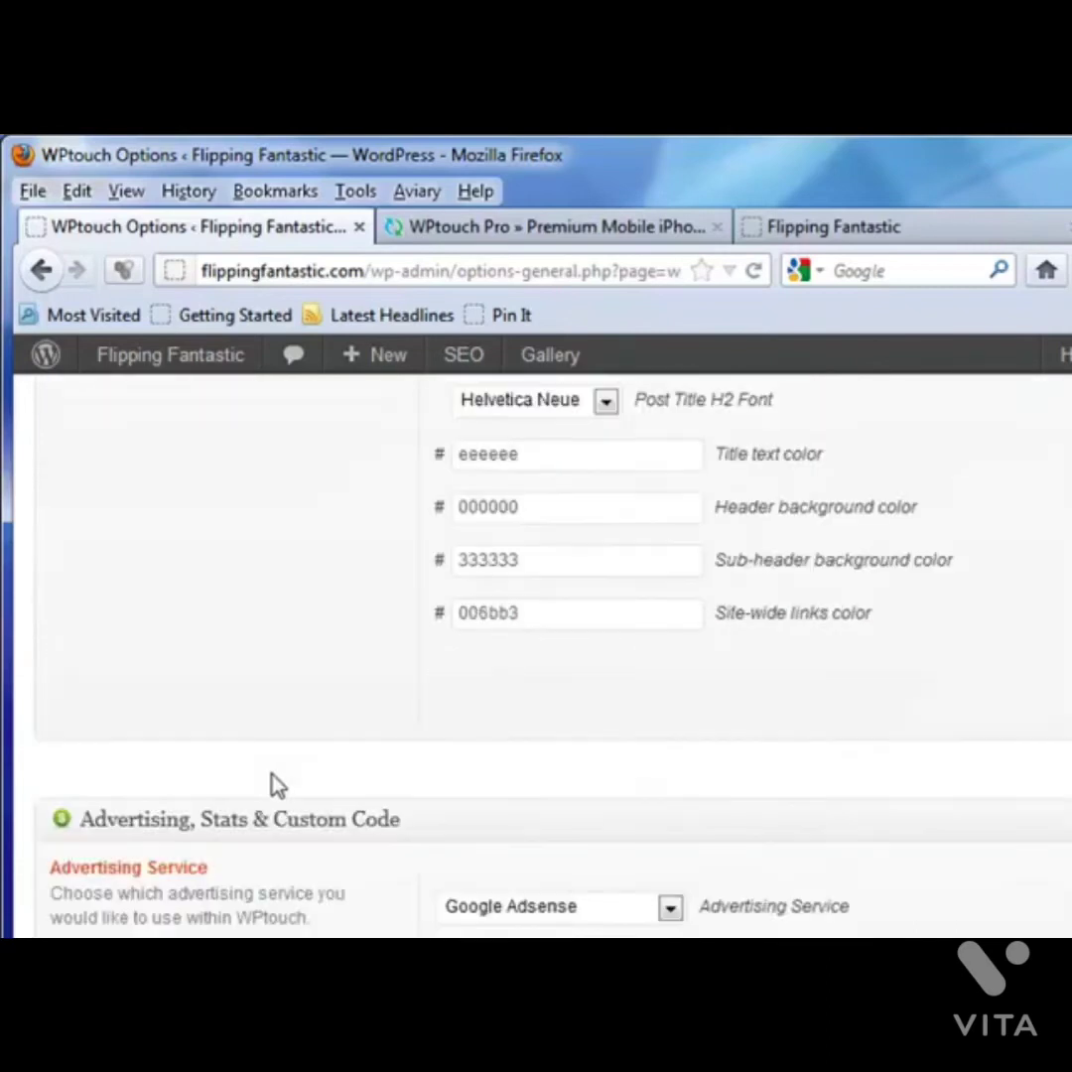
pyautogui.scroll(-2, 278, 784)
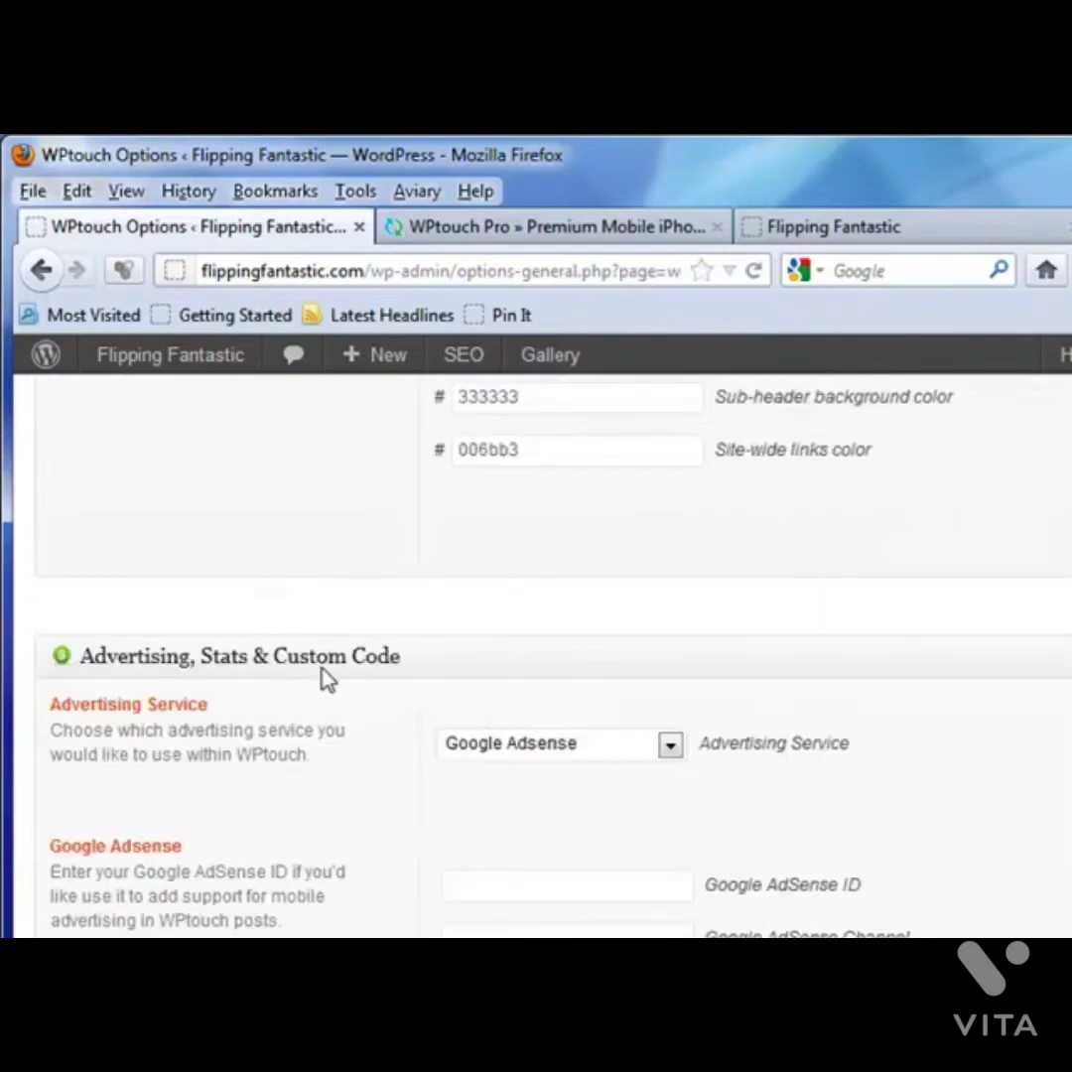
pyautogui.scroll(-2, 331, 779)
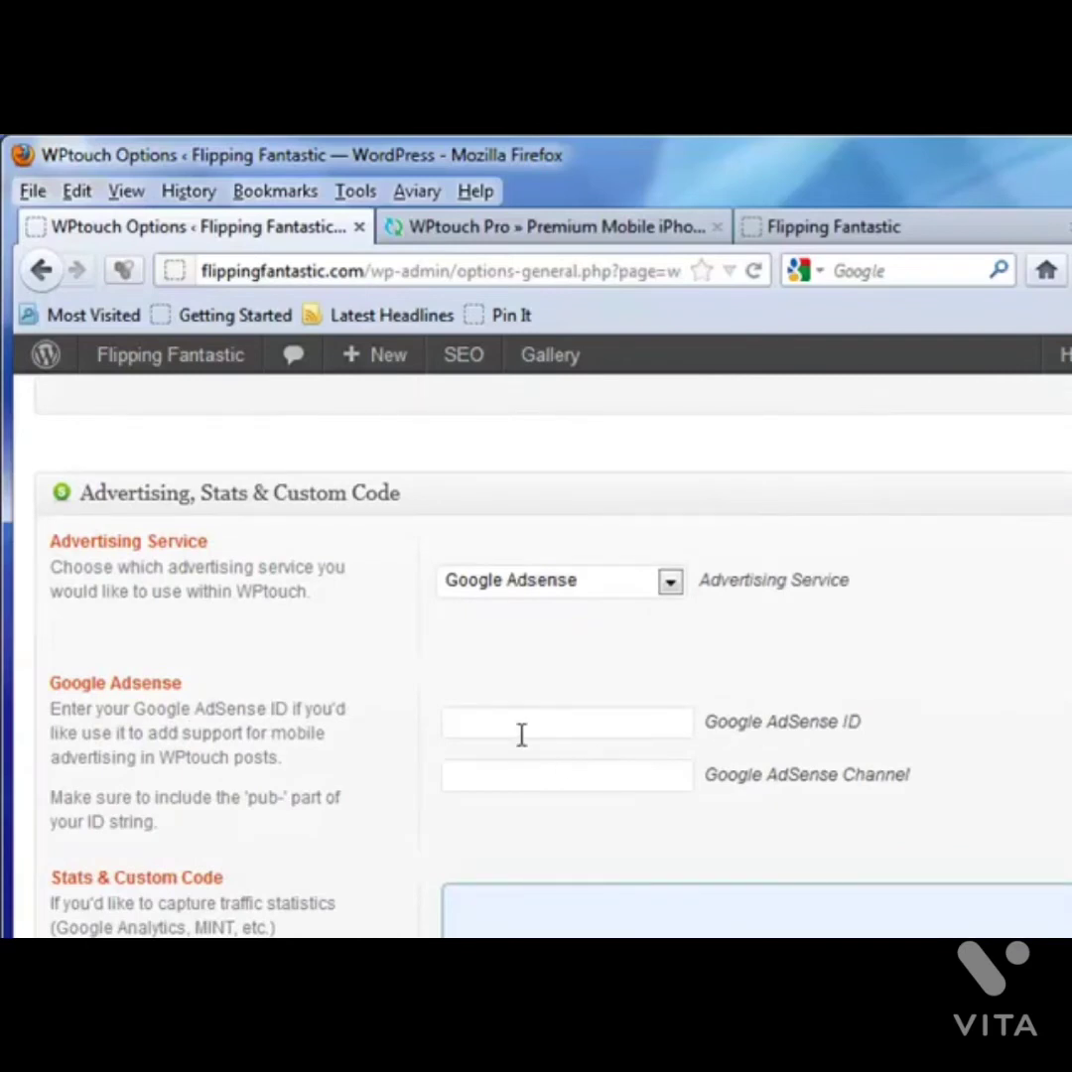
pyautogui.scroll(-4, 521, 740)
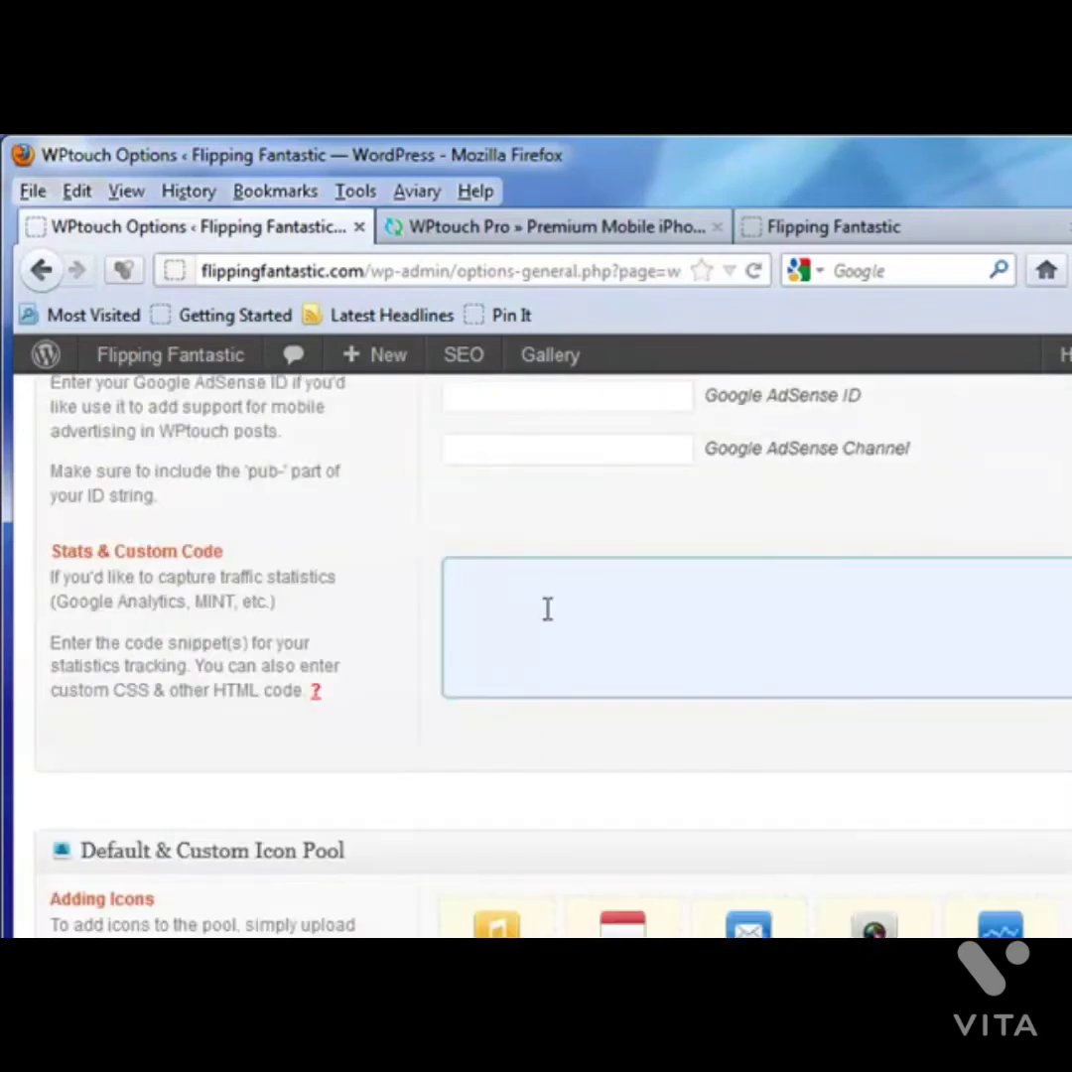
# Review WPtouch's Default & Custom Icon Pool and its logo icon, menu item and page icon settings.
pyautogui.scroll(-5, 385, 739)
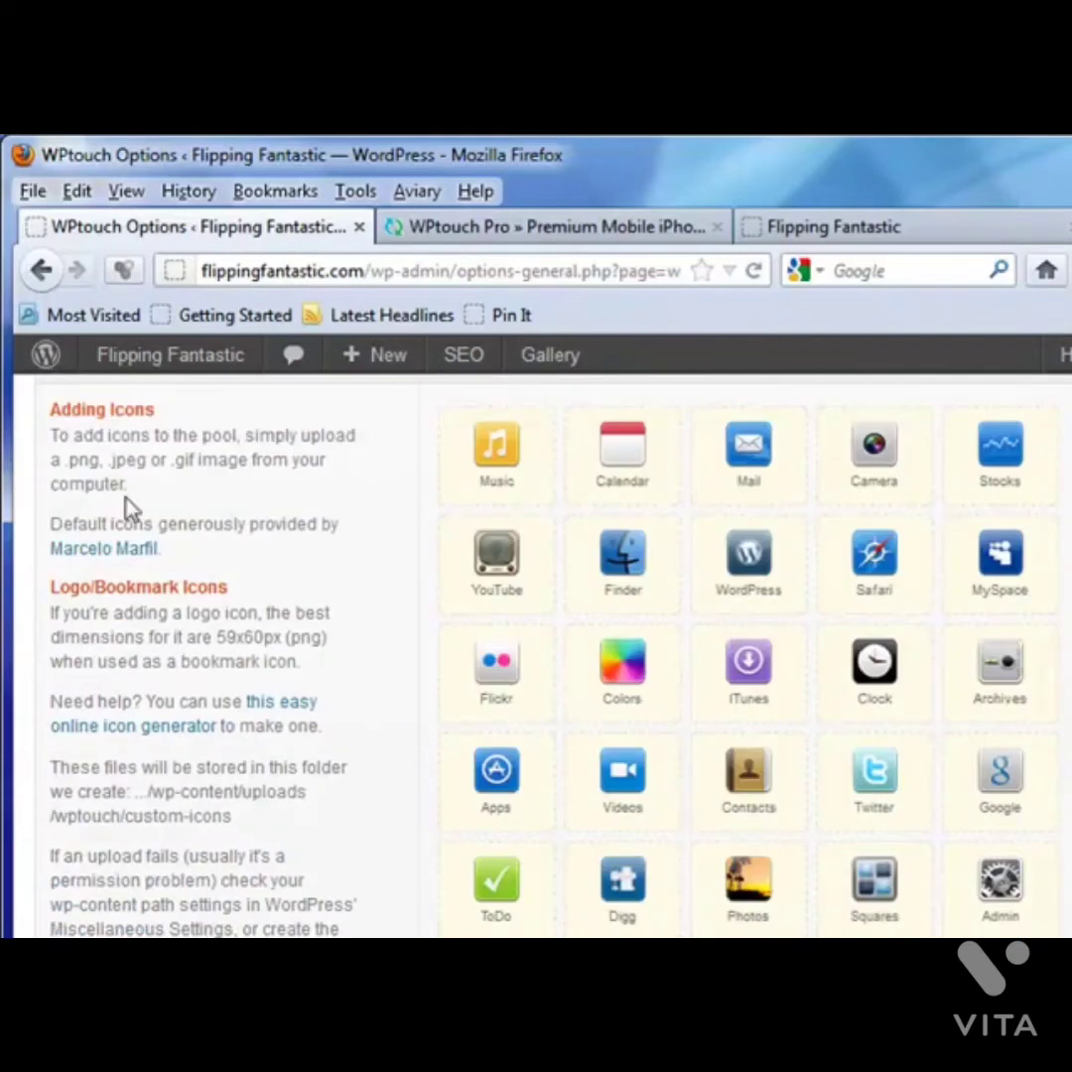
pyautogui.scroll(2, 531, 612)
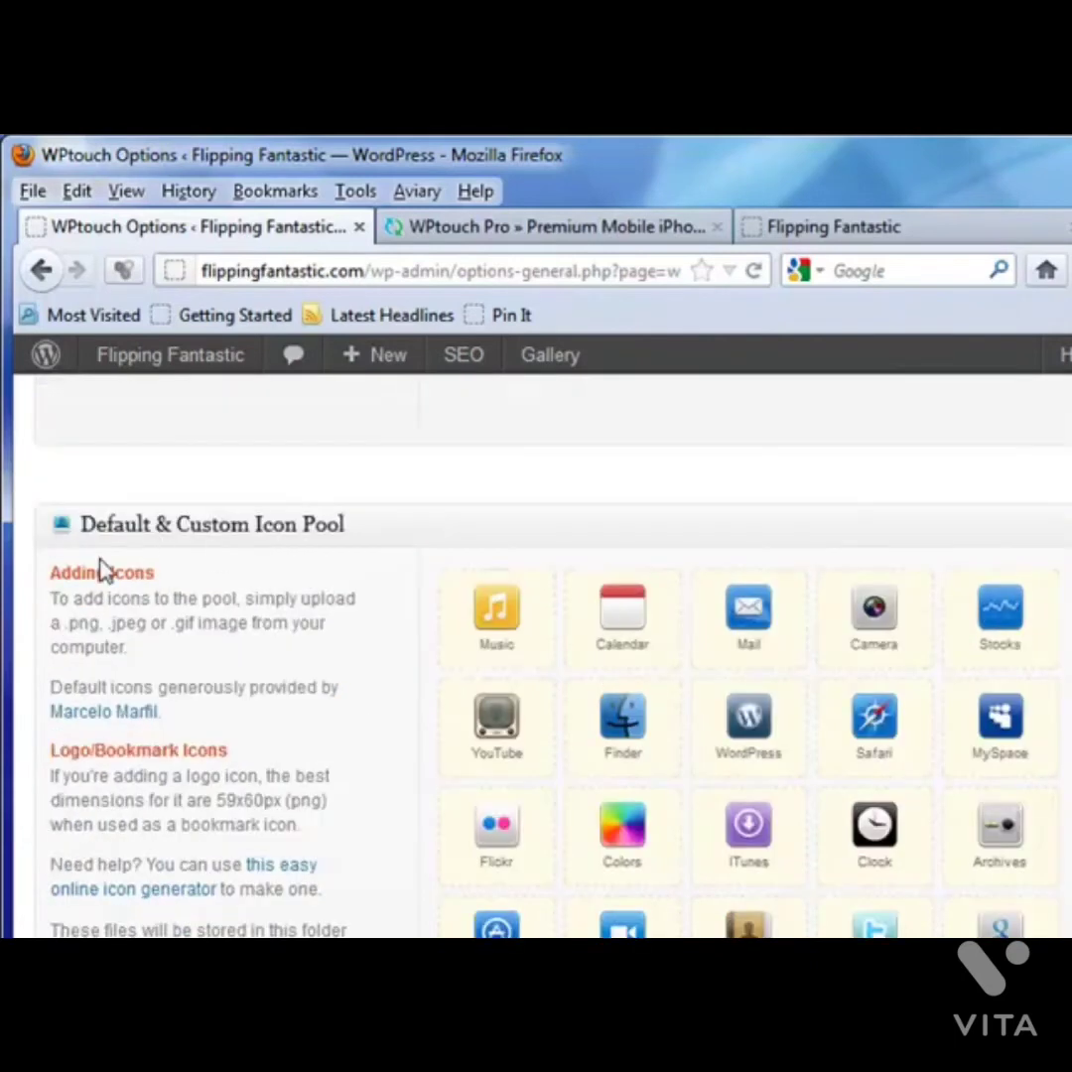
pyautogui.scroll(-4, 526, 729)
pyautogui.scroll(-8, 343, 718)
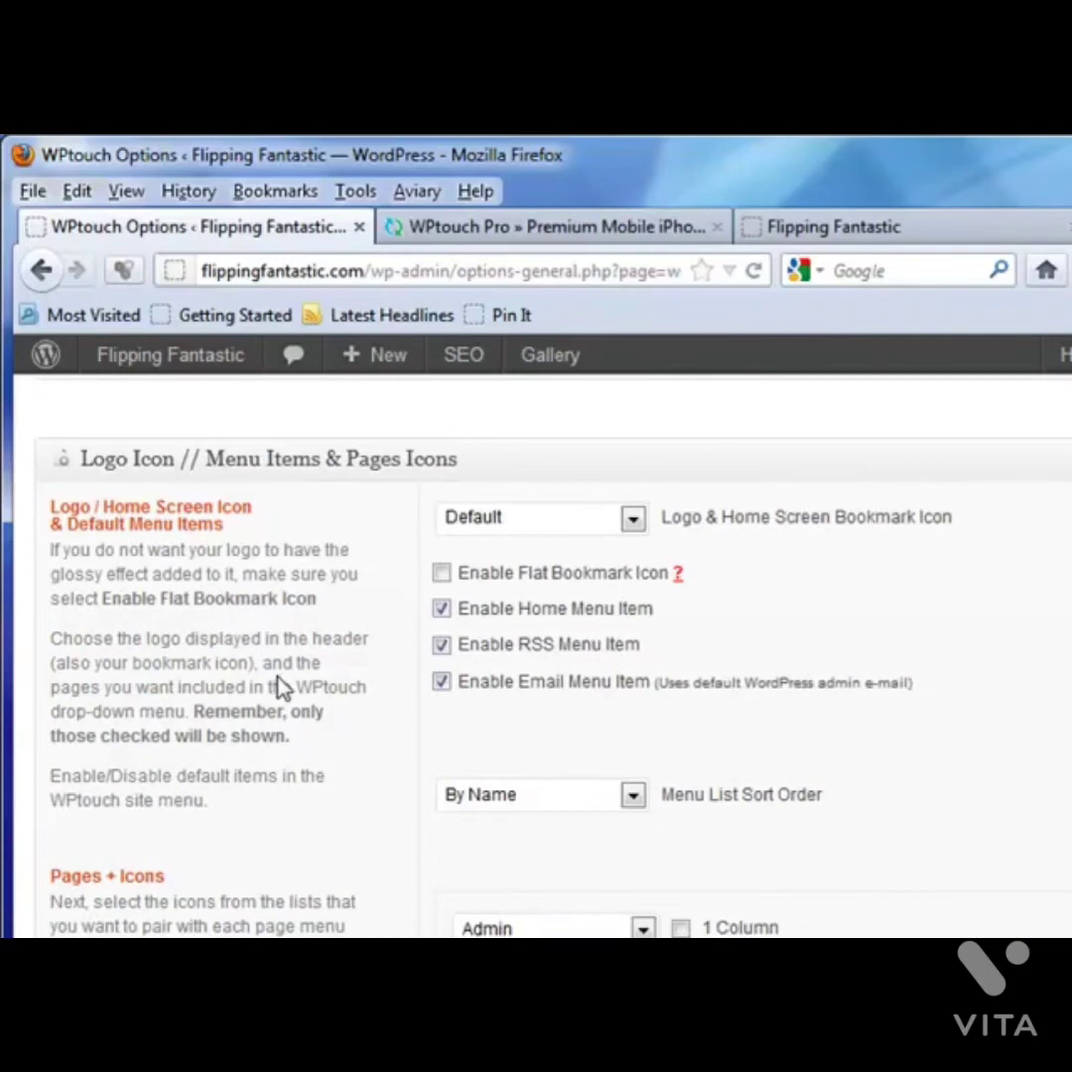
pyautogui.scroll(-10, 282, 675)
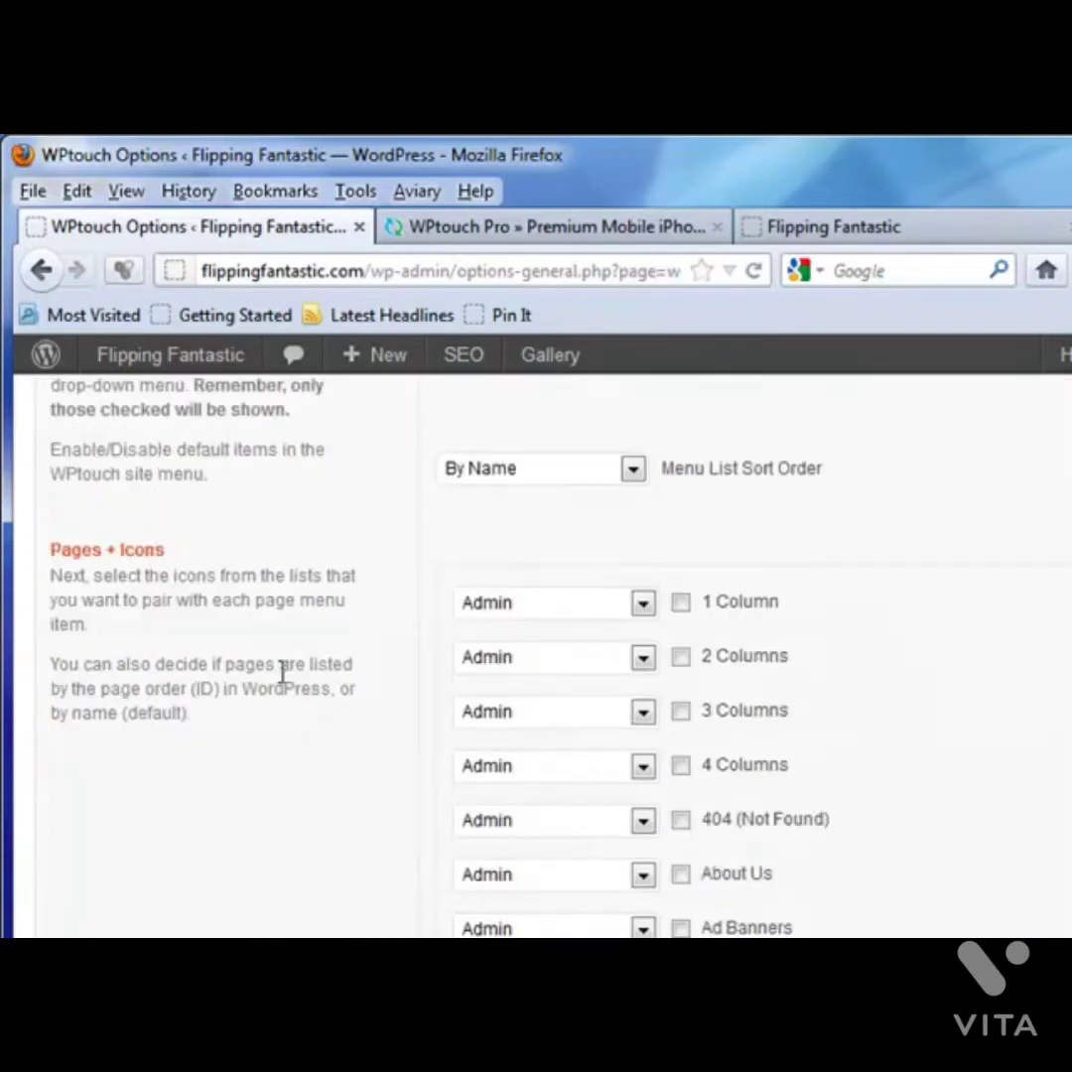
pyautogui.scroll(10, 283, 685)
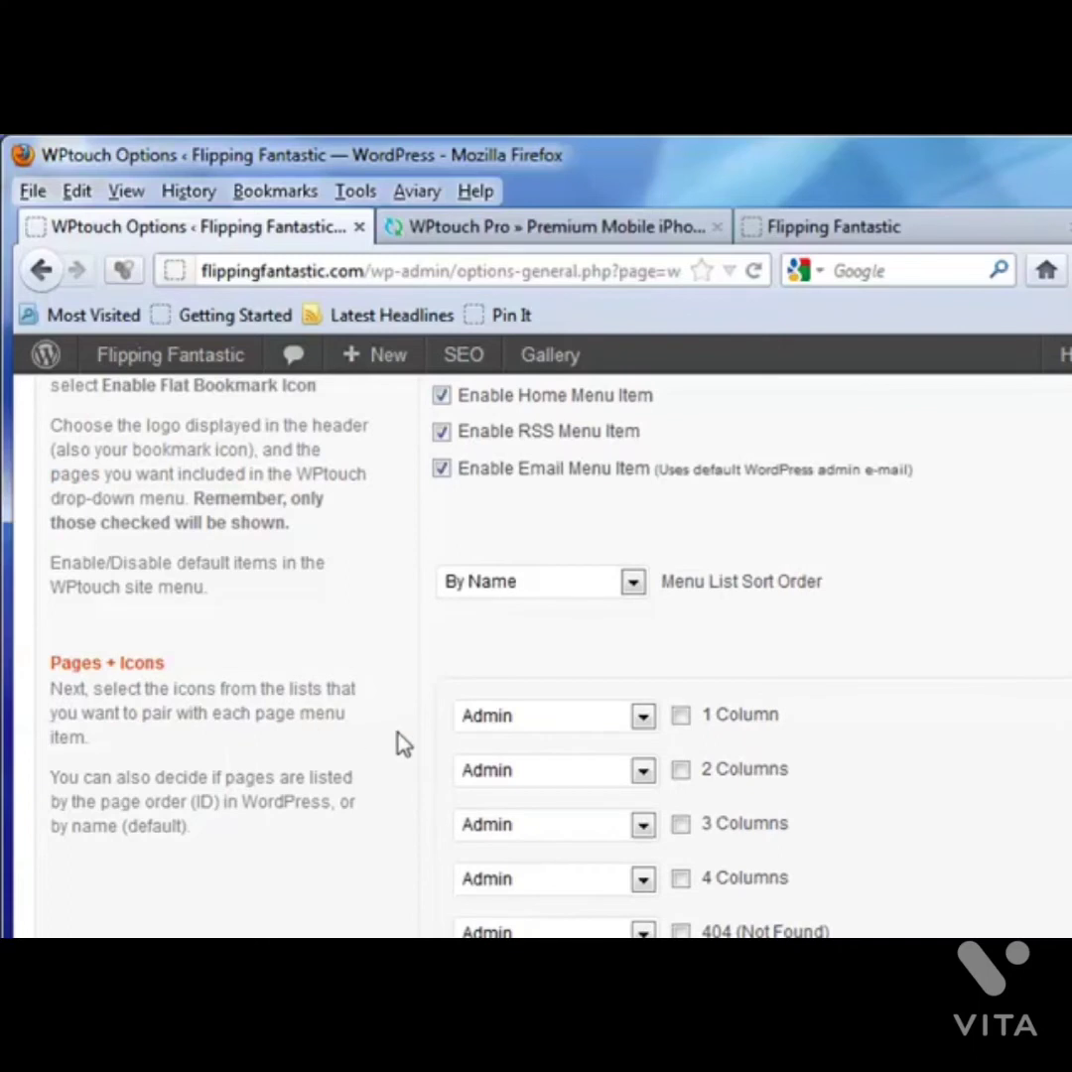
pyautogui.scroll(20, 663, 762)
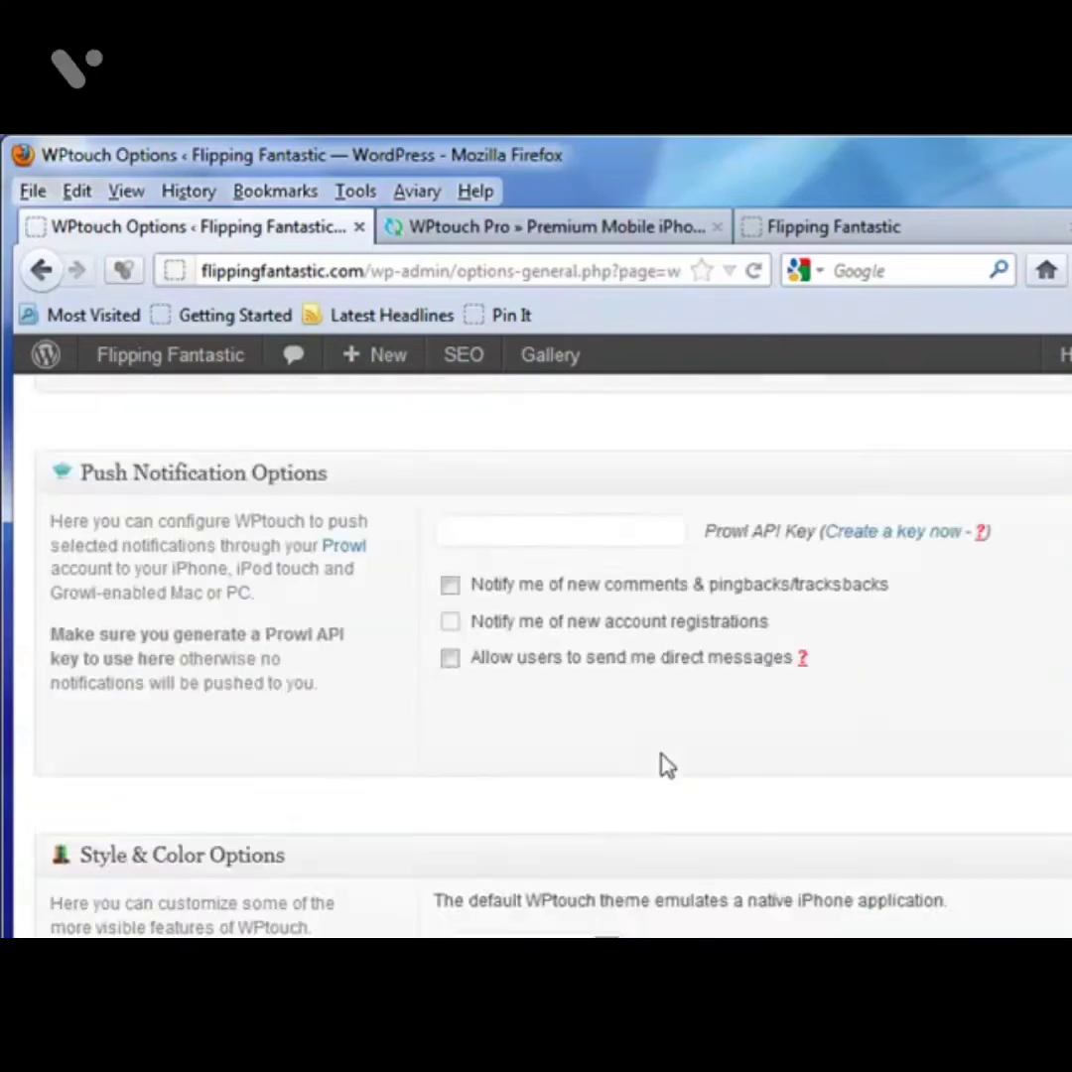
# Switch to the WPtouch Pro product page and read its overview and iPad features.
pyautogui.click(574, 236)
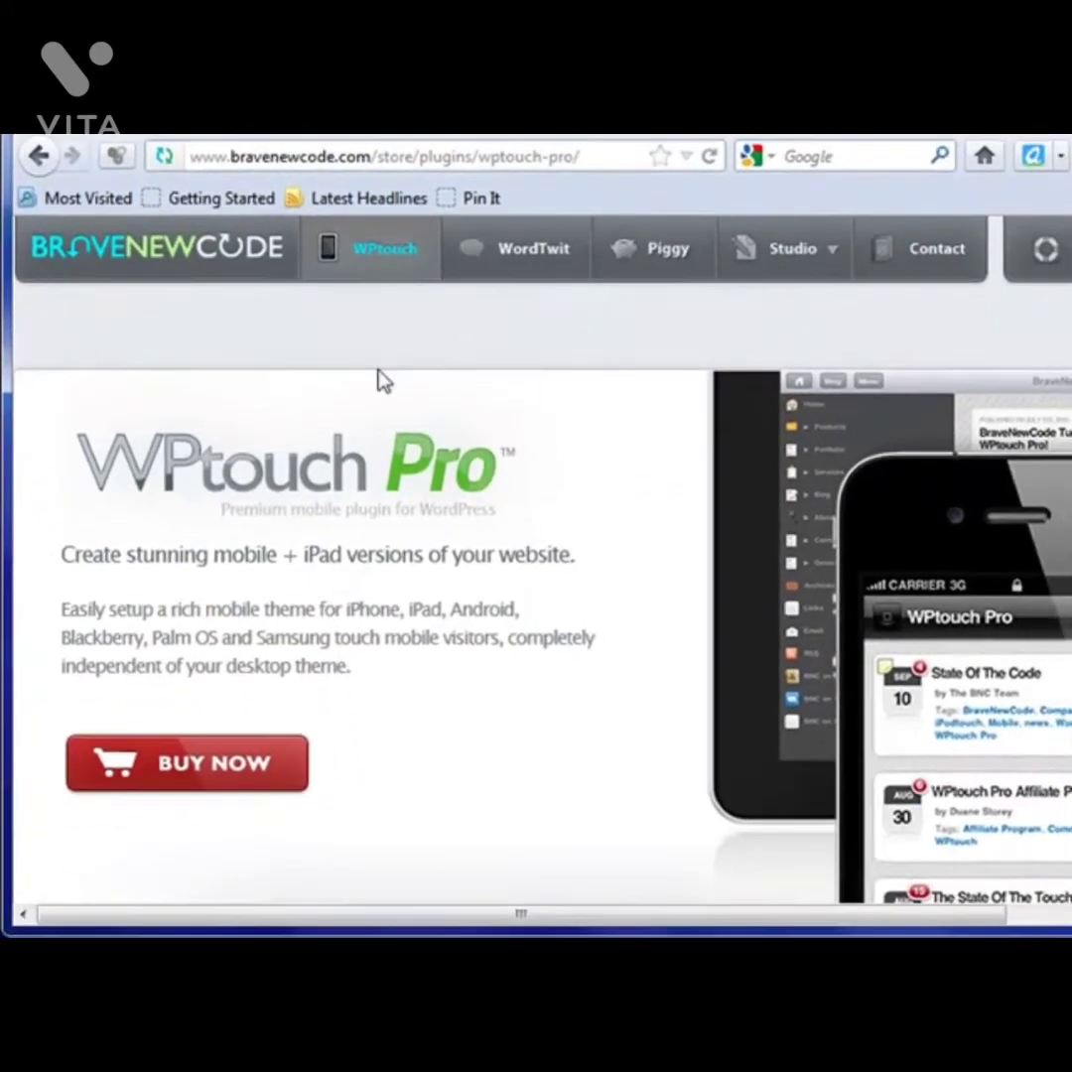
pyautogui.scroll(-5, 529, 770)
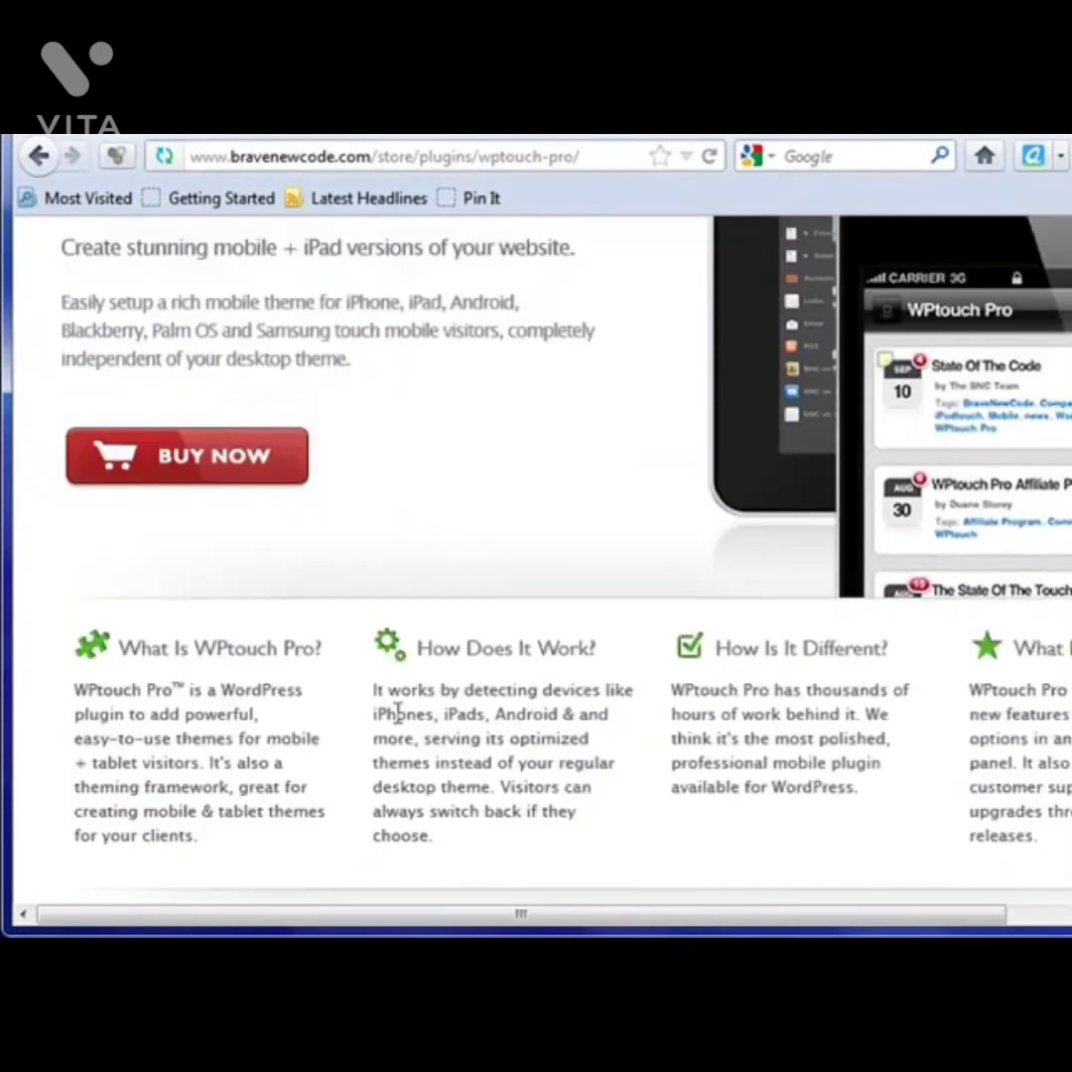
pyautogui.scroll(-8, 635, 747)
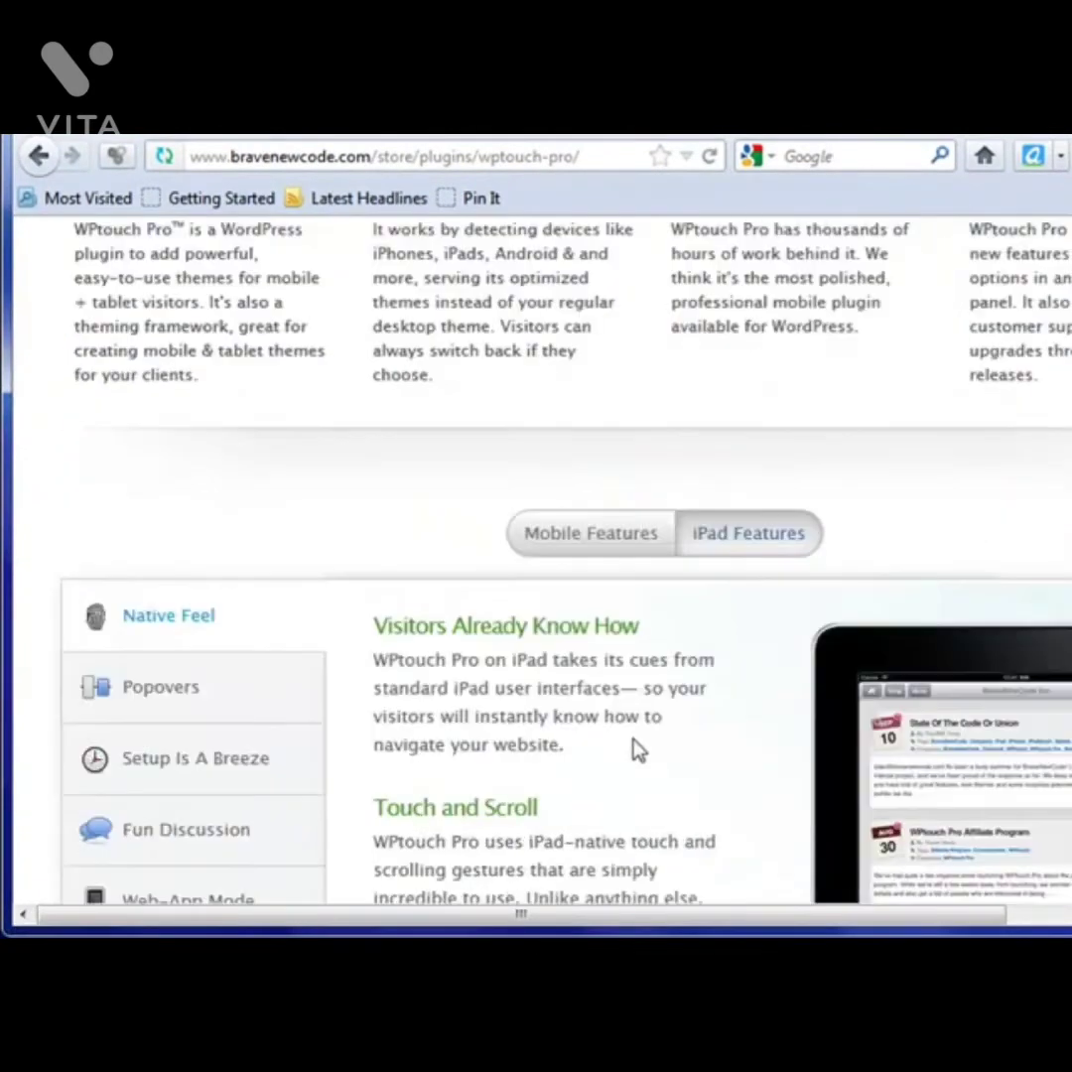
pyautogui.scroll(-5, 624, 744)
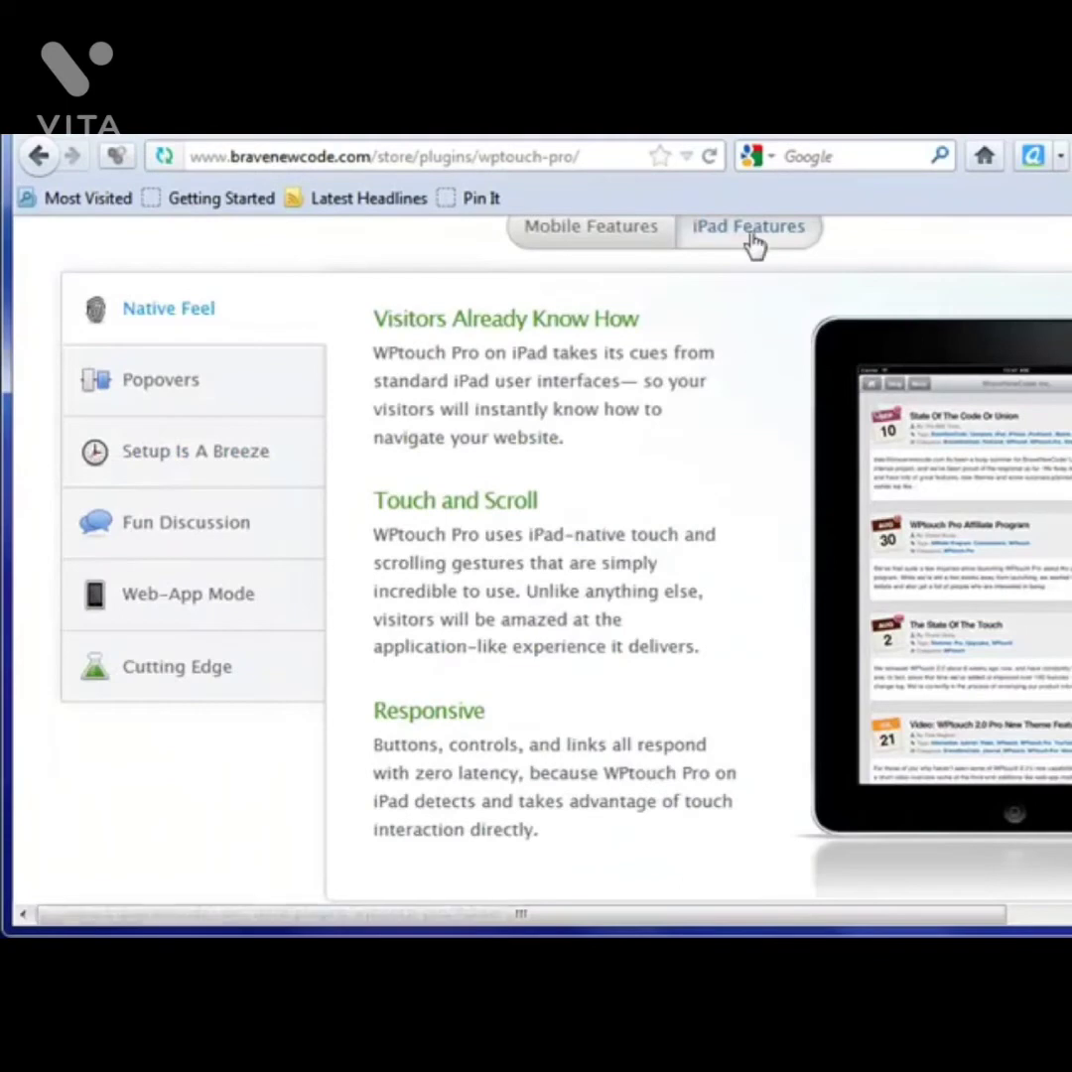
# Compare WPtouch Basic with the Pro editions by price and by license, general, admin and theme features.
pyautogui.scroll(-12, 605, 537)
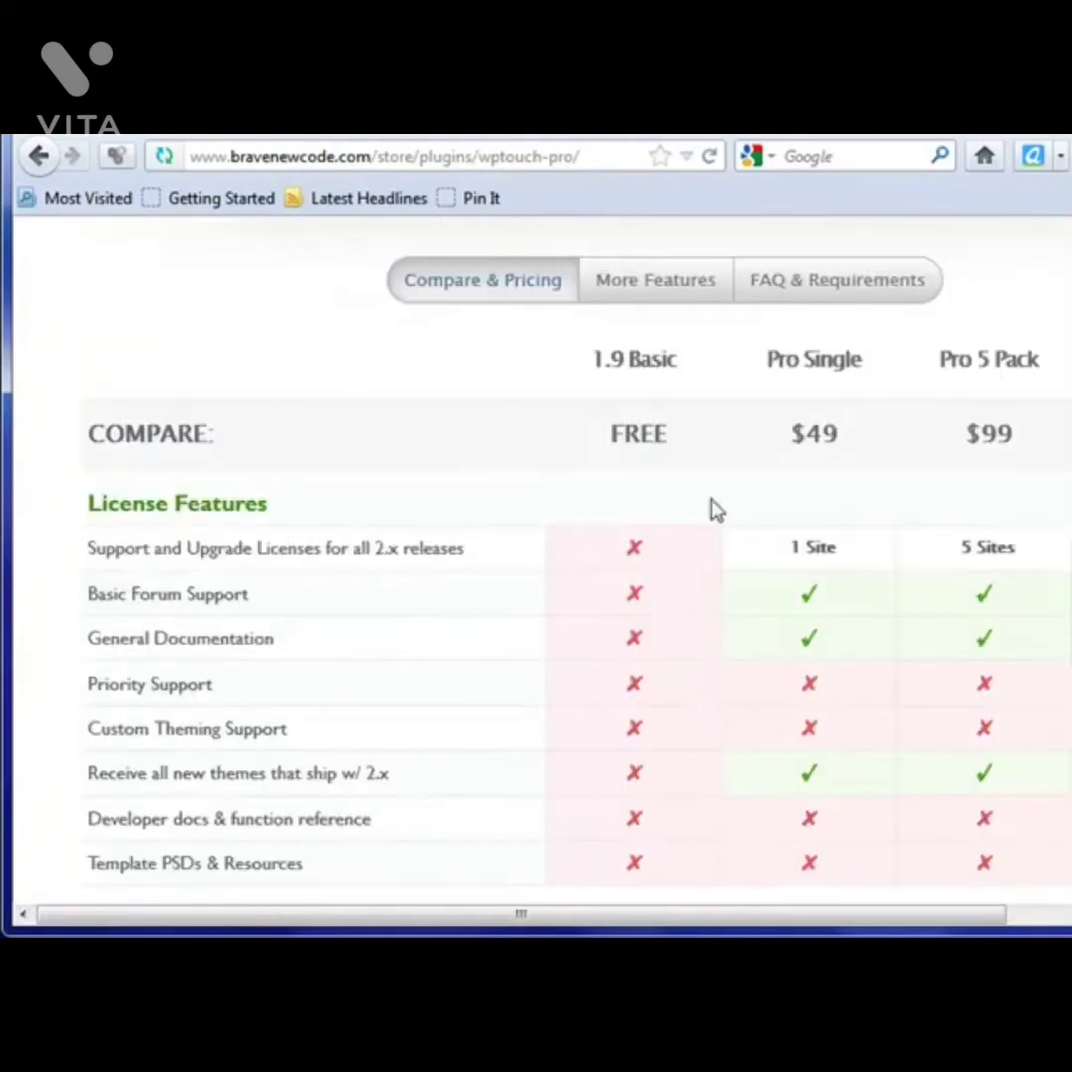
pyautogui.moveTo(636, 911); pyautogui.dragTo(794, 923)
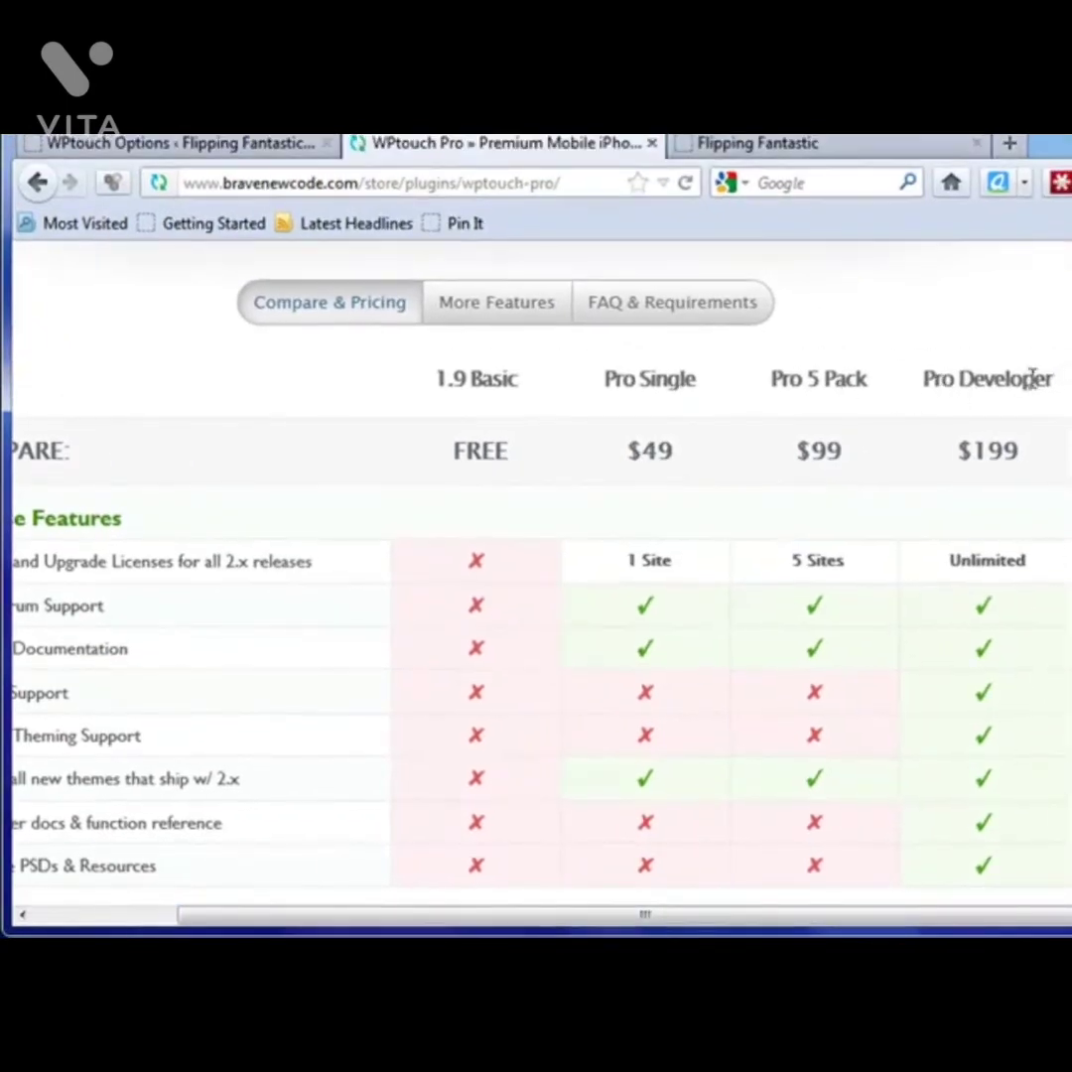
pyautogui.scroll(-3, 673, 588)
pyautogui.scroll(-3, 672, 587)
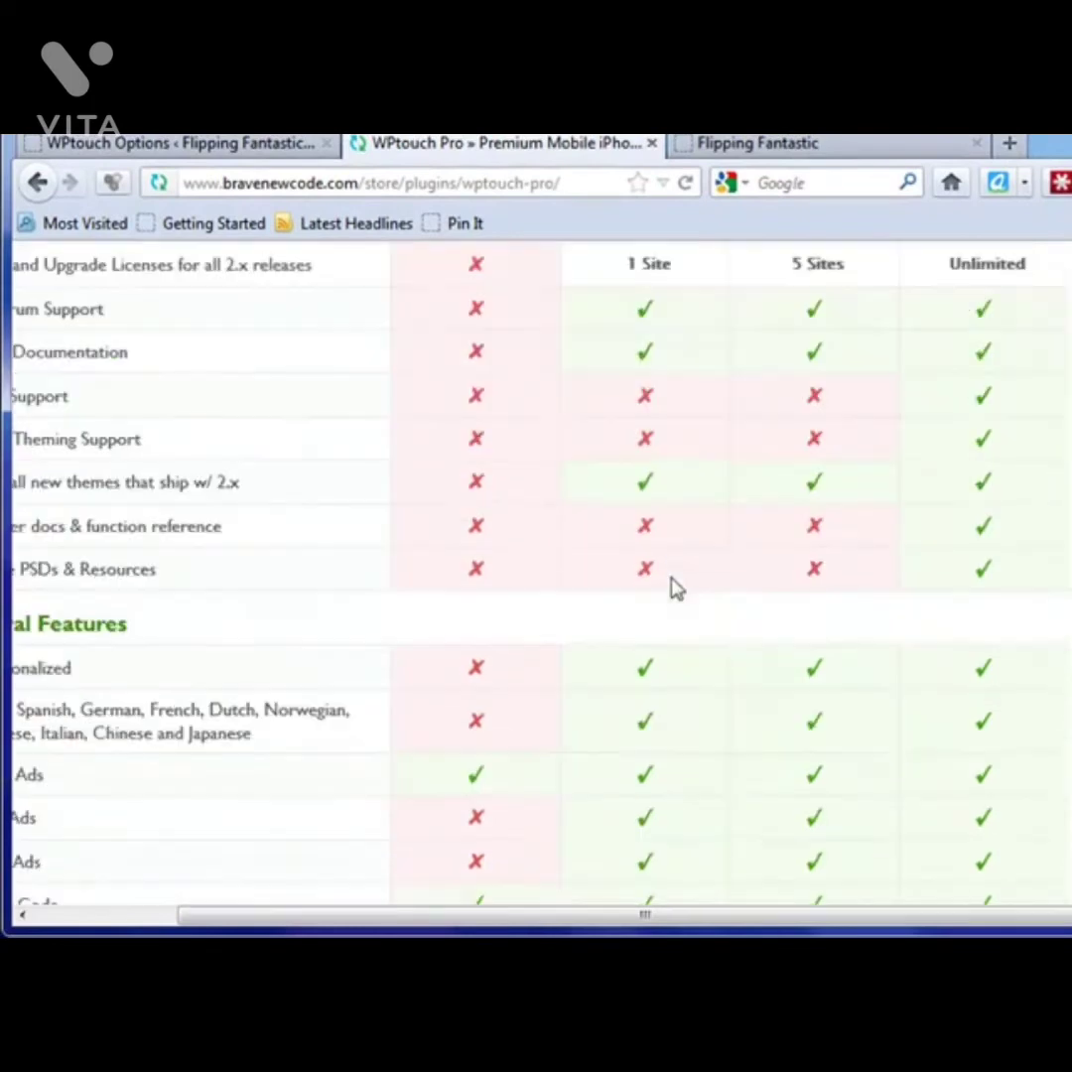
pyautogui.moveTo(692, 920); pyautogui.dragTo(455, 806)
pyautogui.scroll(-9, 478, 600)
pyautogui.scroll(-9, 478, 600)
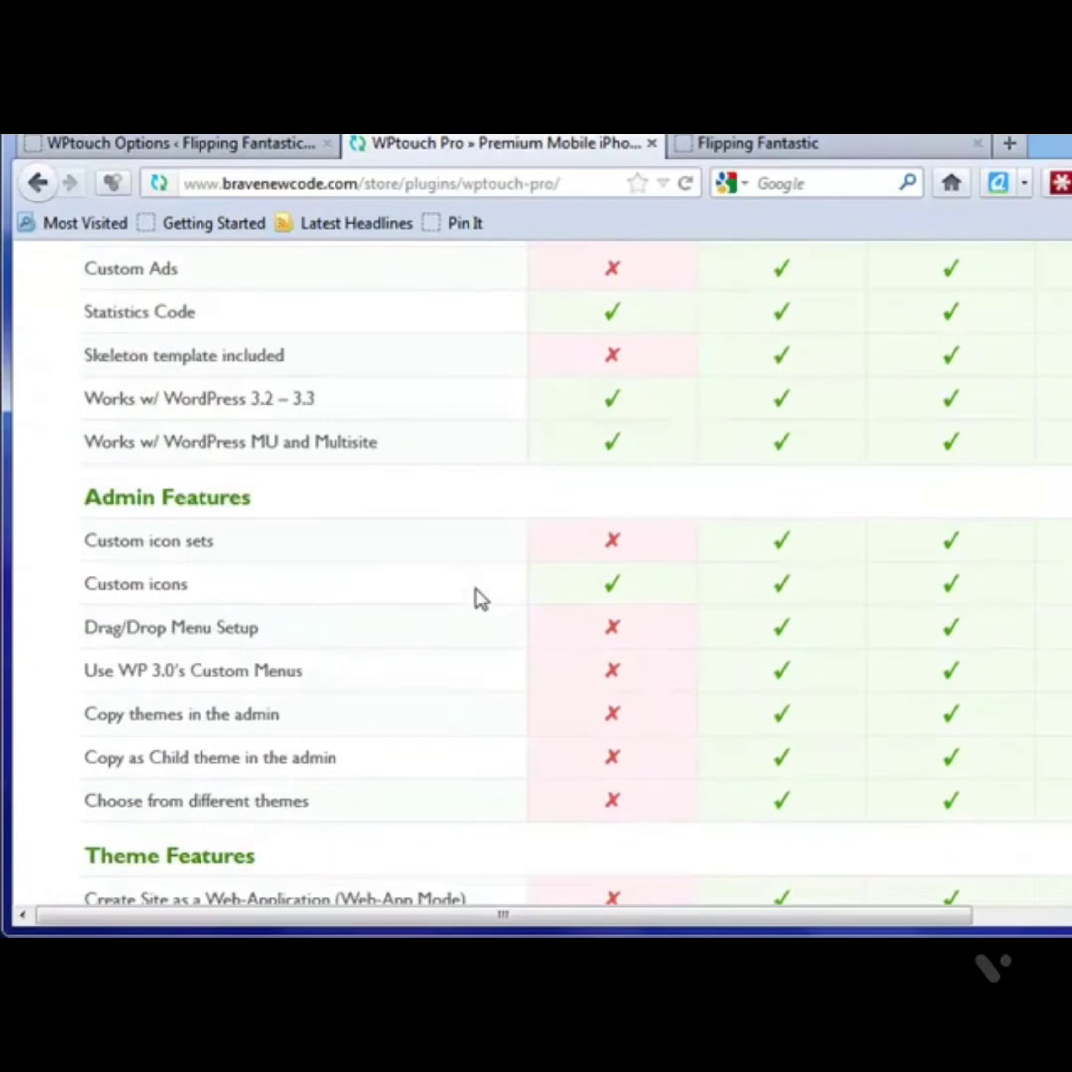
pyautogui.scroll(-6, 478, 598)
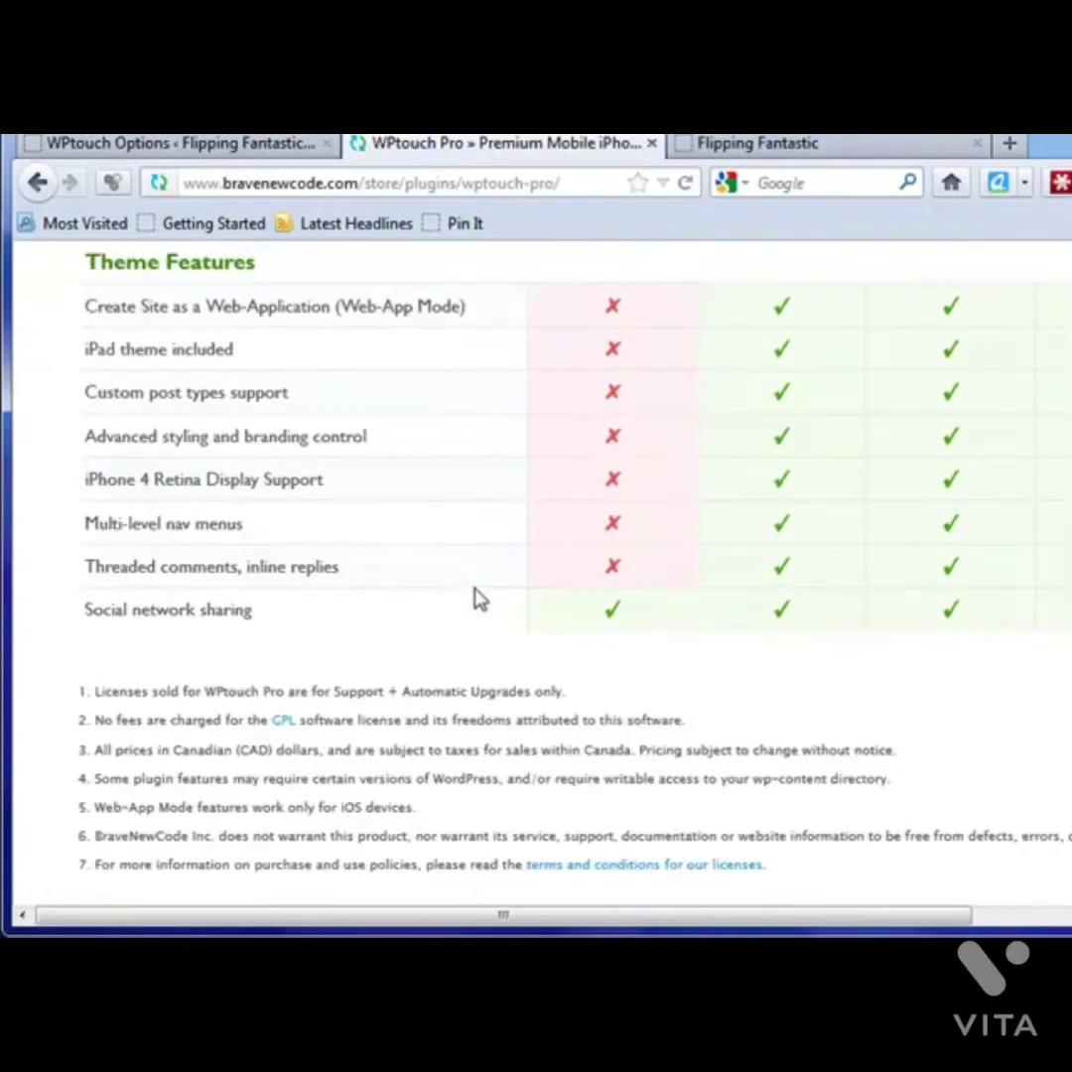
# Look over the gallery, update and free-version links at the end of the WPtouch Pro page and return to its beginning.
pyautogui.scroll(-8, 439, 576)
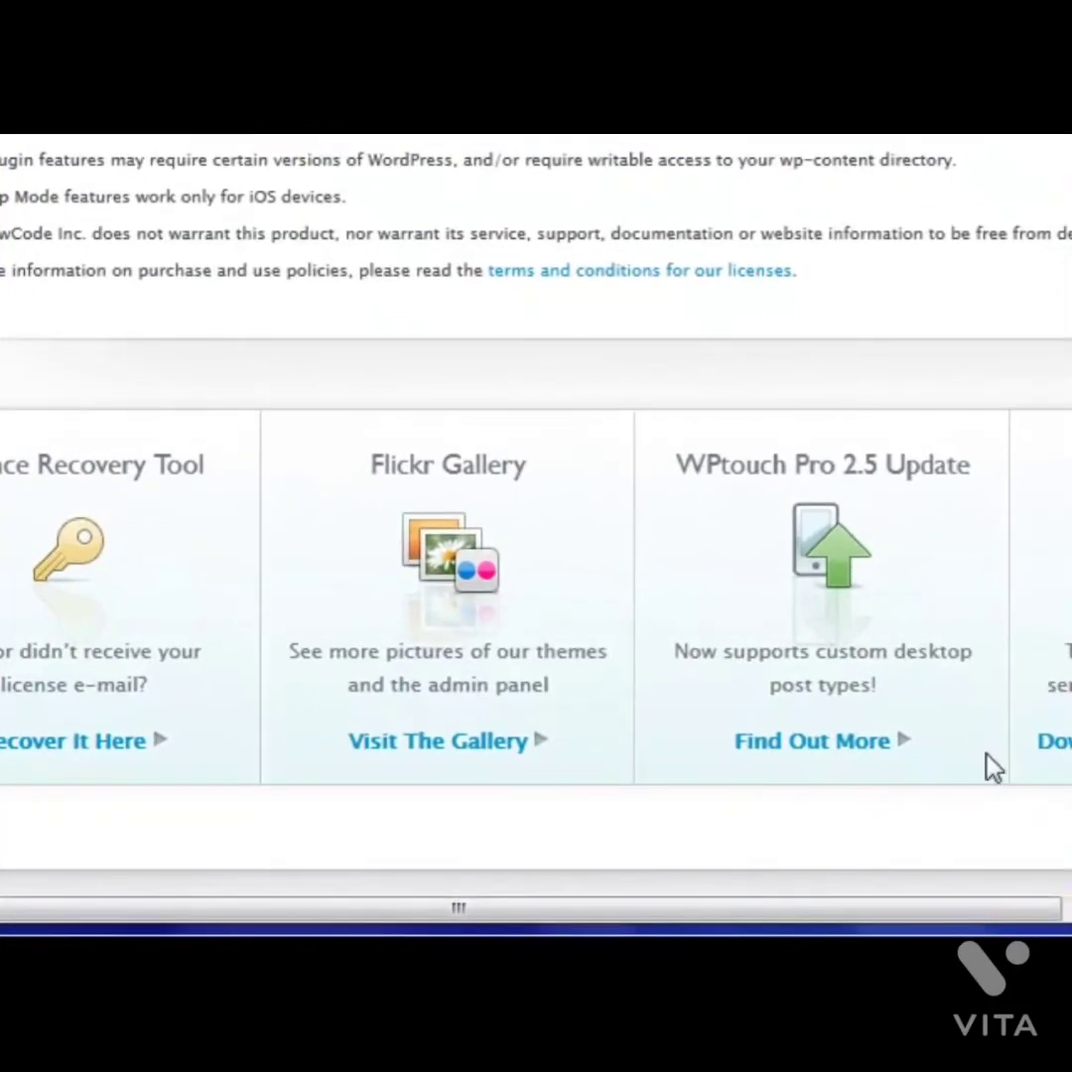
pyautogui.moveTo(790, 923); pyautogui.dragTo(1017, 890)
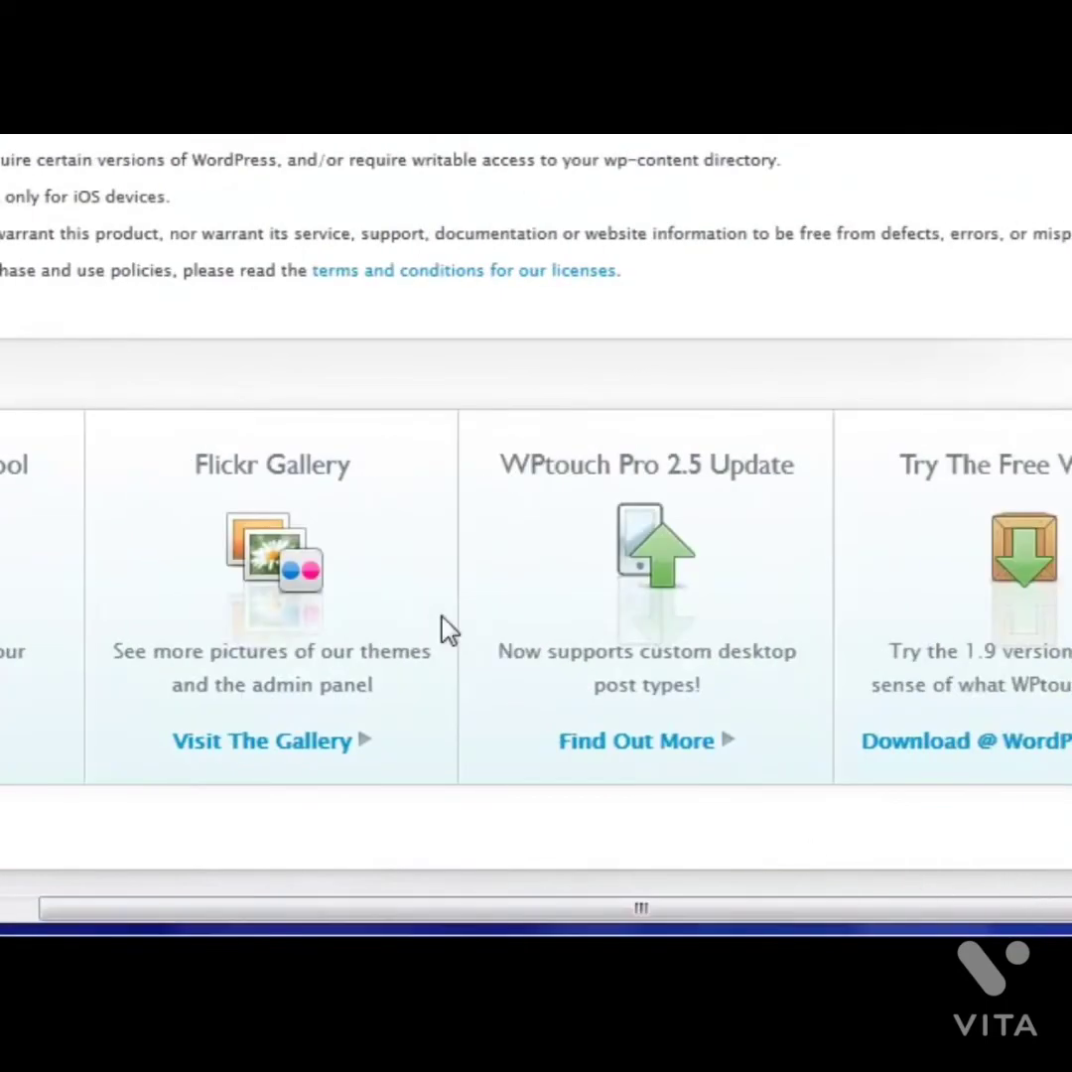
pyautogui.moveTo(907, 908); pyautogui.dragTo(723, 898)
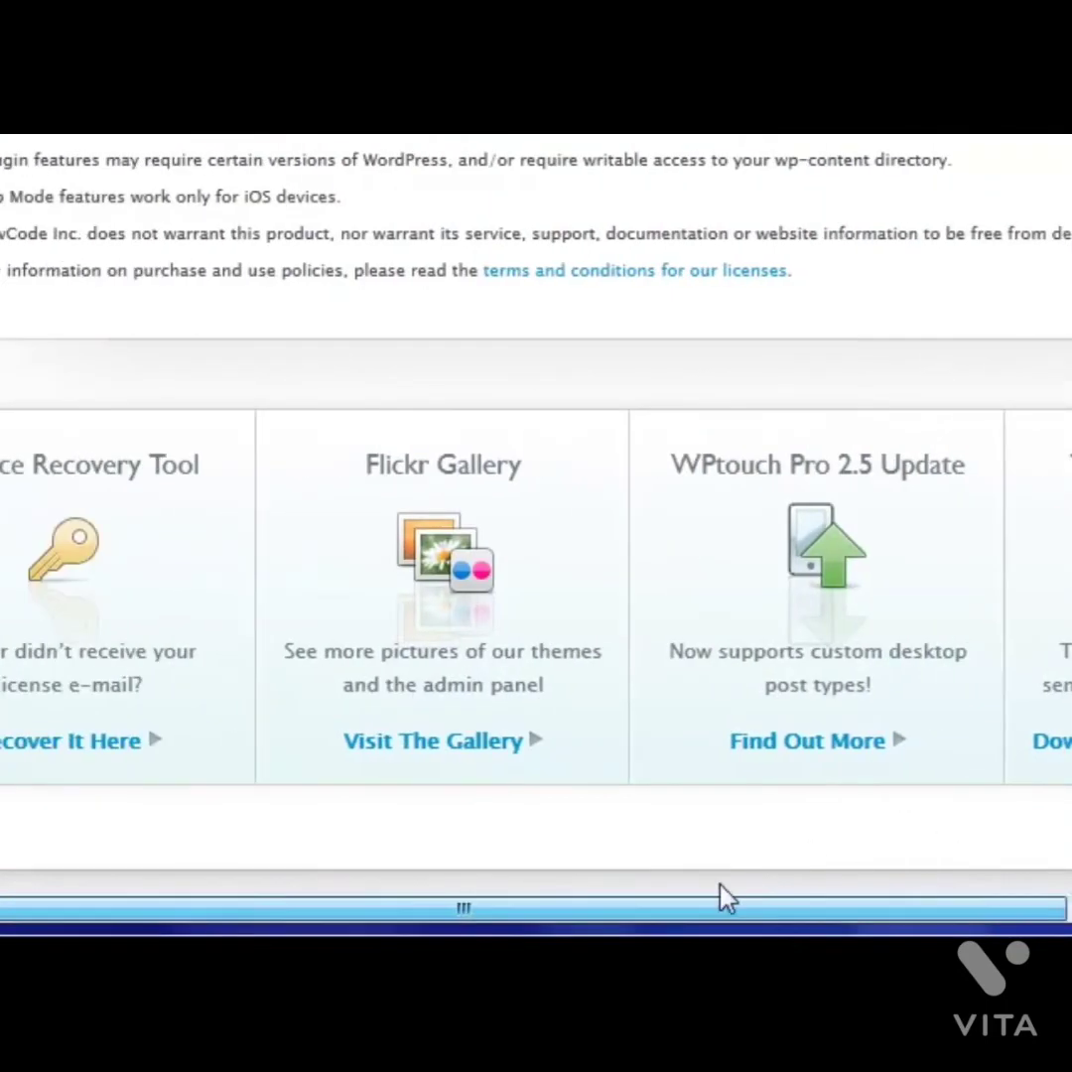
pyautogui.scroll(15, 718, 622)
pyautogui.scroll(20, 750, 632)
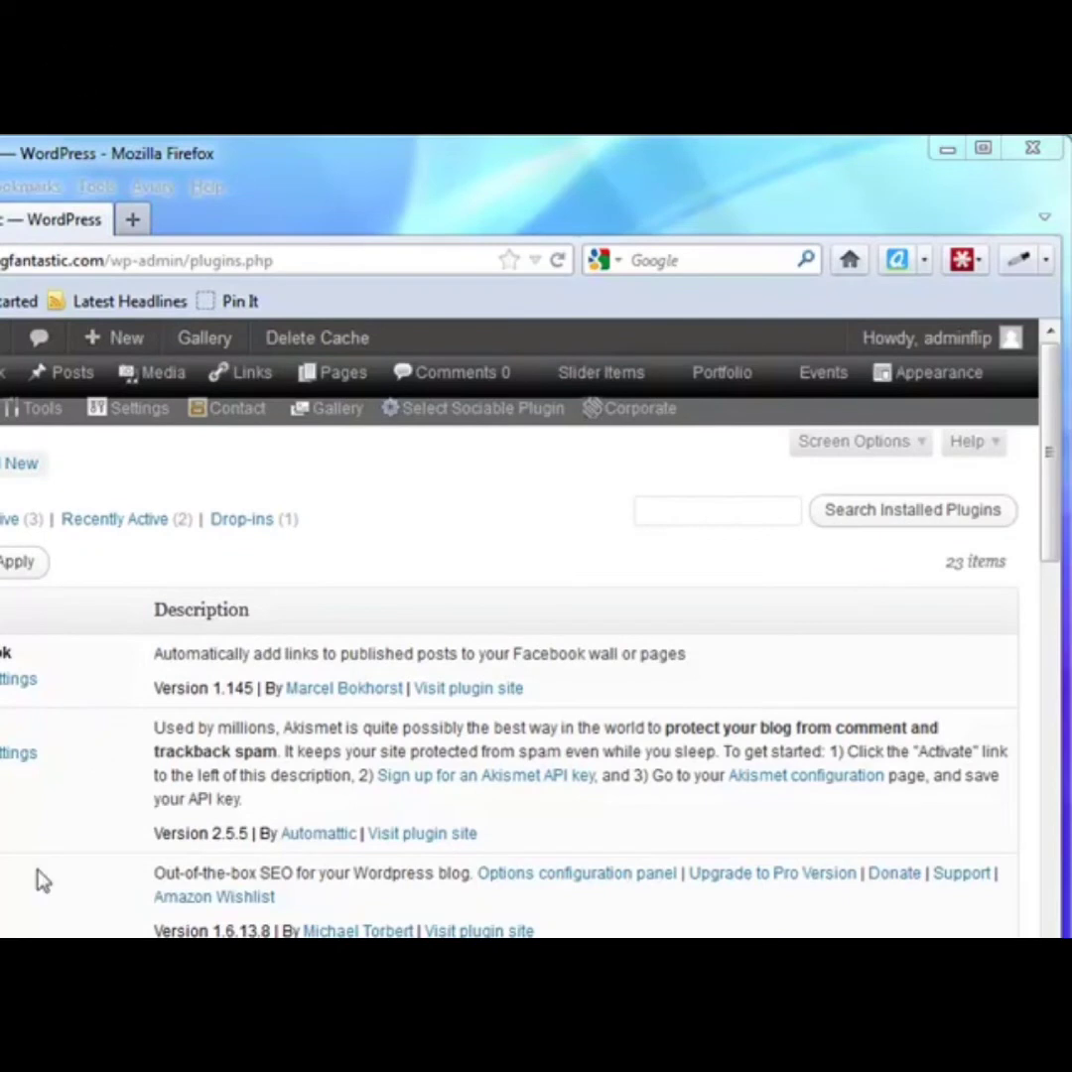
# Review the full list of installed plugins on the WordPress Plugins page, from Add Link to Facebook to Yet Another Related Posts Plugin.
pyautogui.scroll(-4, 1053, 502)
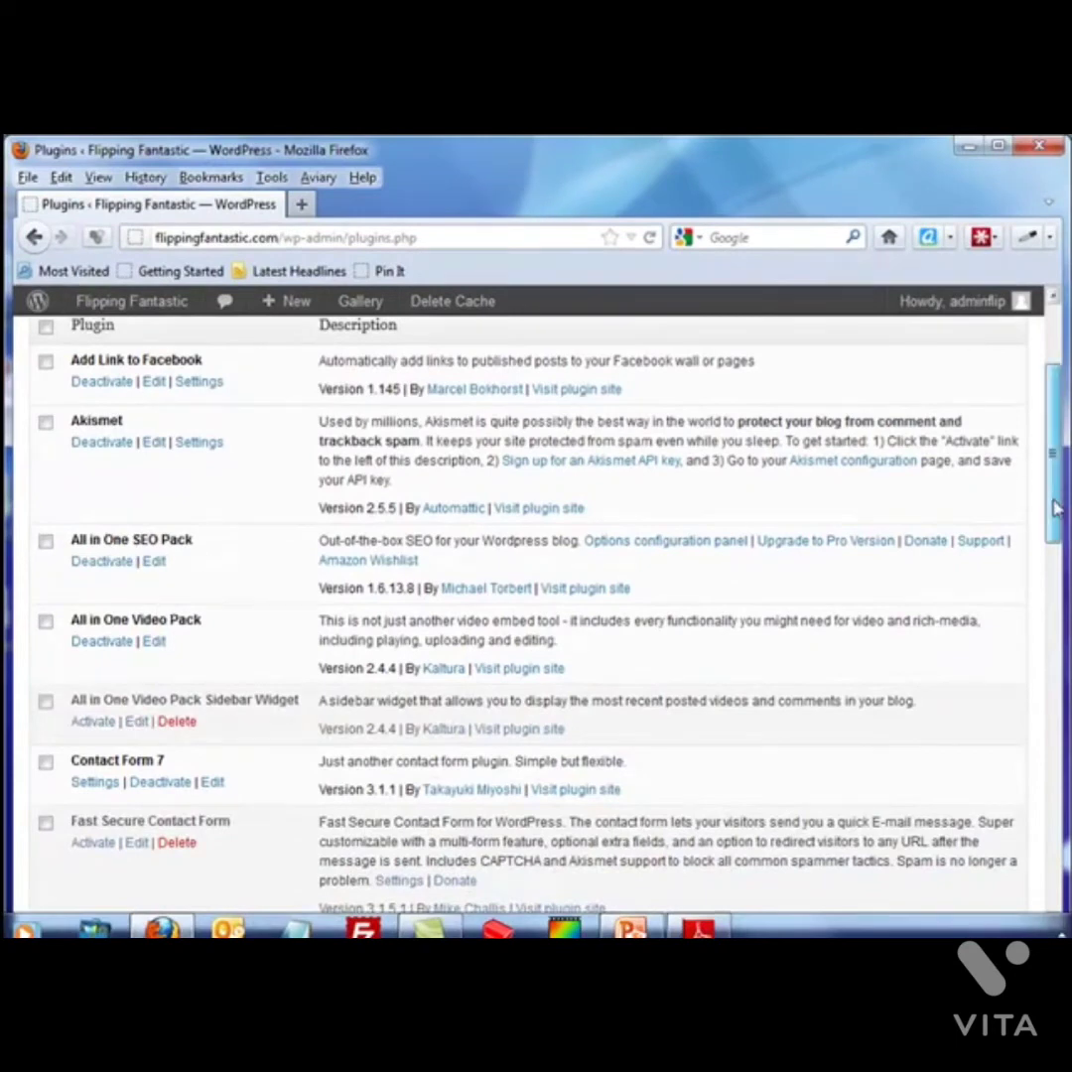
pyautogui.scroll(-5, 1037, 551)
pyautogui.scroll(-2, 1032, 586)
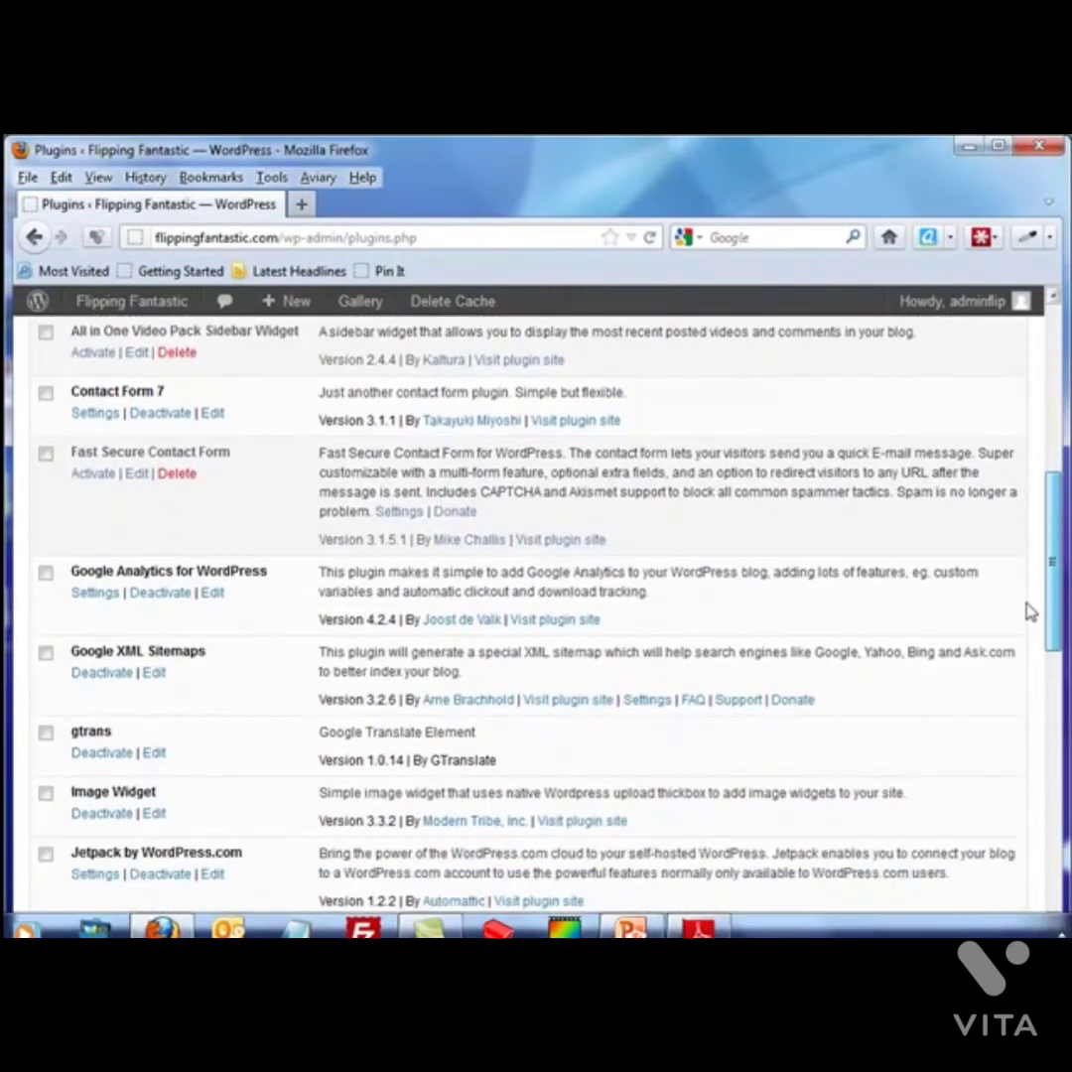
pyautogui.moveTo(1029, 612); pyautogui.dragTo(1045, 885)
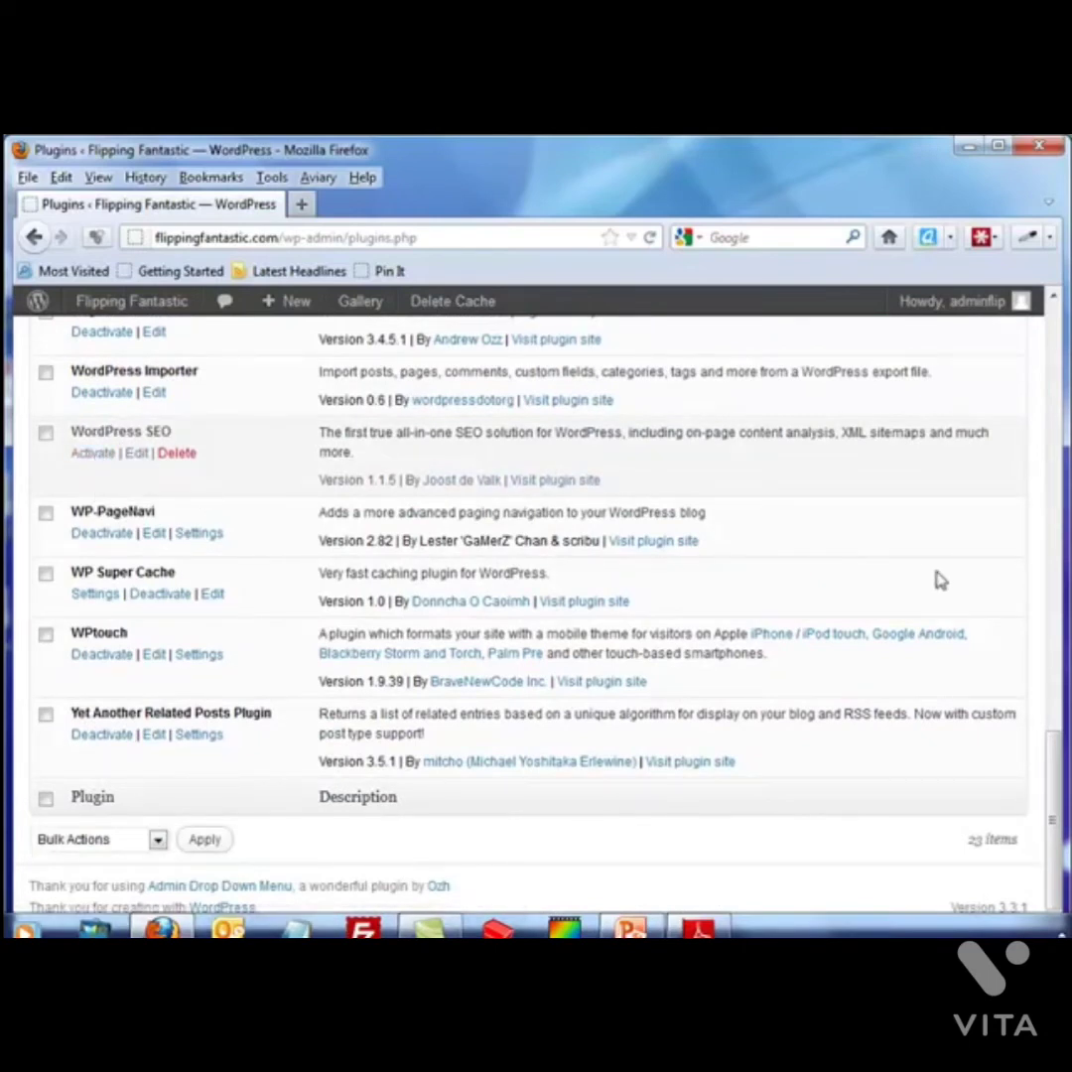
pyautogui.moveTo(1050, 807); pyautogui.dragTo(1056, 631)
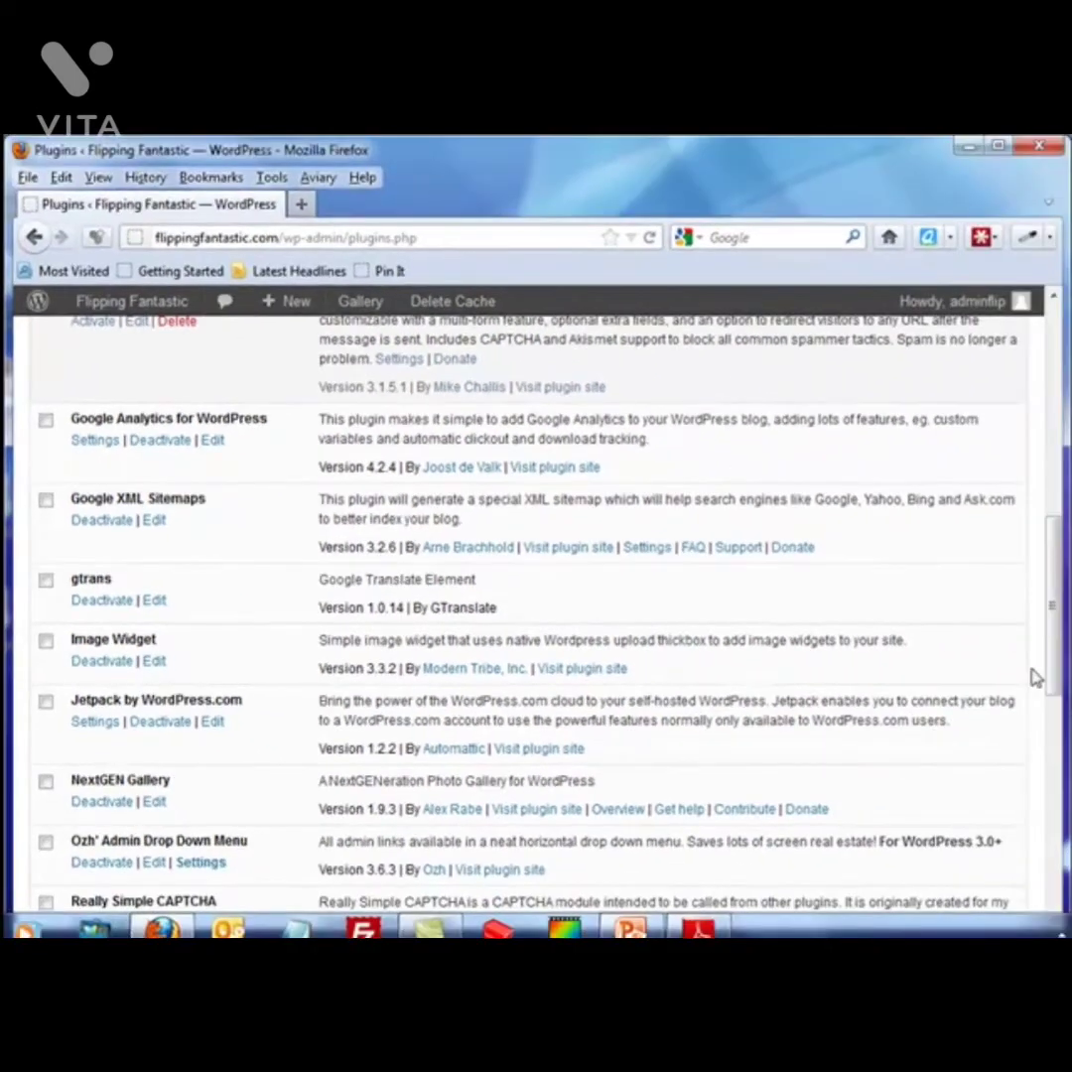
pyautogui.moveTo(1057, 655); pyautogui.dragTo(1055, 546)
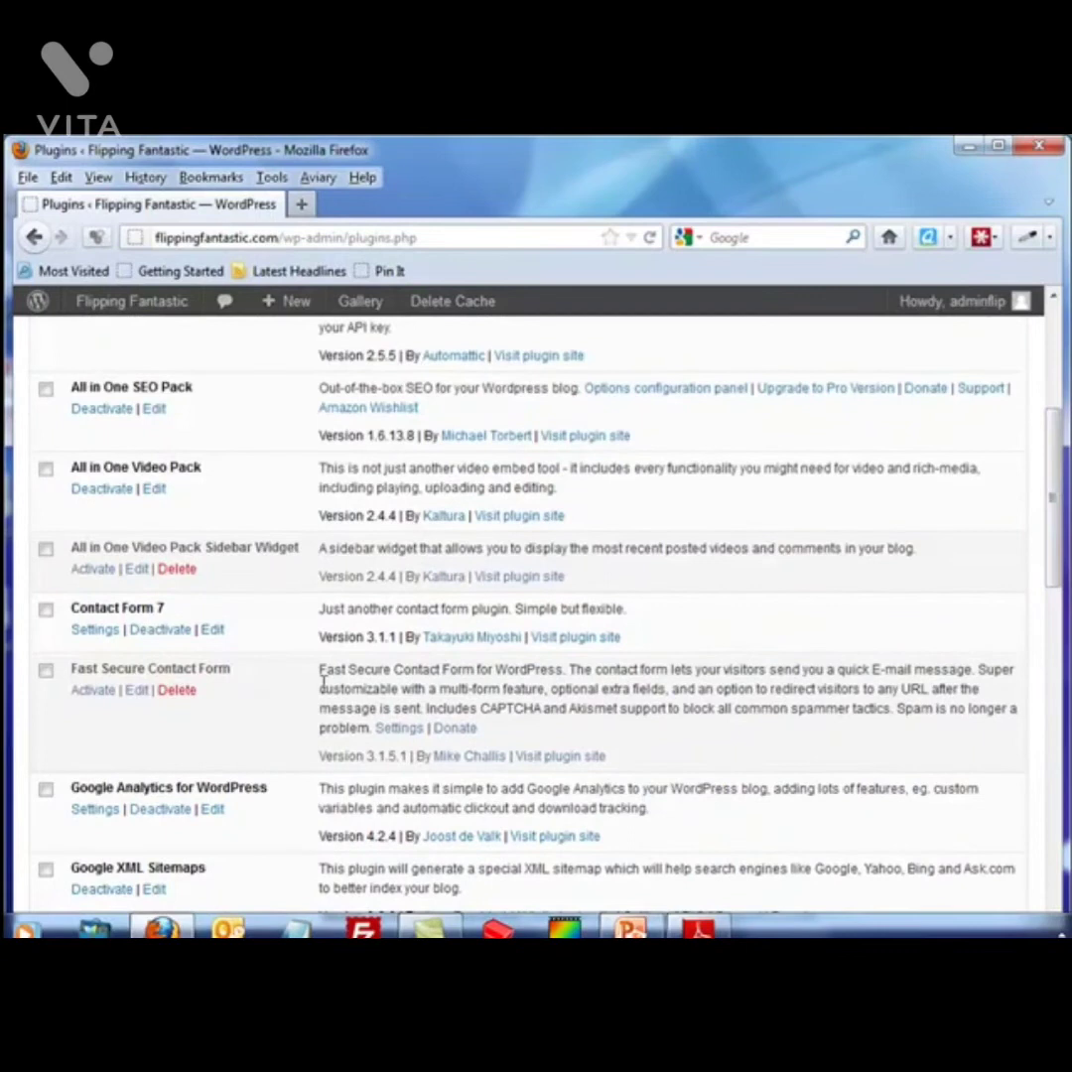
pyautogui.moveTo(1054, 567); pyautogui.dragTo(1058, 452)
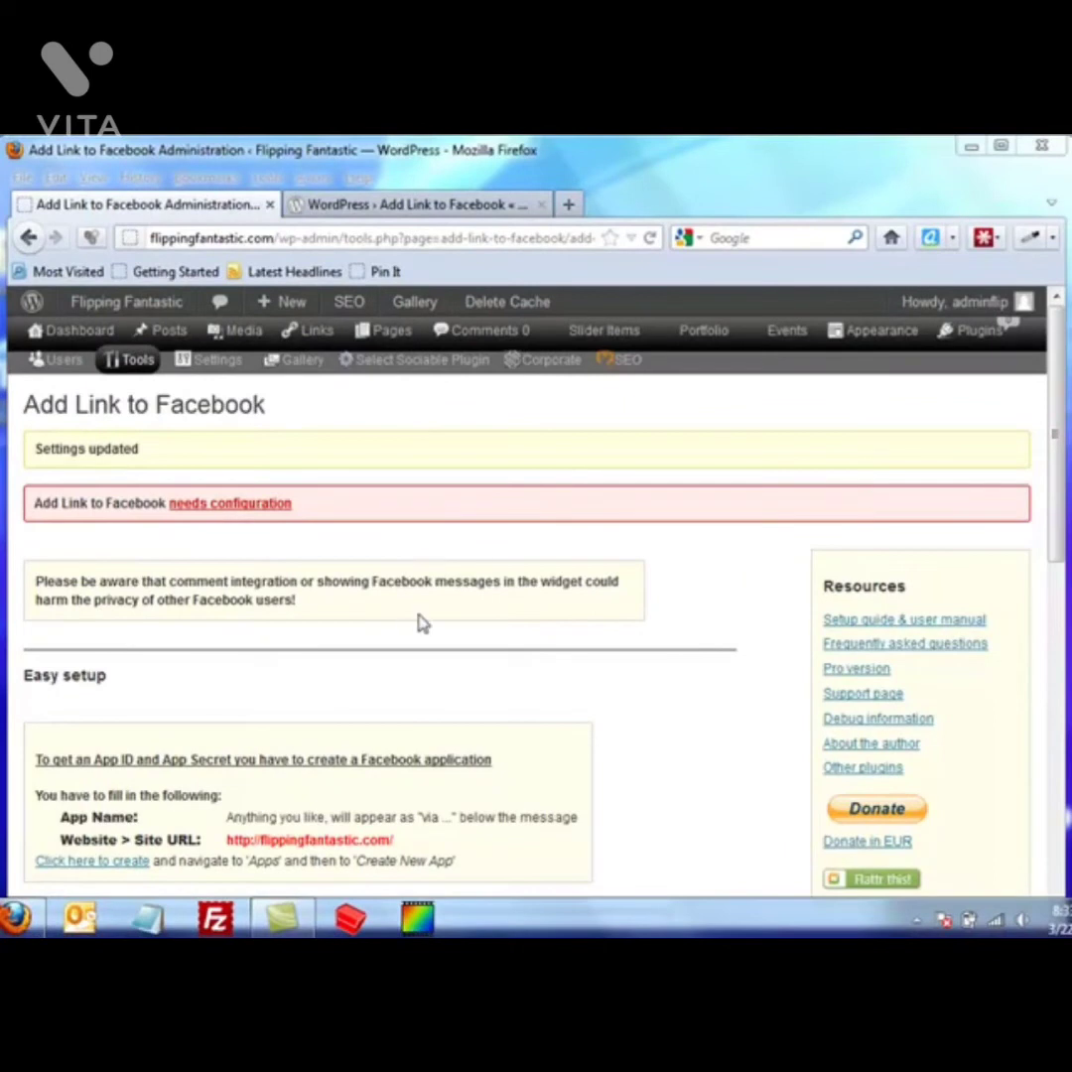
# Copy the site URL from Add Link to Facebook's Easy setup instructions and open the linked Facebook Developers site for creating an application.
pyautogui.click(1048, 474)
pyautogui.scroll(-4, 1044, 477)
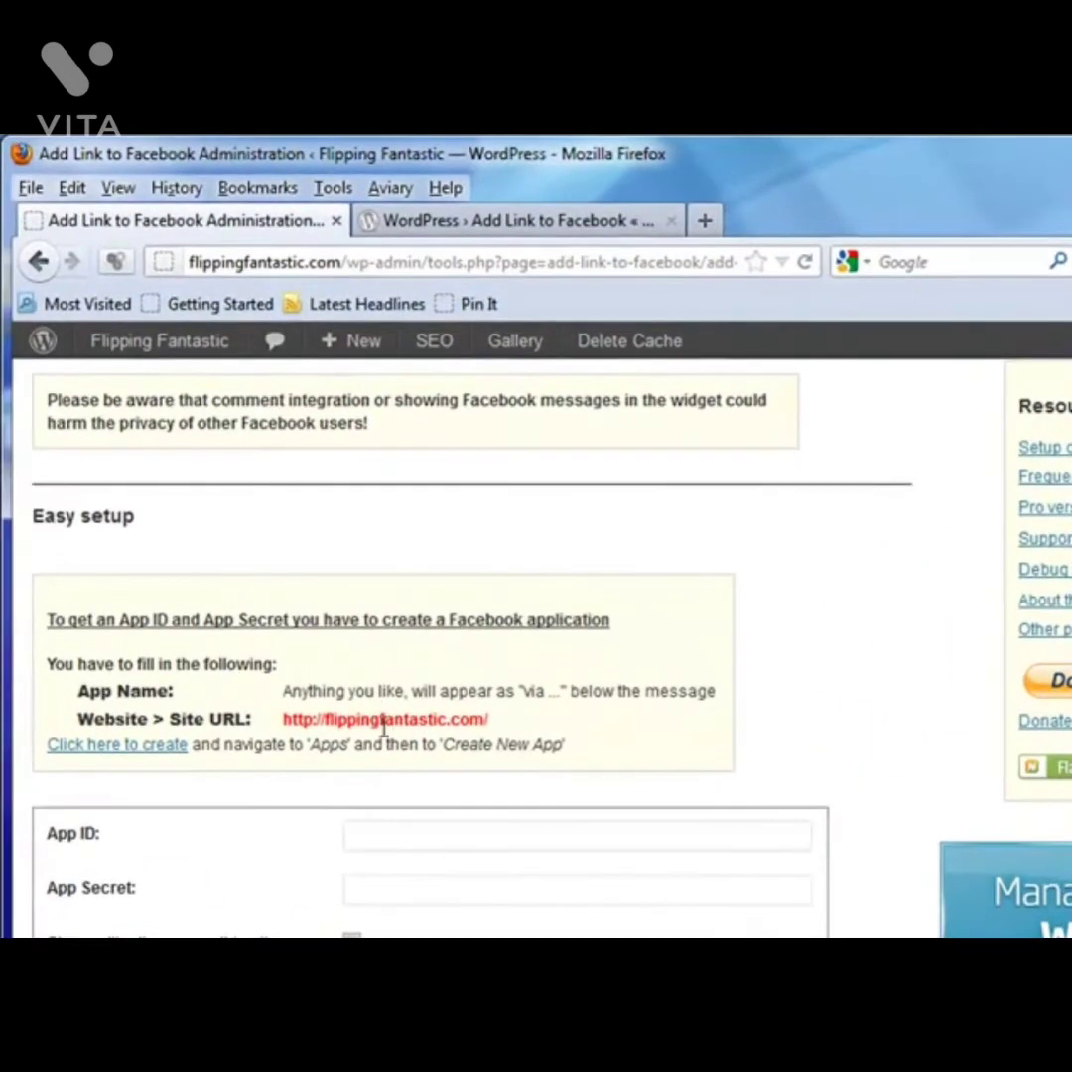
pyautogui.moveTo(285, 718); pyautogui.dragTo(491, 723)
pyautogui.rightClick(430, 716)
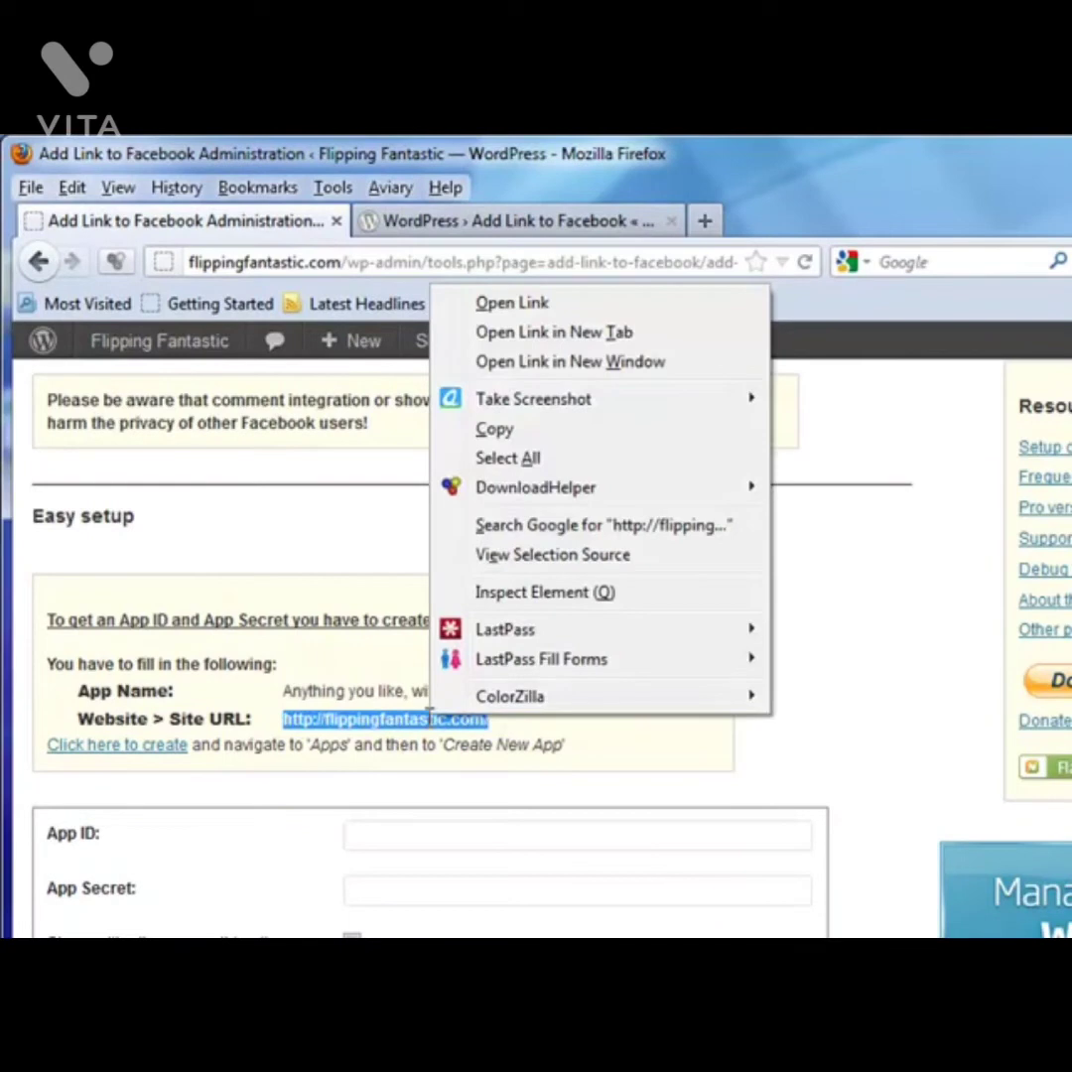
pyautogui.click(501, 430)
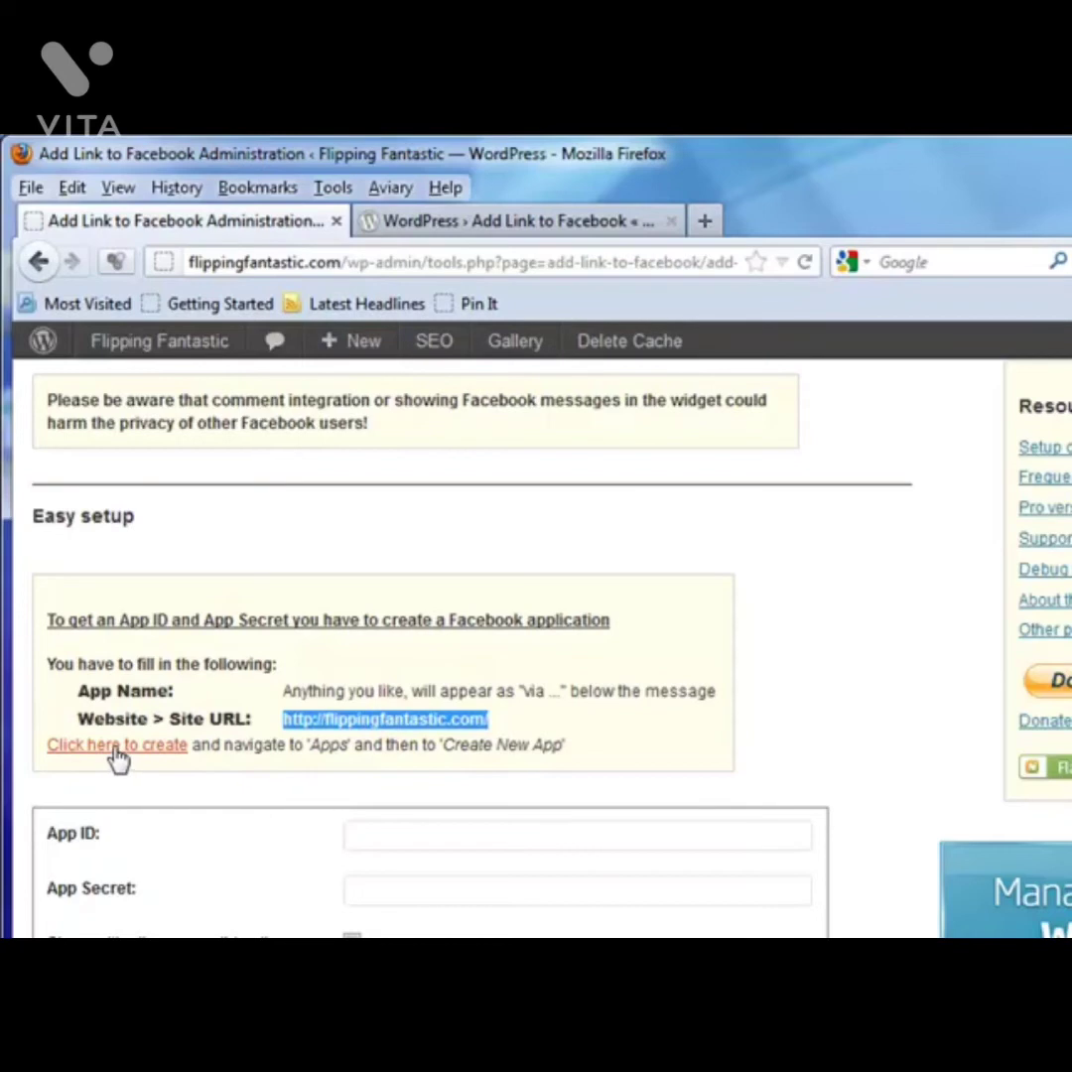
pyautogui.click(119, 757)
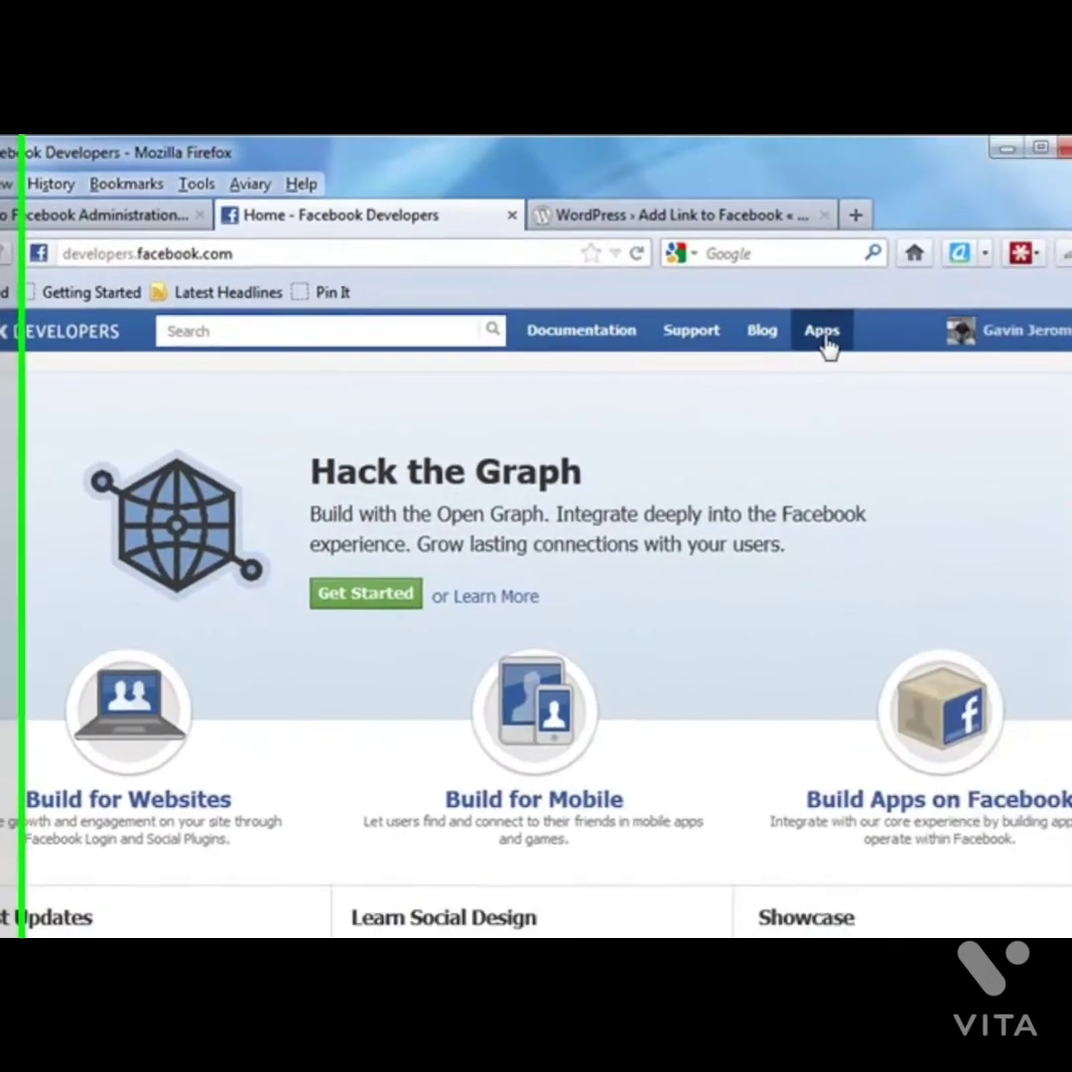
# Create a new Facebook application named Really Flipping Fantastic, leaving the namespace empty and free web hosting off, and proceed to the security check.
pyautogui.click(826, 337)
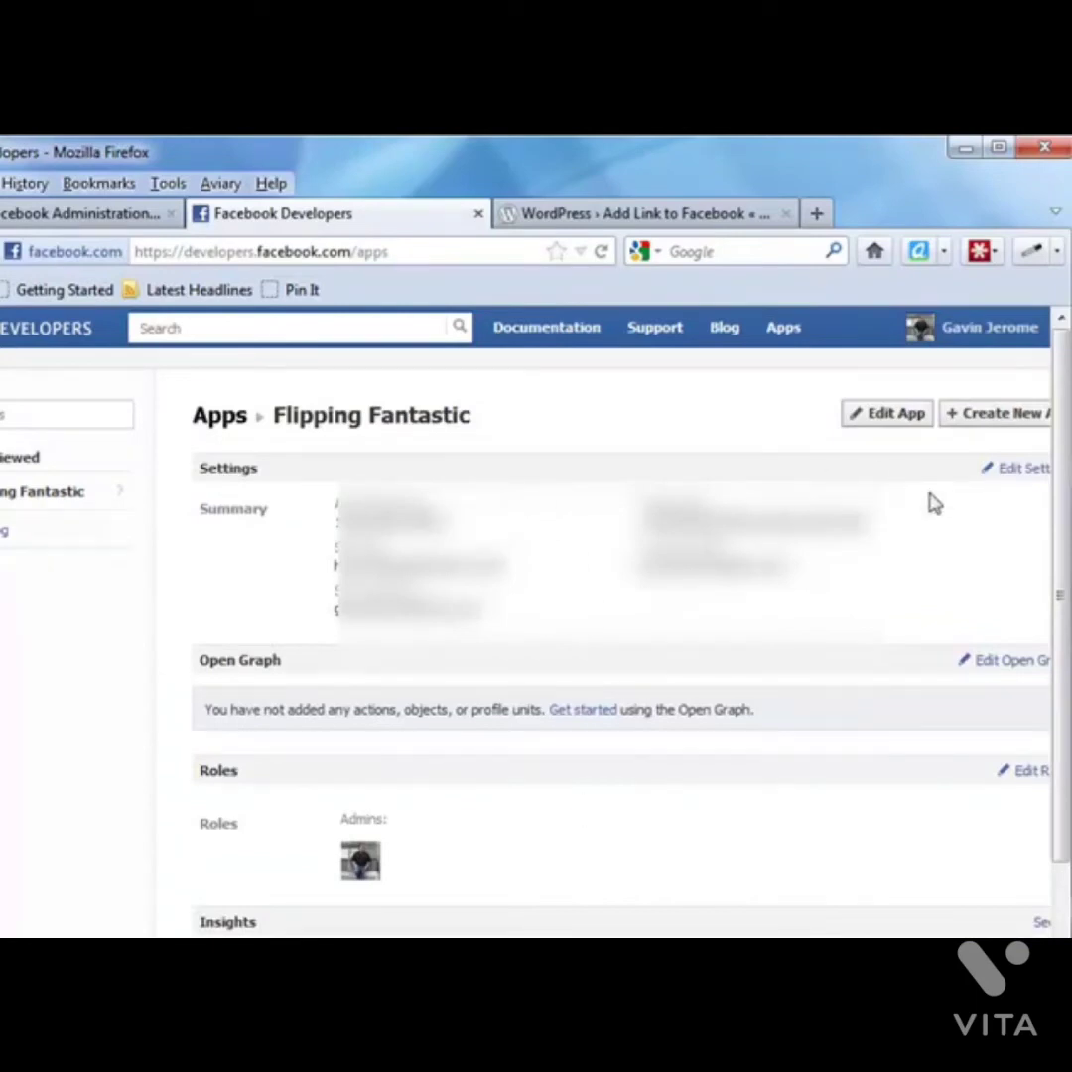
pyautogui.click(995, 416)
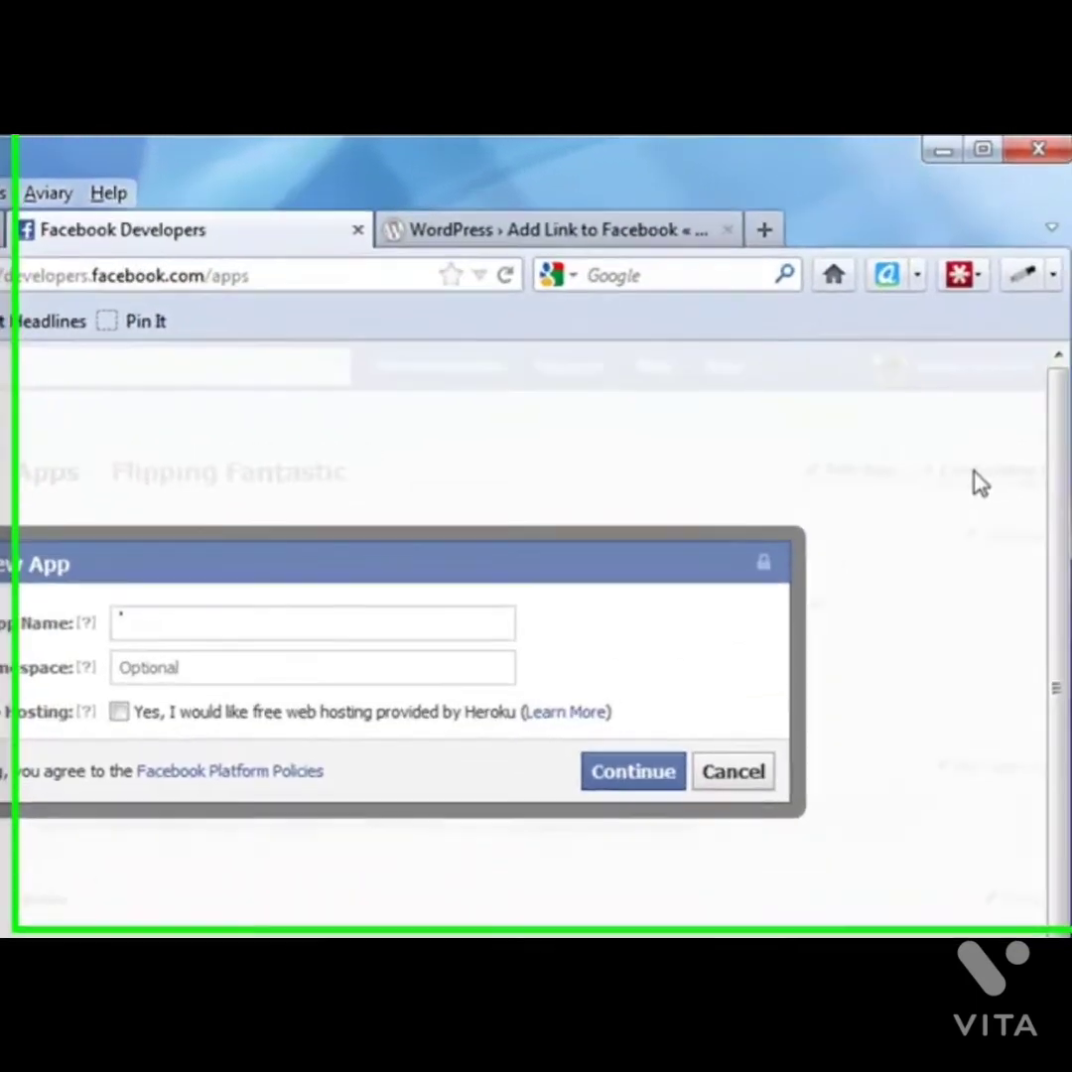
pyautogui.click(348, 554)
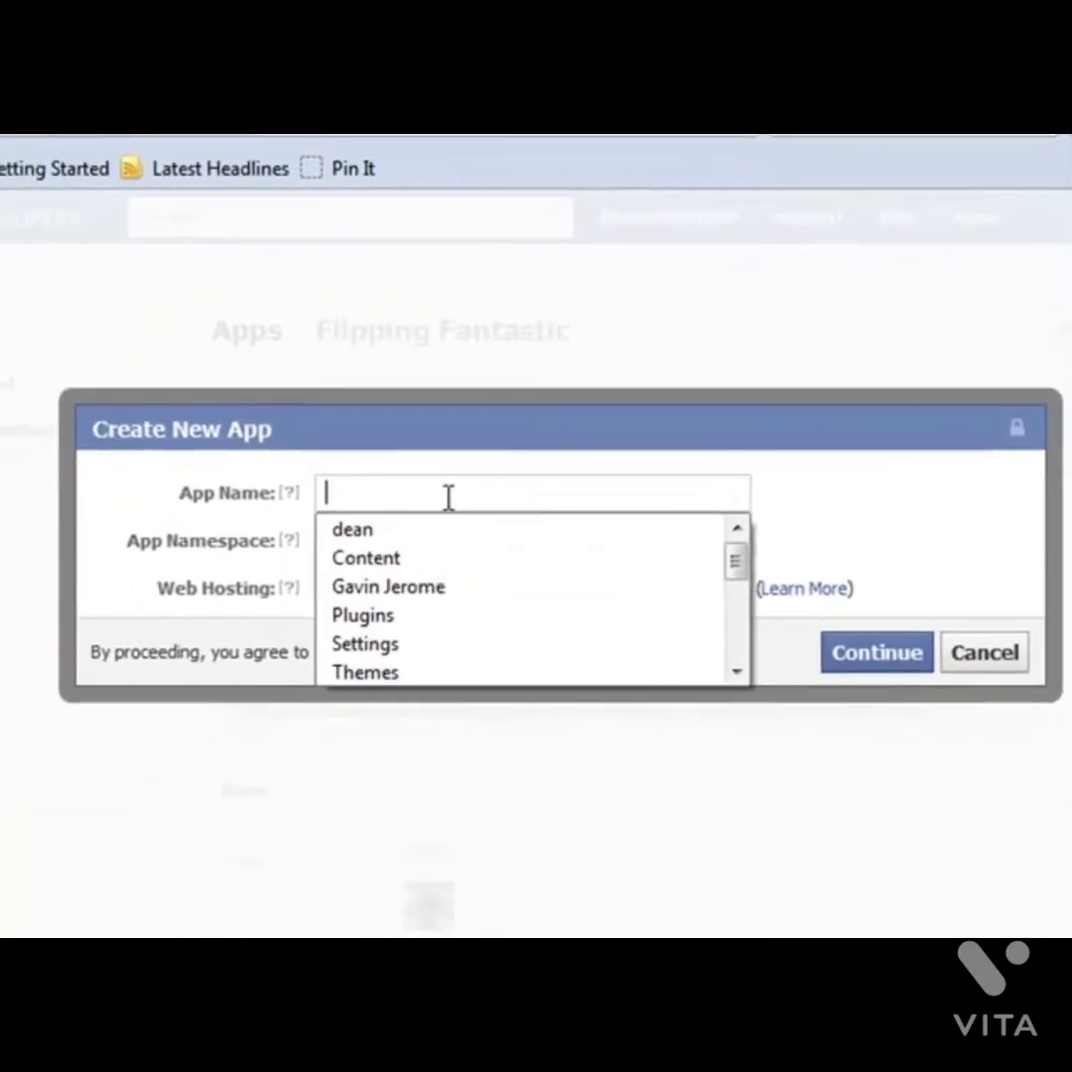
pyautogui.write('Really F')
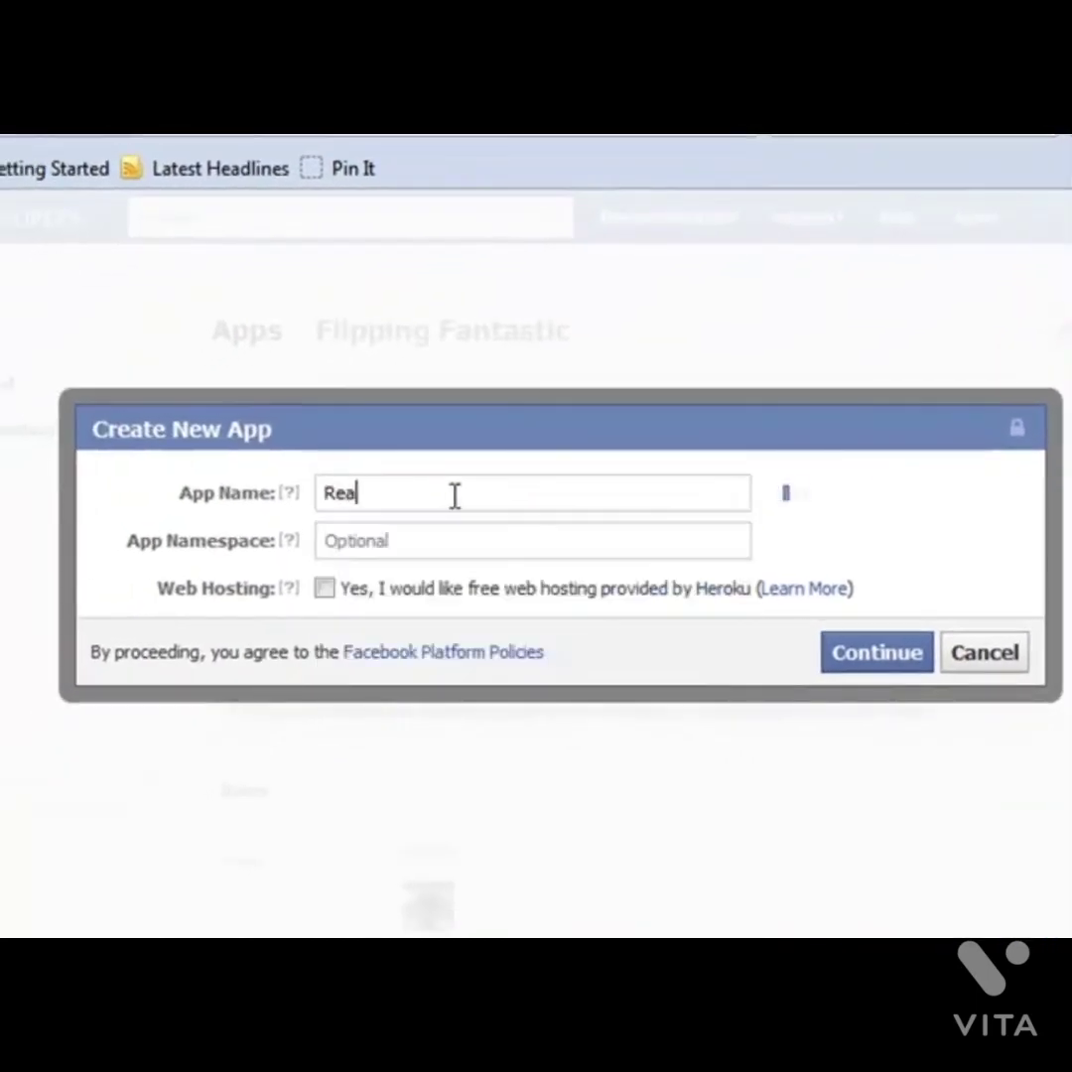
pyautogui.write('lipping Fantastic')
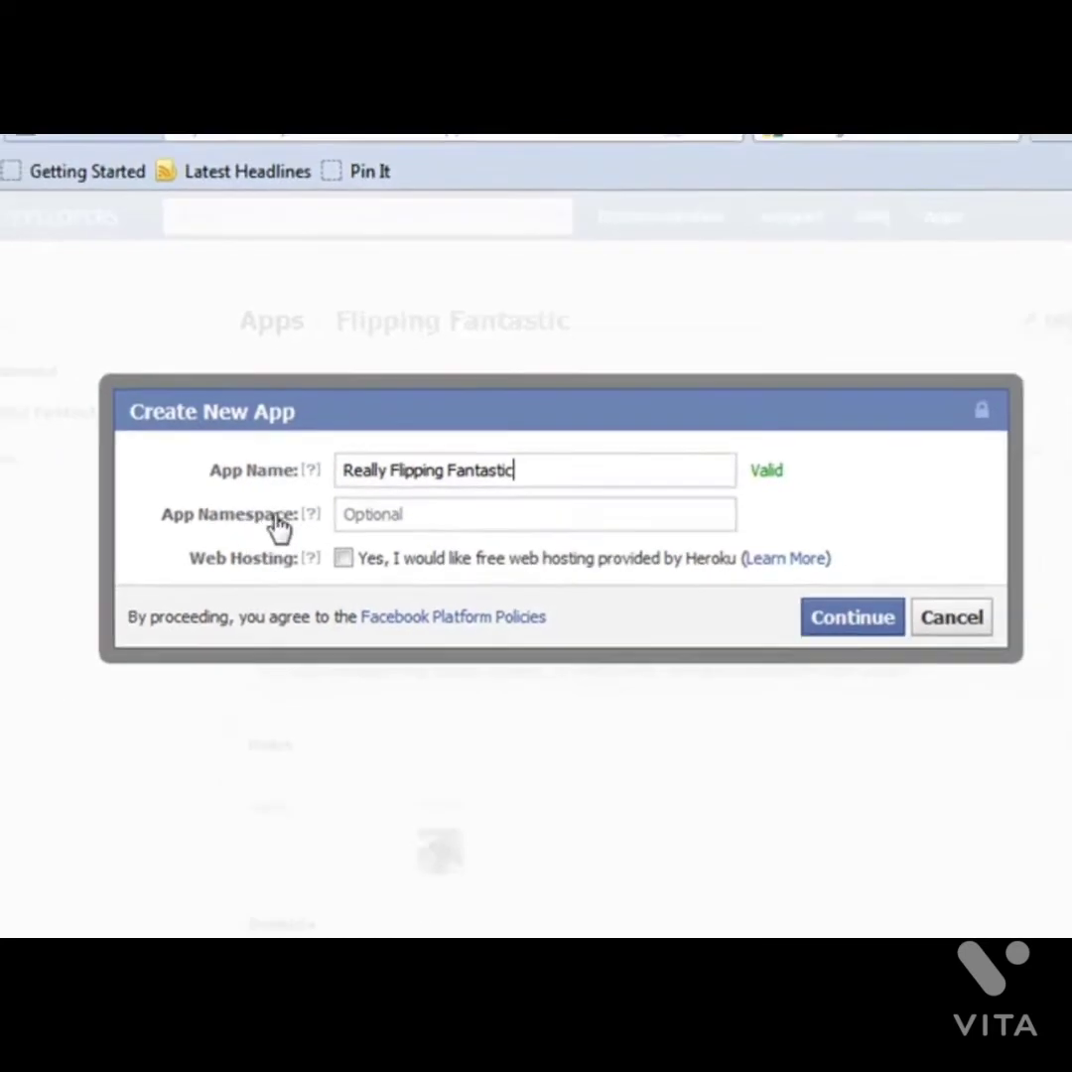
pyautogui.click(844, 615)
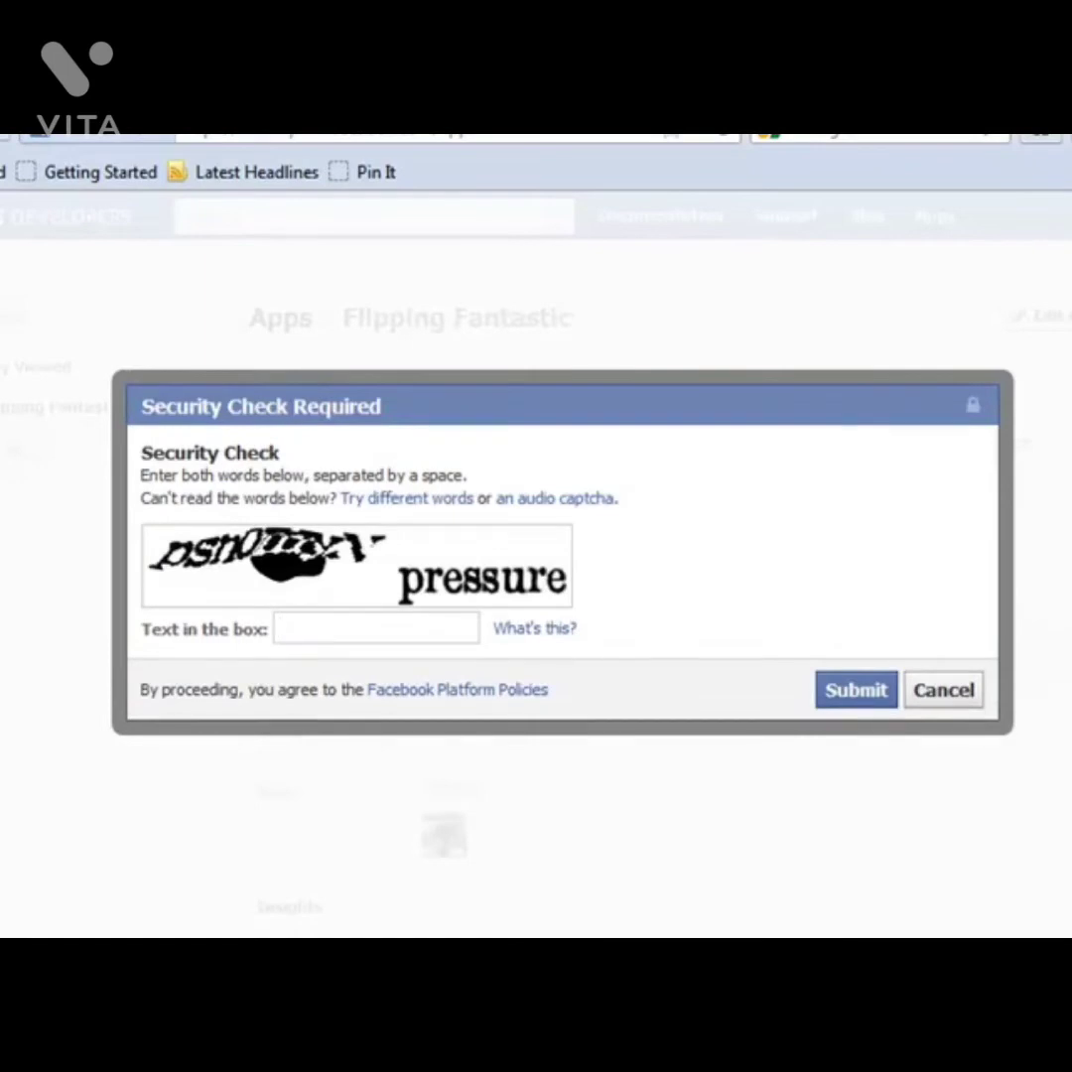
# Complete the security check by entering both captcha words and submit the new application.
pyautogui.write('psno')
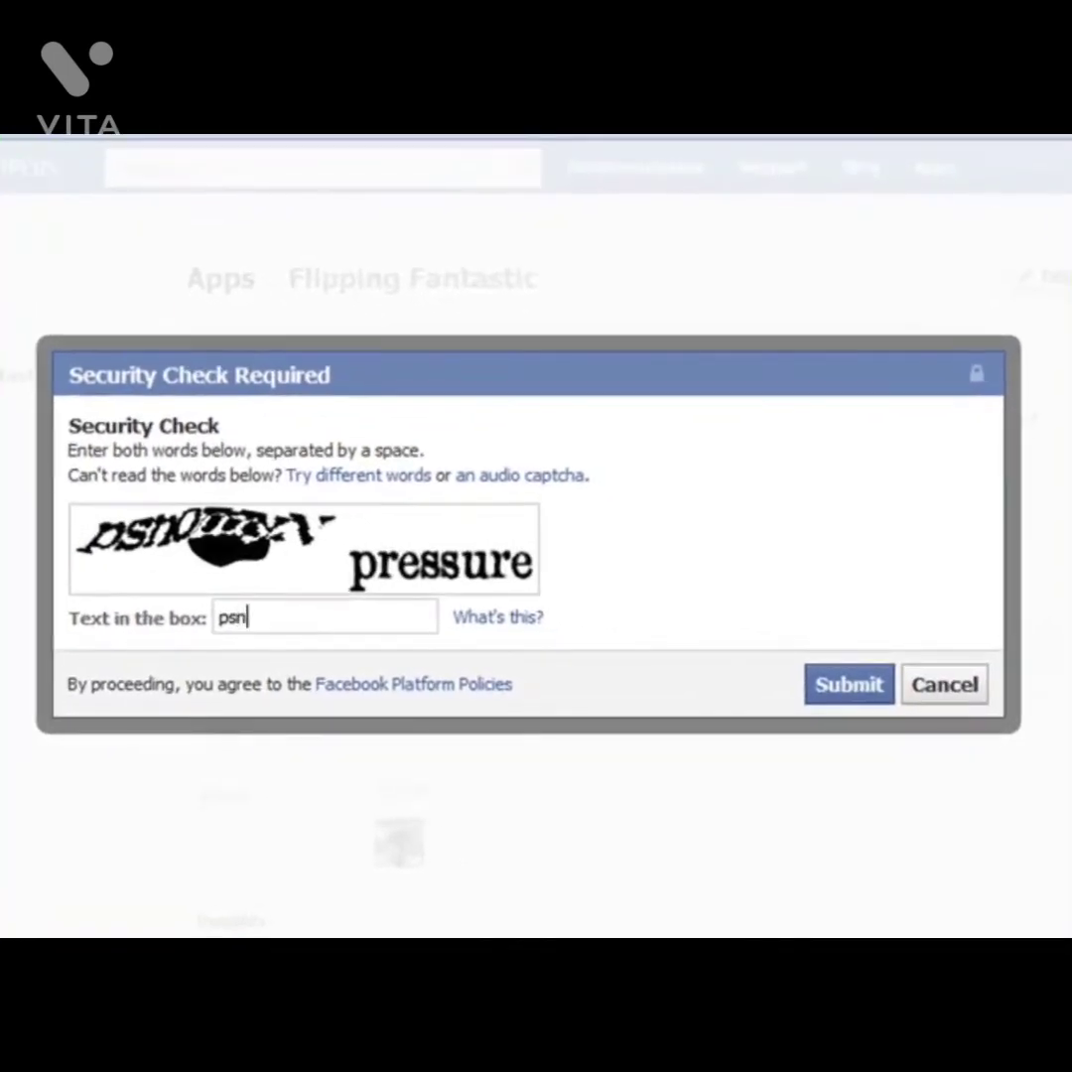
pyautogui.write('myN pressure')
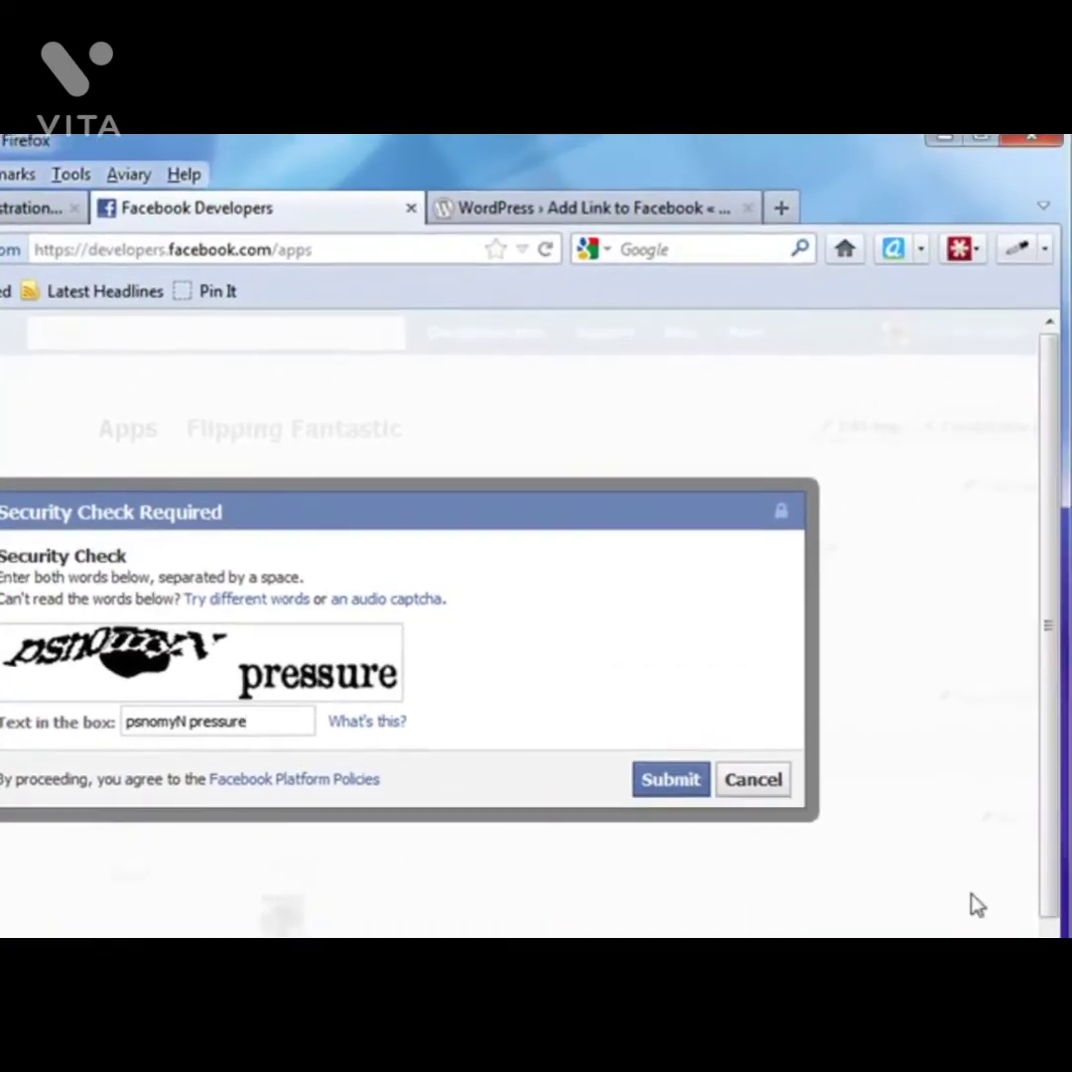
pyautogui.click(670, 779)
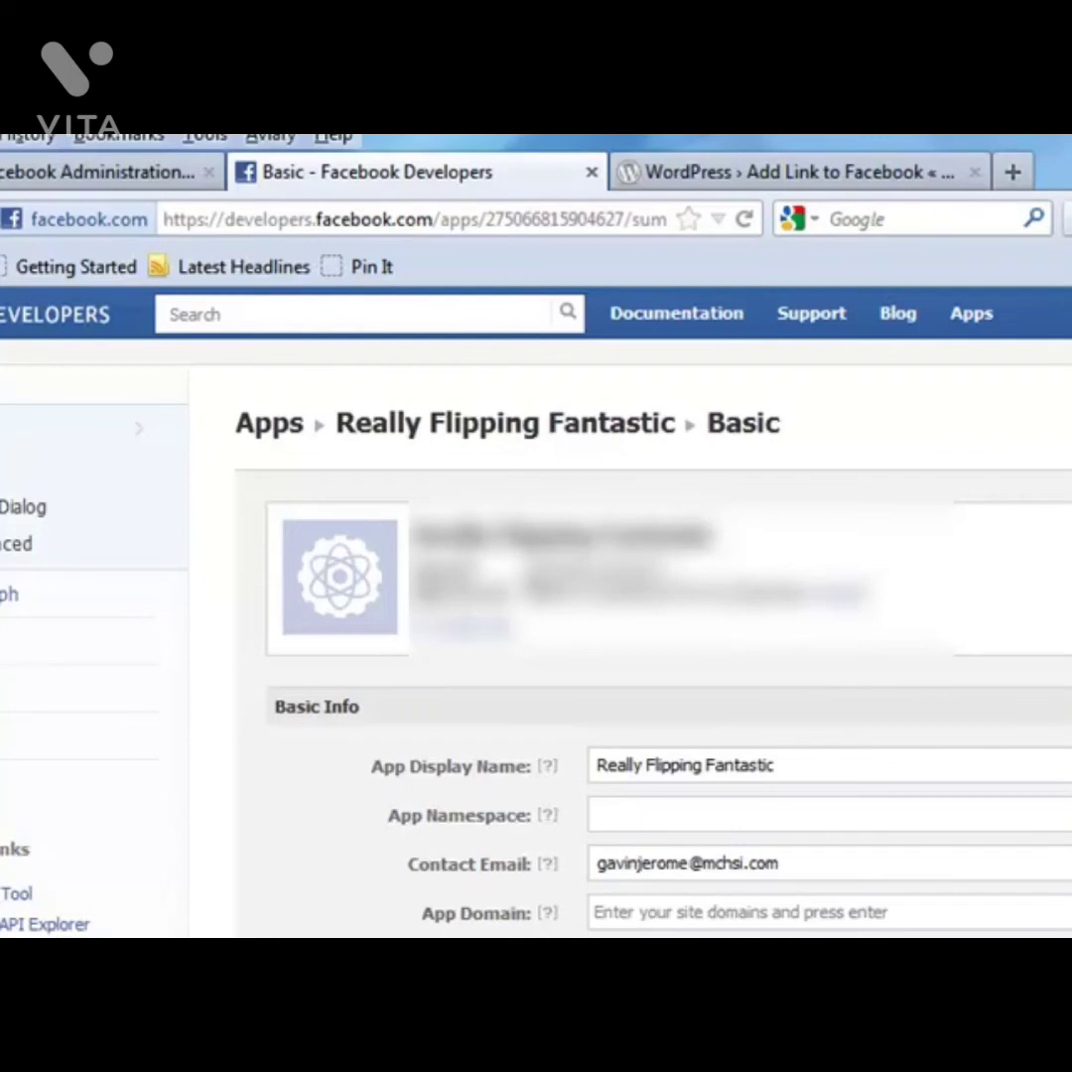
# Copy the new application's name, App ID and App Secret into an untitled Notepad document and return to the browser.
pyautogui.moveTo(530, 570); pyautogui.dragTo(805, 593)
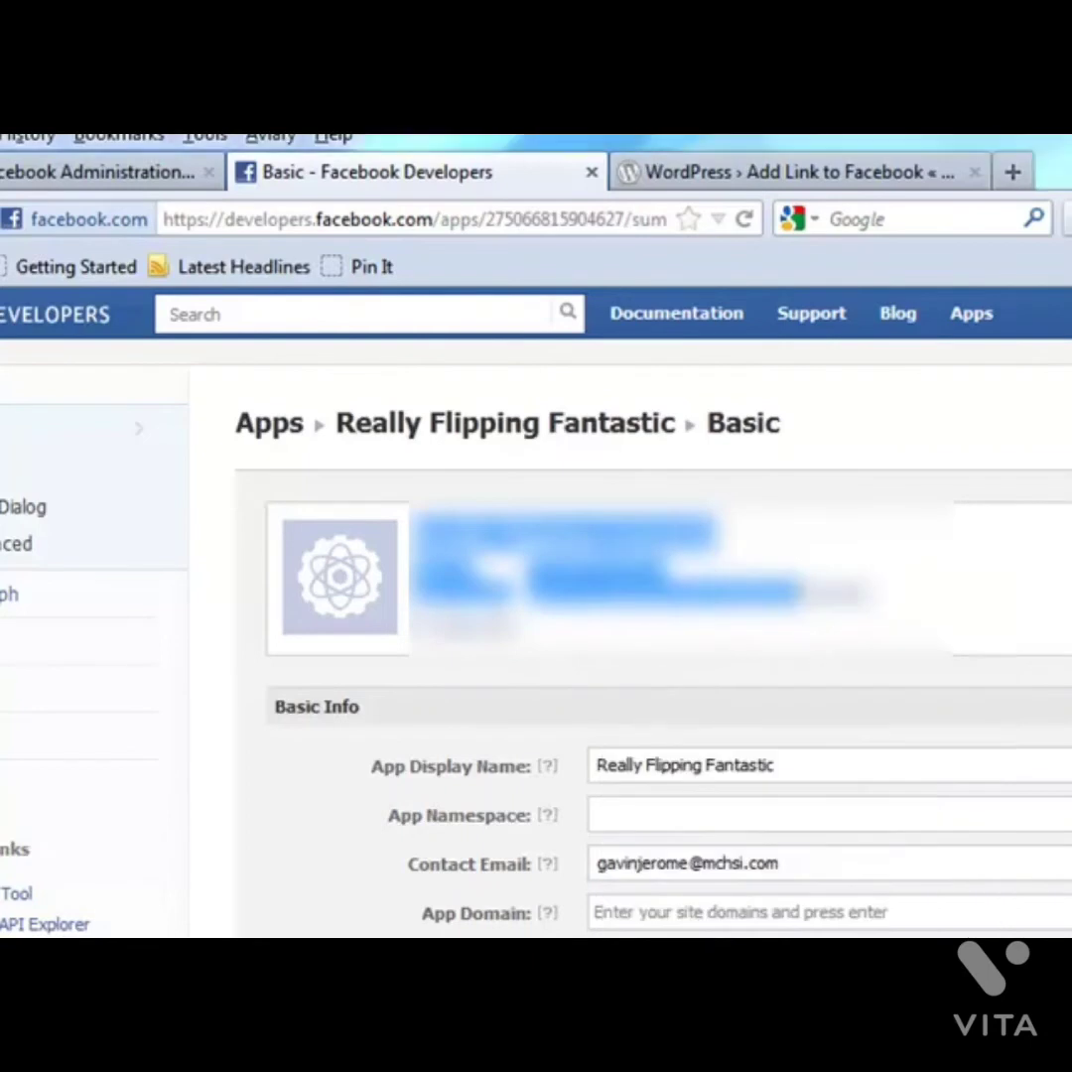
pyautogui.hotkey('alt', 'Tab')
pyautogui.rightClick(724, 373)
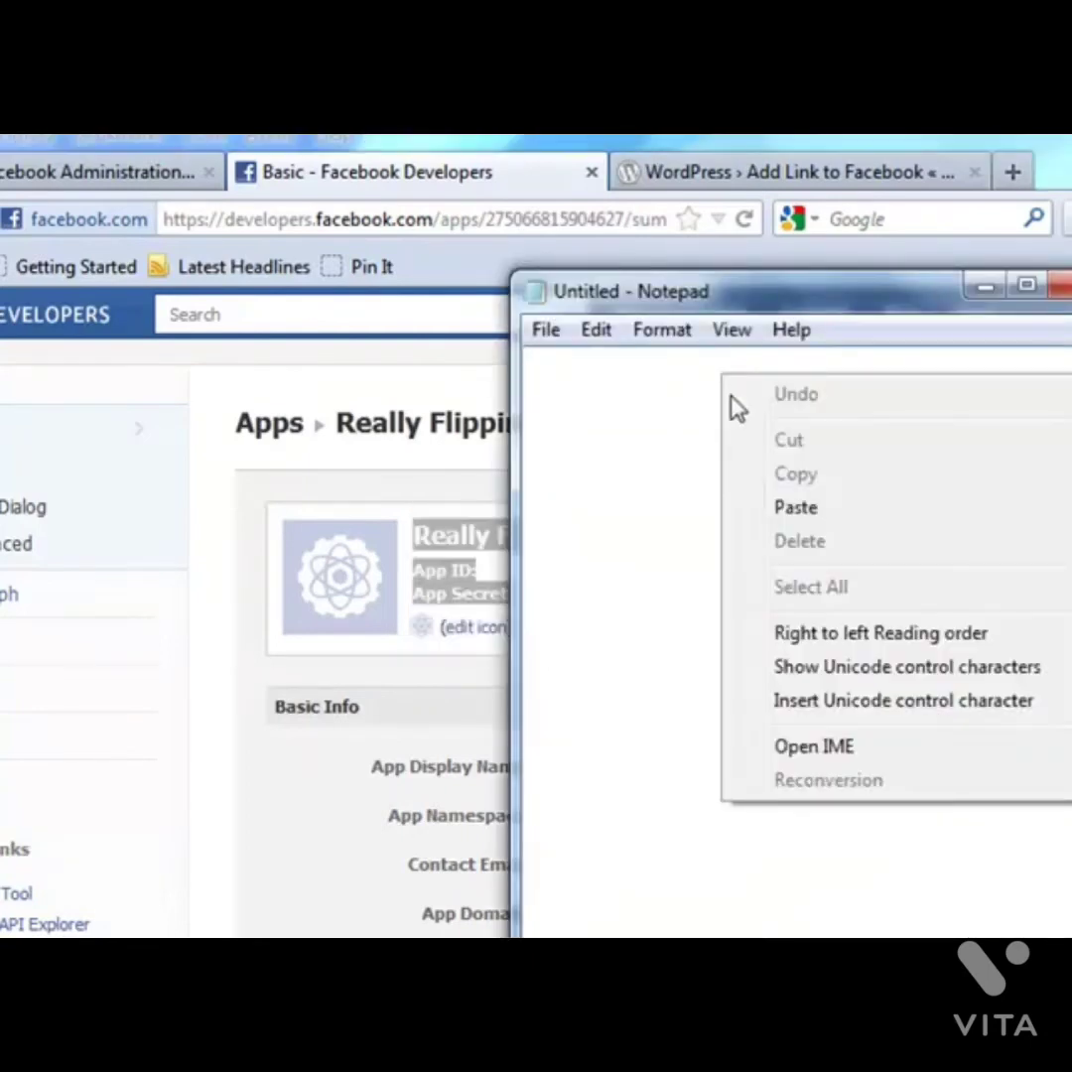
pyautogui.click(791, 507)
pyautogui.click(984, 290)
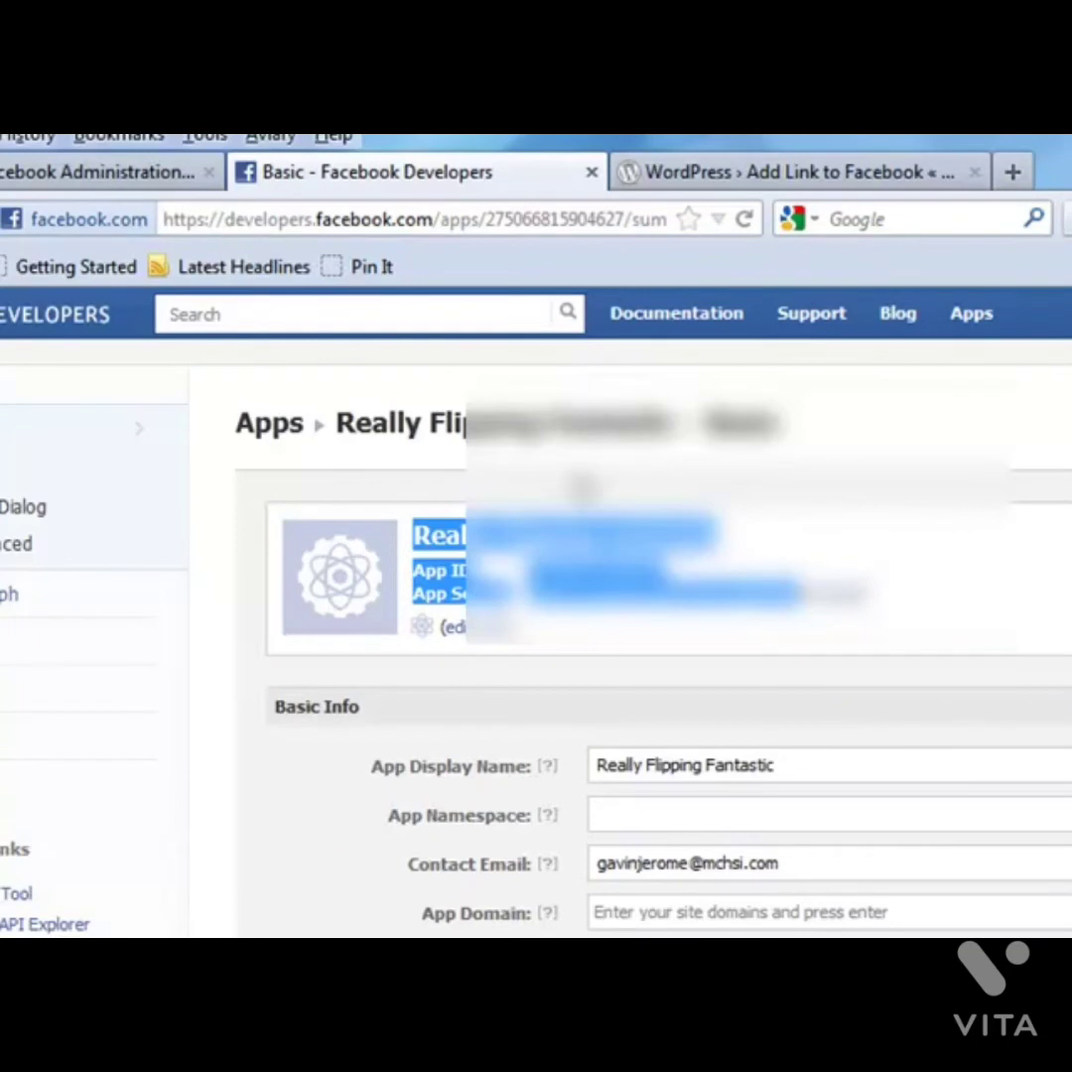
# Fill in the App ID and App Secret on WordPress's Add Link to Facebook page and save the settings.
pyautogui.click(46, 179)
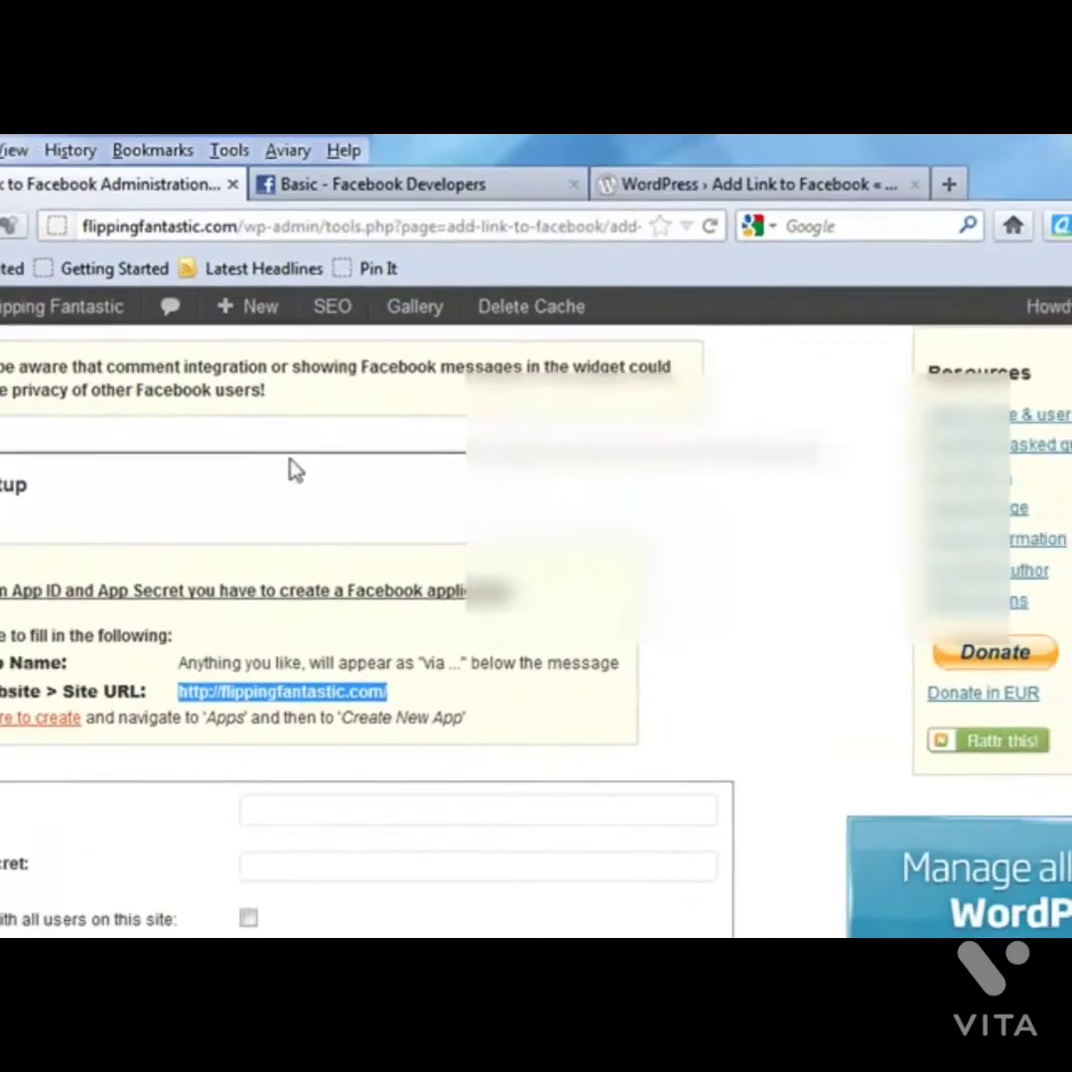
pyautogui.scroll(-4, 387, 573)
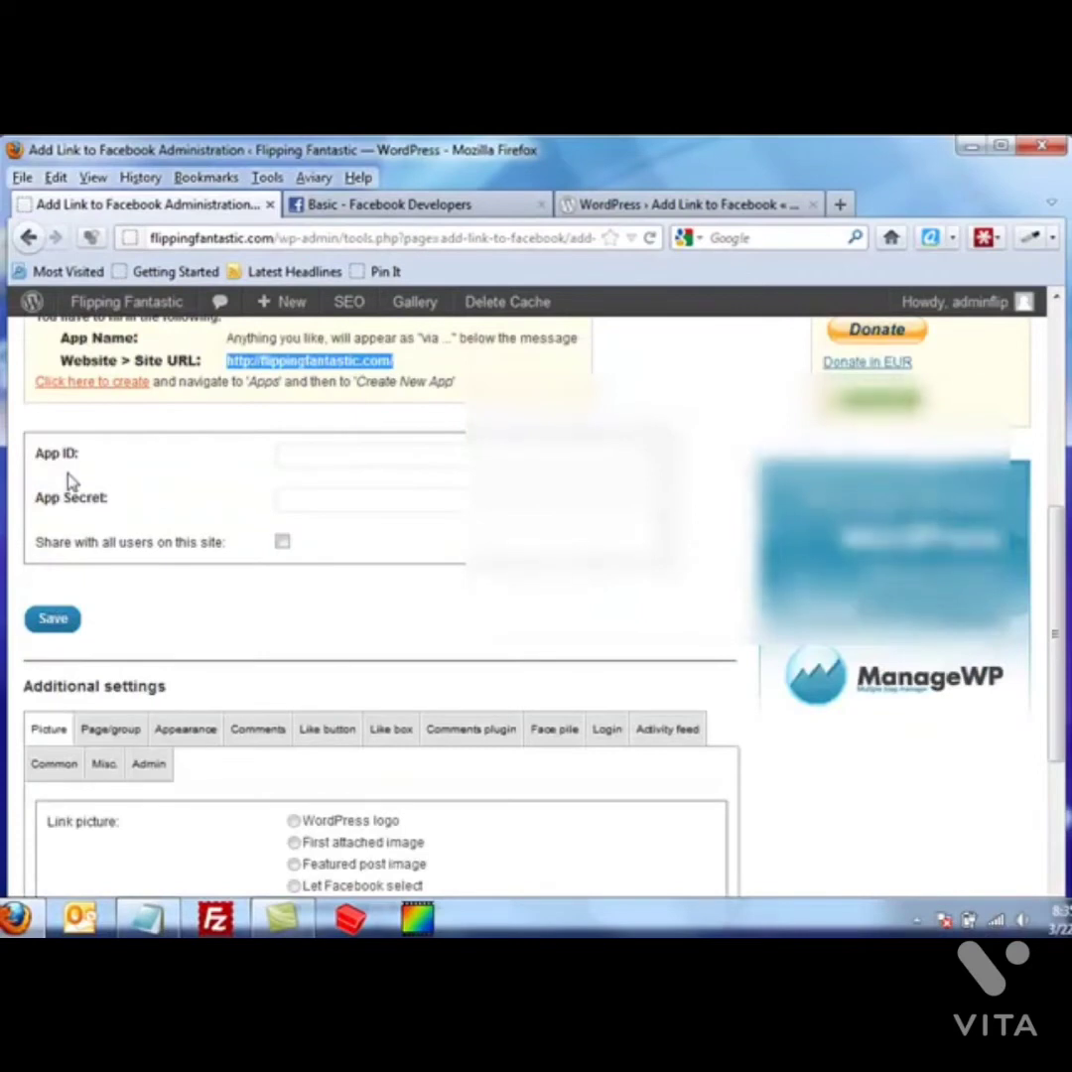
pyautogui.click(288, 921)
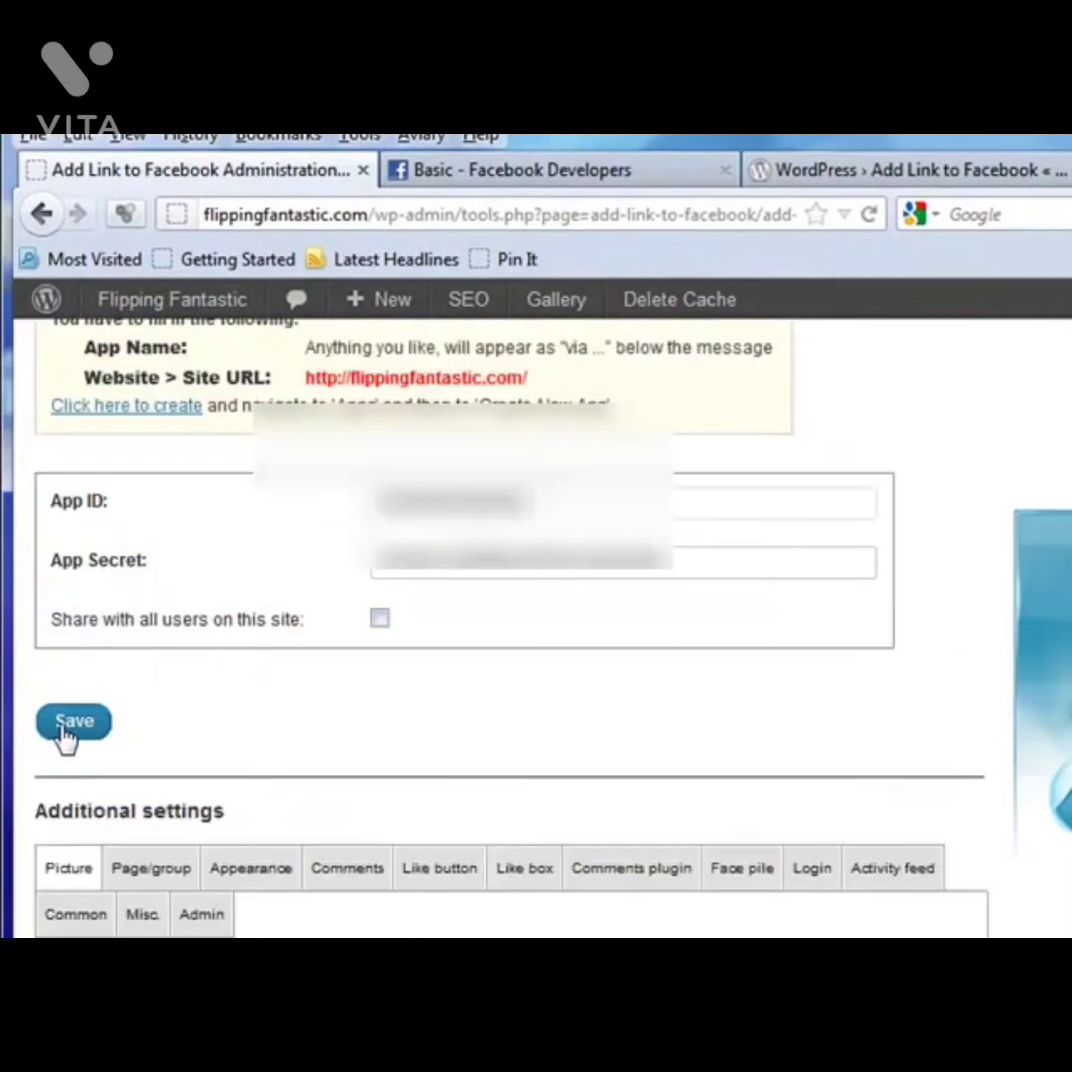
pyautogui.click(67, 733)
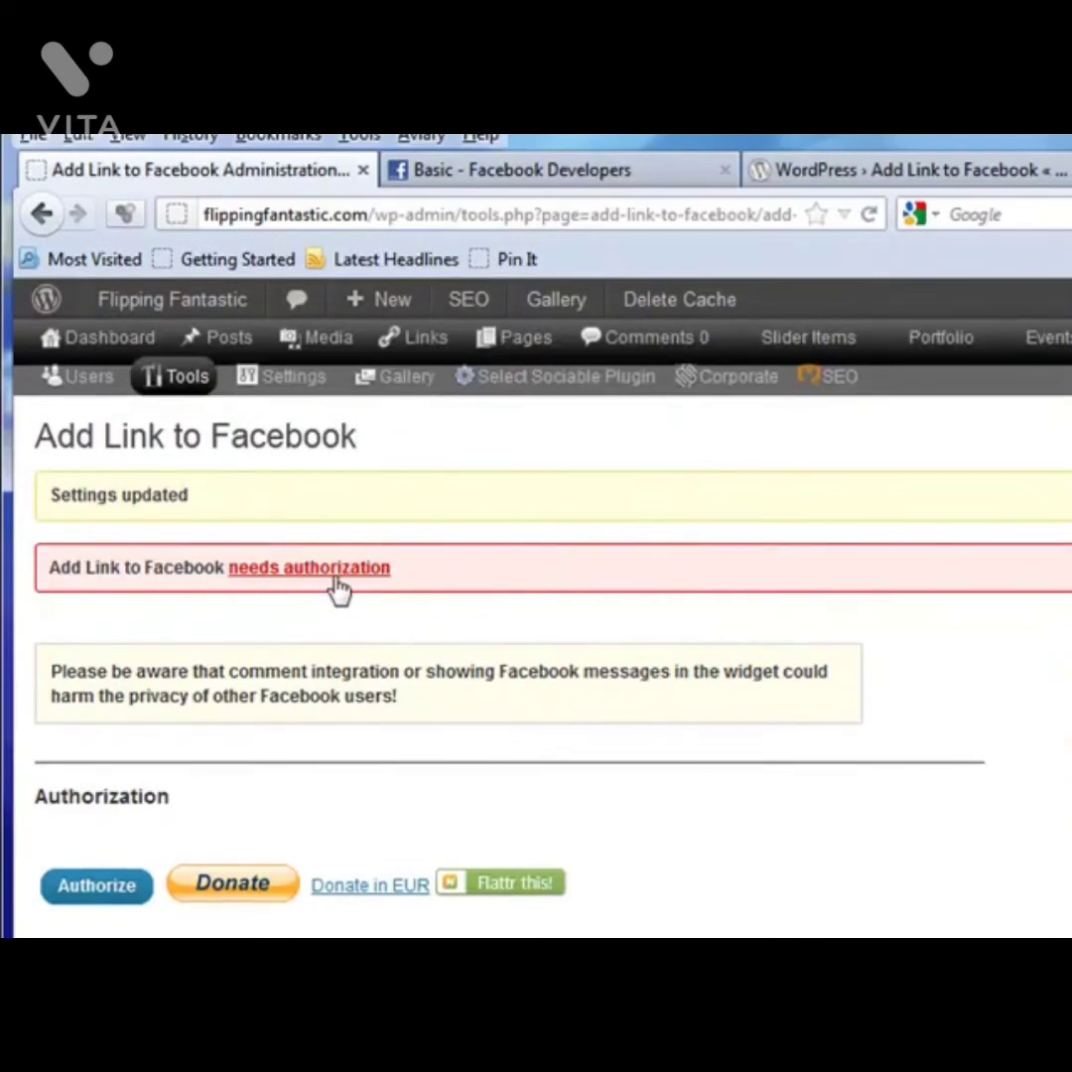
# Select Website as the way the Really Flipping Fantastic app integrates with Facebook in its basic settings on Facebook Developers.
pyautogui.scroll(-3, 363, 607)
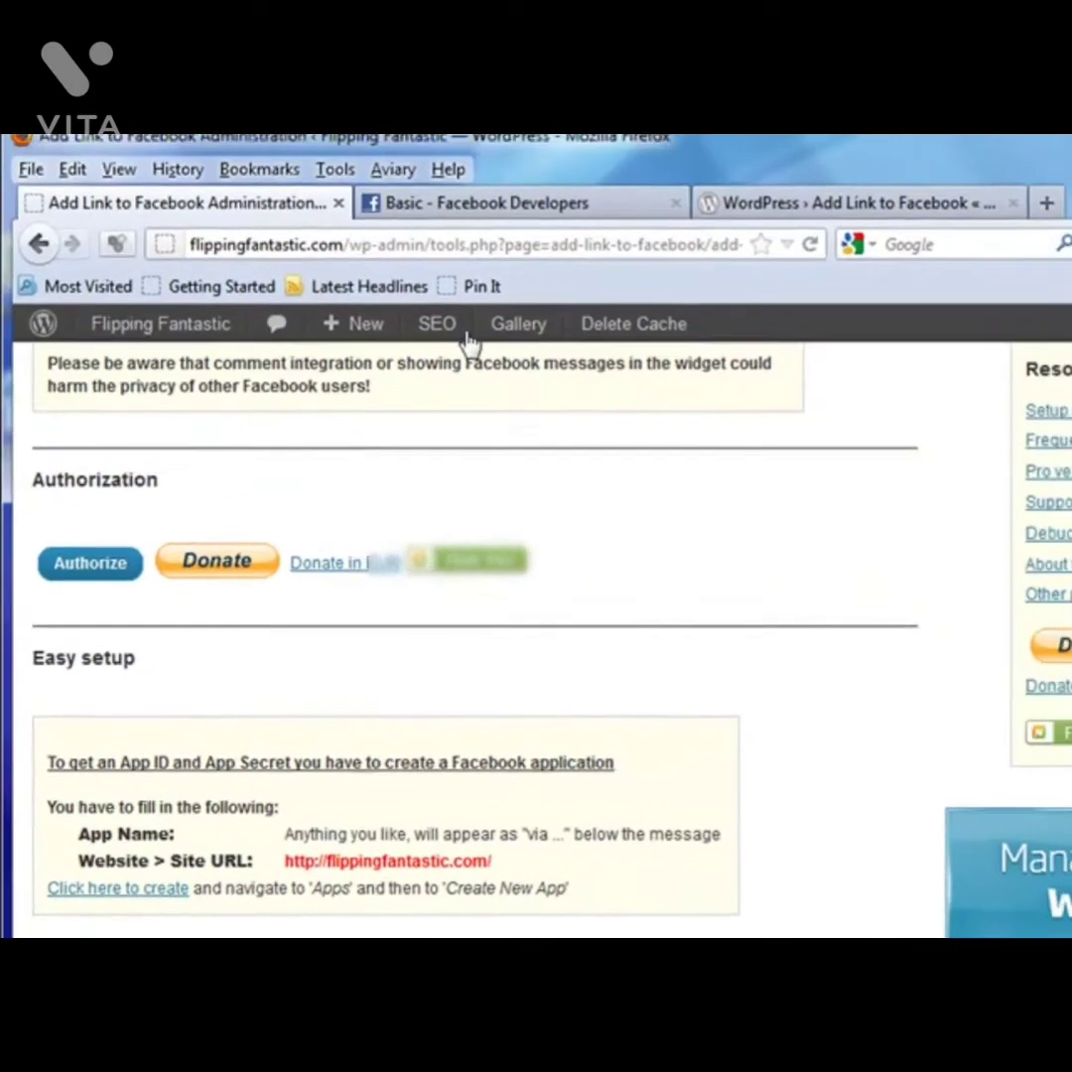
pyautogui.click(496, 231)
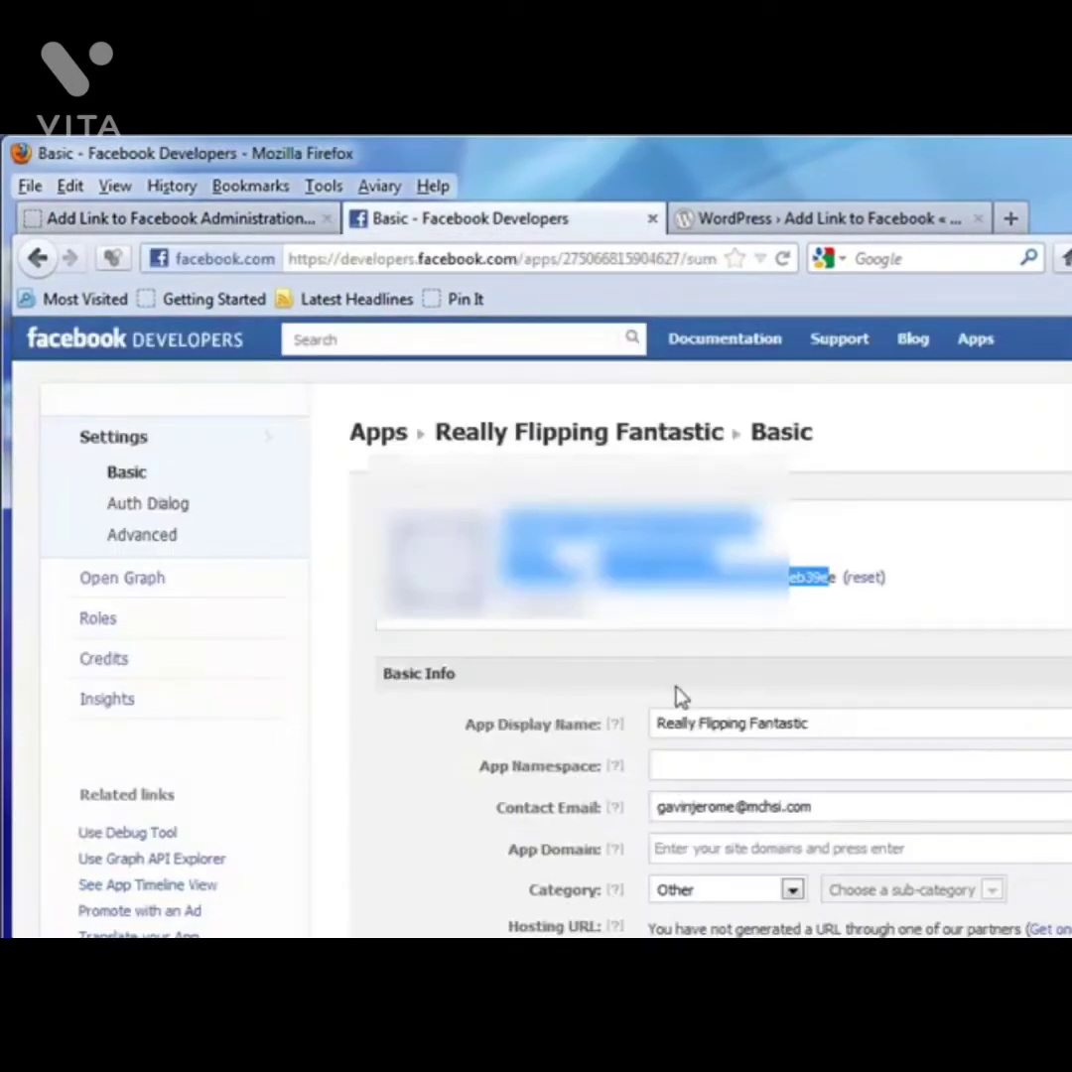
pyautogui.scroll(-3, 605, 699)
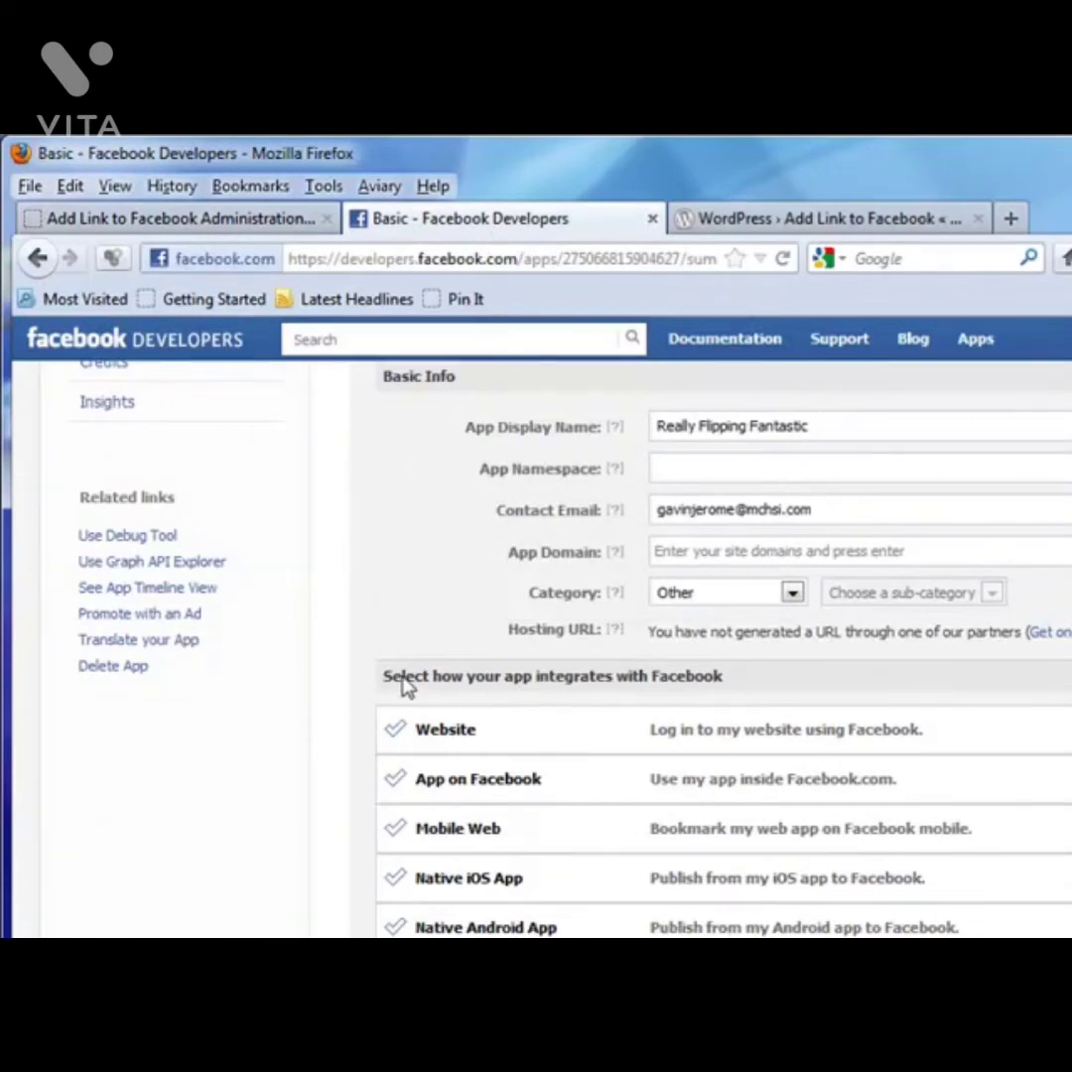
pyautogui.click(398, 731)
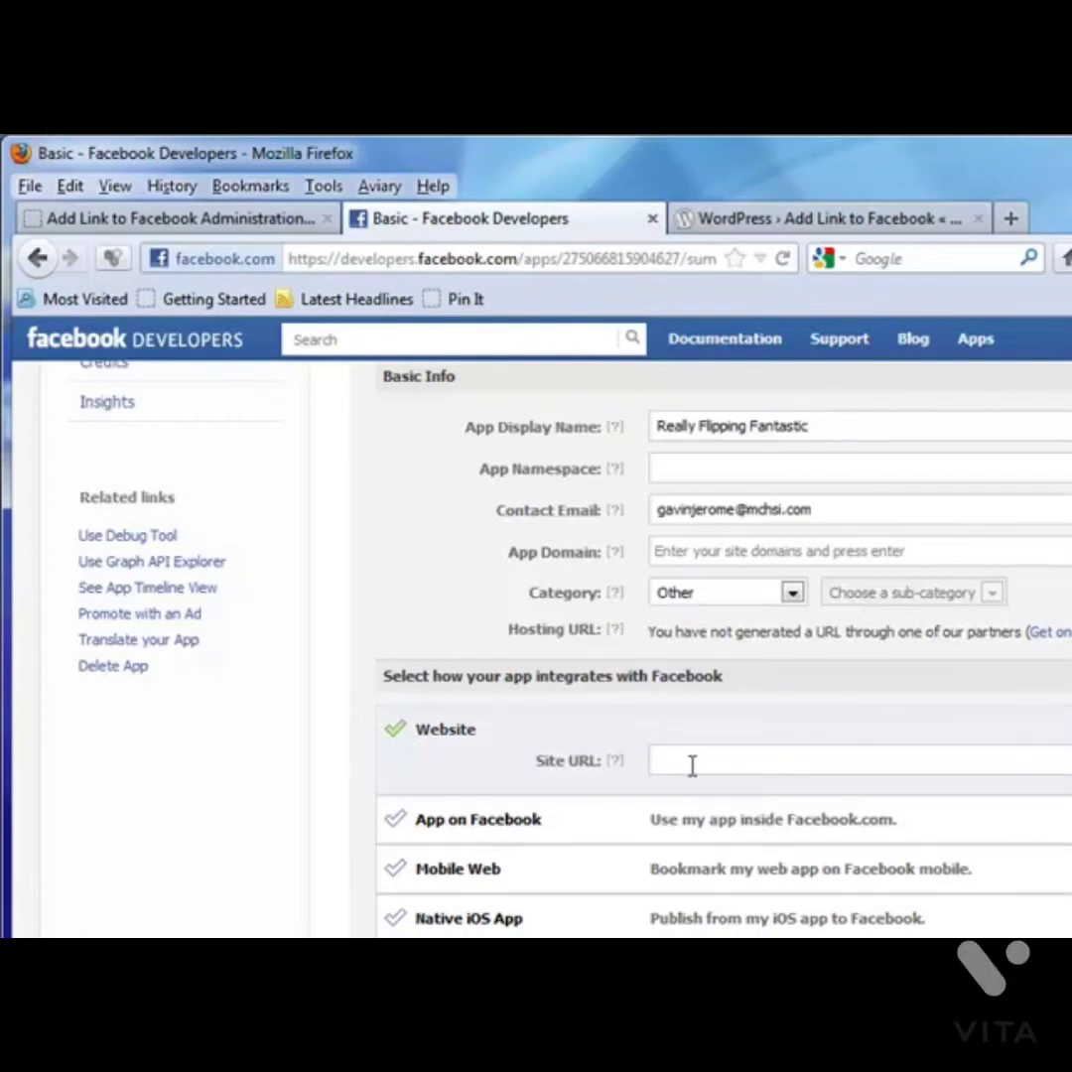
pyautogui.click(197, 218)
pyautogui.moveTo(278, 859); pyautogui.dragTo(486, 866)
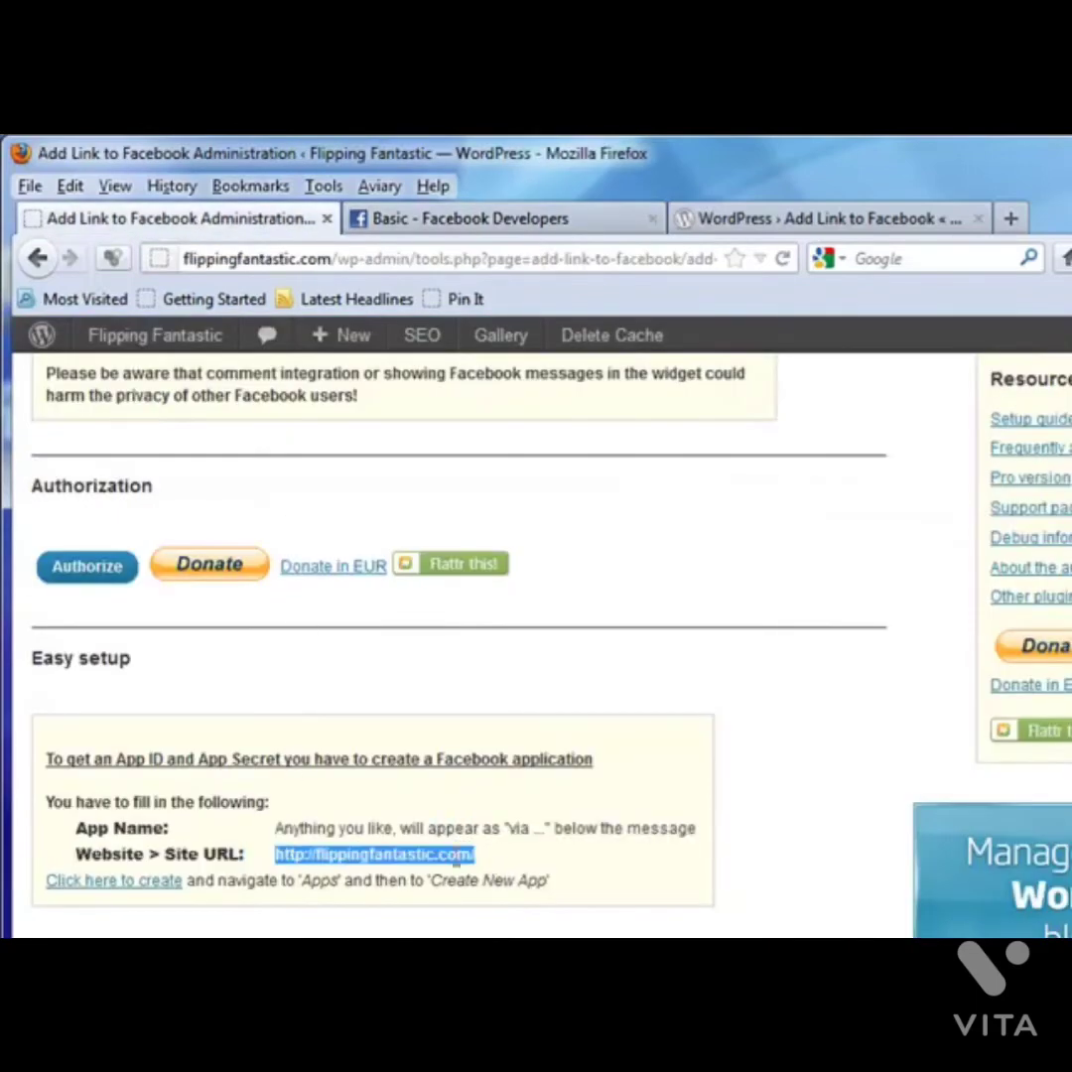
pyautogui.rightClick(440, 853)
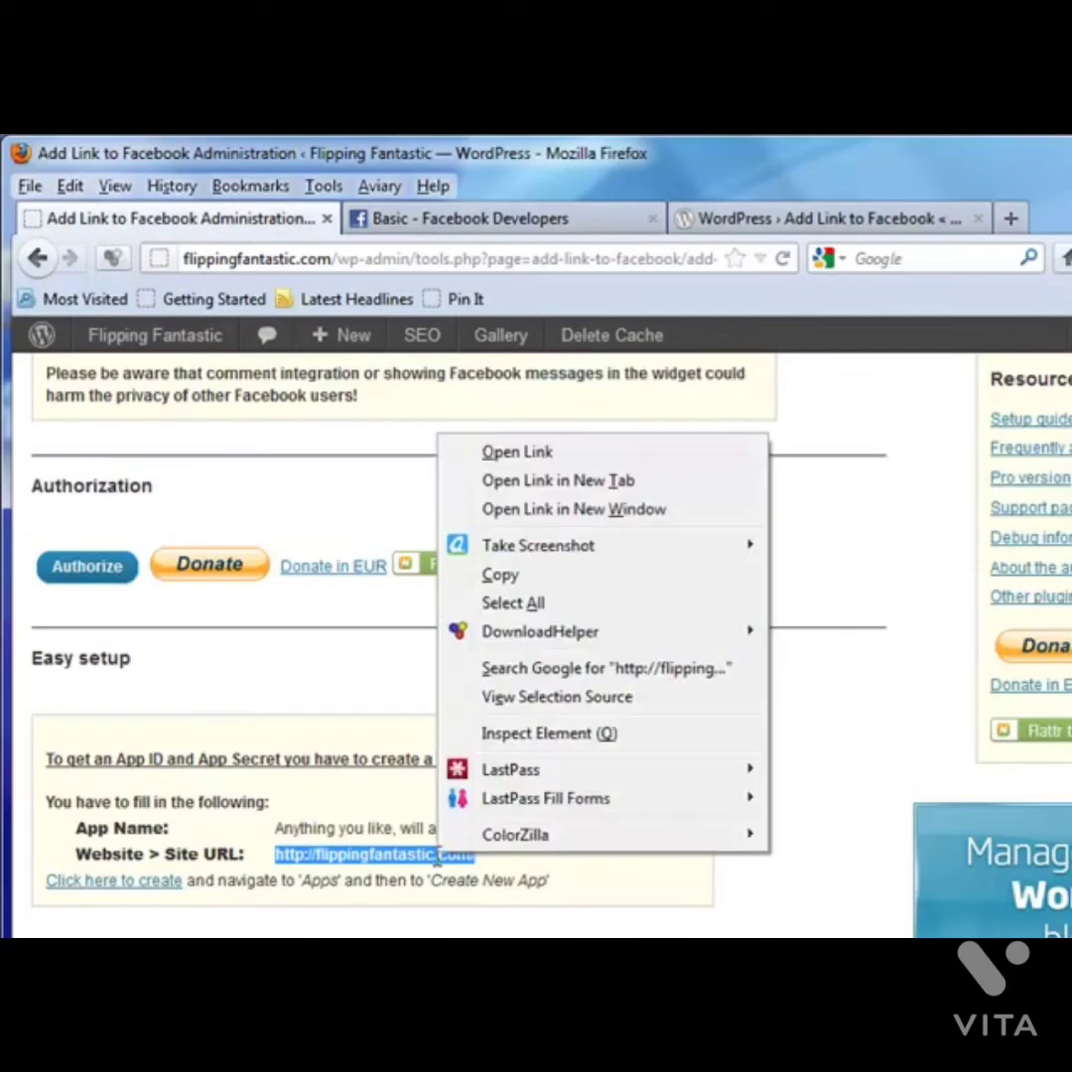
pyautogui.click(501, 577)
pyautogui.click(433, 217)
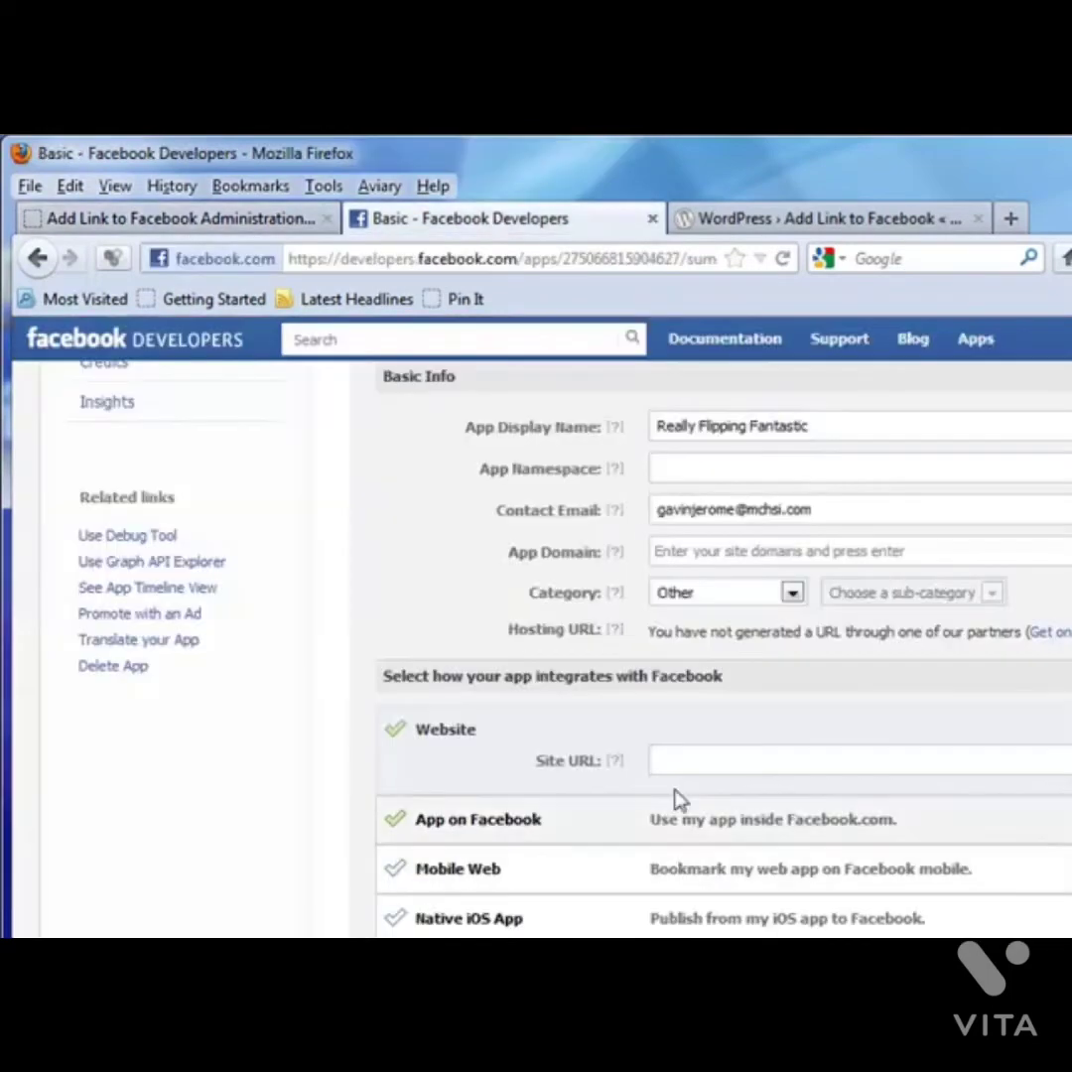
pyautogui.rightClick(681, 759)
pyautogui.click(747, 442)
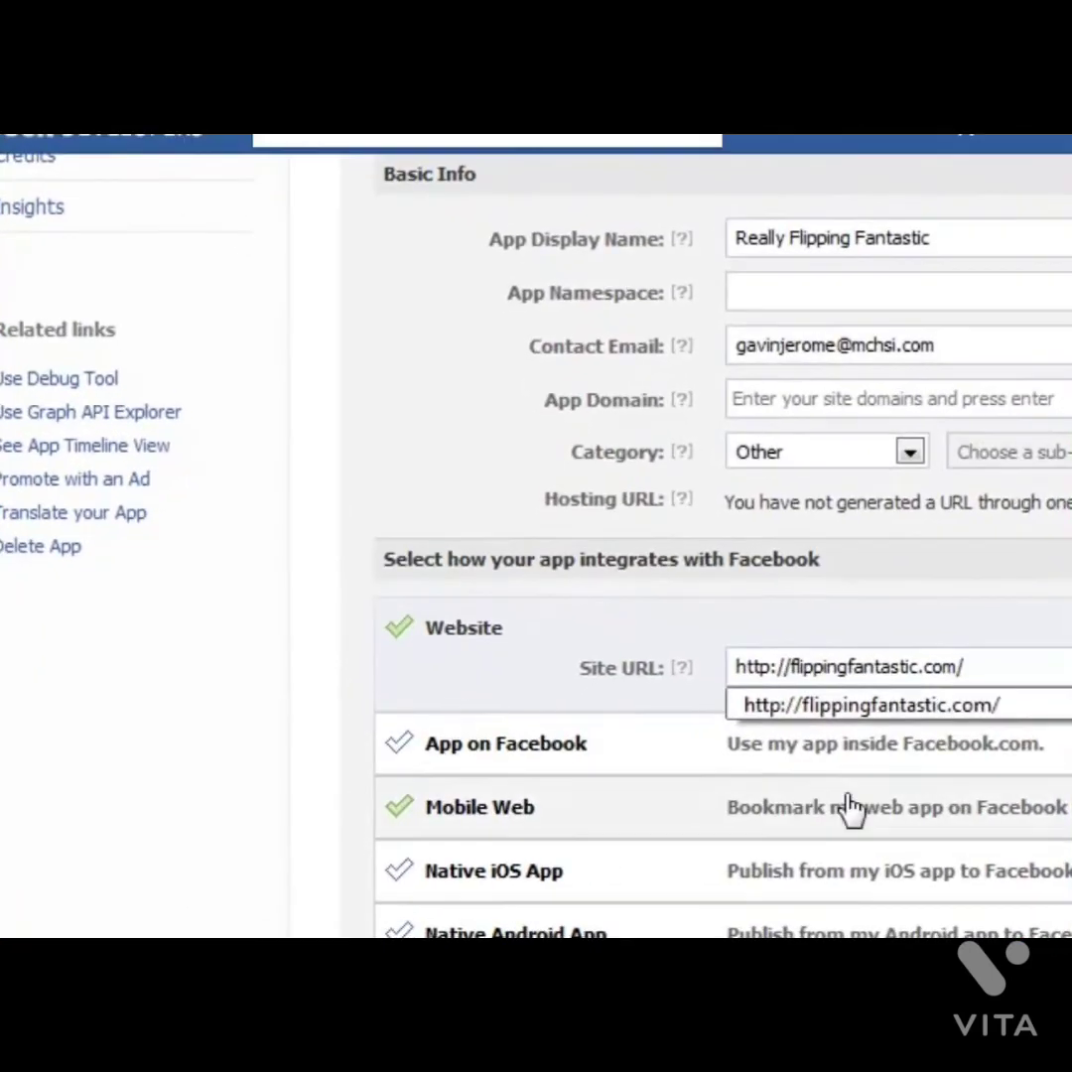
pyautogui.scroll(-2, 814, 757)
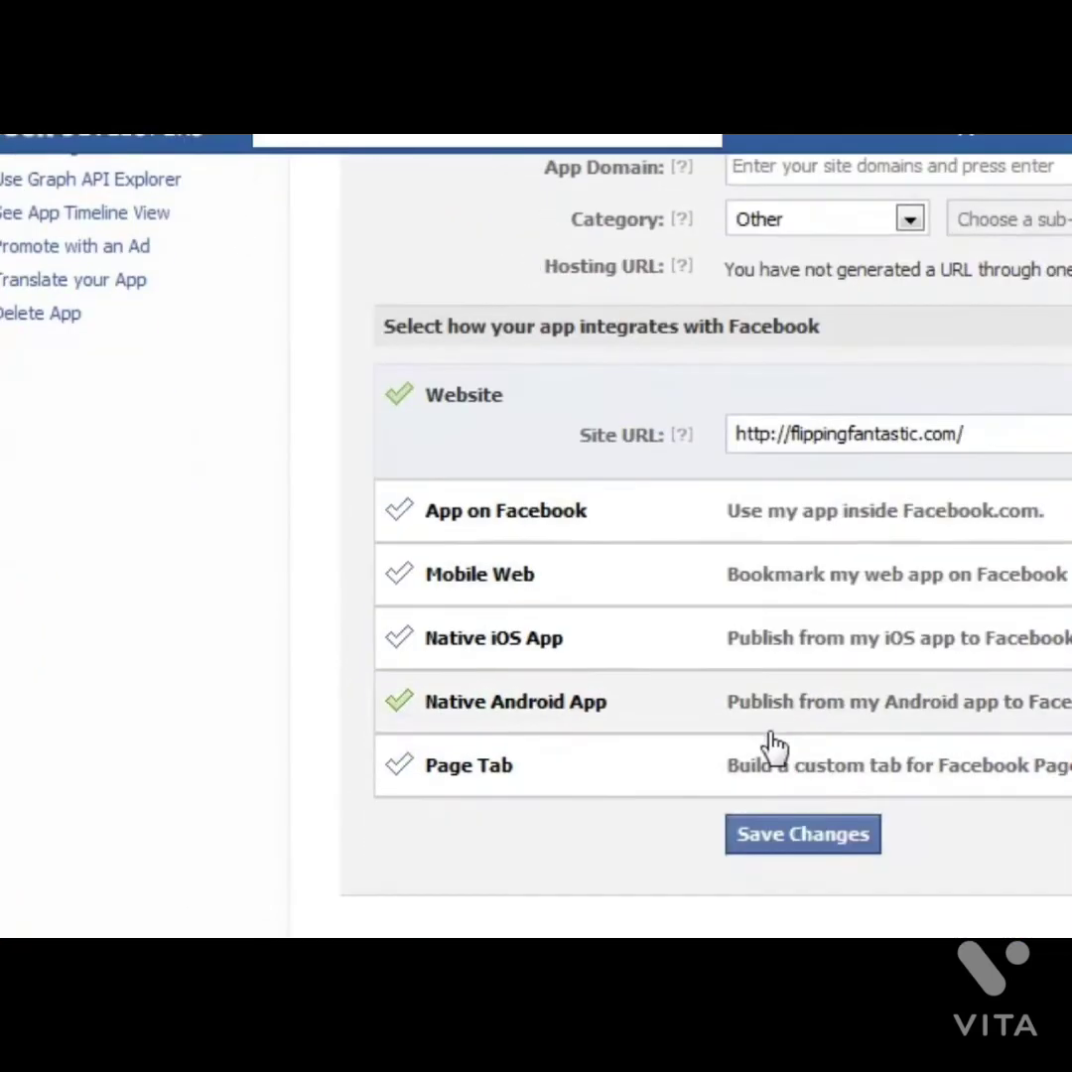
pyautogui.click(814, 841)
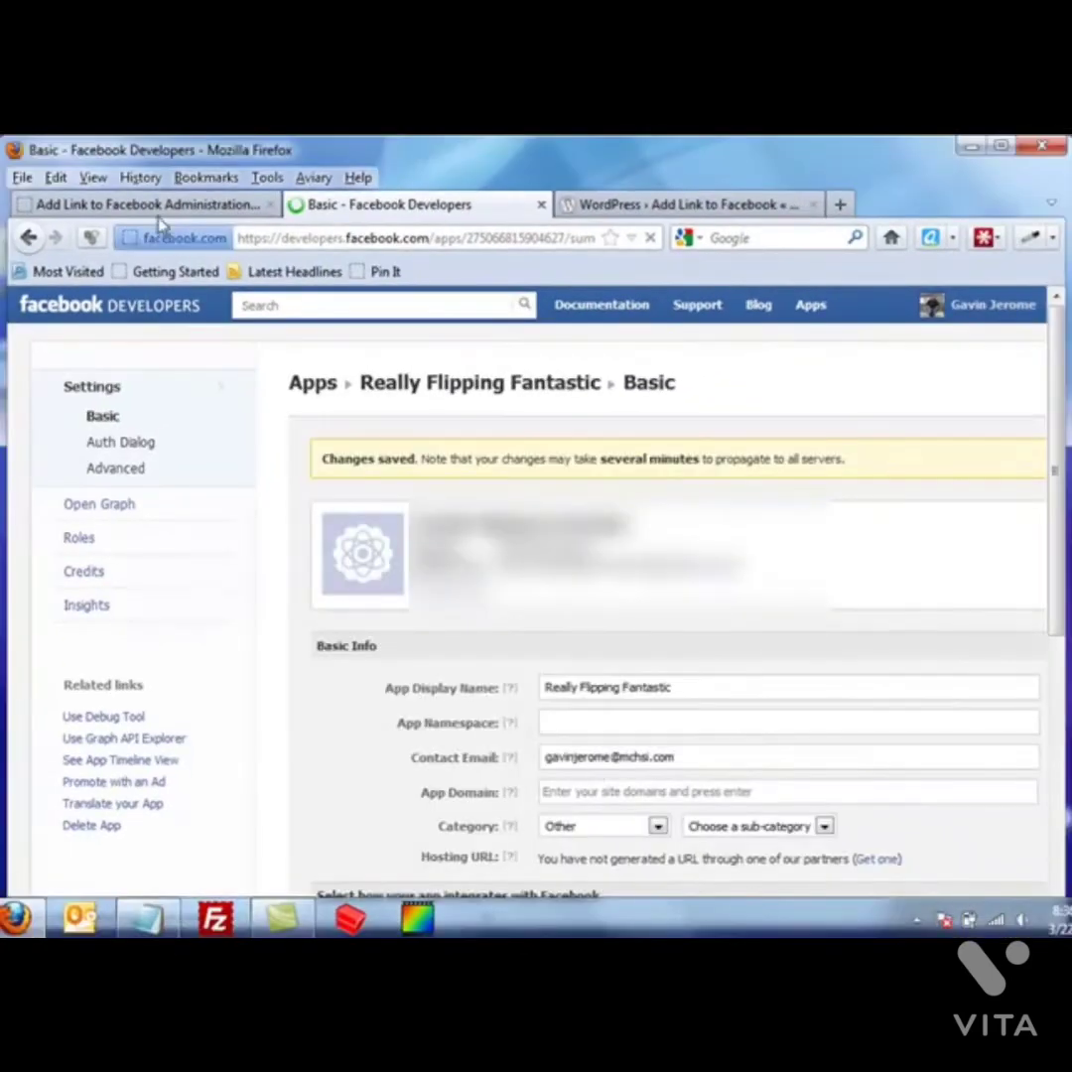
# Authorize the Add Link to Facebook plugin in WordPress and check its authorization section.
pyautogui.click(153, 208)
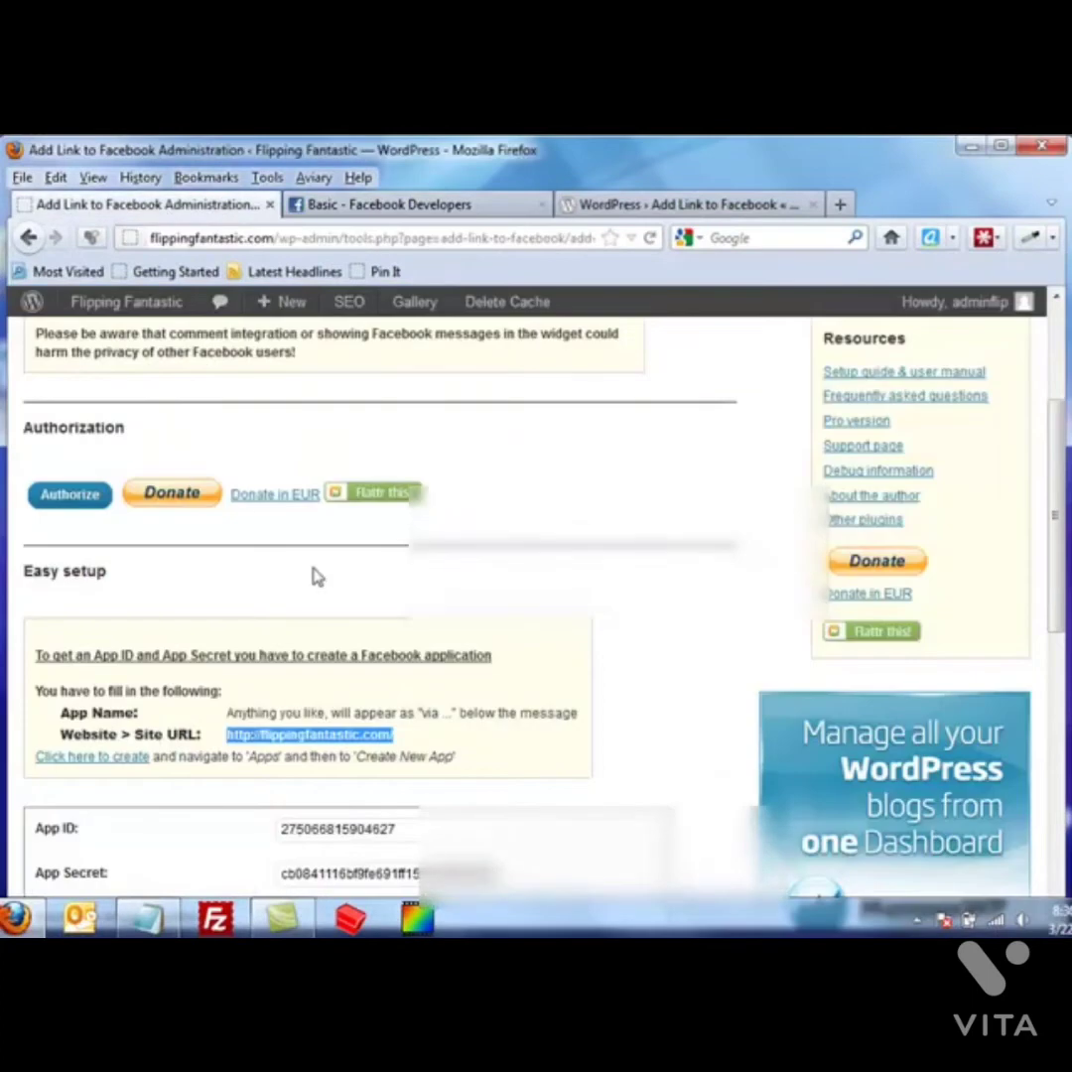
pyautogui.scroll(-6, 435, 781)
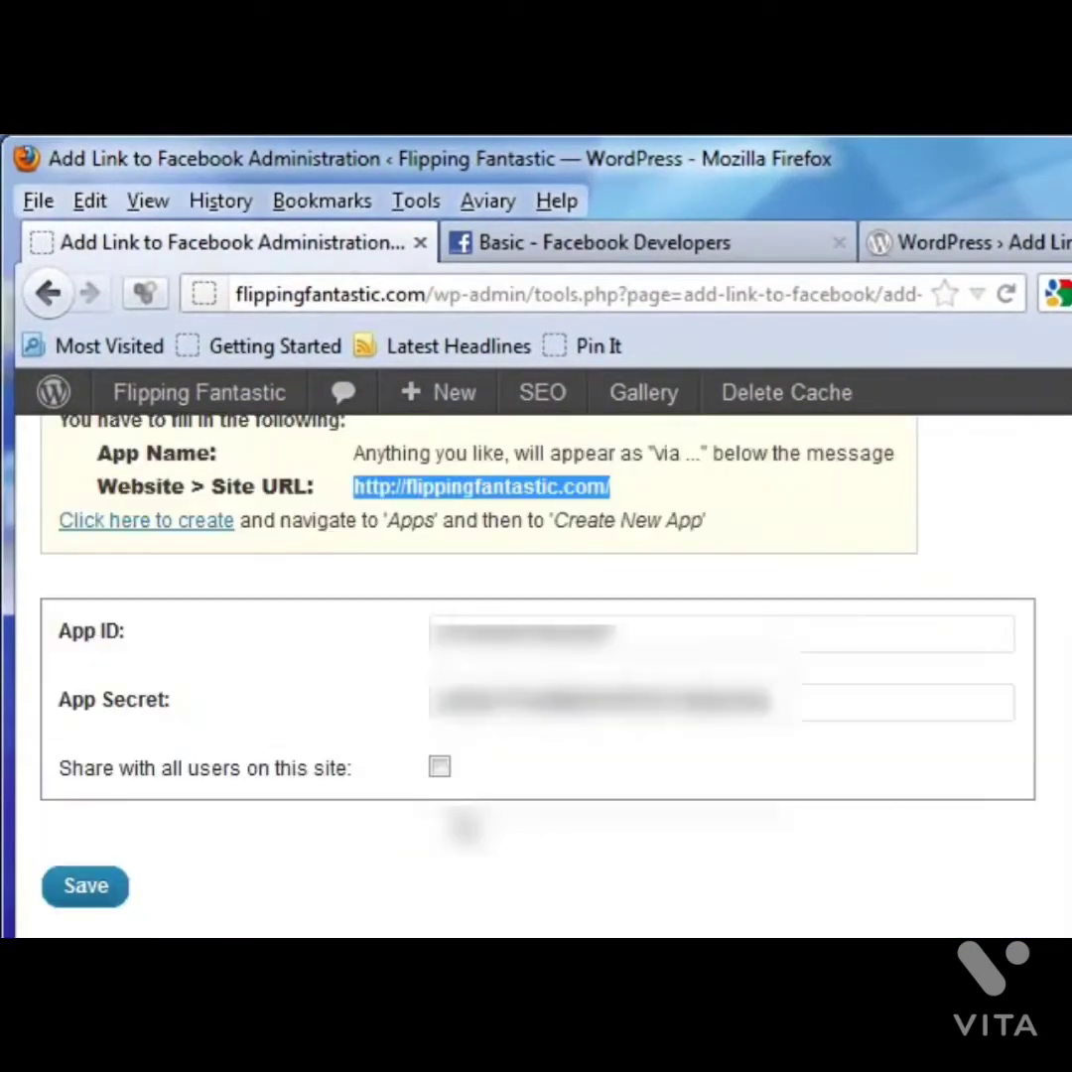
pyautogui.scroll(6, 462, 826)
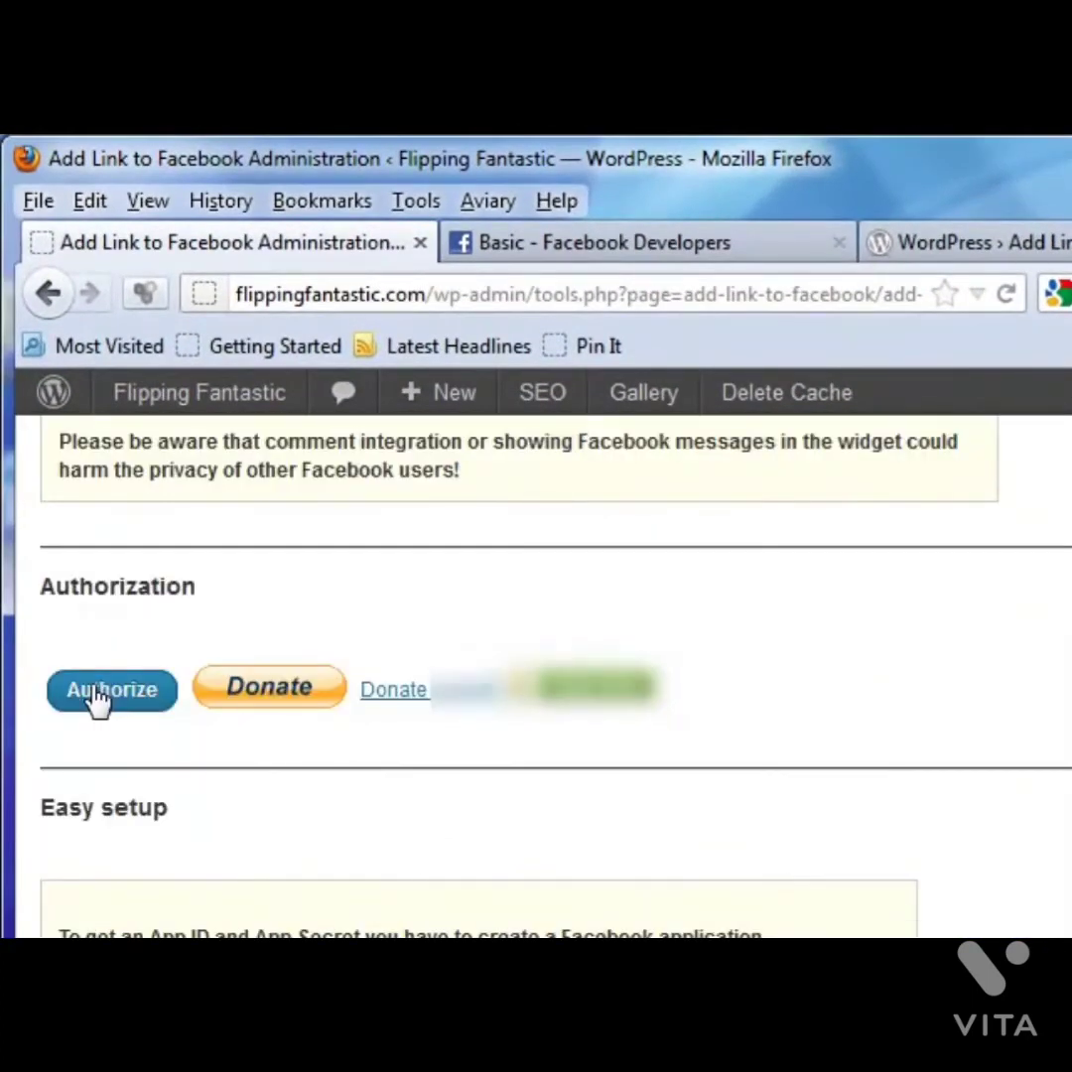
pyautogui.click(107, 694)
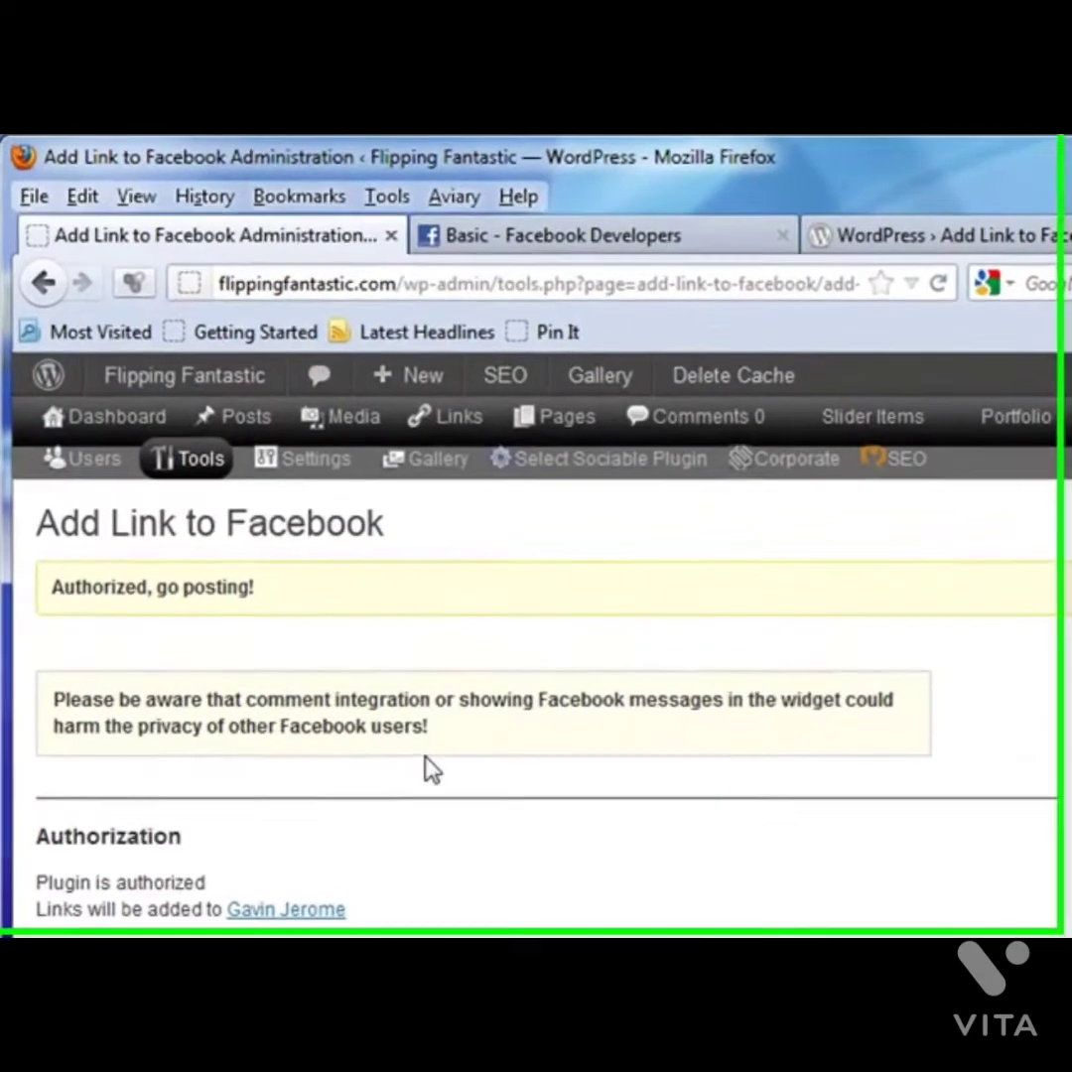
pyautogui.scroll(-3, 442, 781)
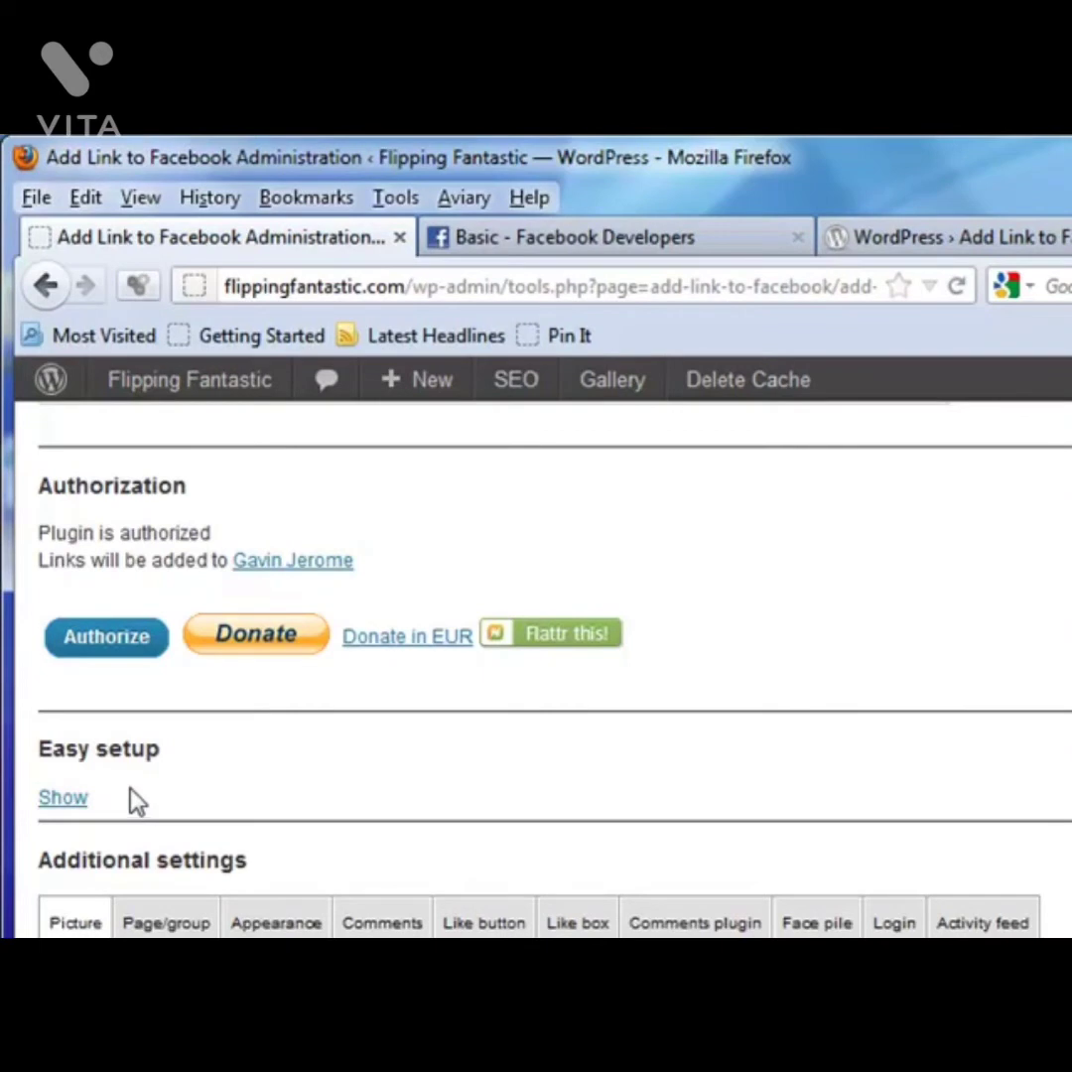
pyautogui.scroll(3, 283, 806)
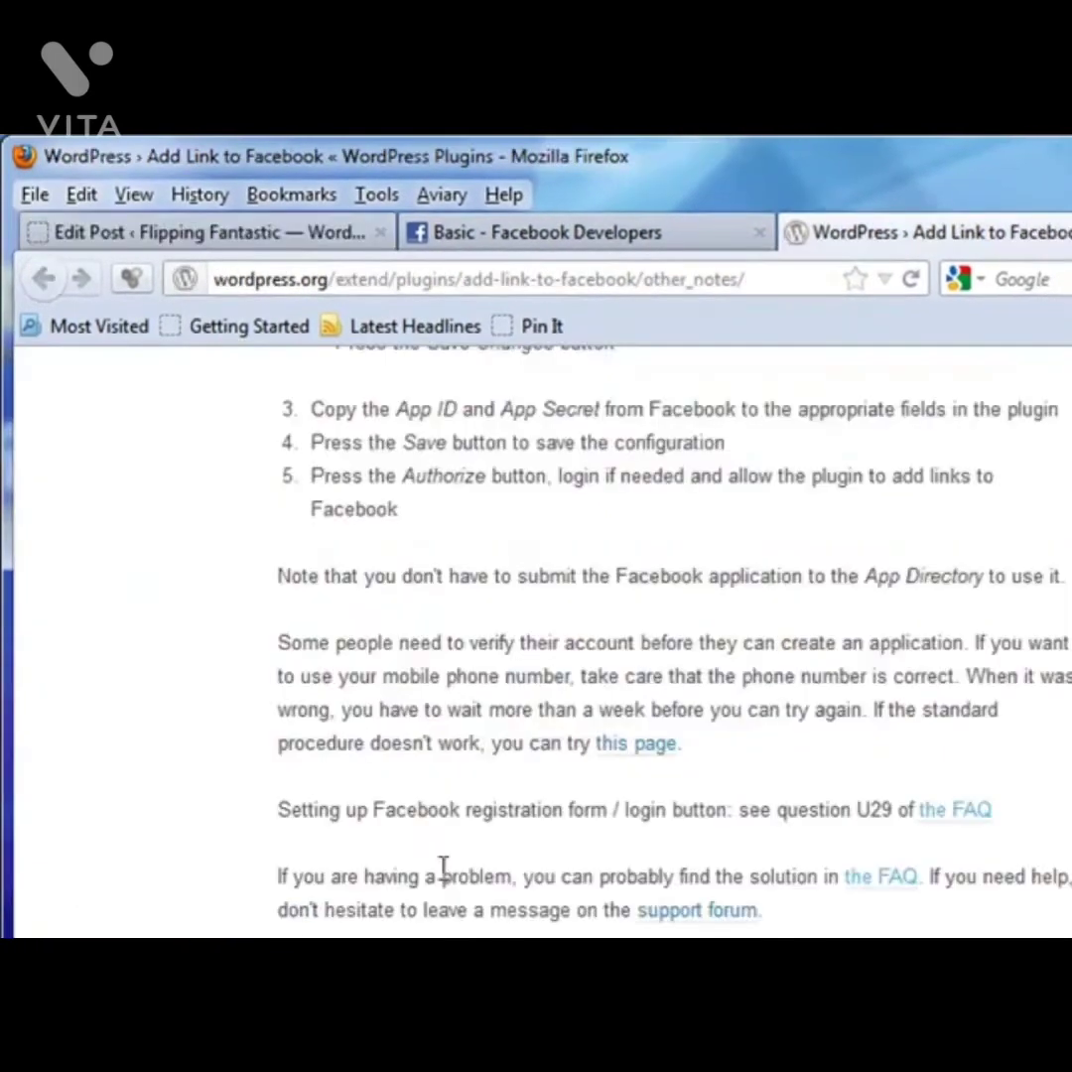
# Read the setup notes and the User Guide's Easy setup section on the plugin's WordPress.org page.
pyautogui.scroll(-5, 427, 873)
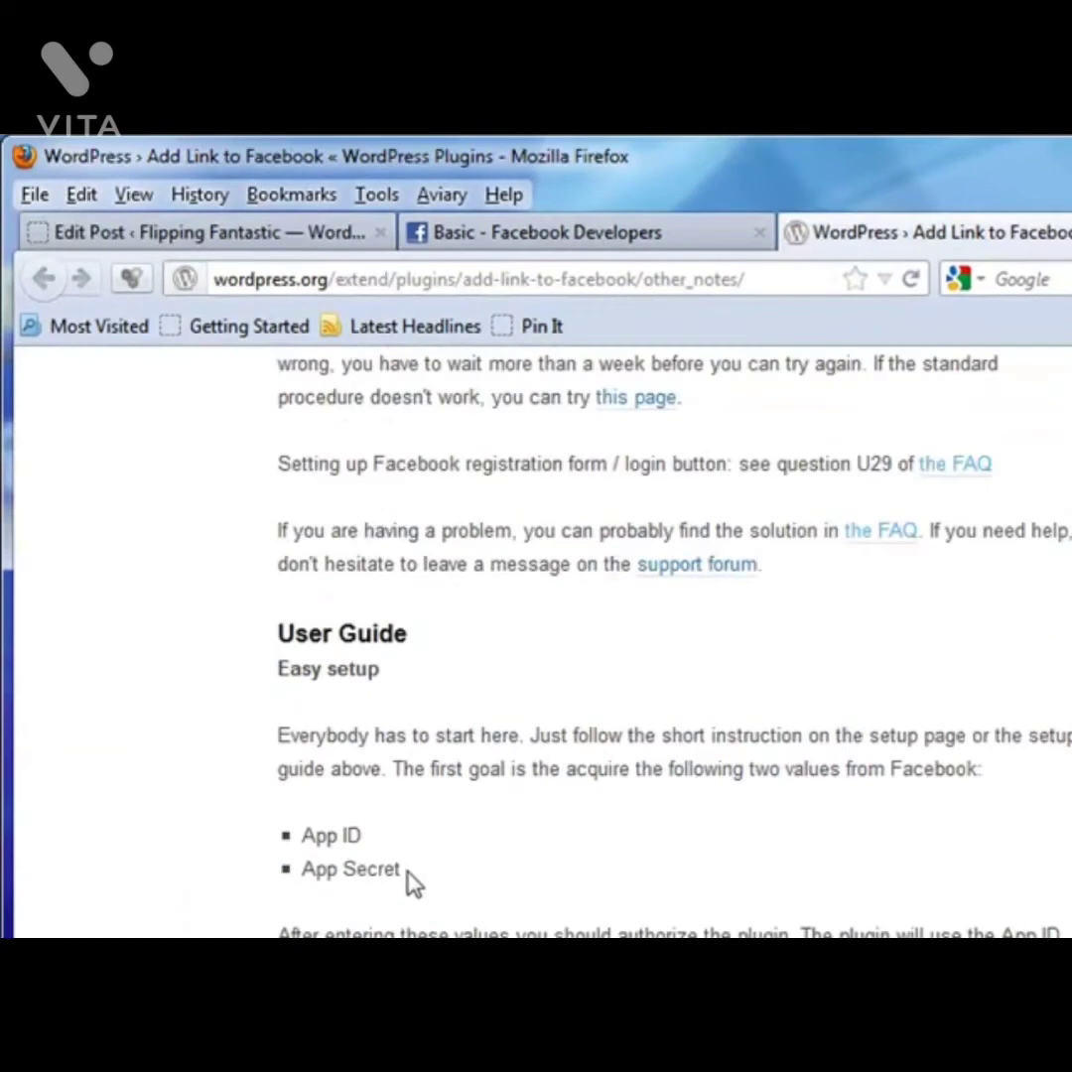
pyautogui.scroll(-3, 415, 883)
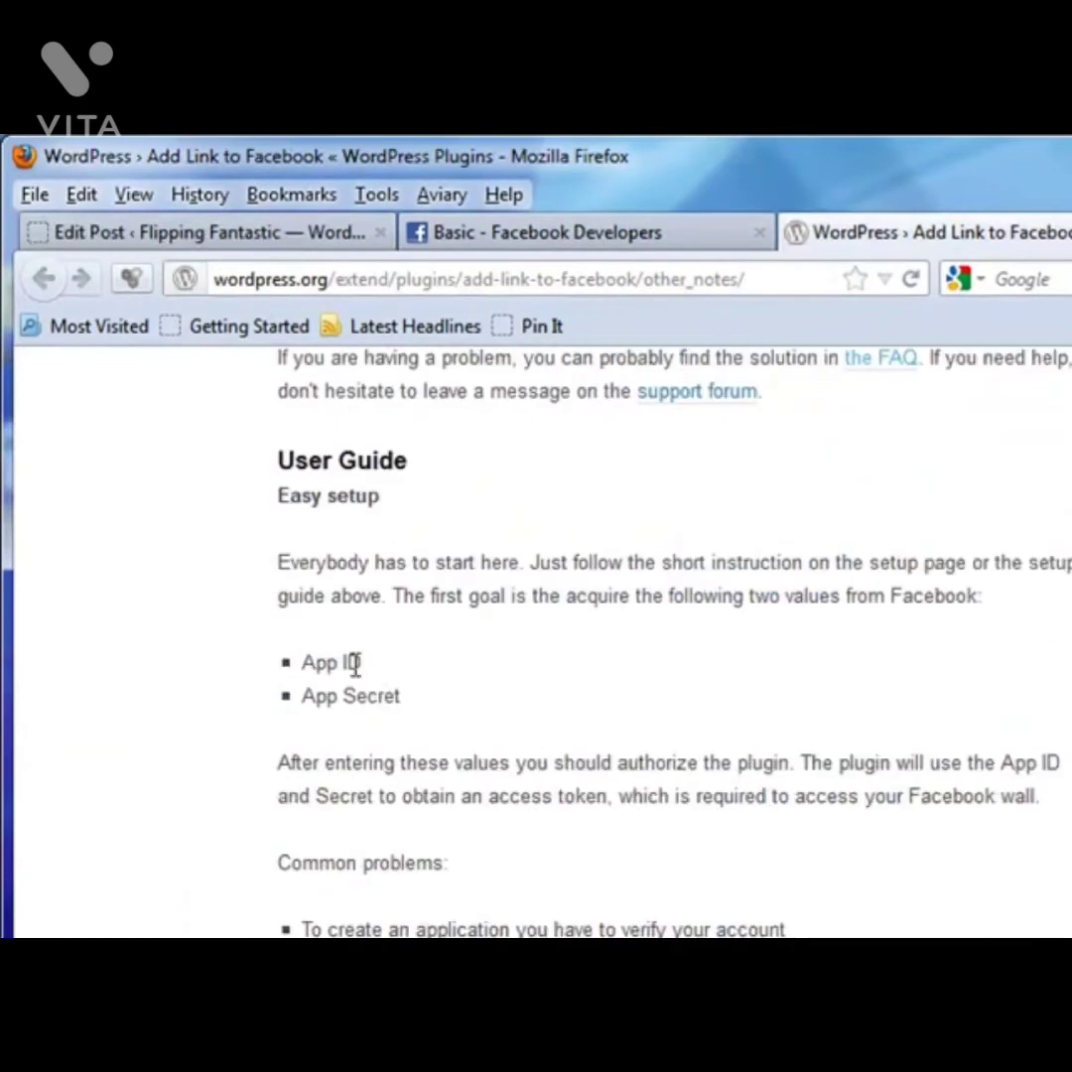
pyautogui.scroll(10, 570, 866)
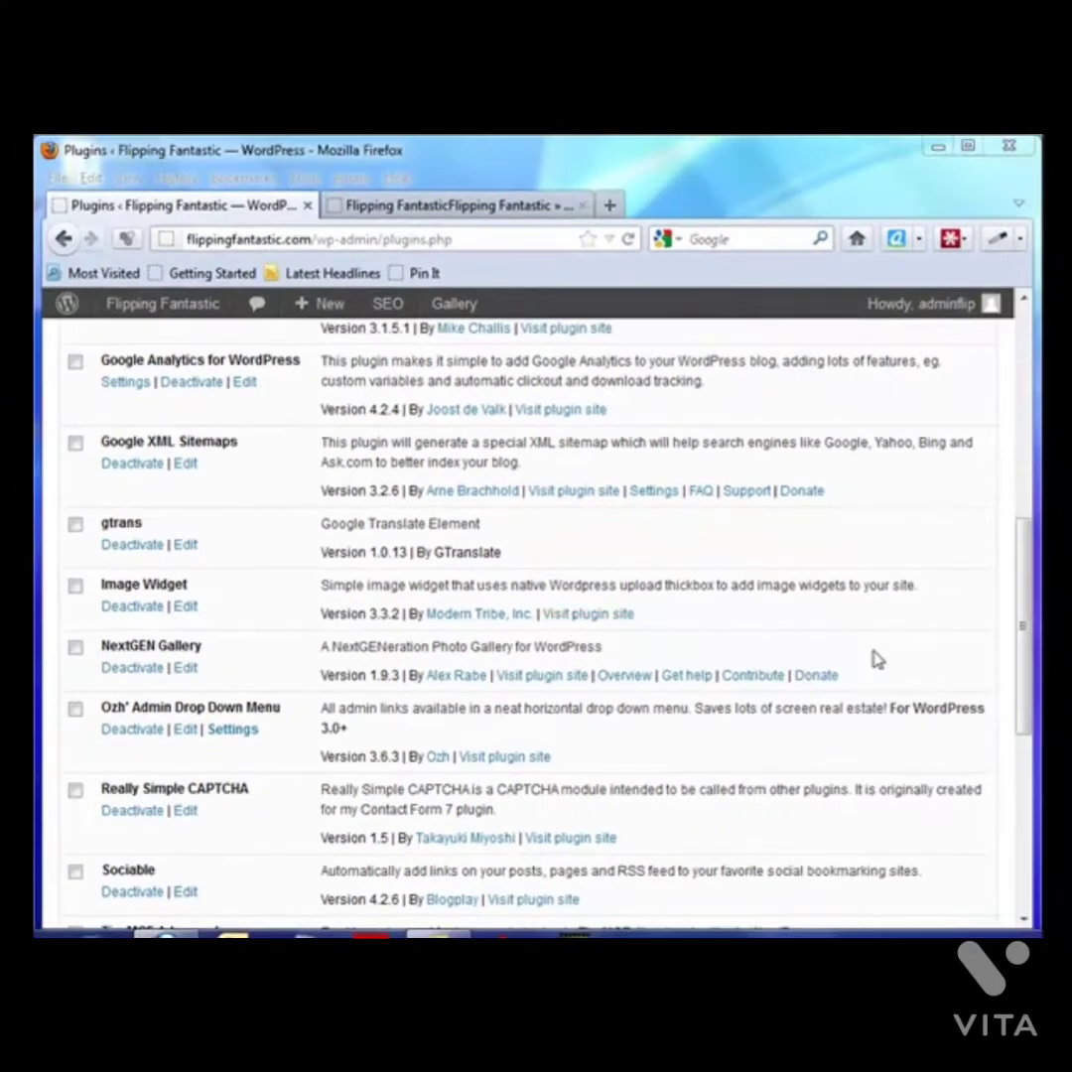
# Open the Widgets page from the site's appearance settings.
pyautogui.moveTo(1026, 692); pyautogui.dragTo(1026, 466)
pyautogui.moveTo(685, 377)
pyautogui.moveTo(308, 368)
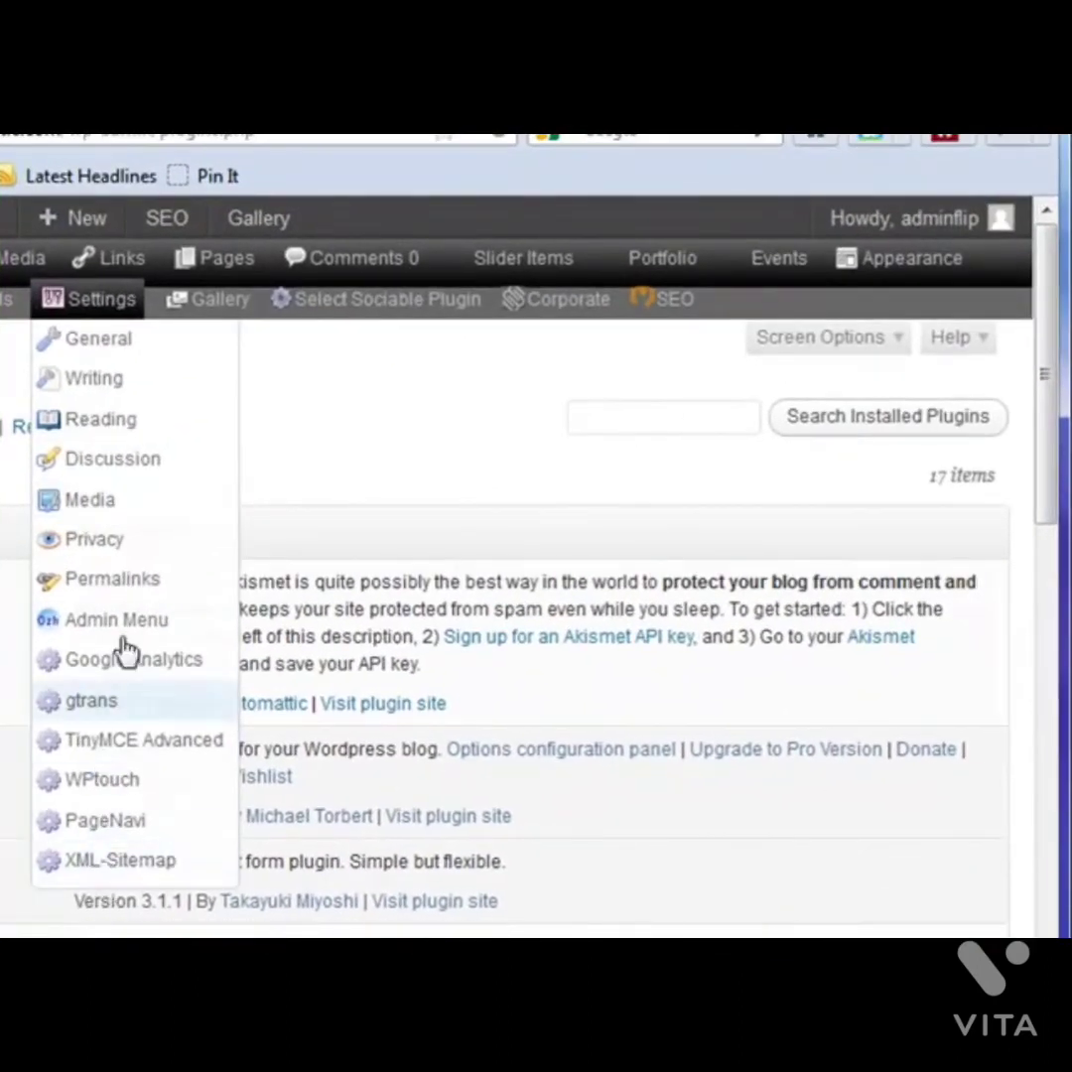
pyautogui.moveTo(456, 302)
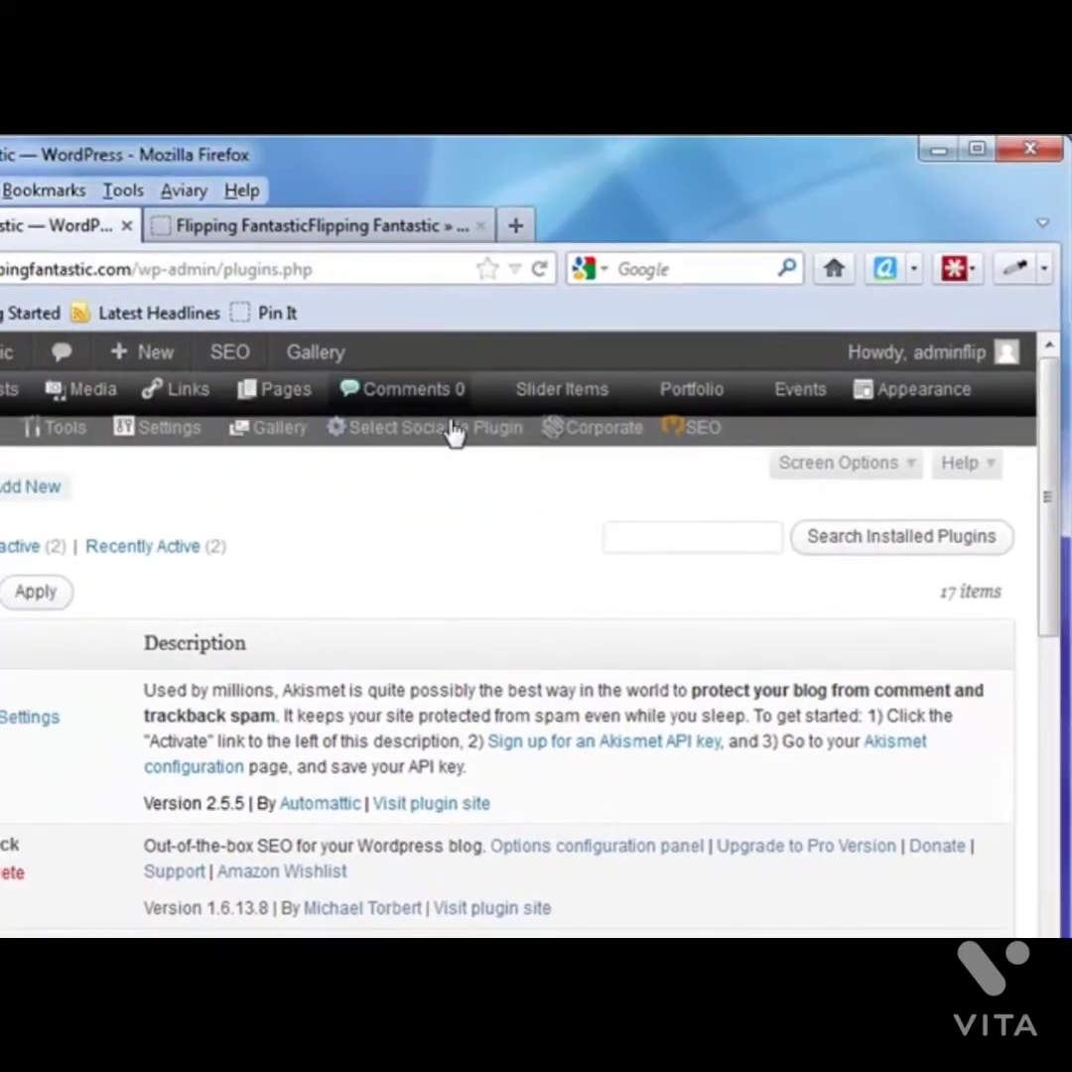
pyautogui.moveTo(861, 344)
pyautogui.click(907, 466)
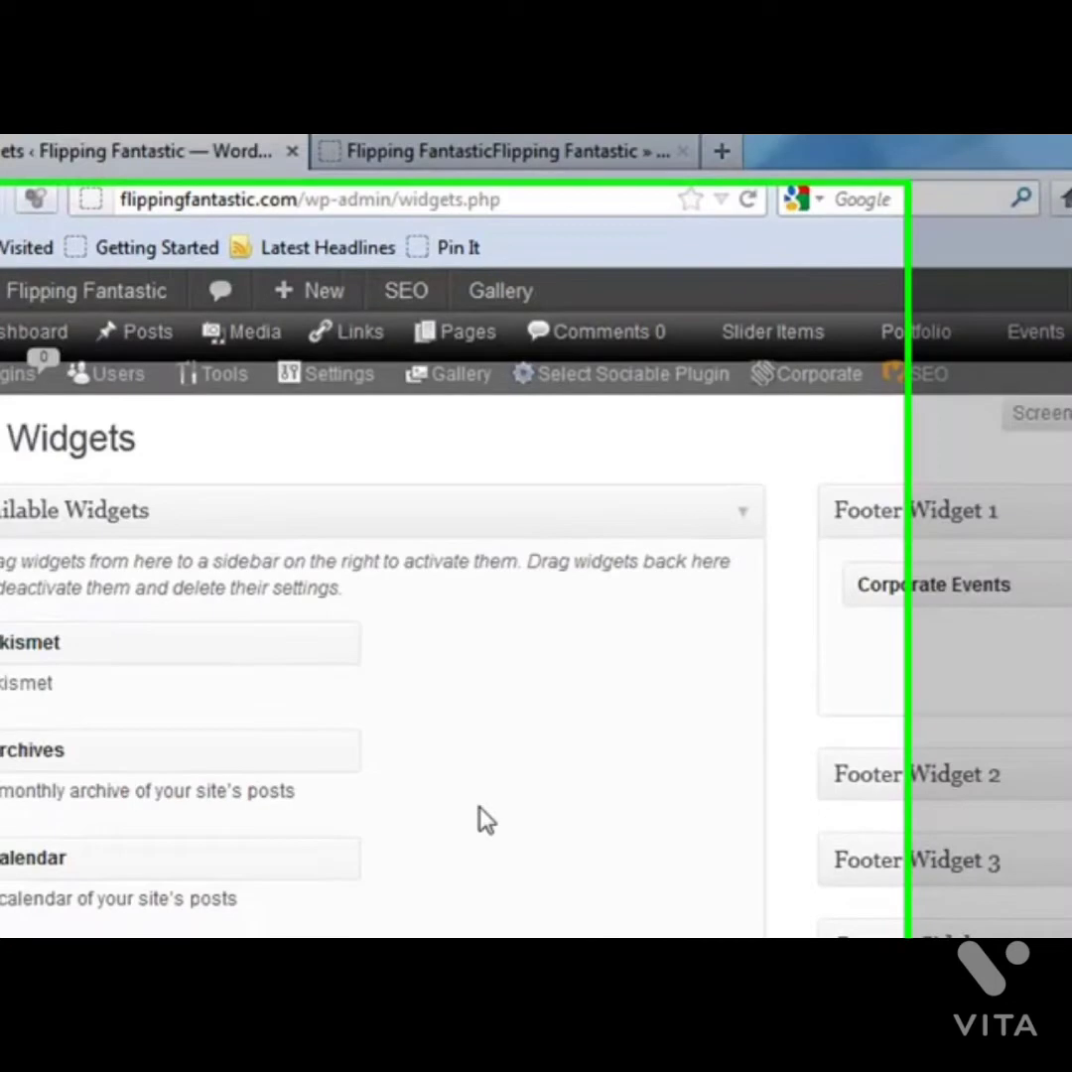
# Expand the Global Sidebar and add an Image Widget to it from the available widgets.
pyautogui.scroll(-5, 318, 824)
pyautogui.scroll(-4, 627, 811)
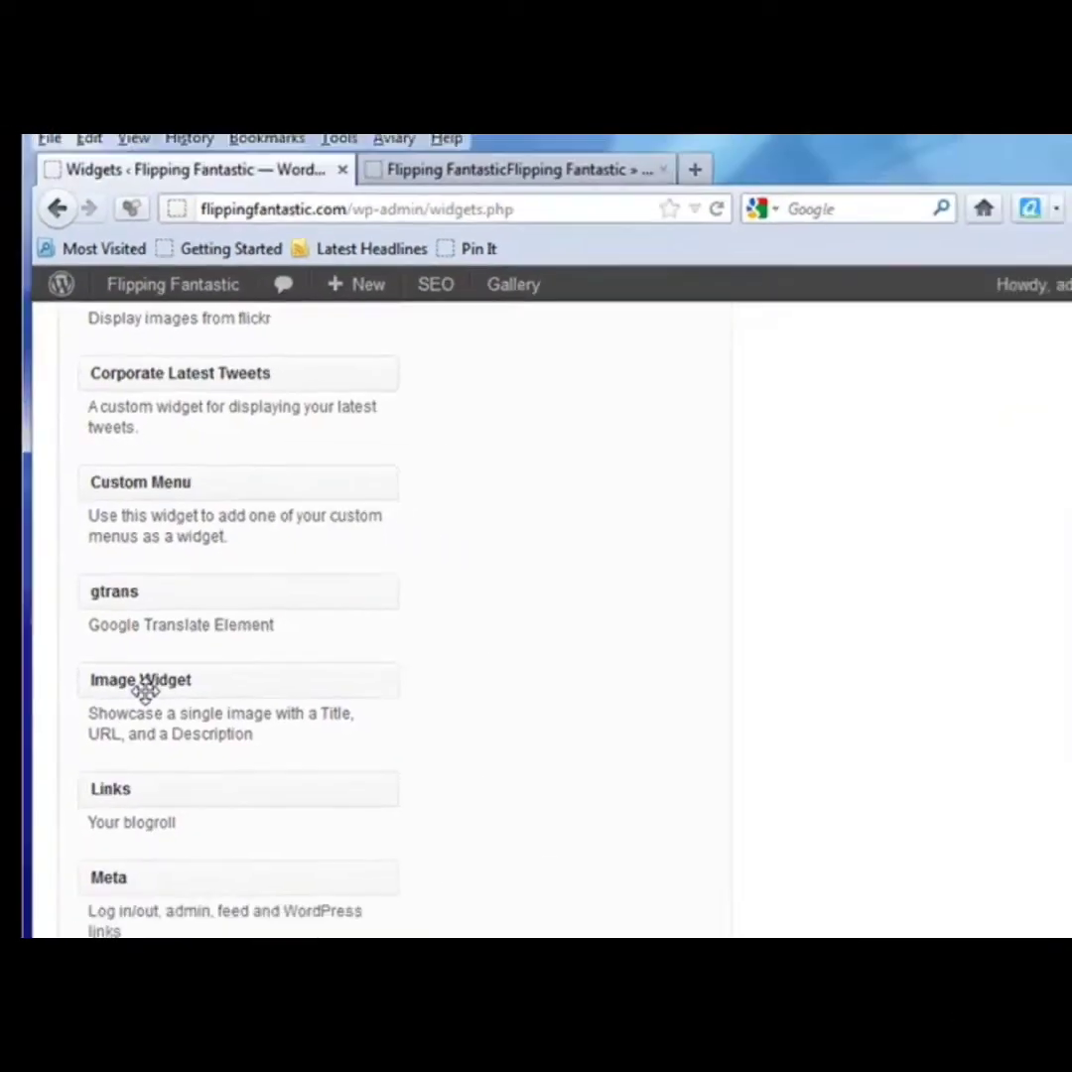
pyautogui.moveTo(146, 691); pyautogui.dragTo(1033, 322)
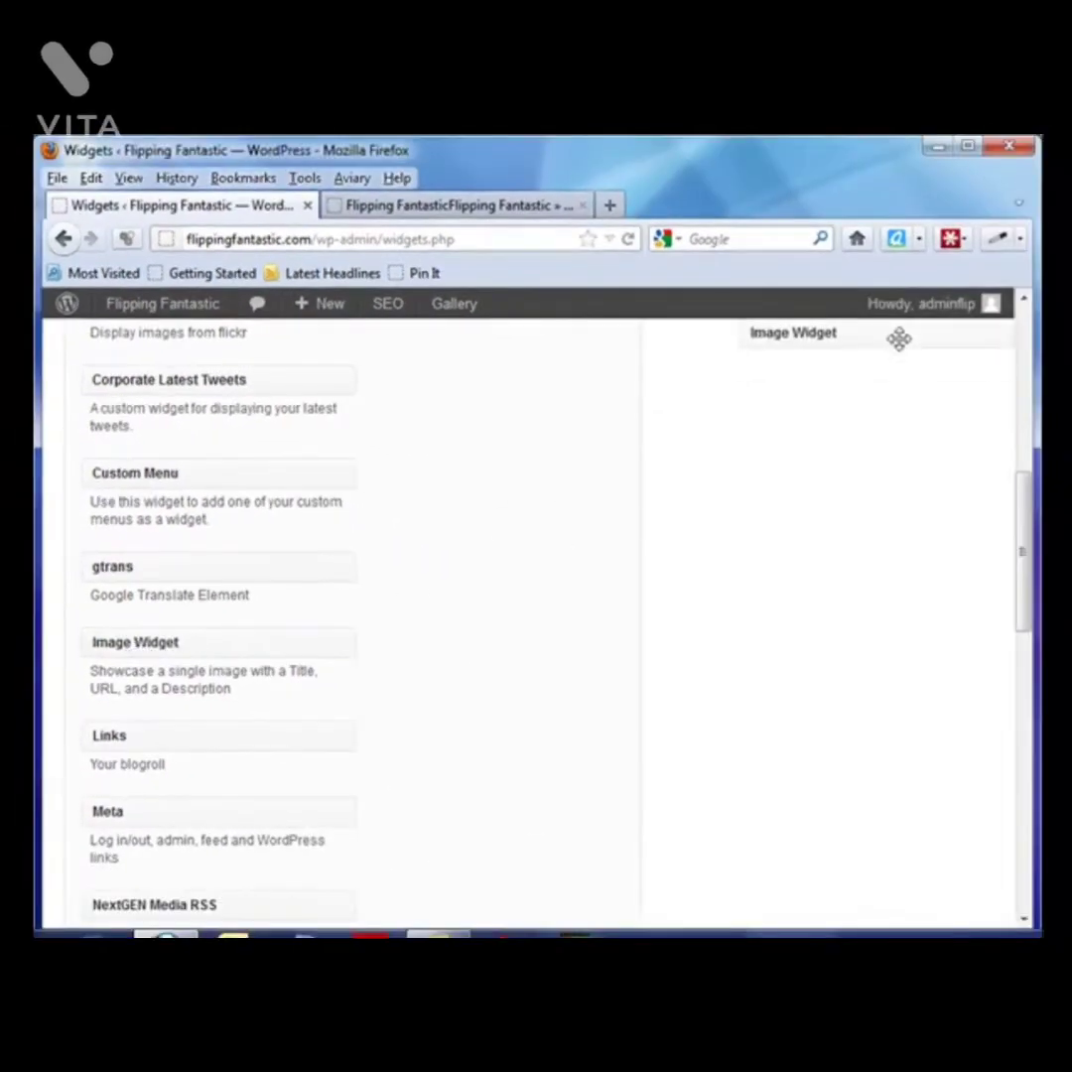
pyautogui.moveTo(899, 339); pyautogui.dragTo(950, 359)
pyautogui.click(981, 347)
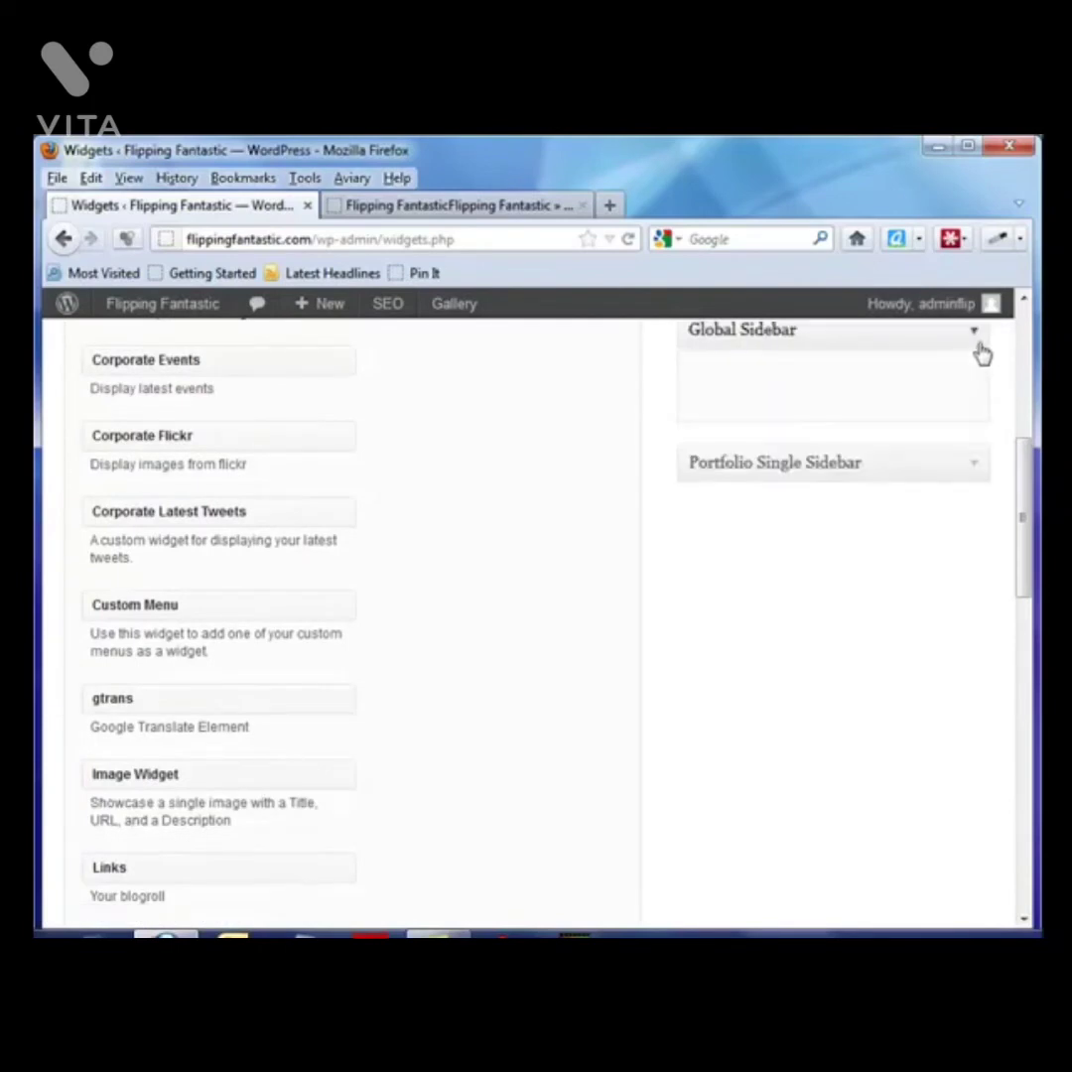
pyautogui.moveTo(158, 783); pyautogui.dragTo(772, 383)
# Enter WP Profitable Posts as the title of the new Image Widget.
pyautogui.click(831, 440)
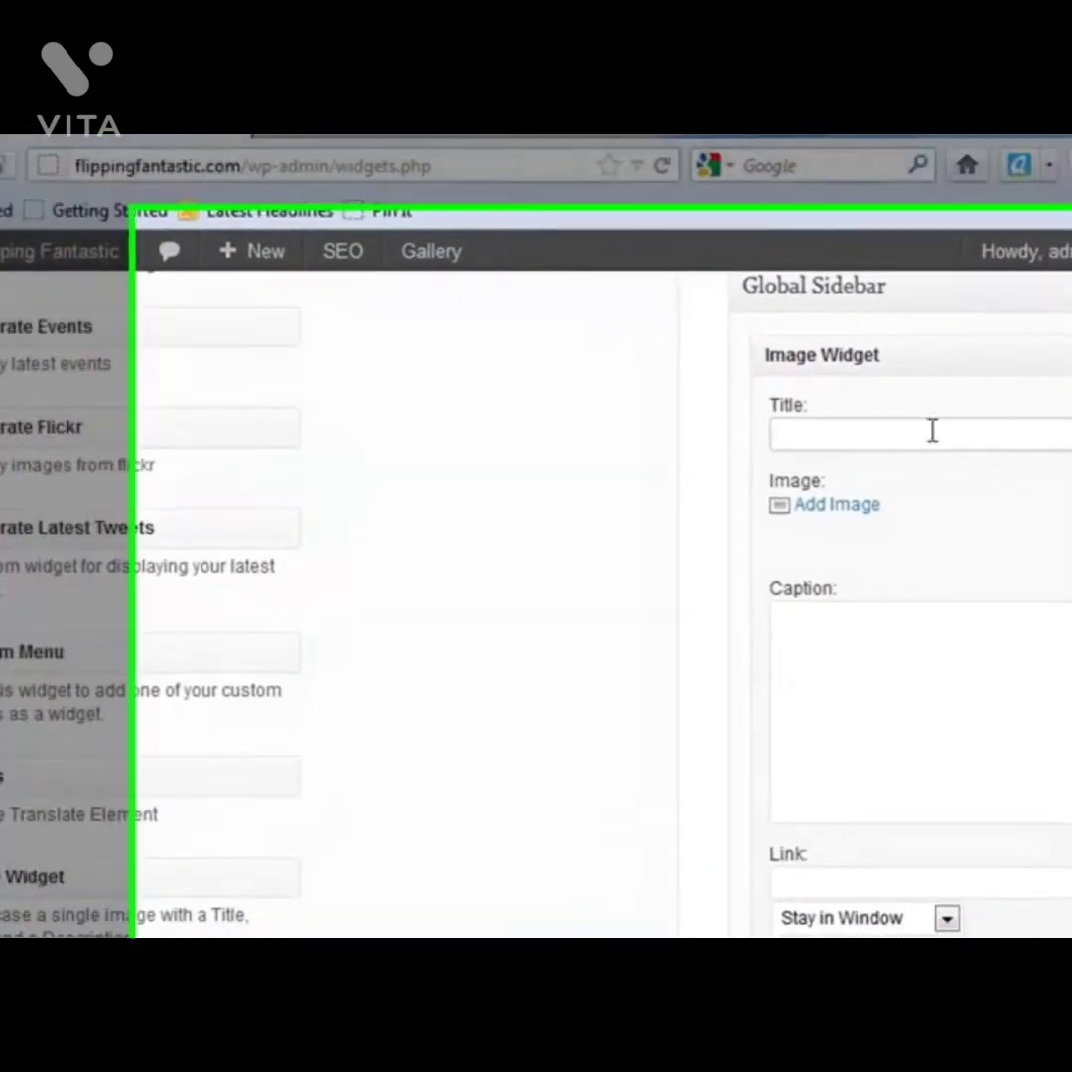
pyautogui.write('WOP')
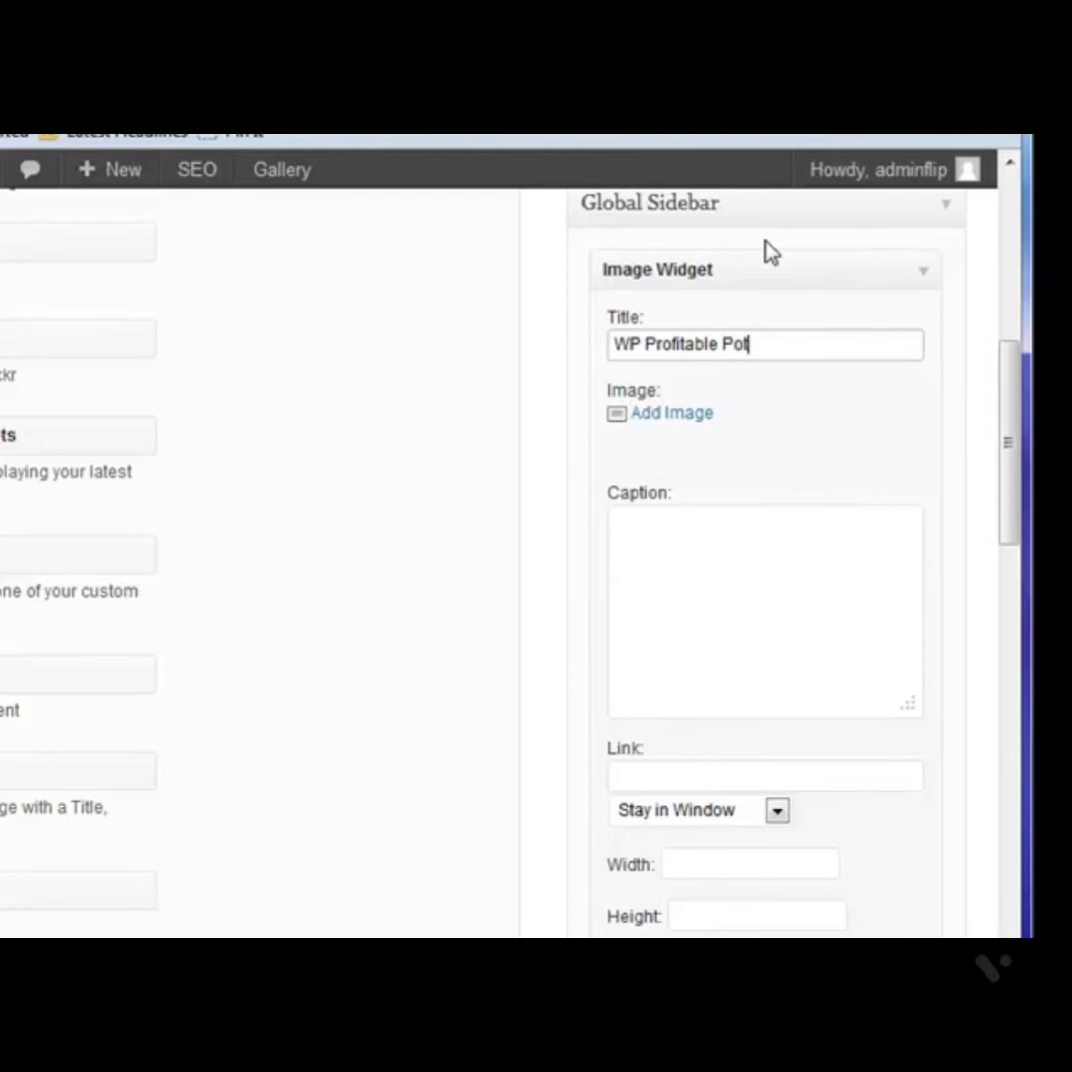
pyautogui.write('ts')
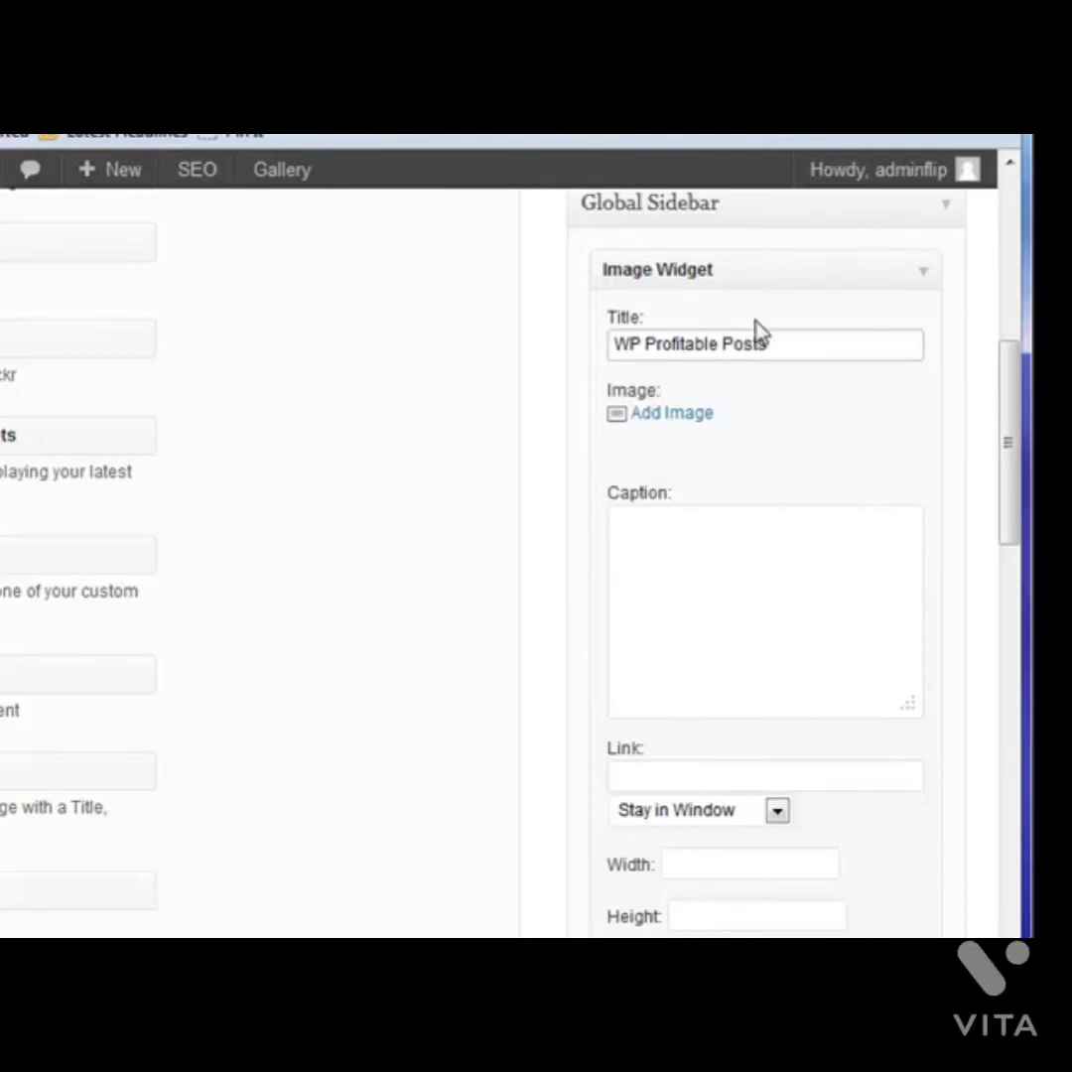
# Upload the WPProfitablePosts_160 image from the Desktop and insert it into the widget at full size without alignment.
pyautogui.click(695, 420)
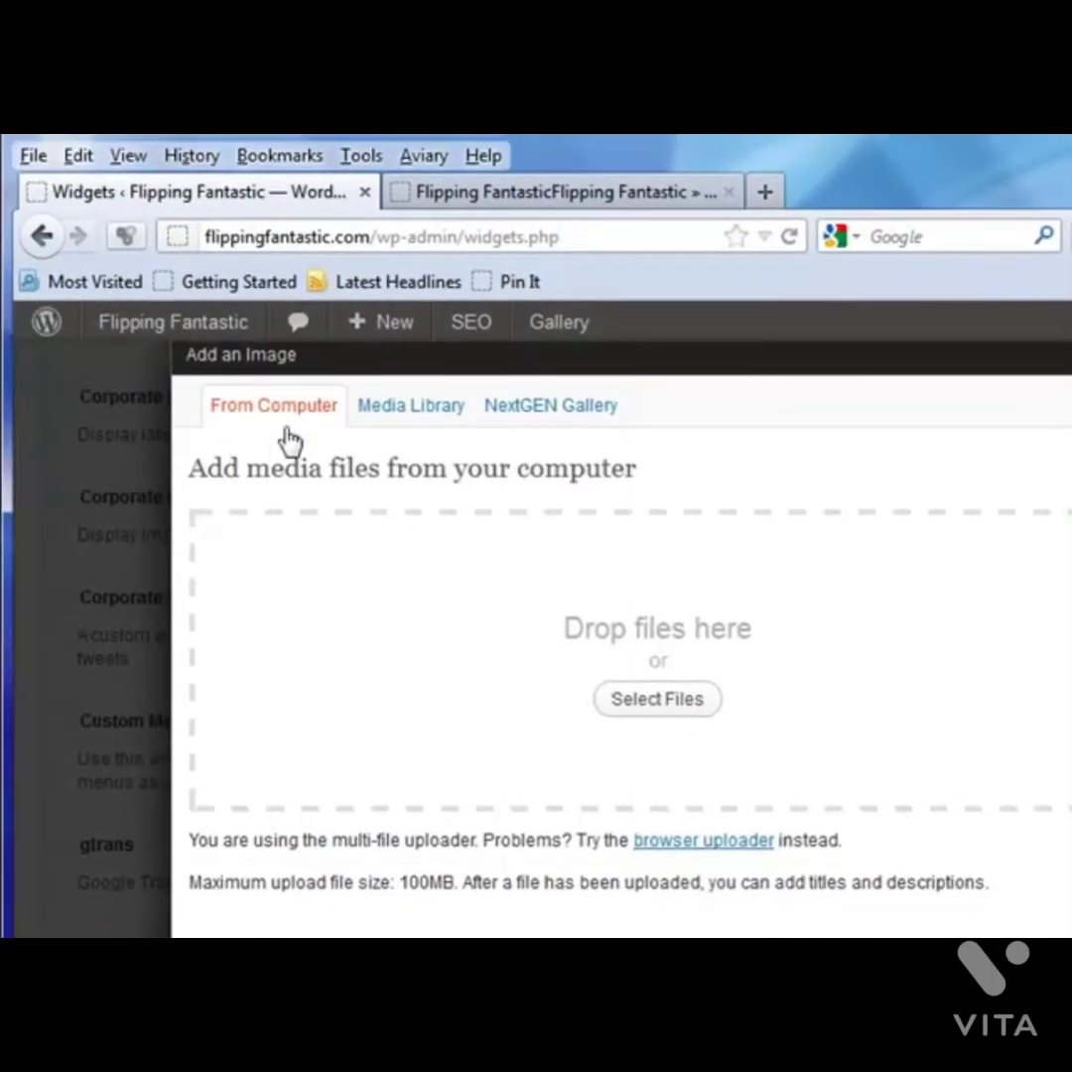
pyautogui.click(662, 701)
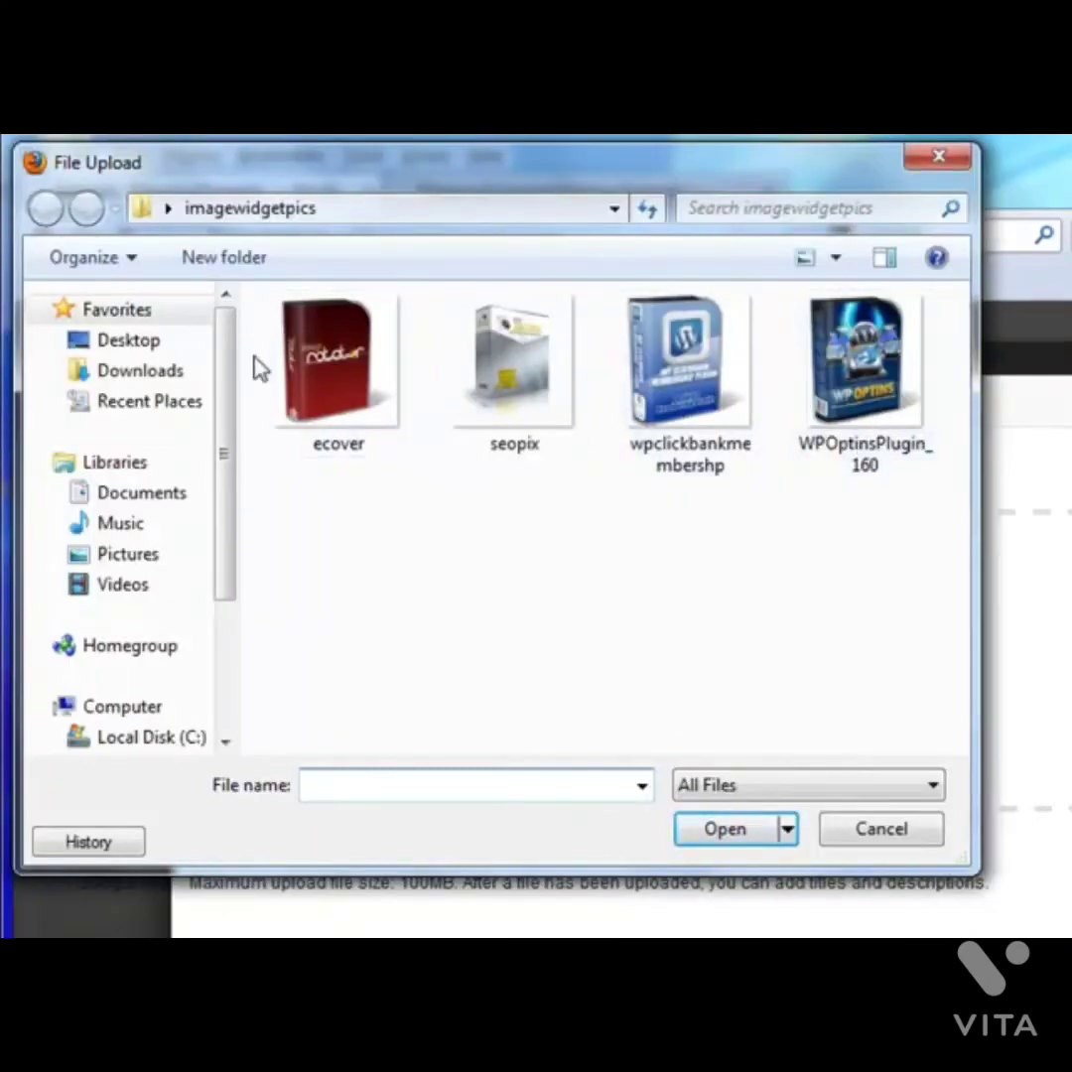
pyautogui.click(132, 347)
pyautogui.moveTo(962, 406); pyautogui.dragTo(971, 656)
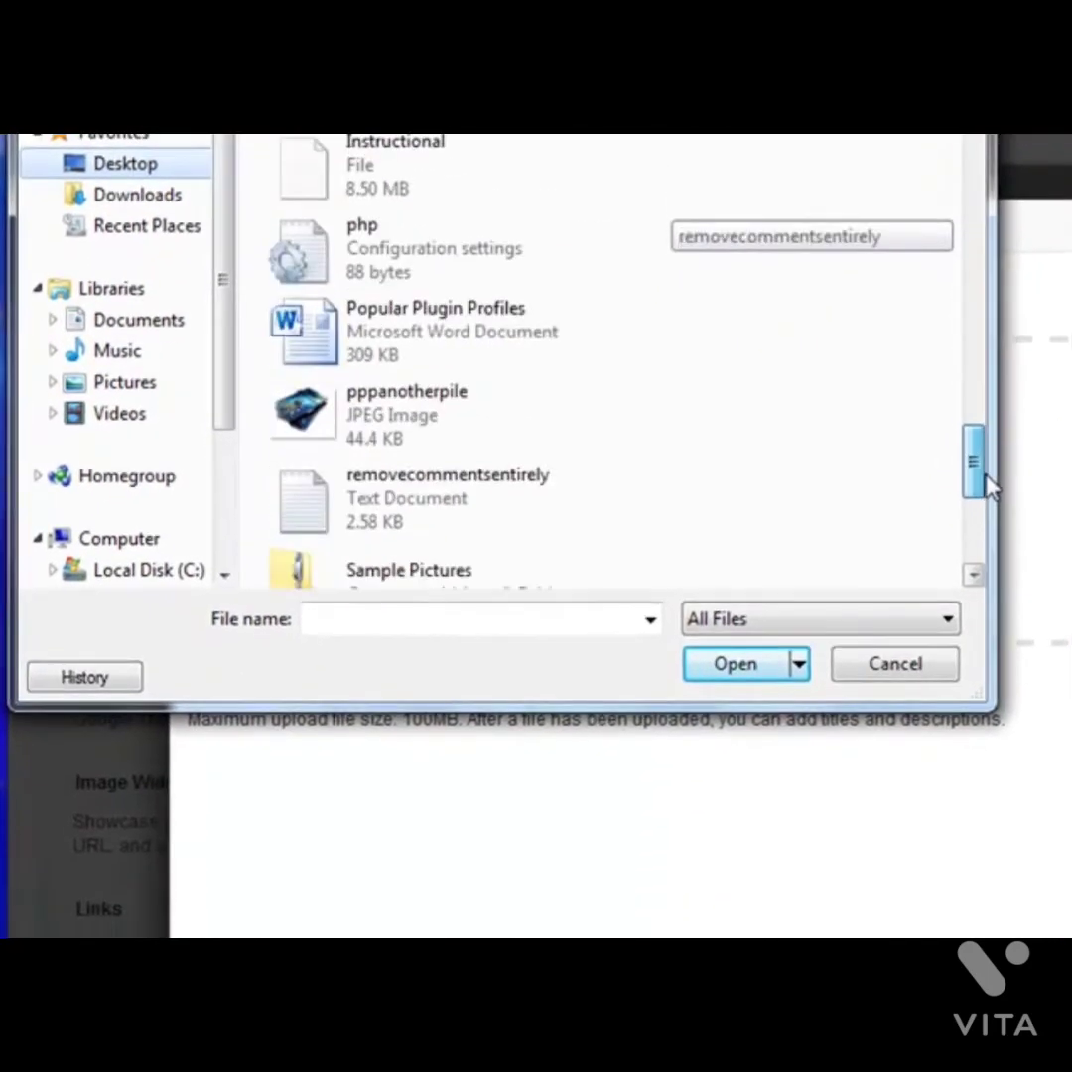
pyautogui.moveTo(987, 486); pyautogui.dragTo(983, 562)
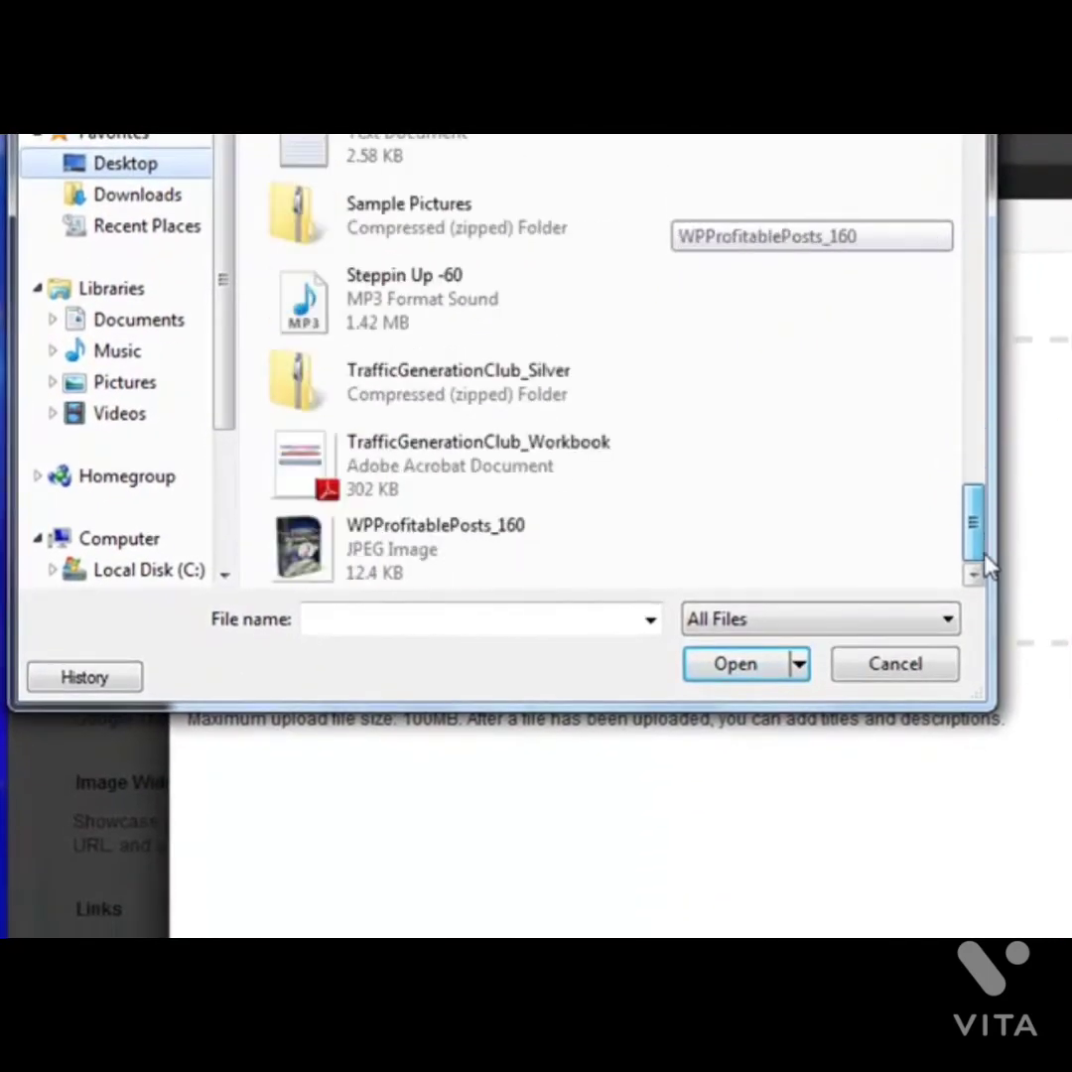
pyautogui.click(754, 665)
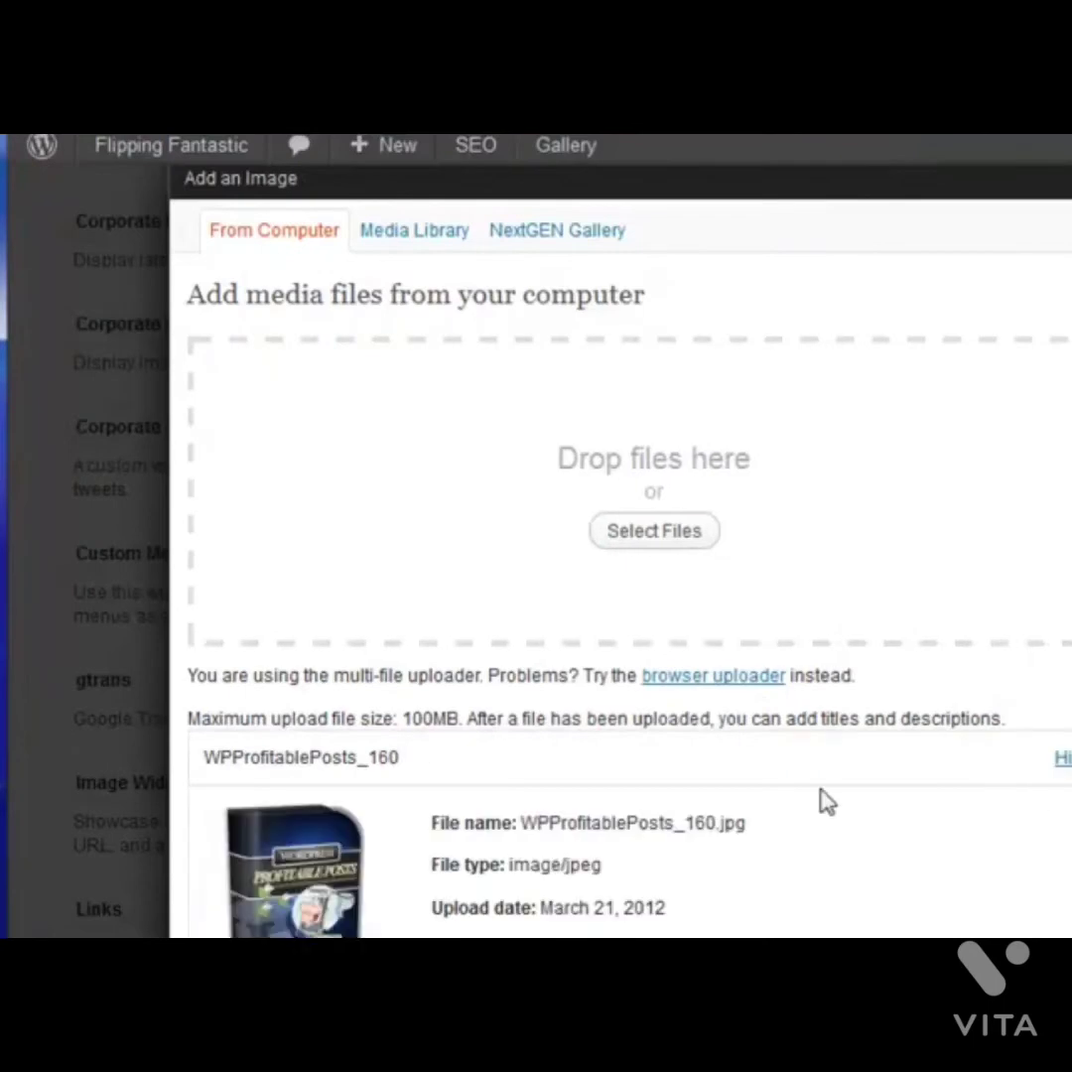
pyautogui.scroll(-8, 736, 710)
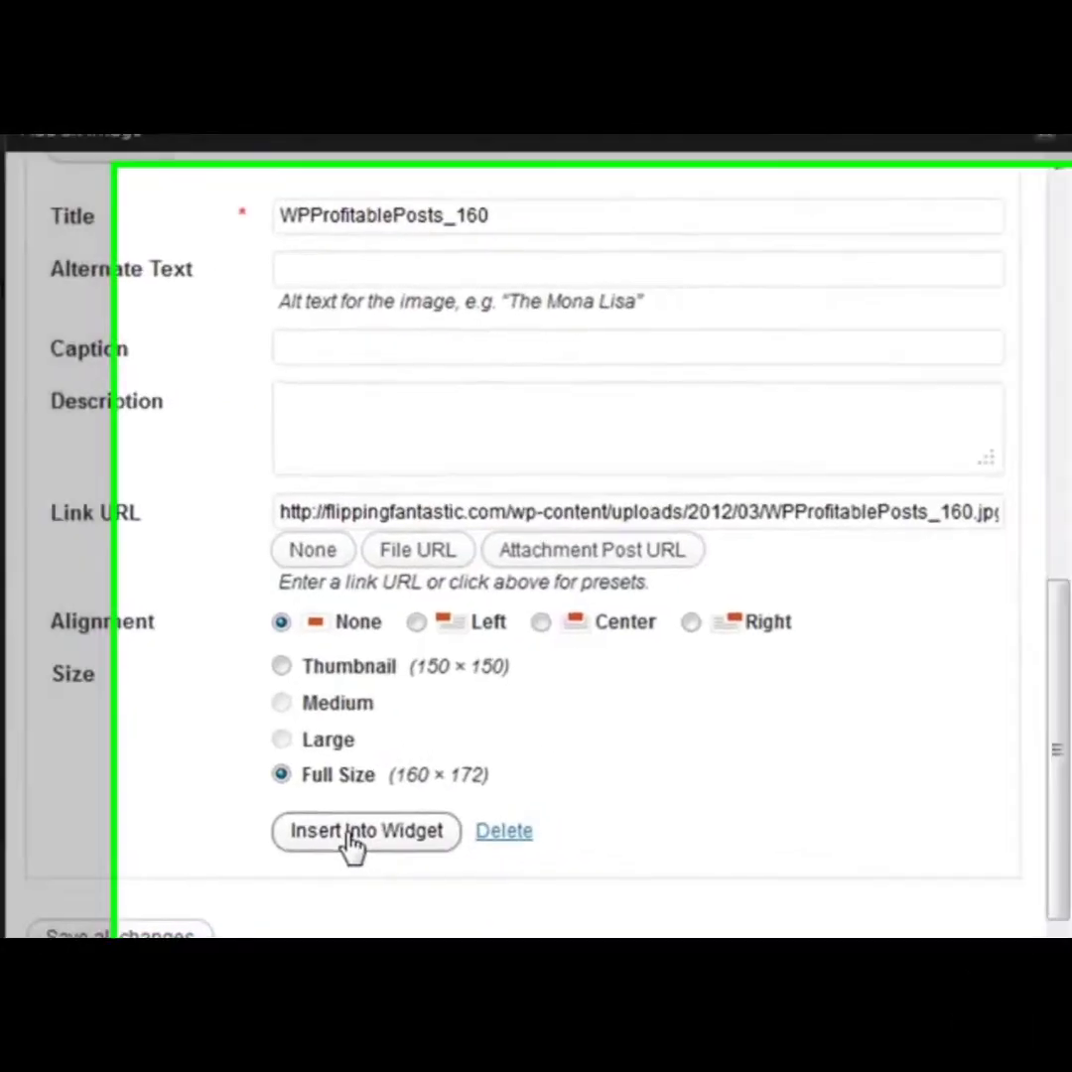
pyautogui.click(493, 838)
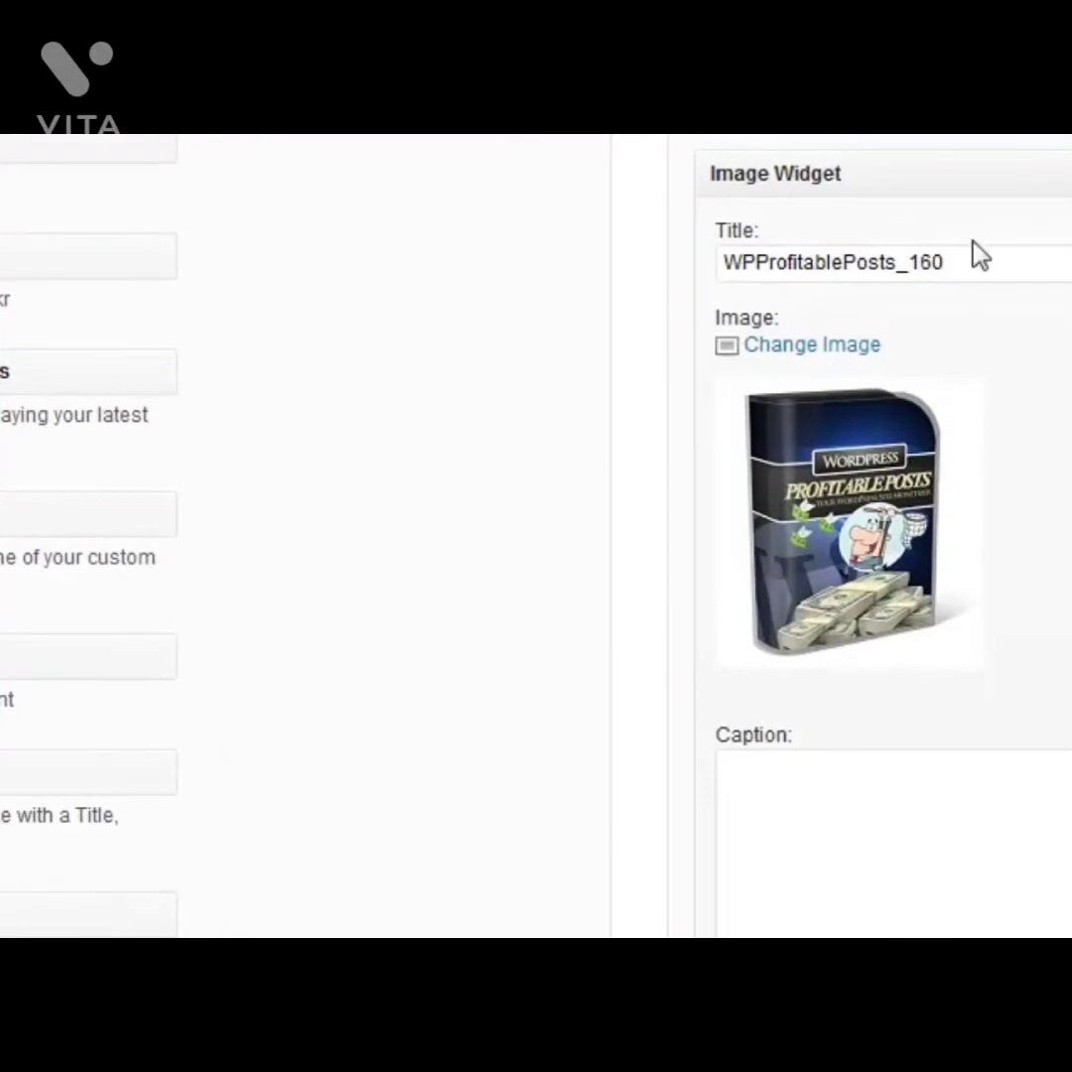
# Remove the _160 suffix from the widget title and space the words so it reads WP Profitable Posts.
pyautogui.moveTo(969, 262); pyautogui.dragTo(896, 263)
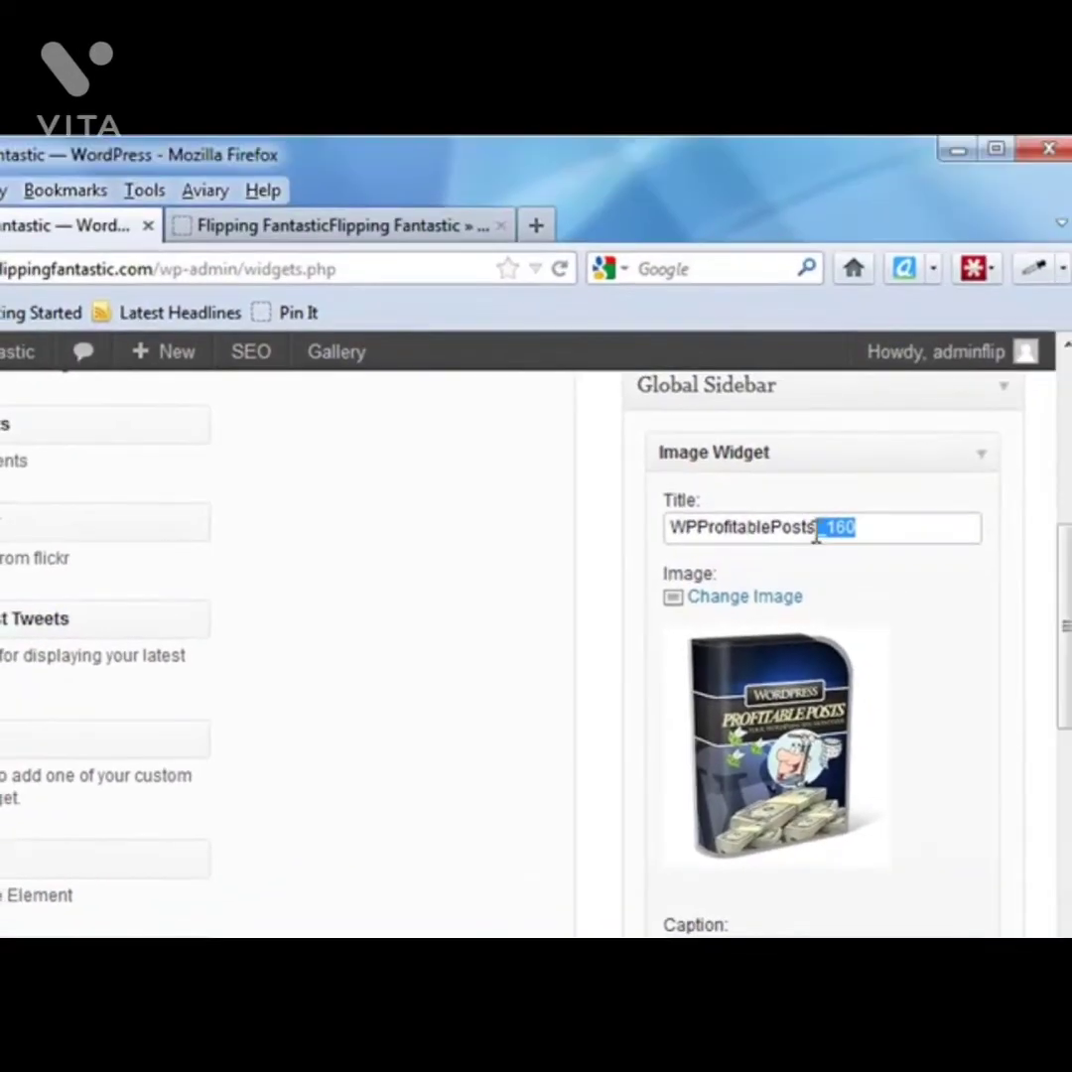
pyautogui.press('BackSpace')
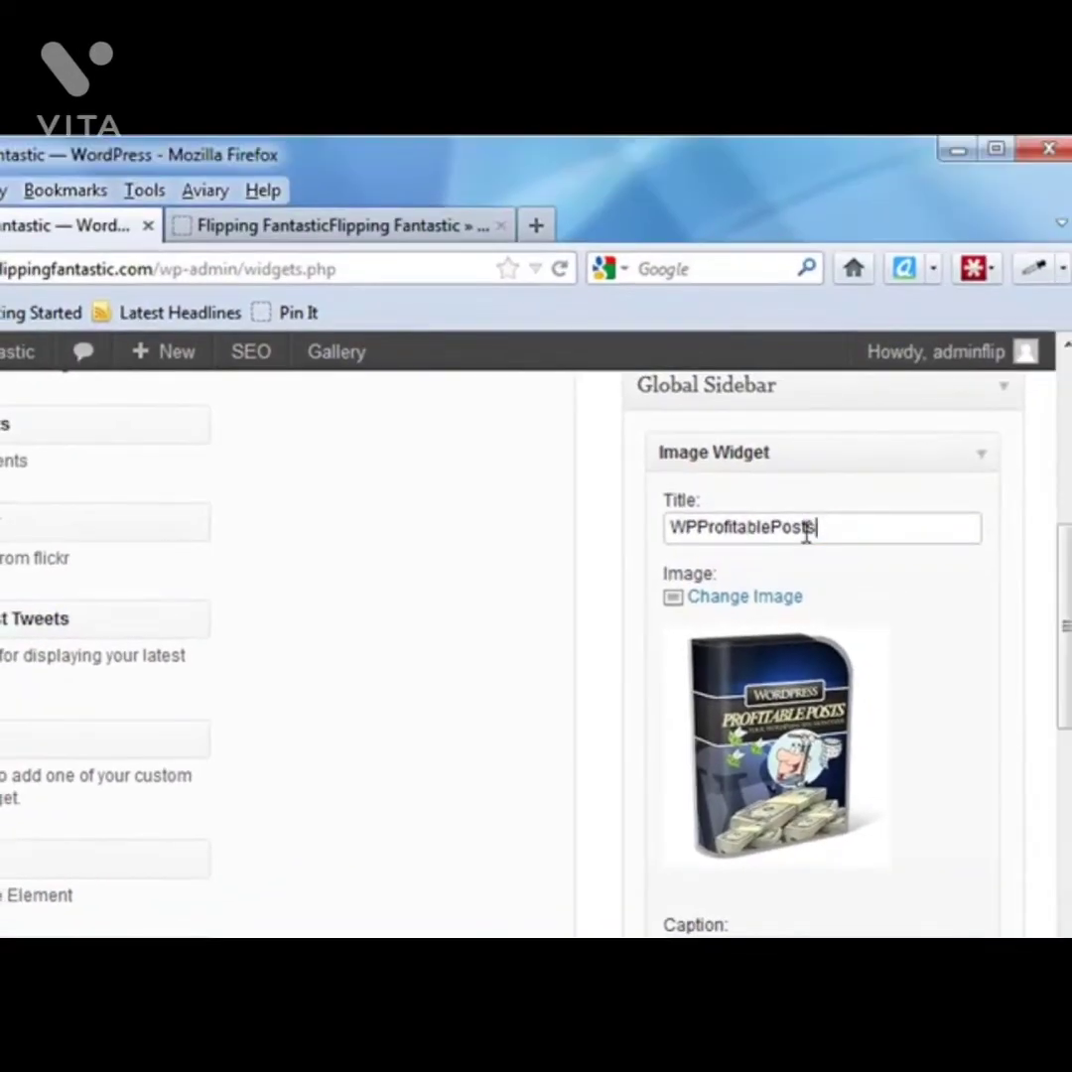
pyautogui.click(699, 529)
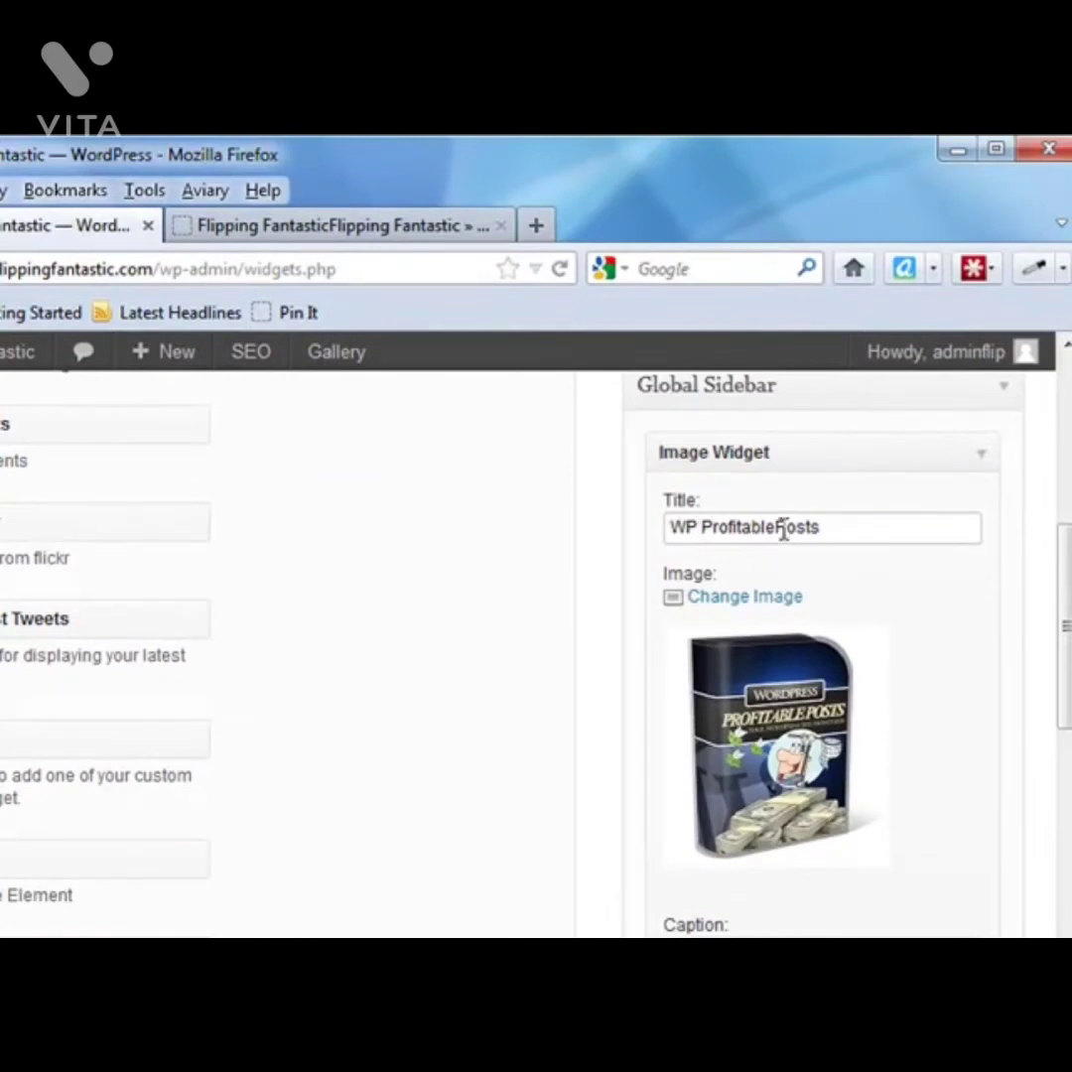
pyautogui.click(776, 528)
# Enter the caption "Get this cool plugin for free! Go to my download page by clicking the image above.".
pyautogui.scroll(-3, 948, 707)
pyautogui.click(769, 817)
pyautogui.write('Get this cool plugin for')
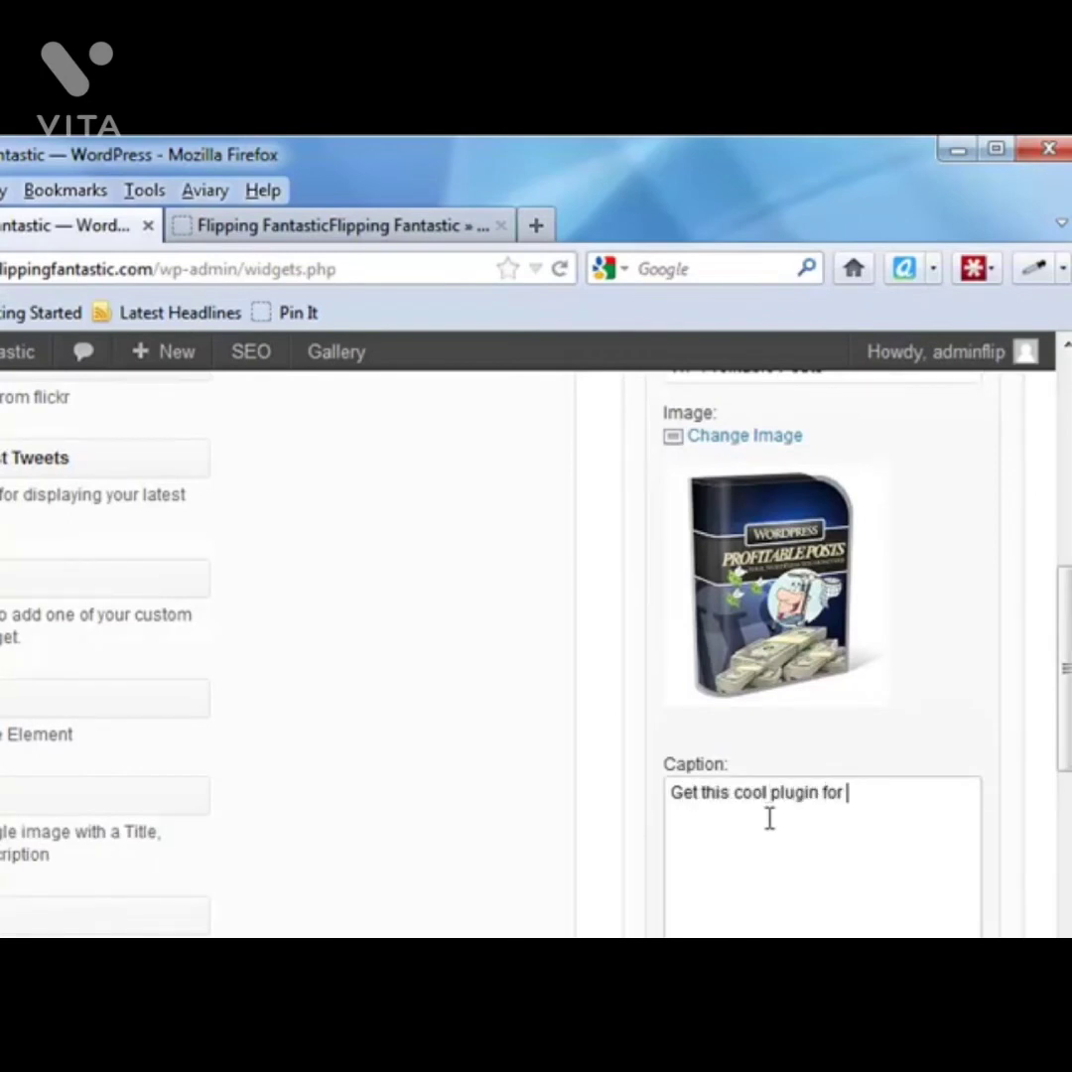
pyautogui.write(' free! Go to')
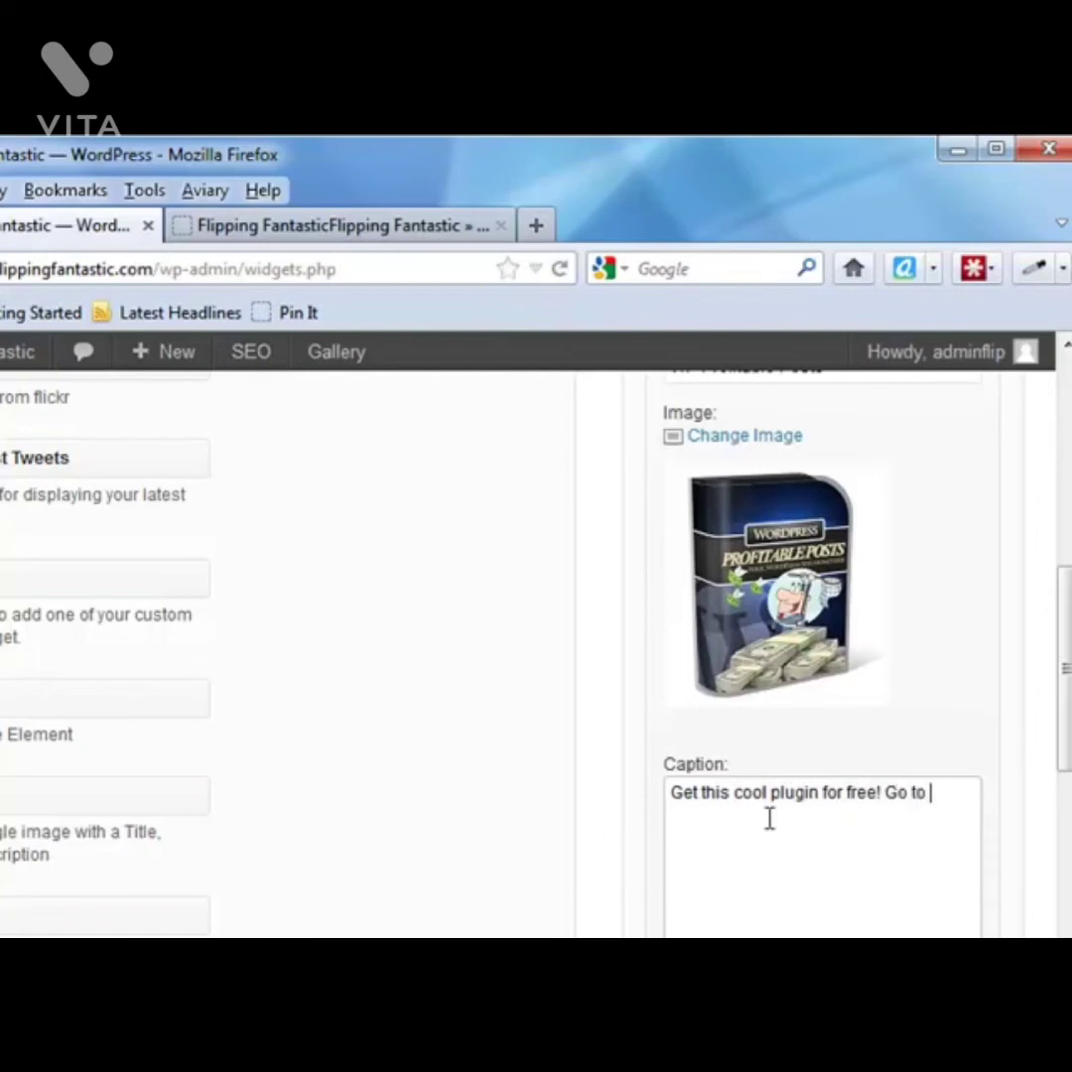
pyautogui.write(' my download page by click')
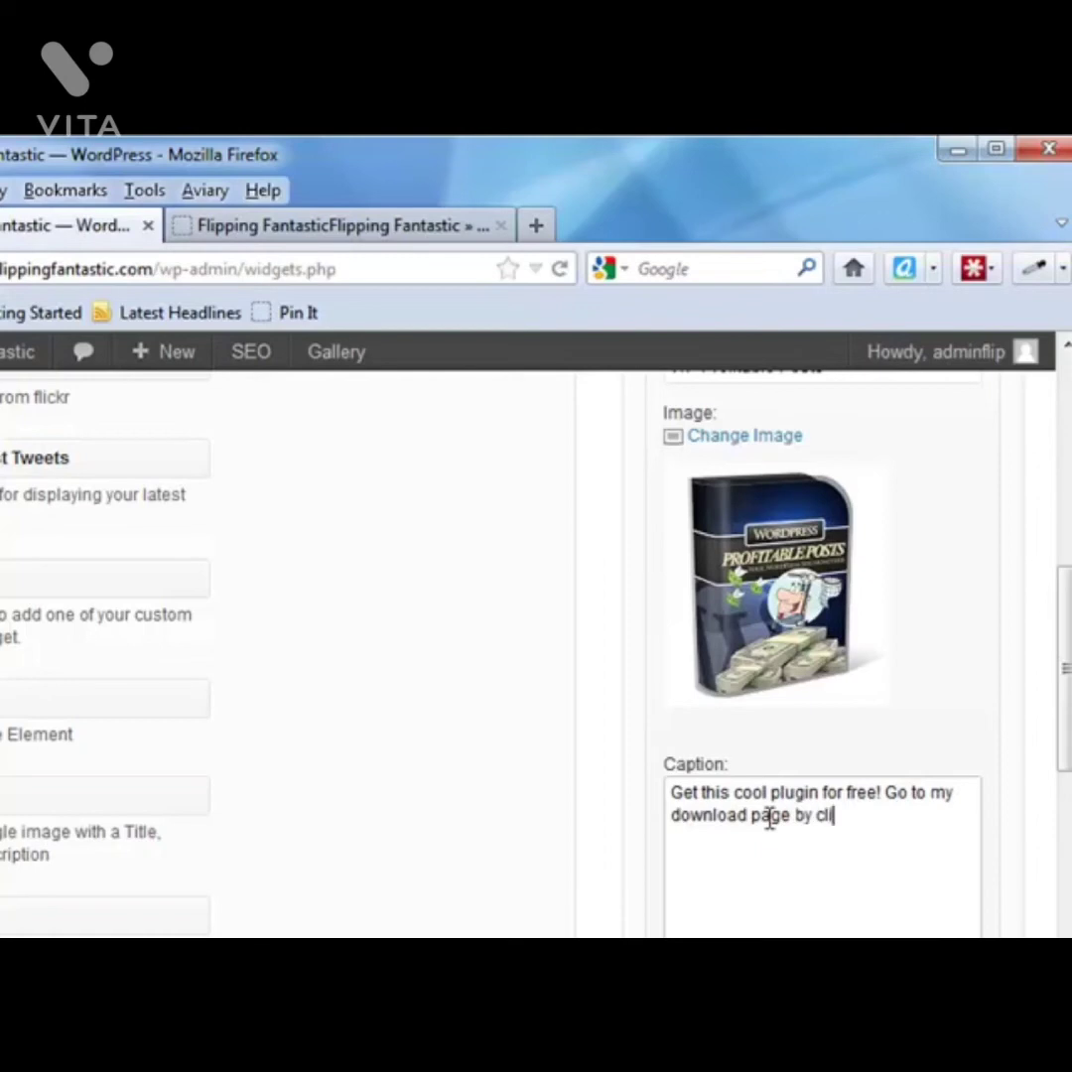
pyautogui.write('ing the image above')
pyautogui.write('.')
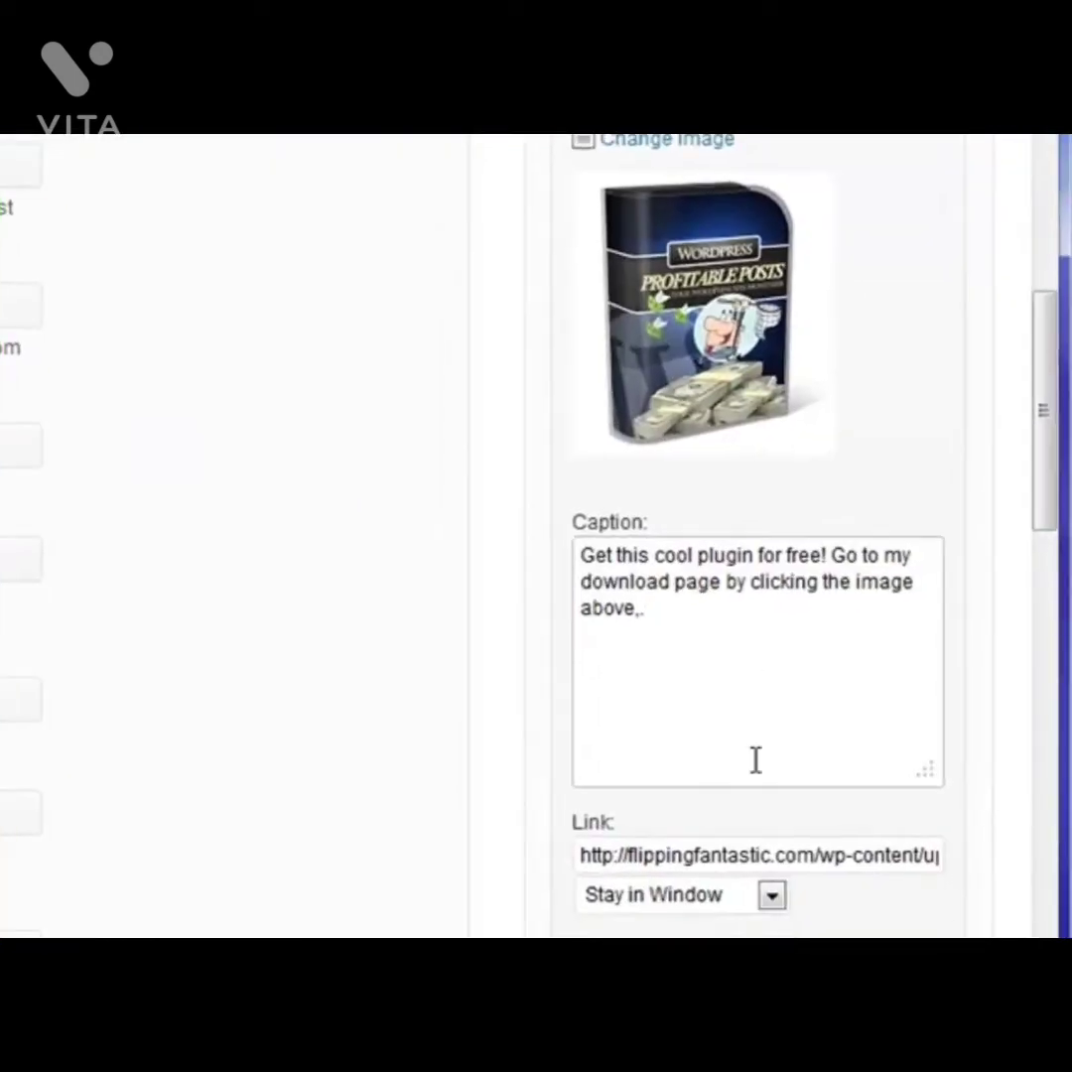
pyautogui.press('BackSpace')
pyautogui.press('BackSpace')
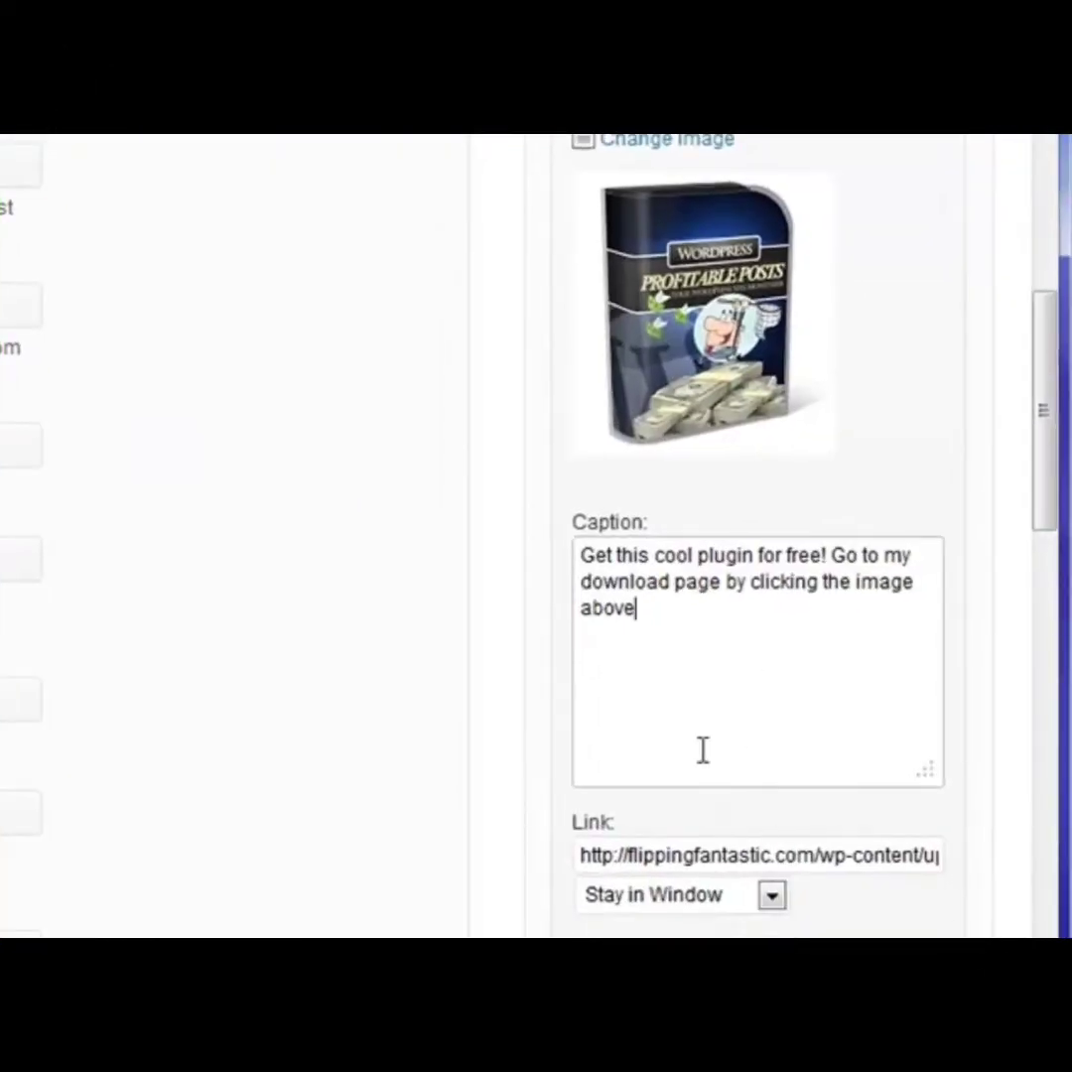
pyautogui.write('.')
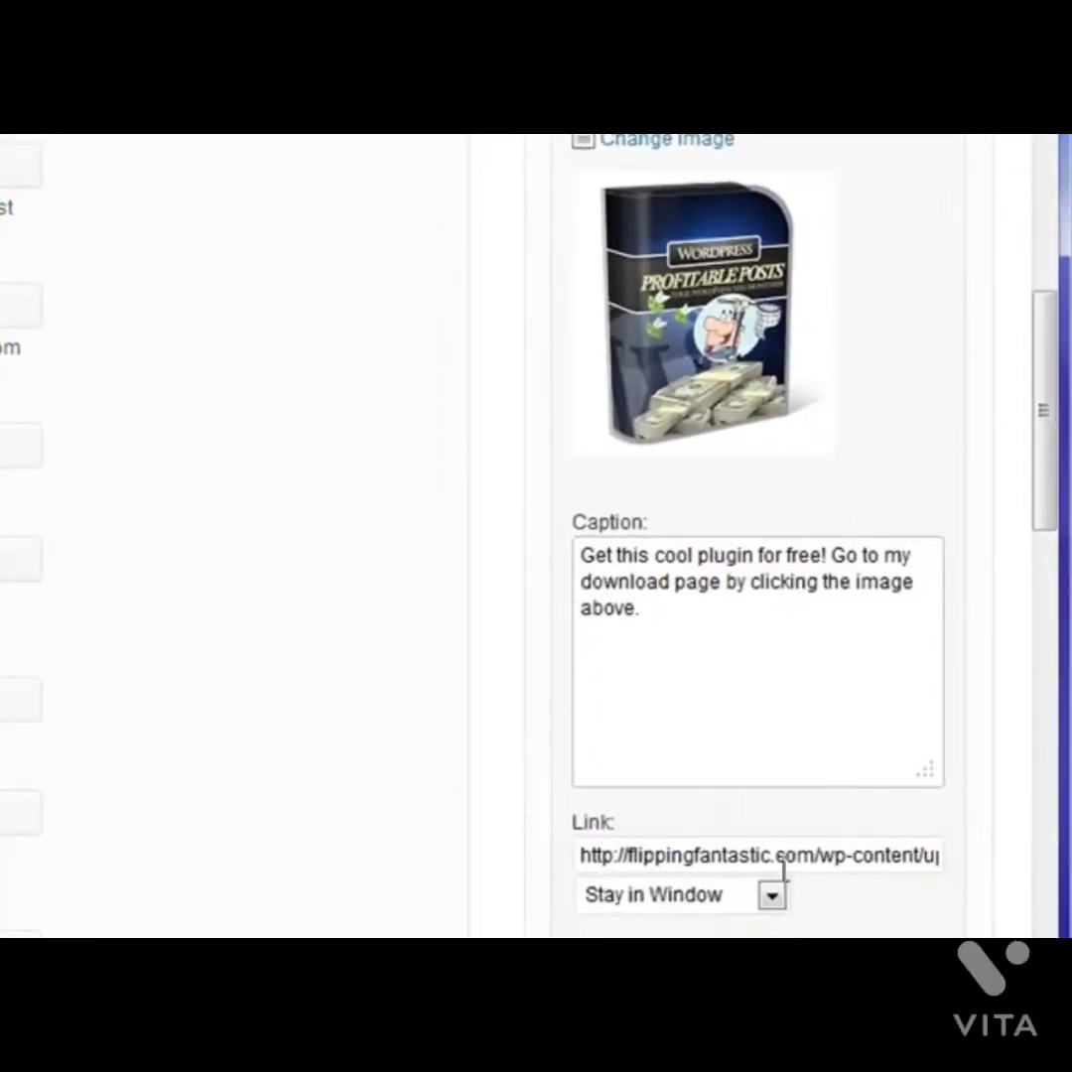
# Check the Image Widget's link address and set the image alignment to center.
pyautogui.moveTo(578, 854); pyautogui.dragTo(627, 856)
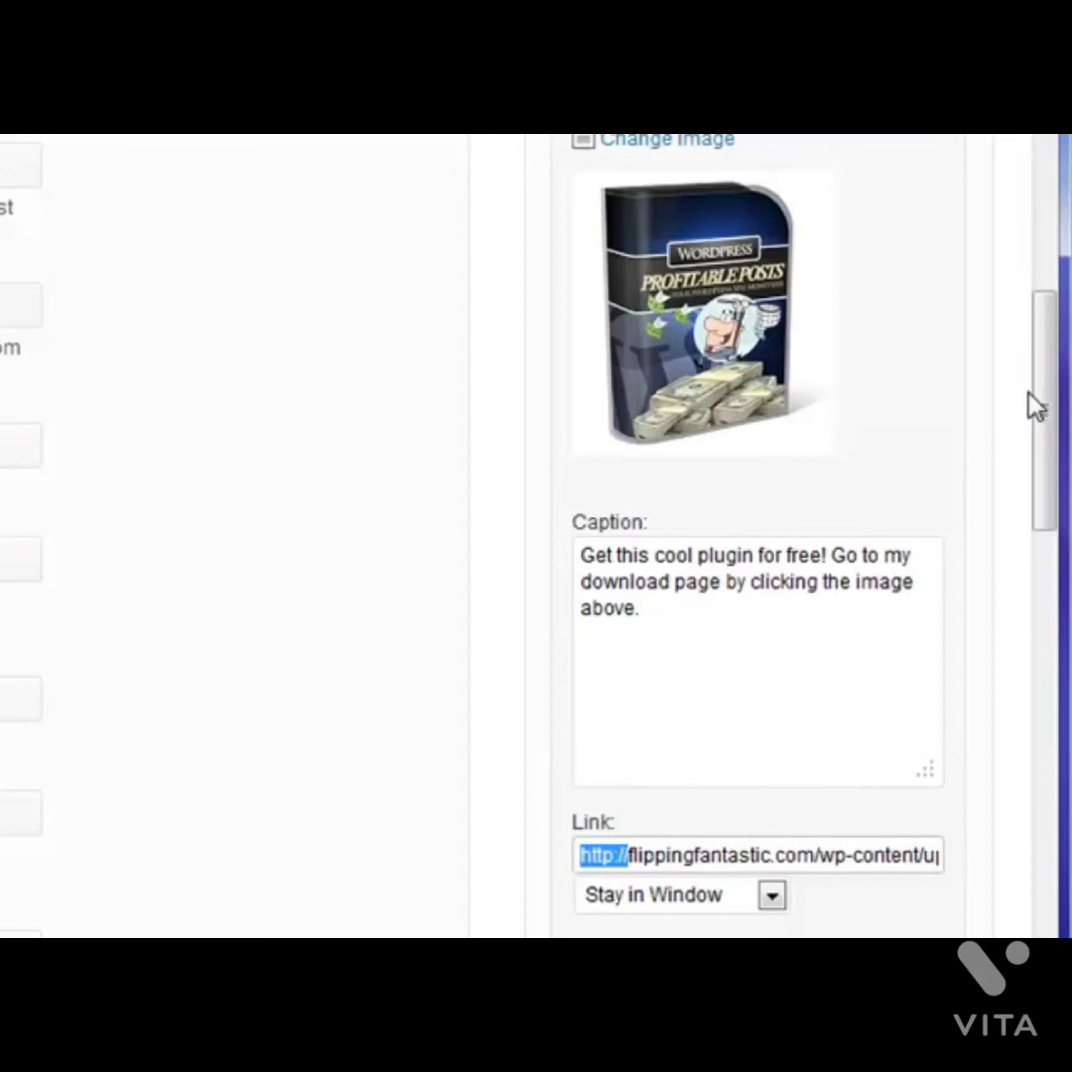
pyautogui.moveTo(1047, 419); pyautogui.dragTo(1046, 838)
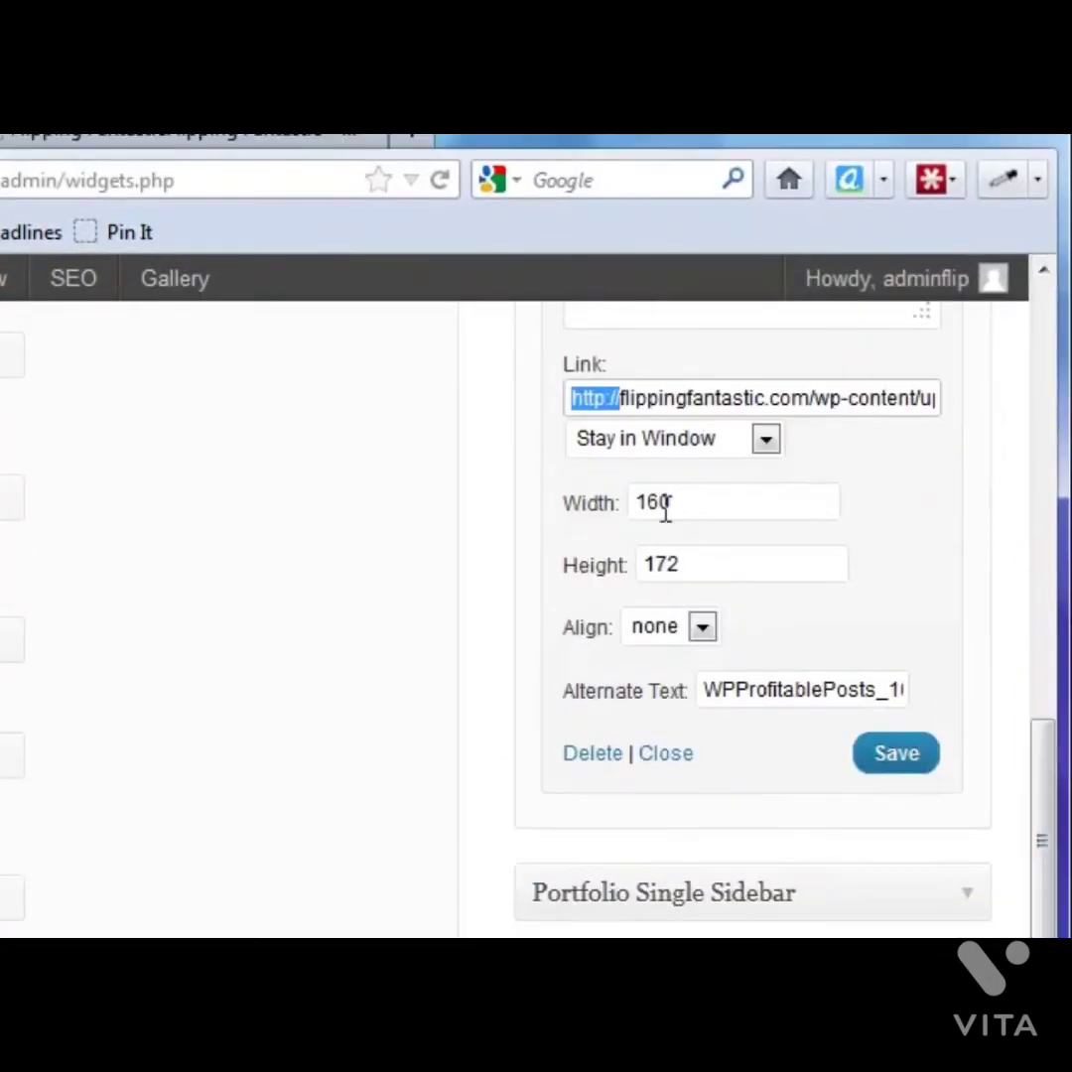
pyautogui.click(701, 628)
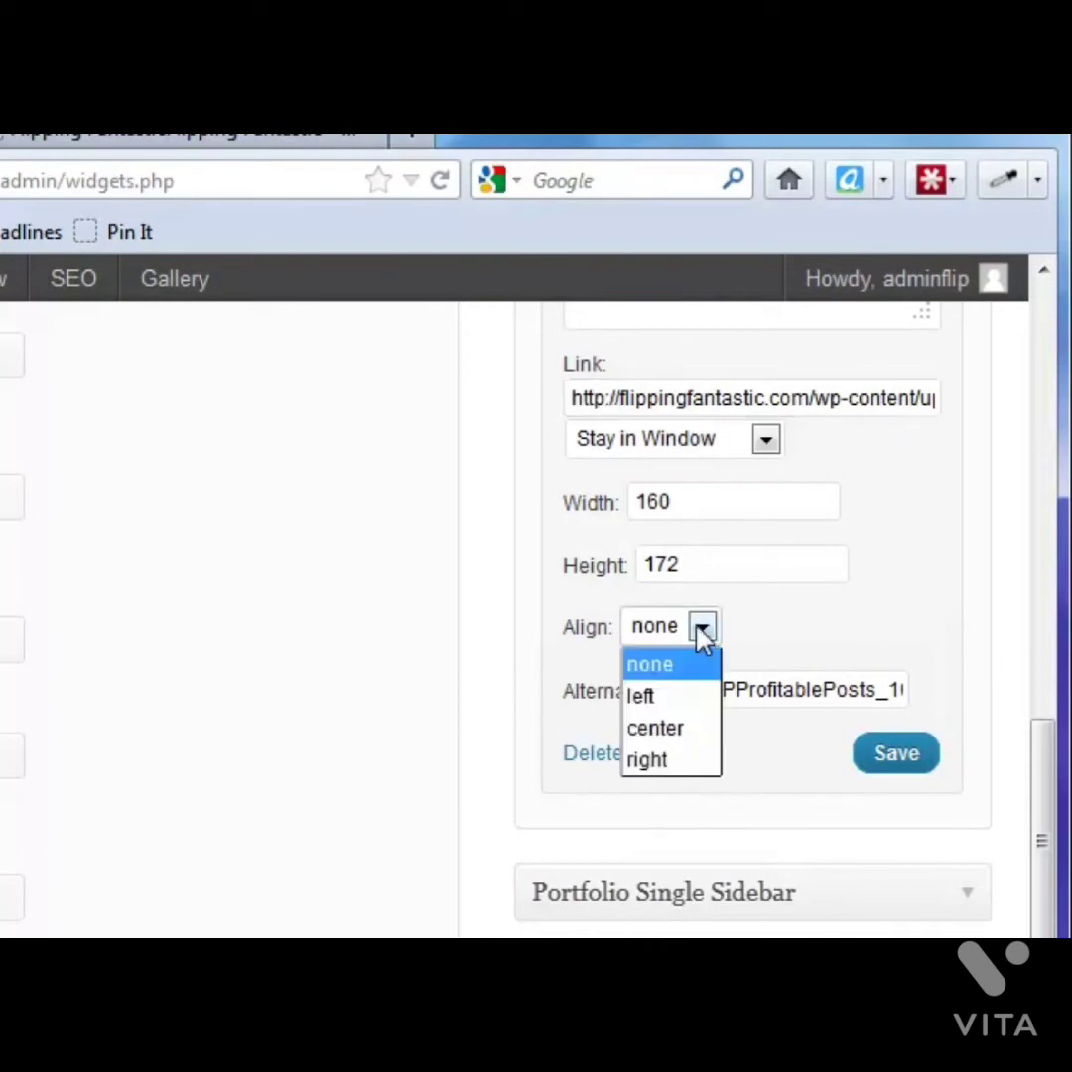
pyautogui.click(643, 730)
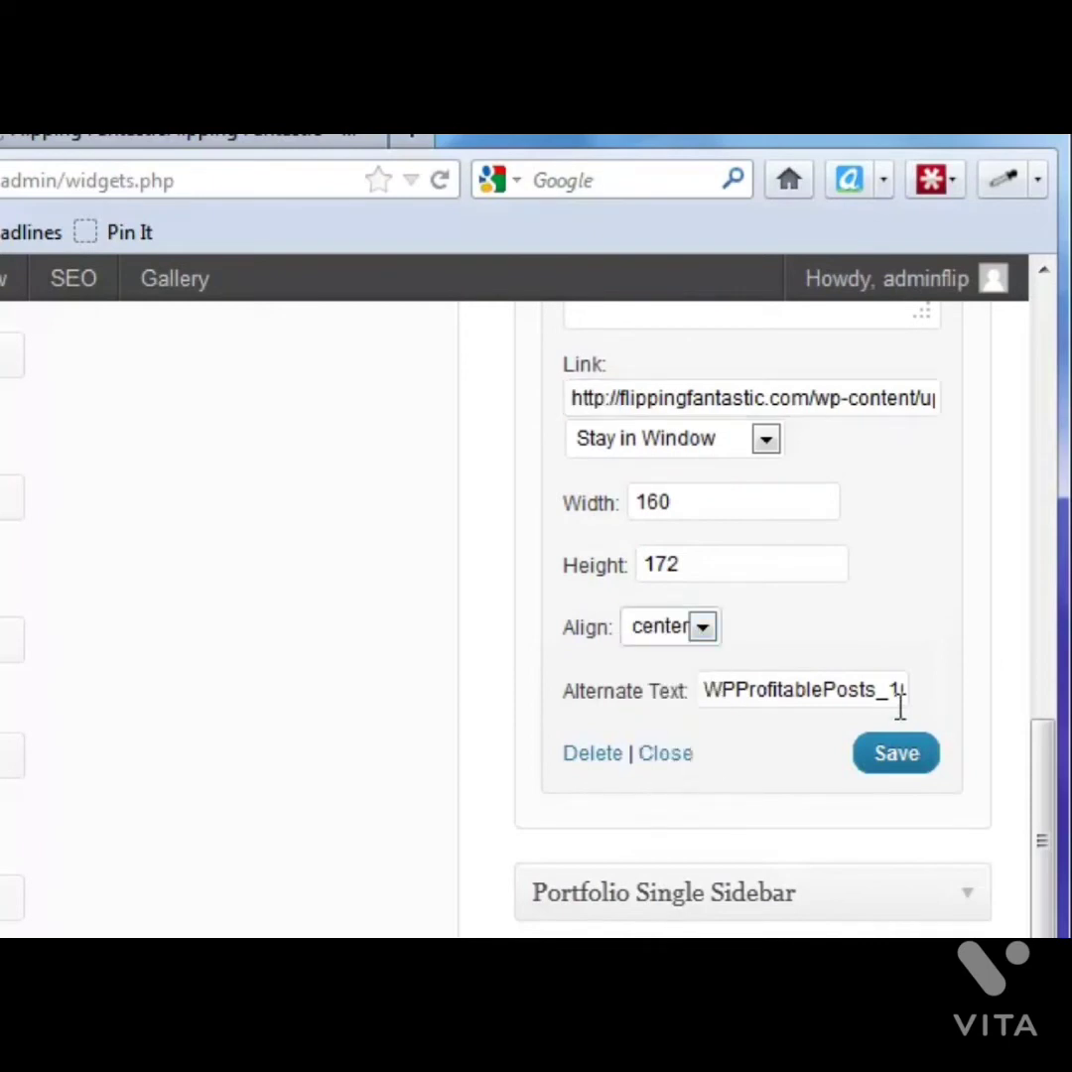
# Shorten the image's alternate text to WPProfitablePosts, then save and close the Image Widget.
pyautogui.moveTo(865, 692); pyautogui.dragTo(1021, 701)
pyautogui.click(866, 692)
pyautogui.moveTo(852, 687); pyautogui.dragTo(950, 701)
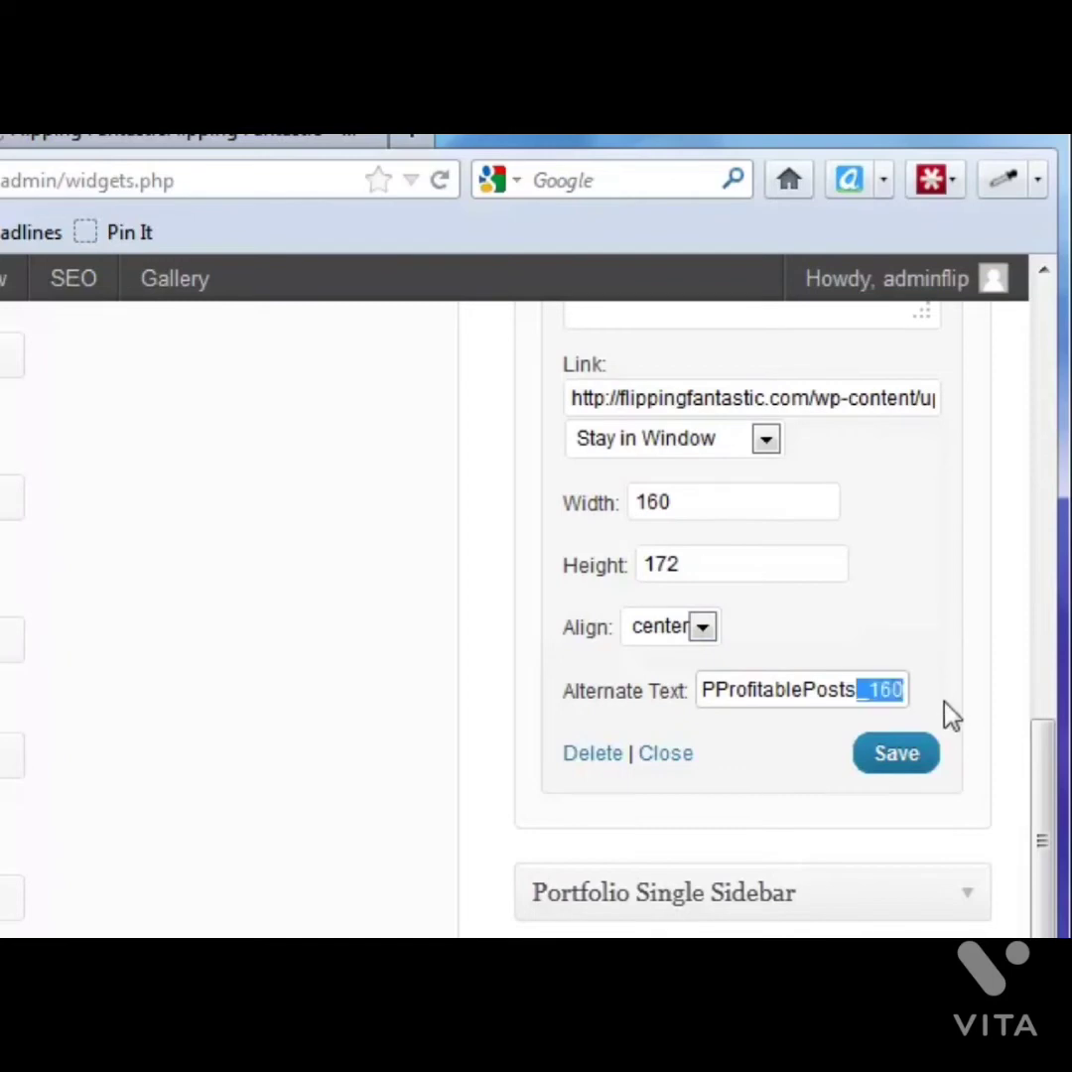
pyautogui.press('BackSpace')
pyautogui.click(885, 764)
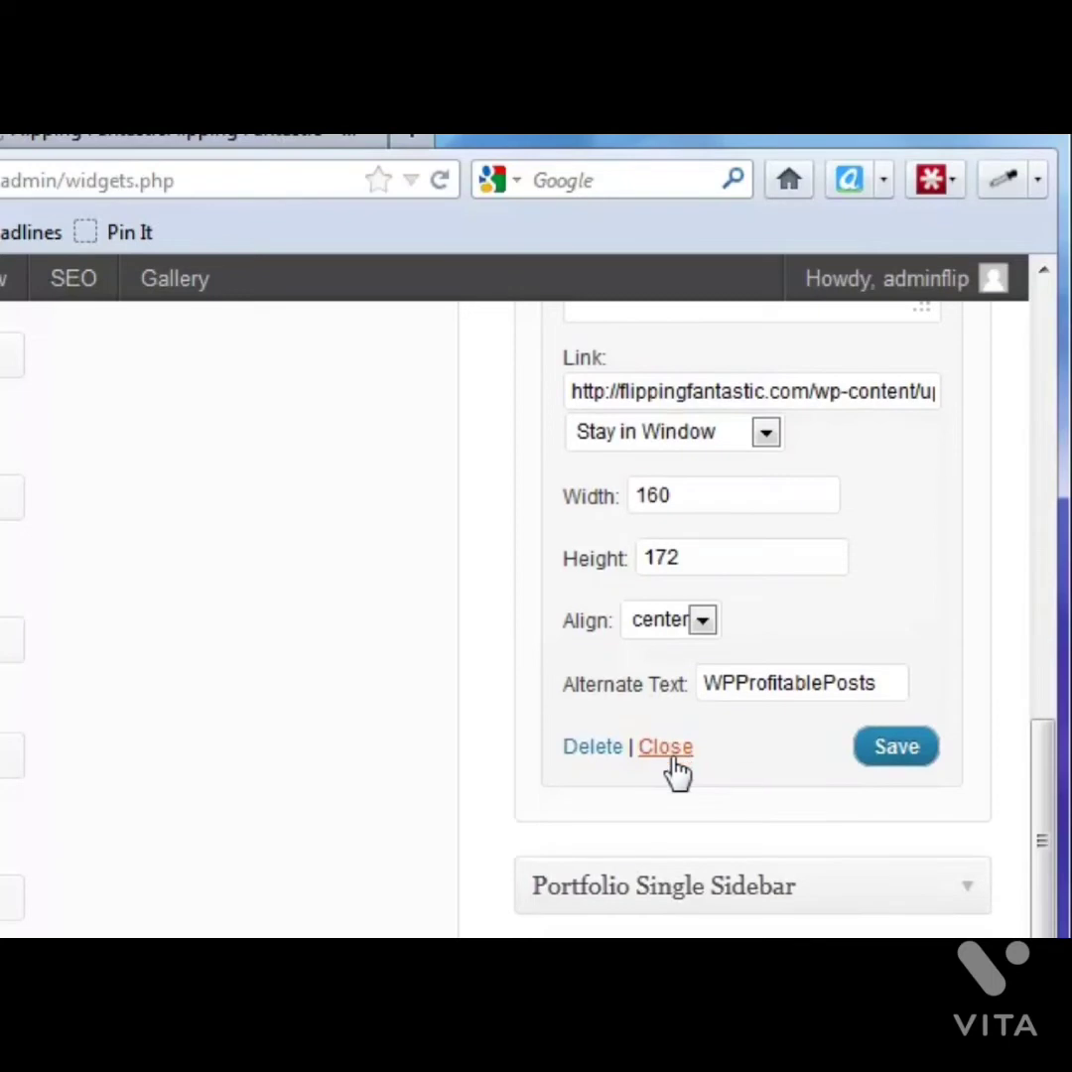
pyautogui.click(665, 749)
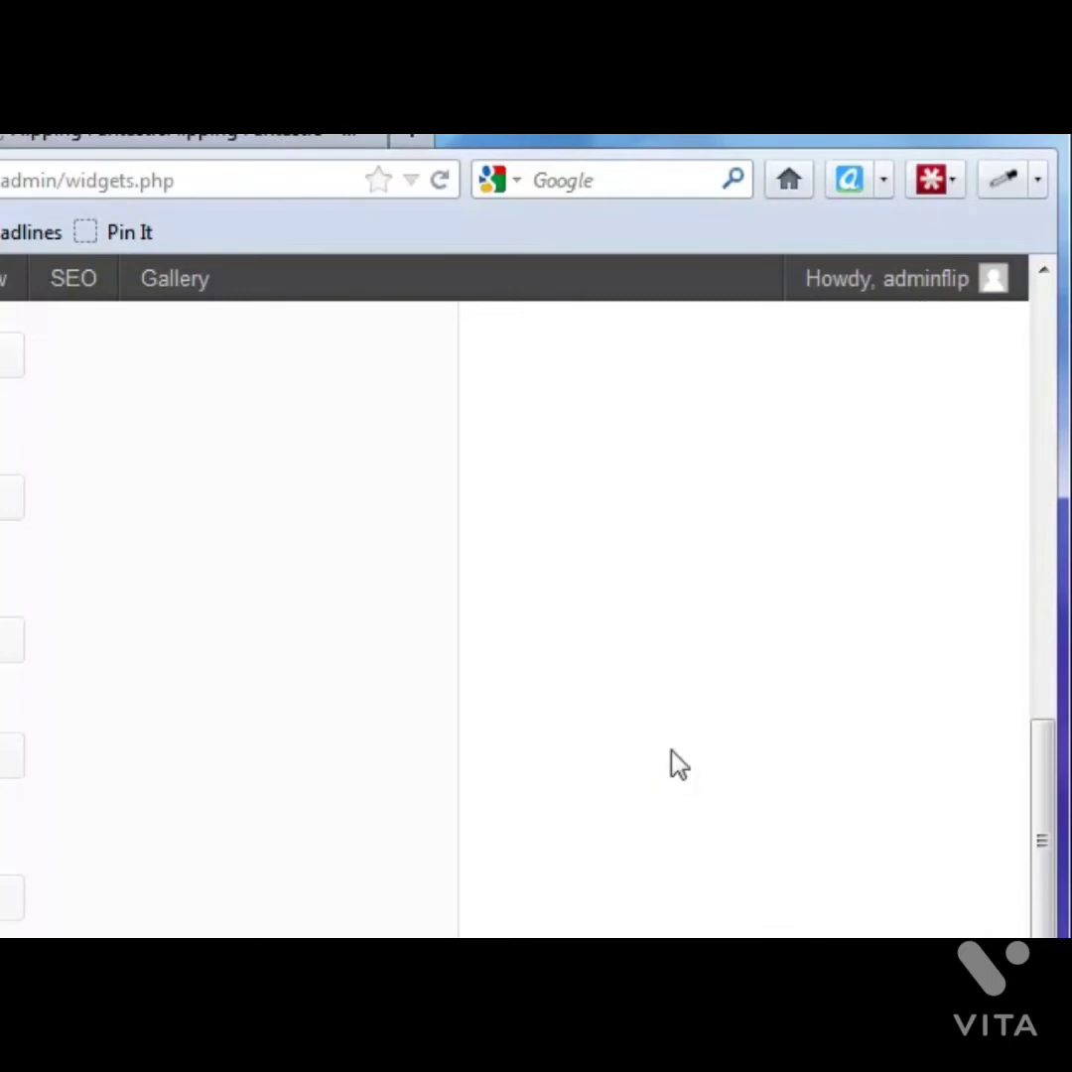
# Move the WP Optins Plugin image widget from Inactive Widgets into the Global Sidebar.
pyautogui.moveTo(1044, 886); pyautogui.dragTo(1044, 602)
pyautogui.scroll(-10, 282, 1041)
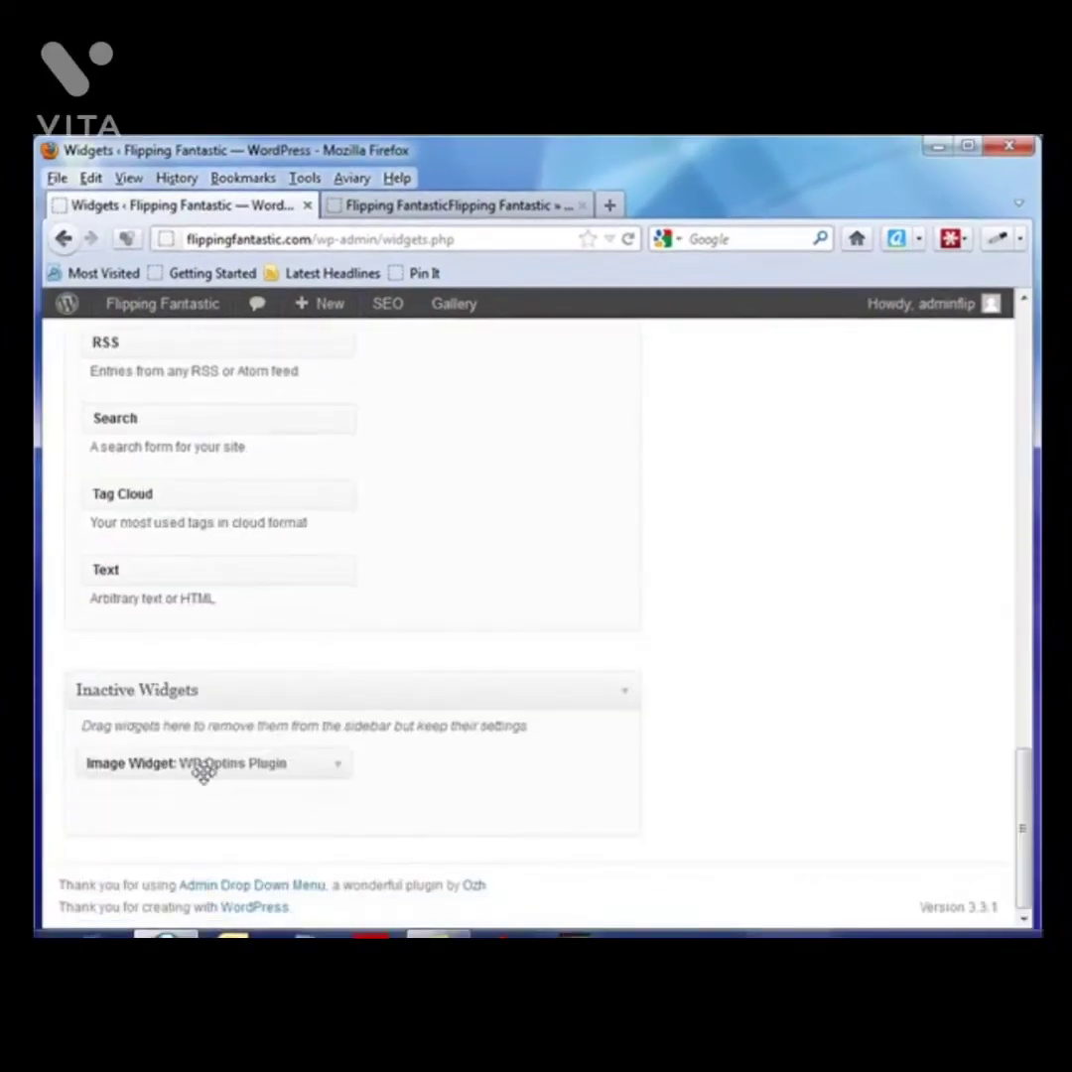
pyautogui.moveTo(149, 765); pyautogui.dragTo(773, 782)
pyautogui.scroll(-5, 835, 819)
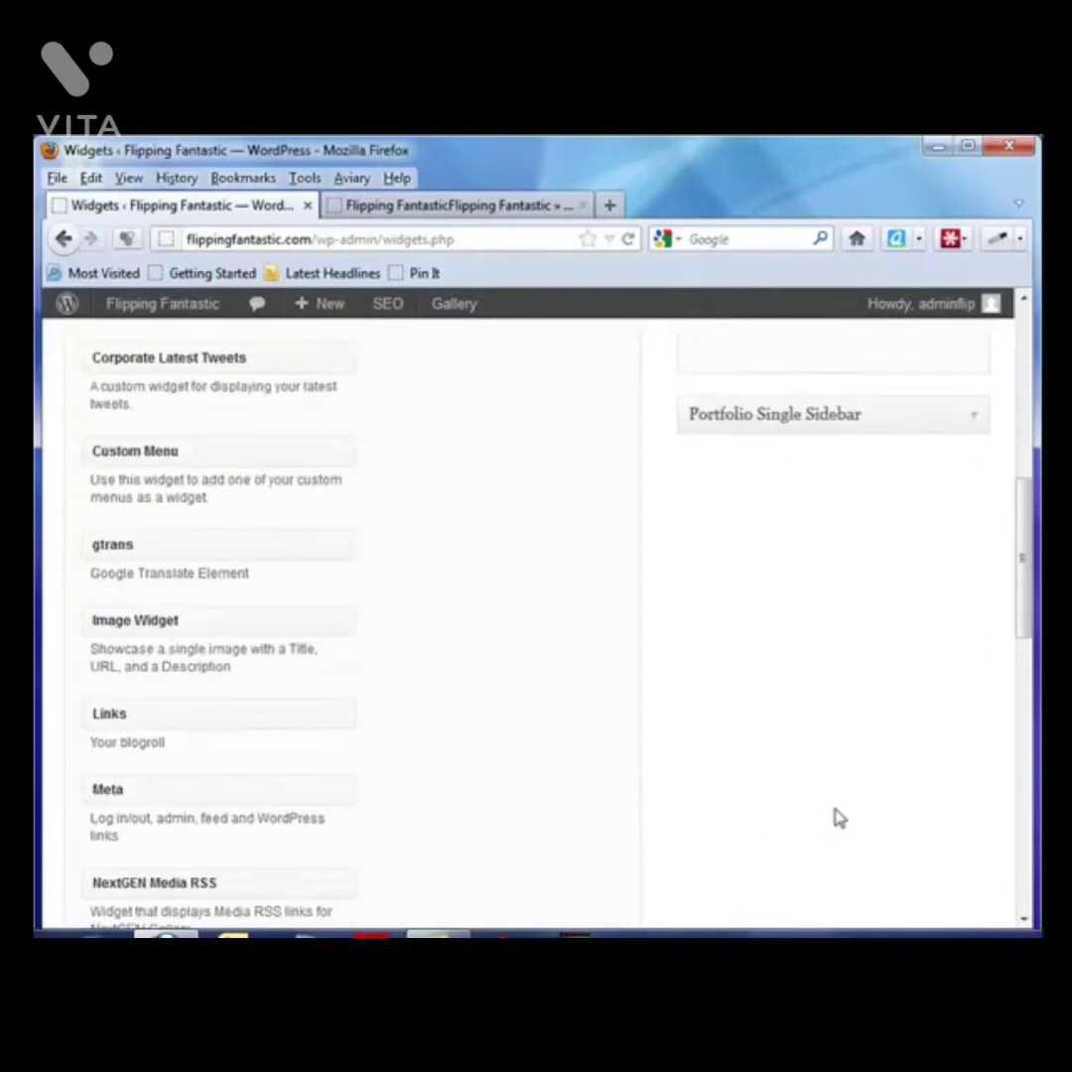
# Reload the site's blog page and examine the WP Profitable Posts and WP Optins Plugin image widgets in the sidebar.
pyautogui.scroll(4, 839, 819)
pyautogui.click(454, 206)
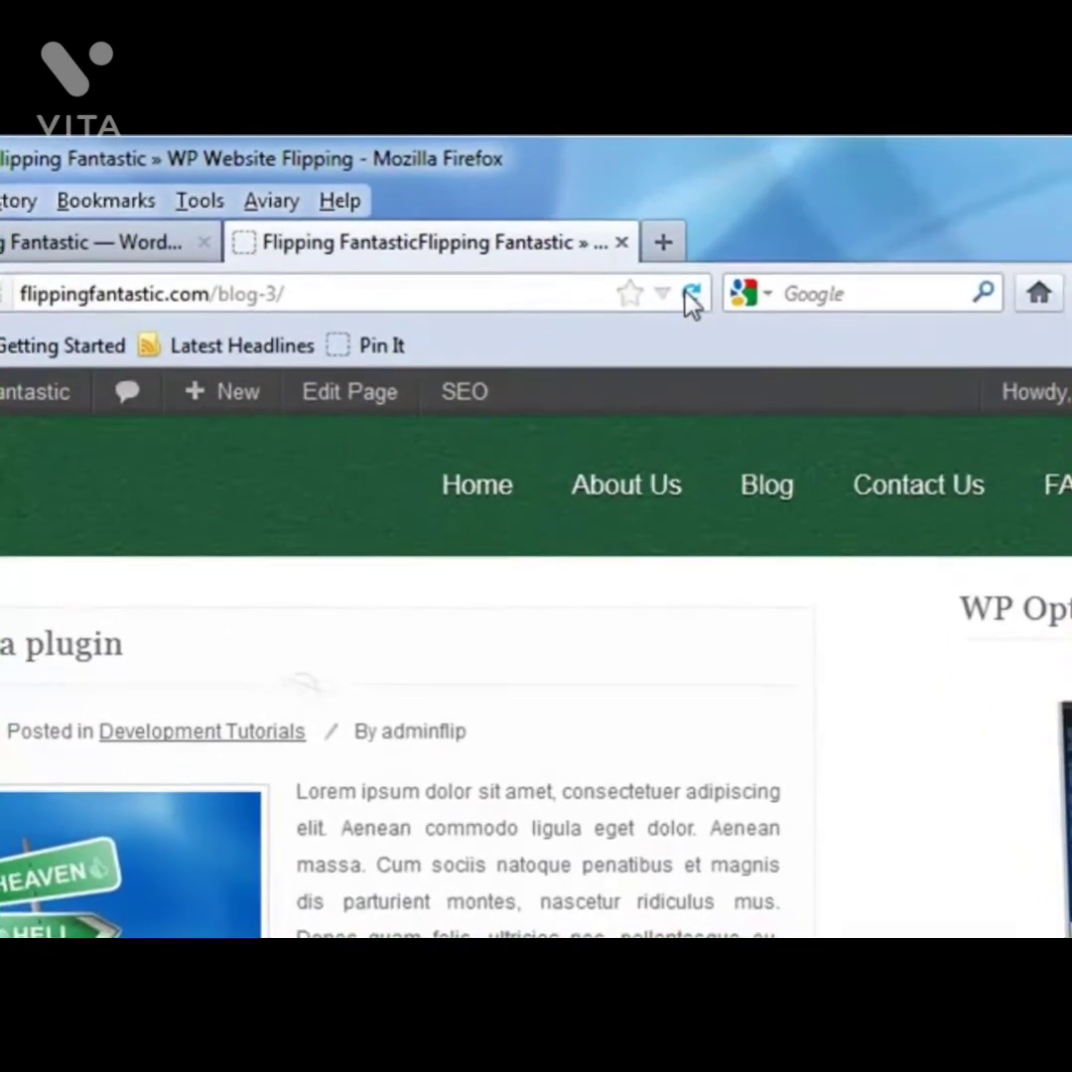
pyautogui.click(628, 239)
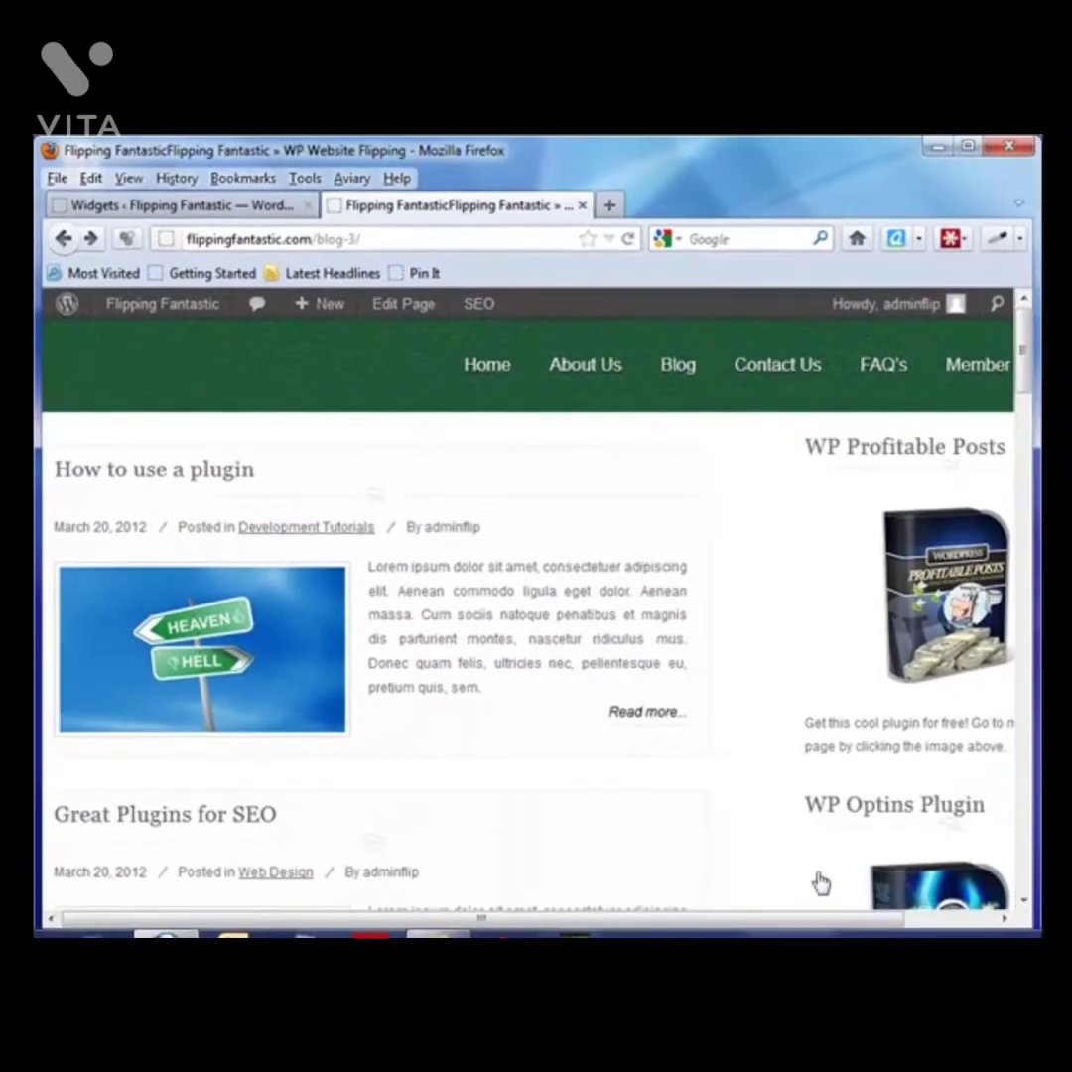
pyautogui.moveTo(777, 926); pyautogui.dragTo(873, 933)
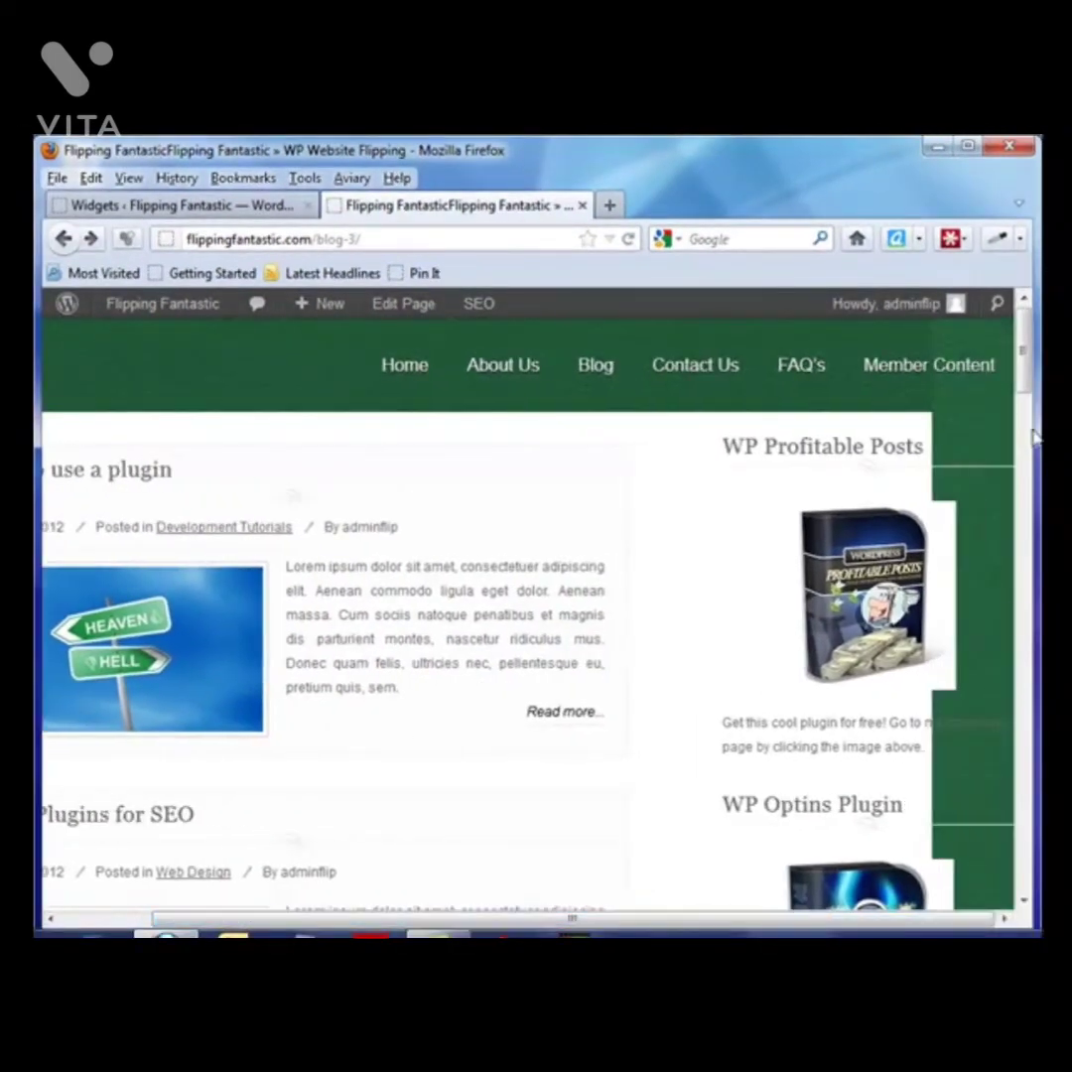
pyautogui.moveTo(1022, 348); pyautogui.dragTo(1035, 365)
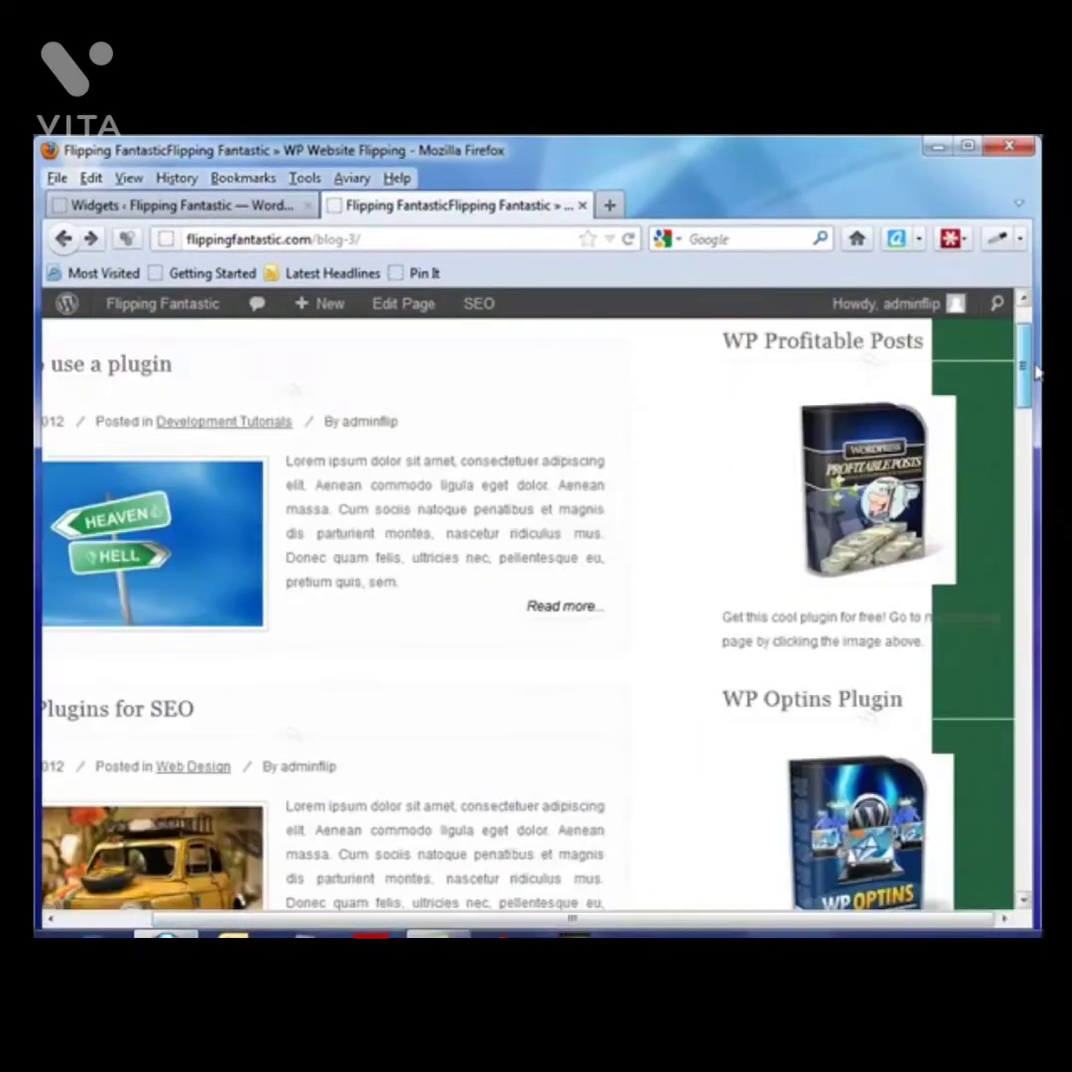
pyautogui.click(967, 147)
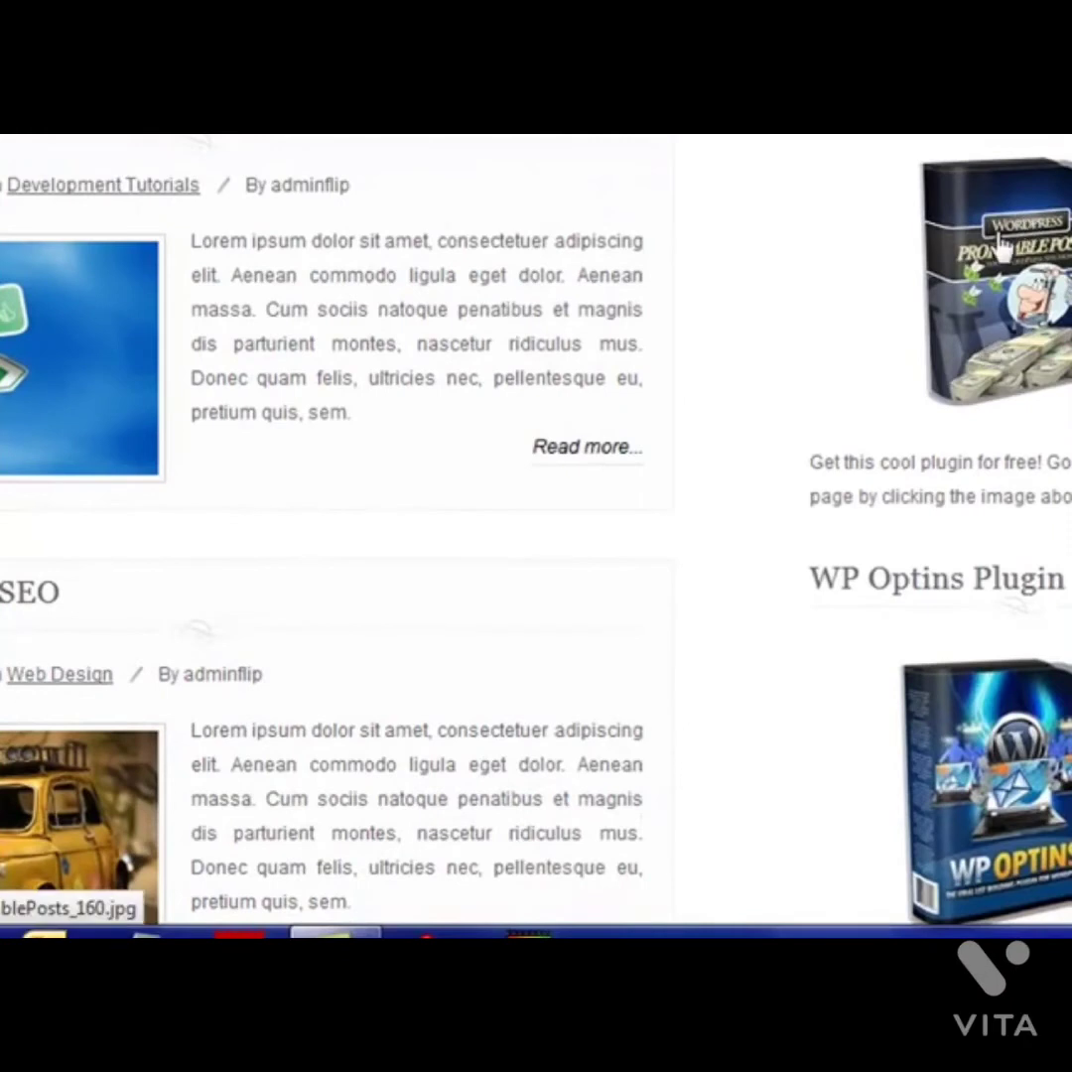
pyautogui.scroll(-3, 996, 466)
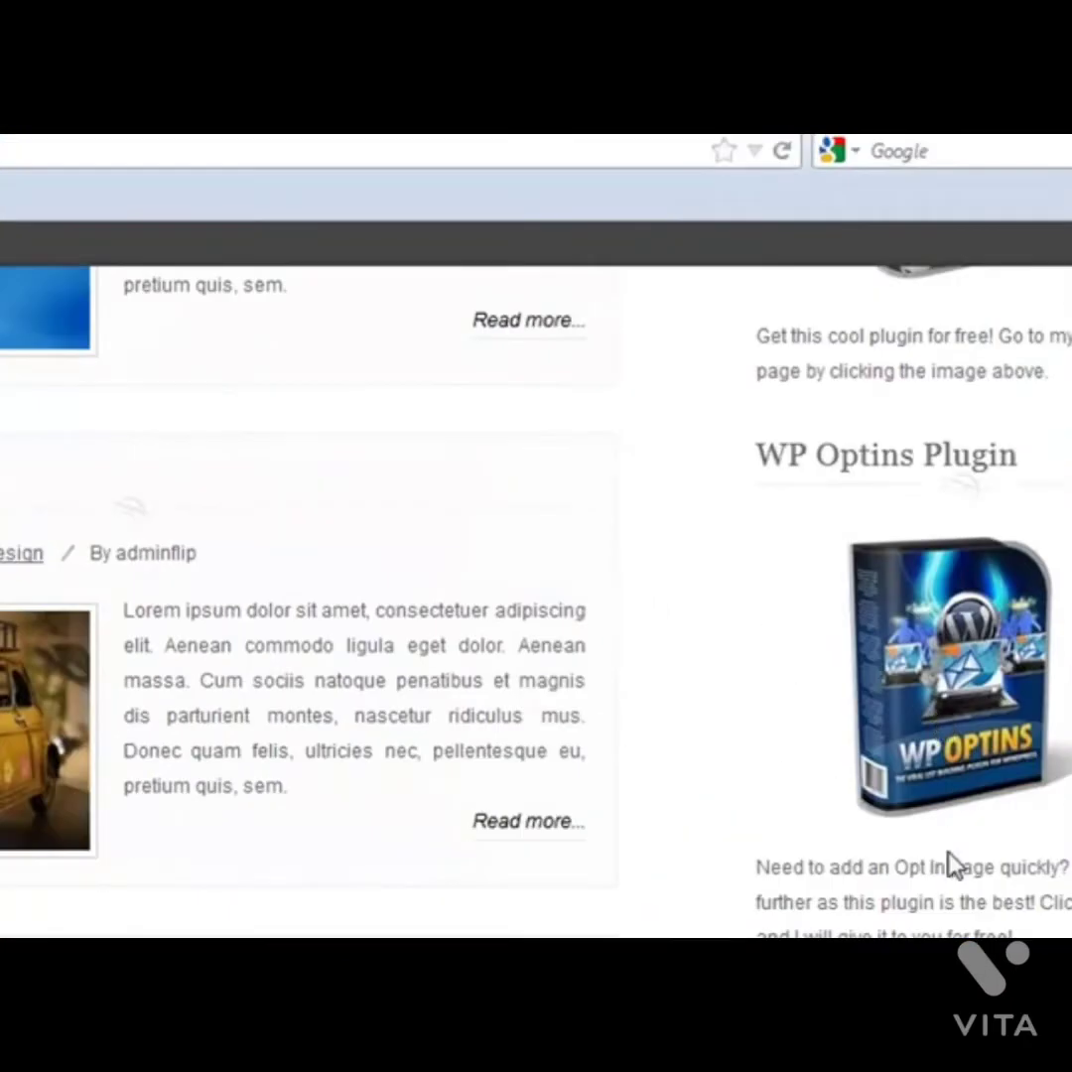
pyautogui.scroll(-3, 950, 866)
pyautogui.scroll(7, 949, 866)
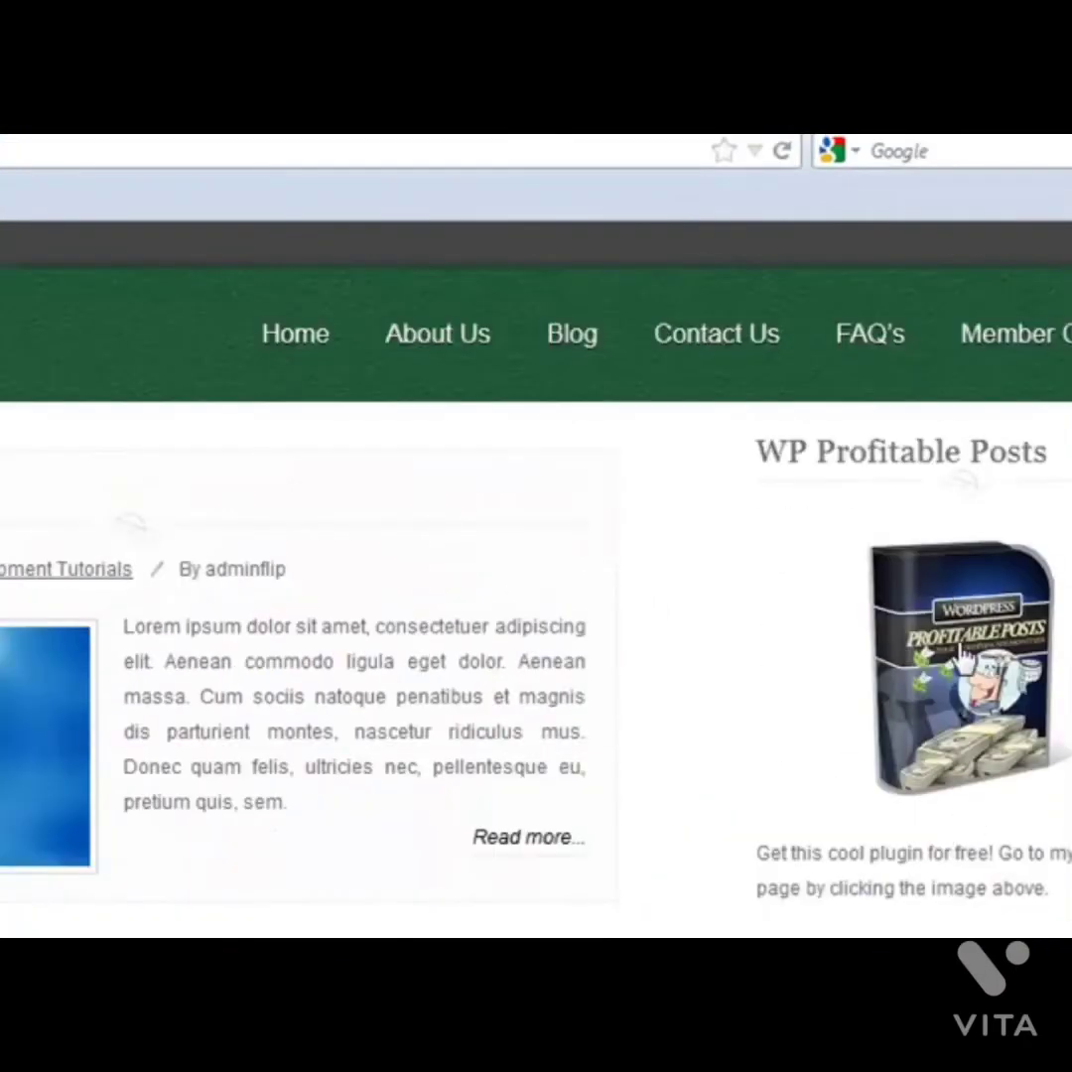
pyautogui.scroll(-3, 952, 590)
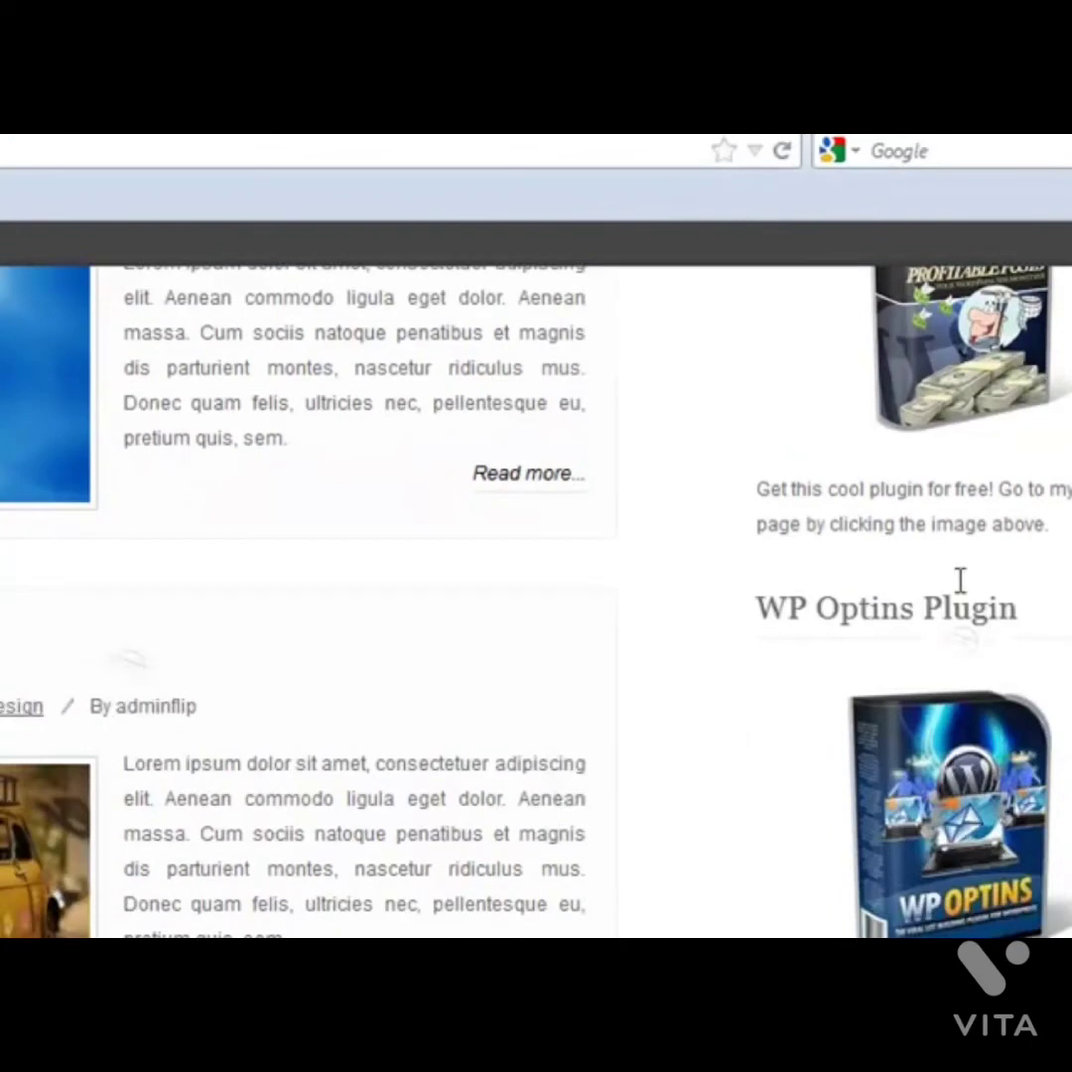
# Test the links behind the WP Optins and WP Profitable Posts sidebar images, returning to the blog page after each.
pyautogui.click(978, 848)
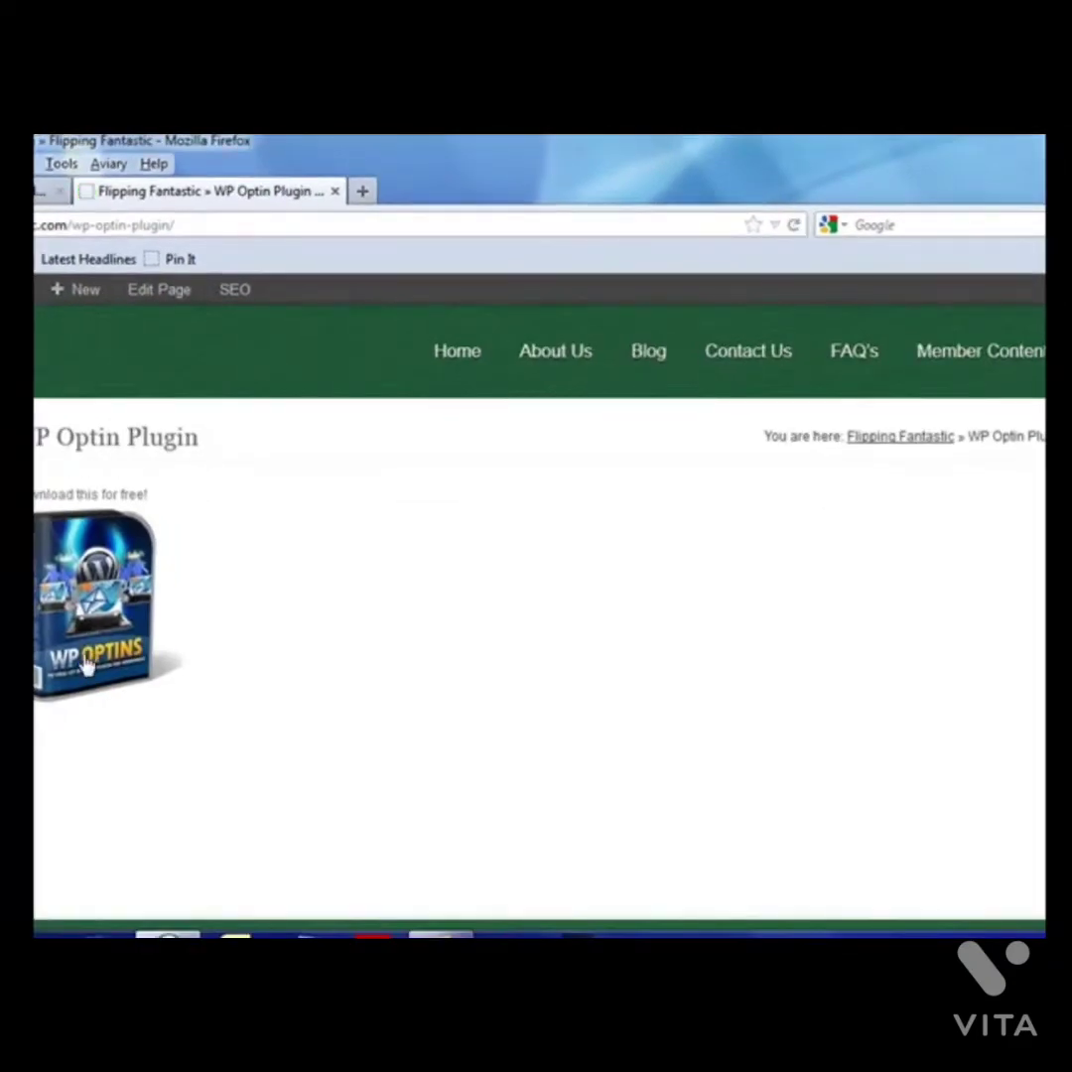
pyautogui.hotkey('alt', 'Left')
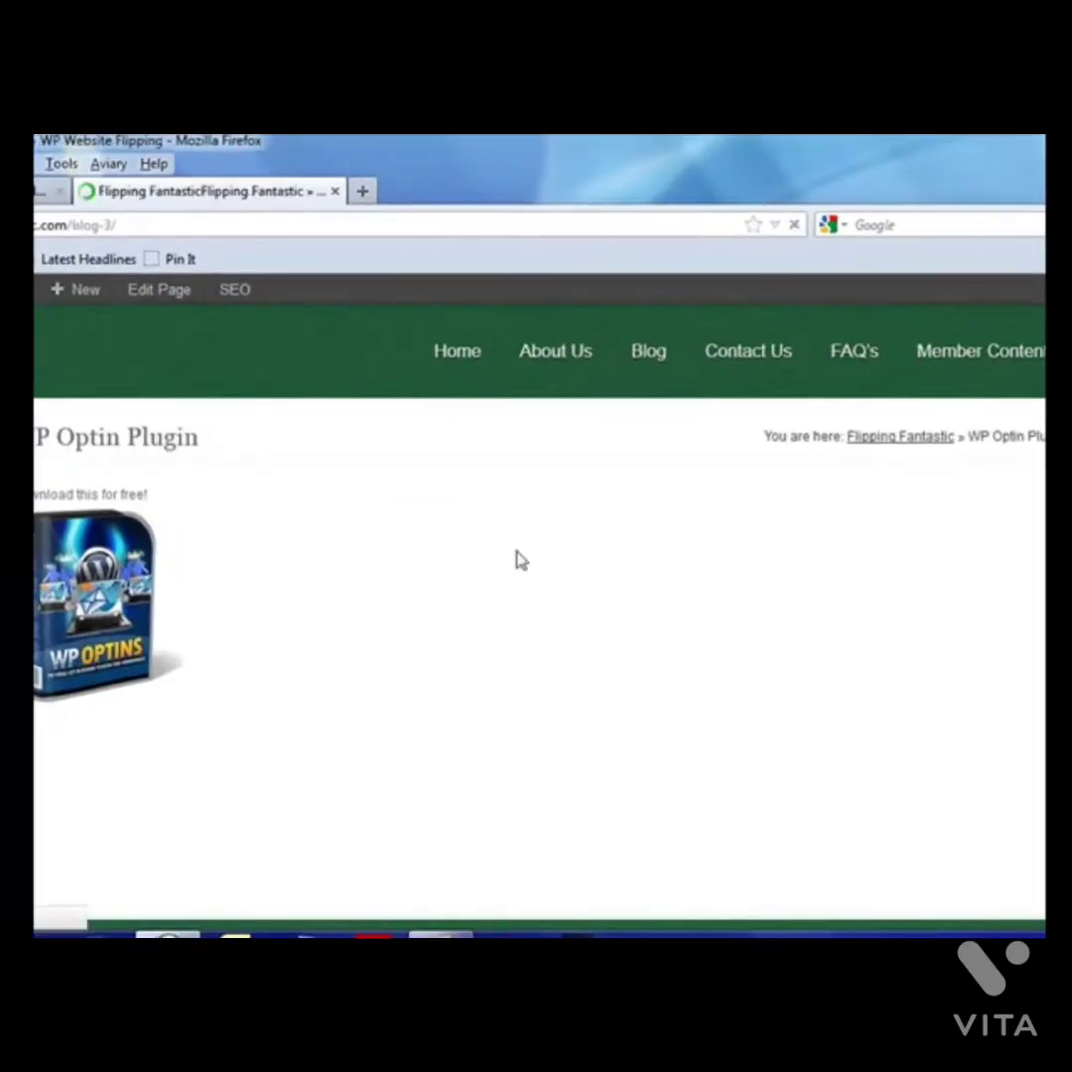
pyautogui.scroll(5, 832, 658)
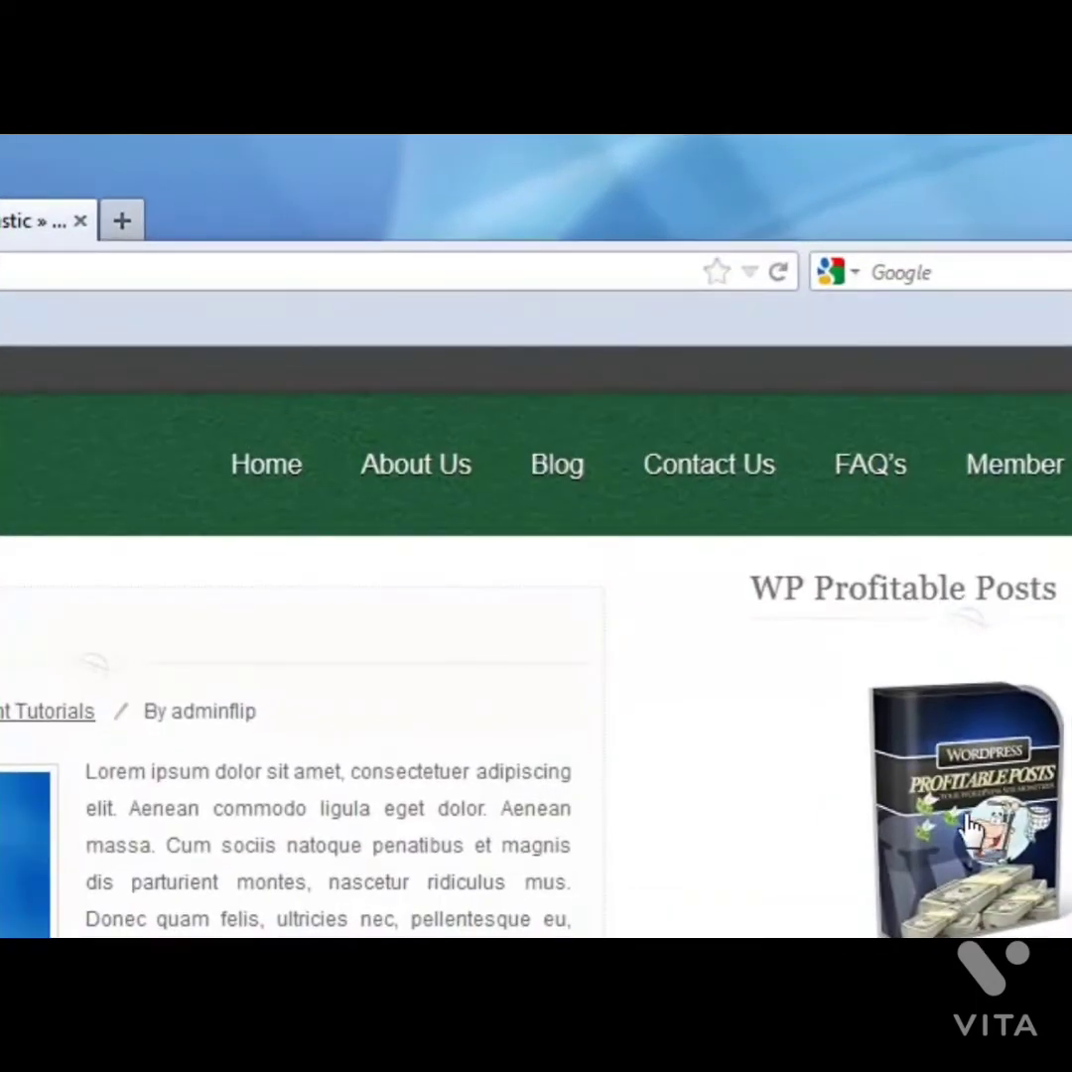
pyautogui.click(970, 827)
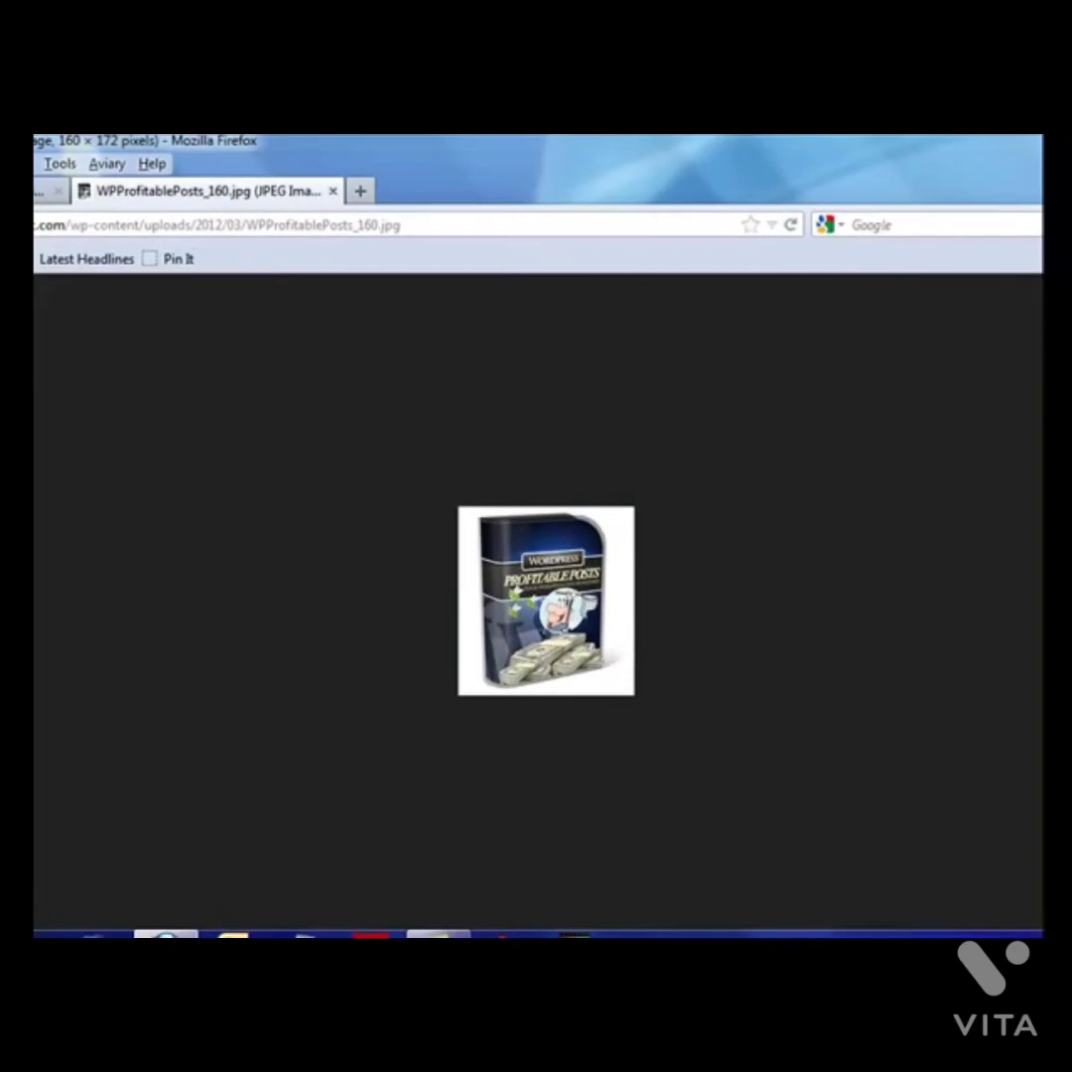
pyautogui.hotkey('alt', 'Left')
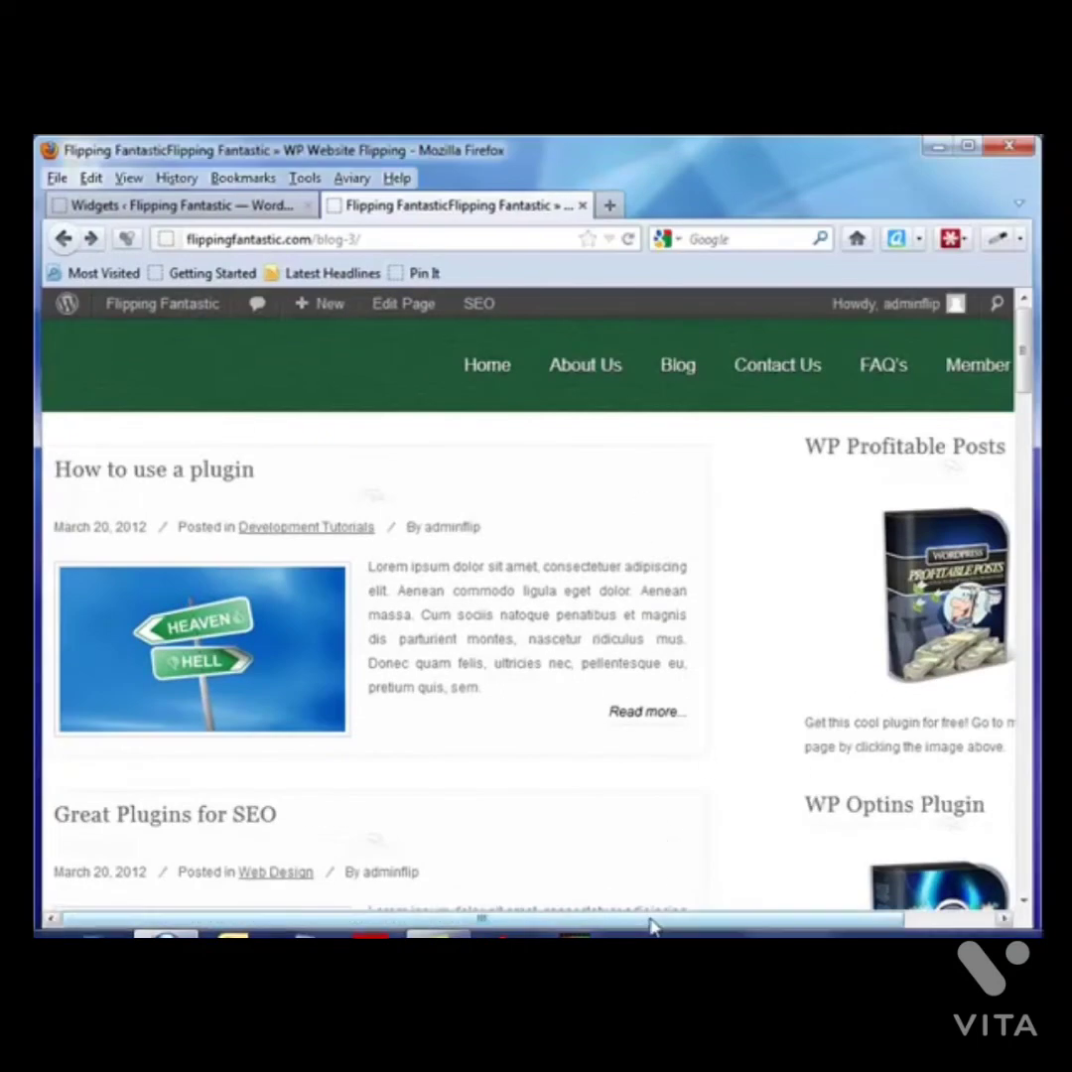
pyautogui.moveTo(652, 925); pyautogui.dragTo(742, 926)
pyautogui.scroll(-5, 770, 688)
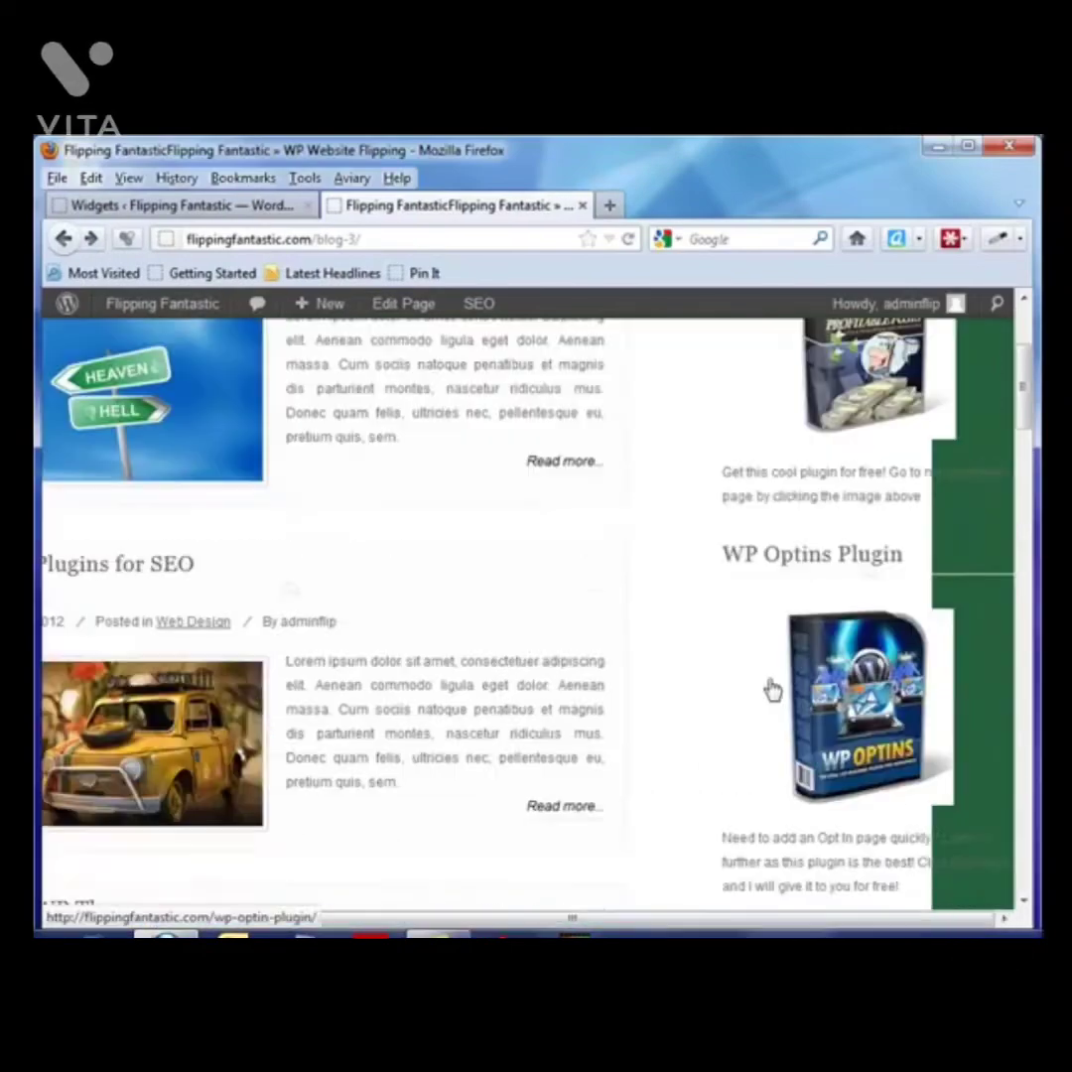
pyautogui.scroll(5, 772, 688)
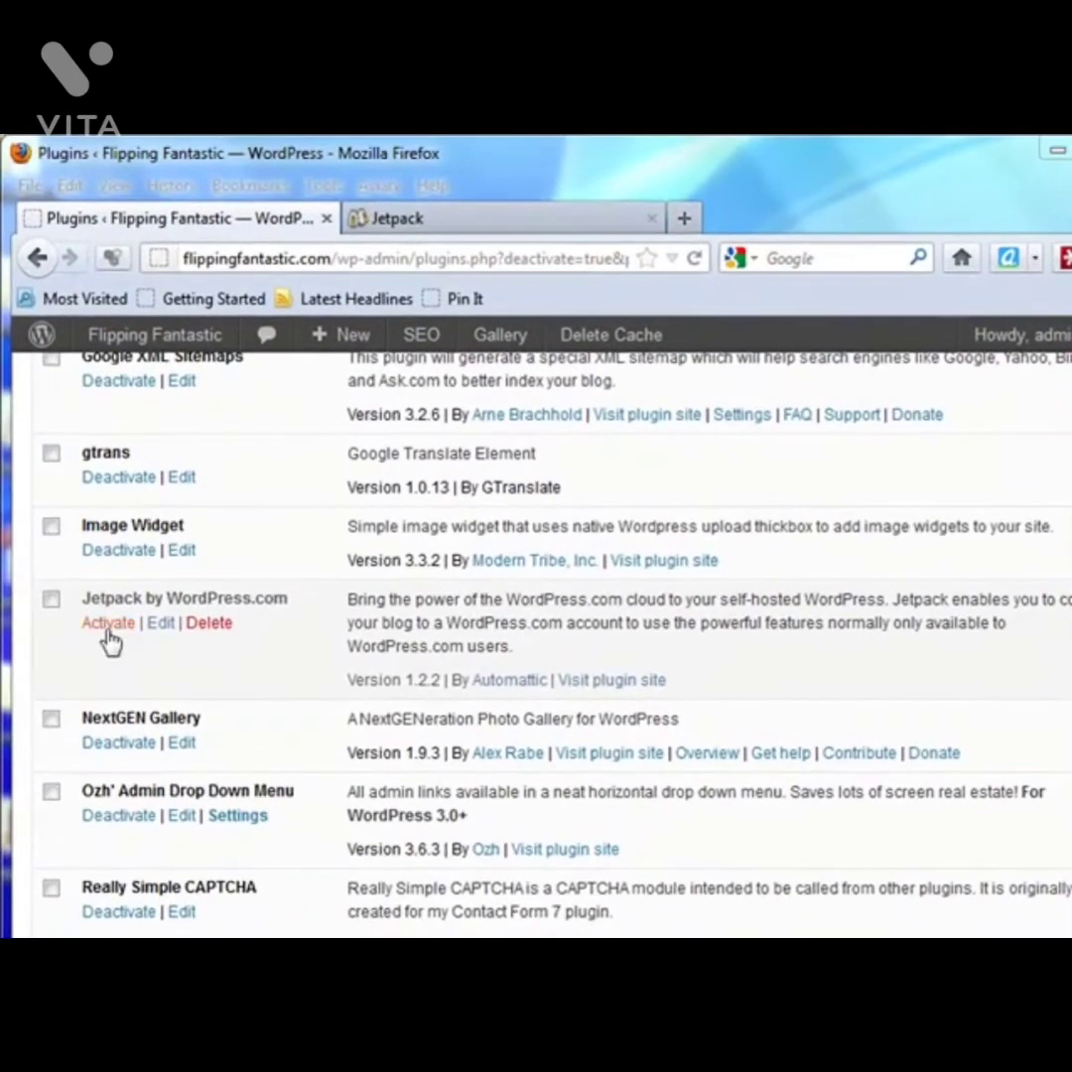
# Activate the Jetpack by WordPress.com plugin and authorize its connection to WordPress.com.
pyautogui.click(109, 624)
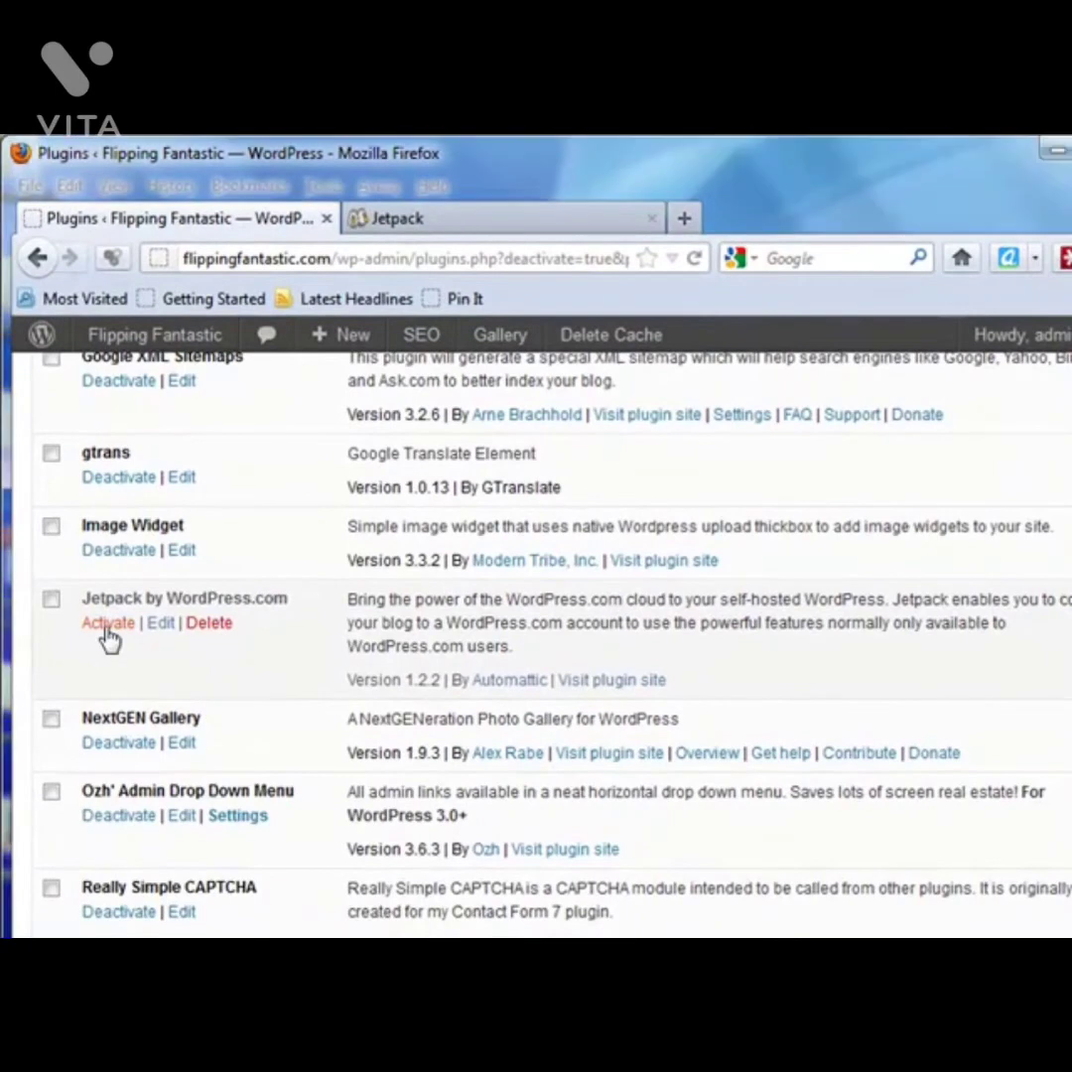
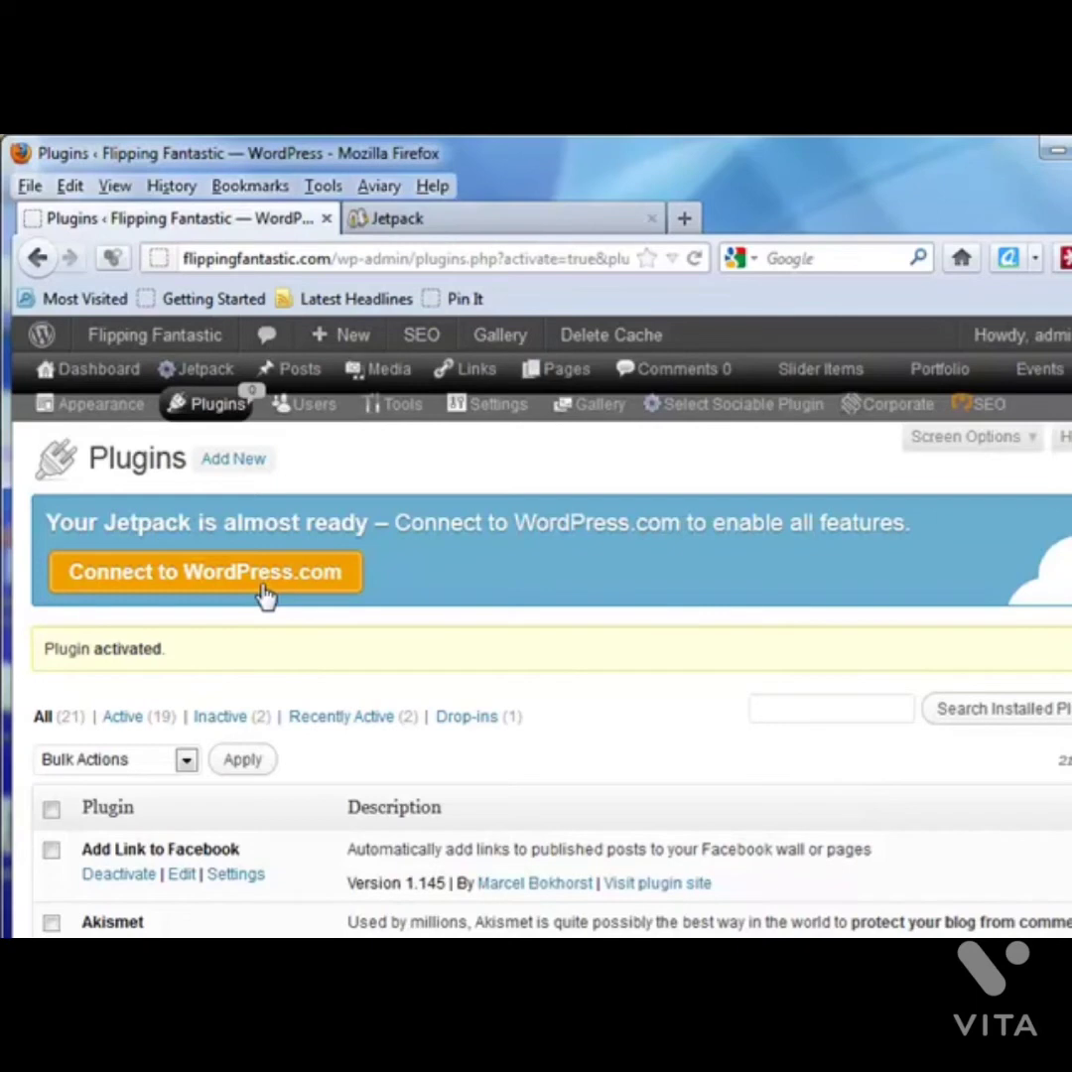
pyautogui.click(266, 593)
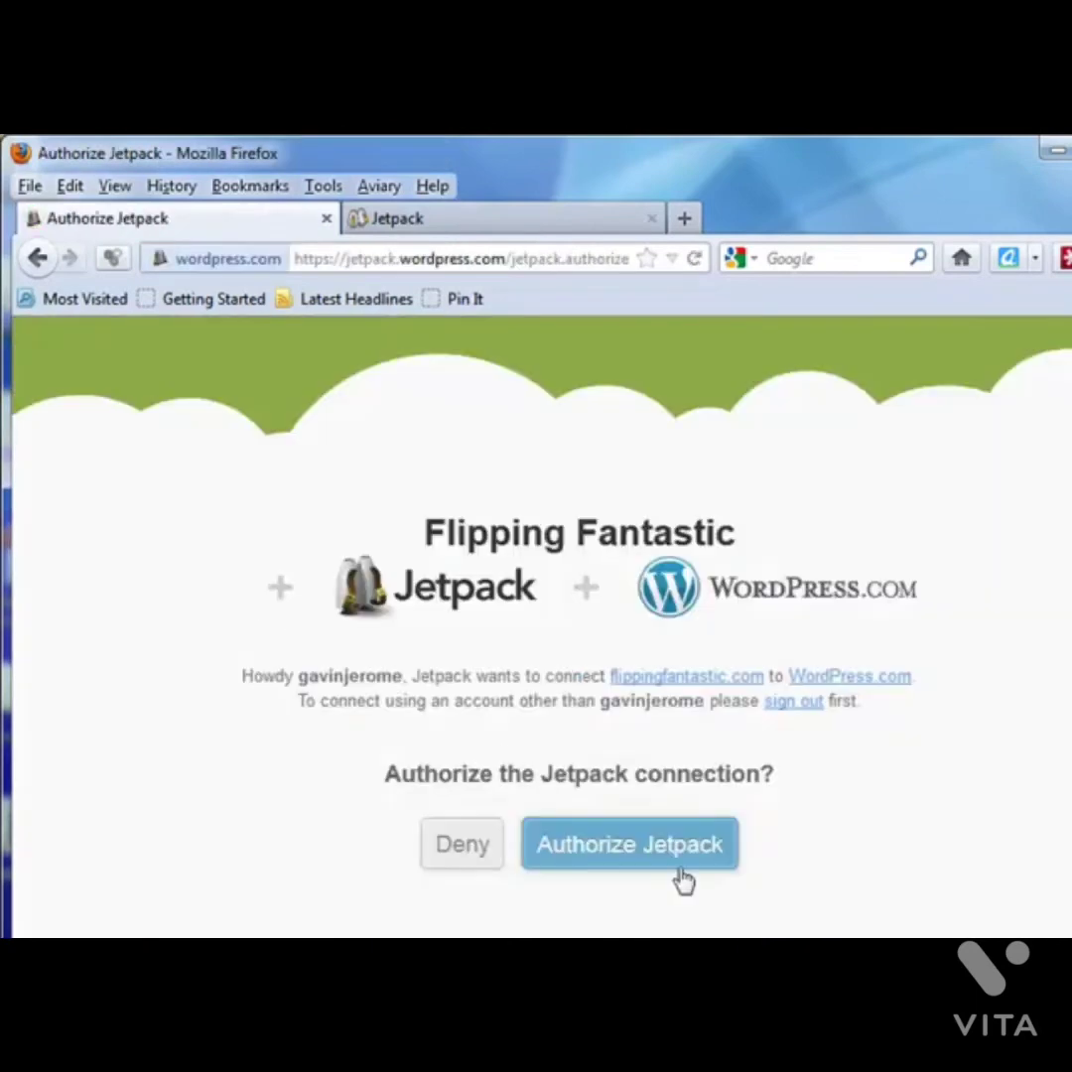
pyautogui.click(664, 867)
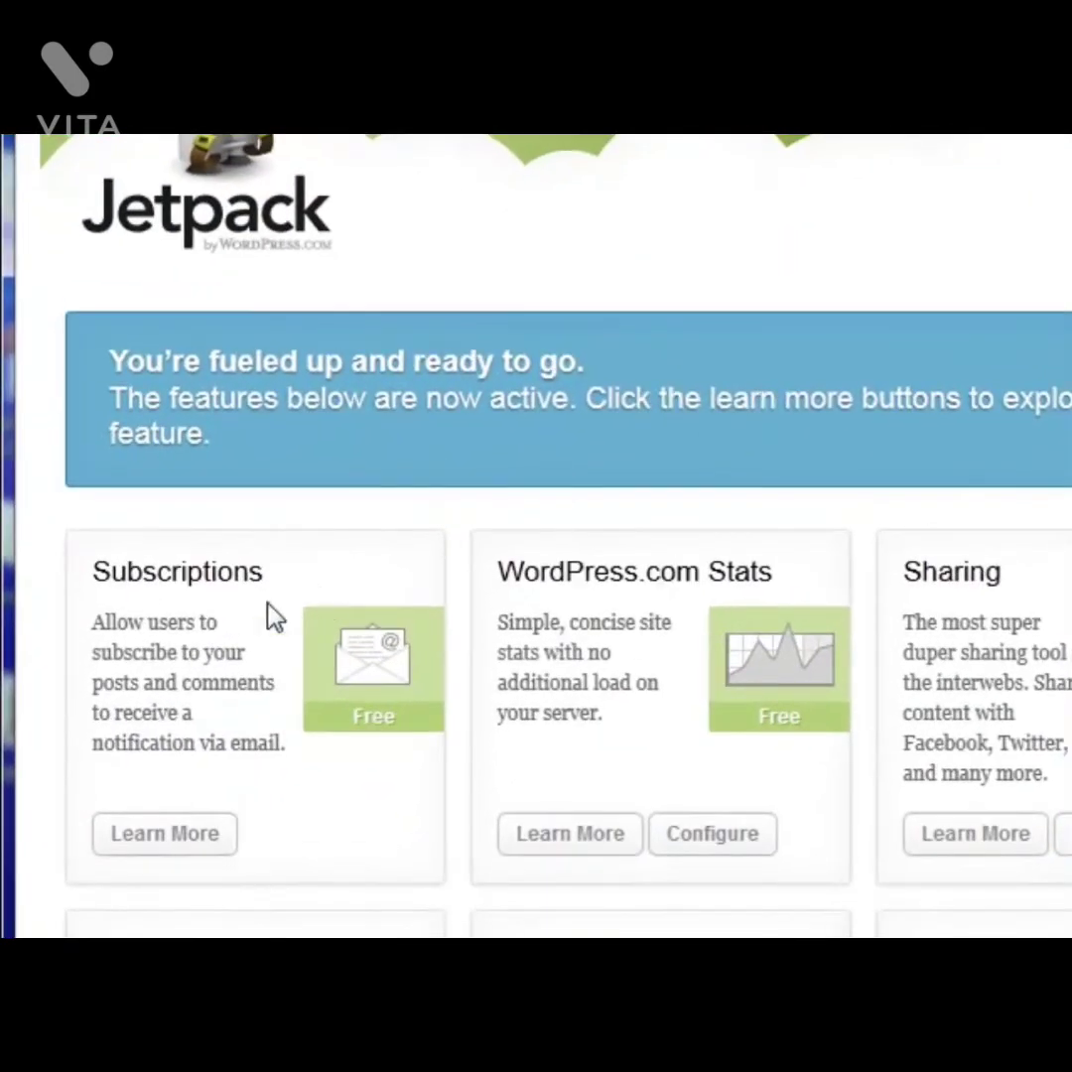
# Read the Jetpack feature details for Subscriptions, WordPress.com Stats and Sharing.
pyautogui.click(180, 846)
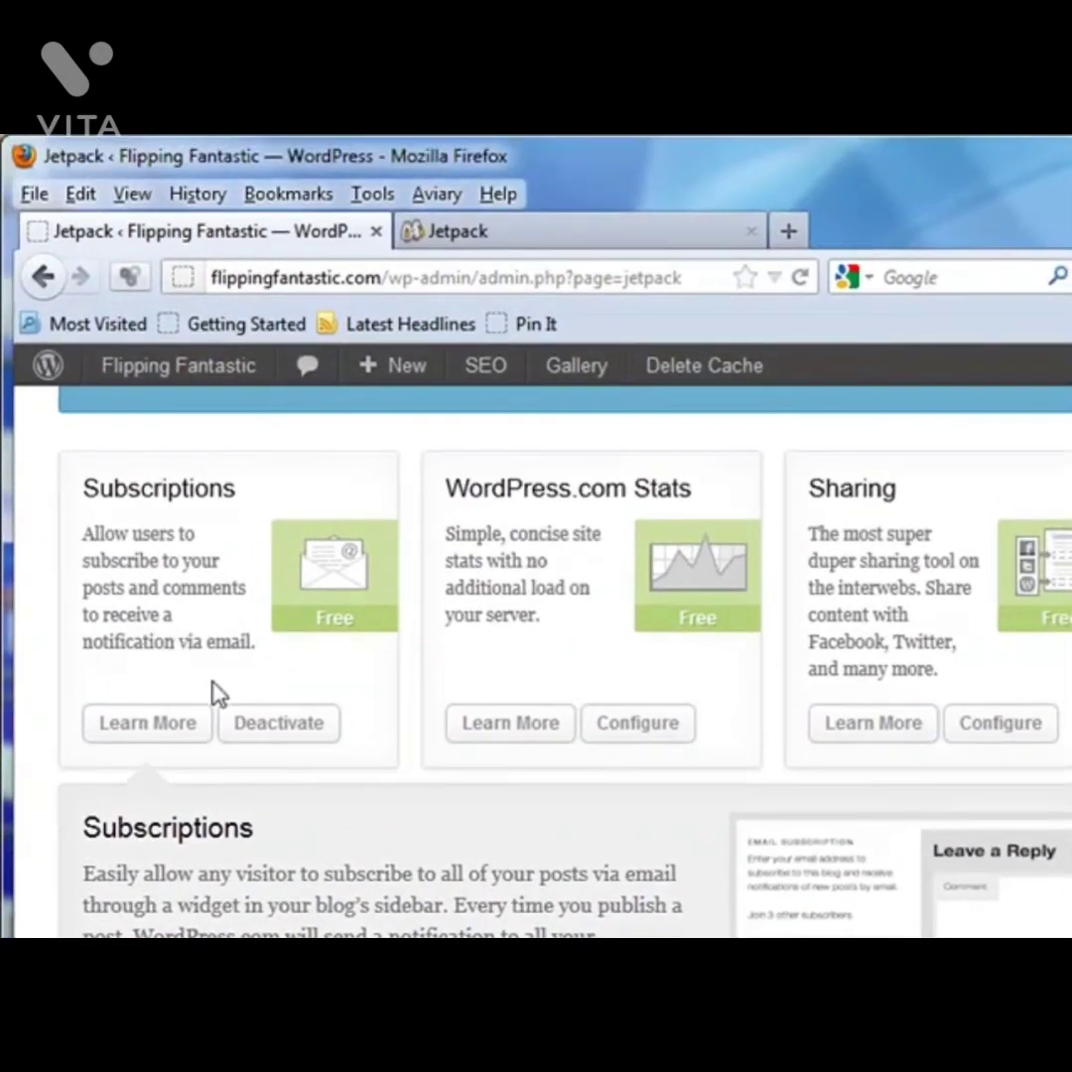
pyautogui.click(496, 734)
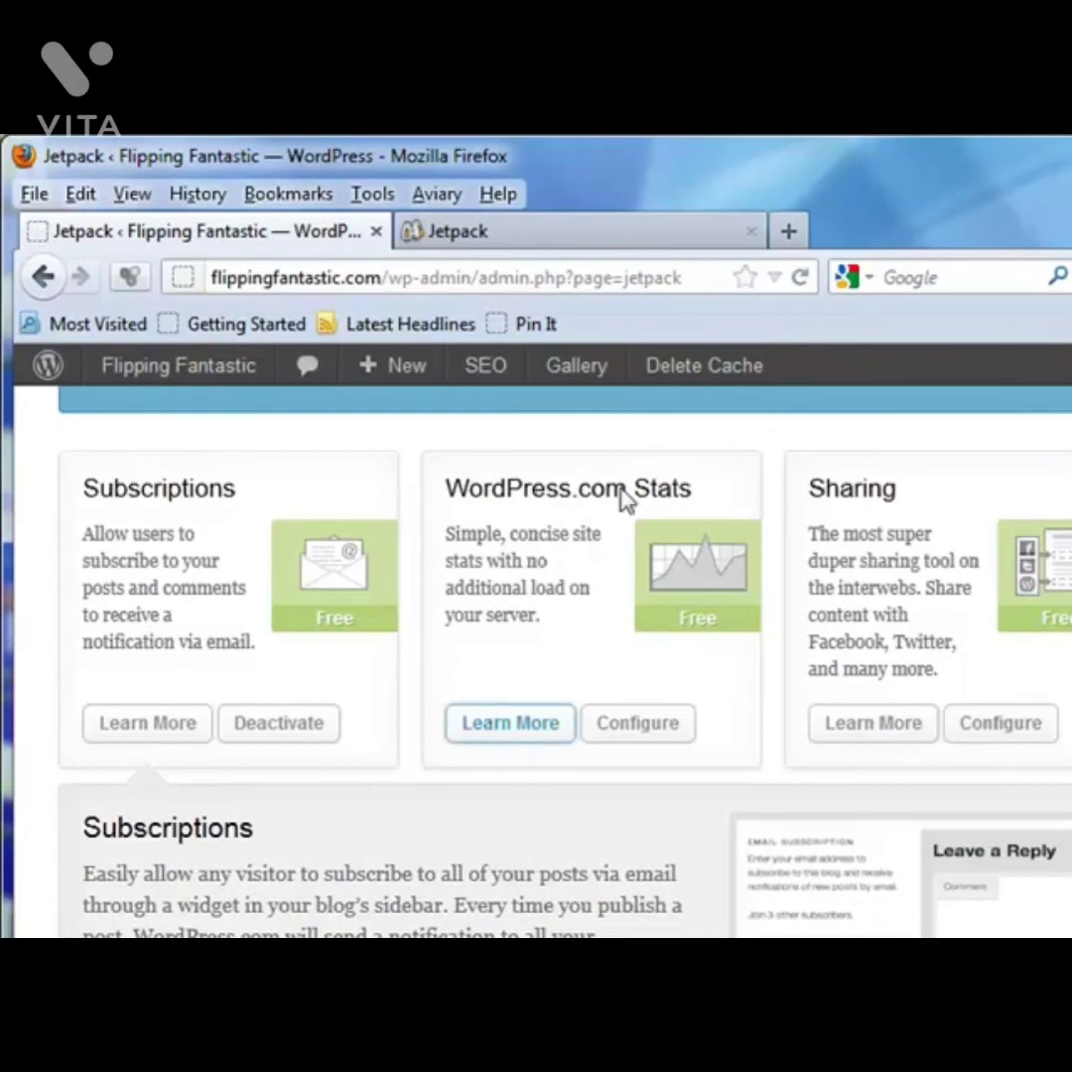
pyautogui.click(508, 729)
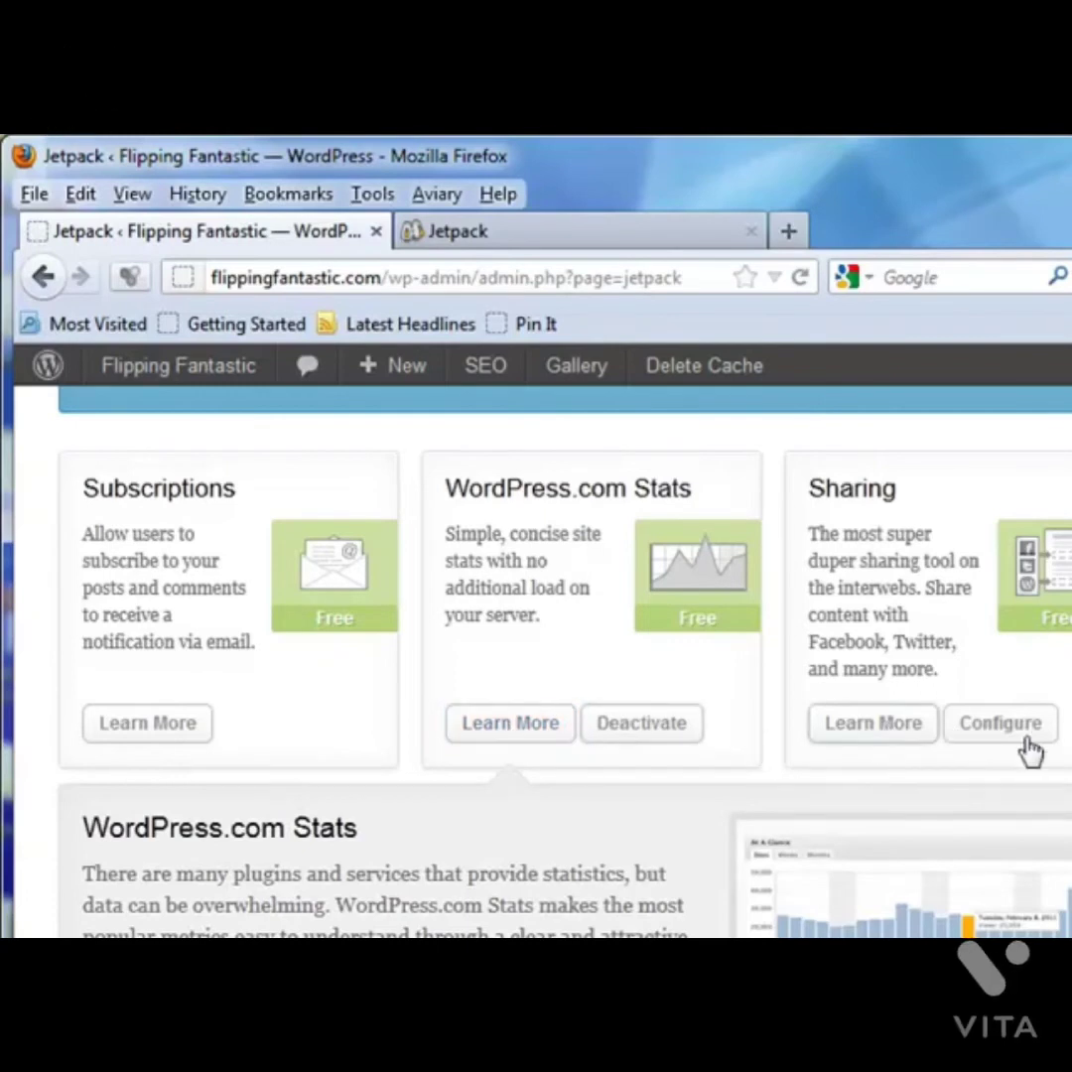
pyautogui.click(886, 733)
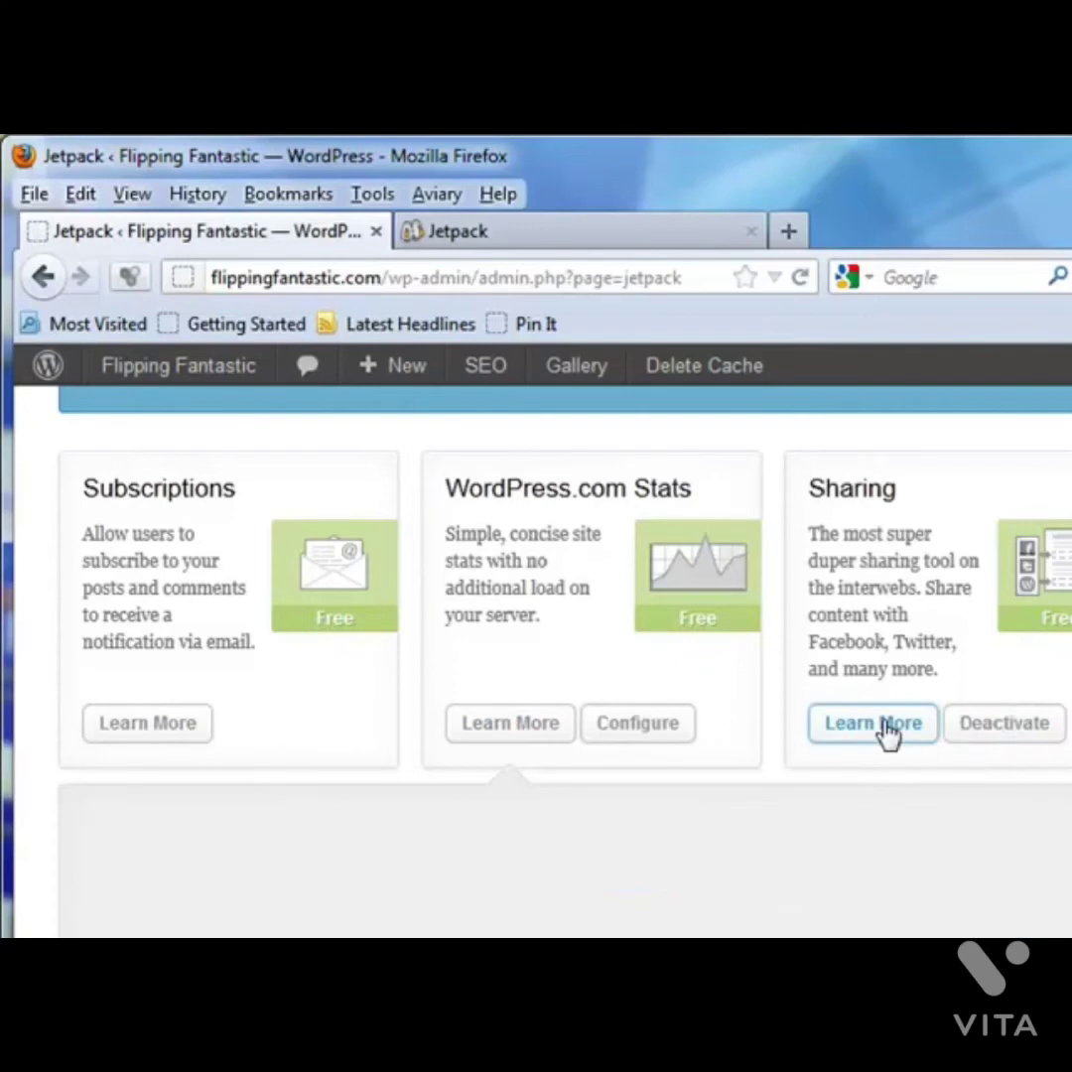
pyautogui.scroll(-3, 683, 772)
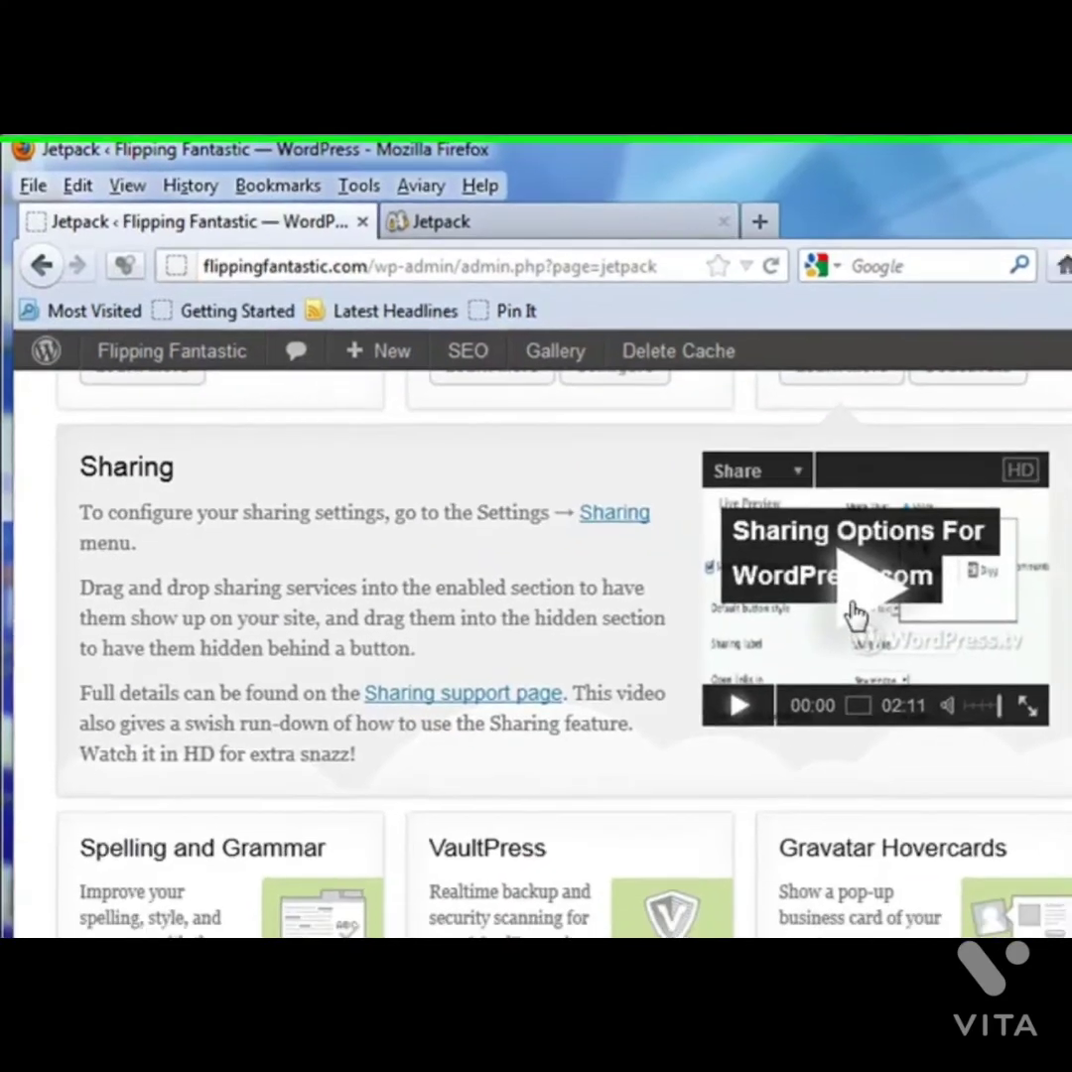
# Read the Jetpack feature details for Spelling and Grammar and for Gravatar Hovercards.
pyautogui.scroll(-2, 531, 638)
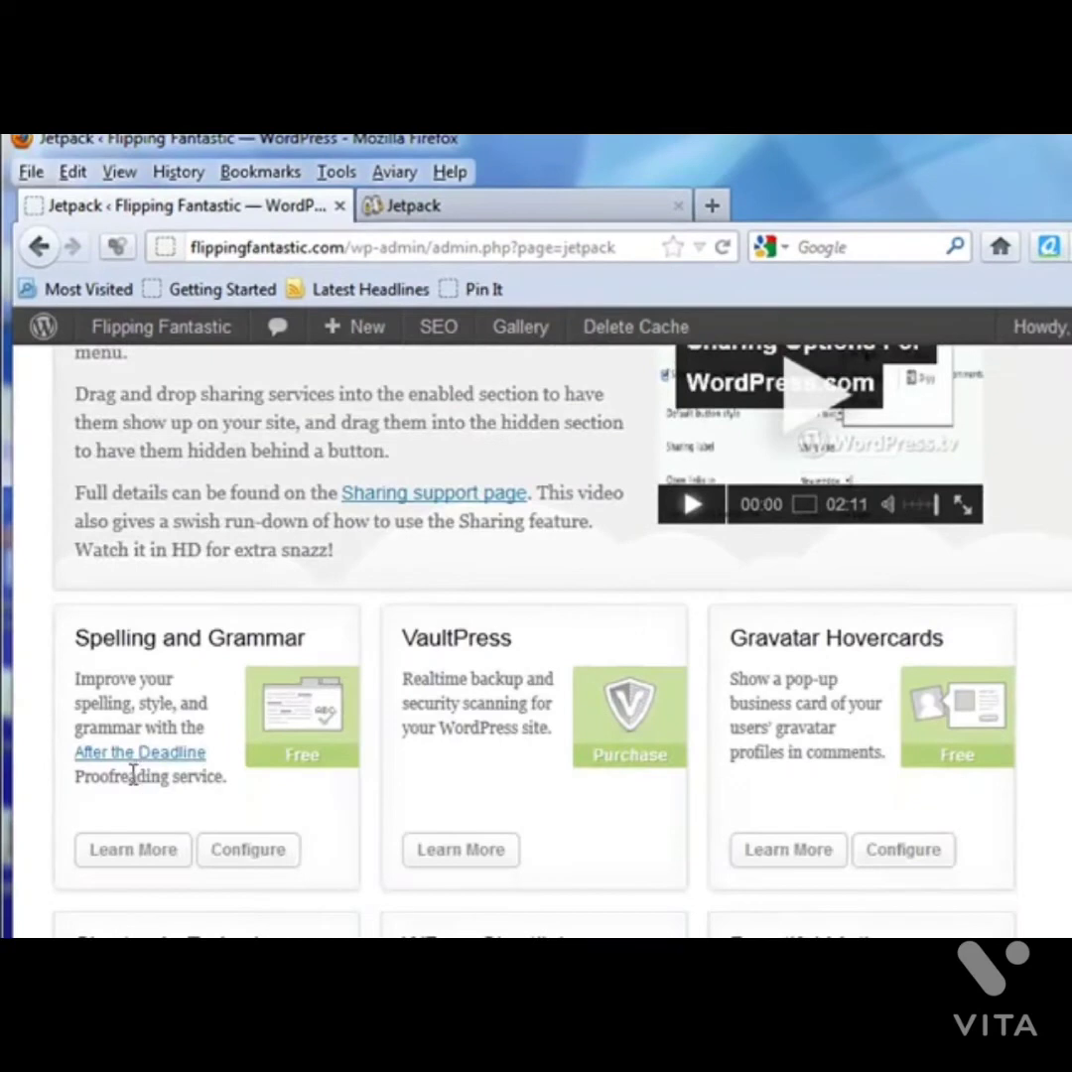
pyautogui.click(132, 855)
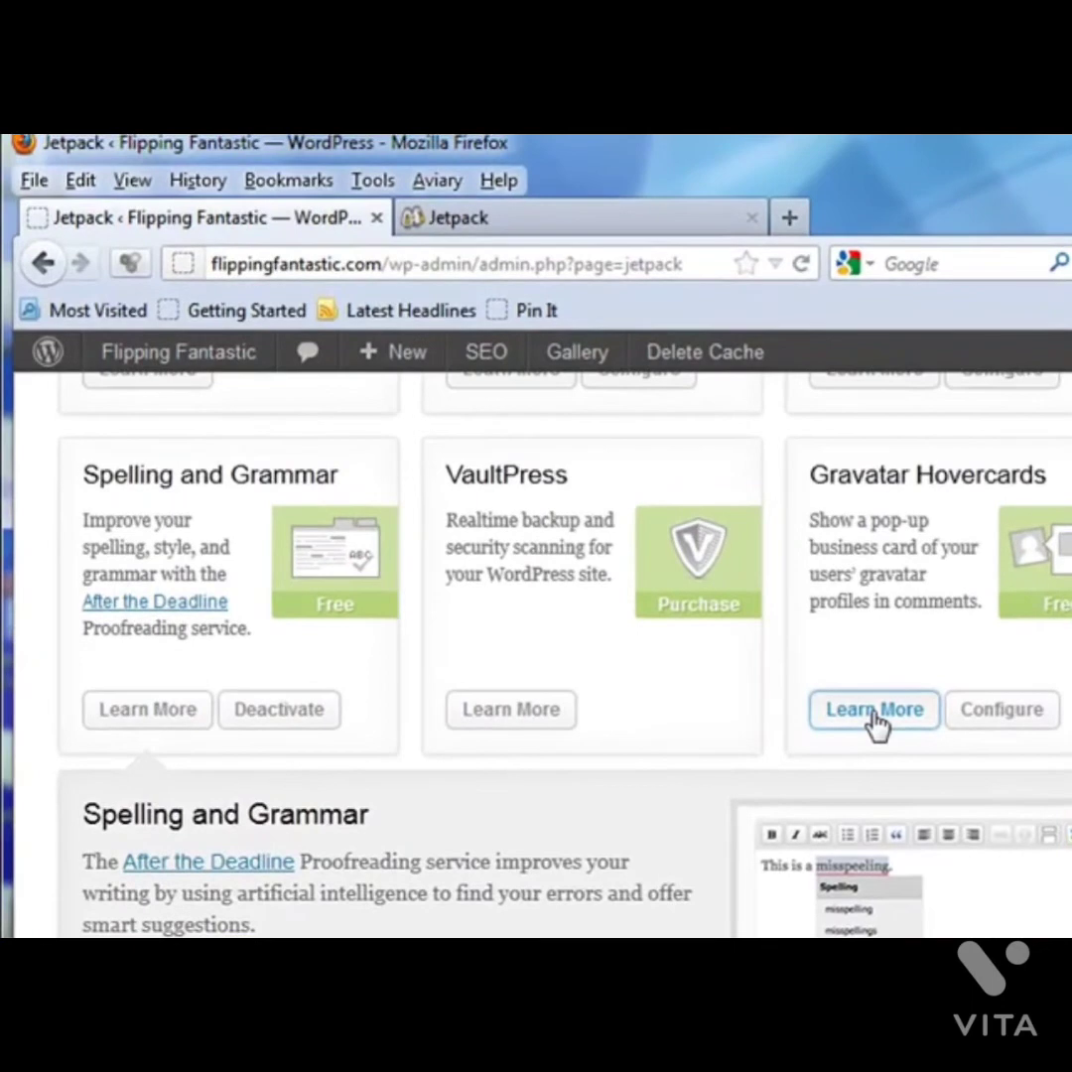
pyautogui.click(873, 712)
pyautogui.scroll(-3, 844, 784)
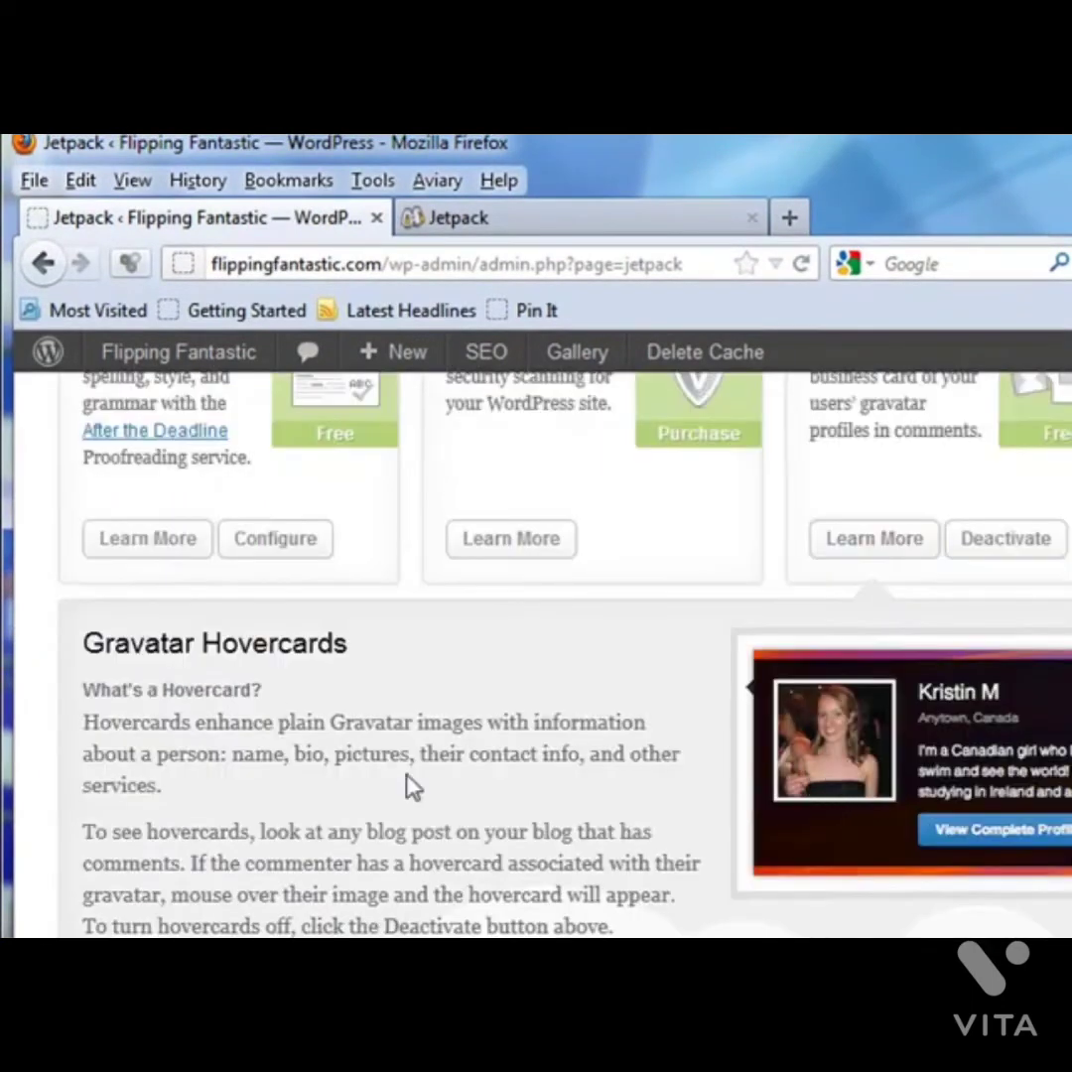
pyautogui.scroll(-3, 552, 685)
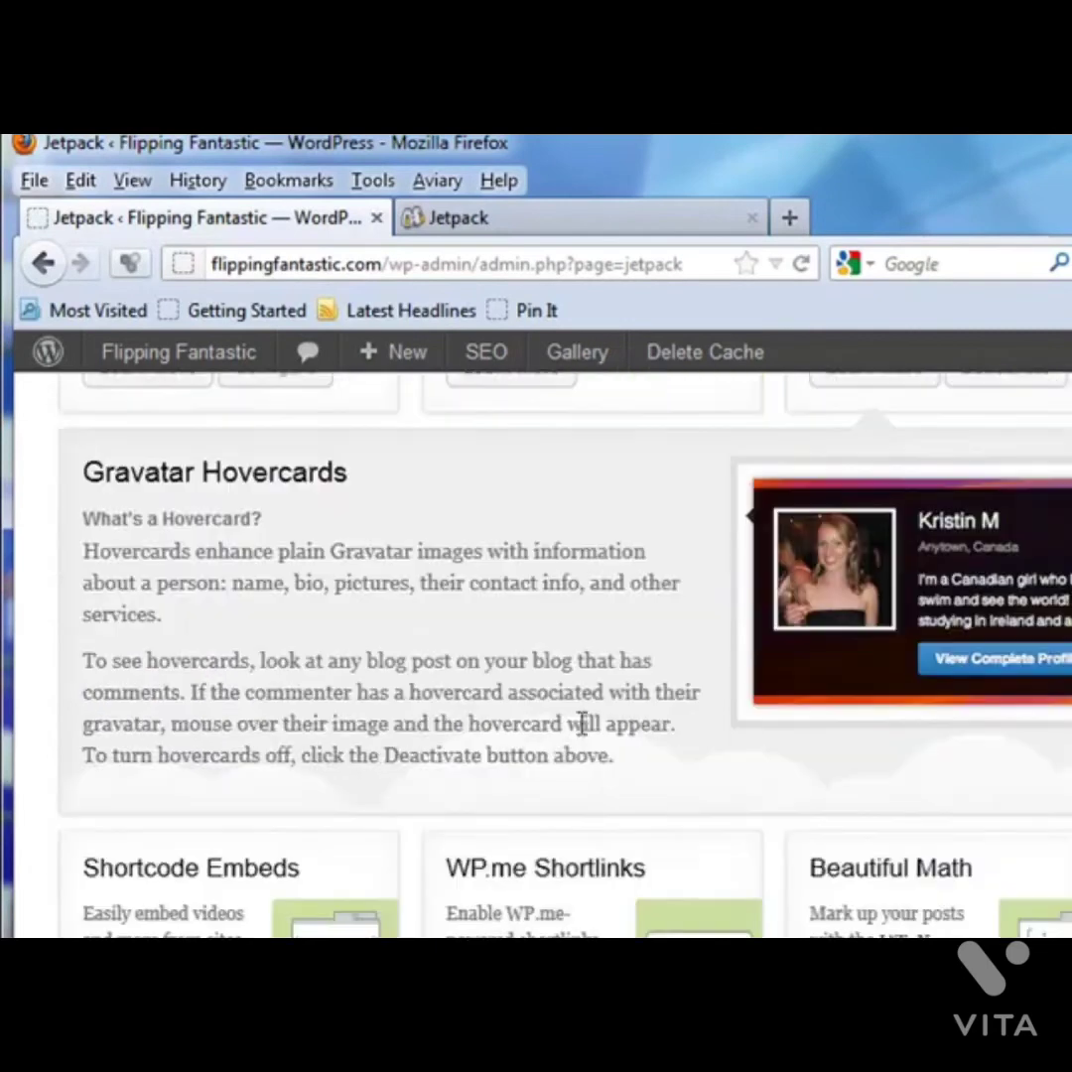
# Read the Jetpack Shortcode Embeds details, including the list of available shortcodes.
pyautogui.scroll(-6, 502, 769)
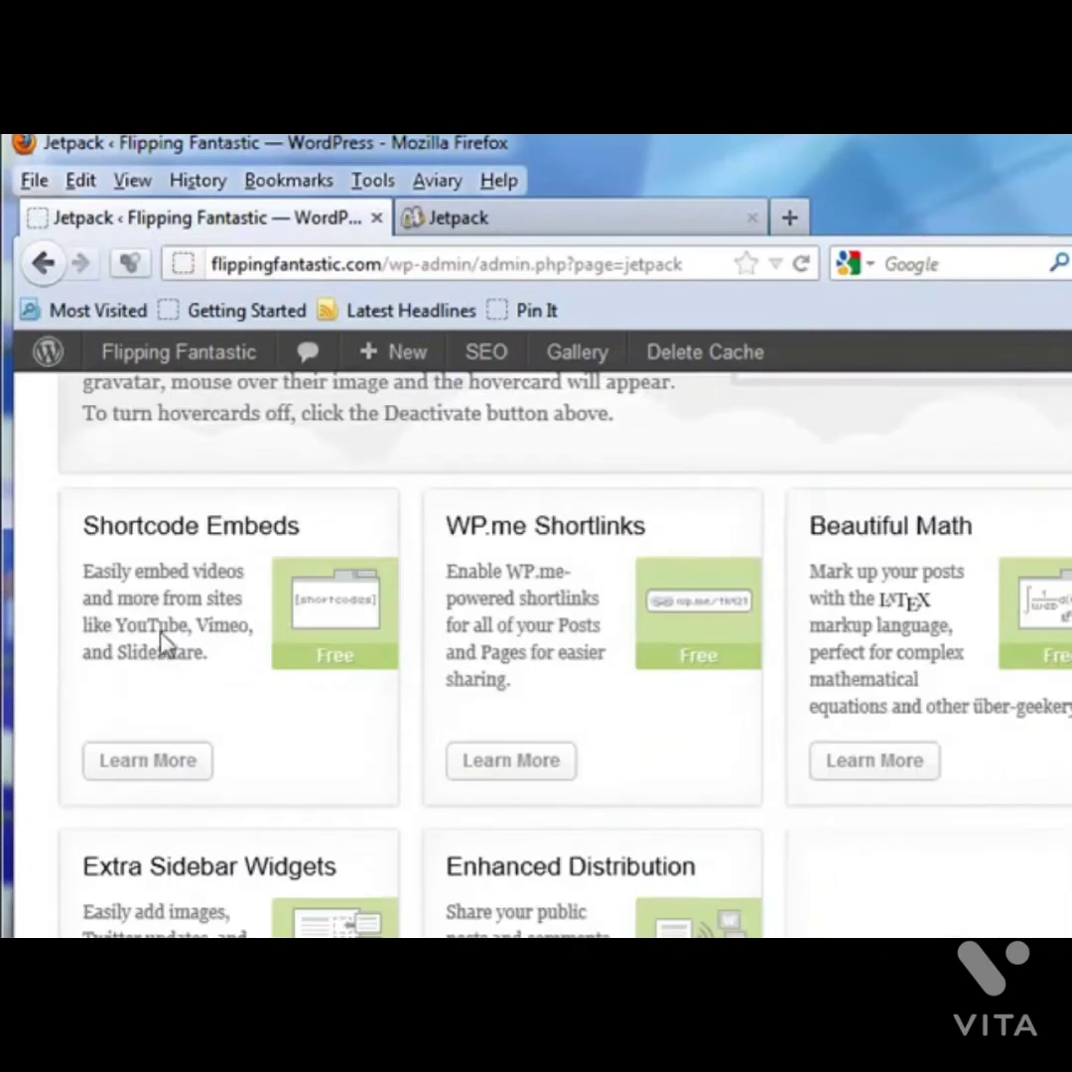
pyautogui.click(151, 773)
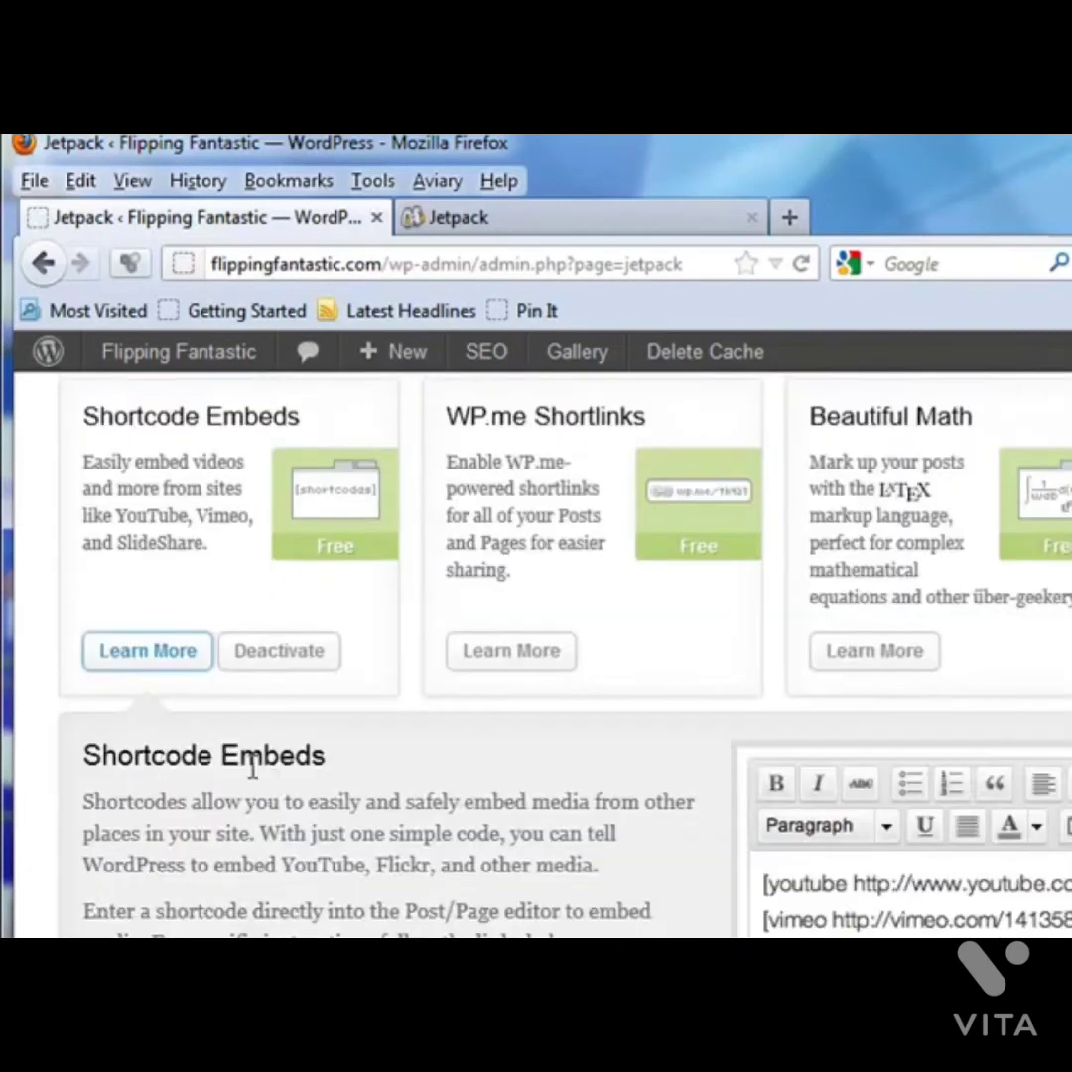
pyautogui.scroll(-2, 320, 724)
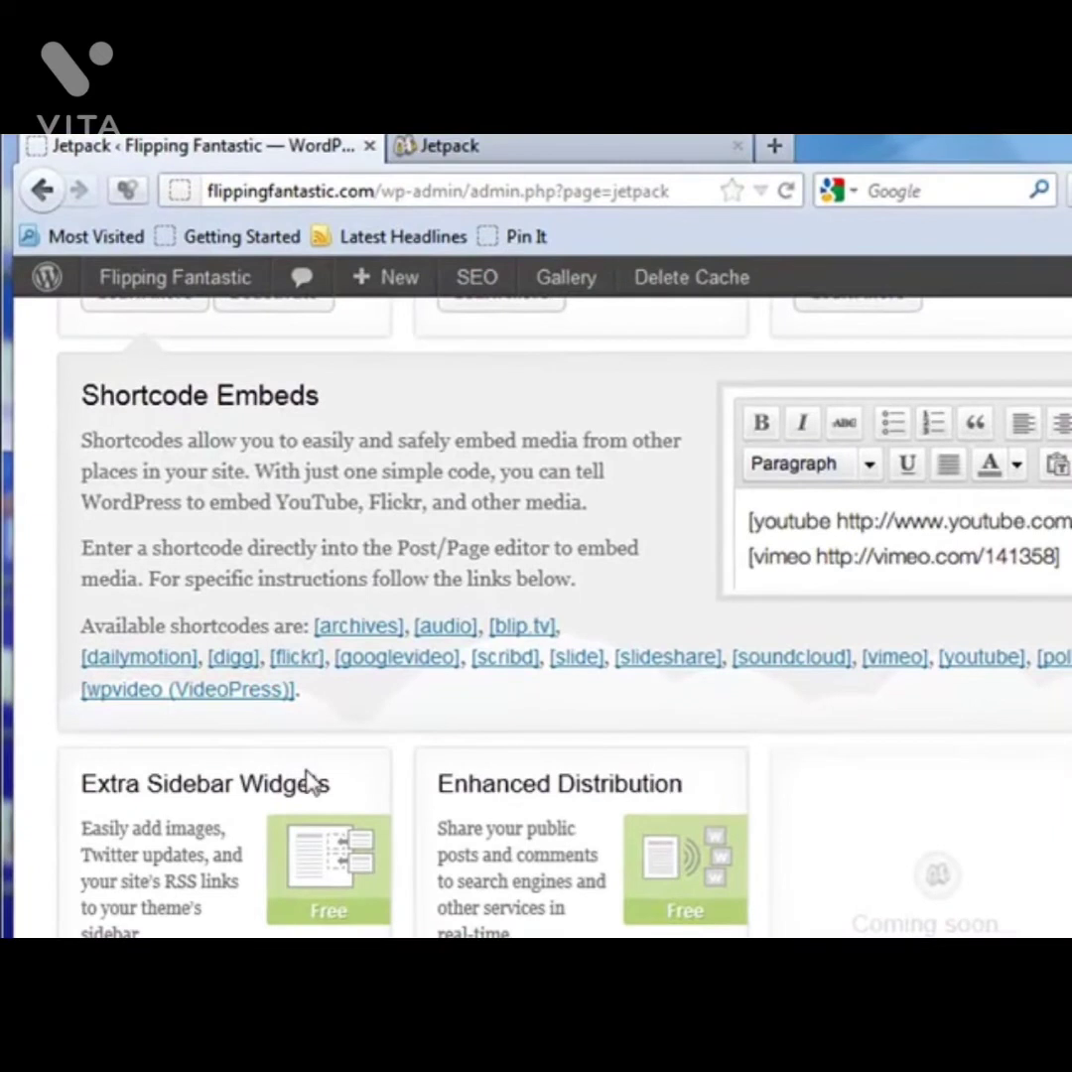
# Read the Jetpack feature details for Extra Sidebar Widgets and Enhanced Distribution.
pyautogui.scroll(-3, 313, 783)
pyautogui.click(144, 856)
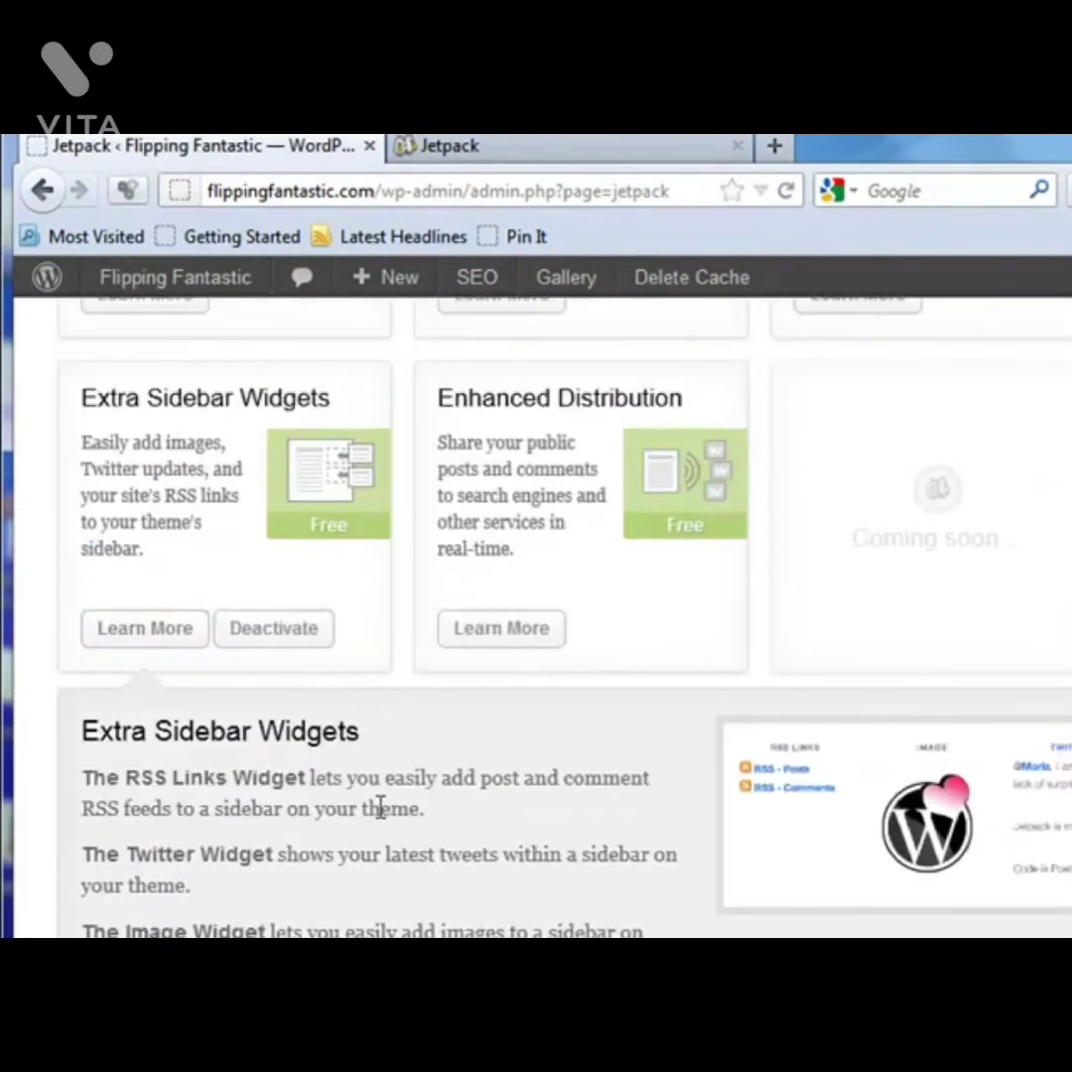
pyautogui.scroll(-5, 375, 806)
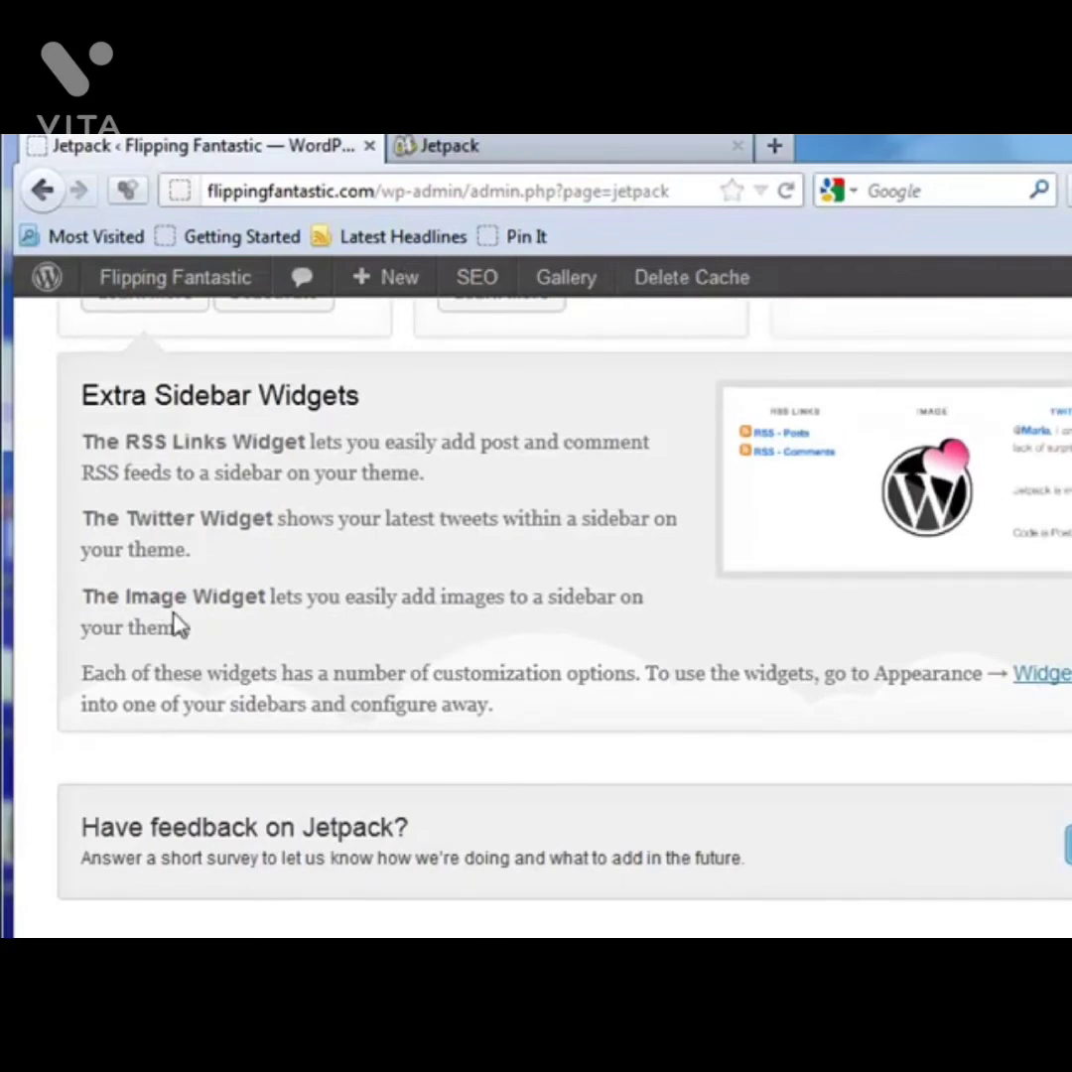
pyautogui.scroll(7, 441, 704)
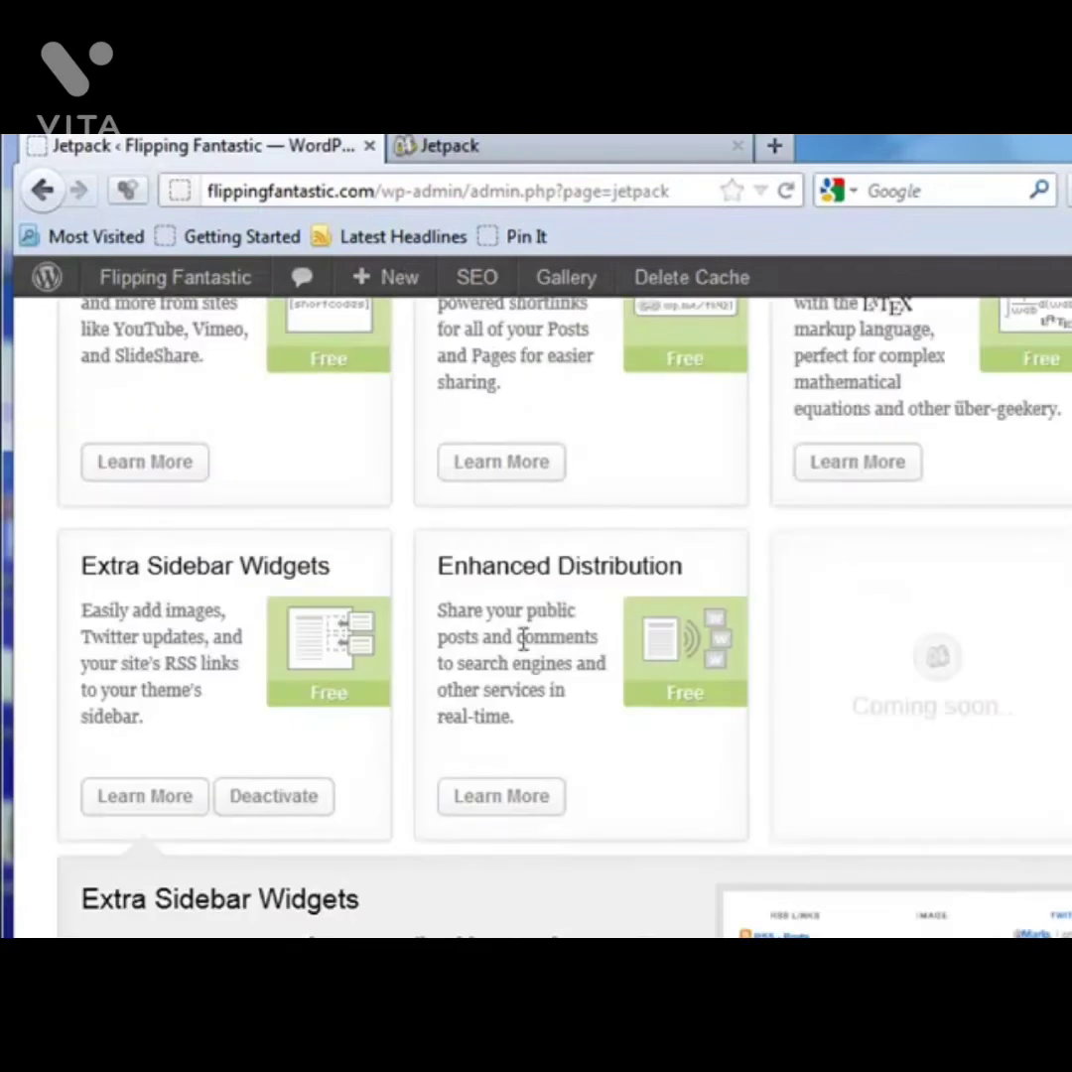
pyautogui.click(503, 799)
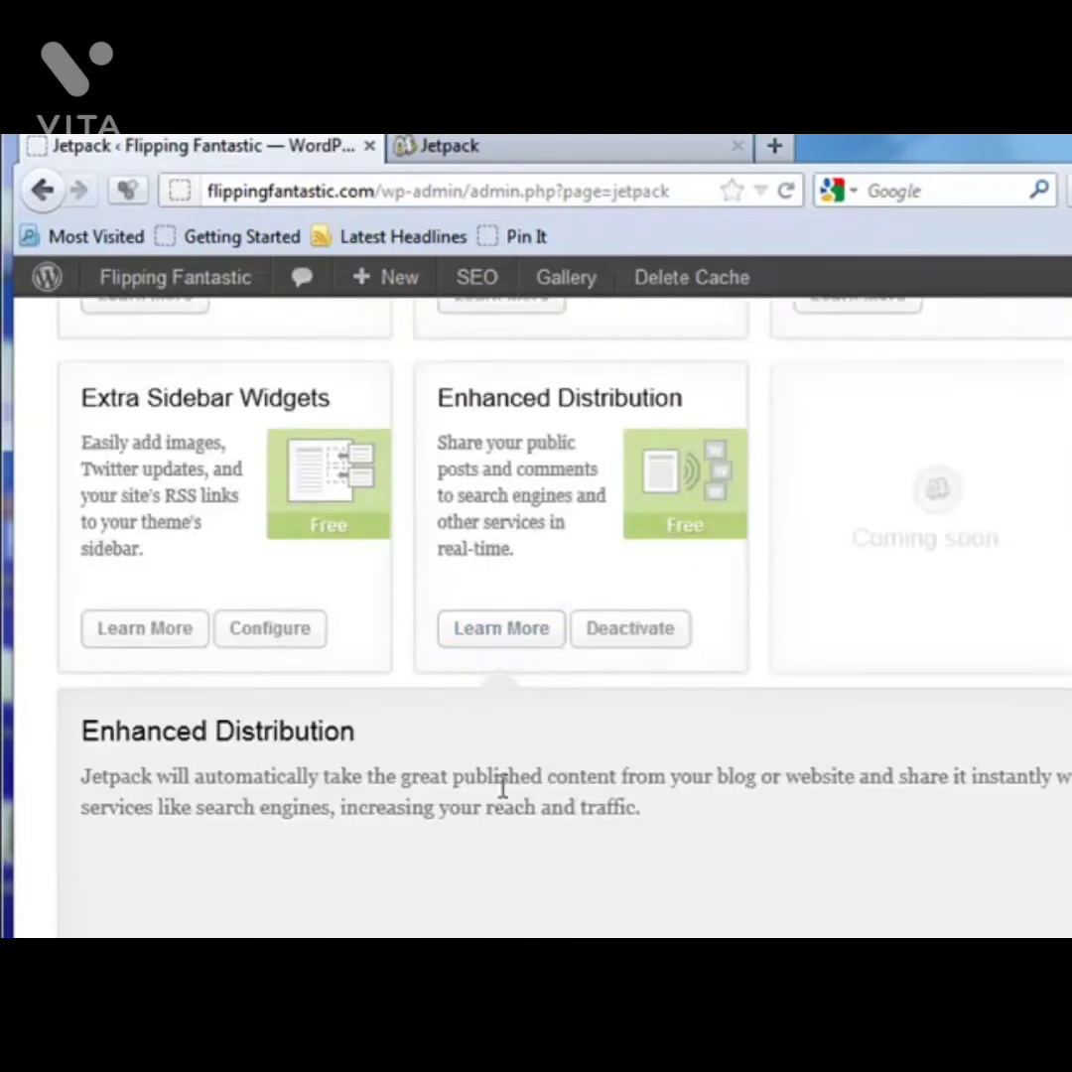
# Configure Jetpack's WordPress.com Stats to count the page views of registered users who are logged in, and save the configuration.
pyautogui.scroll(-5, 404, 844)
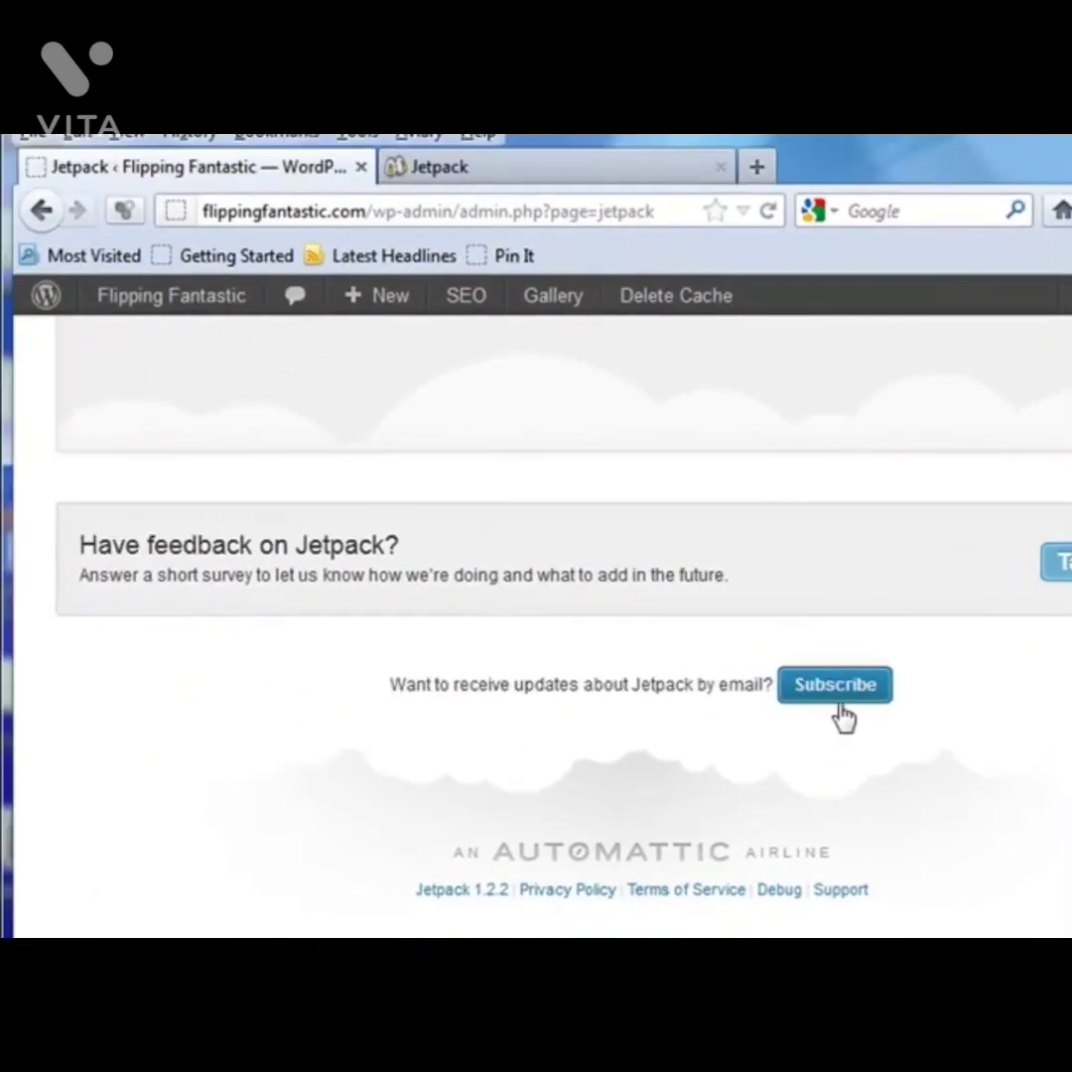
pyautogui.scroll(10, 691, 783)
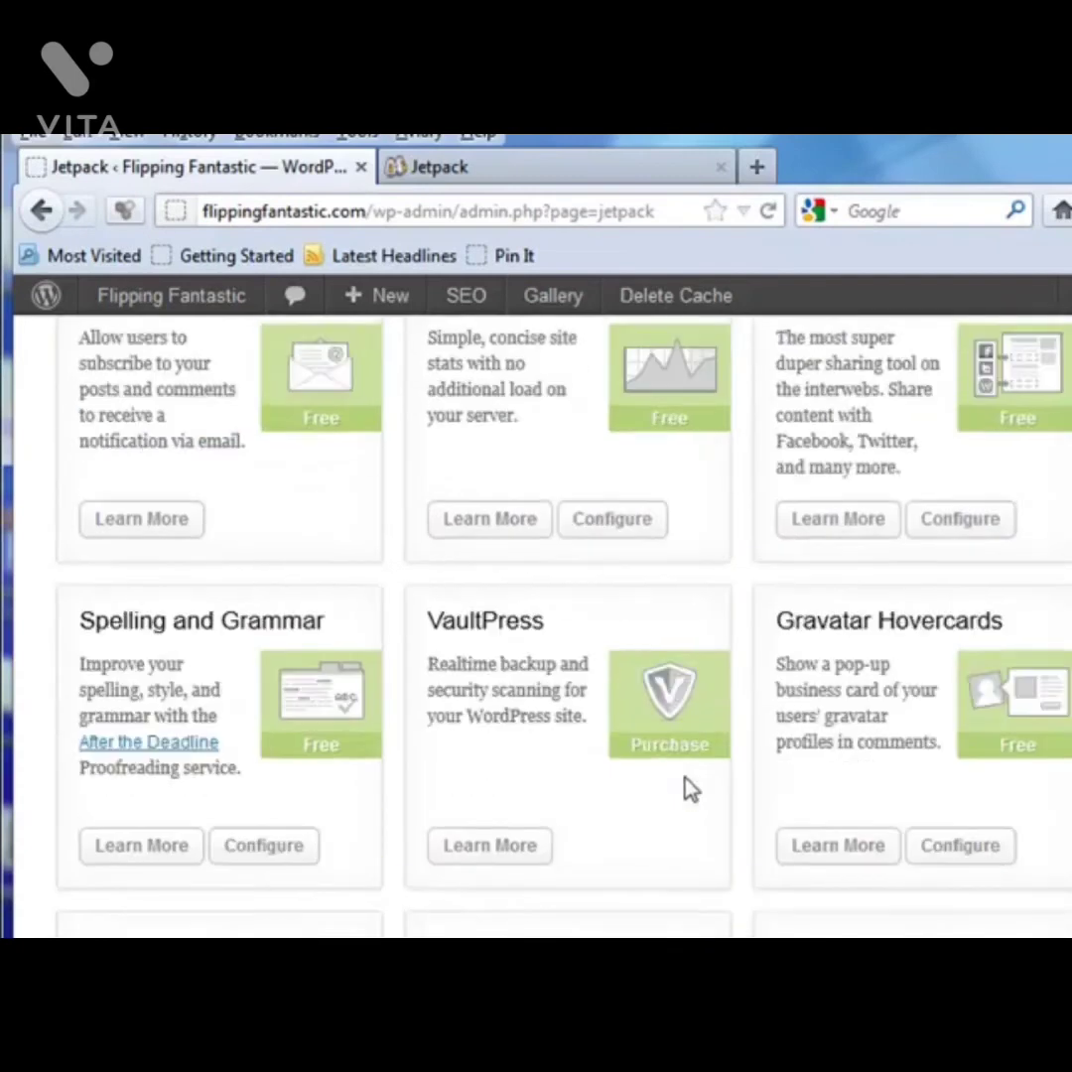
pyautogui.scroll(3, 645, 789)
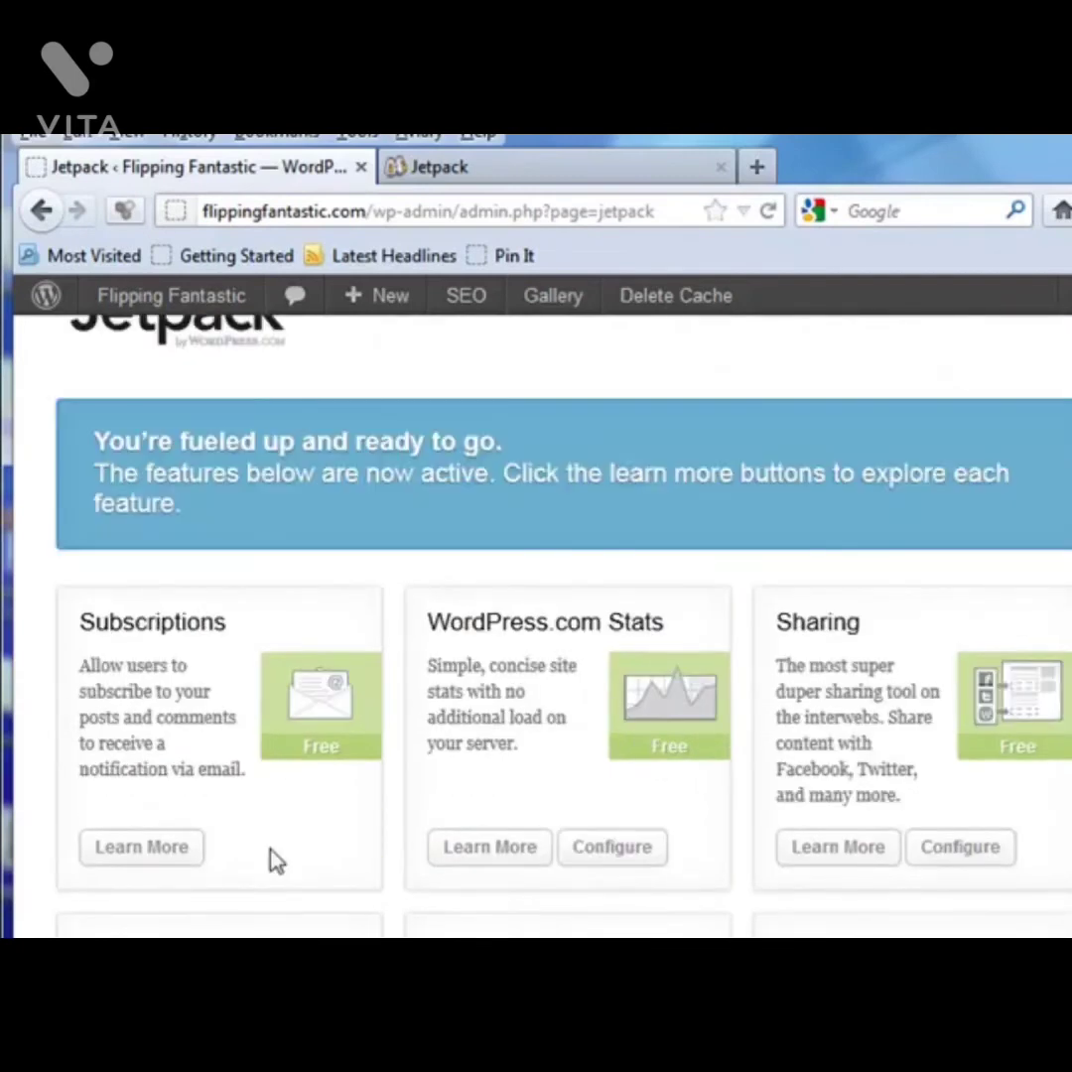
pyautogui.click(625, 858)
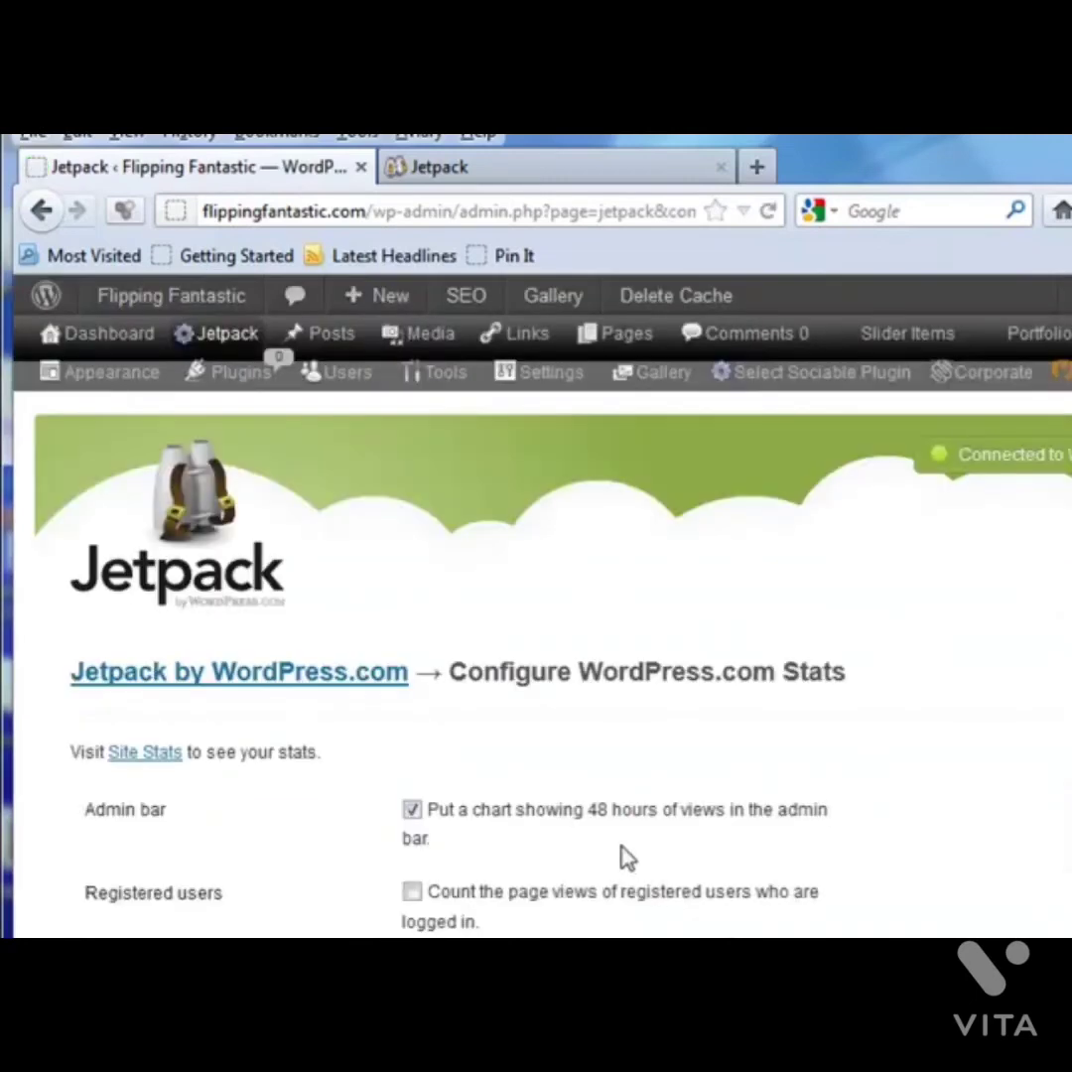
pyautogui.scroll(-2, 576, 846)
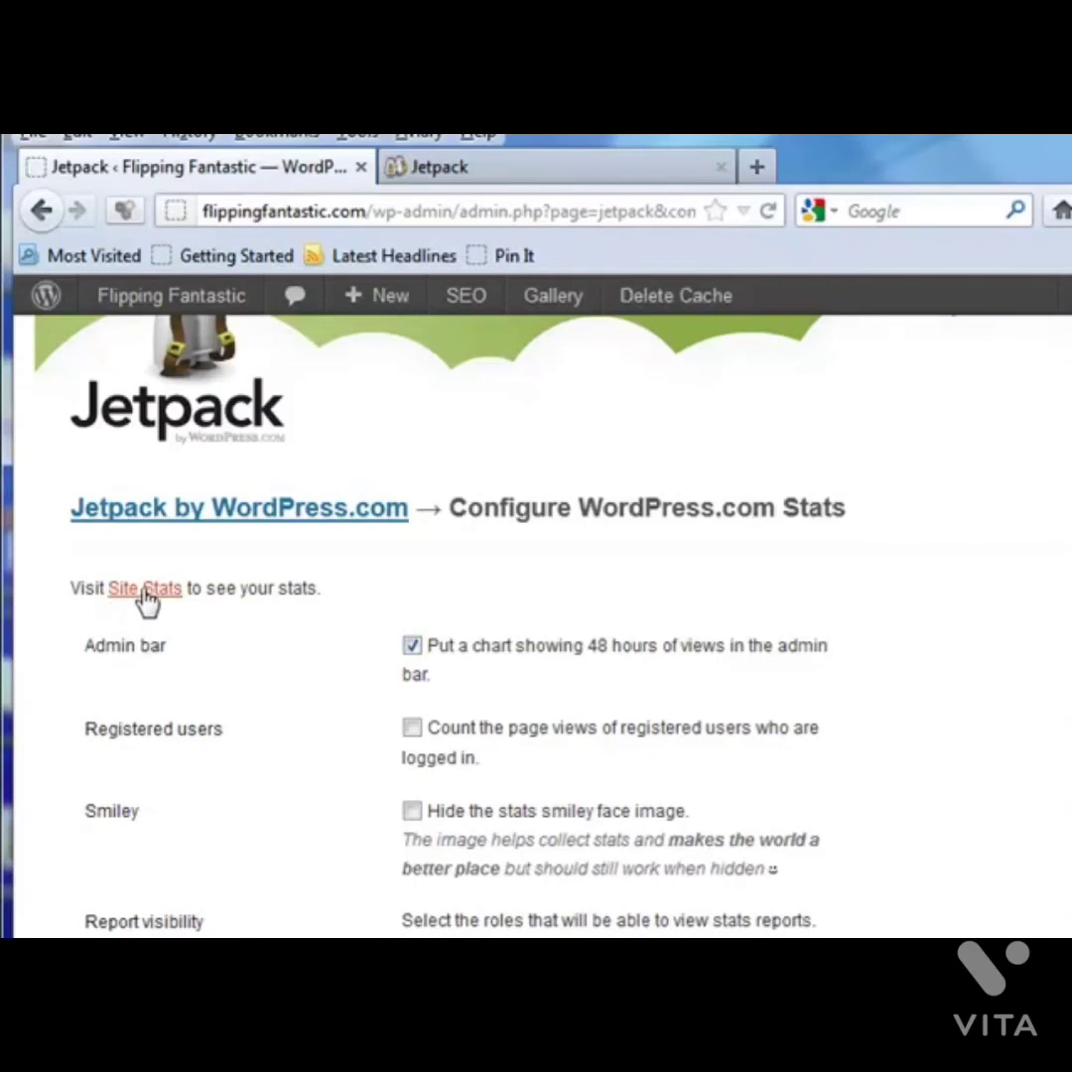
pyautogui.scroll(-2, 417, 730)
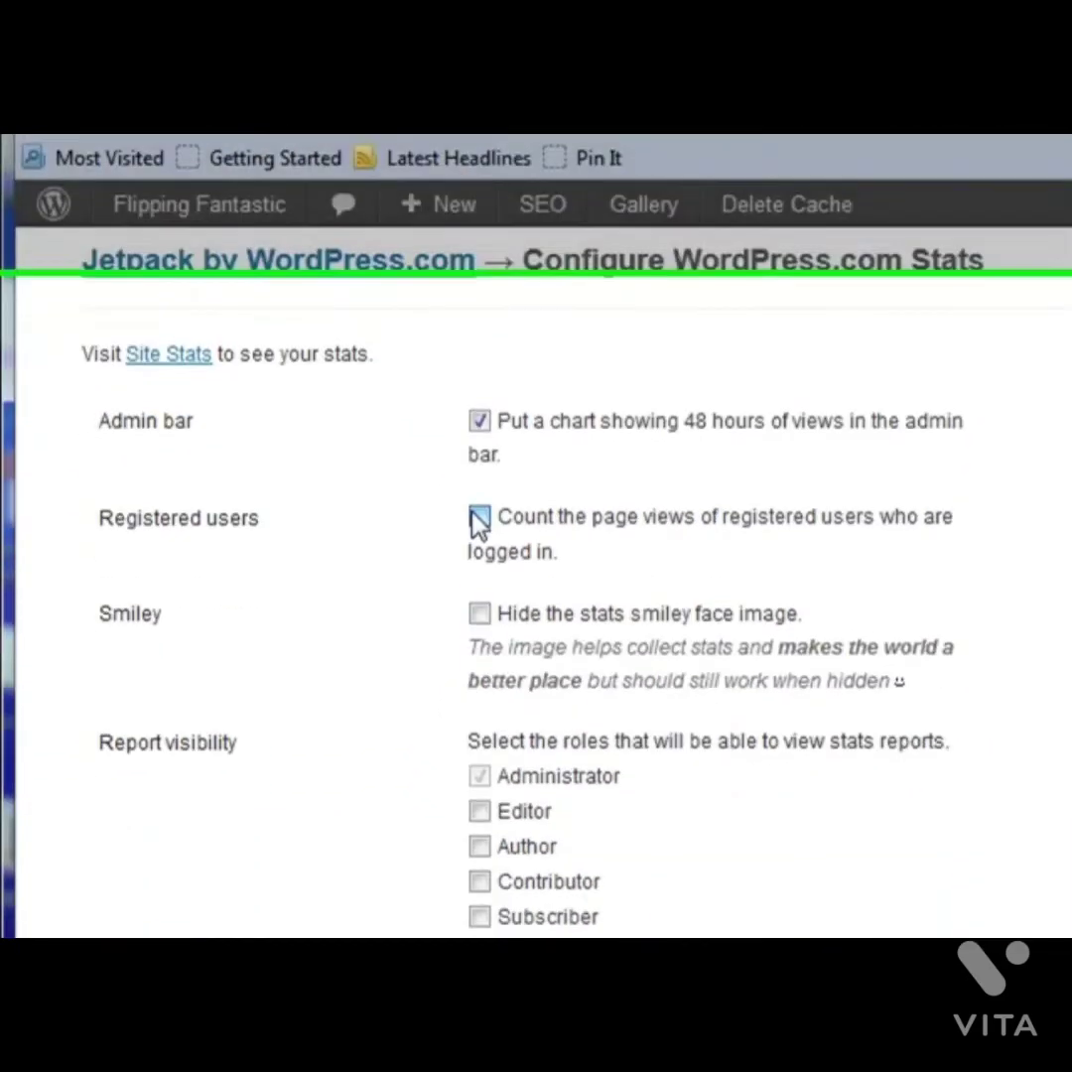
pyautogui.click(480, 704)
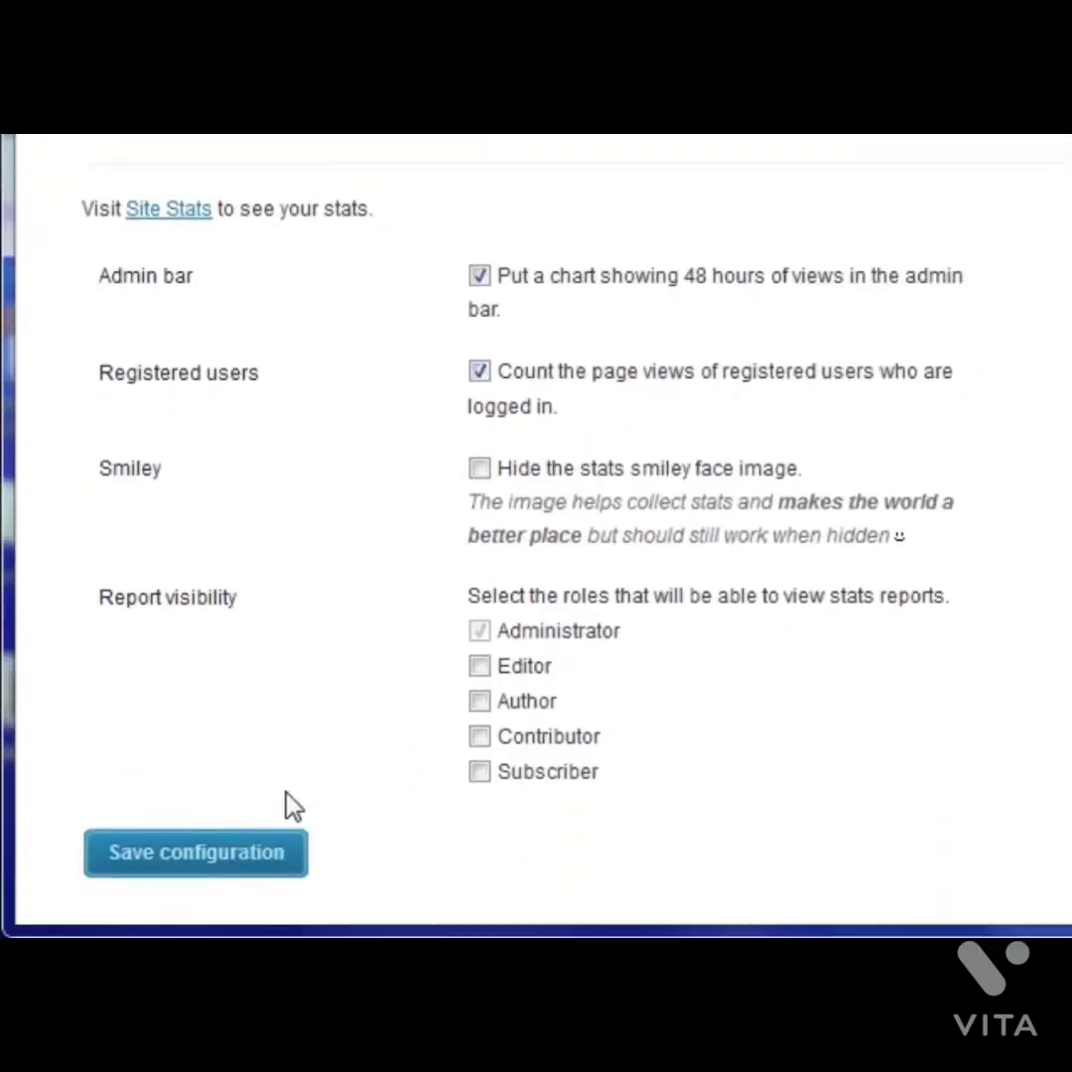
pyautogui.click(227, 882)
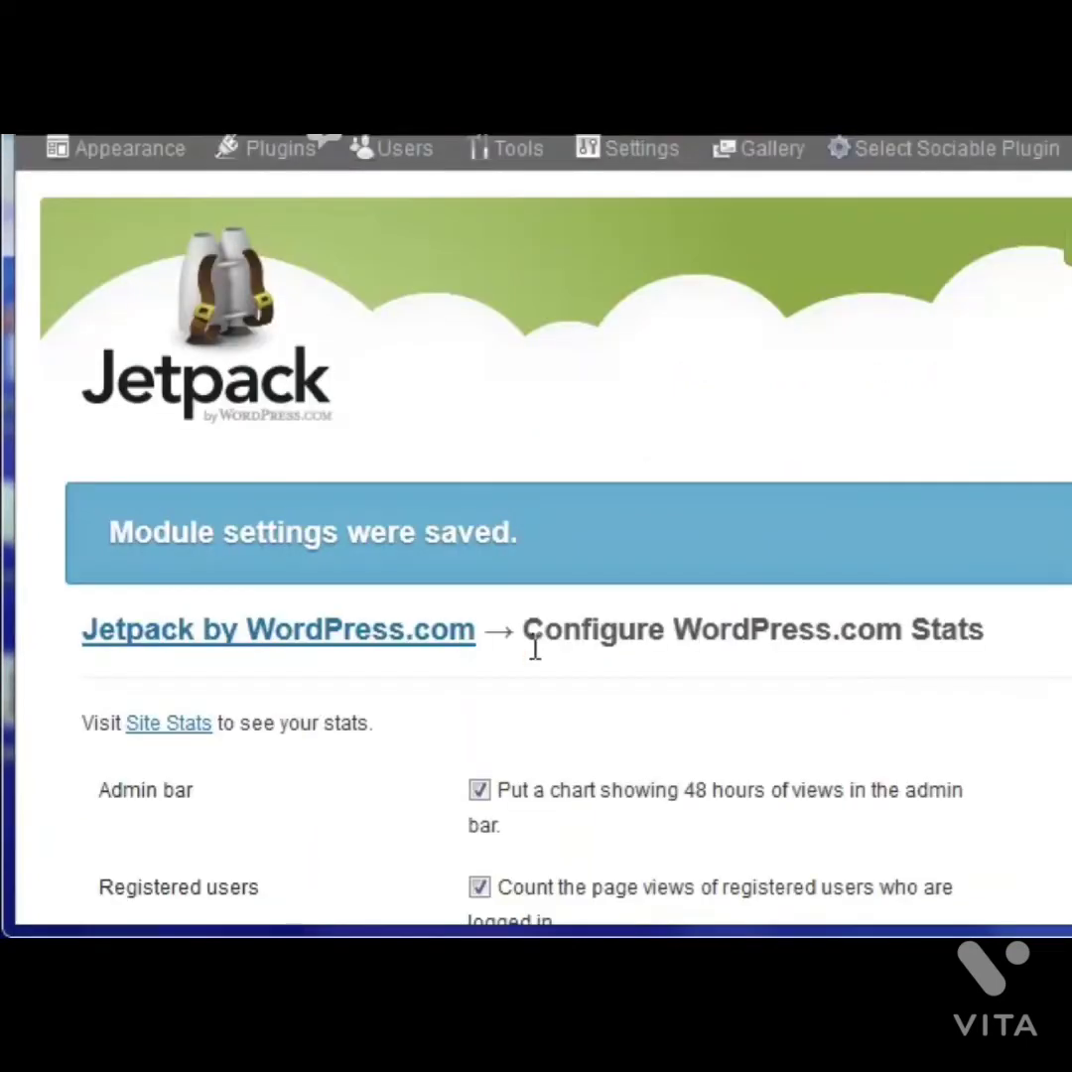
pyautogui.scroll(-2, 502, 615)
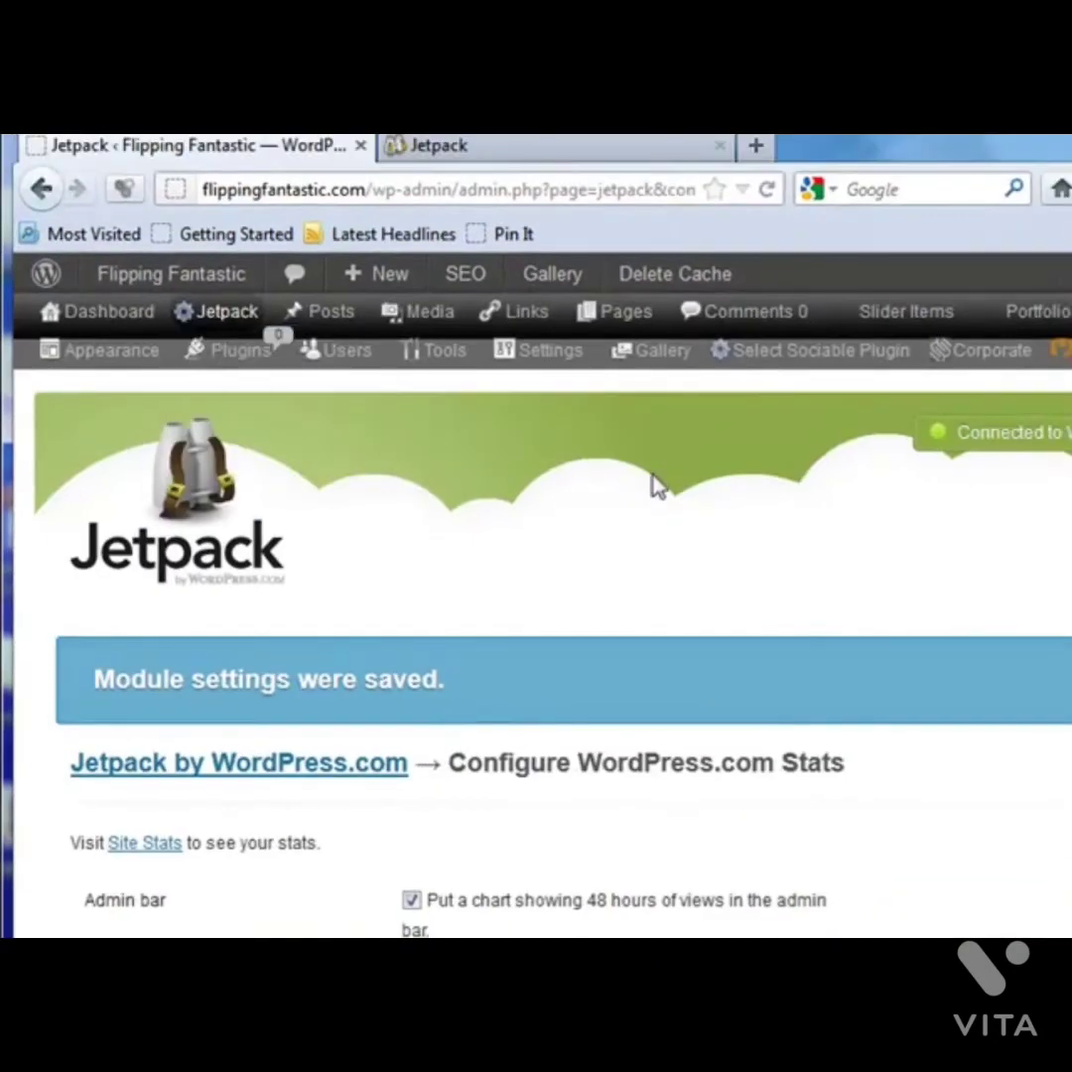
# Open the Sharing settings and review the available services, button style, sharing label and where sharing buttons can be shown.
pyautogui.moveTo(278, 366)
pyautogui.moveTo(546, 357)
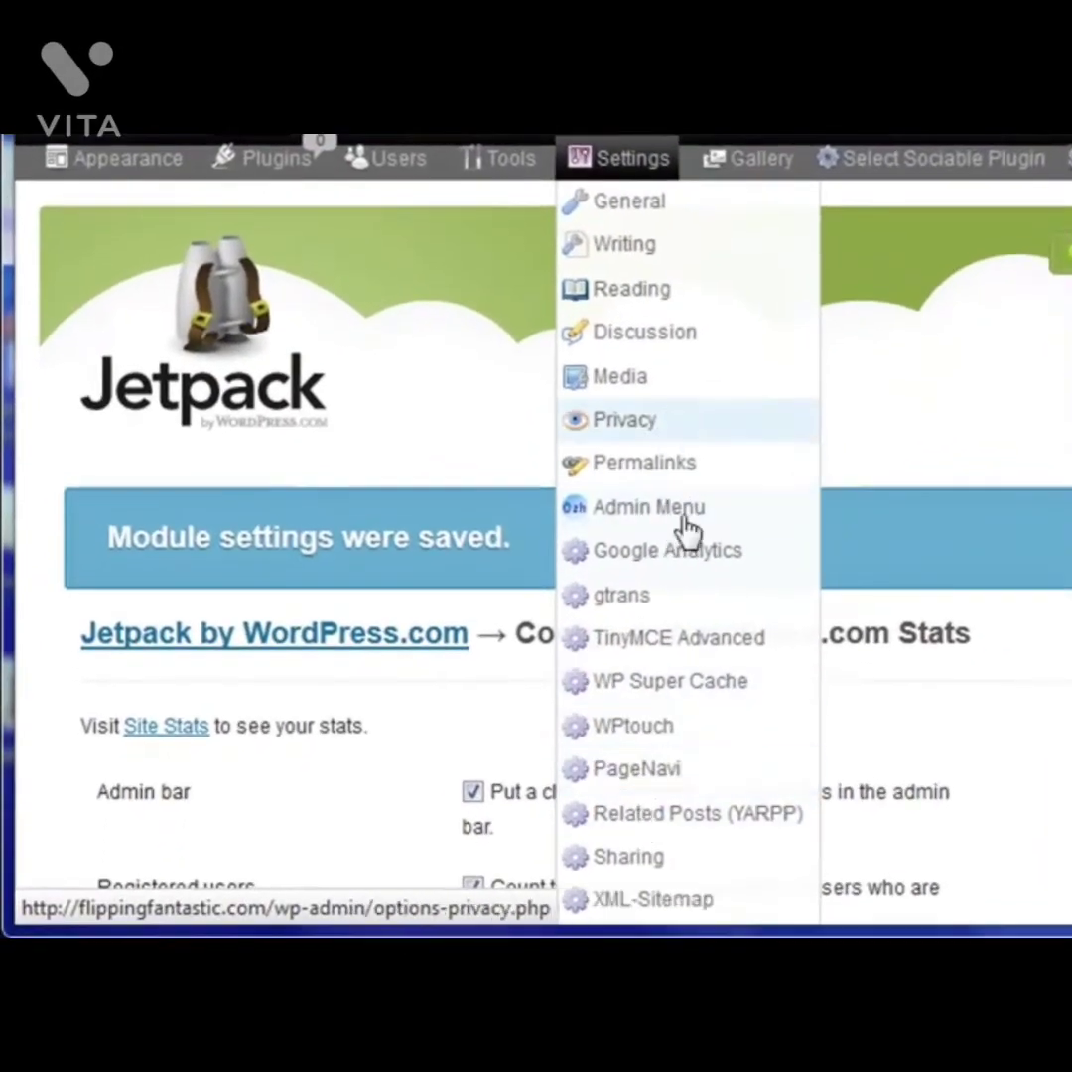
pyautogui.click(630, 857)
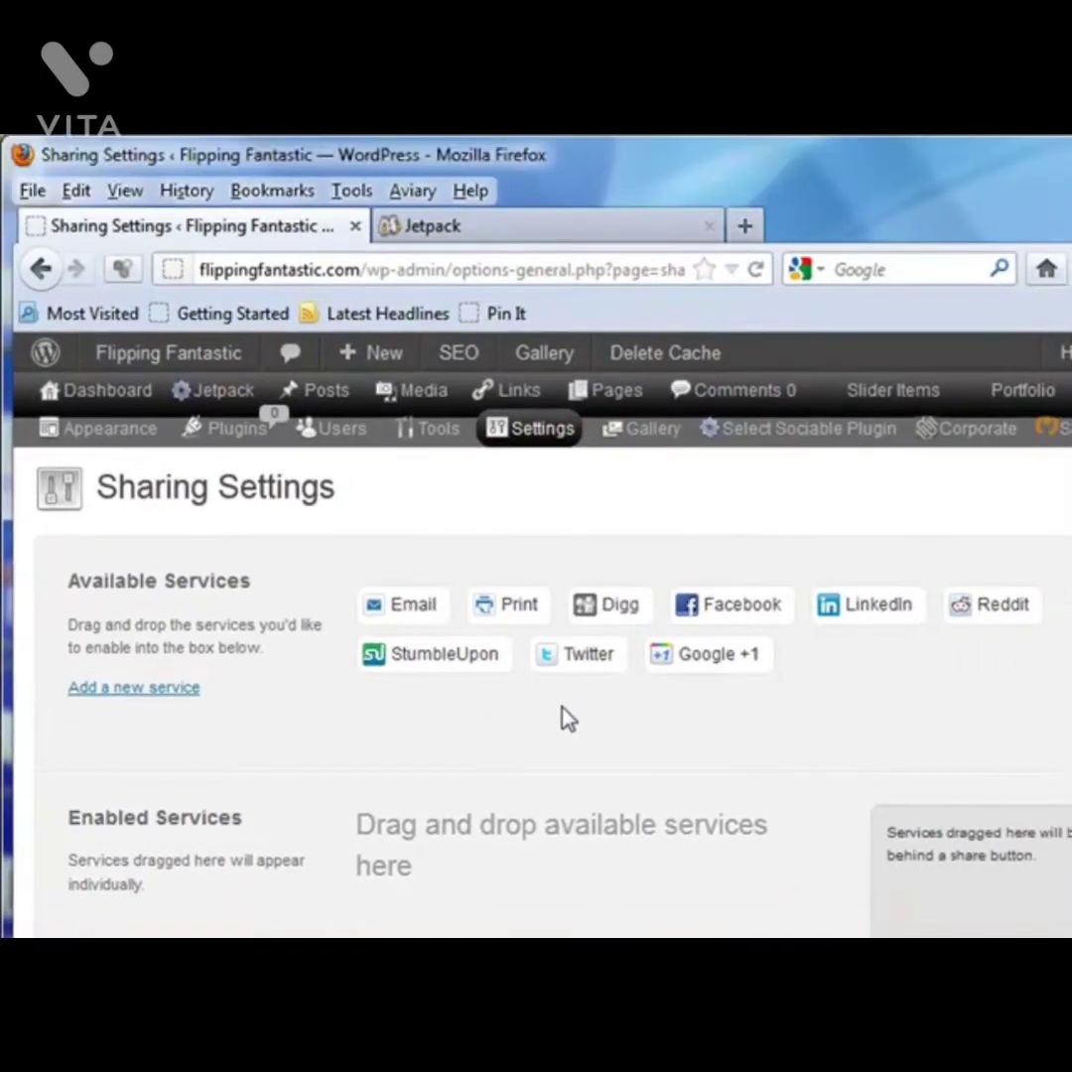
pyautogui.scroll(-3, 562, 722)
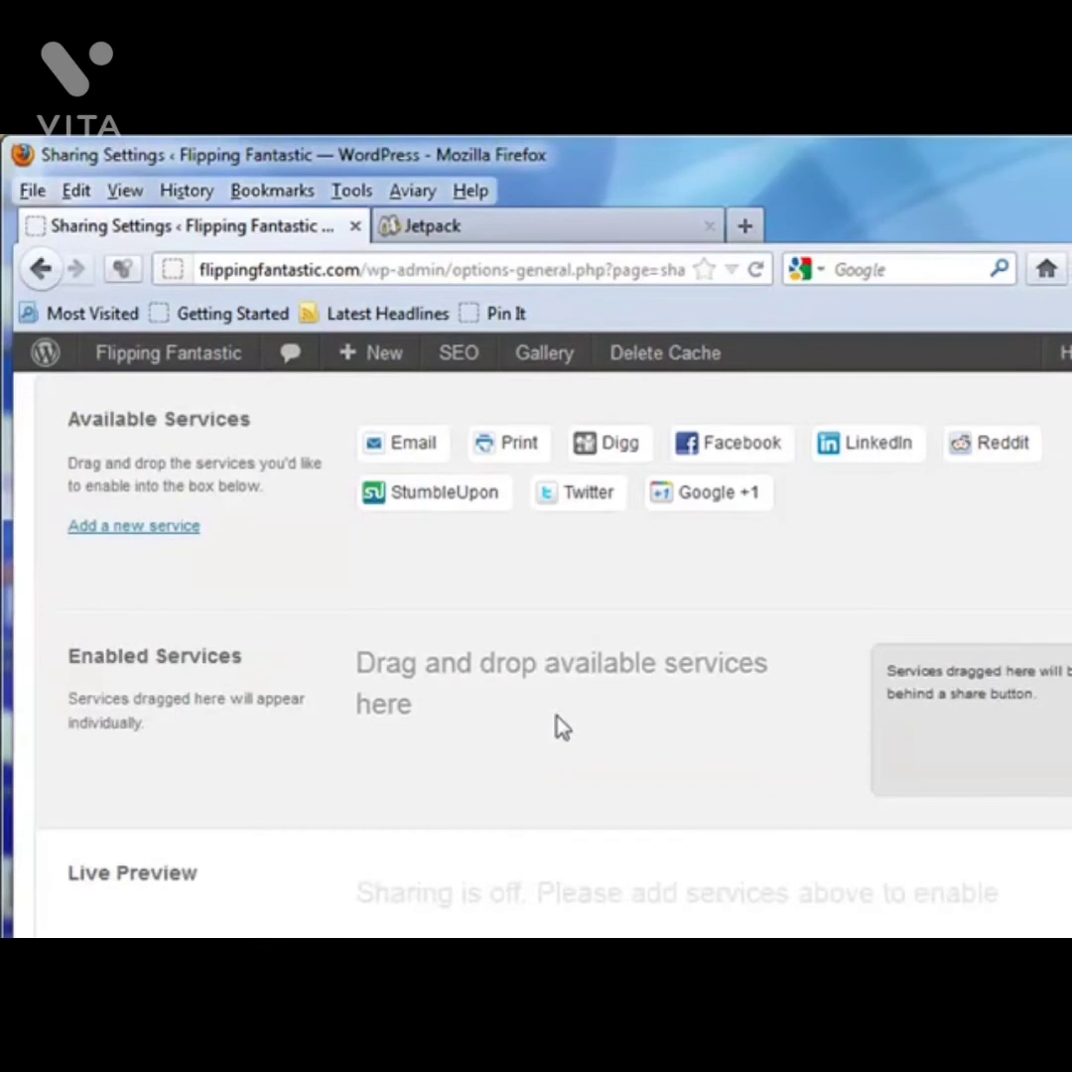
pyautogui.scroll(-9, 555, 730)
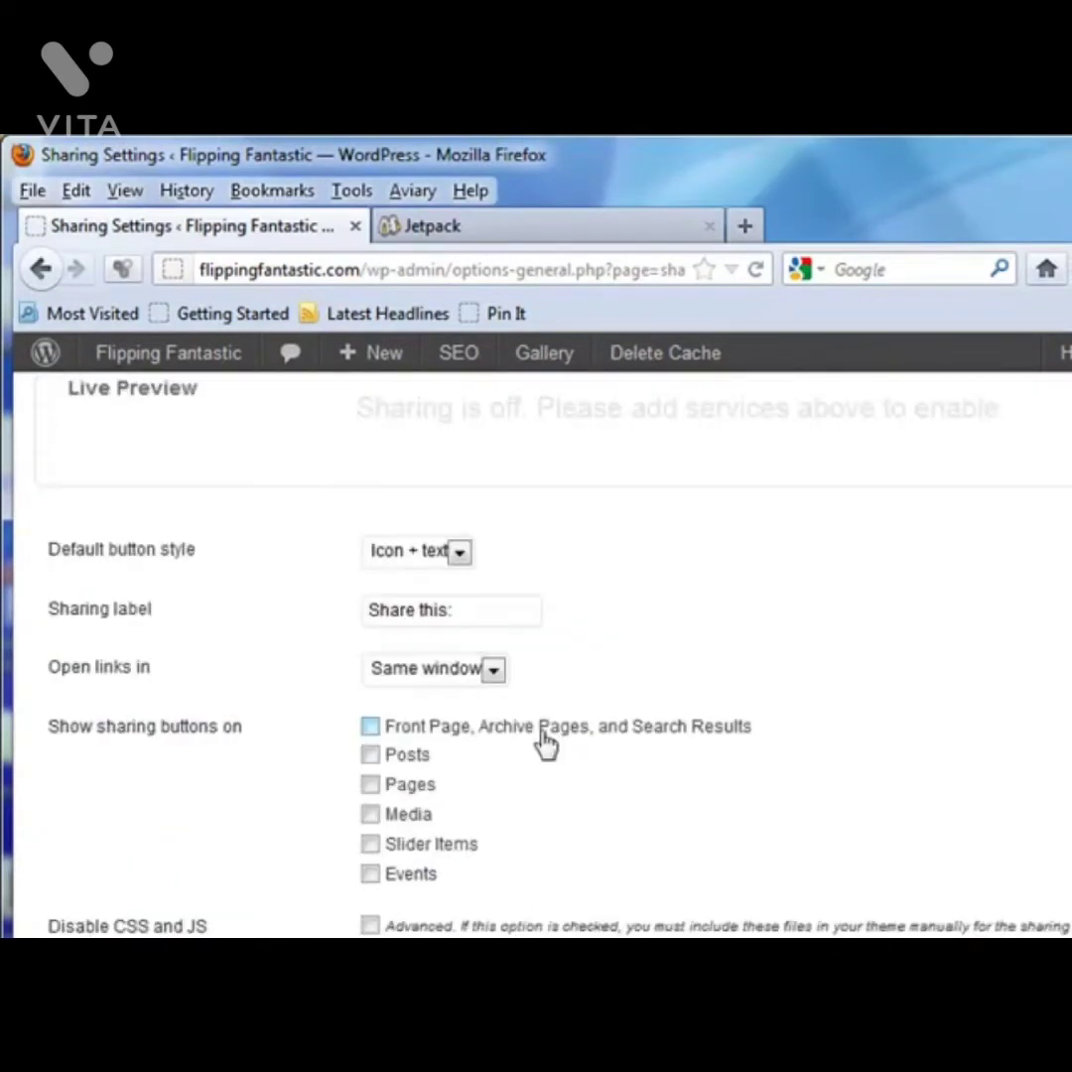
pyautogui.scroll(-1, 547, 744)
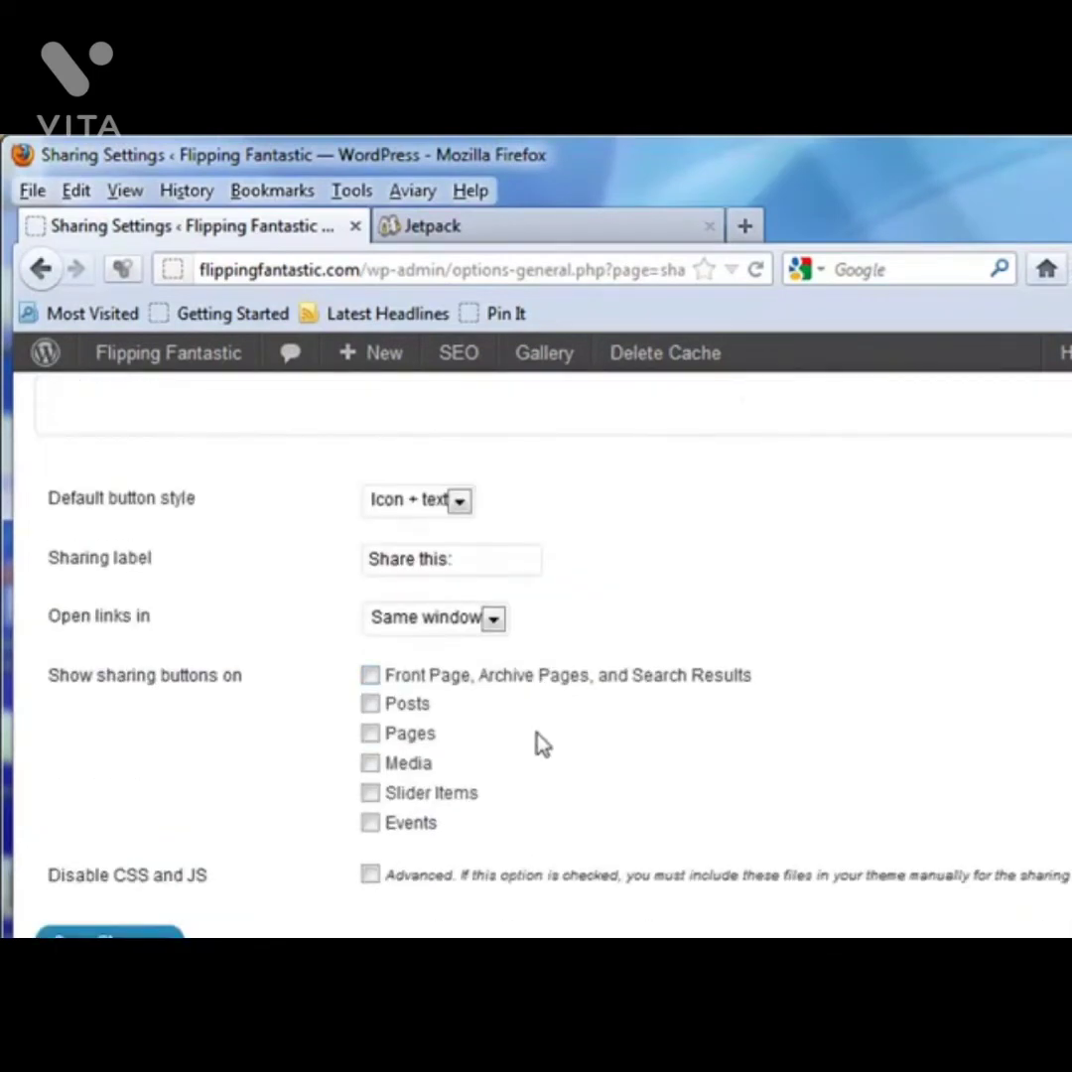
pyautogui.scroll(10, 540, 744)
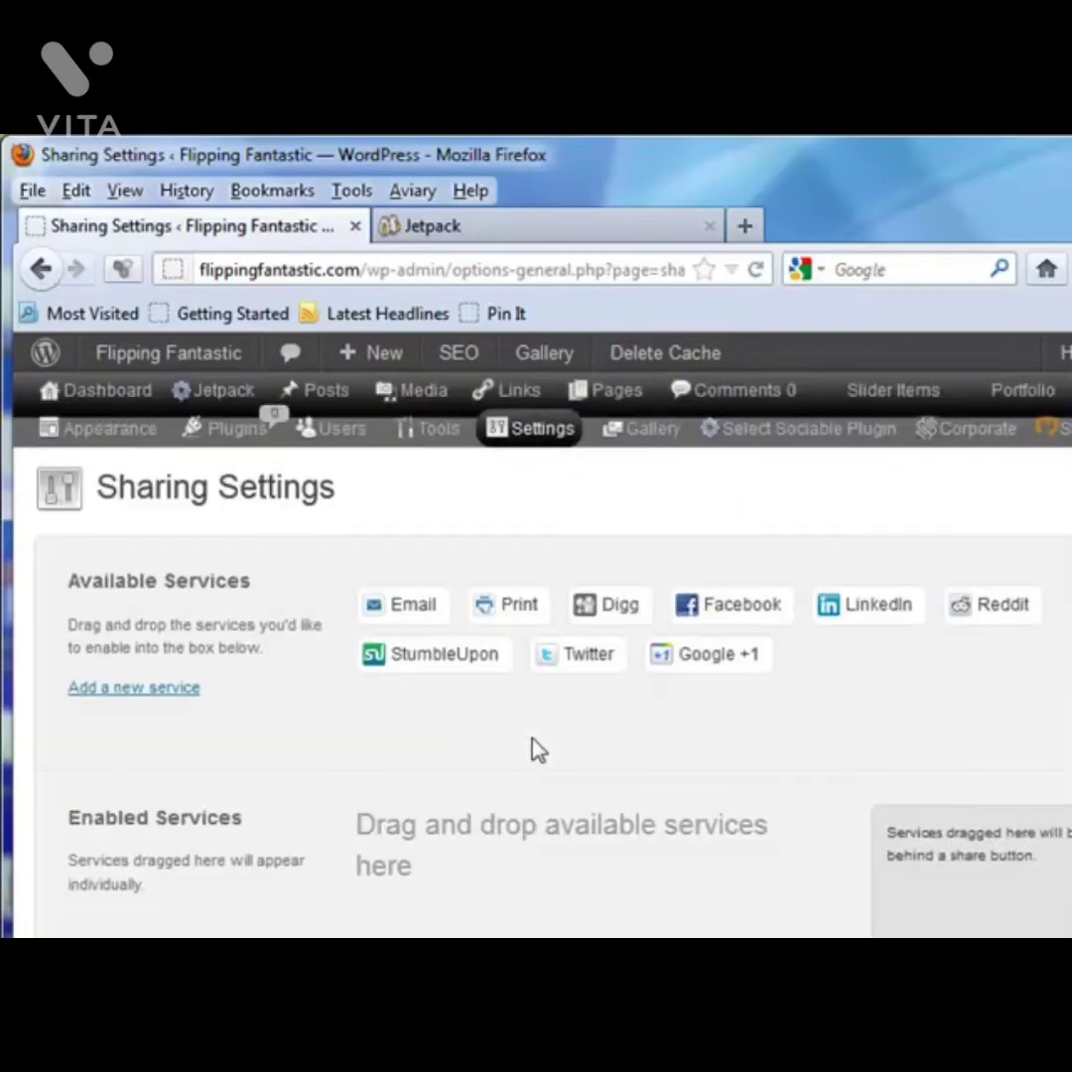
pyautogui.moveTo(638, 447)
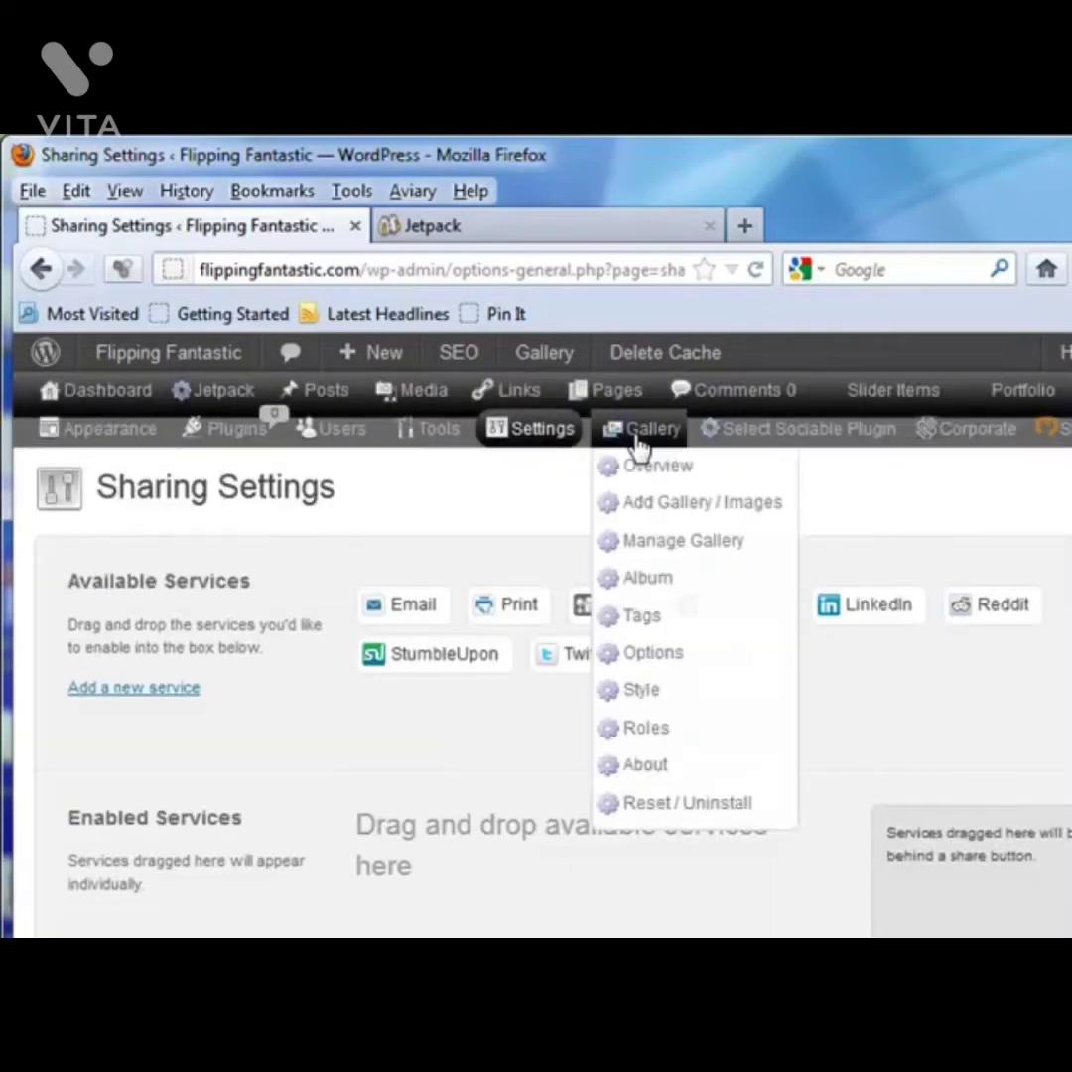
pyautogui.moveTo(439, 446)
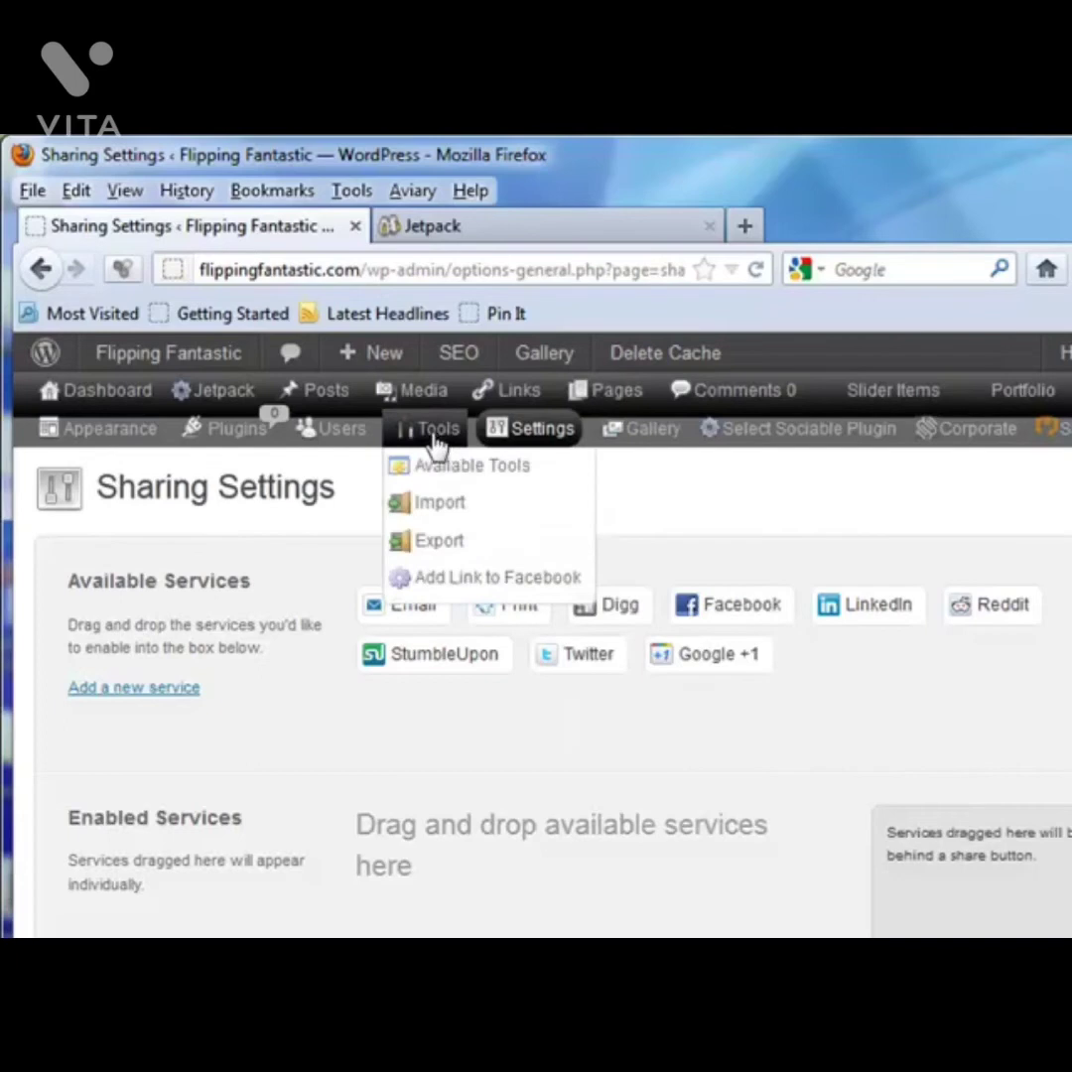
pyautogui.moveTo(241, 454)
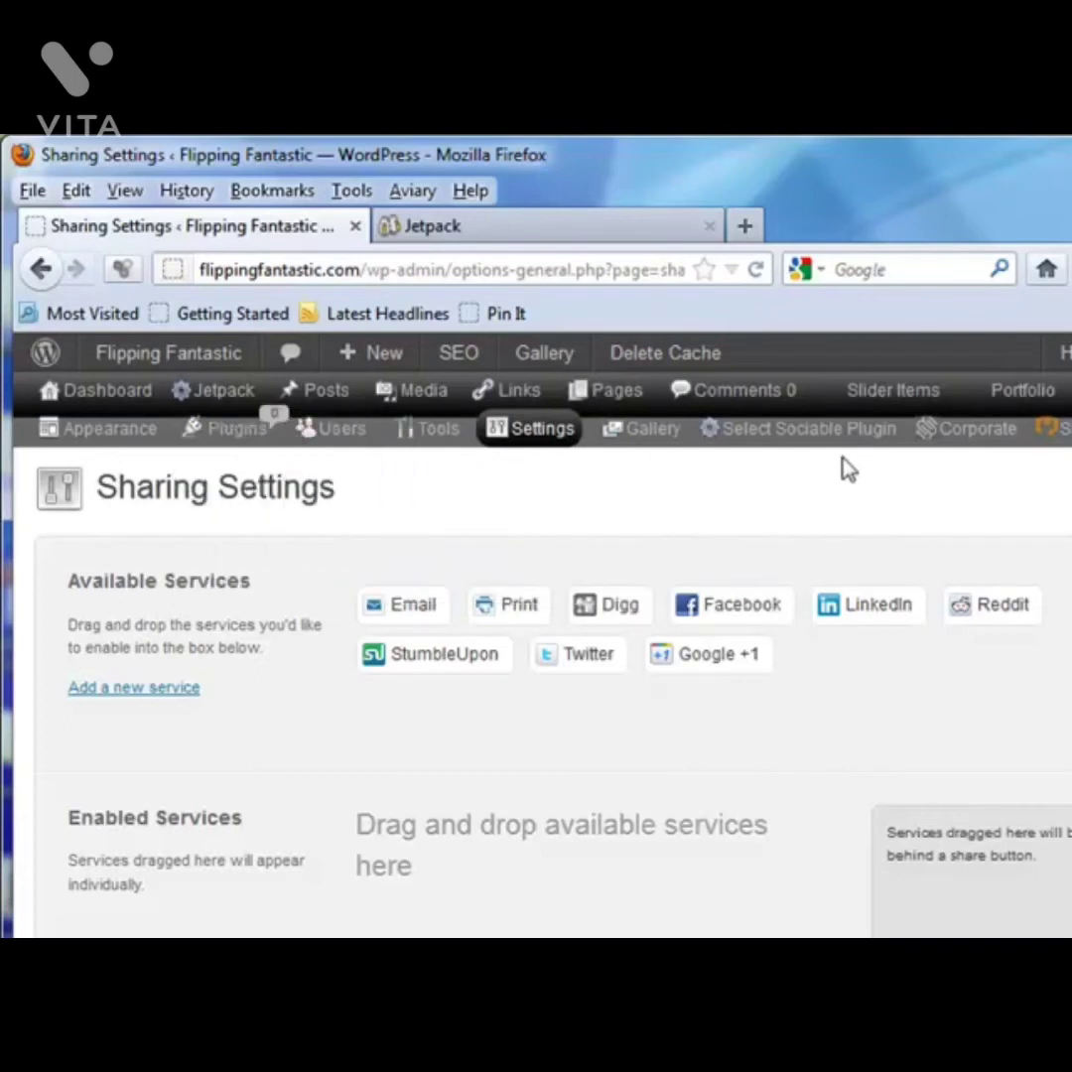
pyautogui.moveTo(515, 445)
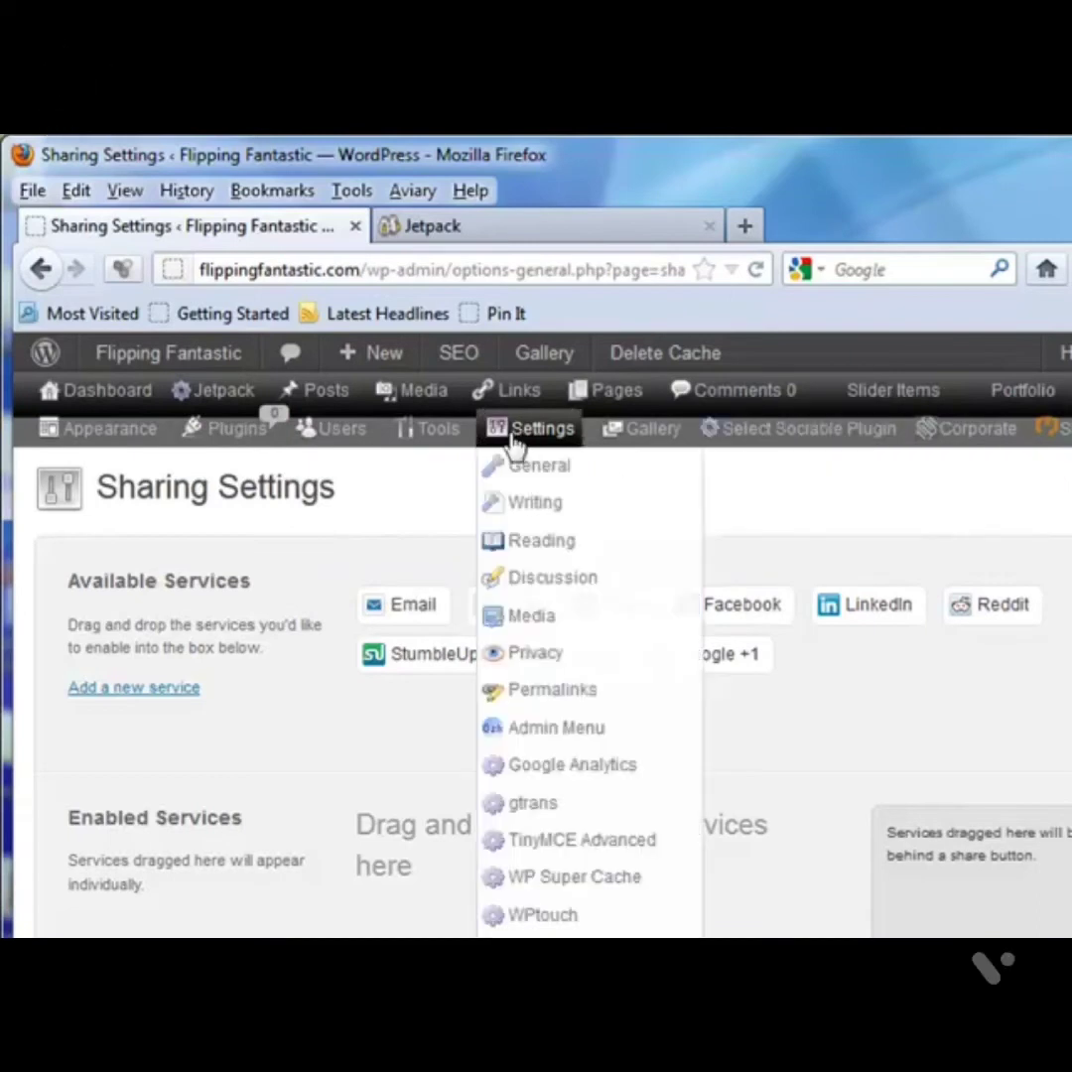
pyautogui.moveTo(127, 451)
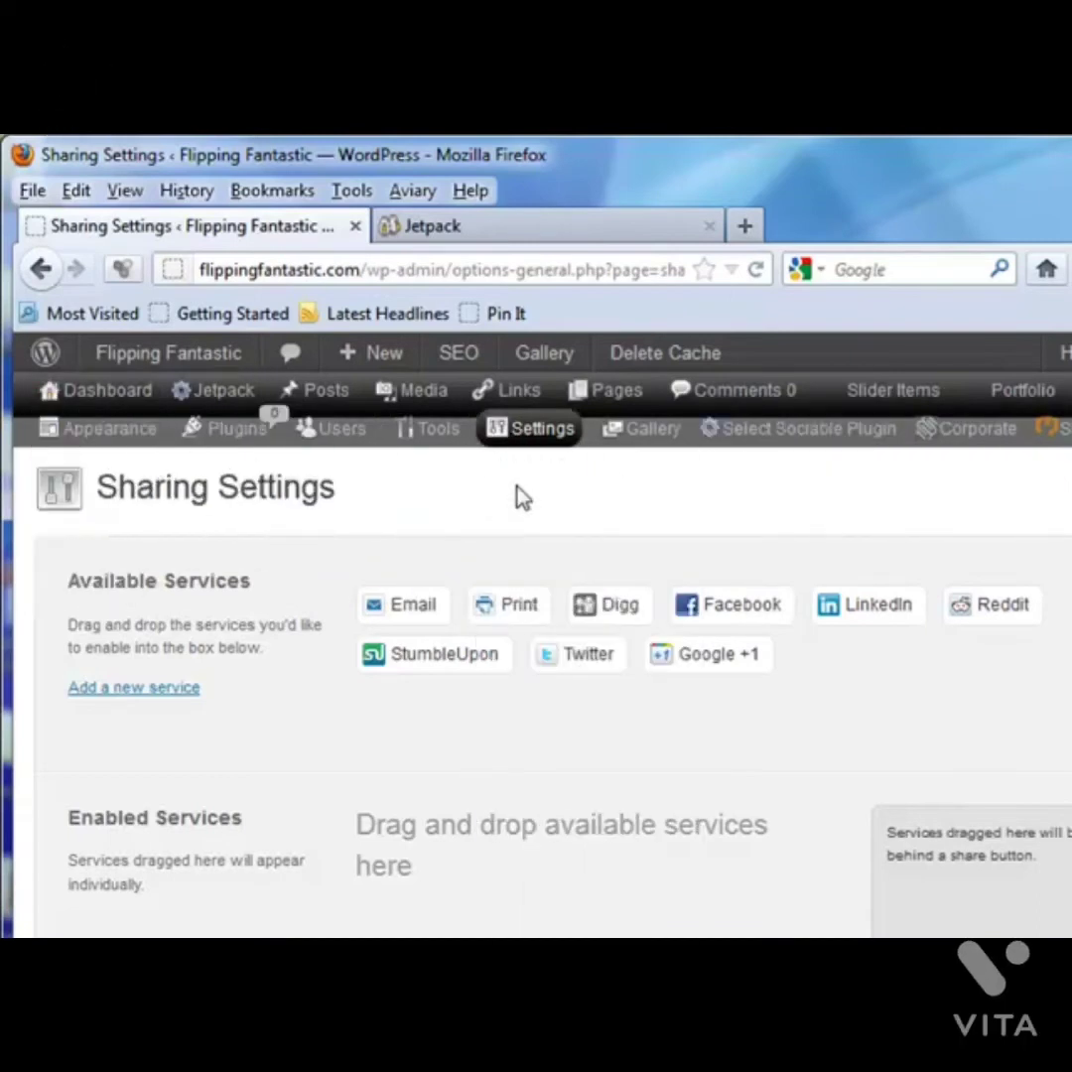
# Return to the Jetpack page and look over its feature cards, from Subscriptions to WP.me Shortlinks and Beautiful Math.
pyautogui.moveTo(230, 402)
pyautogui.click(240, 420)
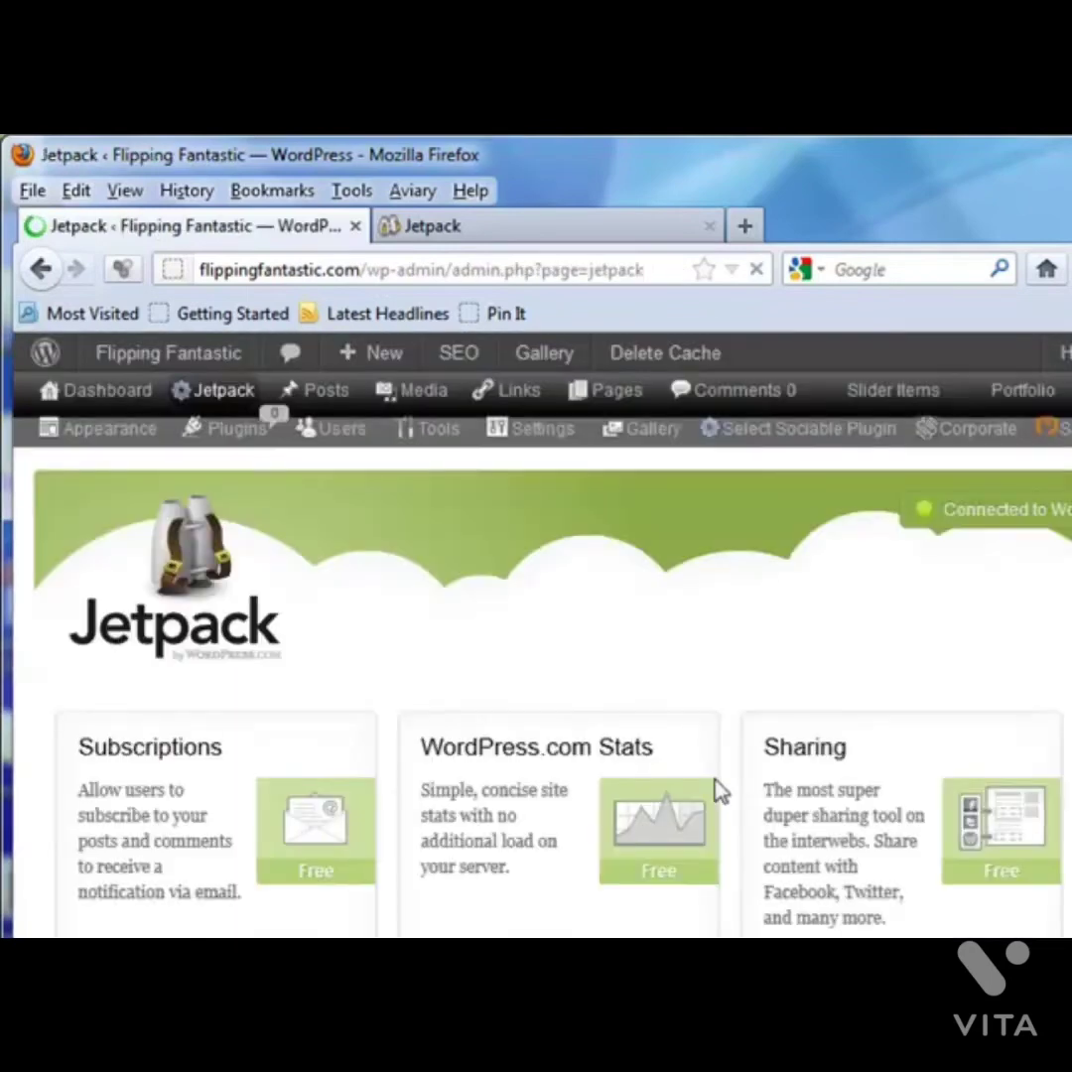
pyautogui.scroll(-3, 531, 709)
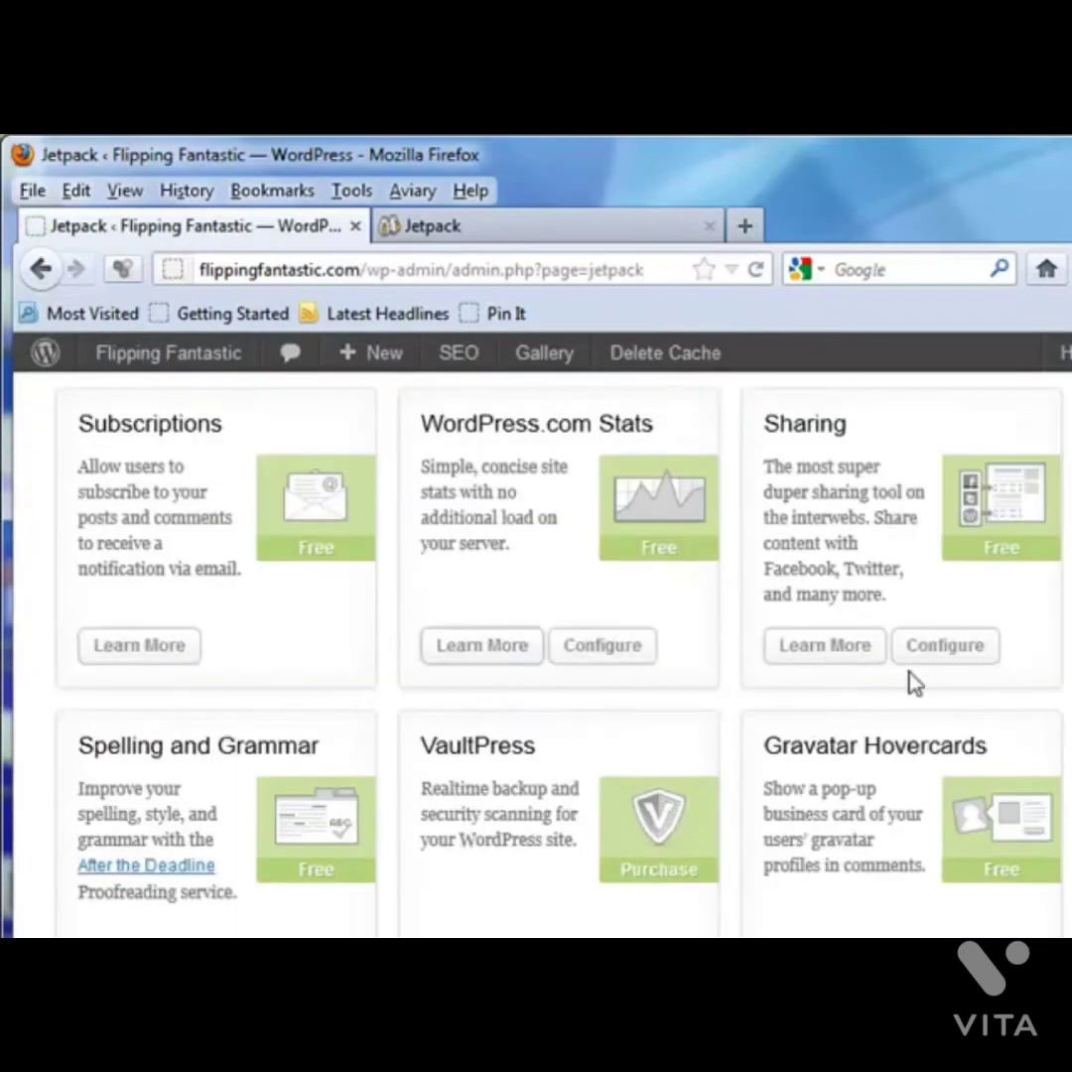
pyautogui.scroll(-2, 1032, 846)
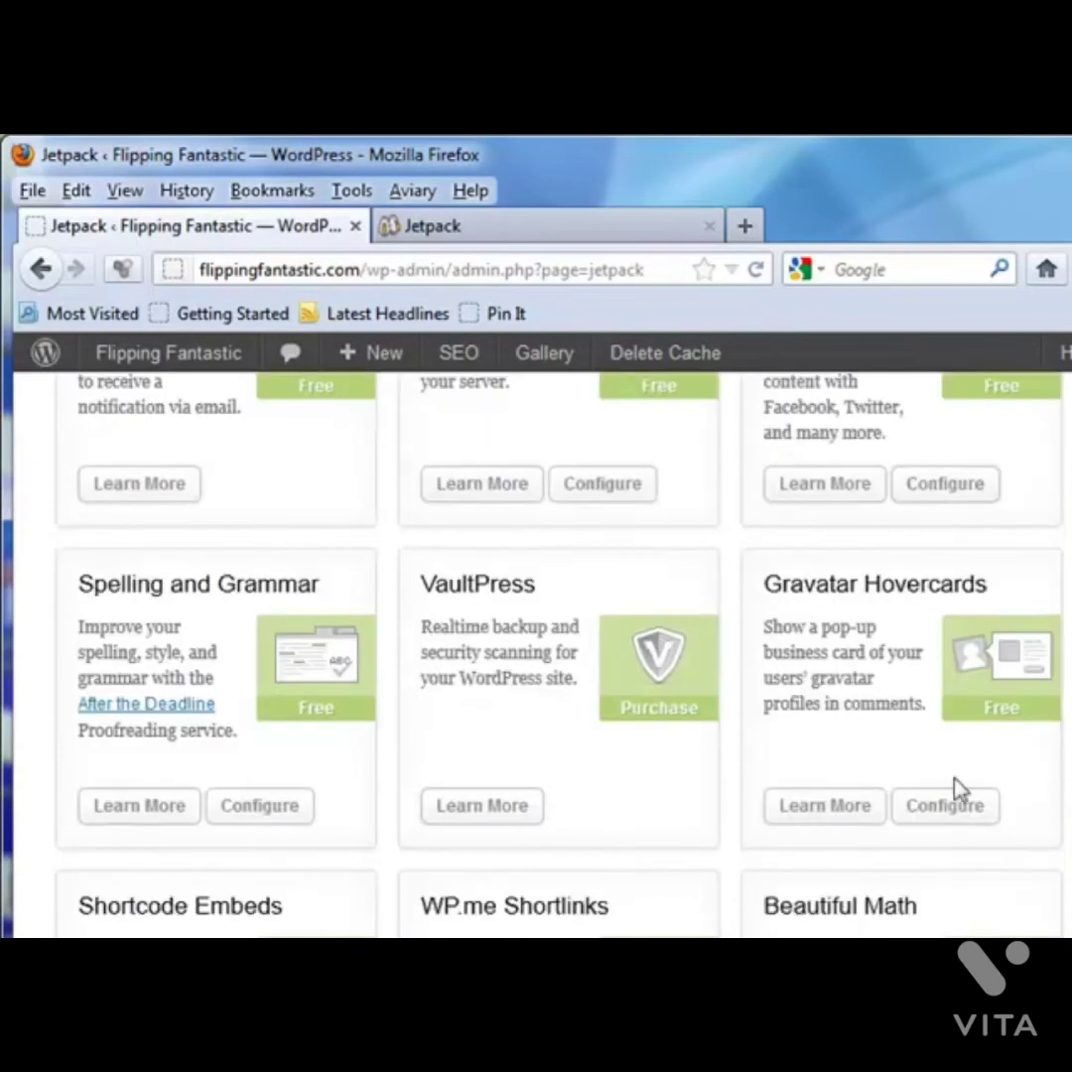
pyautogui.scroll(-2, 536, 718)
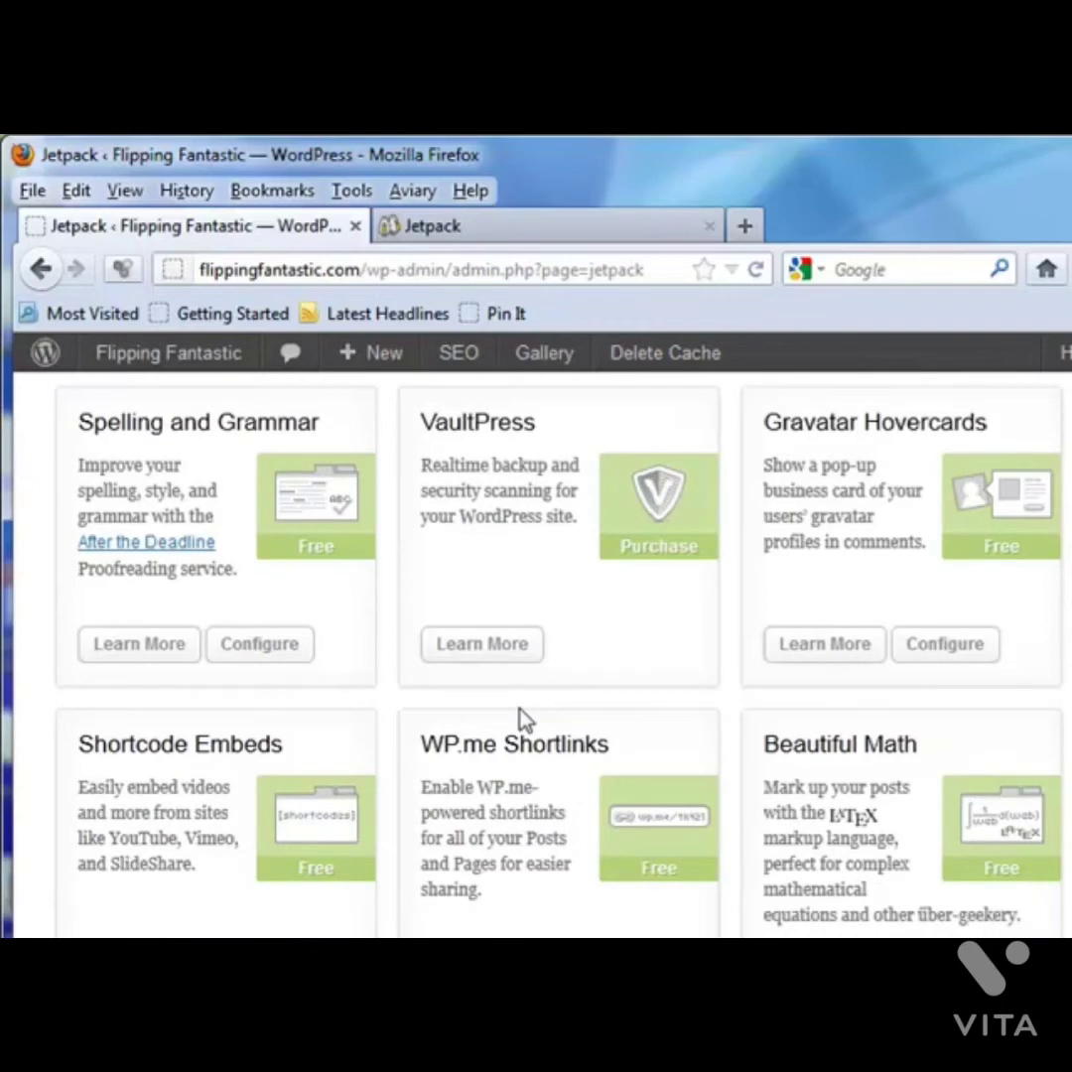
pyautogui.scroll(-2, 524, 719)
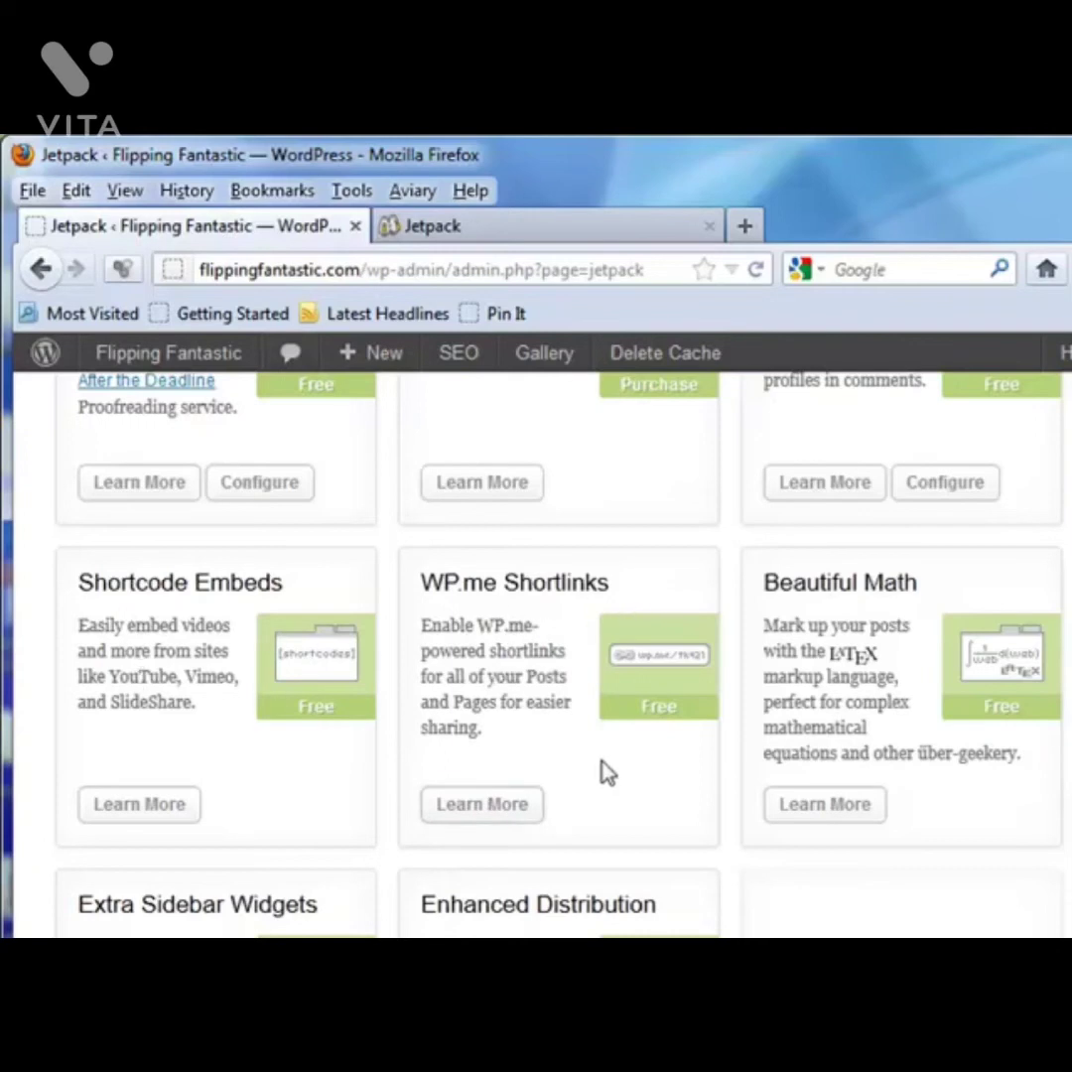
pyautogui.scroll(6, 607, 773)
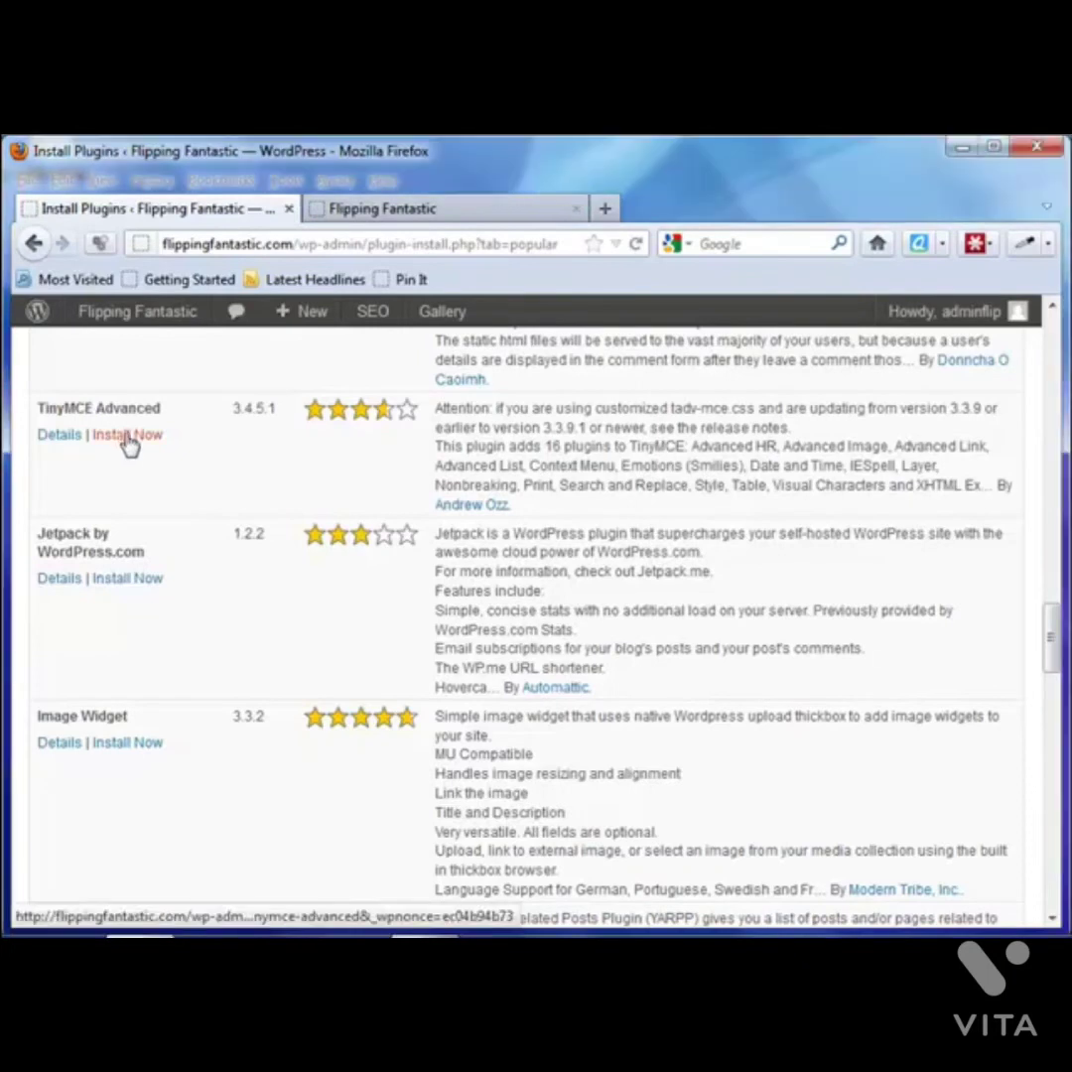
# Install and activate the TinyMCE Advanced plugin from the popular plugins list, and open its settings page.
pyautogui.click(127, 437)
pyautogui.click(528, 582)
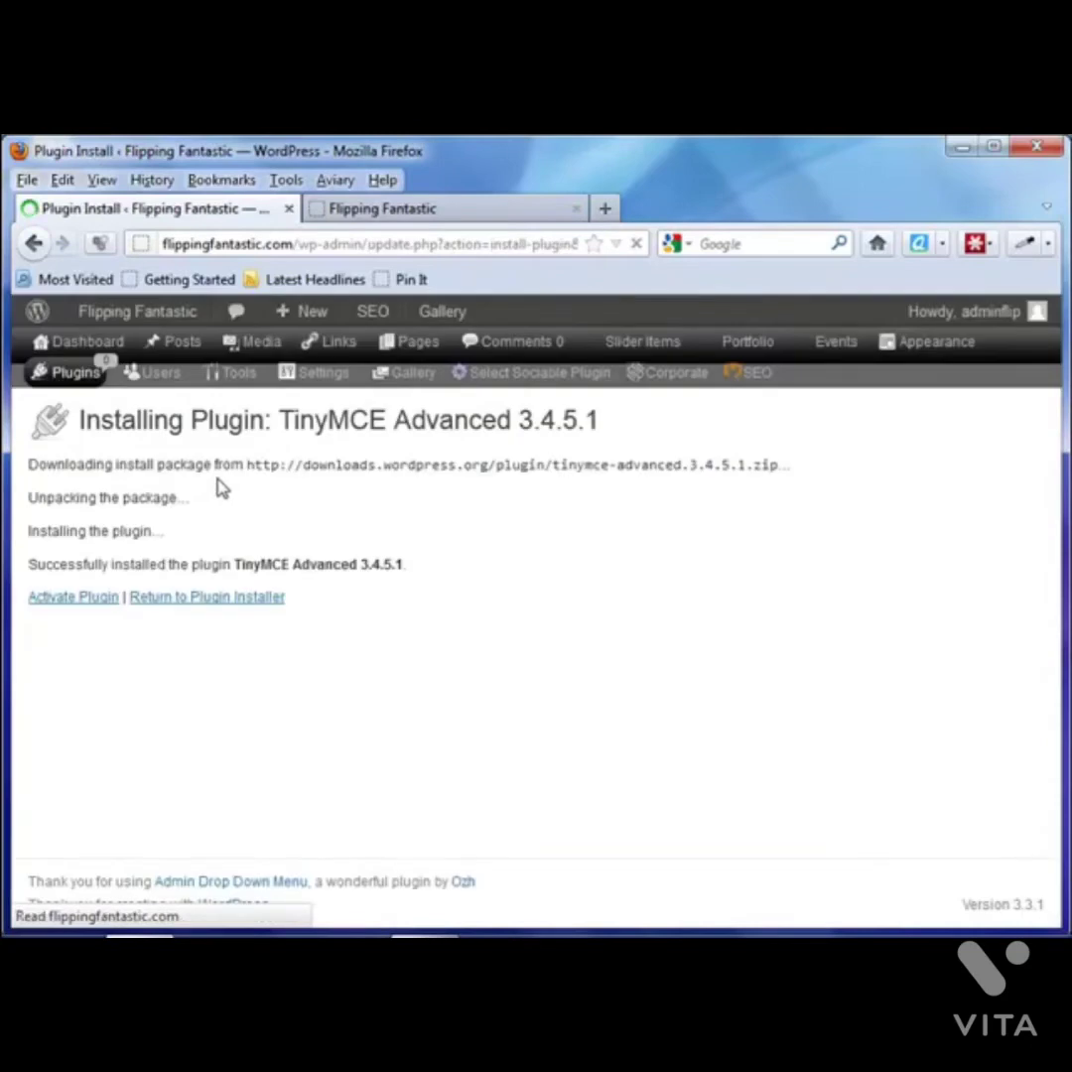
pyautogui.click(85, 601)
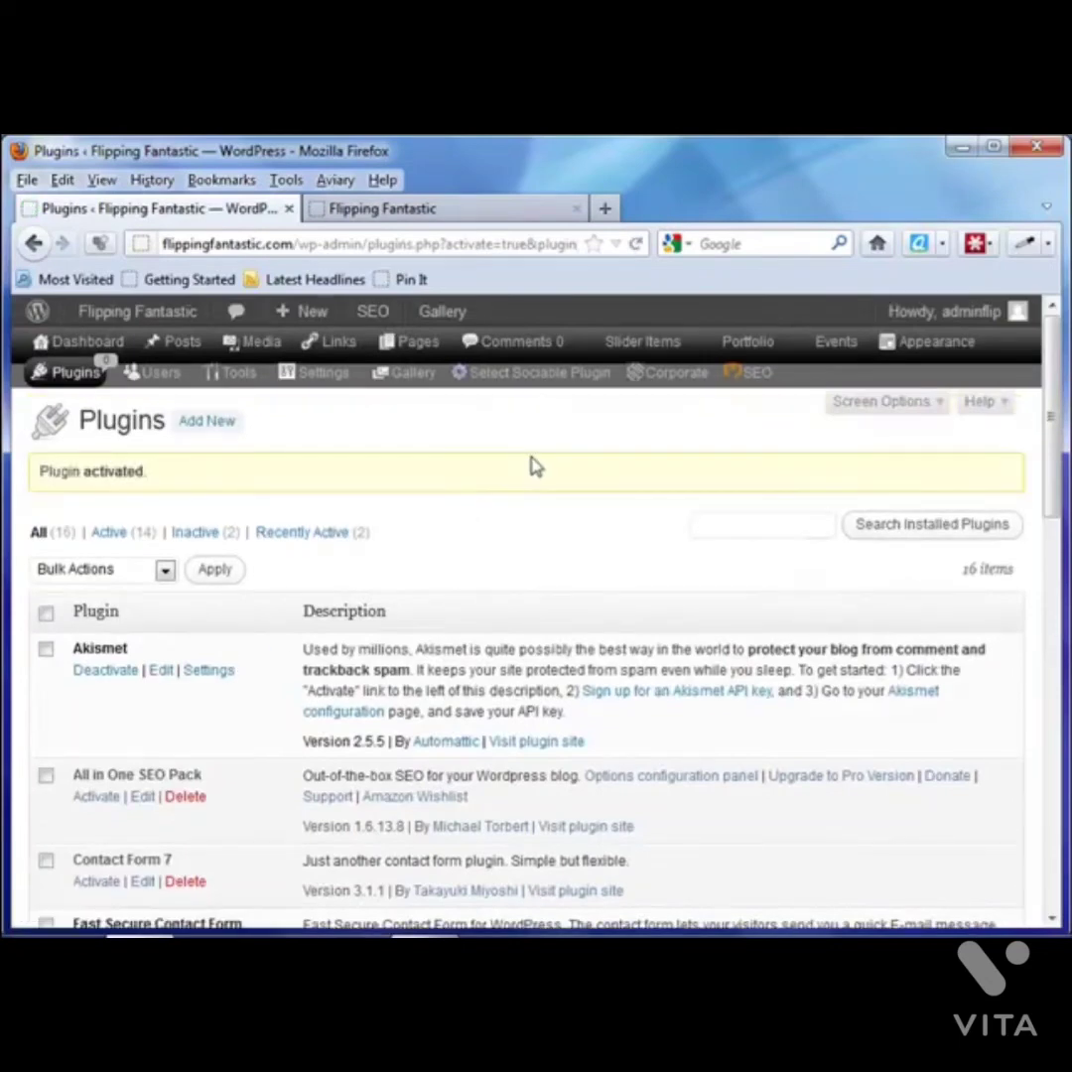
pyautogui.moveTo(324, 384)
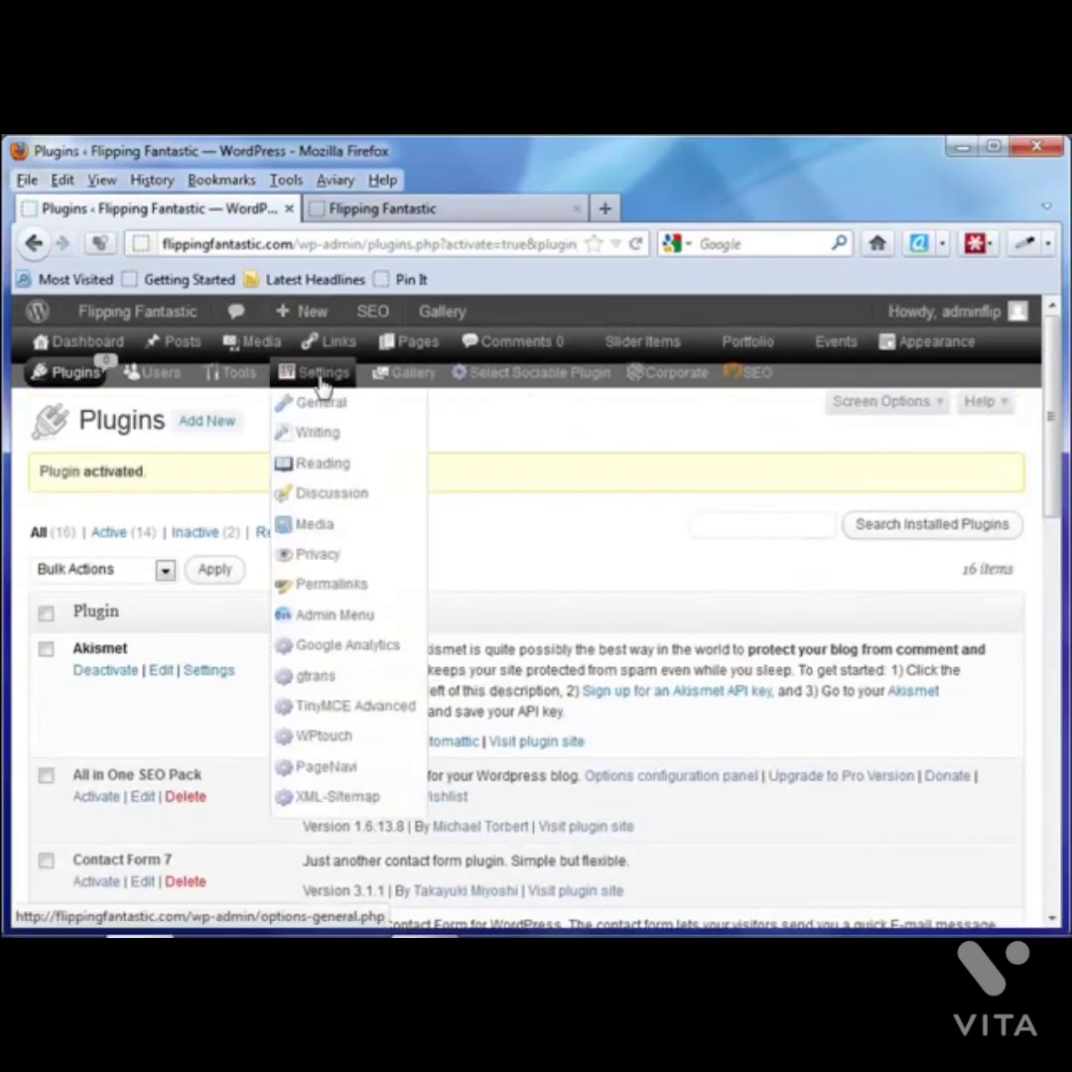
pyautogui.click(324, 709)
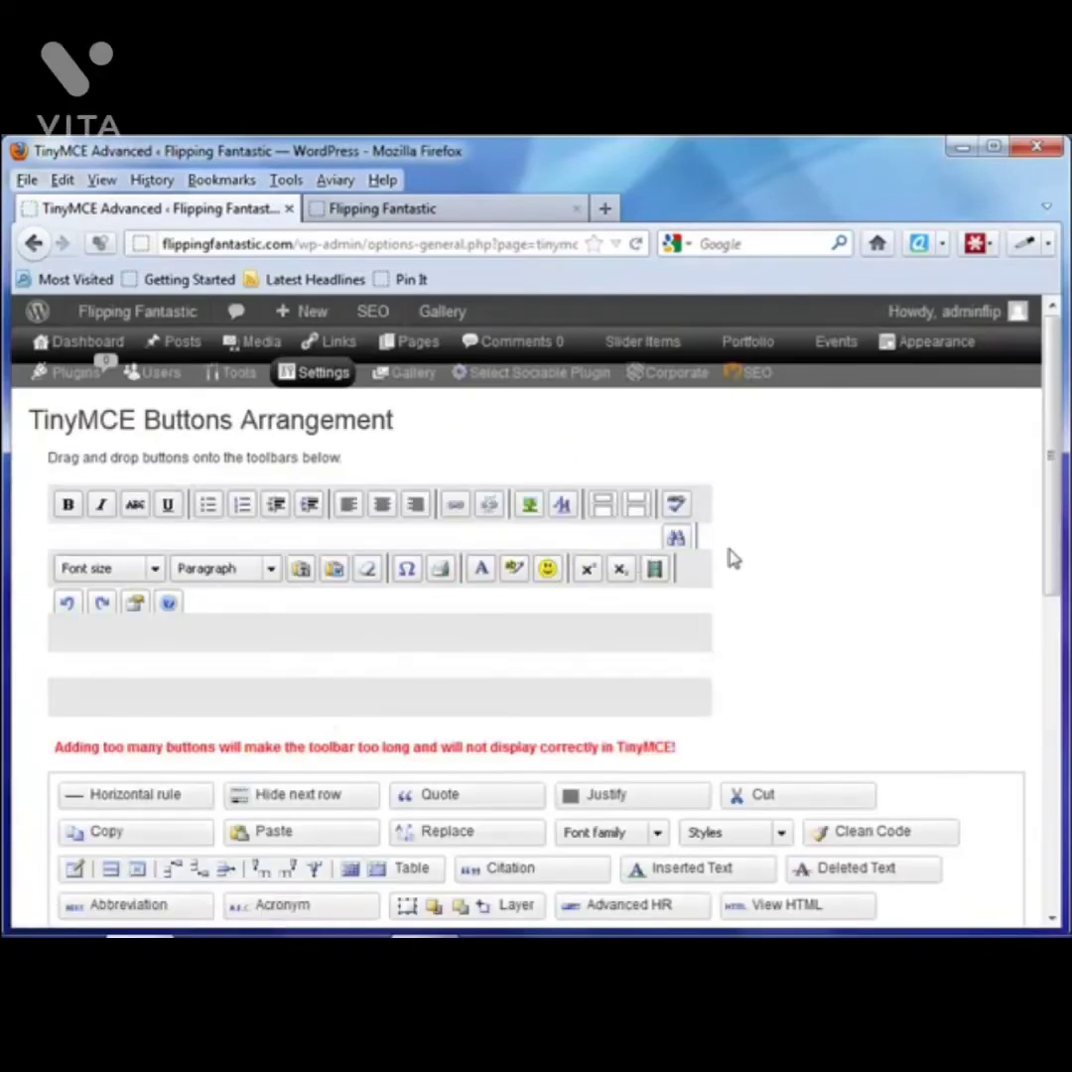
# Maximize the browser window and add the Styles and Font family lists around the Paragraph list in the second toolbar row.
pyautogui.click(994, 149)
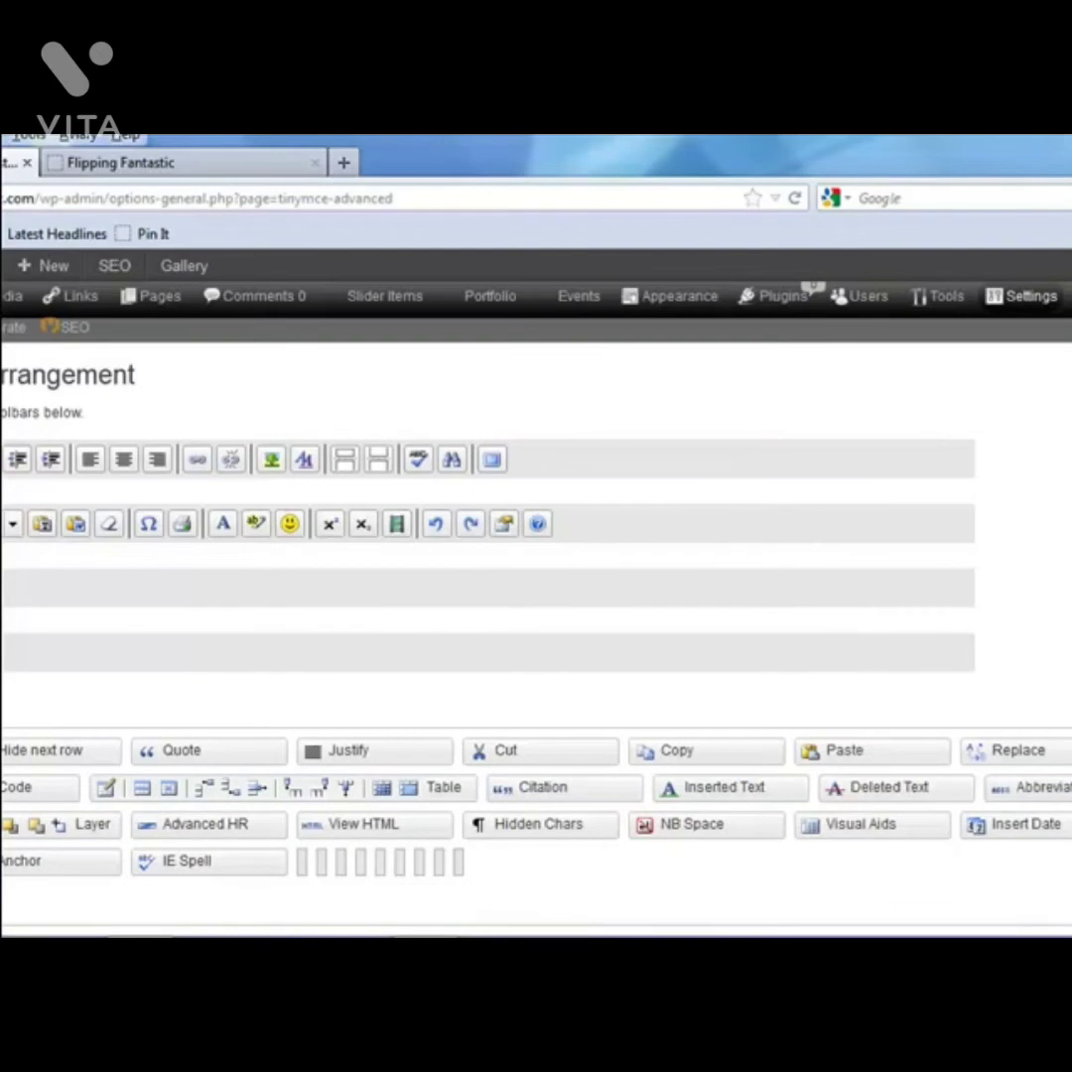
pyautogui.moveTo(2, 596); pyautogui.dragTo(2, 526)
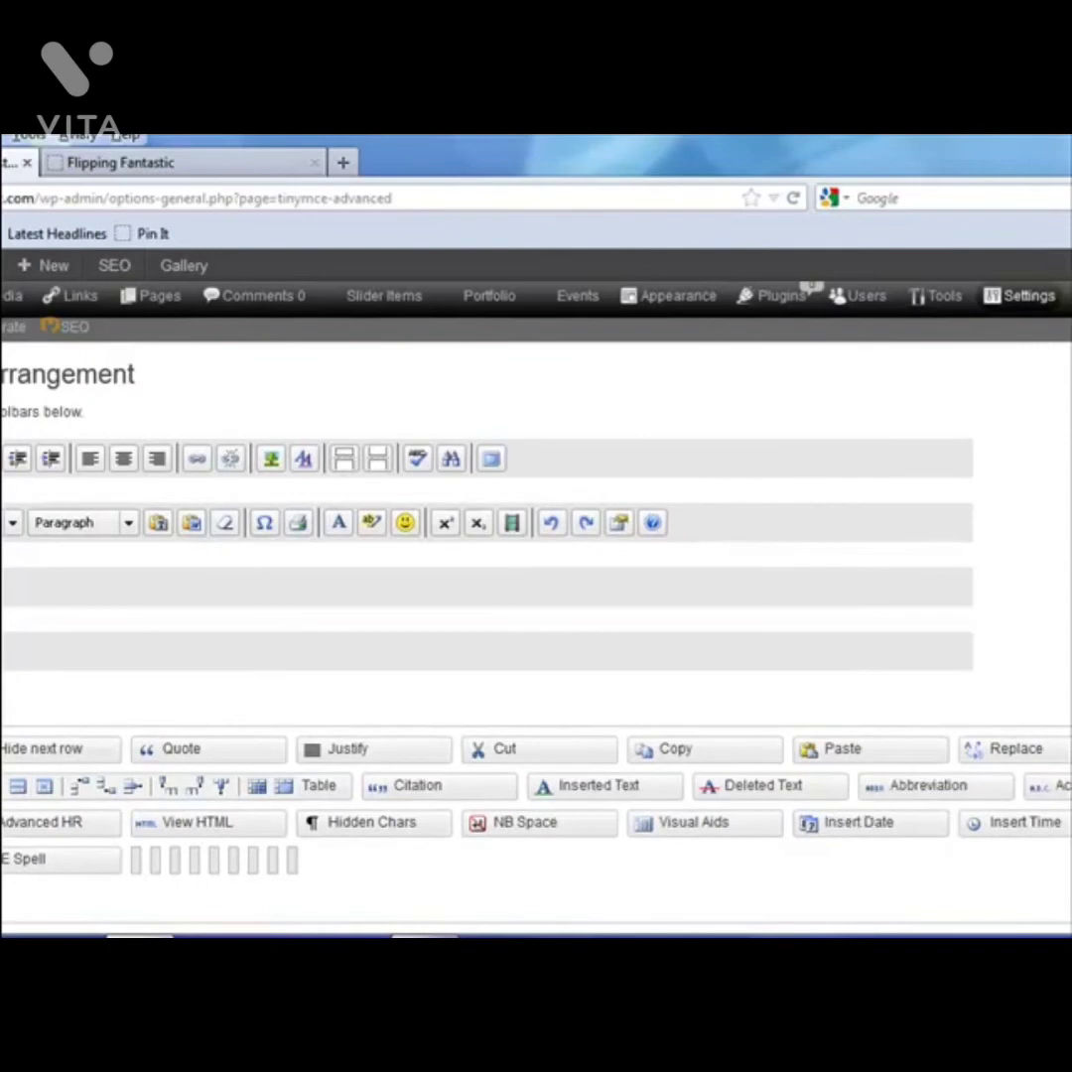
pyautogui.moveTo(648, 636); pyautogui.dragTo(39, 526)
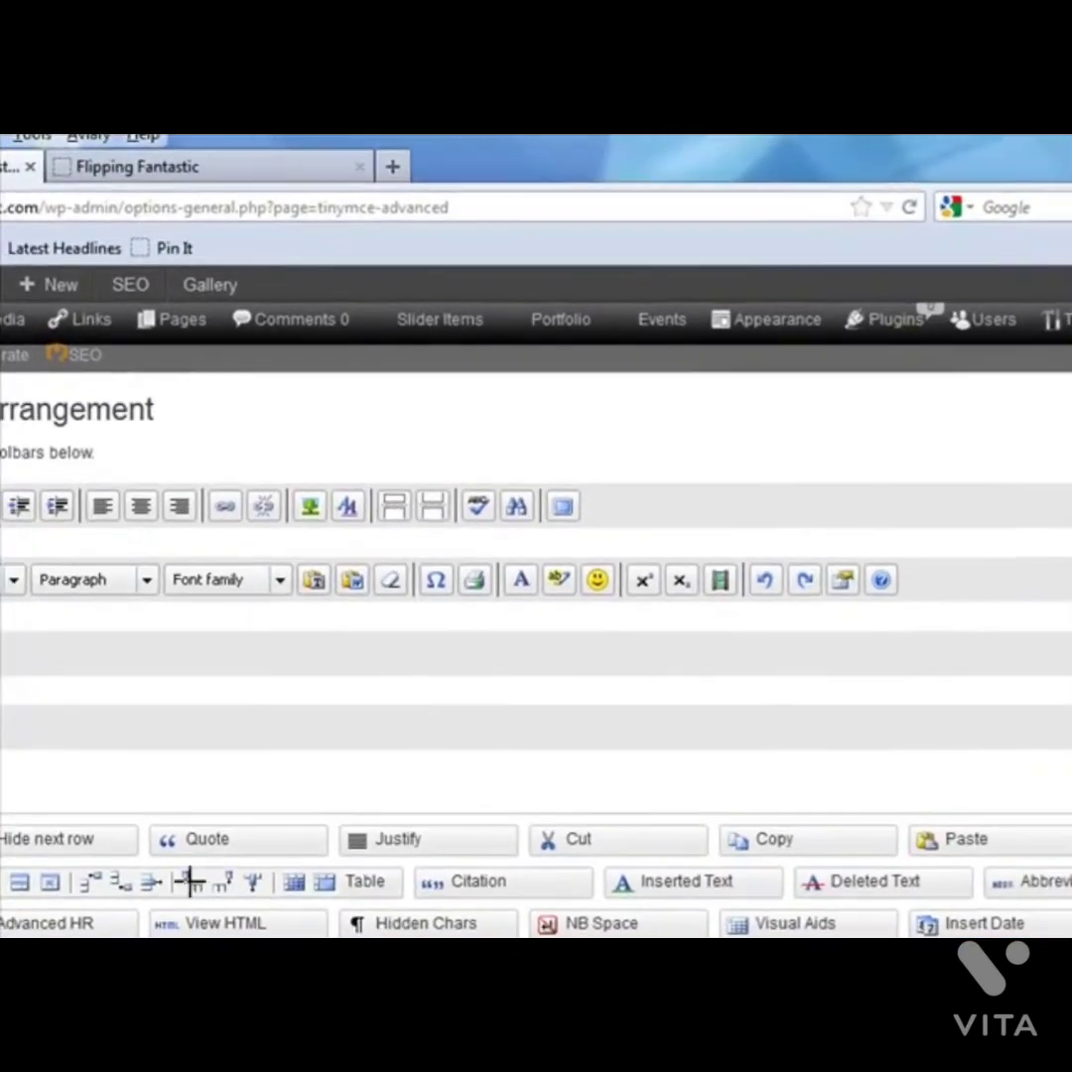
# Add the Table, Cut, Copy and Paste buttons to the third toolbar row.
pyautogui.moveTo(163, 878); pyautogui.dragTo(2, 655)
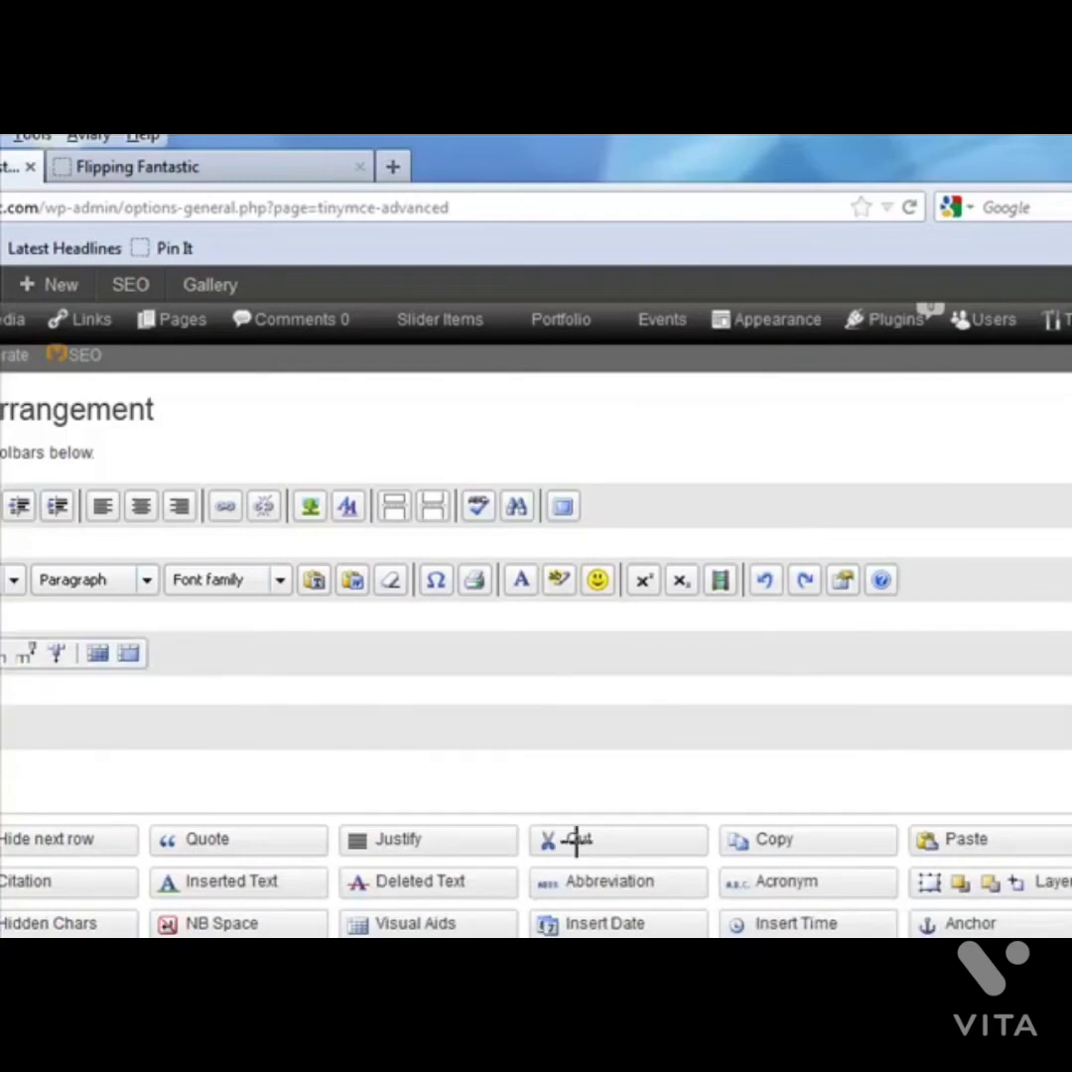
pyautogui.moveTo(596, 839); pyautogui.dragTo(256, 717)
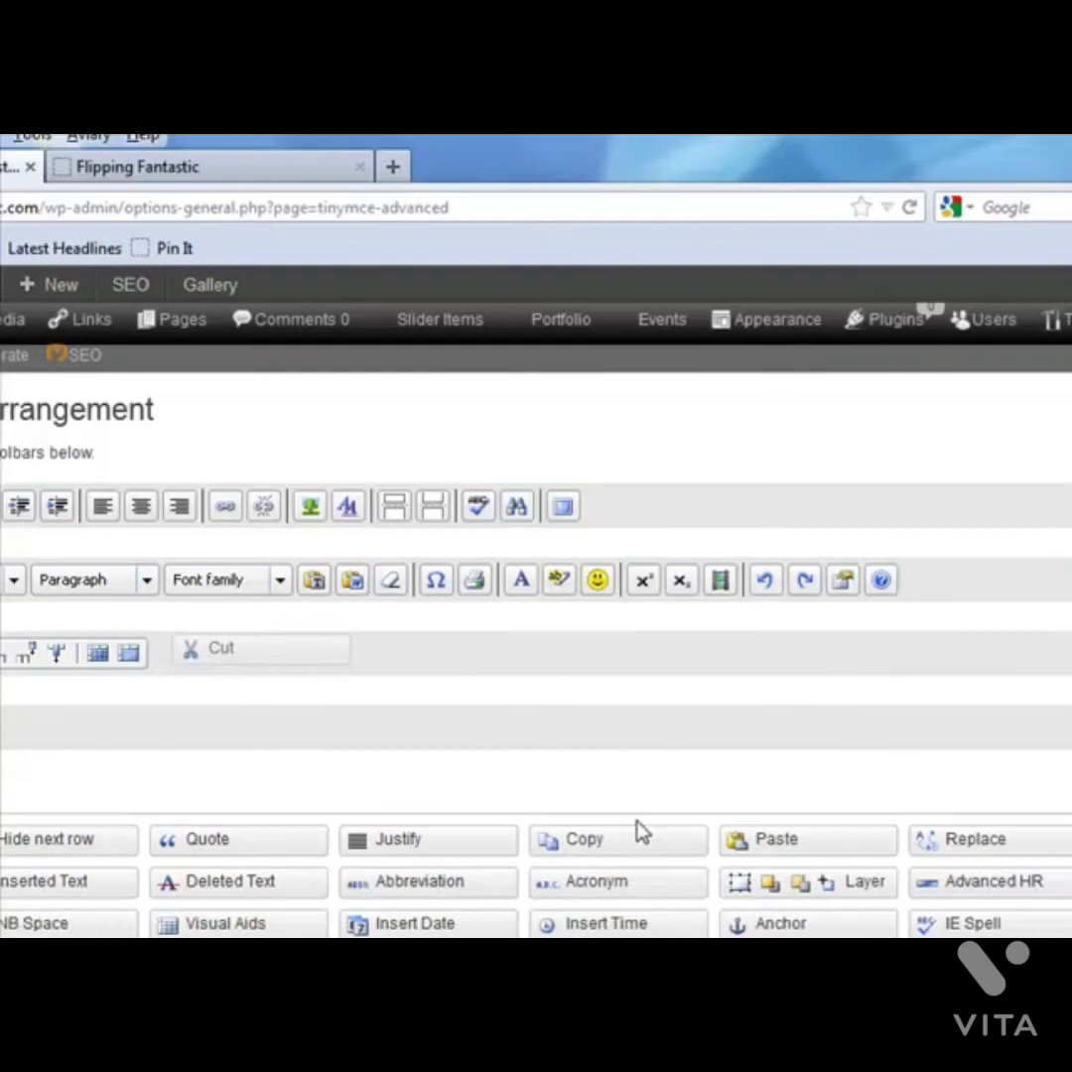
pyautogui.moveTo(601, 840); pyautogui.dragTo(304, 647)
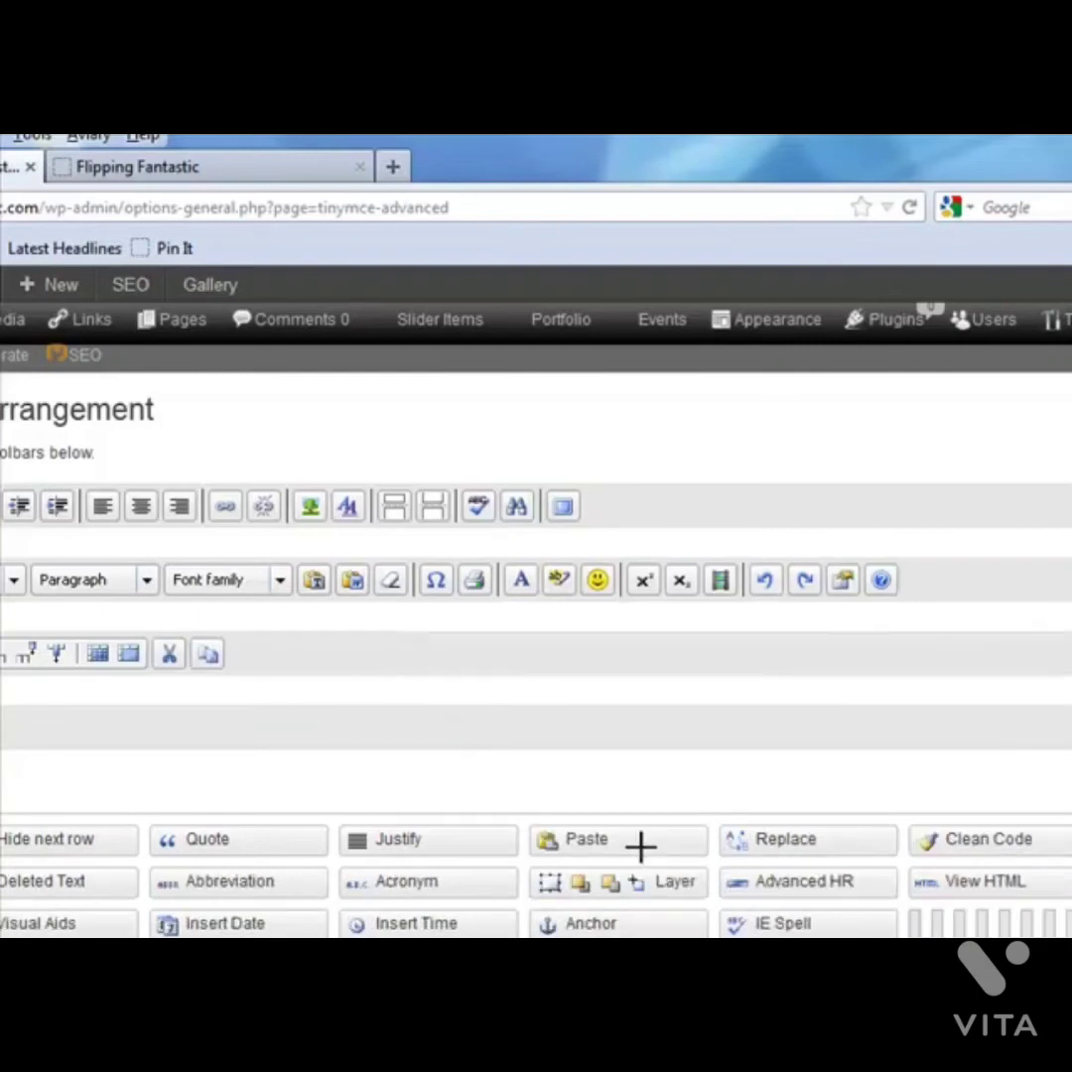
pyautogui.moveTo(433, 671); pyautogui.dragTo(392, 678)
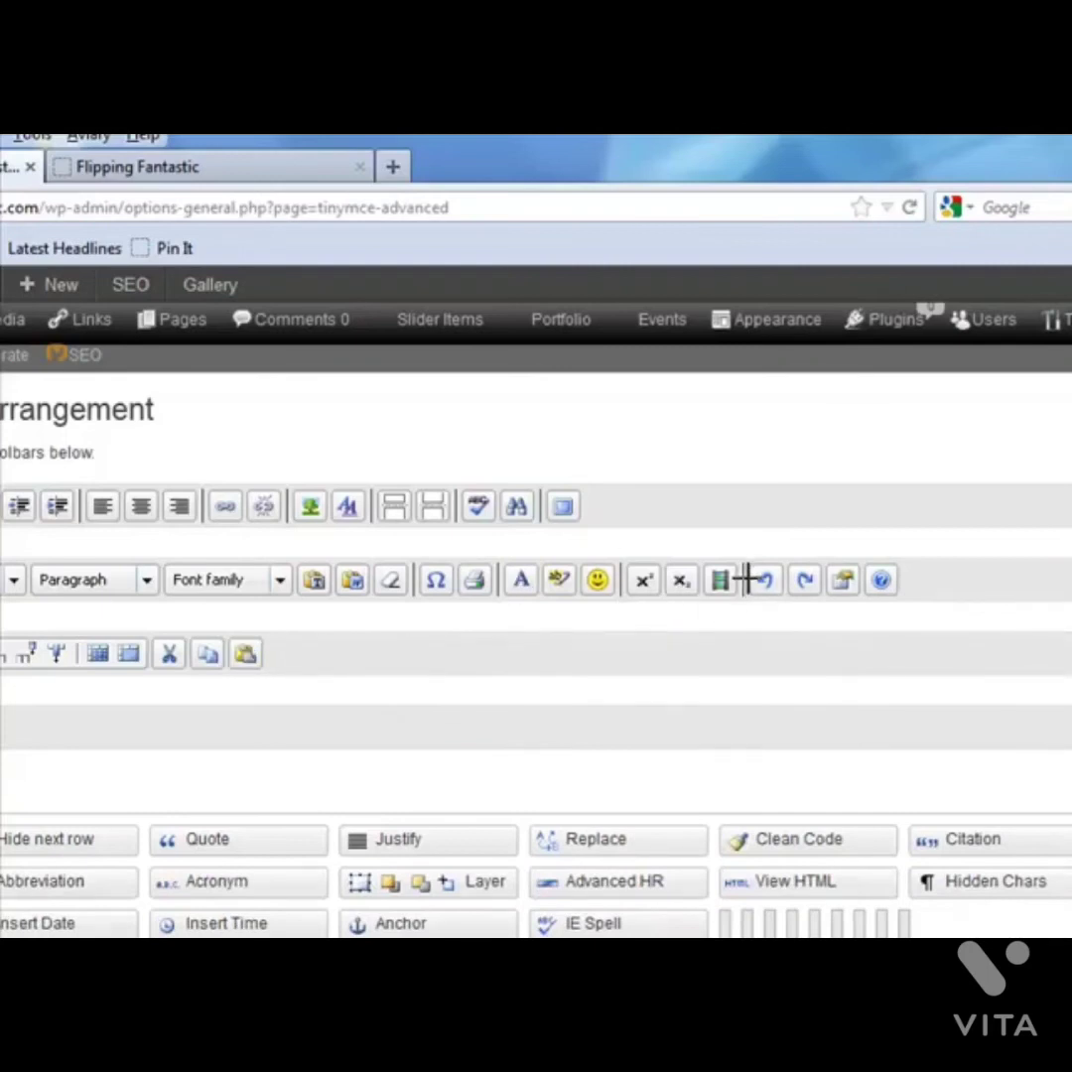
# Relocate the separator and the group of buttons from undo and redo to help from the second toolbar row to the third.
pyautogui.moveTo(744, 581); pyautogui.dragTo(275, 658)
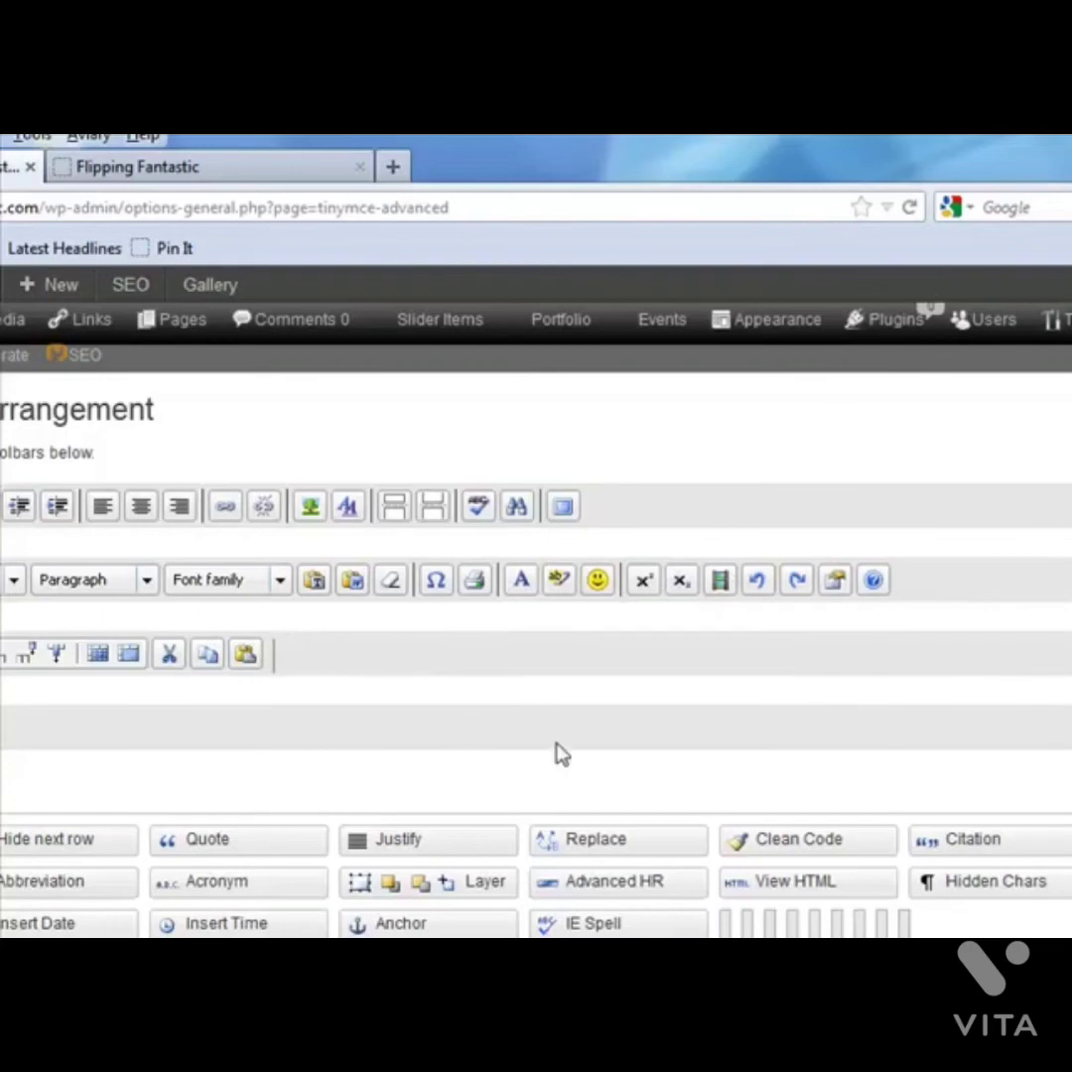
pyautogui.moveTo(756, 580); pyautogui.dragTo(352, 663)
pyautogui.moveTo(757, 581); pyautogui.dragTo(407, 653)
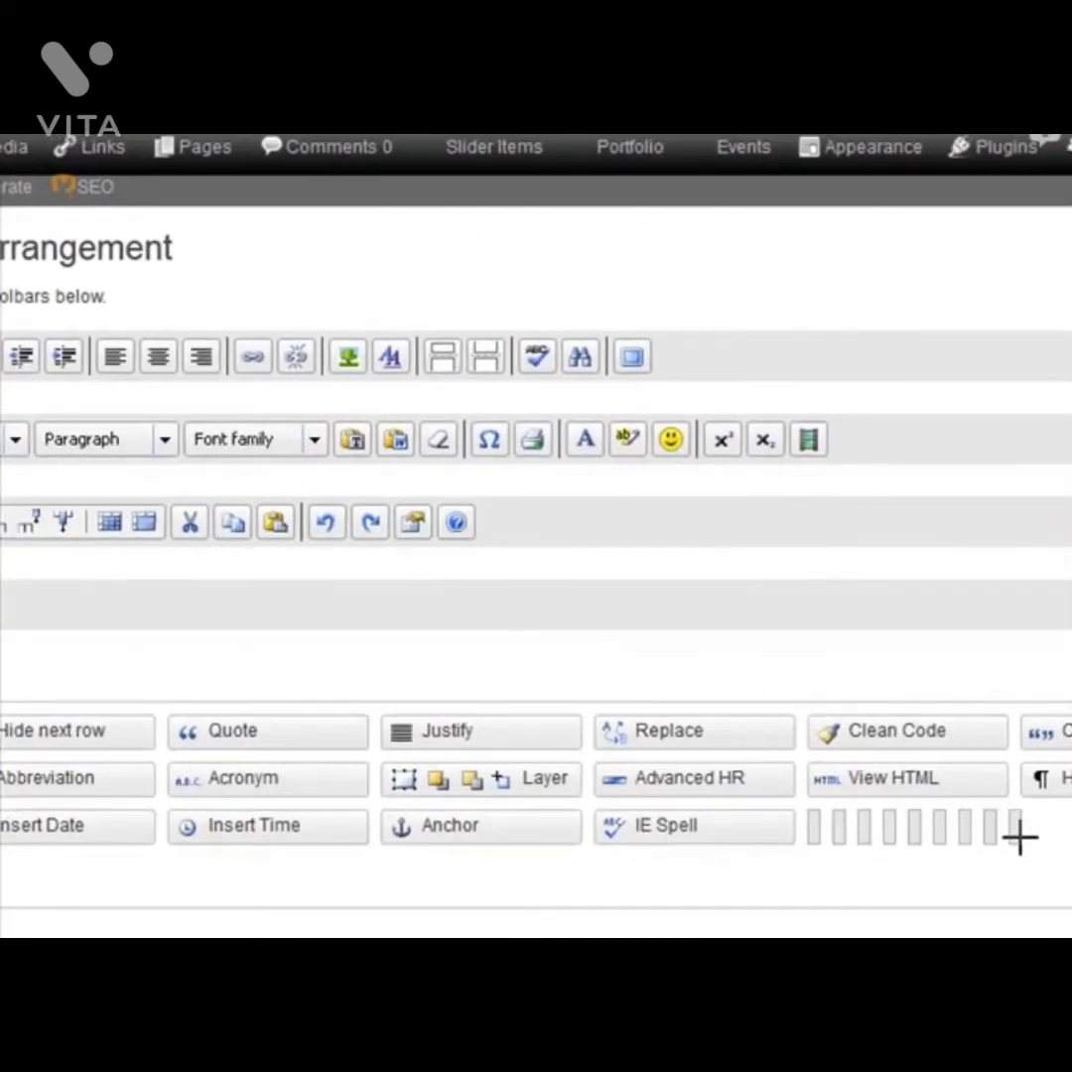
# Add a separator, IE Spell and Horizontal rule to the end of the third toolbar row, and save the changes.
pyautogui.moveTo(814, 836); pyautogui.dragTo(489, 522)
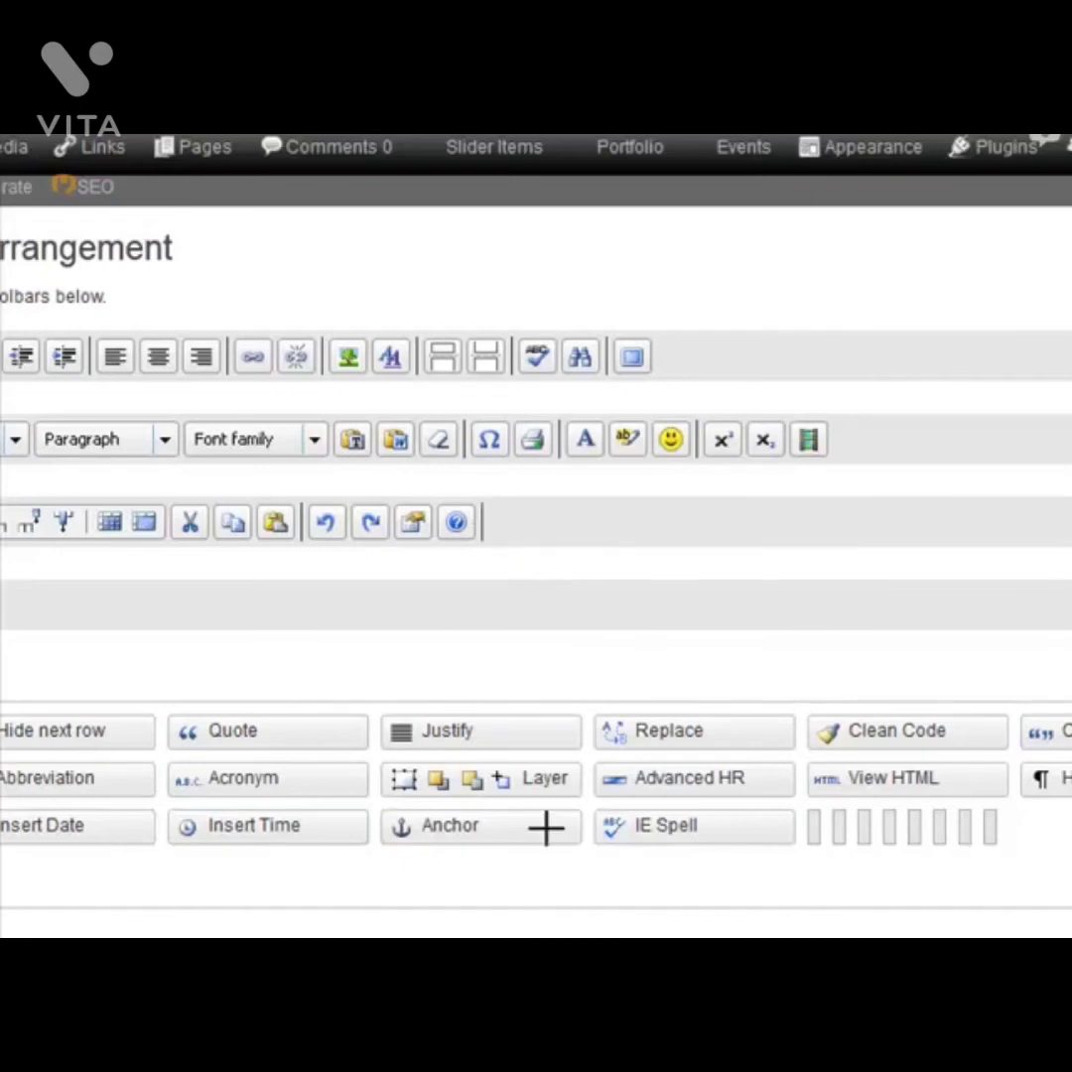
pyautogui.moveTo(629, 809); pyautogui.dragTo(553, 545)
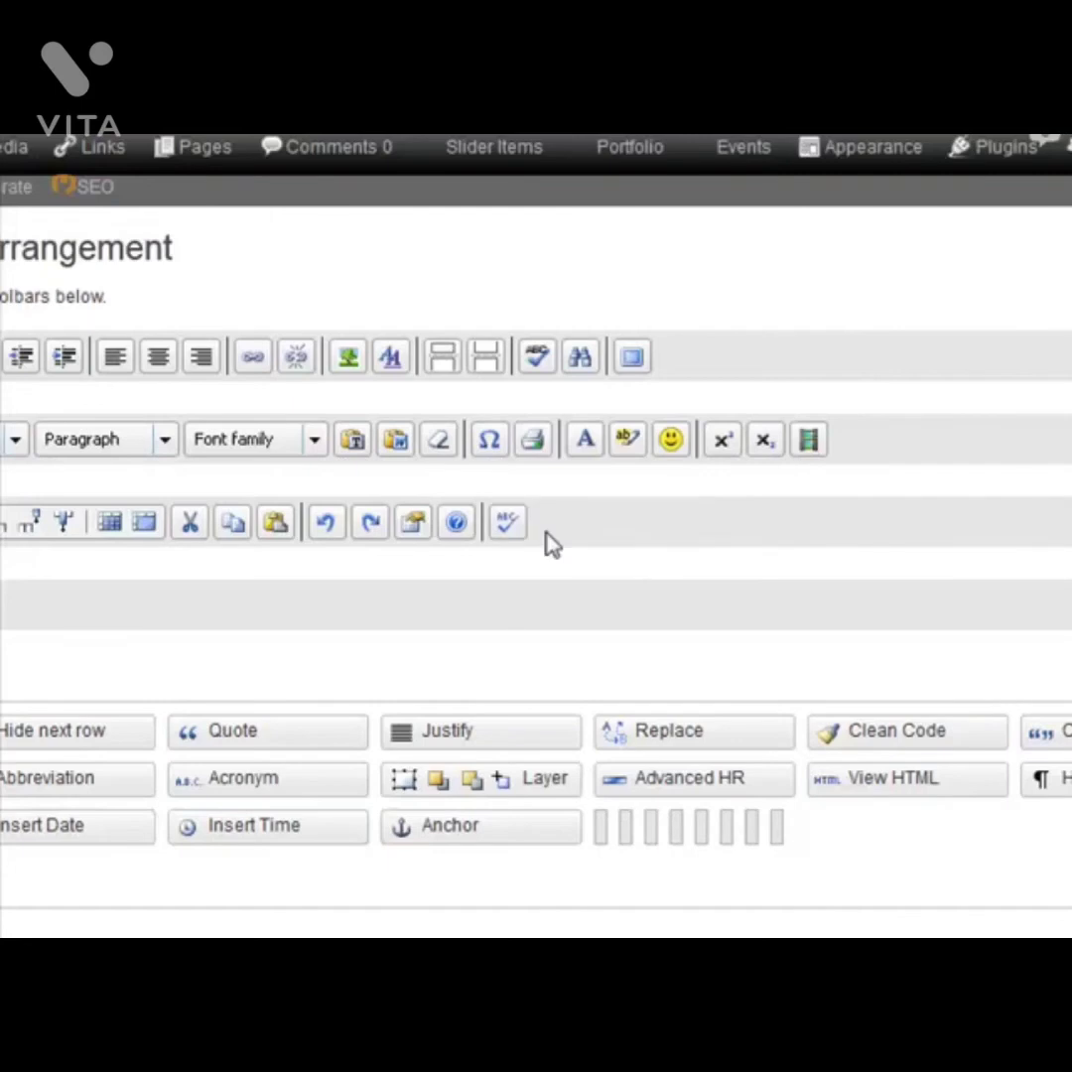
pyautogui.moveTo(638, 554); pyautogui.dragTo(664, 546)
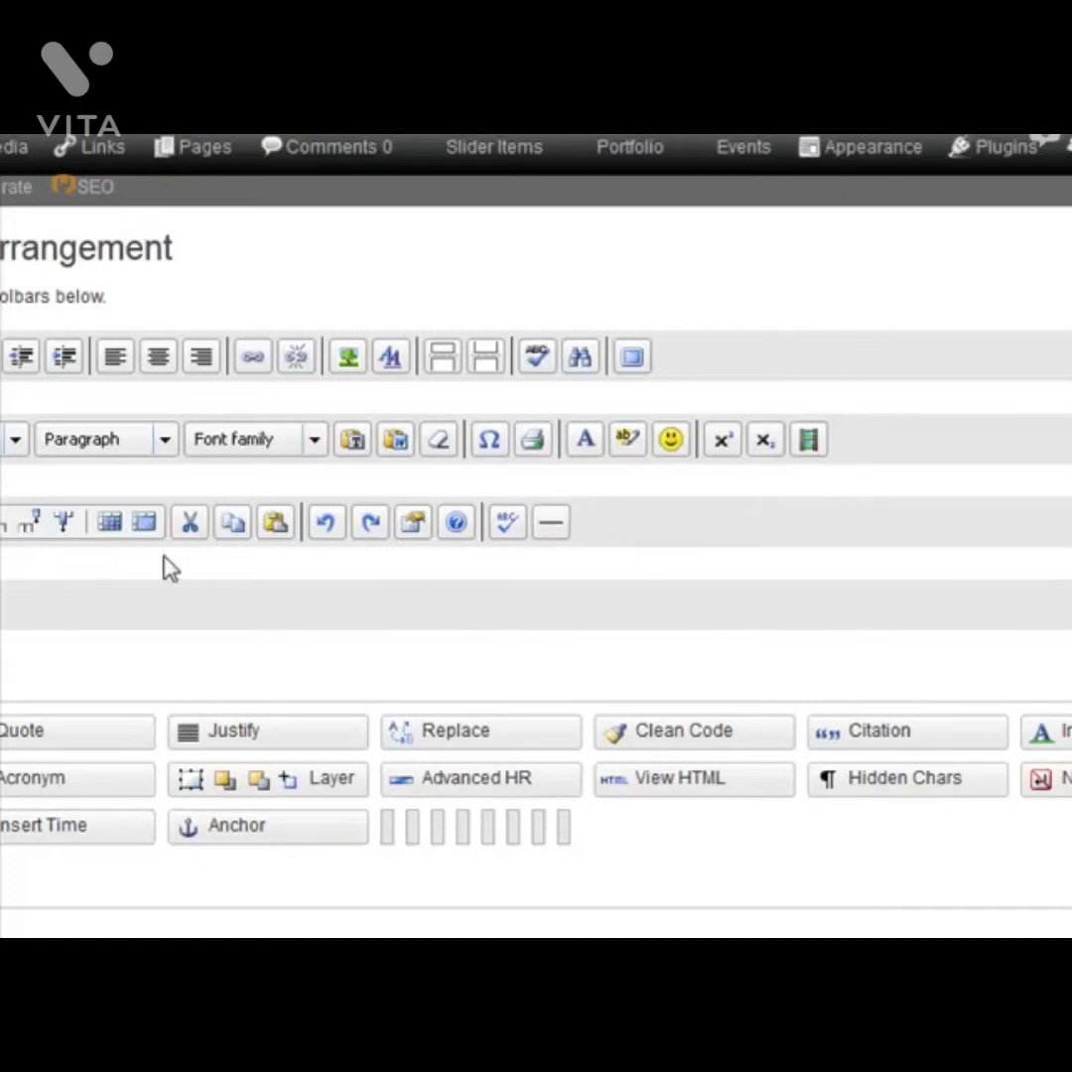
pyautogui.scroll(-5, 149, 585)
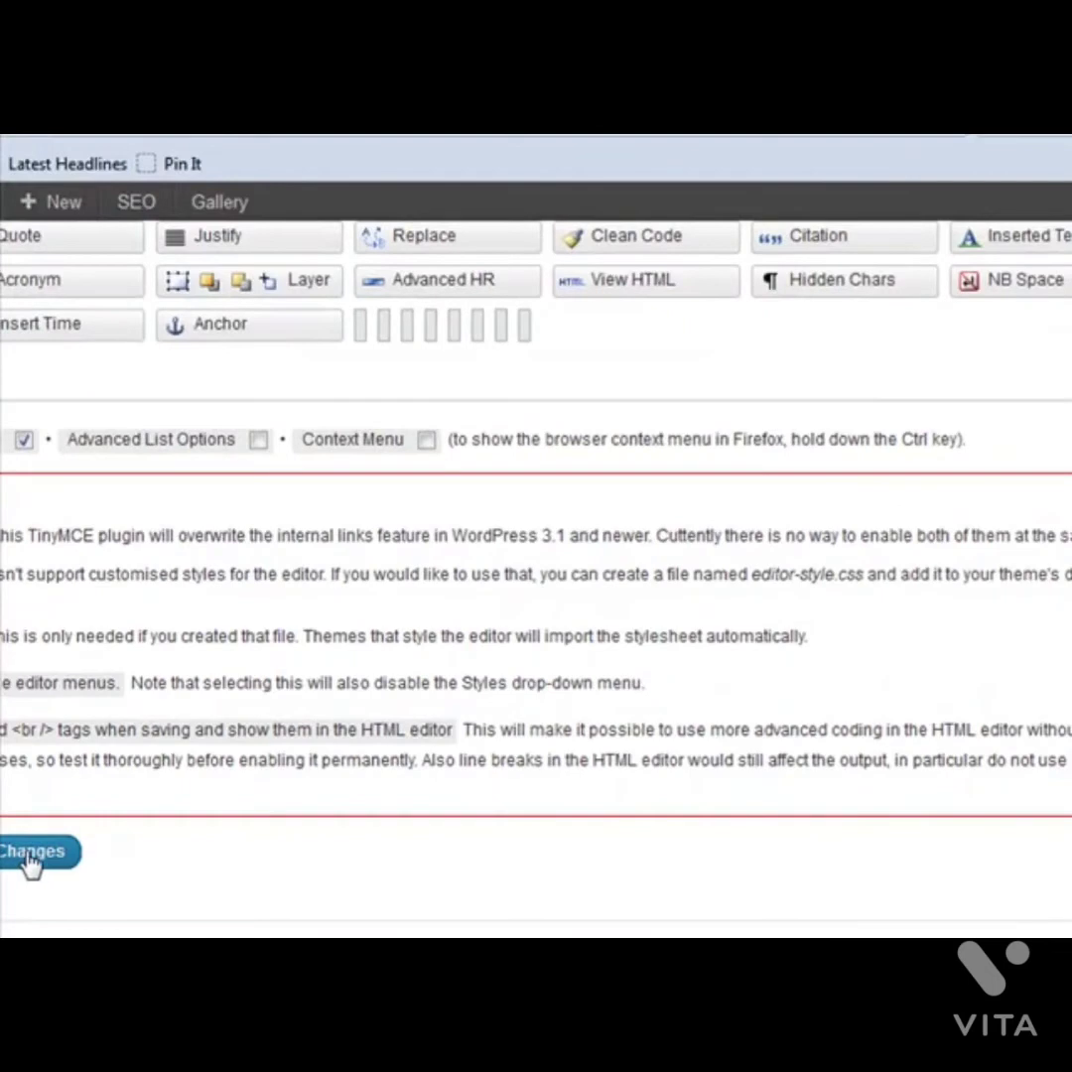
pyautogui.click(30, 857)
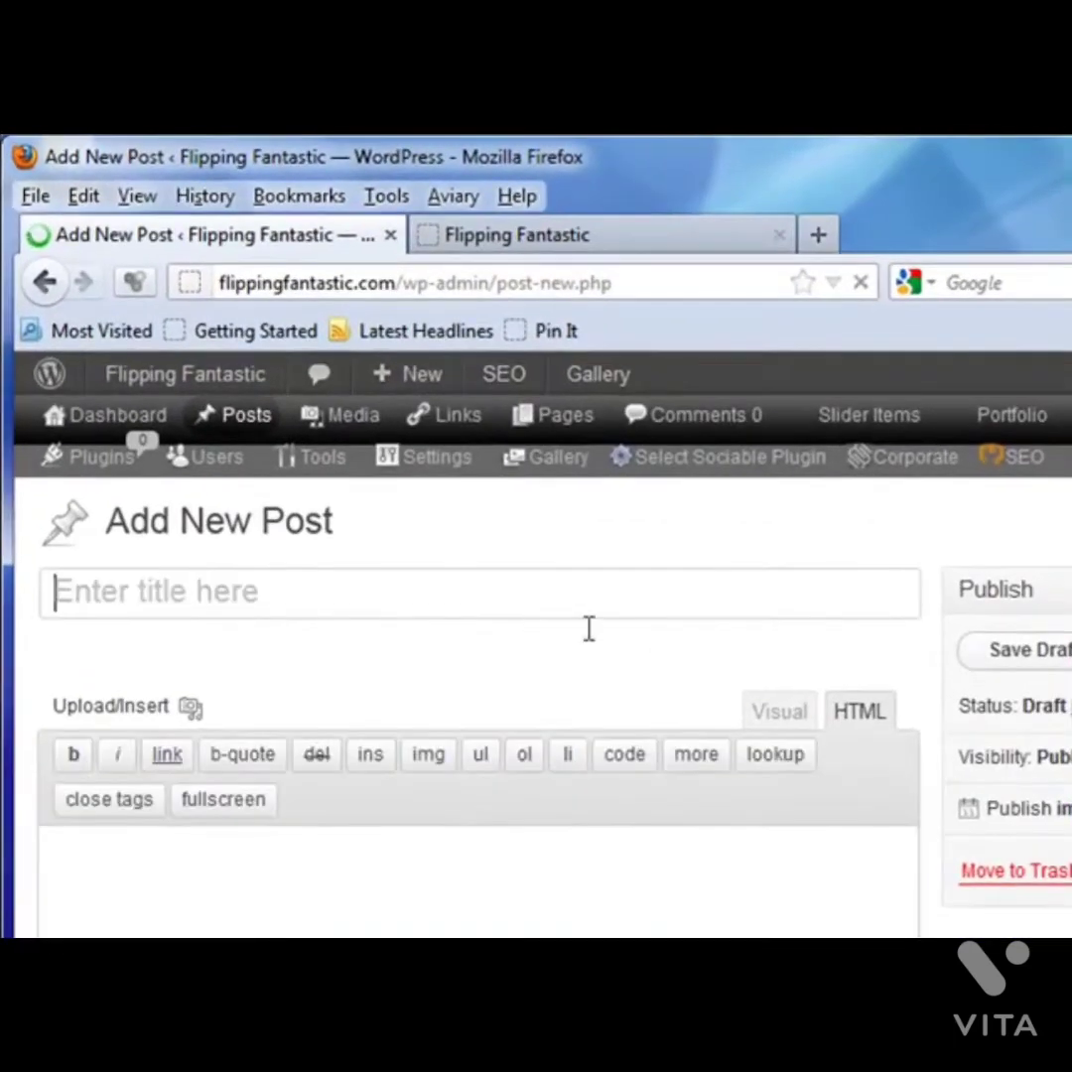
# Show the new post in the Visual editor with the window maximized, and look through the fonts in the Font family list.
pyautogui.click(784, 711)
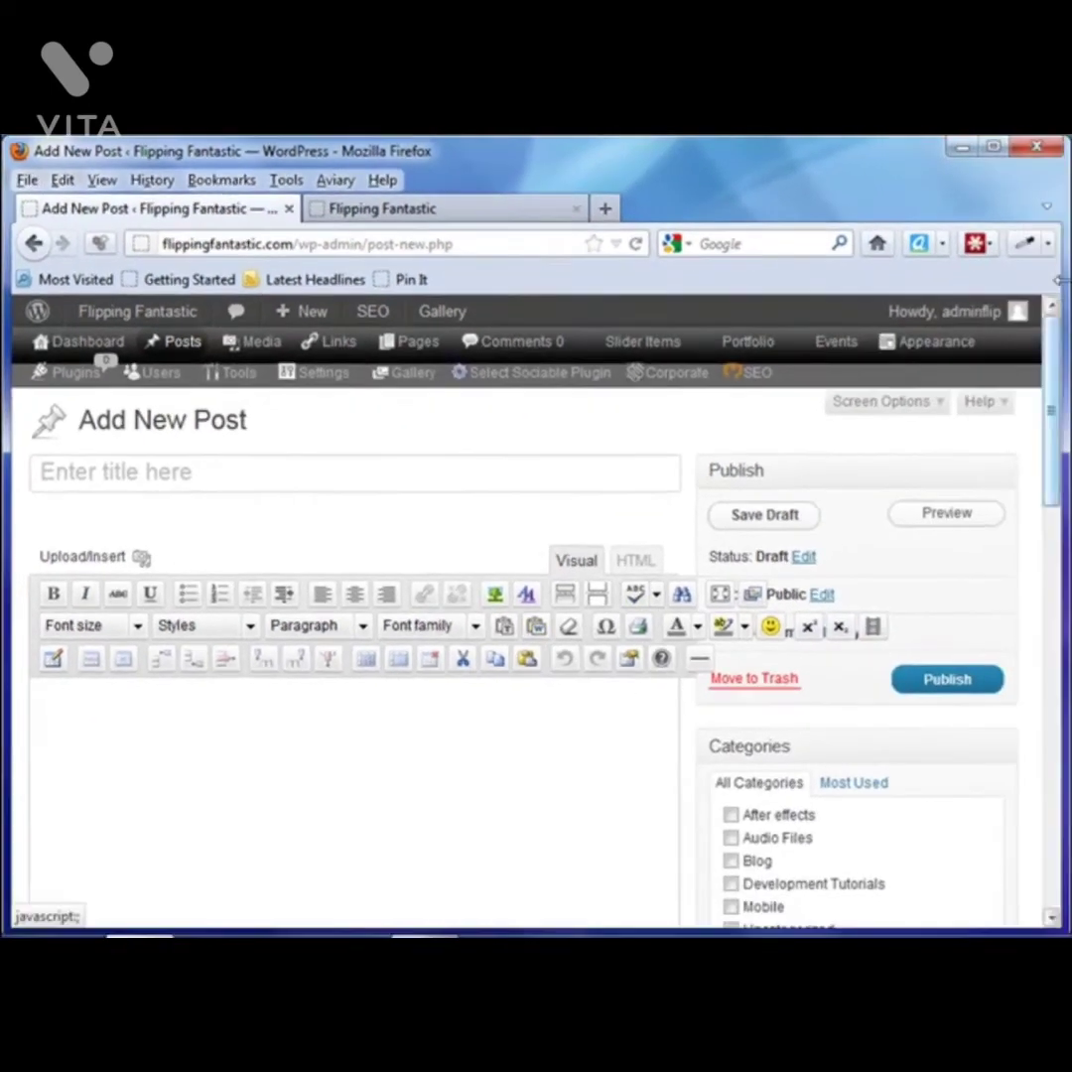
pyautogui.click(995, 148)
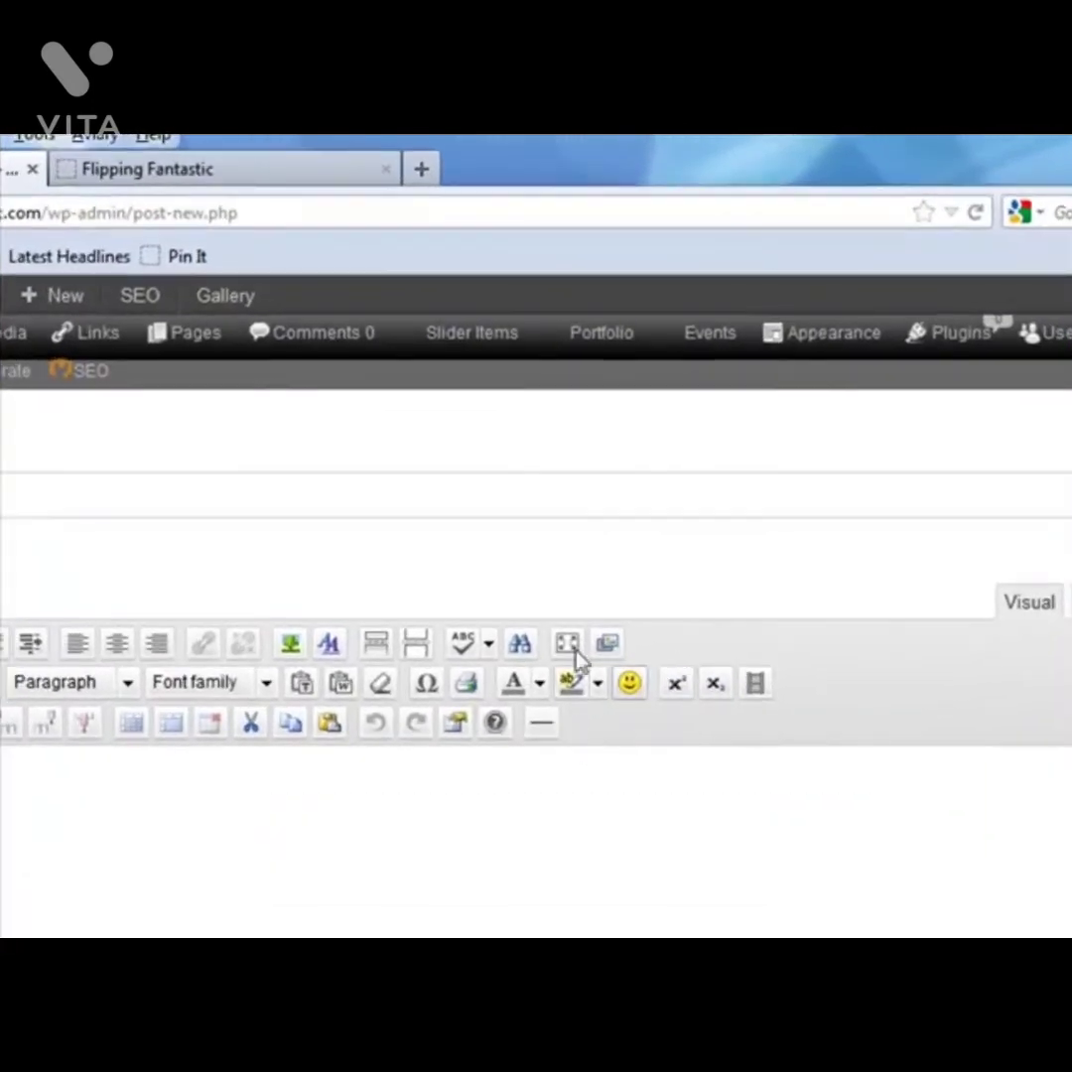
pyautogui.click(129, 685)
pyautogui.click(275, 699)
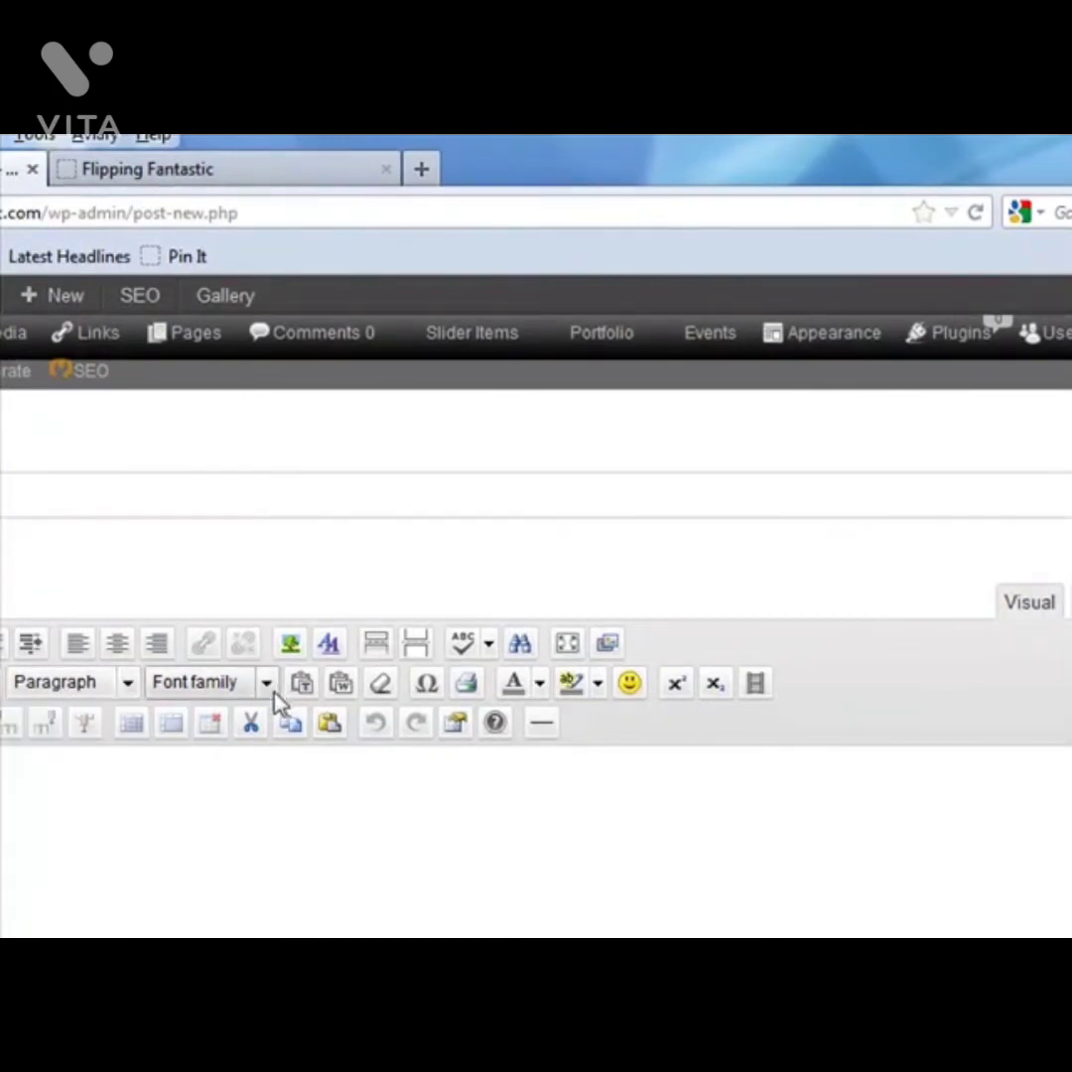
pyautogui.click(266, 682)
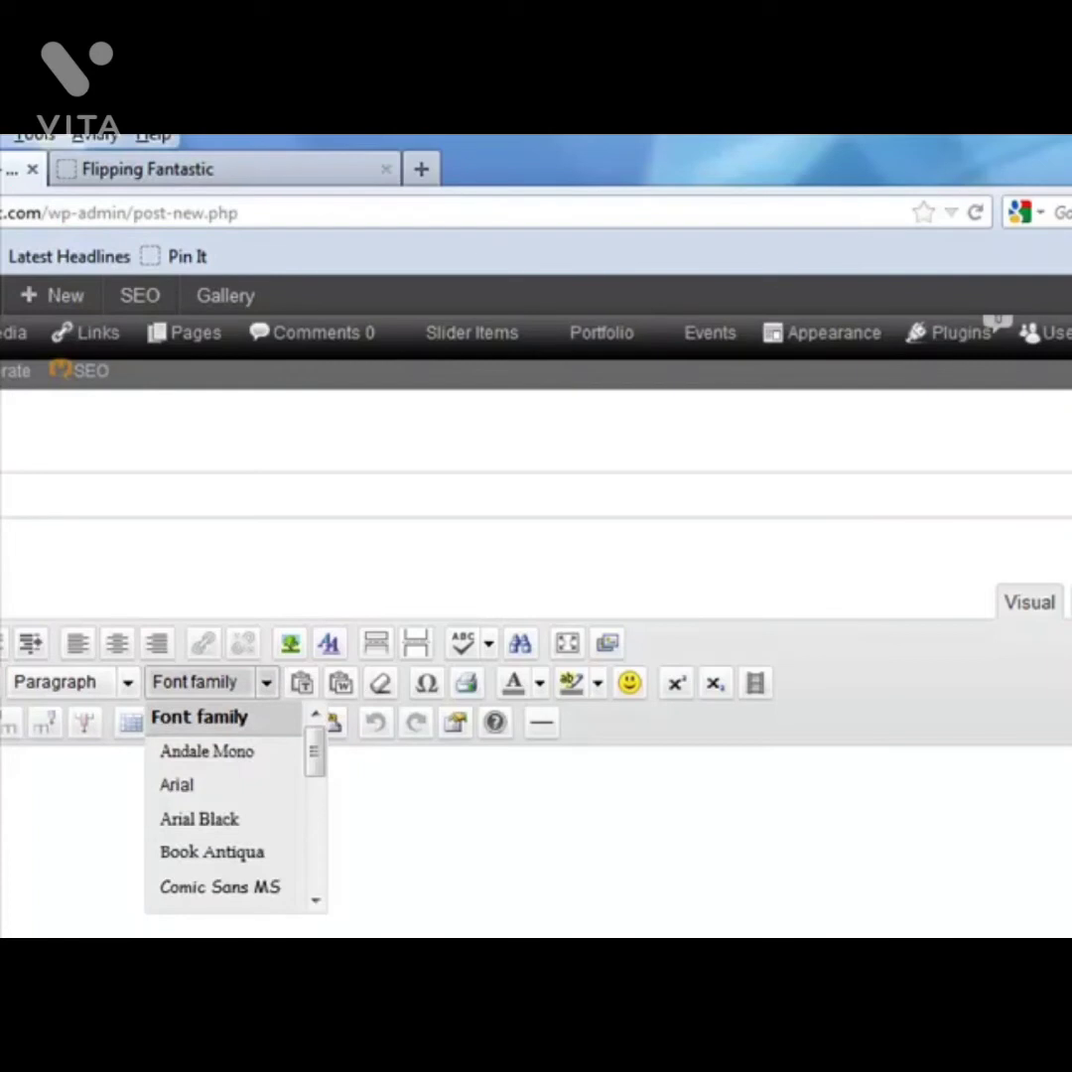
pyautogui.moveTo(315, 767); pyautogui.dragTo(310, 885)
pyautogui.click(539, 903)
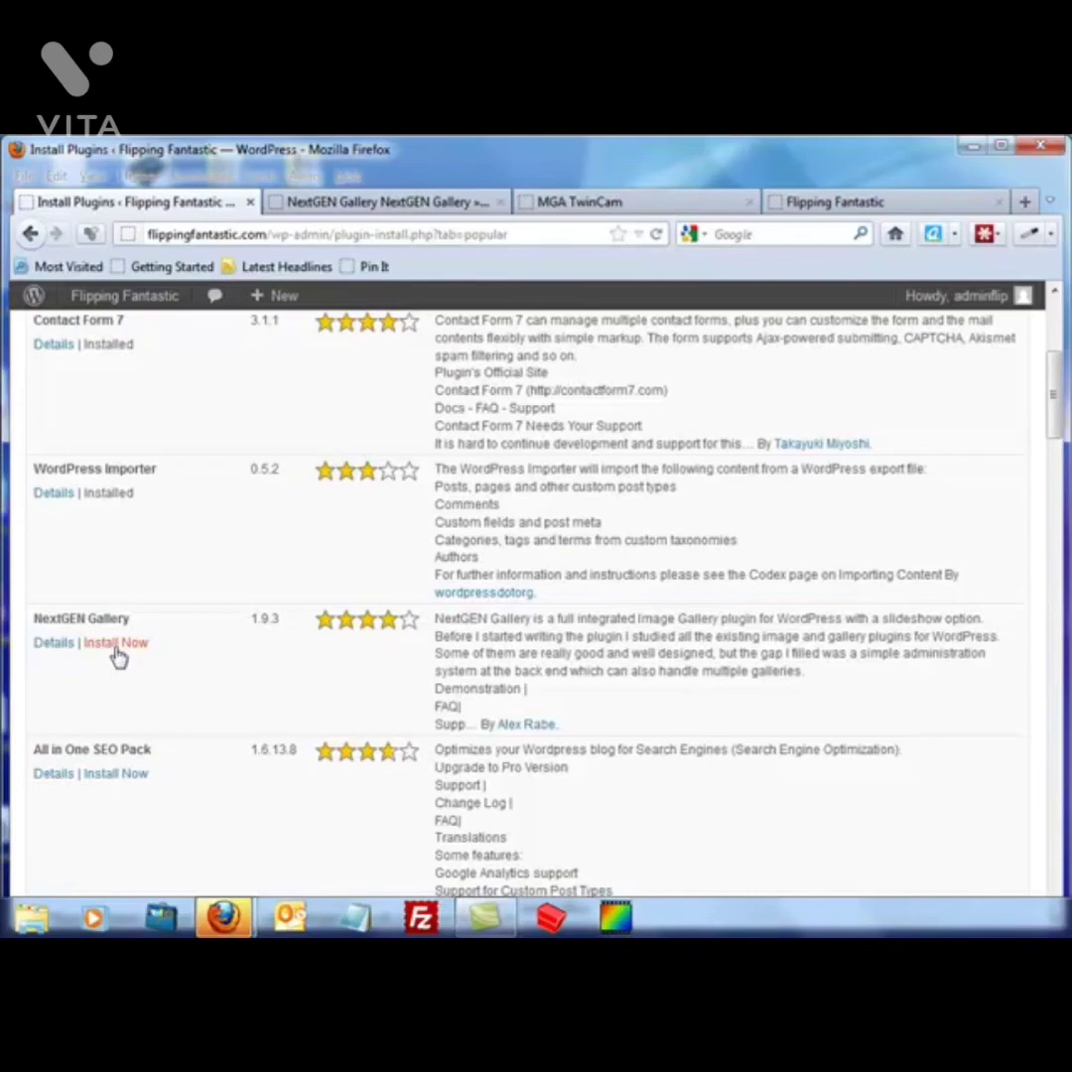
# Install and activate the NextGEN Gallery plugin from the popular plugins list, and check its entries in the plugin list and Gallery menu.
pyautogui.click(115, 644)
pyautogui.click(526, 567)
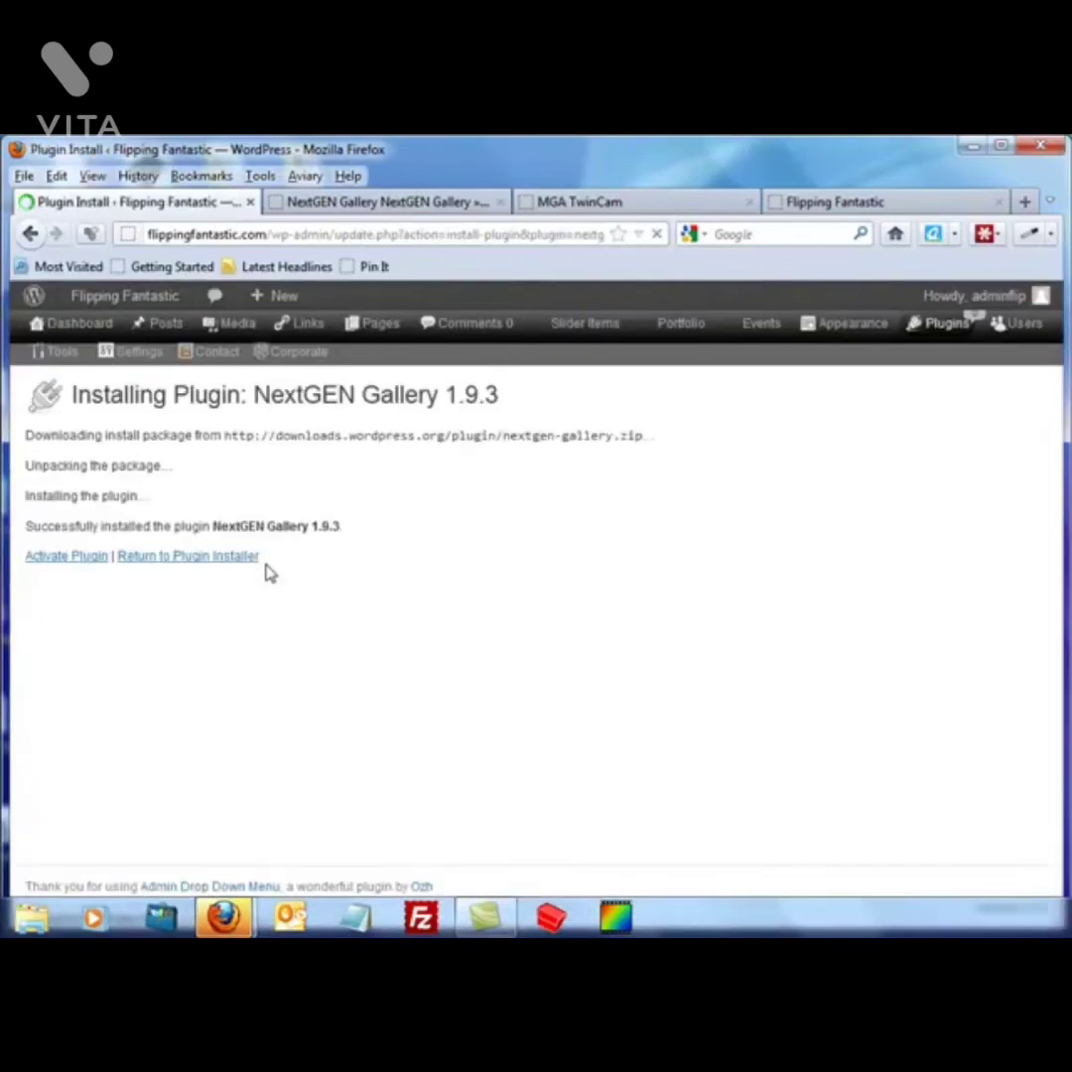
pyautogui.click(79, 562)
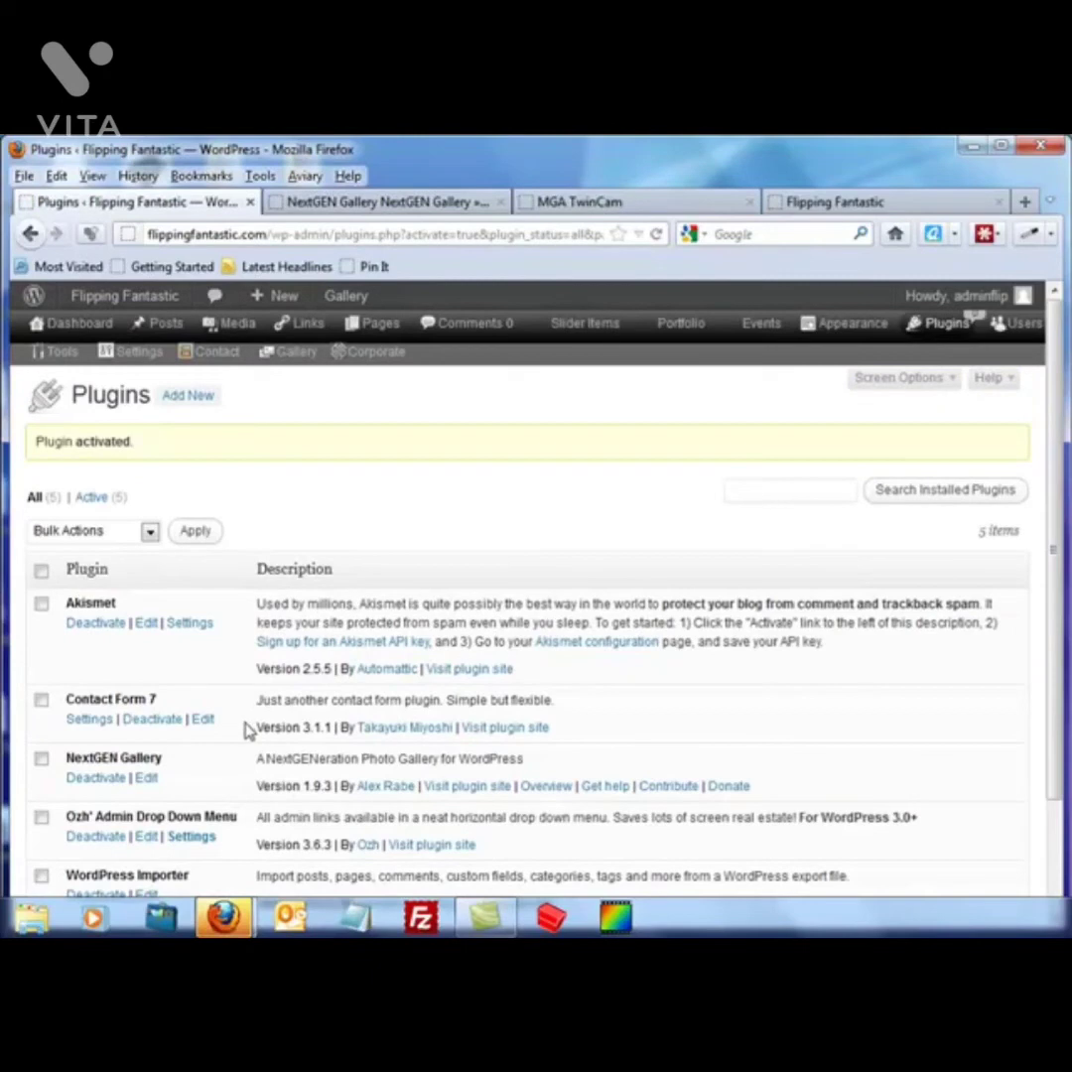
pyautogui.scroll(-3, 243, 730)
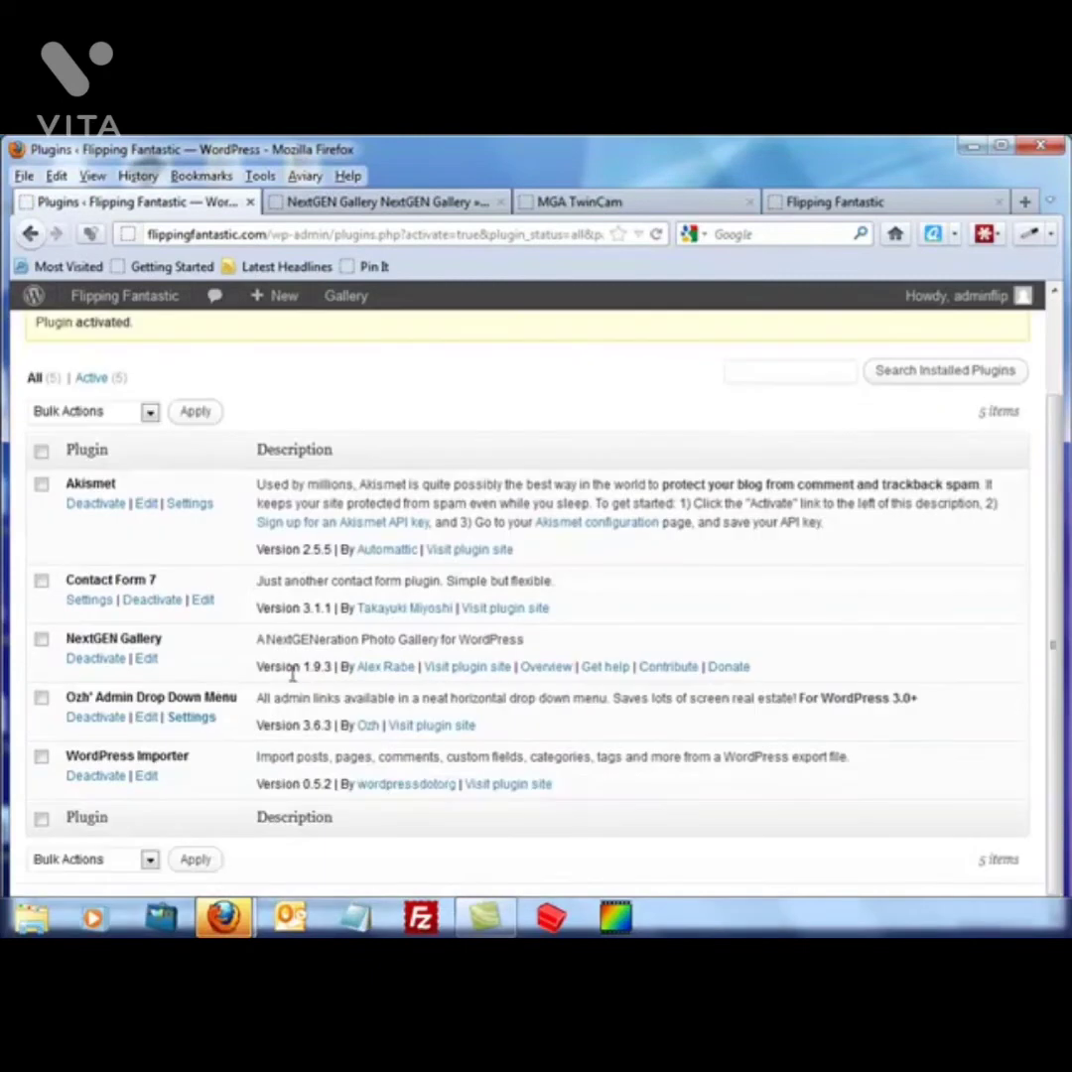
pyautogui.scroll(3, 291, 670)
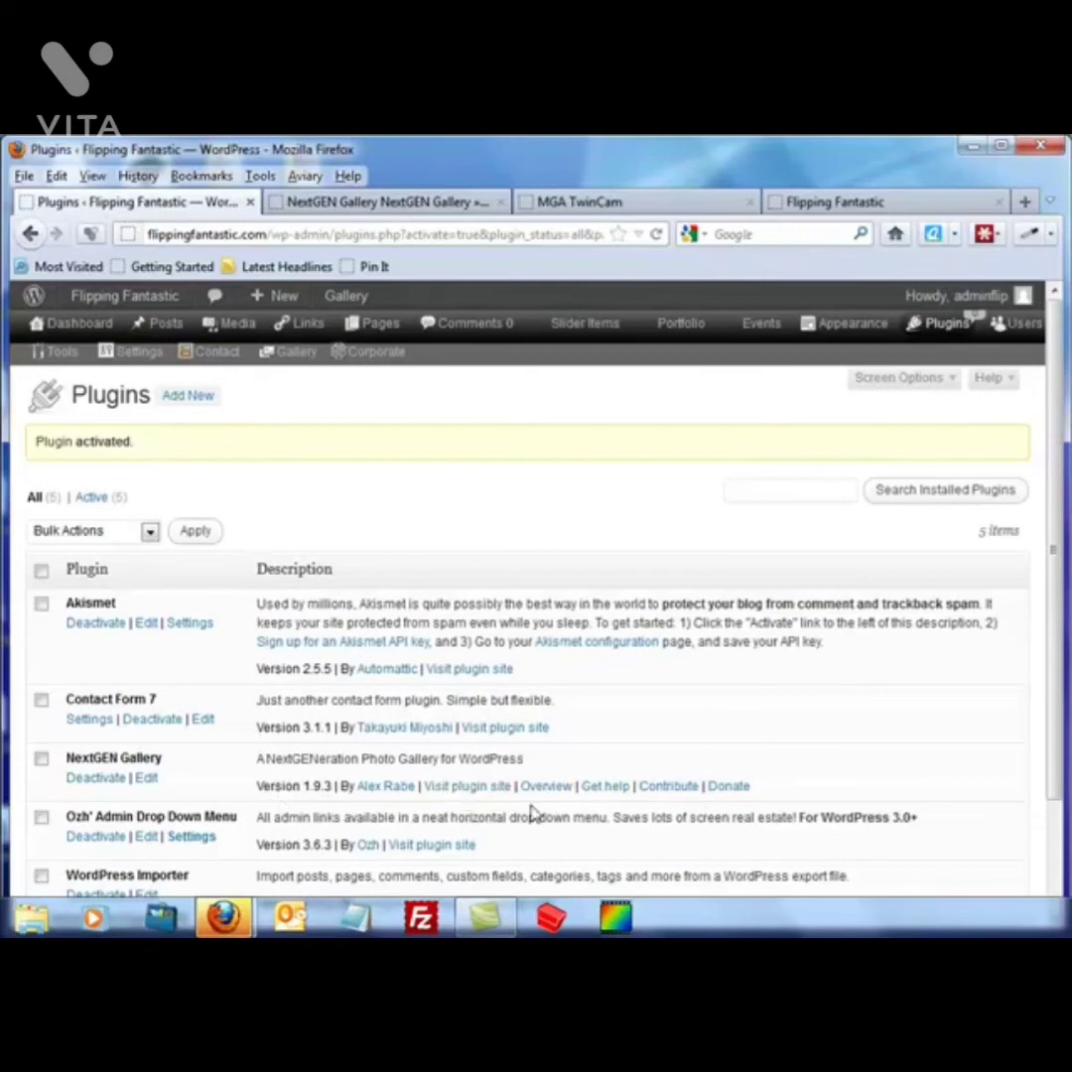
pyautogui.moveTo(291, 356)
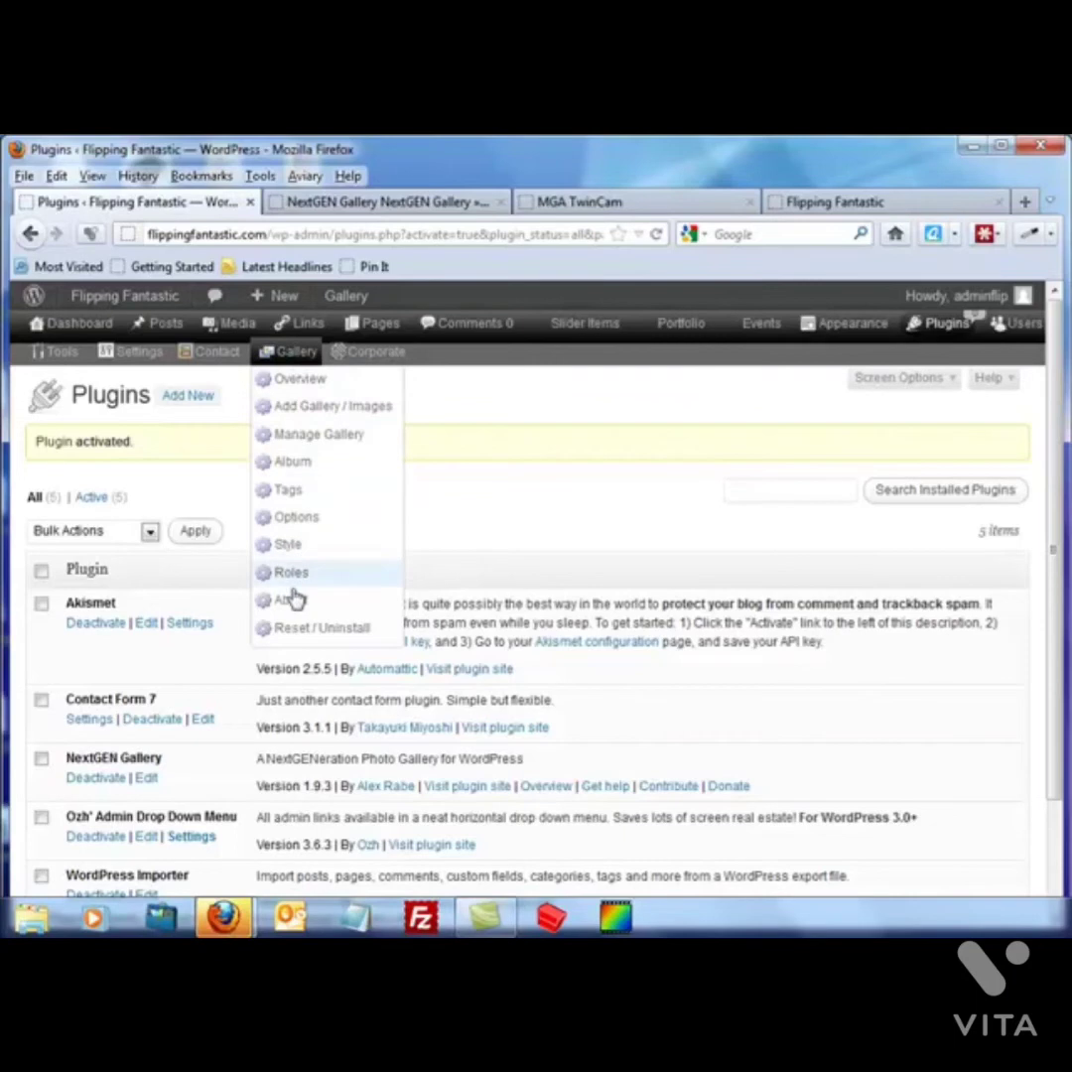
# Look over the NextGEN Gallery demo site and the MGA TwinCam photo galleries, enlarging an engine installation photo and the moonlight rally photo.
pyautogui.click(390, 203)
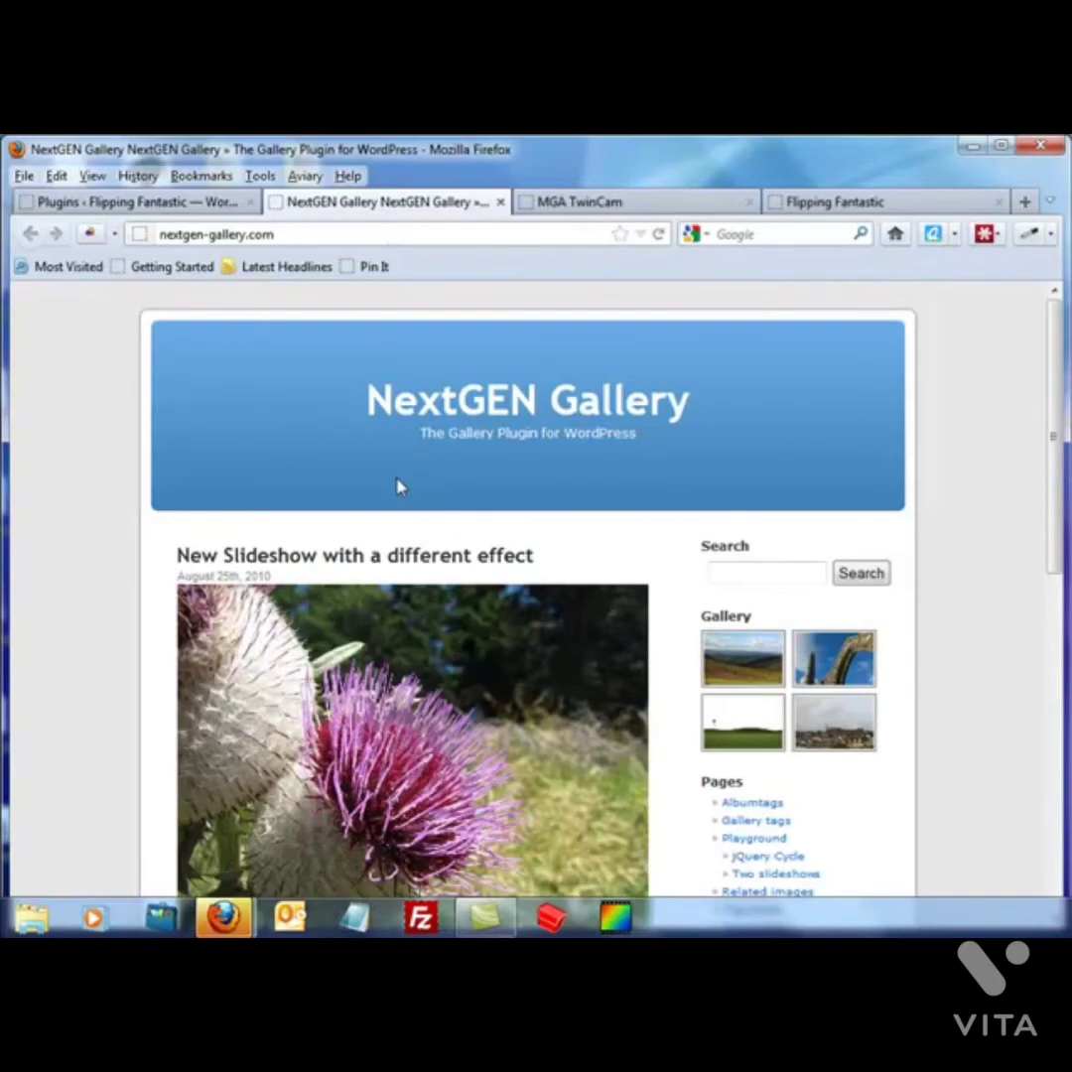
pyautogui.scroll(-5, 397, 491)
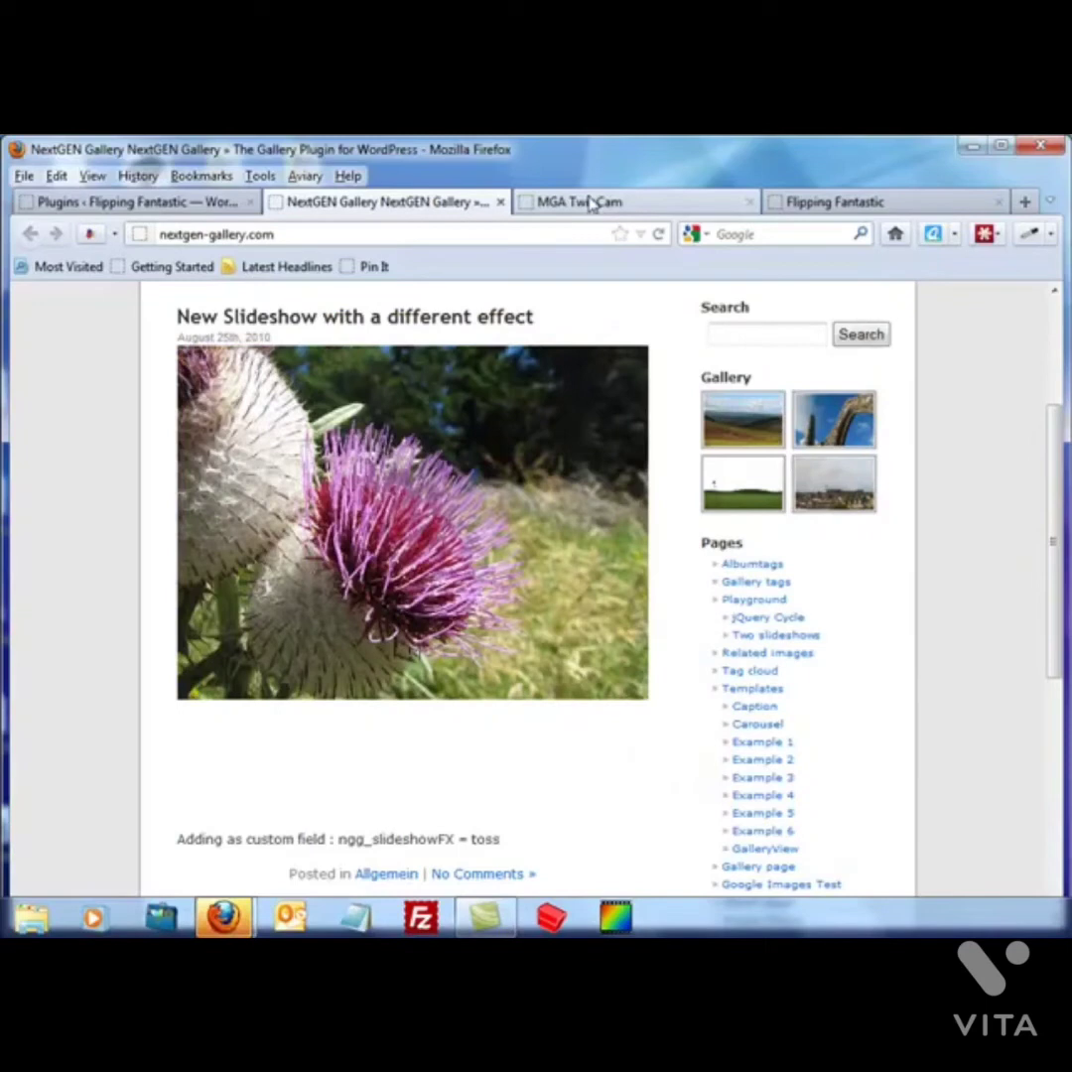
pyautogui.click(596, 202)
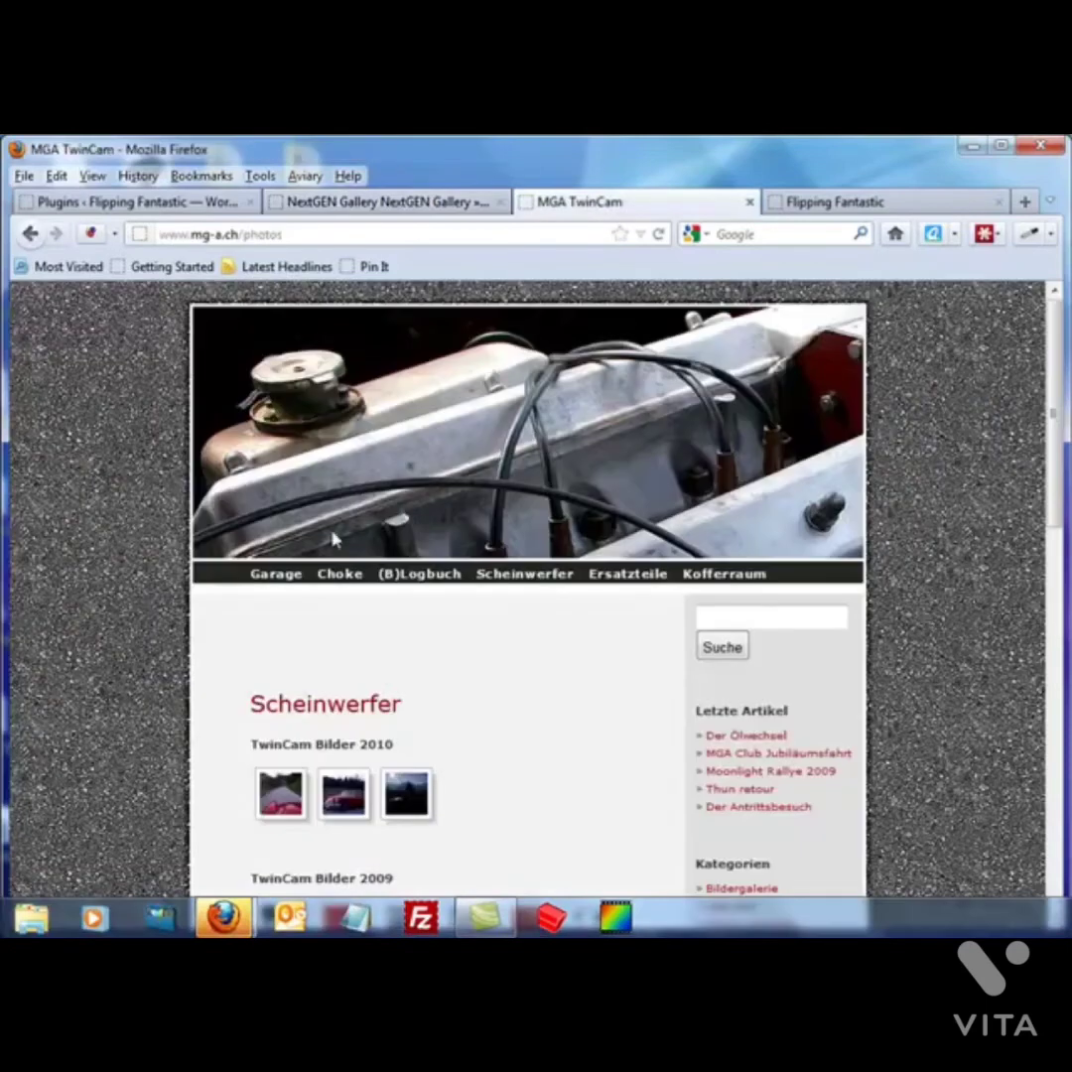
pyautogui.scroll(-2, 496, 668)
pyautogui.scroll(-6, 496, 667)
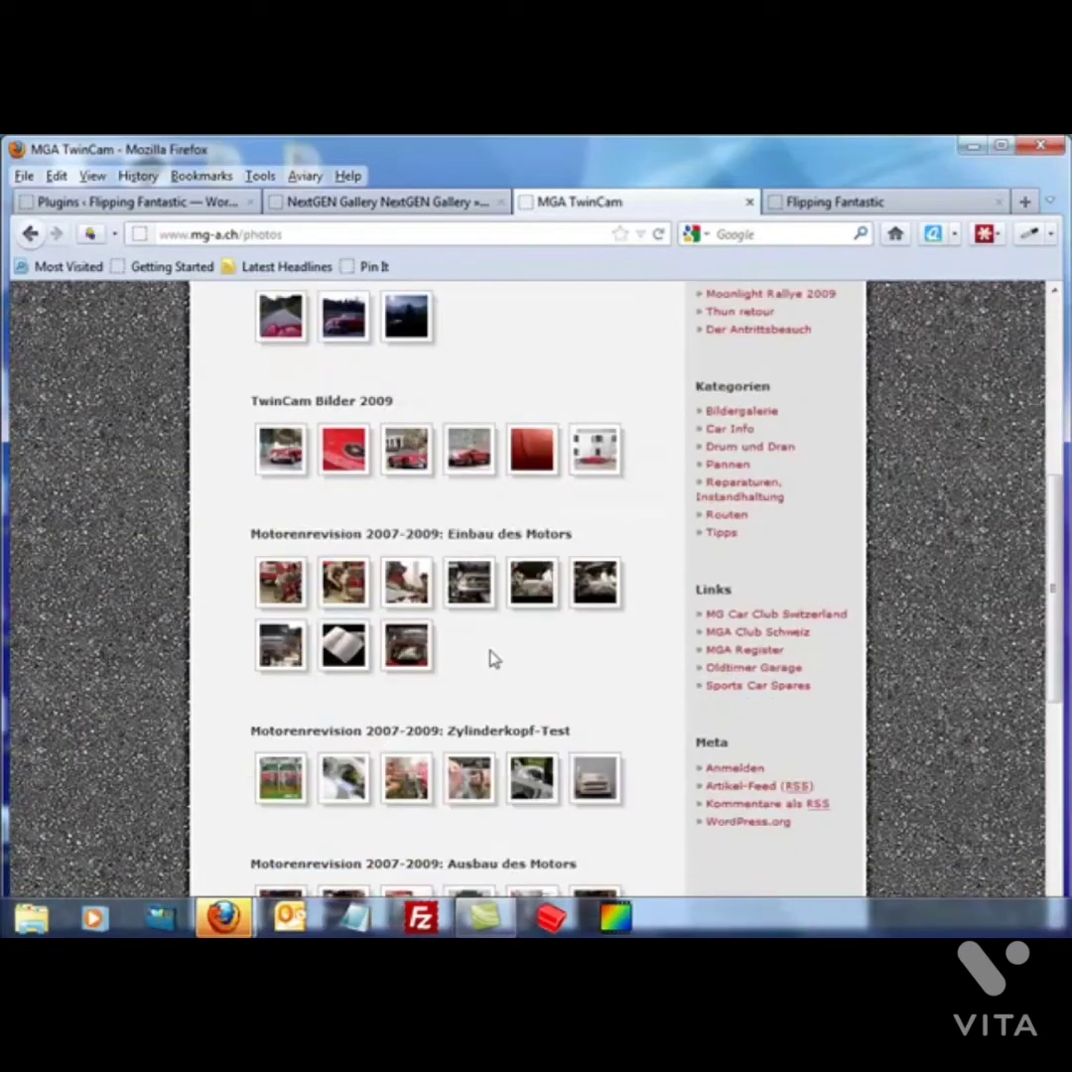
pyautogui.click(353, 595)
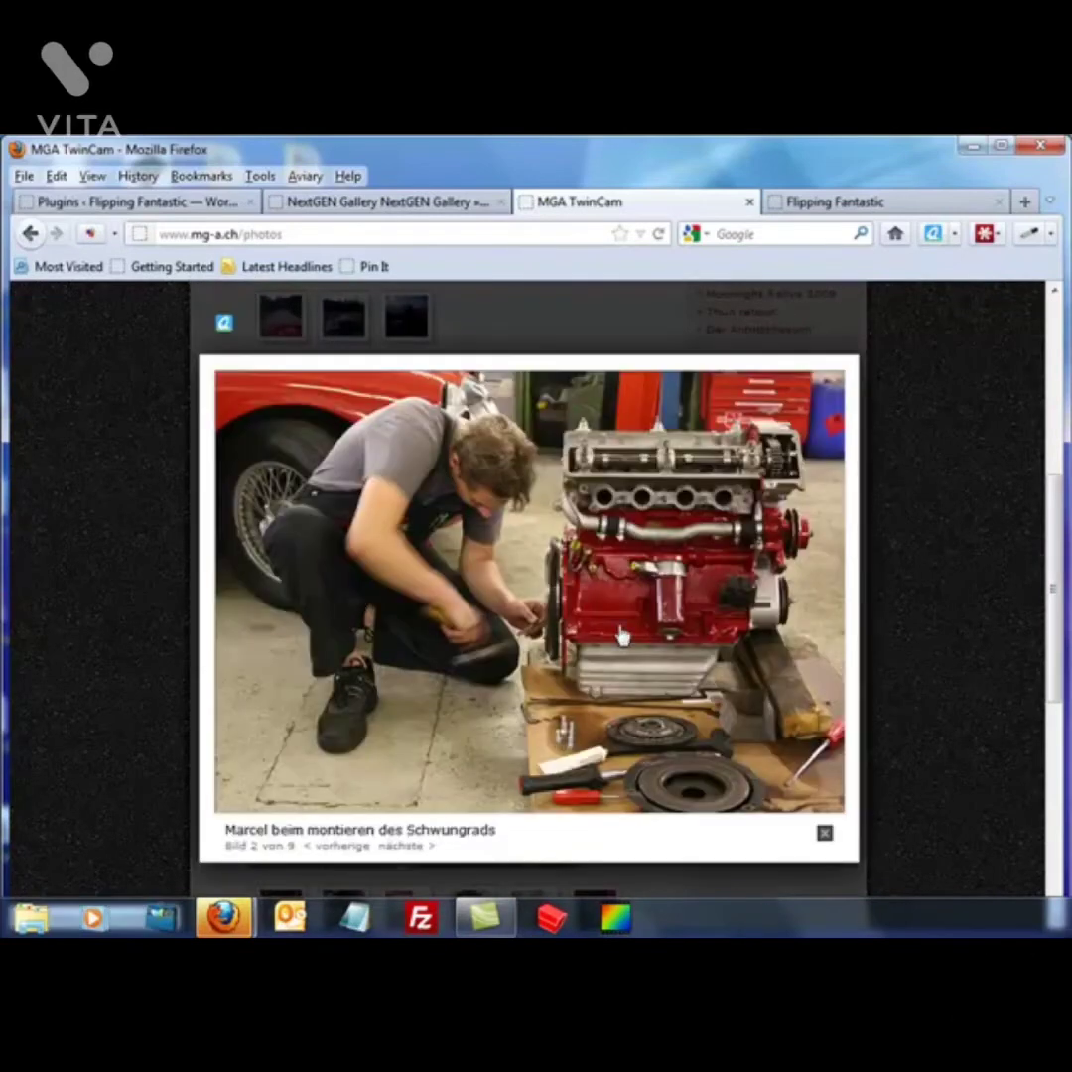
pyautogui.click(823, 834)
pyautogui.click(409, 322)
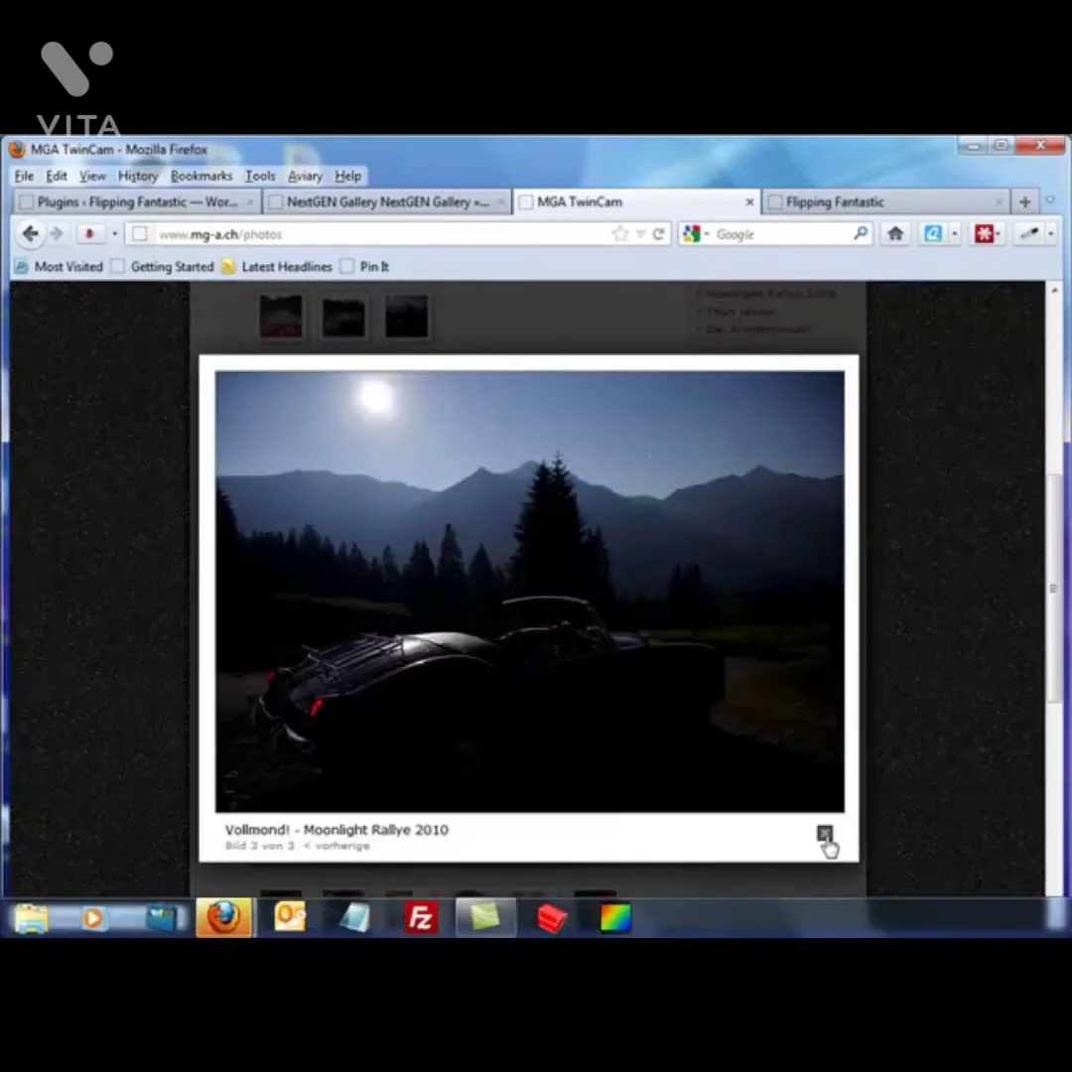
pyautogui.click(658, 708)
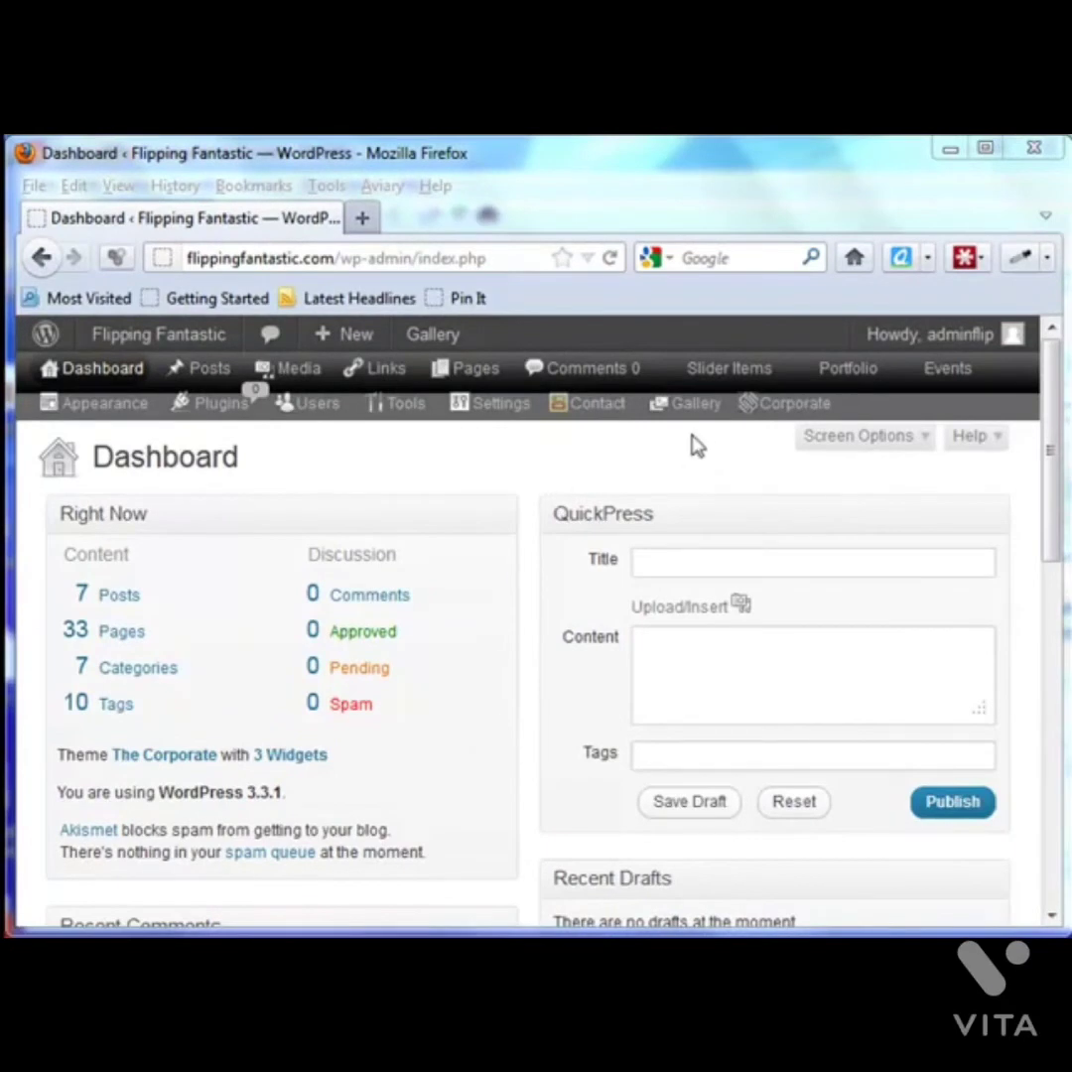
# Open the Add Gallery / Images page and choose the sample-pictures gallery as the destination for uploaded images.
pyautogui.moveTo(693, 425)
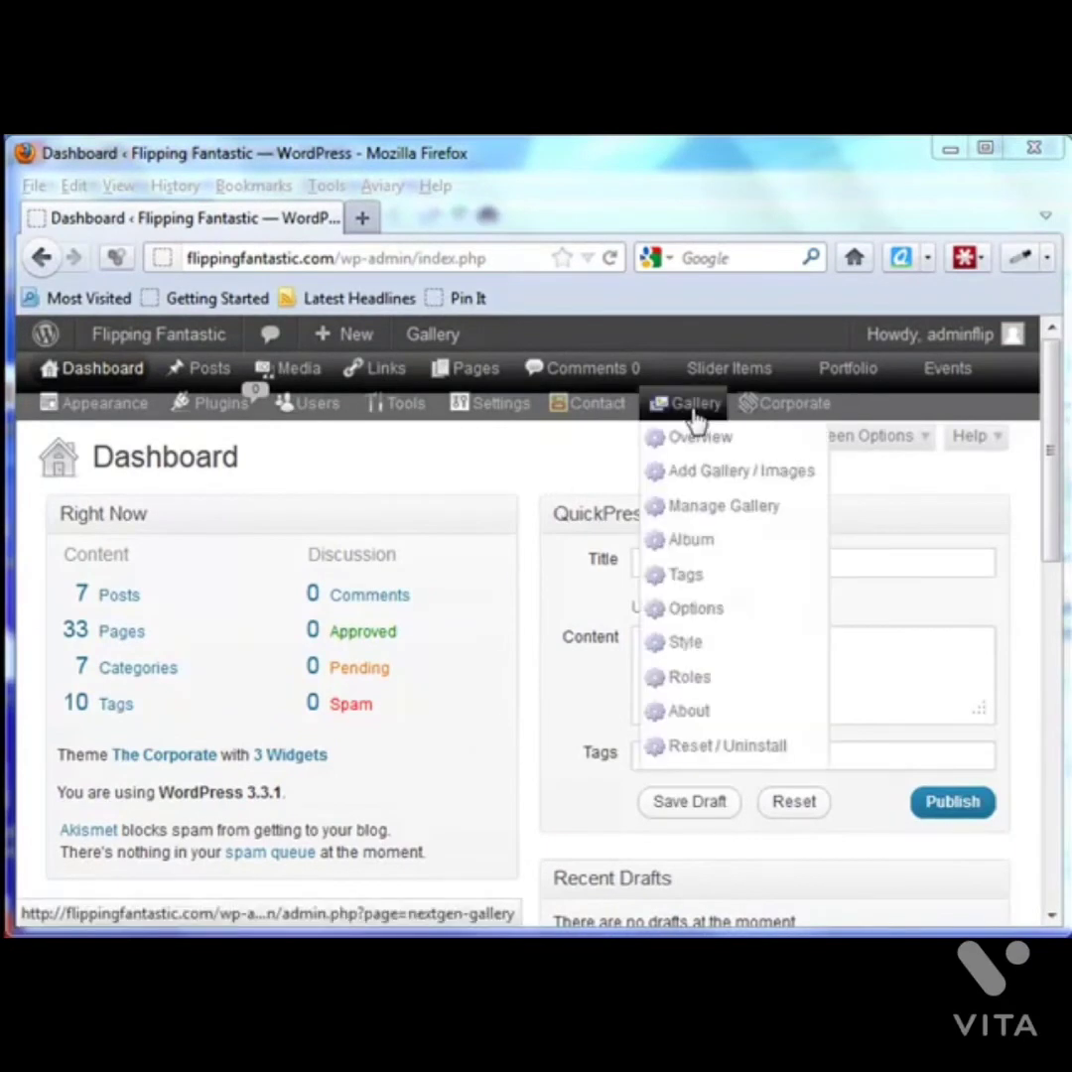
pyautogui.click(711, 481)
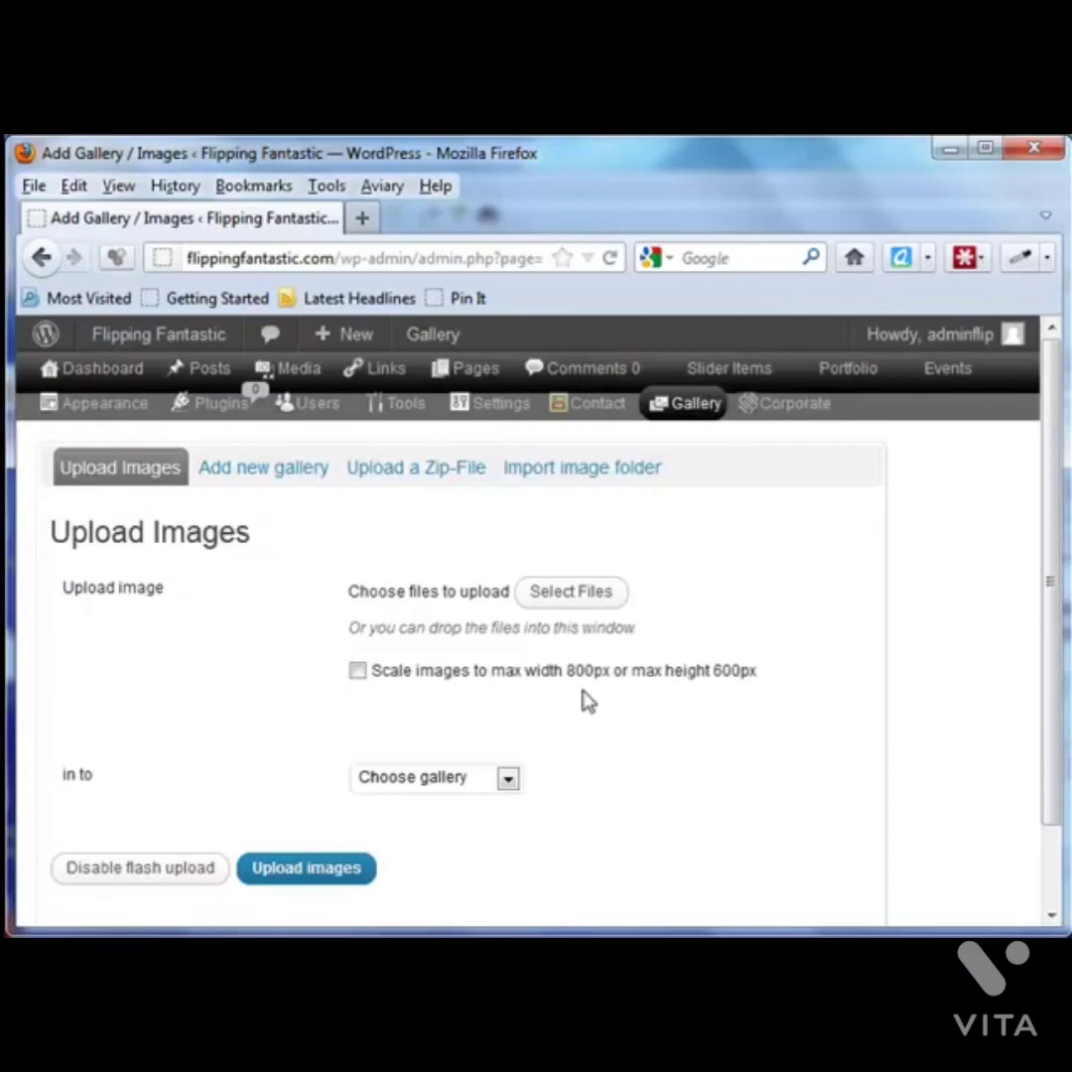
pyautogui.click(507, 780)
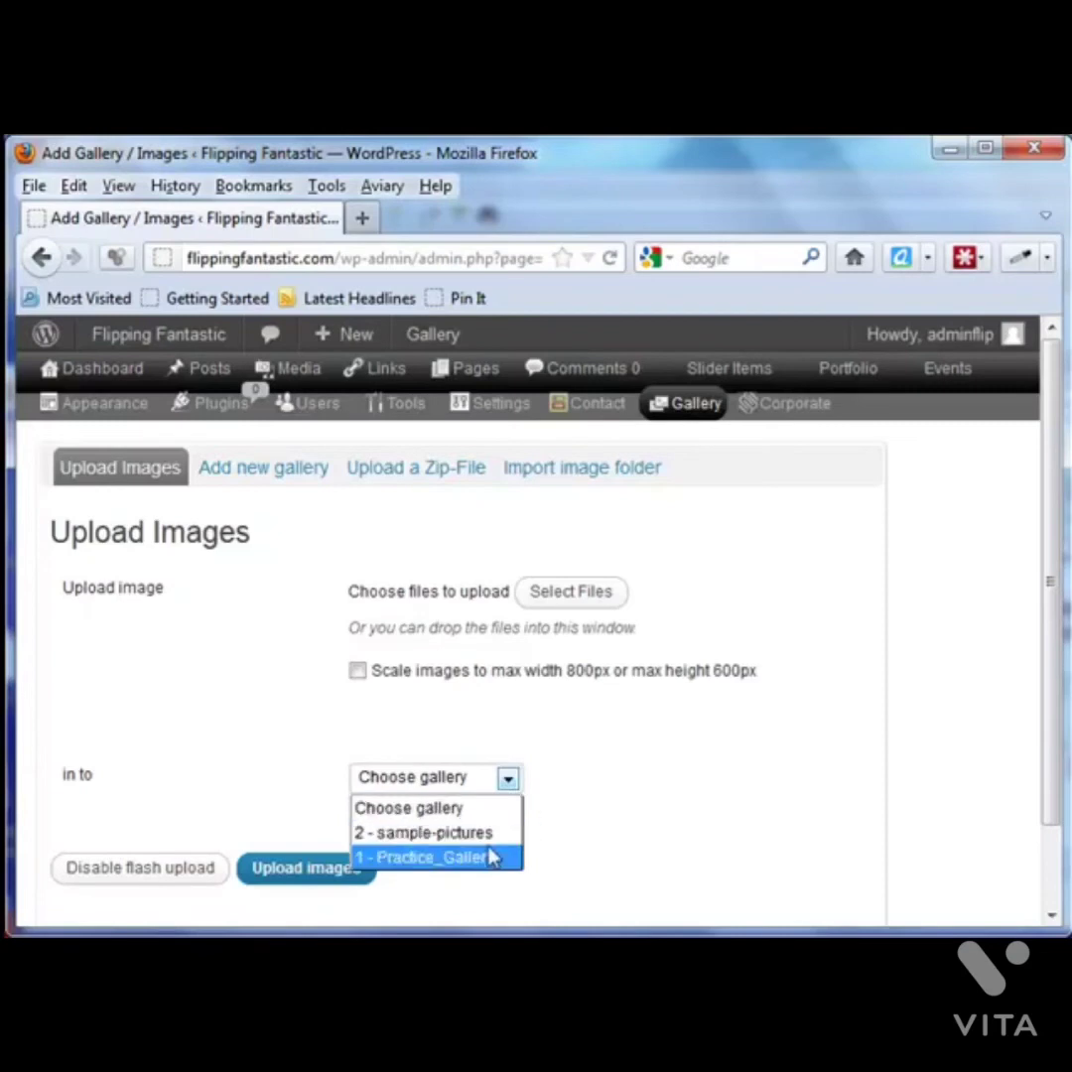
pyautogui.click(419, 842)
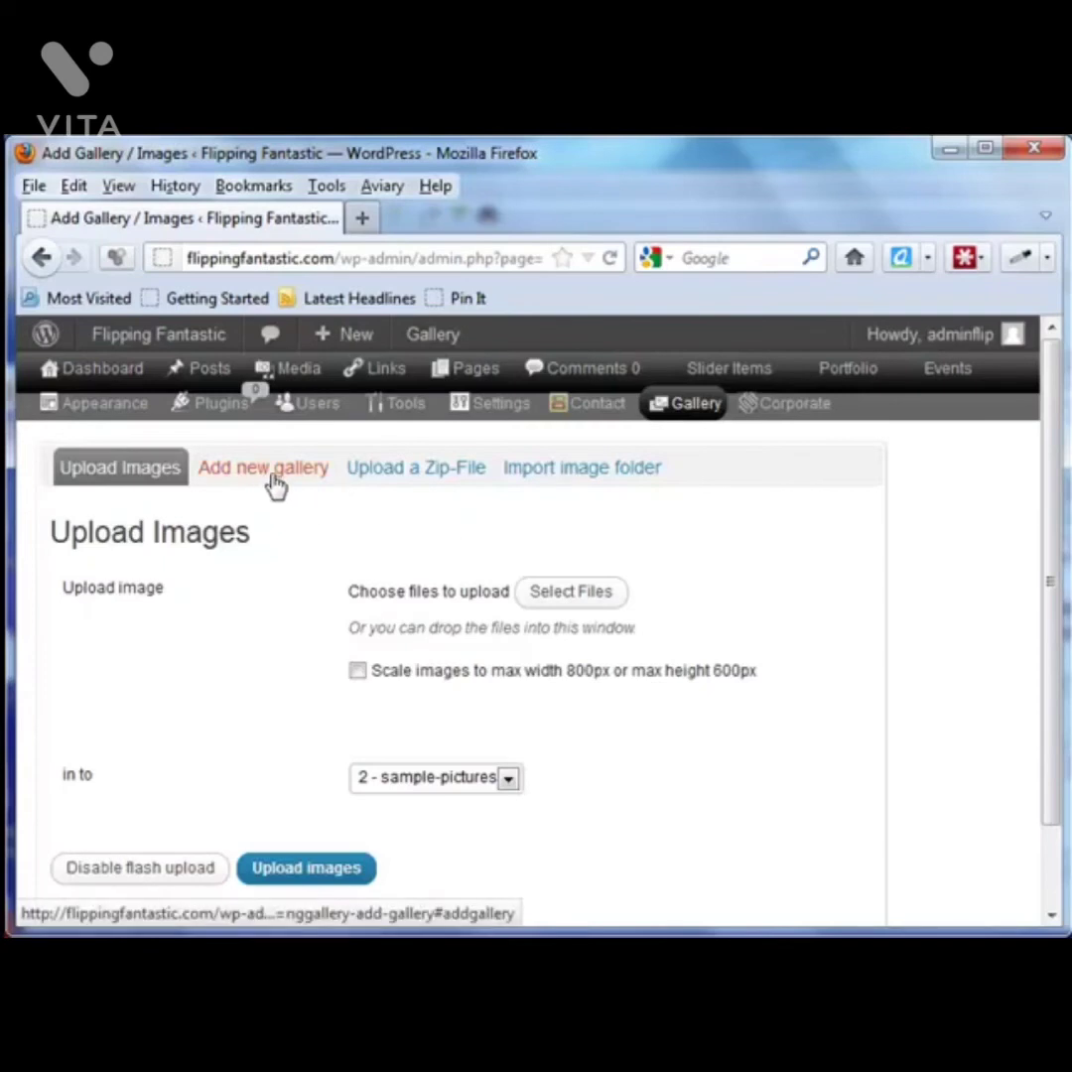
# Look over the Upload a Zip-File options and open the Import image folder page.
pyautogui.click(407, 480)
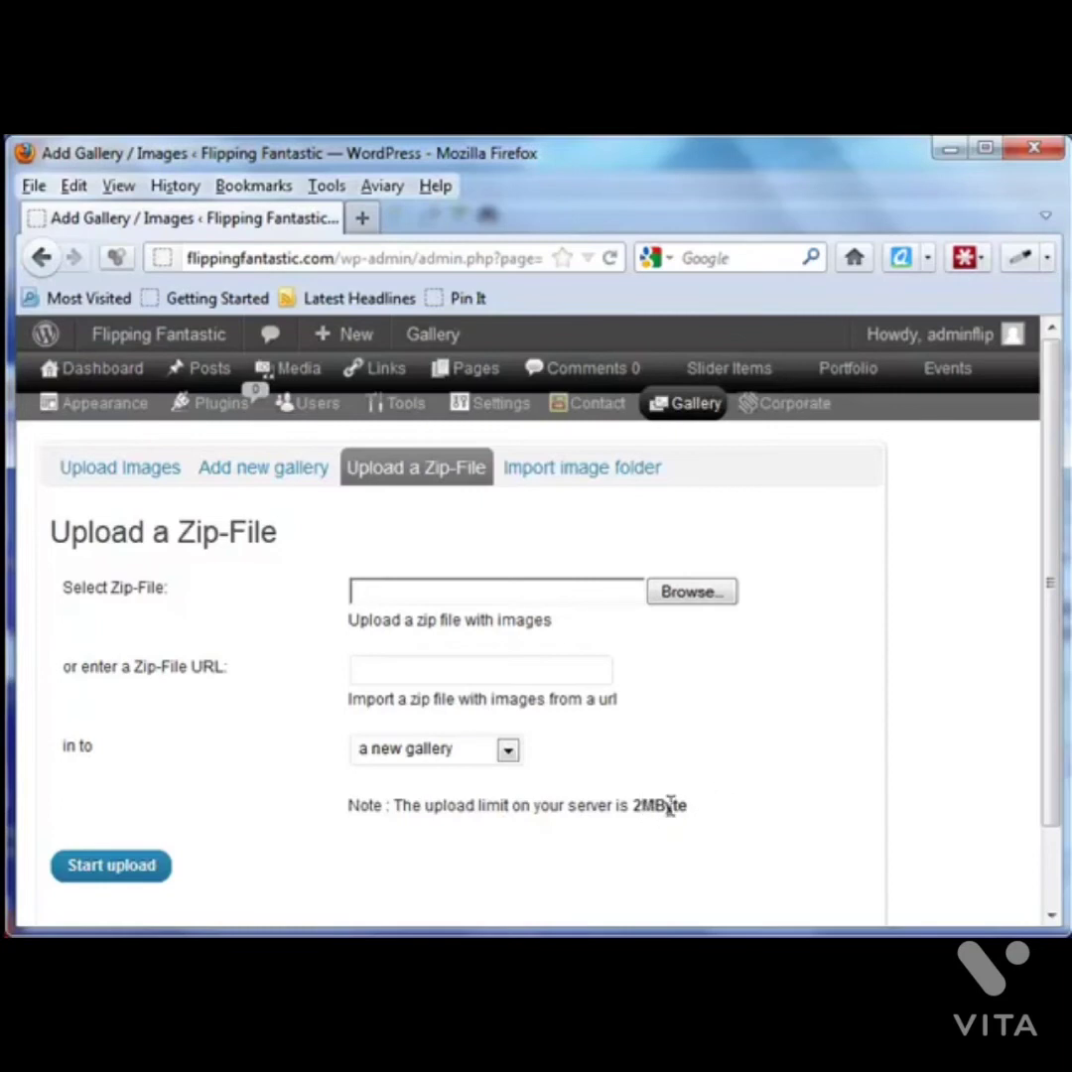
pyautogui.click(552, 474)
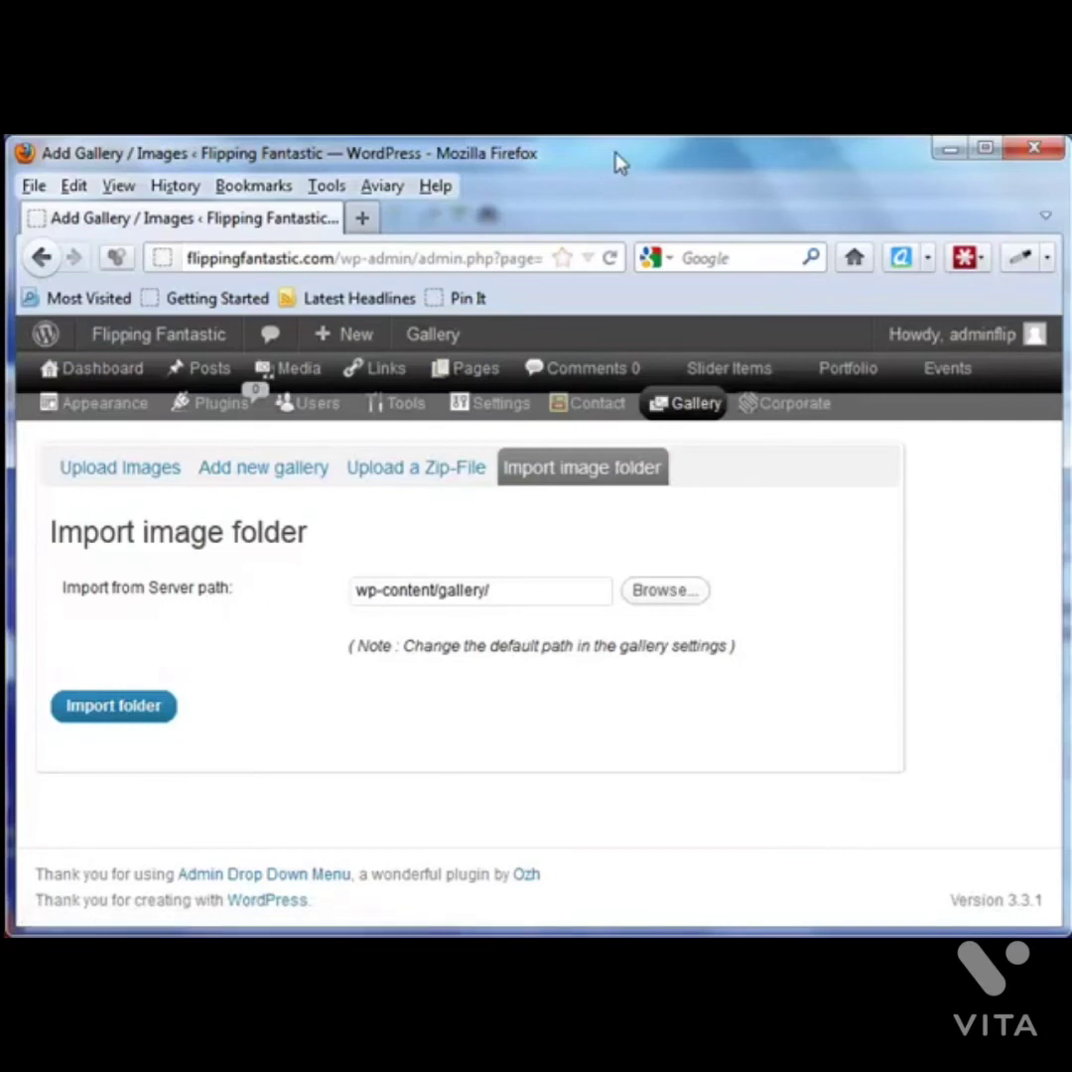
# Switch to FileZilla and select the Sample Pictures folder on the local desktop.
pyautogui.moveTo(615, 161); pyautogui.dragTo(621, 191)
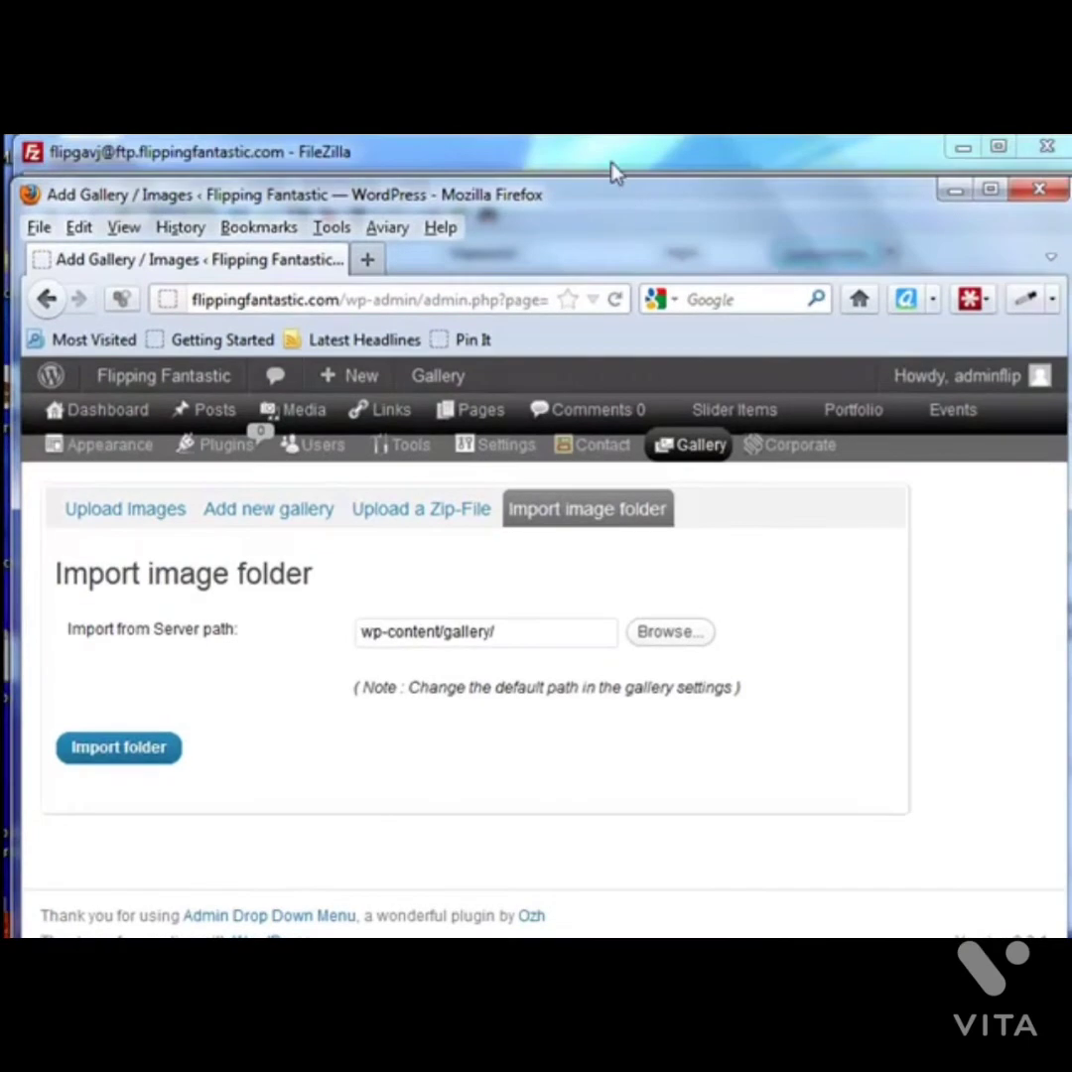
pyautogui.click(614, 172)
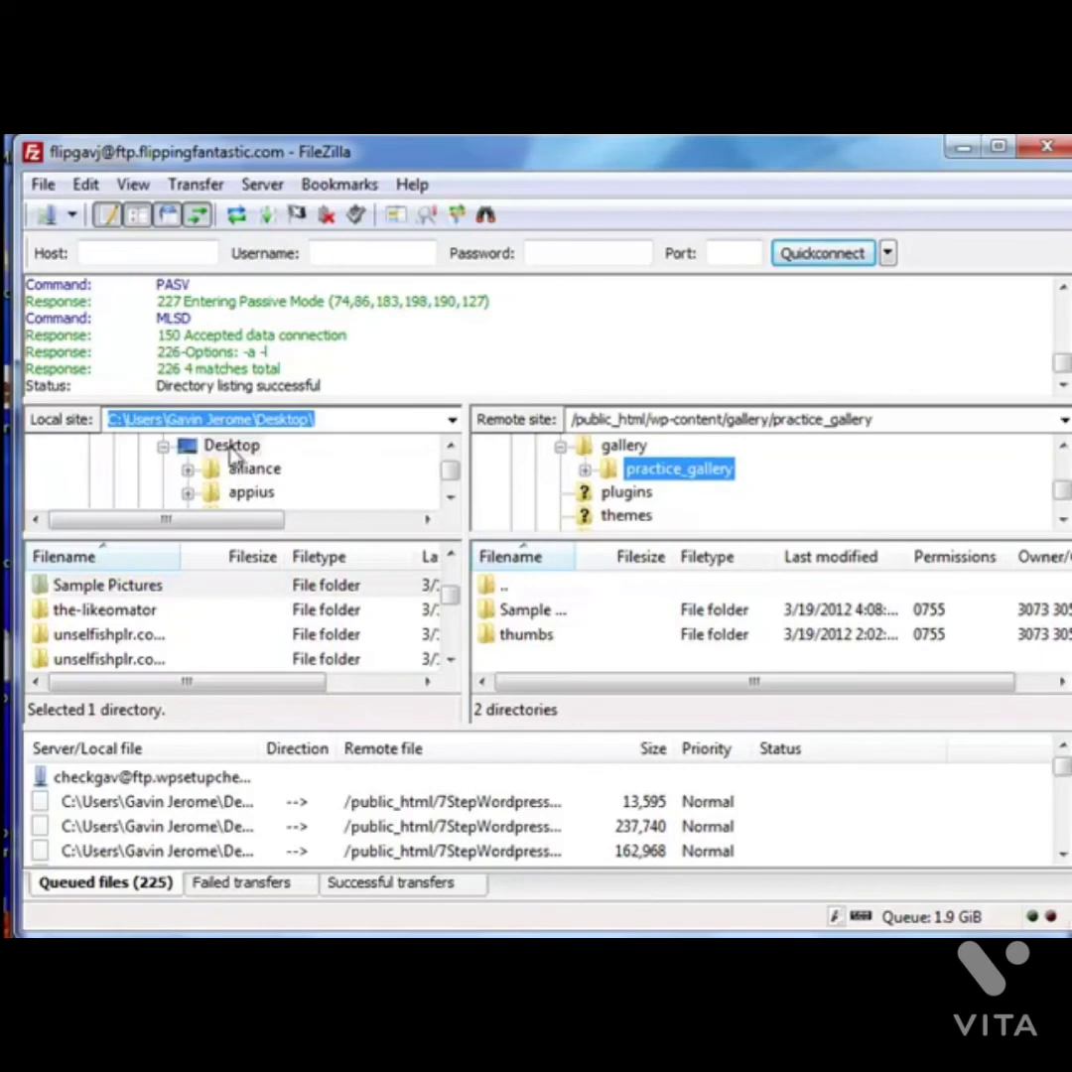
pyautogui.click(117, 589)
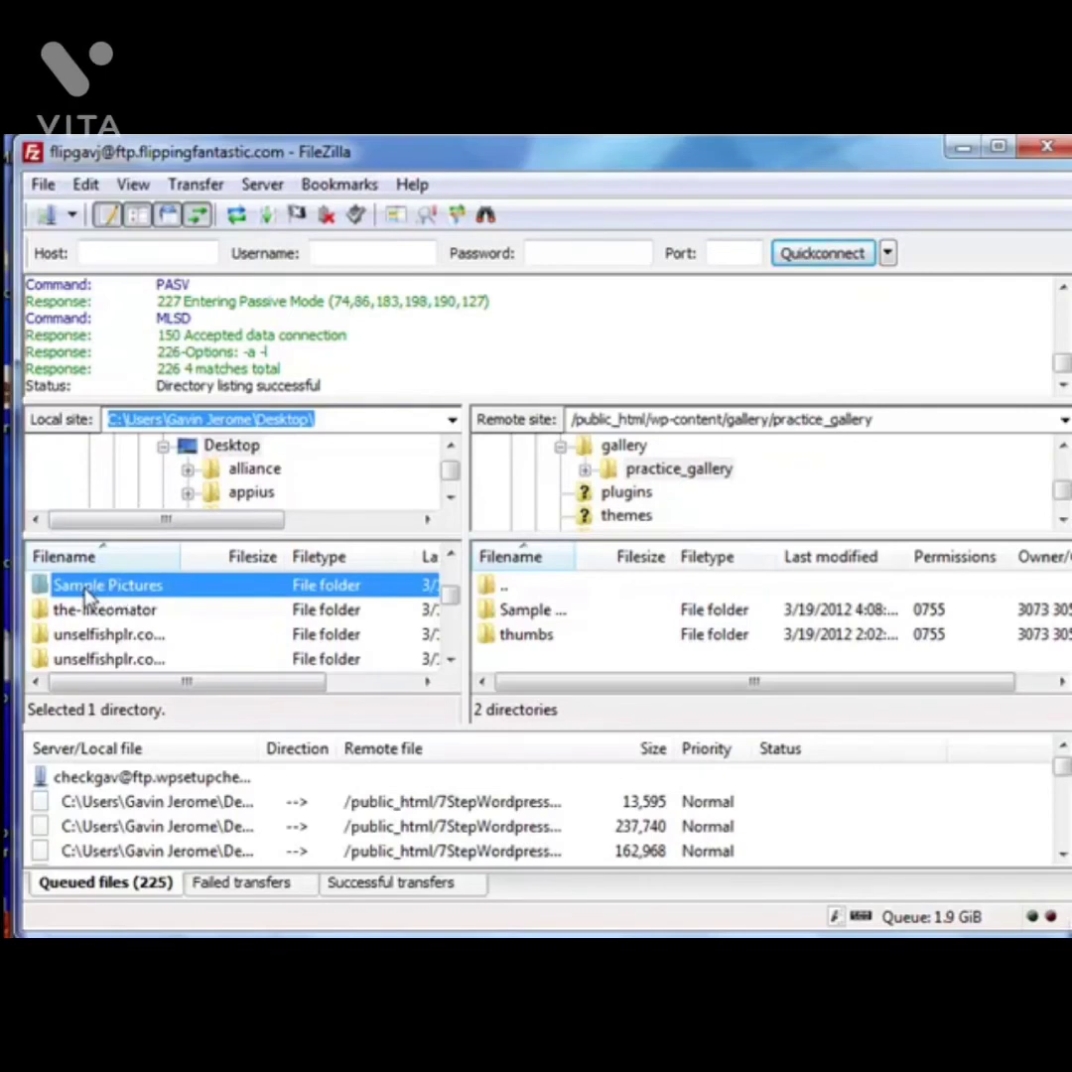
# Open practice_gallery/Sample Pictures under wp-content/gallery on the remote site, and show the upload options for the local Sample Pictures folder.
pyautogui.click(623, 447)
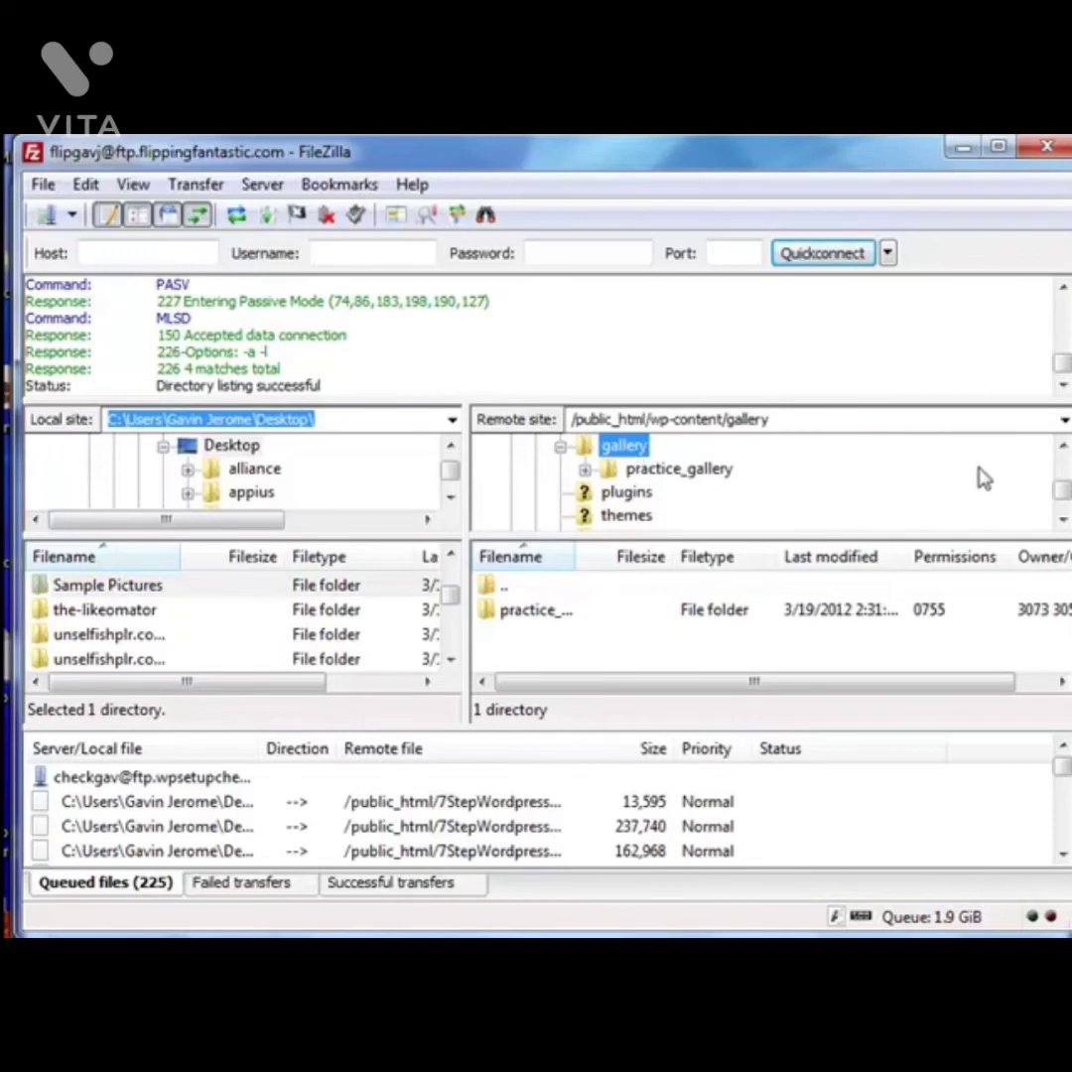
pyautogui.click(1061, 444)
pyautogui.click(1062, 444)
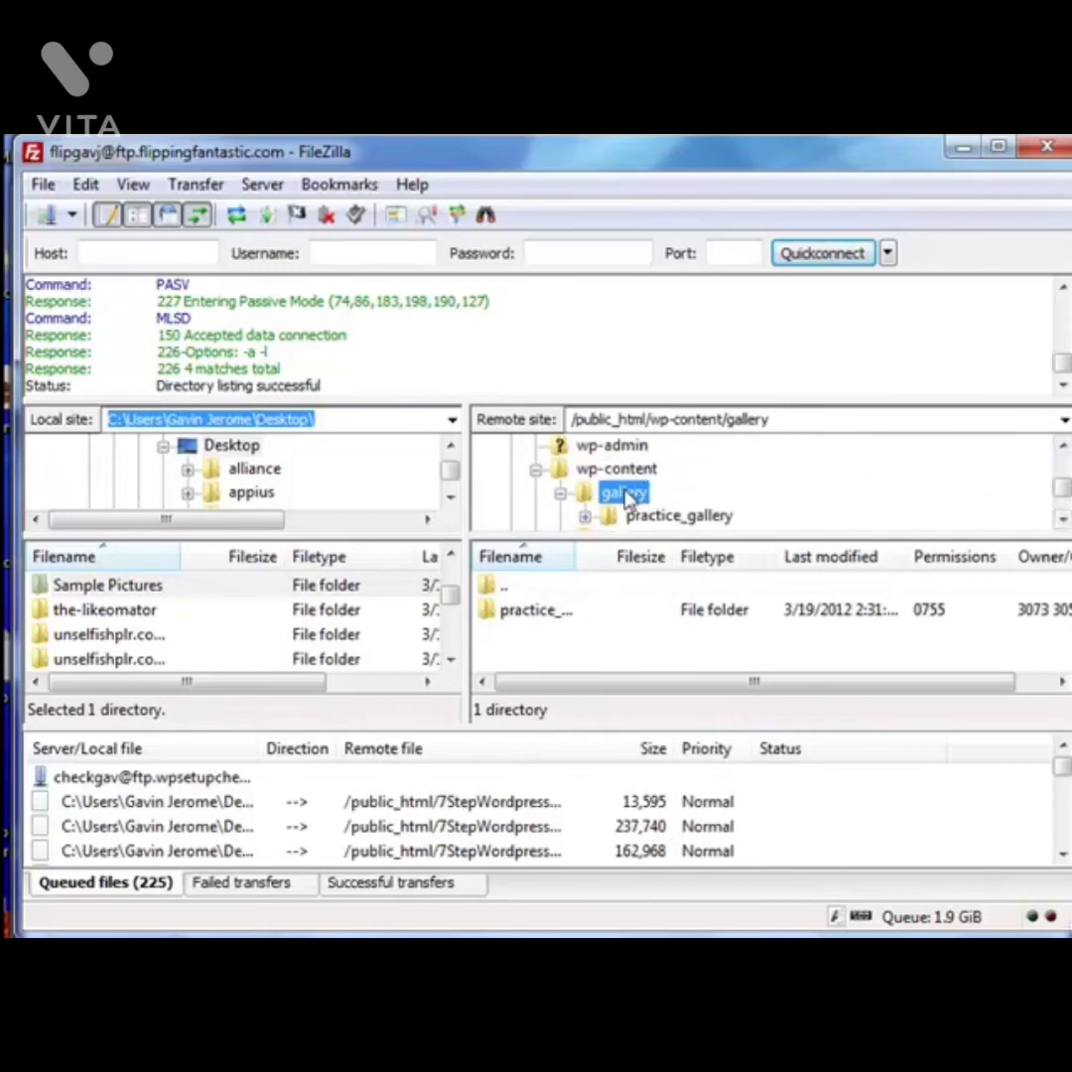
pyautogui.click(660, 523)
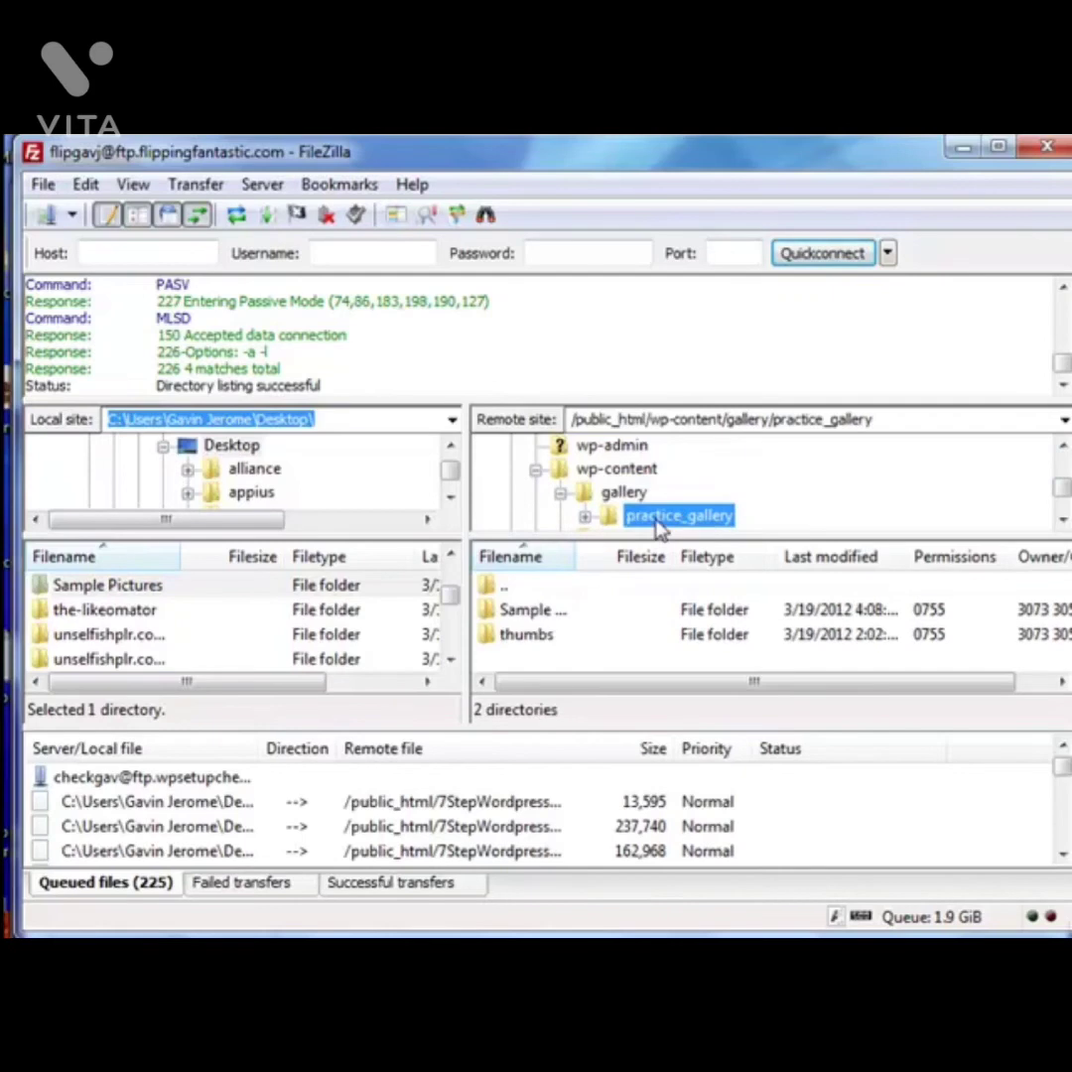
pyautogui.click(585, 517)
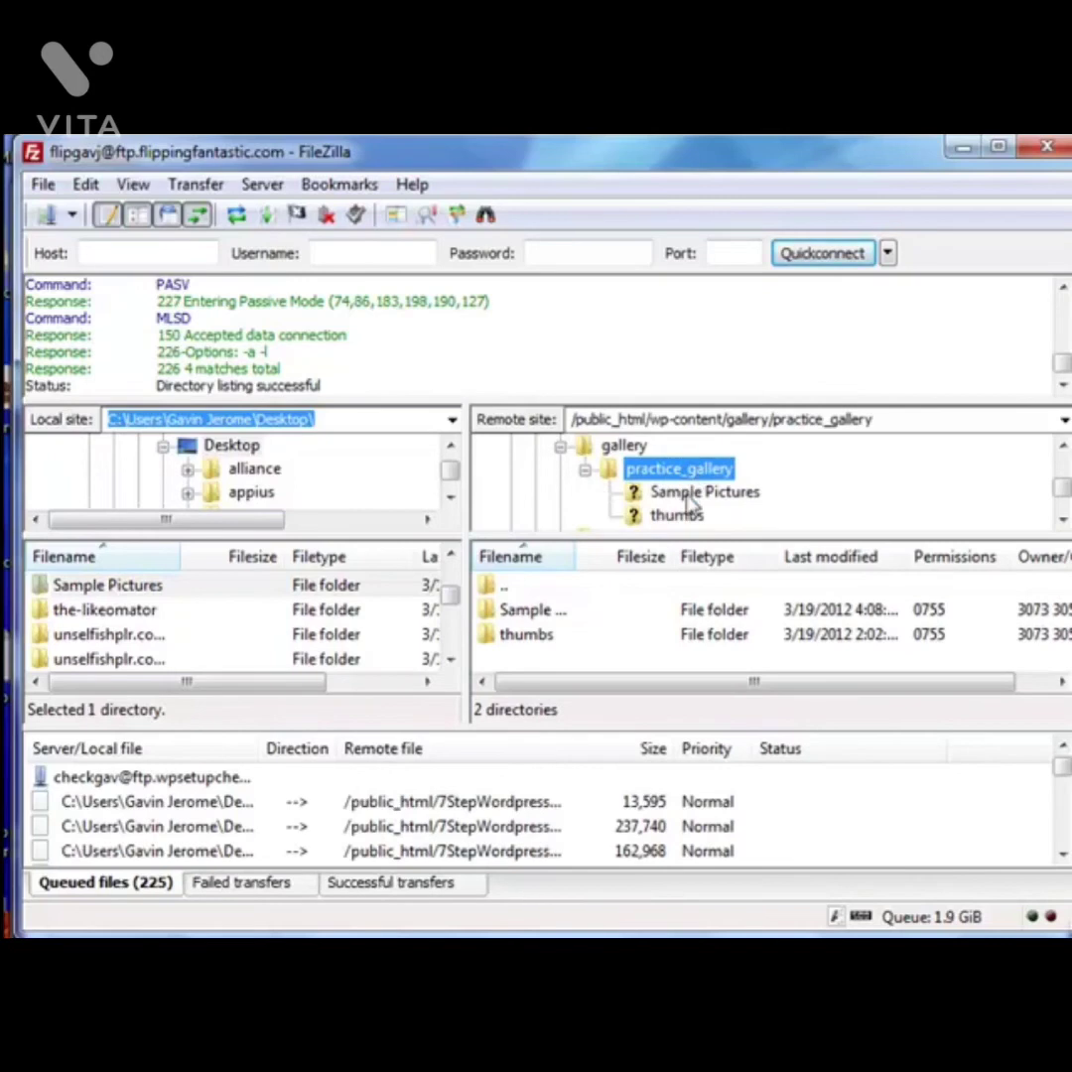
pyautogui.click(689, 496)
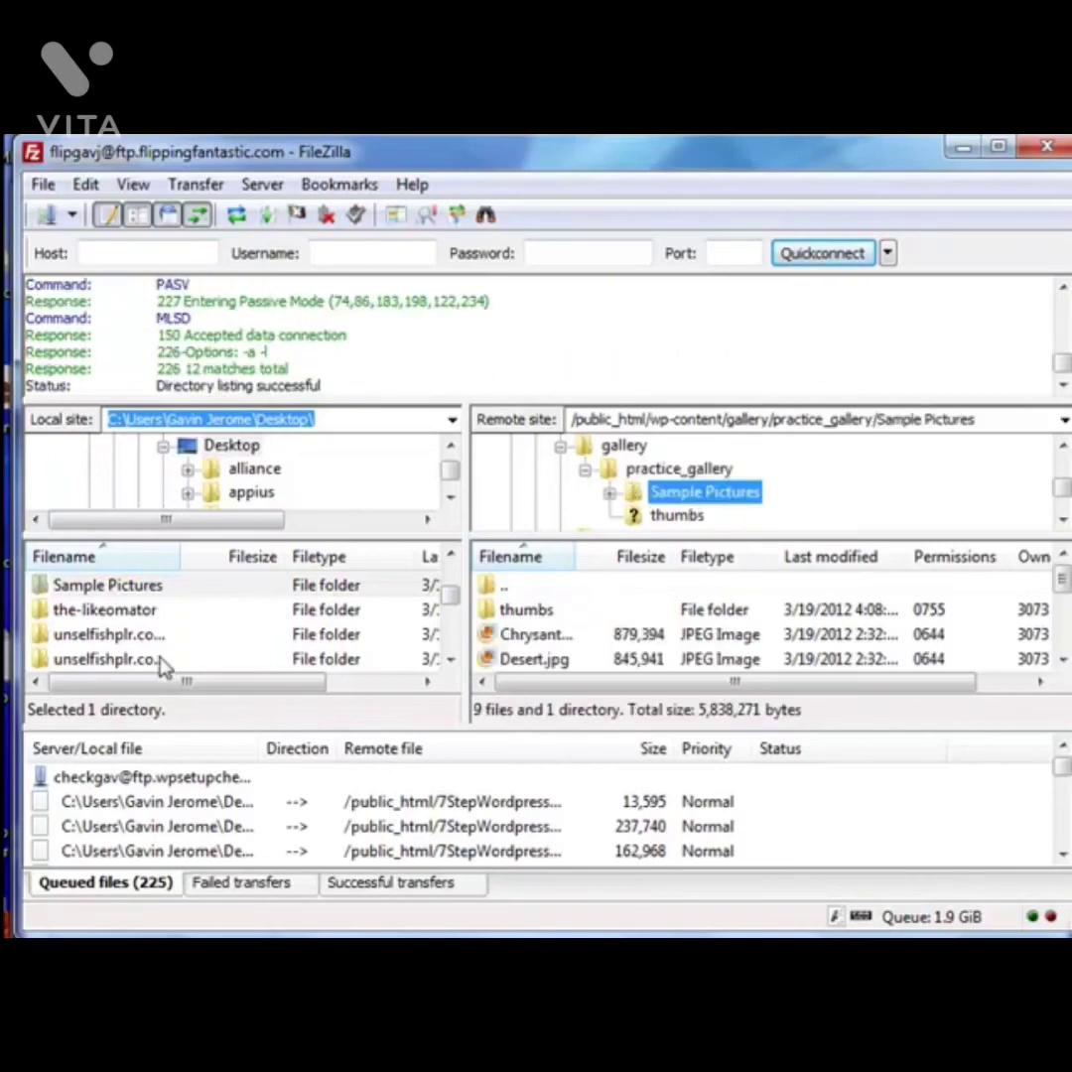
pyautogui.rightClick(121, 585)
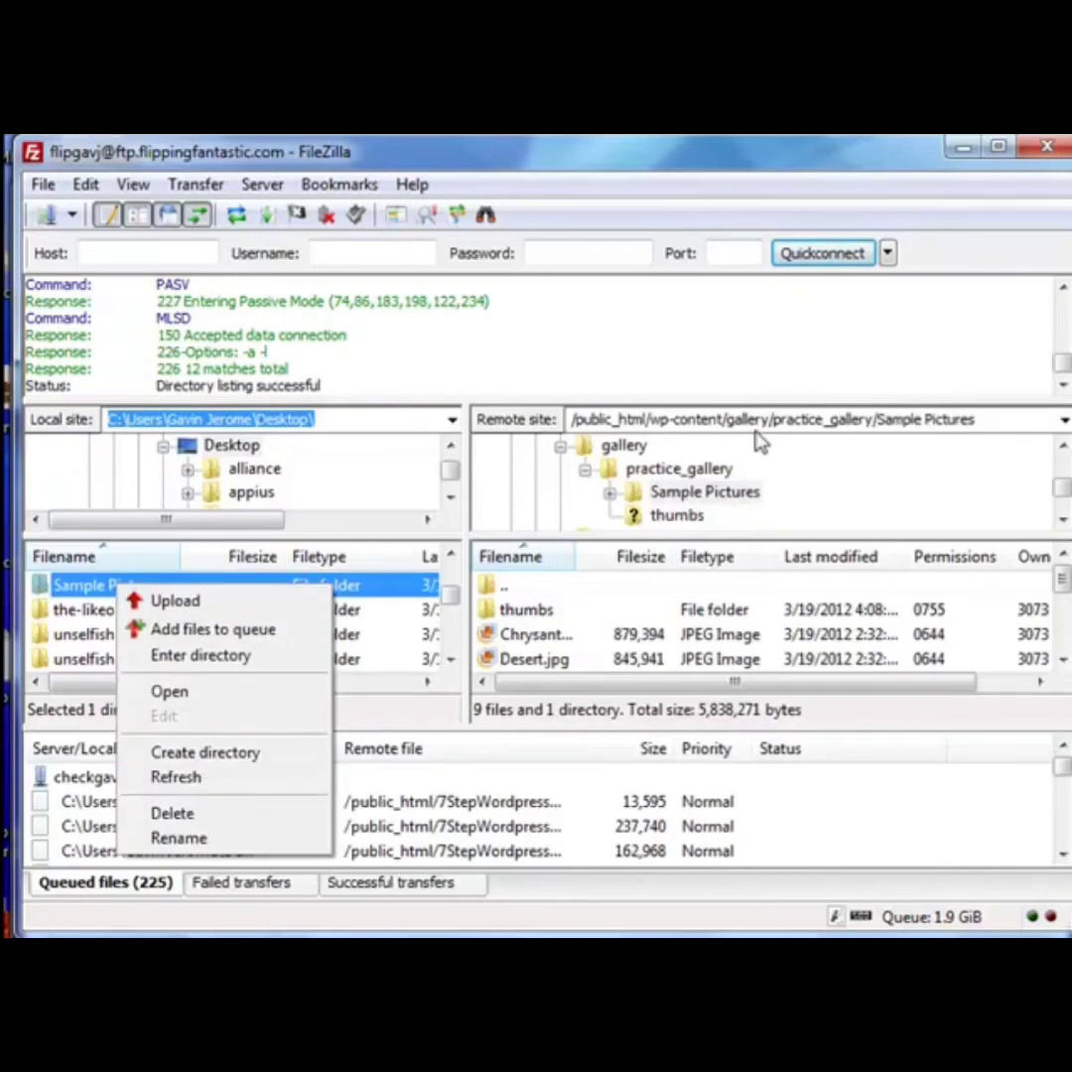
# Switch back to the Import image folder page in Firefox and browse the wp-content/gallery/ server path.
pyautogui.click(963, 154)
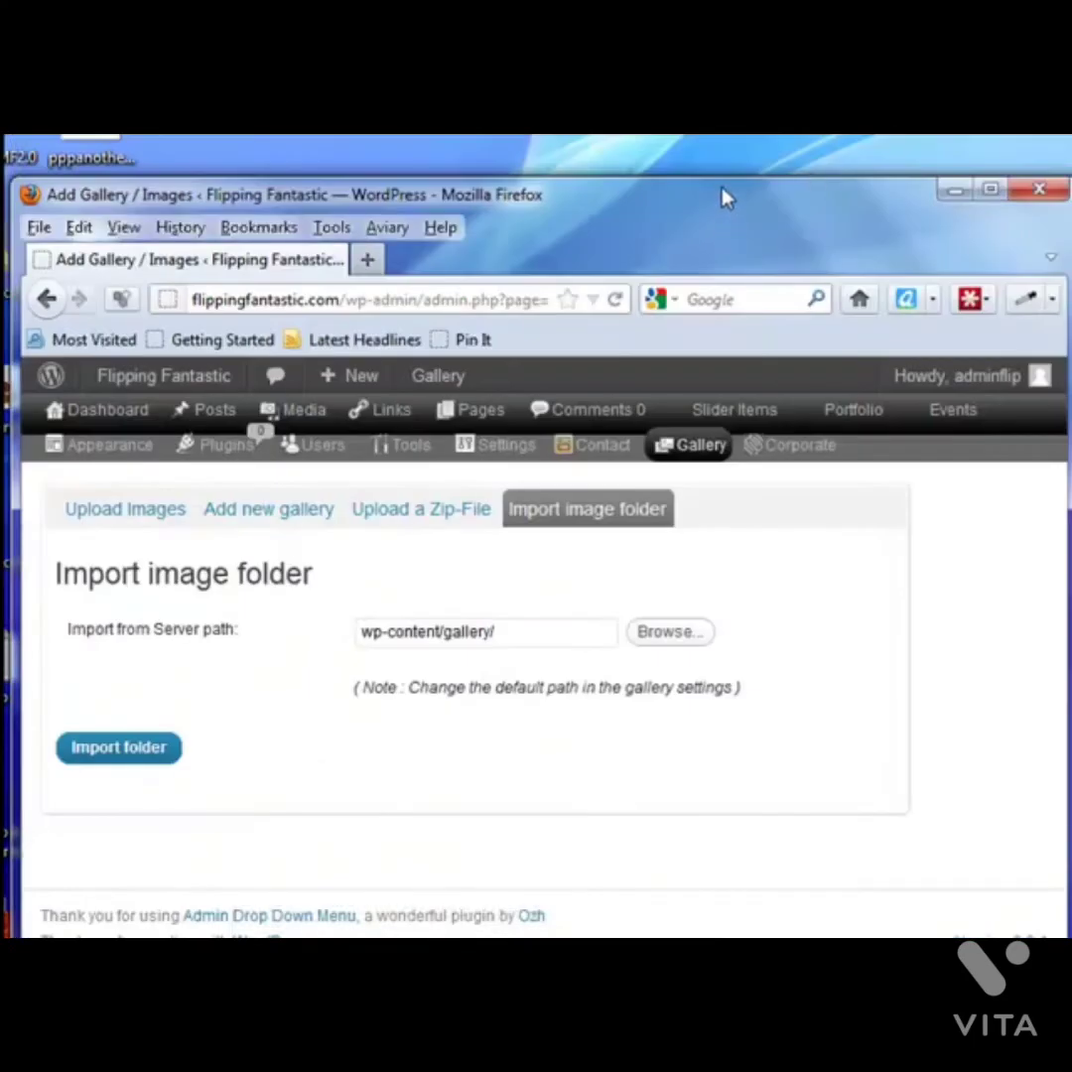
pyautogui.moveTo(728, 204); pyautogui.dragTo(736, 184)
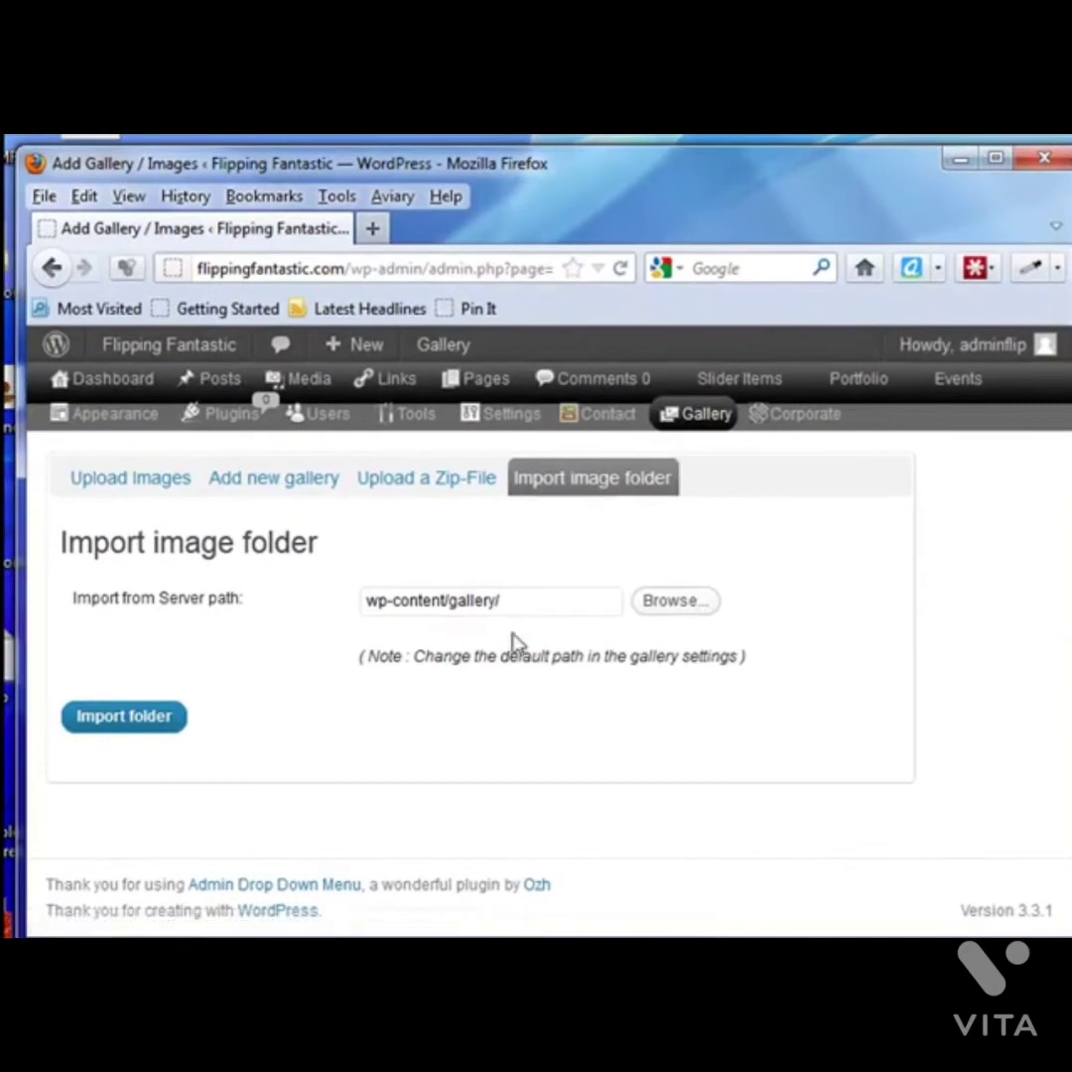
pyautogui.click(667, 605)
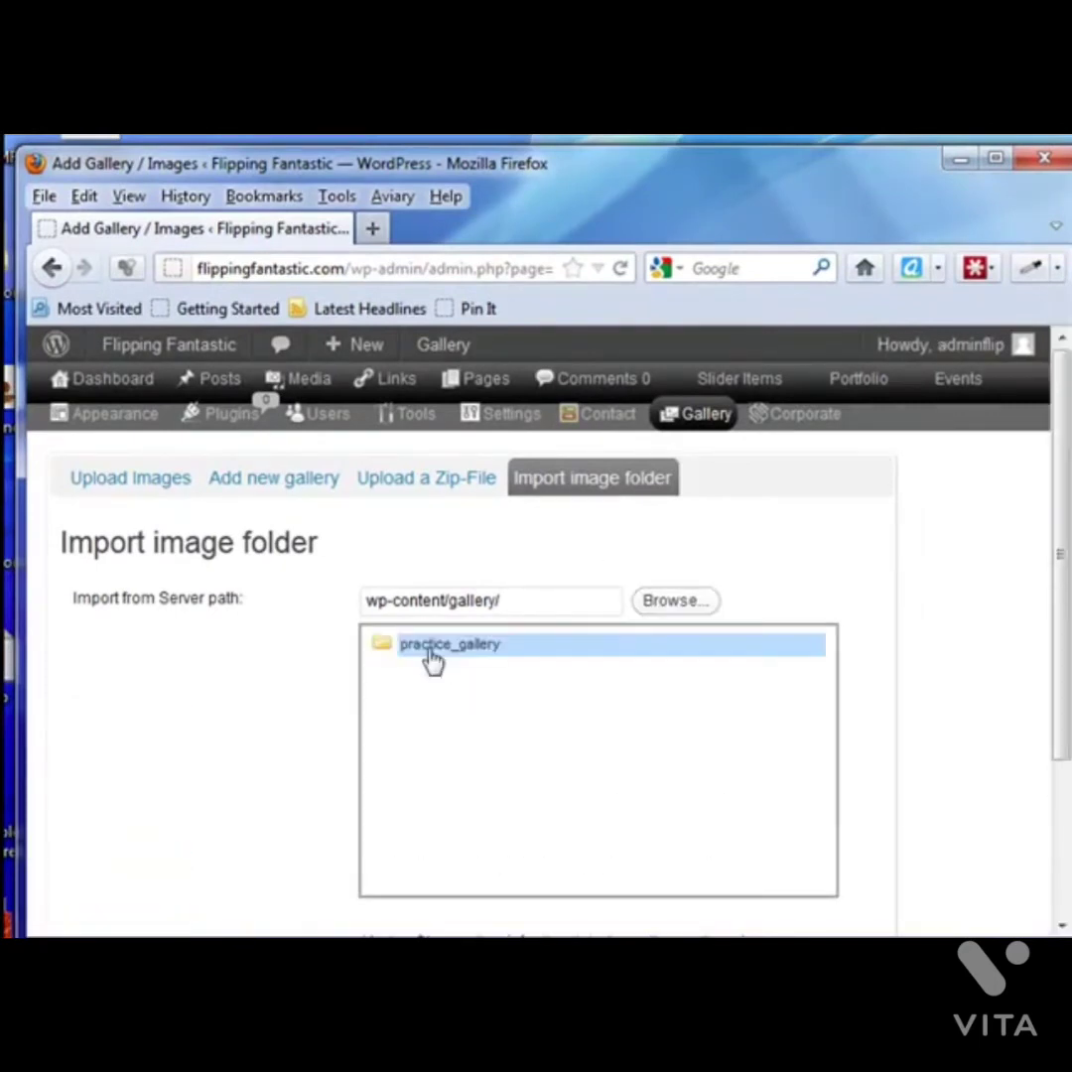
# Select the Sample Pictures folder inside practice_gallery as the server folder for the image import.
pyautogui.click(485, 650)
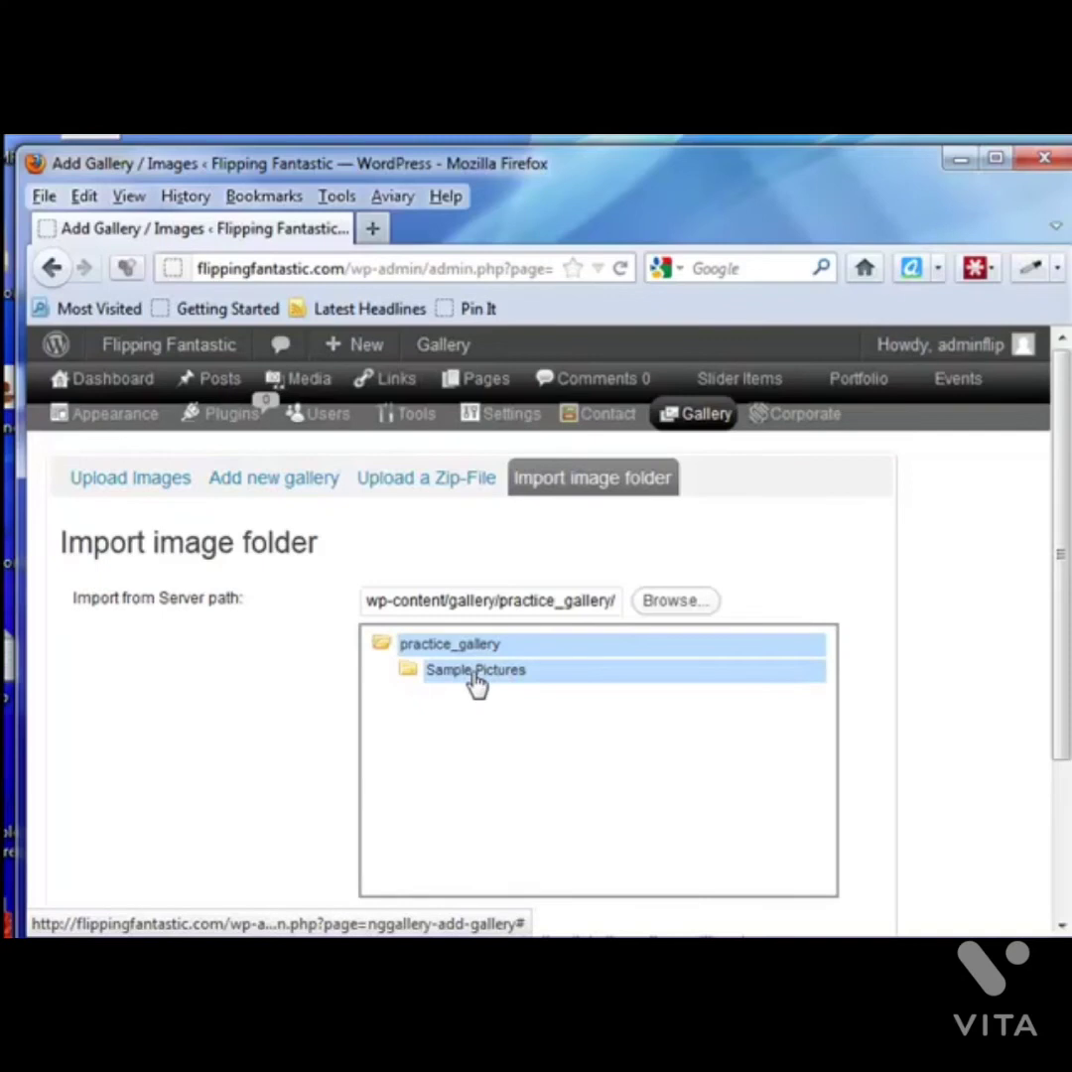
pyautogui.click(477, 683)
pyautogui.scroll(-3, 502, 693)
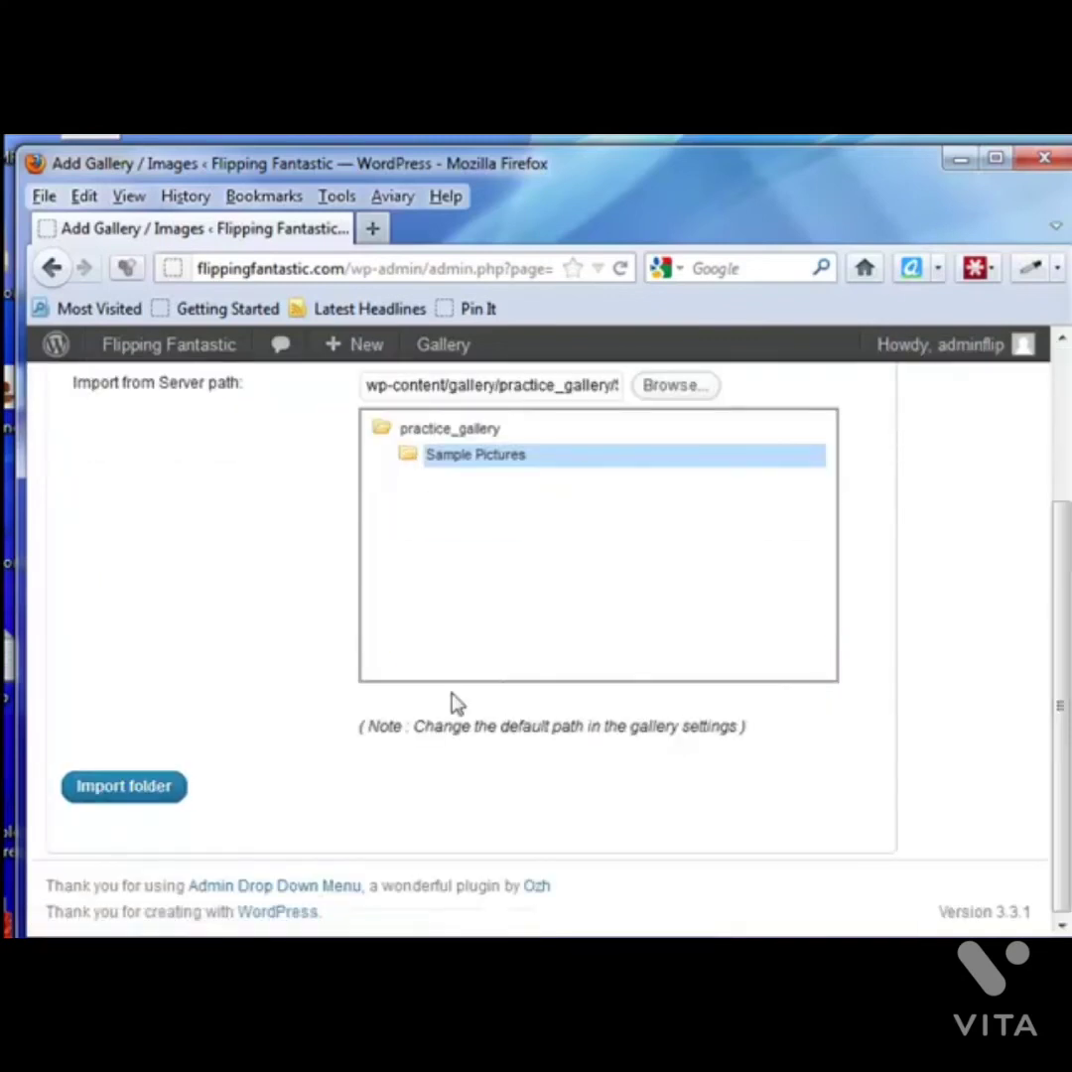
pyautogui.scroll(3, 609, 615)
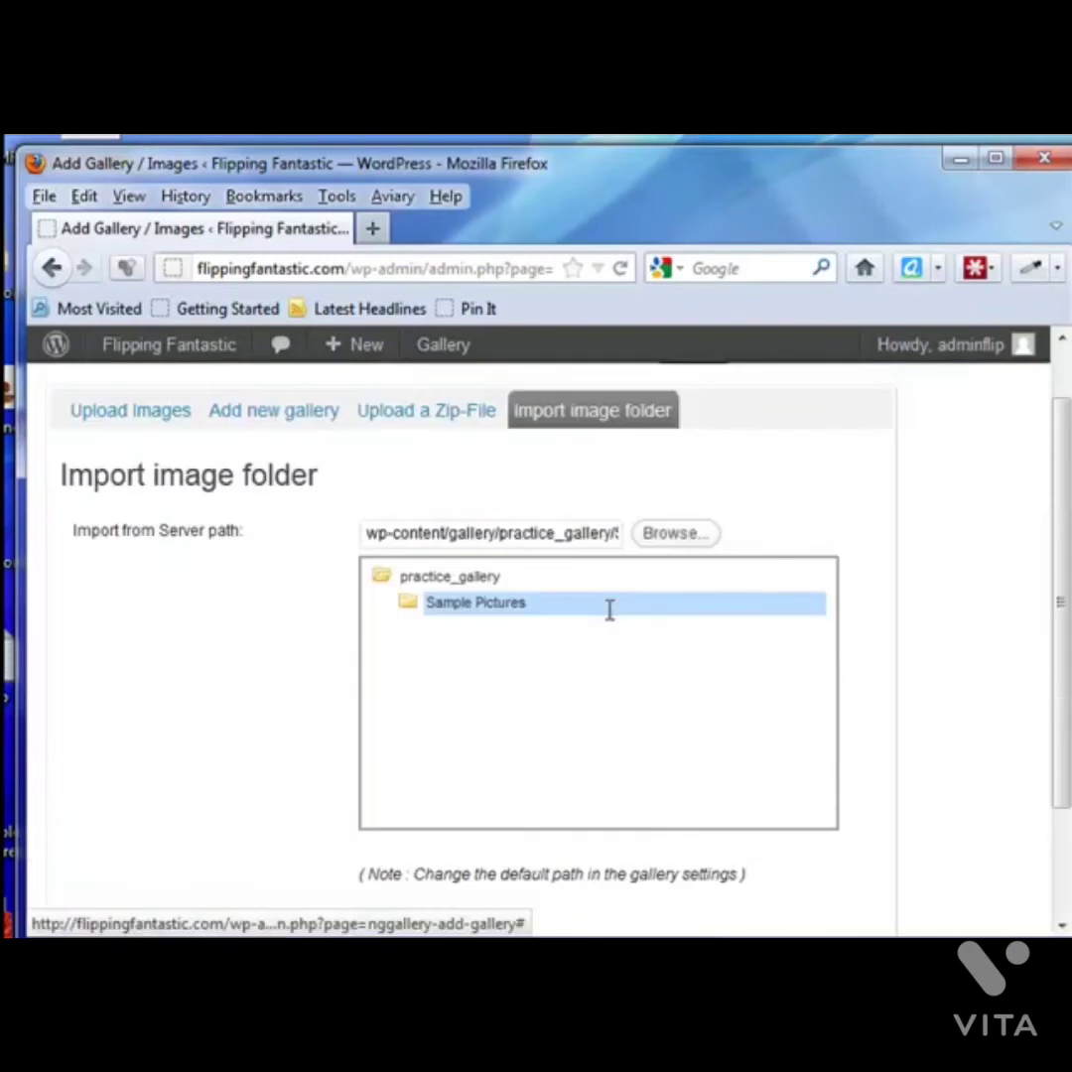
pyautogui.scroll(1, 611, 620)
# Open the Manage Gallery page and check the sample-pictures gallery's entry in the galleries list.
pyautogui.moveTo(711, 423)
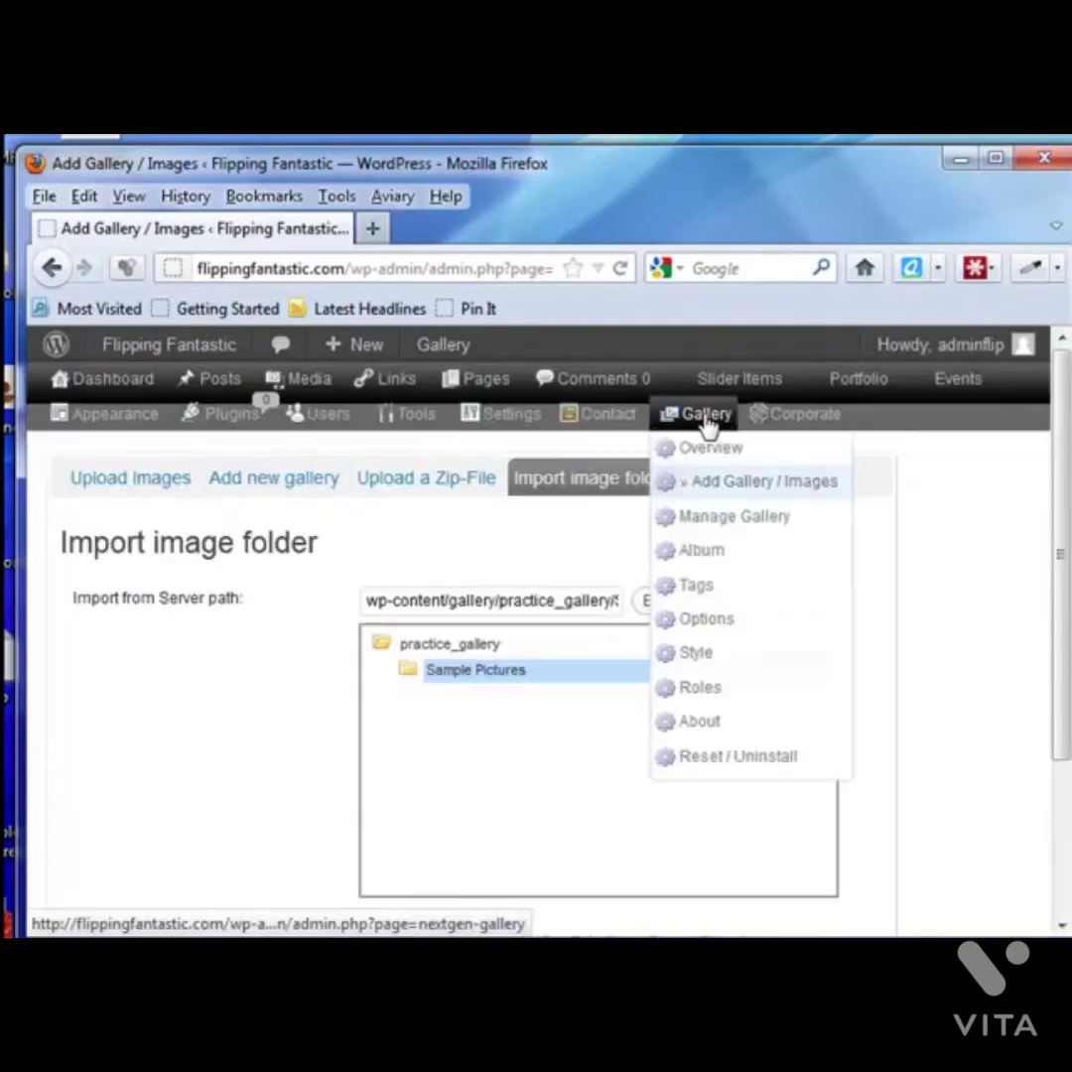
pyautogui.click(729, 524)
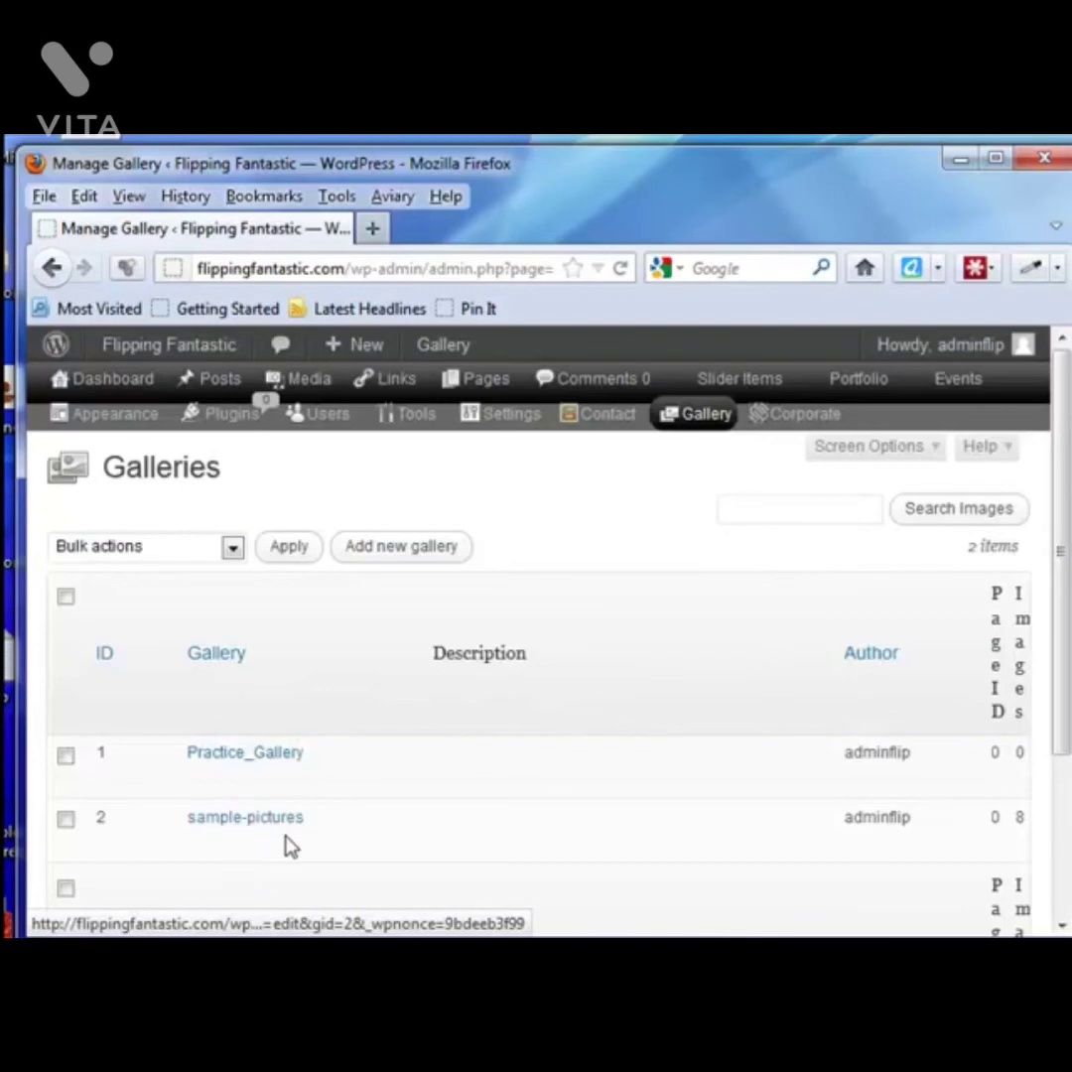
pyautogui.scroll(-3, 275, 831)
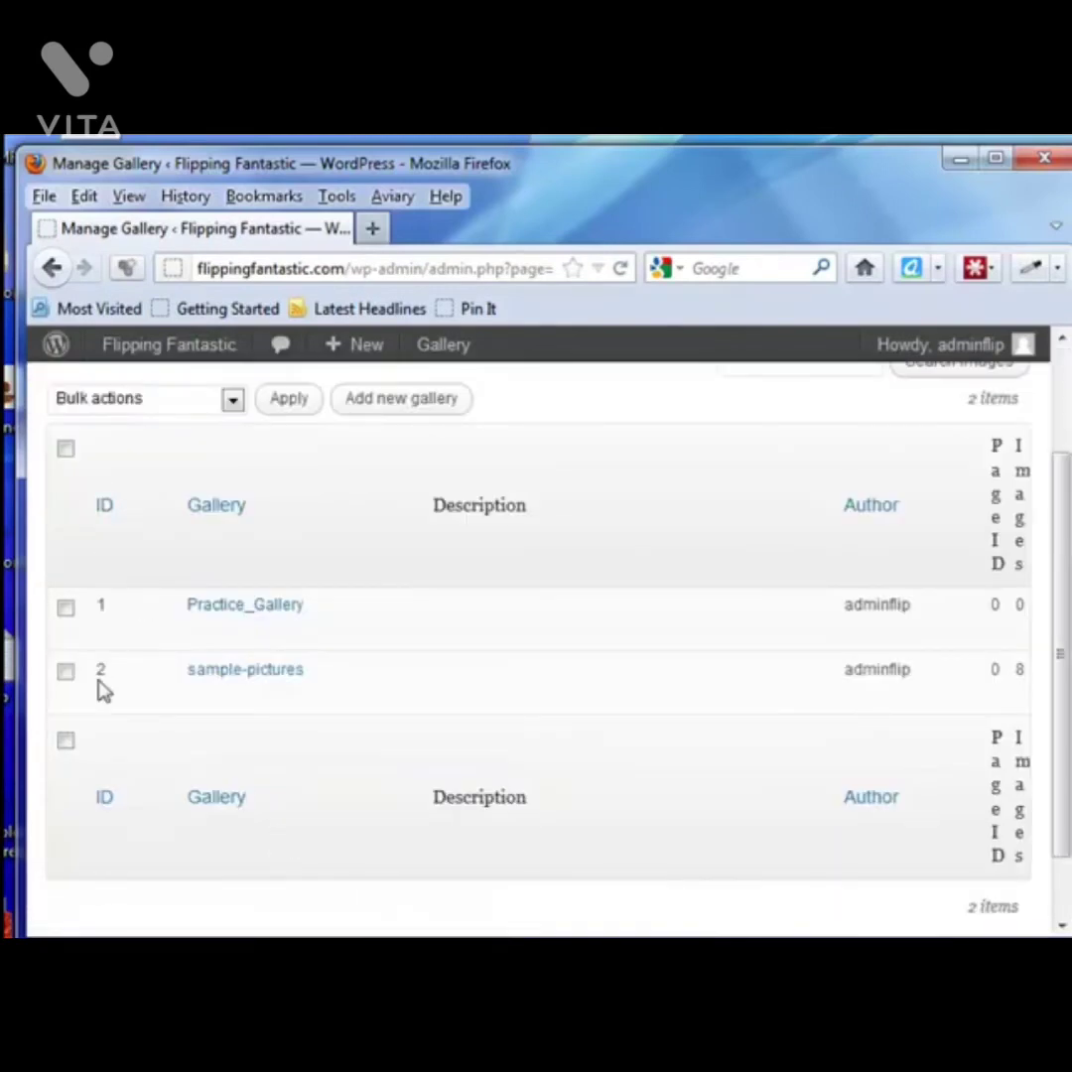
pyautogui.scroll(3, 501, 803)
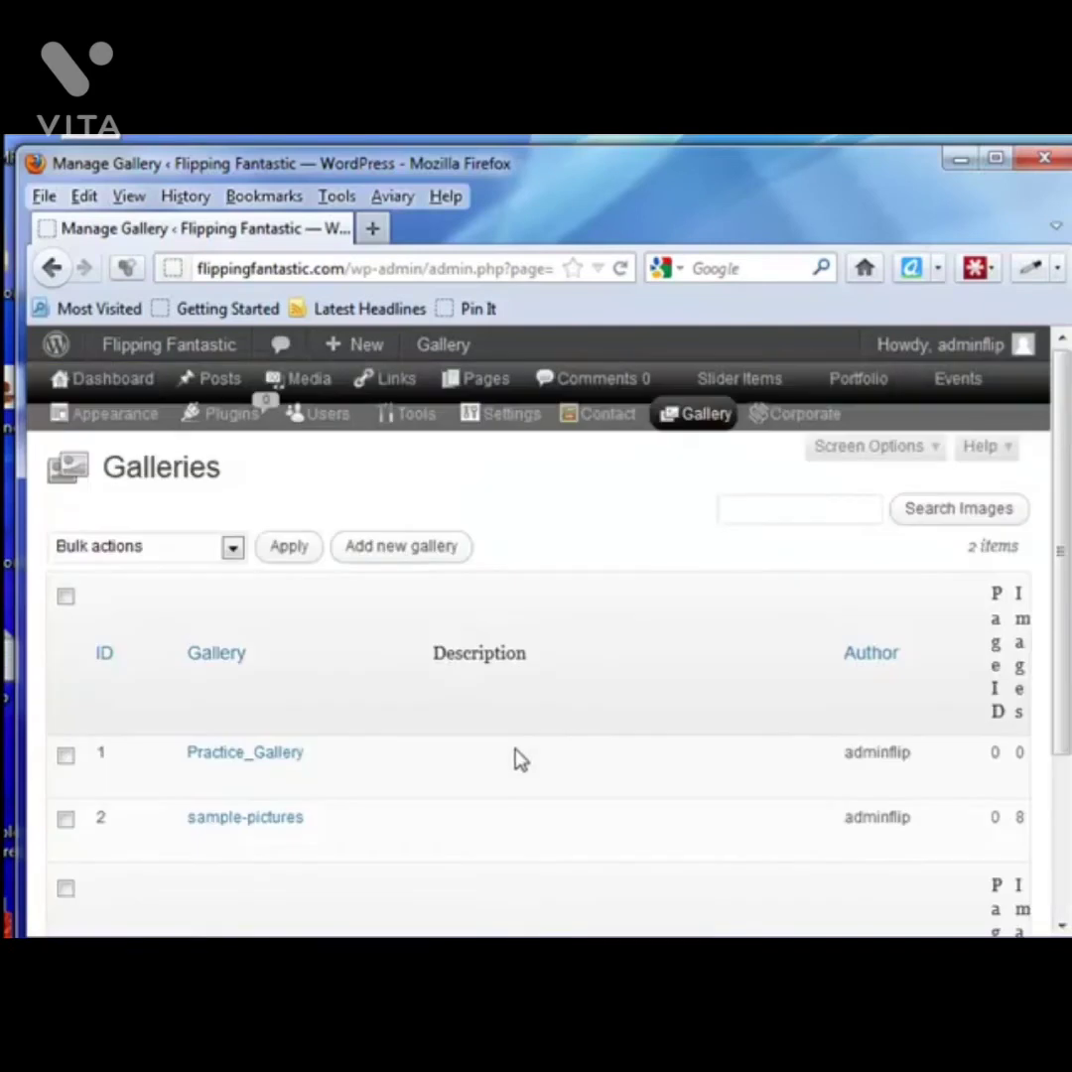
# Find the Sample Gallery page among all pages and open it for editing.
pyautogui.moveTo(487, 382)
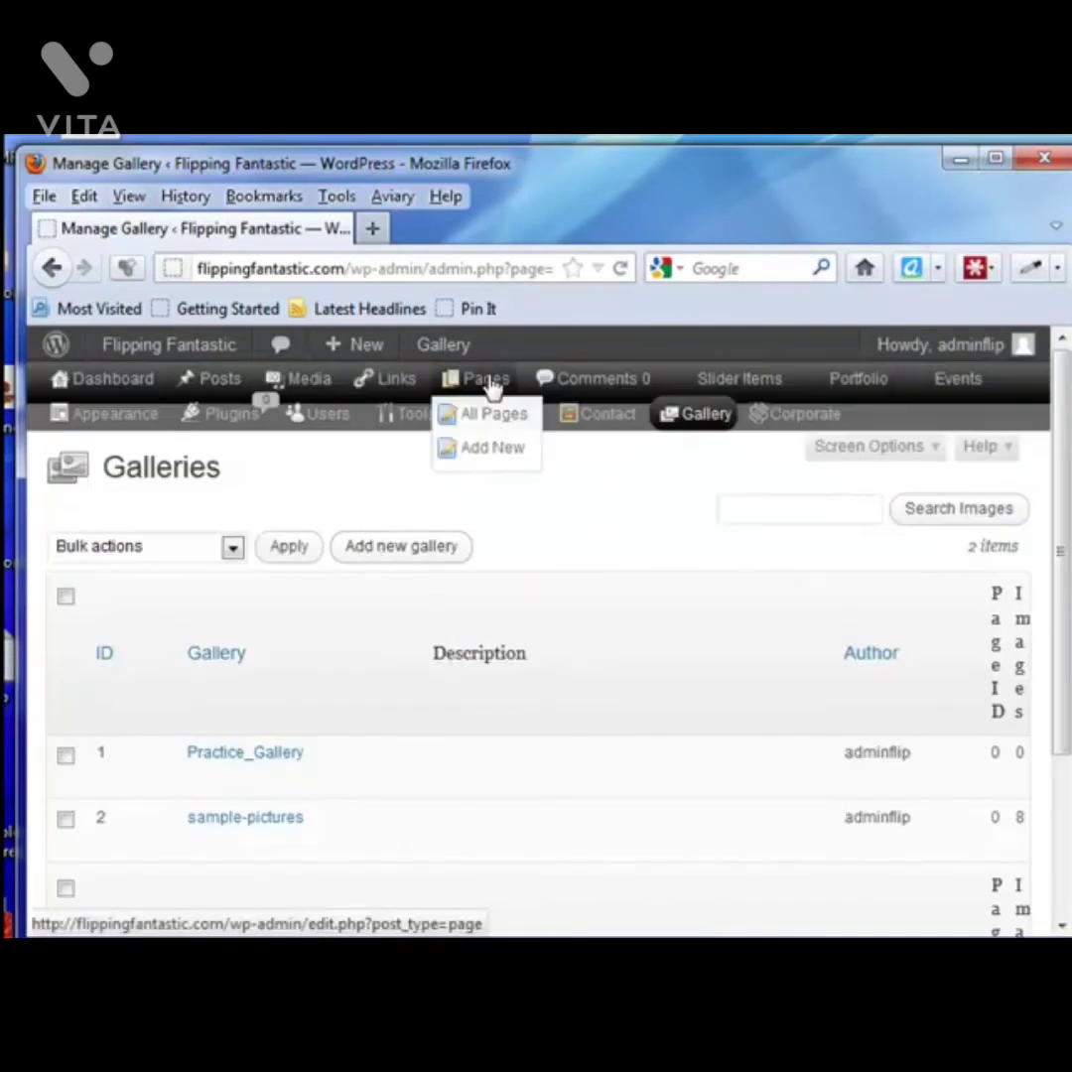
pyautogui.click(493, 416)
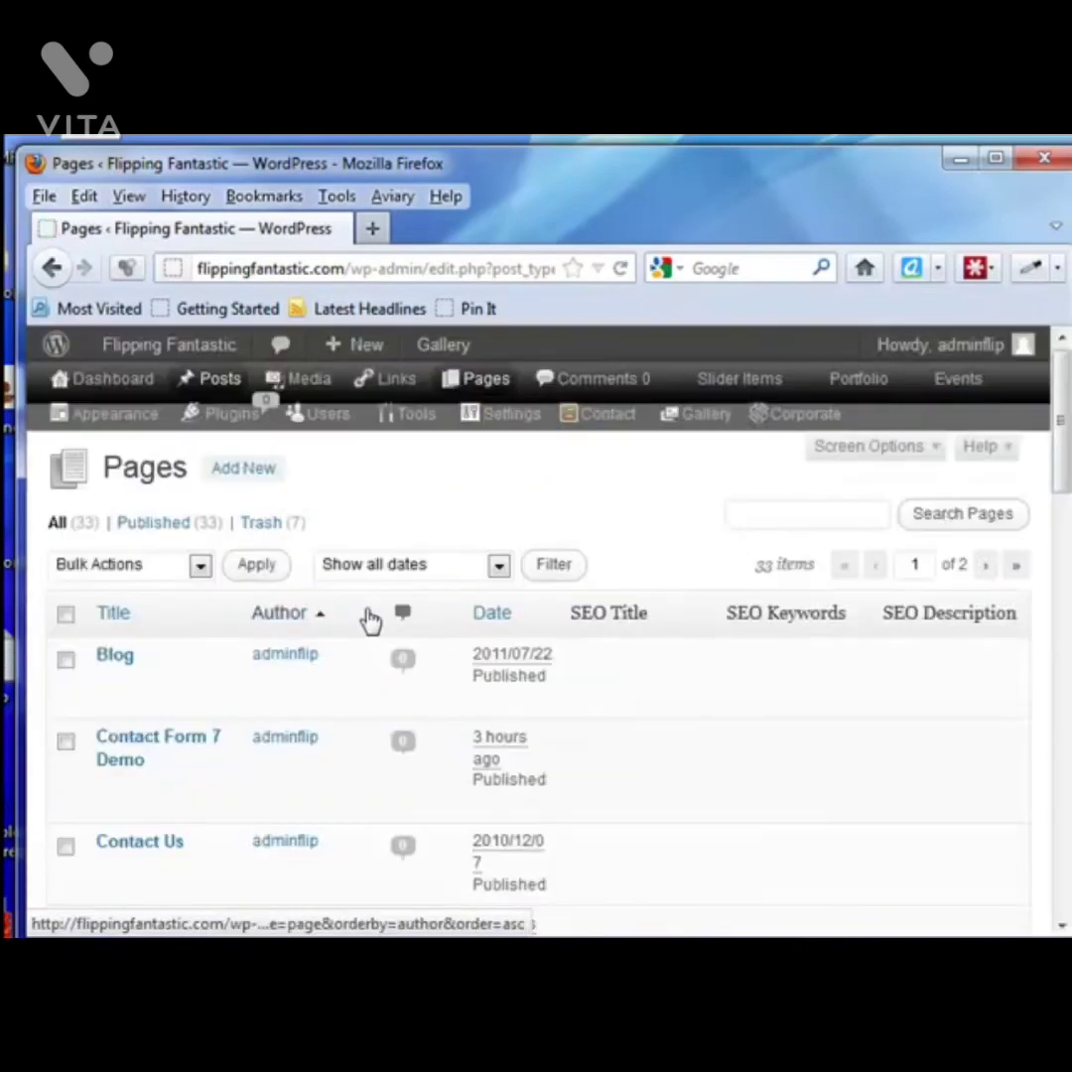
pyautogui.scroll(-5, 368, 619)
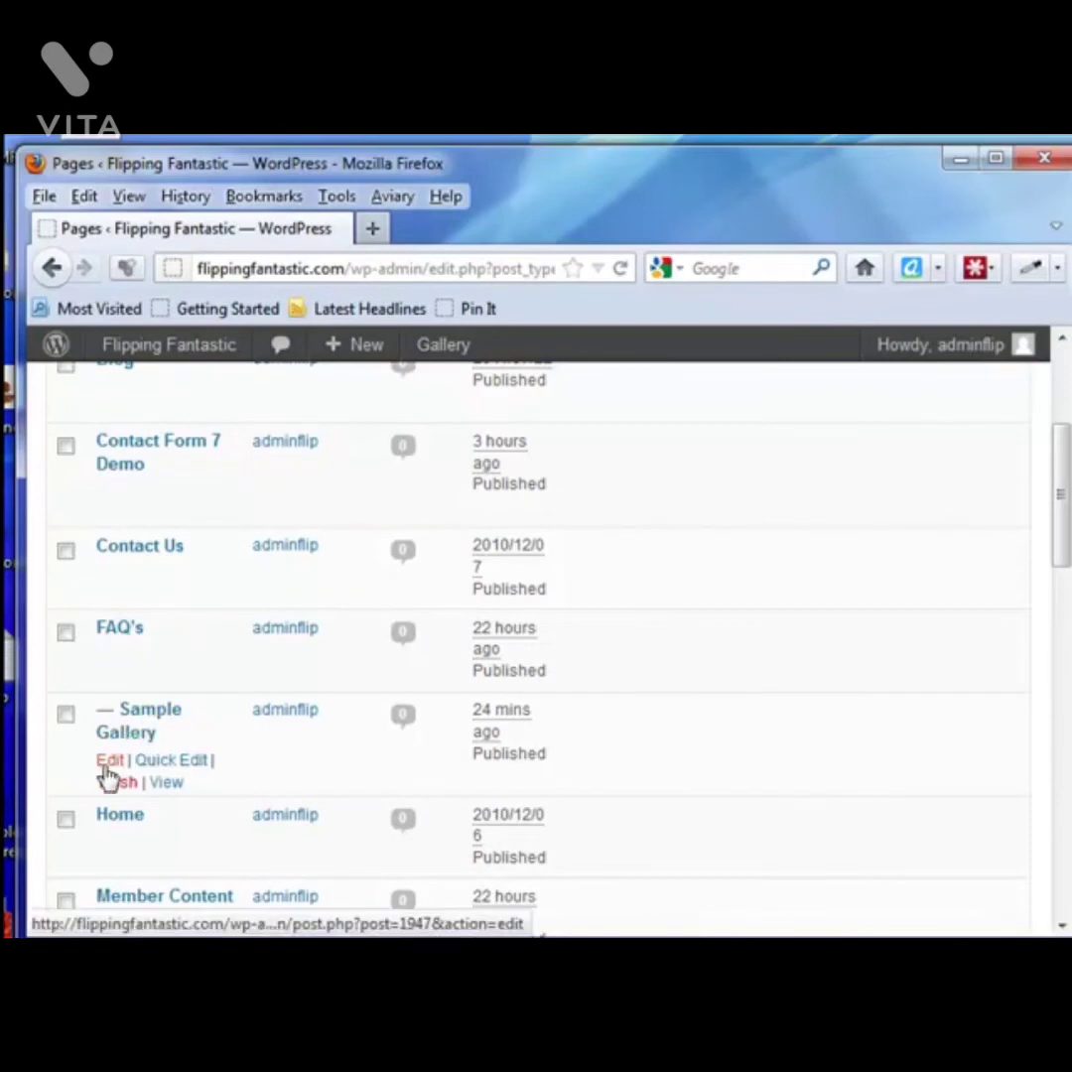
pyautogui.click(107, 771)
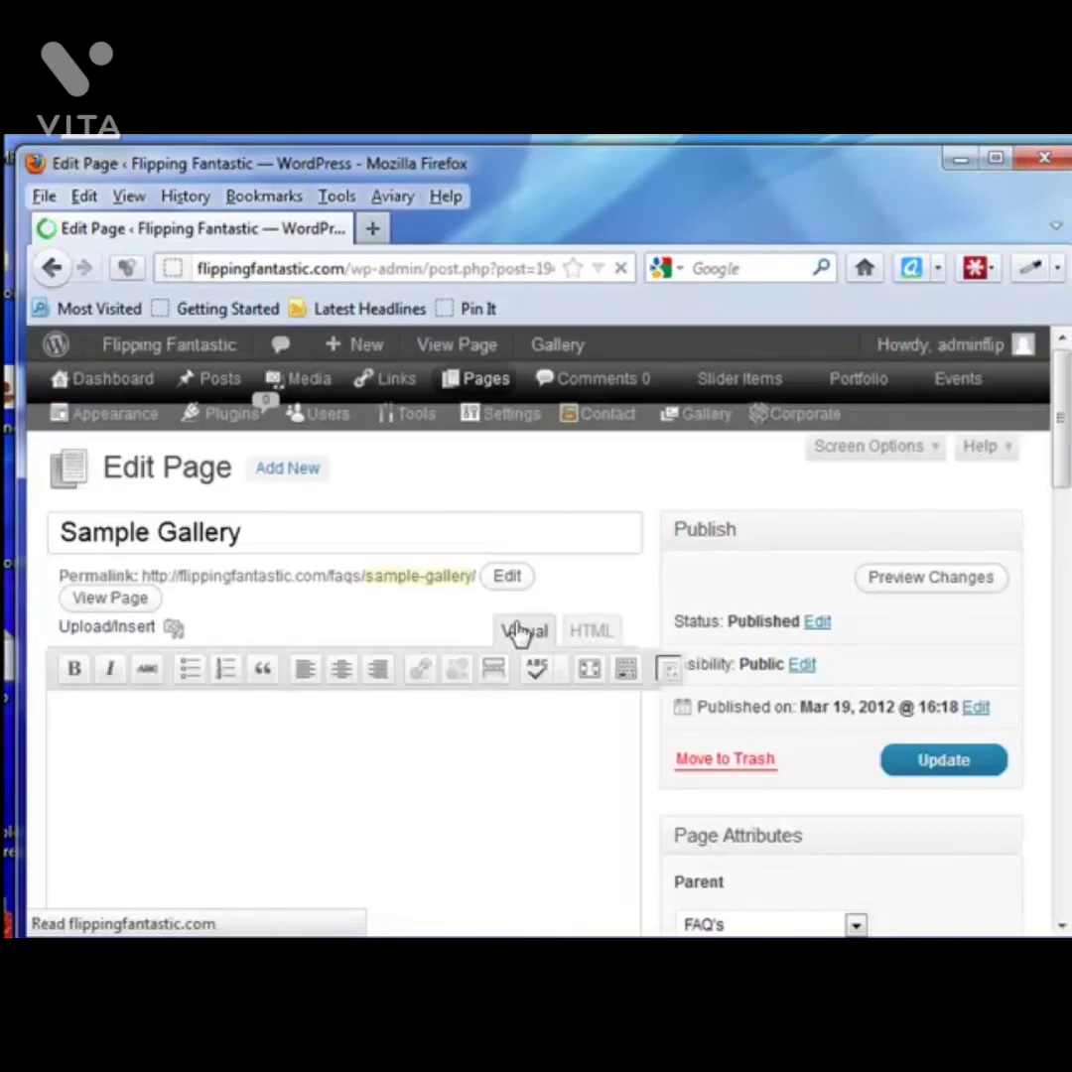
# Insert the sample-pictures NextGEN gallery into the page content, shown as an image list, and update the page.
pyautogui.click(670, 673)
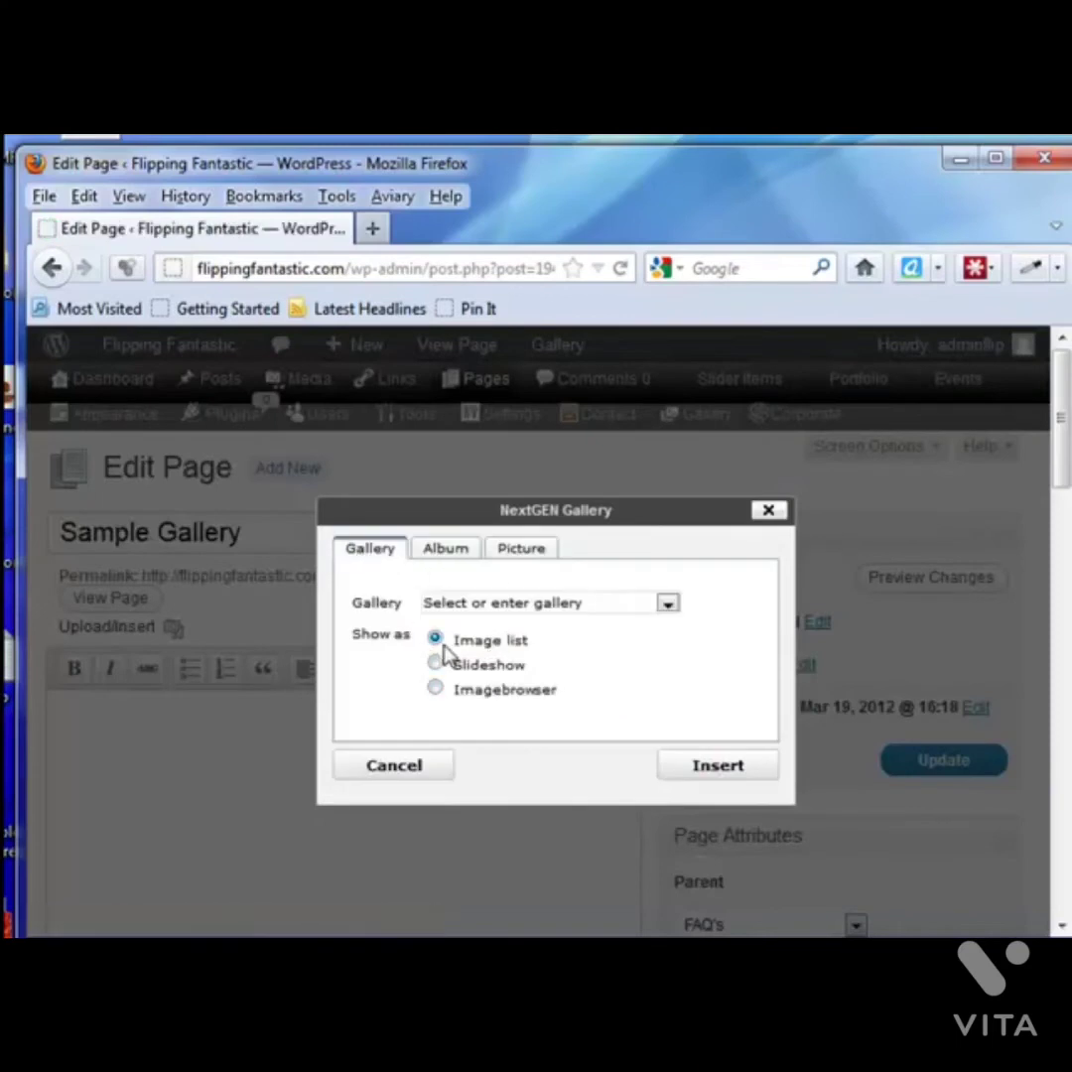
pyautogui.click(668, 602)
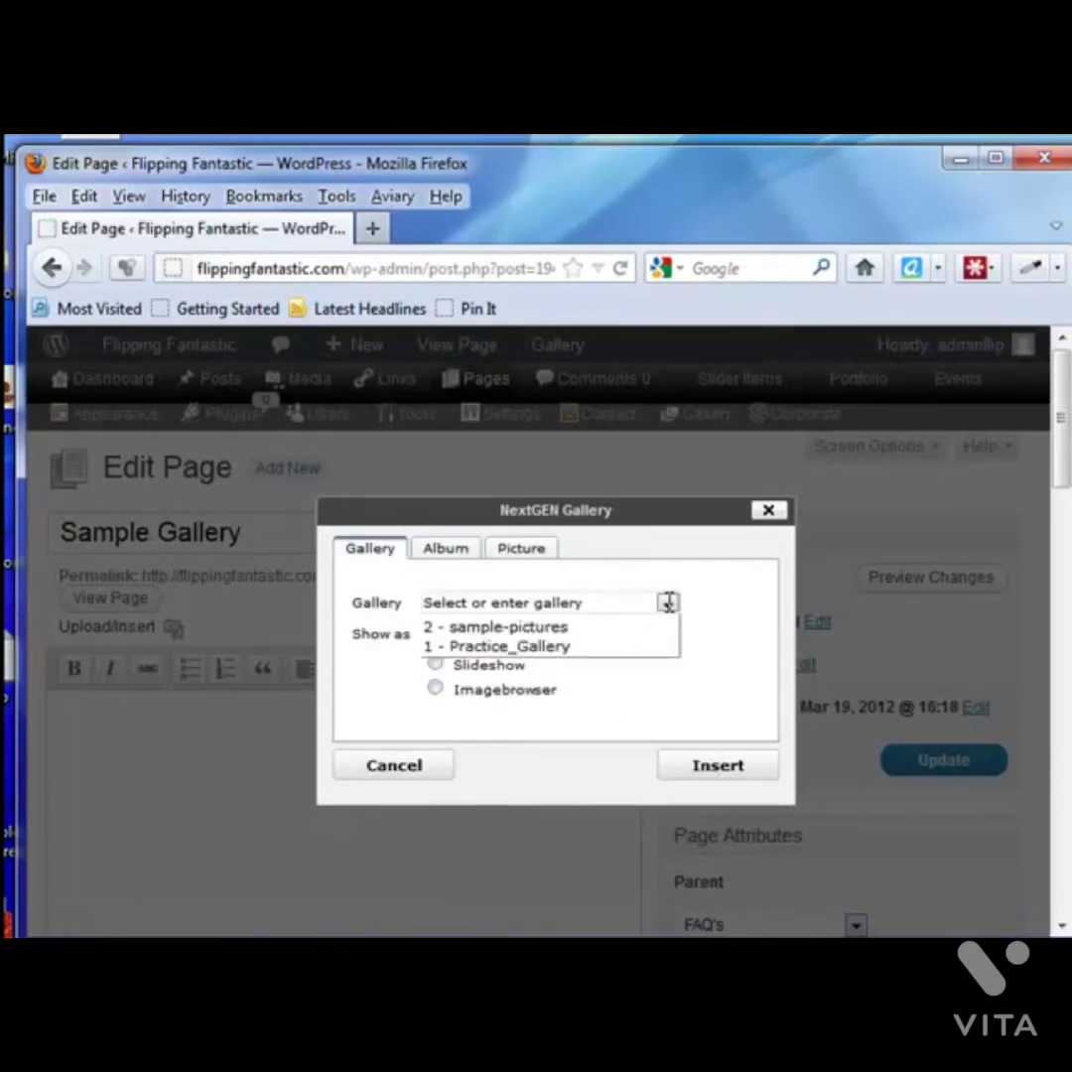
pyautogui.click(528, 627)
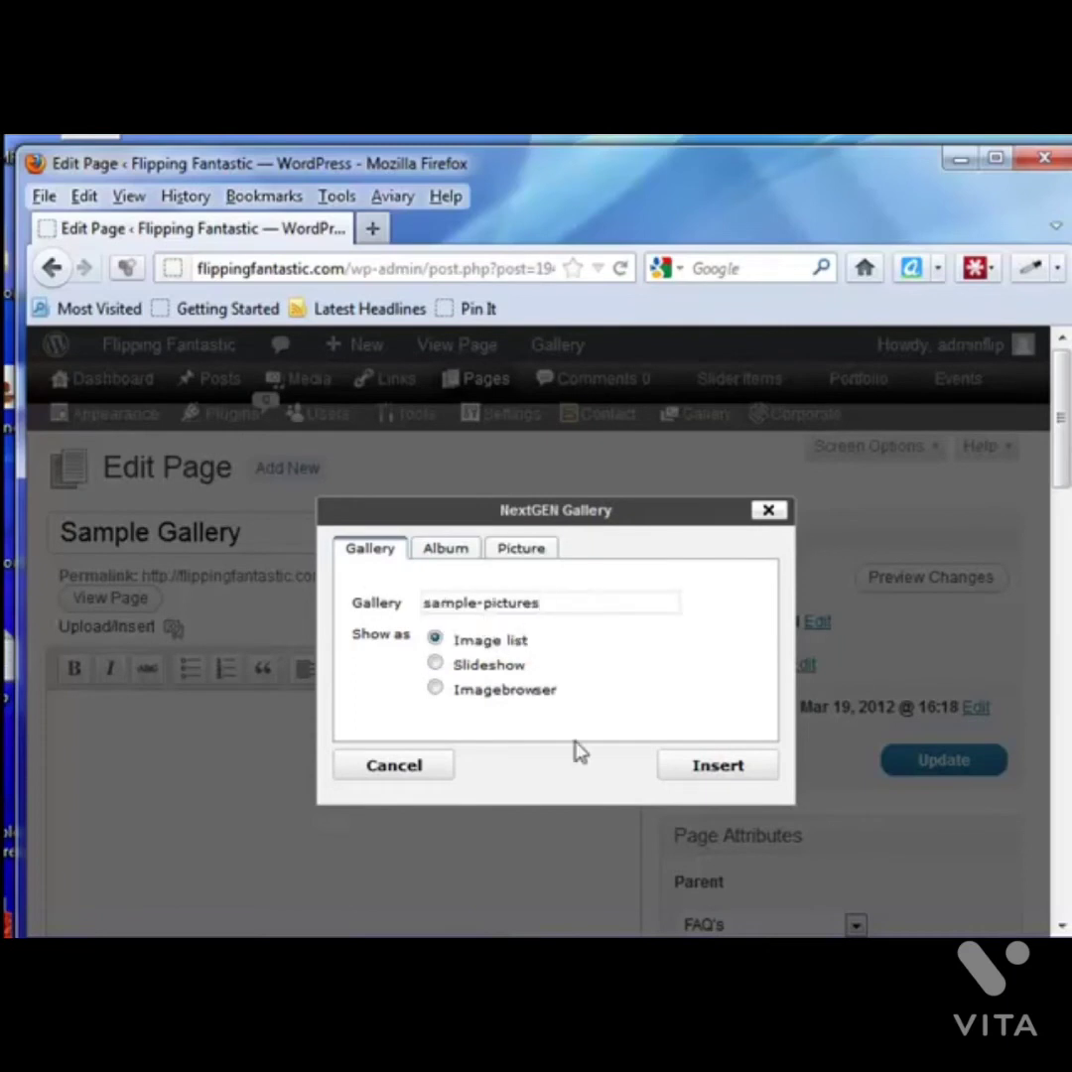
pyautogui.click(712, 780)
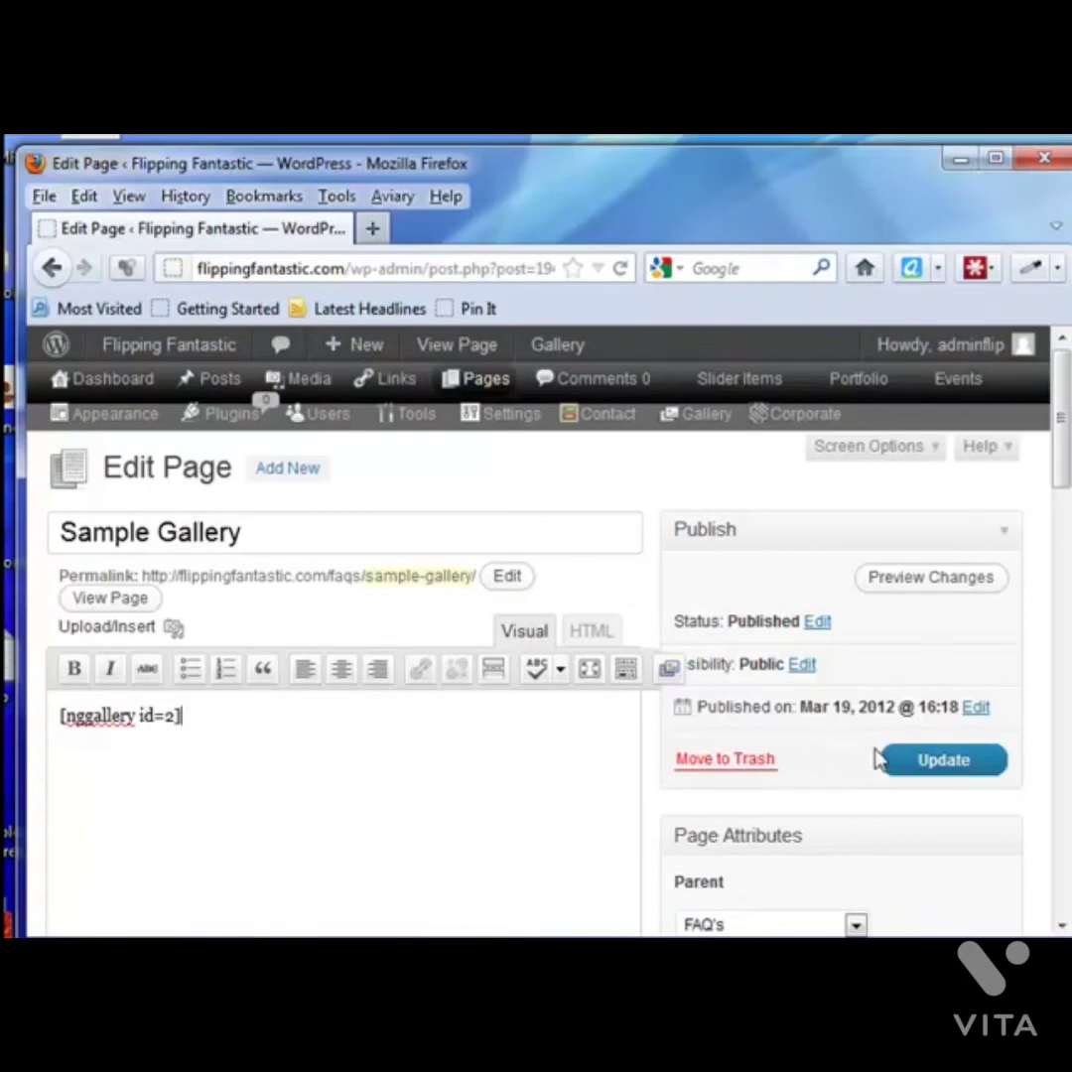
pyautogui.click(930, 772)
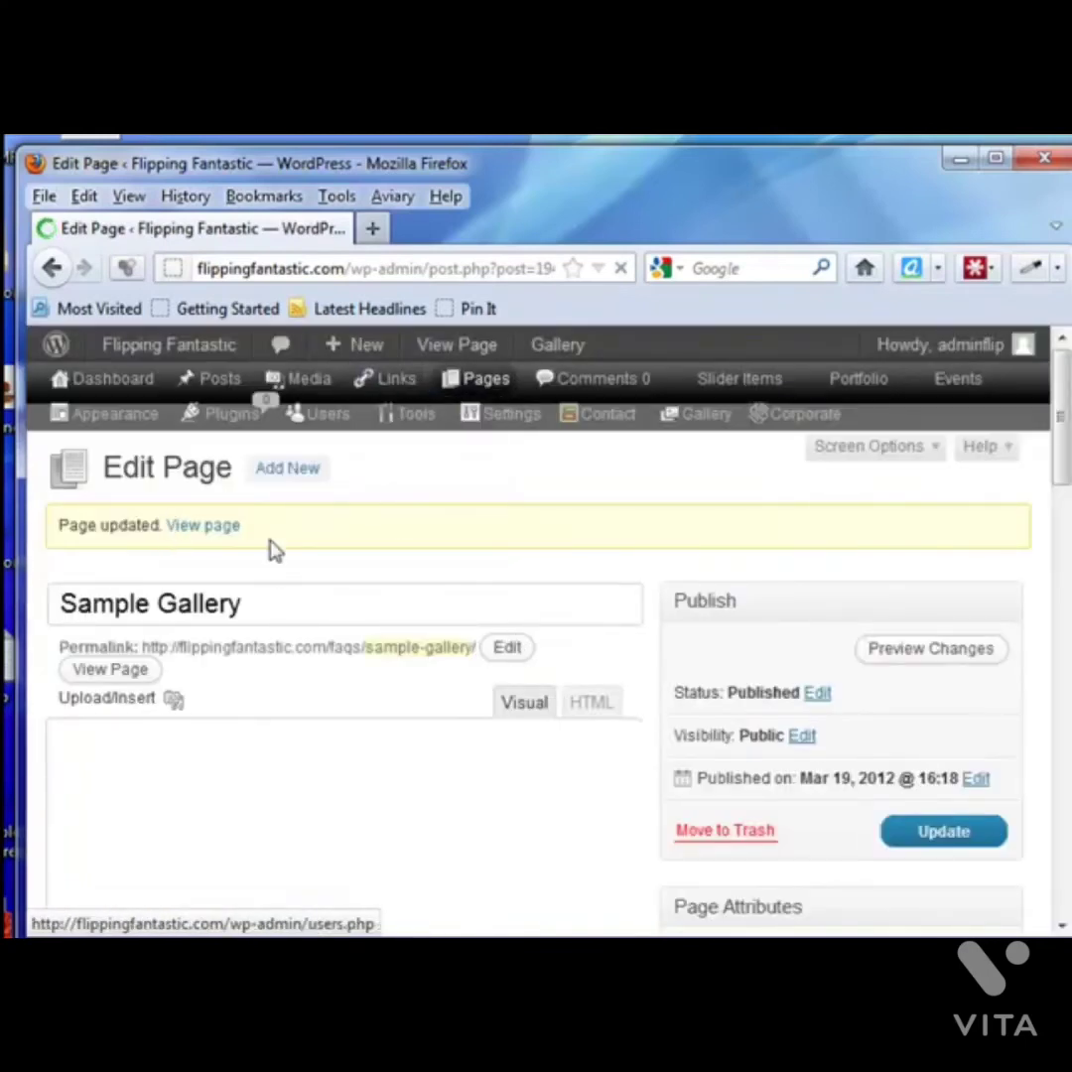
# View the updated Sample Gallery page on the live site and reopen it from the FAQ's submenu.
pyautogui.click(187, 534)
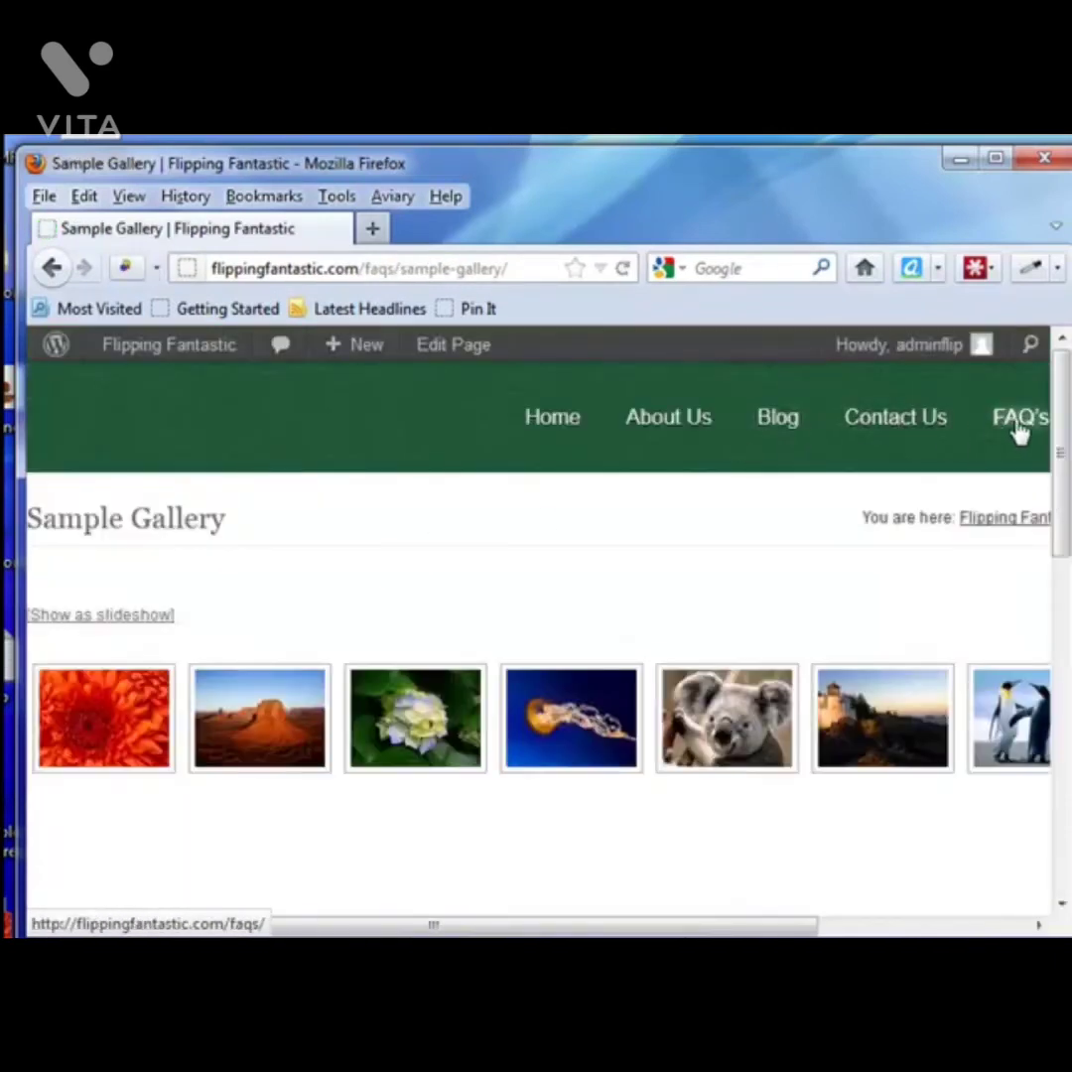
pyautogui.moveTo(1019, 434)
pyautogui.click(1000, 556)
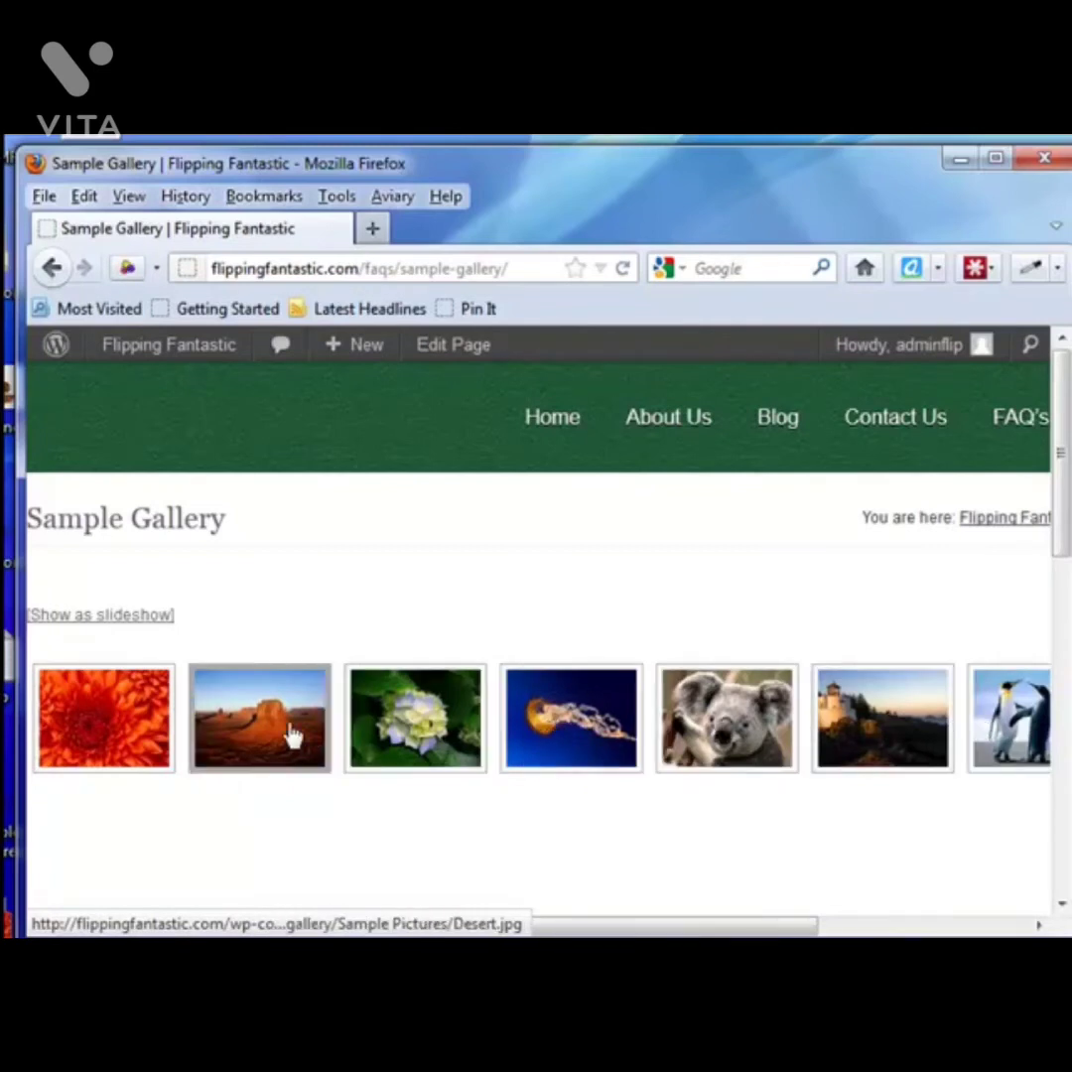
# Enlarge the desert picture in the gallery and browse forward through the following images.
pyautogui.click(244, 734)
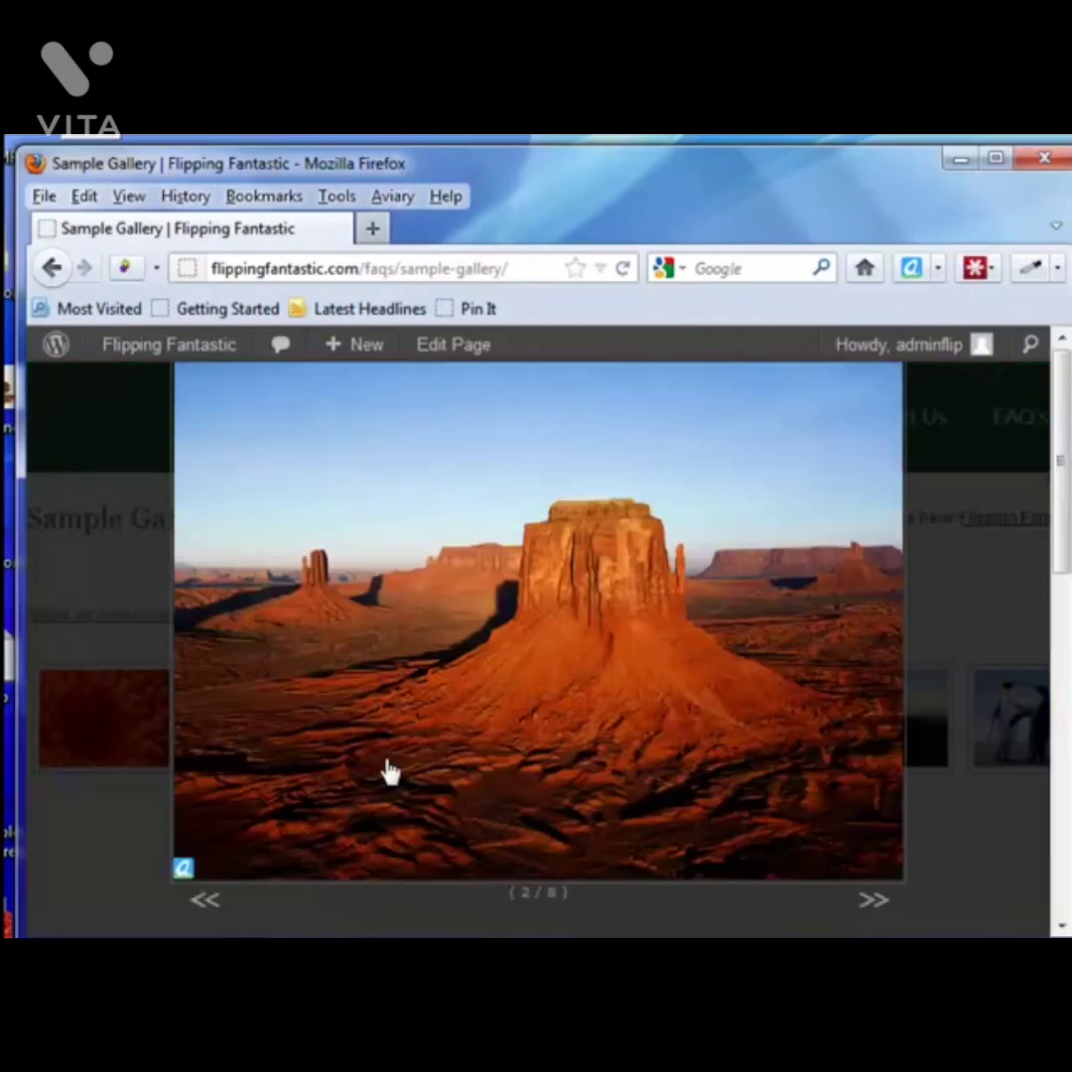
pyautogui.click(873, 901)
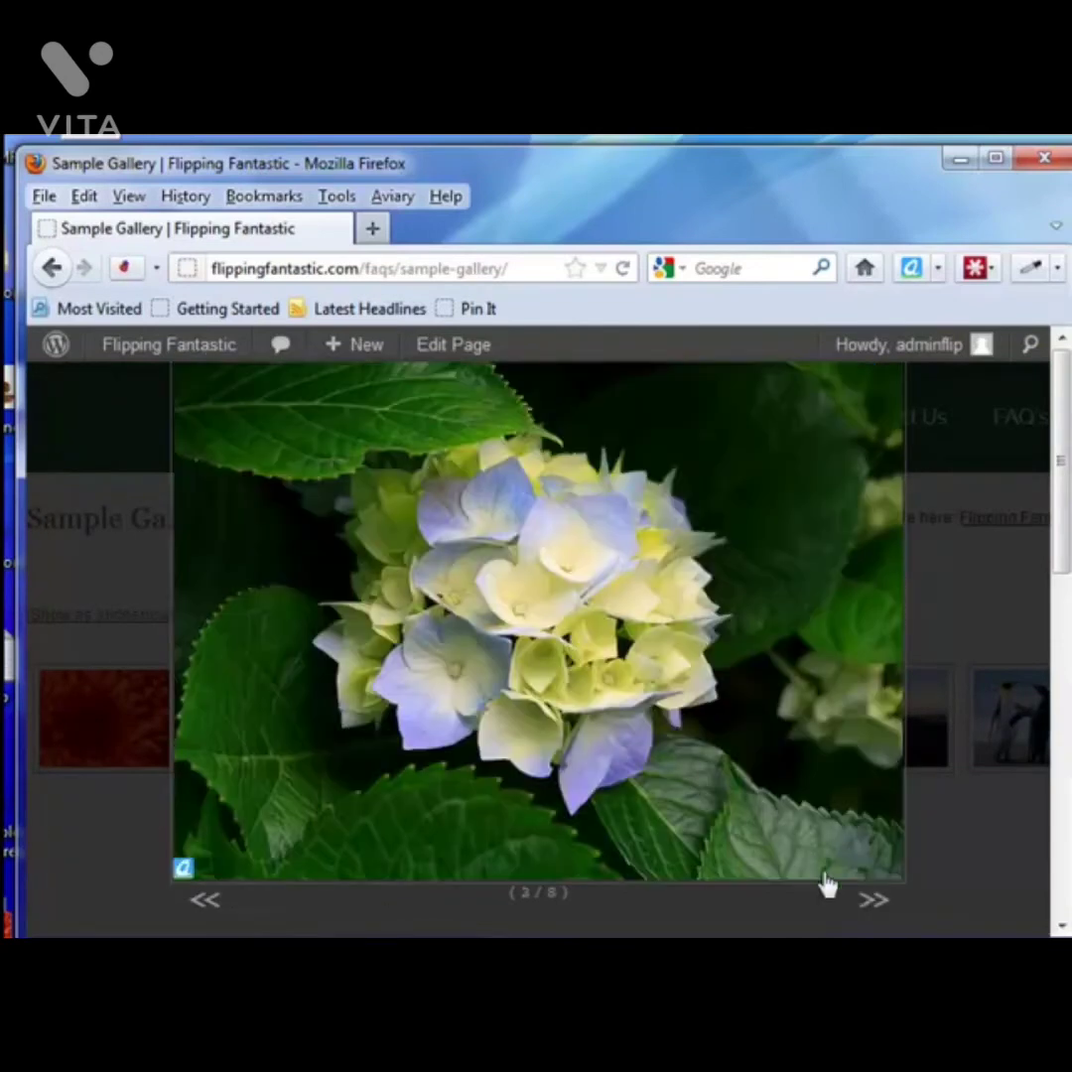
pyautogui.click(874, 903)
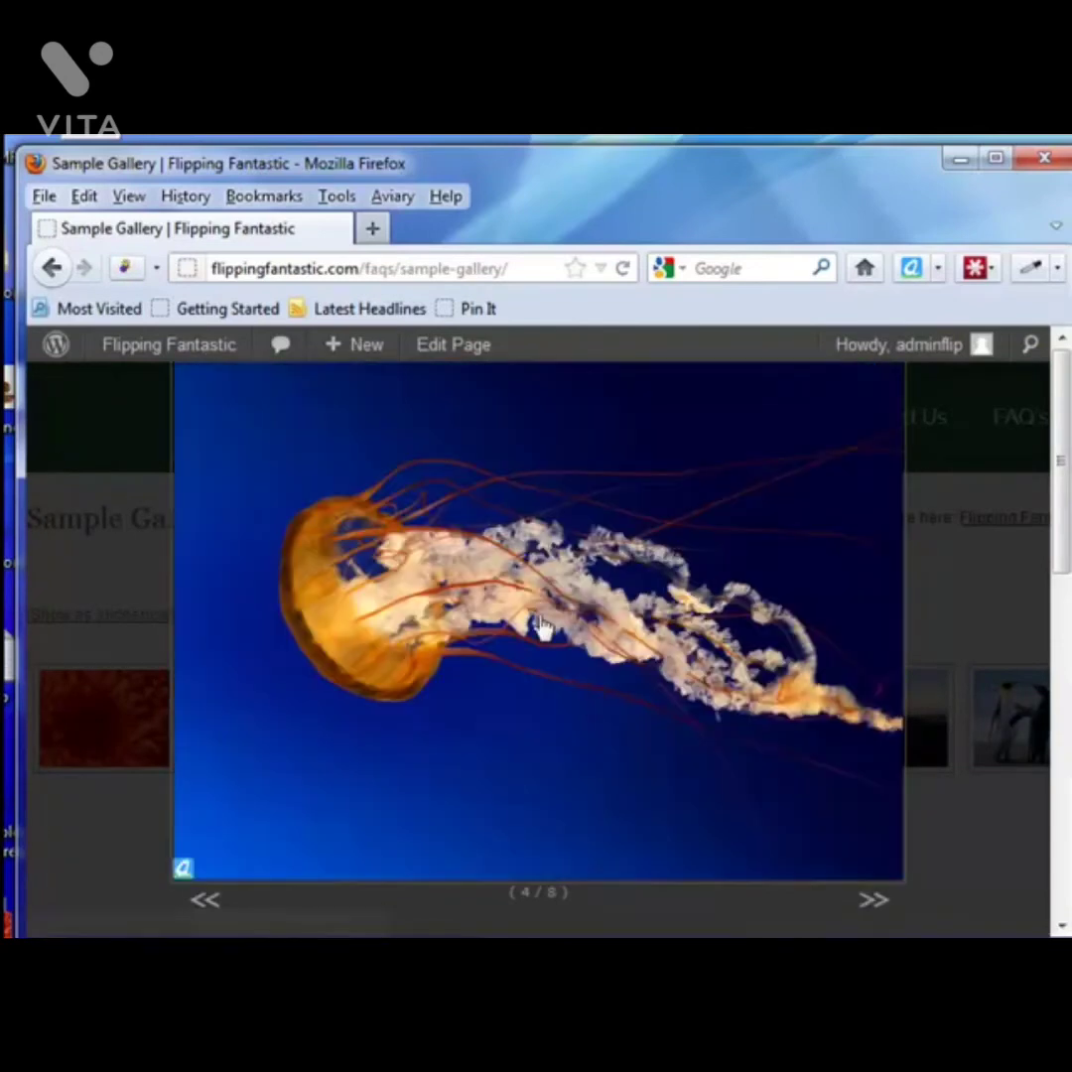
pyautogui.click(873, 903)
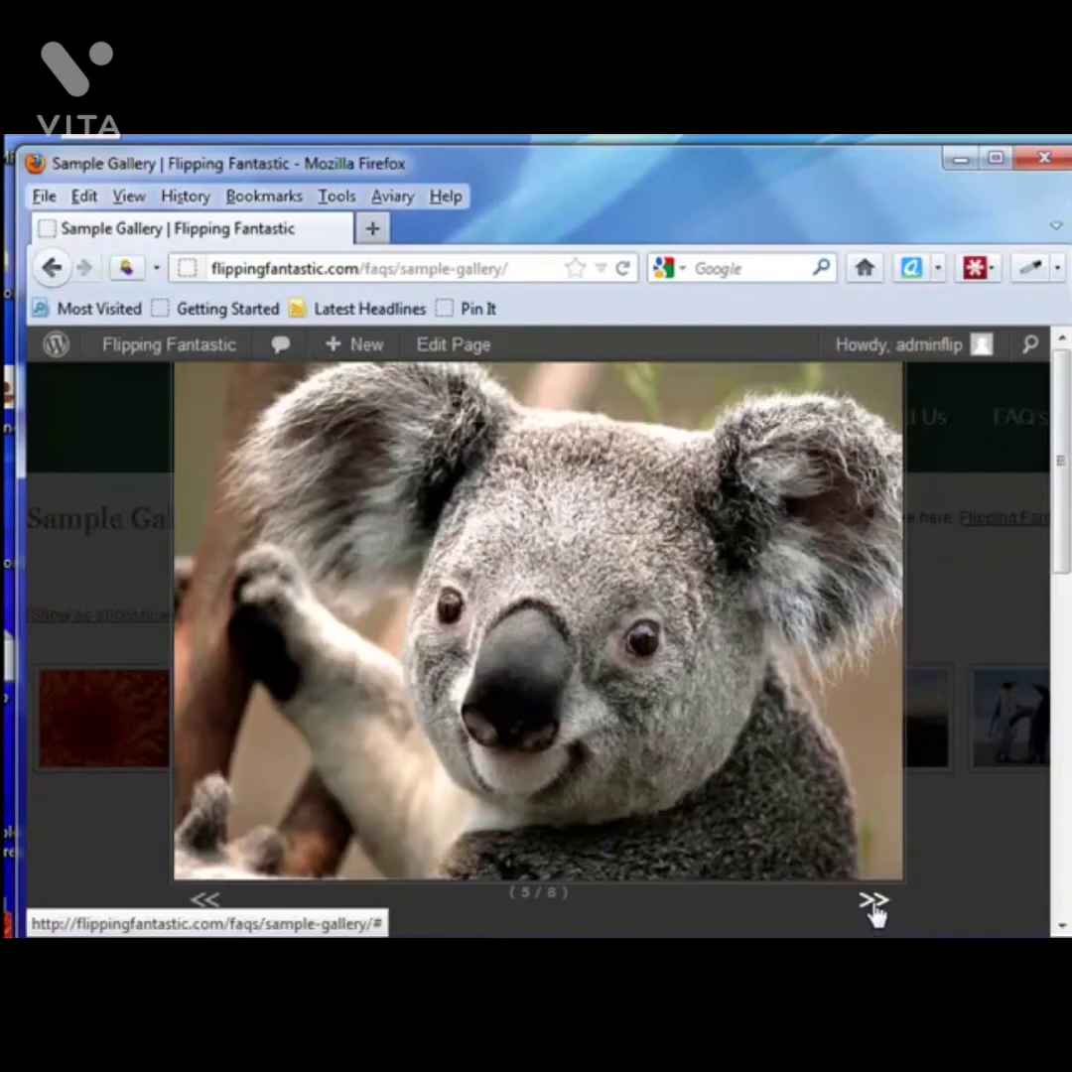
pyautogui.click(873, 903)
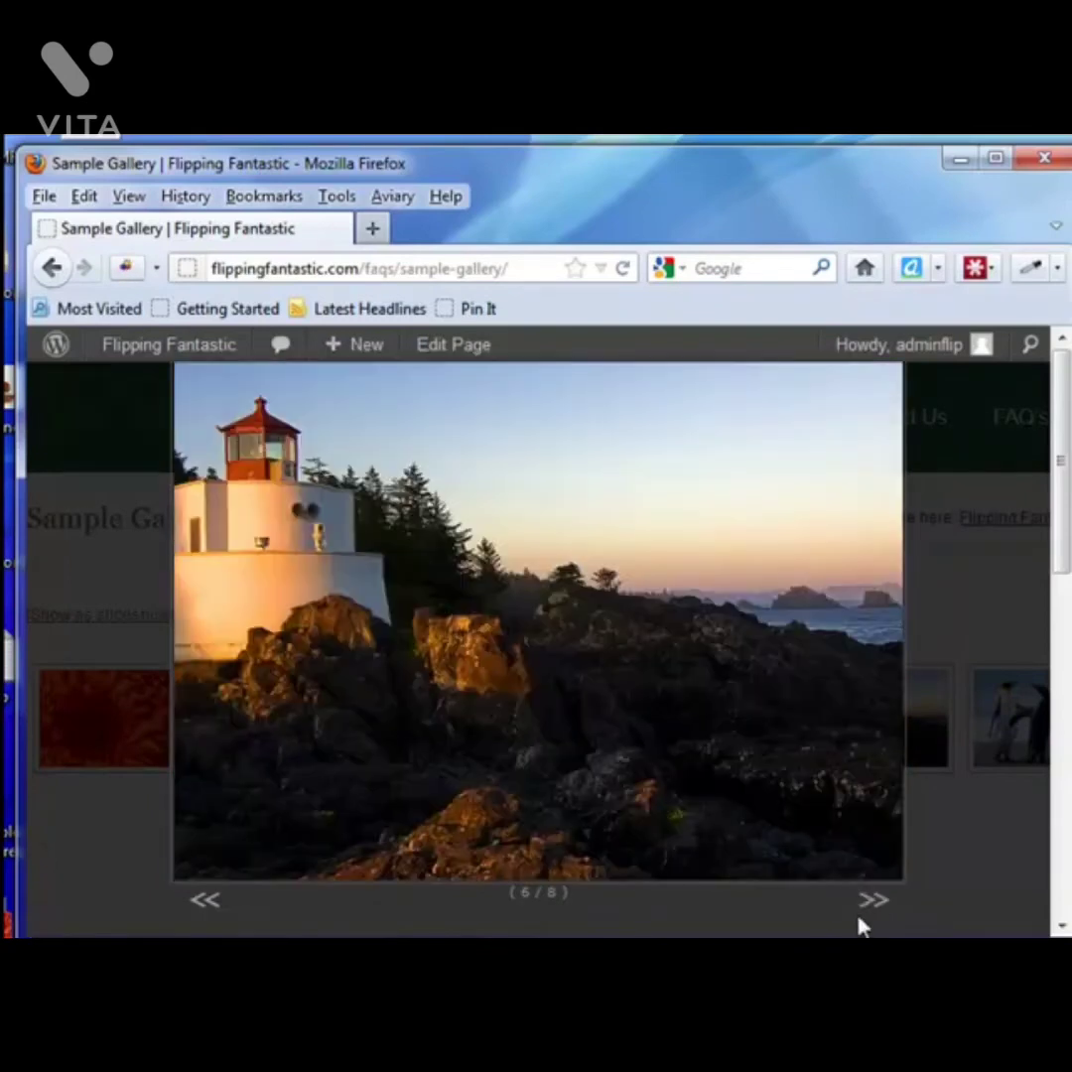
pyautogui.click(873, 903)
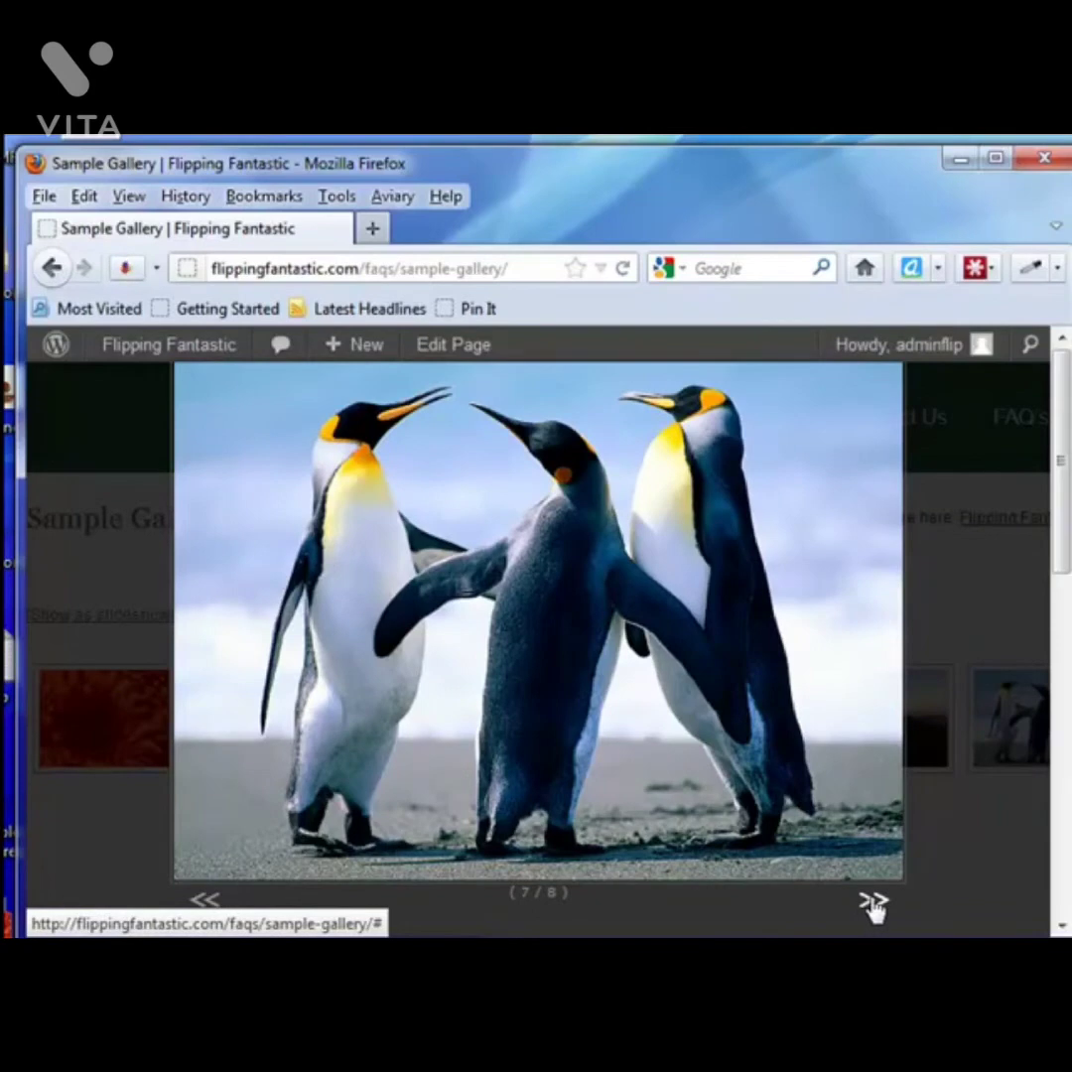
pyautogui.click(873, 903)
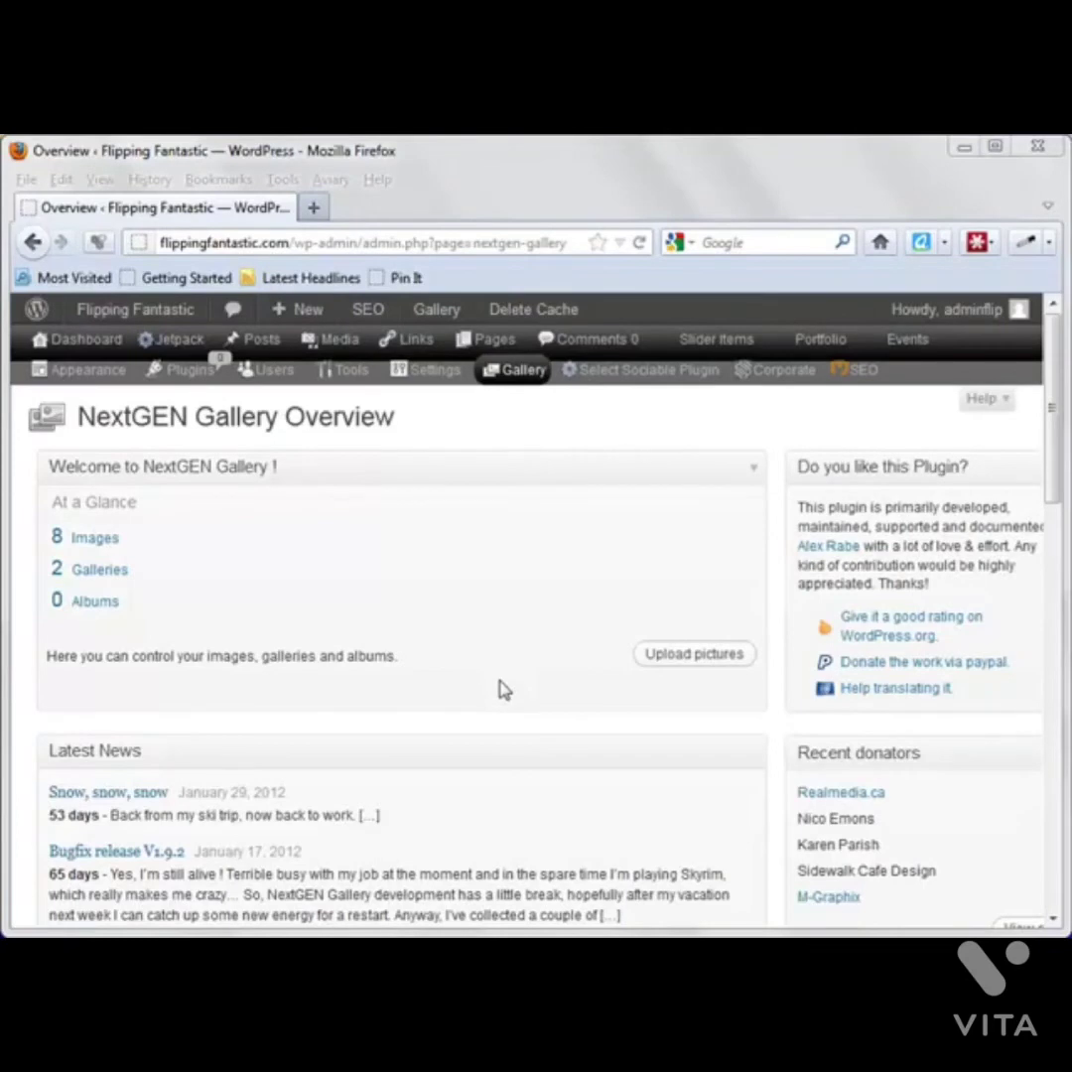
# Examine the gallery plugin's album management page and its image tag management page.
pyautogui.moveTo(519, 384)
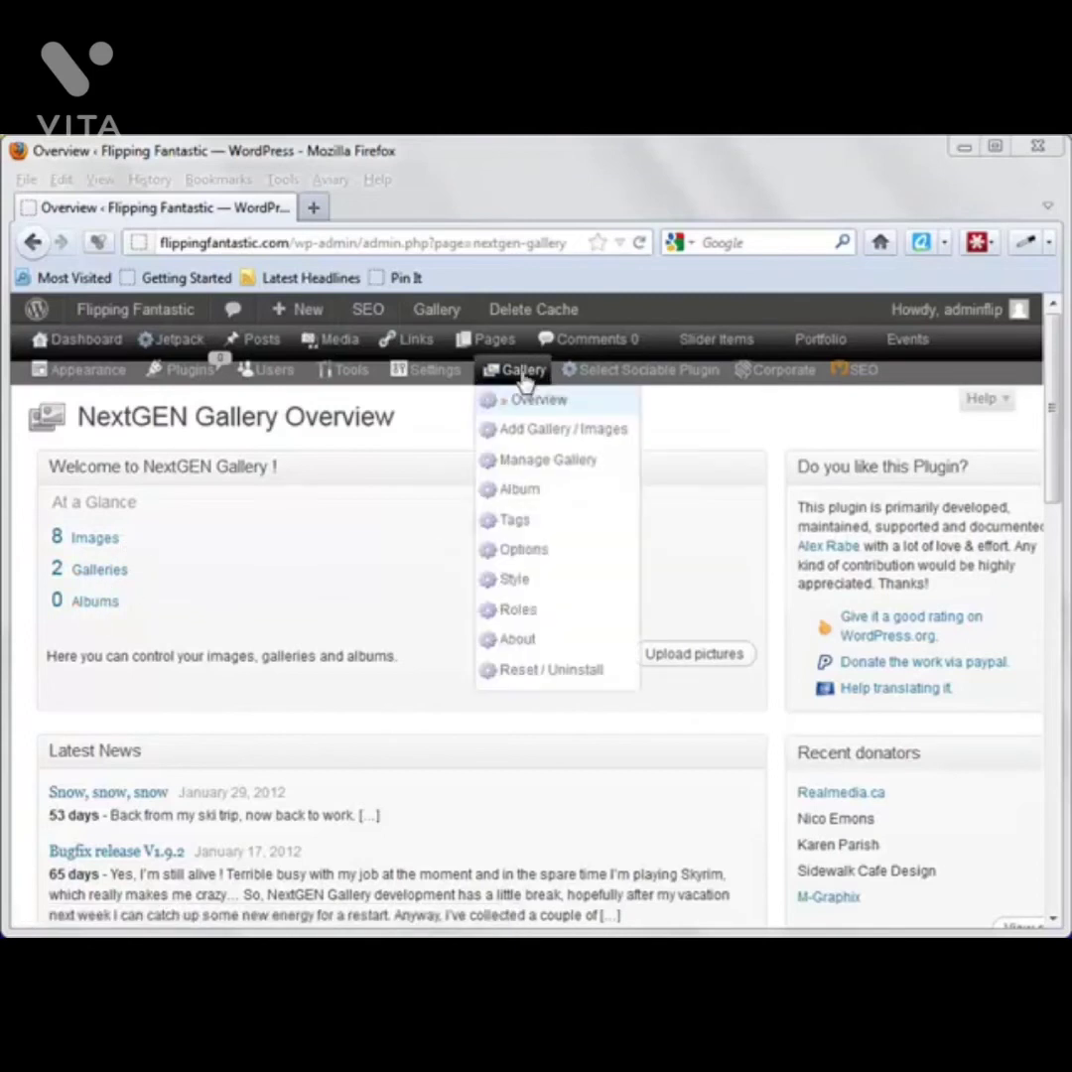
pyautogui.click(516, 491)
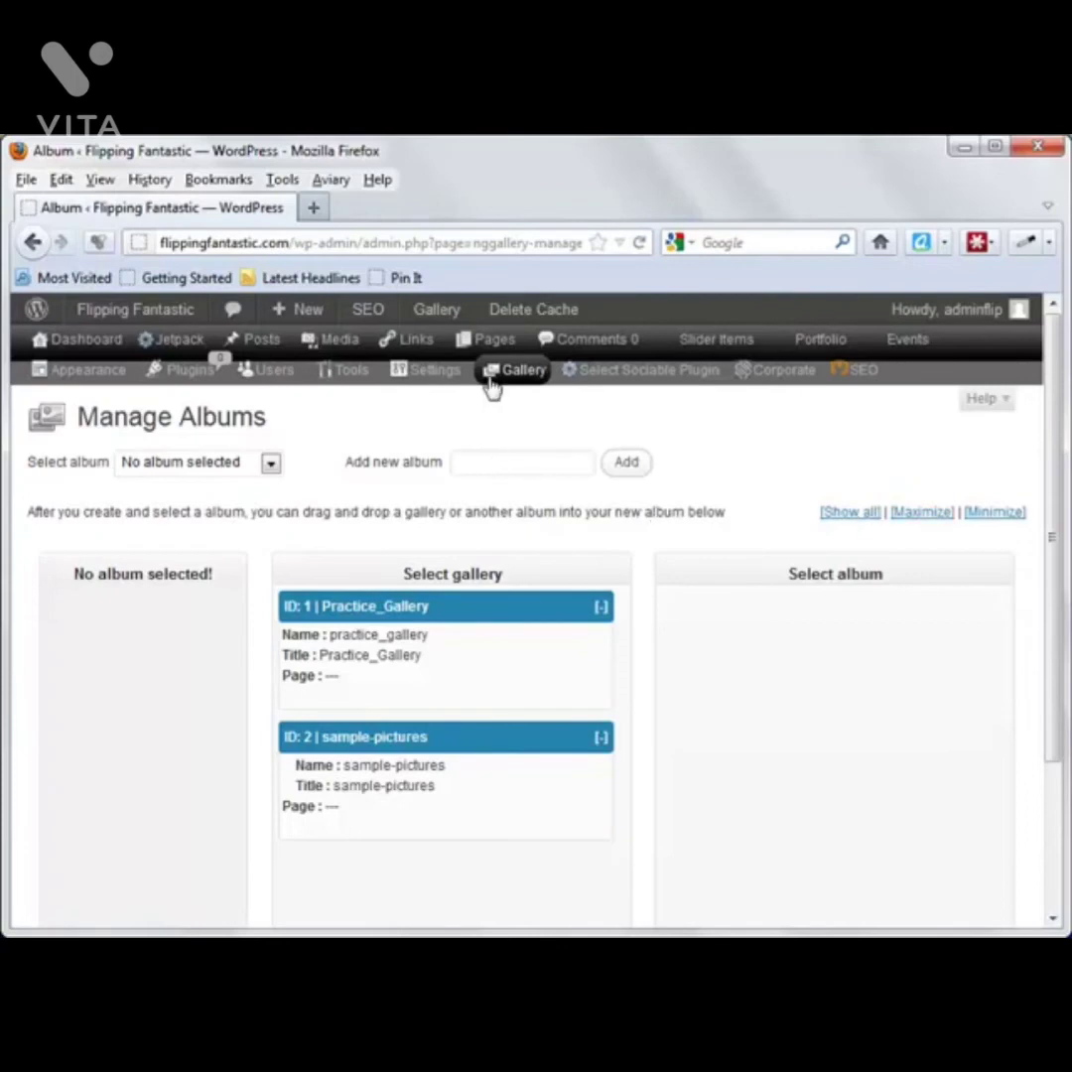
pyautogui.moveTo(511, 377)
pyautogui.click(520, 526)
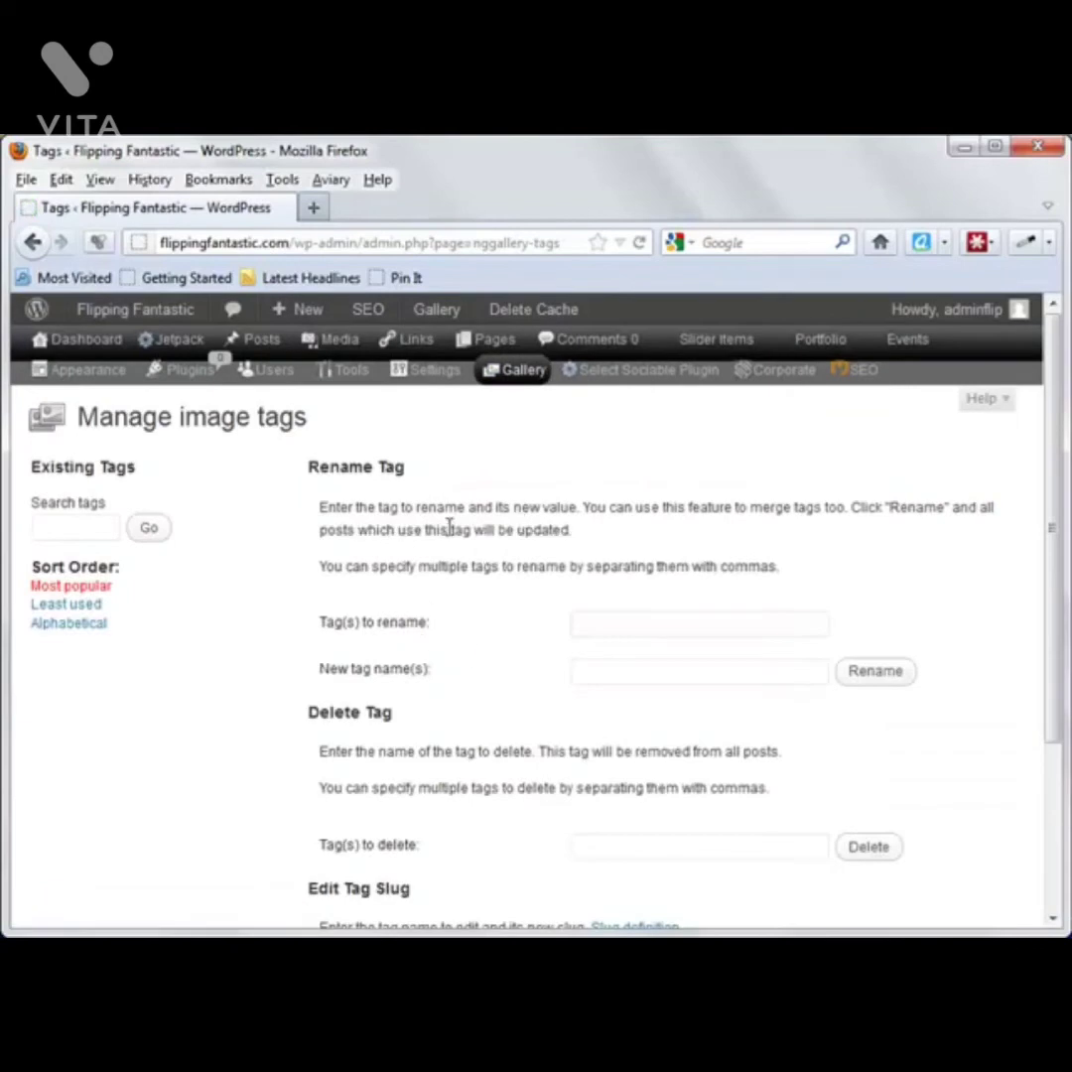
pyautogui.scroll(-4, 475, 541)
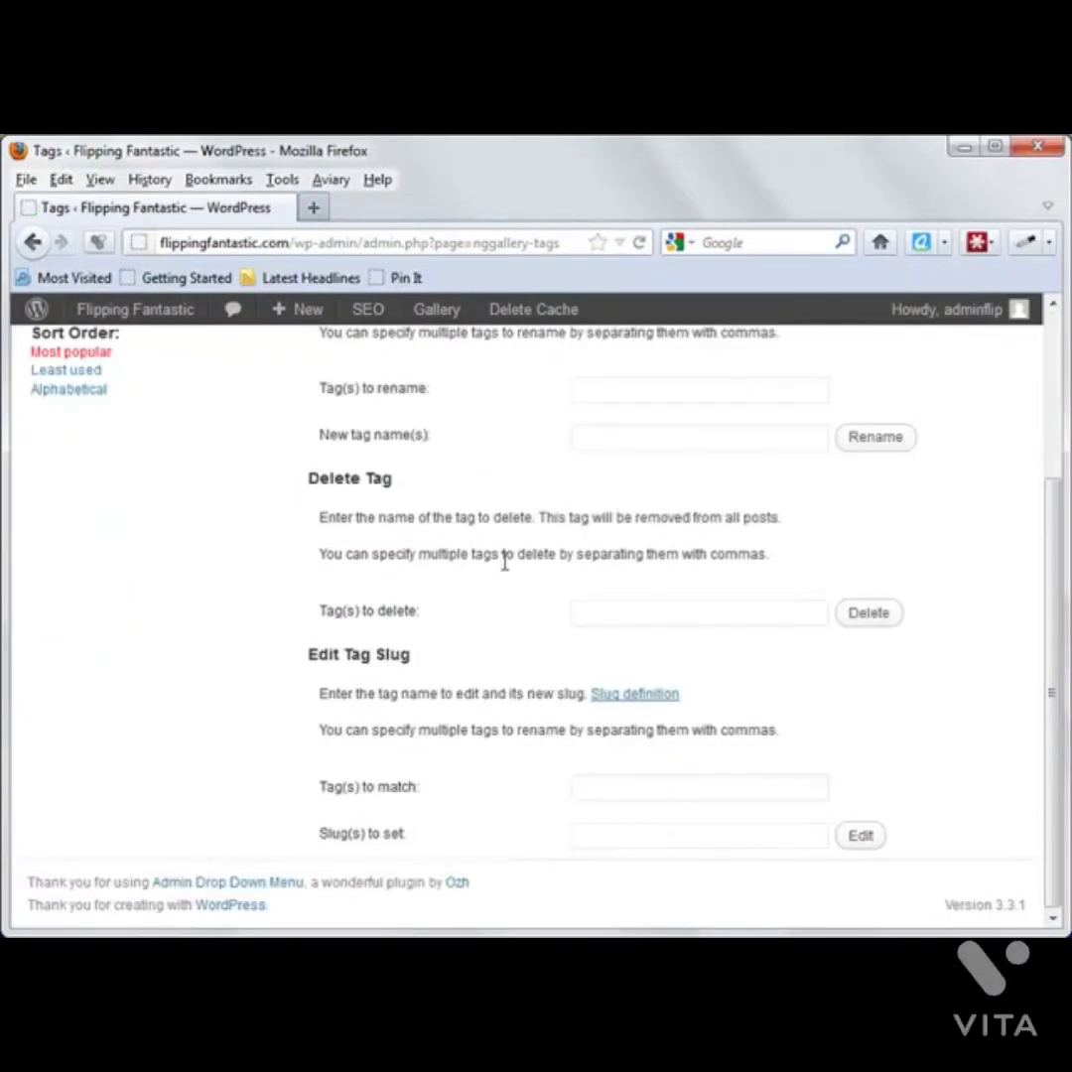
pyautogui.scroll(4, 600, 430)
# Review the gallery plugin's general options, thumbnail settings and image settings.
pyautogui.moveTo(521, 373)
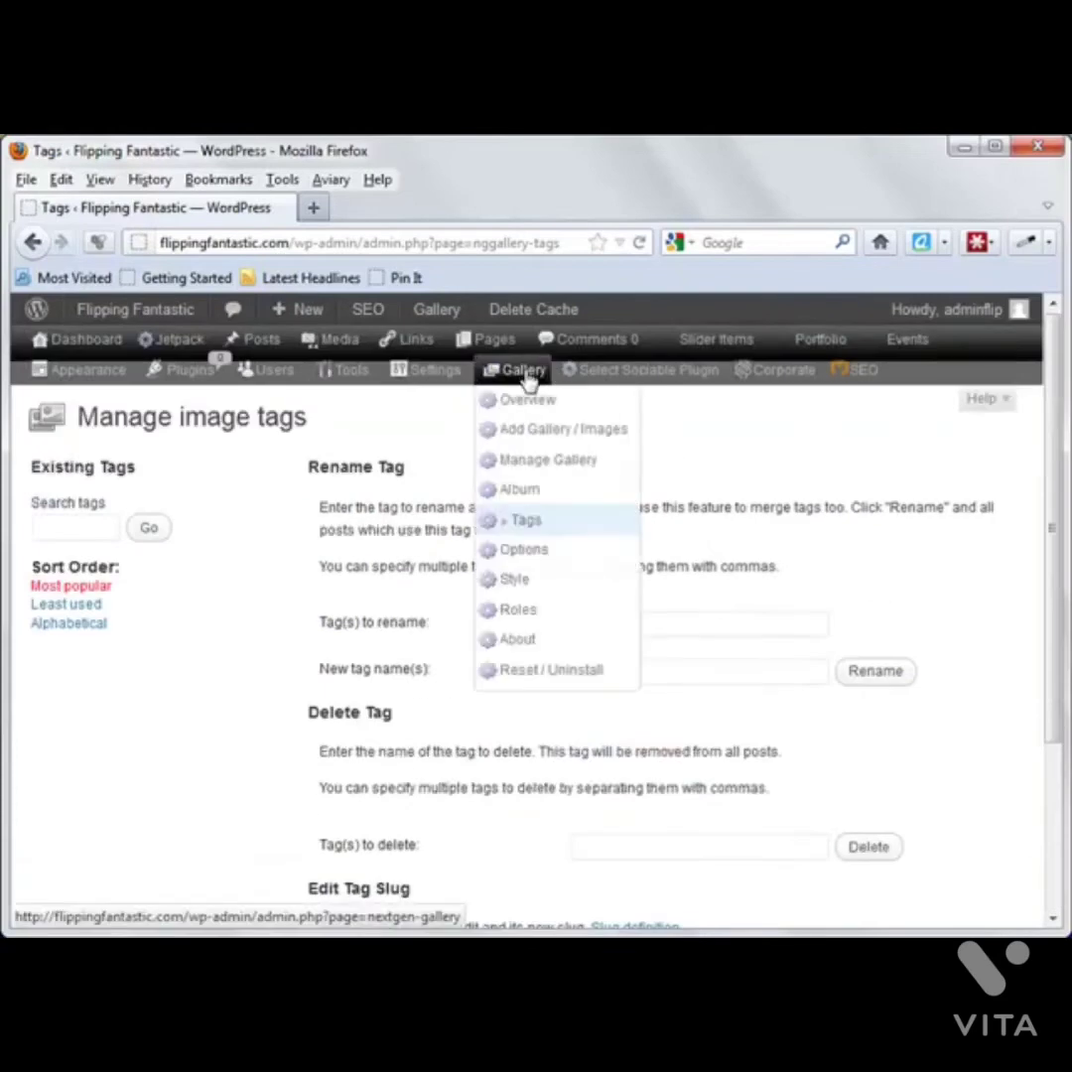
pyautogui.click(524, 552)
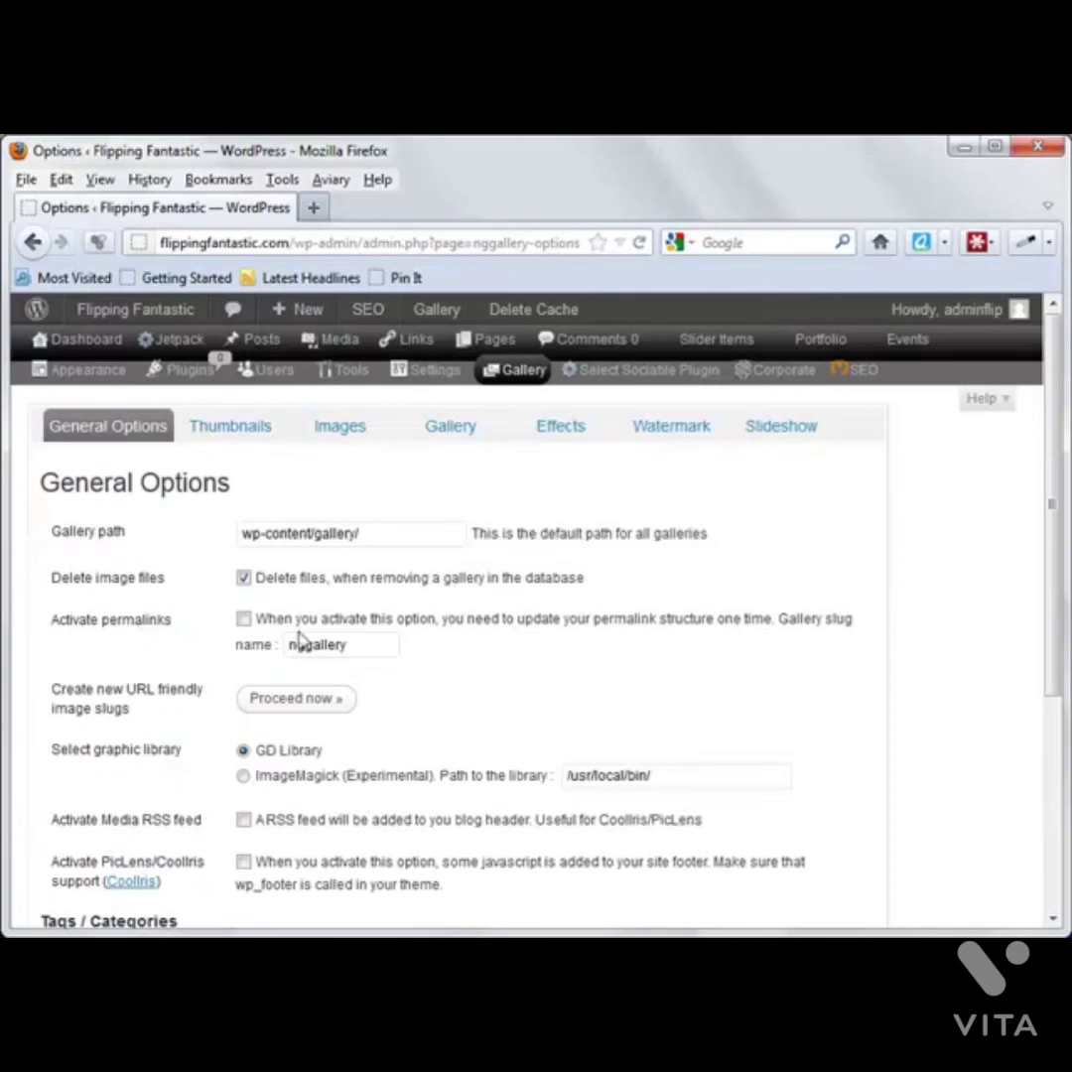
pyautogui.scroll(-3, 372, 538)
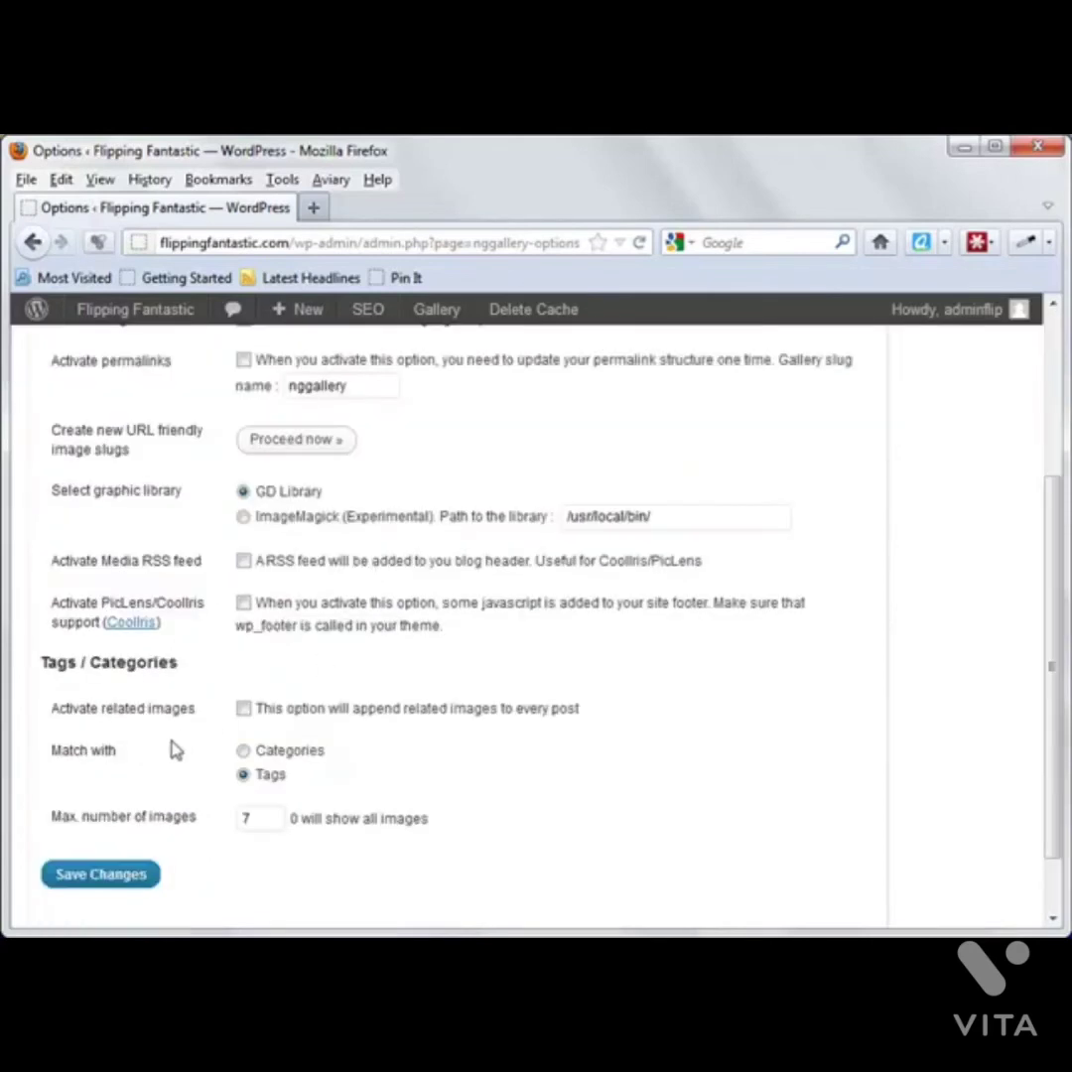
pyautogui.scroll(5, 255, 630)
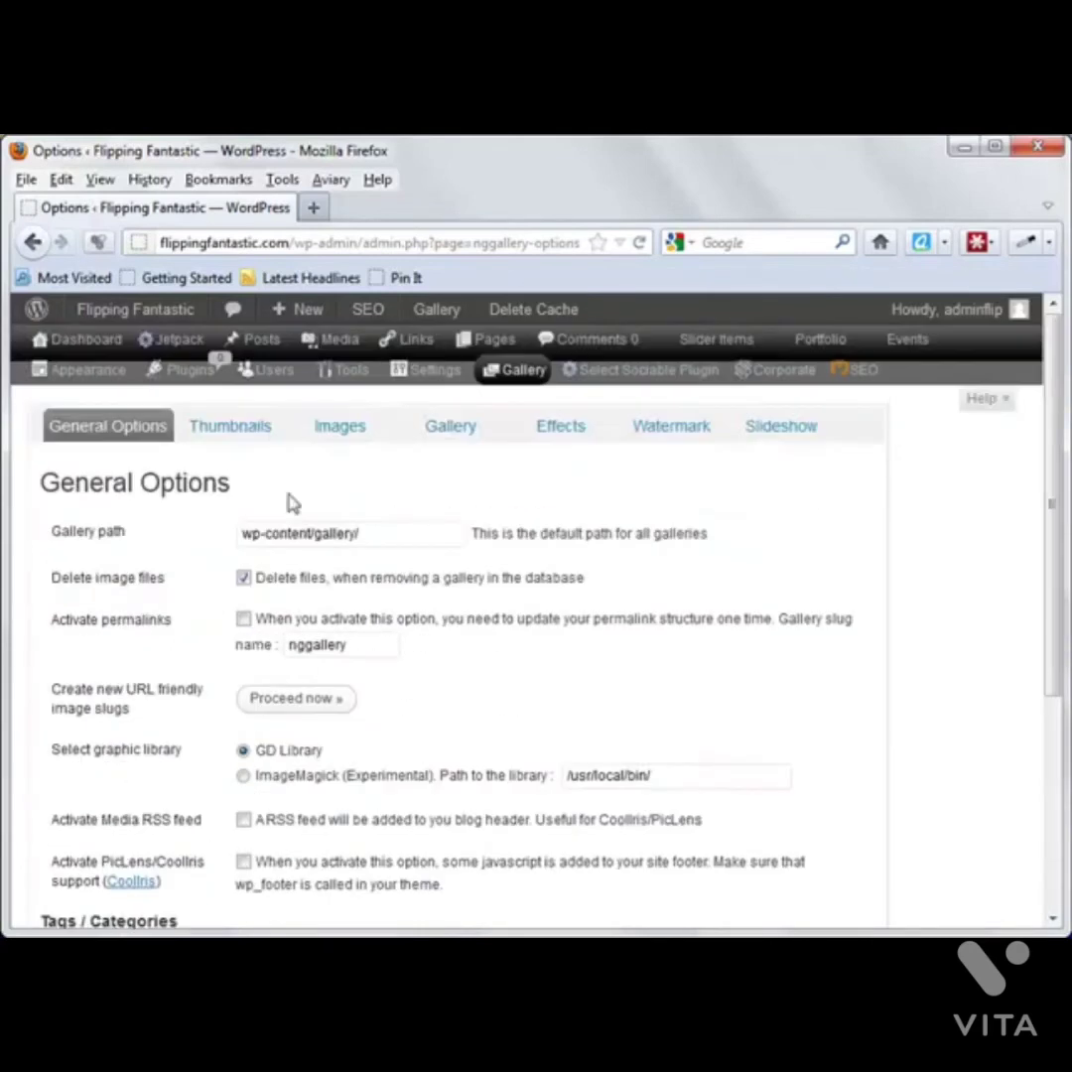
pyautogui.click(250, 431)
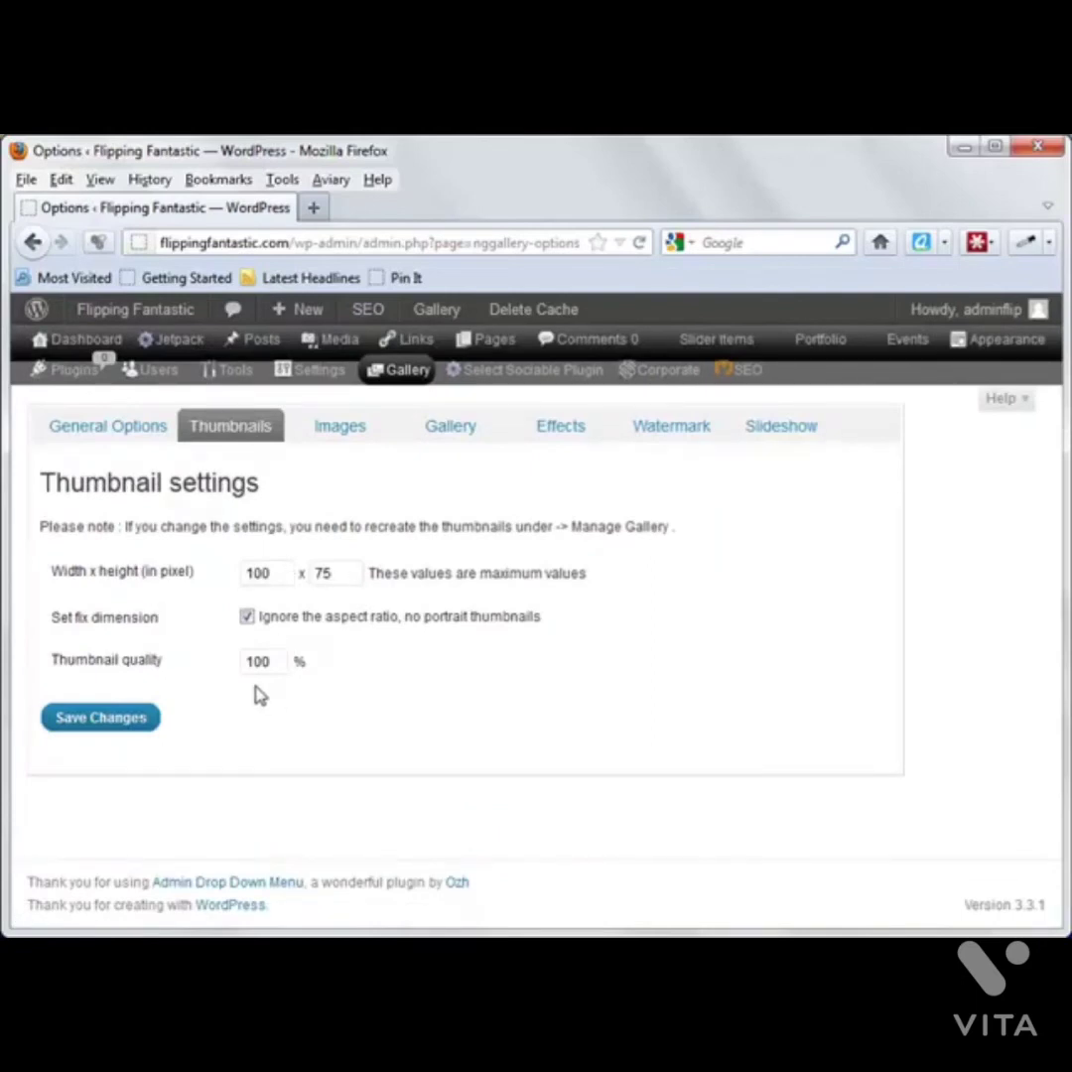
pyautogui.click(354, 431)
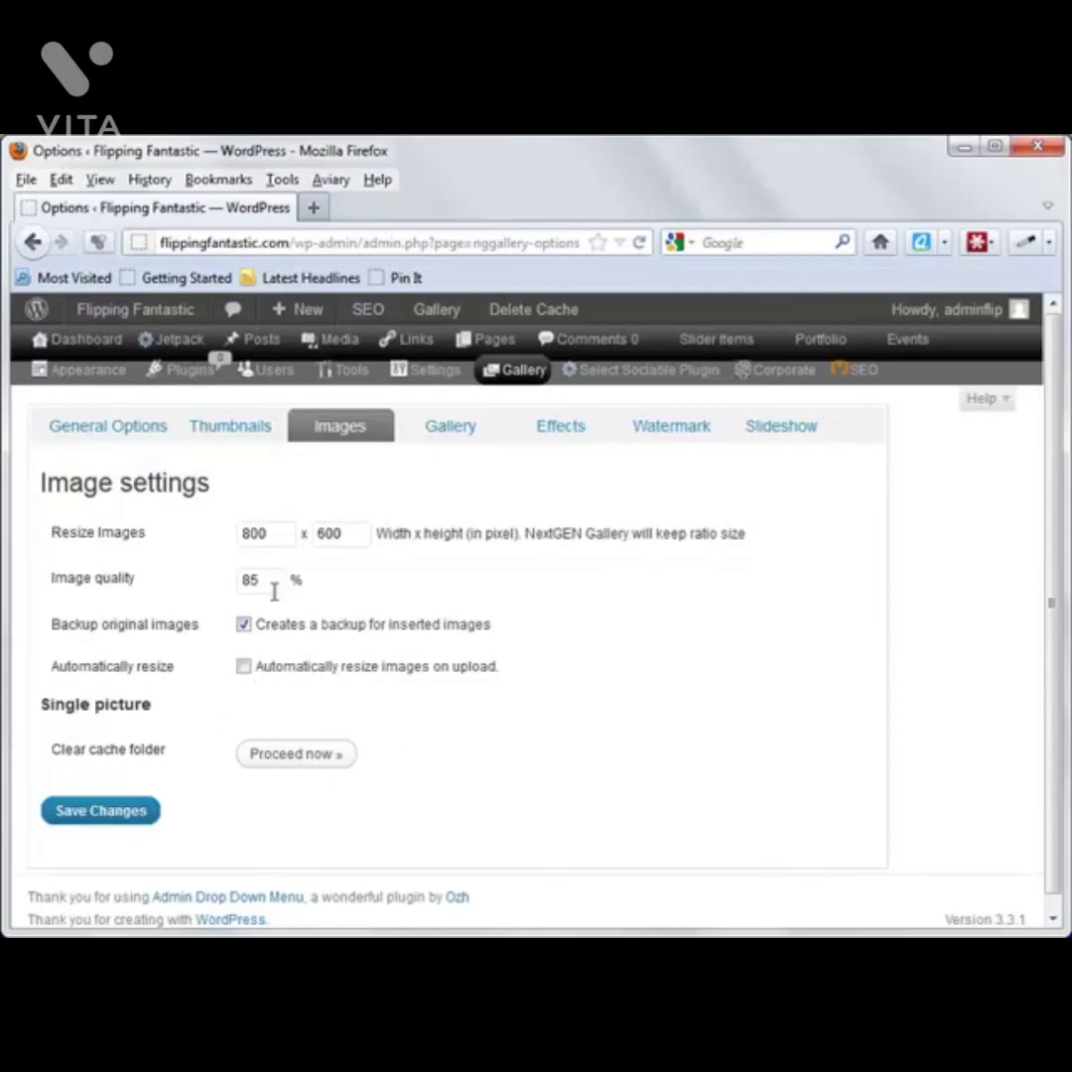
# Review the gallery plugin's gallery settings, JavaScript thumbnail effect choices and watermark settings.
pyautogui.click(452, 430)
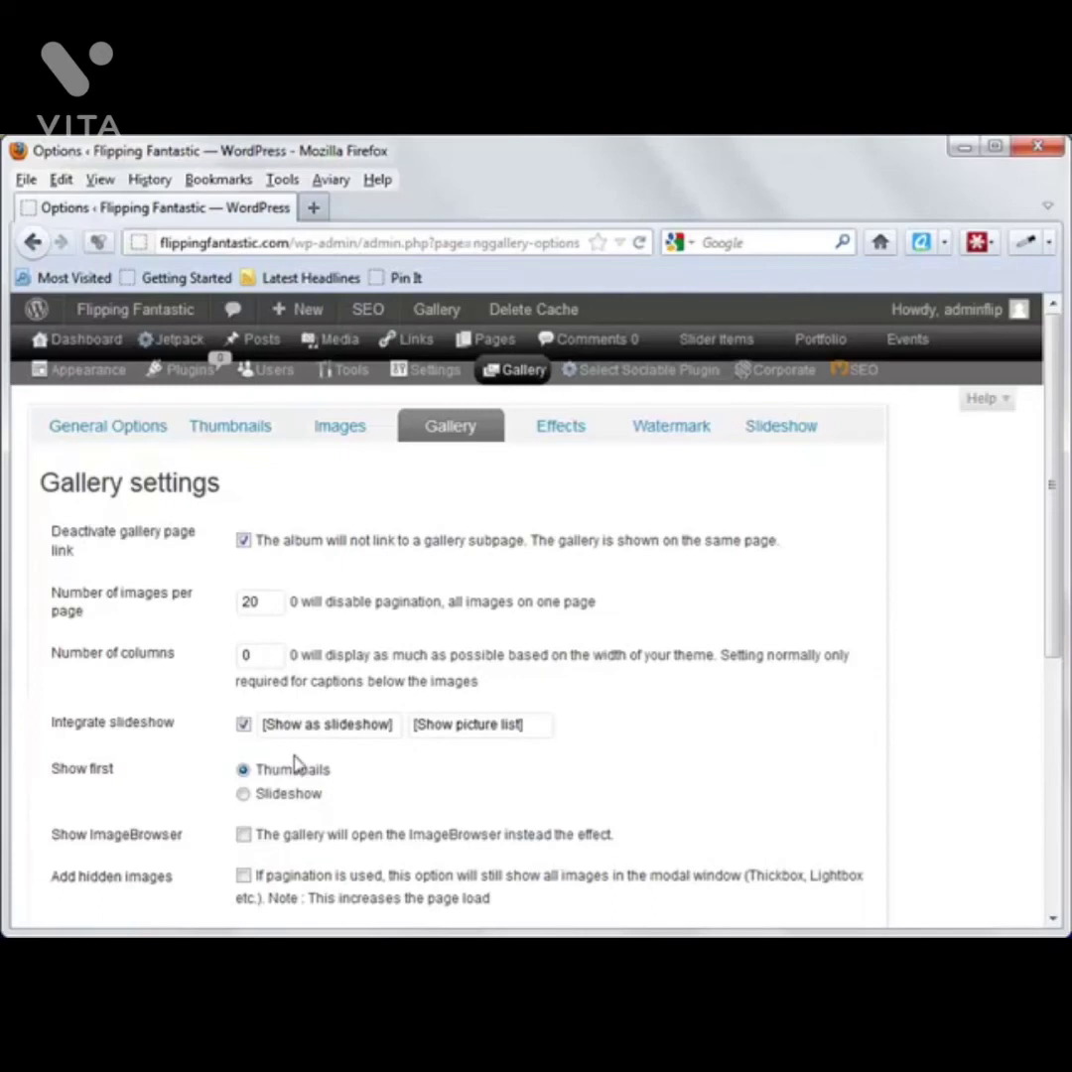
pyautogui.scroll(-2, 292, 759)
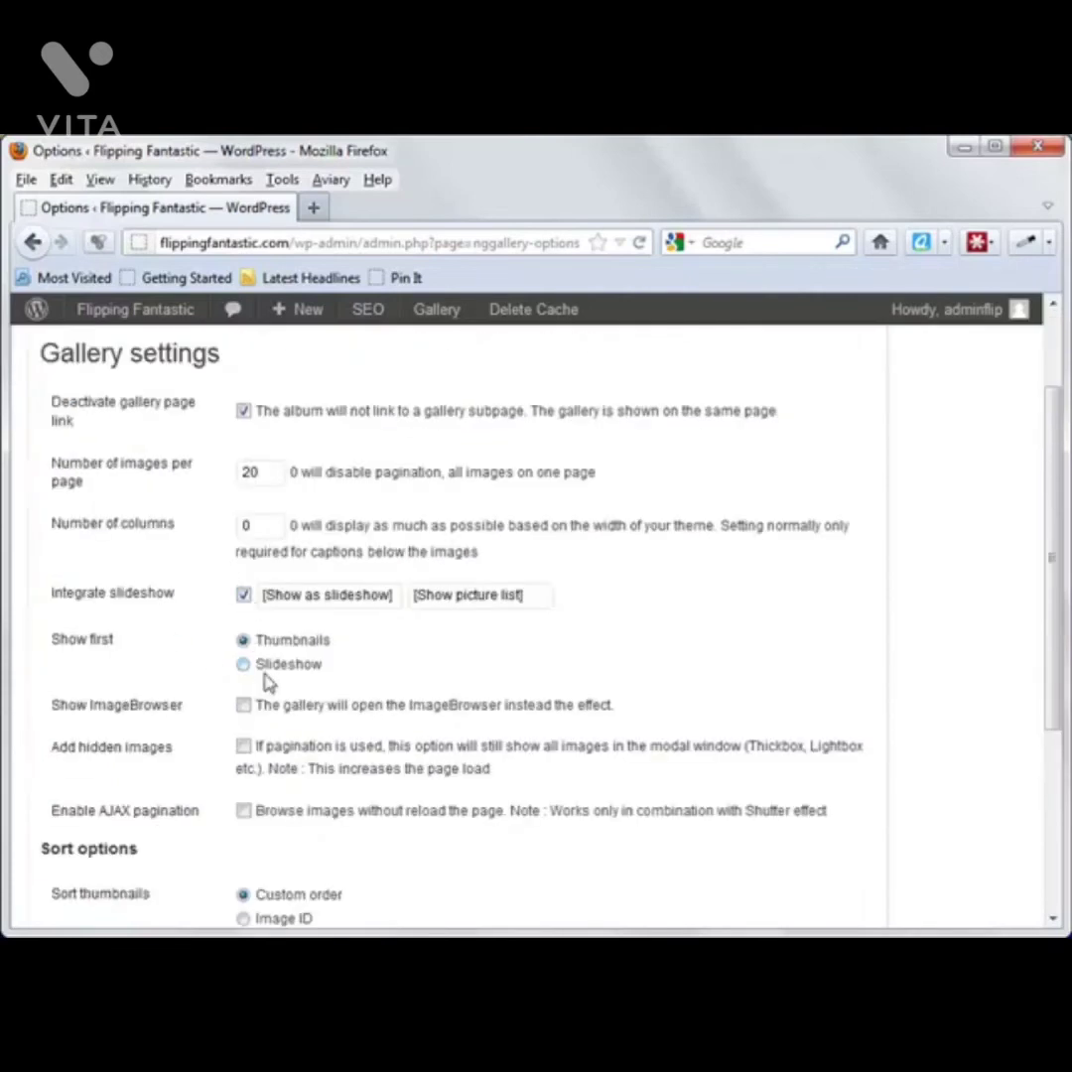
pyautogui.scroll(2, 475, 675)
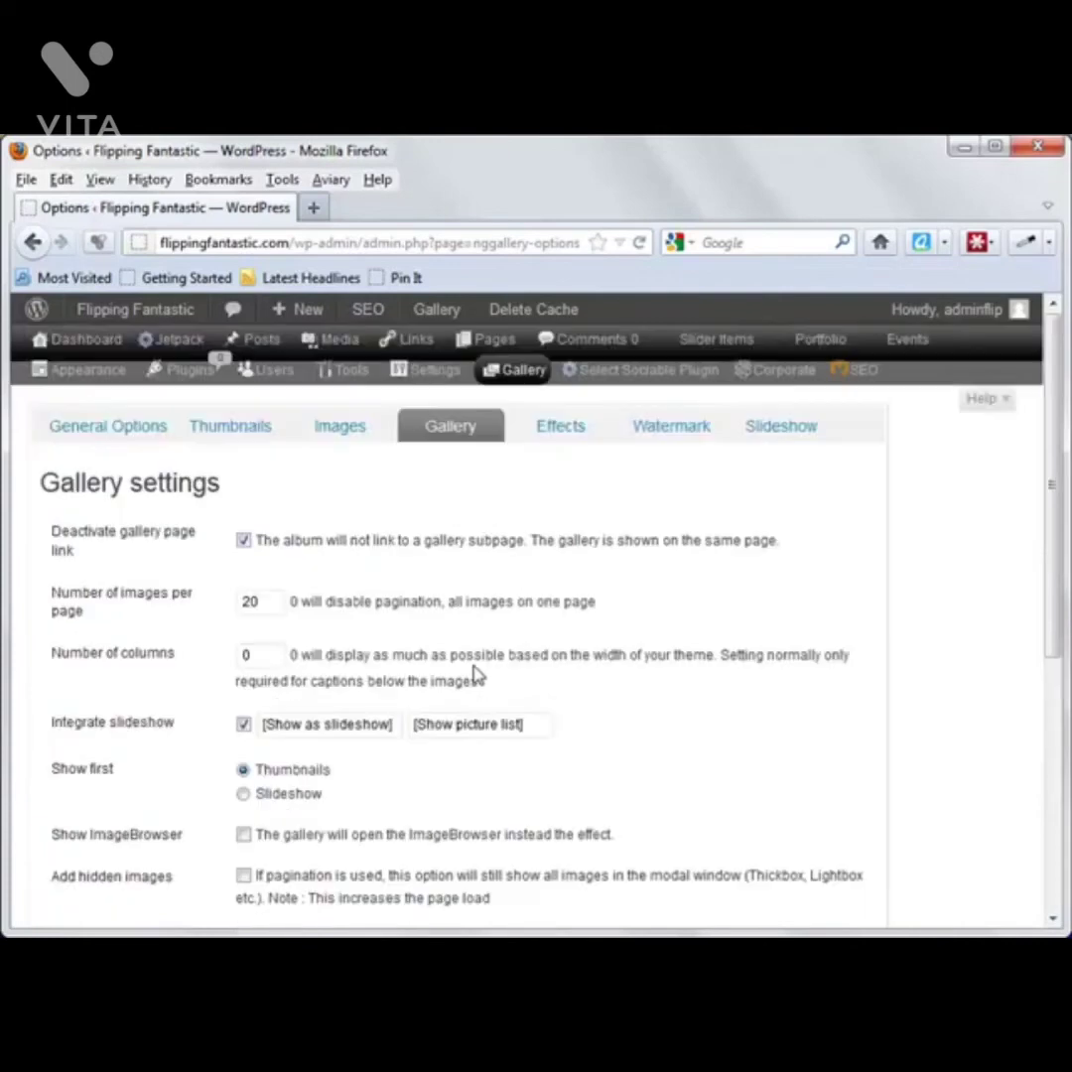
pyautogui.click(560, 434)
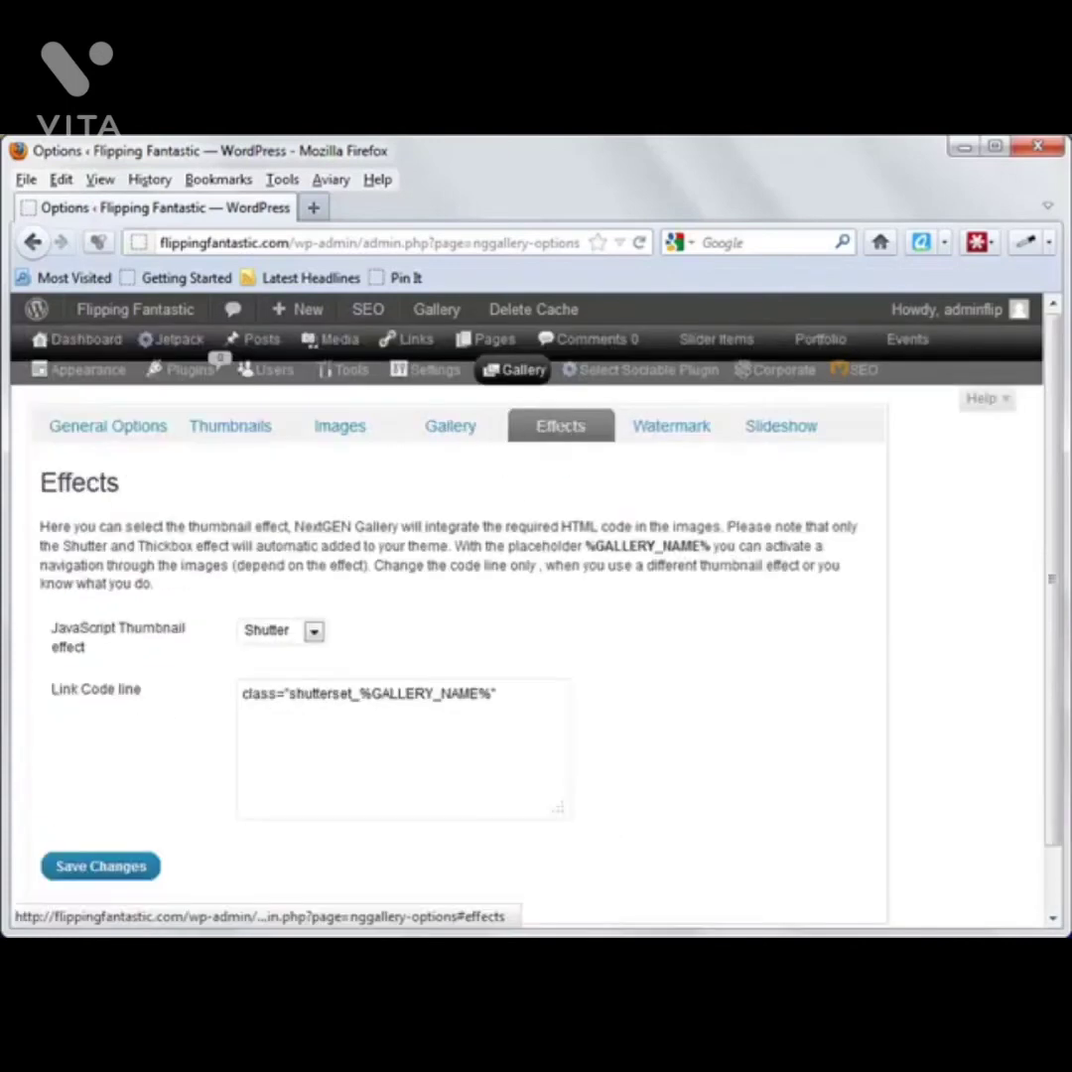
pyautogui.click(313, 633)
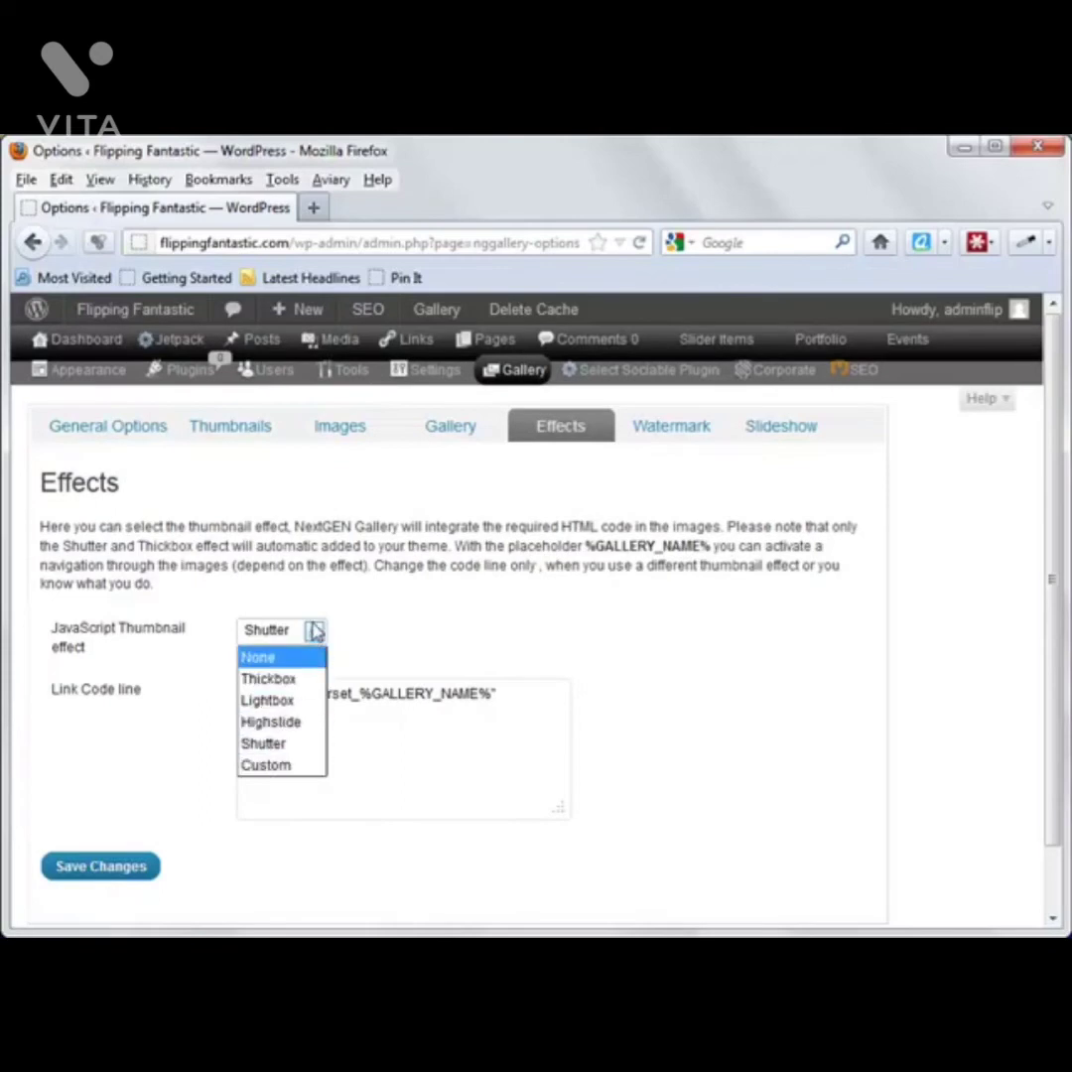
pyautogui.click(314, 633)
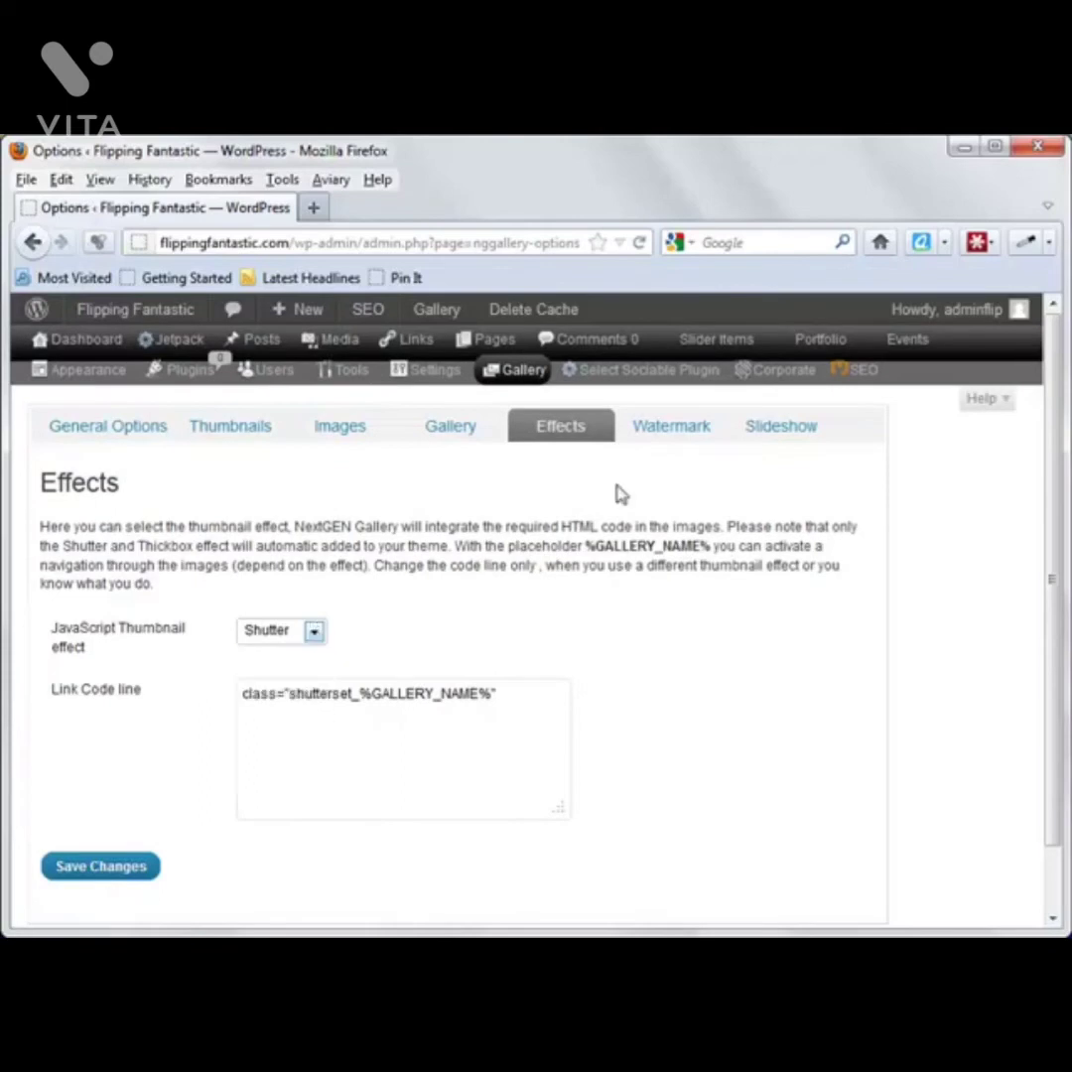
pyautogui.click(668, 437)
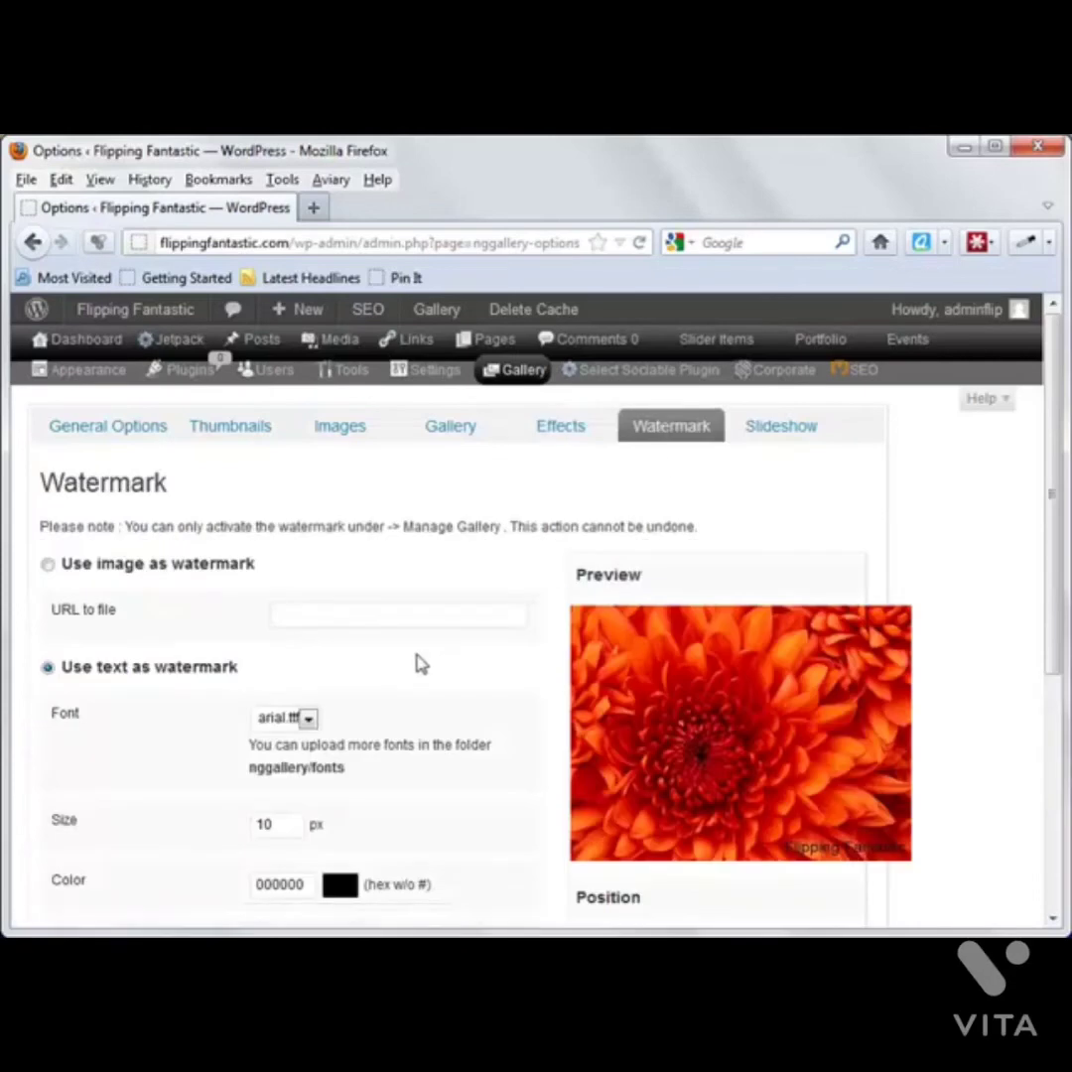
pyautogui.scroll(-2, 417, 663)
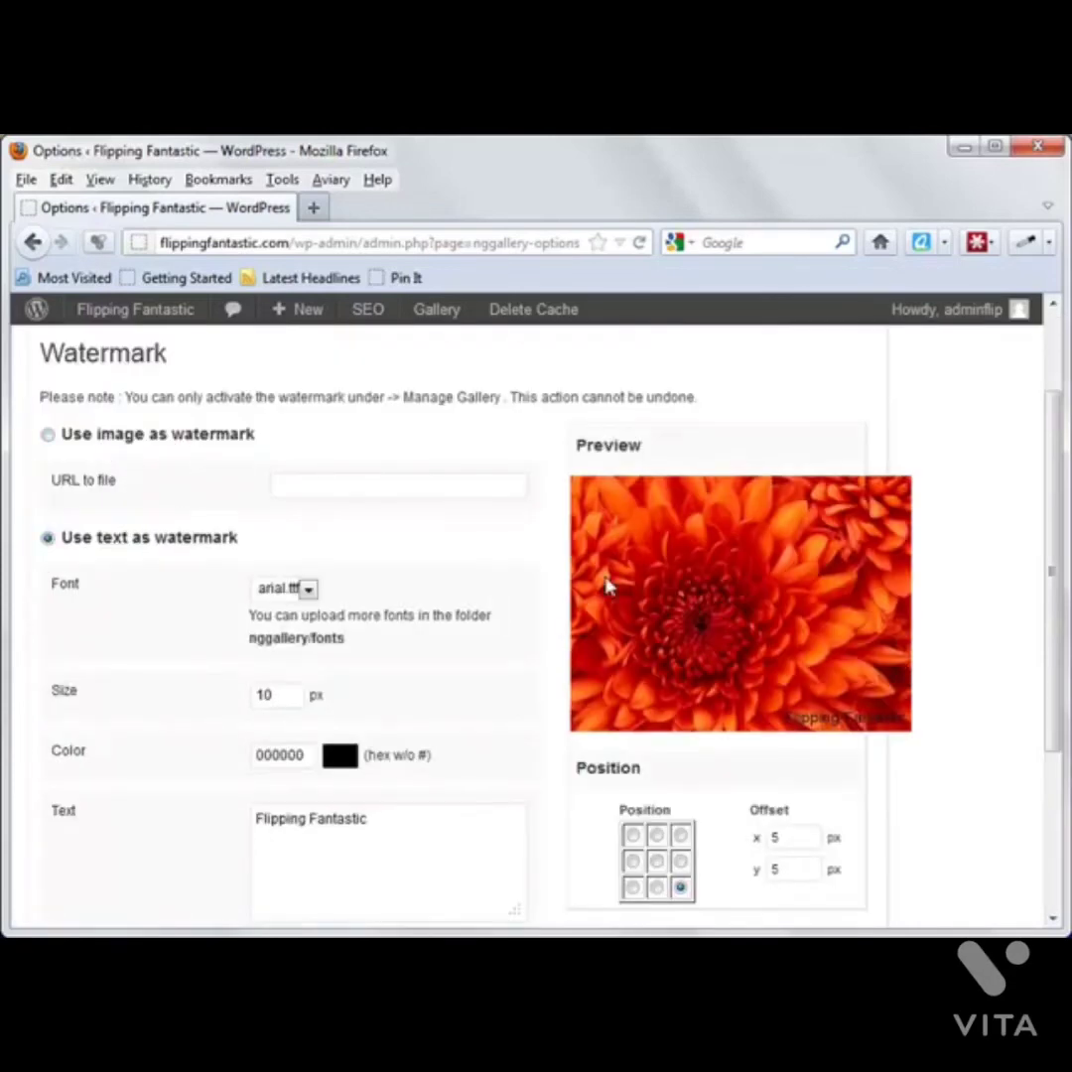
pyautogui.scroll(2, 481, 691)
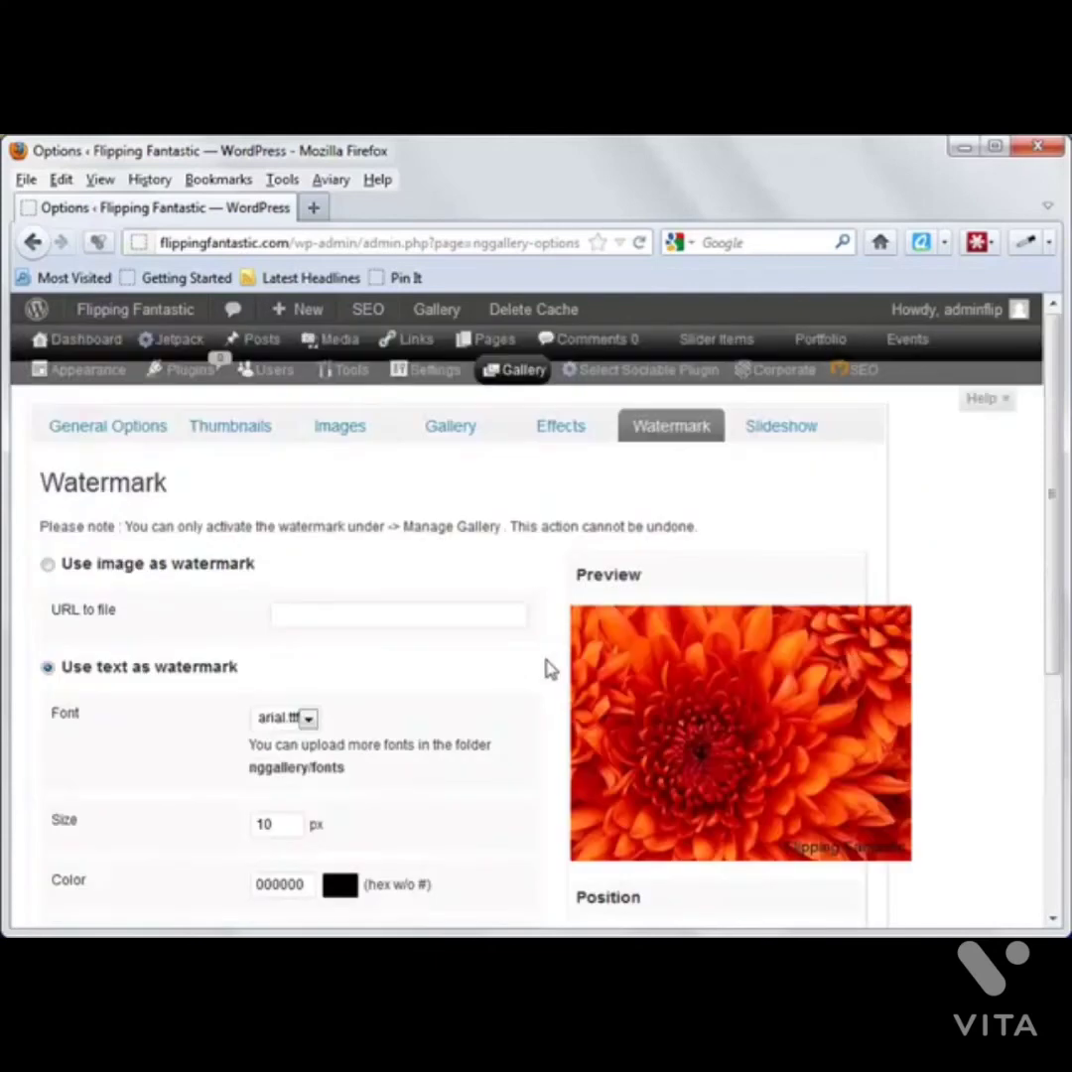
# Set the gallery slideshow's duration time to 5 seconds and save the slideshow settings.
pyautogui.click(780, 431)
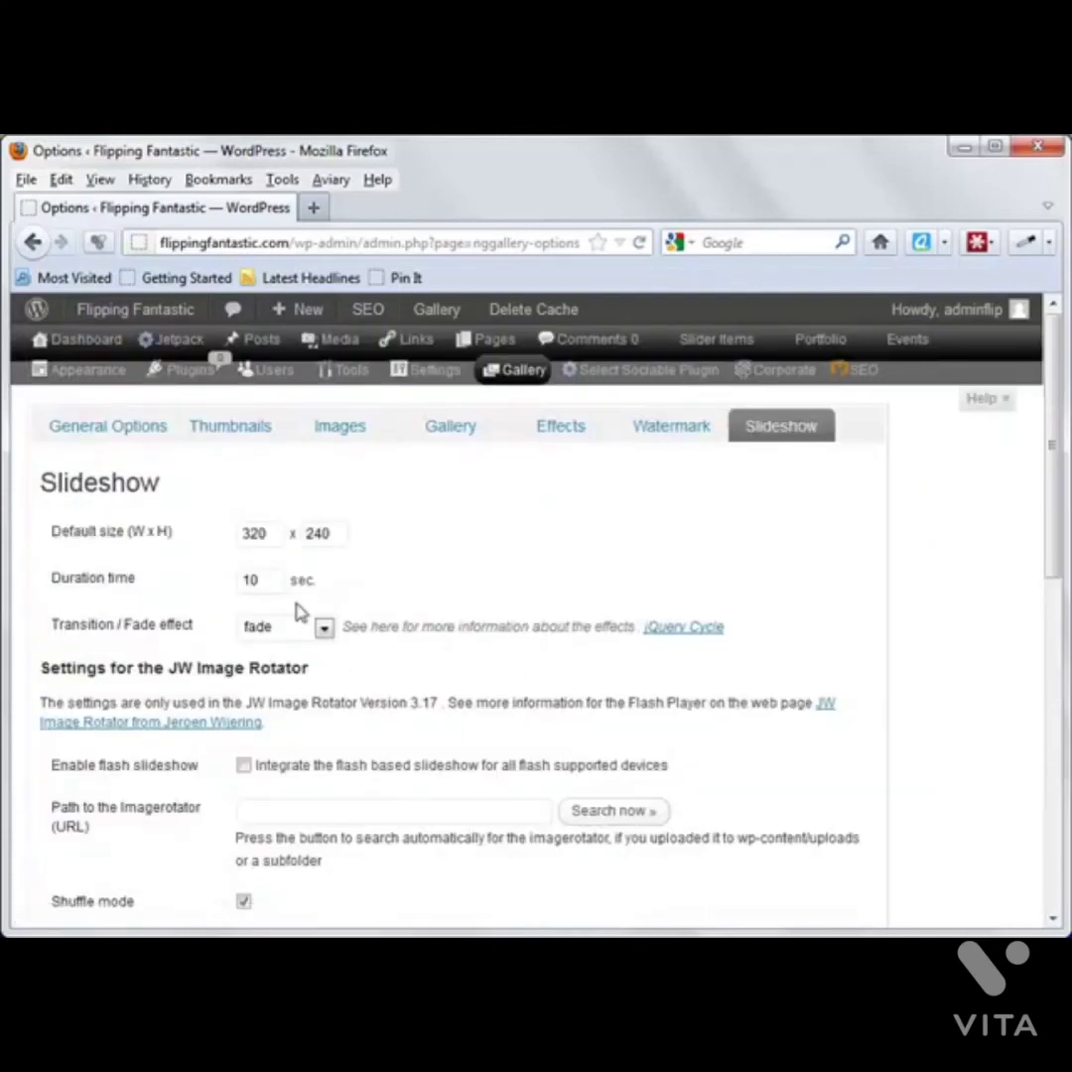
pyautogui.doubleClick(258, 580)
pyautogui.scroll(-5, 368, 632)
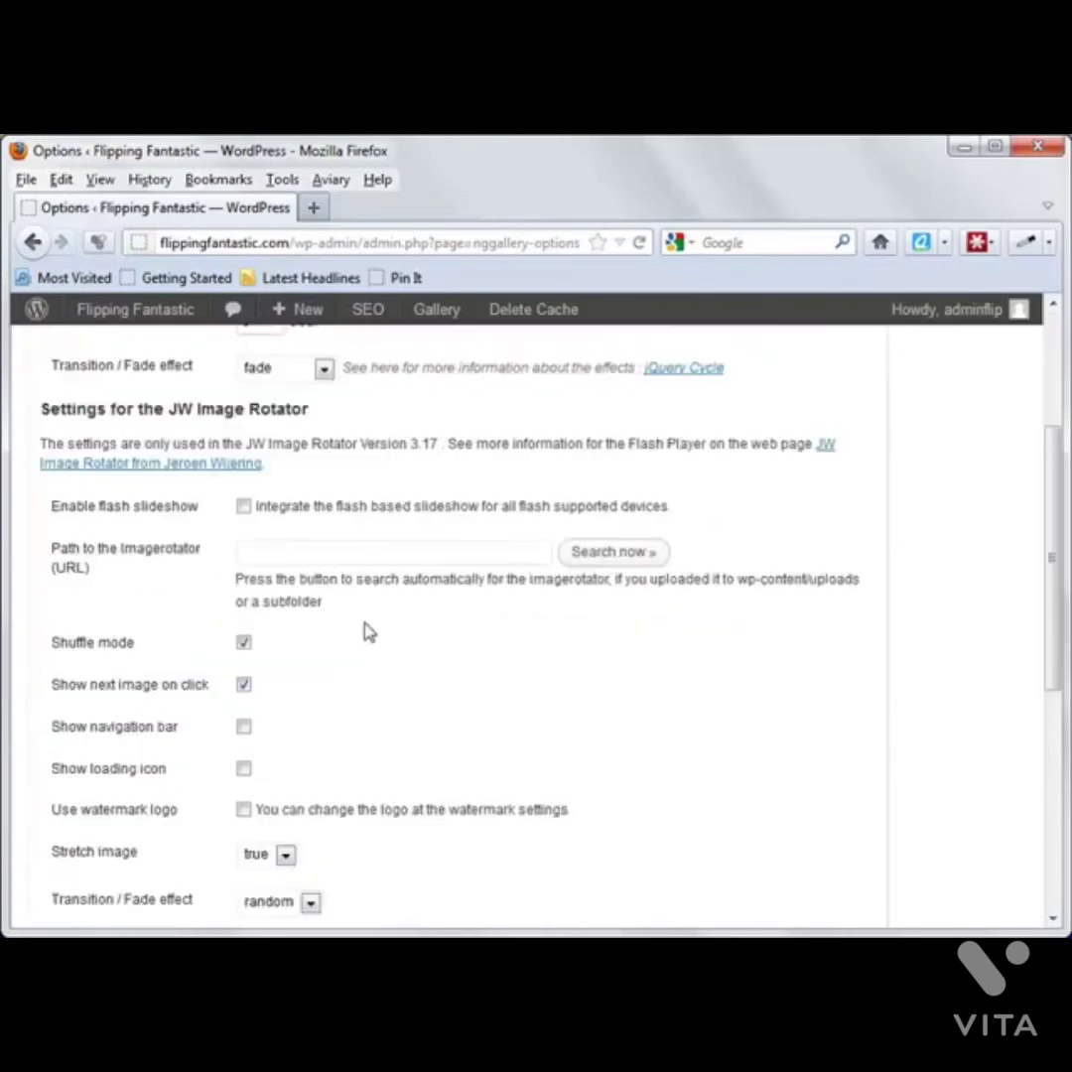
pyautogui.scroll(-5, 349, 641)
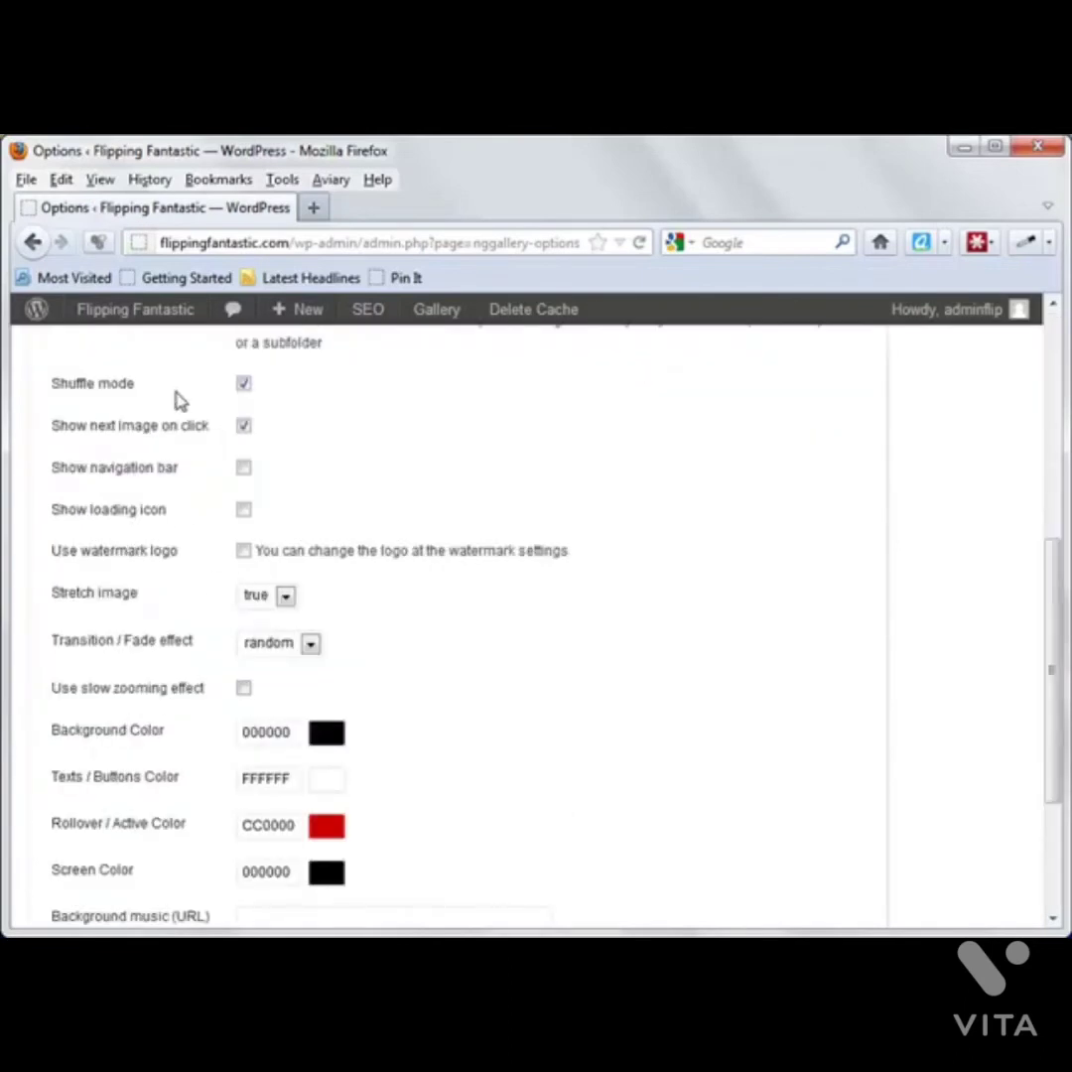
pyautogui.scroll(-5, 281, 591)
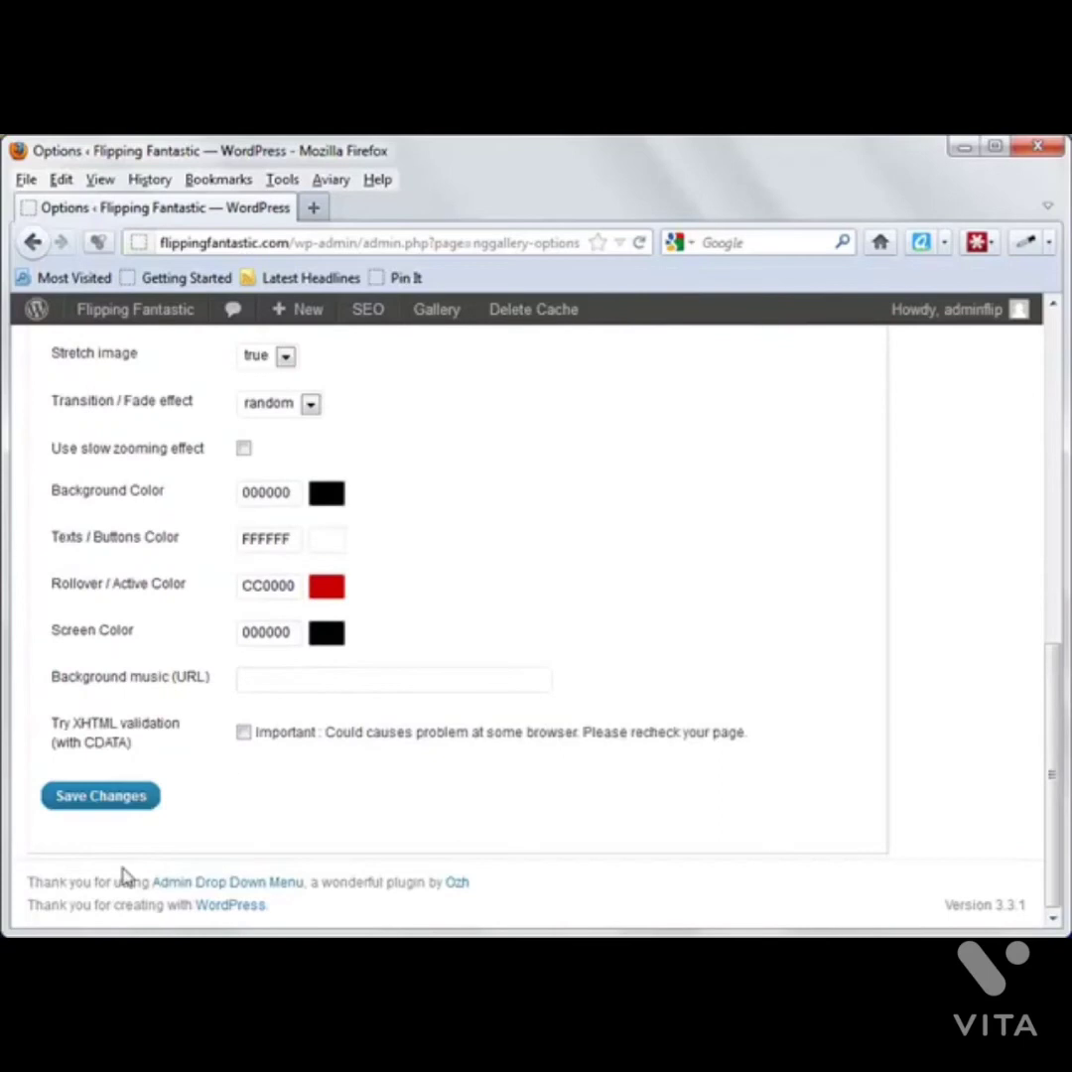
pyautogui.click(104, 800)
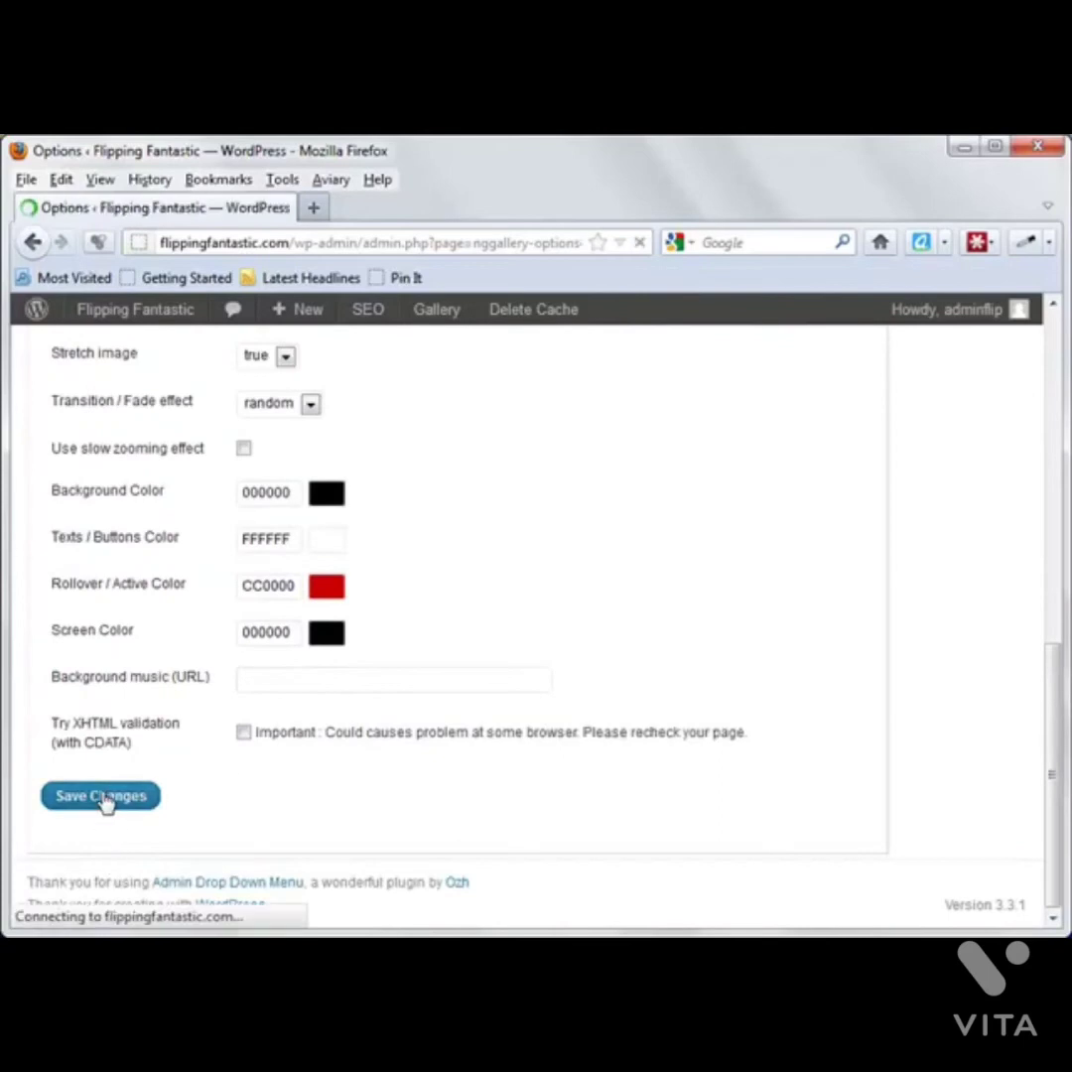
# View the gallery plugin's image upload page and its list of existing galleries.
pyautogui.moveTo(436, 371)
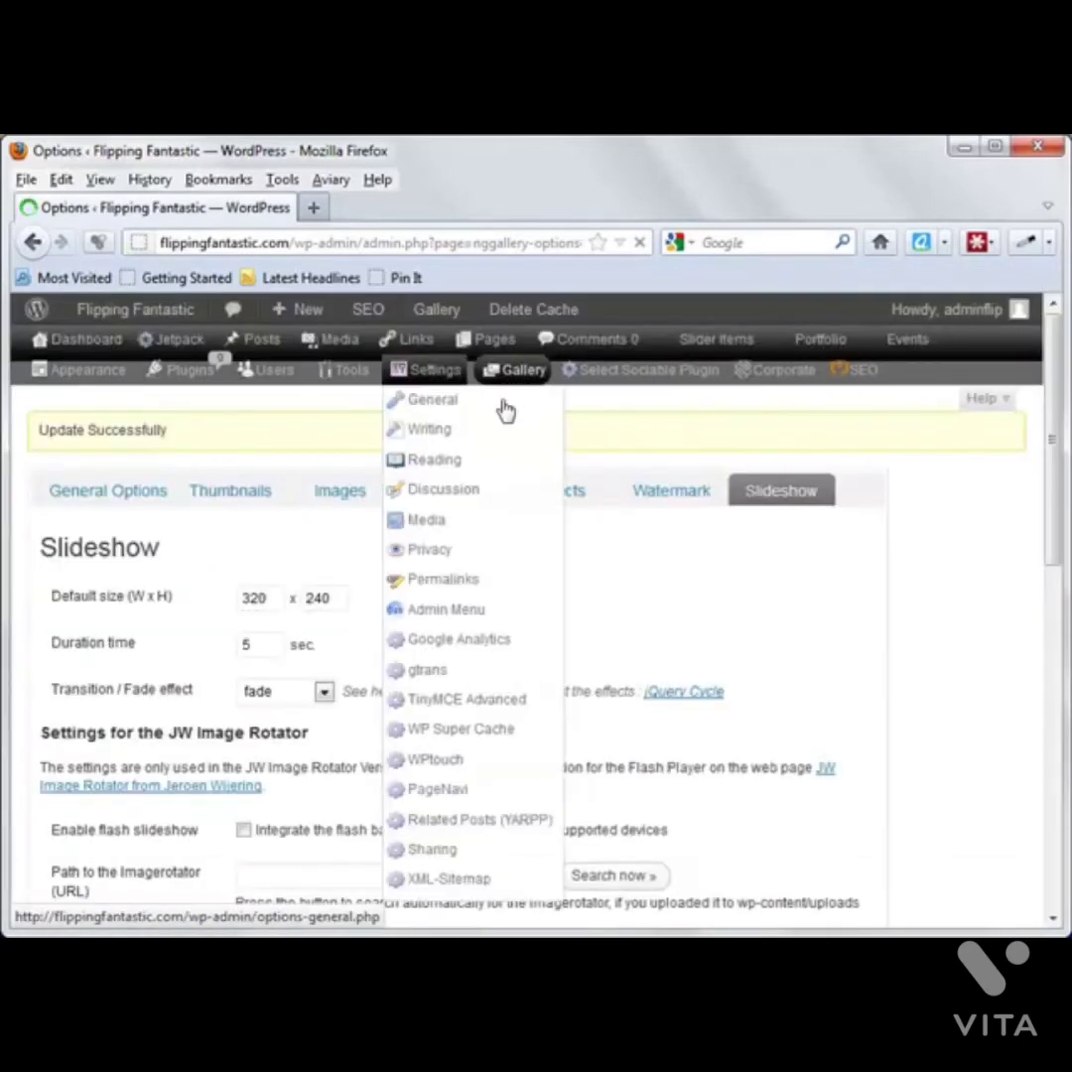
pyautogui.scroll(-4, 504, 407)
pyautogui.scroll(4, 519, 515)
pyautogui.moveTo(529, 378)
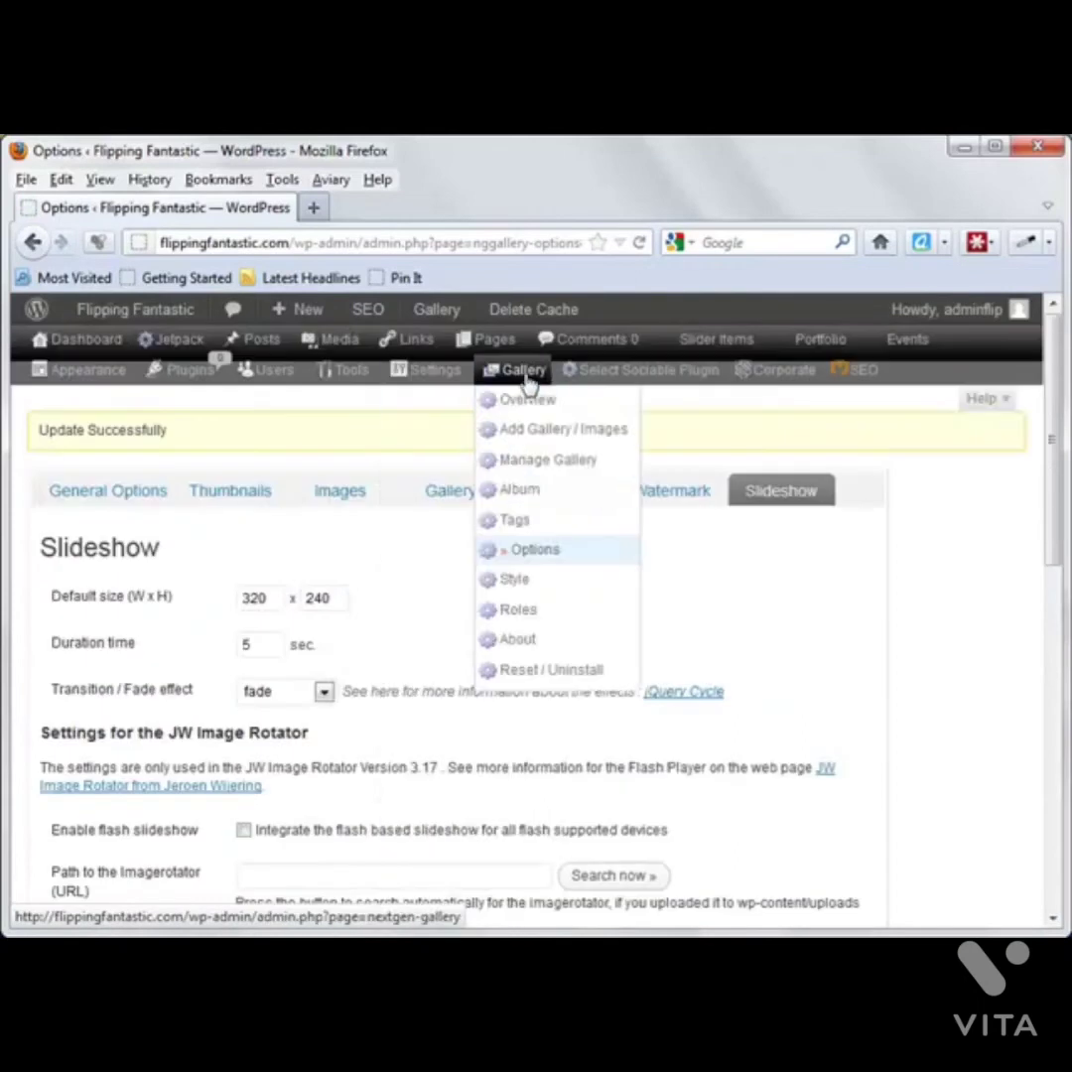
pyautogui.click(531, 439)
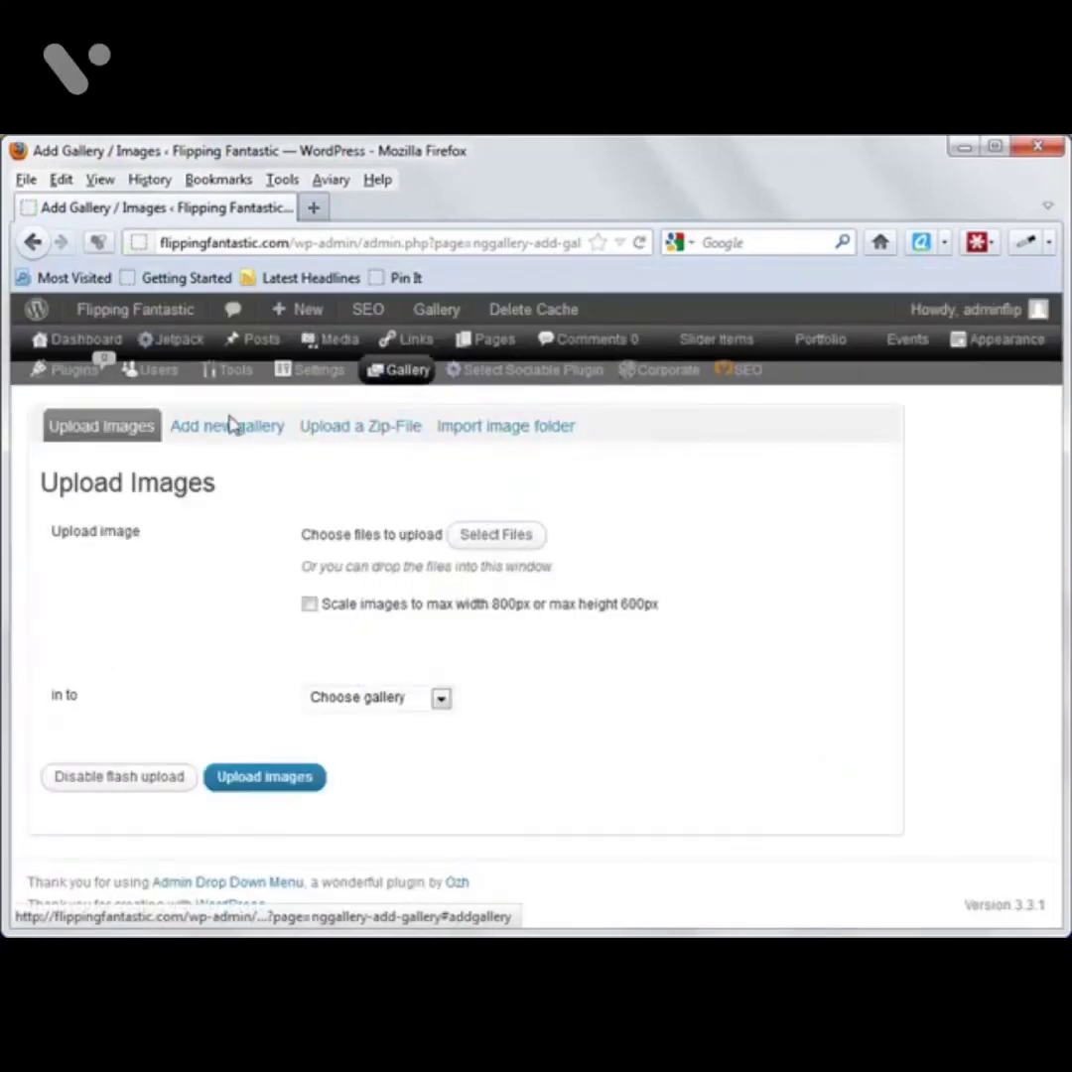
pyautogui.moveTo(408, 375)
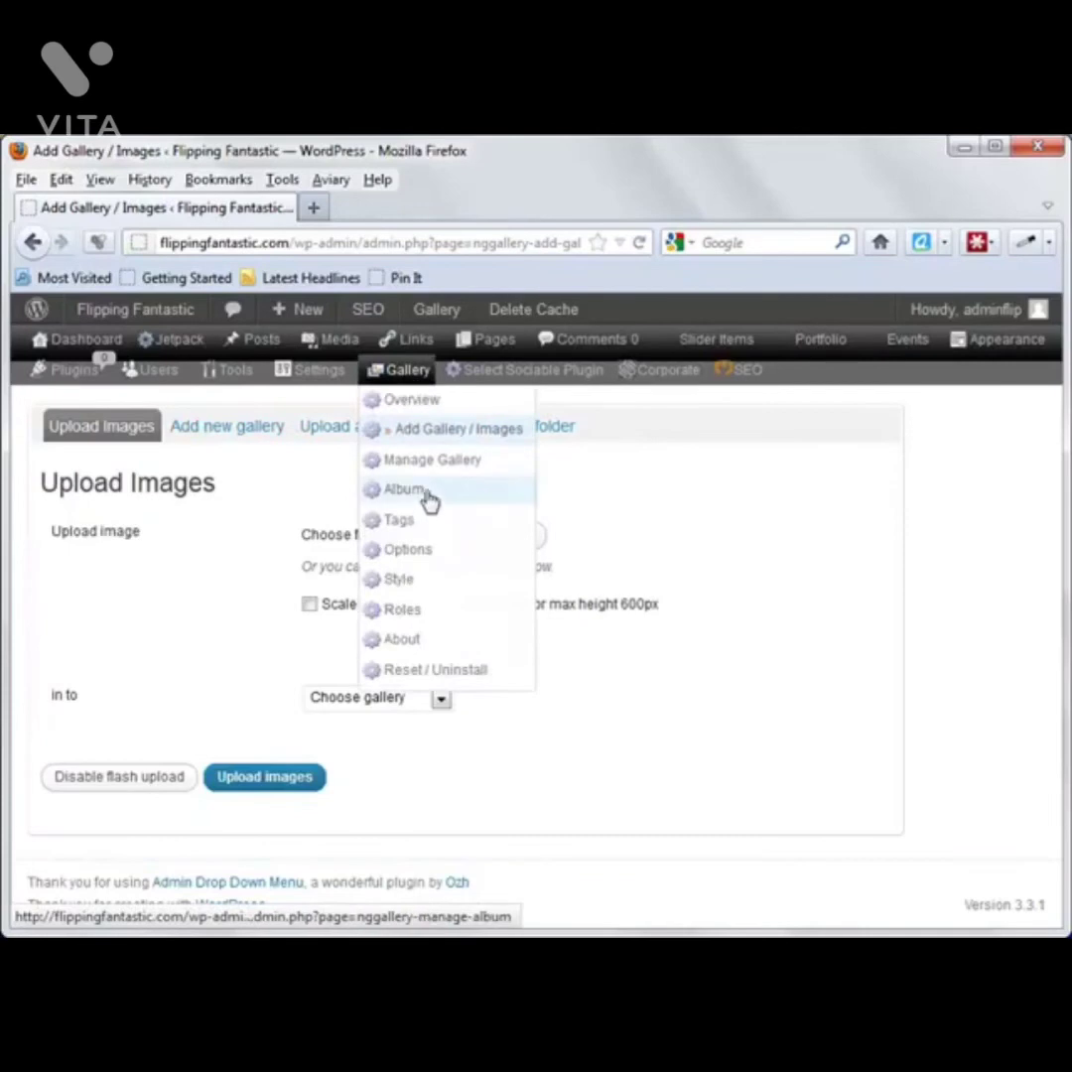
pyautogui.click(414, 468)
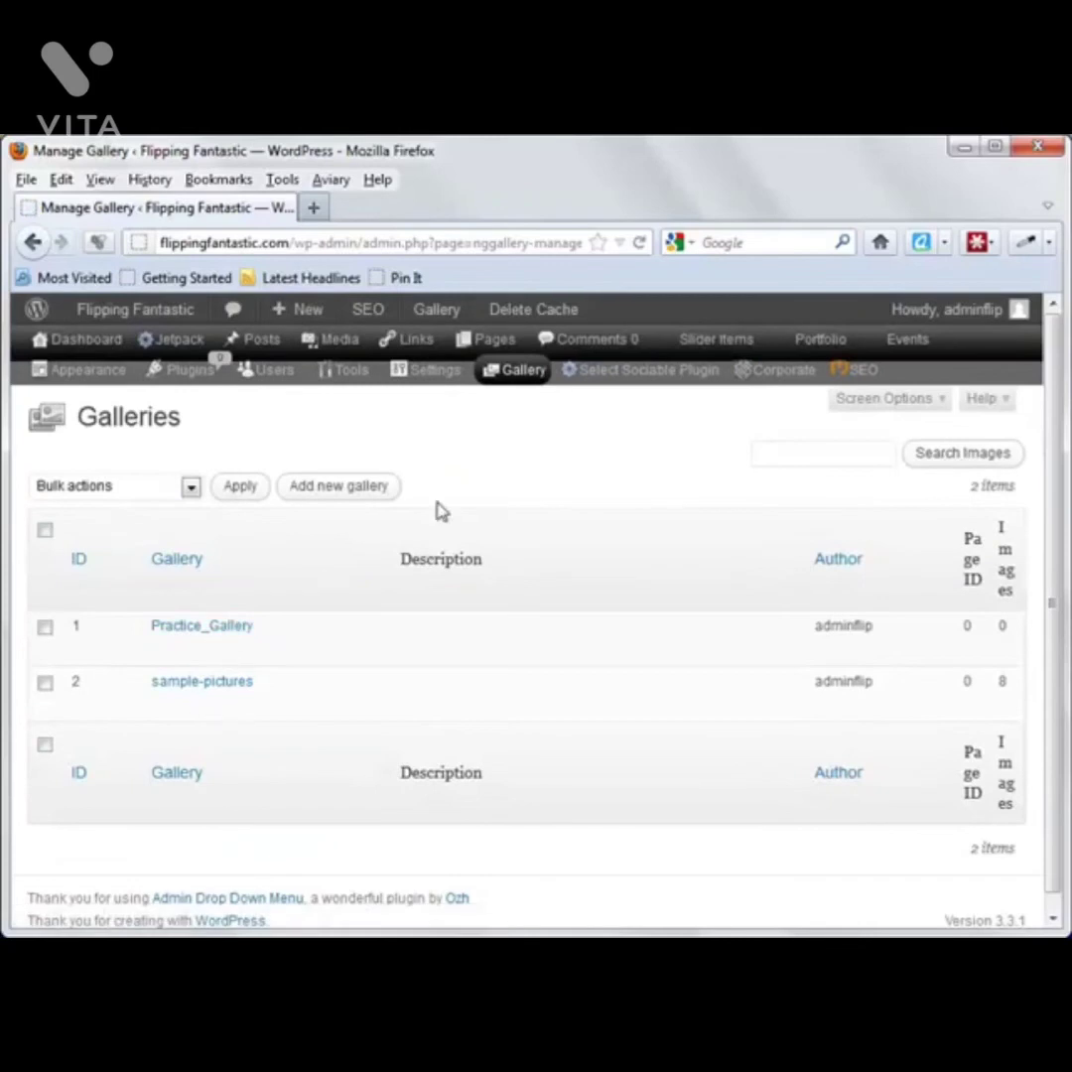
pyautogui.moveTo(503, 382)
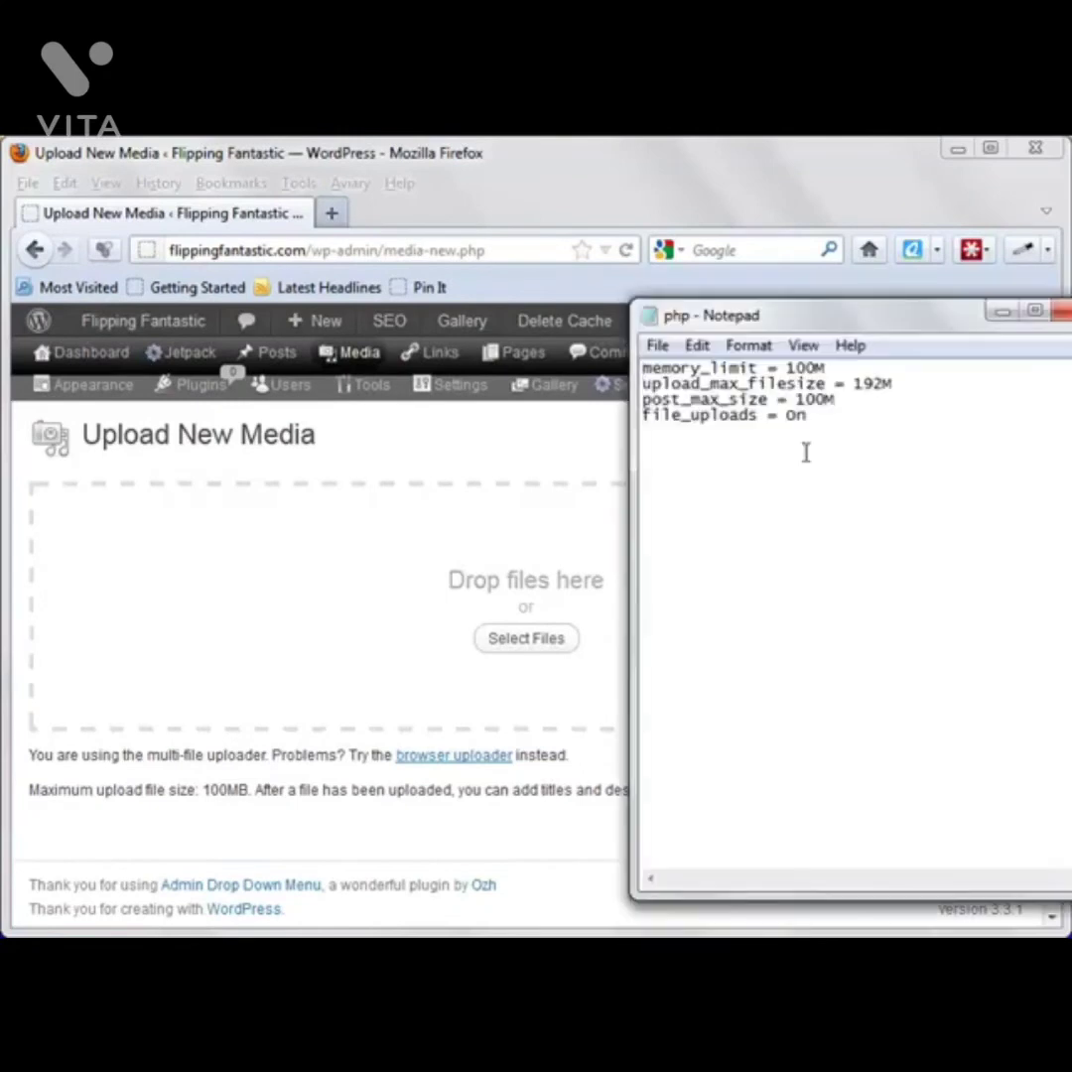
# View the upload limits in the php Notepad file, then switch to FileZilla and select the wp-admin folder inside public_html.
pyautogui.moveTo(839, 318); pyautogui.dragTo(556, 313)
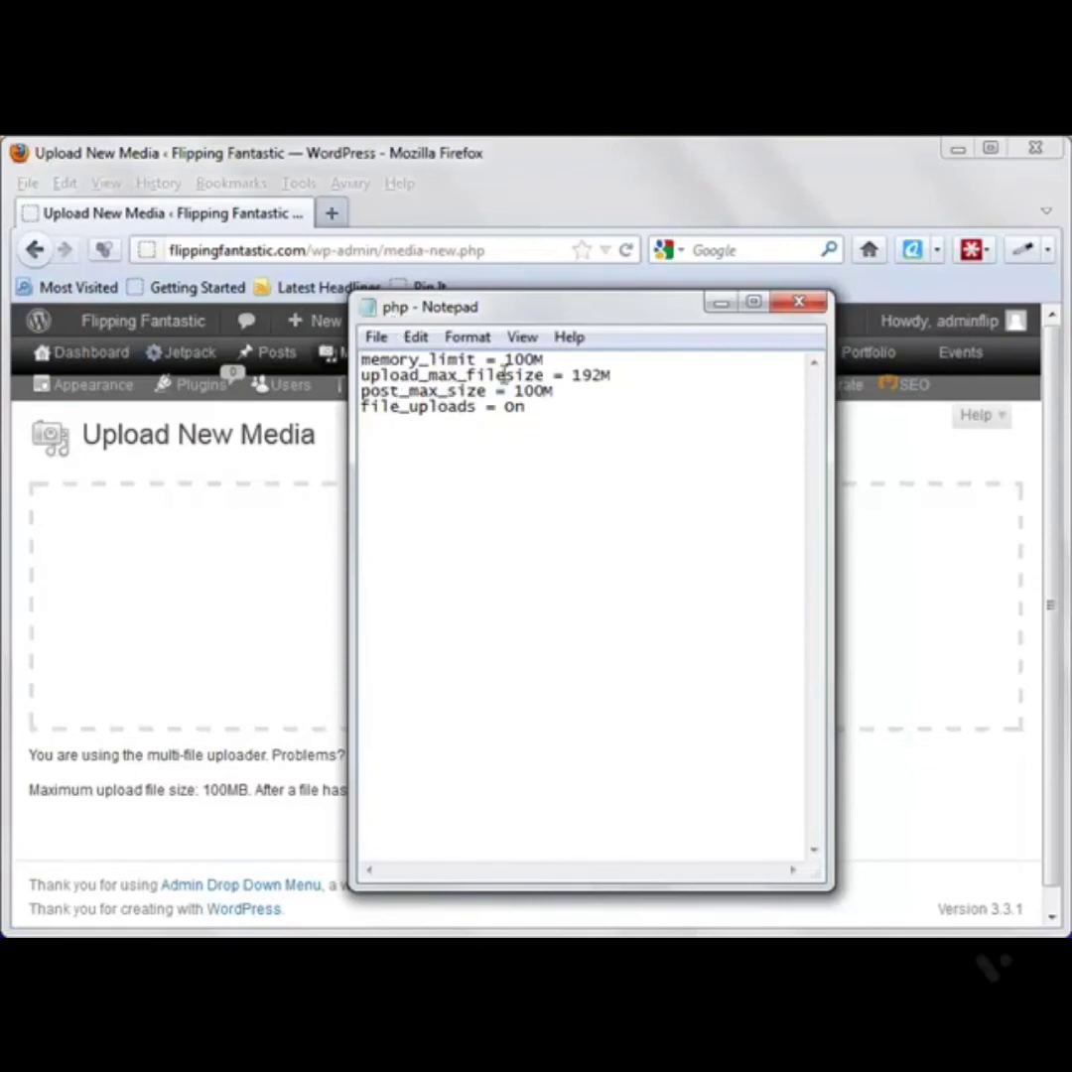
pyautogui.click(721, 306)
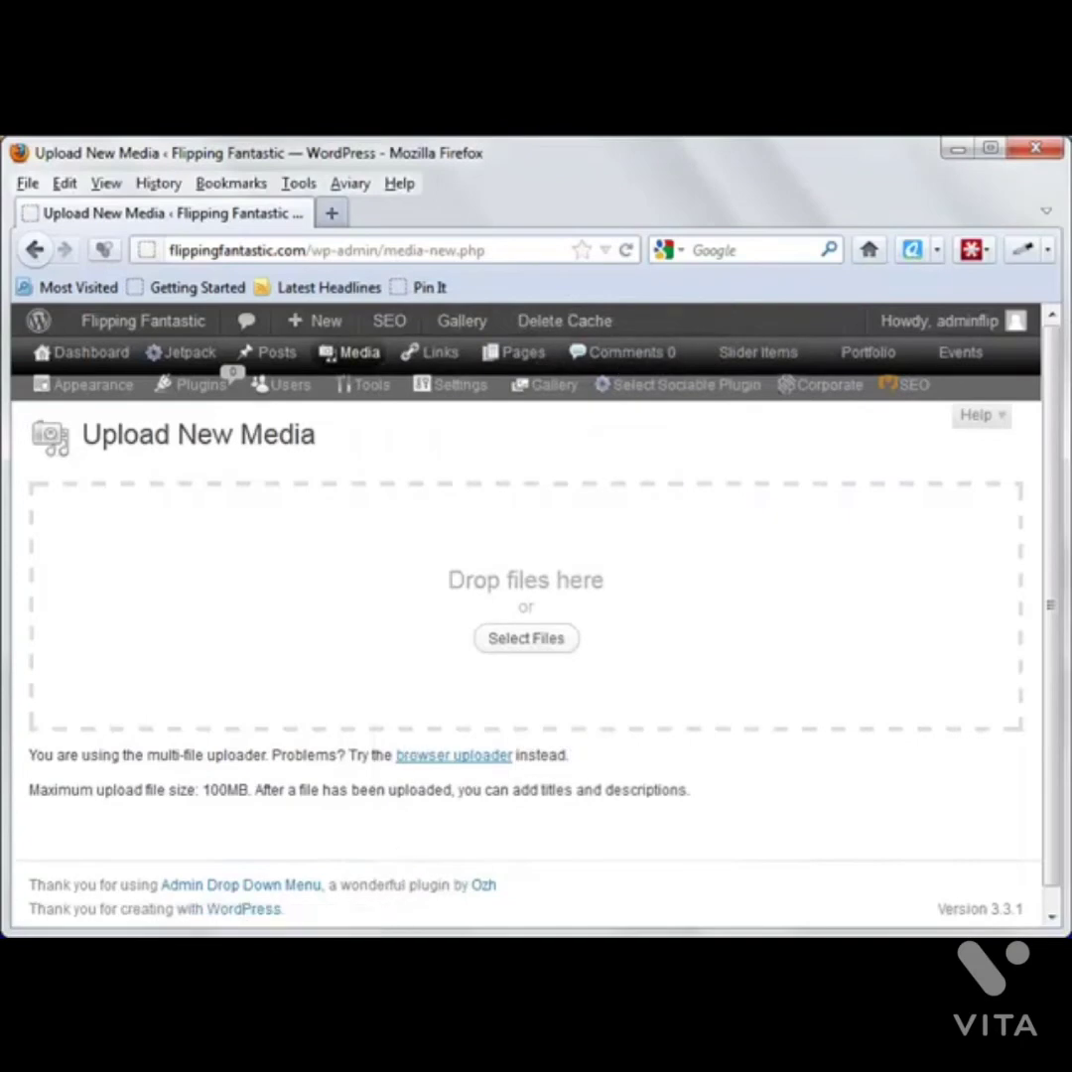
pyautogui.click(467, 950)
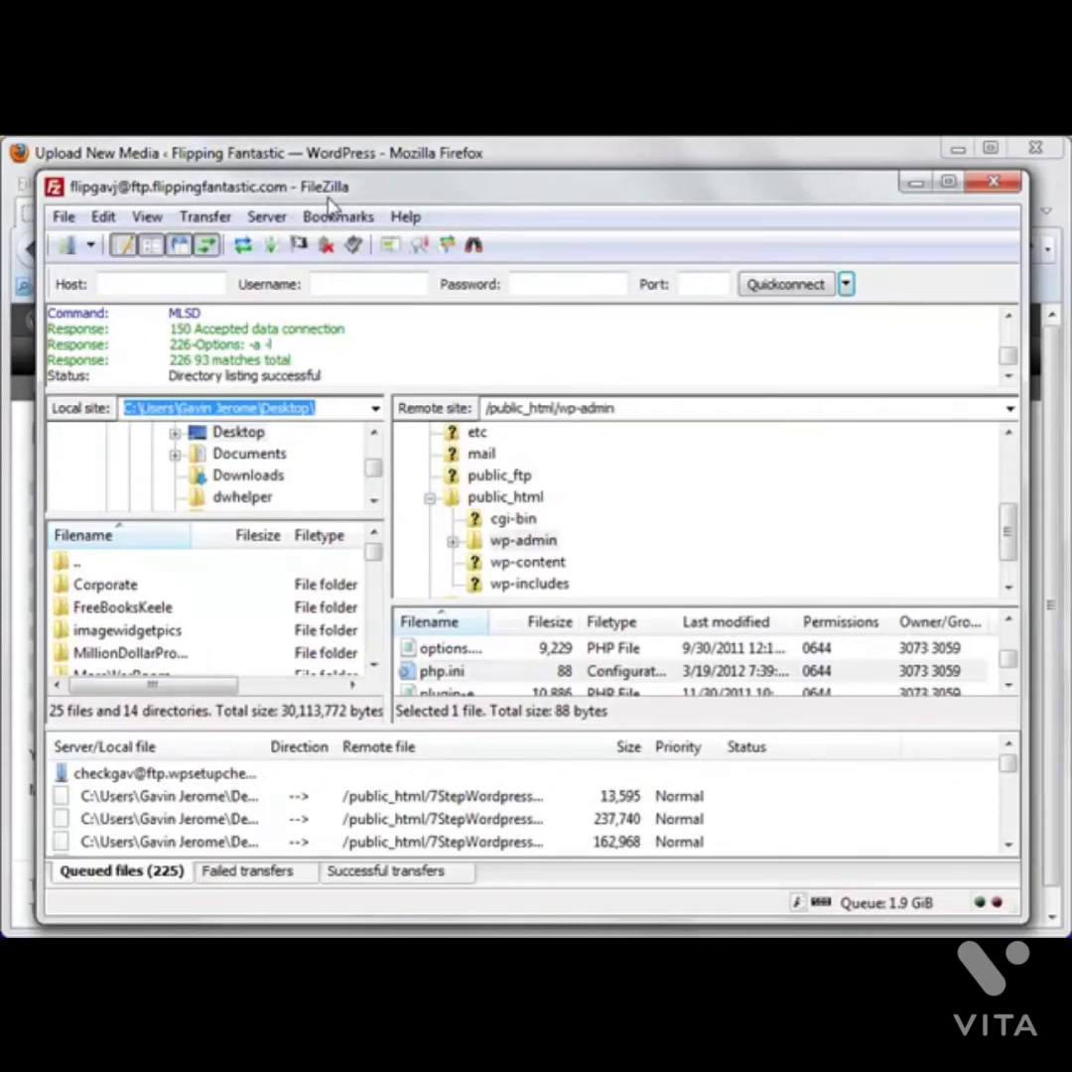
pyautogui.click(506, 499)
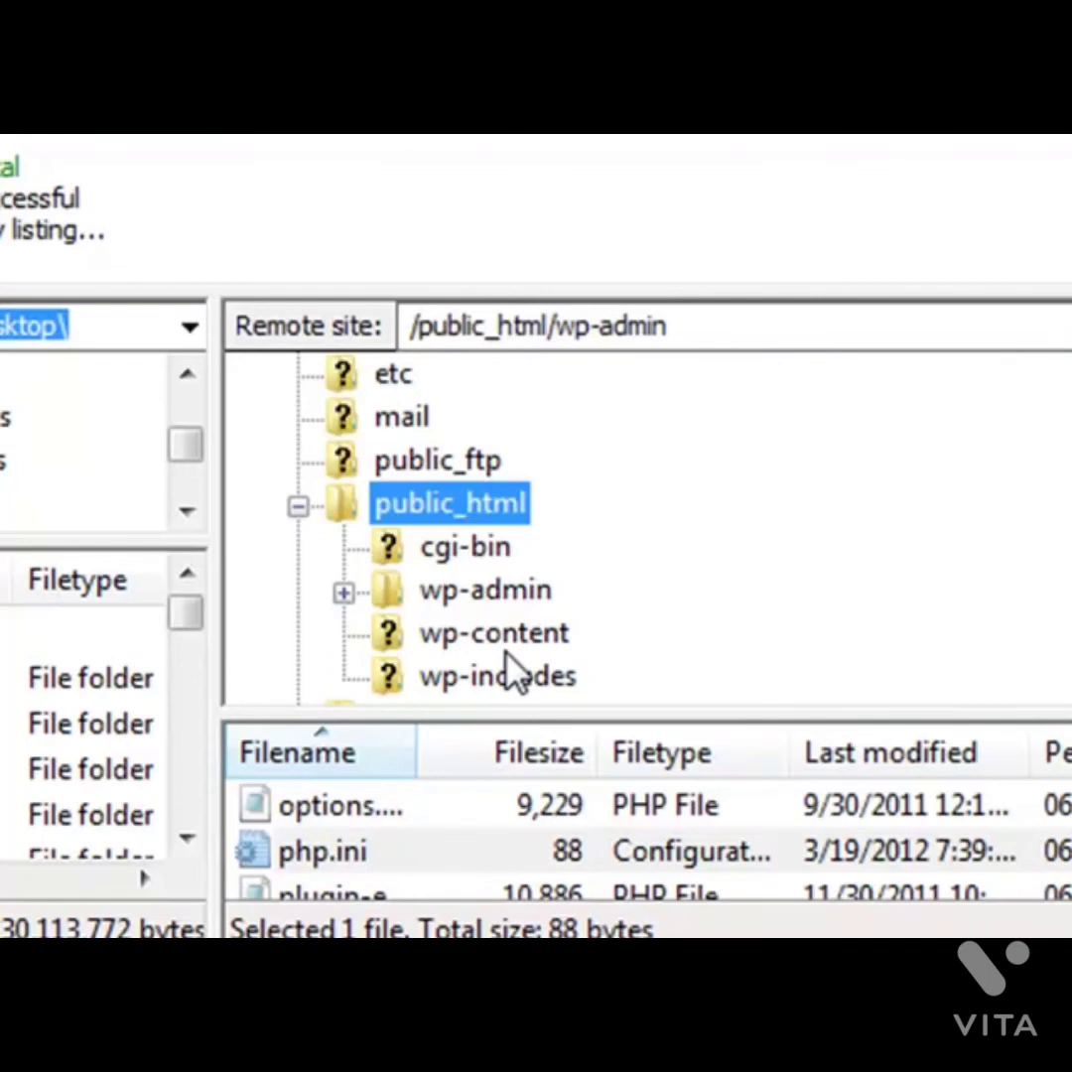
pyautogui.click(503, 596)
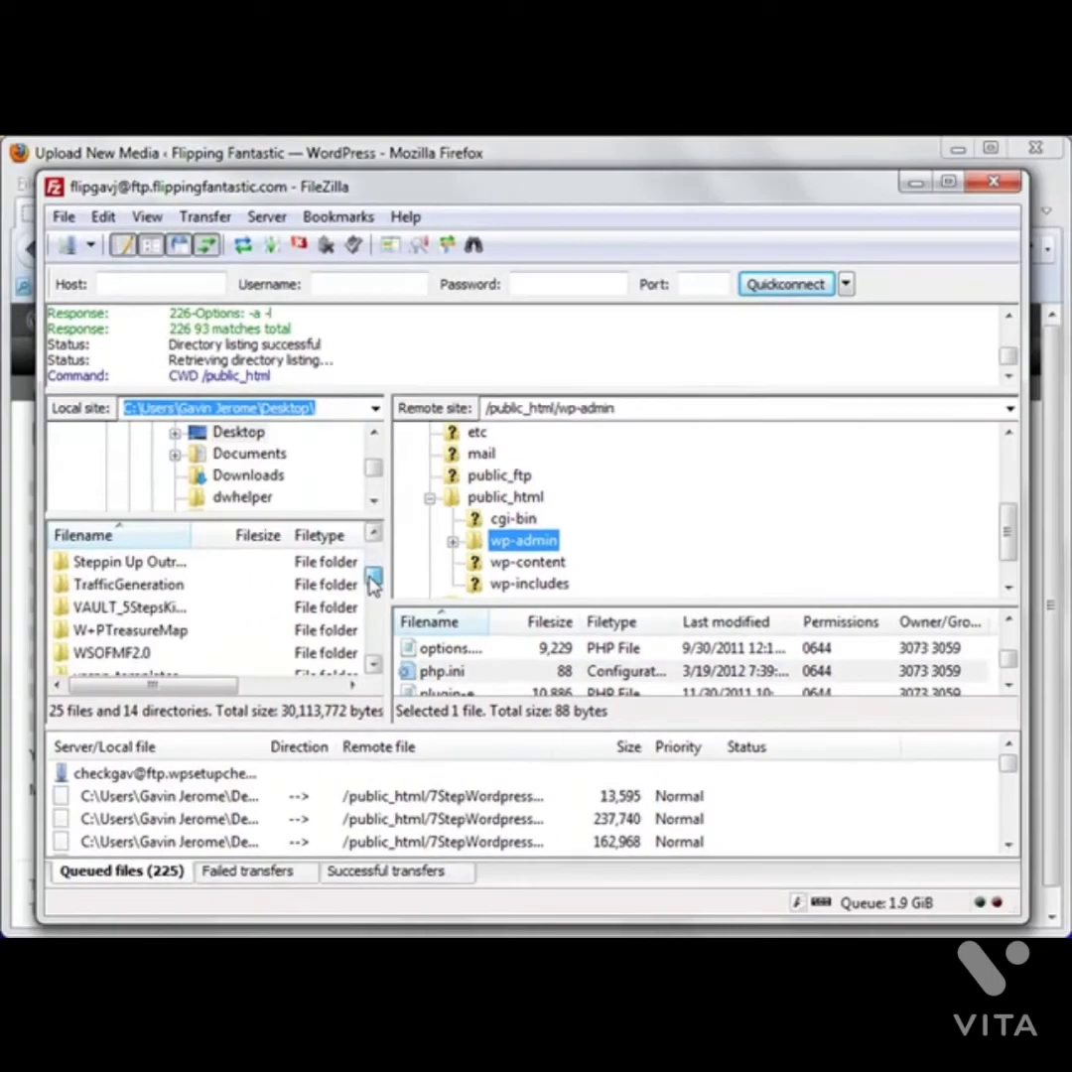
# Locate php.ini among the local Desktop files, show its upload option for wp-admin, and minimize FileZilla.
pyautogui.moveTo(373, 583); pyautogui.dragTo(374, 617)
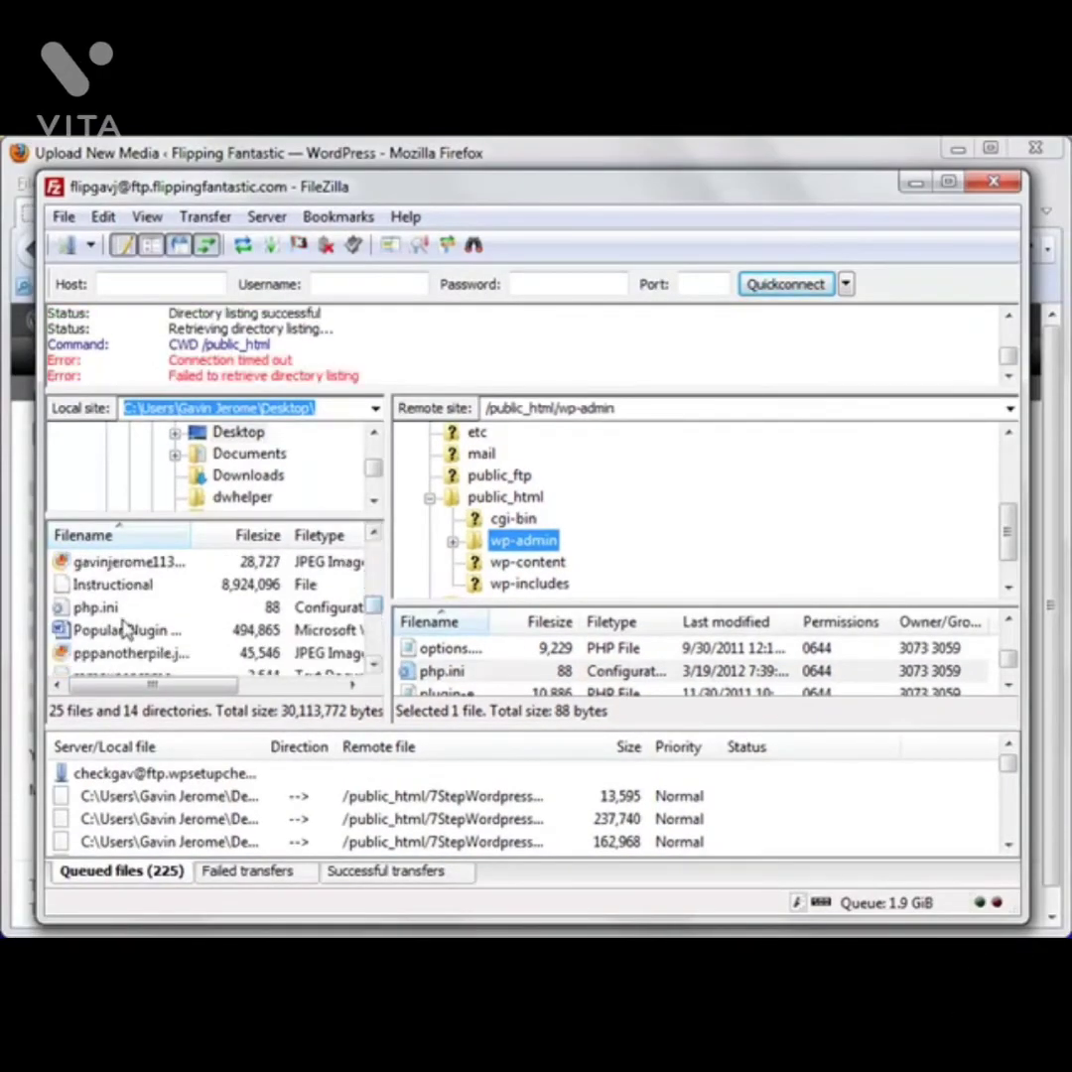
pyautogui.click(97, 607)
pyautogui.click(506, 544)
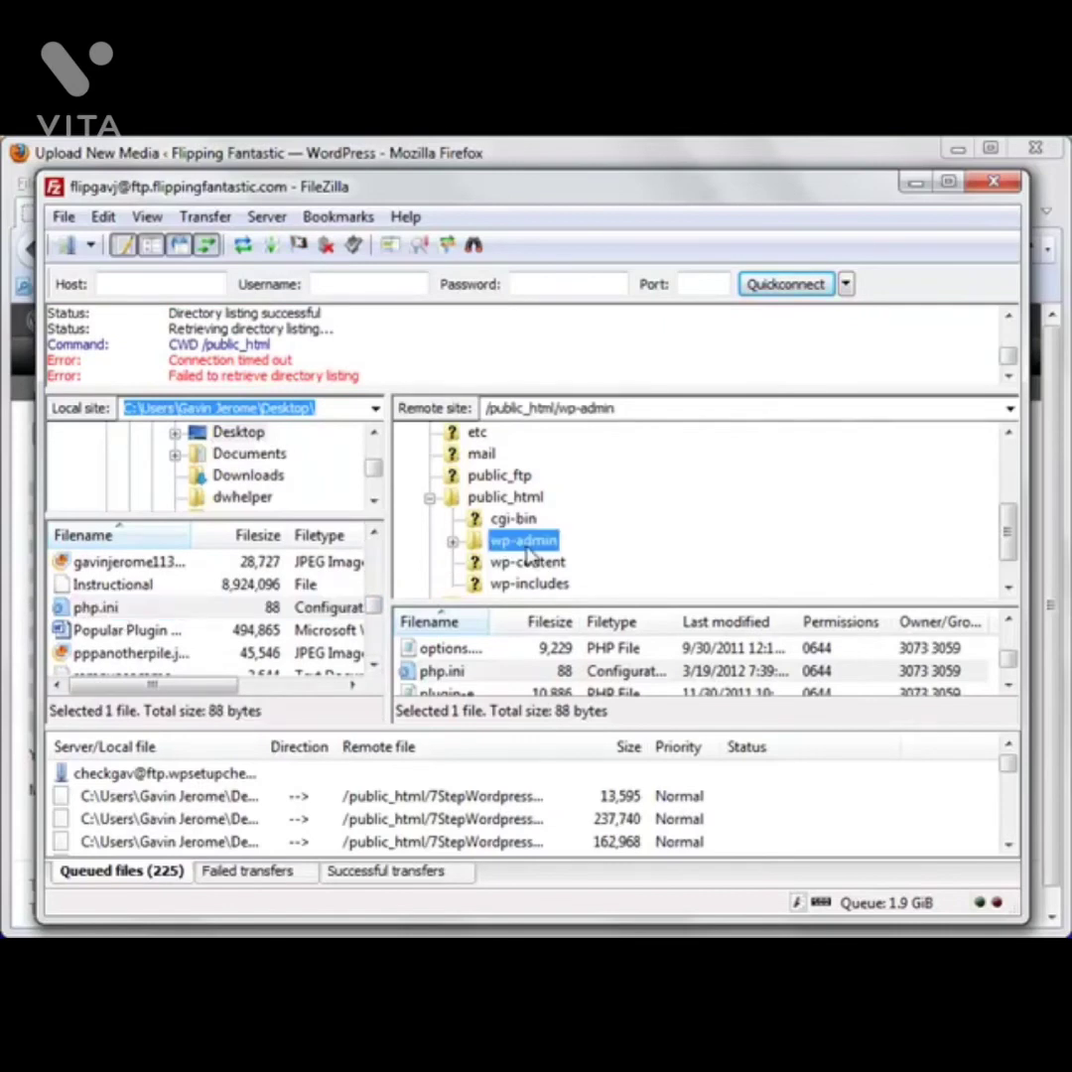
pyautogui.rightClick(117, 613)
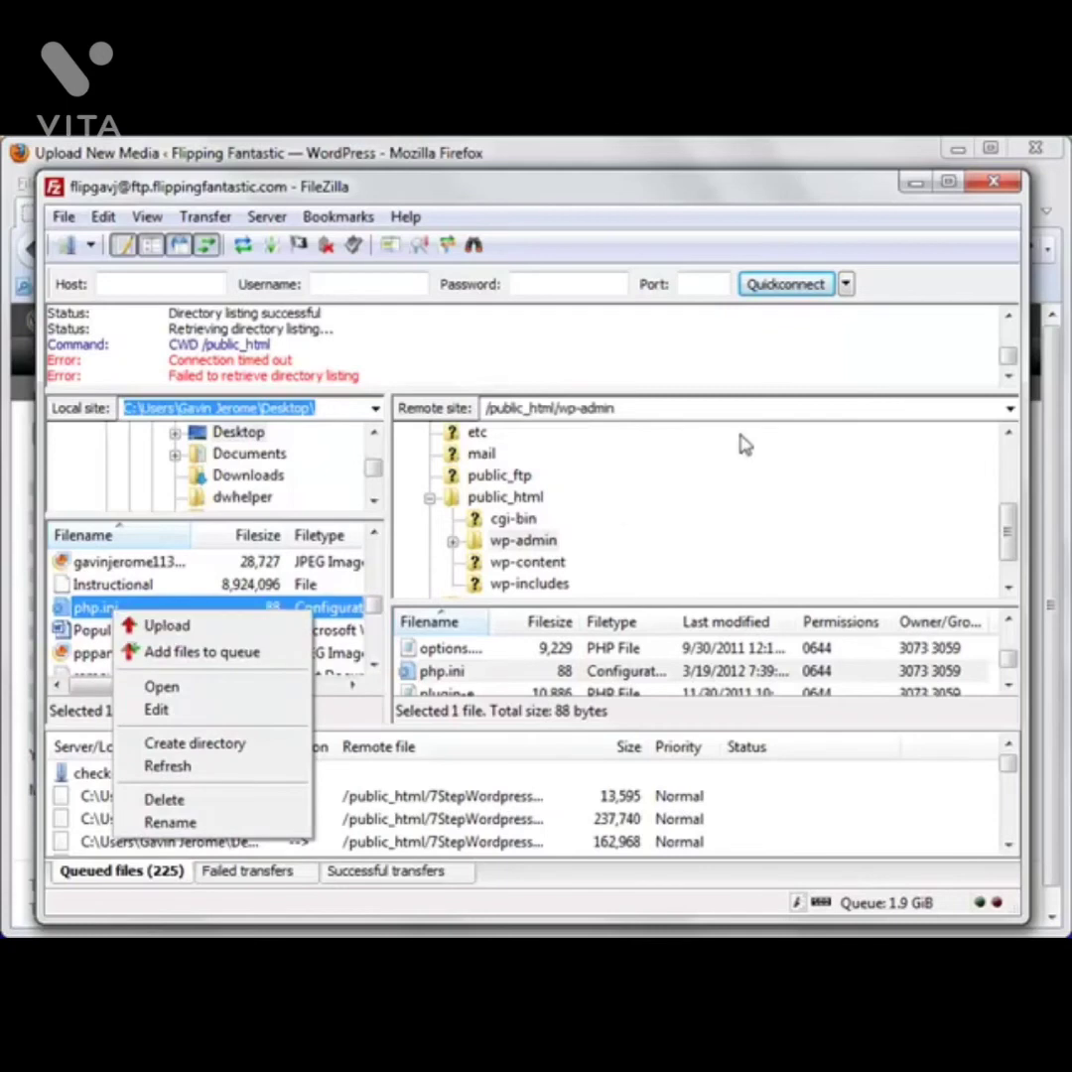
pyautogui.click(909, 188)
pyautogui.click(913, 183)
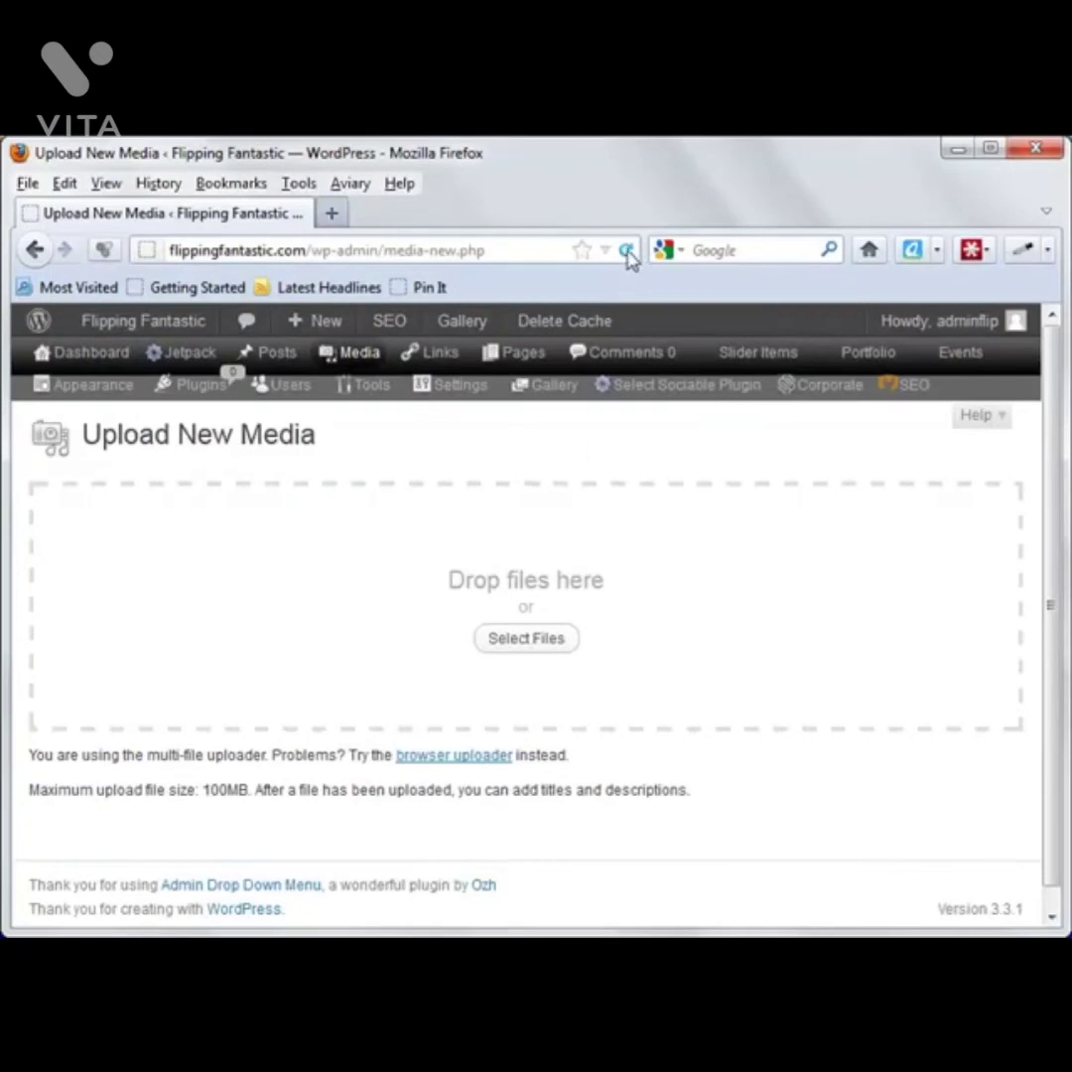
# Open the gallery plugin's Add Gallery / Images page and view its zip file upload option.
pyautogui.moveTo(646, 387)
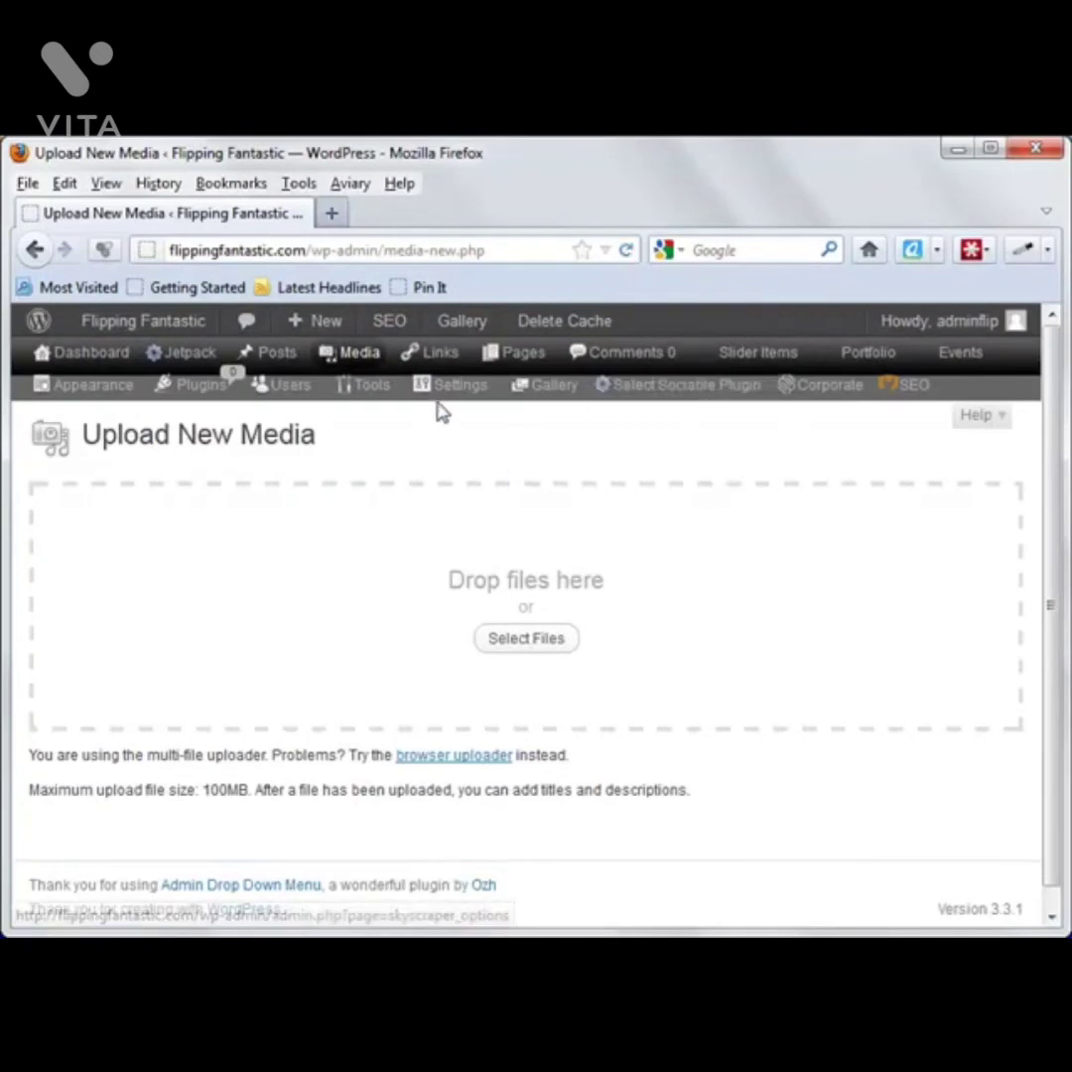
pyautogui.moveTo(546, 392)
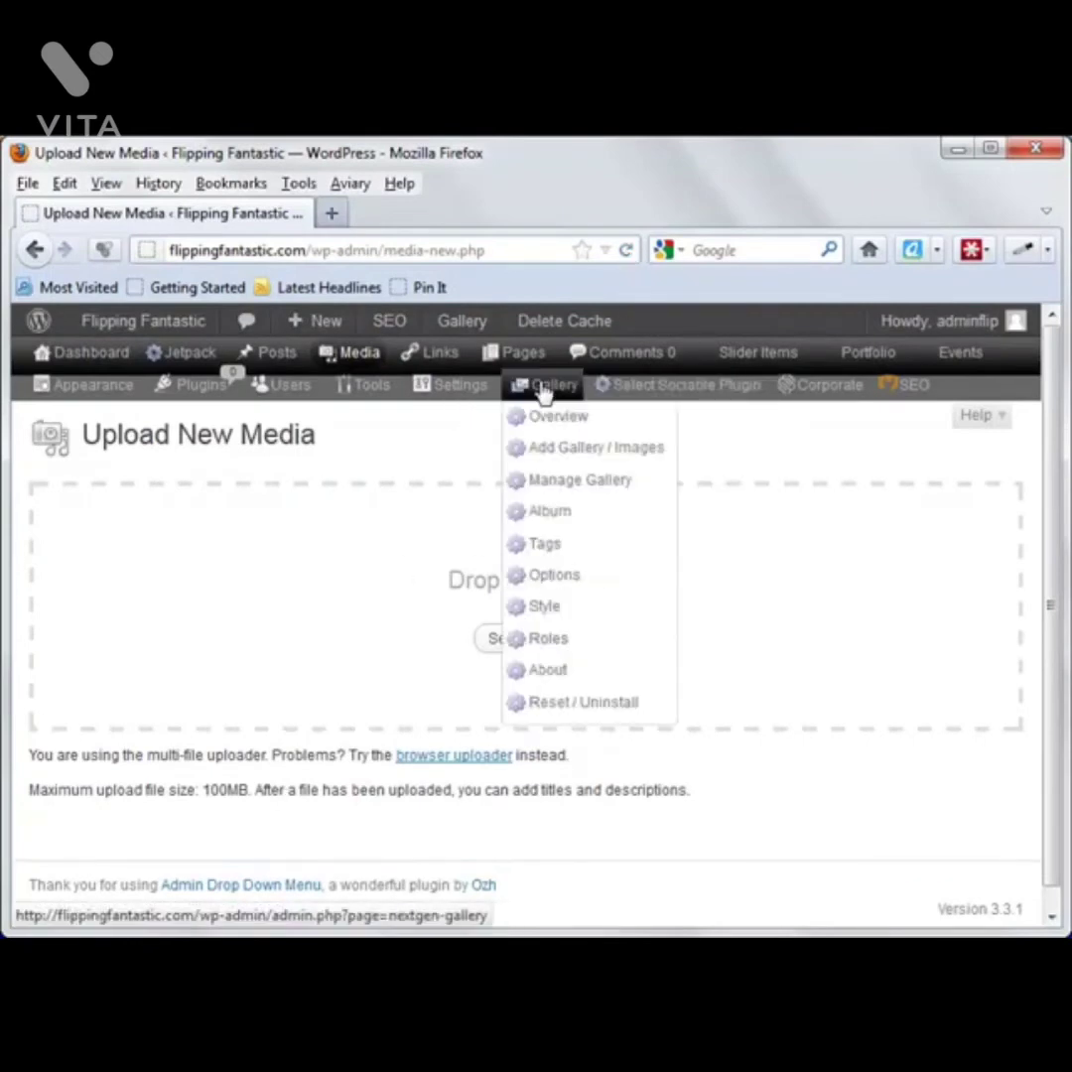
pyautogui.click(560, 454)
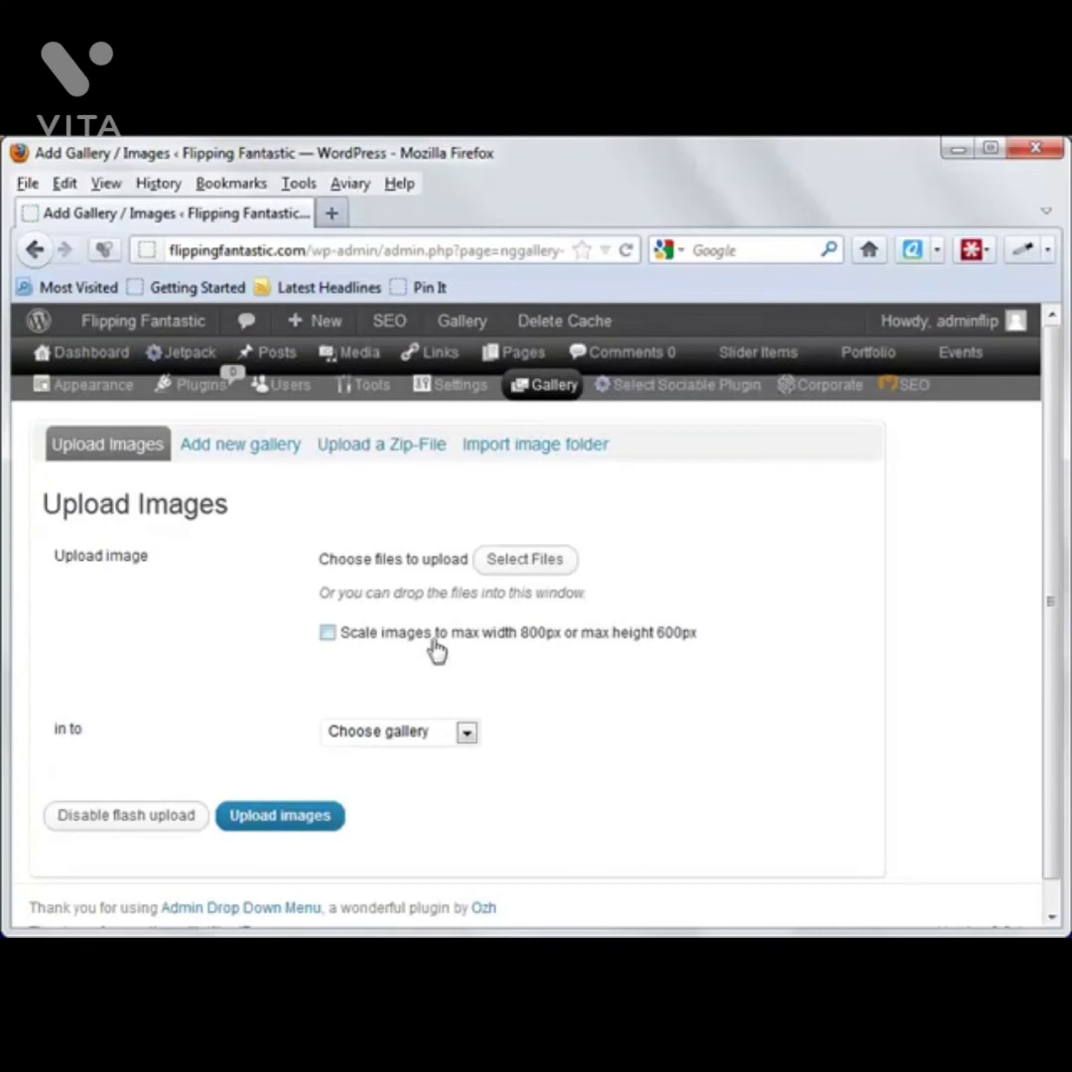
pyautogui.click(425, 446)
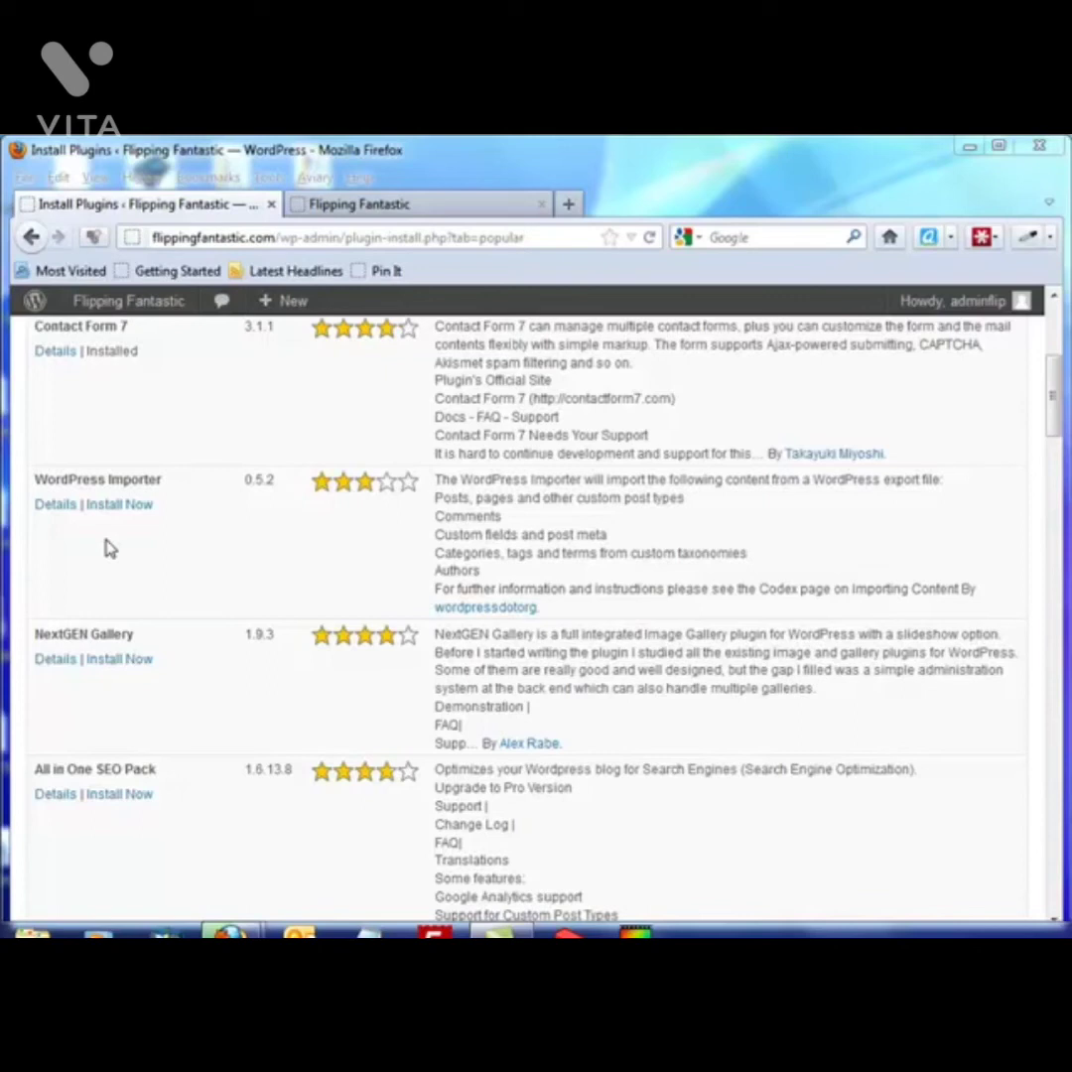
# Install the WordPress Importer plugin from the popular plugins list and confirm the installation.
pyautogui.click(122, 506)
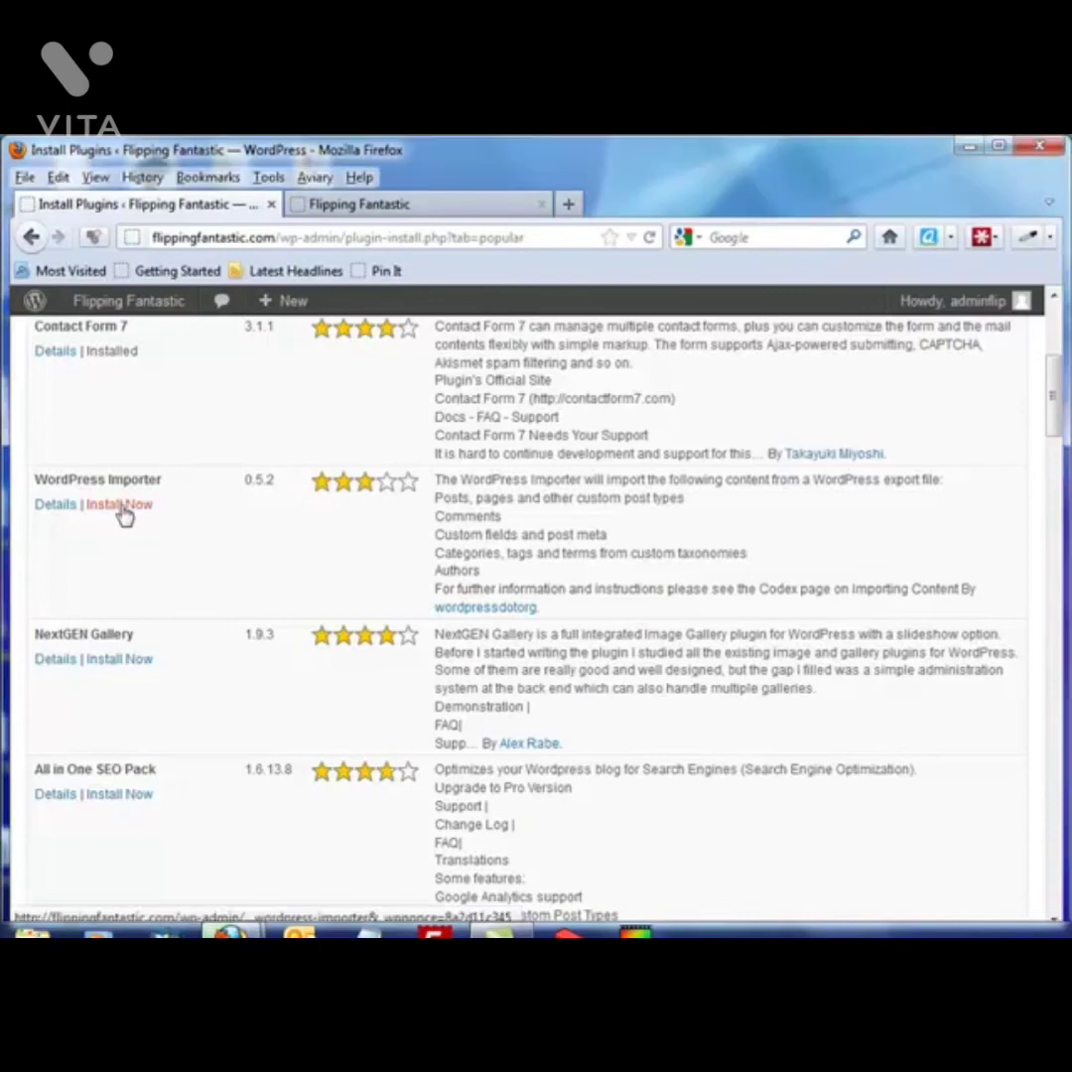
pyautogui.click(526, 572)
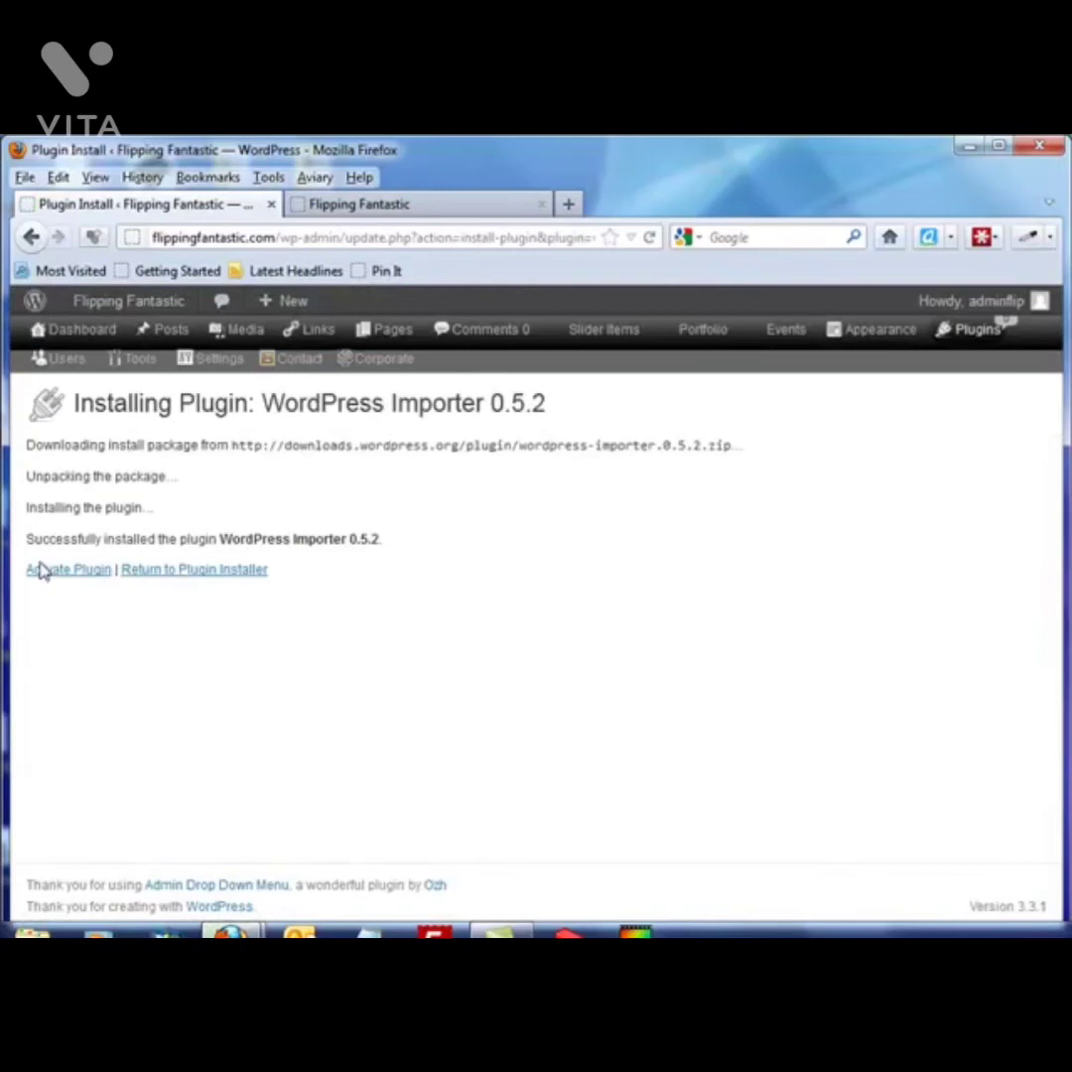
# Activate the WordPress Importer plugin and check its entry in the installed plugins list.
pyautogui.click(52, 577)
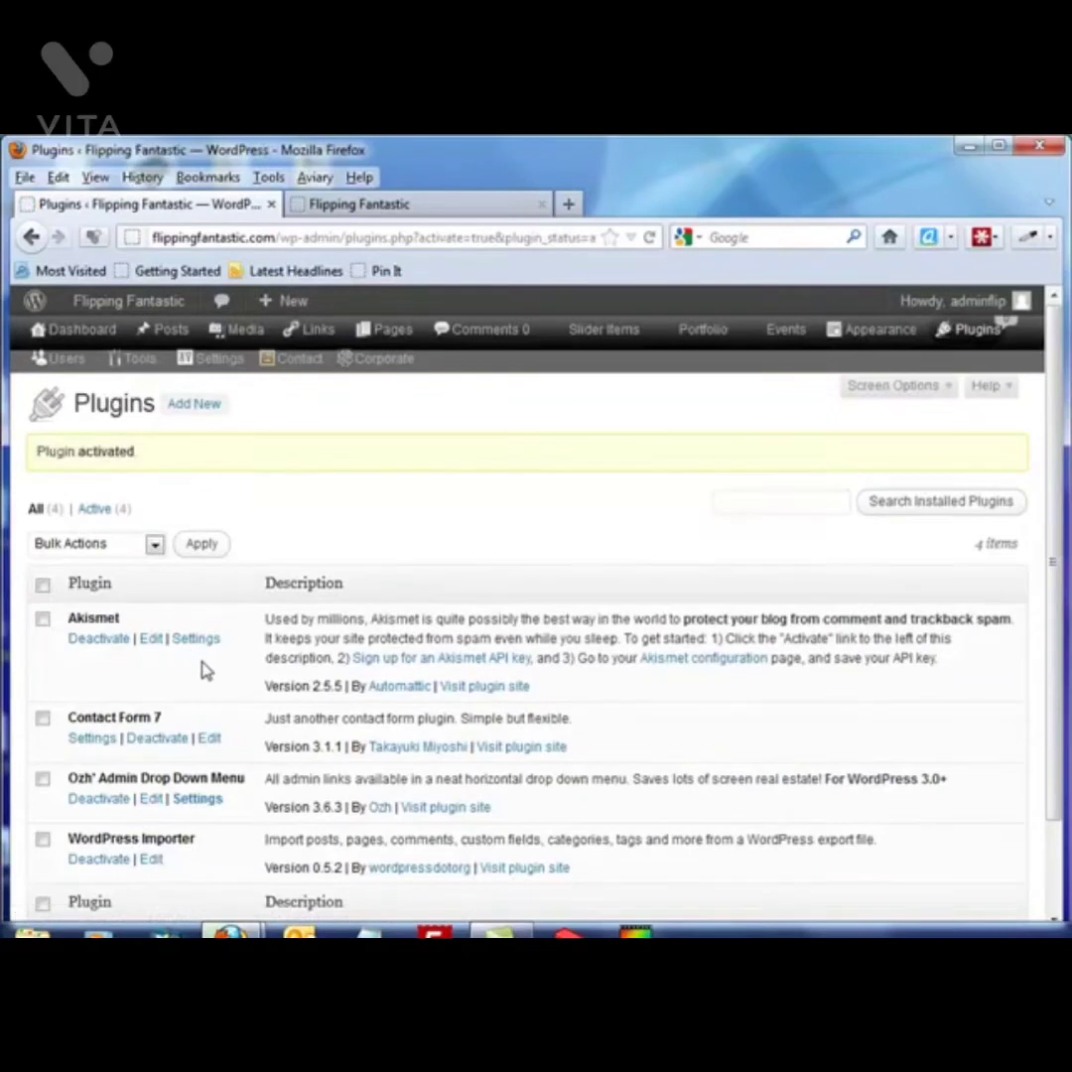
pyautogui.scroll(-2, 204, 671)
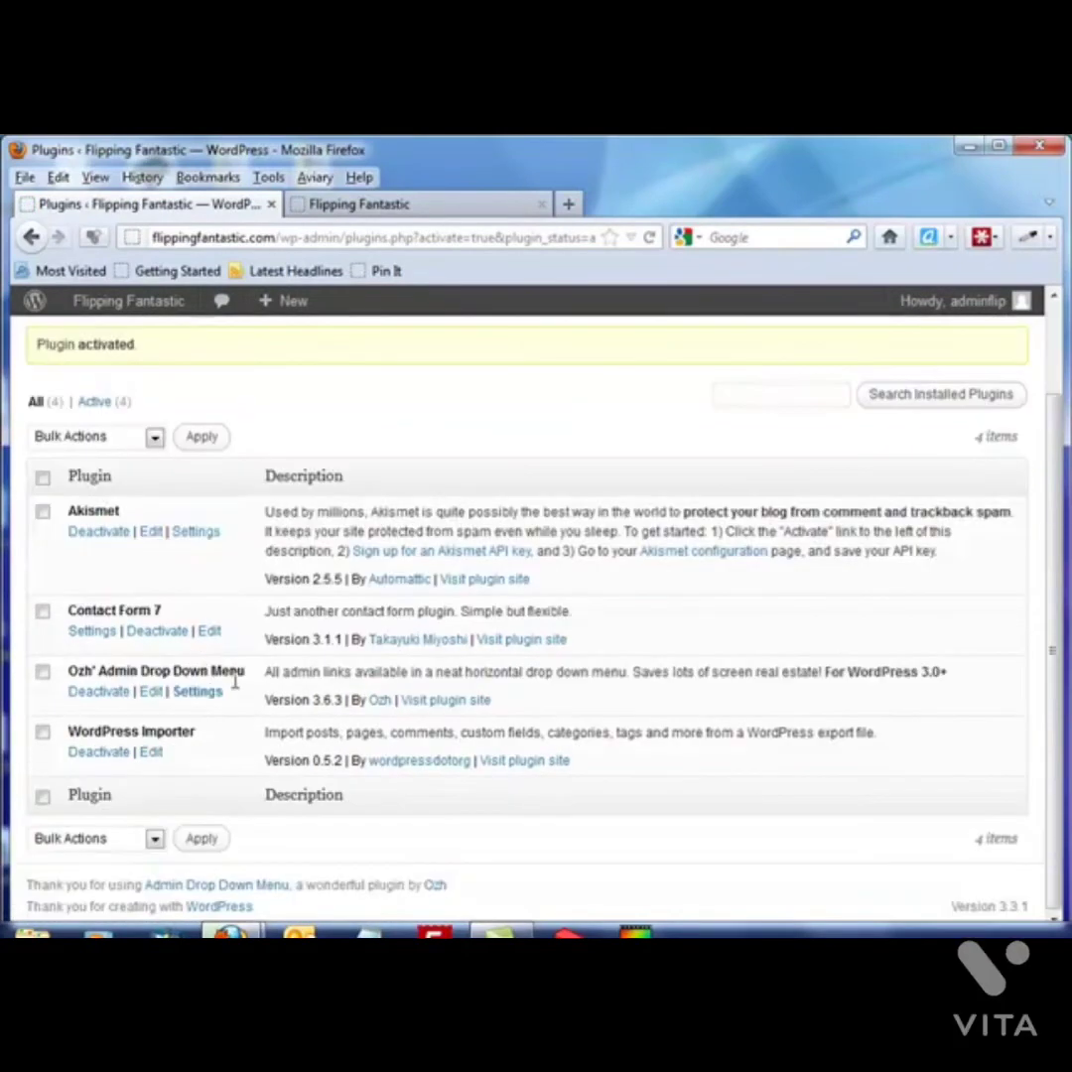
pyautogui.scroll(2, 236, 684)
# Open the WordPress import tool and choose the sample_content XML file from the Corporate_theme_package folder for upload.
pyautogui.moveTo(402, 366)
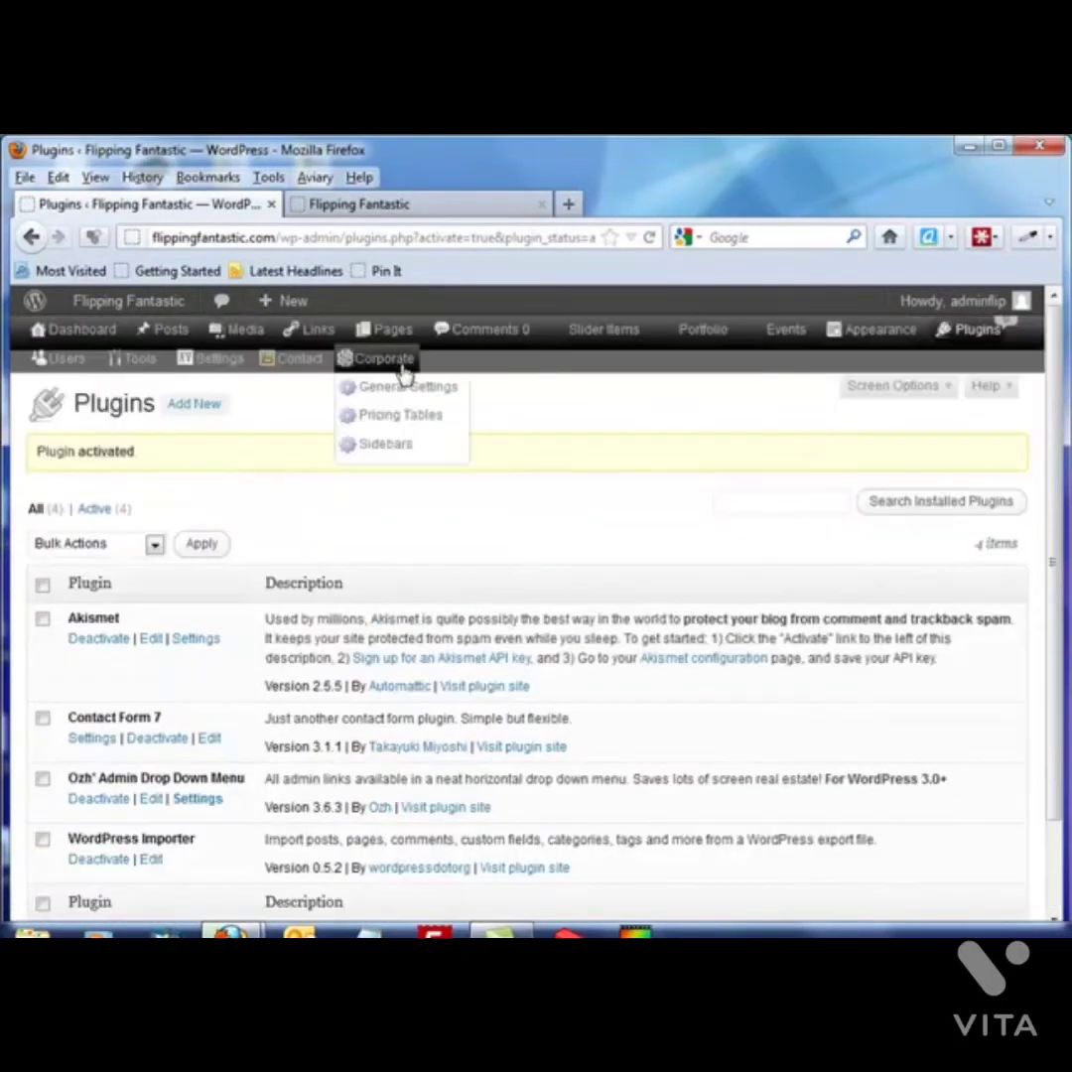
pyautogui.moveTo(891, 349)
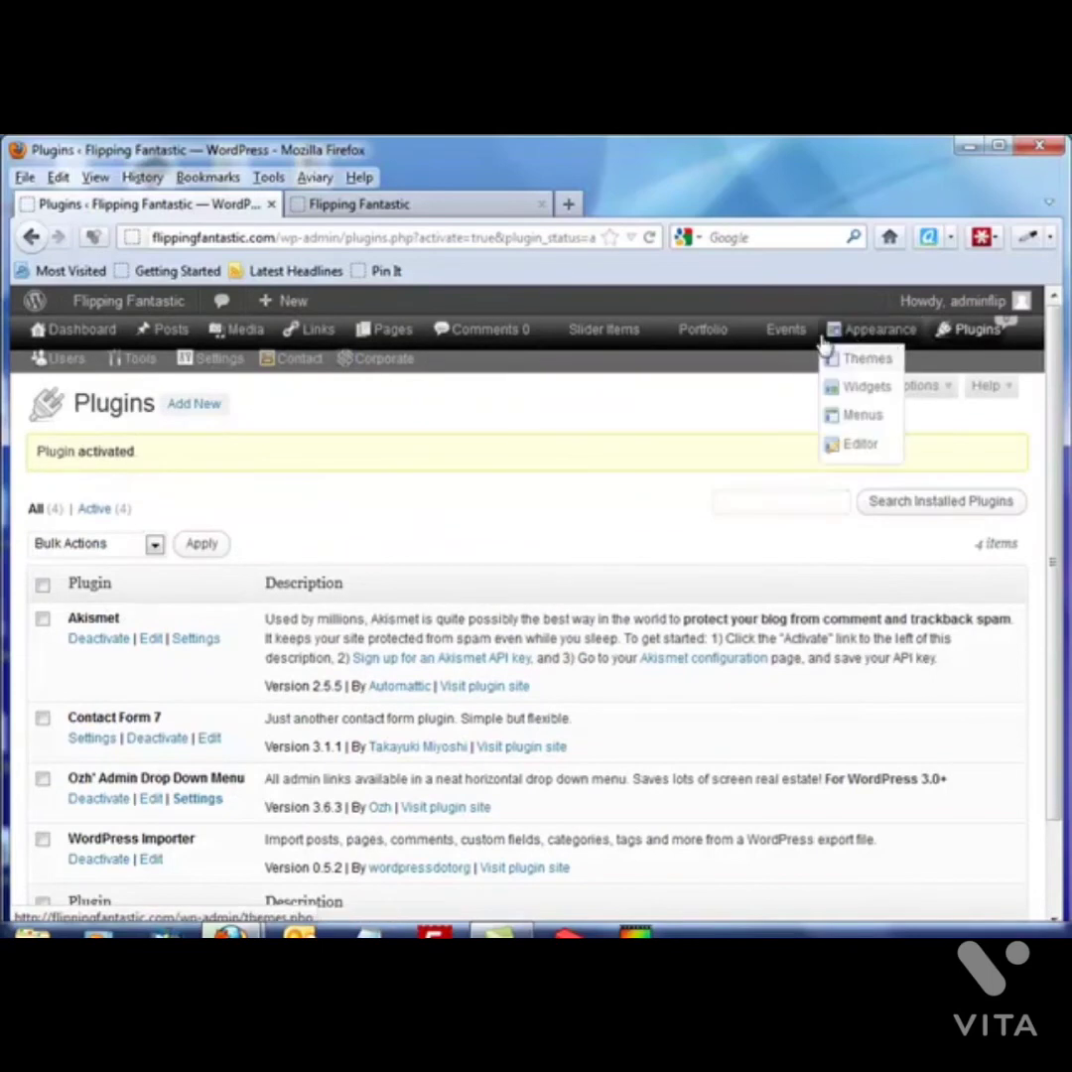
pyautogui.moveTo(146, 363)
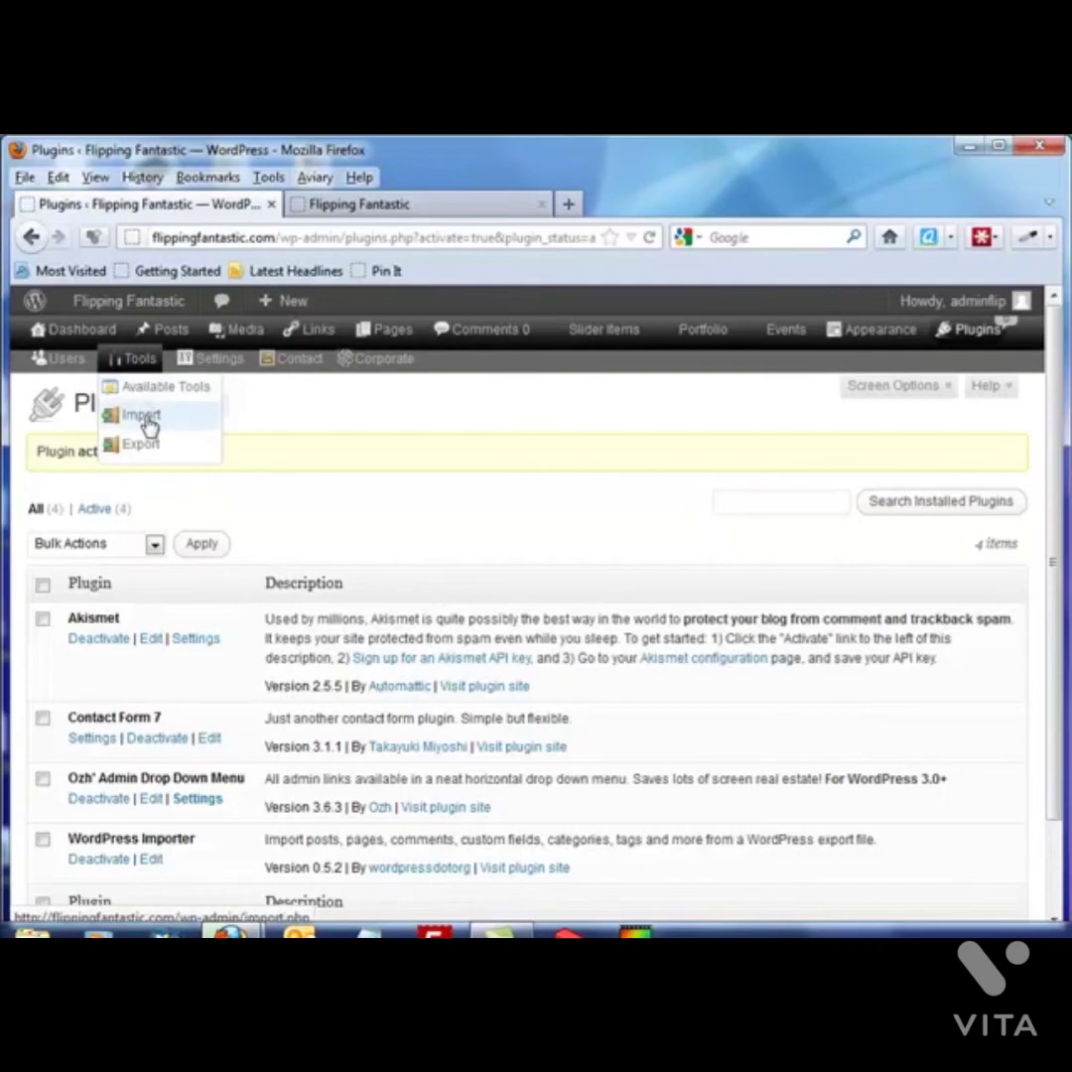
pyautogui.click(147, 417)
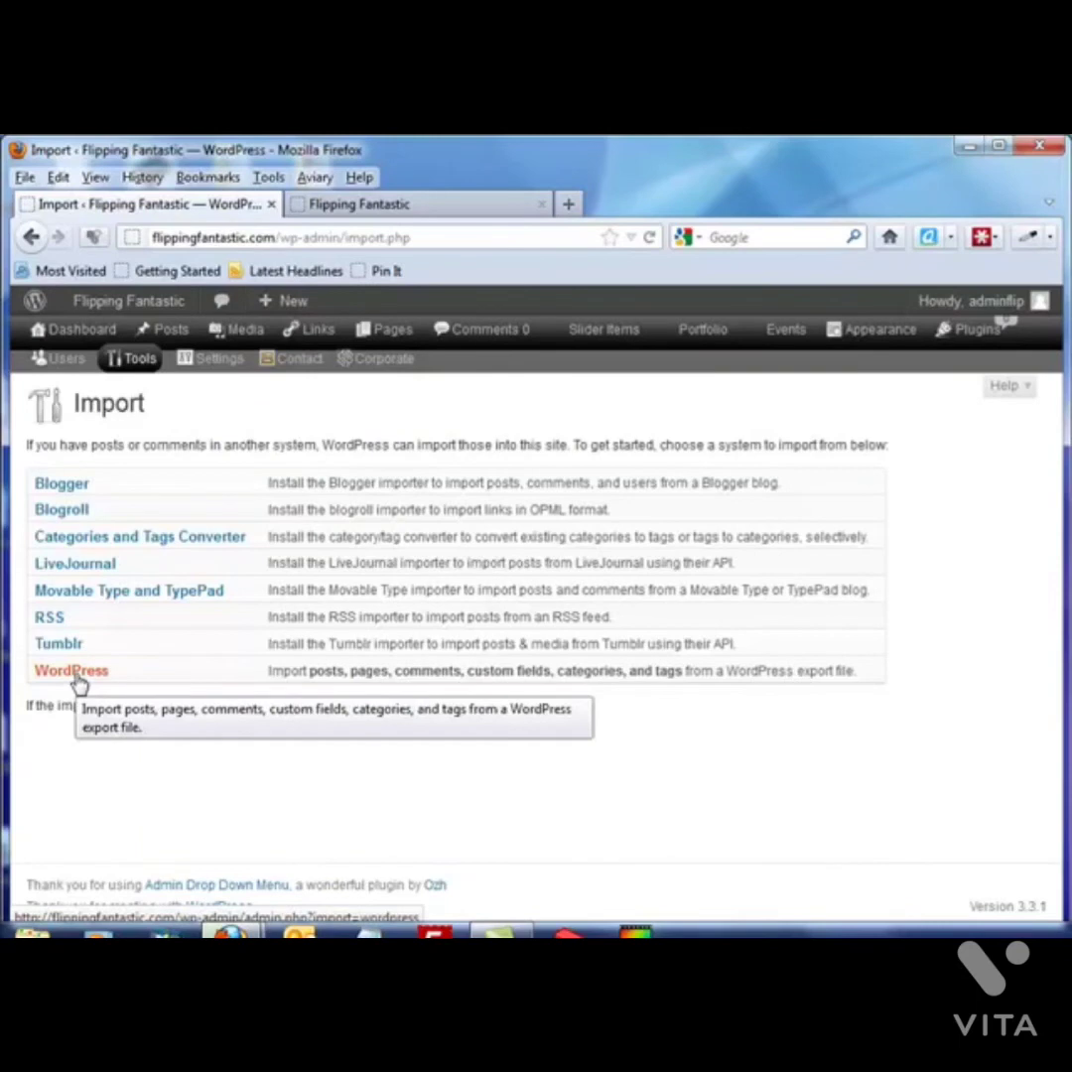
pyautogui.click(79, 682)
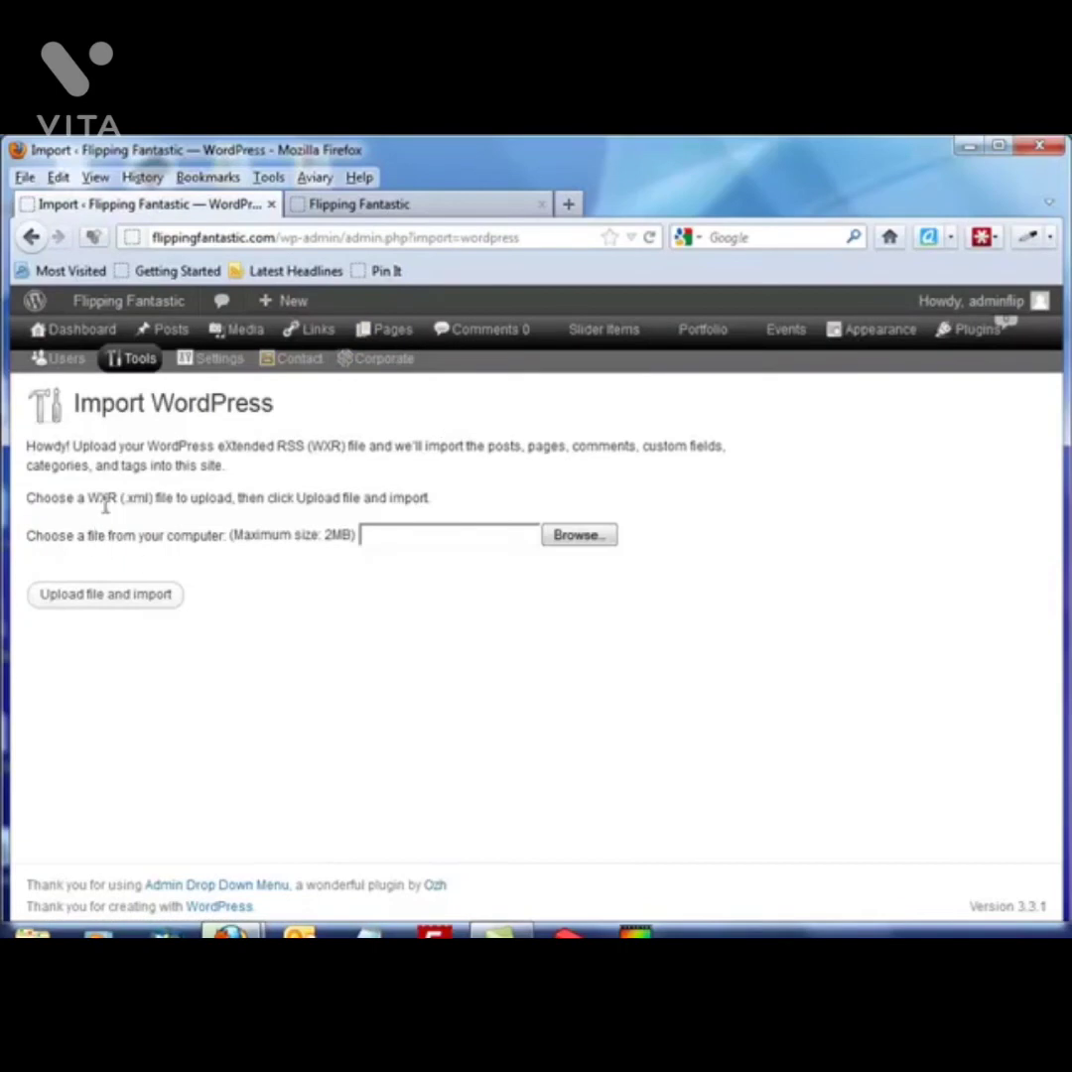
pyautogui.click(580, 536)
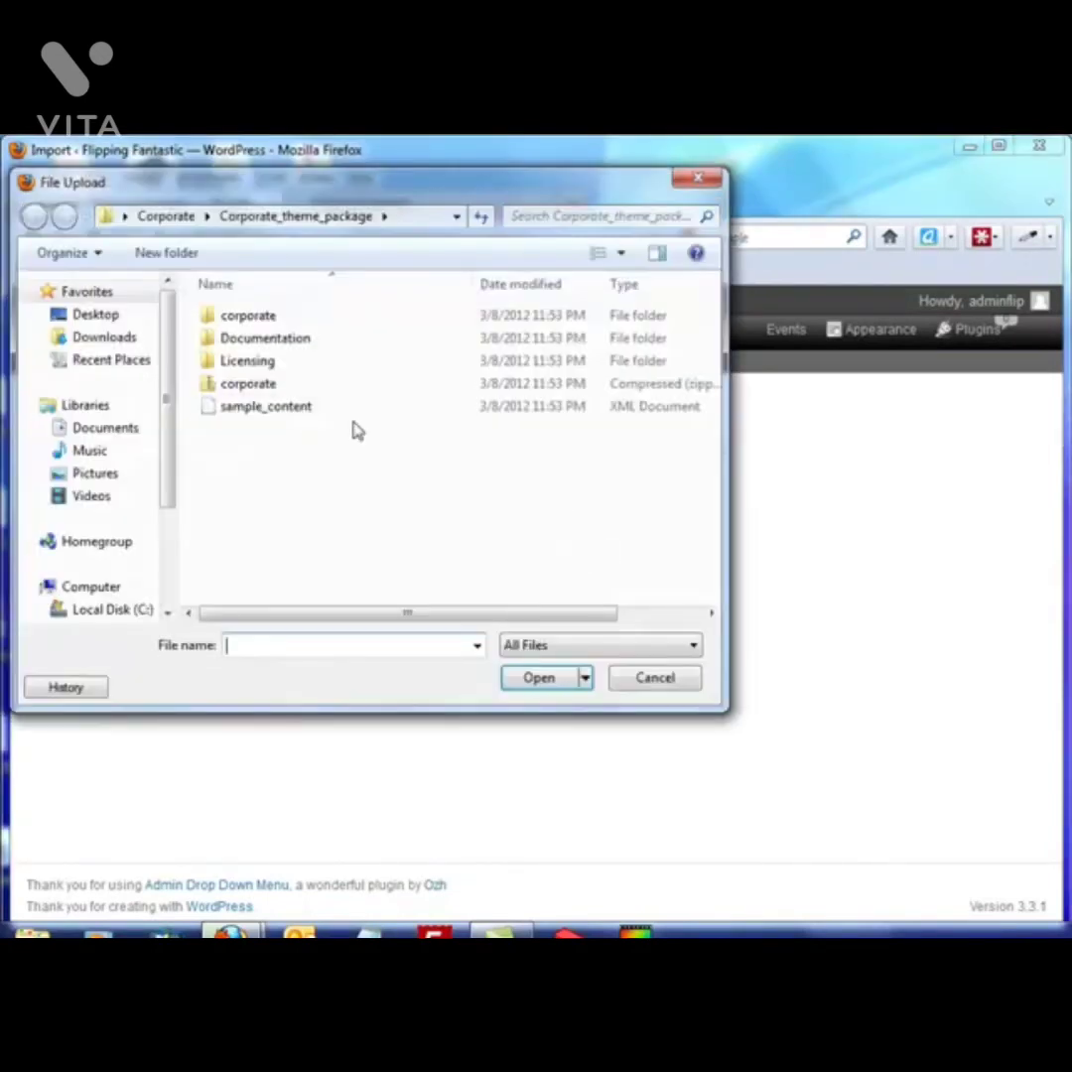
pyautogui.click(279, 415)
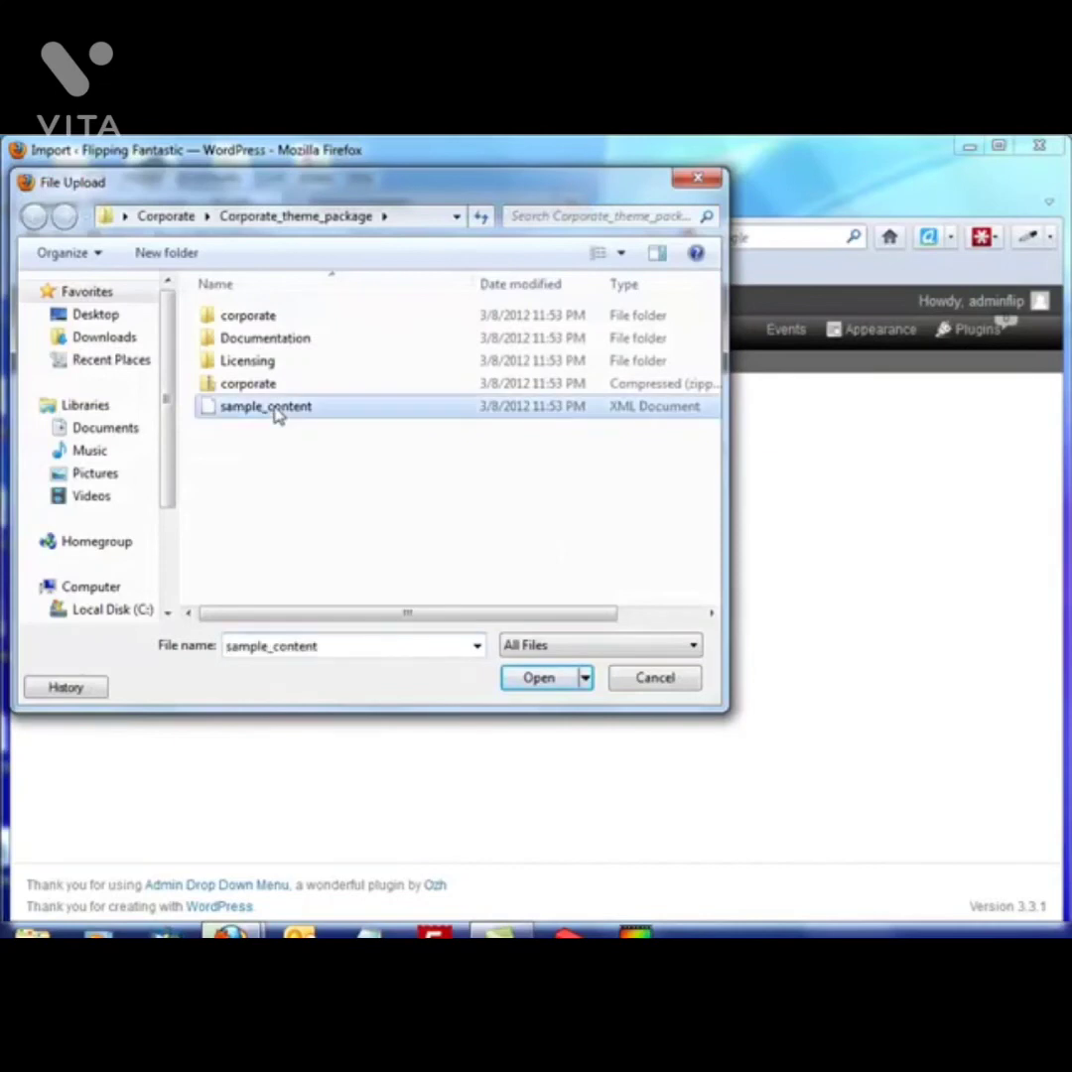
pyautogui.click(541, 679)
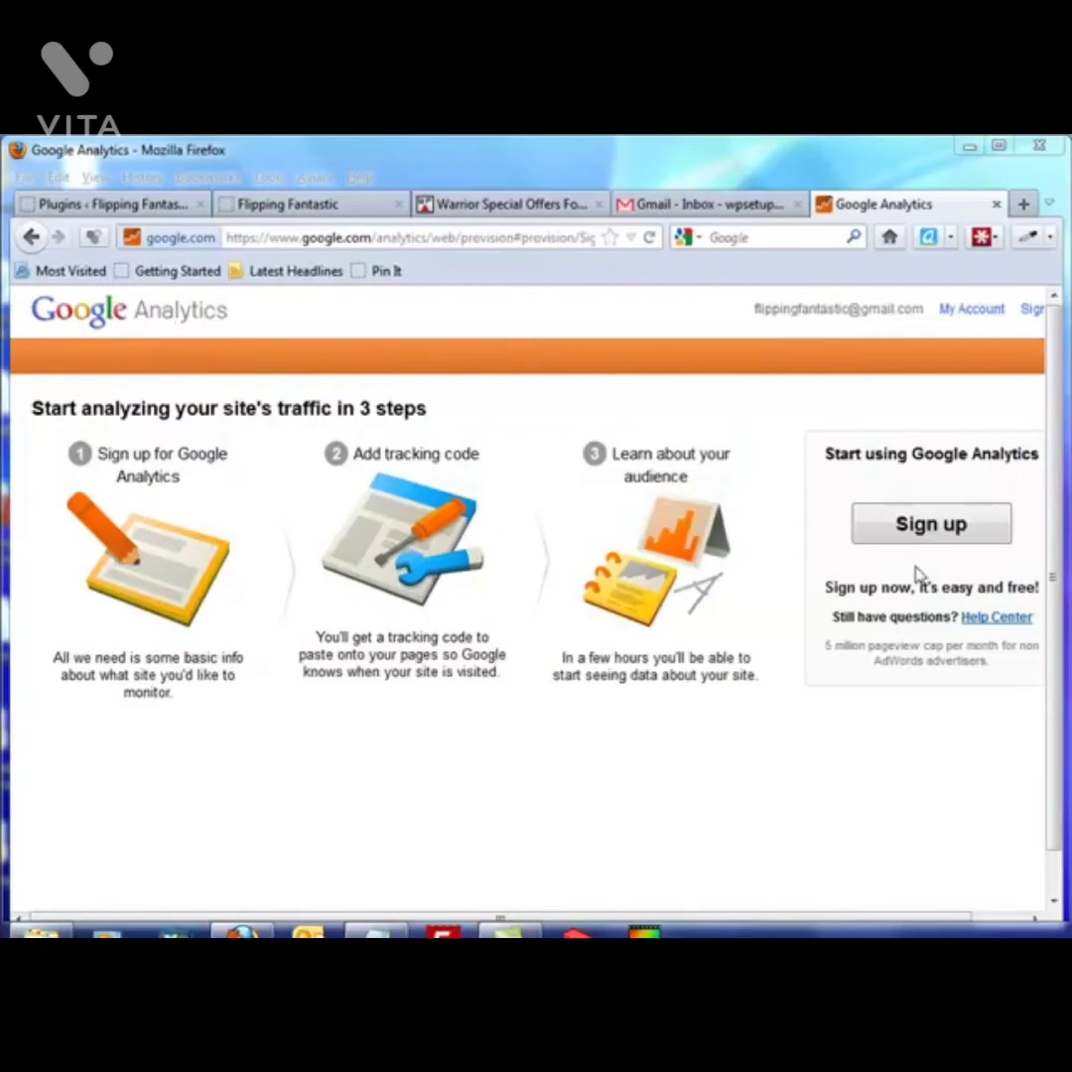
# Begin the Google Analytics sign-up and enter flippingfantastic.com as the account name.
pyautogui.click(929, 531)
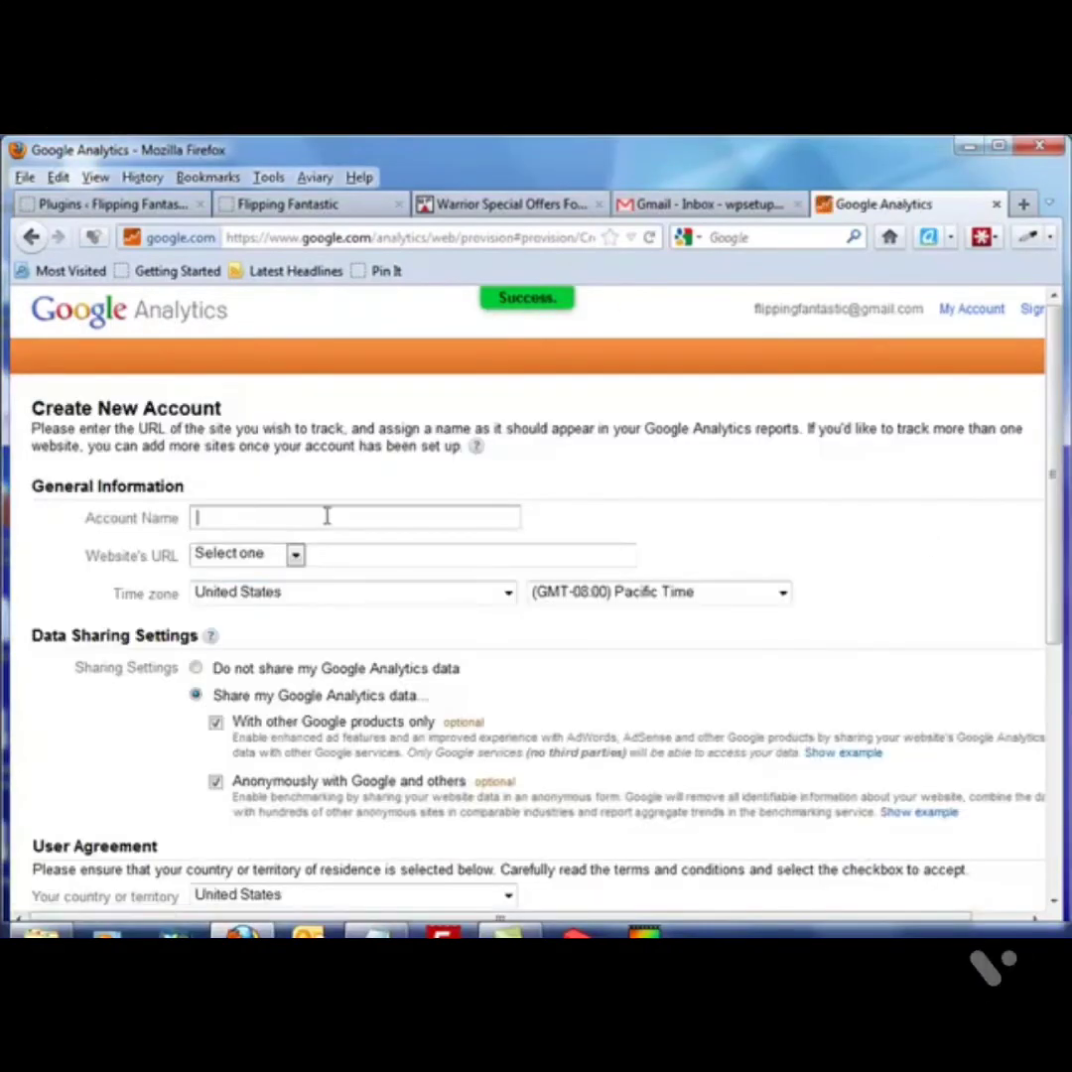
pyautogui.click(333, 515)
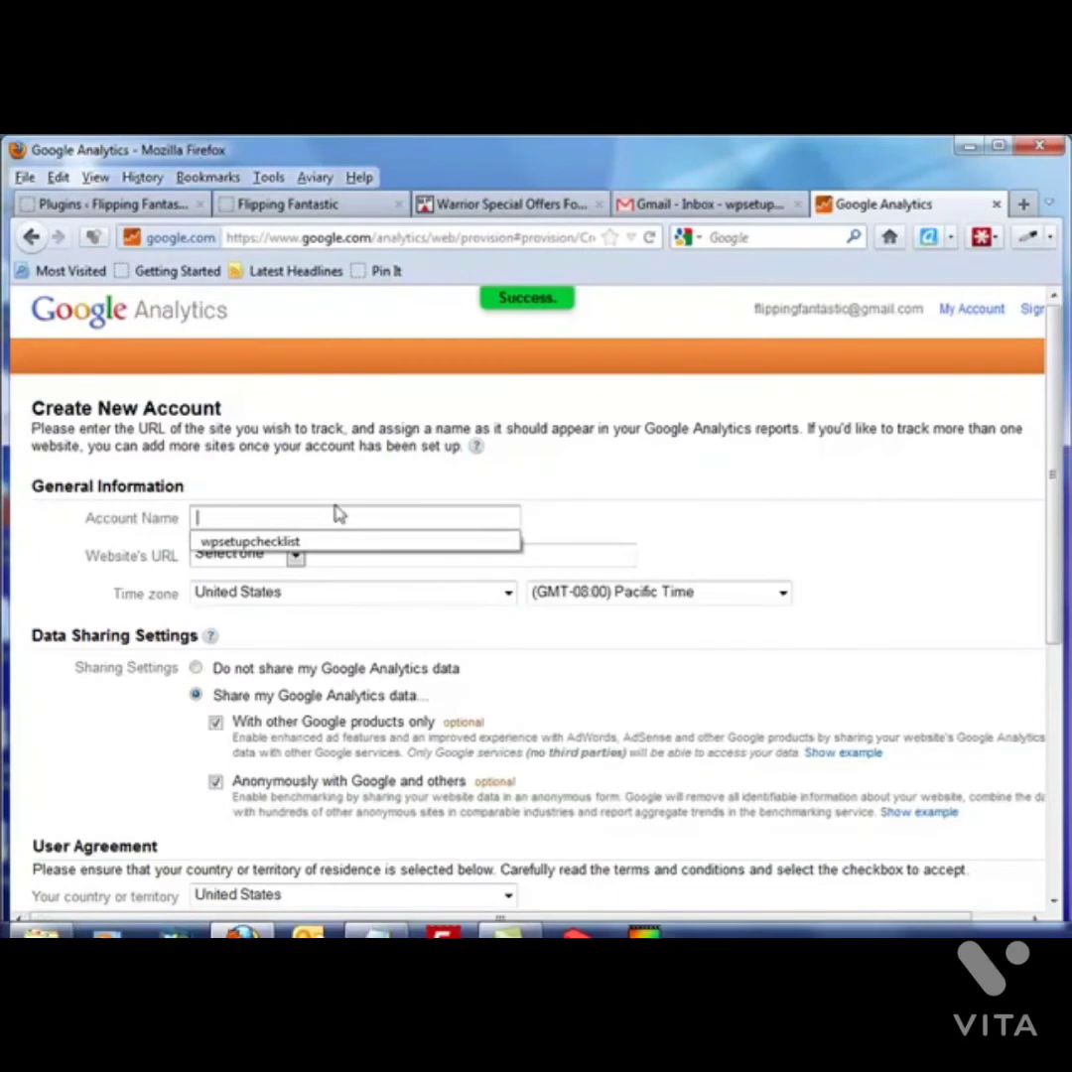
pyautogui.write('flipping')
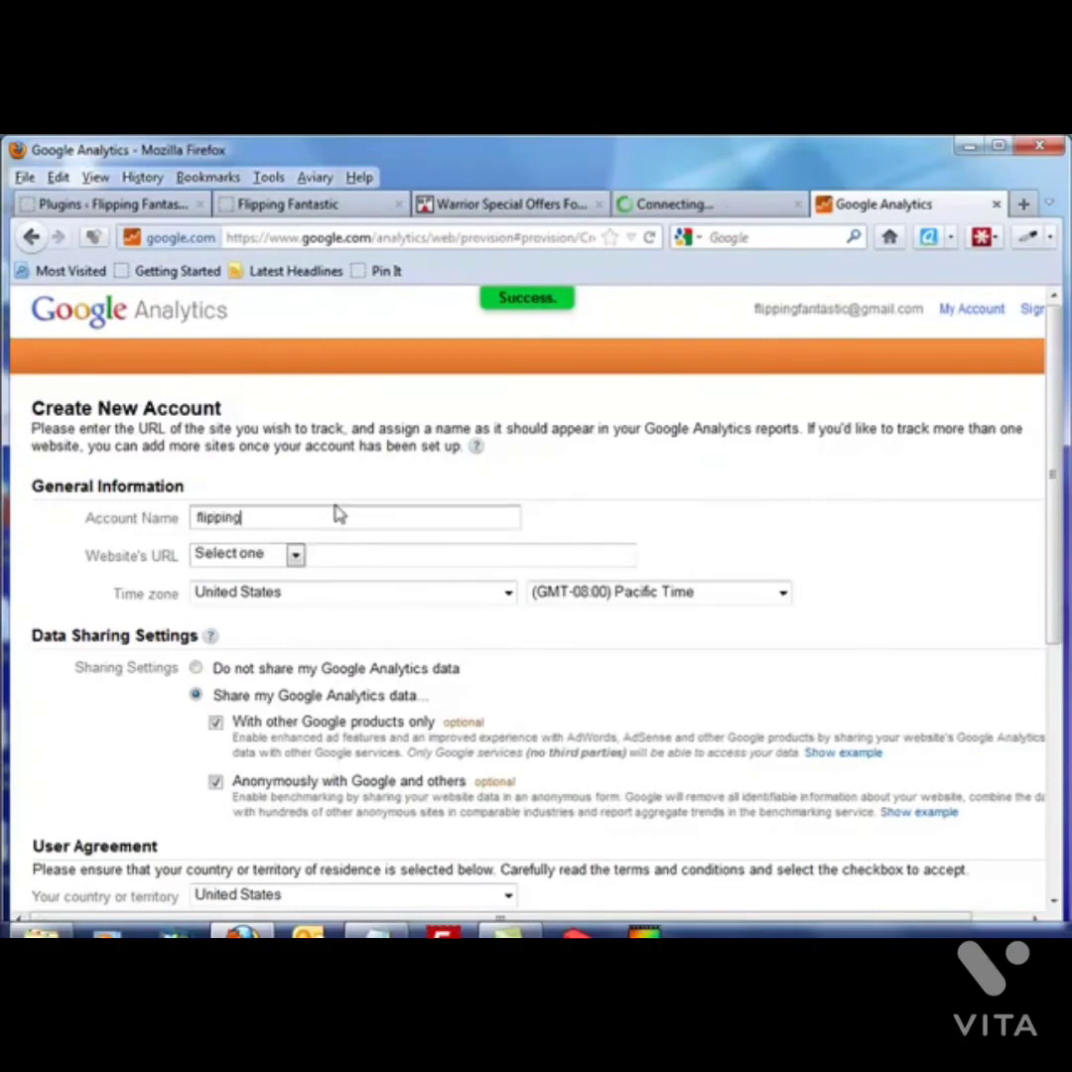
pyautogui.write('fantastic.com')
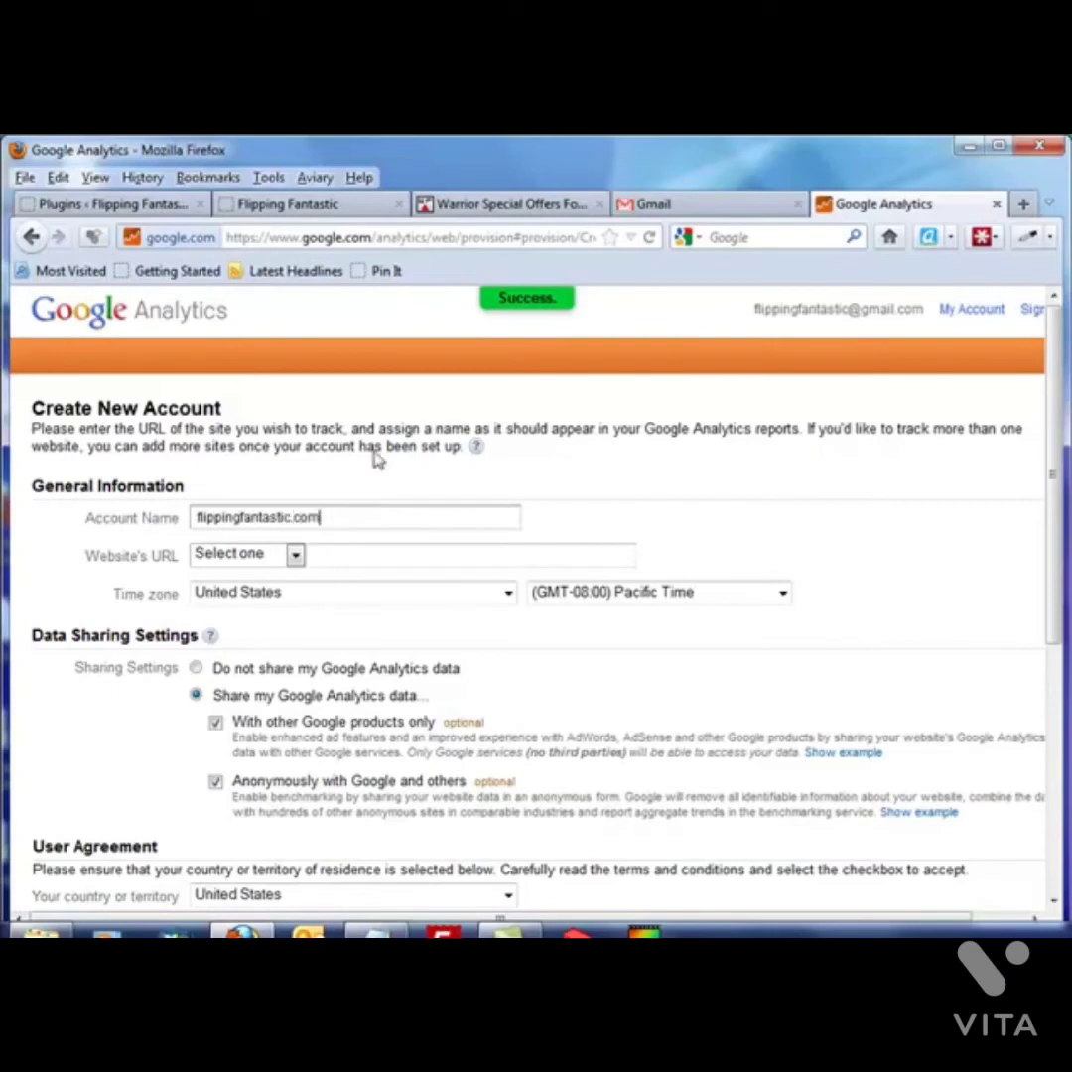
pyautogui.click(297, 554)
pyautogui.click(243, 592)
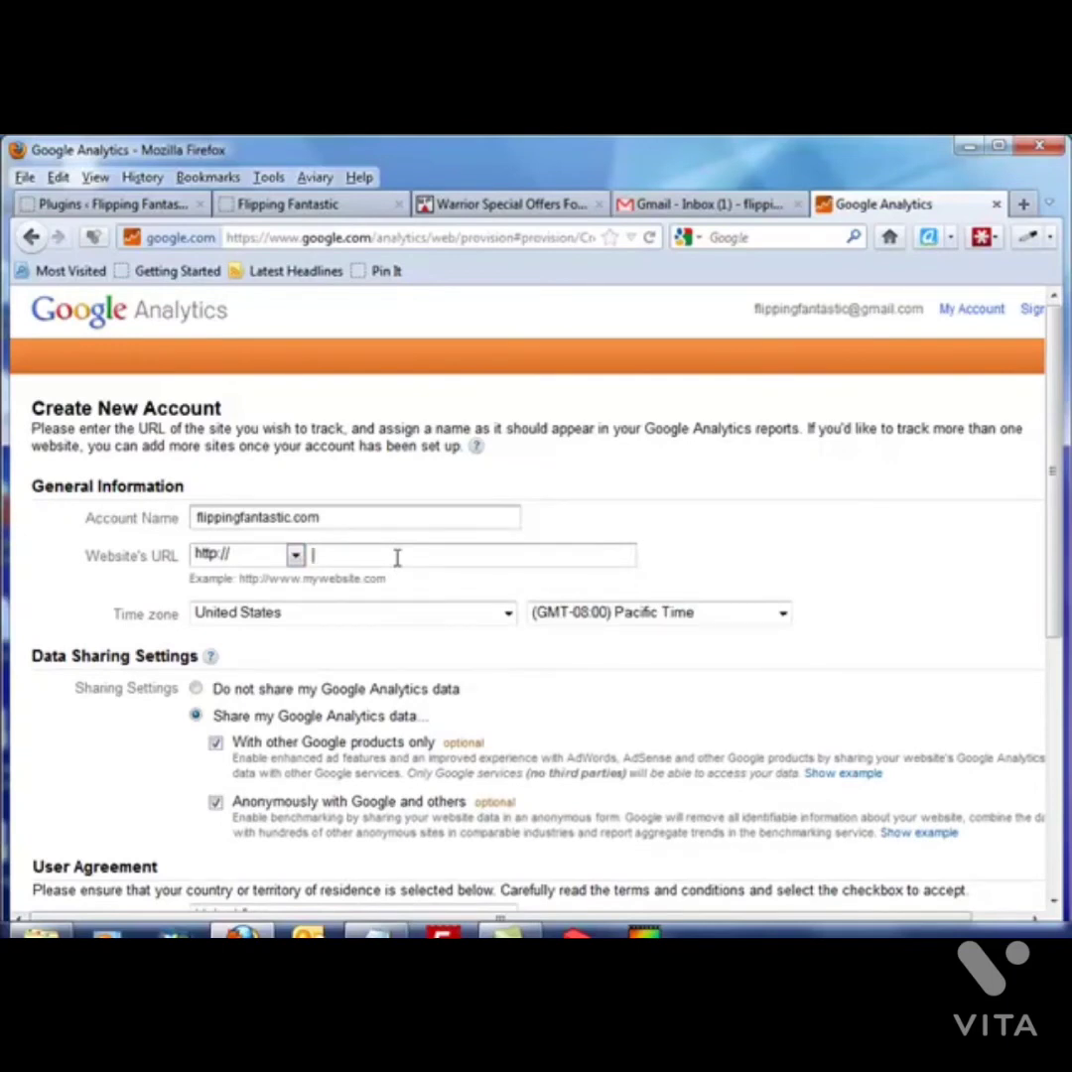
pyautogui.click(397, 557)
pyautogui.write('flippin')
pyautogui.press('BackSpace')
pyautogui.press('BackSpace')
pyautogui.press('BackSpace')
pyautogui.press('BackSpace')
pyautogui.press('BackSpace')
pyautogui.click(783, 612)
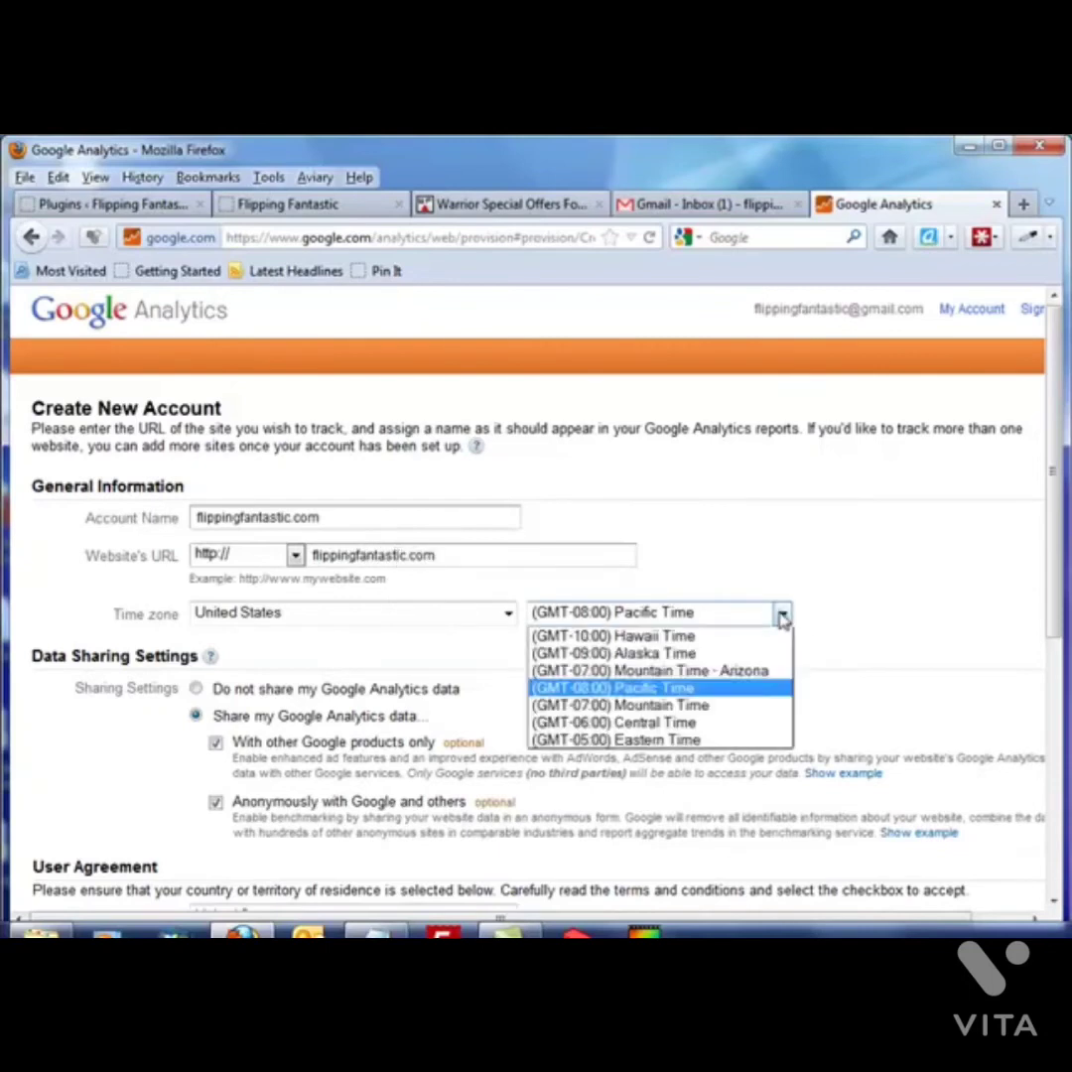
pyautogui.click(650, 722)
# Agree to the Google Analytics terms and conditions and create the account.
pyautogui.scroll(-3, 572, 670)
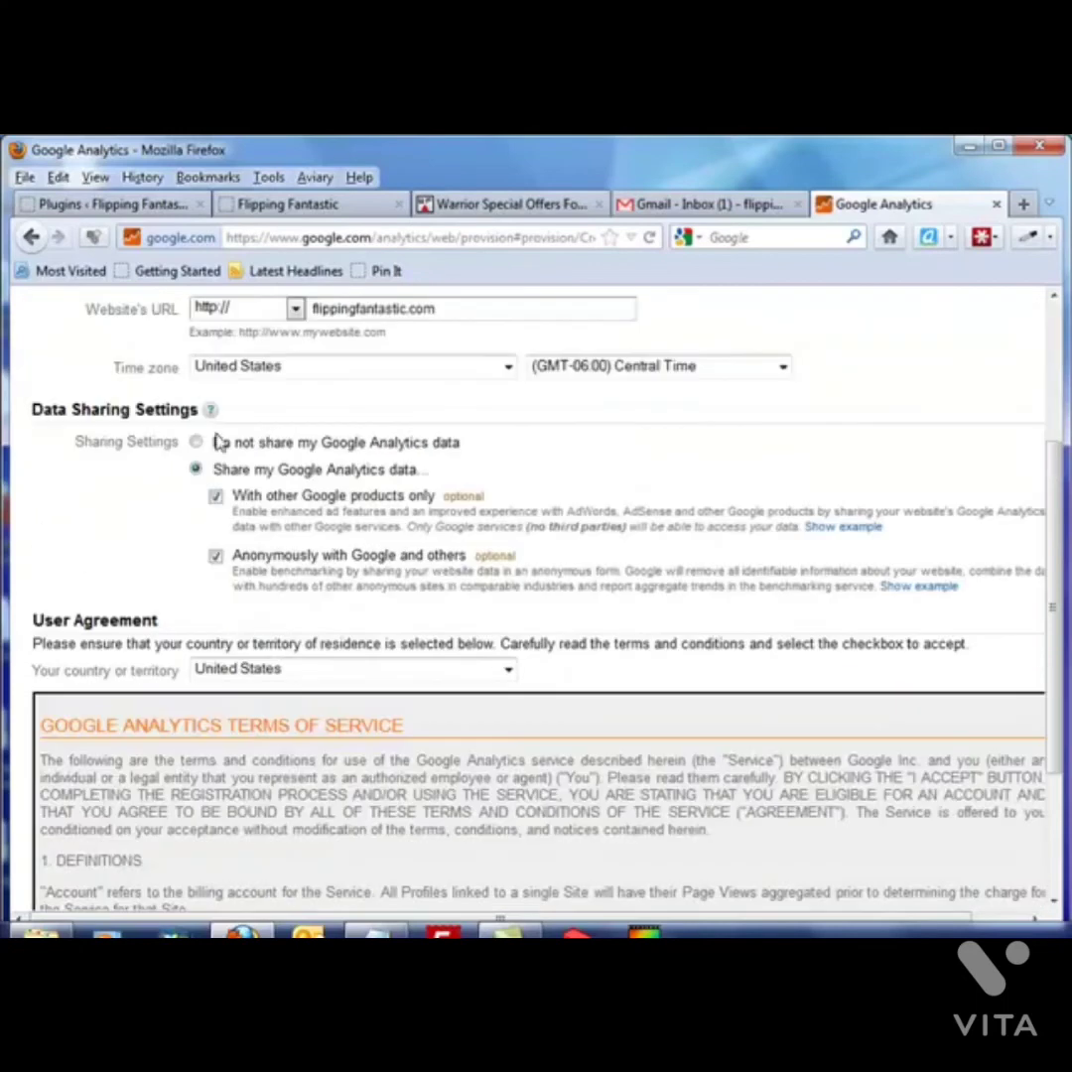
pyautogui.scroll(-3, 311, 573)
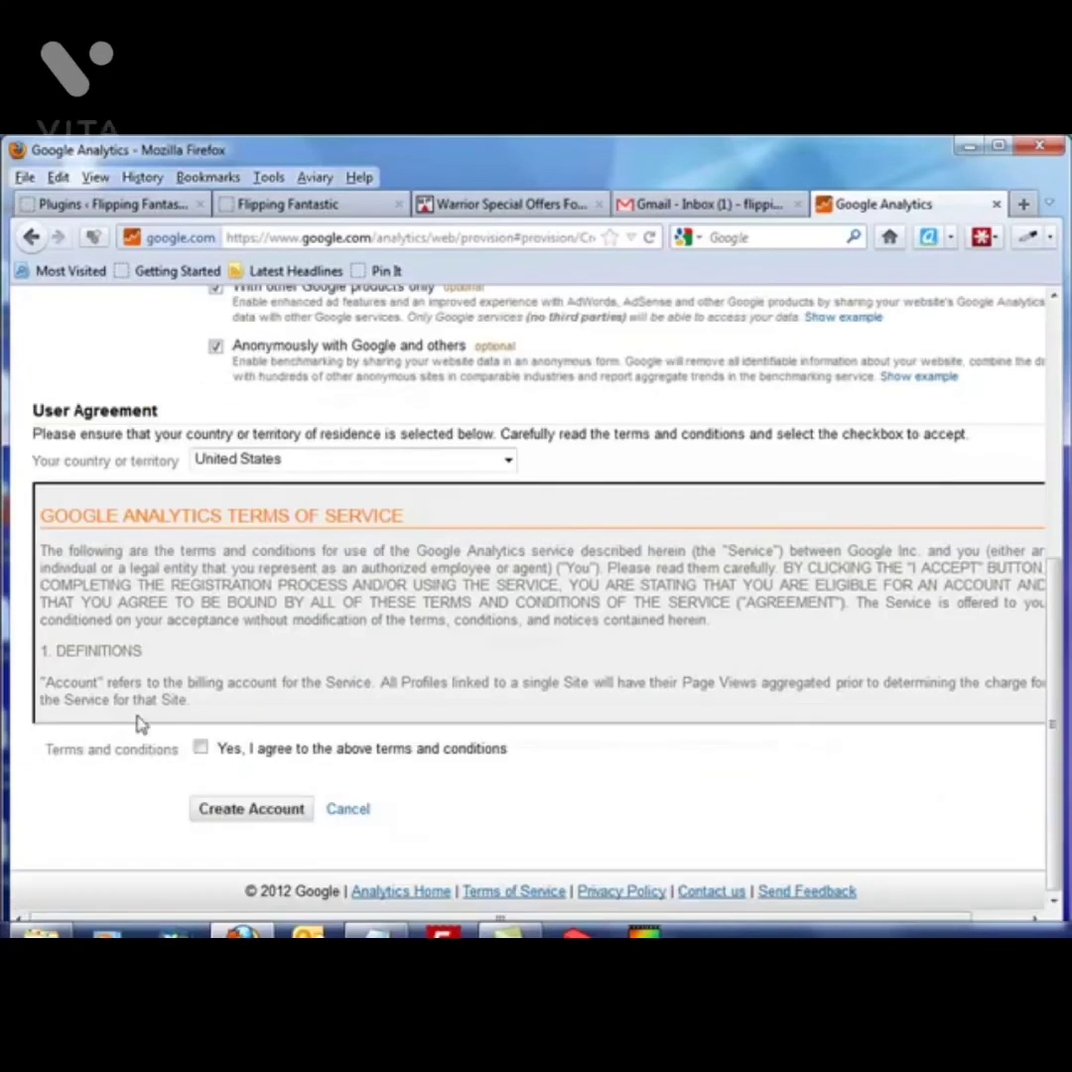
pyautogui.click(200, 748)
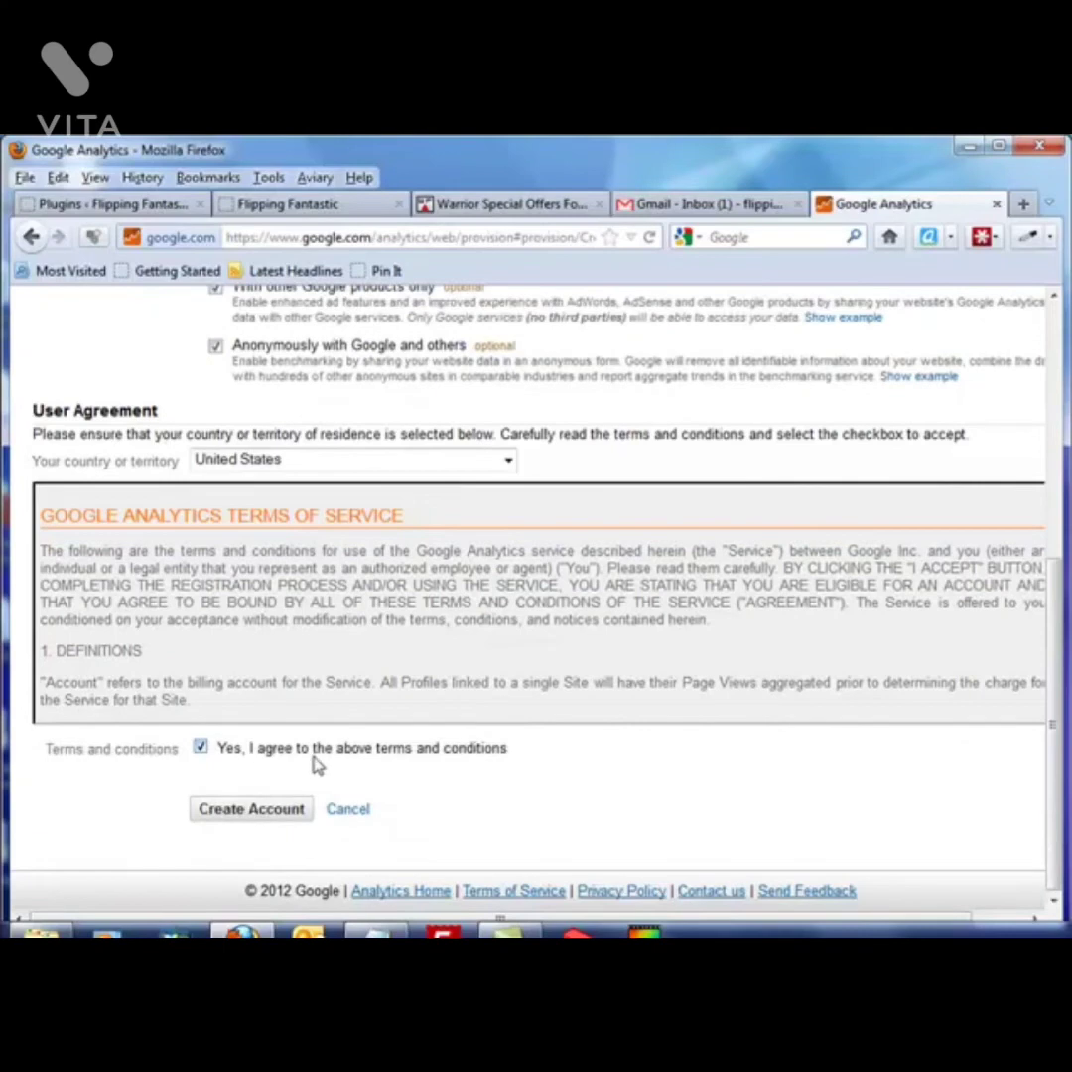
pyautogui.click(264, 817)
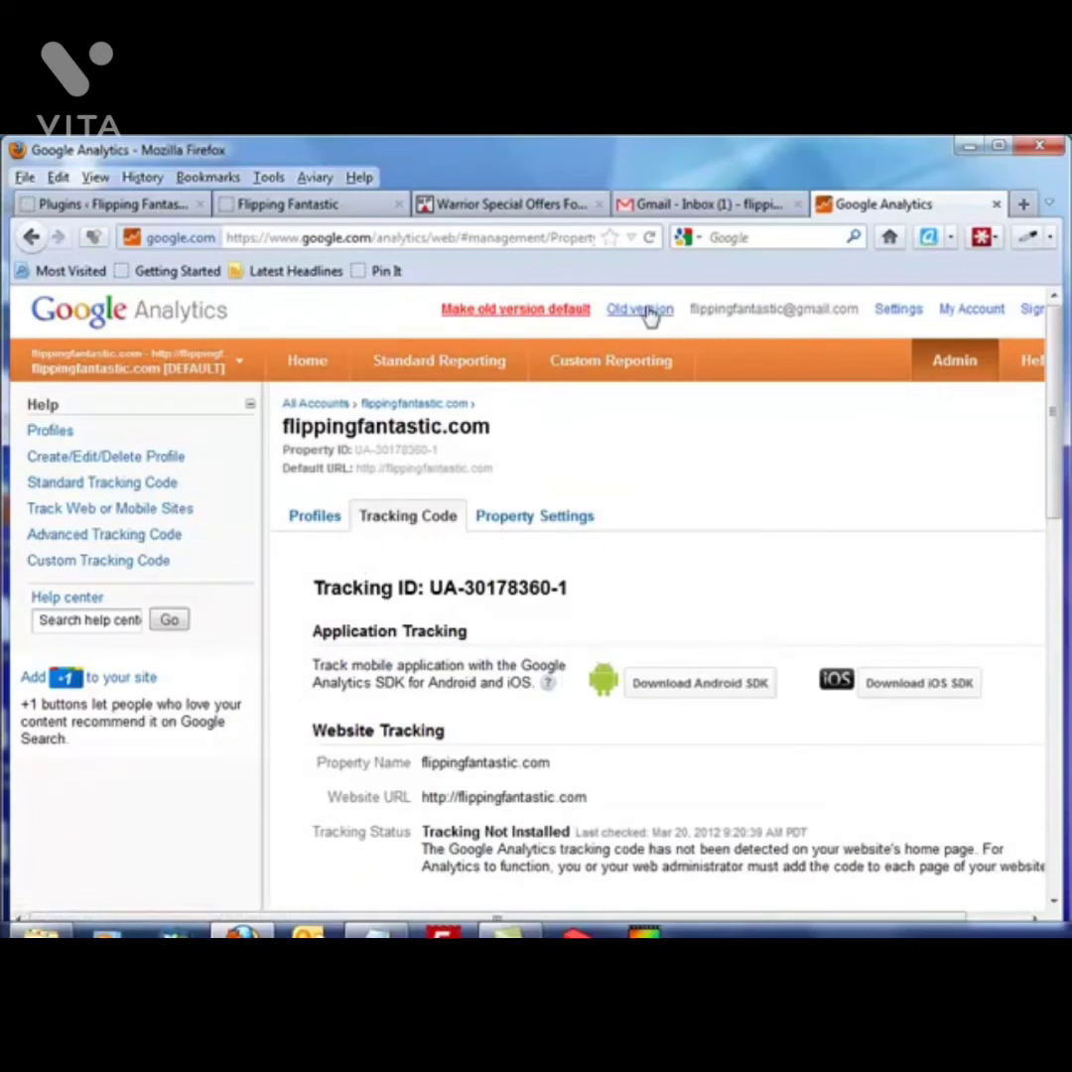
# Make the old Google Analytics version the default and look over the account's Analytics Settings overview.
pyautogui.click(503, 311)
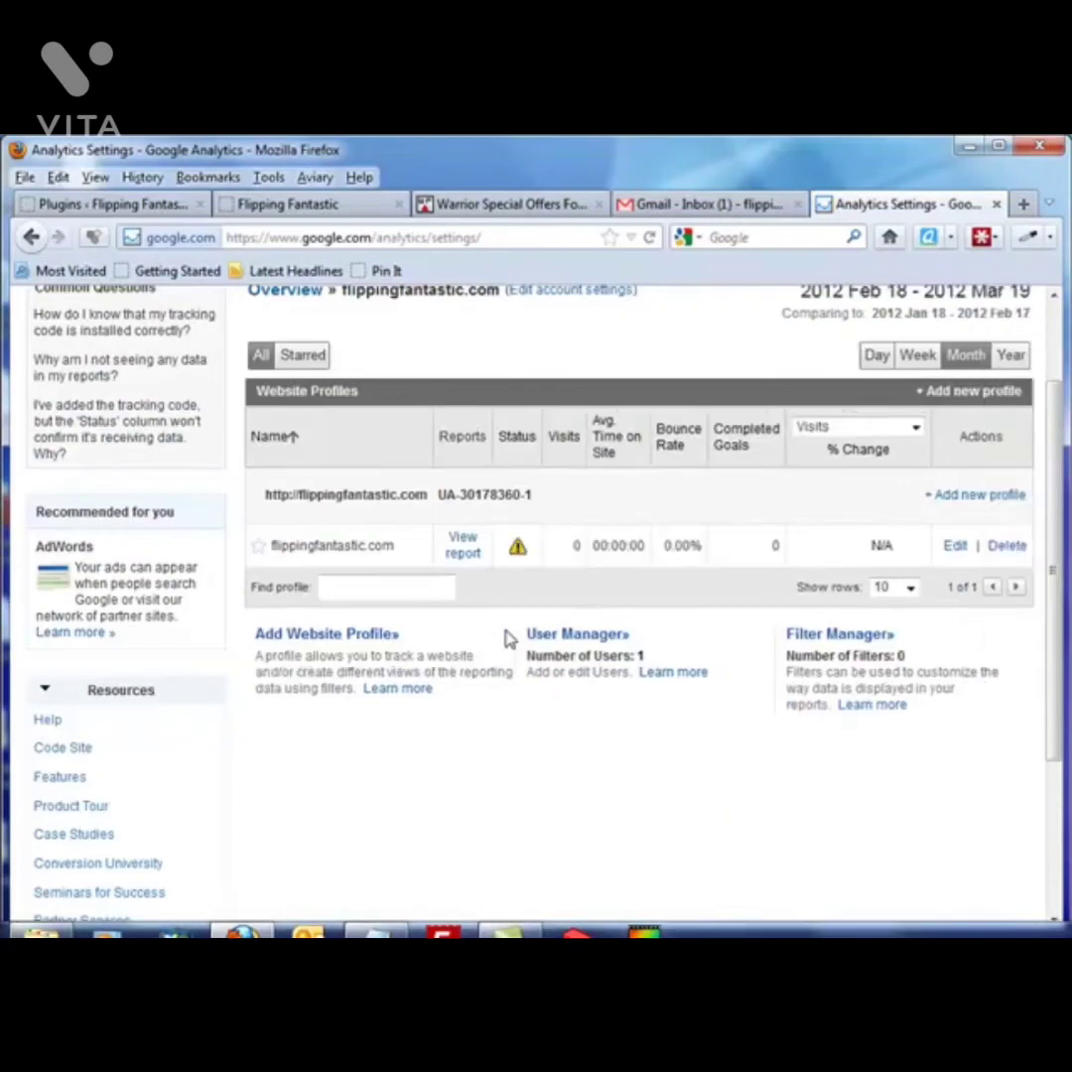
pyautogui.scroll(-4, 507, 635)
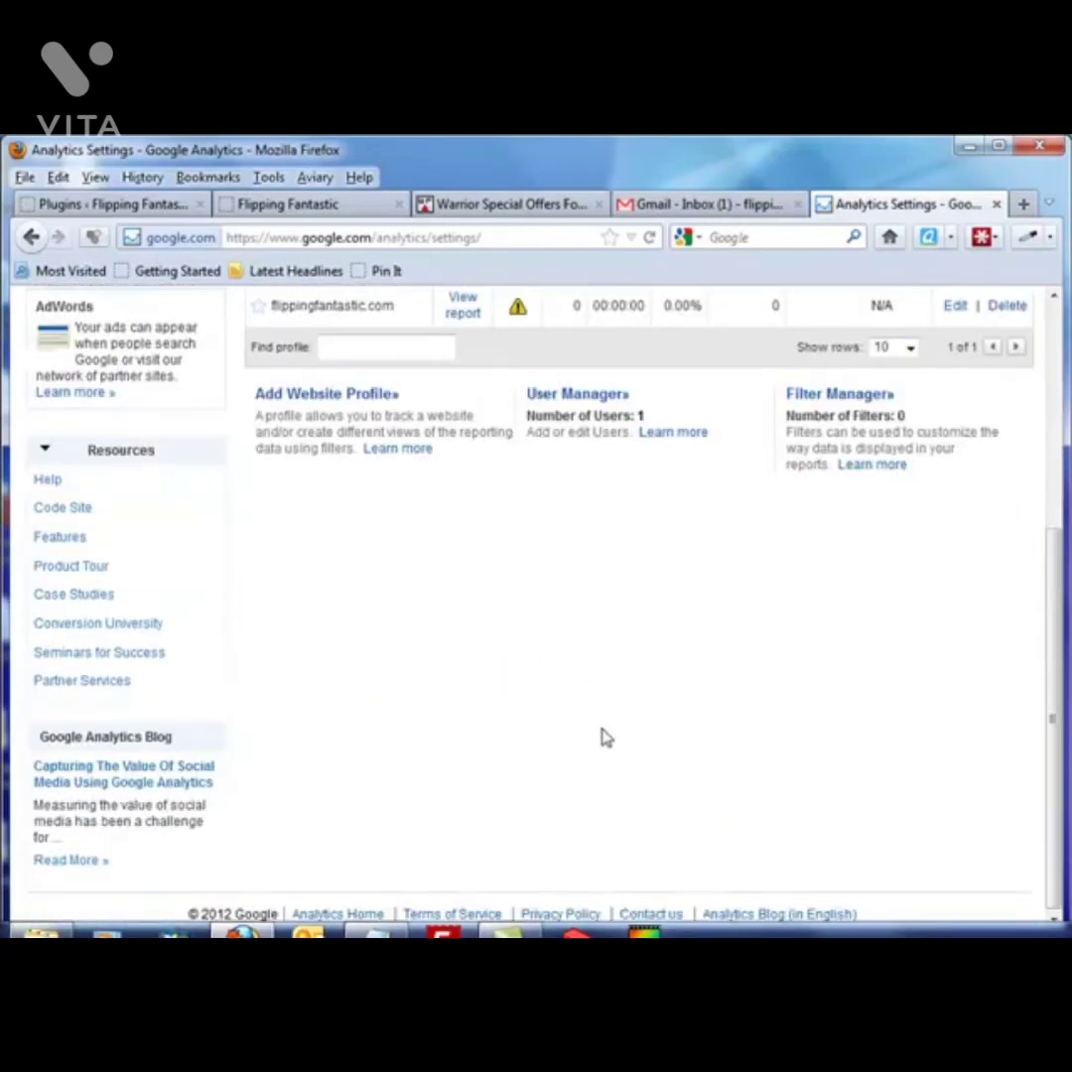
pyautogui.scroll(5, 563, 708)
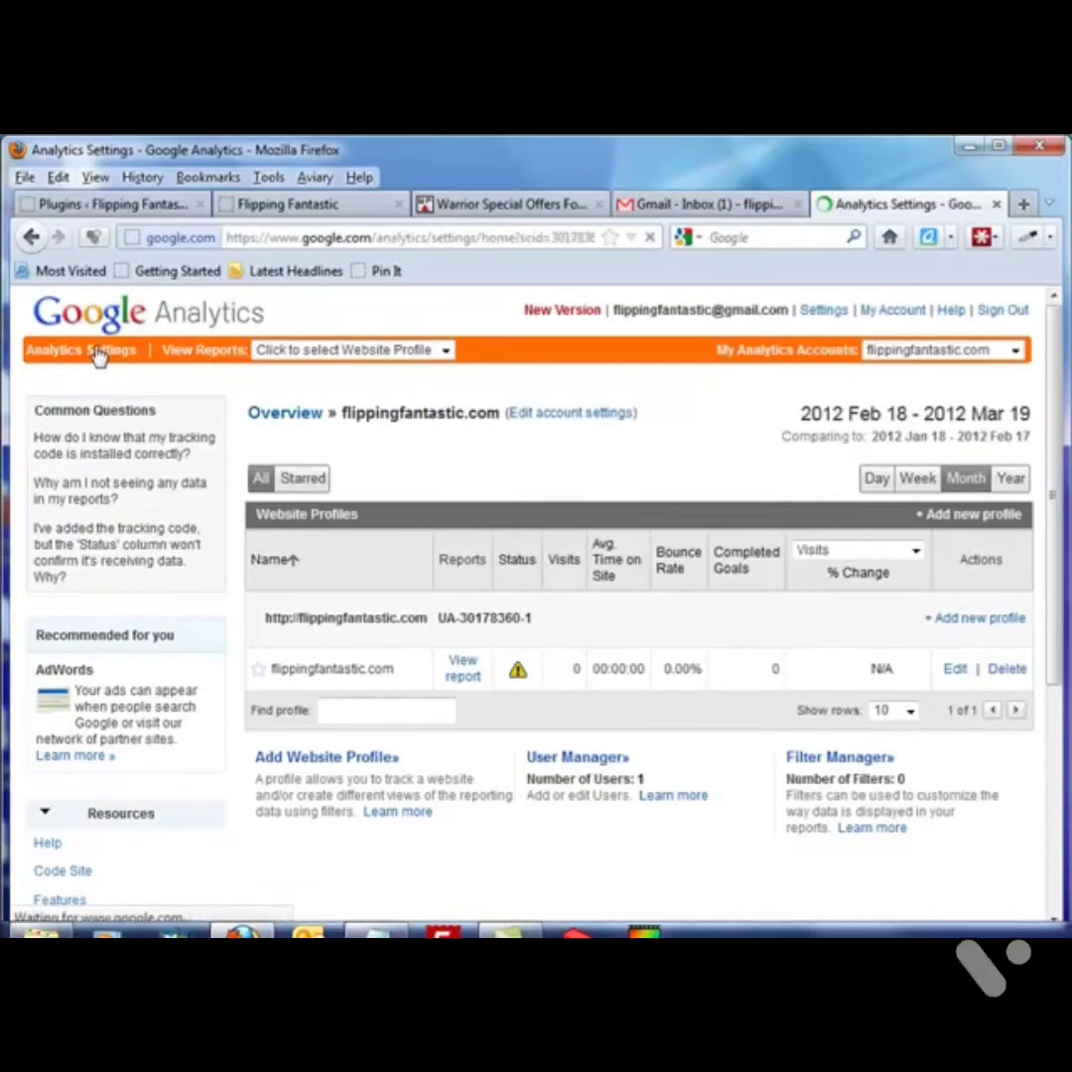
pyautogui.click(100, 353)
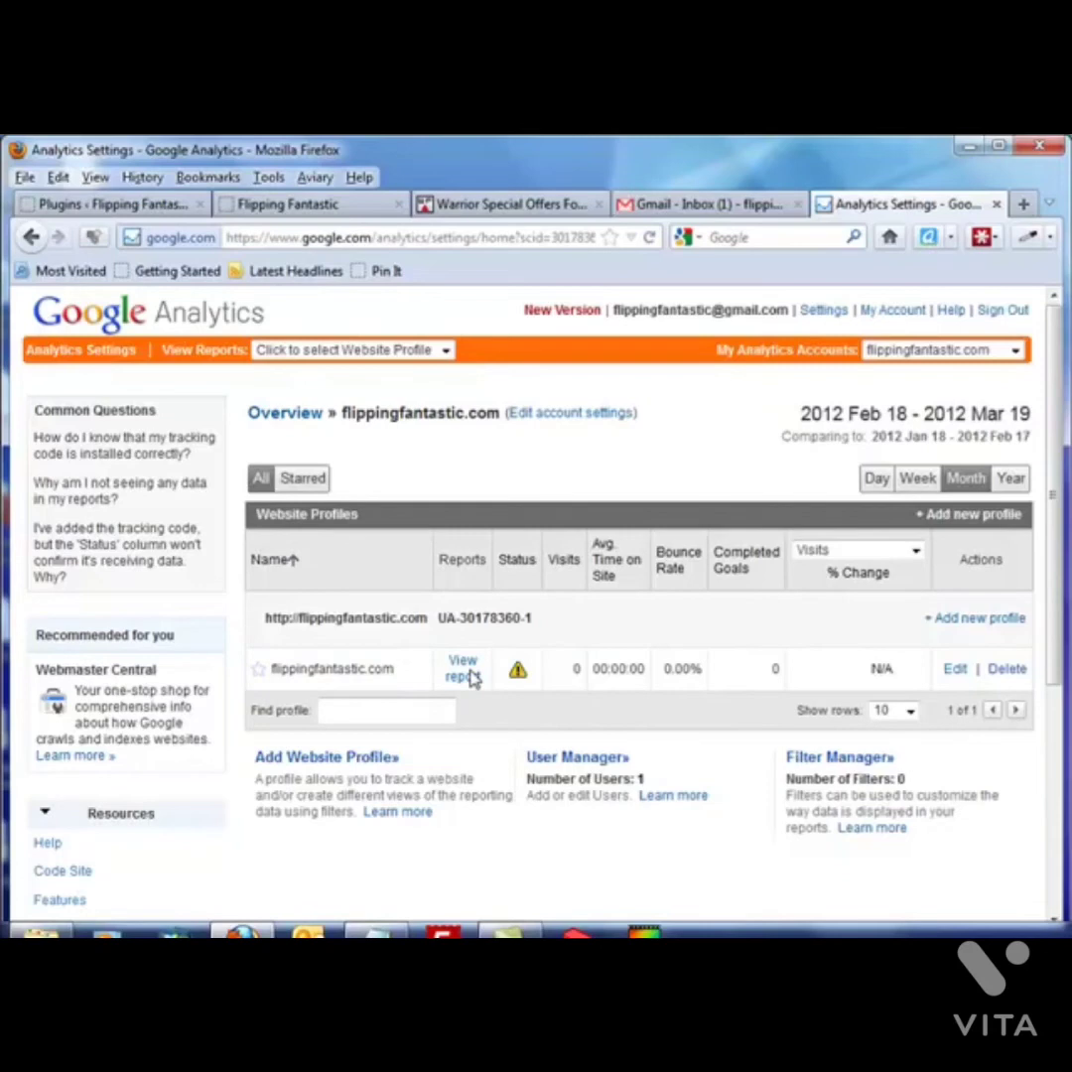
# View the flippingfantastic.com report's dashboard and its Visitors Overview.
pyautogui.click(453, 352)
pyautogui.click(393, 385)
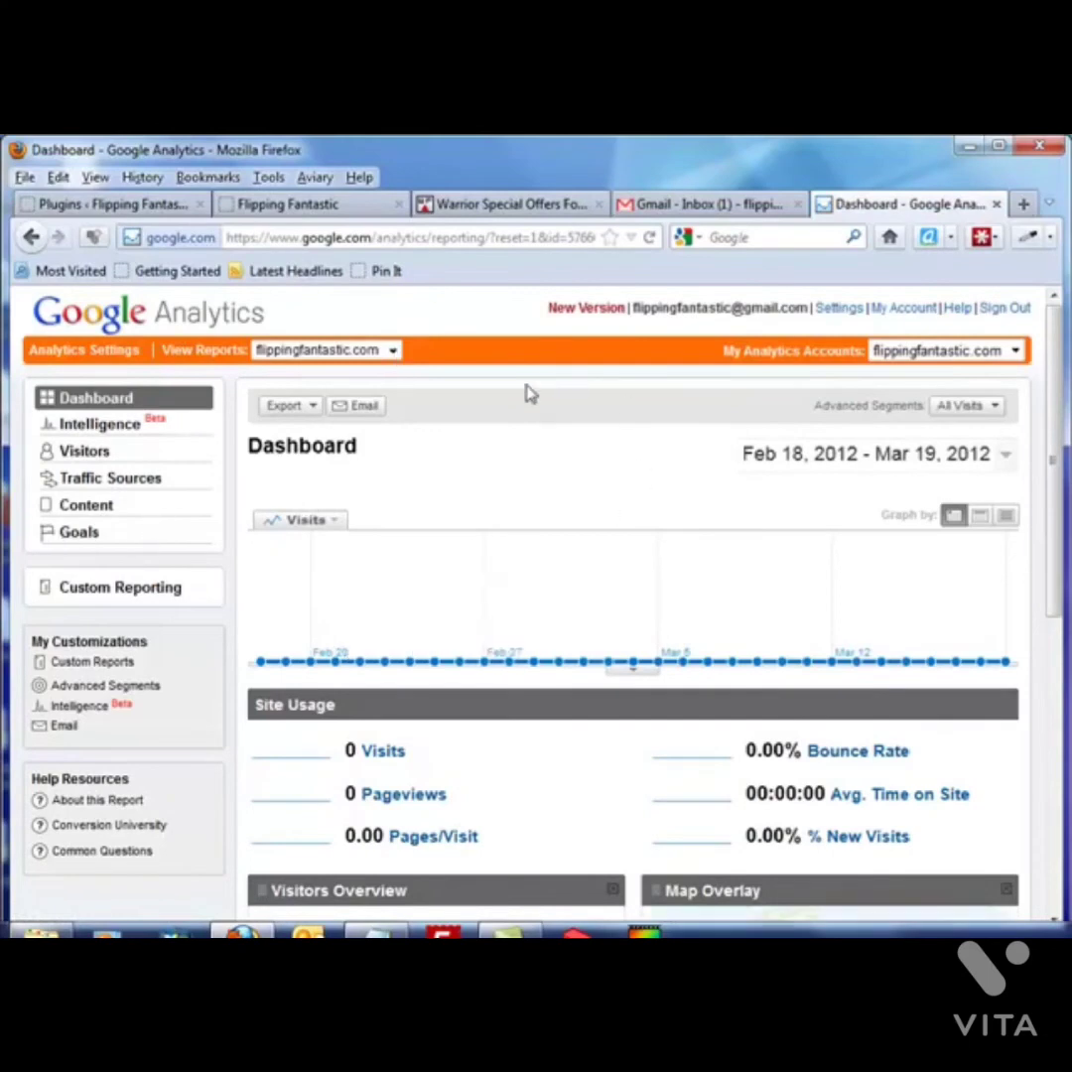
pyautogui.click(84, 453)
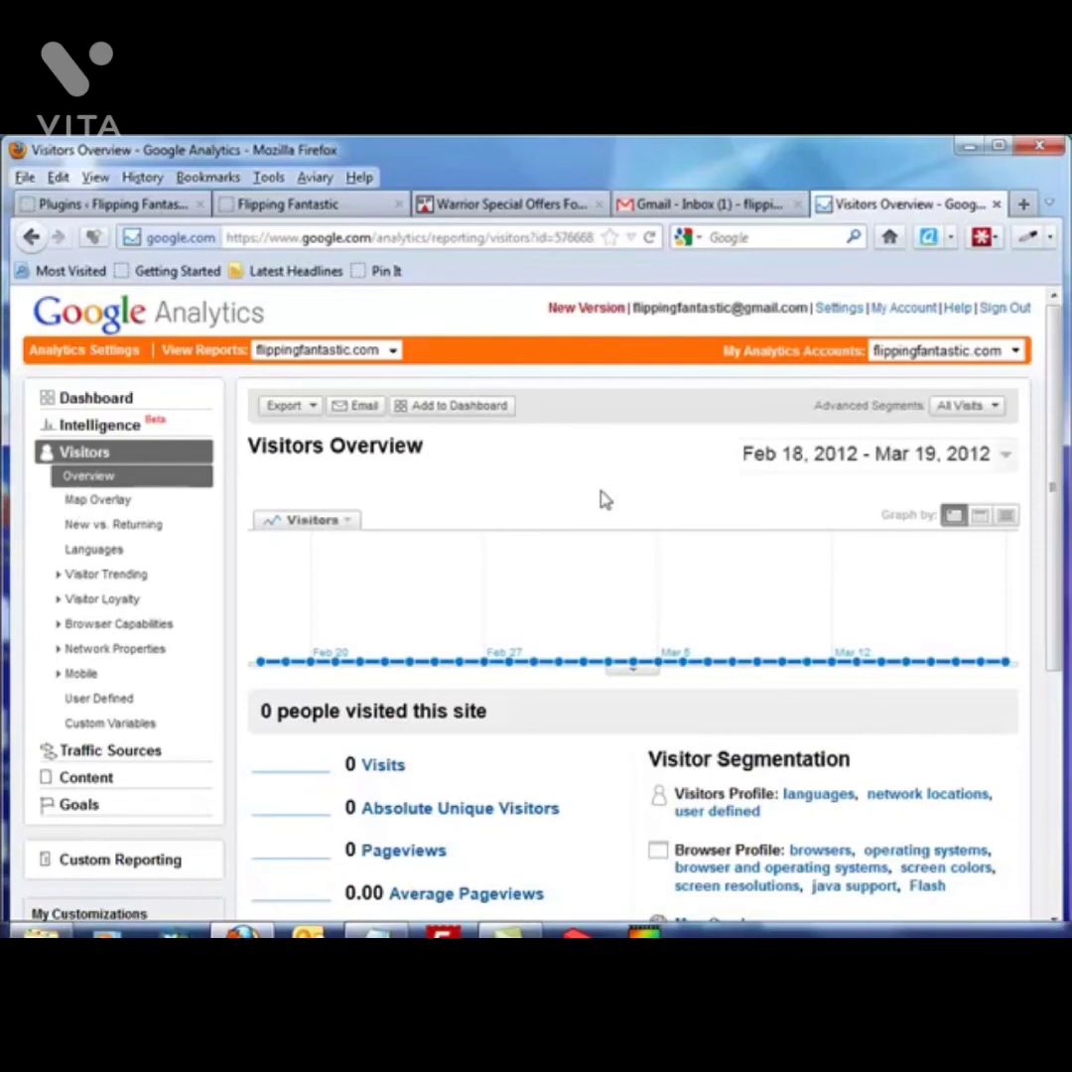
# Return to the WordPress plugins page, authenticate the Google Analytics plugin with Google, and grant it access.
pyautogui.hotkey('ctrl', 'Tab')
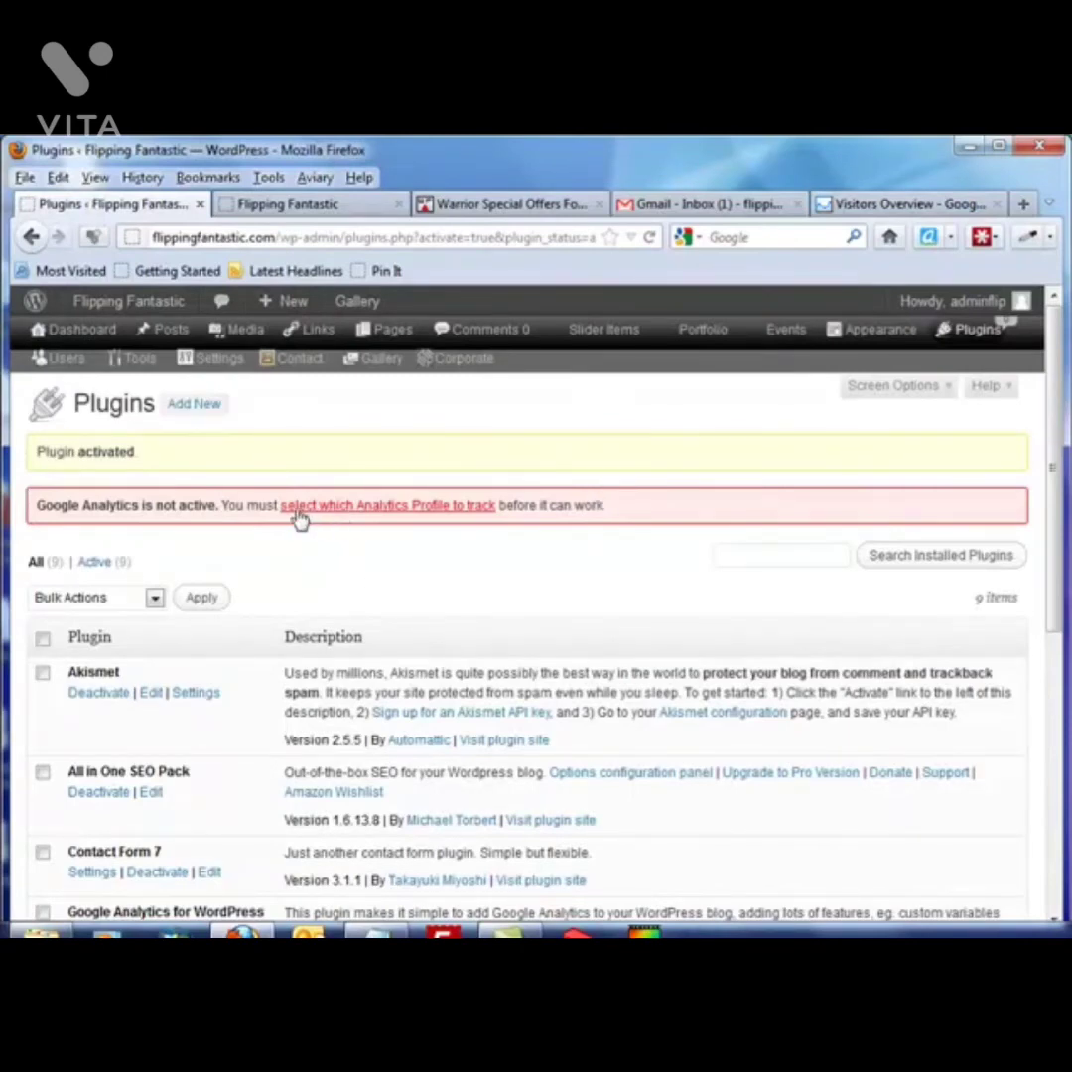
pyautogui.click(364, 515)
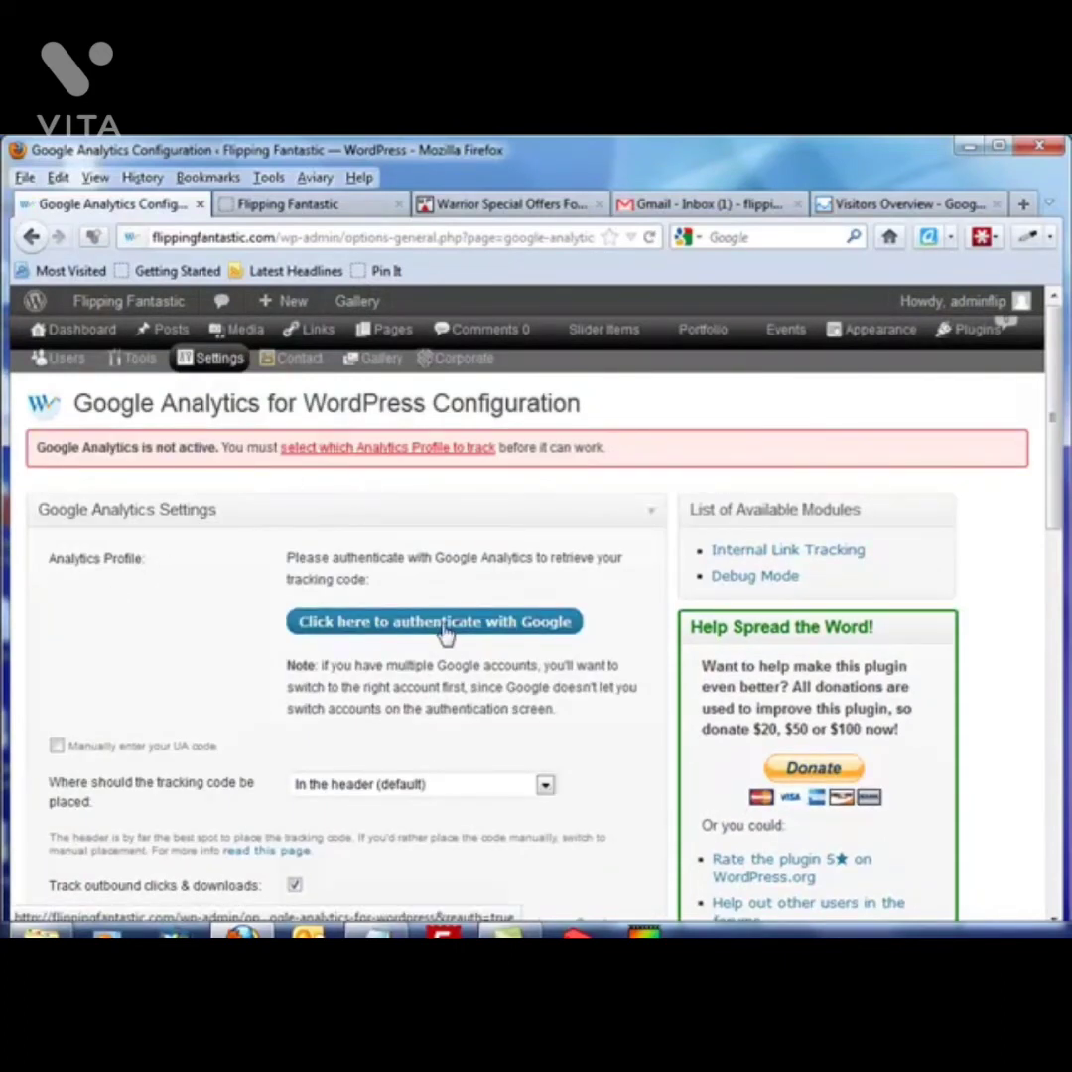
pyautogui.click(443, 625)
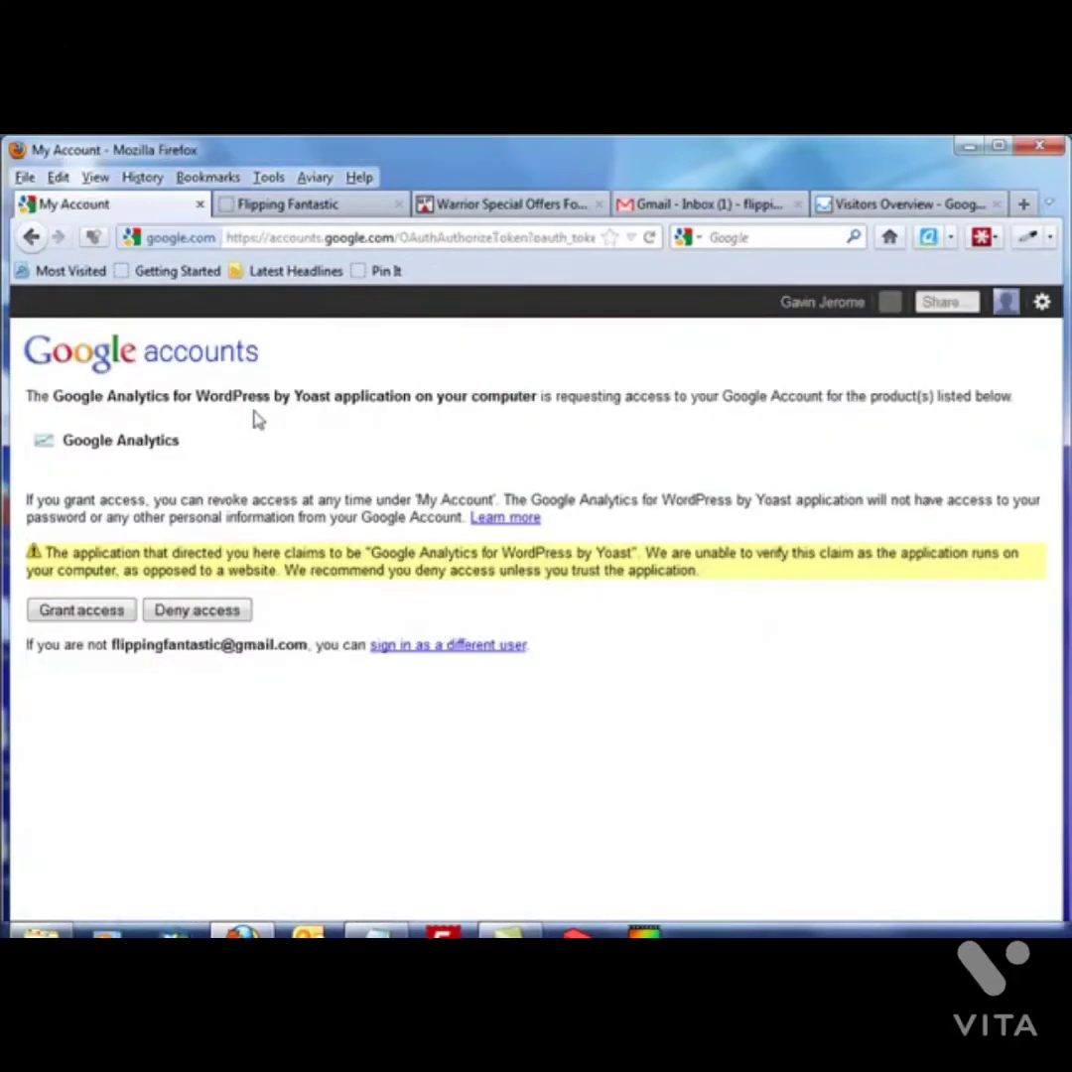
pyautogui.click(81, 611)
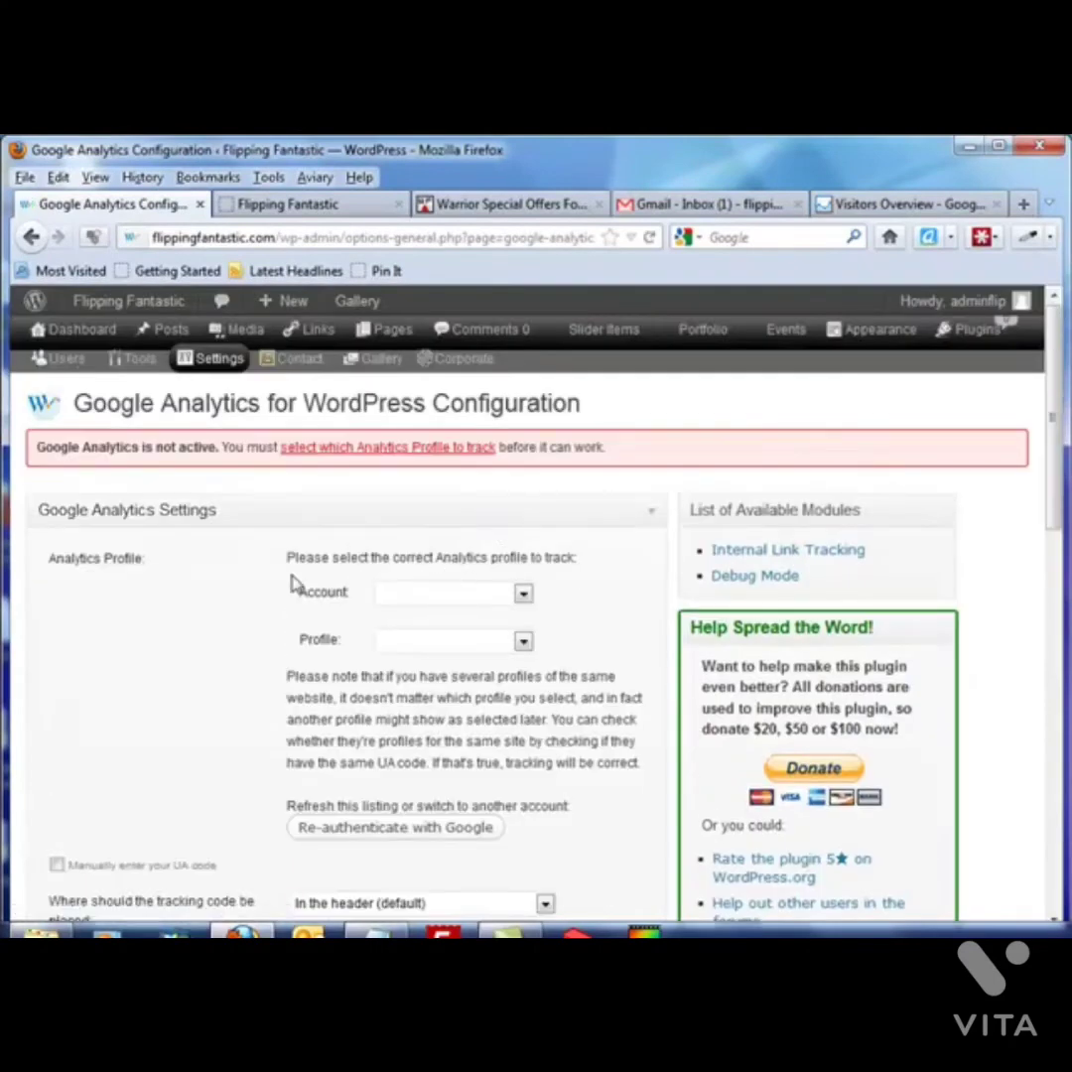
# Select flippingfantastic.com as the Analytics account to track and keep the tracking code placement in the header (default).
pyautogui.click(524, 596)
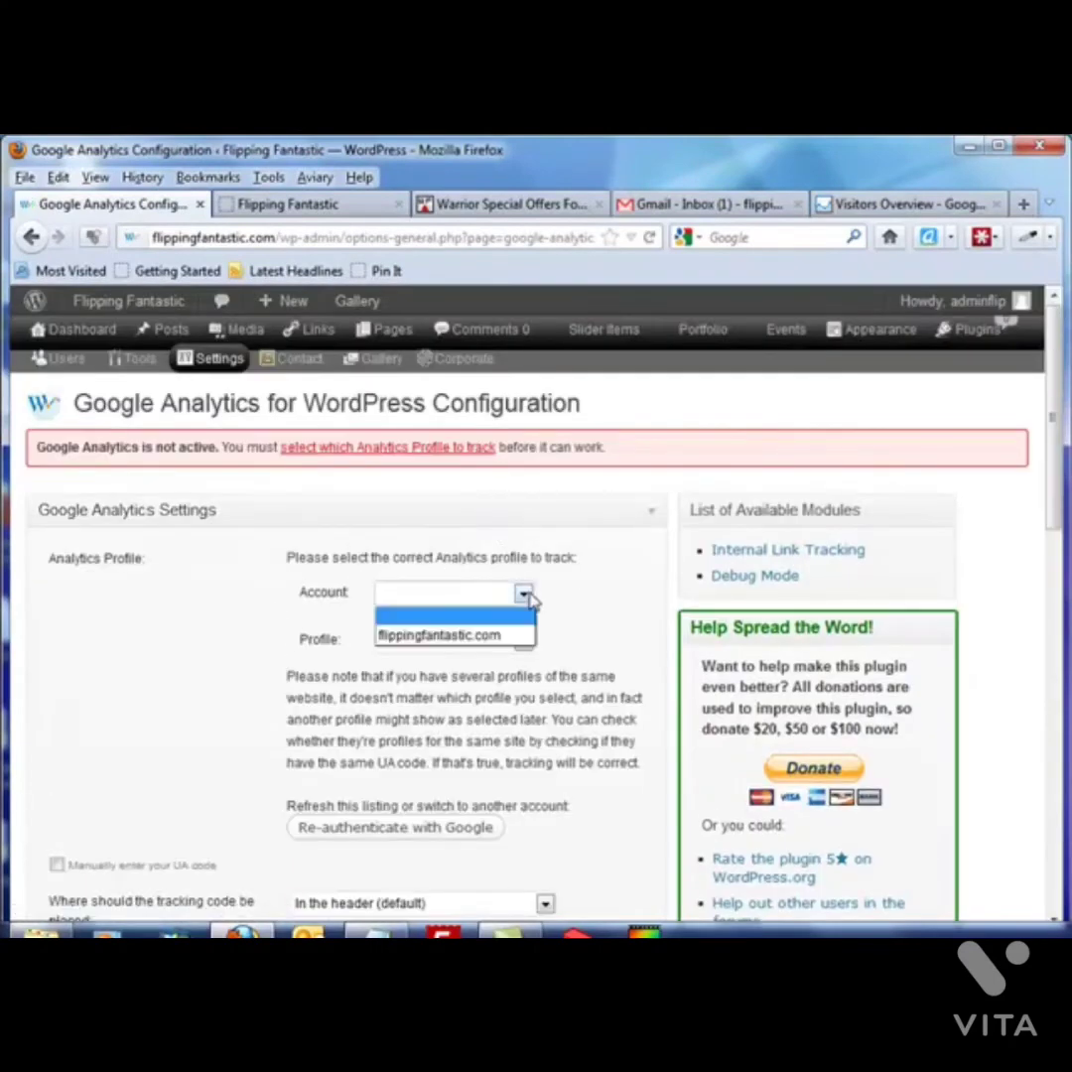
pyautogui.click(469, 641)
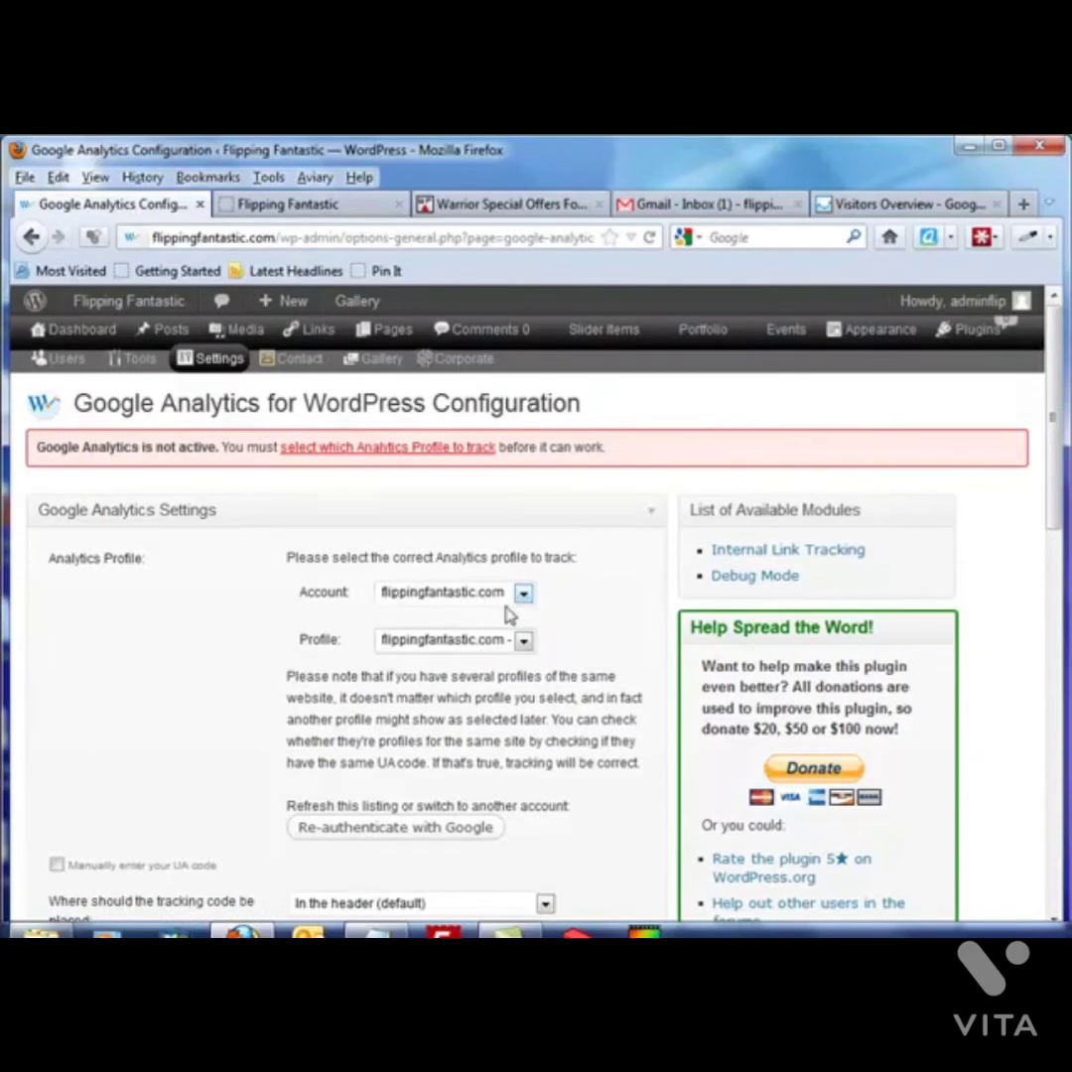
pyautogui.scroll(-3, 490, 641)
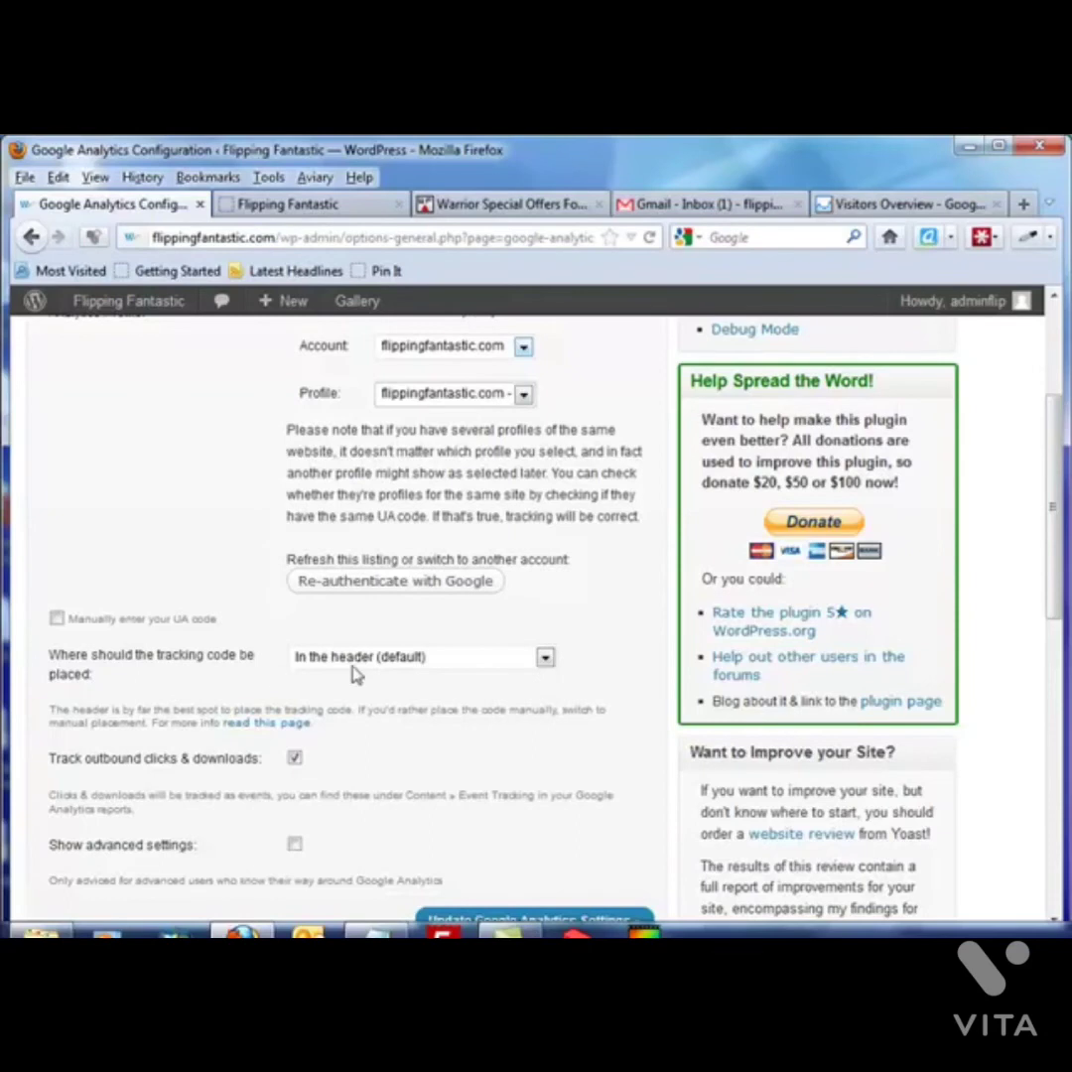
pyautogui.click(545, 659)
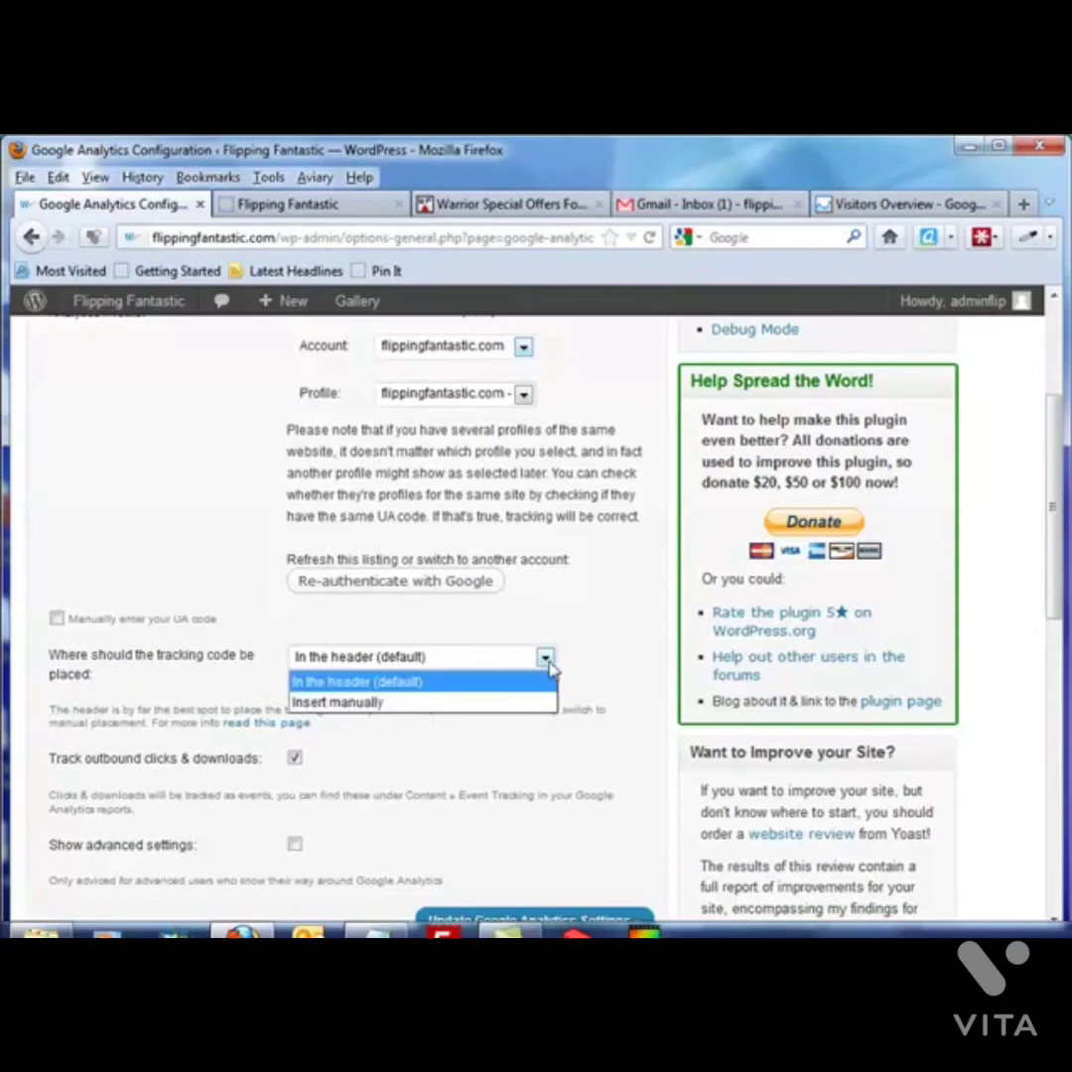
pyautogui.click(549, 665)
pyautogui.scroll(-5, 436, 766)
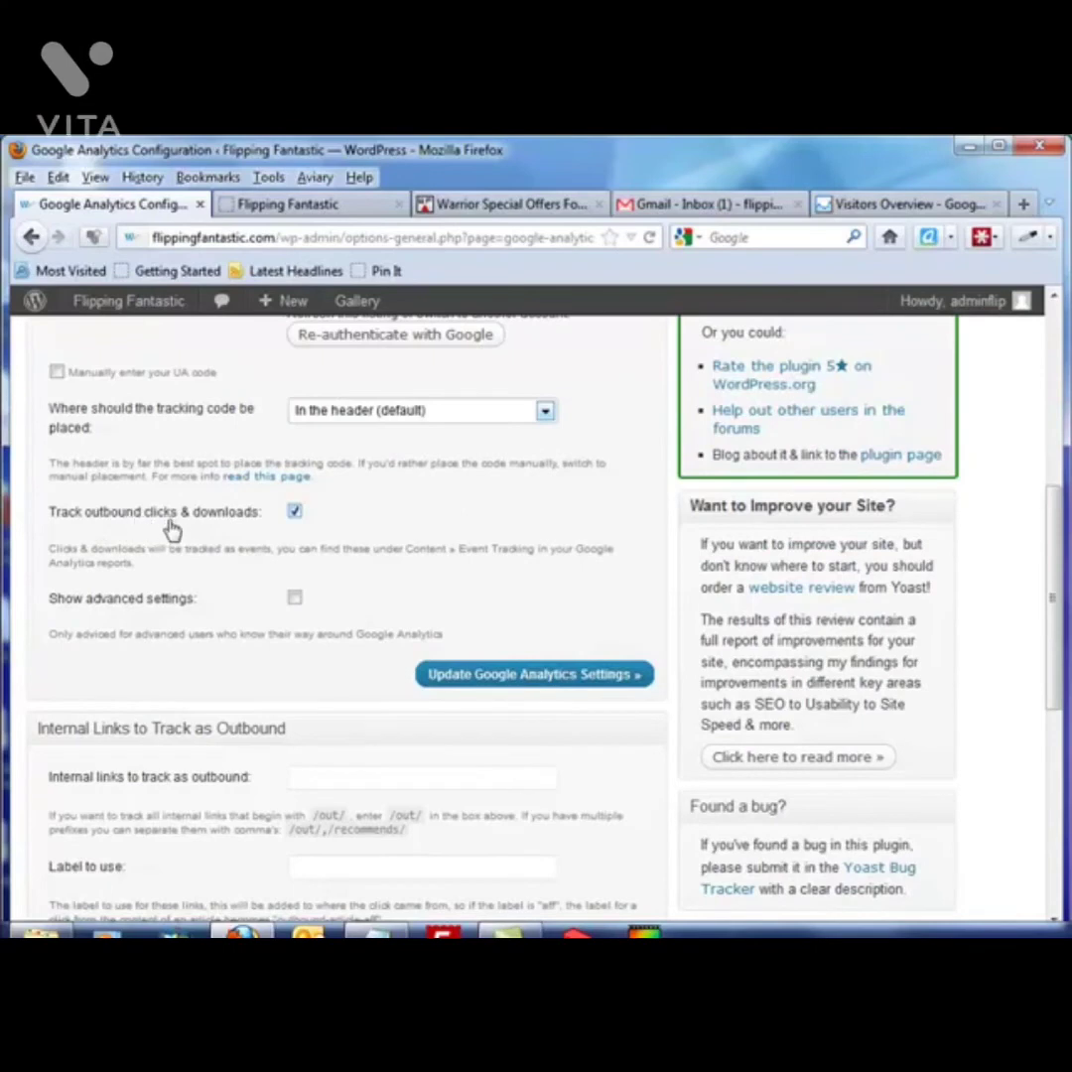
# Enable the advanced settings of the Google Analytics plugin and update its settings.
pyautogui.click(295, 599)
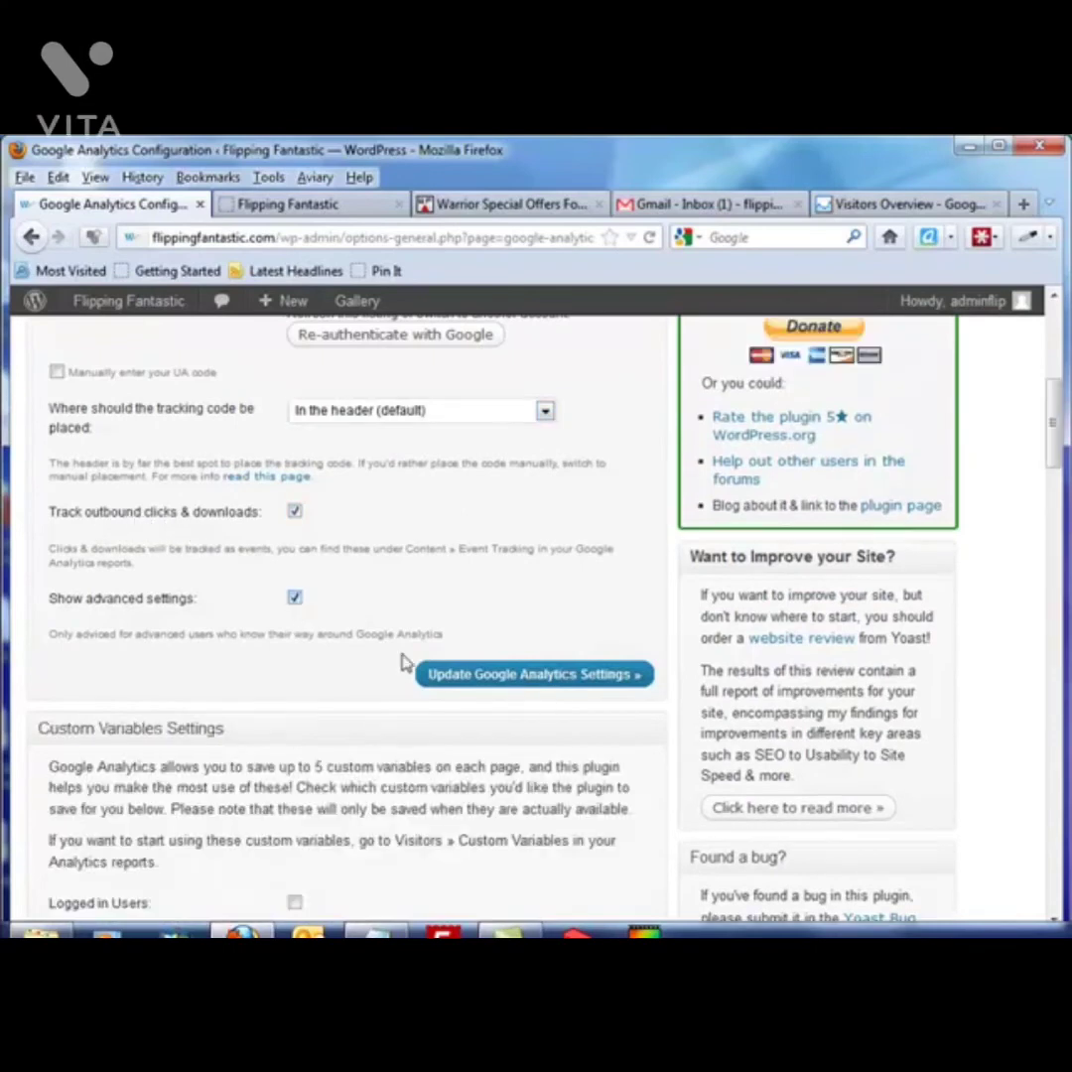
pyautogui.click(541, 683)
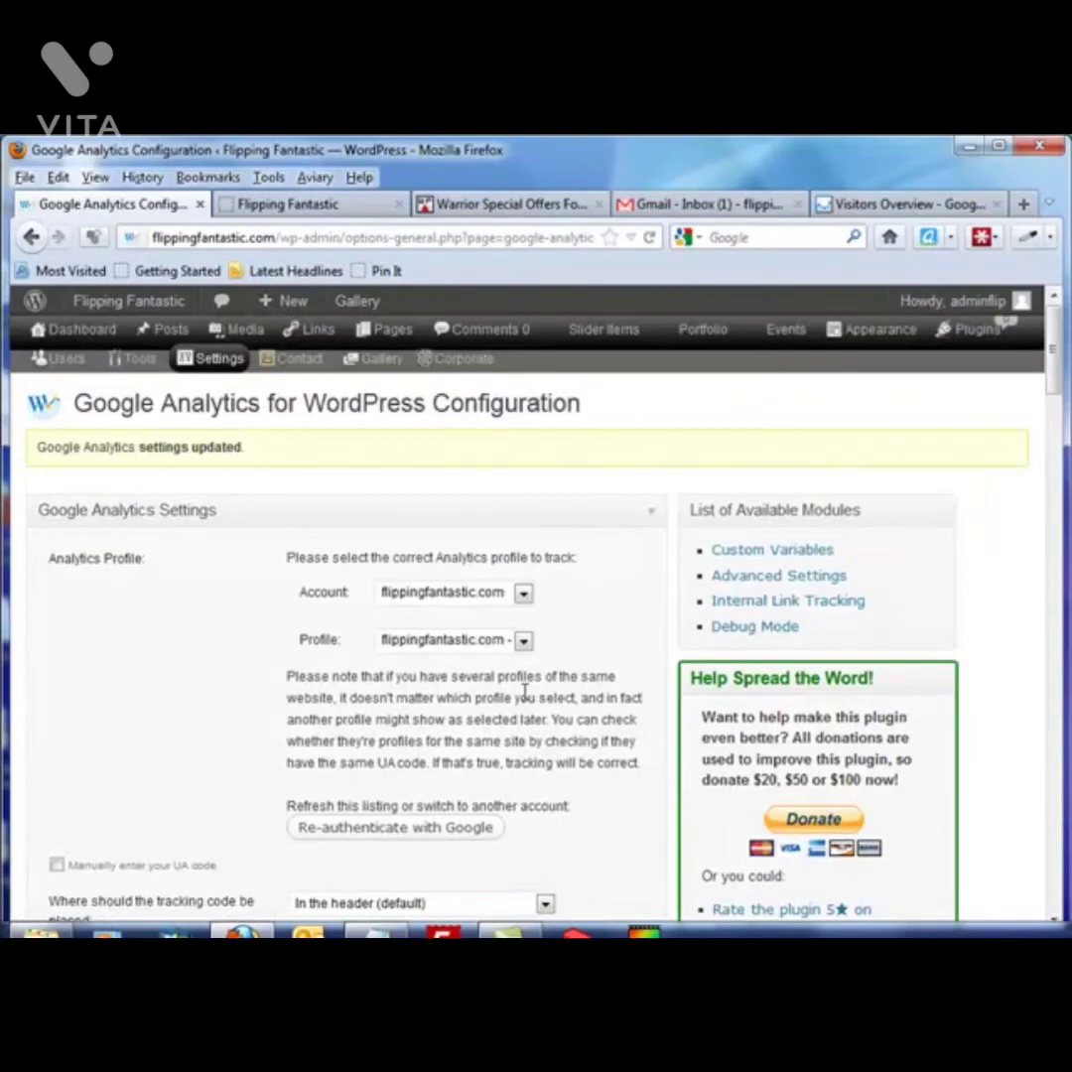
# Enable the Logged in Users, Tags and All Categories custom variables and update the Google Analytics settings.
pyautogui.scroll(-4, 524, 695)
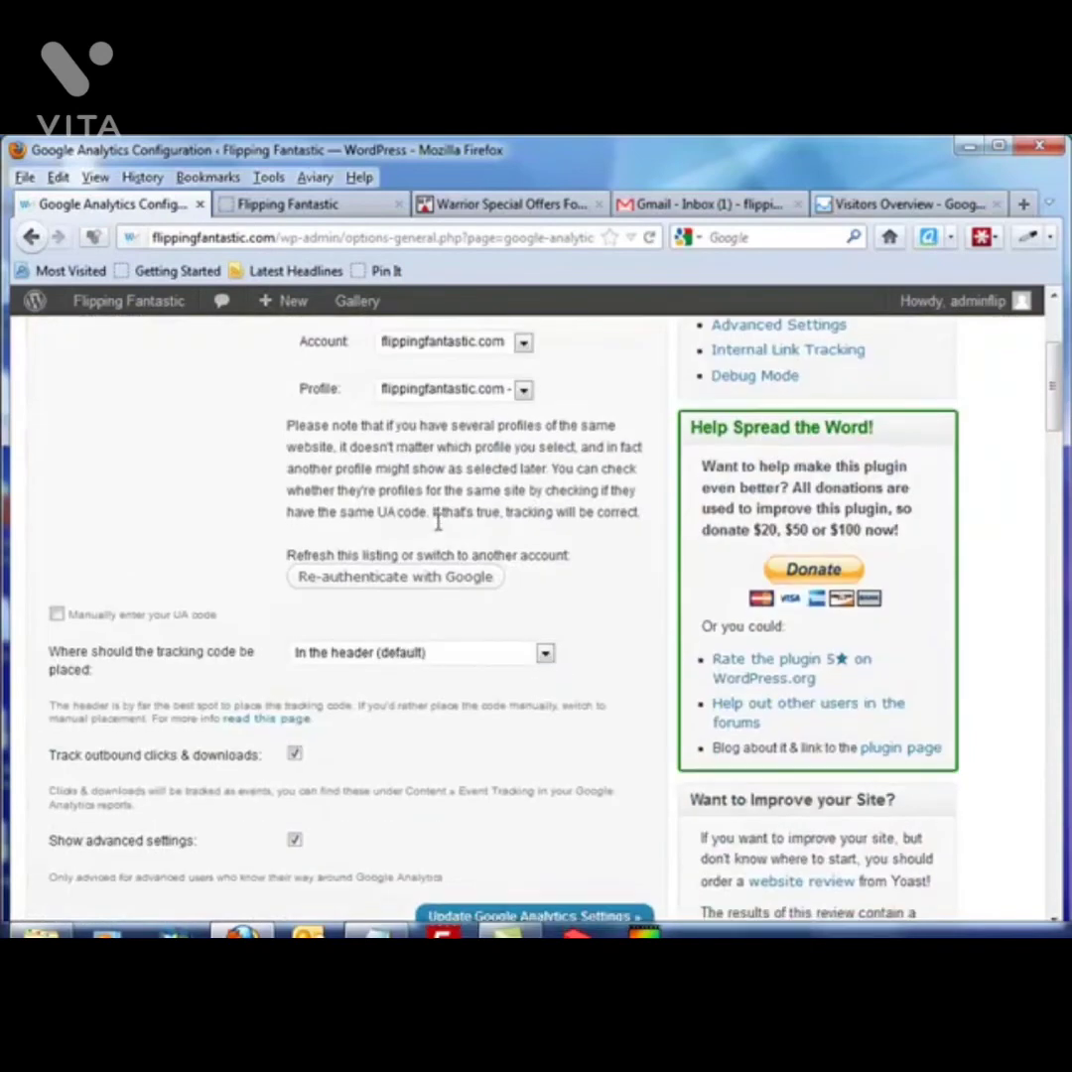
pyautogui.scroll(-1, 439, 526)
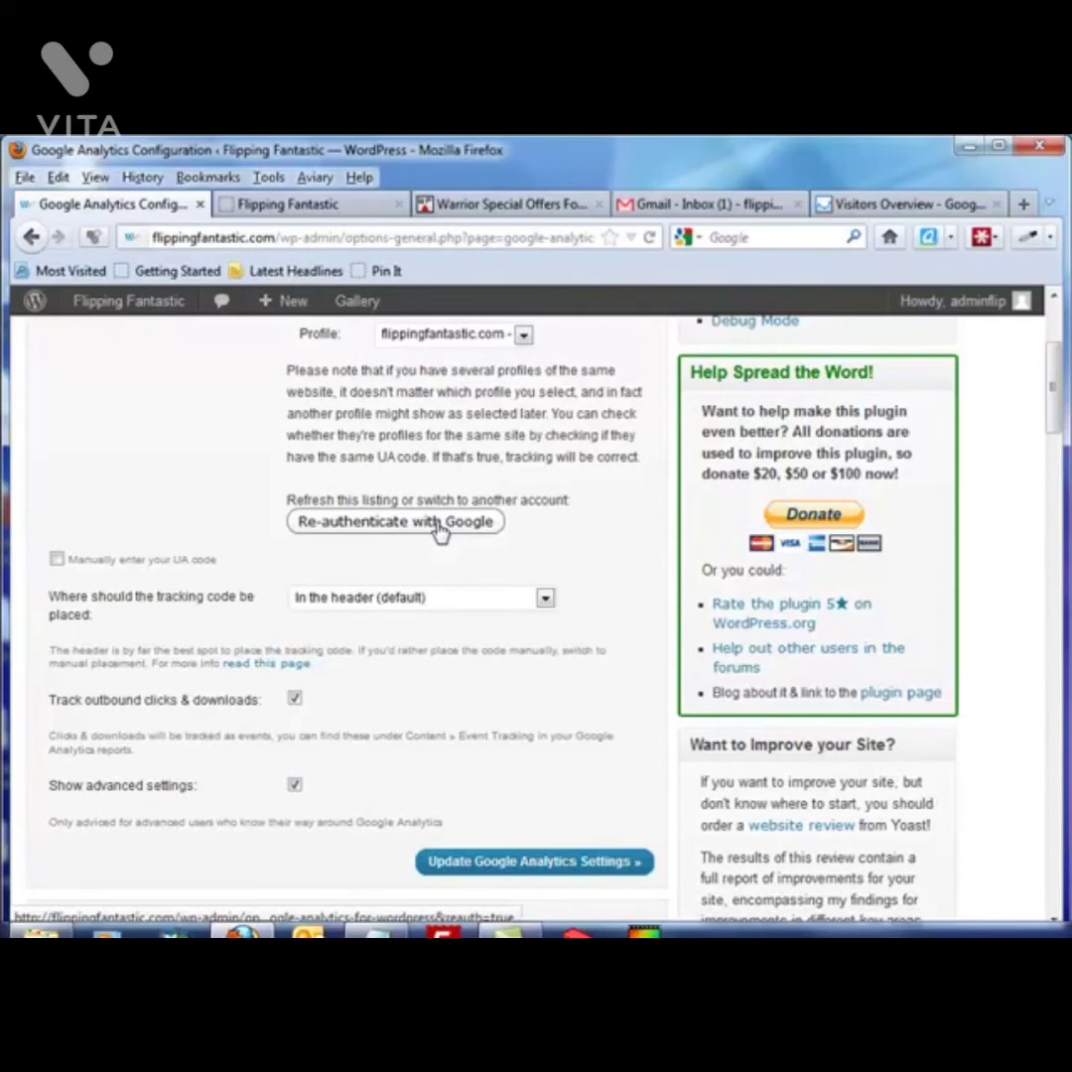
pyautogui.scroll(-2, 431, 556)
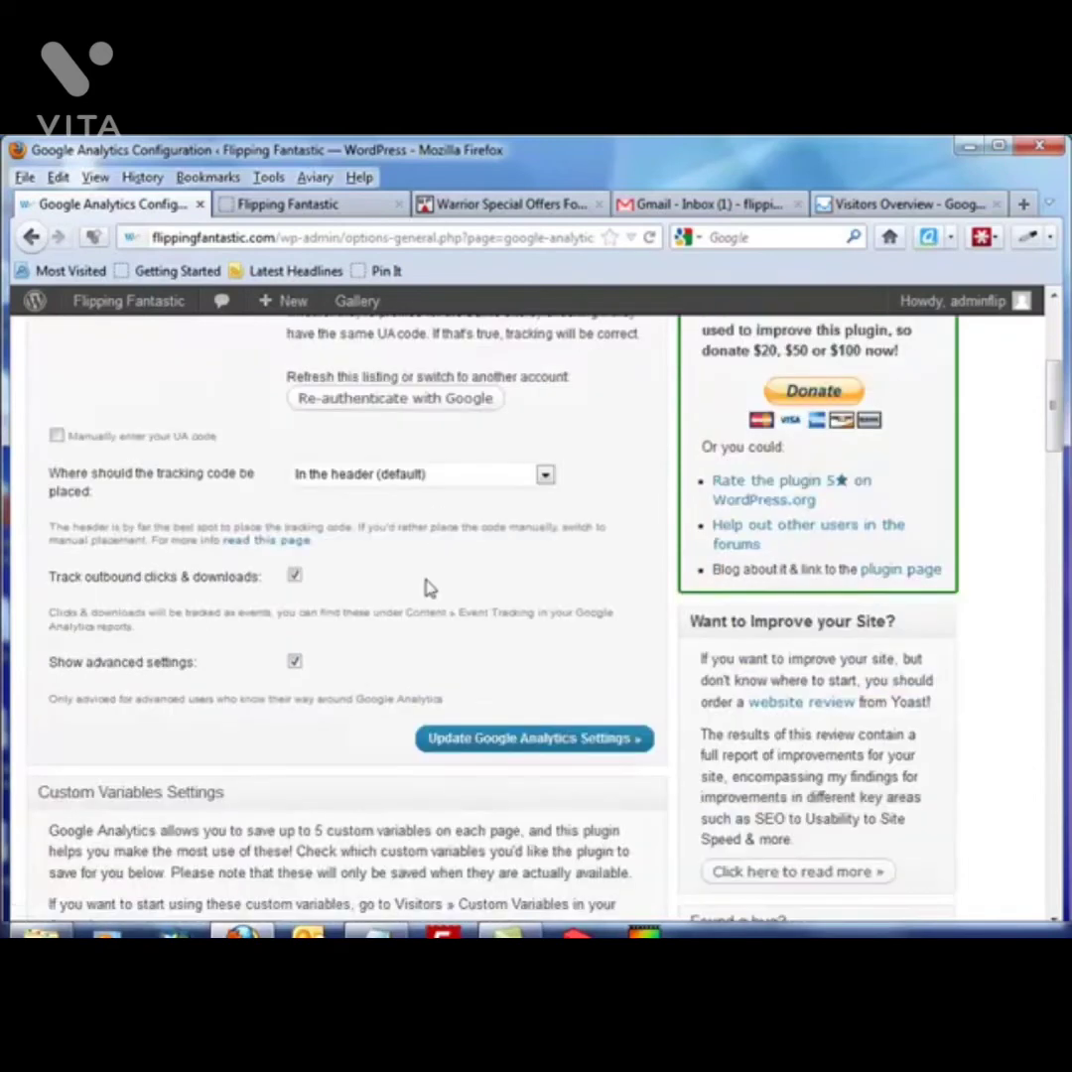
pyautogui.scroll(-2, 427, 590)
pyautogui.scroll(-4, 364, 607)
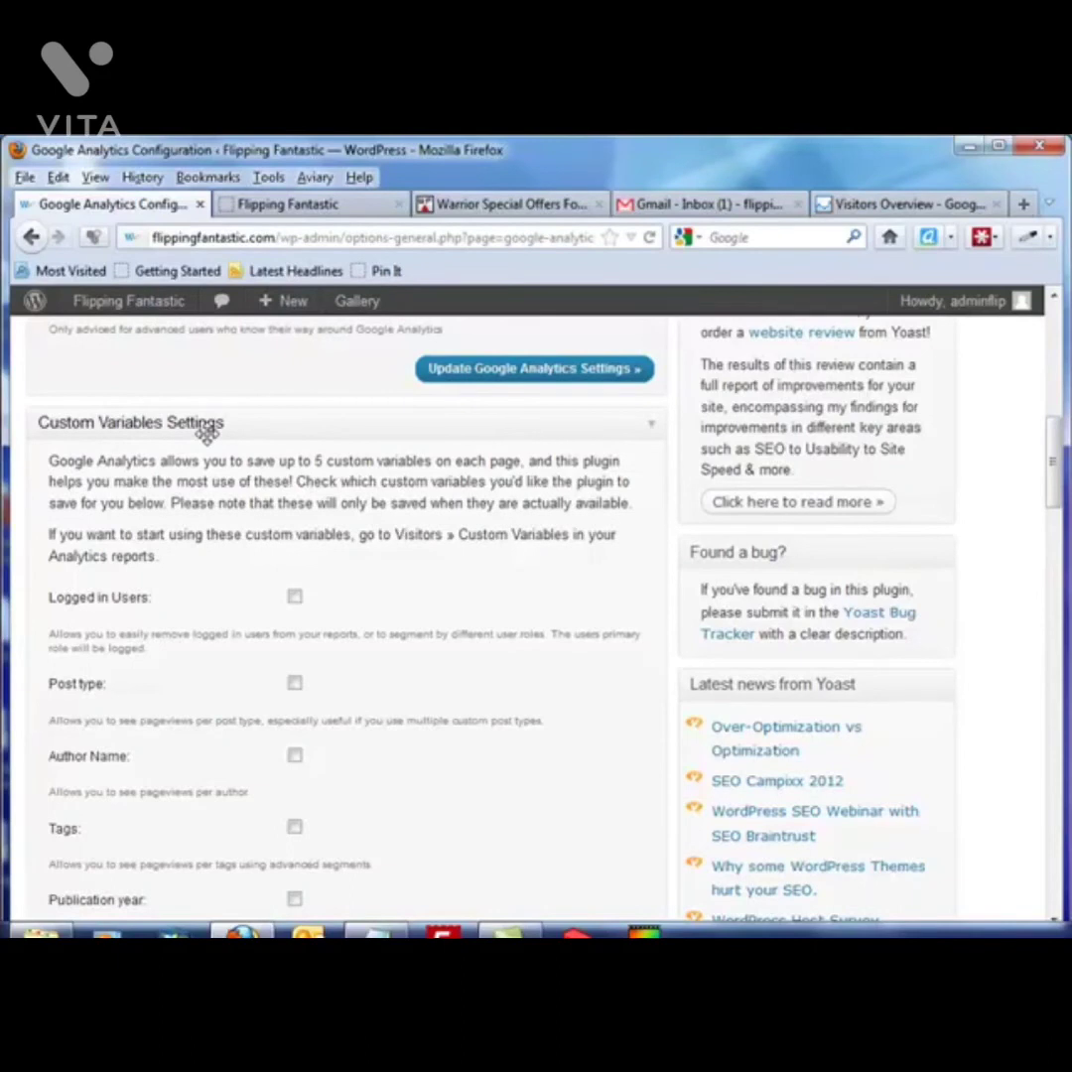
pyautogui.scroll(-5, 466, 615)
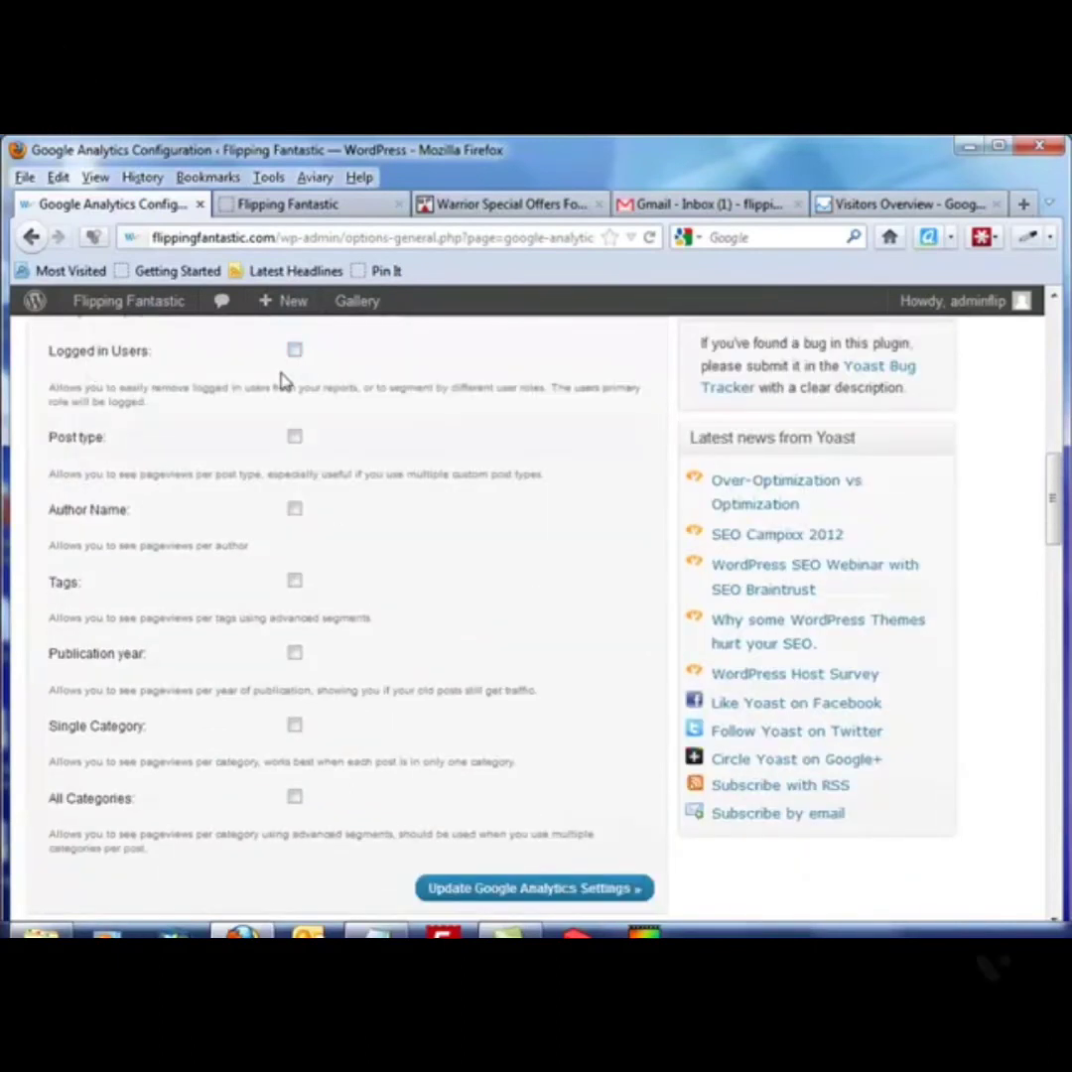
pyautogui.click(296, 350)
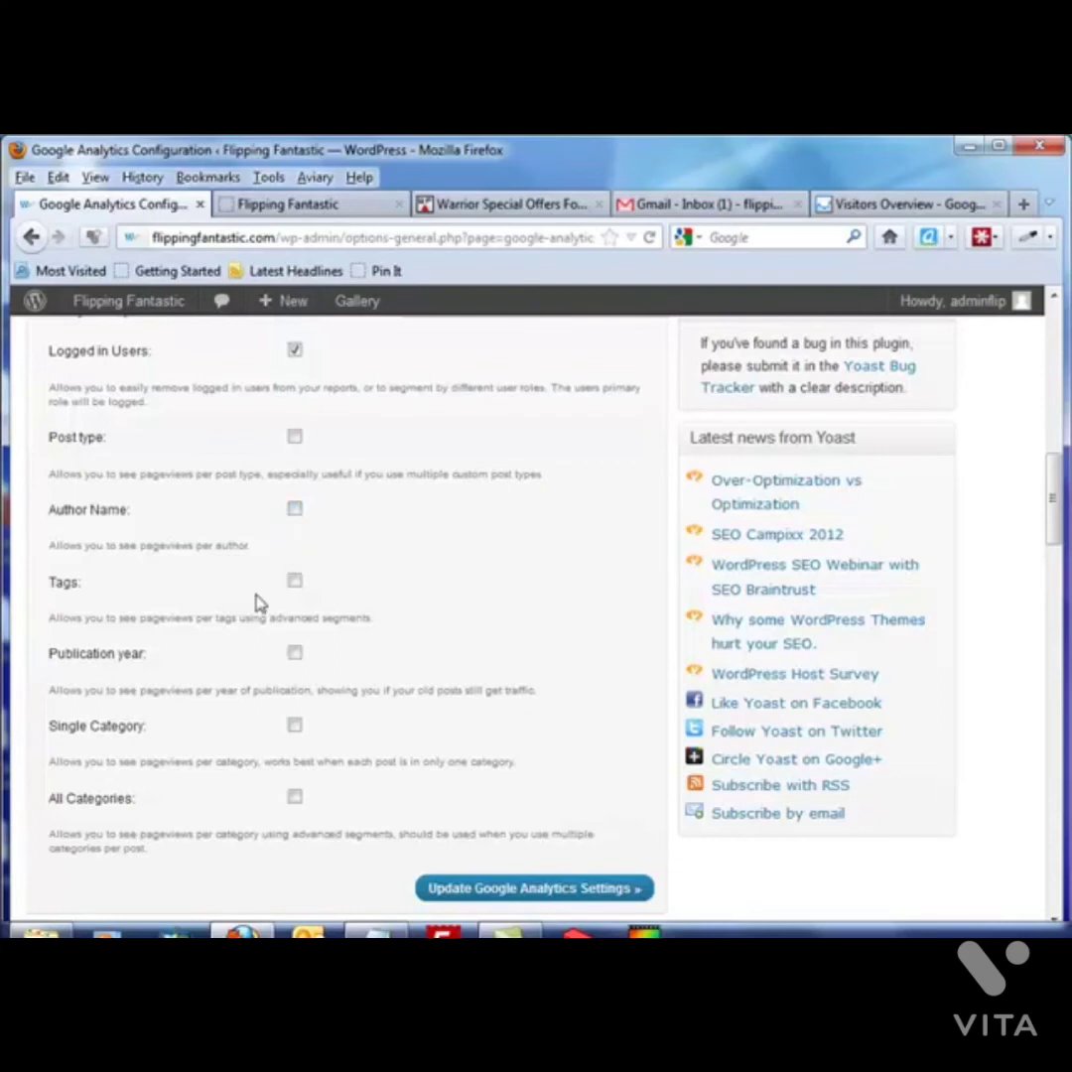
pyautogui.click(296, 582)
pyautogui.click(296, 799)
pyautogui.scroll(-5, 544, 660)
pyautogui.click(481, 662)
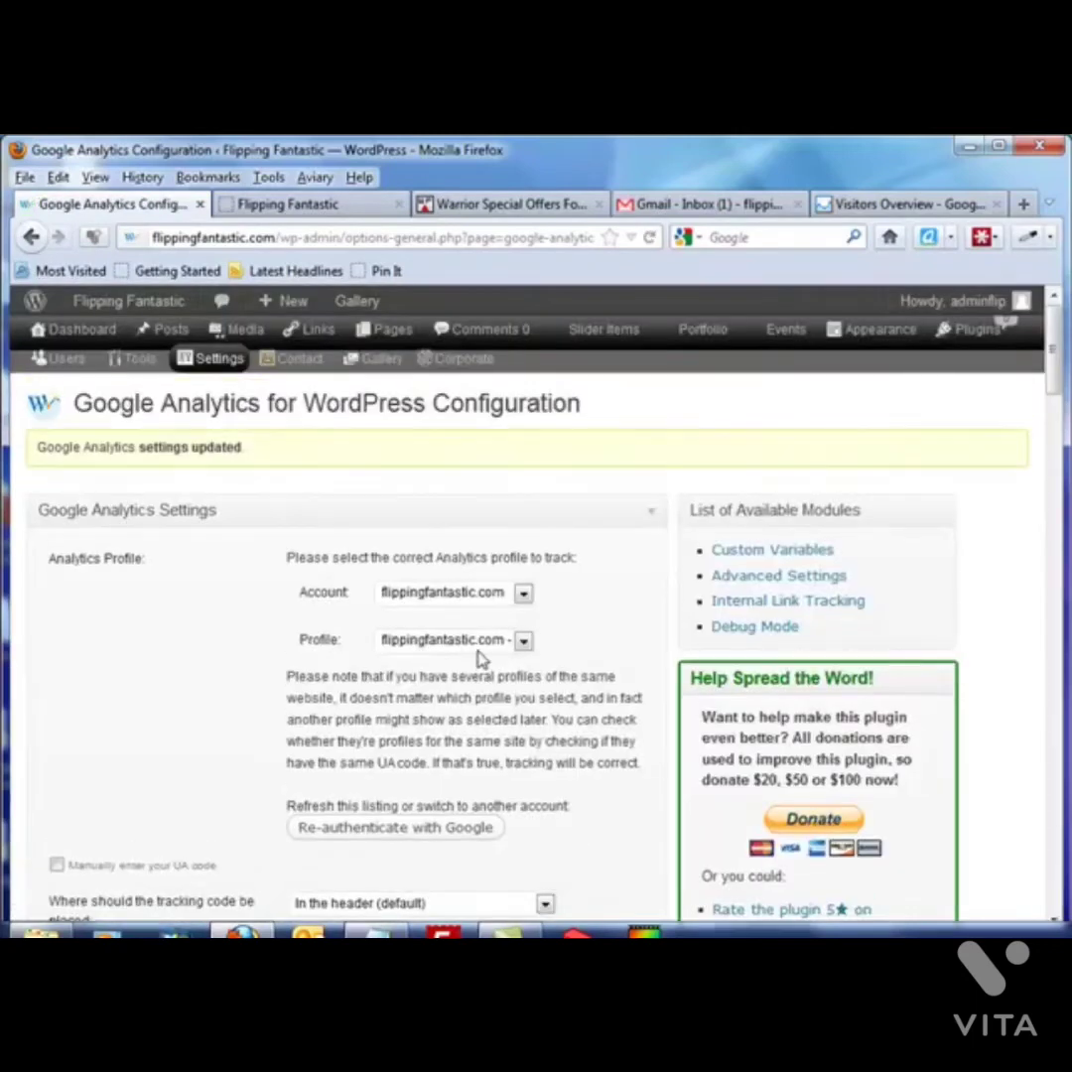
# Set the plugin's advanced settings to ignore Administrator users, leave tracking downloads as pageviews off, and update the settings.
pyautogui.scroll(-15, 477, 663)
pyautogui.scroll(-14, 472, 664)
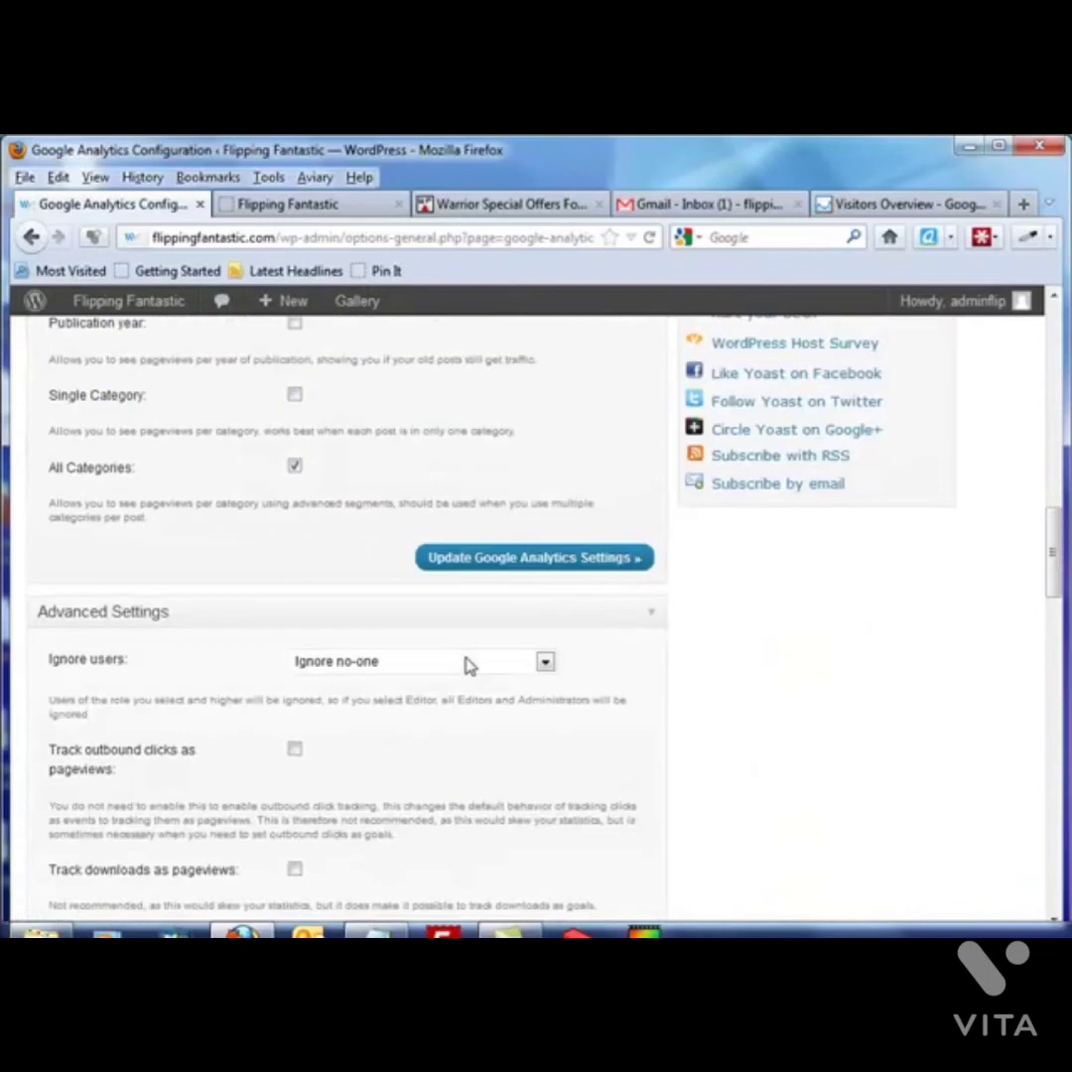
pyautogui.scroll(-2, 221, 640)
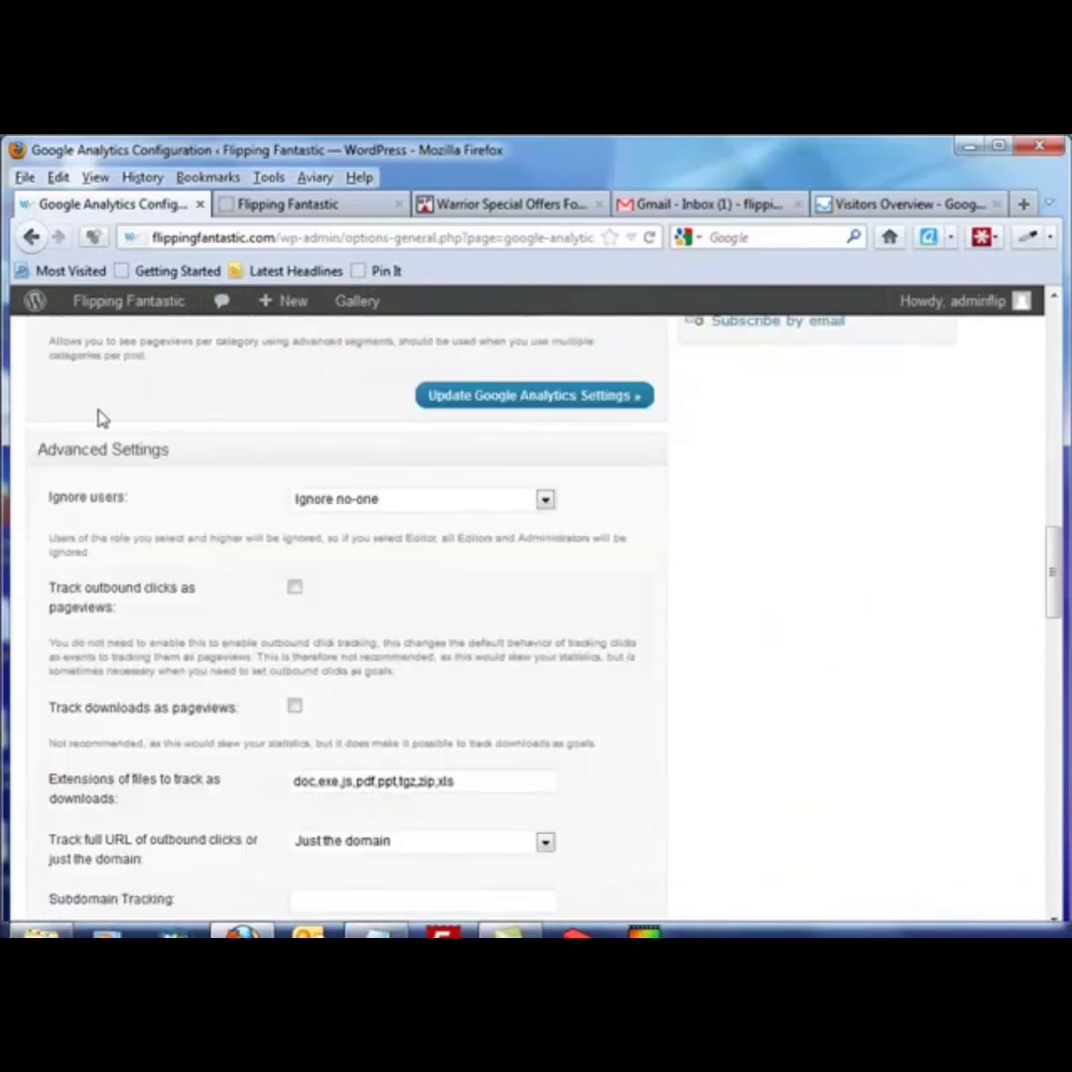
pyautogui.click(545, 500)
pyautogui.click(354, 553)
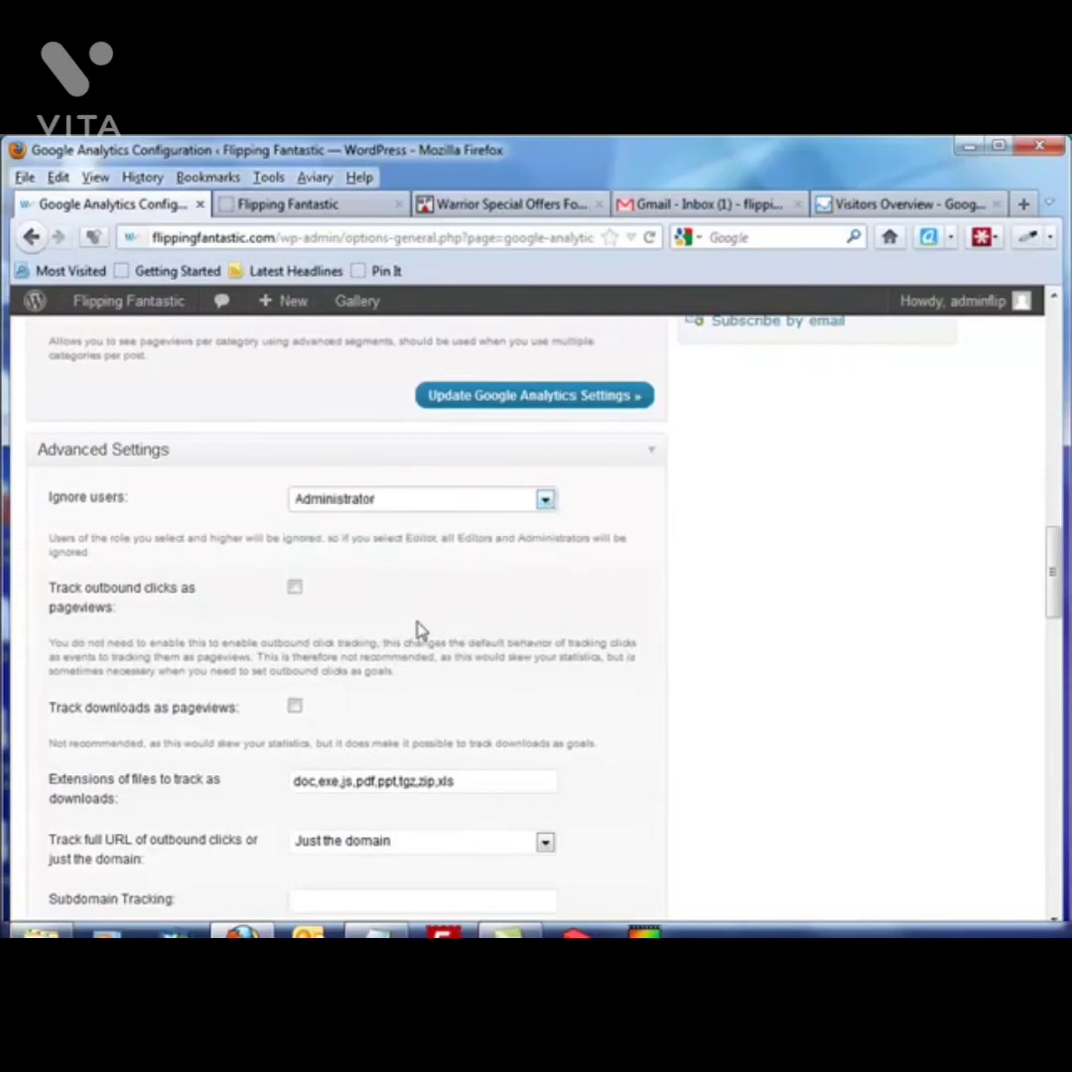
pyautogui.scroll(-2, 280, 643)
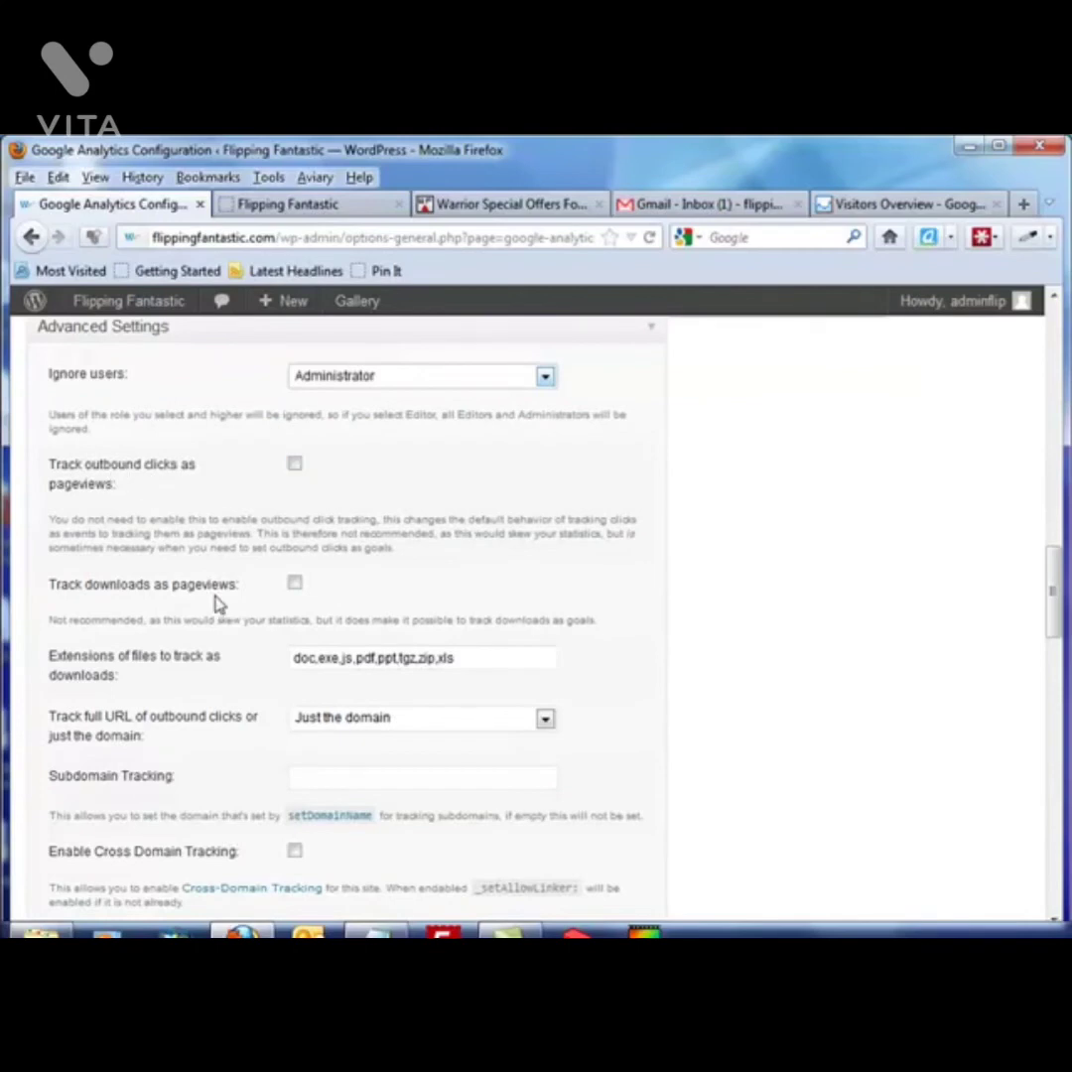
pyautogui.click(296, 588)
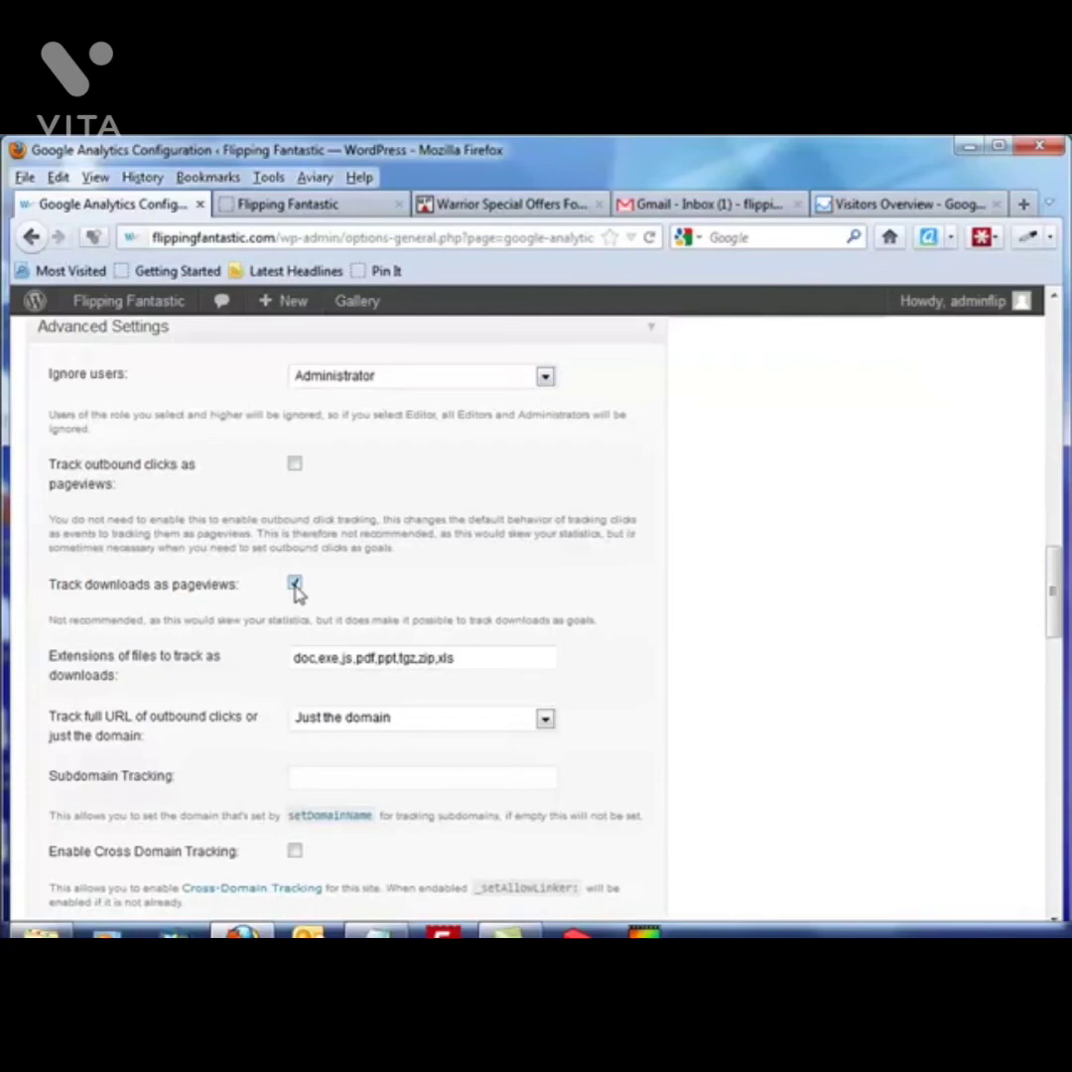
pyautogui.click(295, 587)
pyautogui.scroll(-2, 474, 725)
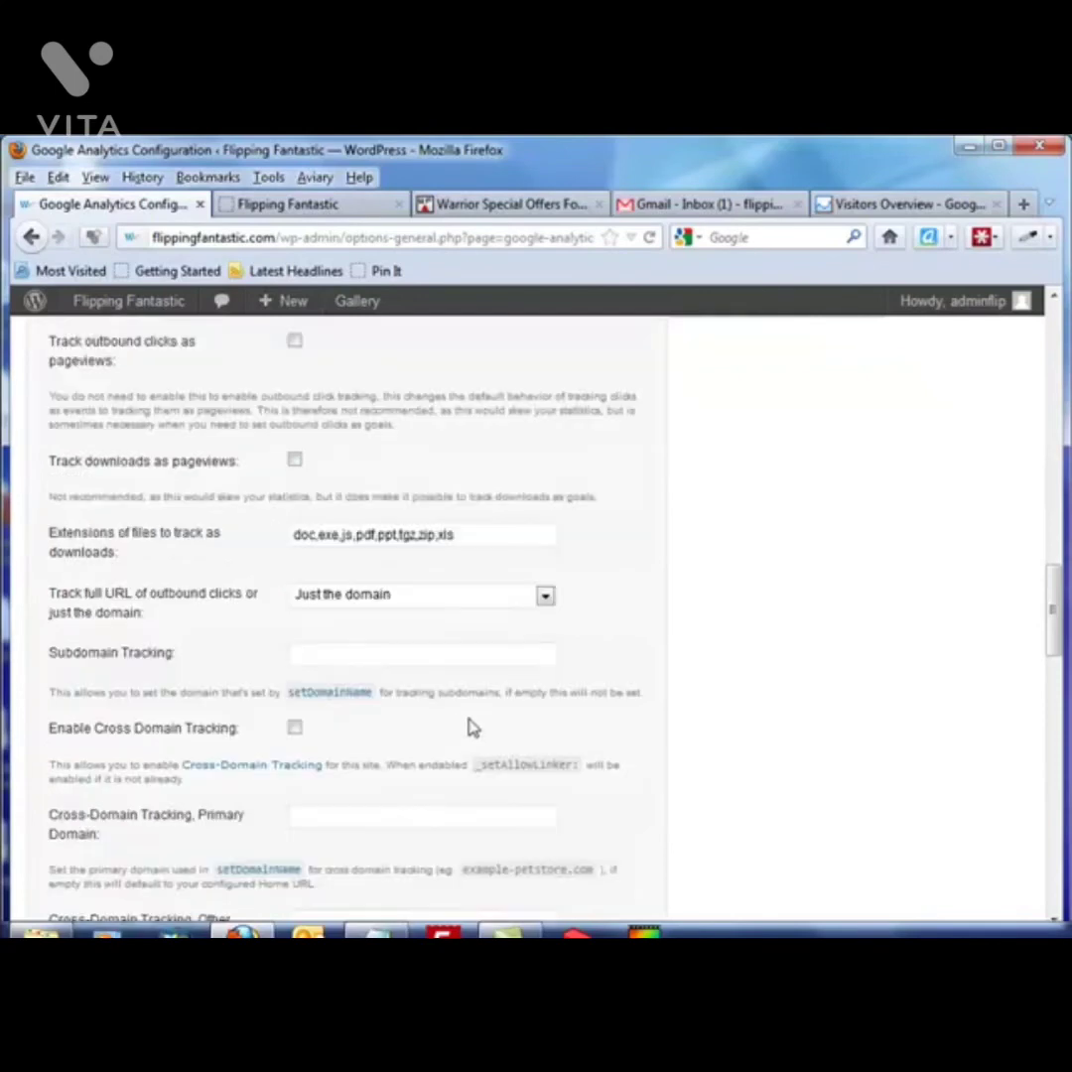
pyautogui.scroll(-2, 297, 656)
pyautogui.scroll(-6, 516, 774)
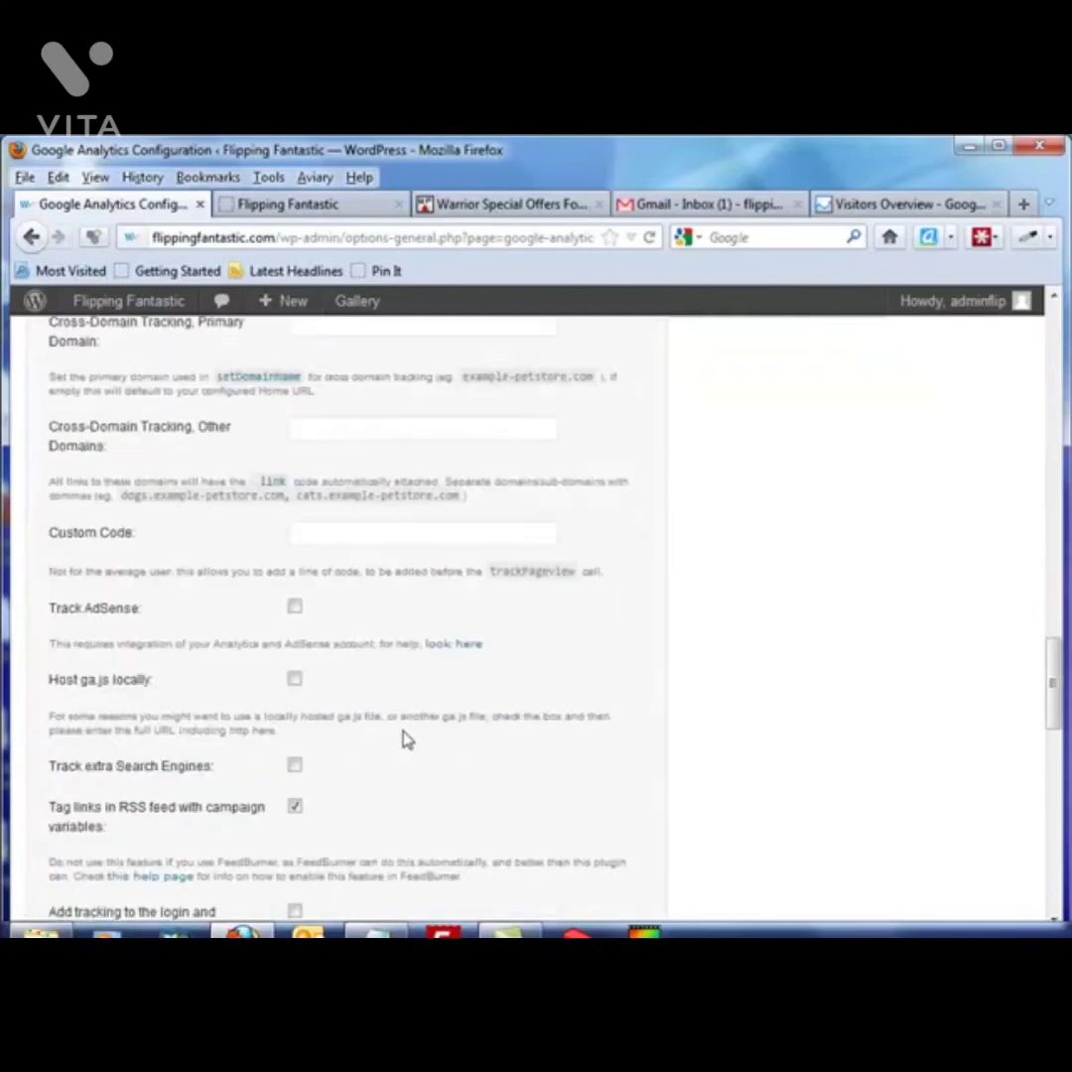
pyautogui.scroll(-12, 337, 613)
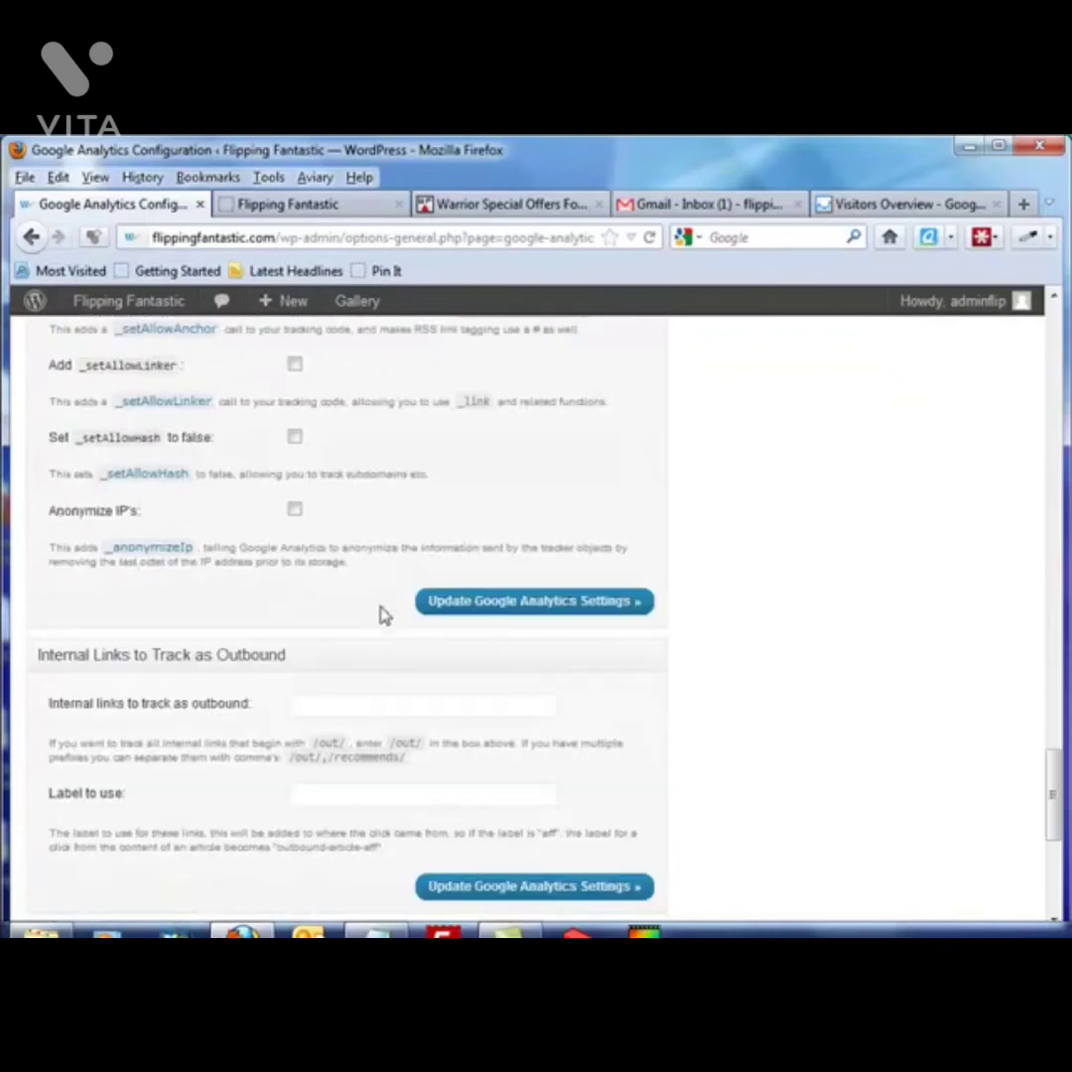
pyautogui.click(527, 614)
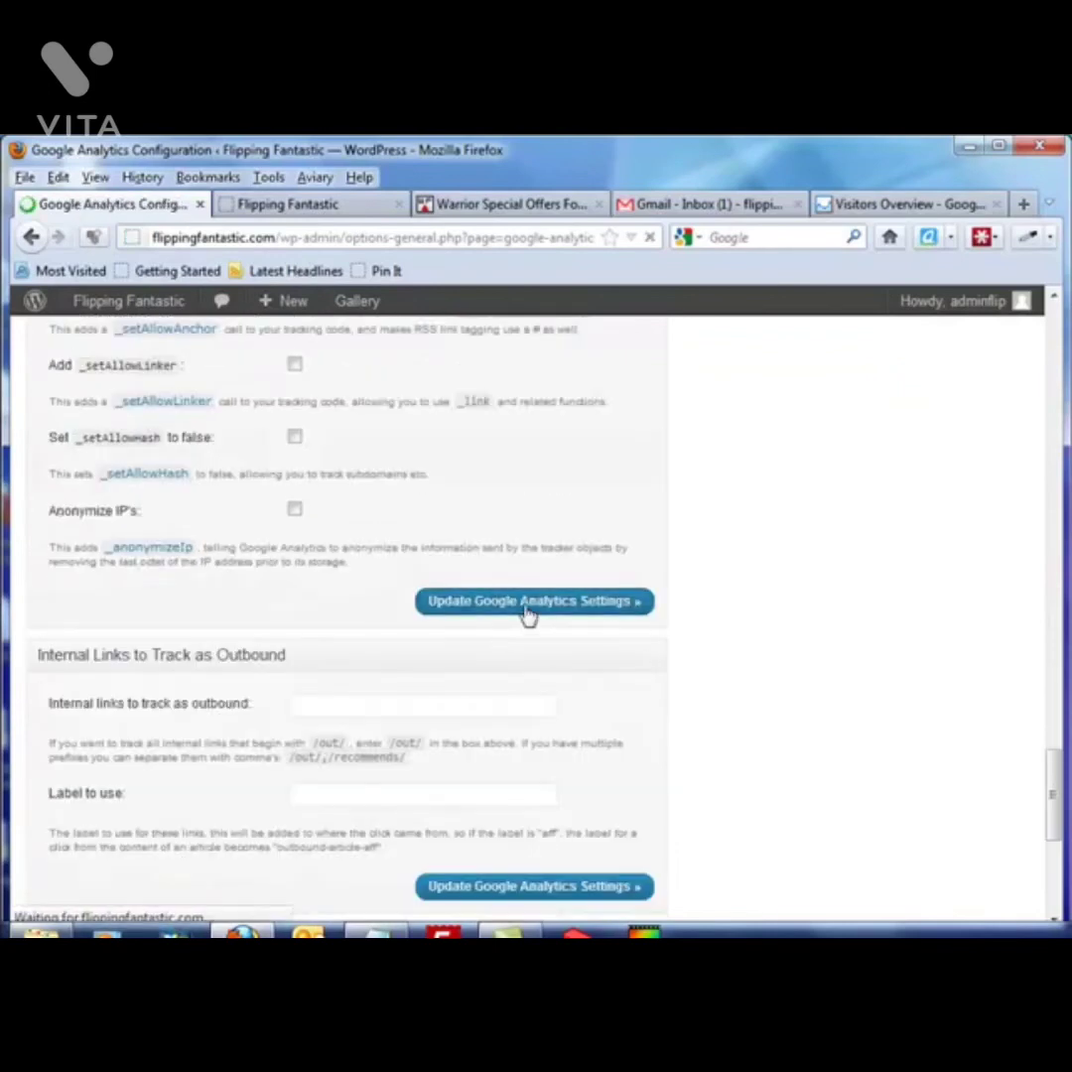
# Look over the saved plugin settings, from the custom variables down to the Debug Mode options.
pyautogui.scroll(-15, 521, 618)
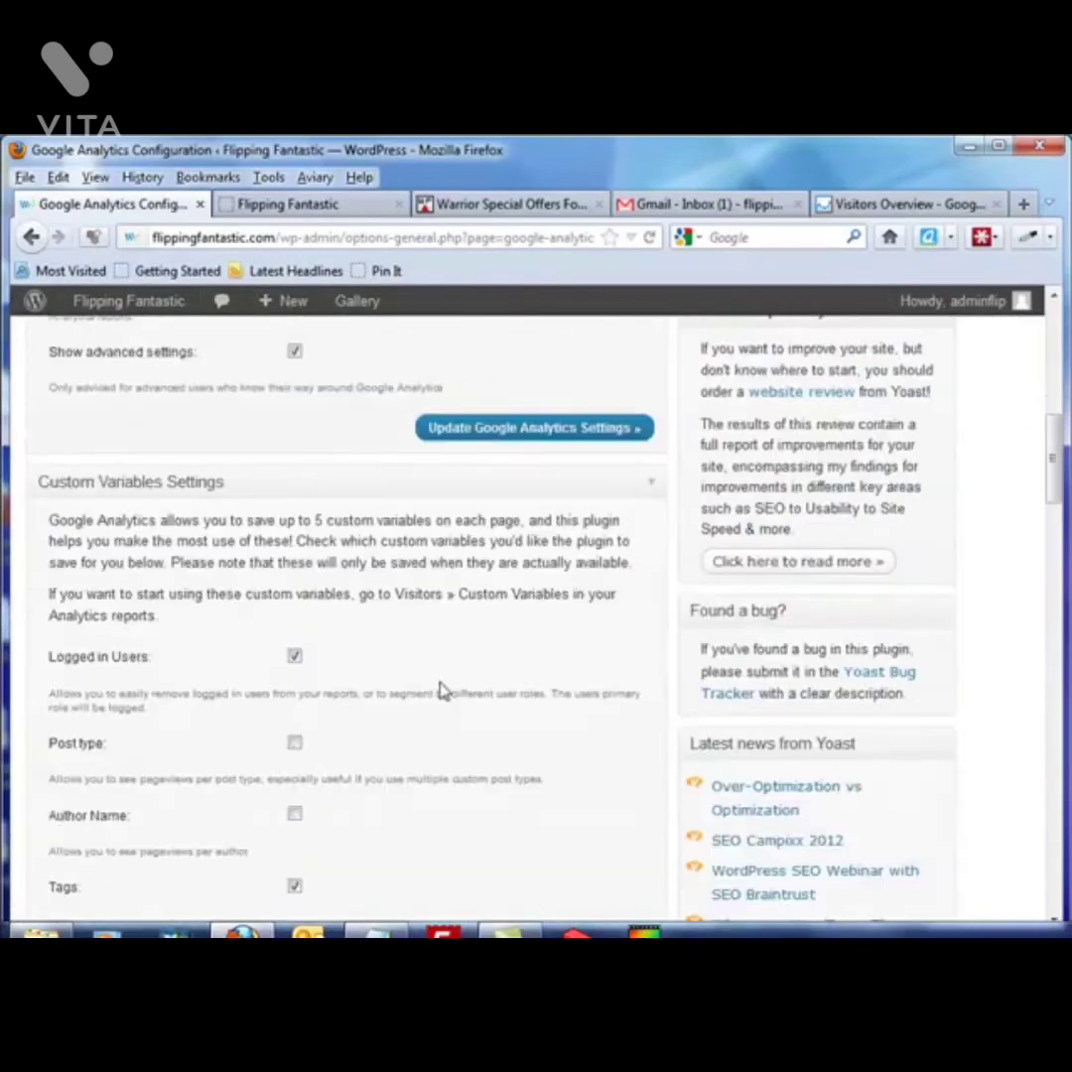
pyautogui.scroll(-15, 443, 681)
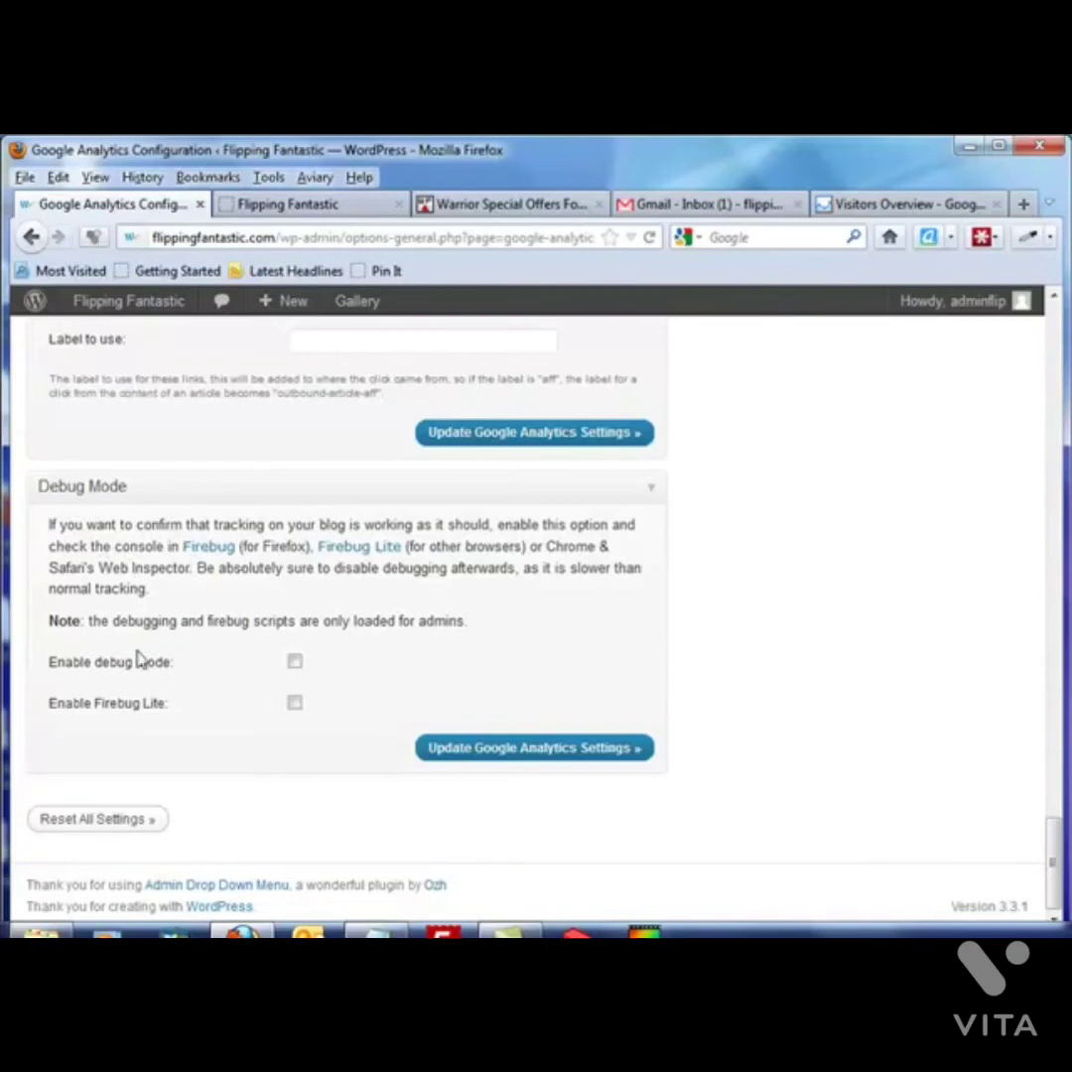
pyautogui.scroll(2, 859, 786)
pyautogui.scroll(20, 860, 786)
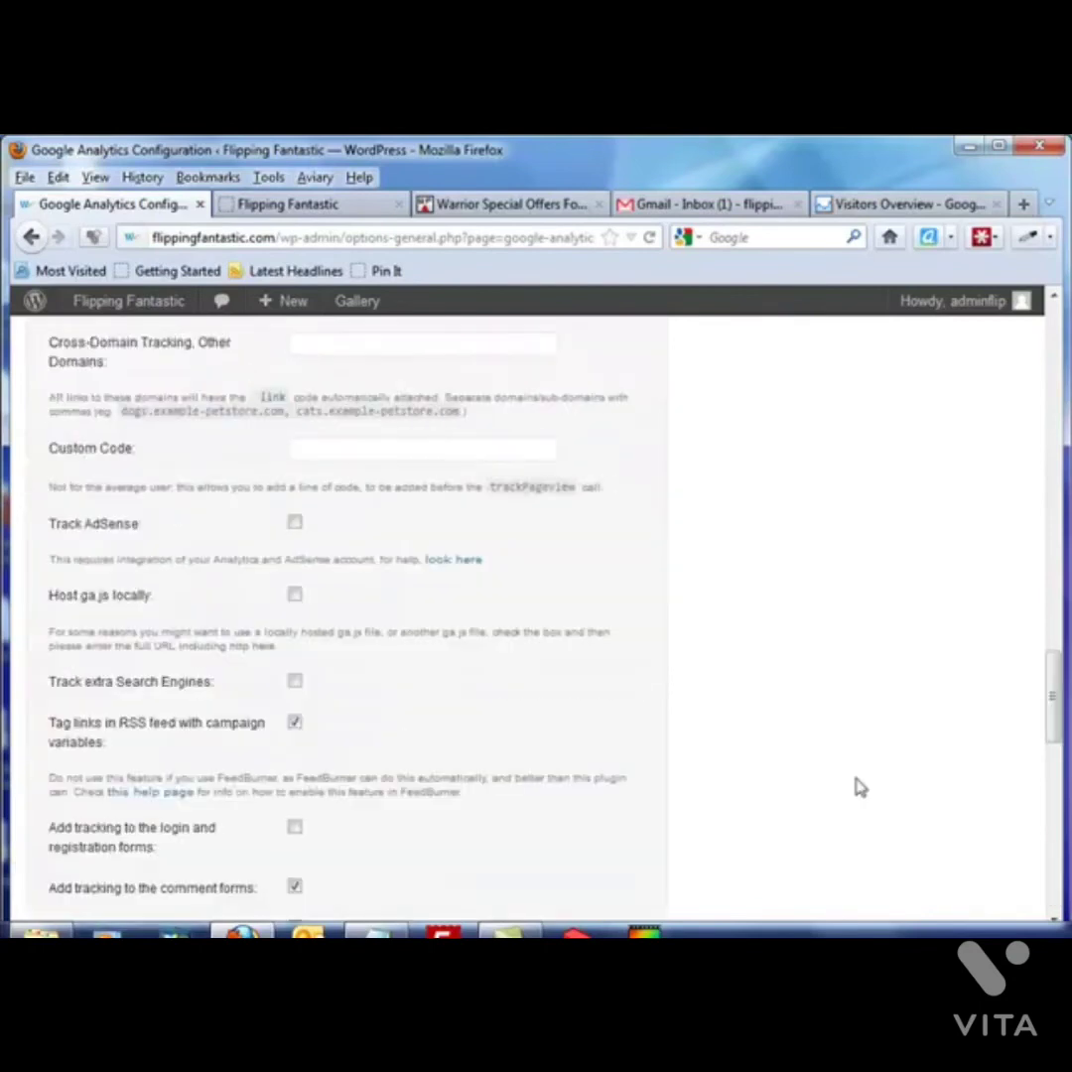
pyautogui.scroll(10, 859, 786)
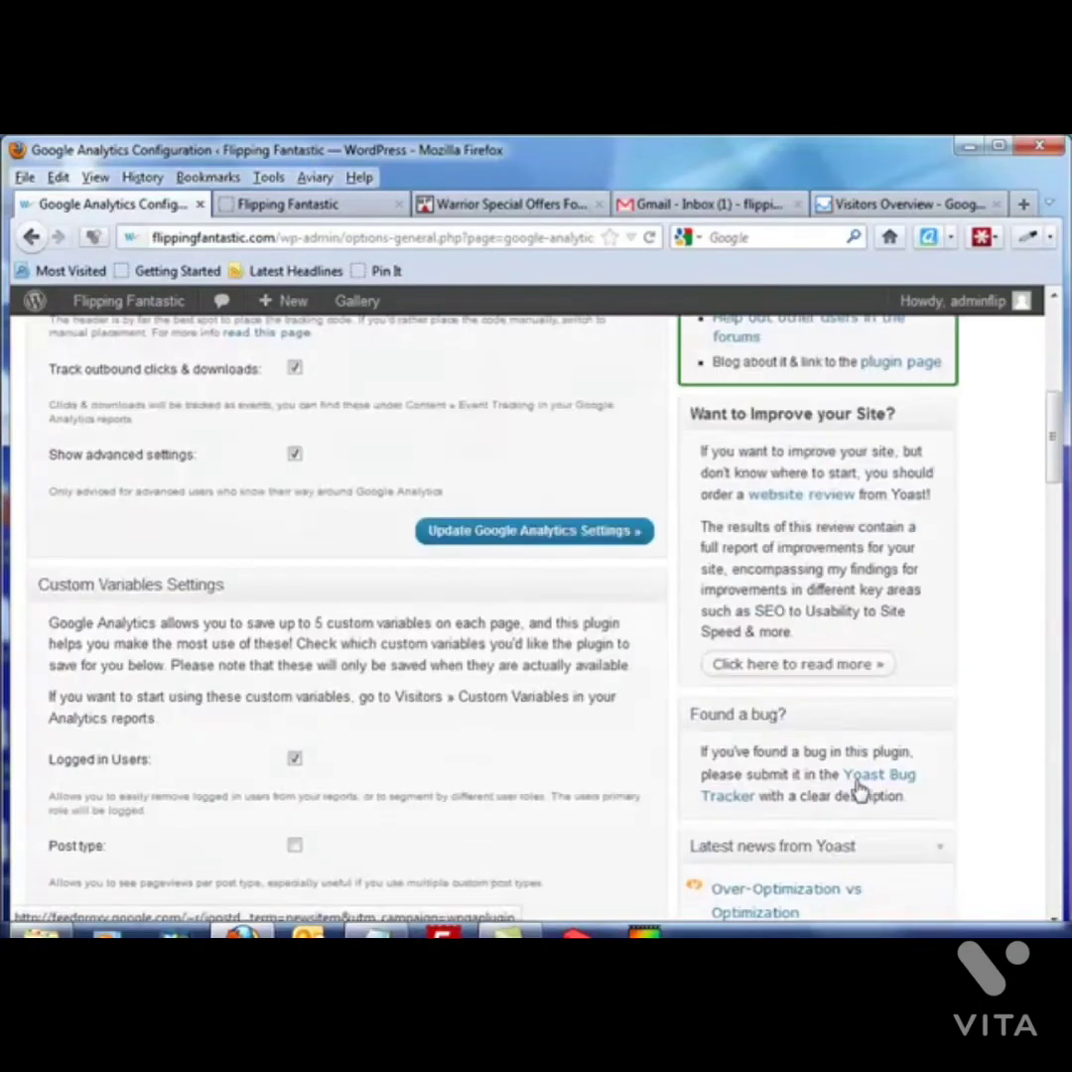
# Reload the Visitors Overview in Google Analytics and view the Custom Variables report.
pyautogui.click(905, 203)
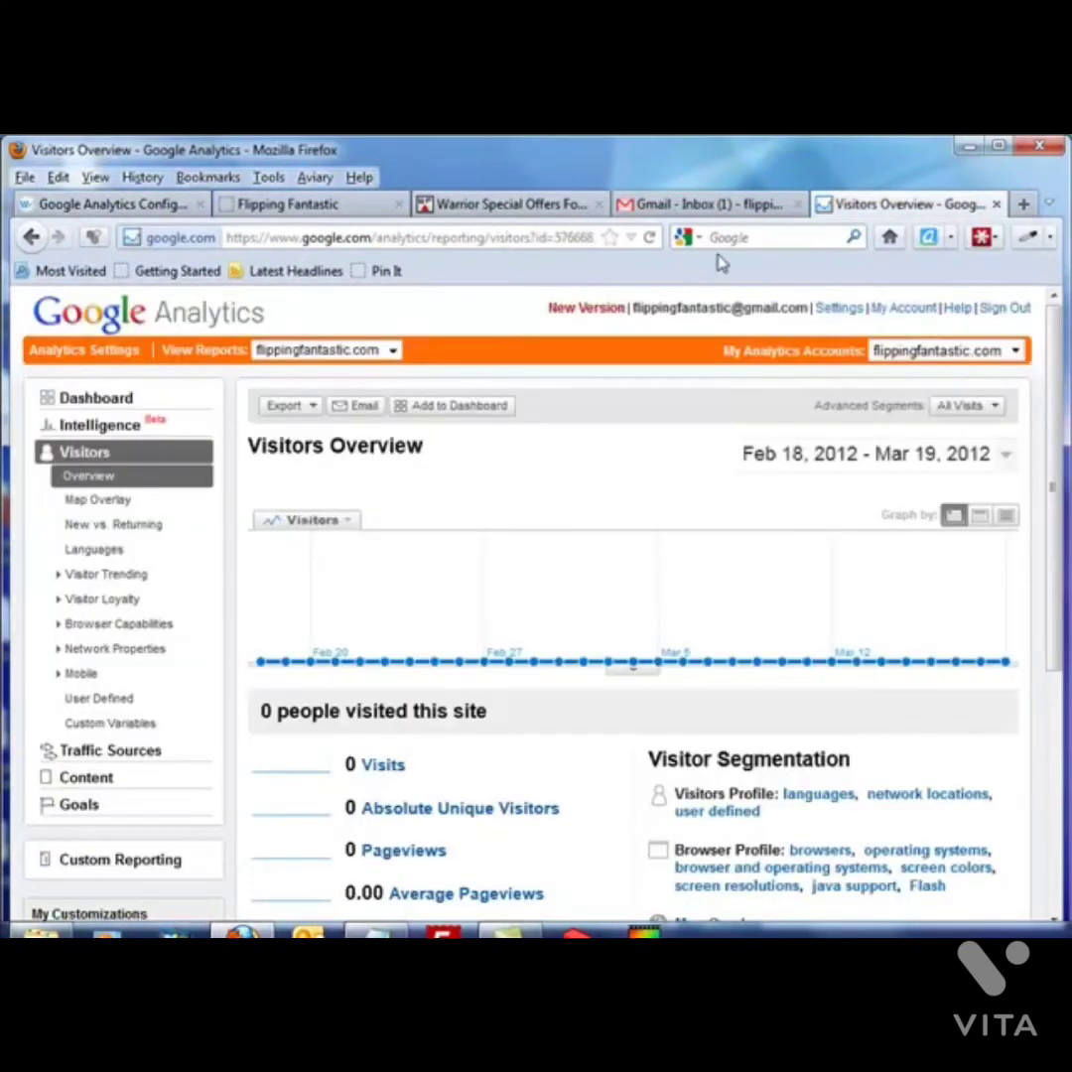
pyautogui.click(650, 239)
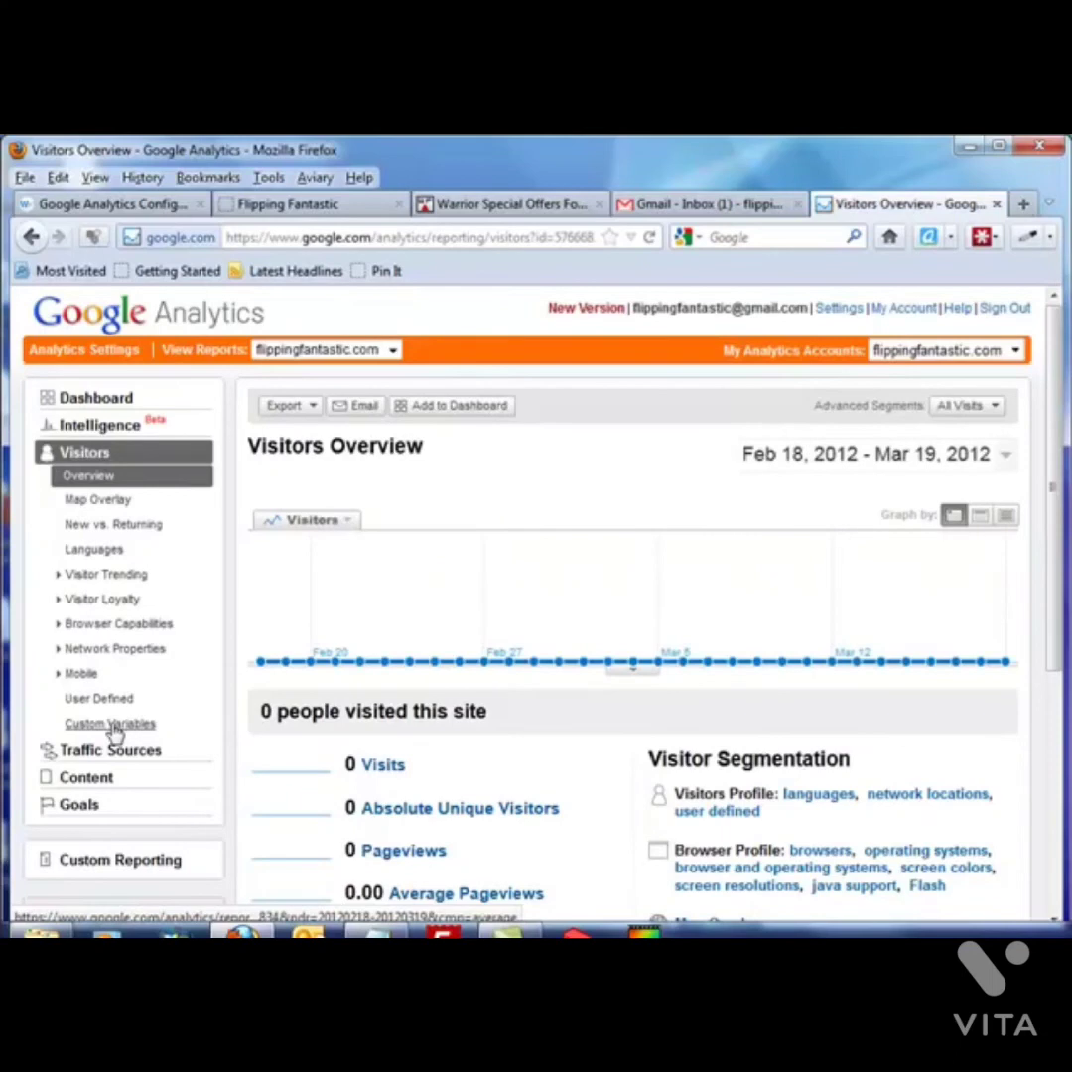
pyautogui.click(111, 726)
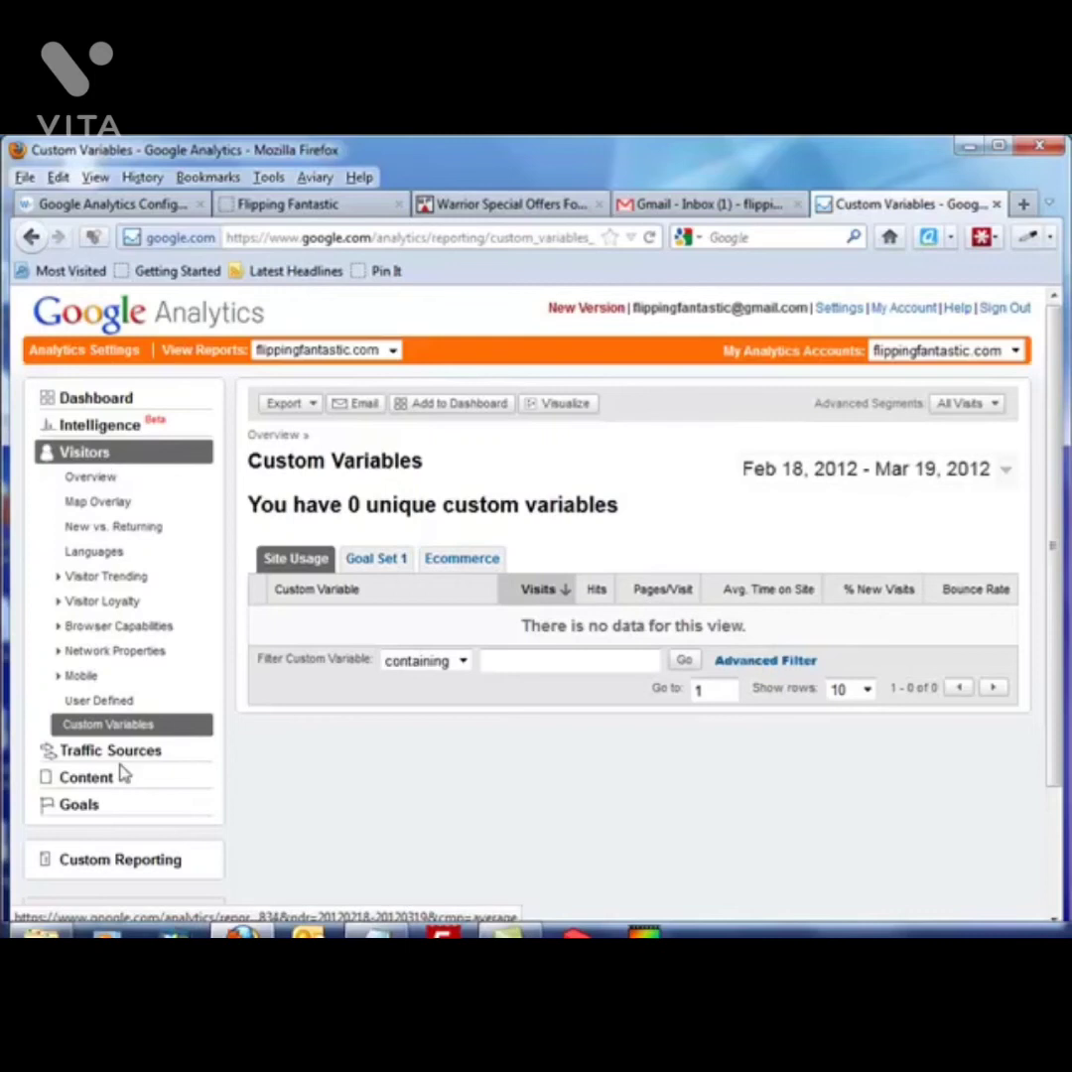
# Return to the Google Analytics for WordPress configuration page and review its main tracking settings.
pyautogui.click(330, 208)
pyautogui.click(165, 206)
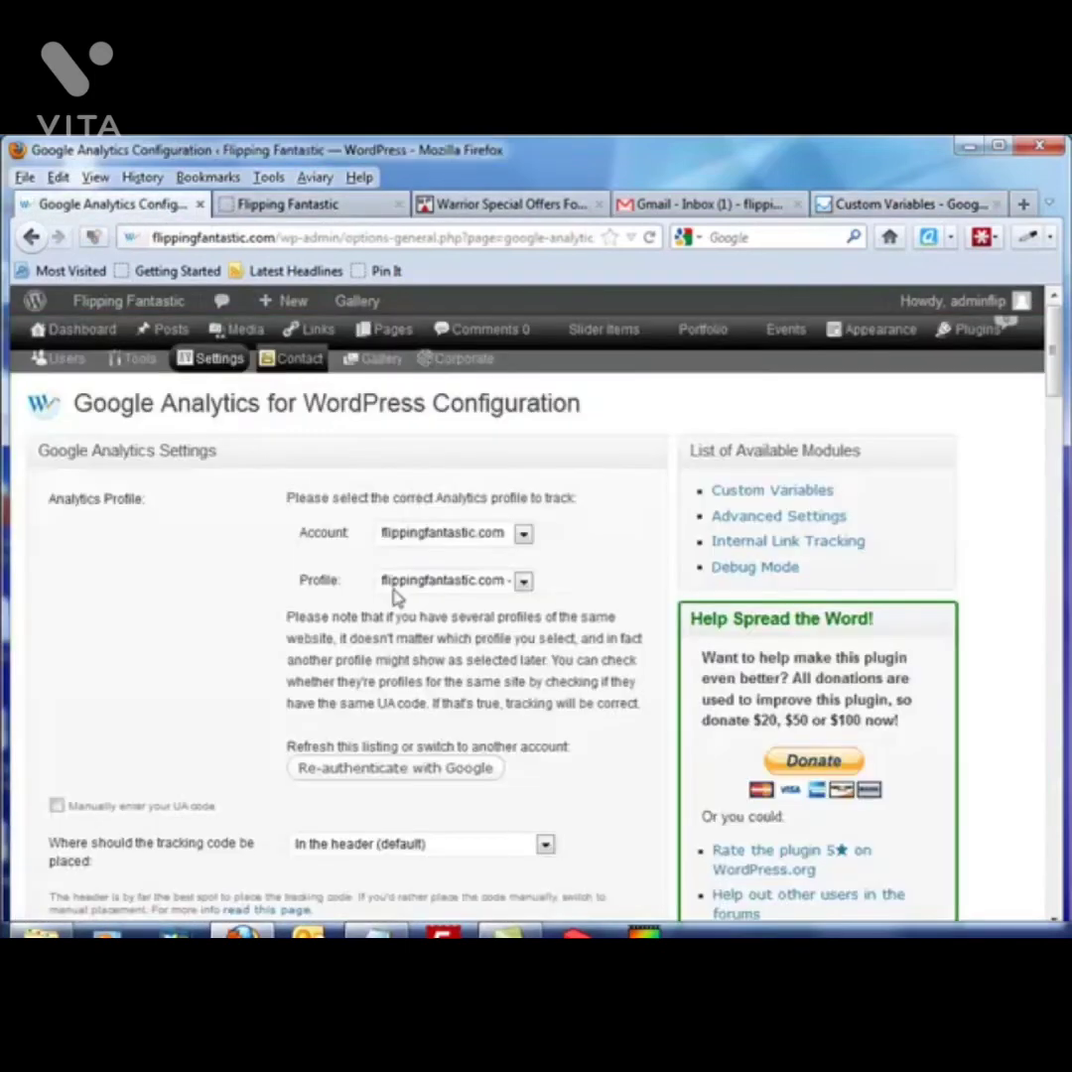
pyautogui.scroll(-2, 702, 587)
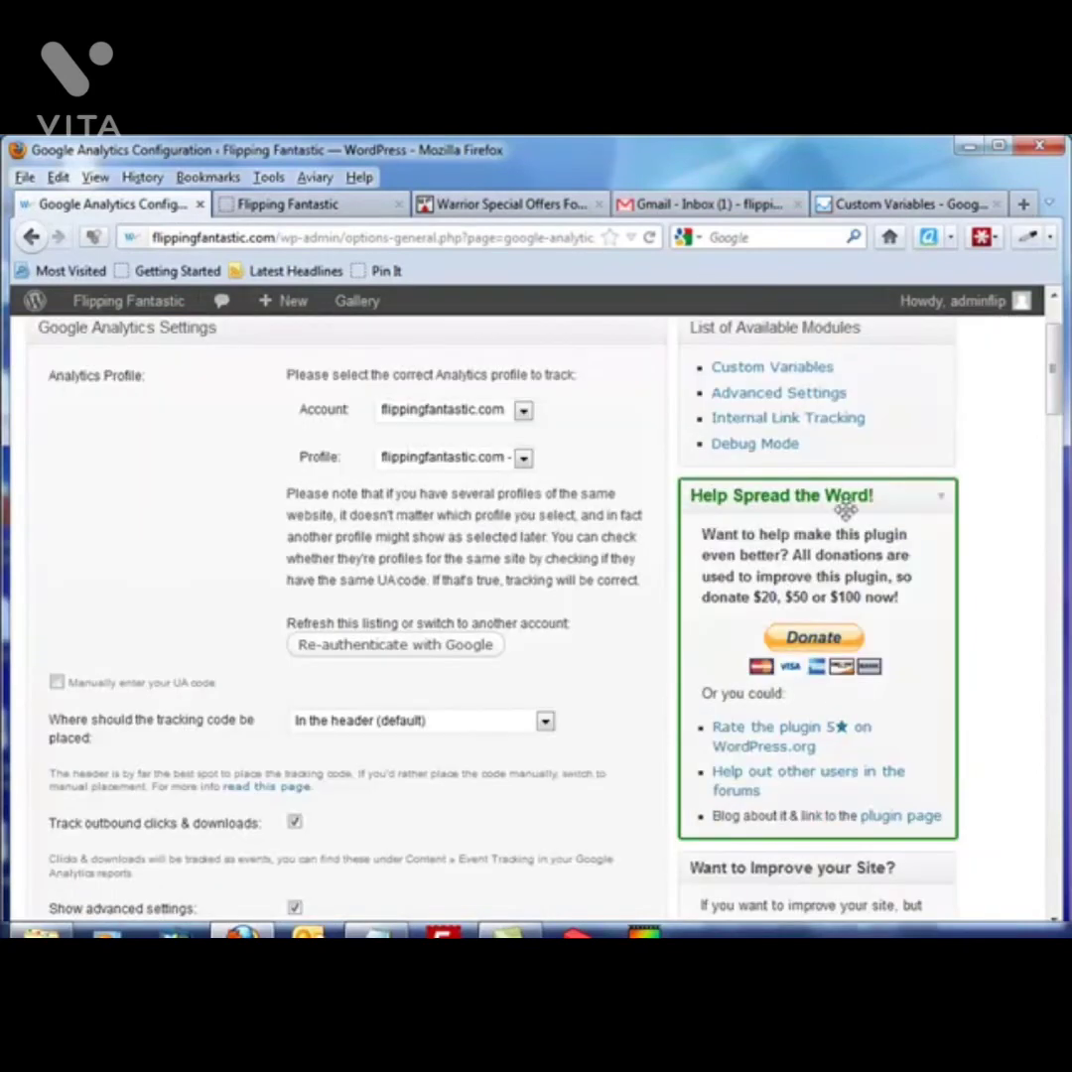
pyautogui.scroll(-6, 843, 650)
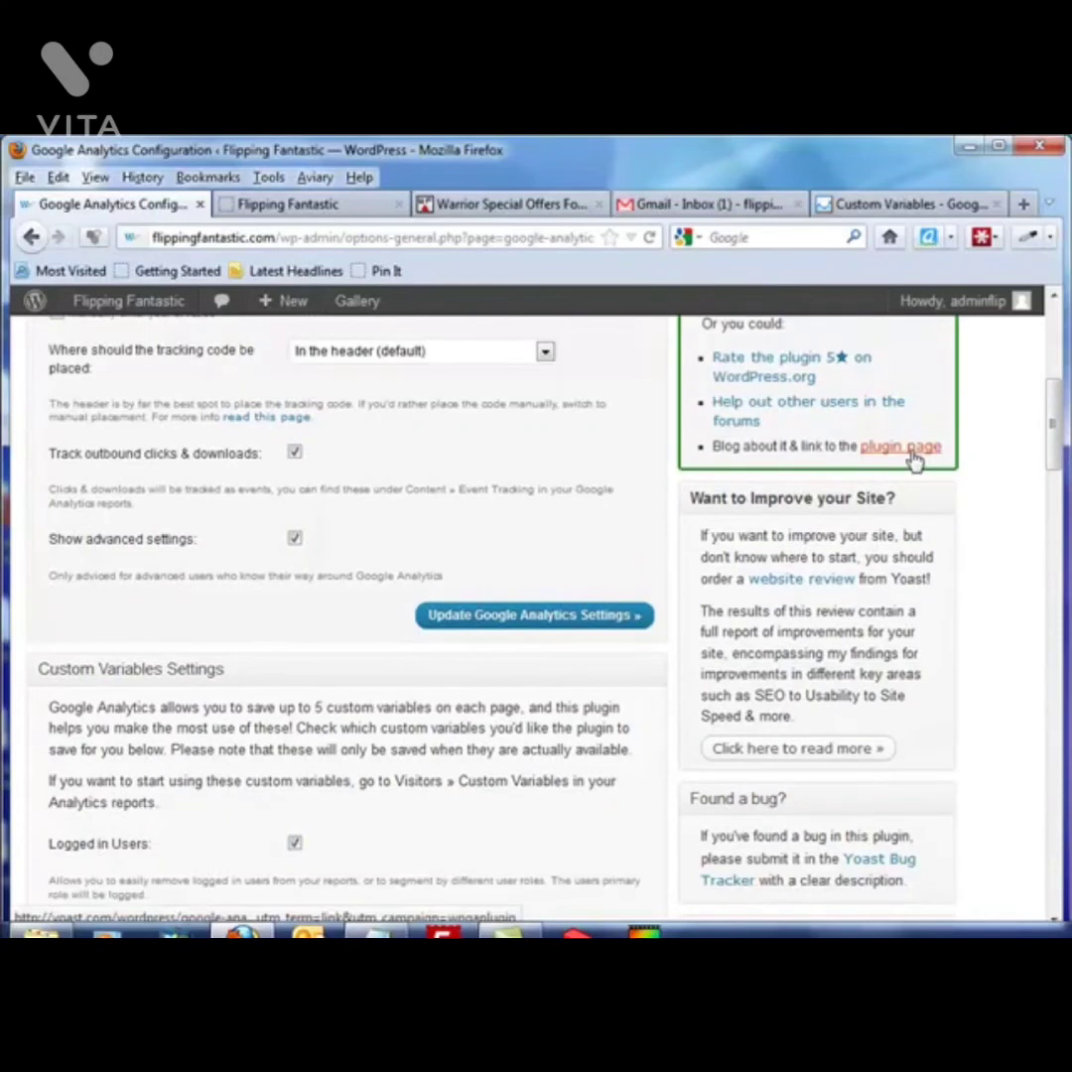
pyautogui.scroll(6, 557, 588)
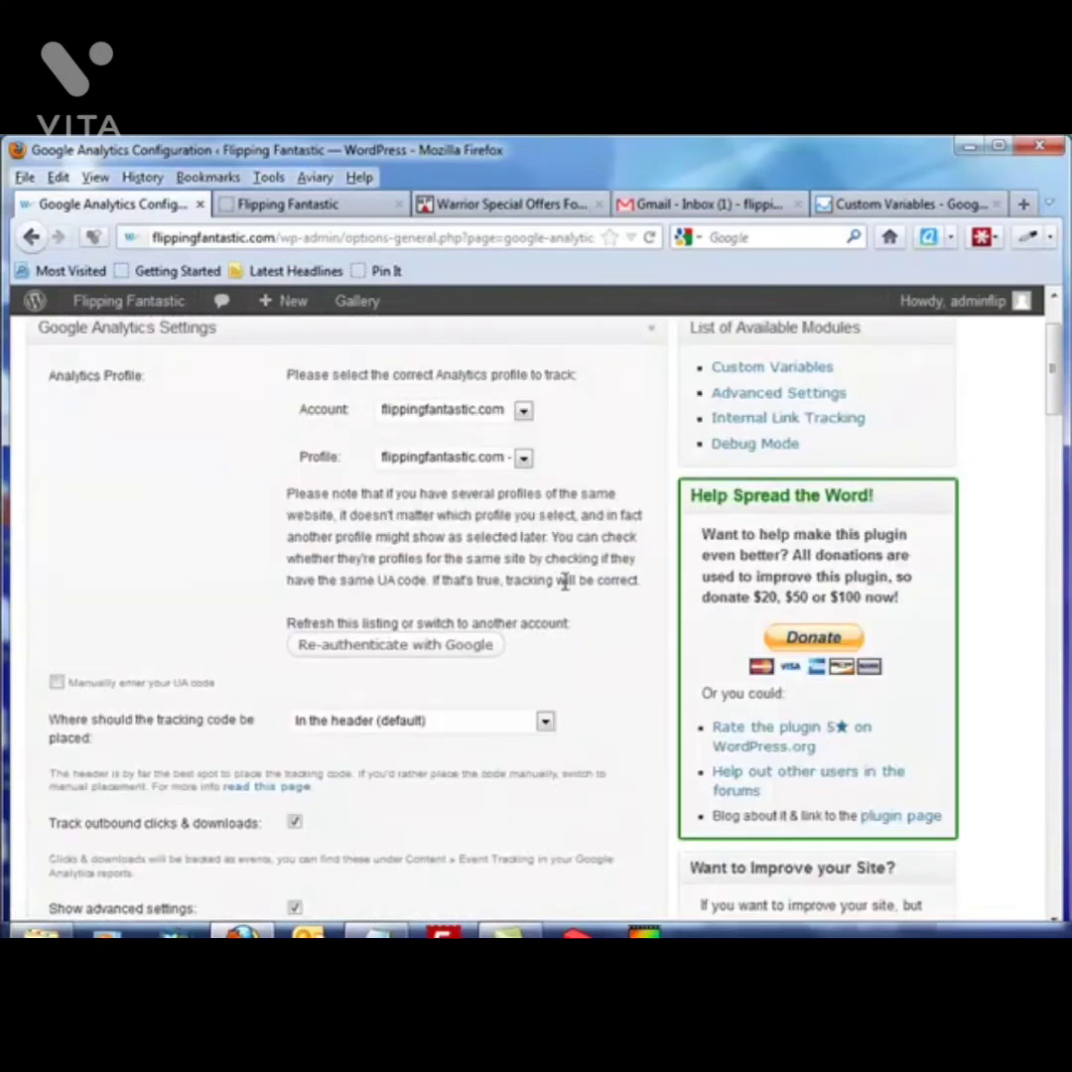
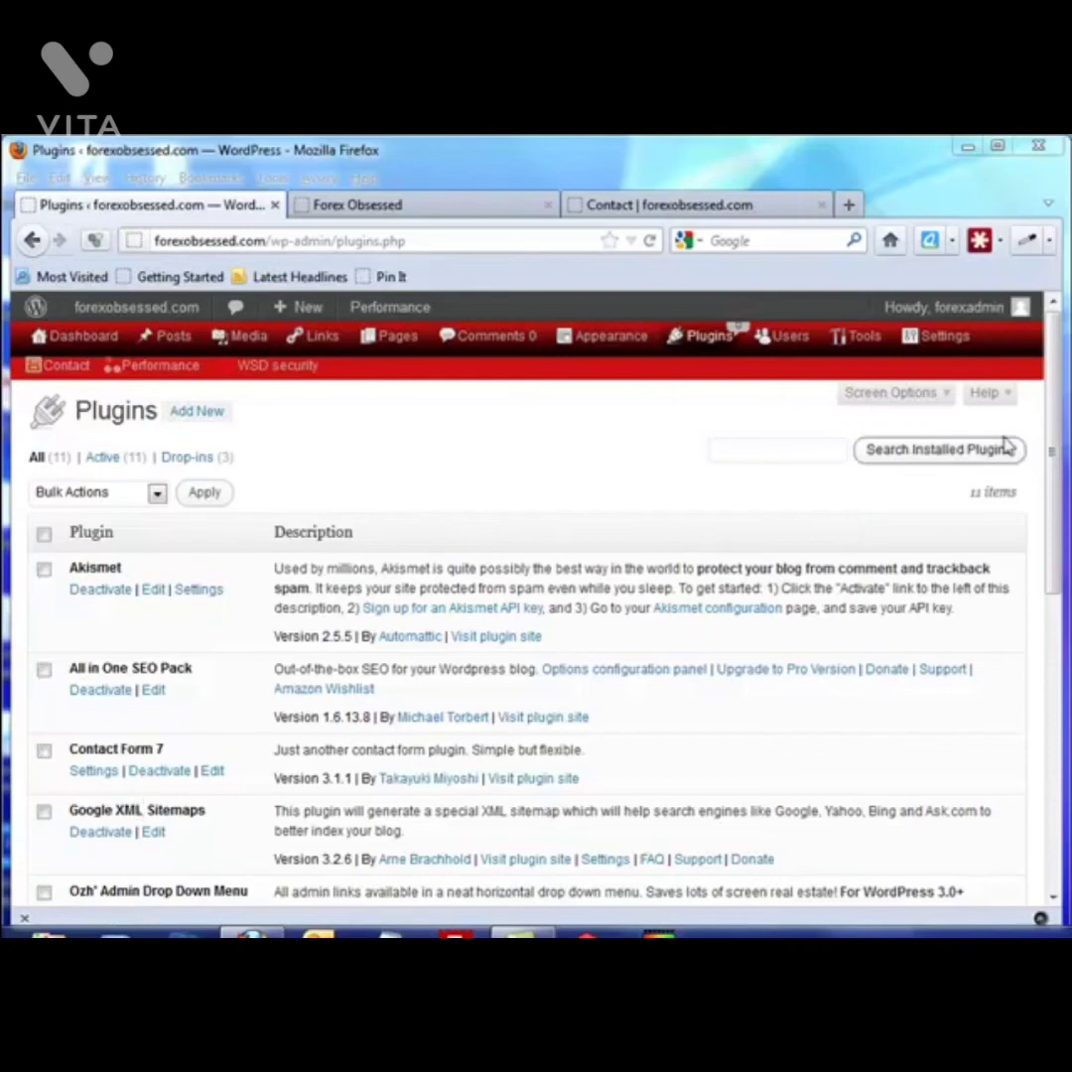
# Open the XML-Sitemap settings on the forexobsessed.com site and review the last build result and the basic options.
pyautogui.moveTo(947, 338)
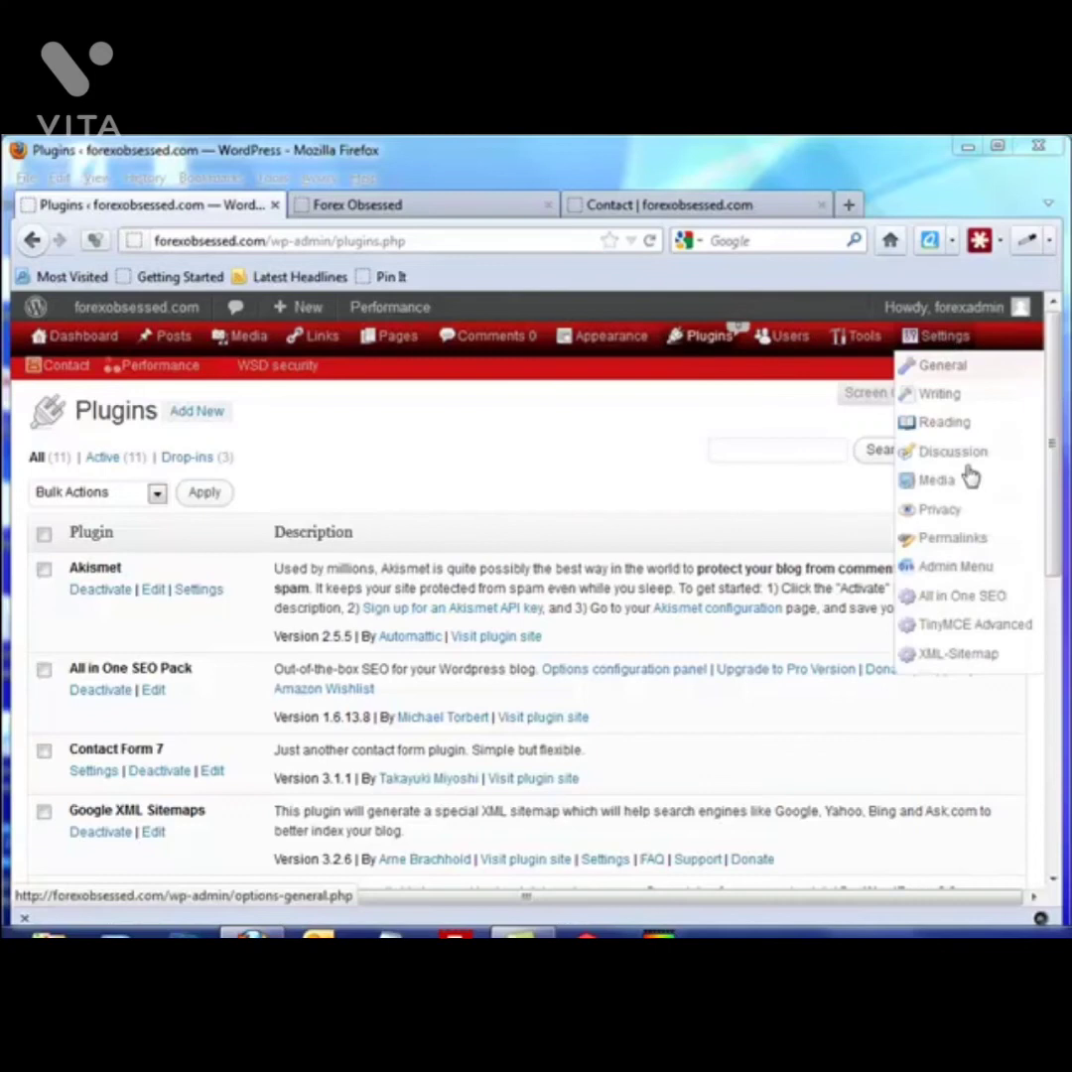
pyautogui.click(962, 655)
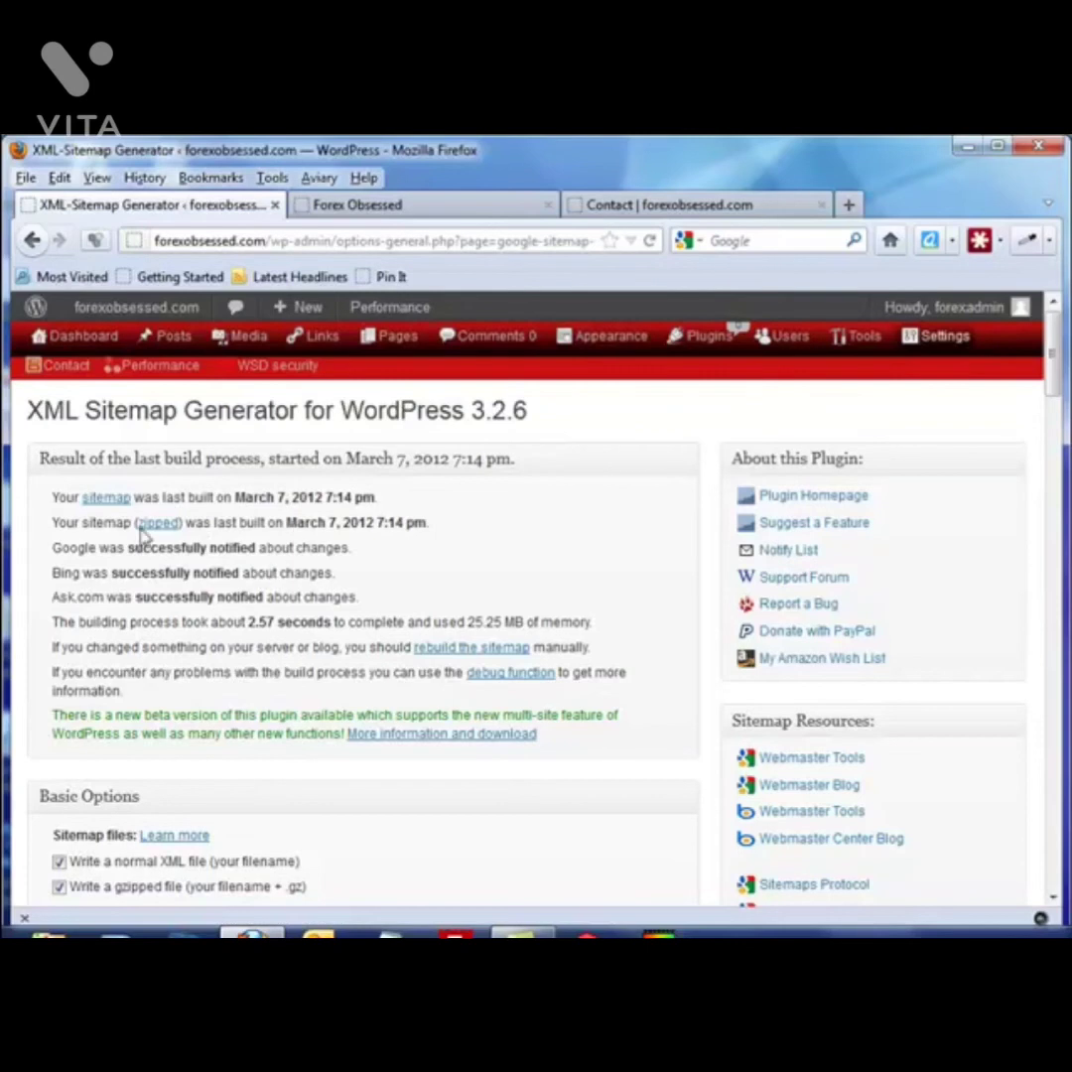
pyautogui.scroll(-4, 218, 760)
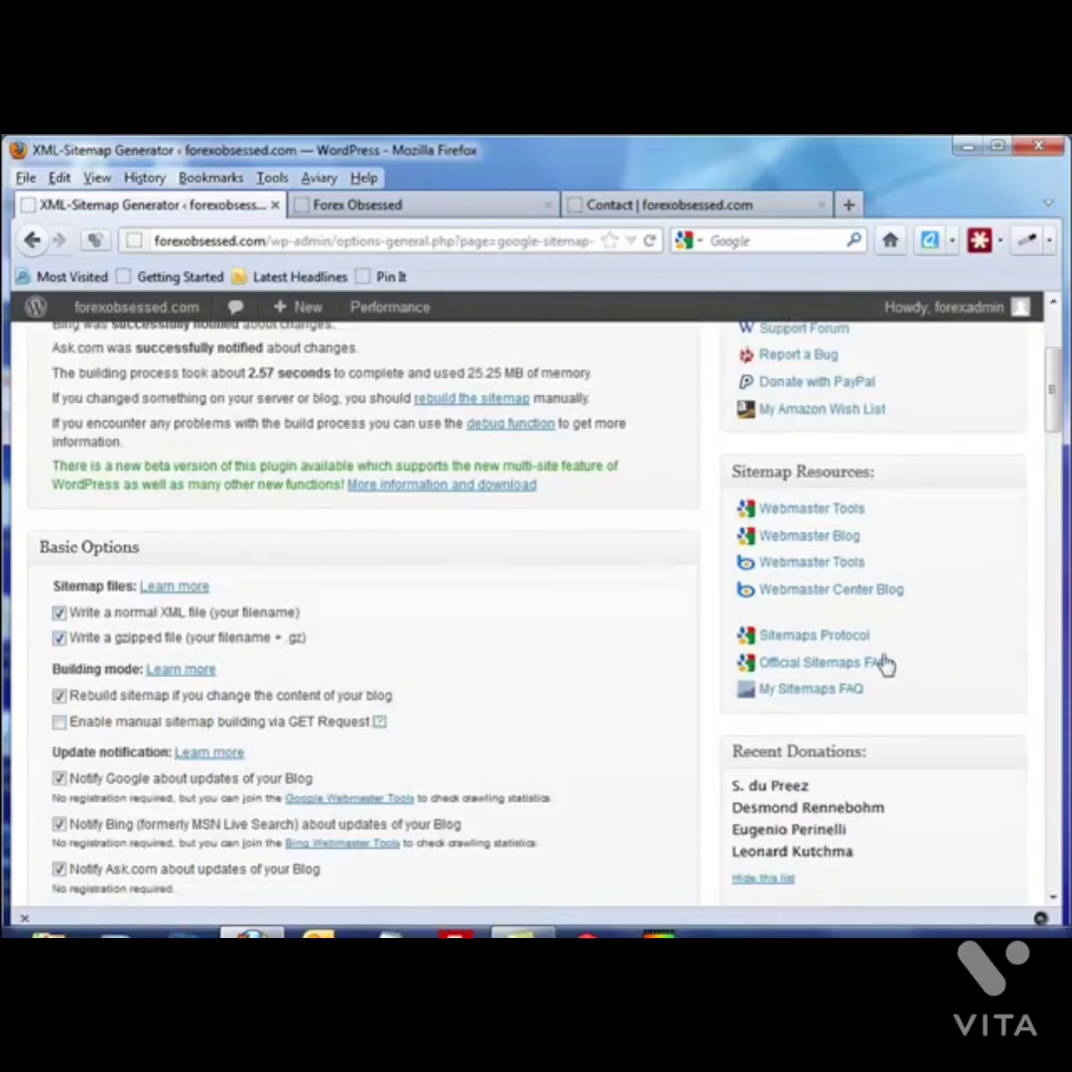
pyautogui.scroll(4, 826, 526)
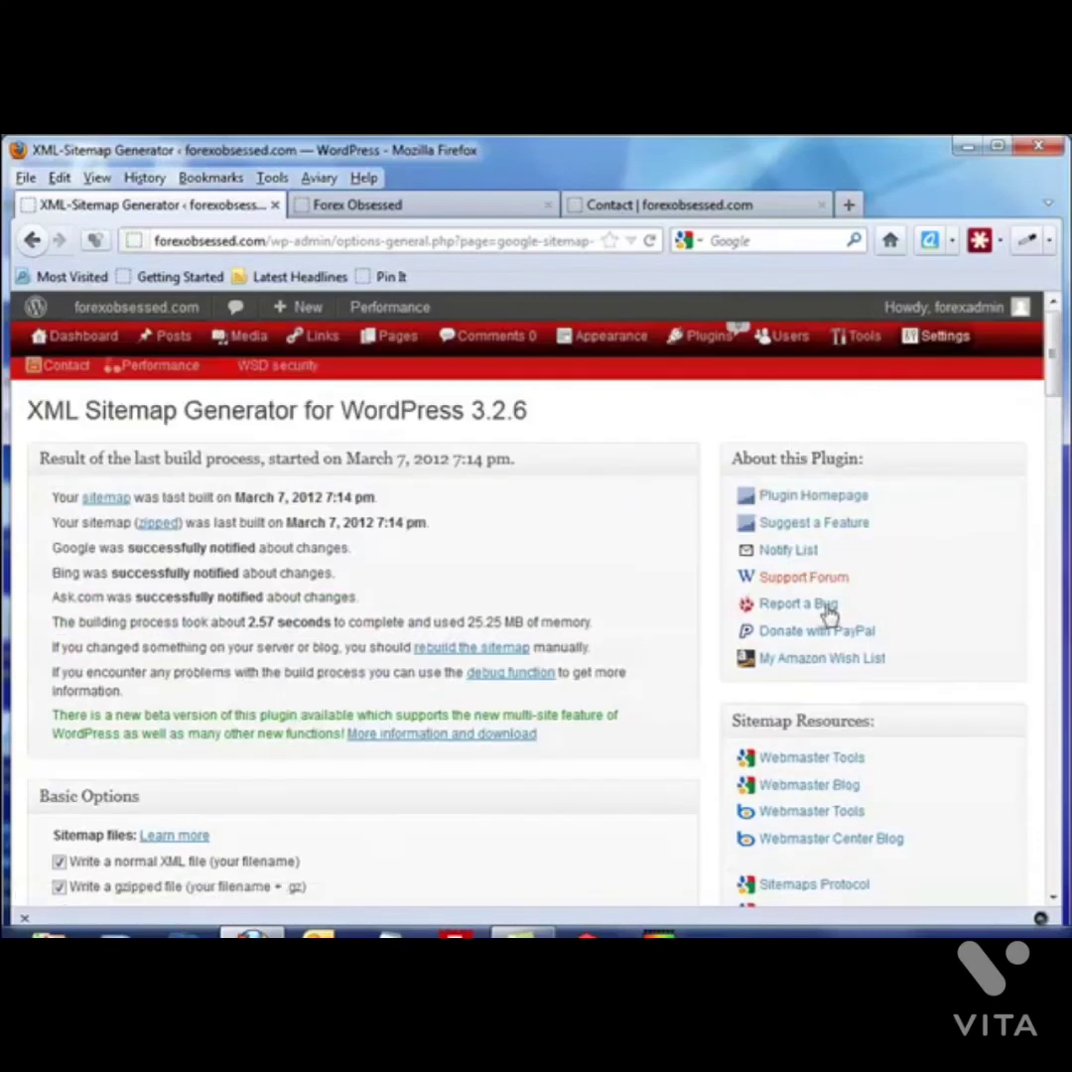
pyautogui.scroll(-2, 818, 693)
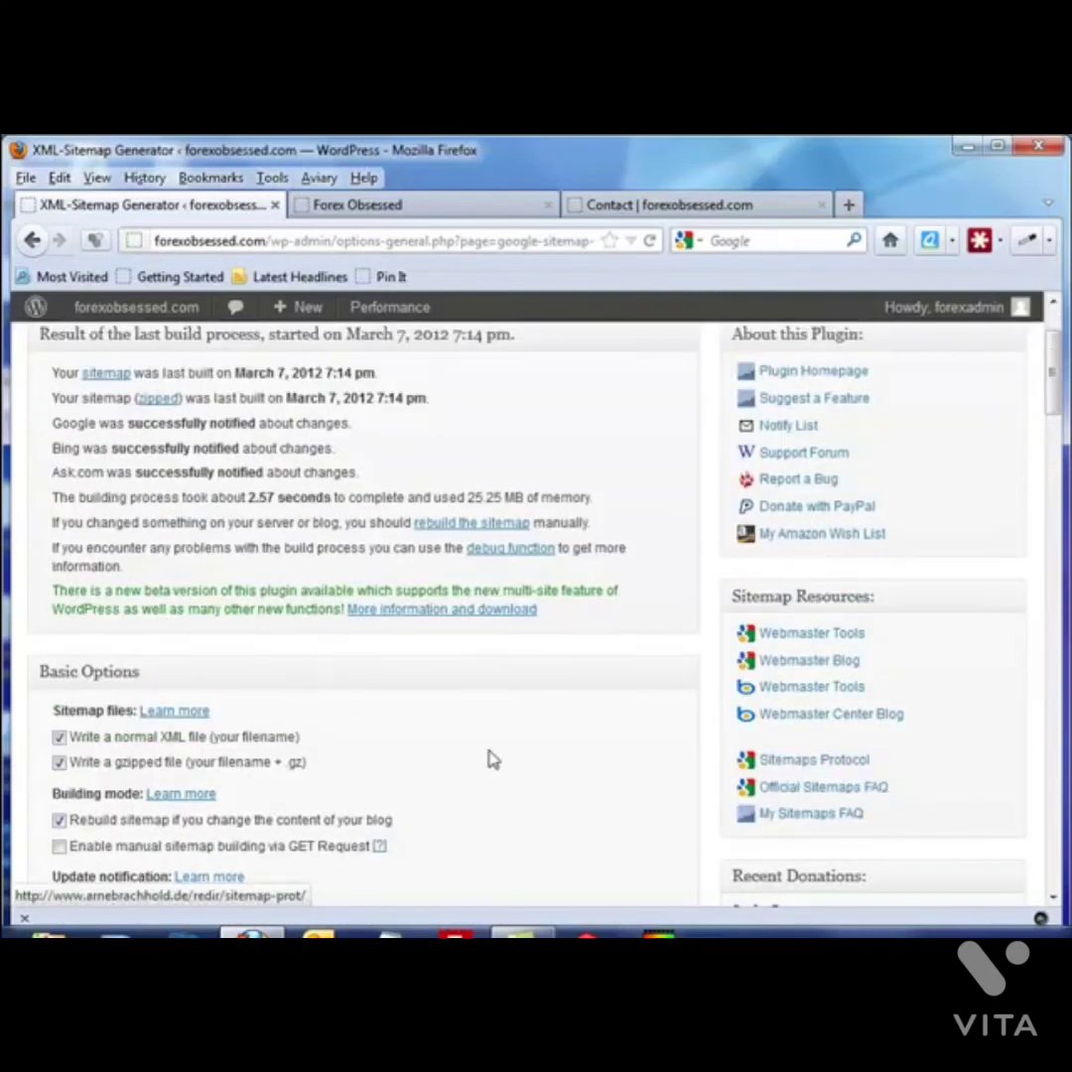
# Set the sitemap's post priority to "Do not use automatic priority calculation".
pyautogui.scroll(-8, 491, 759)
pyautogui.scroll(-6, 357, 616)
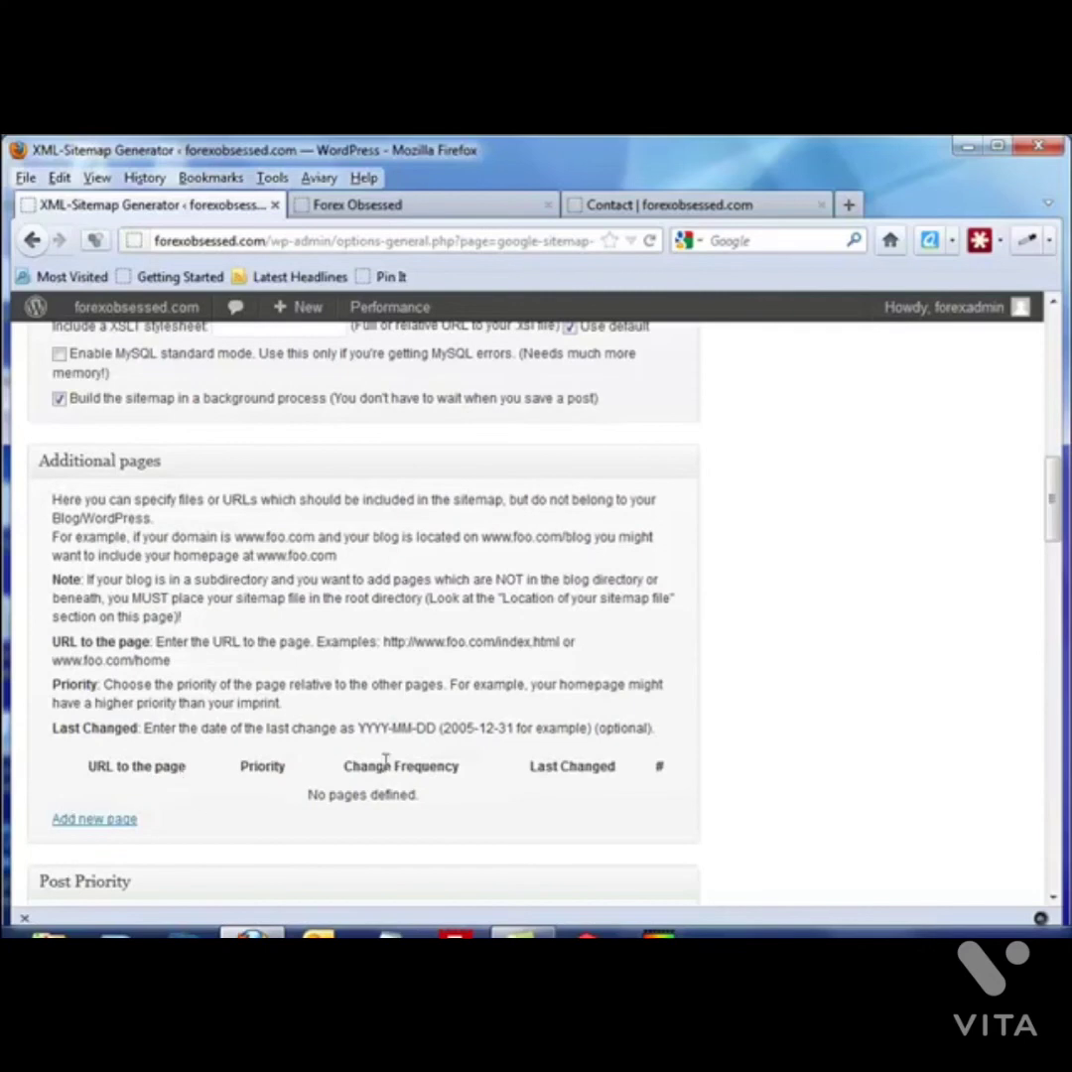
pyautogui.scroll(-5, 429, 563)
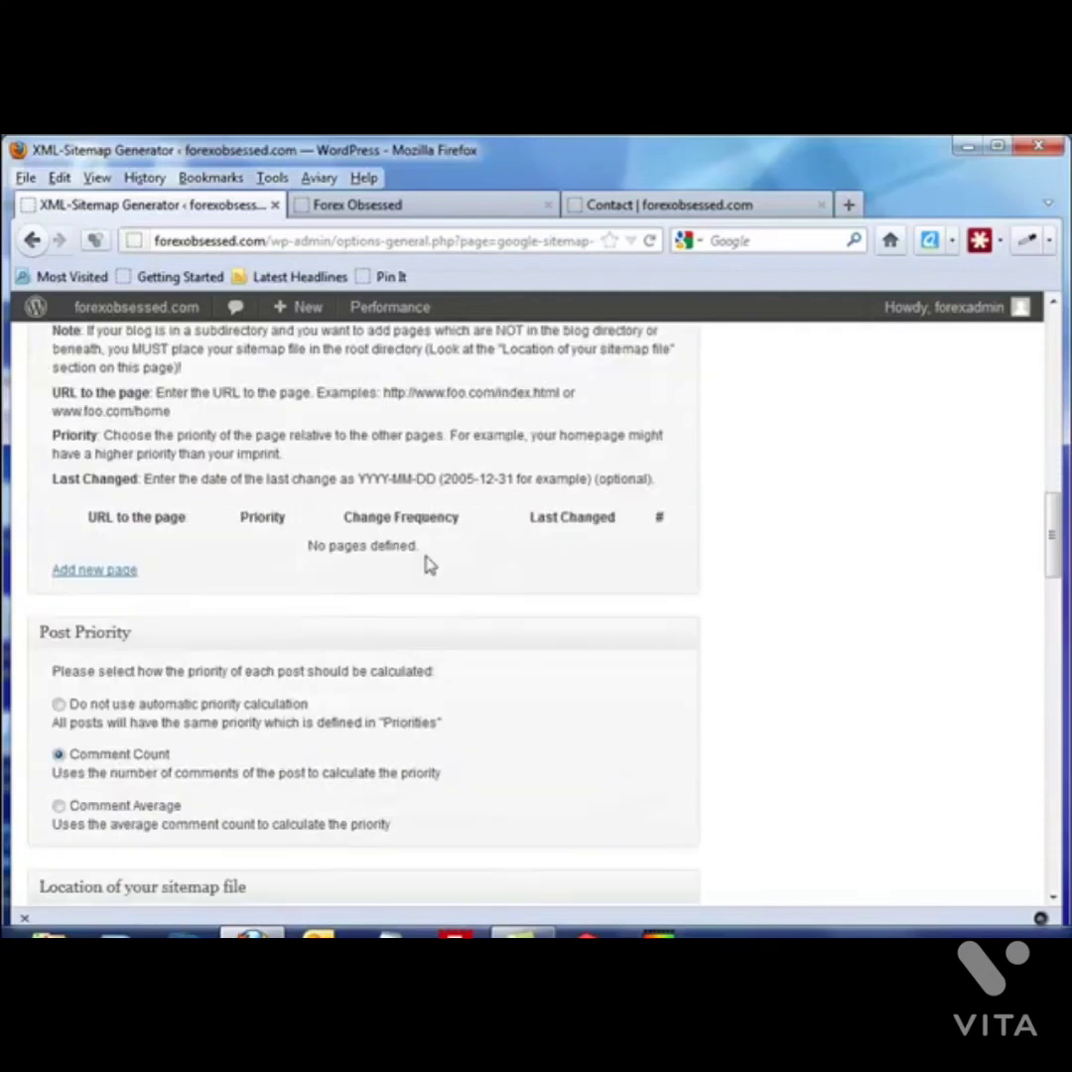
pyautogui.scroll(-3, 429, 563)
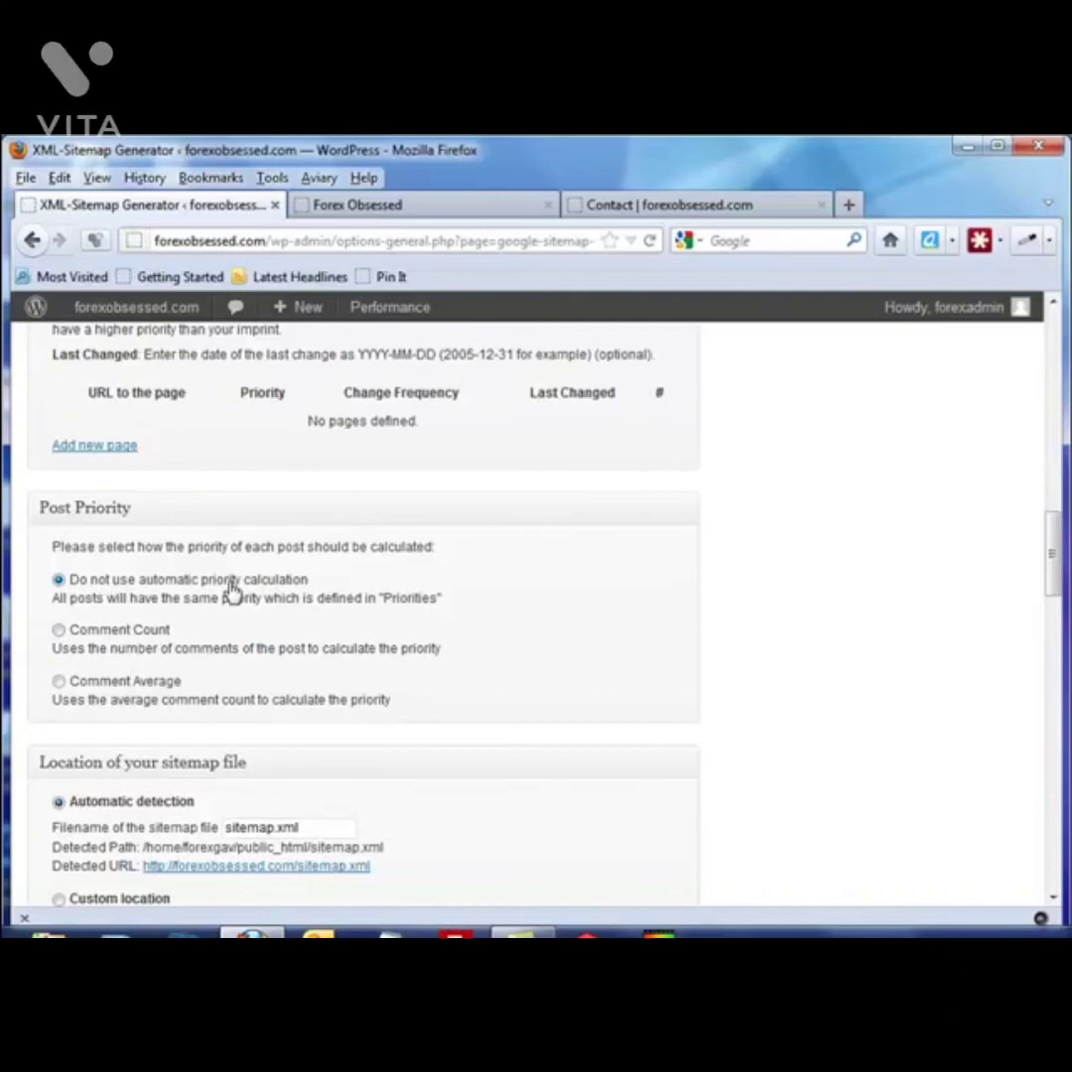
# Review the sitemap settings from file location through content, exclusions, change frequencies and priorities, and save the sitemap options.
pyautogui.scroll(-6, 294, 623)
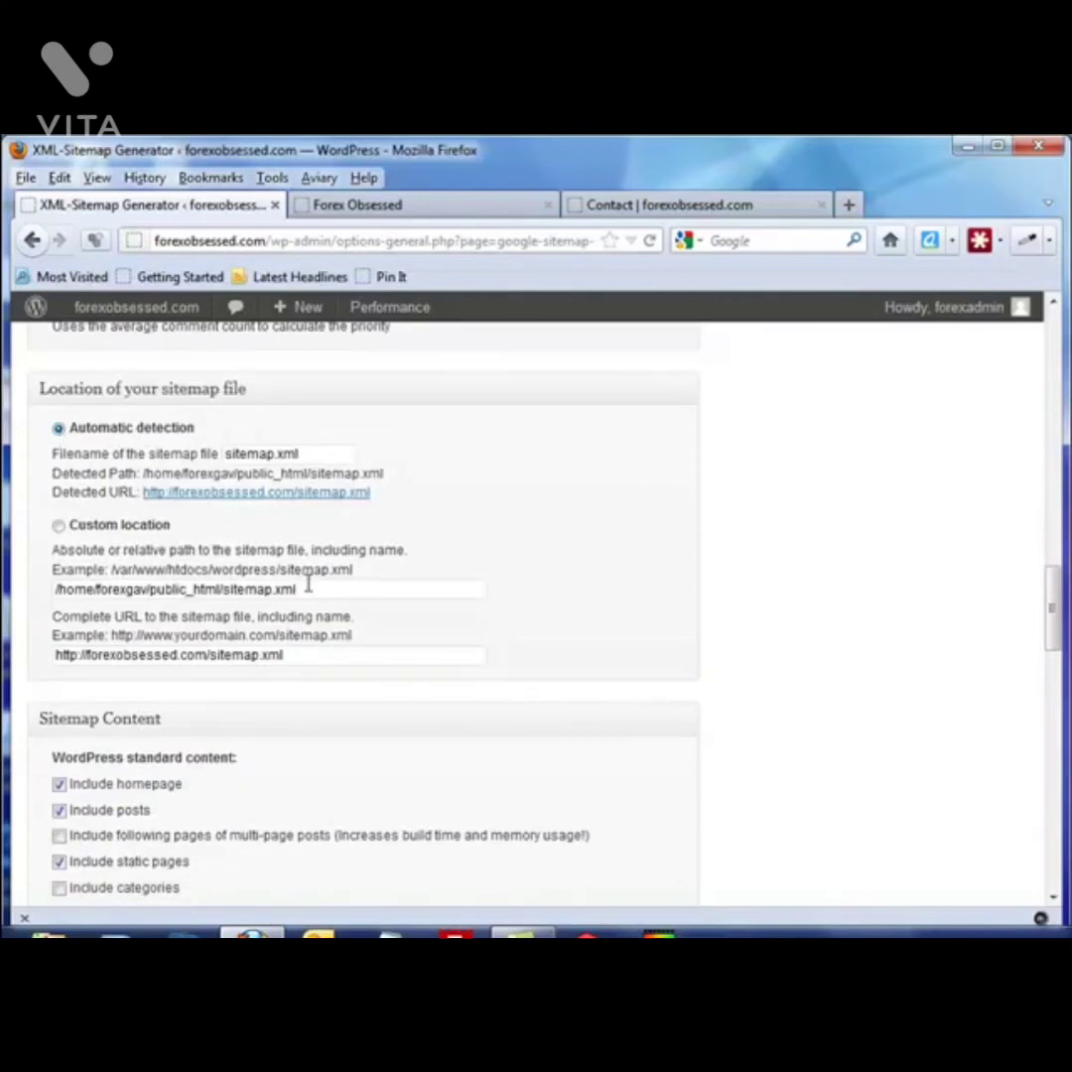
pyautogui.scroll(-4, 300, 613)
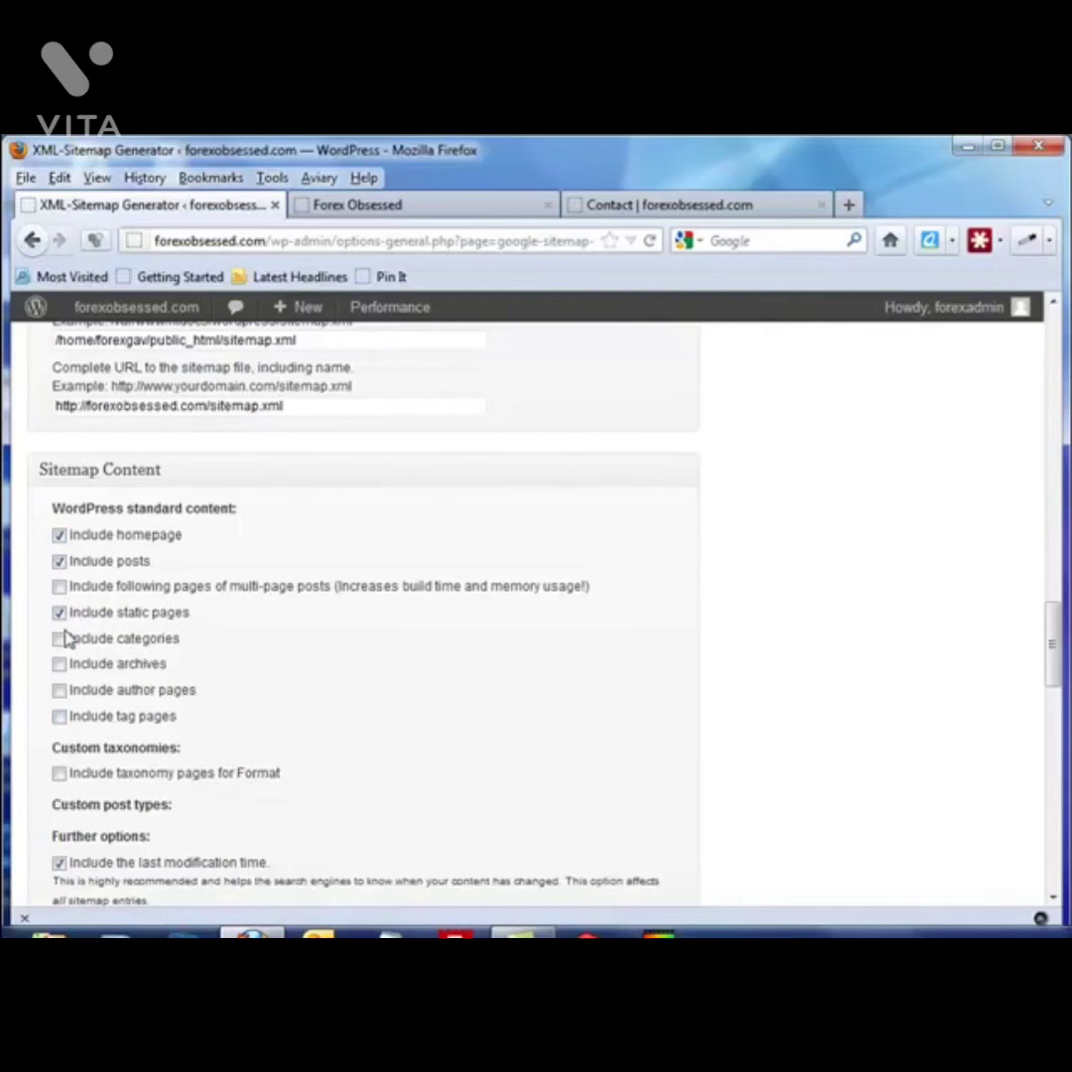
pyautogui.scroll(-5, 230, 647)
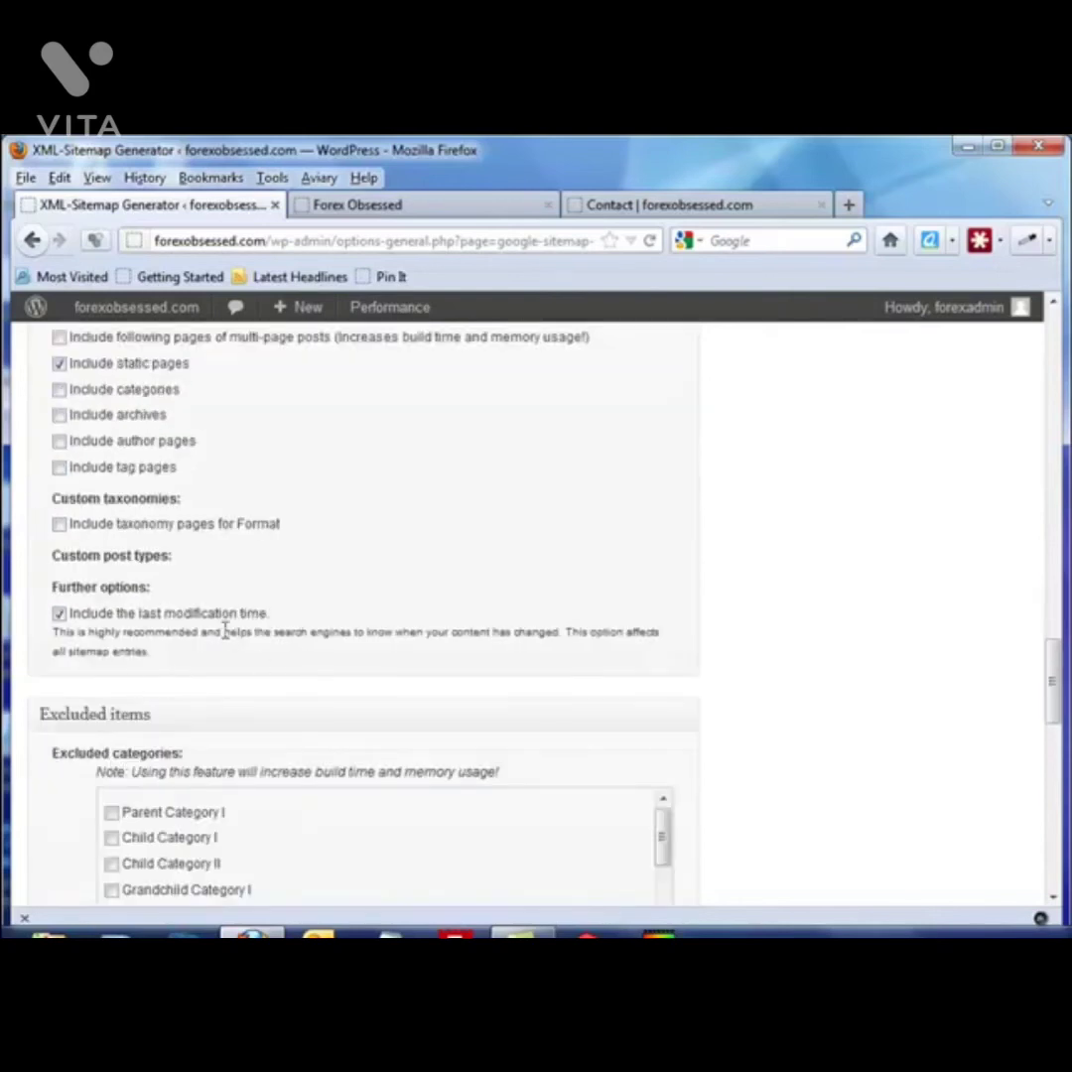
pyautogui.scroll(-5, 375, 612)
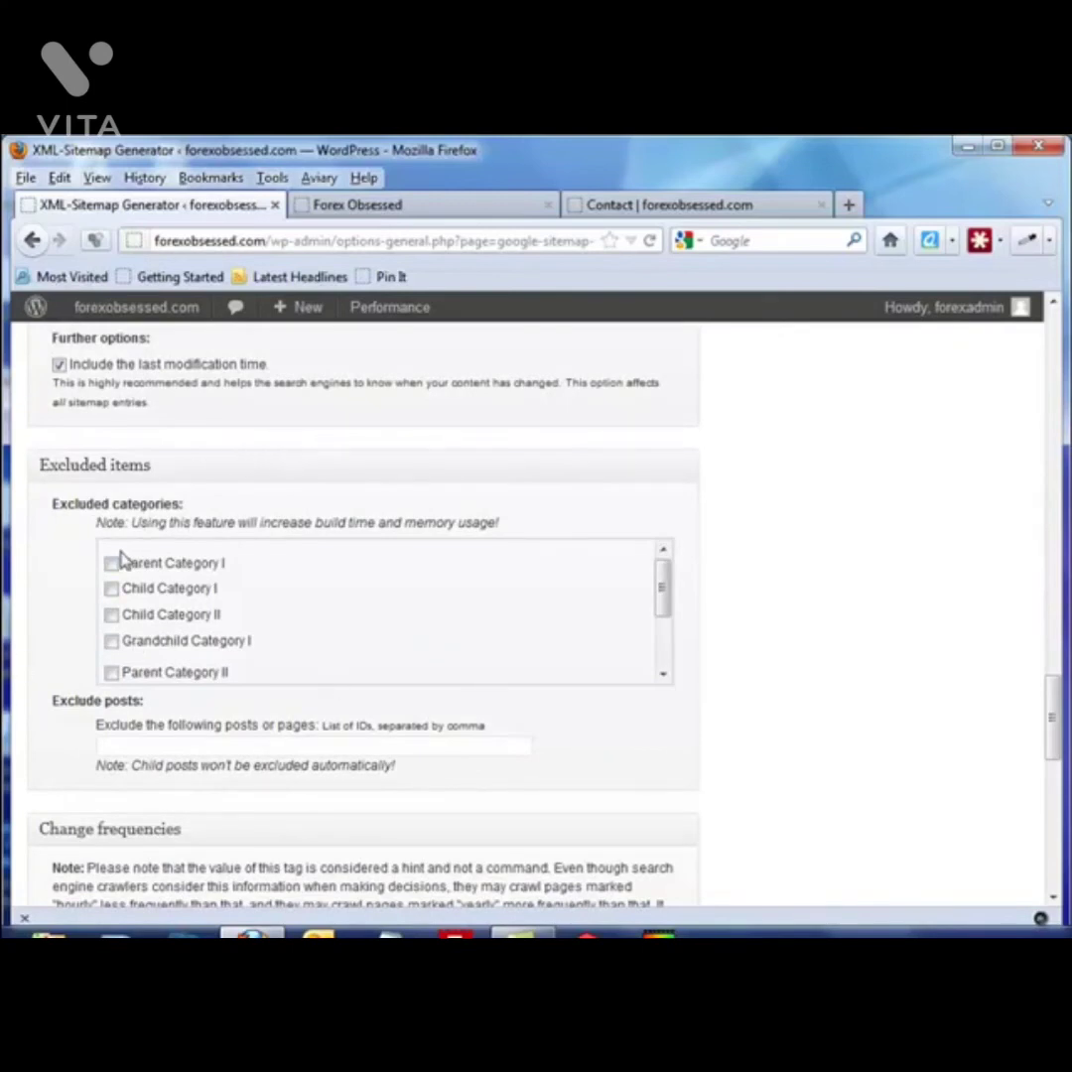
pyautogui.scroll(-2, 355, 615)
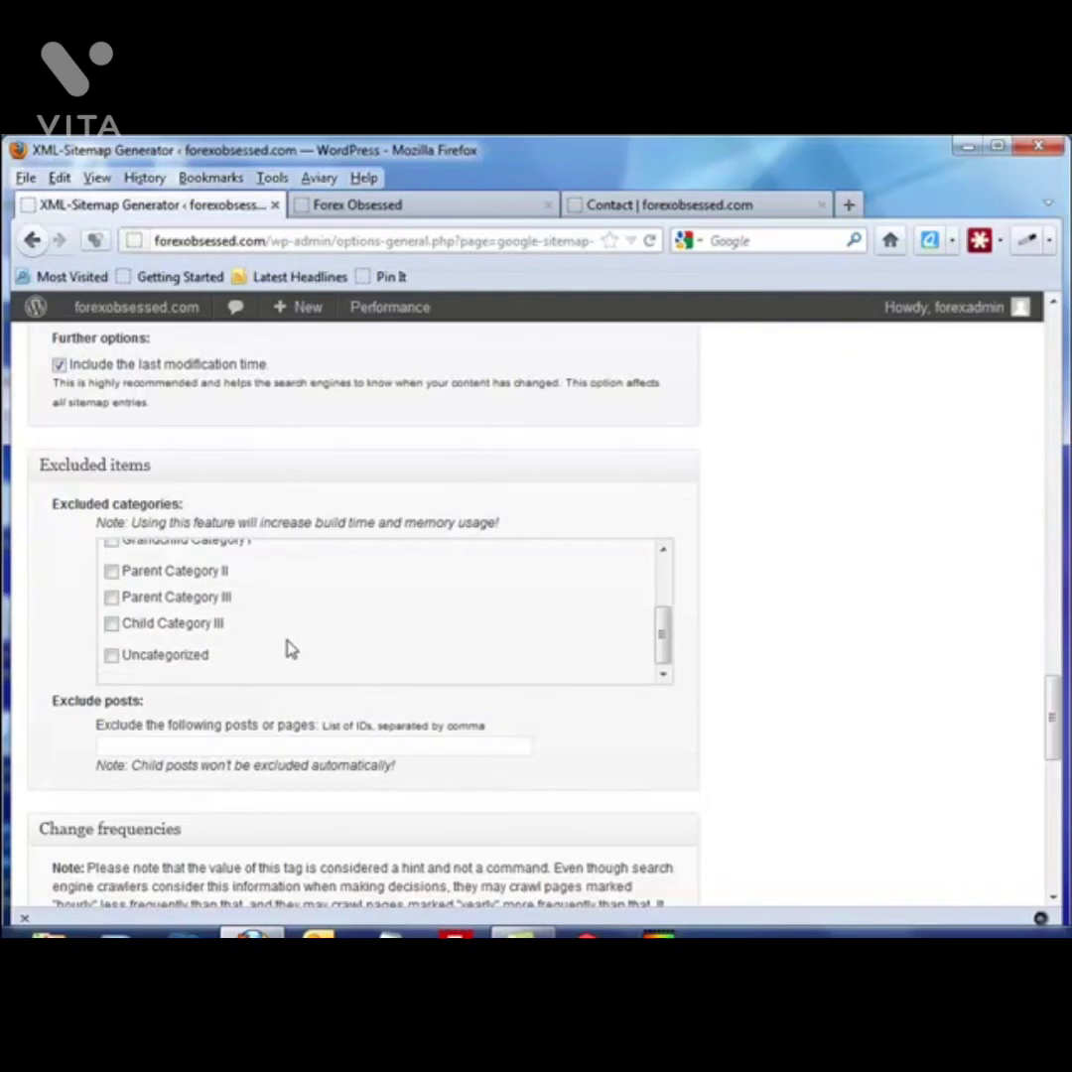
pyautogui.scroll(-5, 345, 594)
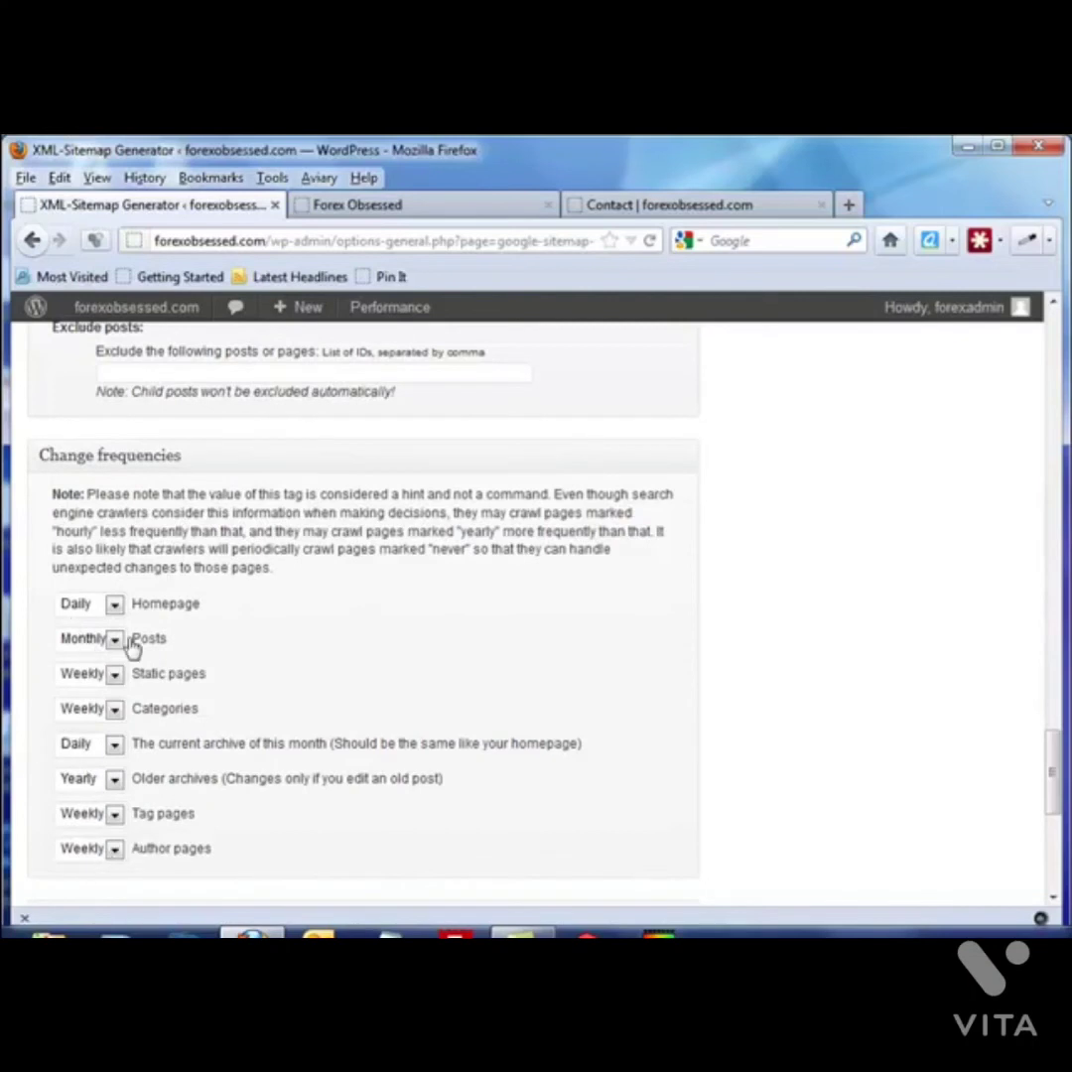
pyautogui.scroll(-3, 397, 663)
pyautogui.scroll(-2, 198, 695)
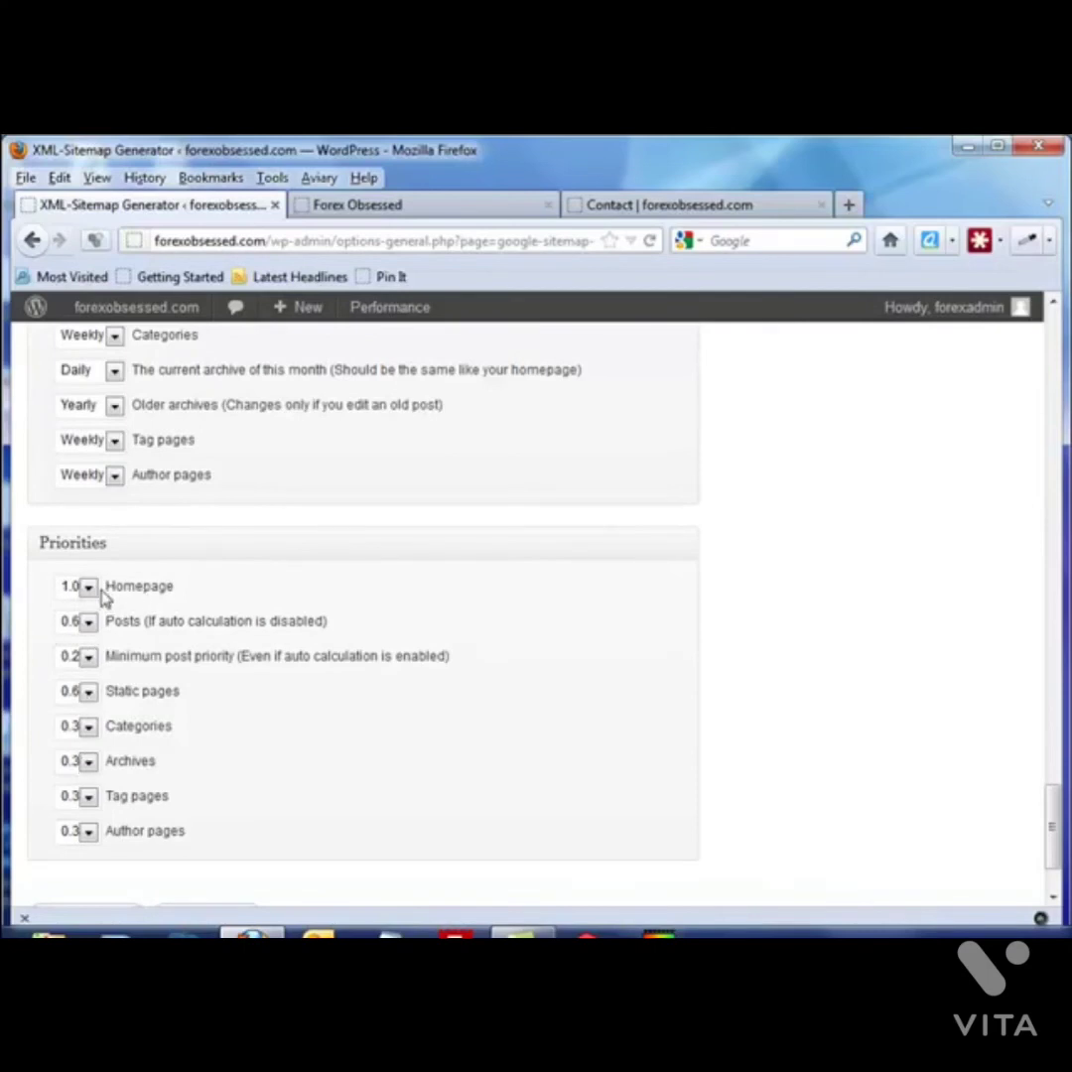
pyautogui.scroll(-3, 320, 697)
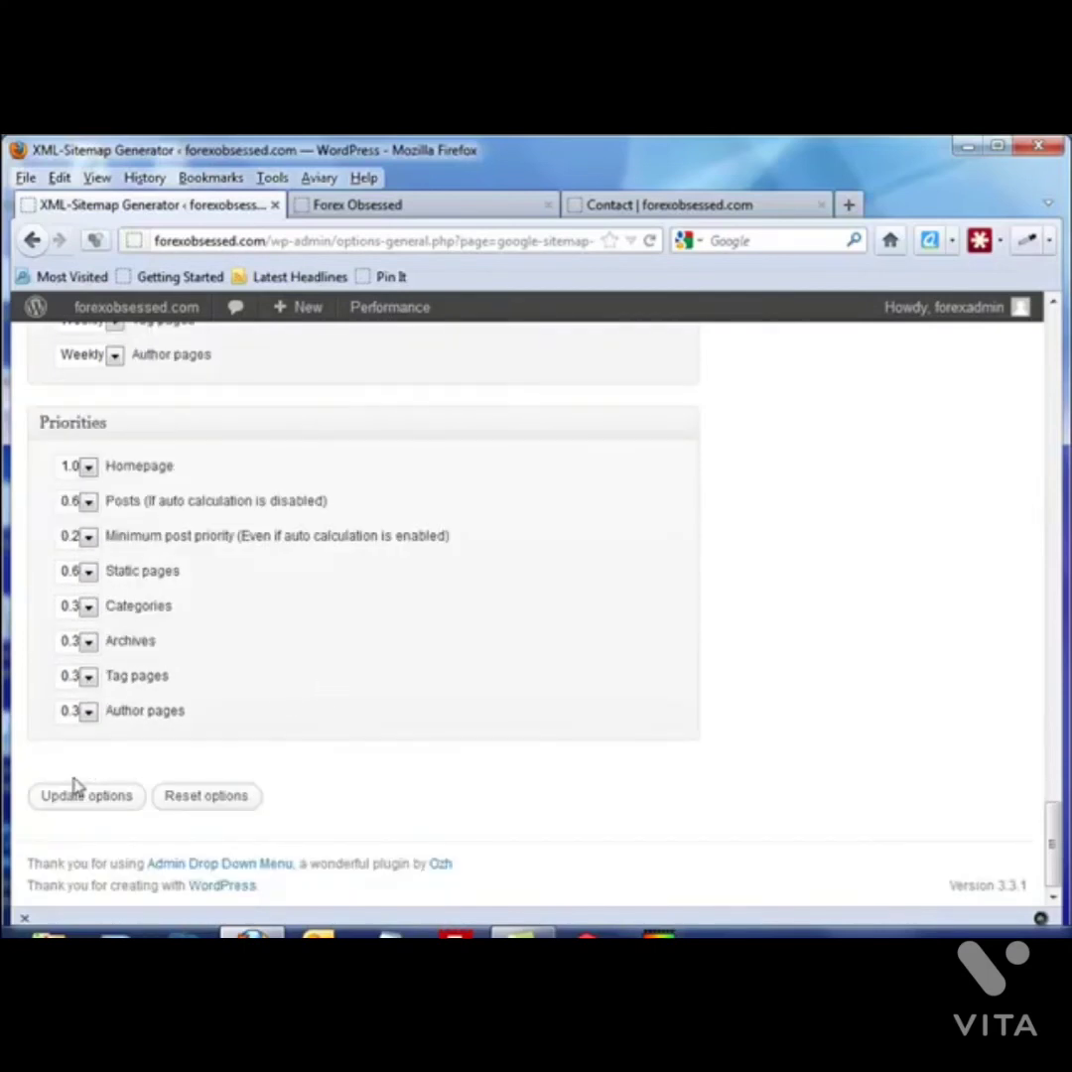
pyautogui.click(90, 797)
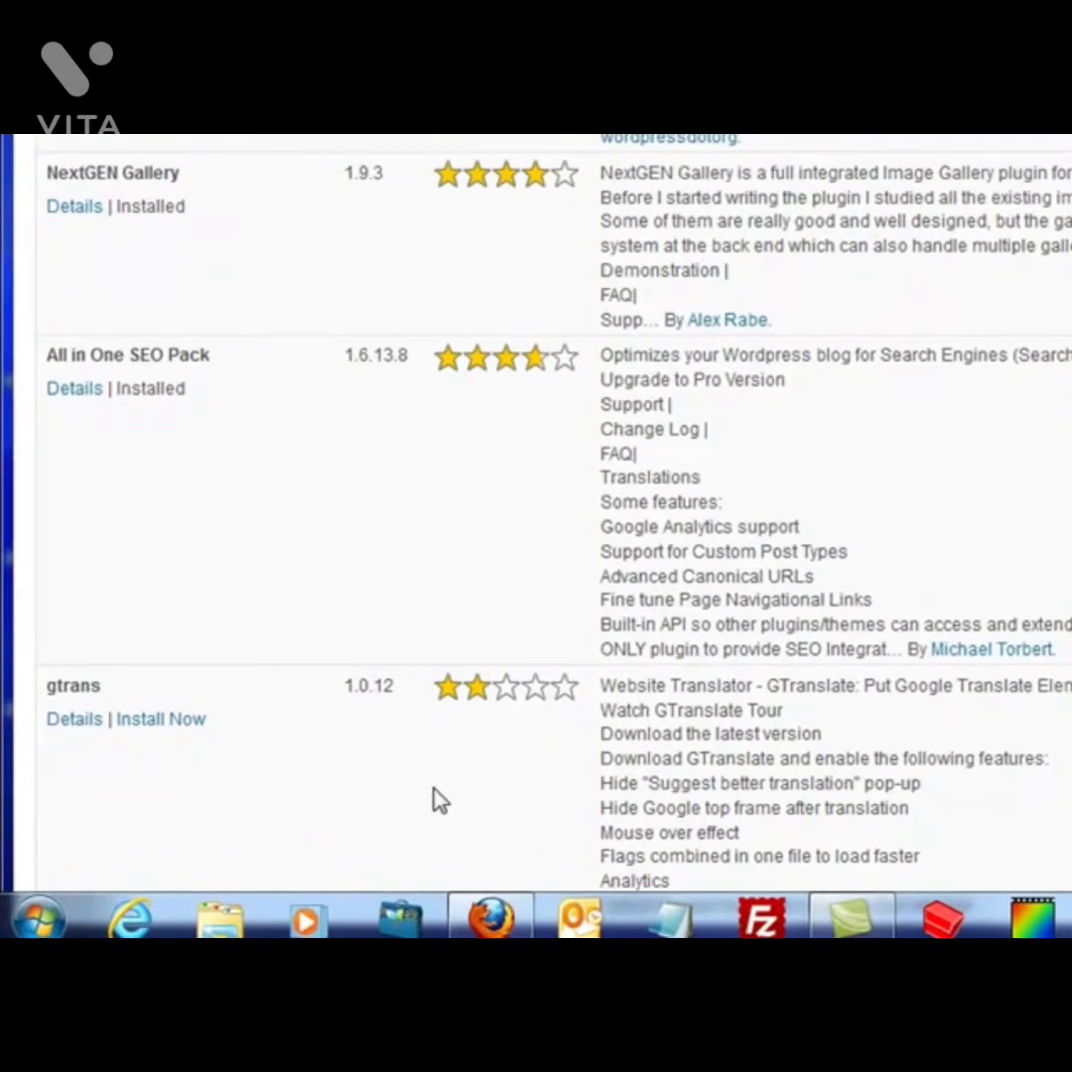
# Install and activate the gtrans plugin on the Flipping Fantastic site.
pyautogui.click(168, 724)
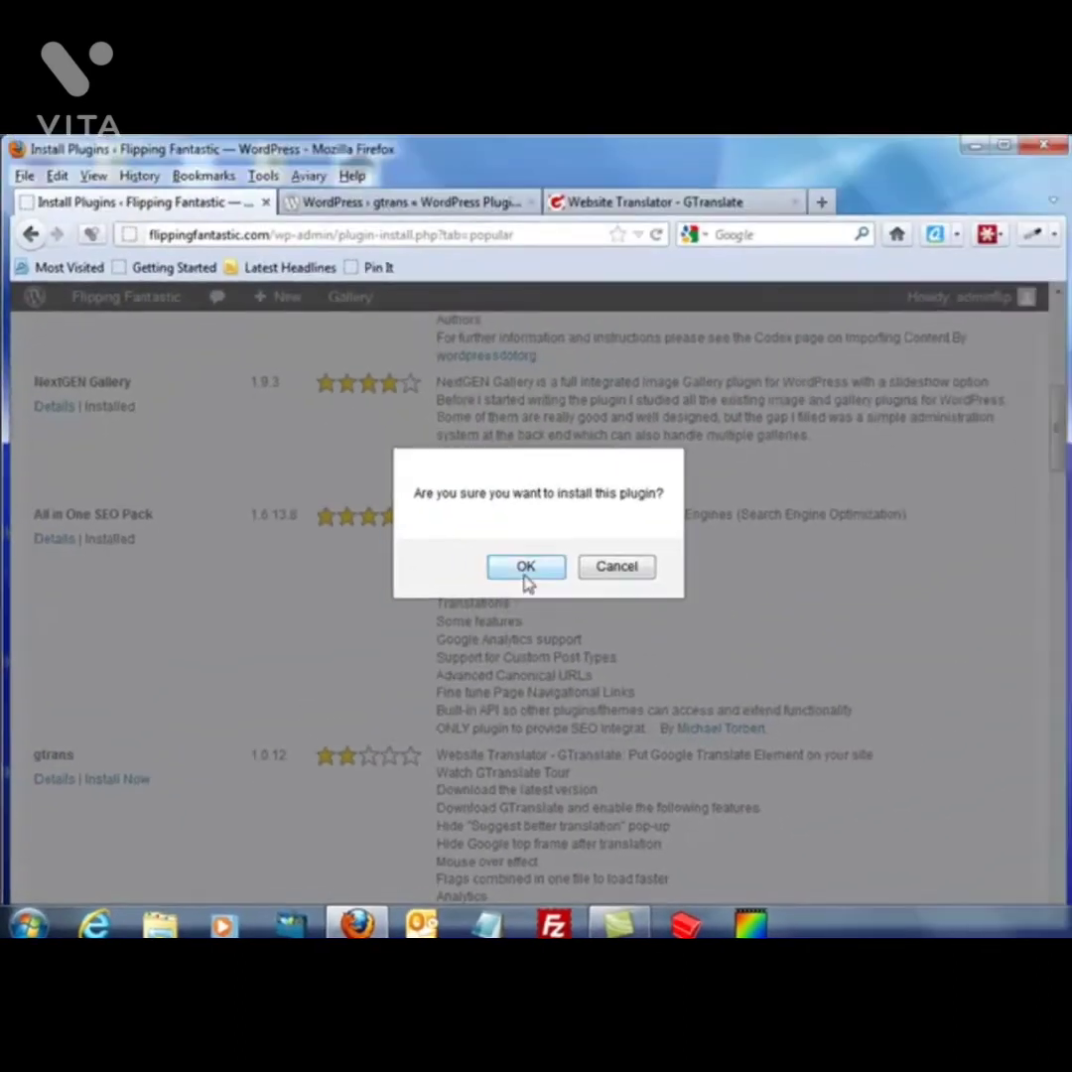
pyautogui.click(719, 426)
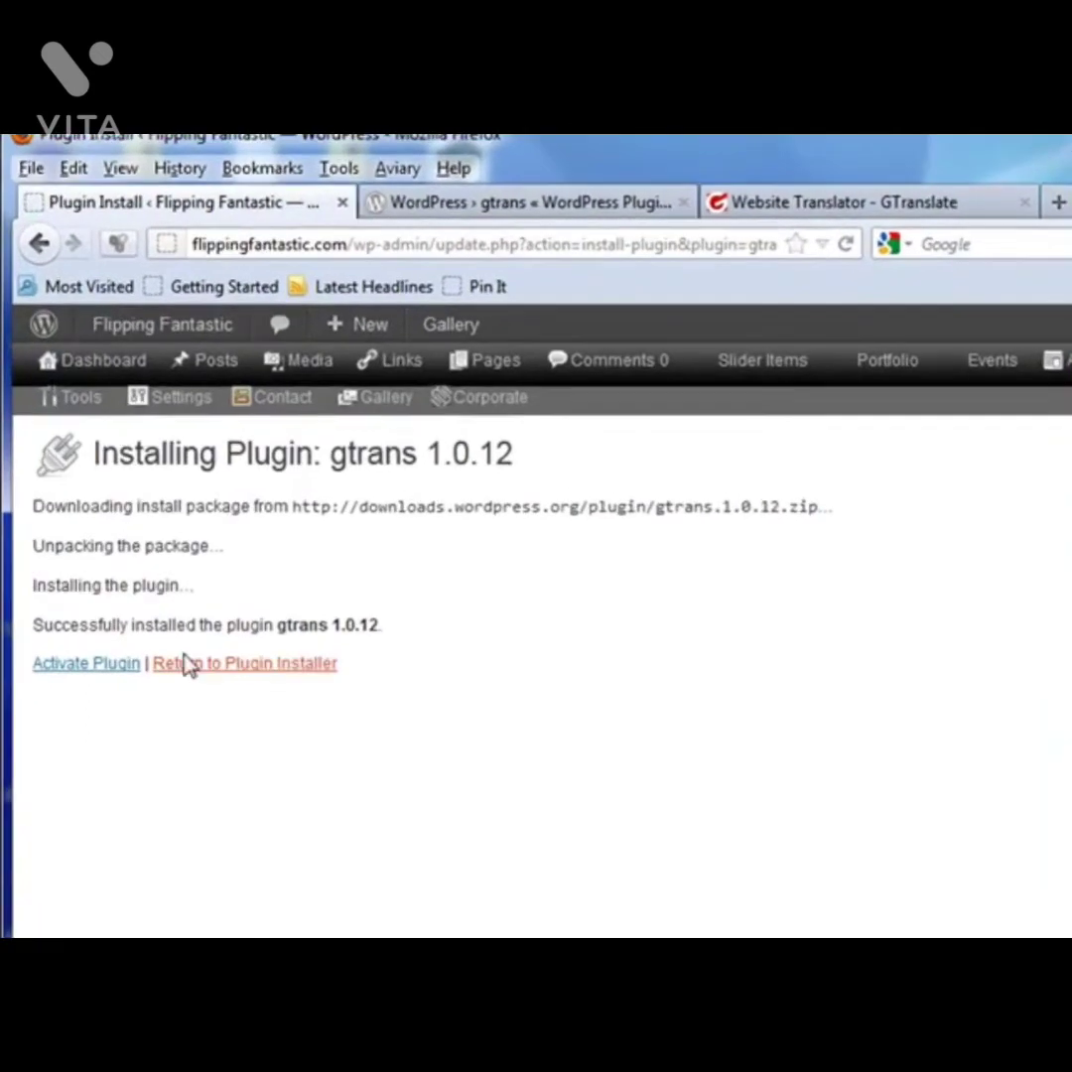
pyautogui.click(81, 596)
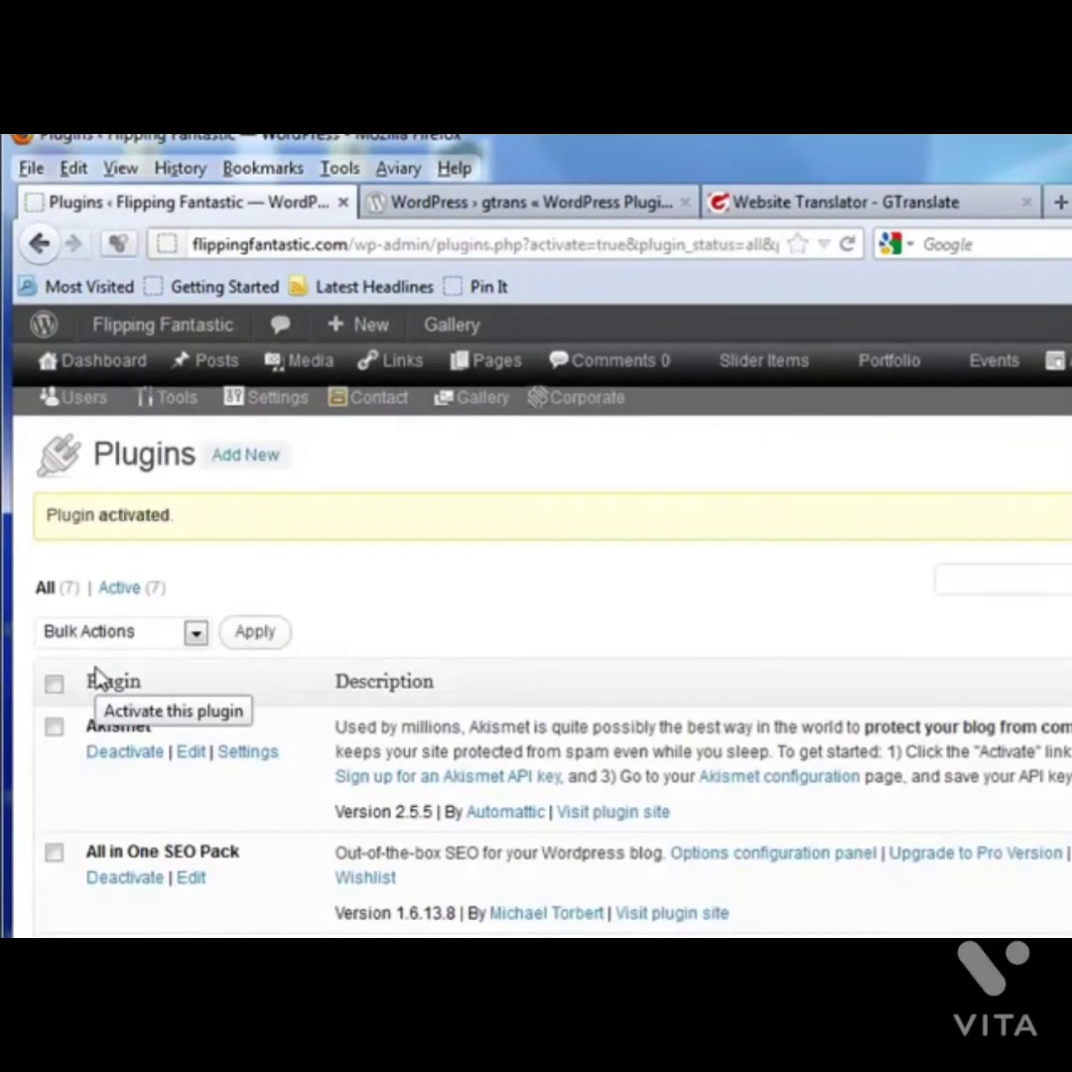
# Find gtrans in the installed plugins list and open its GTranslate widget options page.
pyautogui.scroll(-5, 314, 908)
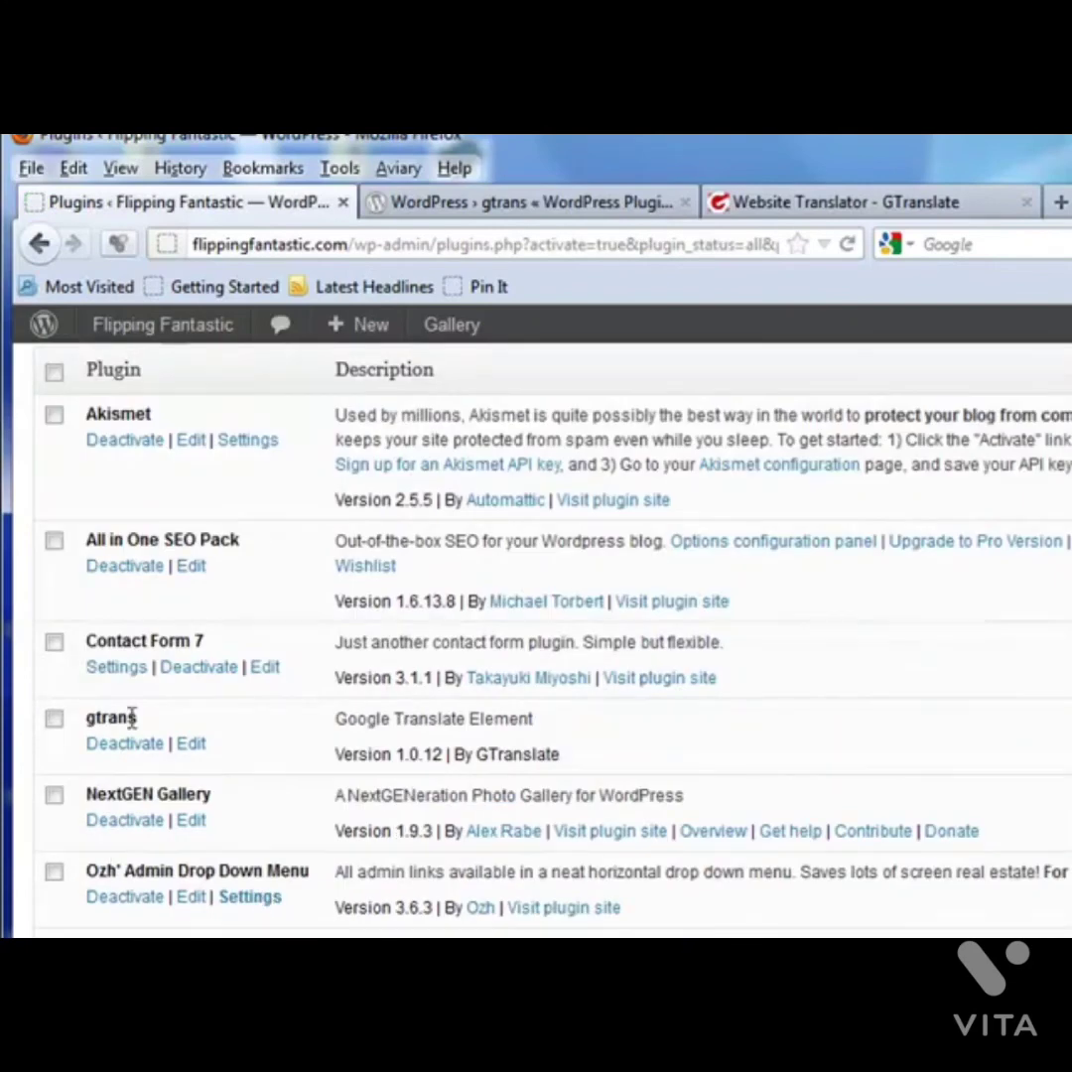
pyautogui.scroll(5, 119, 757)
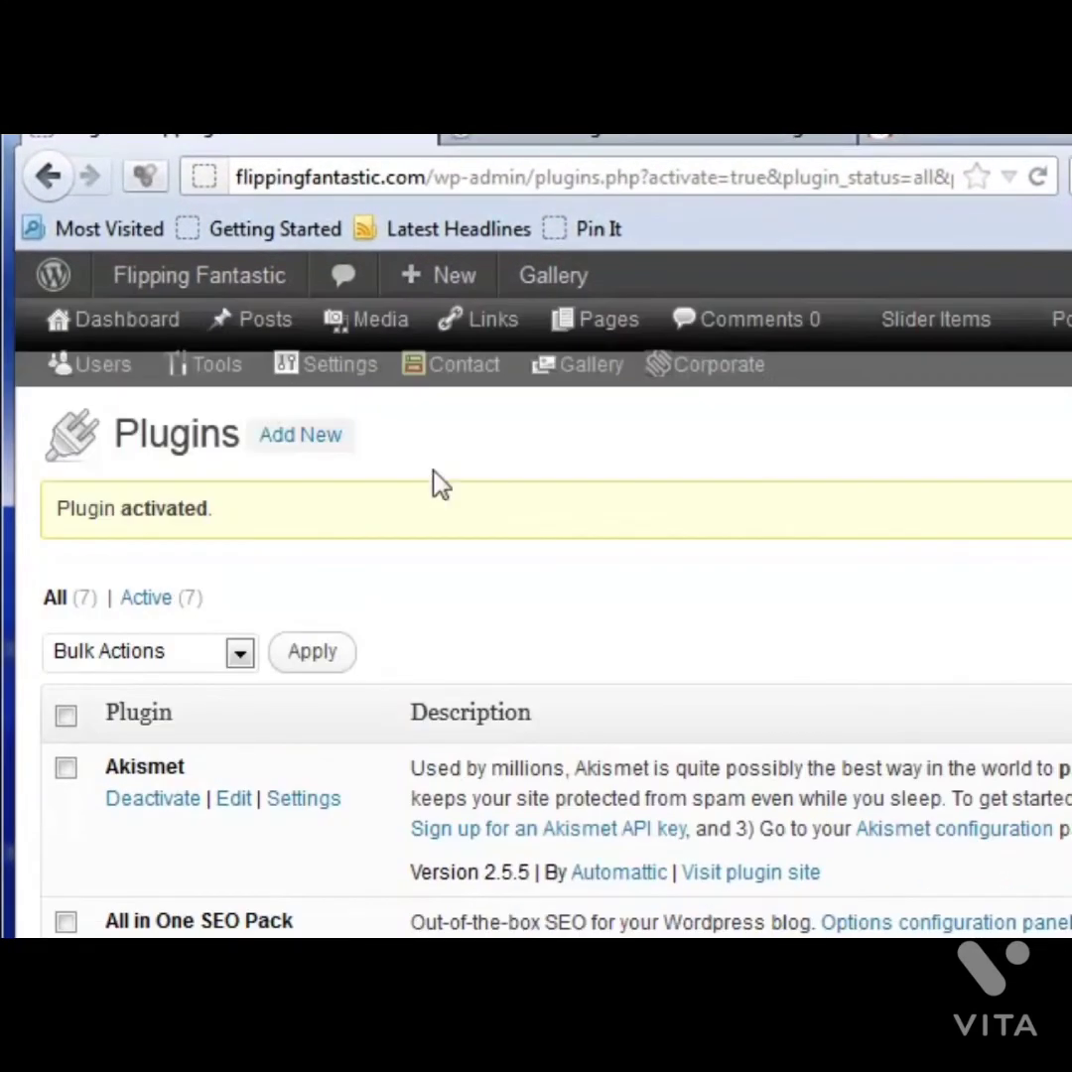
pyautogui.moveTo(593, 379)
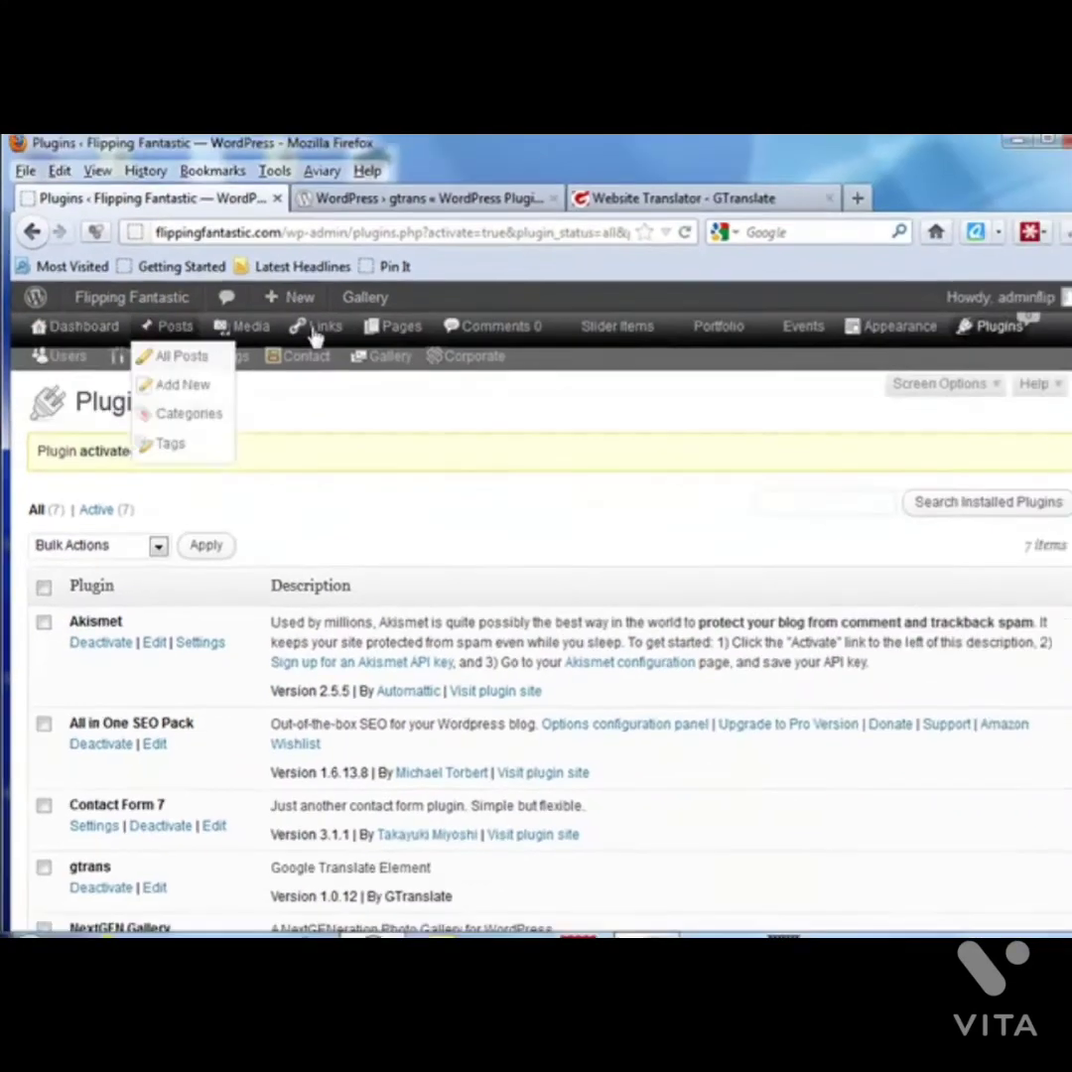
pyautogui.moveTo(1067, 341)
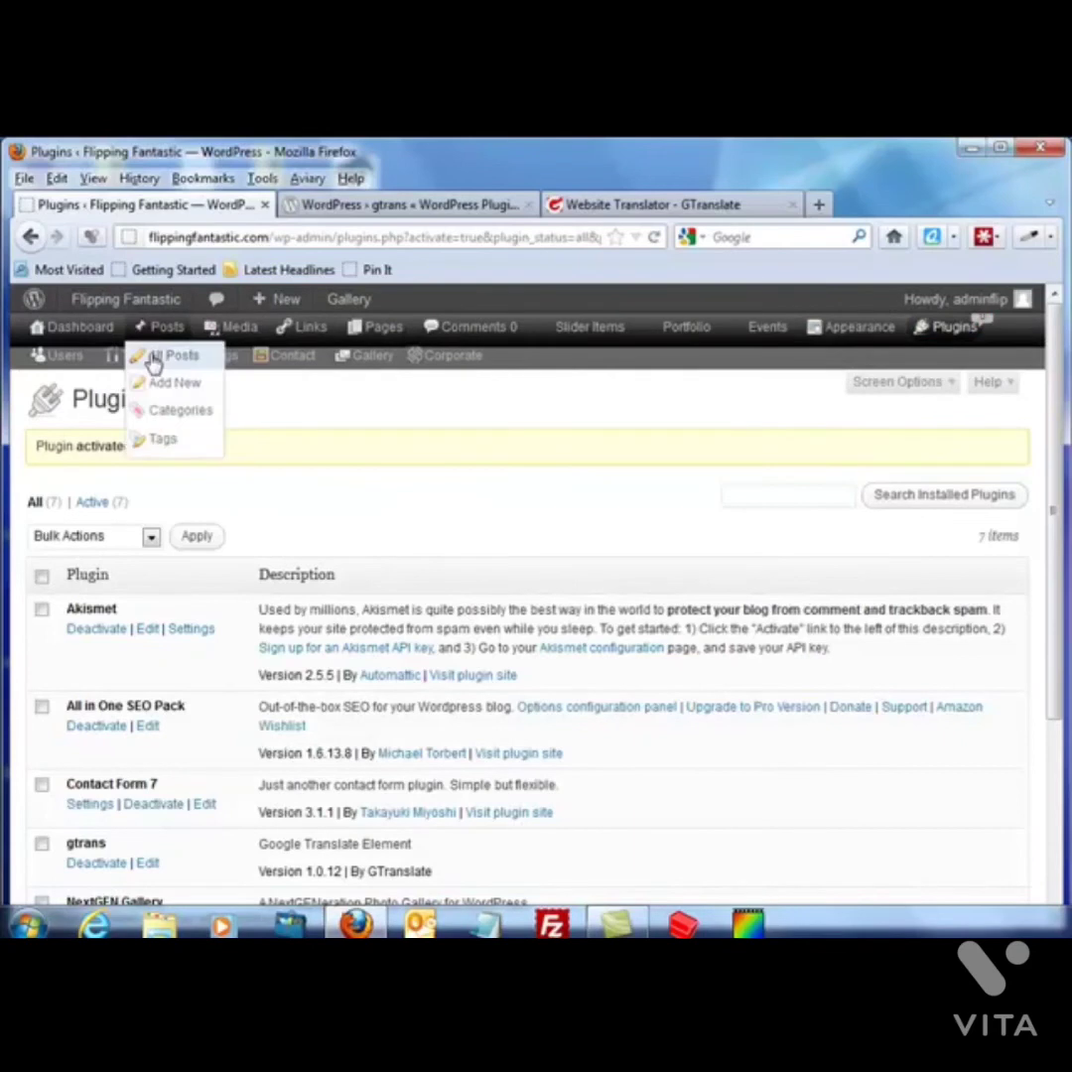
pyautogui.moveTo(132, 368)
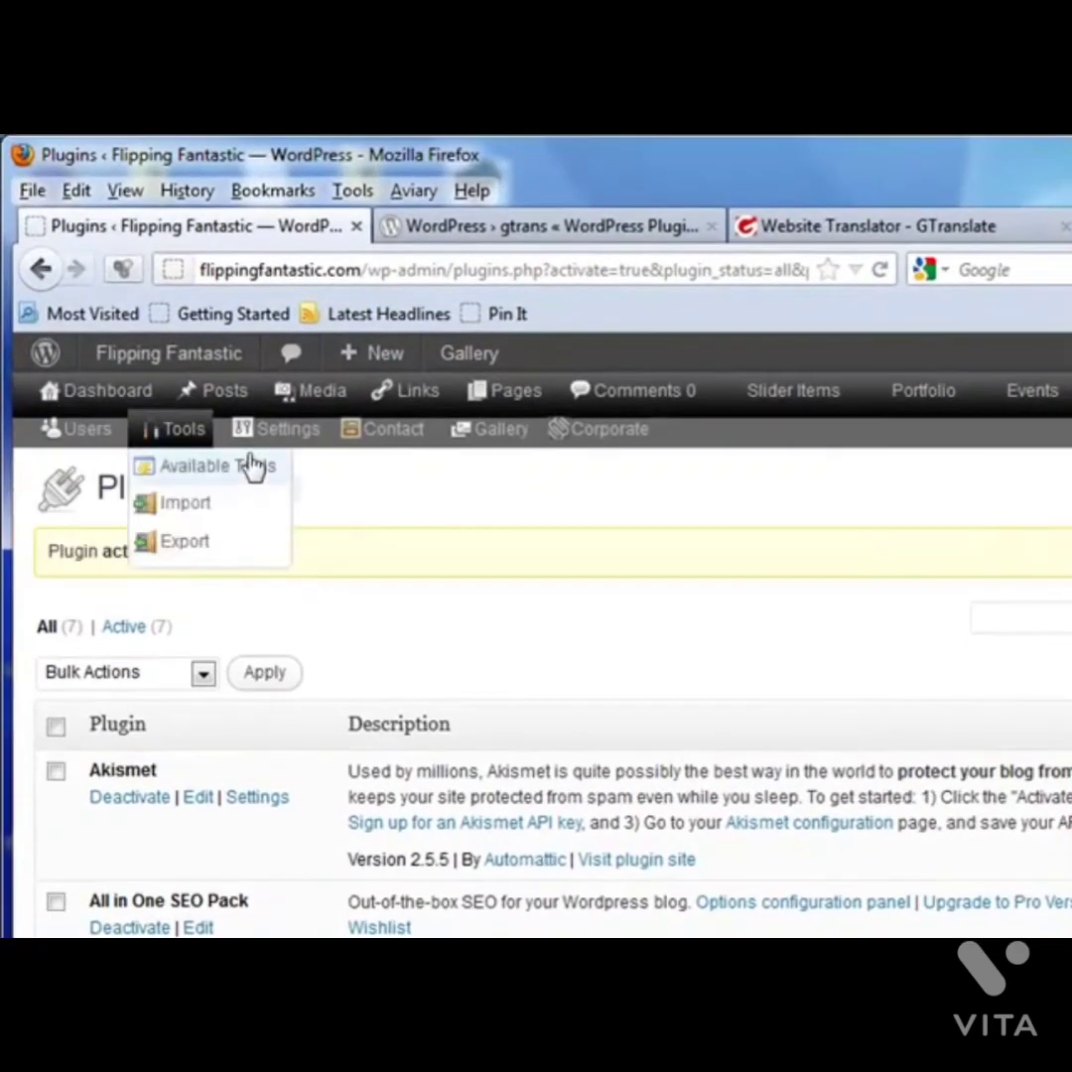
pyautogui.moveTo(311, 448)
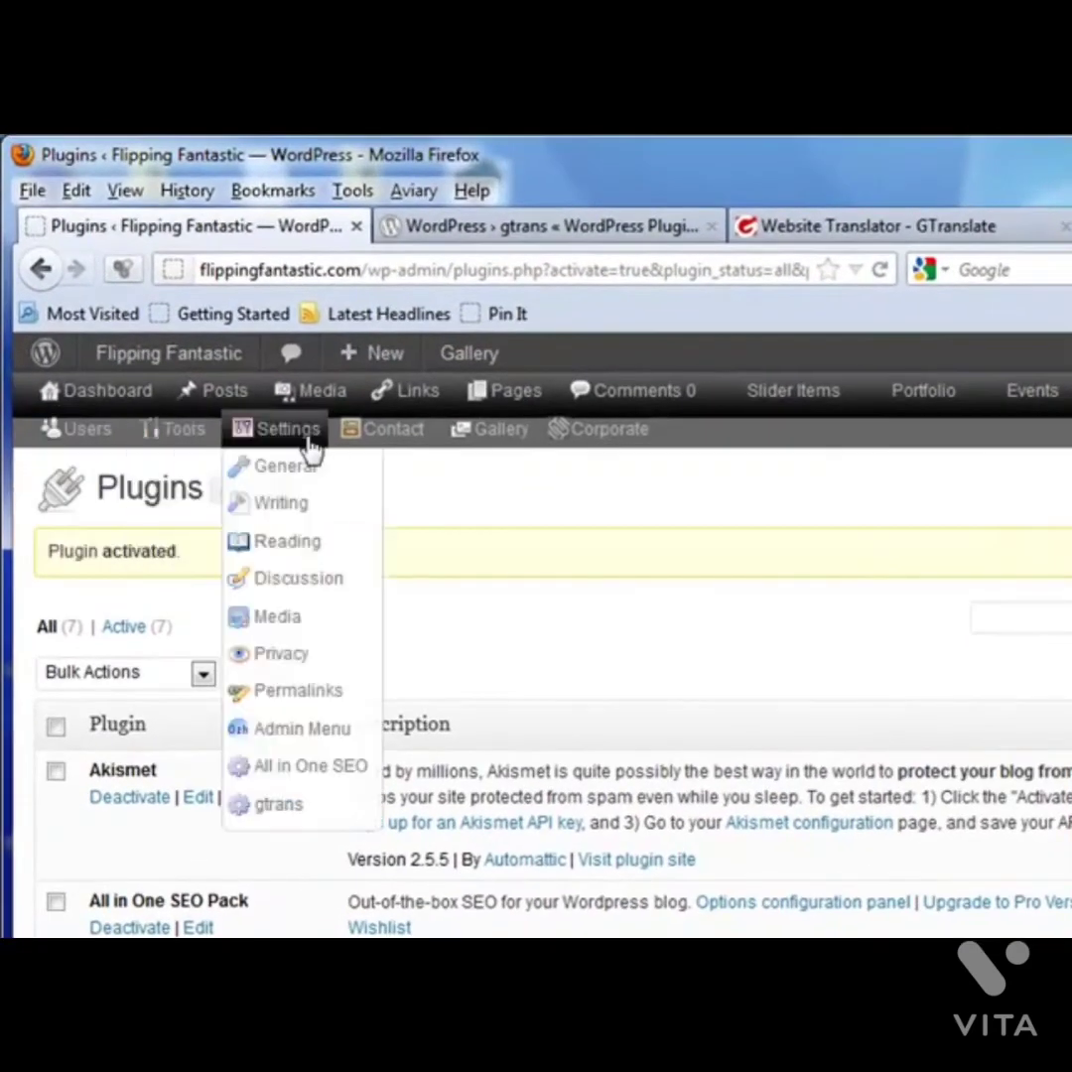
pyautogui.click(283, 806)
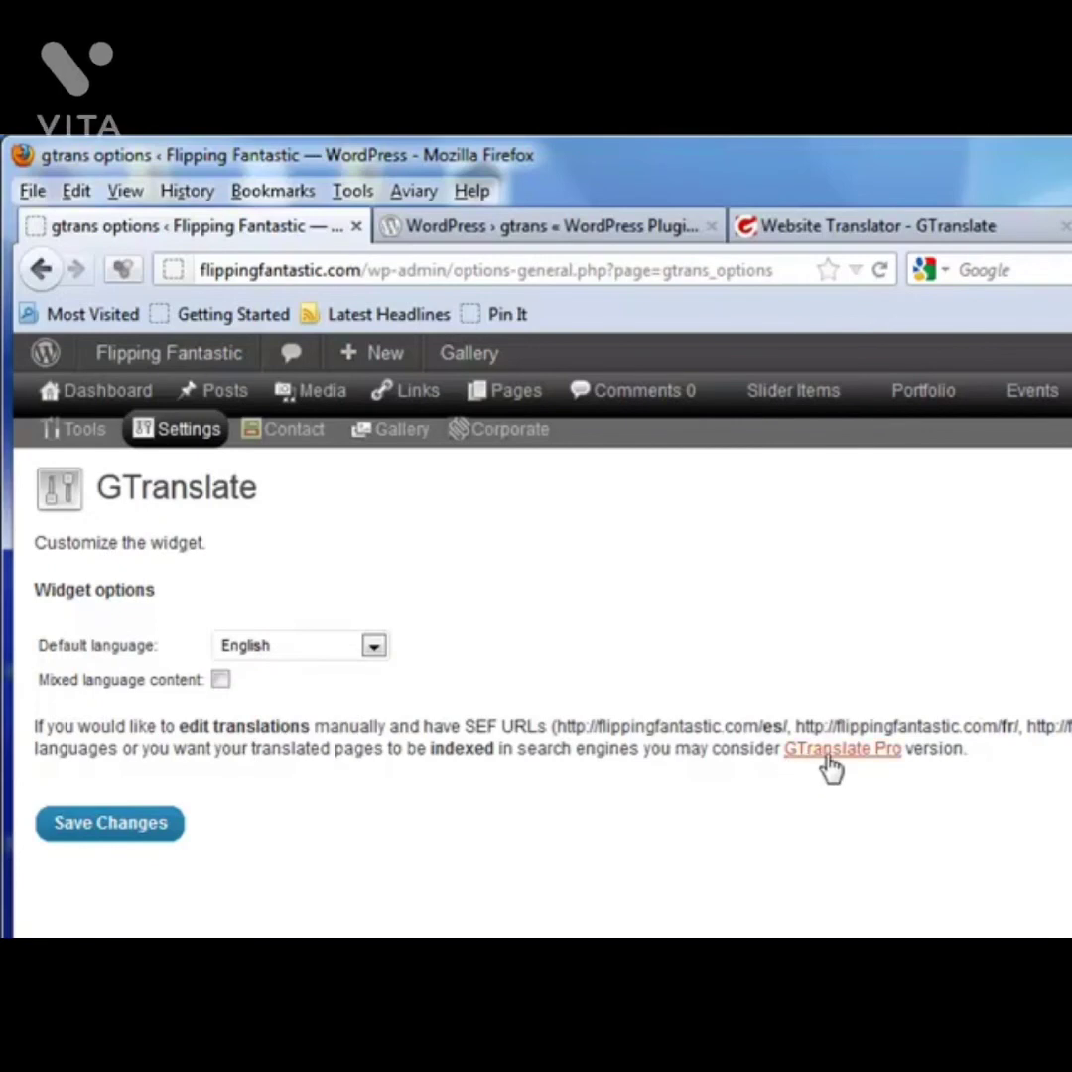
# Watch part of the tour video on the GTranslate website and close the video.
pyautogui.click(814, 230)
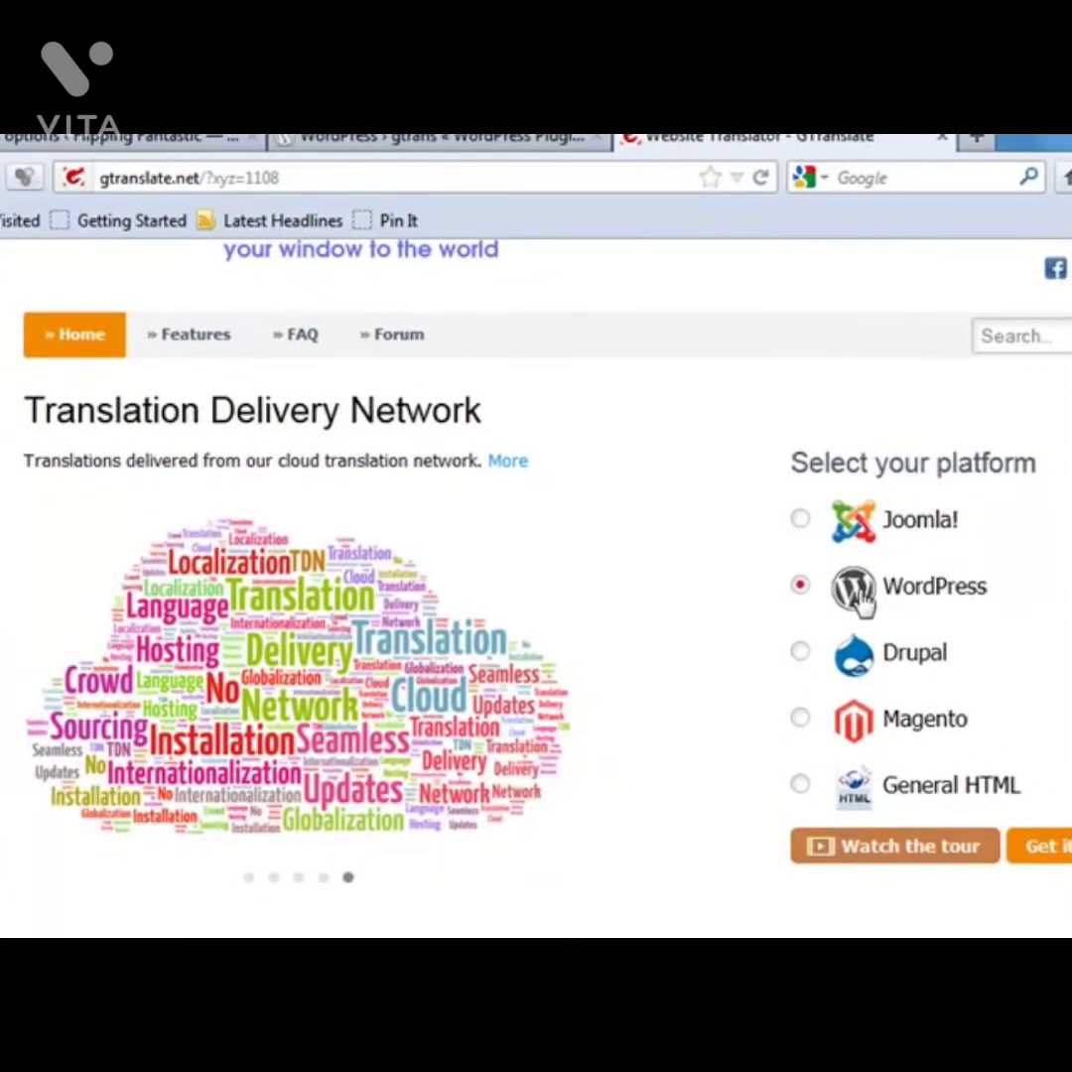
pyautogui.click(896, 855)
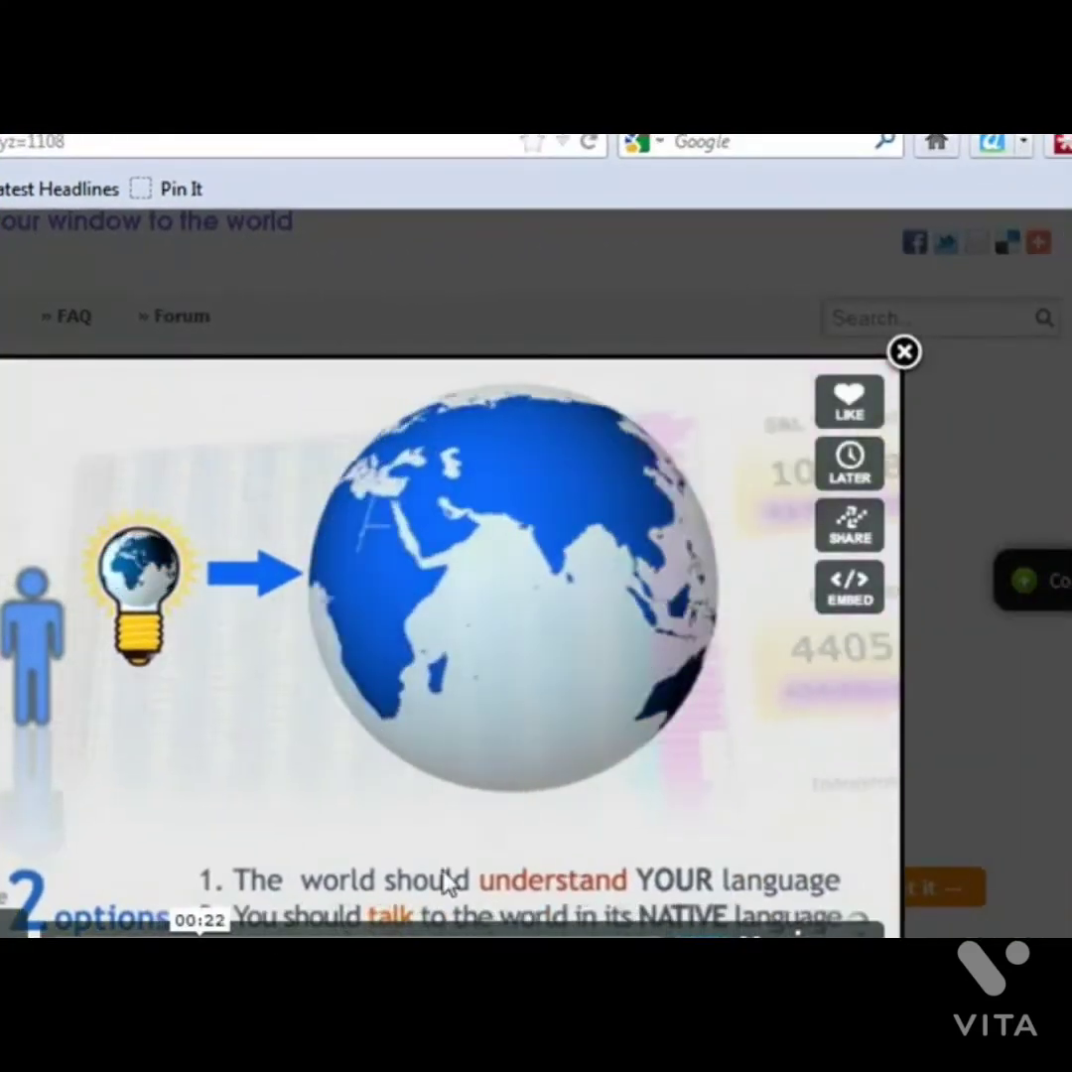
pyautogui.click(904, 353)
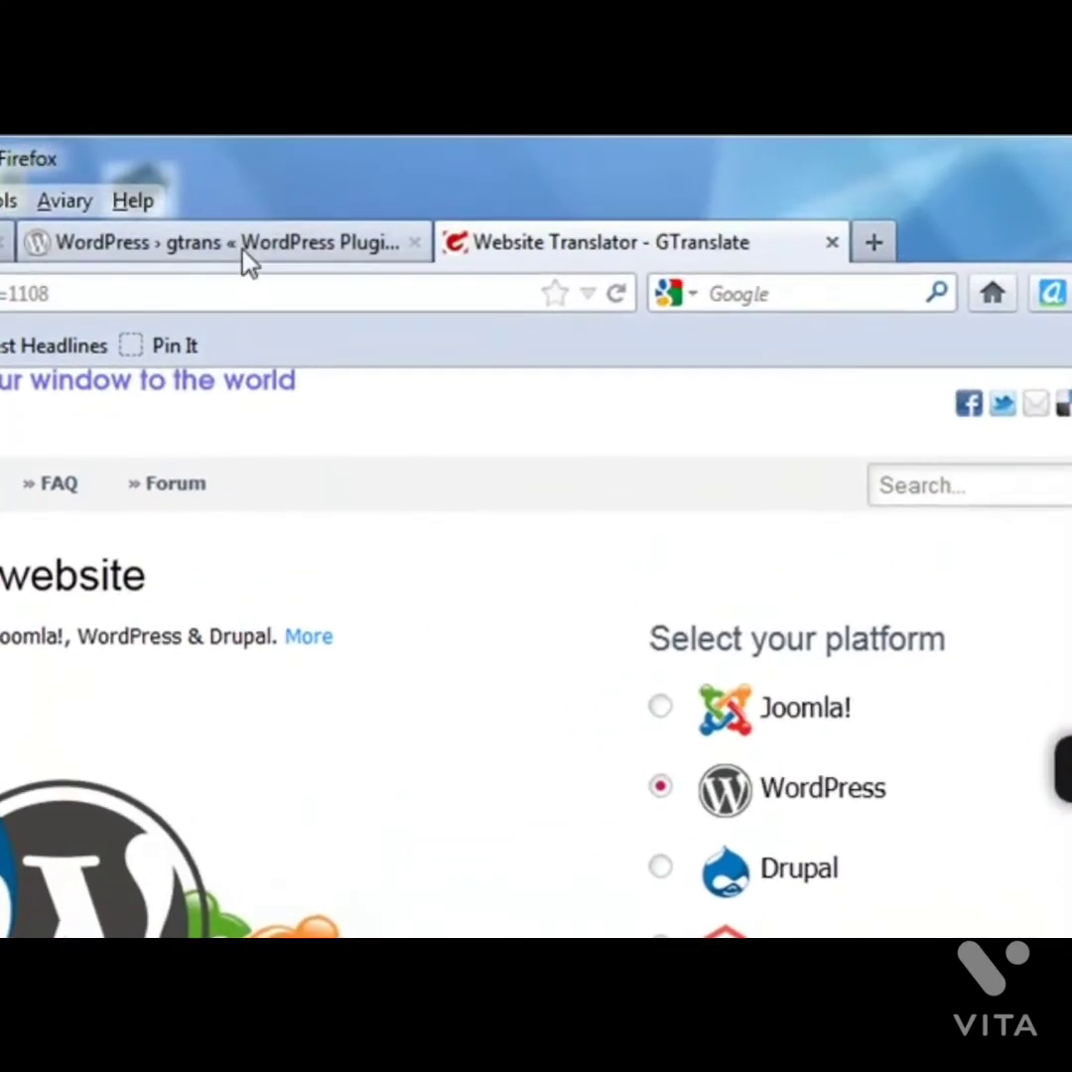
# Examine the gtrans page in the WordPress.org plugin directory, covering its feature list and average rating.
pyautogui.click(242, 250)
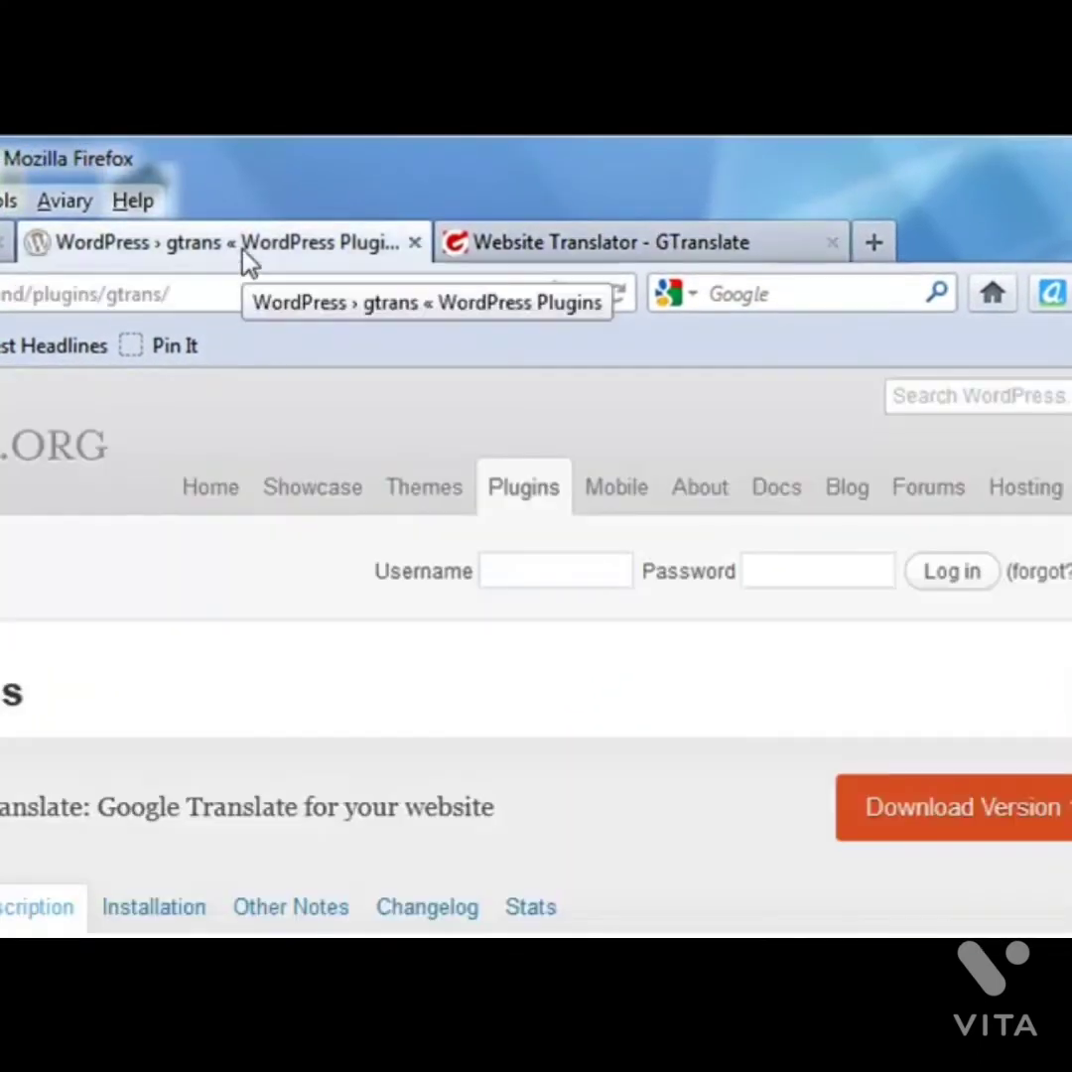
pyautogui.scroll(-5, 442, 719)
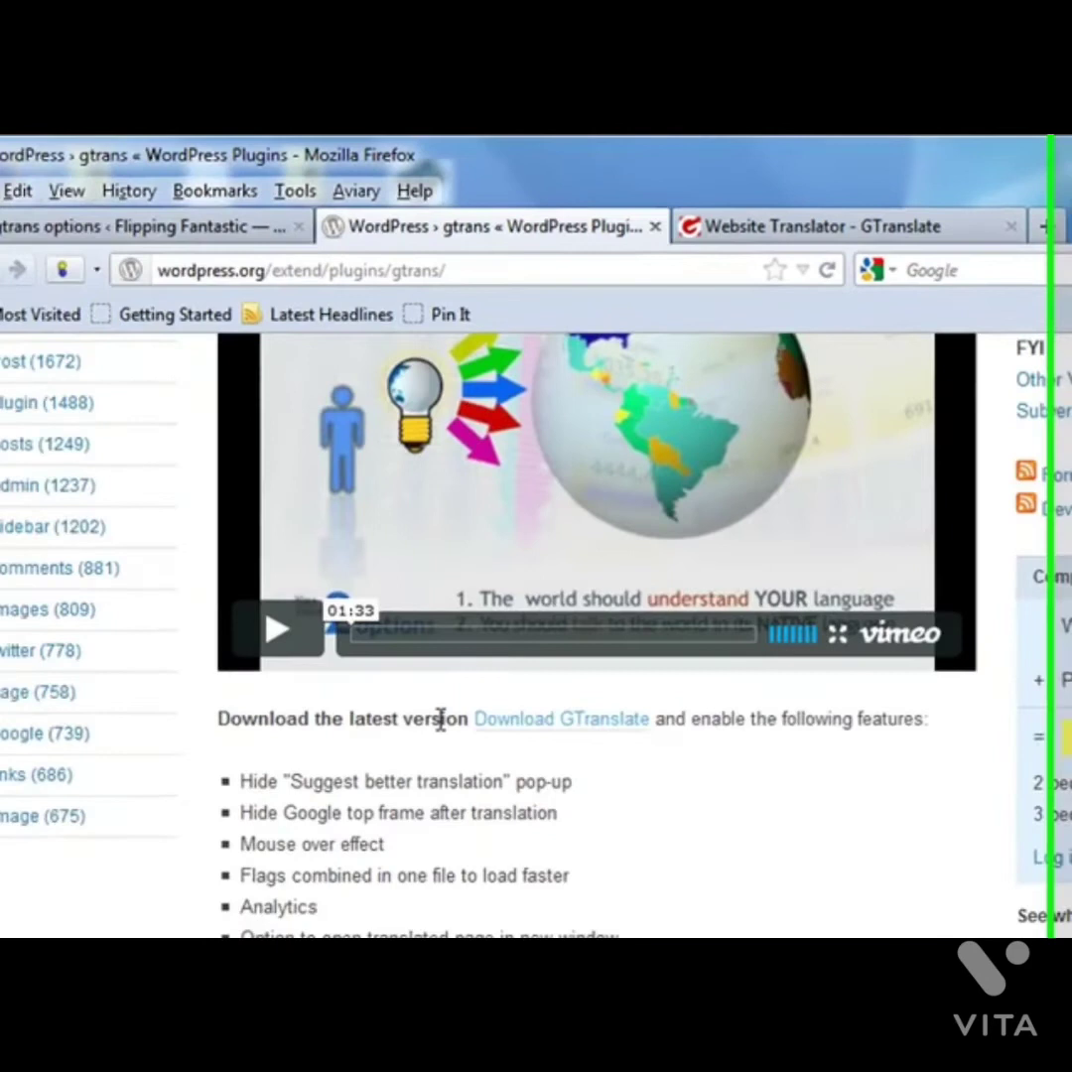
pyautogui.scroll(-3, 442, 720)
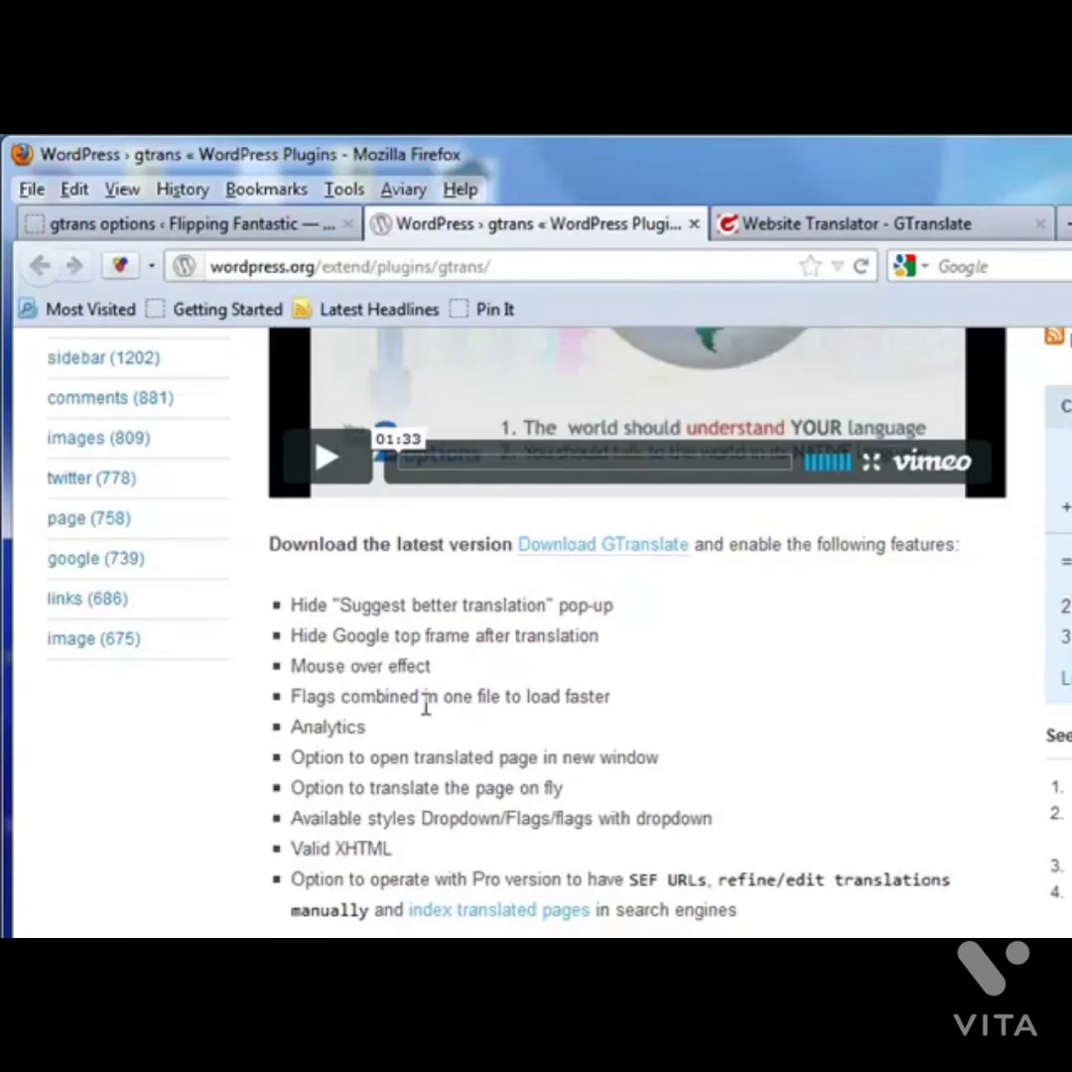
pyautogui.scroll(5, 736, 858)
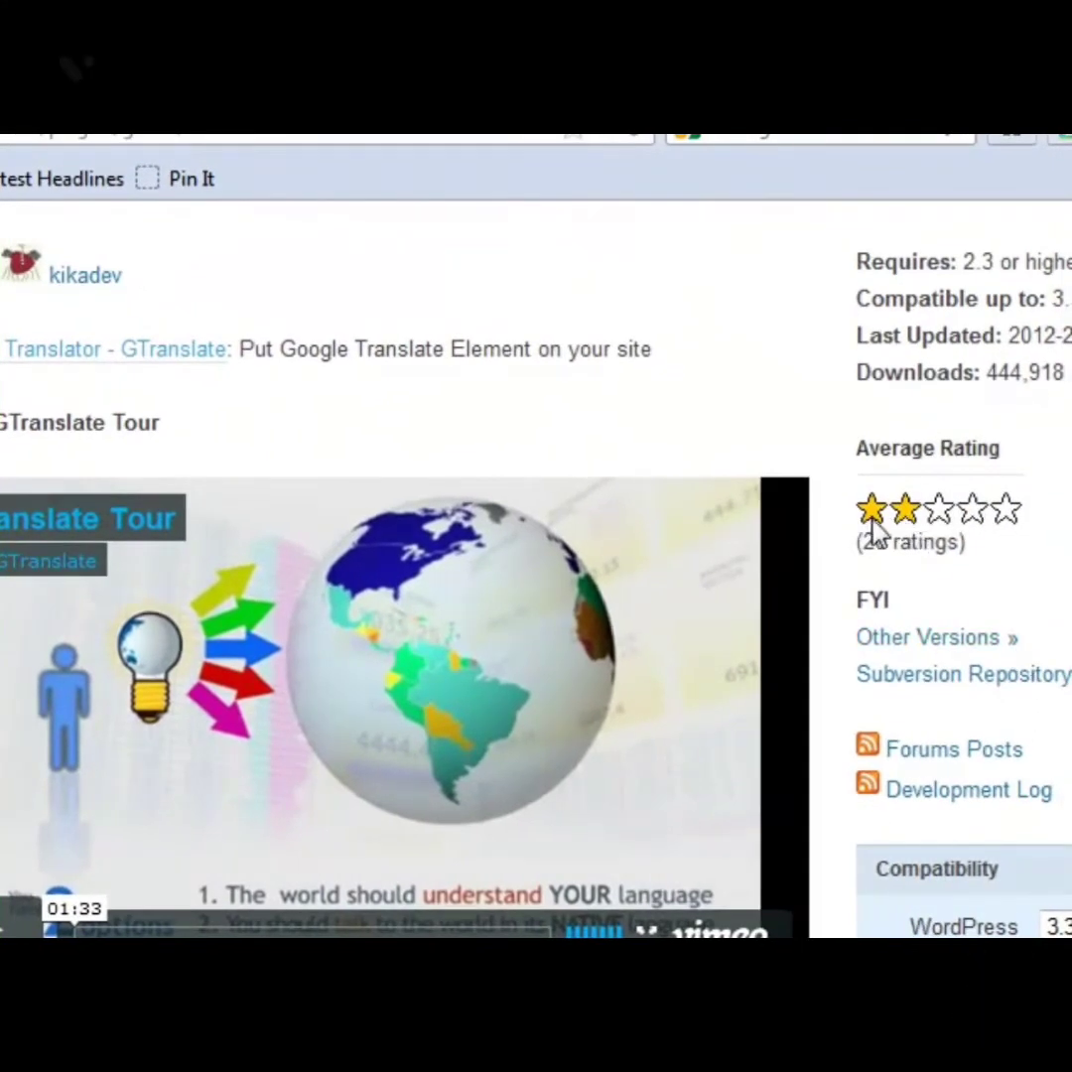
pyautogui.scroll(5, 515, 655)
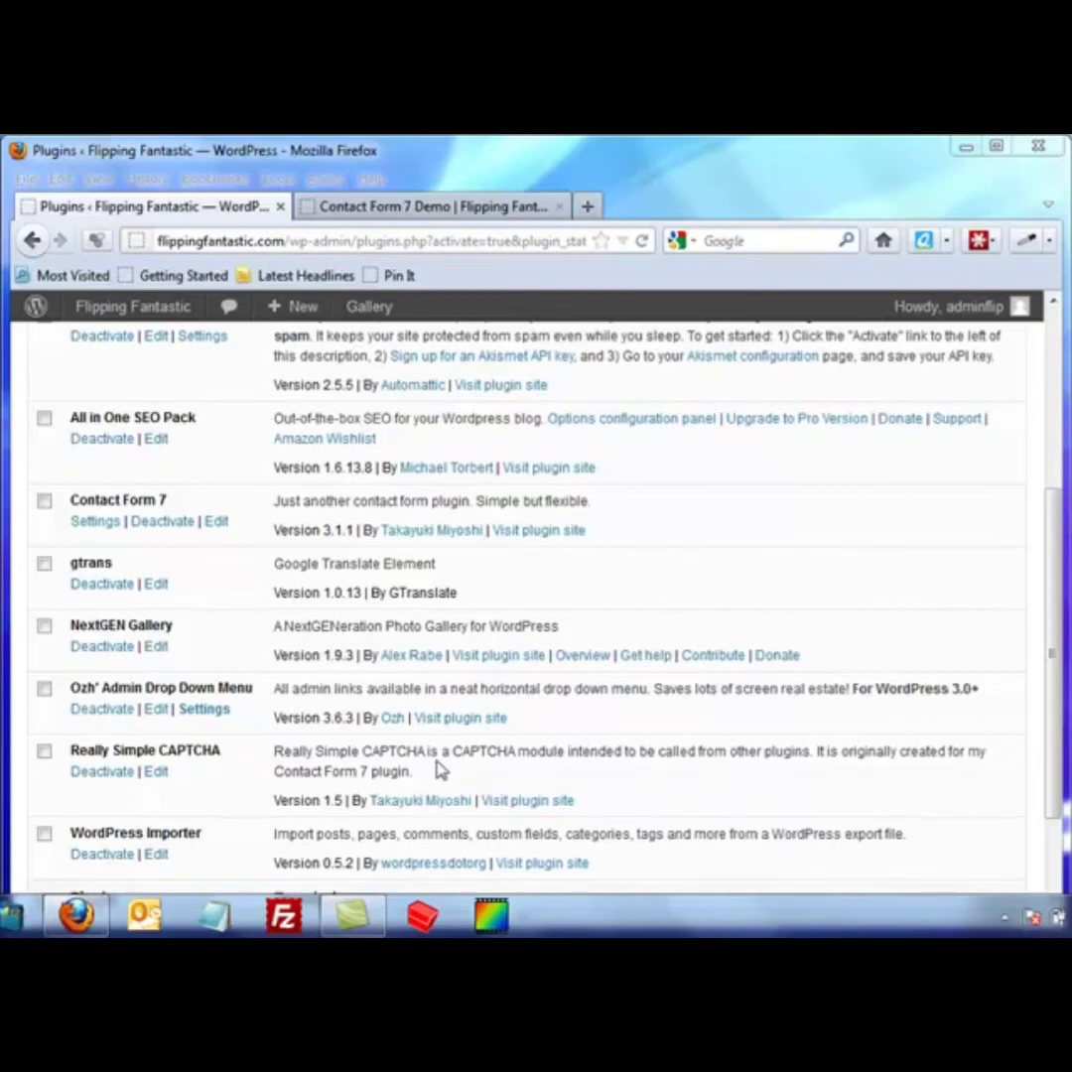
# Open the Contact Form 7 settings from the plugins page and show the form template of Contact form 1.
pyautogui.moveTo(1054, 553); pyautogui.dragTo(1048, 378)
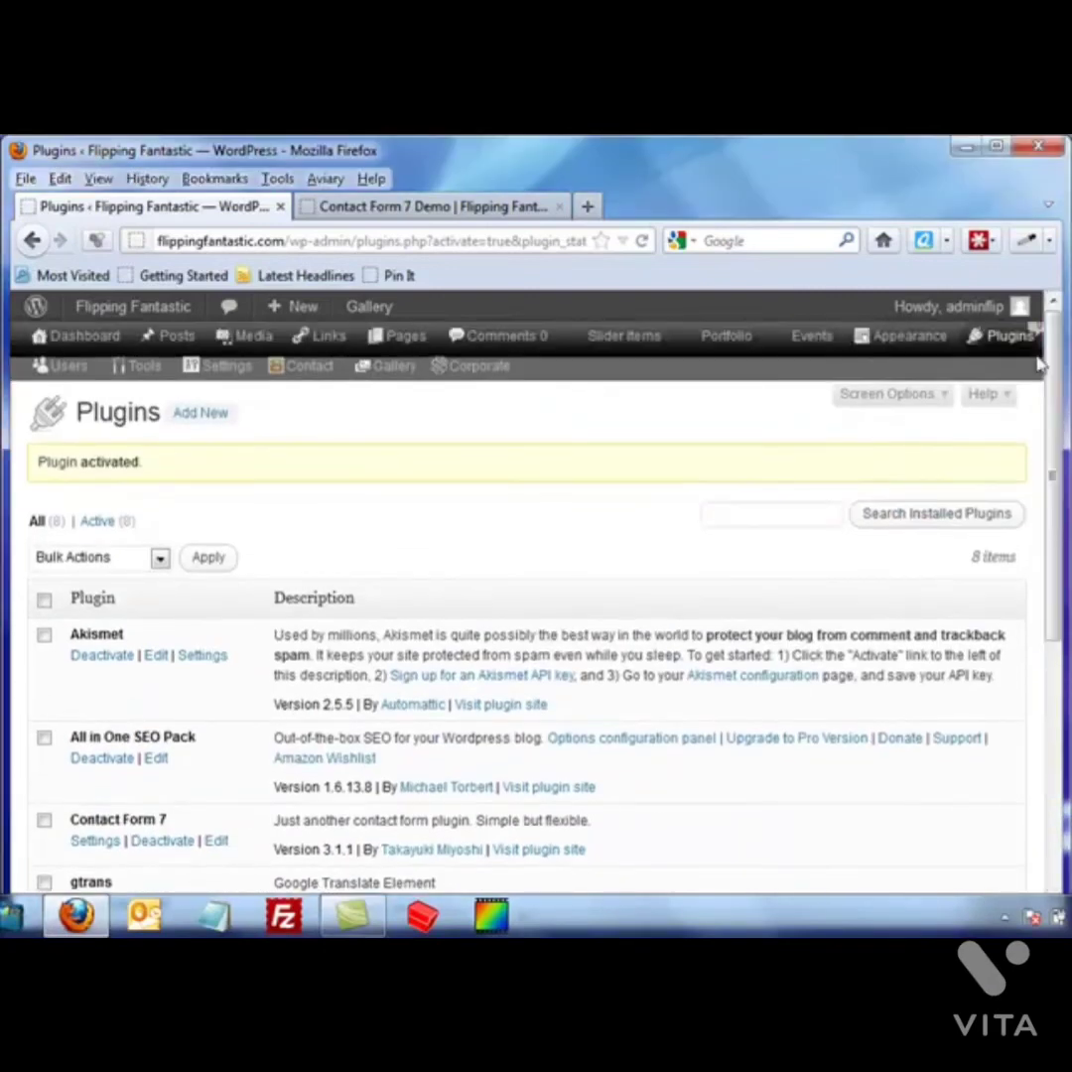
pyautogui.click(314, 377)
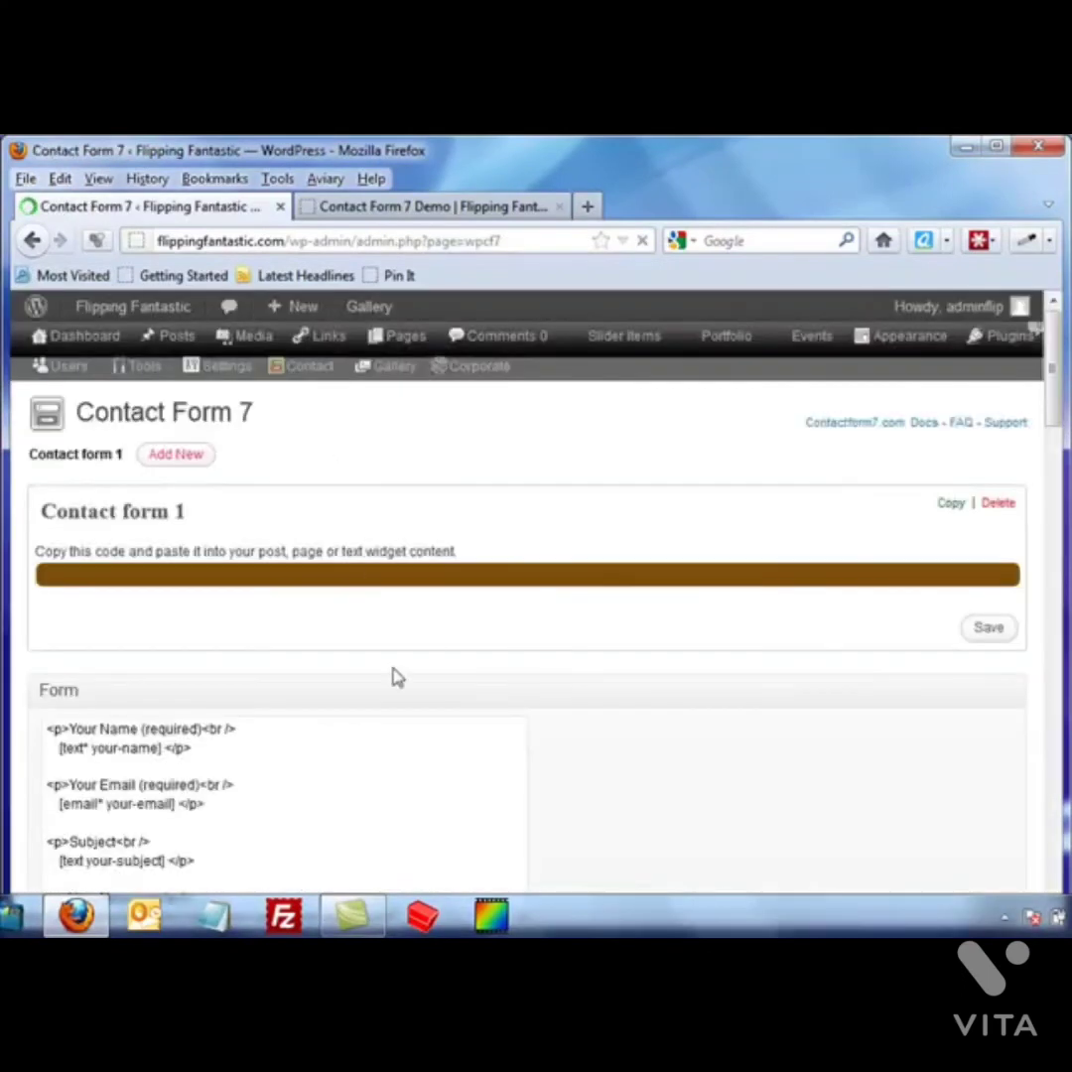
pyautogui.scroll(-2, 444, 713)
pyautogui.scroll(-2, 445, 709)
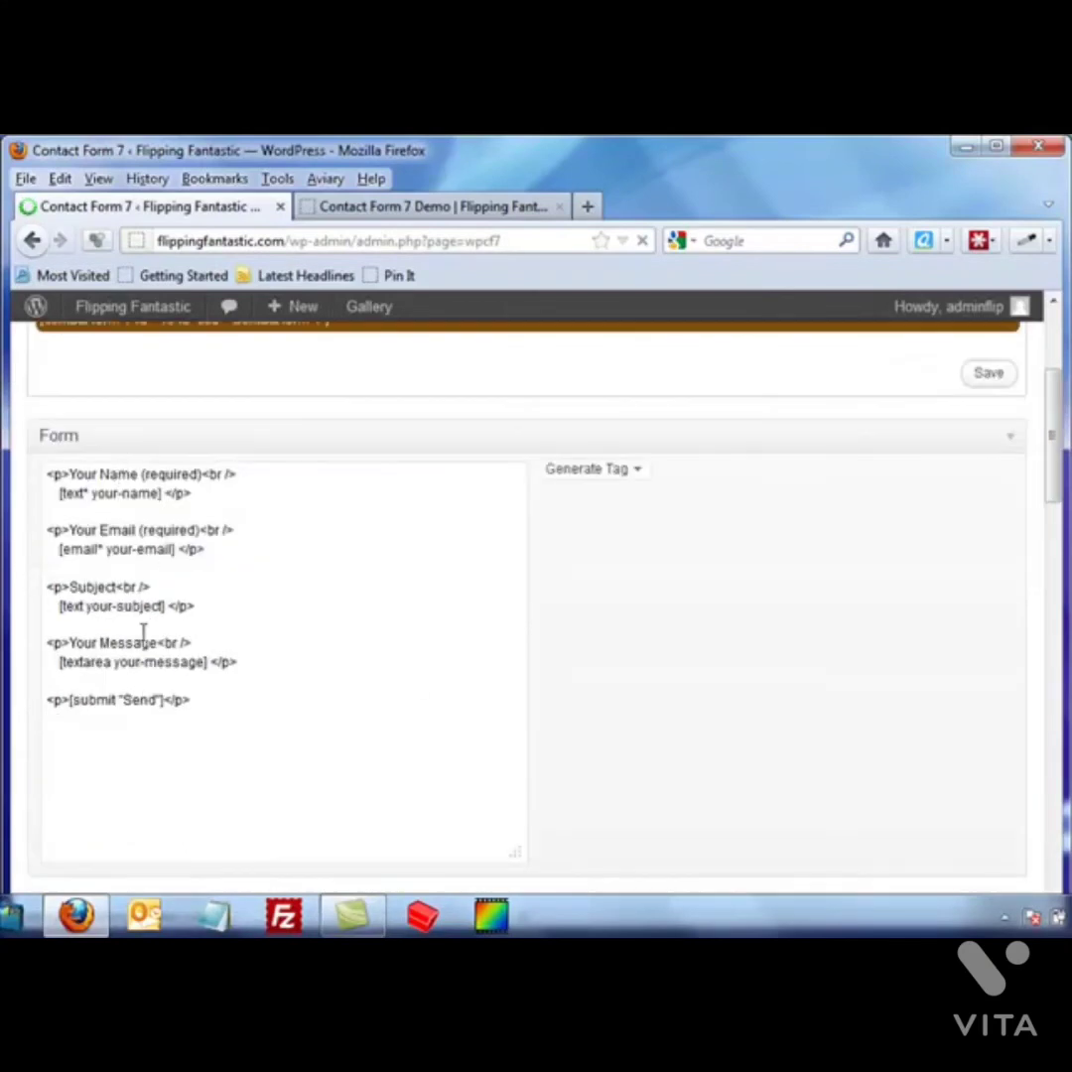
# Generate a CAPTCHA tag for Contact form 1 and show its image and input field codes.
pyautogui.click(639, 476)
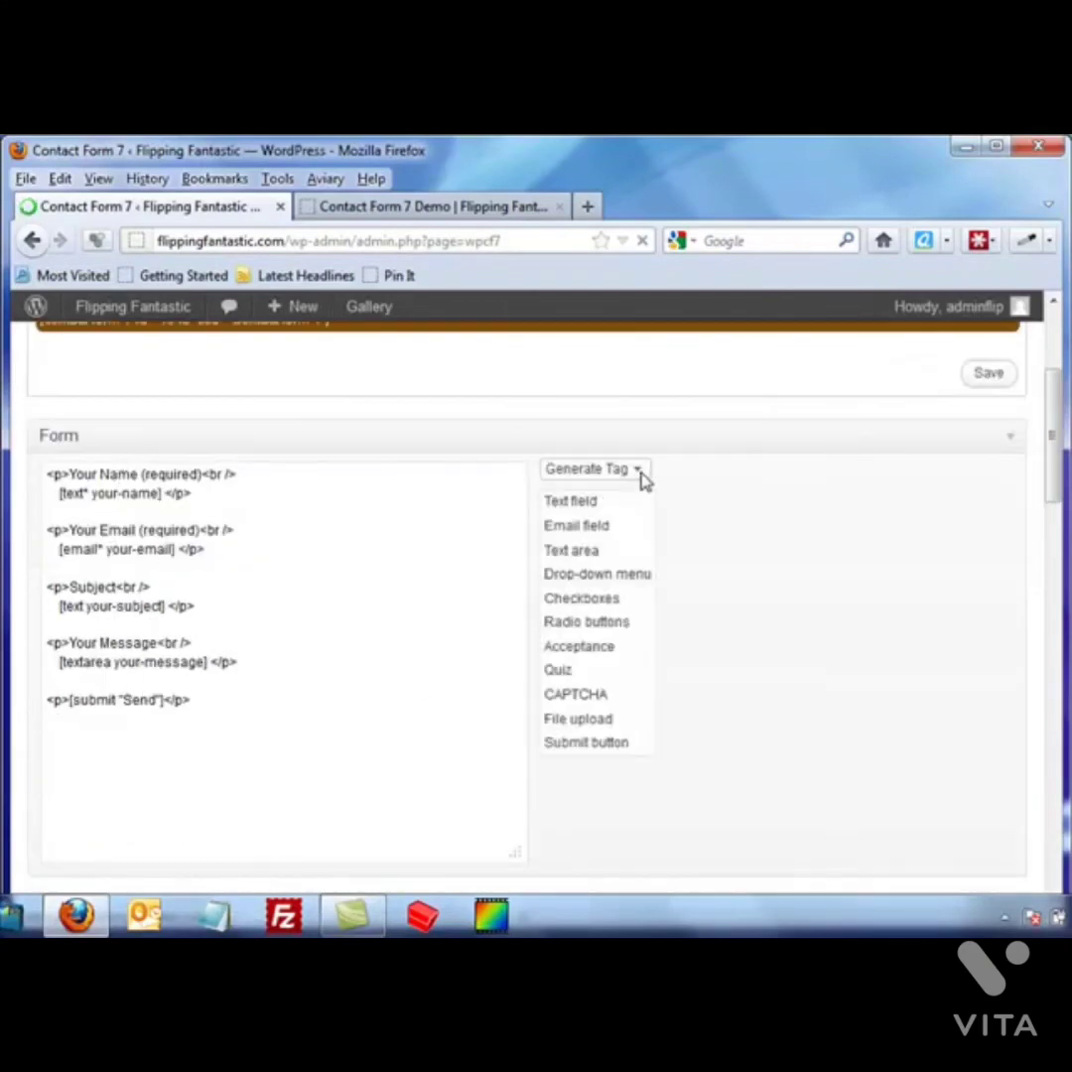
pyautogui.click(595, 694)
pyautogui.scroll(-5, 634, 674)
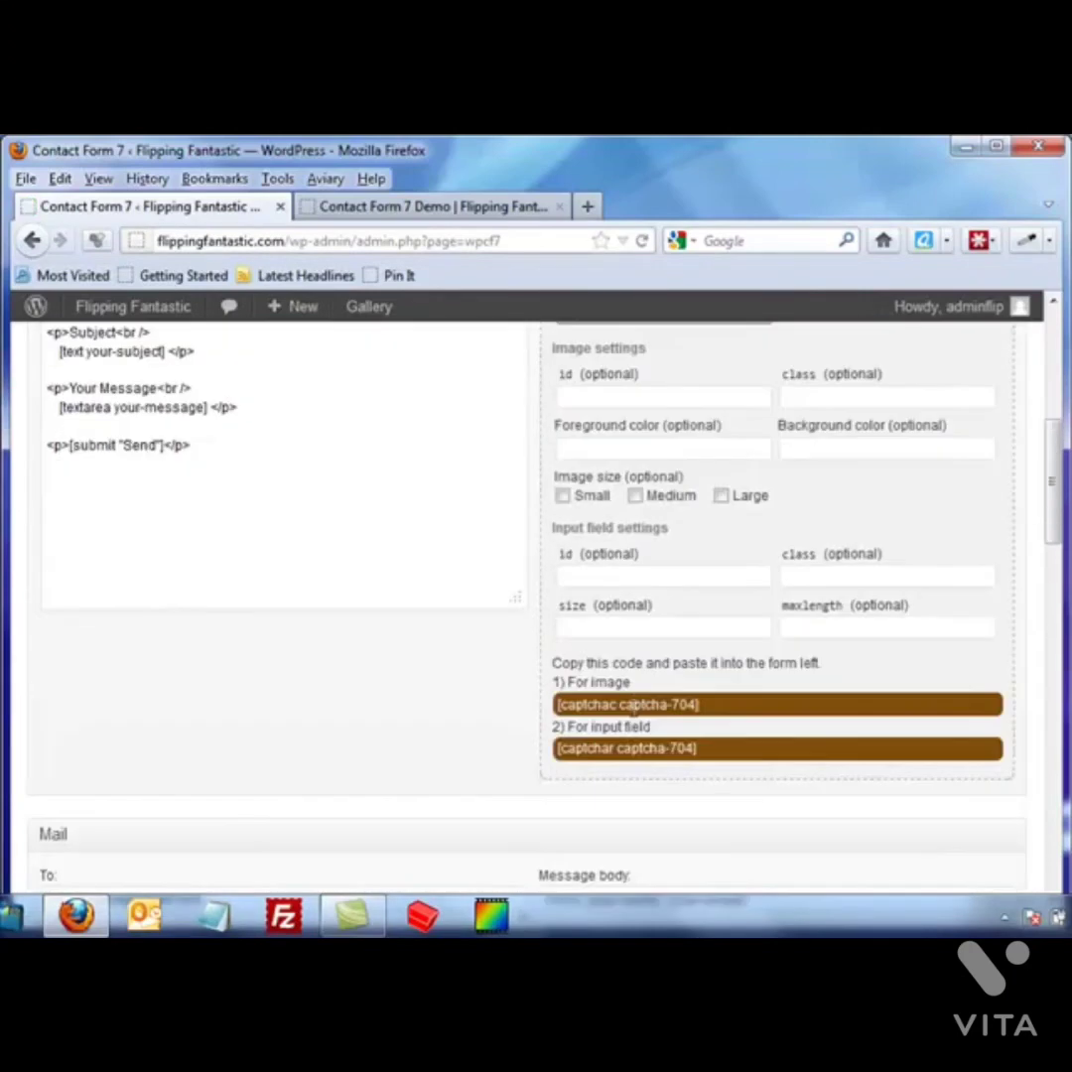
# Copy the CAPTCHA image code [captchac captcha-704] into the form template, between the message field and the Send line.
pyautogui.click(634, 703)
pyautogui.rightClick(635, 703)
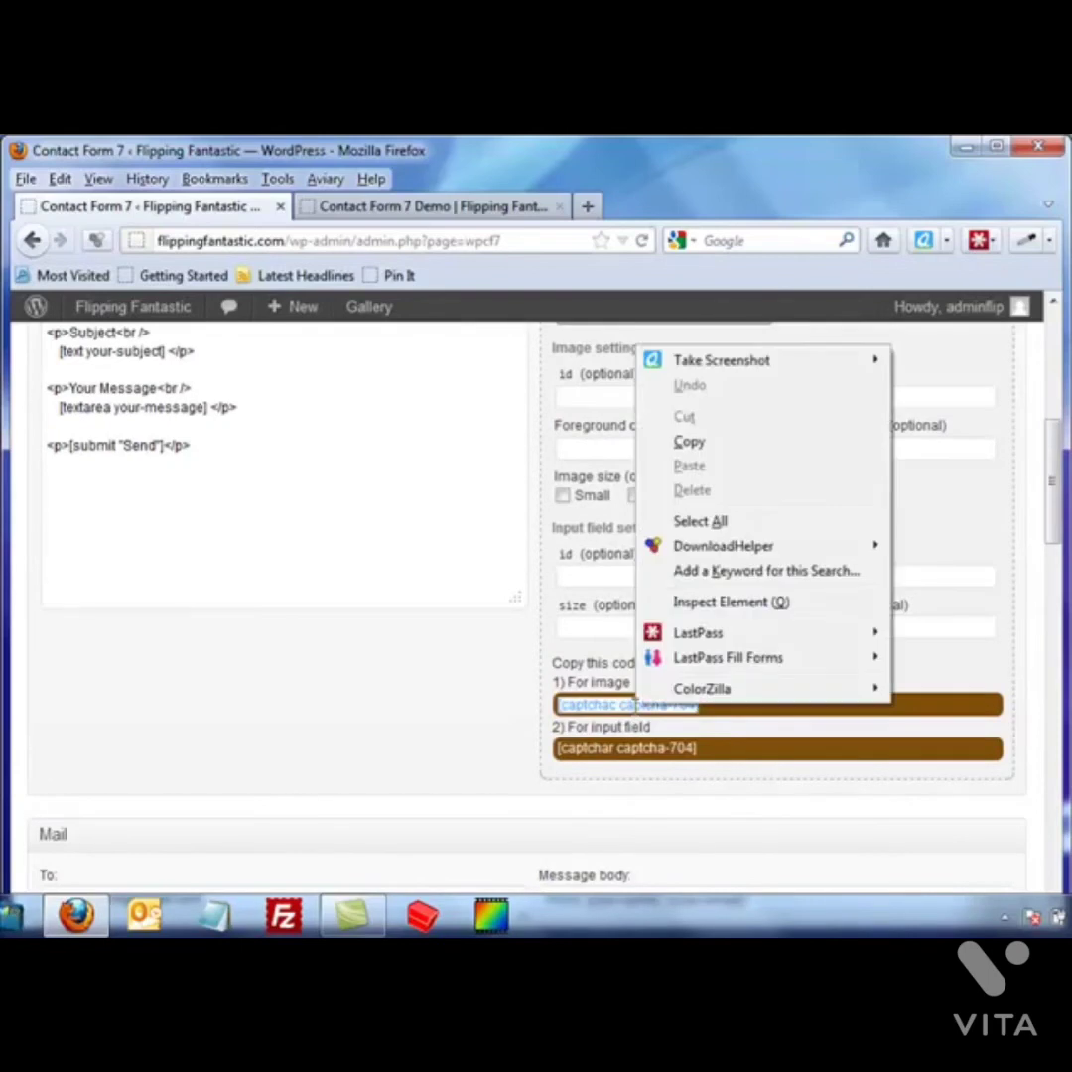
pyautogui.click(699, 442)
pyautogui.click(248, 415)
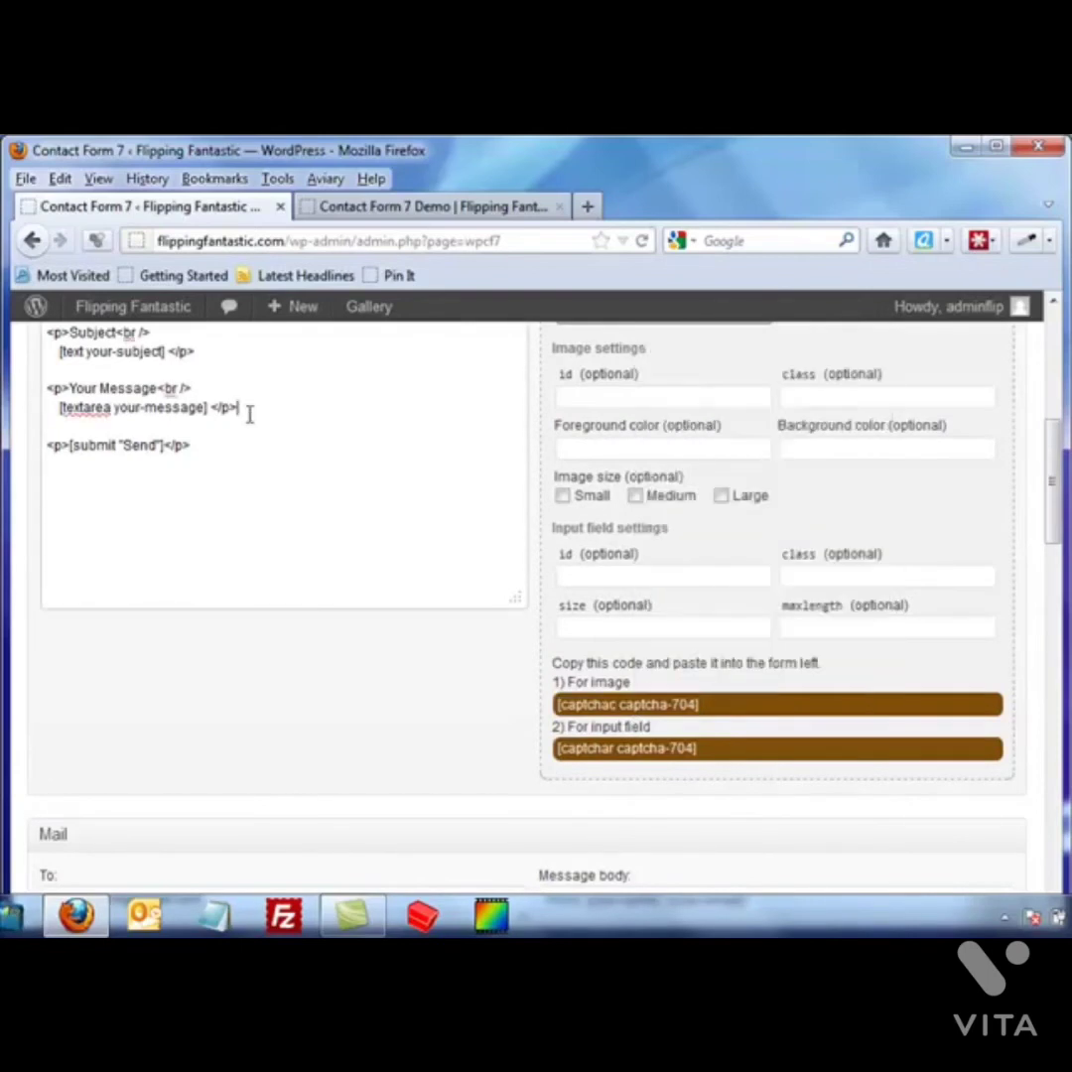
pyautogui.press('Return')
pyautogui.press('Return')
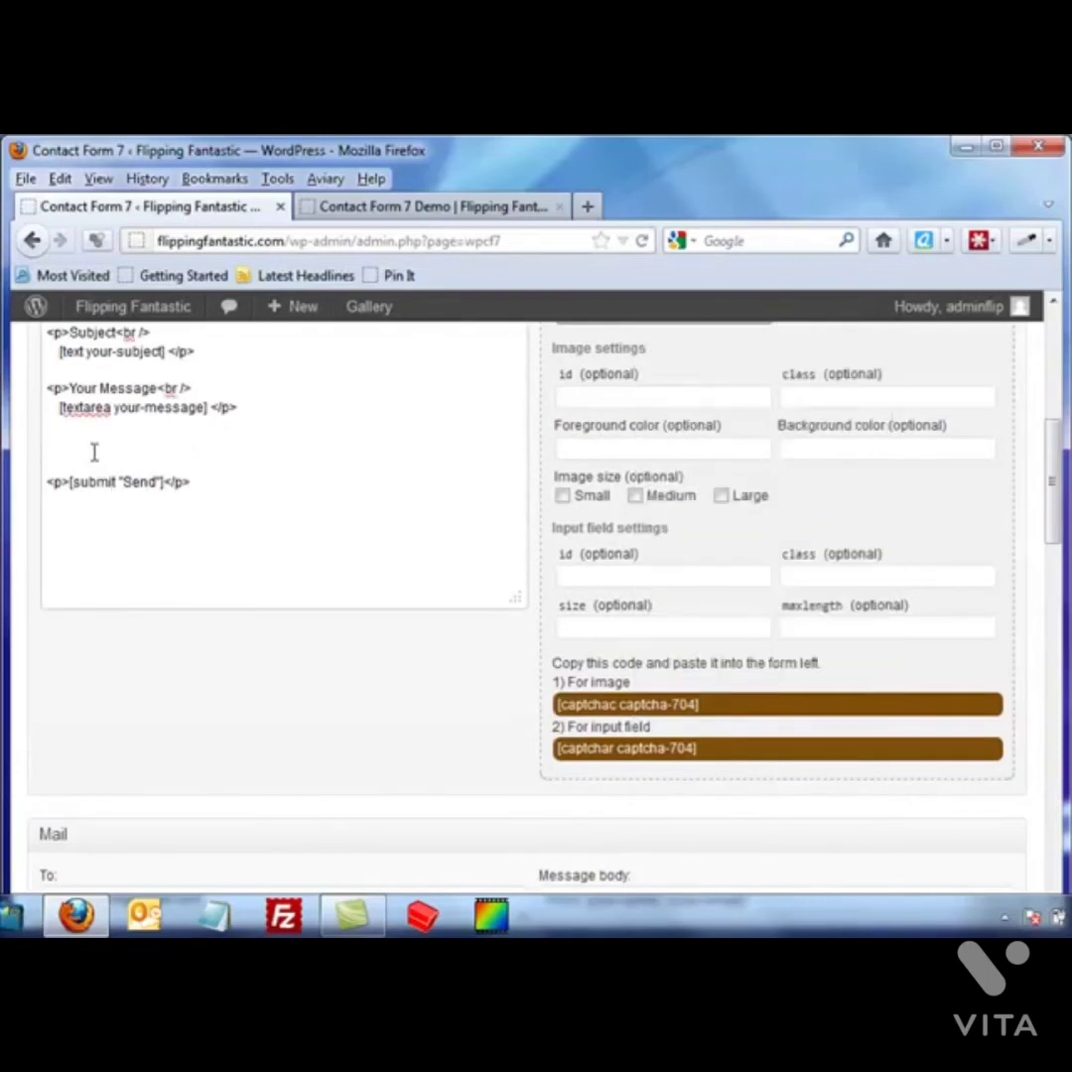
pyautogui.rightClick(95, 454)
pyautogui.click(149, 576)
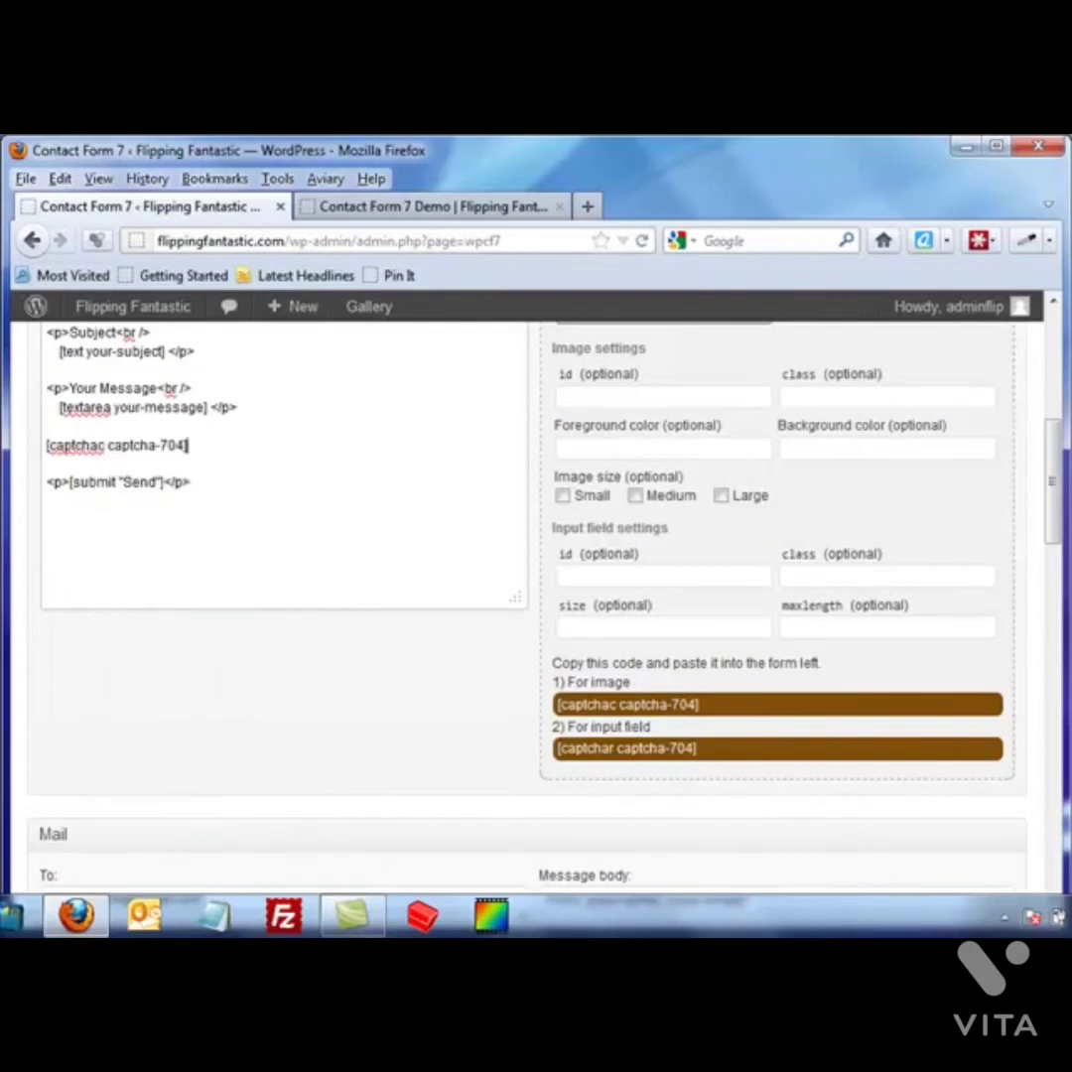
# Add the CAPTCHA input field code [captchar captcha-704] directly below the image code in the template and save Contact form 1.
pyautogui.click(620, 748)
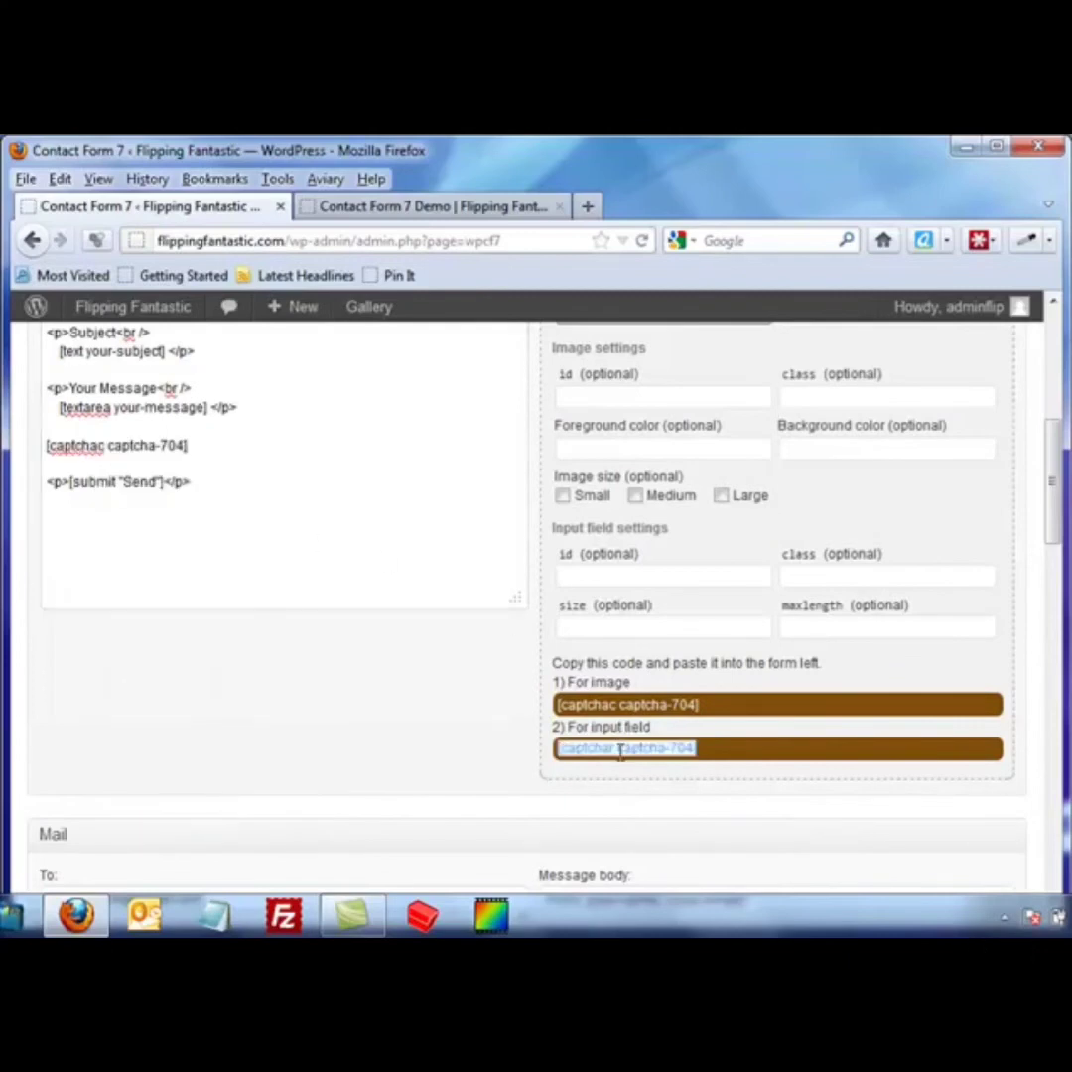
pyautogui.rightClick(620, 747)
pyautogui.click(675, 487)
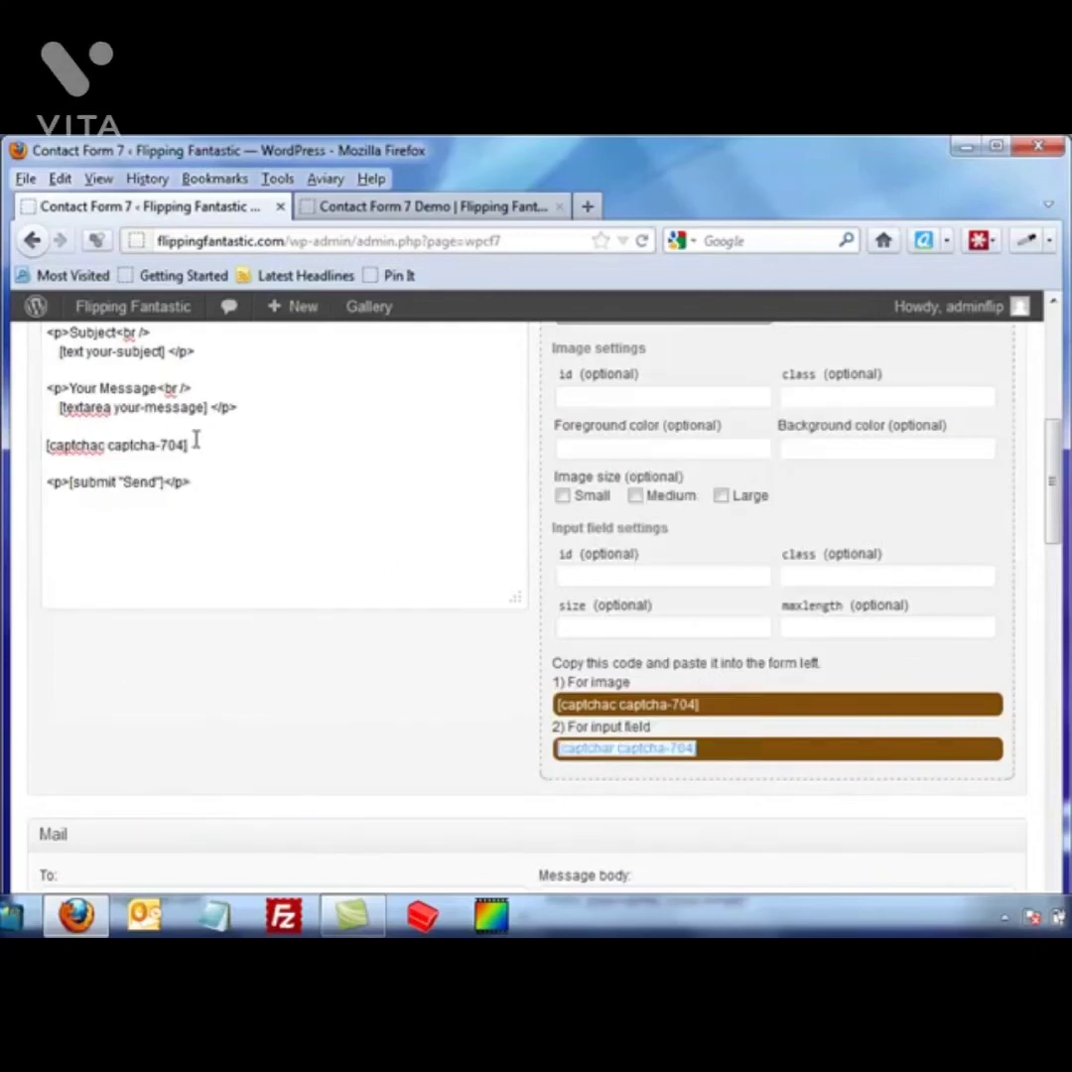
pyautogui.click(202, 446)
pyautogui.press('Return')
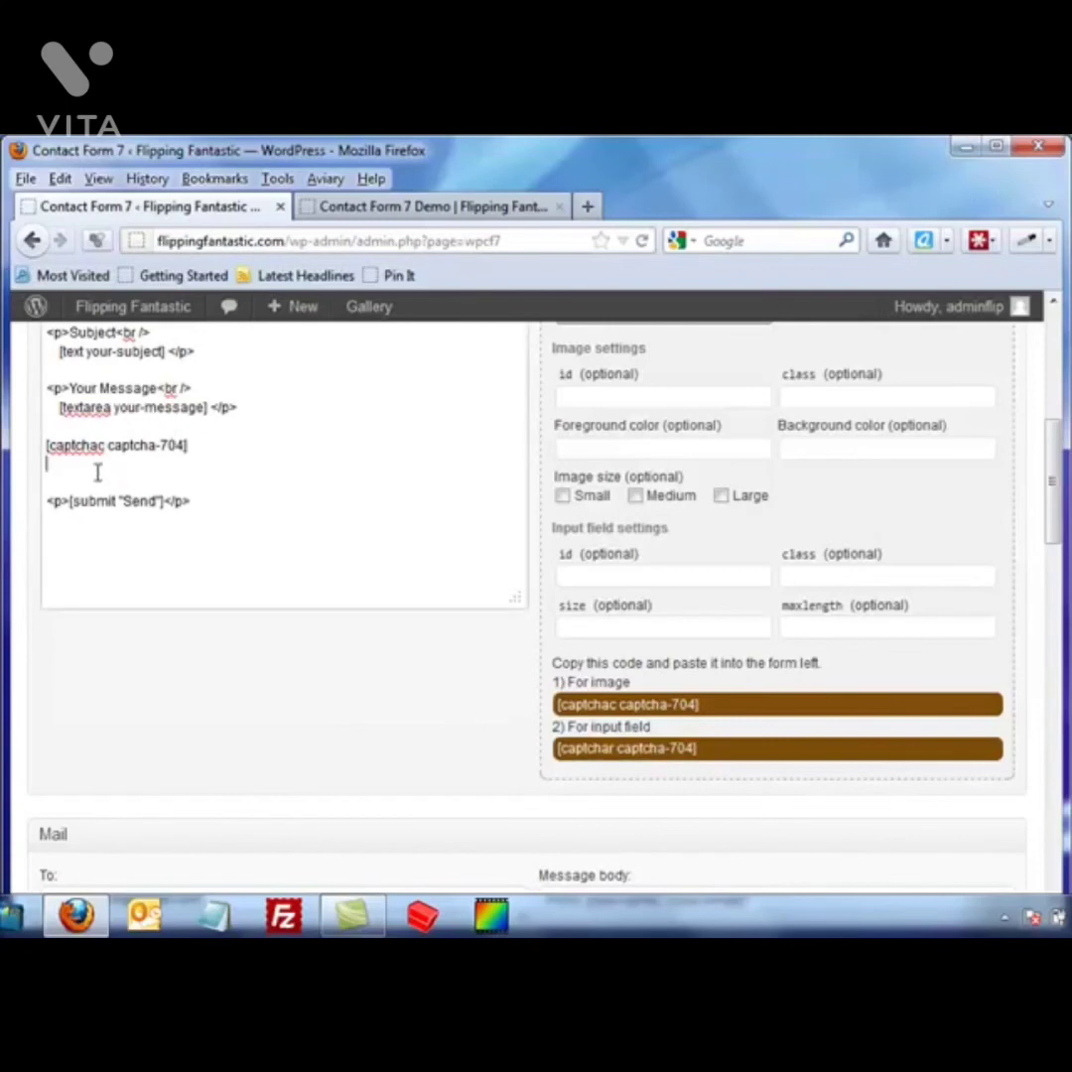
pyautogui.rightClick(96, 473)
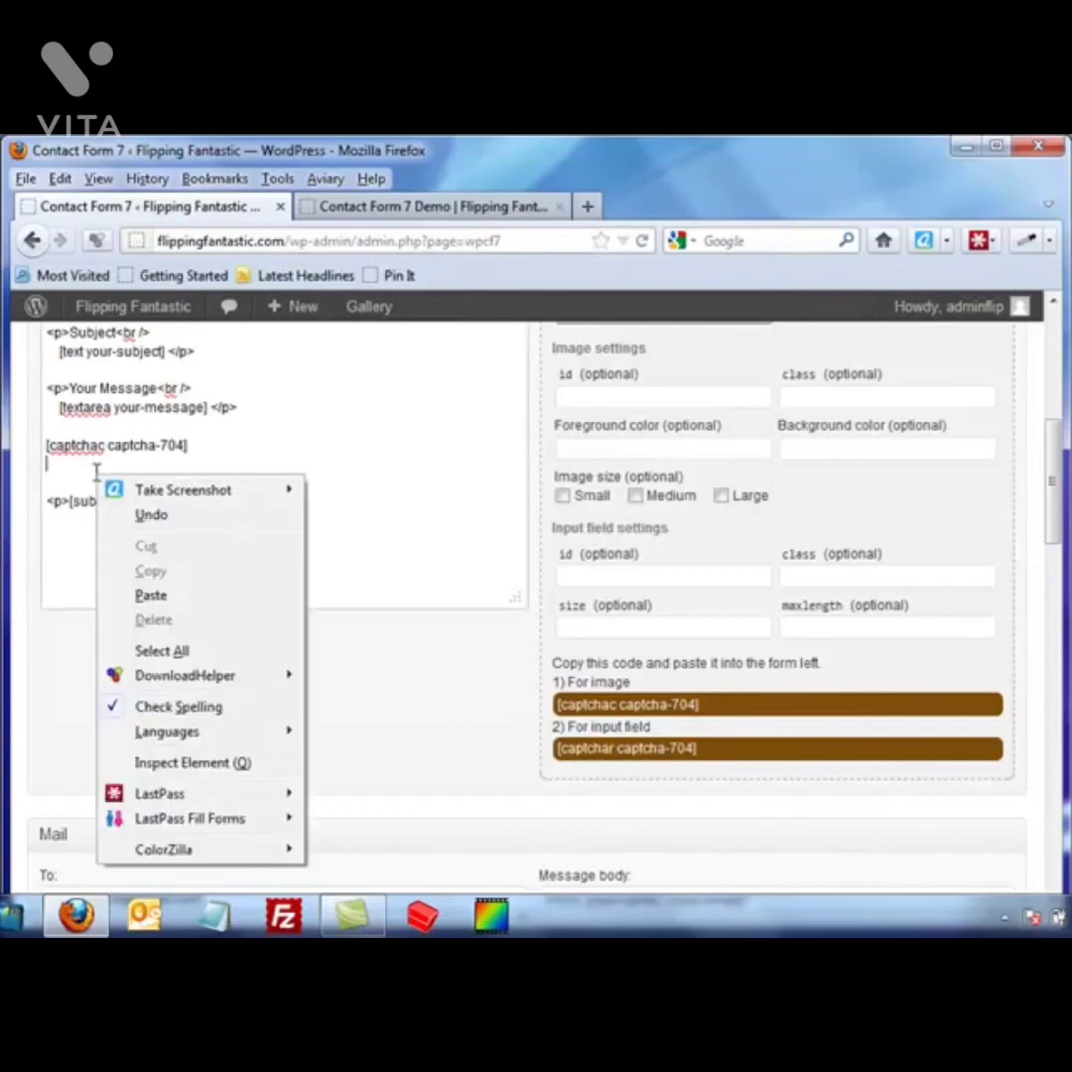
pyautogui.click(171, 595)
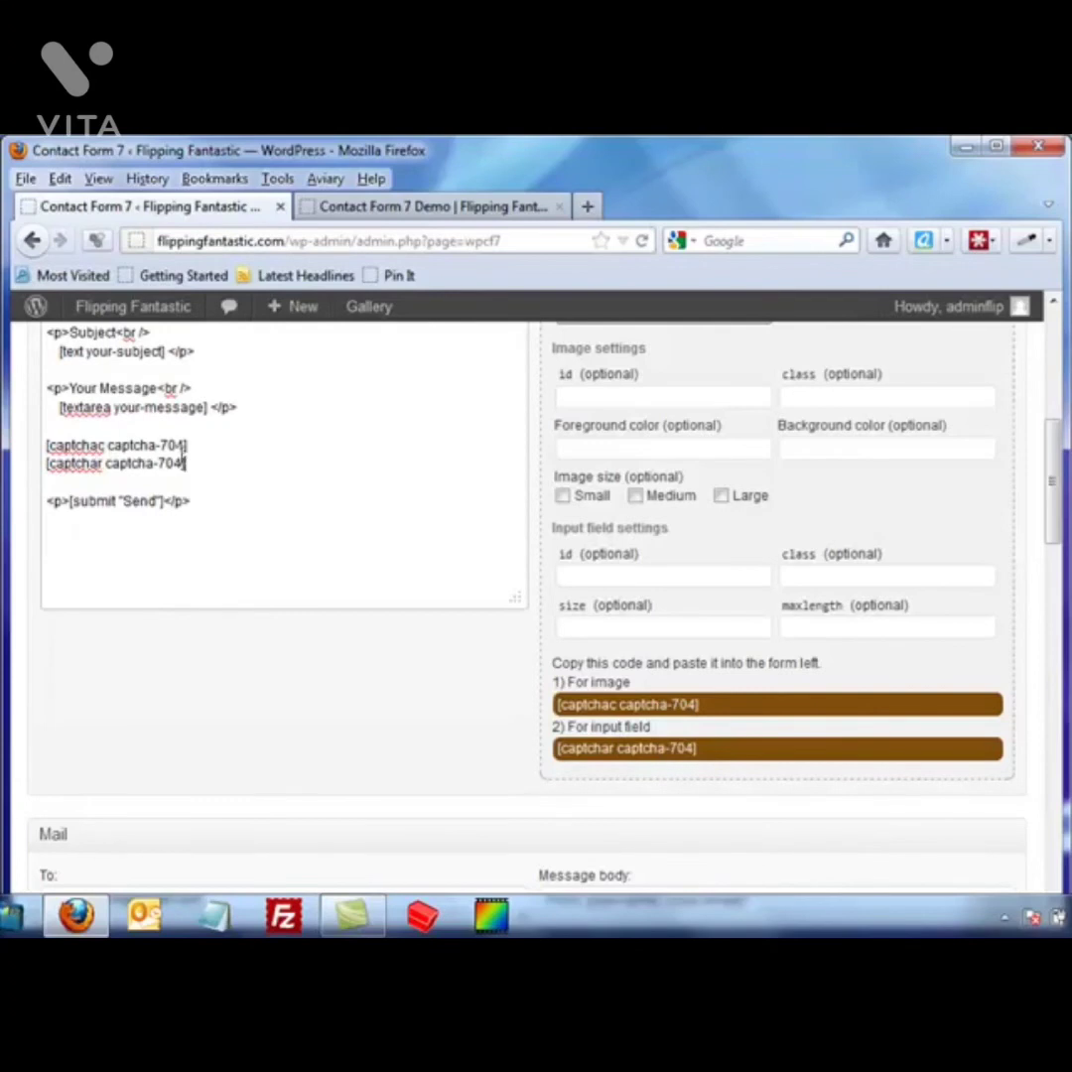
pyautogui.scroll(-5, 258, 616)
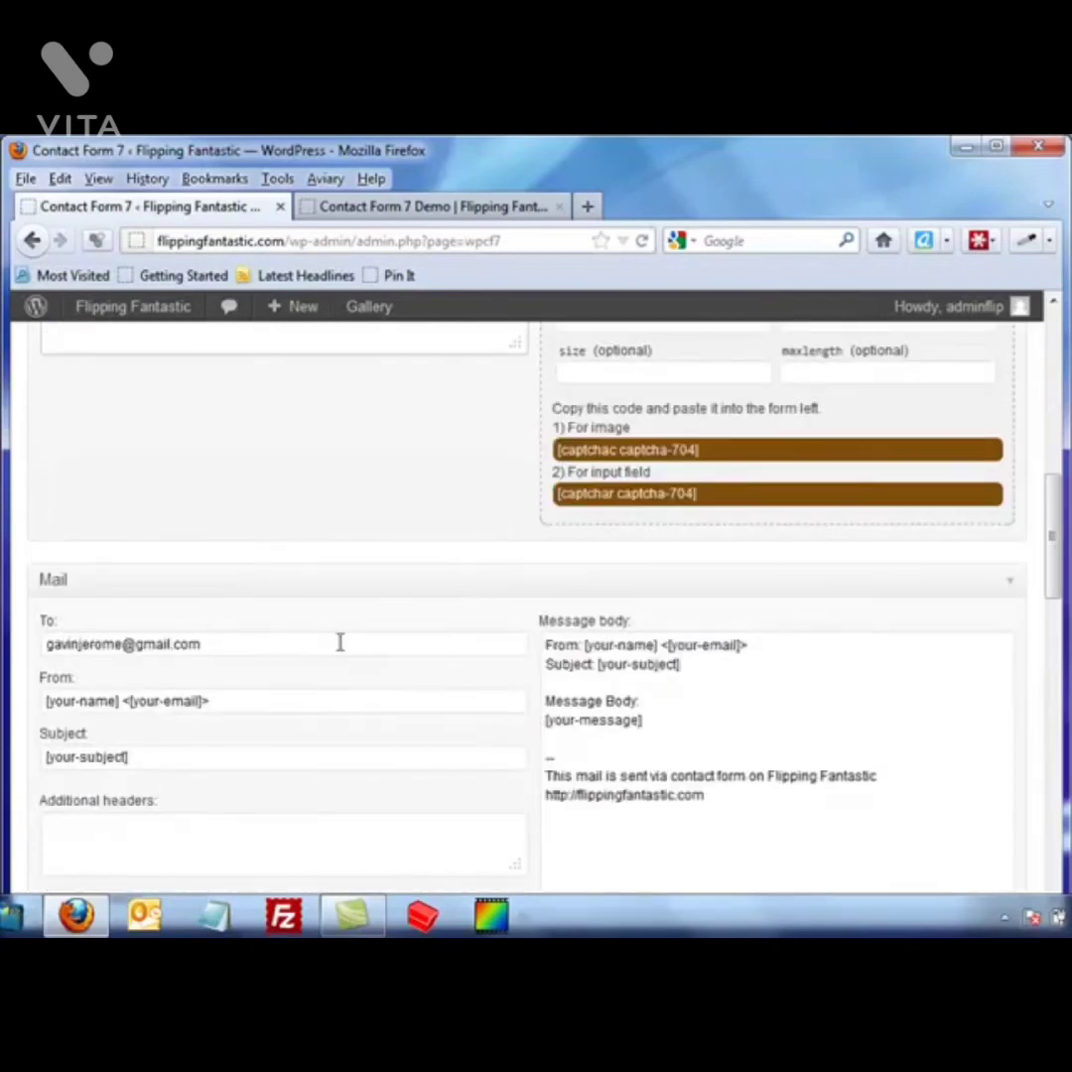
pyautogui.scroll(10, 328, 634)
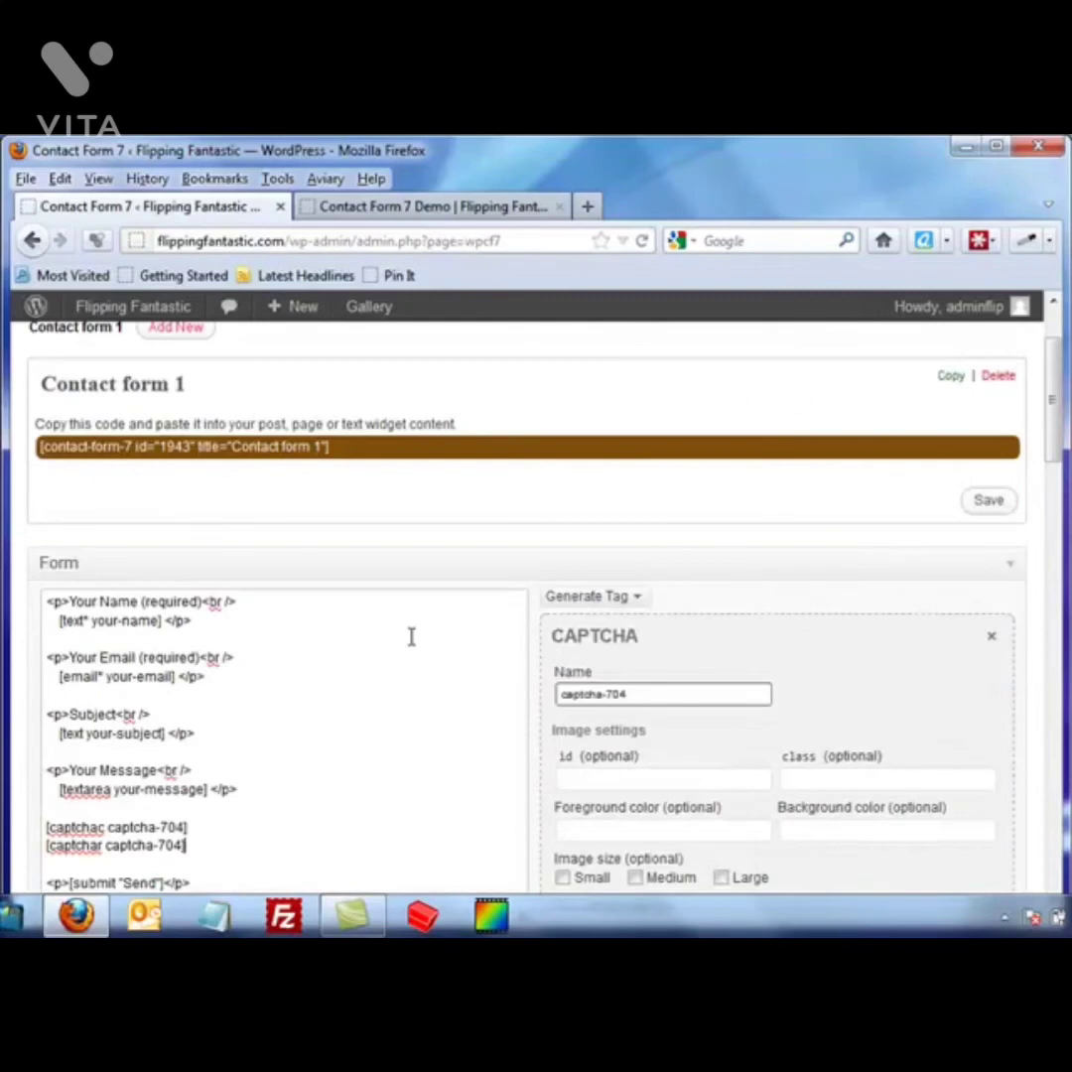
pyautogui.click(1000, 506)
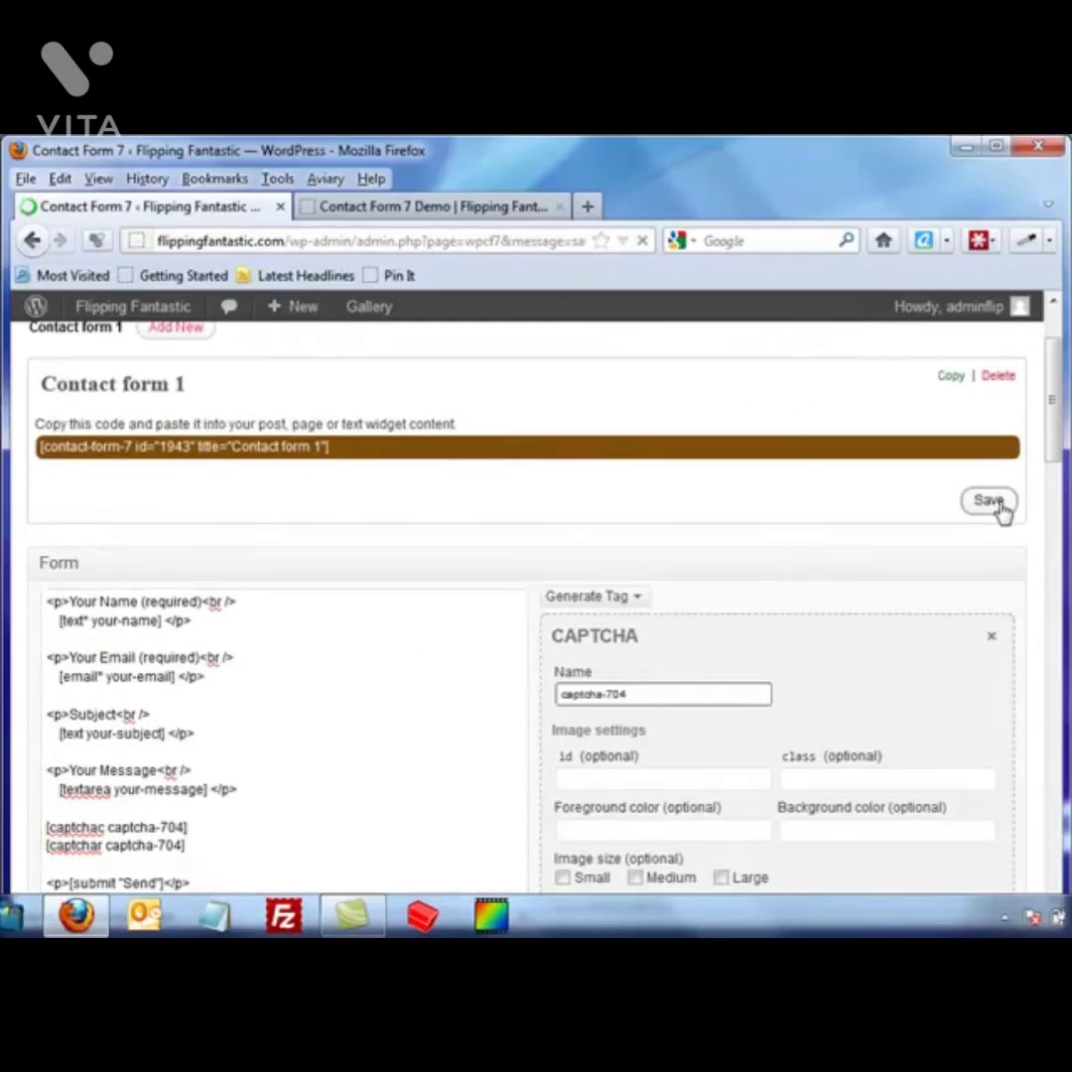
# Reload the Contact Form 7 Demo page and check the form for the CAPTCHA image and its input field.
pyautogui.click(402, 212)
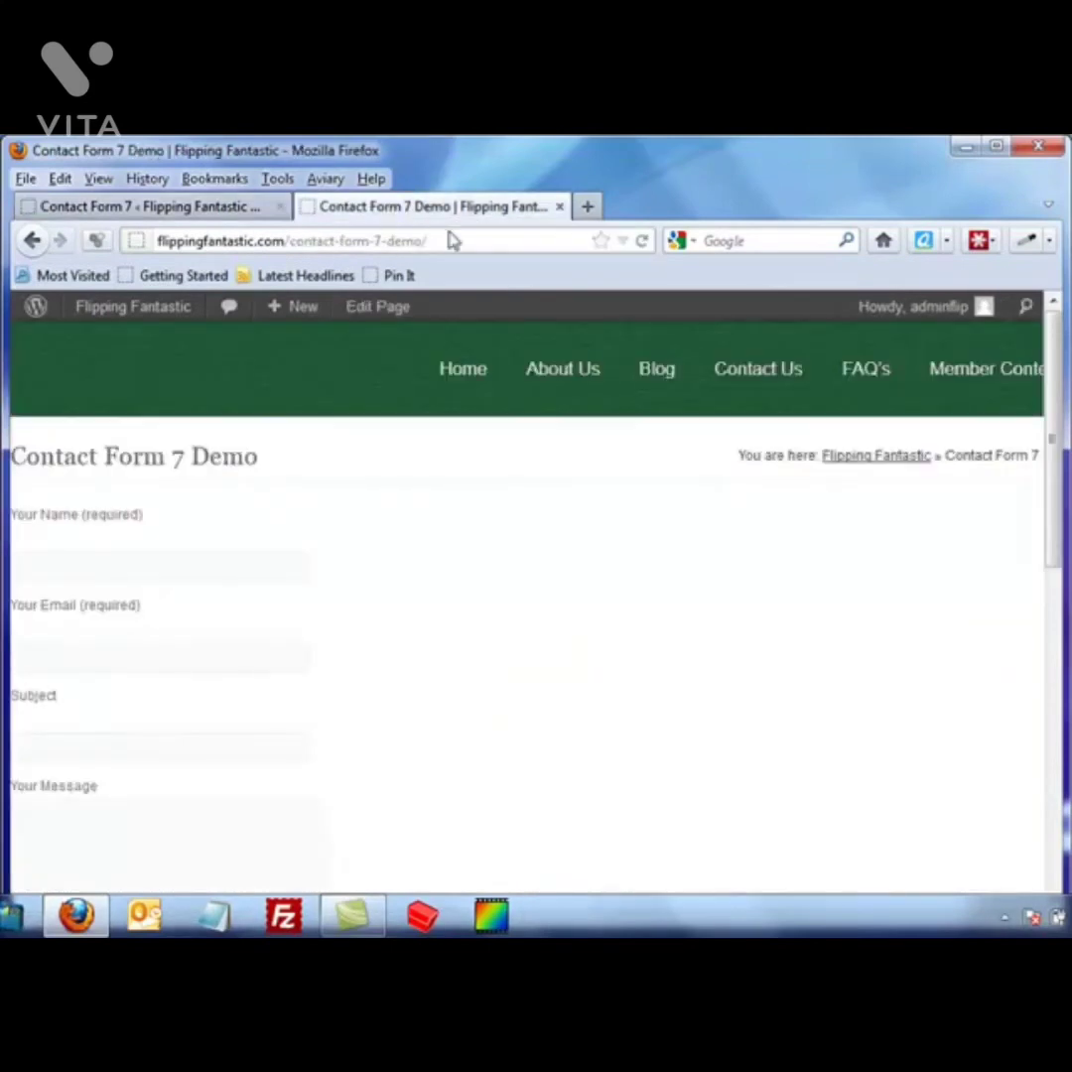
pyautogui.click(642, 240)
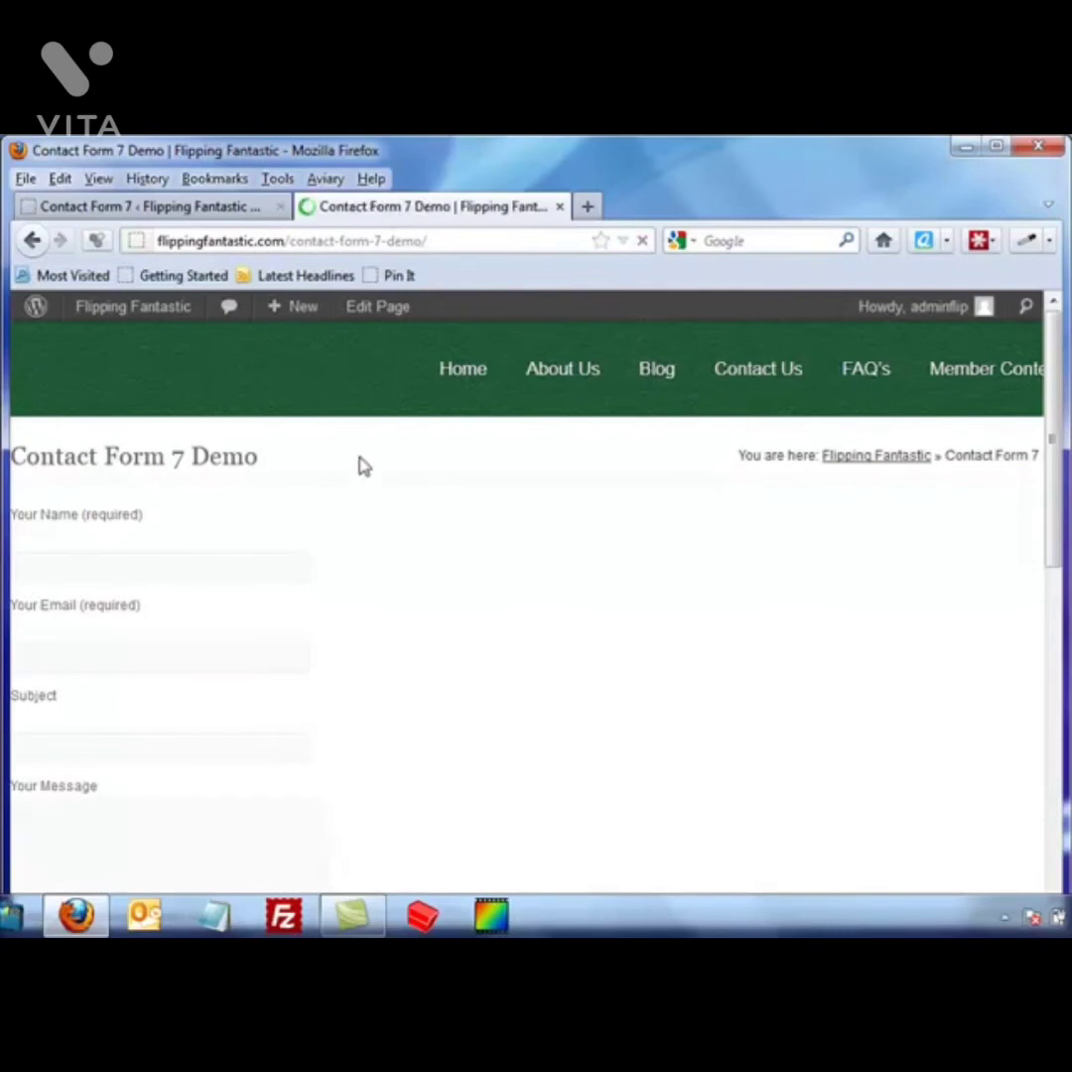
pyautogui.scroll(-5, 373, 565)
pyautogui.scroll(-5, 371, 565)
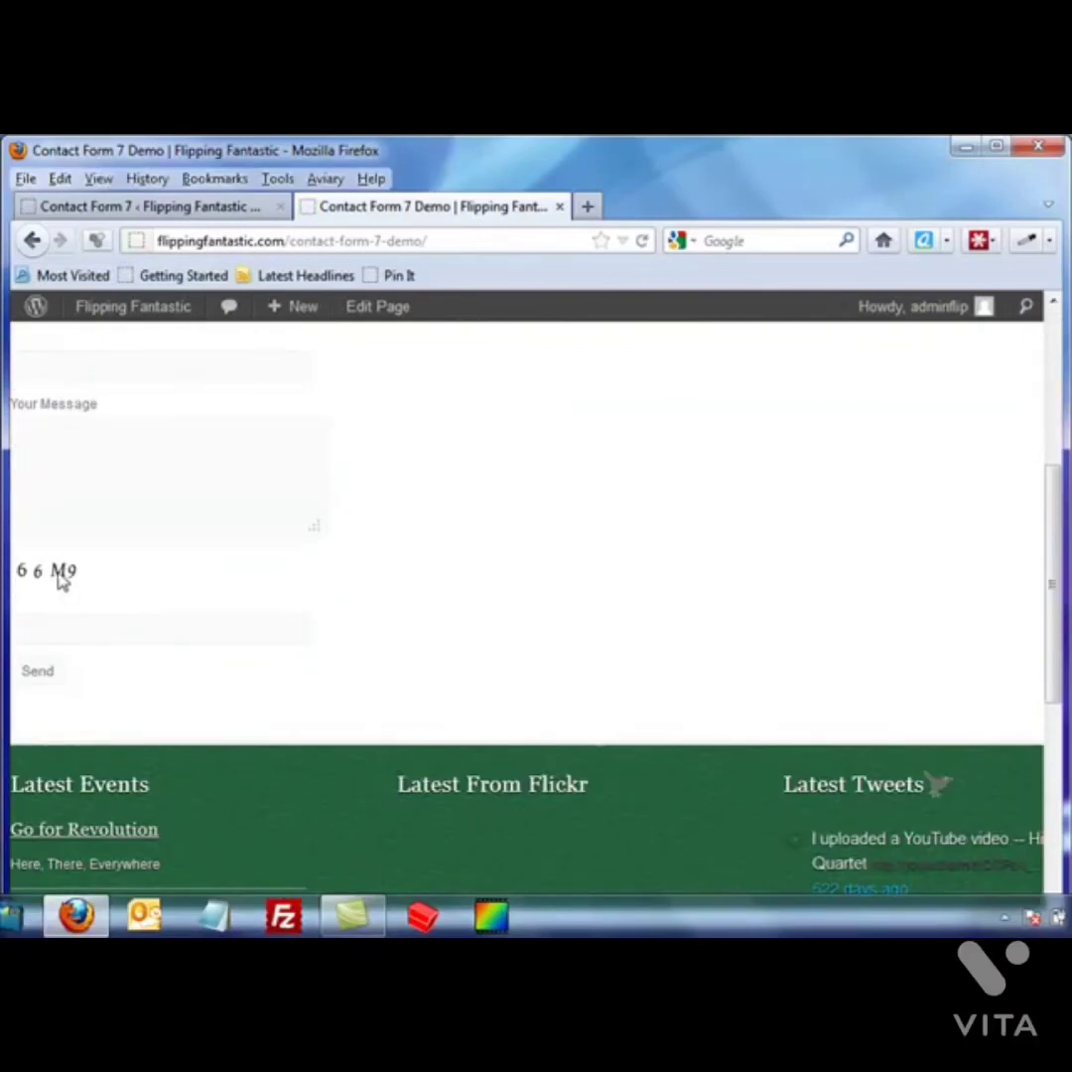
pyautogui.scroll(5, 91, 628)
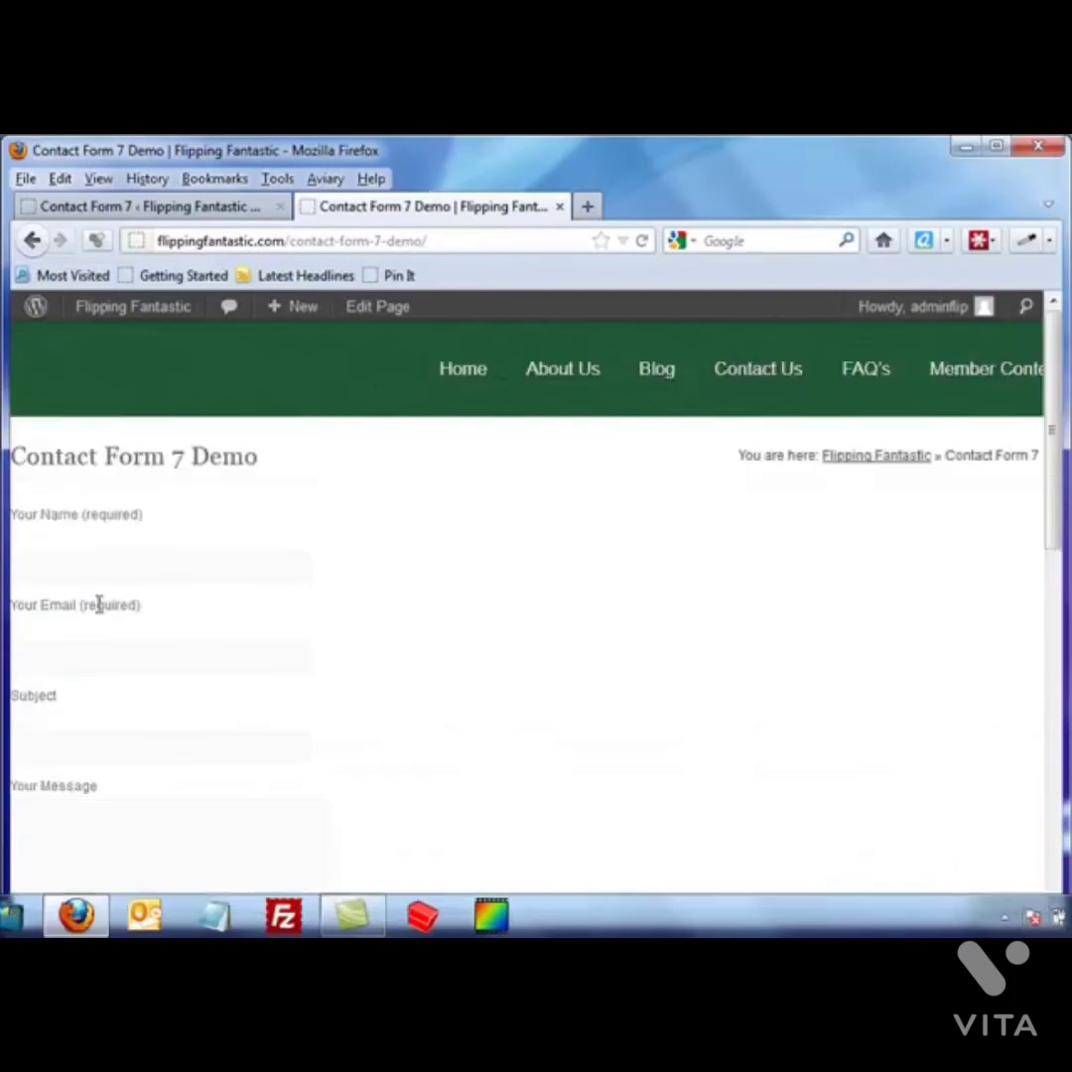
# Go through the demo form's fields, enter the displayed CAPTCHA code in its field and send the form.
pyautogui.click(65, 574)
pyautogui.click(79, 644)
pyautogui.scroll(-2, 71, 607)
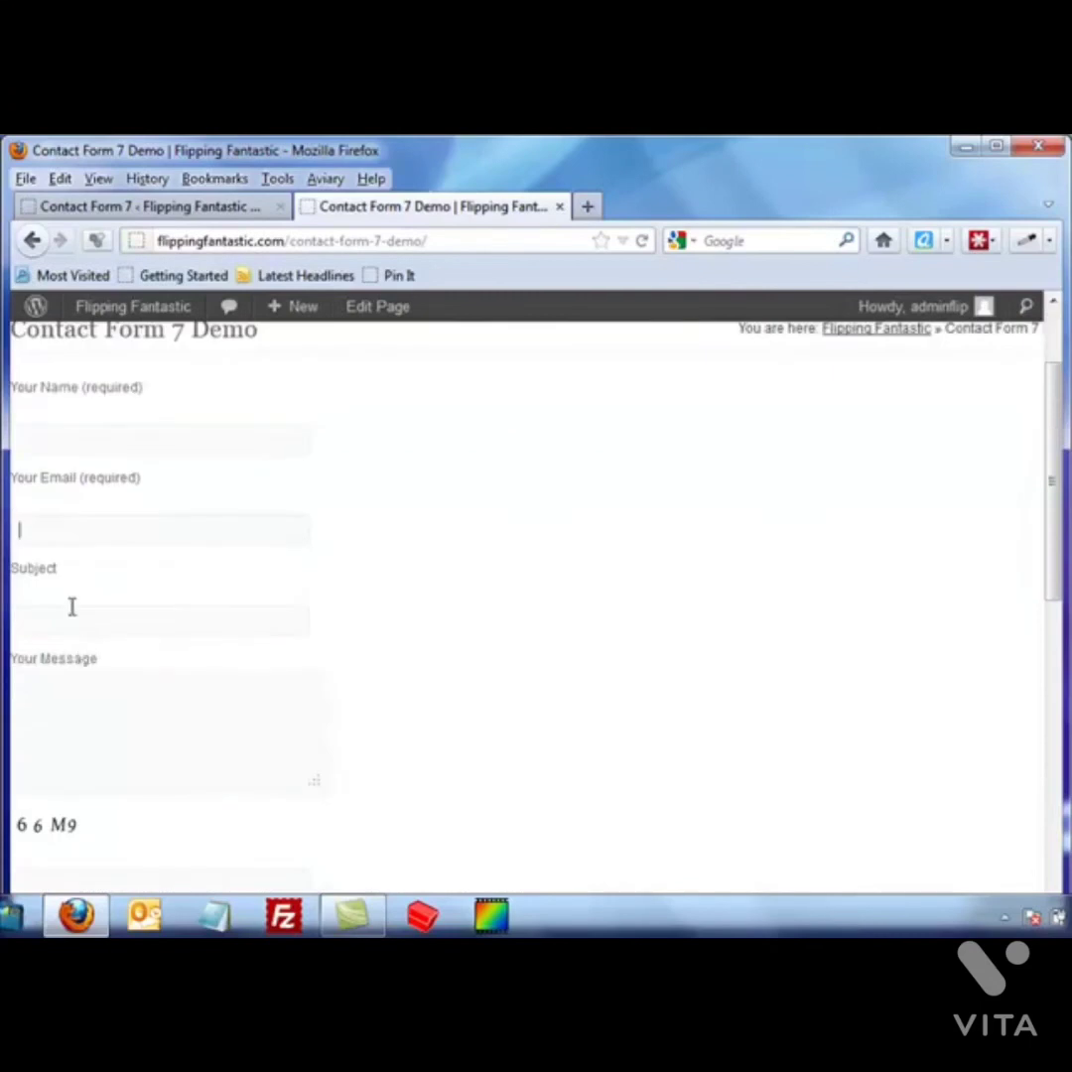
pyautogui.scroll(-4, 83, 679)
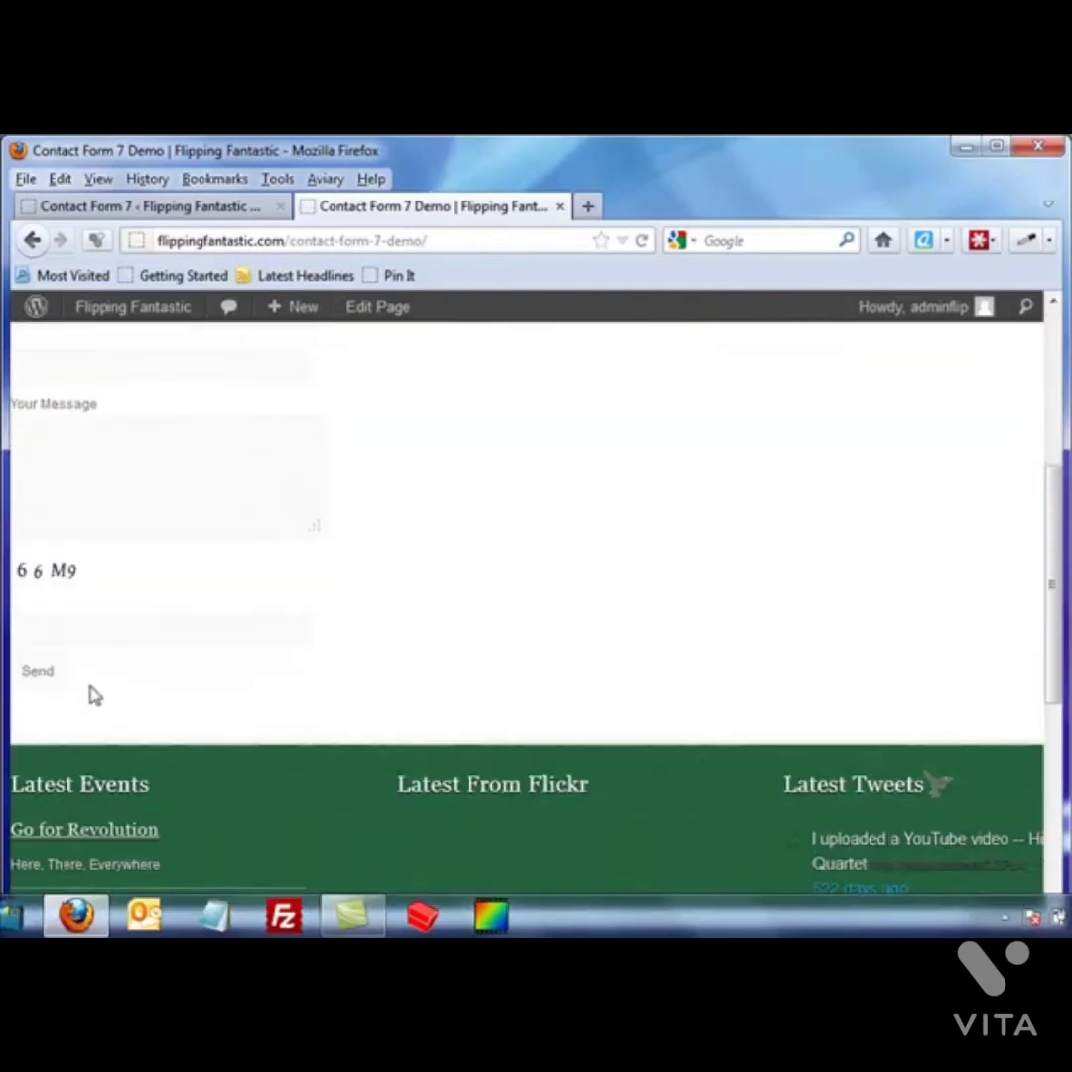
pyautogui.click(65, 628)
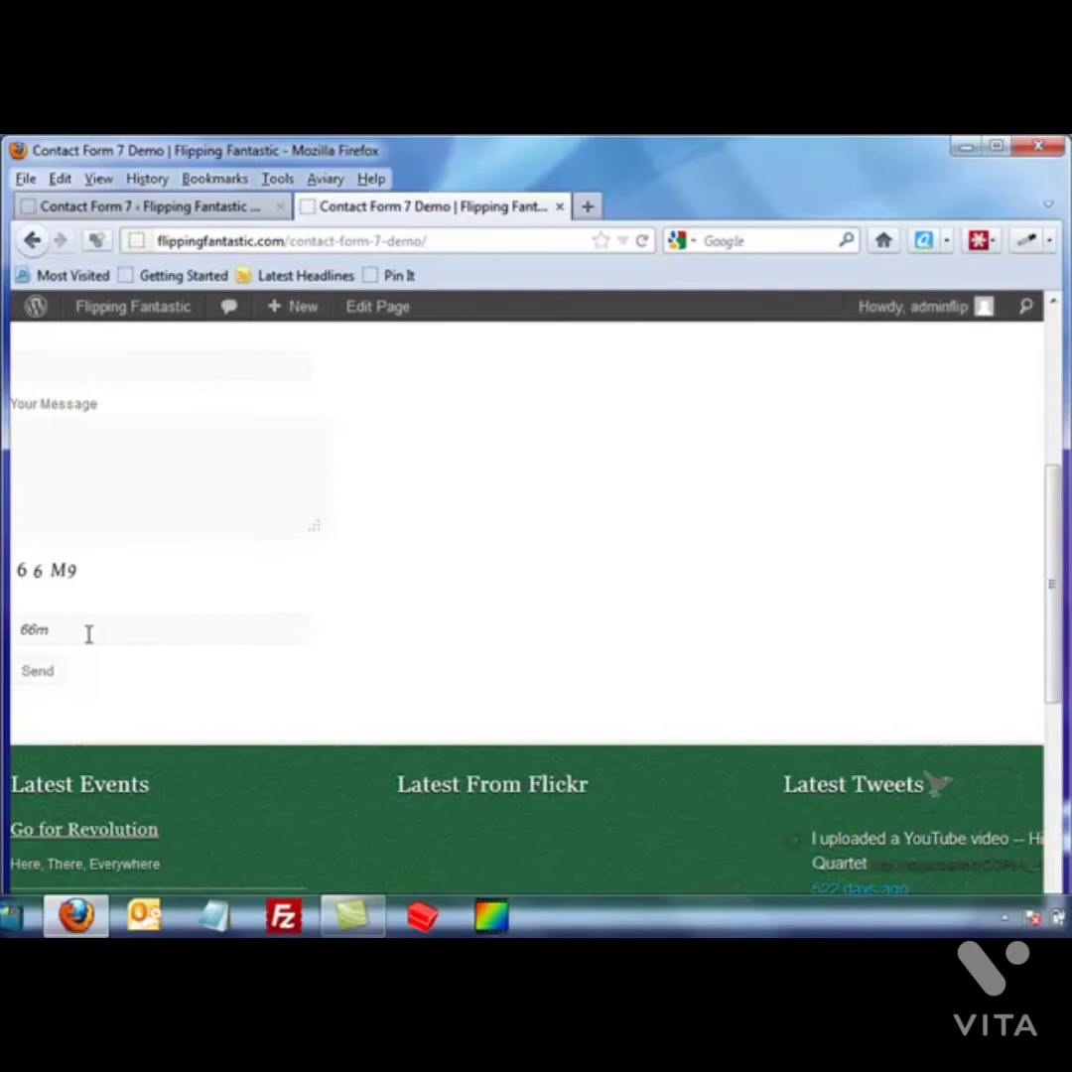
pyautogui.click(38, 671)
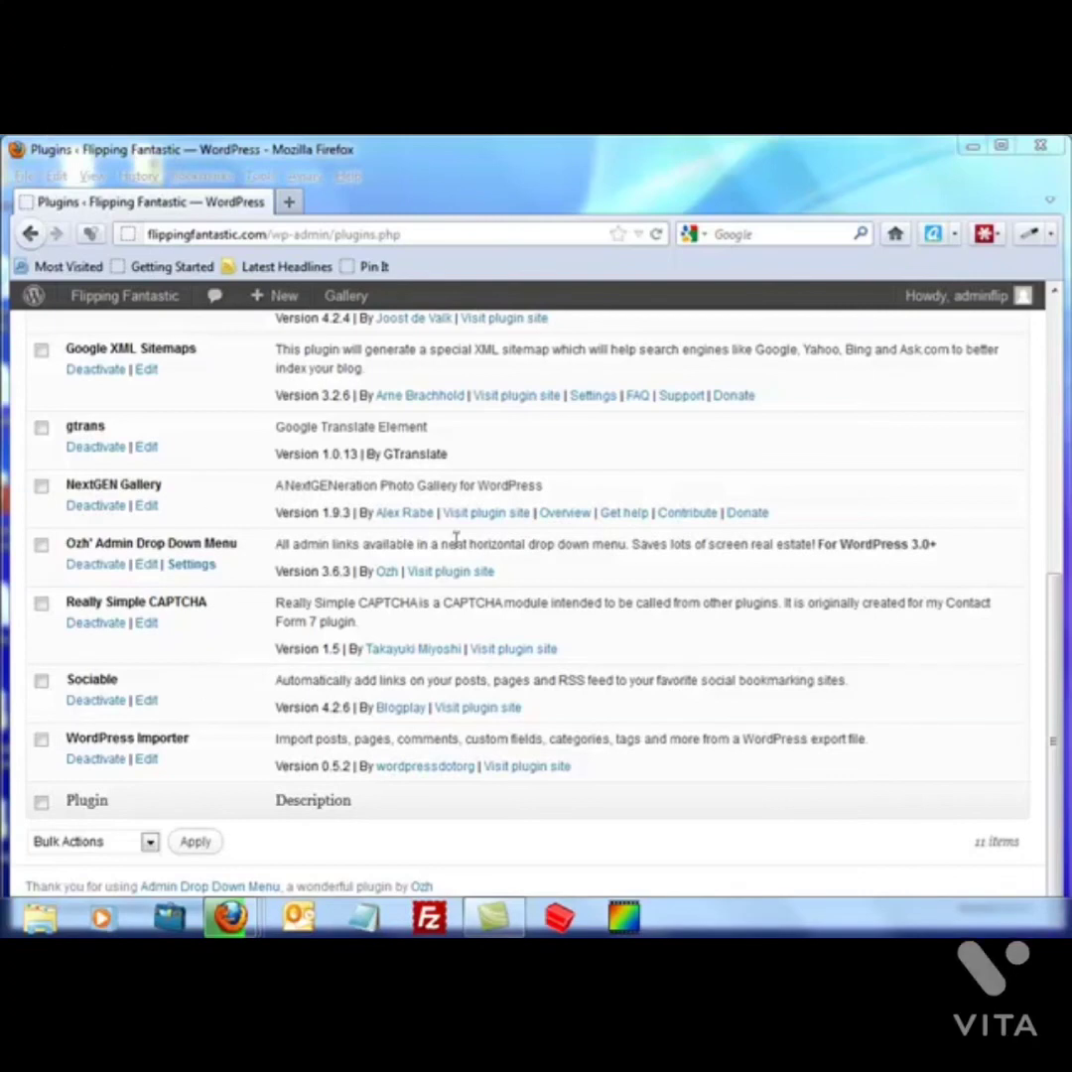
# Open the Sociable plugin selection page from the plugins page and choose Sociable Classic.
pyautogui.moveTo(1055, 742); pyautogui.dragTo(1062, 378)
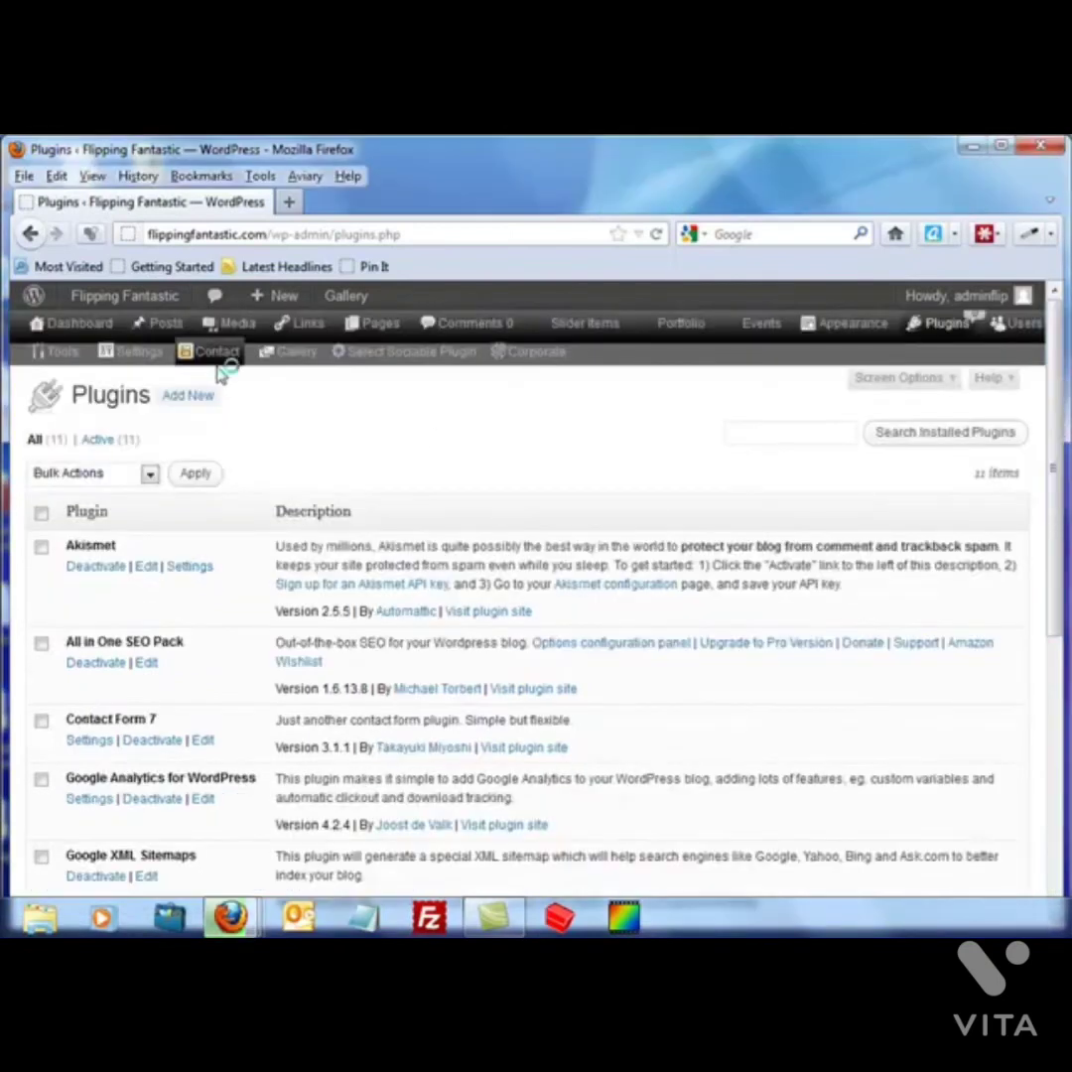
pyautogui.moveTo(402, 367)
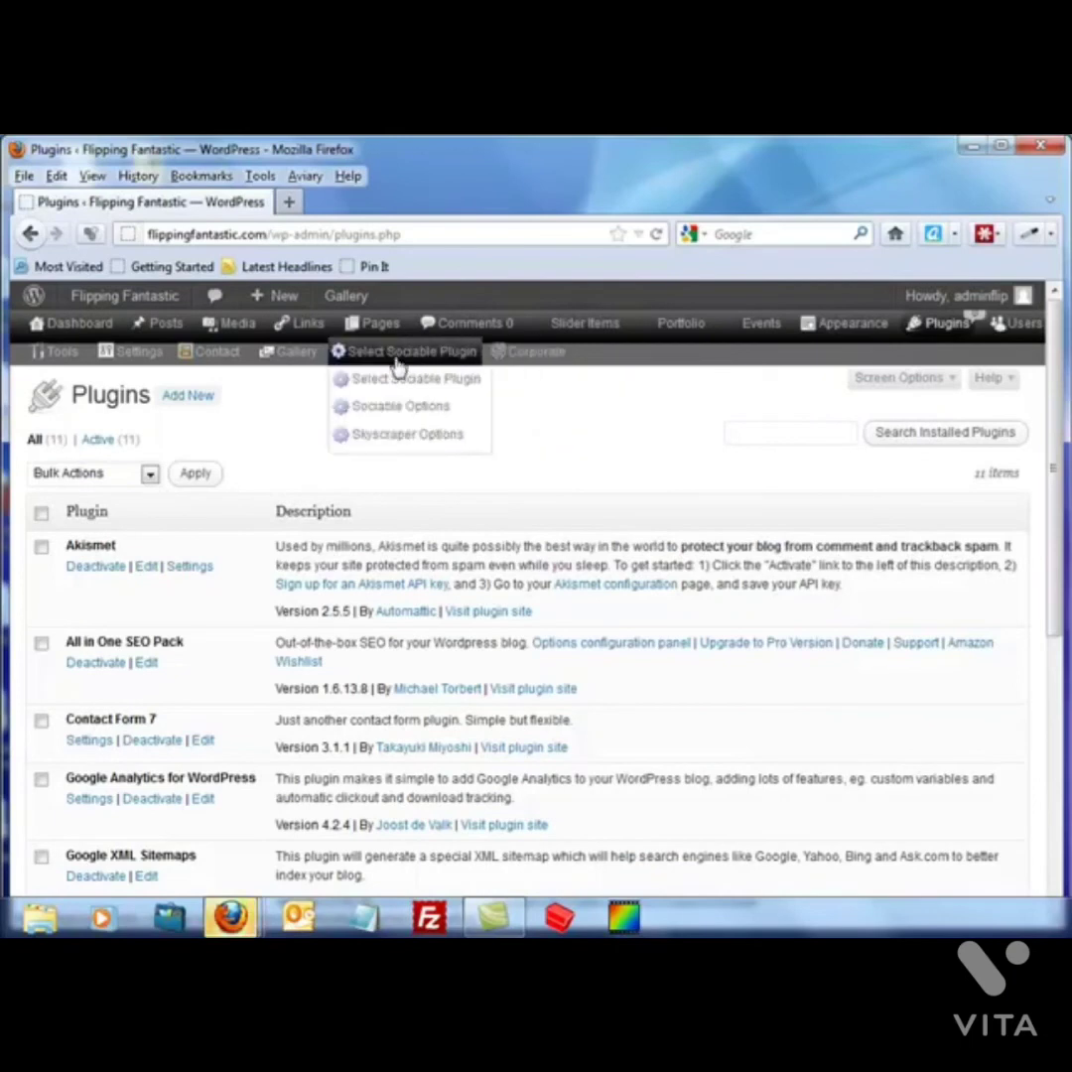
pyautogui.click(404, 385)
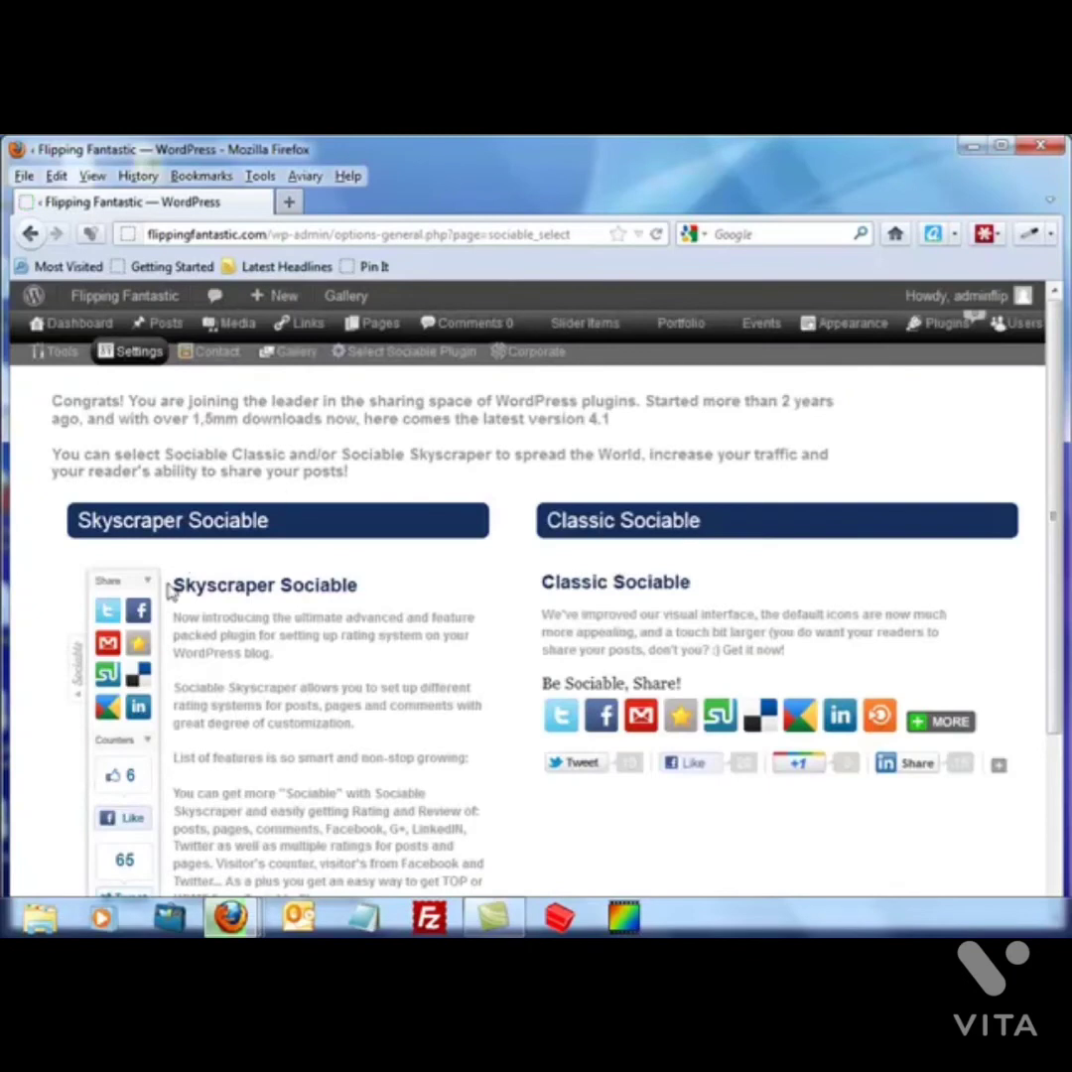
pyautogui.scroll(-2, 199, 521)
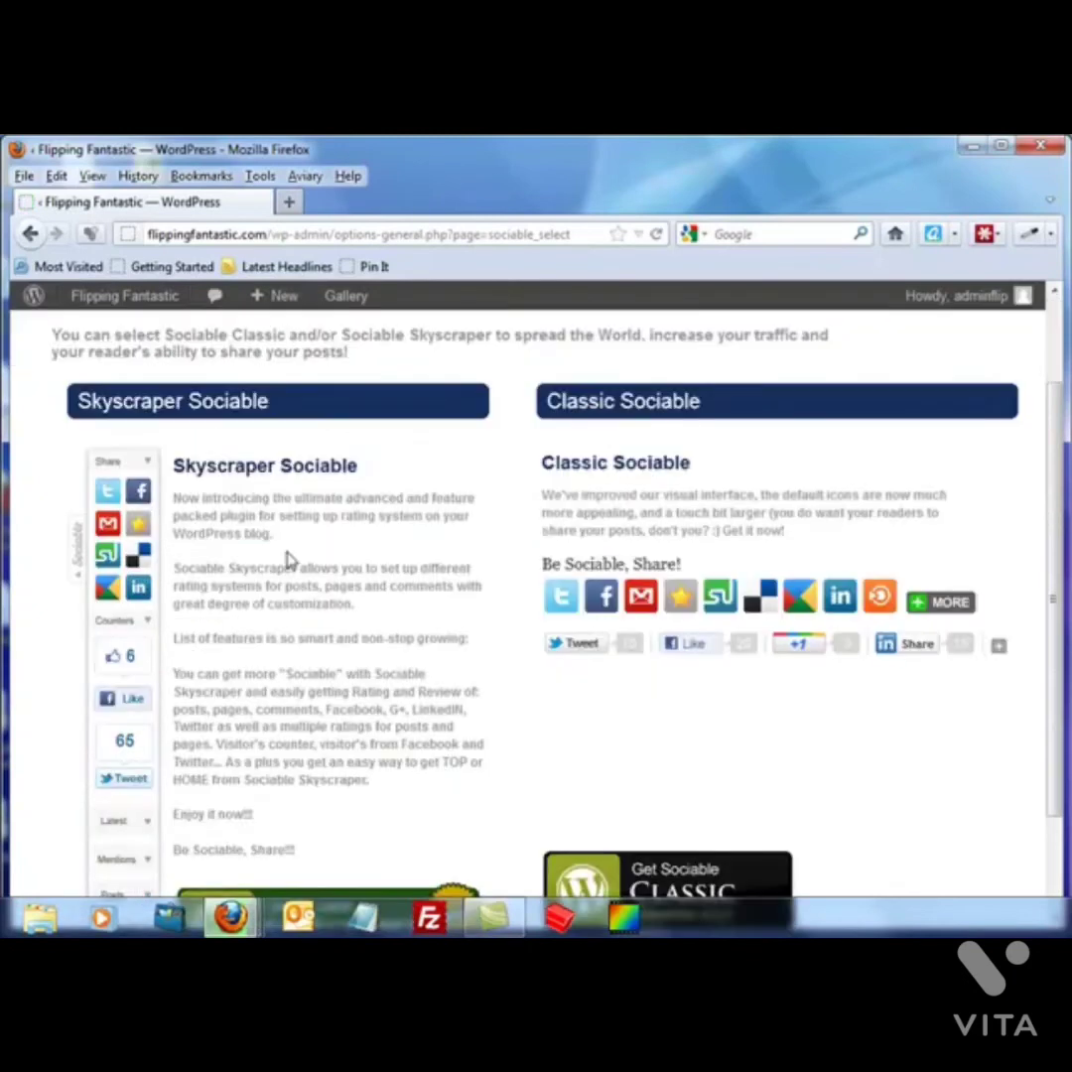
pyautogui.scroll(-2, 270, 566)
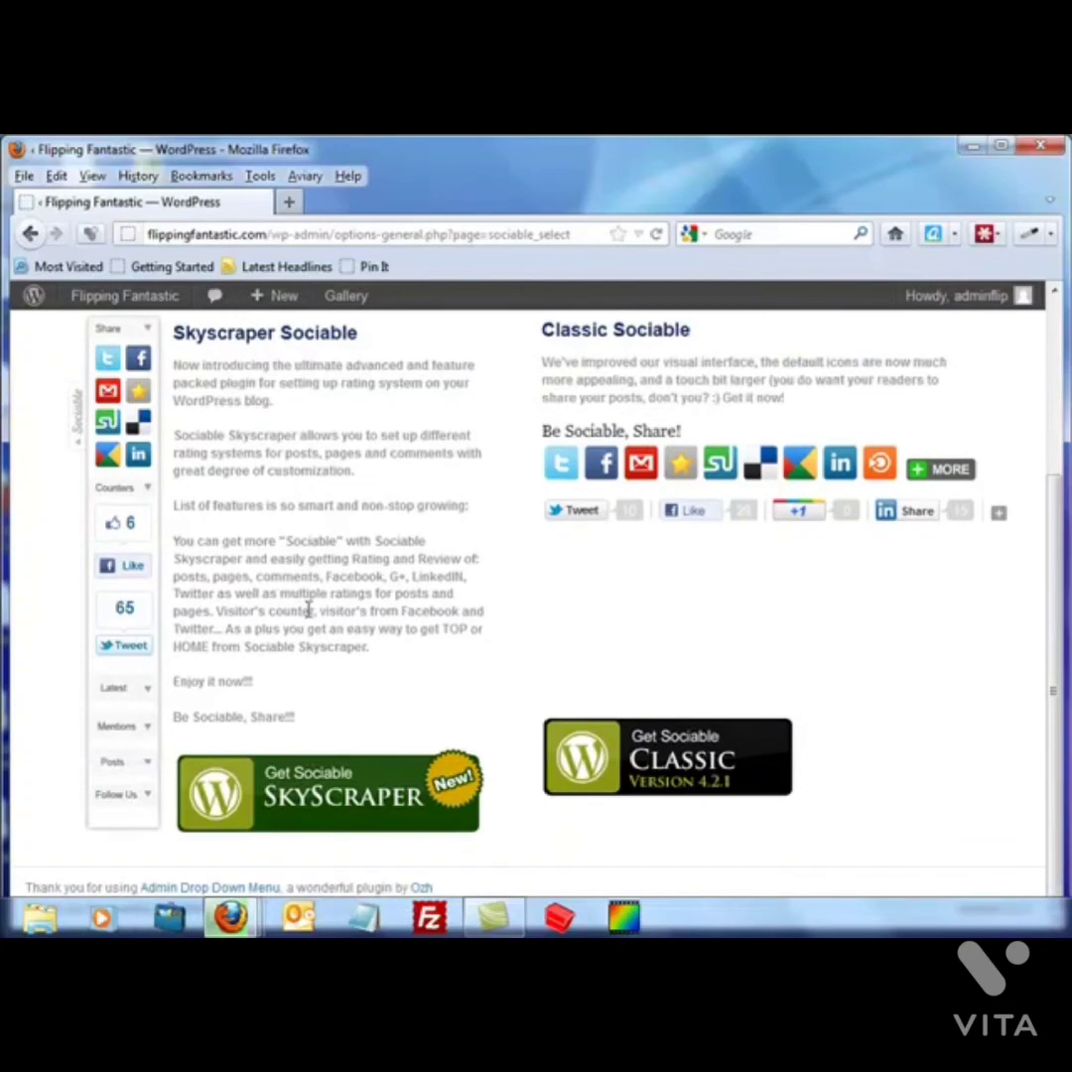
pyautogui.click(663, 760)
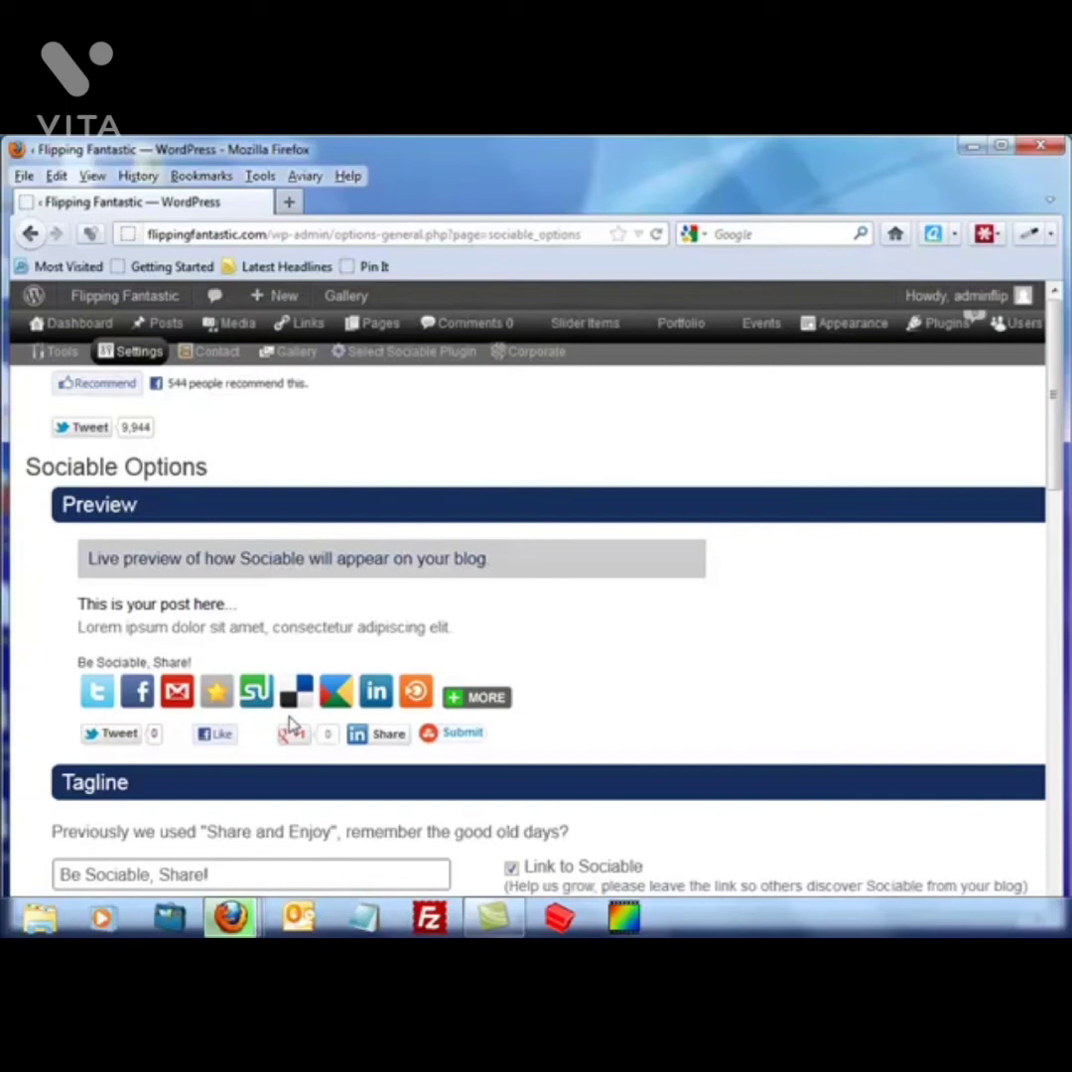
# Exclude BlinkList and StumbleUpon from the Sociable icons to include on the blog.
pyautogui.scroll(-5, 291, 724)
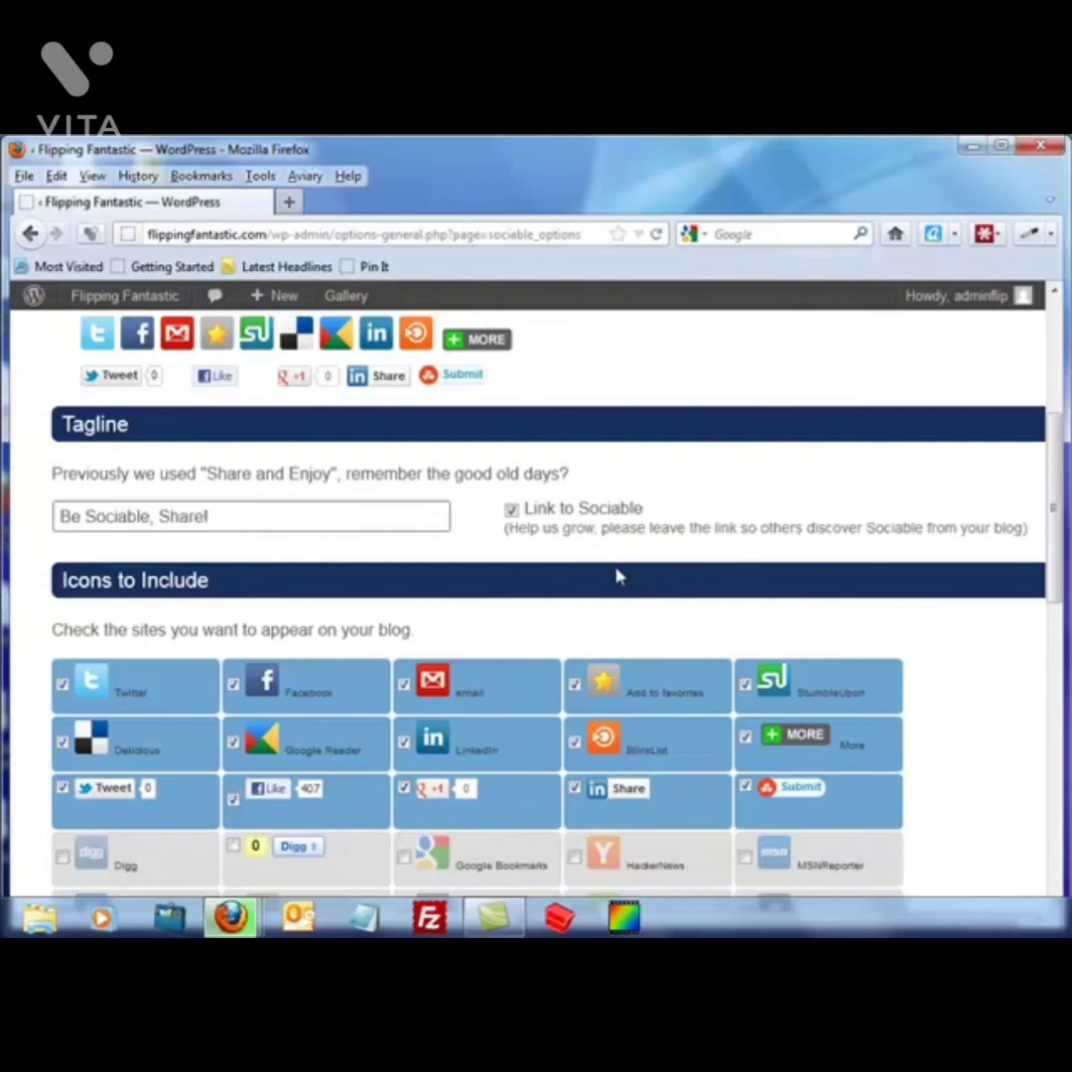
pyautogui.scroll(-2, 466, 639)
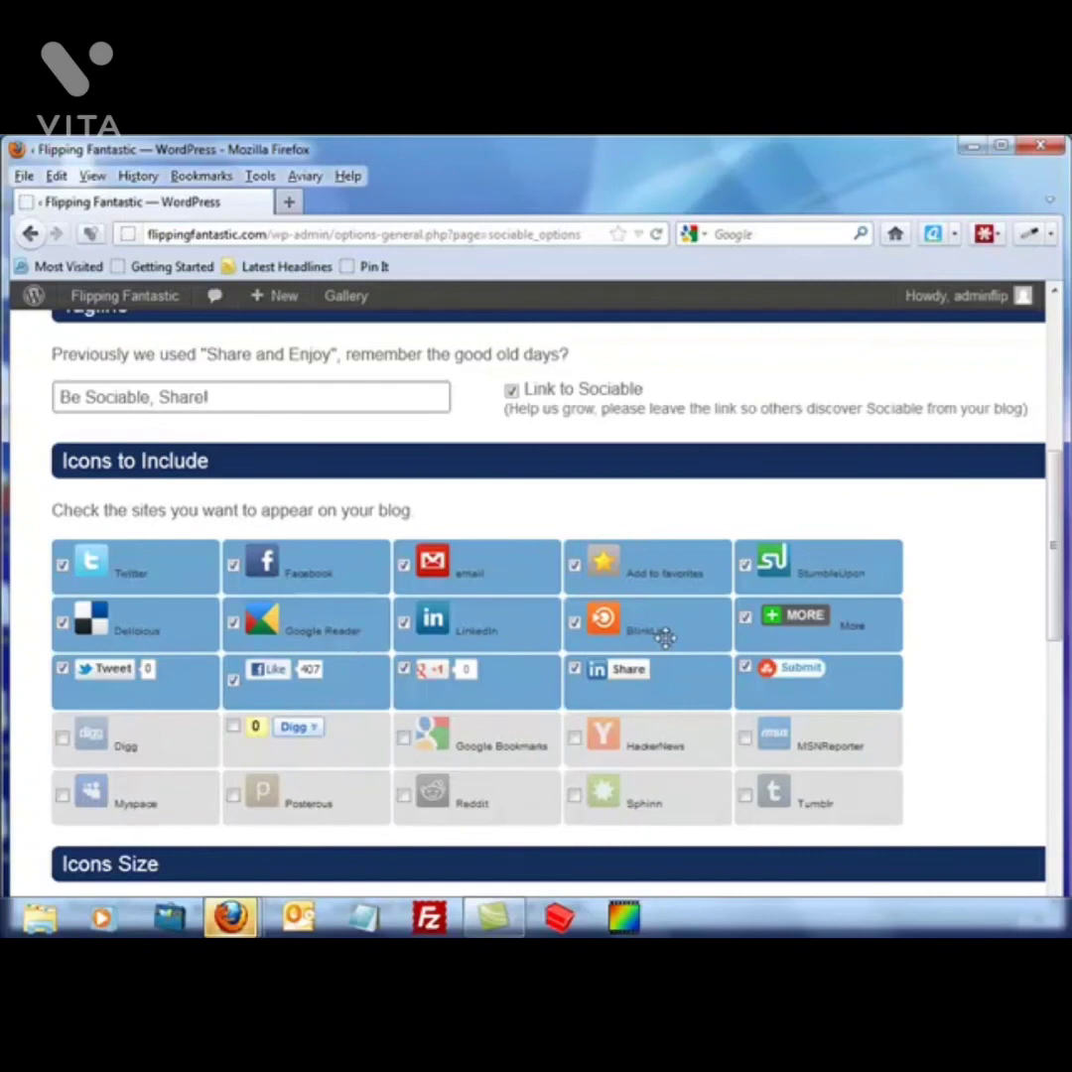
pyautogui.click(574, 624)
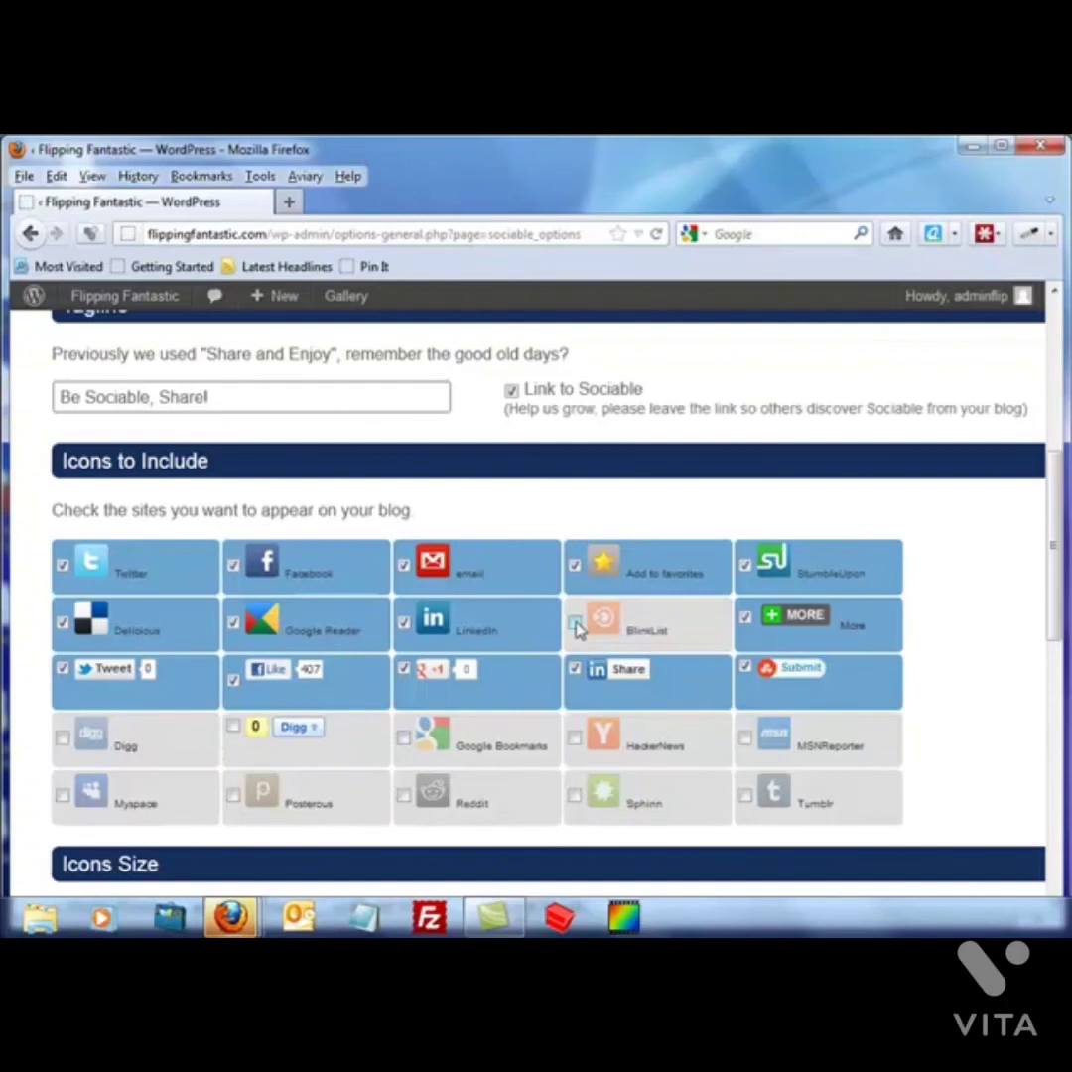
pyautogui.click(746, 565)
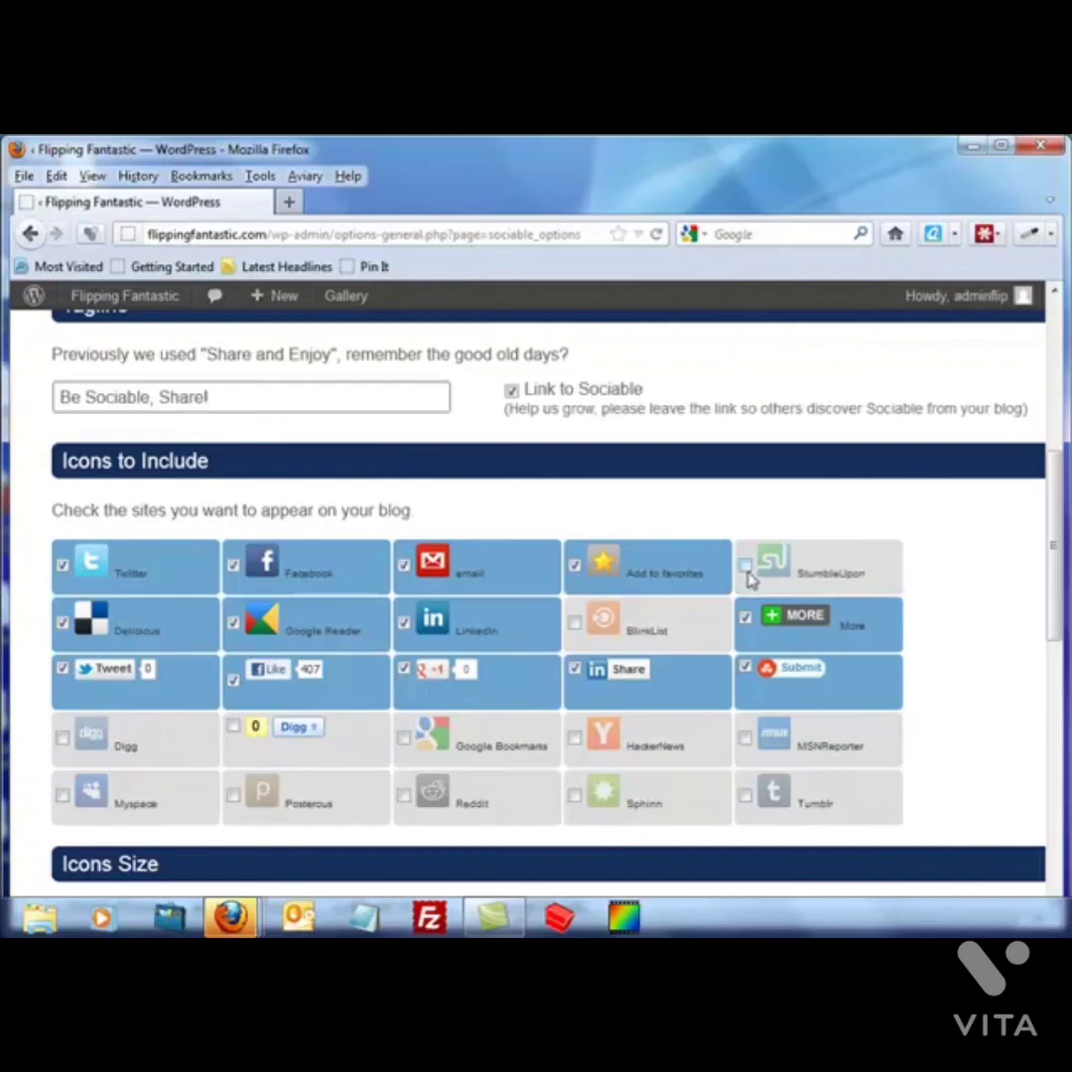
# Examine Sociable's icon styles and expand the Locations and General Options sections to review their settings.
pyautogui.scroll(-6, 641, 651)
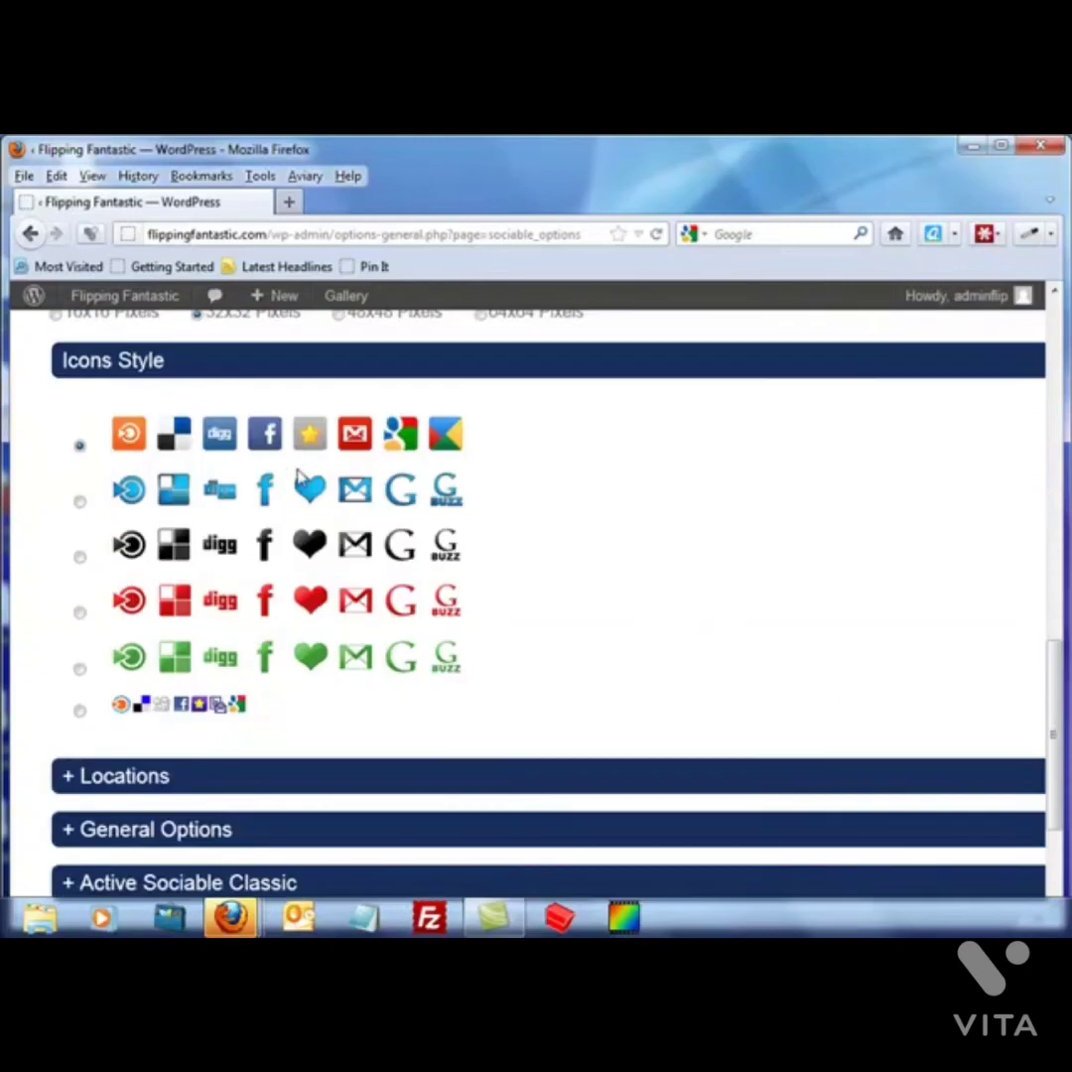
pyautogui.scroll(-3, 298, 606)
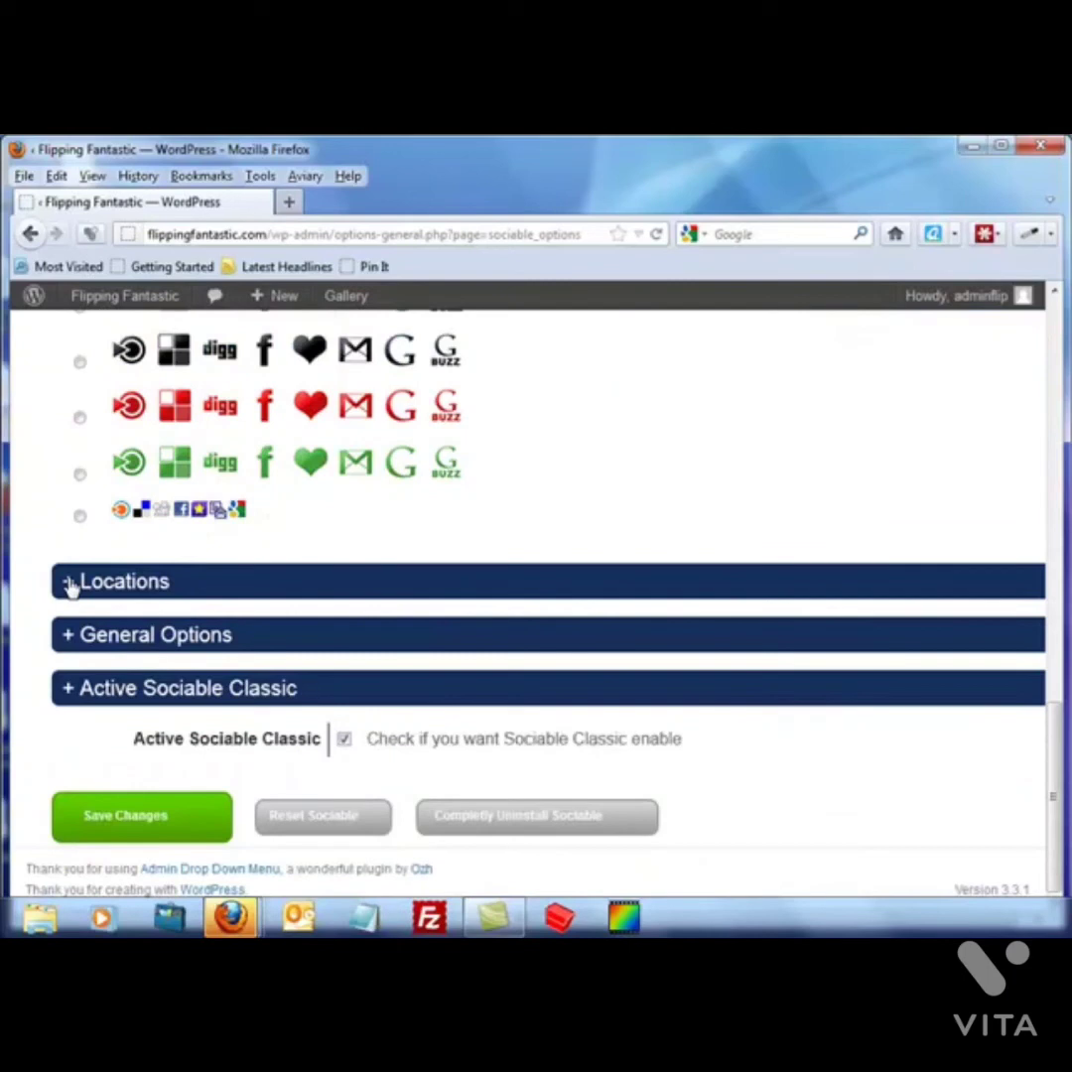
pyautogui.click(74, 581)
pyautogui.scroll(-2, 188, 666)
pyautogui.scroll(-2, 184, 666)
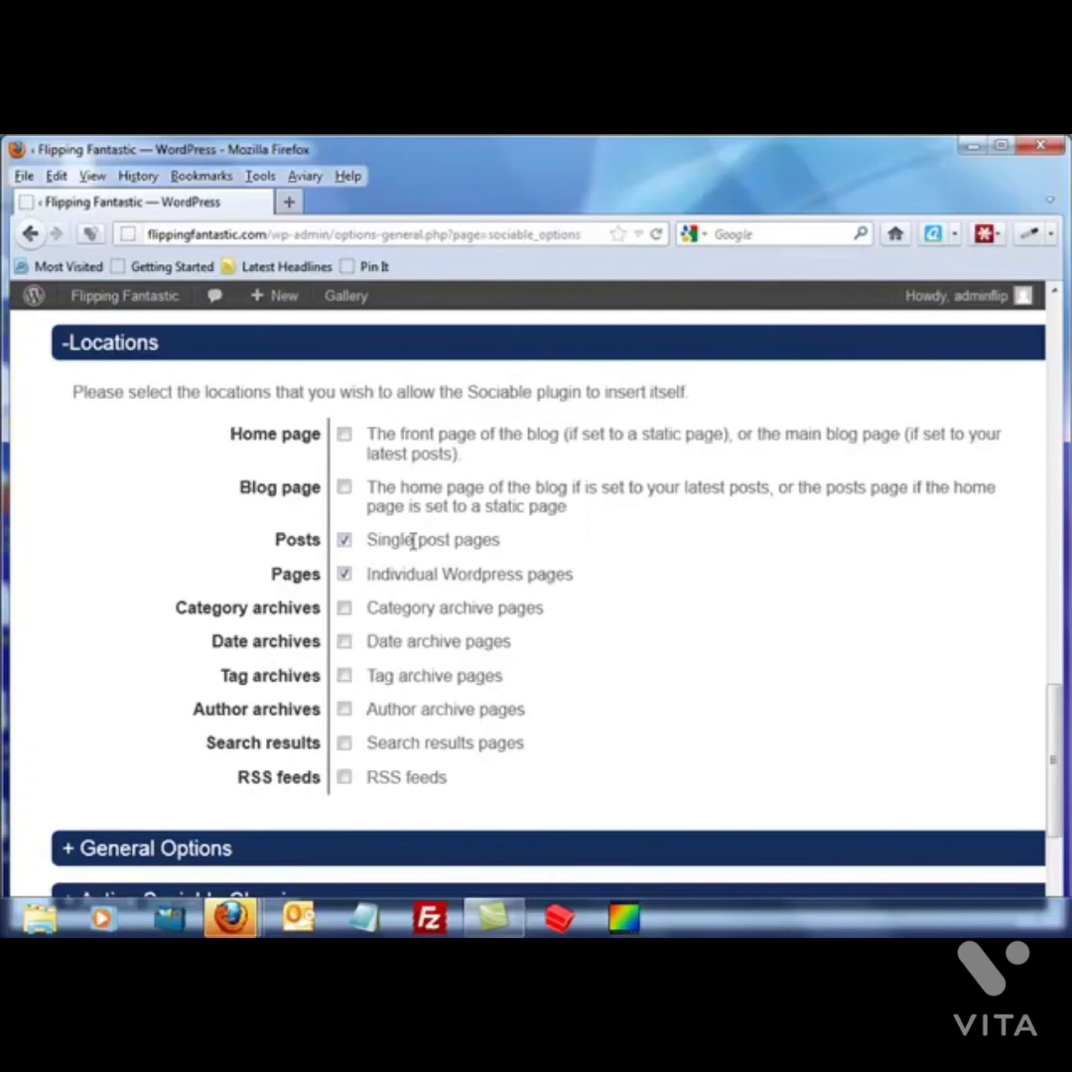
pyautogui.scroll(-4, 504, 613)
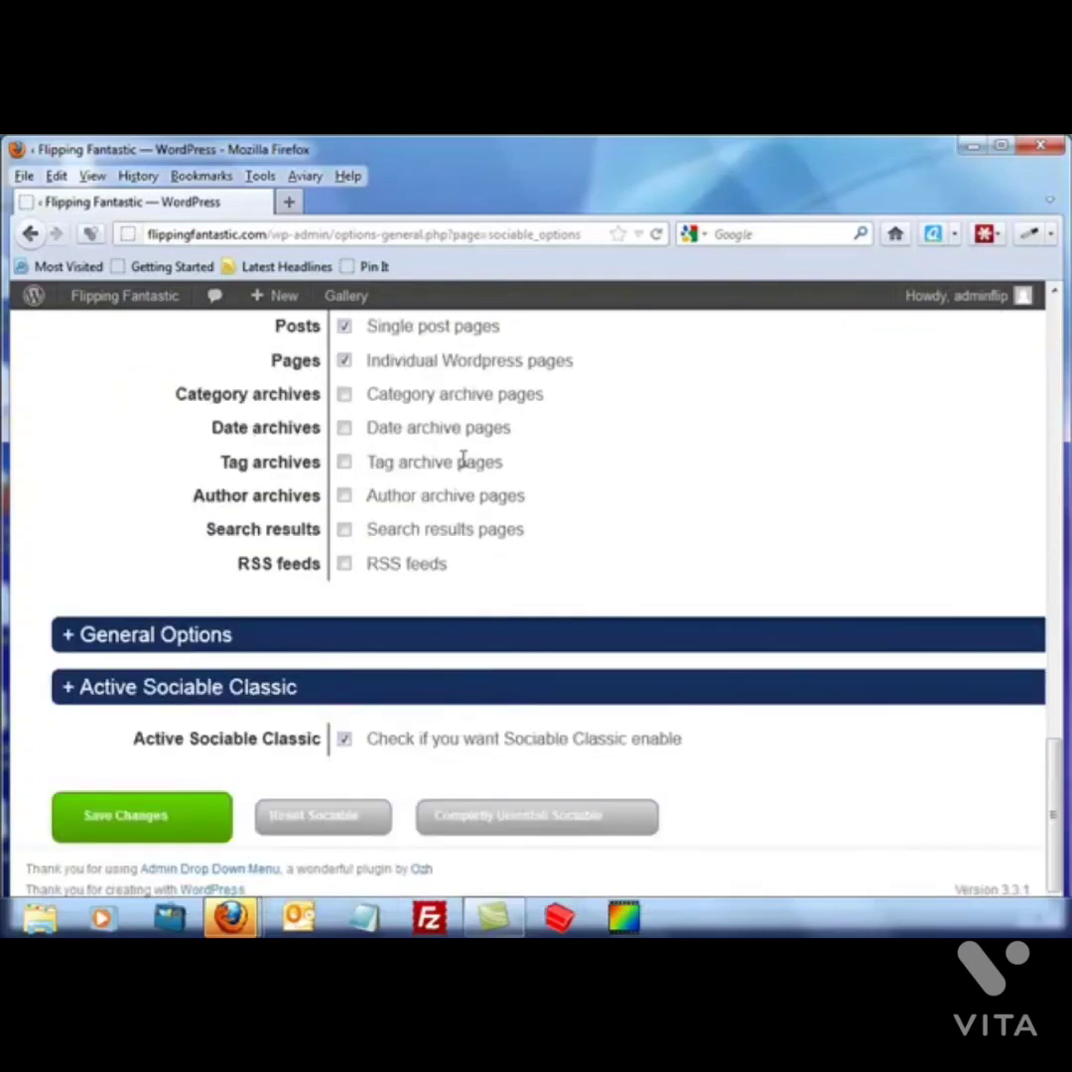
pyautogui.click(67, 639)
pyautogui.scroll(-4, 252, 710)
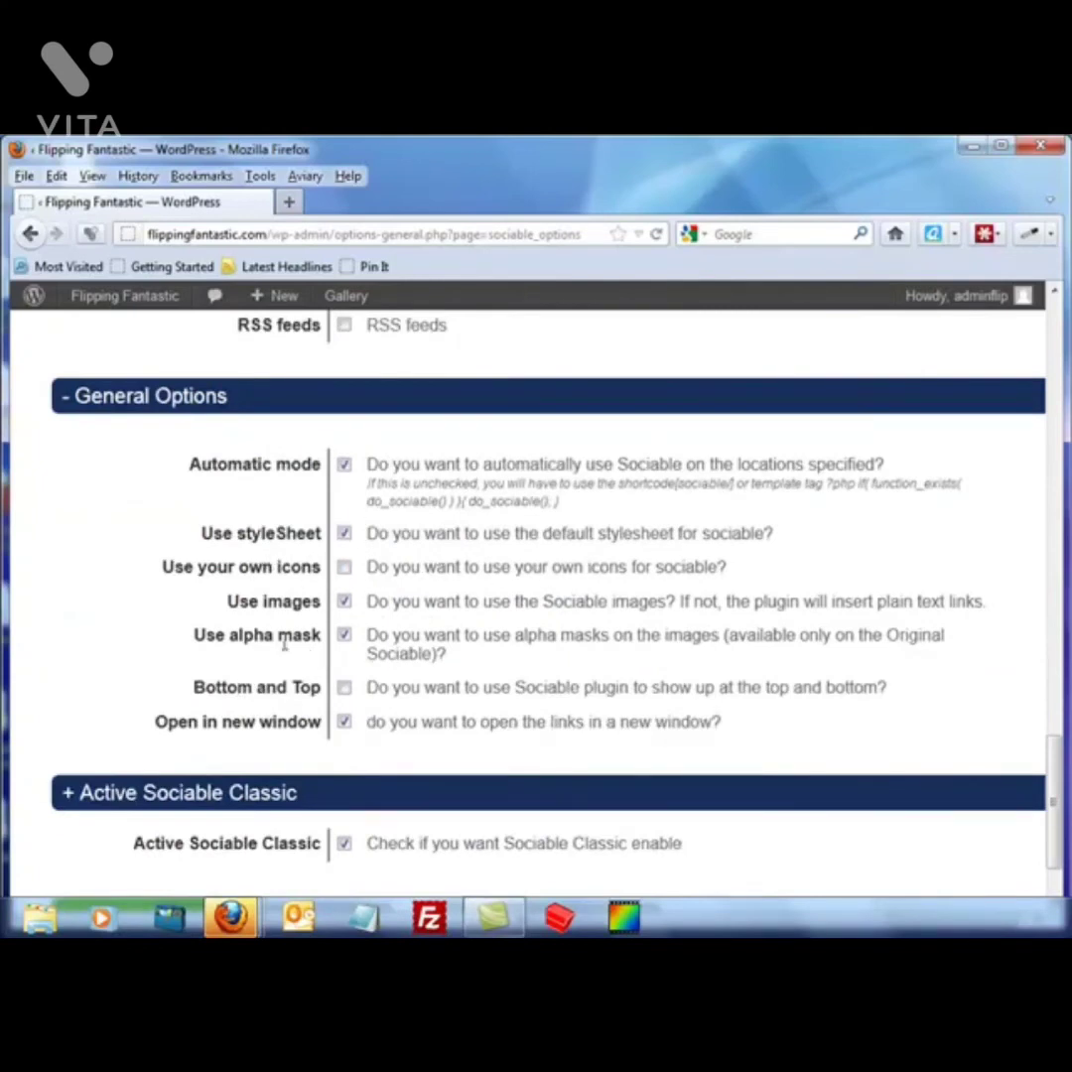
# Save the Sociable Classic settings with Sociable Classic kept enabled.
pyautogui.scroll(-2, 280, 644)
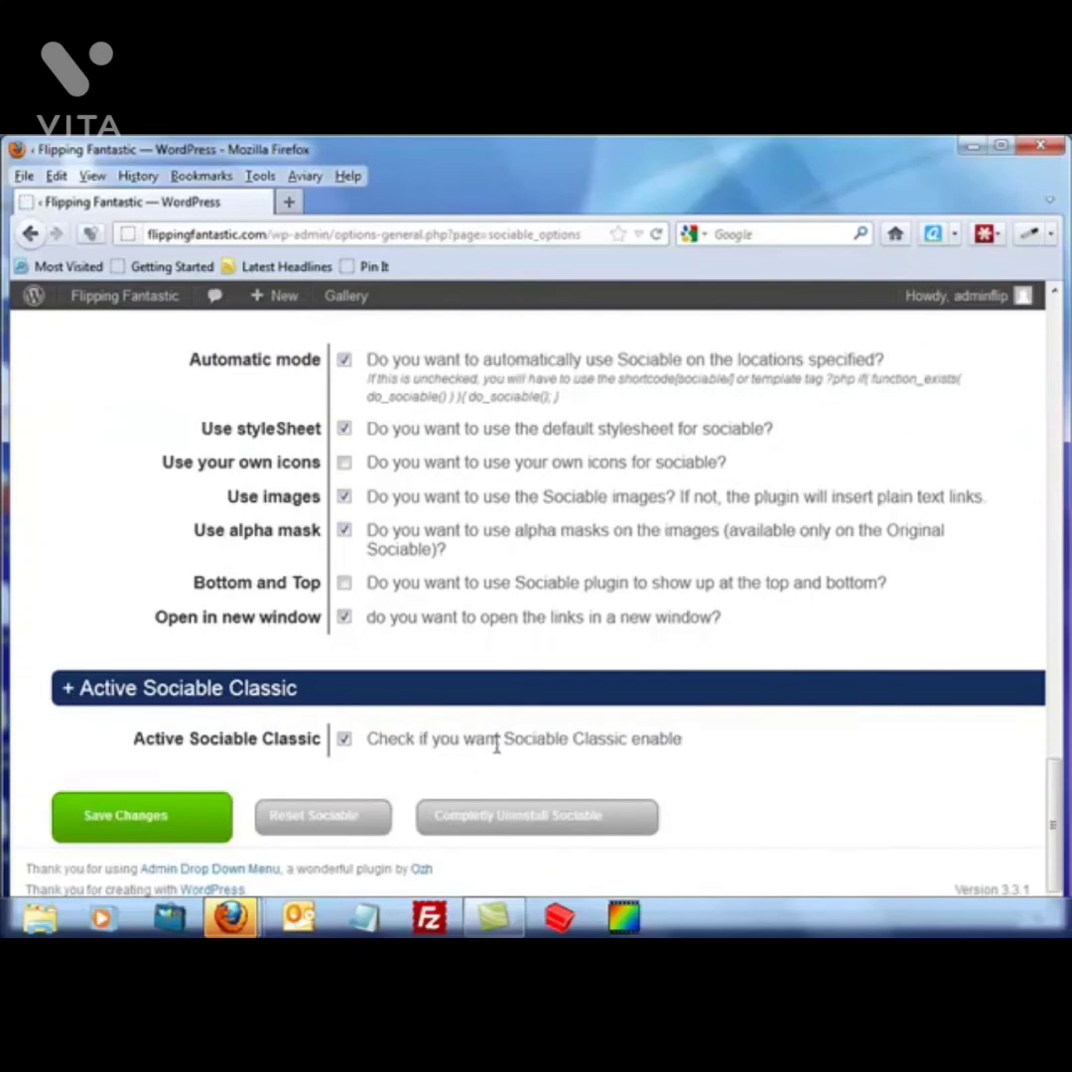
pyautogui.click(138, 829)
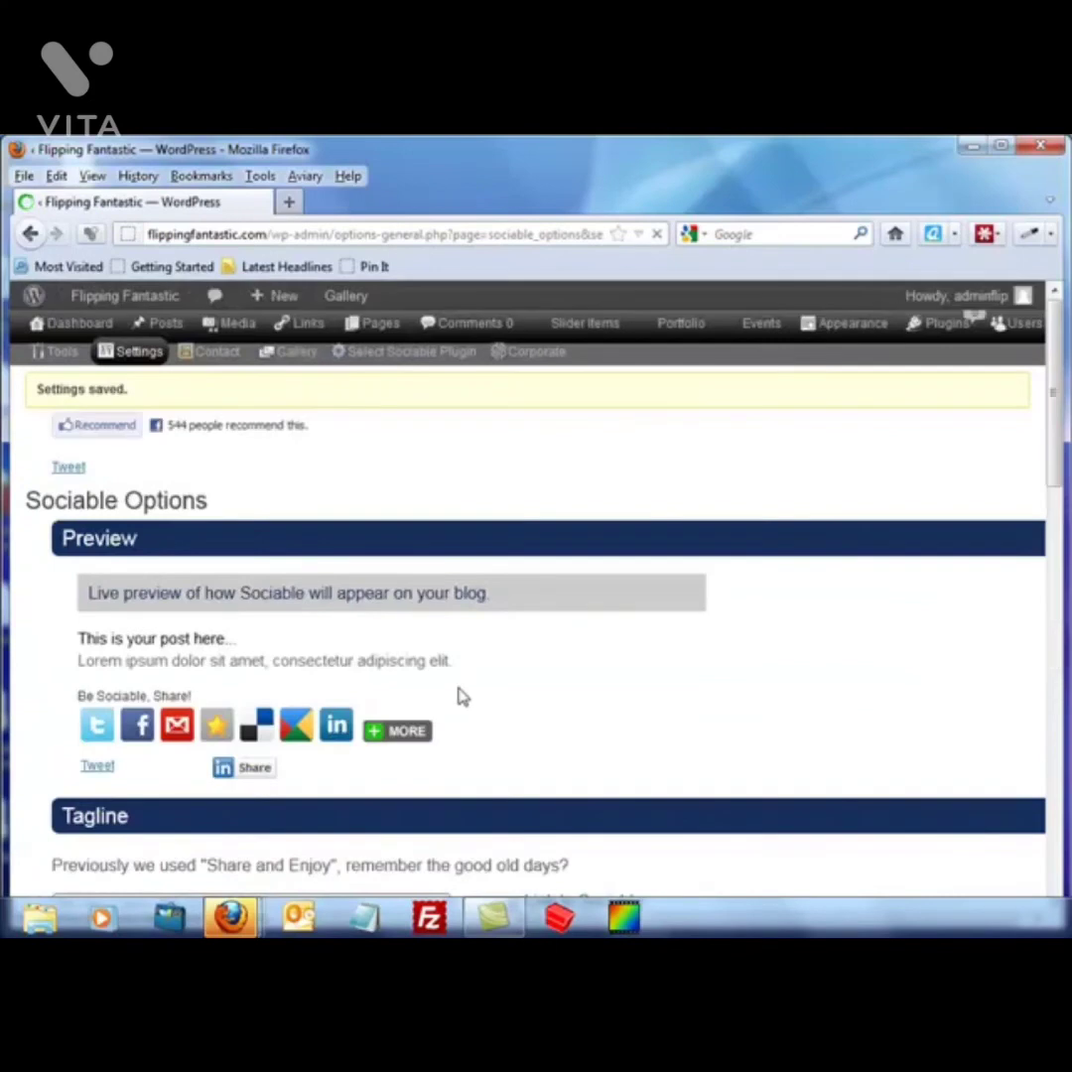
# View the published post "How to Work Out Songs by Ear, Part 2 – Basix" and check its Sociable sharing icons and the additional ones.
pyautogui.moveTo(407, 367)
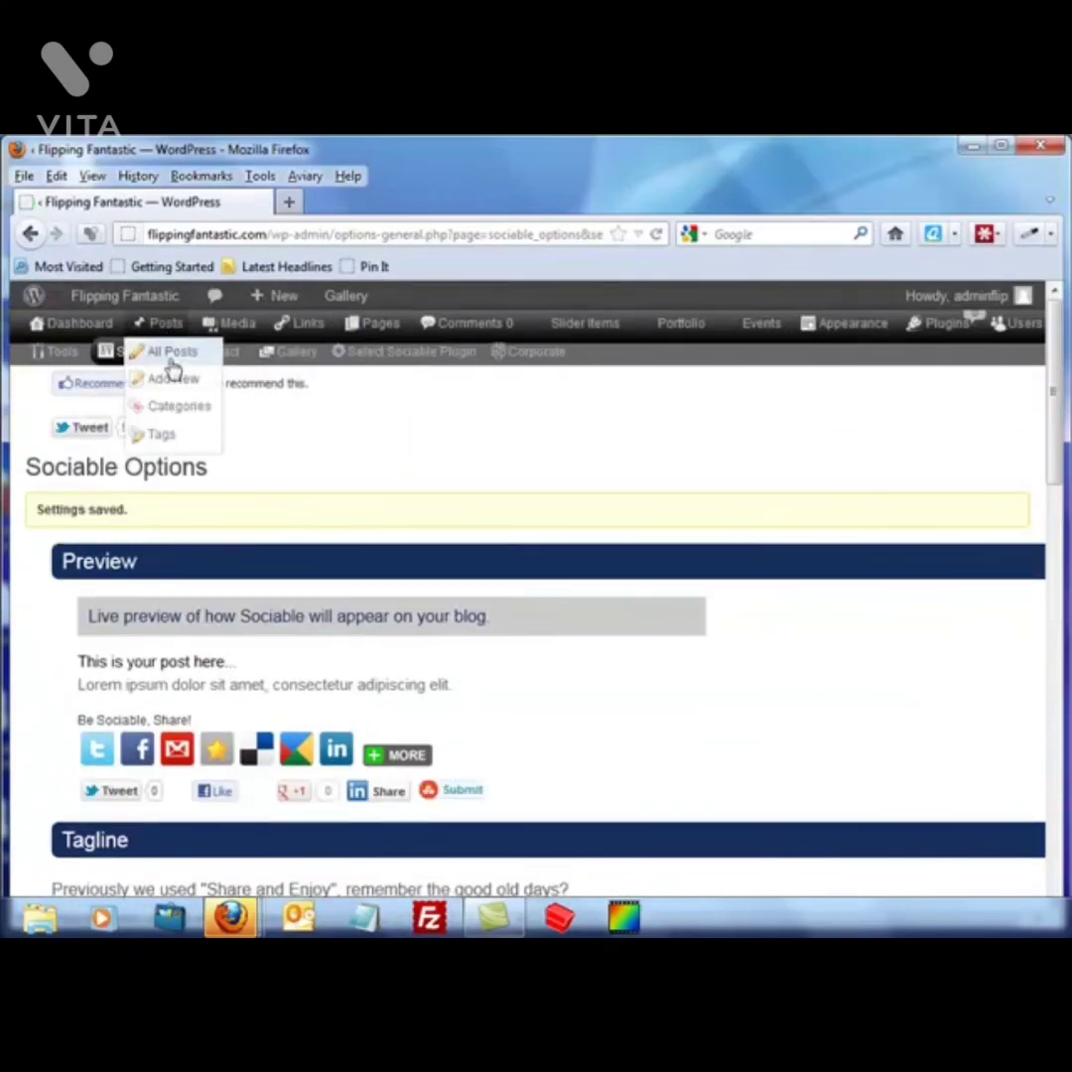
pyautogui.click(174, 357)
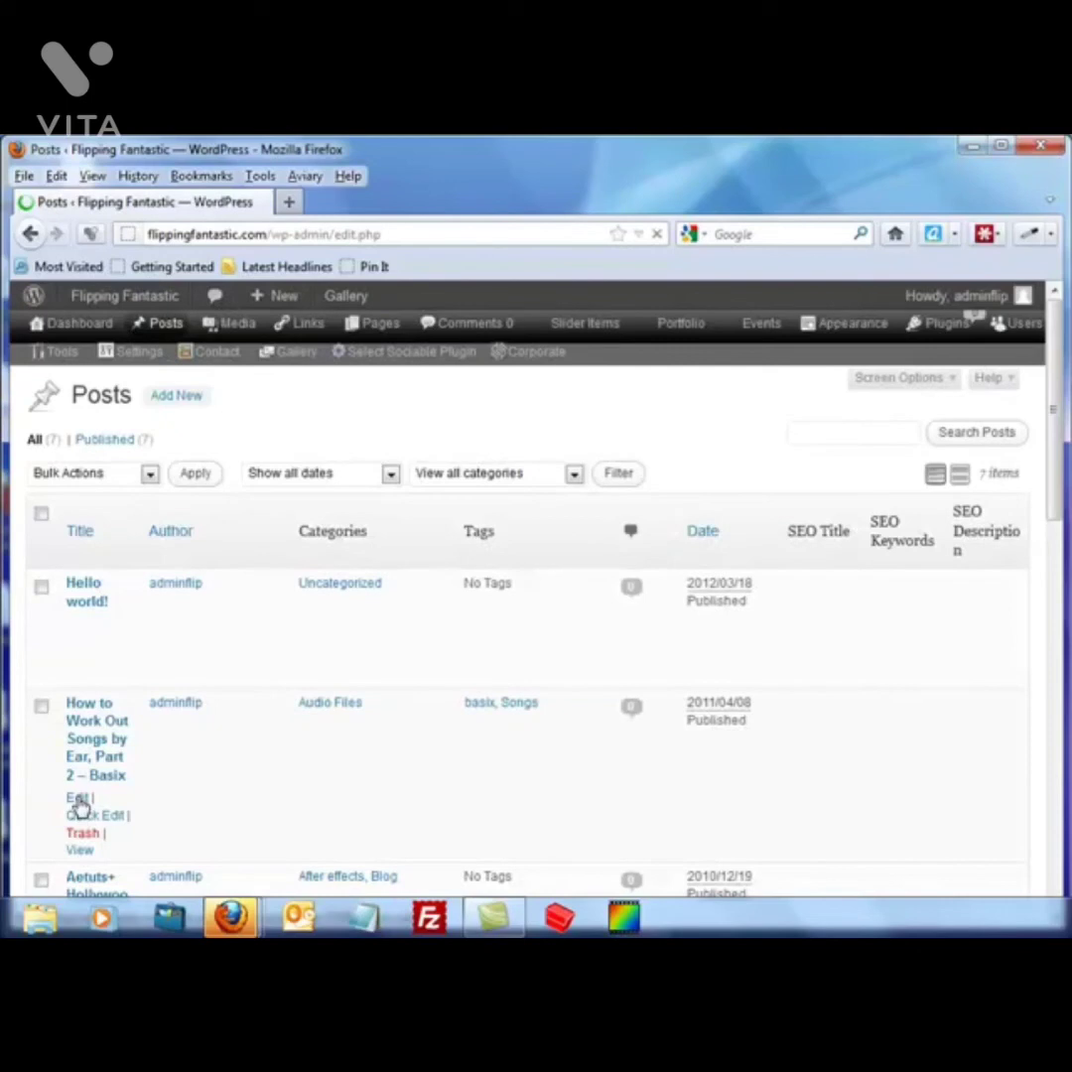
pyautogui.click(78, 799)
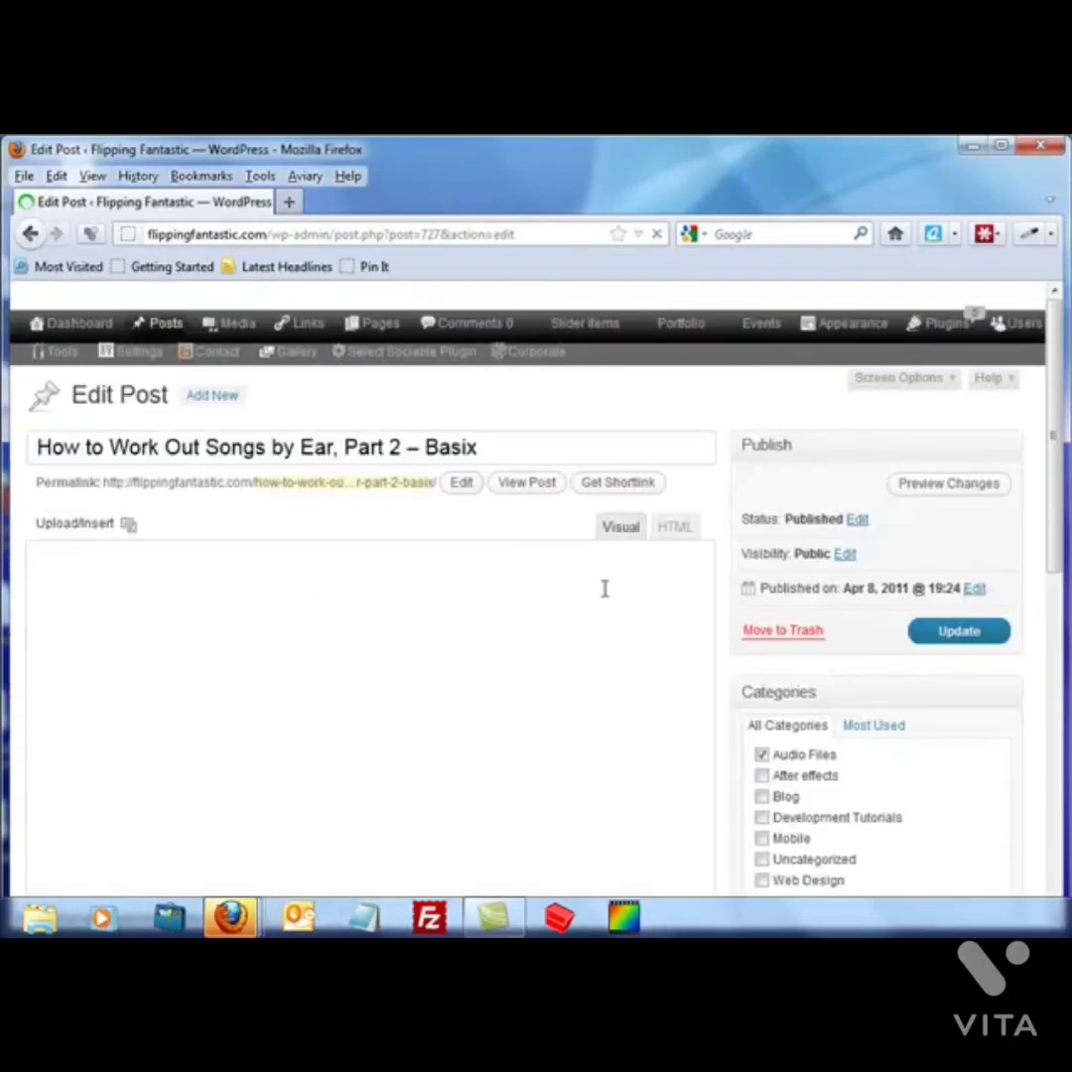
pyautogui.click(527, 483)
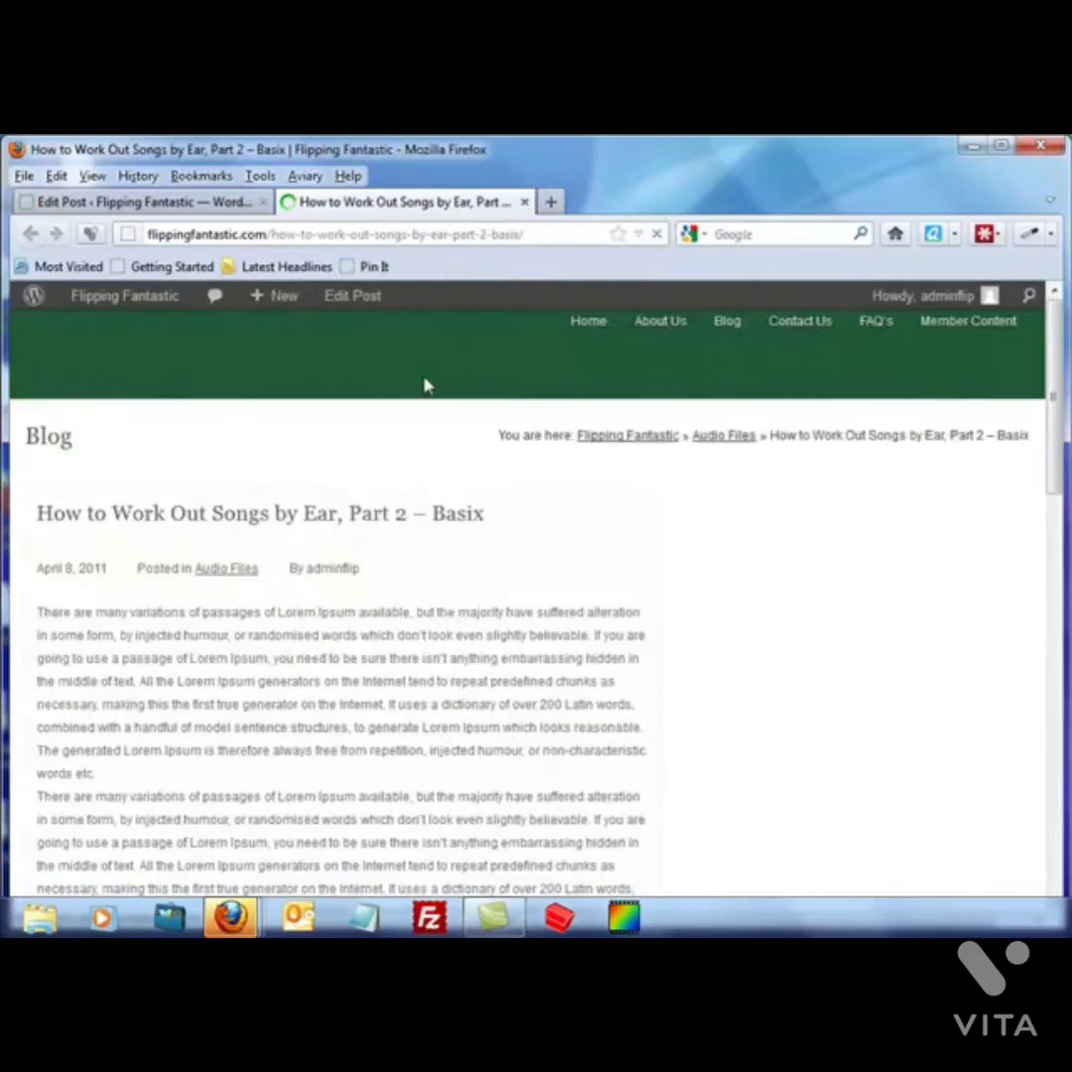
pyautogui.scroll(-10, 454, 634)
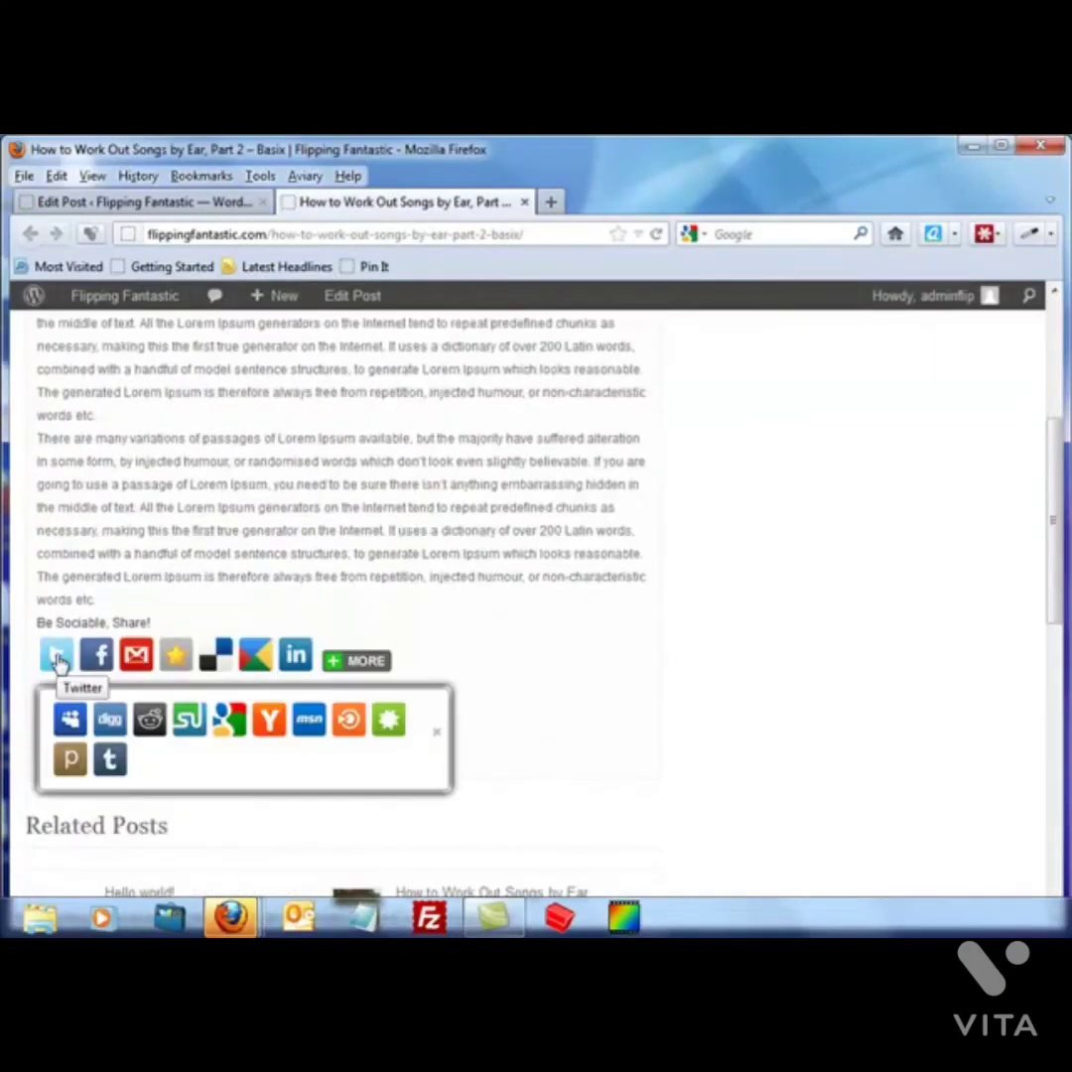
pyautogui.moveTo(367, 673)
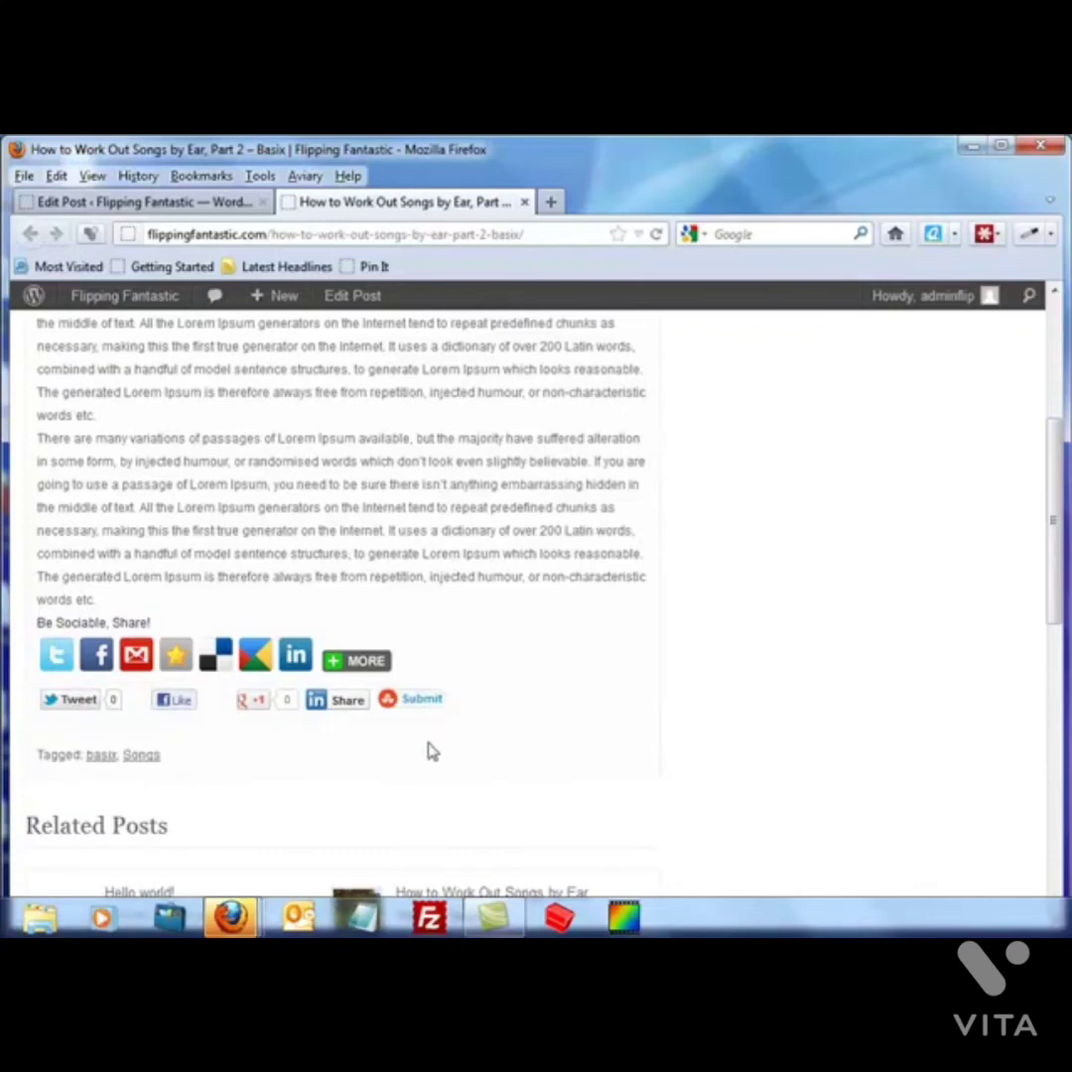
# Review the Sociable Skyscraper options, covering style, social feeds, counters, Follow Us links, the reminder banner and activation.
pyautogui.click(138, 202)
pyautogui.moveTo(406, 358)
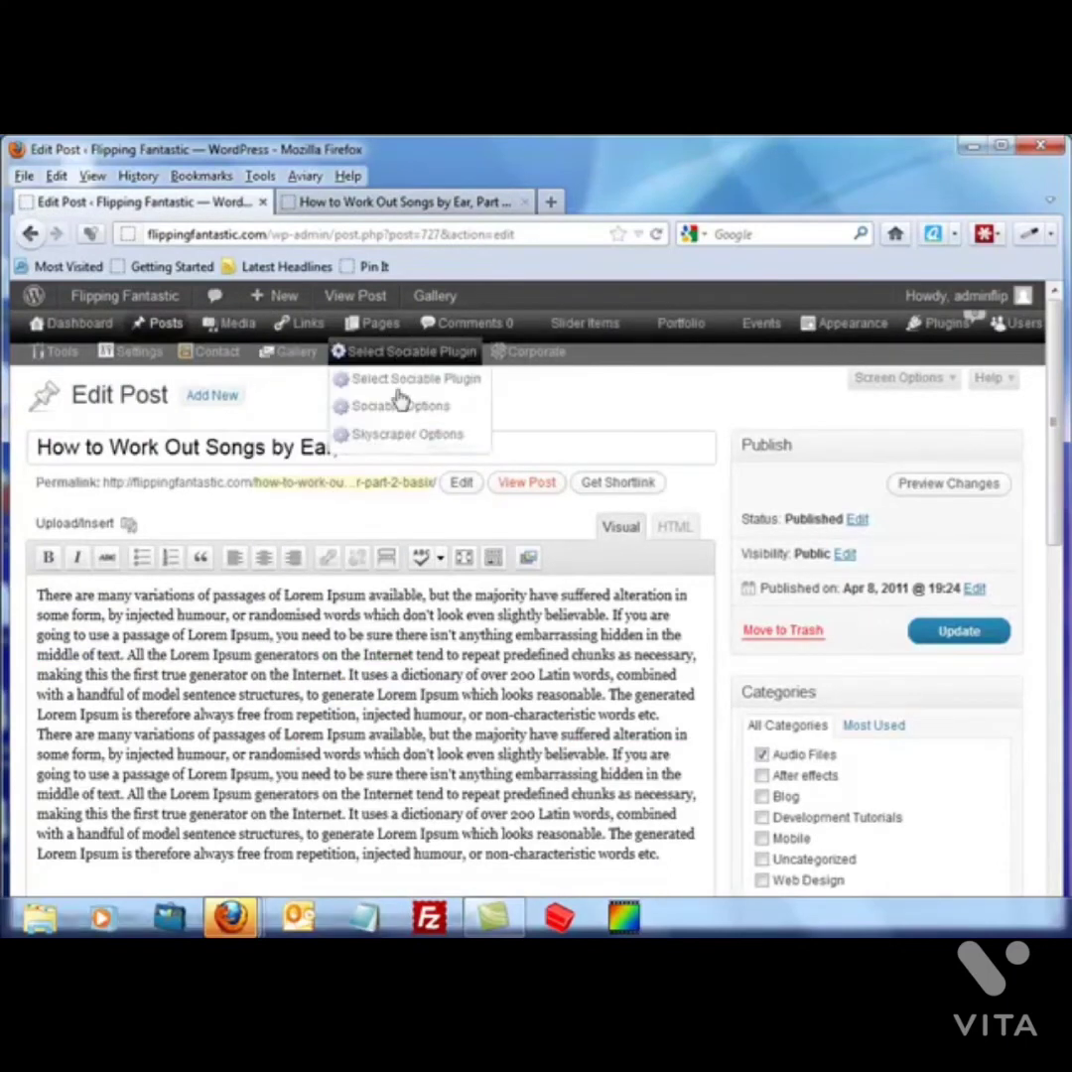
pyautogui.click(397, 440)
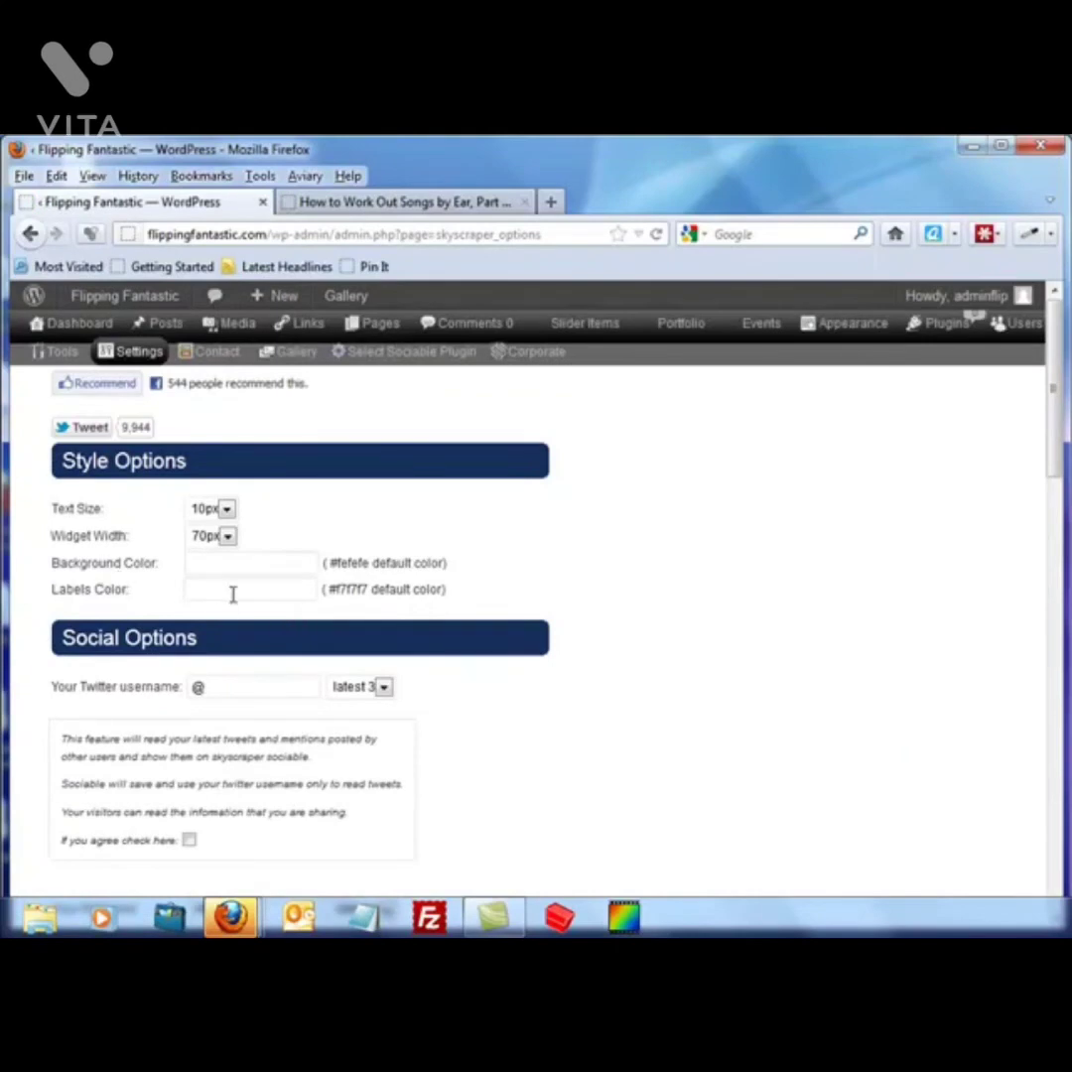
pyautogui.scroll(-4, 233, 594)
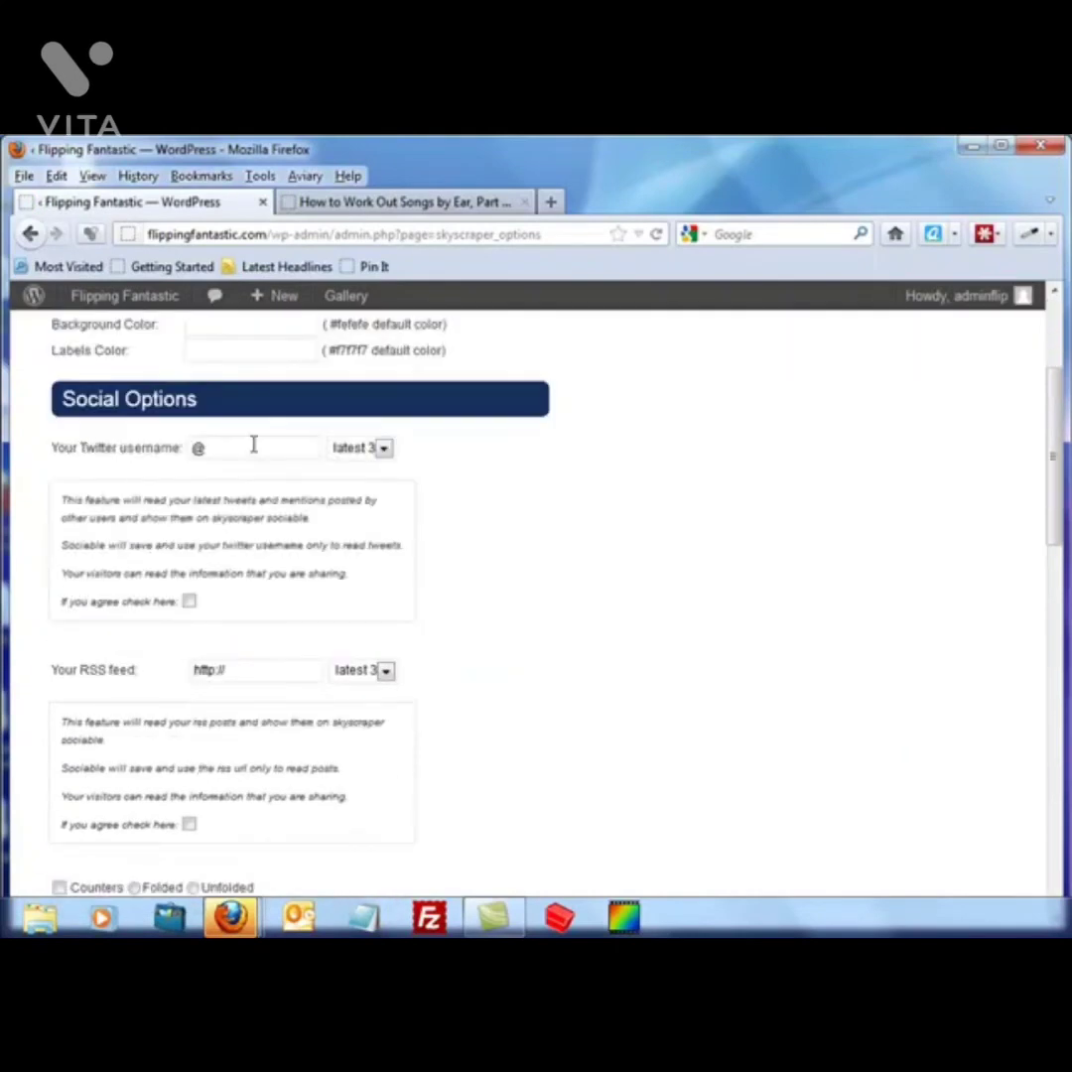
pyautogui.scroll(-6, 228, 670)
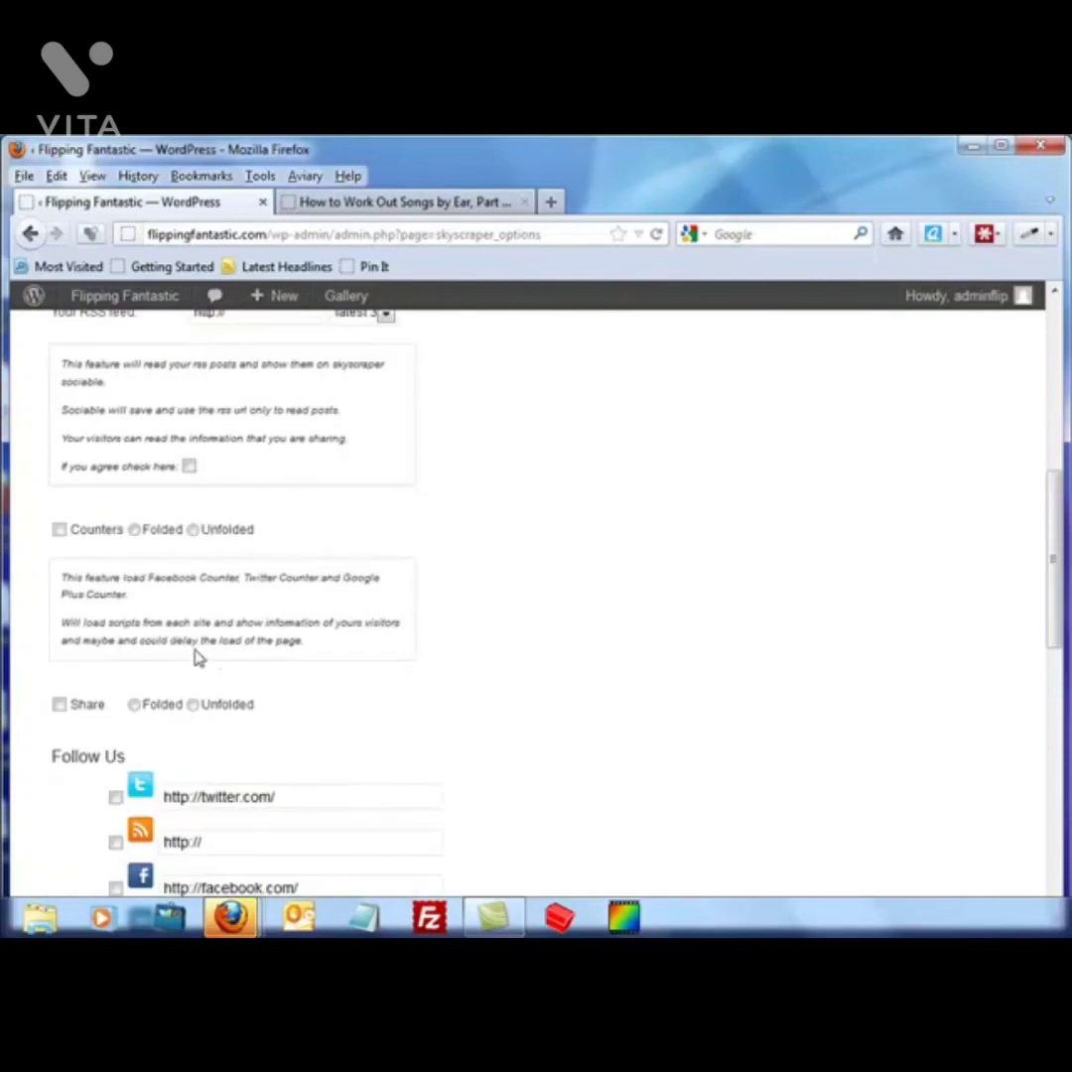
pyautogui.scroll(-4, 105, 640)
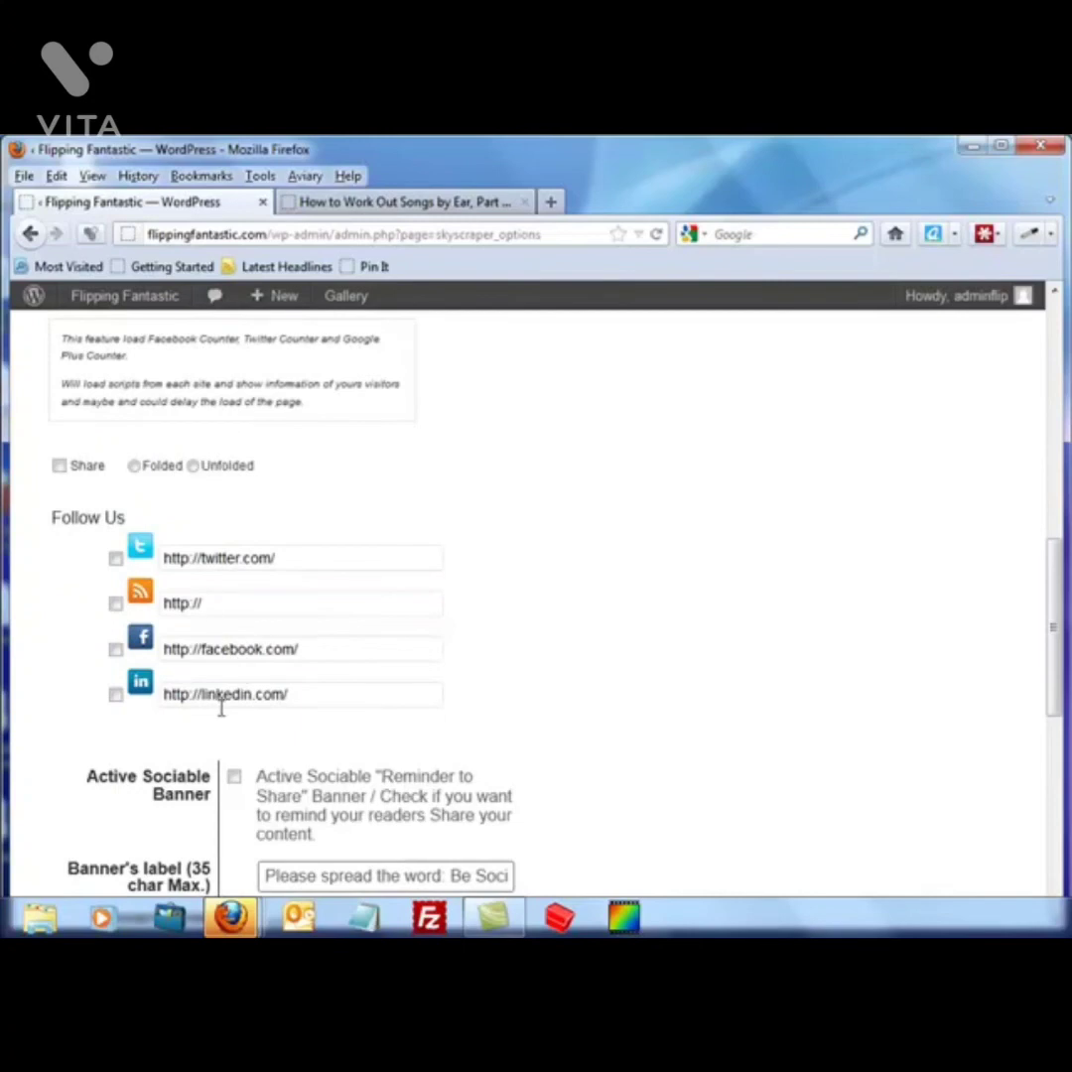
pyautogui.scroll(-4, 348, 597)
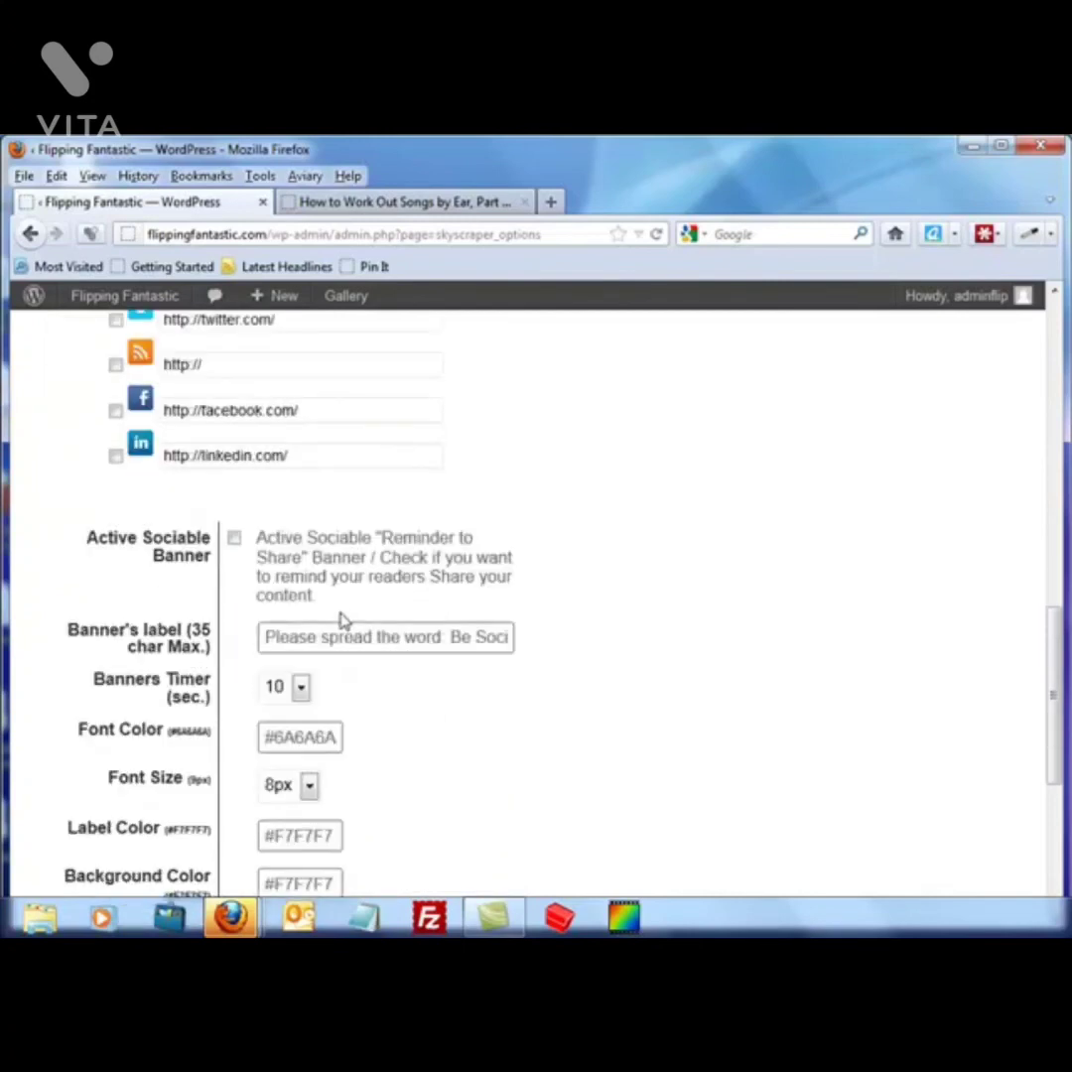
pyautogui.scroll(-4, 261, 593)
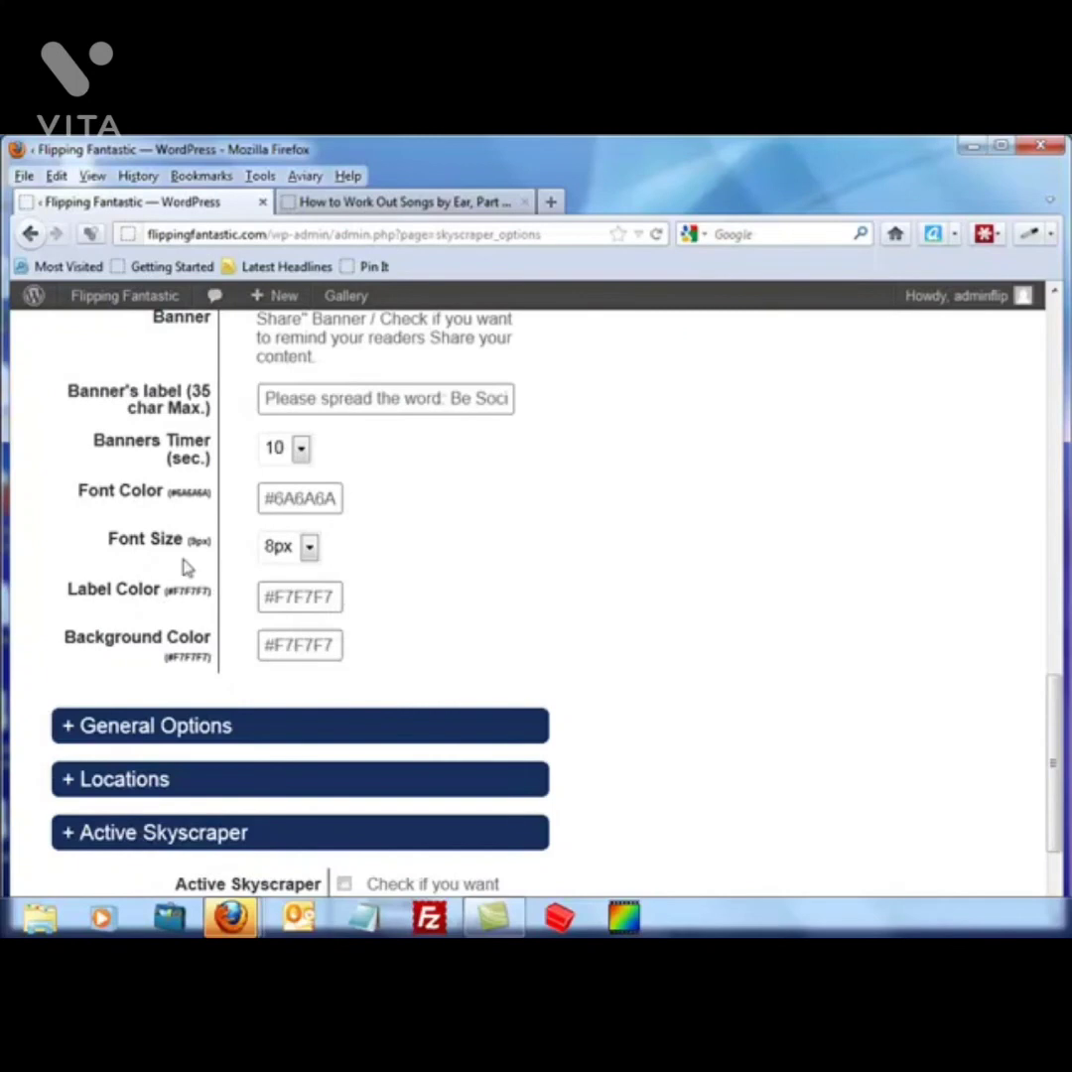
pyautogui.scroll(-3, 185, 636)
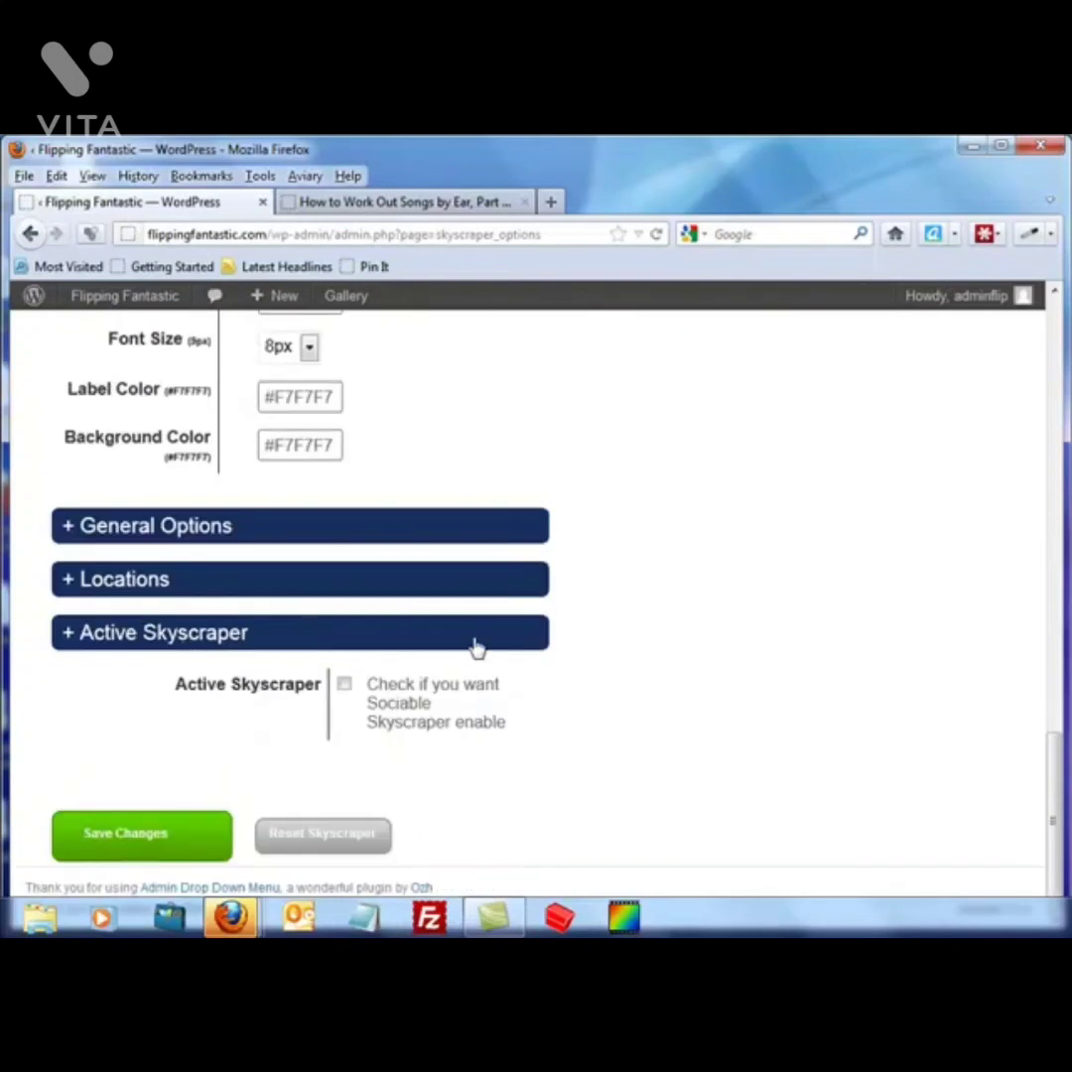
pyautogui.scroll(10, 464, 624)
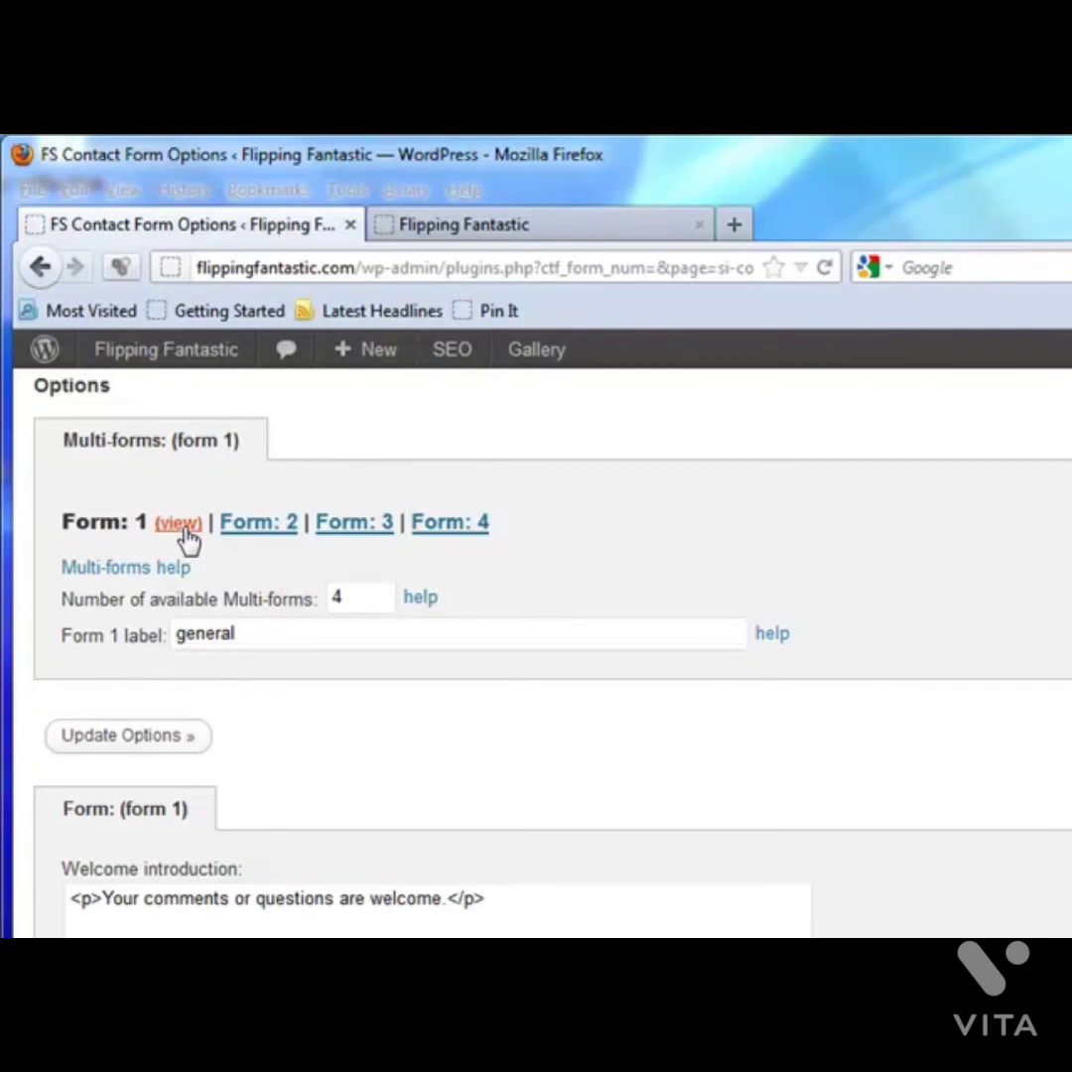
# Preview form 1 of Fast Secure Contact Form with its fields and CAPTCHA, and copy its shortcode [si-contact-form form='1'].
pyautogui.click(185, 530)
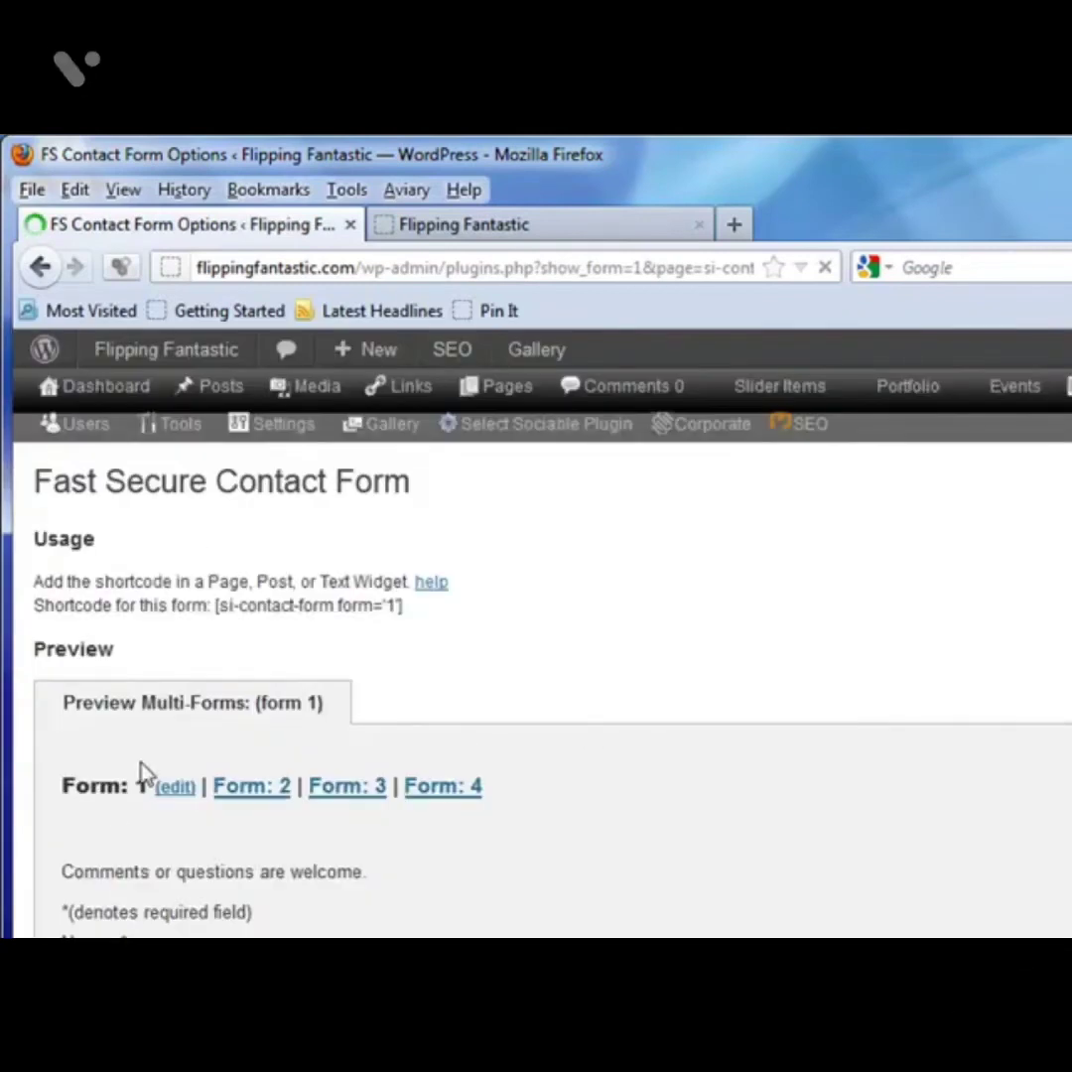
pyautogui.scroll(-5, 219, 883)
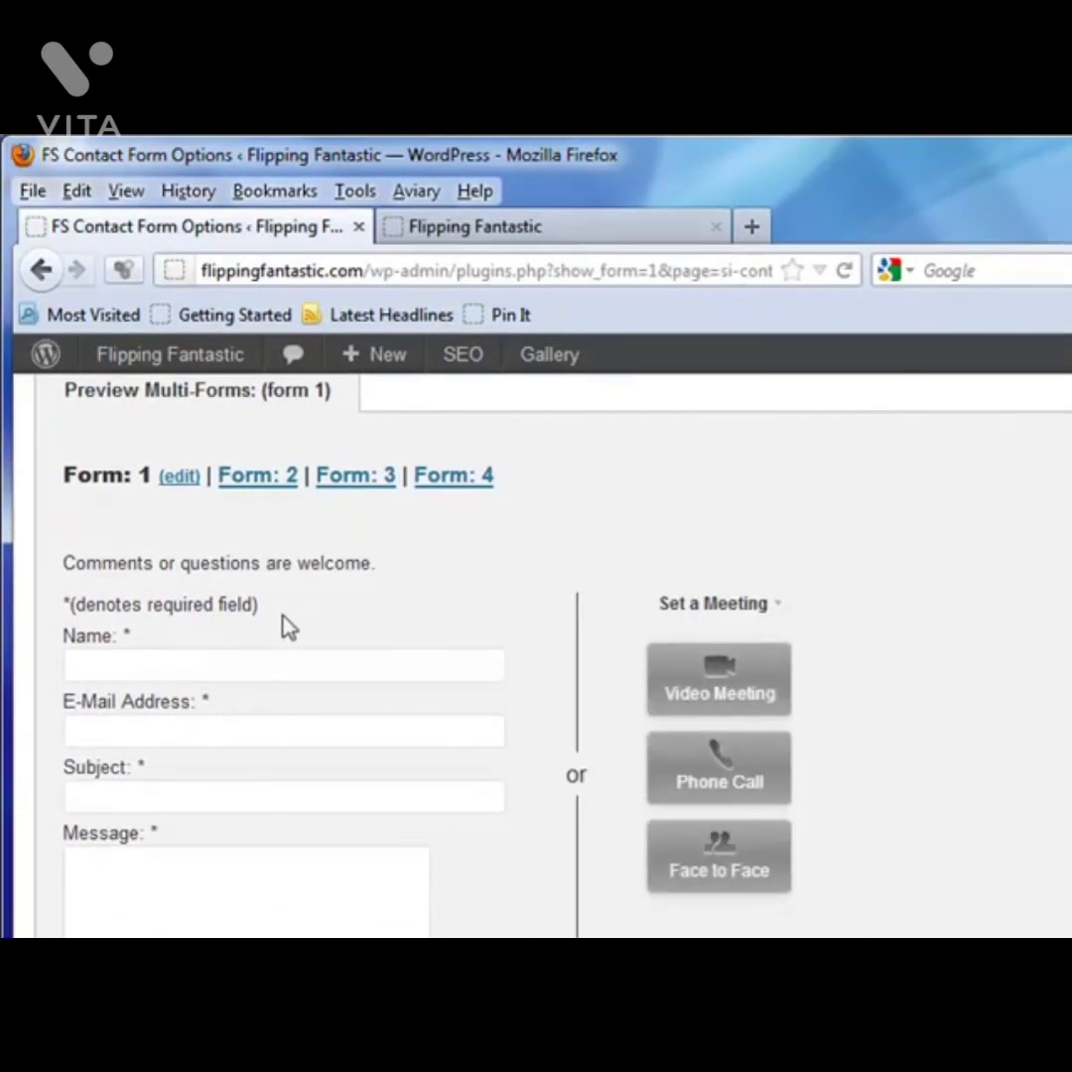
pyautogui.scroll(-3, 258, 620)
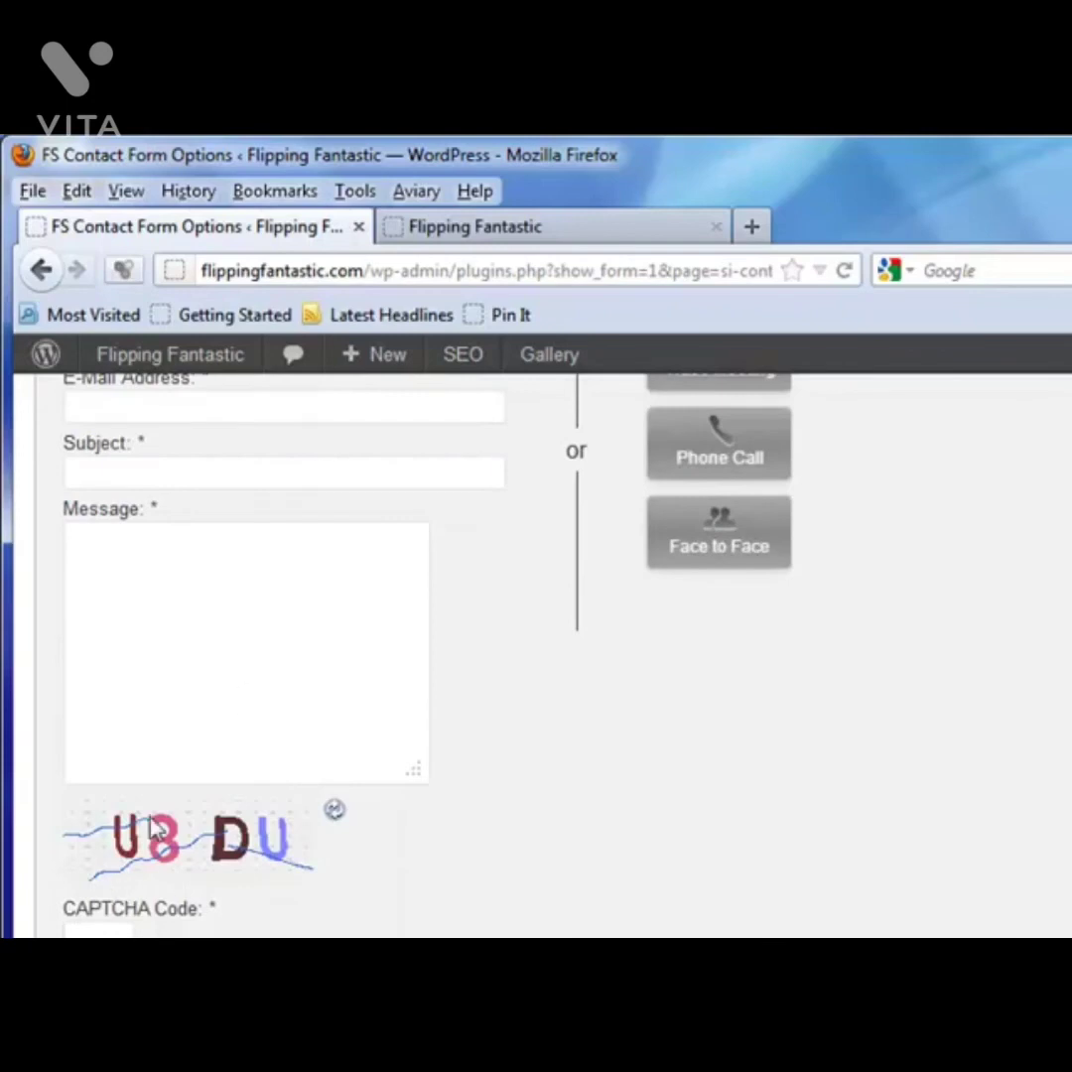
pyautogui.scroll(3, 124, 873)
pyautogui.scroll(3, 281, 662)
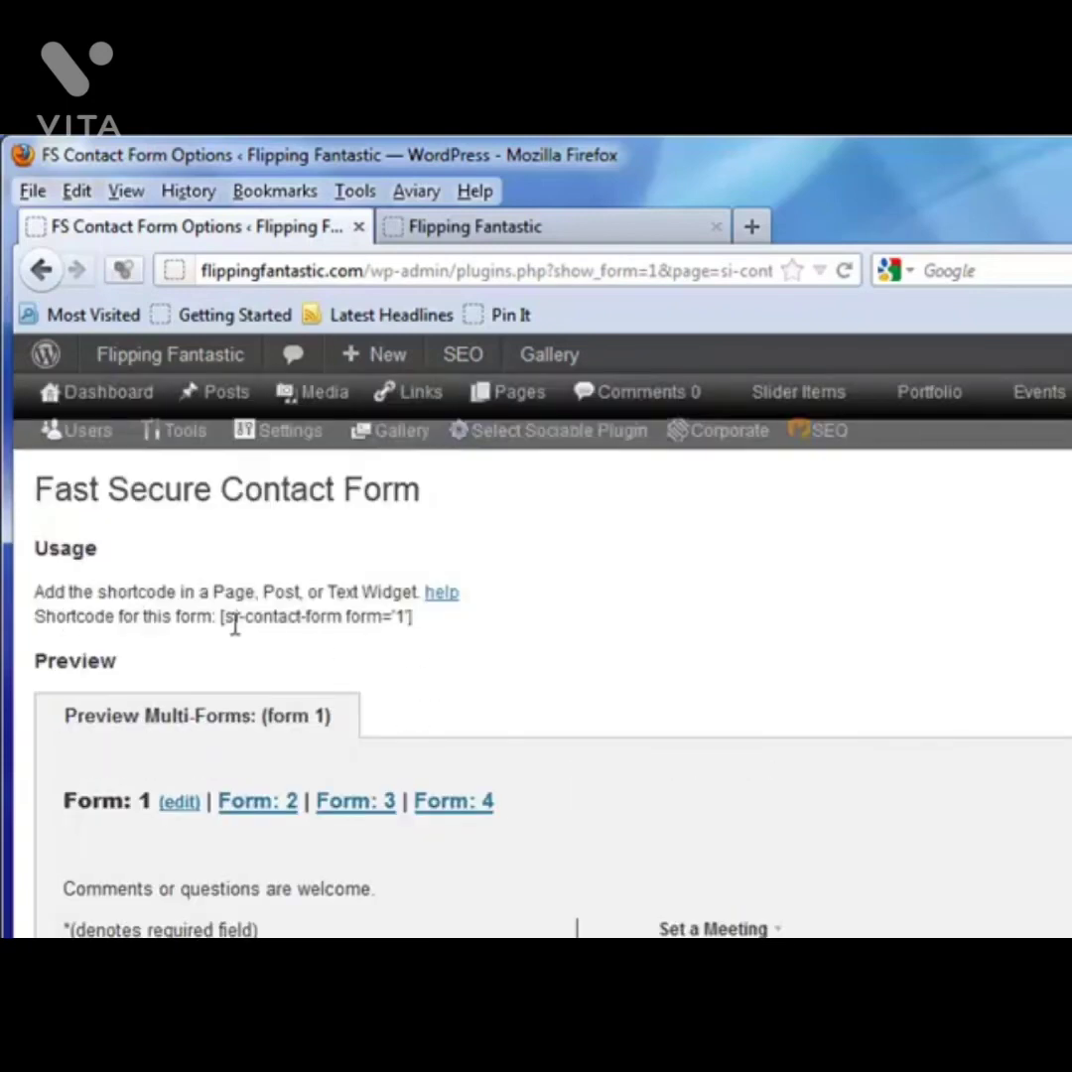
pyautogui.moveTo(220, 617); pyautogui.dragTo(414, 622)
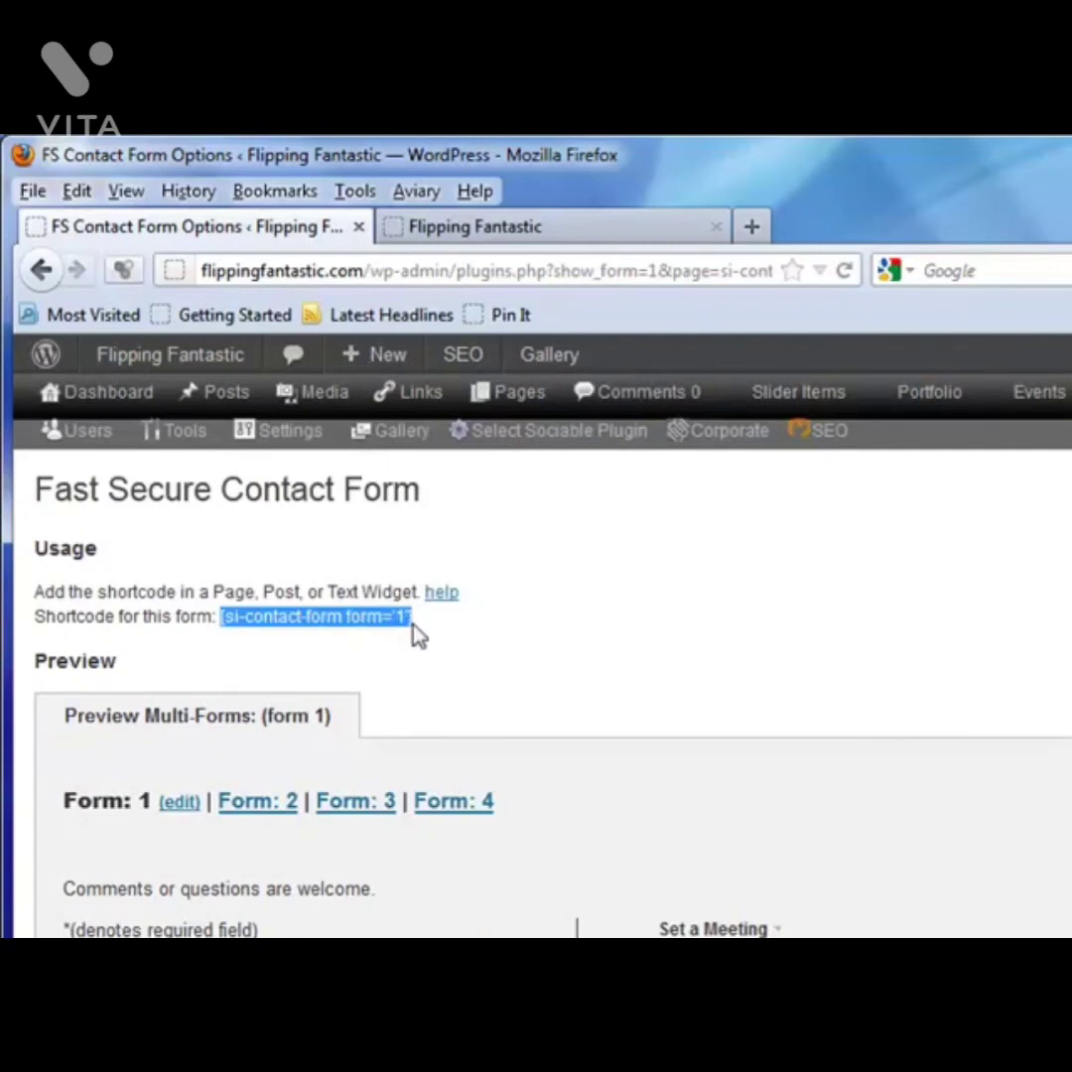
pyautogui.rightClick(369, 618)
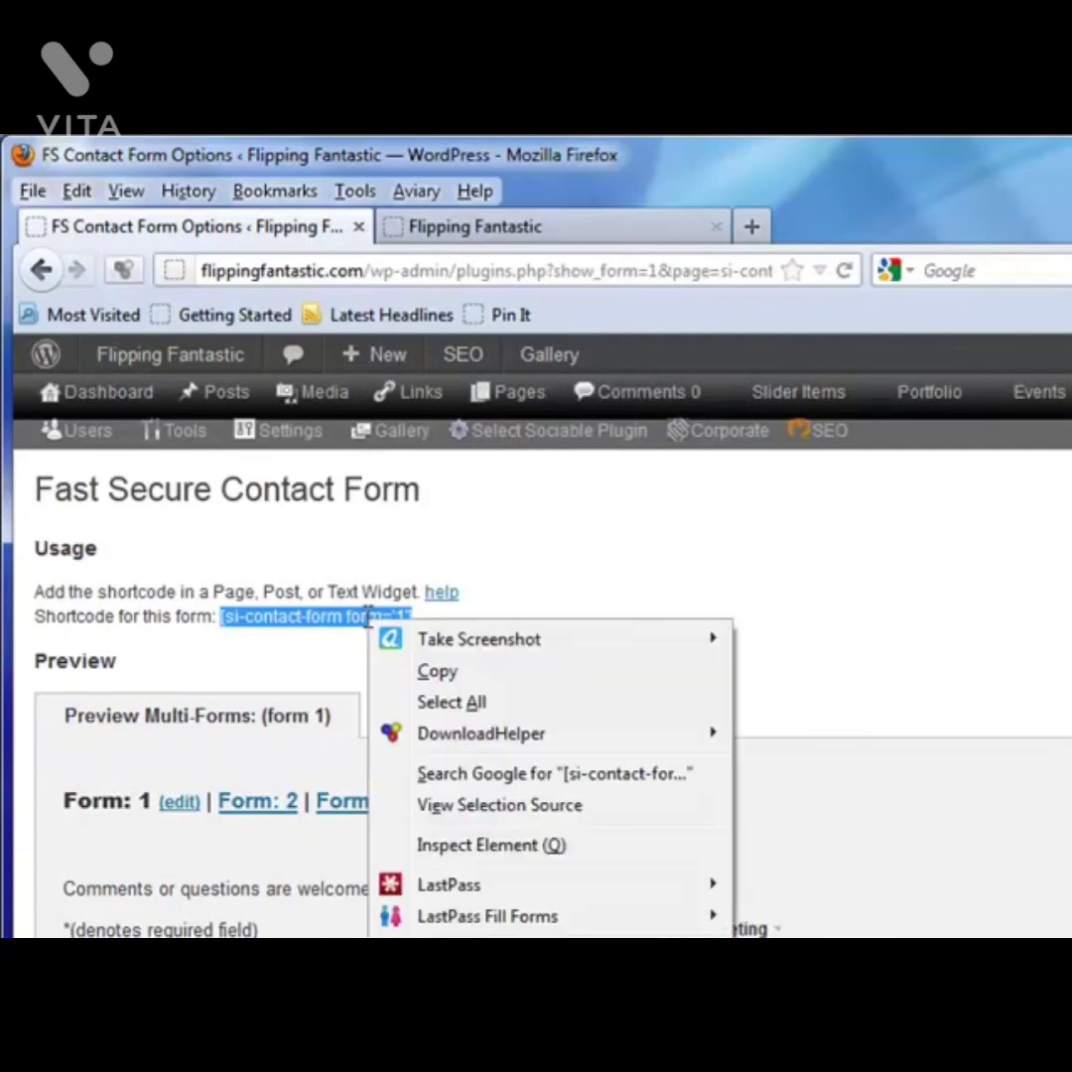
pyautogui.click(466, 675)
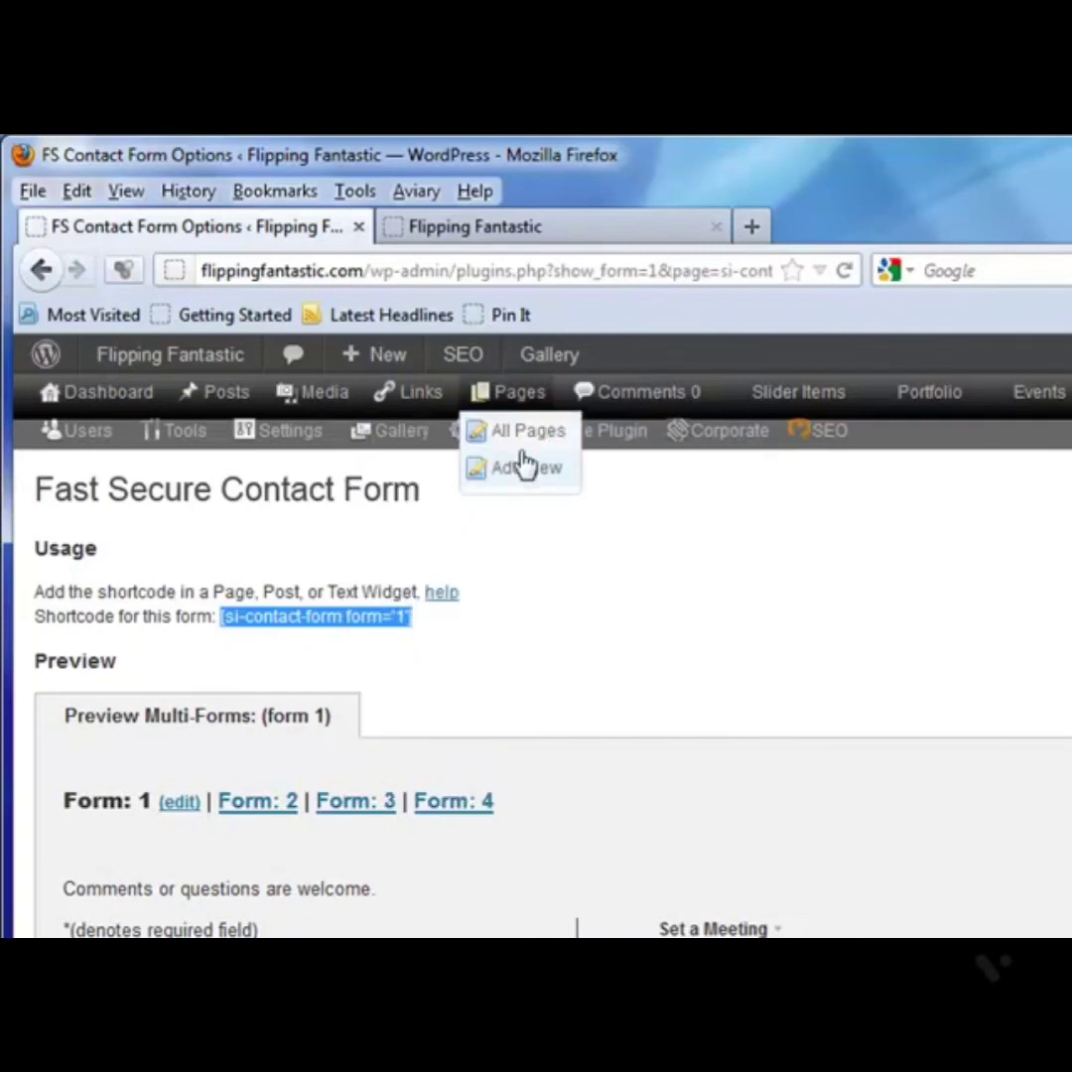
# Find the Fast Secure Contact Demo page in the list of all pages and open it for editing.
pyautogui.click(521, 441)
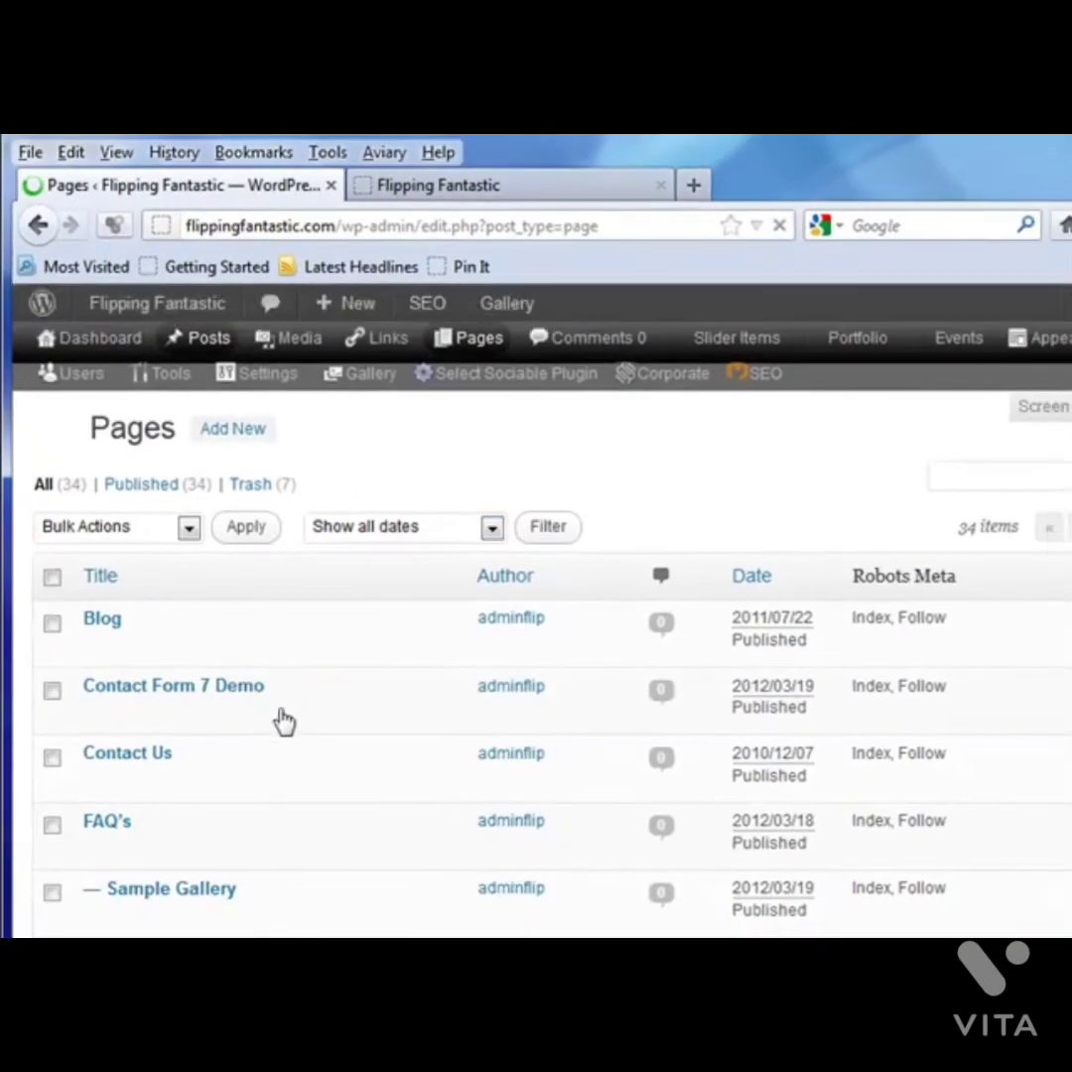
pyautogui.scroll(-3, 177, 908)
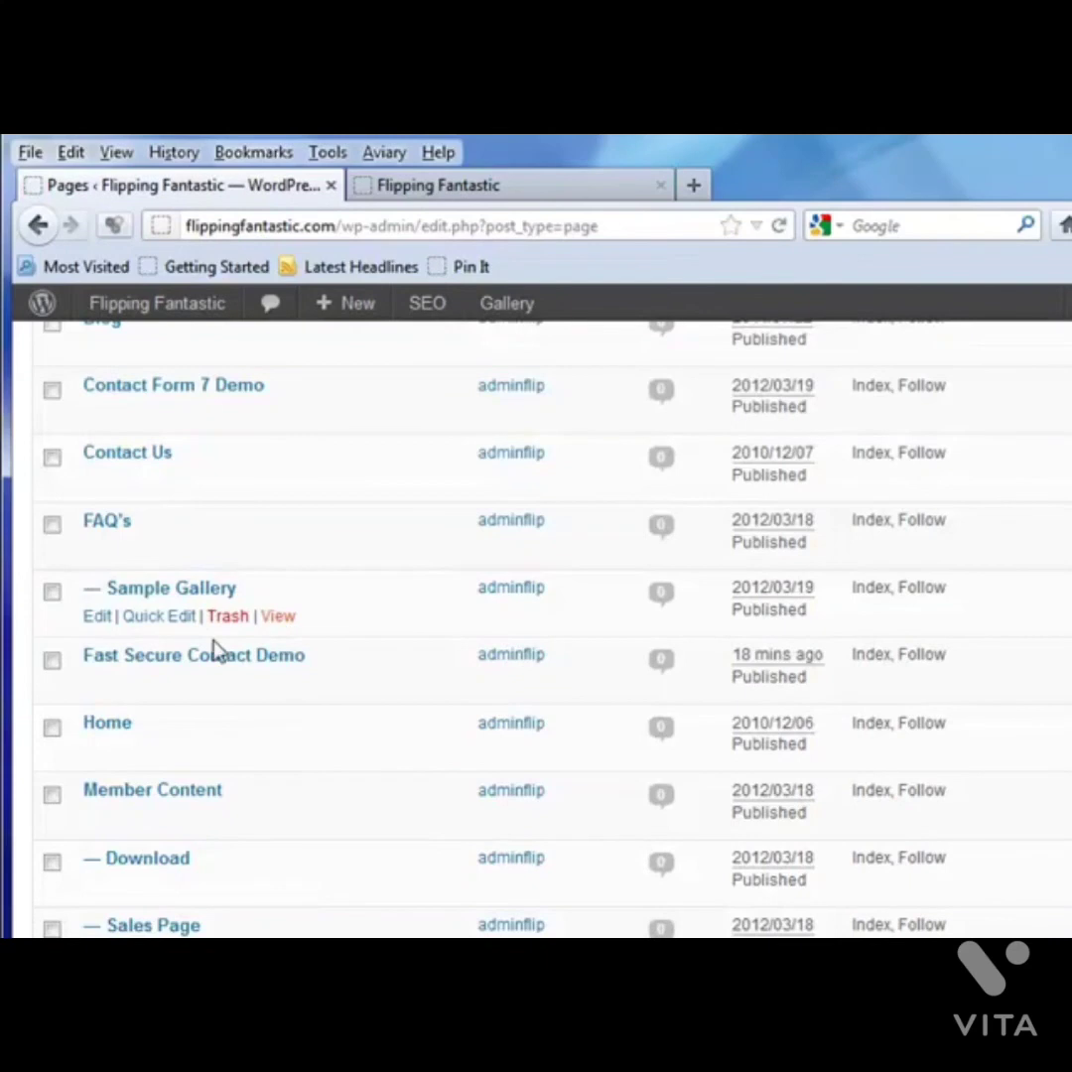
pyautogui.click(100, 687)
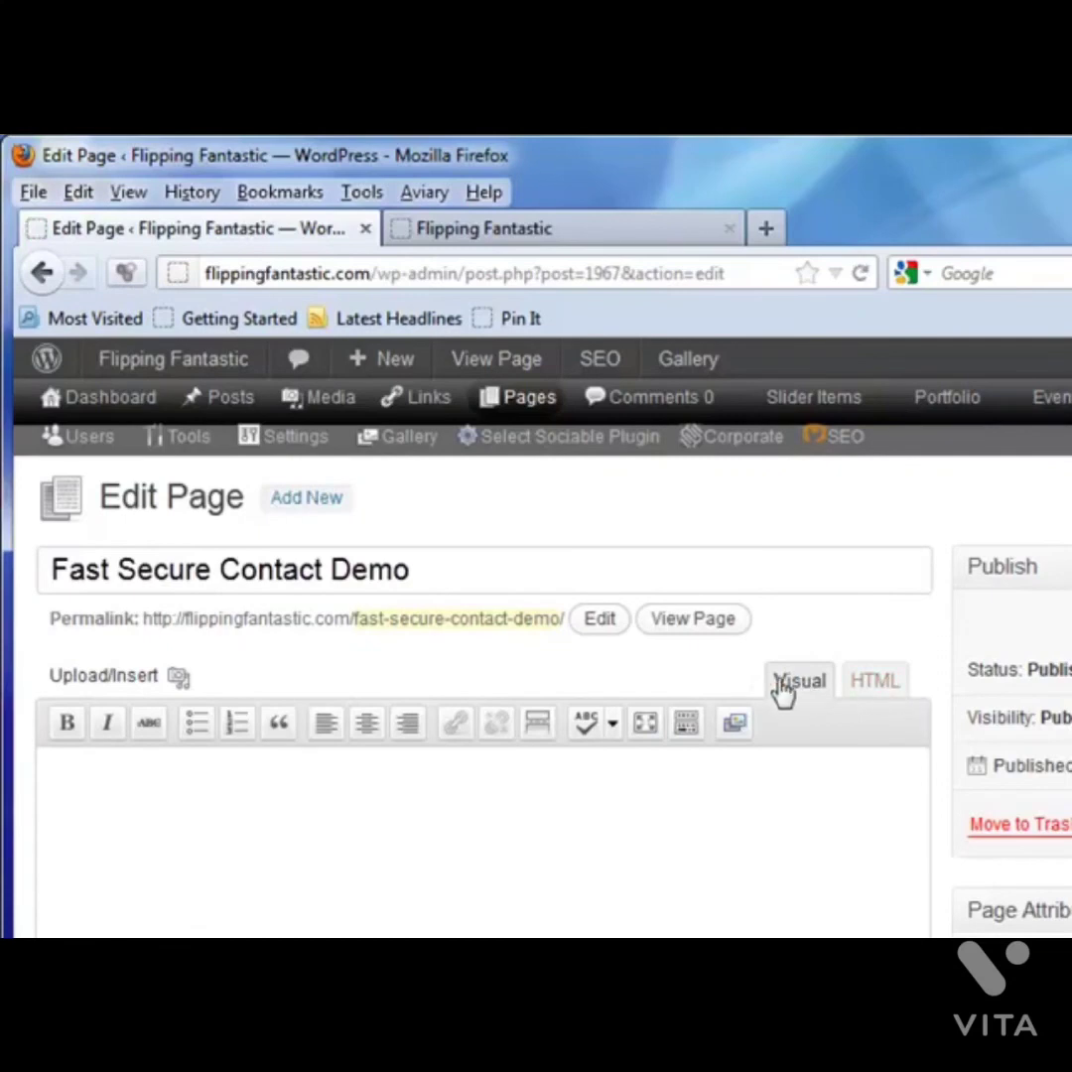
# Switch the page editor to HTML mode and paste the shortcode [si-contact-form form='1'] into the page content.
pyautogui.click(879, 689)
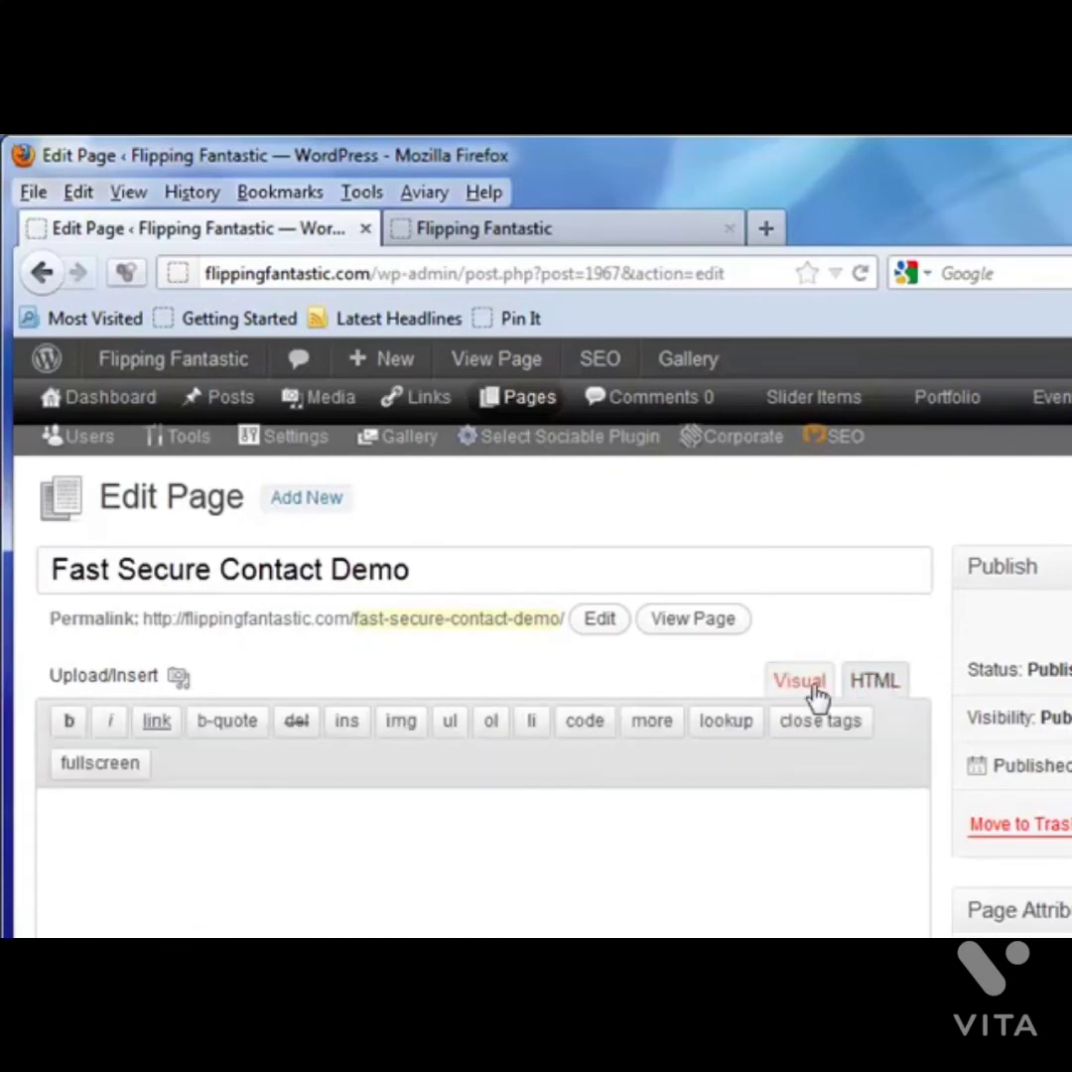
pyautogui.click(800, 685)
pyautogui.click(877, 695)
pyautogui.click(792, 695)
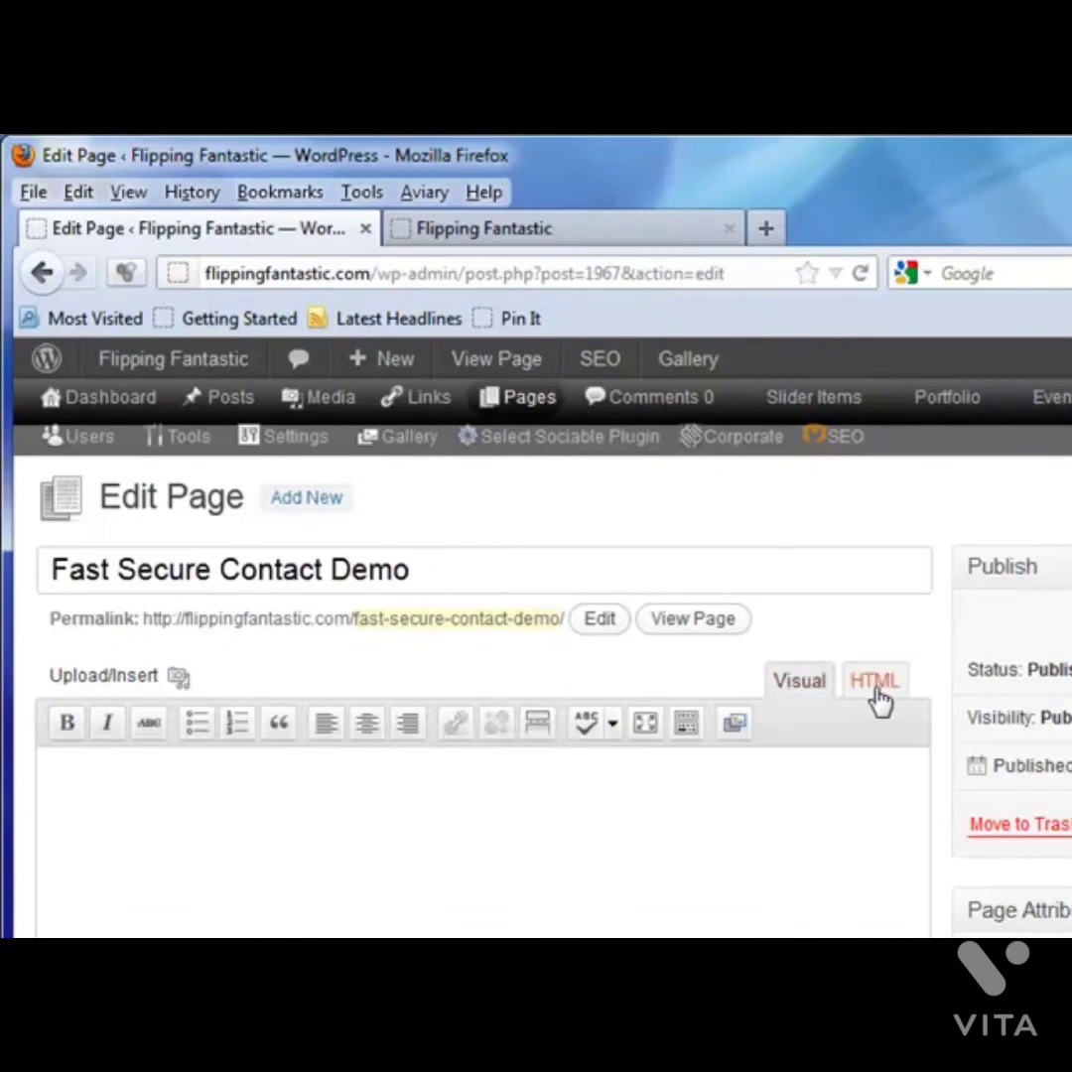
pyautogui.click(879, 694)
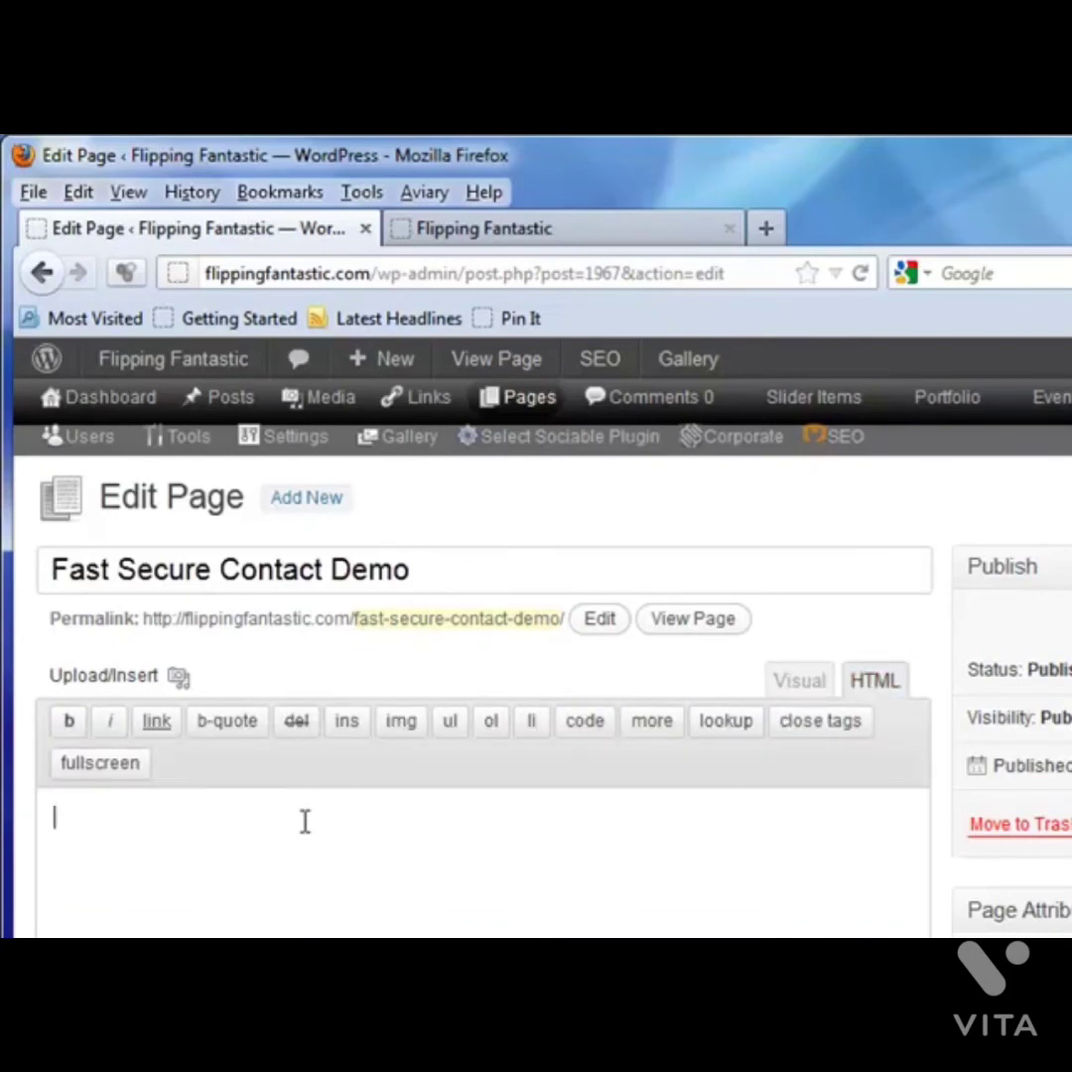
pyautogui.rightClick(246, 813)
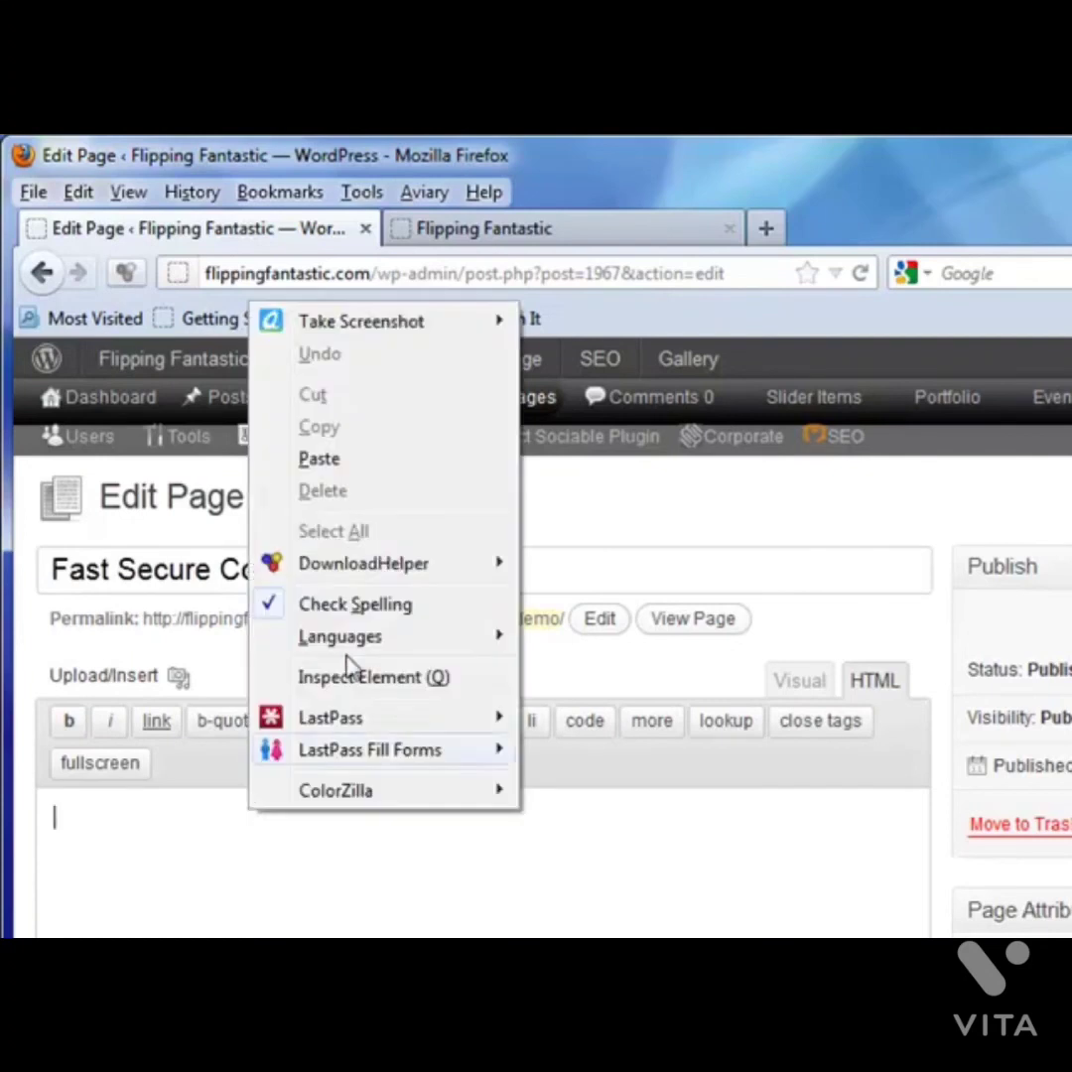
pyautogui.click(356, 461)
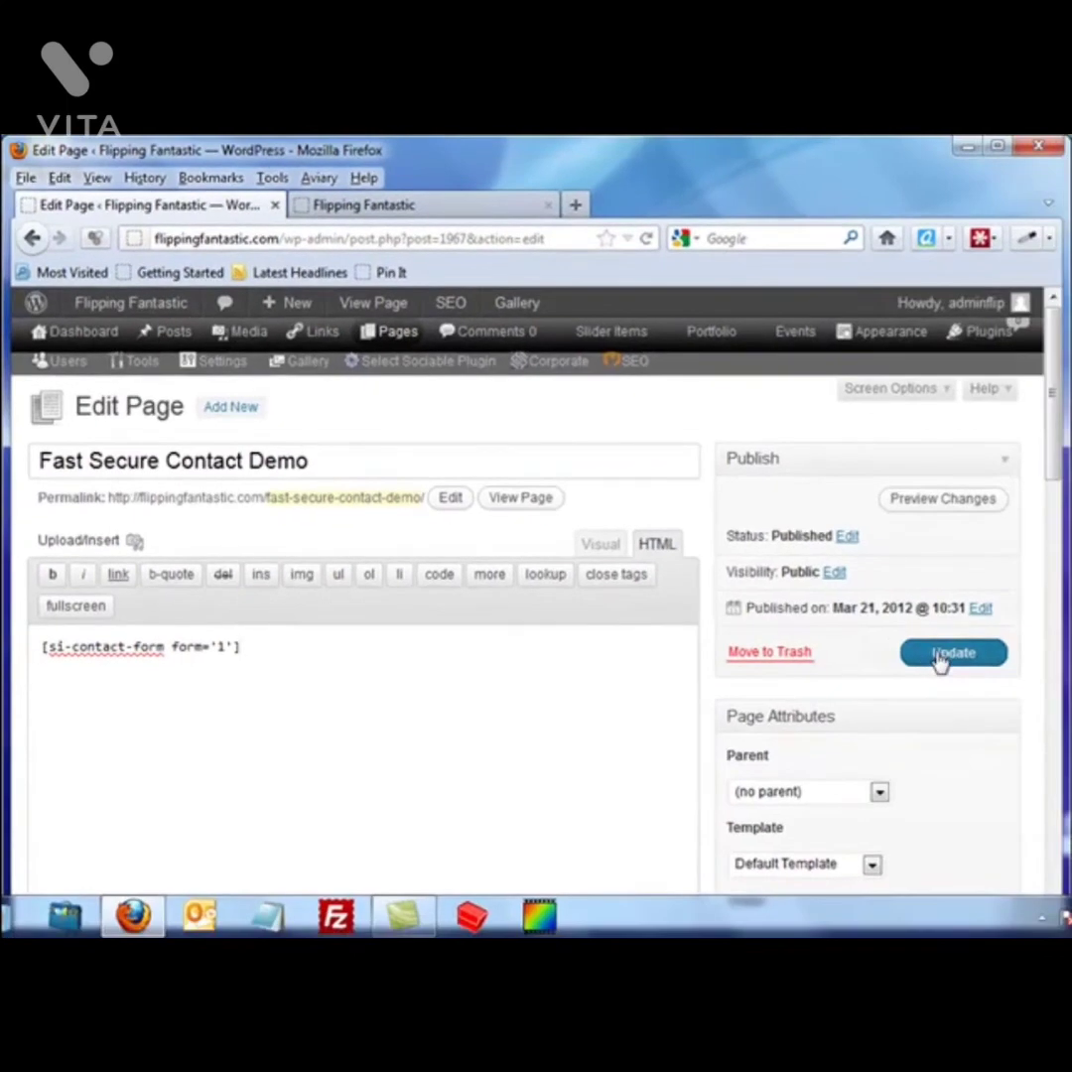
# Update the Fast Secure Contact Demo page and view the published contact form through to its CAPTCHA and submit option.
pyautogui.click(940, 655)
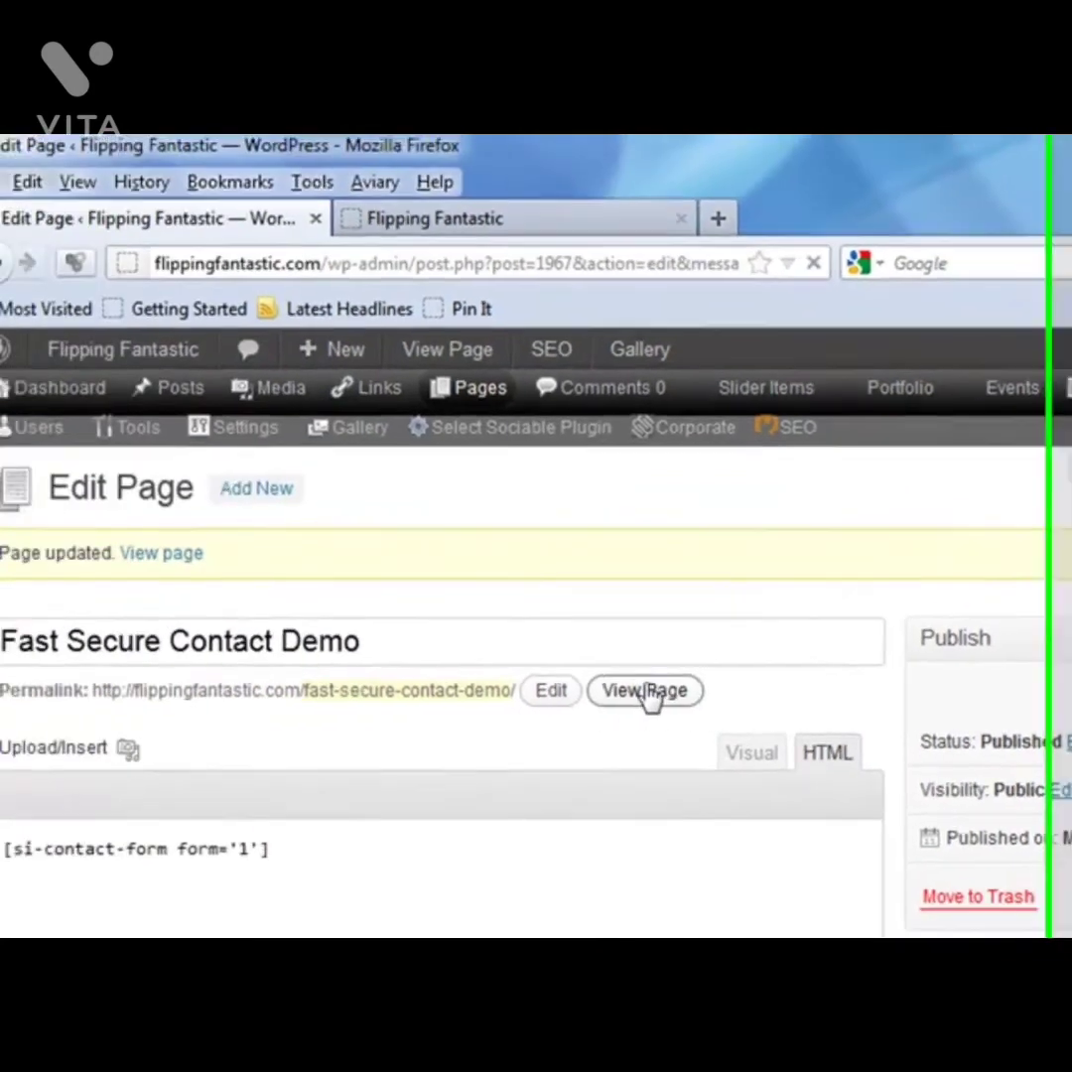
pyautogui.click(645, 693)
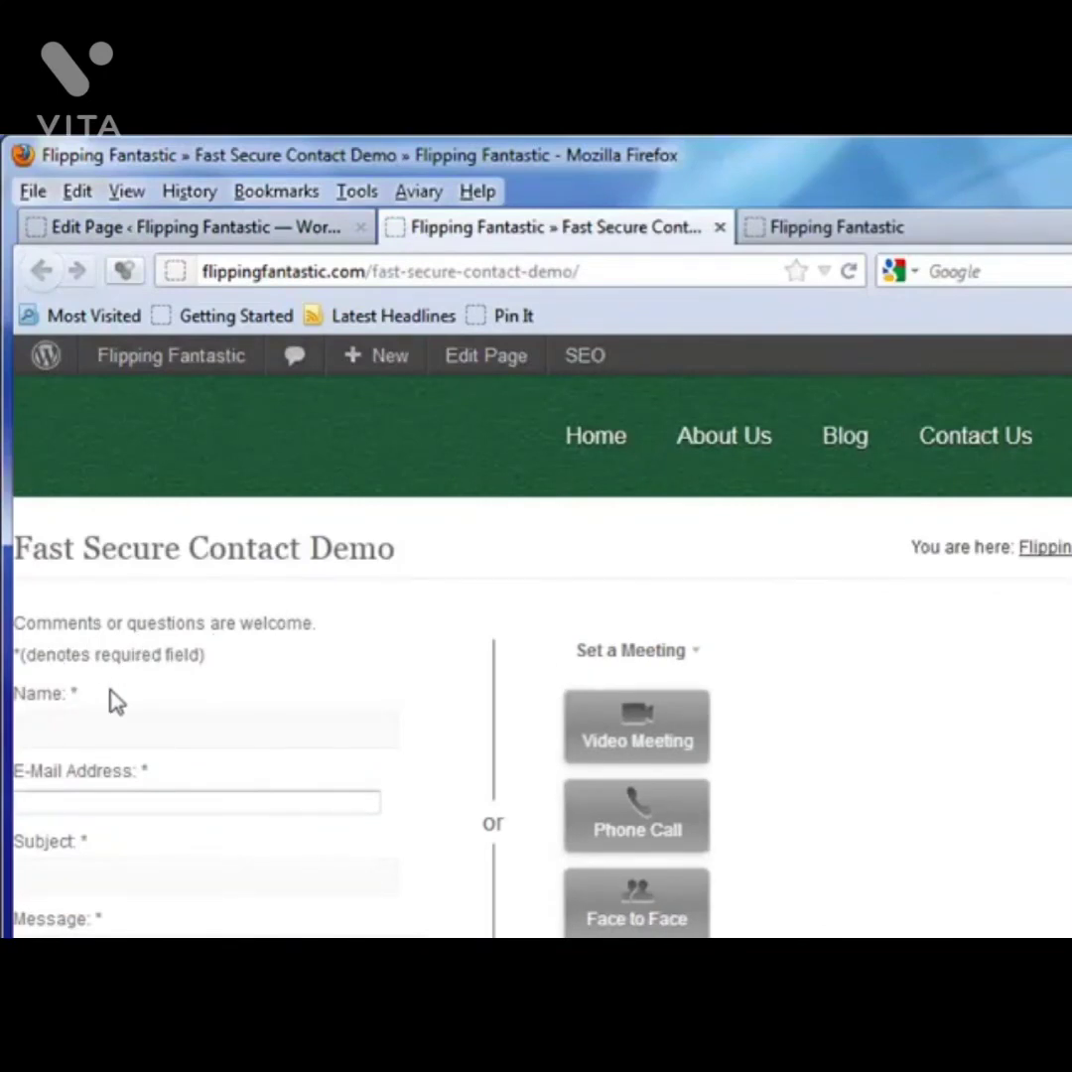
pyautogui.scroll(-5, 158, 884)
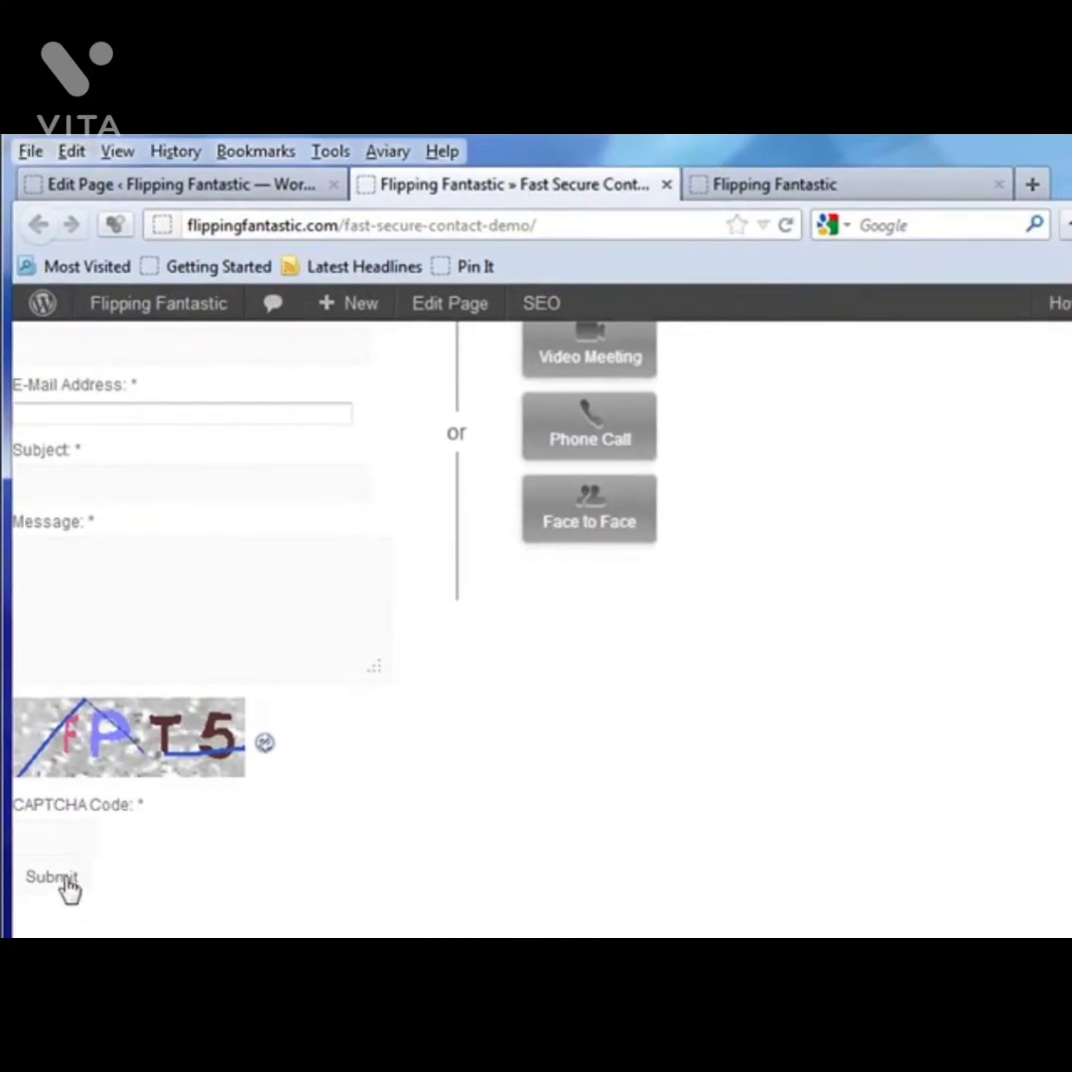
# Return to the site administration and open the options page of the Fast Secure Contact Form plugin.
pyautogui.scroll(3, 596, 800)
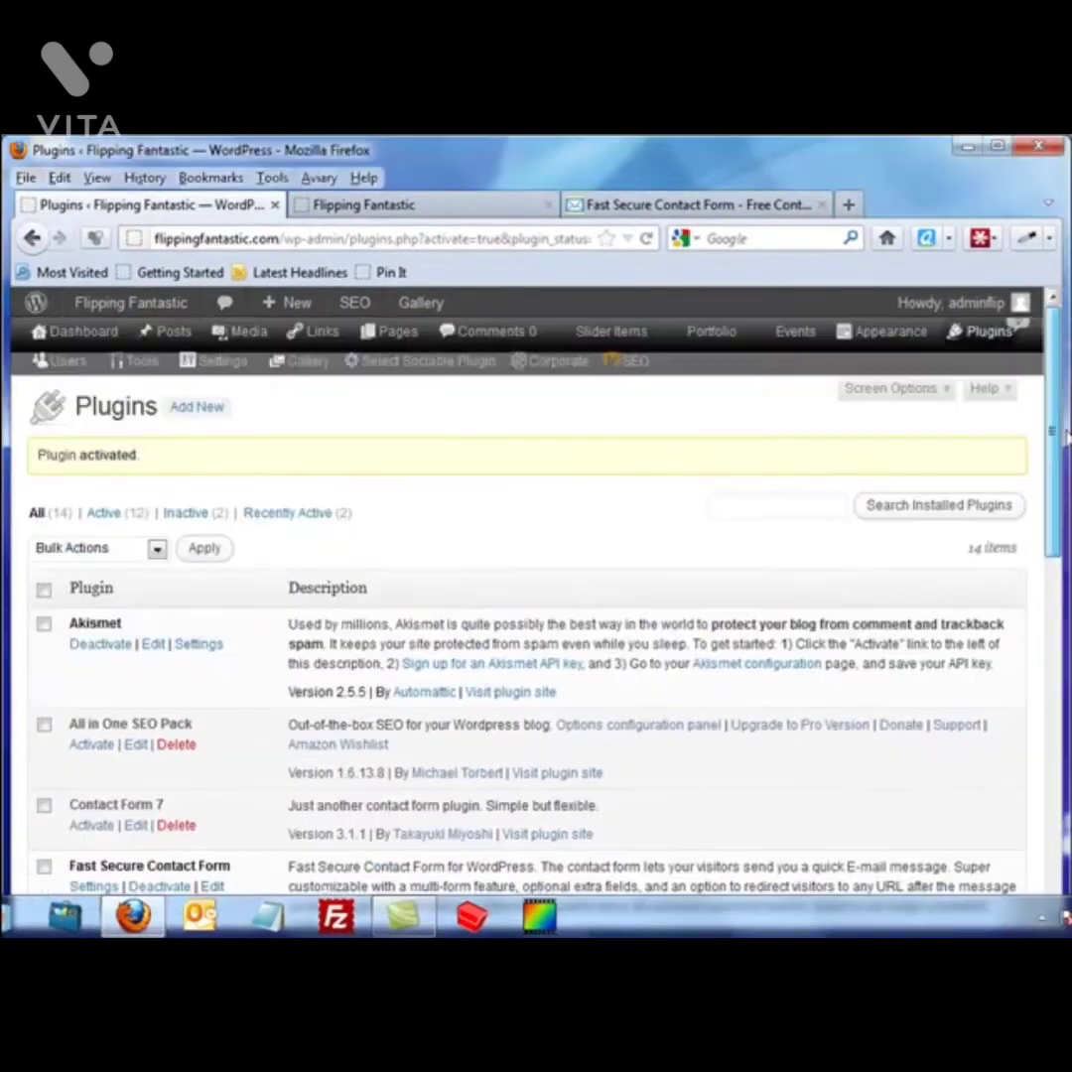
pyautogui.moveTo(996, 354)
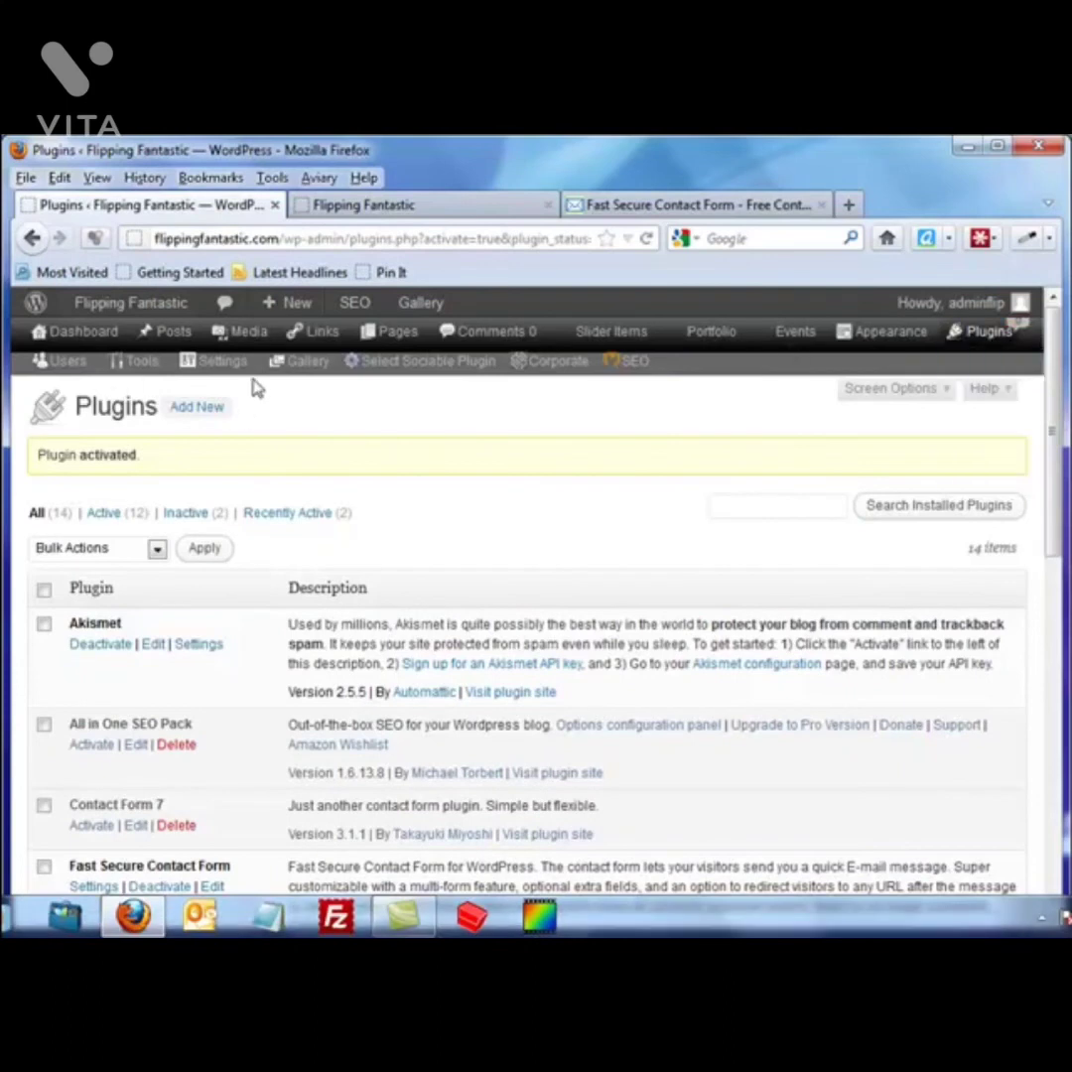
pyautogui.scroll(-3, 81, 890)
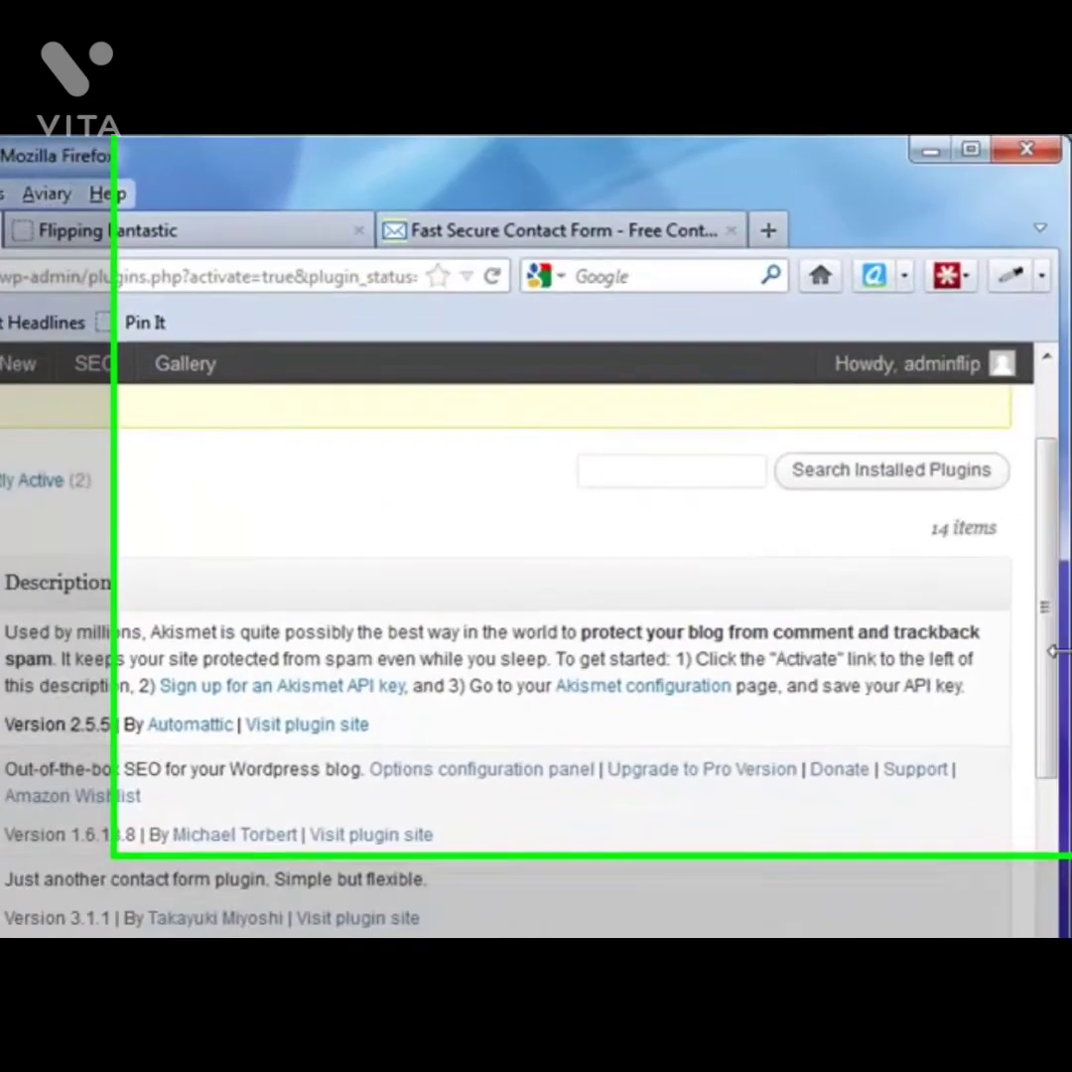
pyautogui.scroll(3, 967, 502)
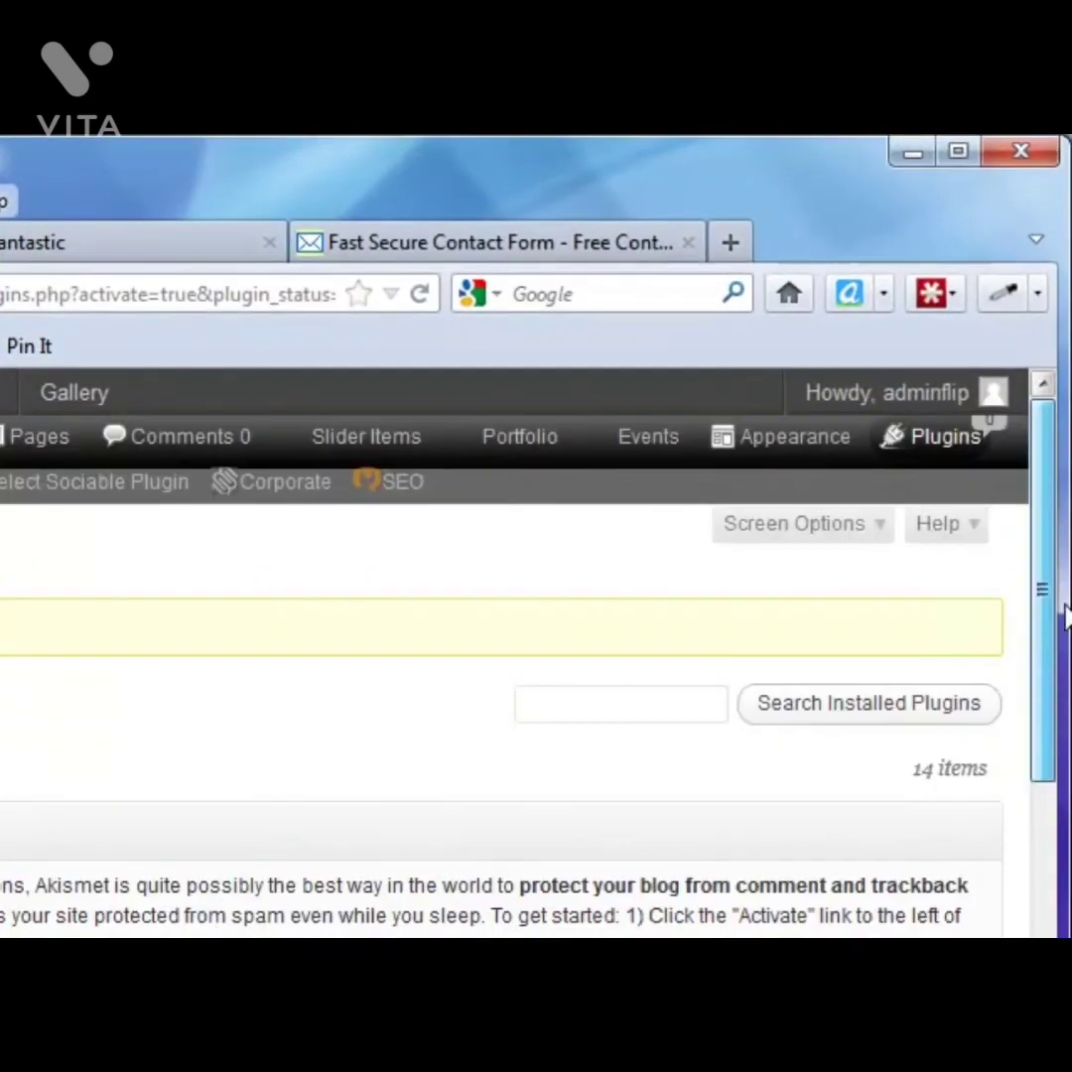
pyautogui.moveTo(945, 452)
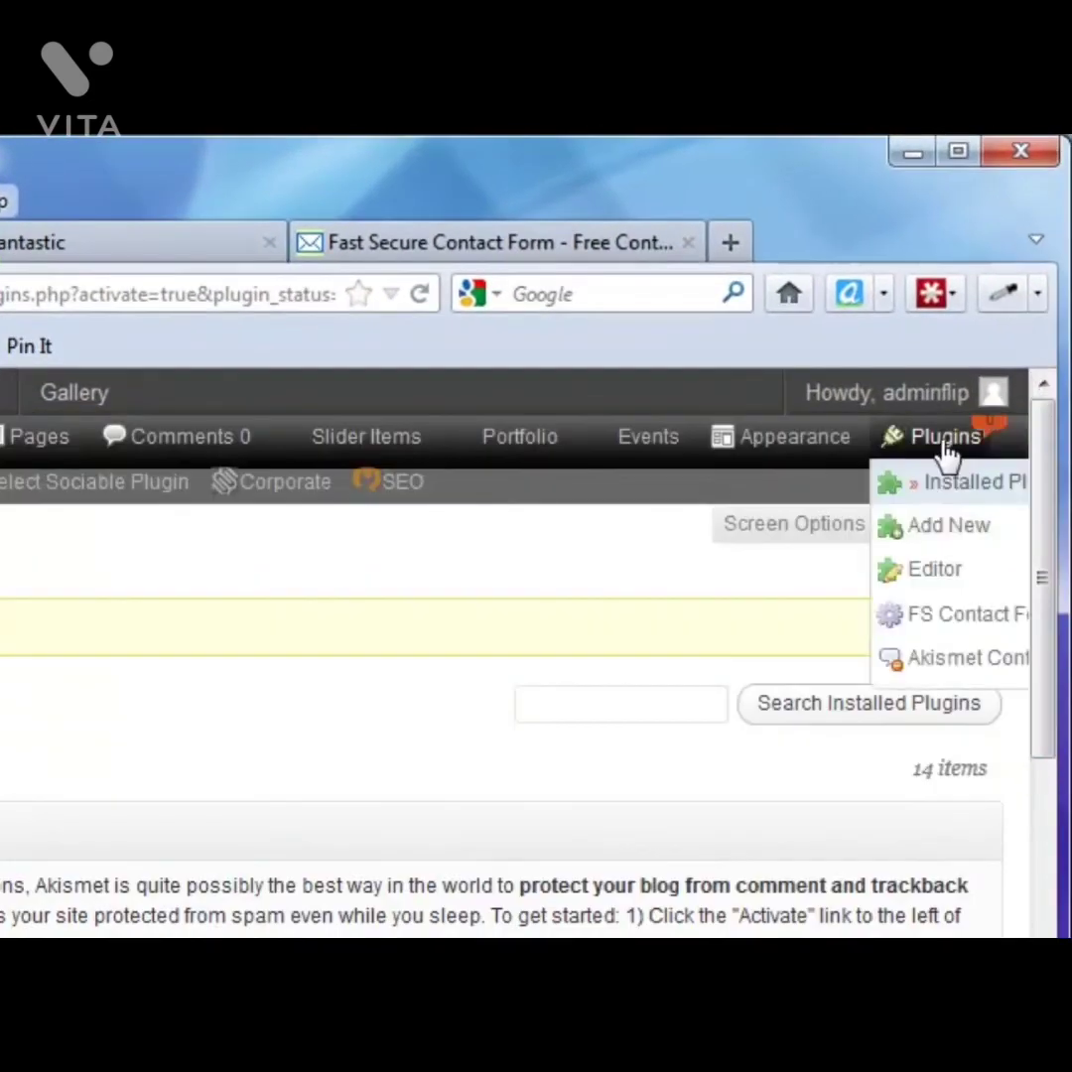
pyautogui.click(970, 638)
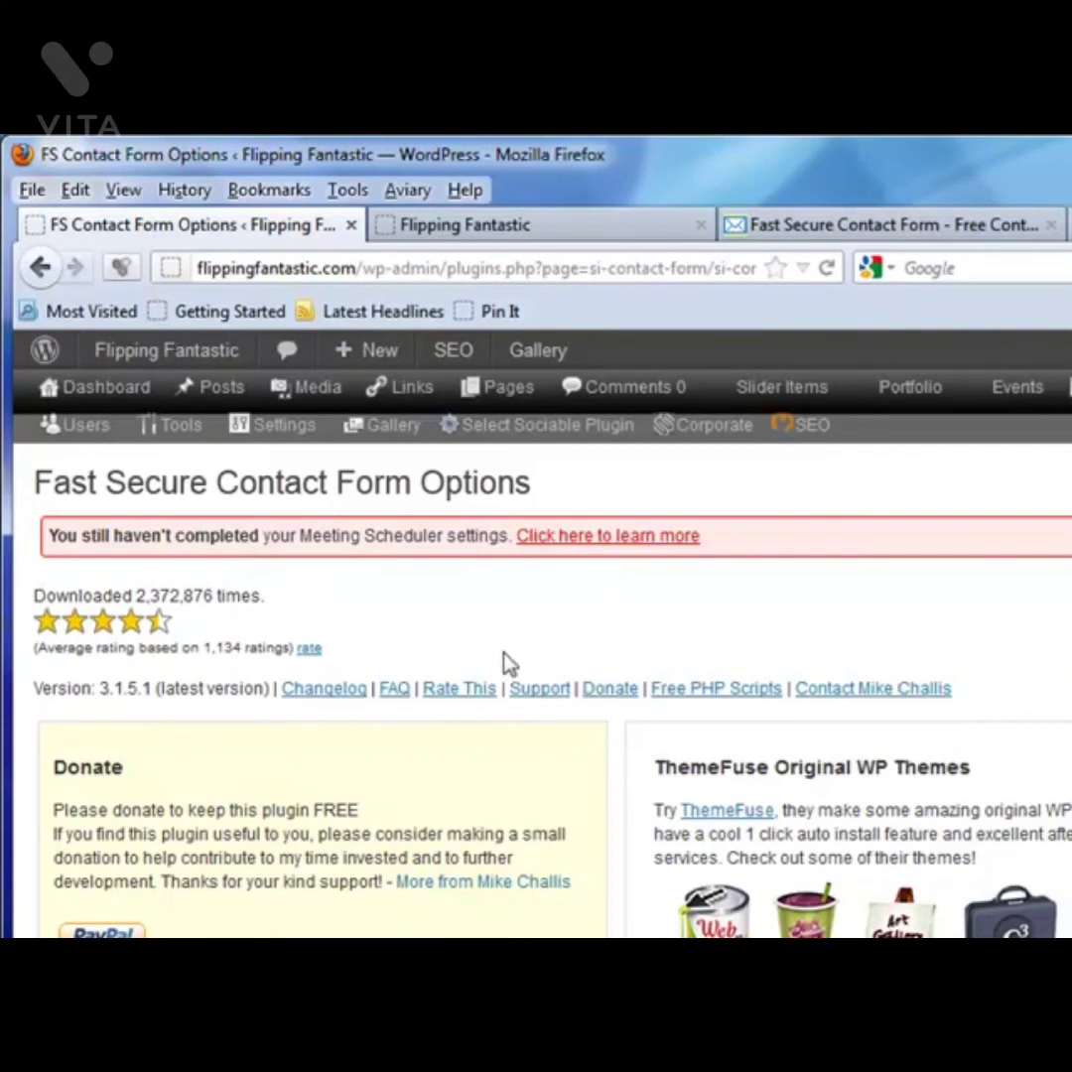
# Read the help for the form 1 label, set the label to "general" and update the options.
pyautogui.scroll(-3, 467, 722)
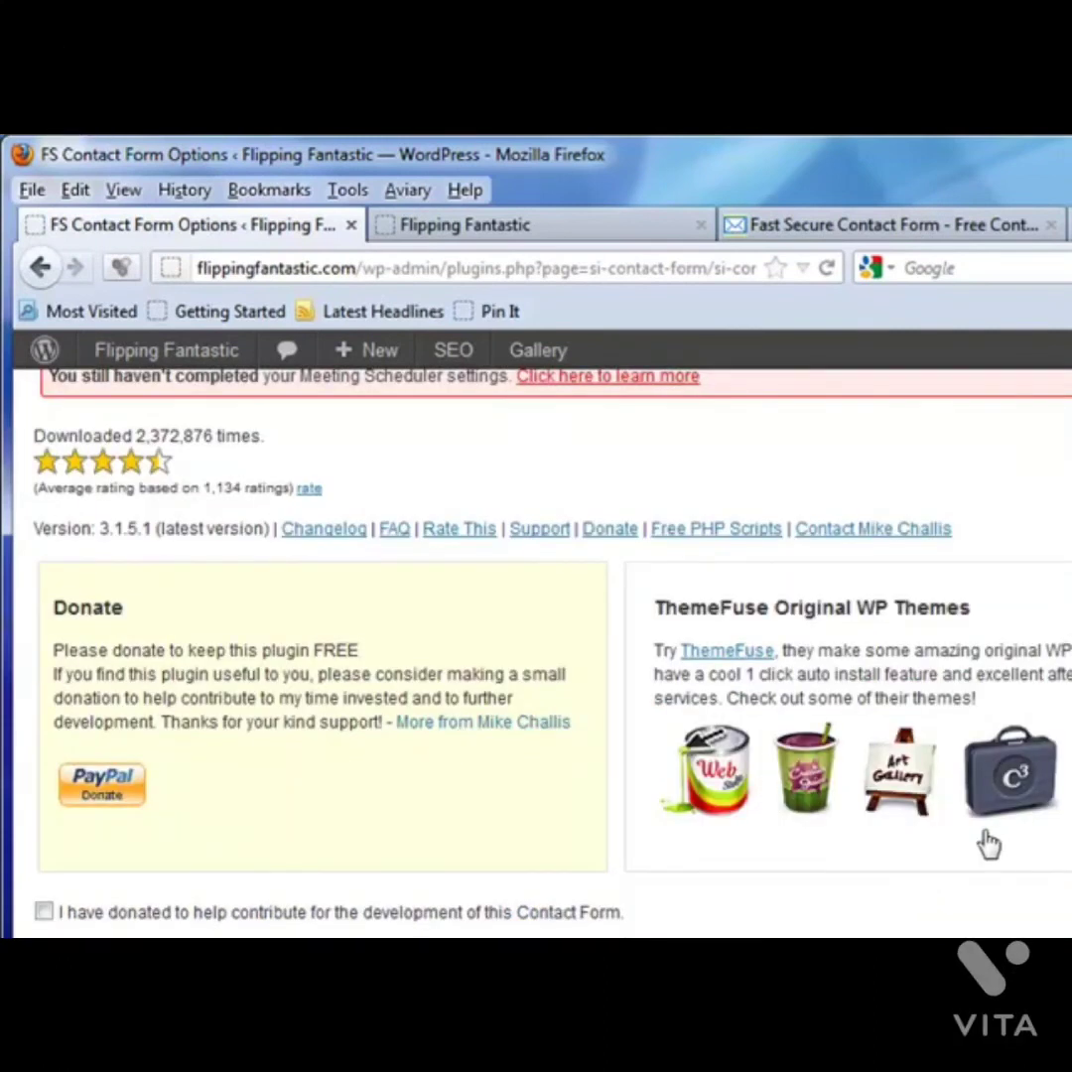
pyautogui.scroll(-10, 569, 758)
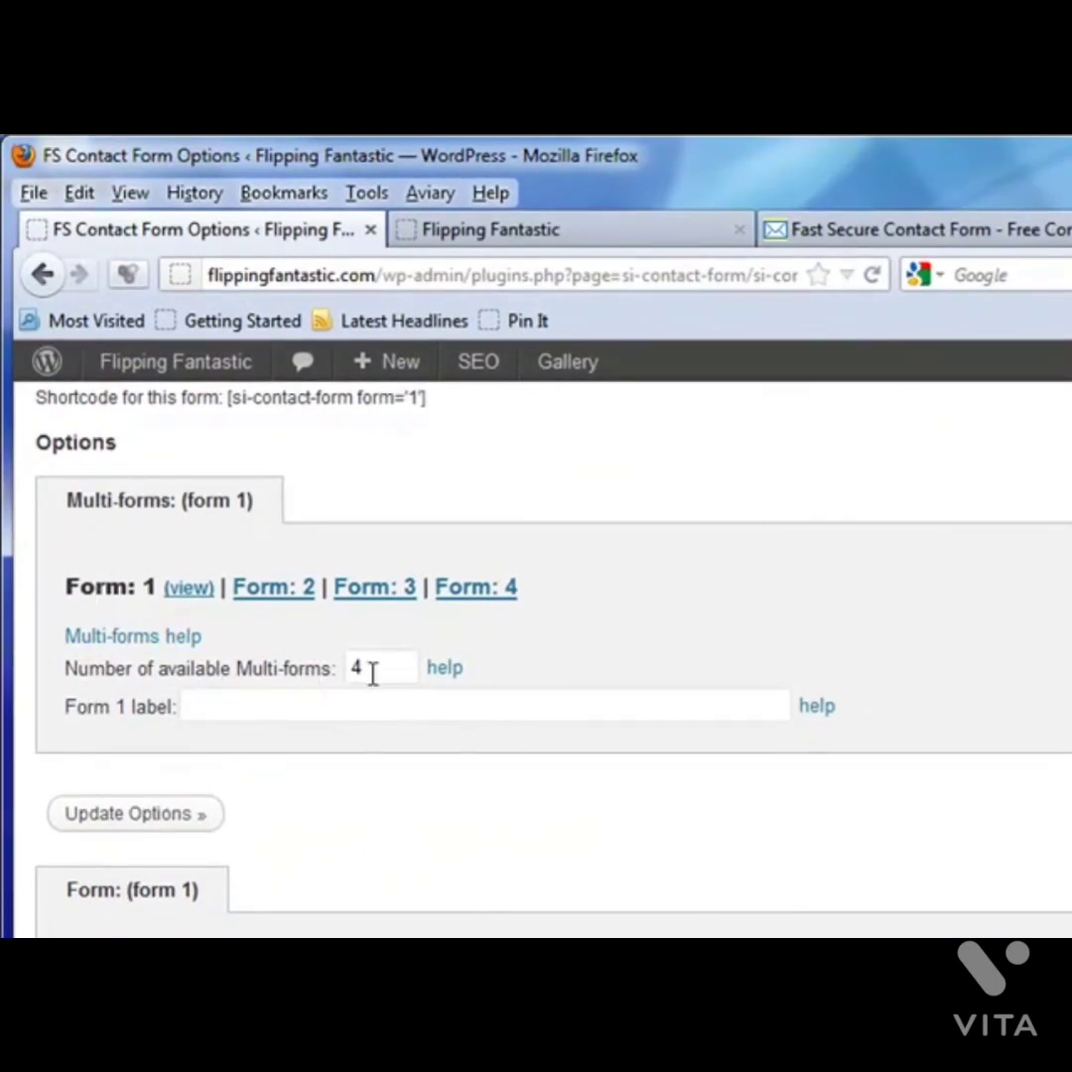
pyautogui.click(287, 708)
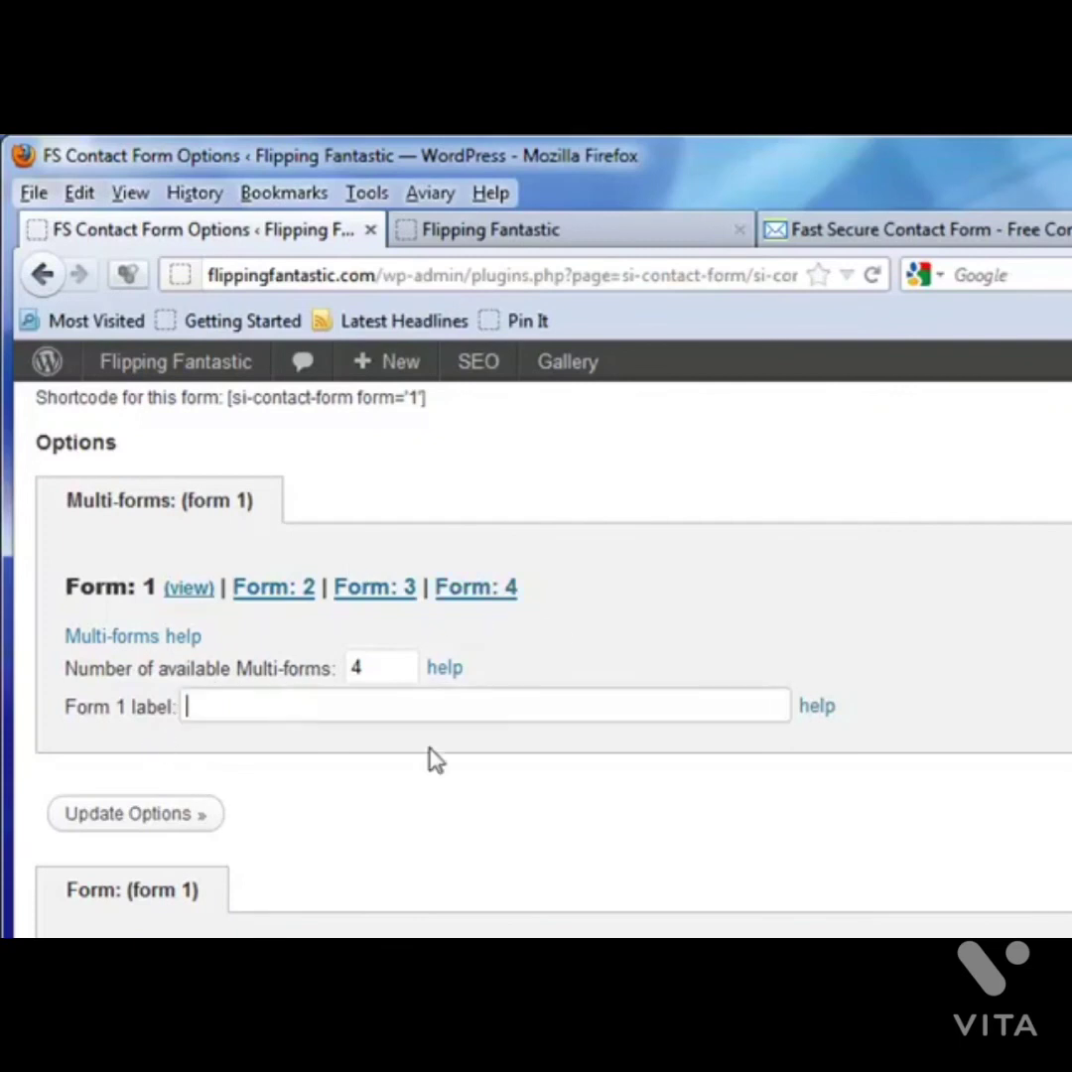
pyautogui.click(818, 707)
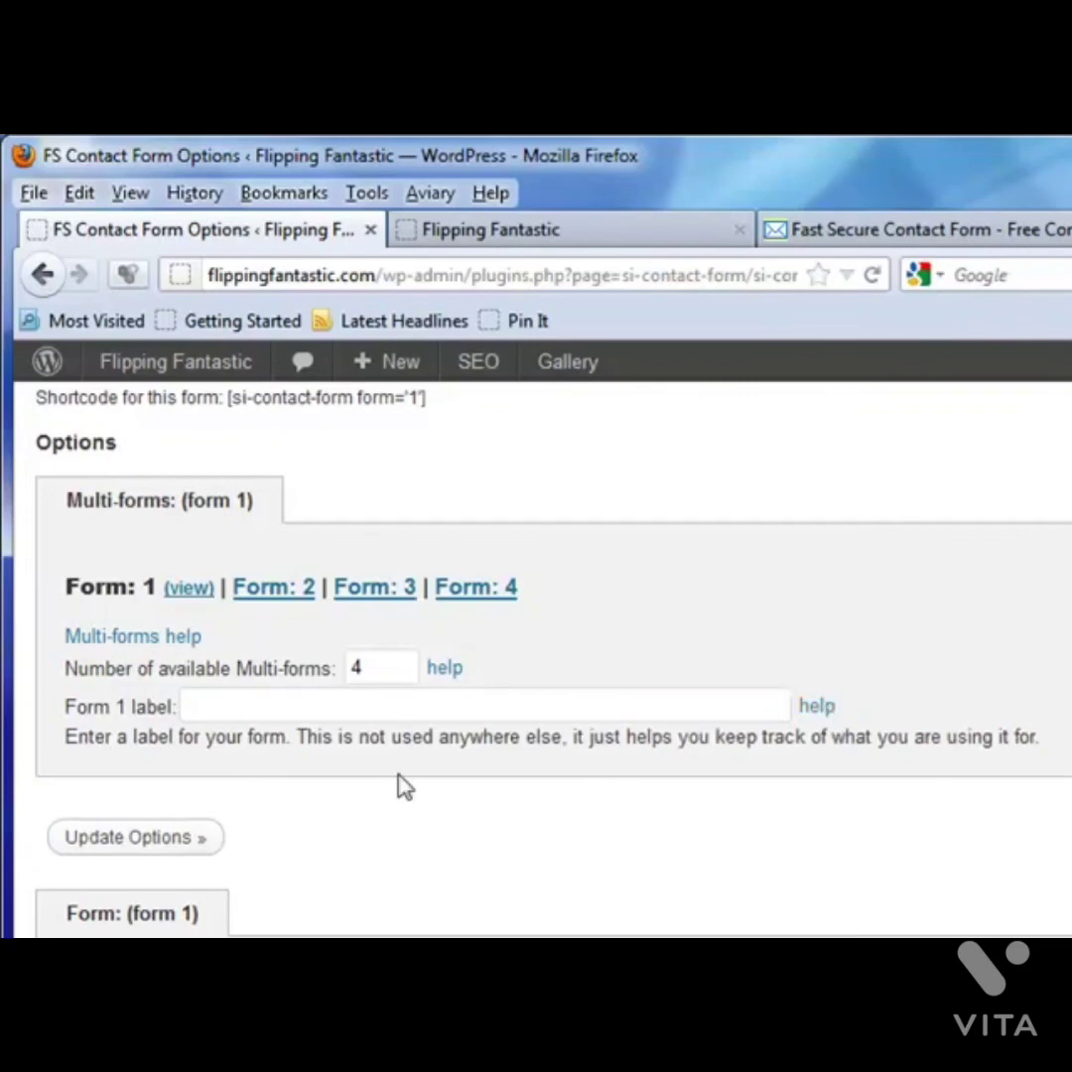
pyautogui.click(248, 705)
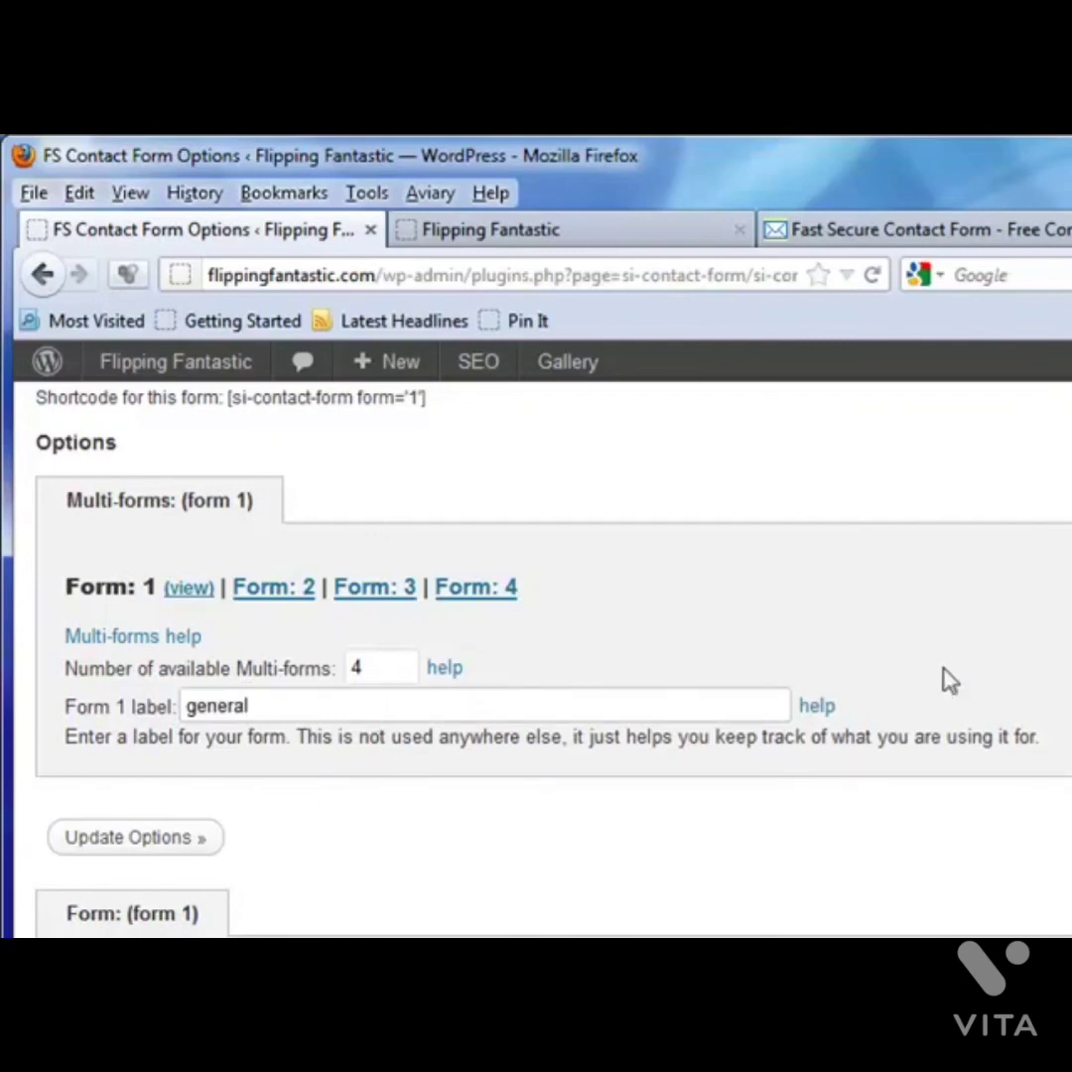
pyautogui.click(186, 855)
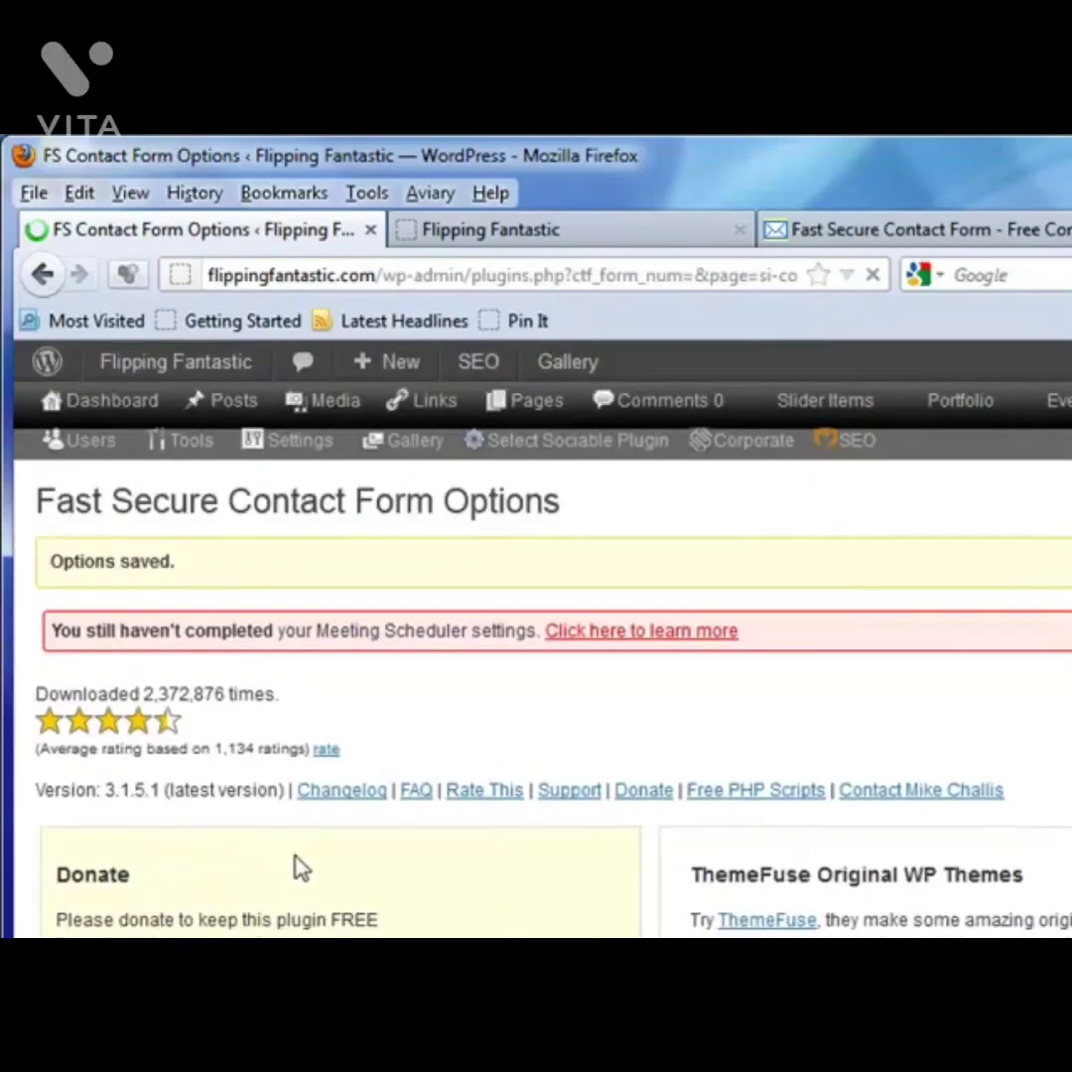
# Enable the autoresponder e-mail for form 1 with the "From" name "Flipping Fantasic" and the subject "Thanks for your comment!".
pyautogui.scroll(-5, 302, 868)
pyautogui.scroll(-7, 301, 869)
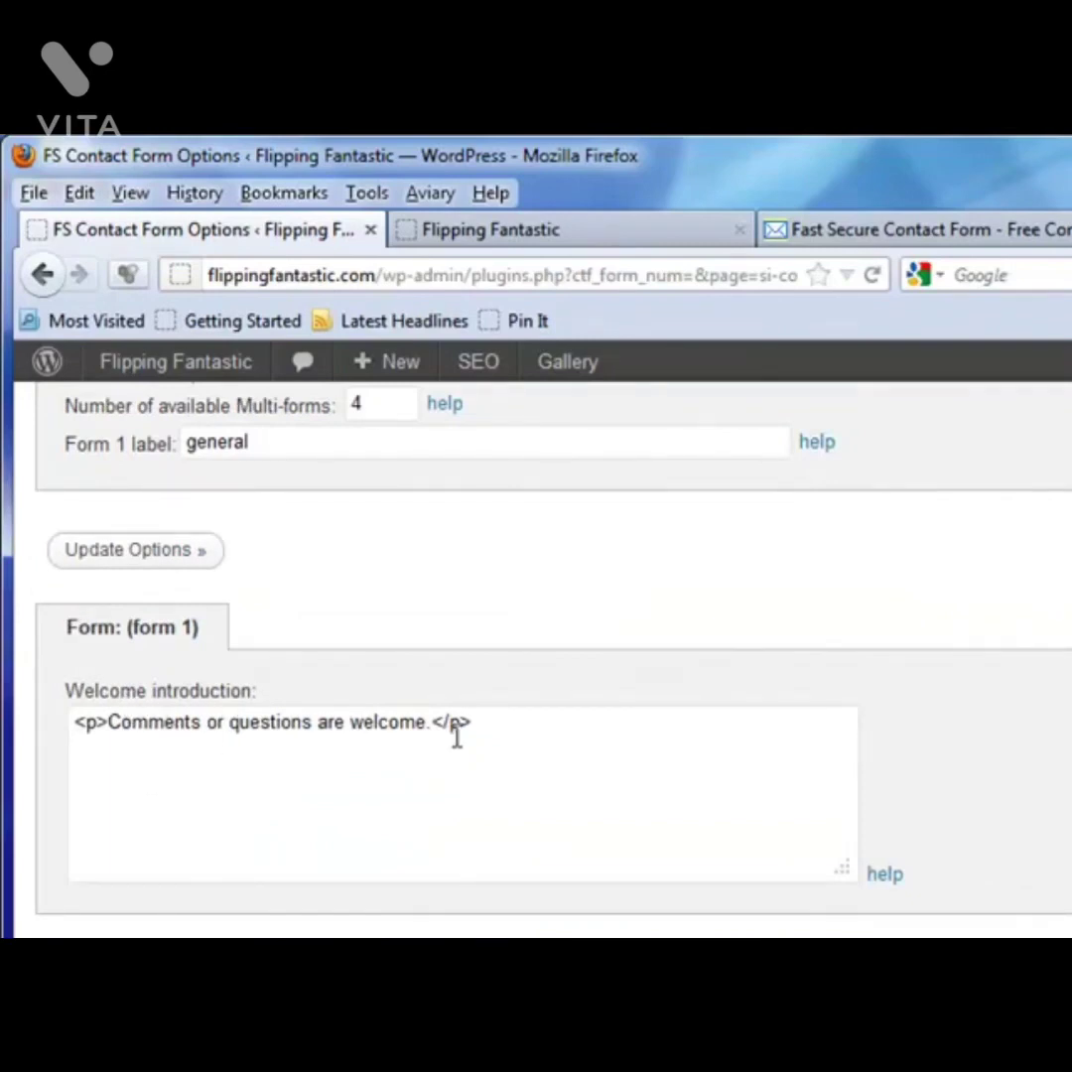
pyautogui.scroll(-3, 369, 834)
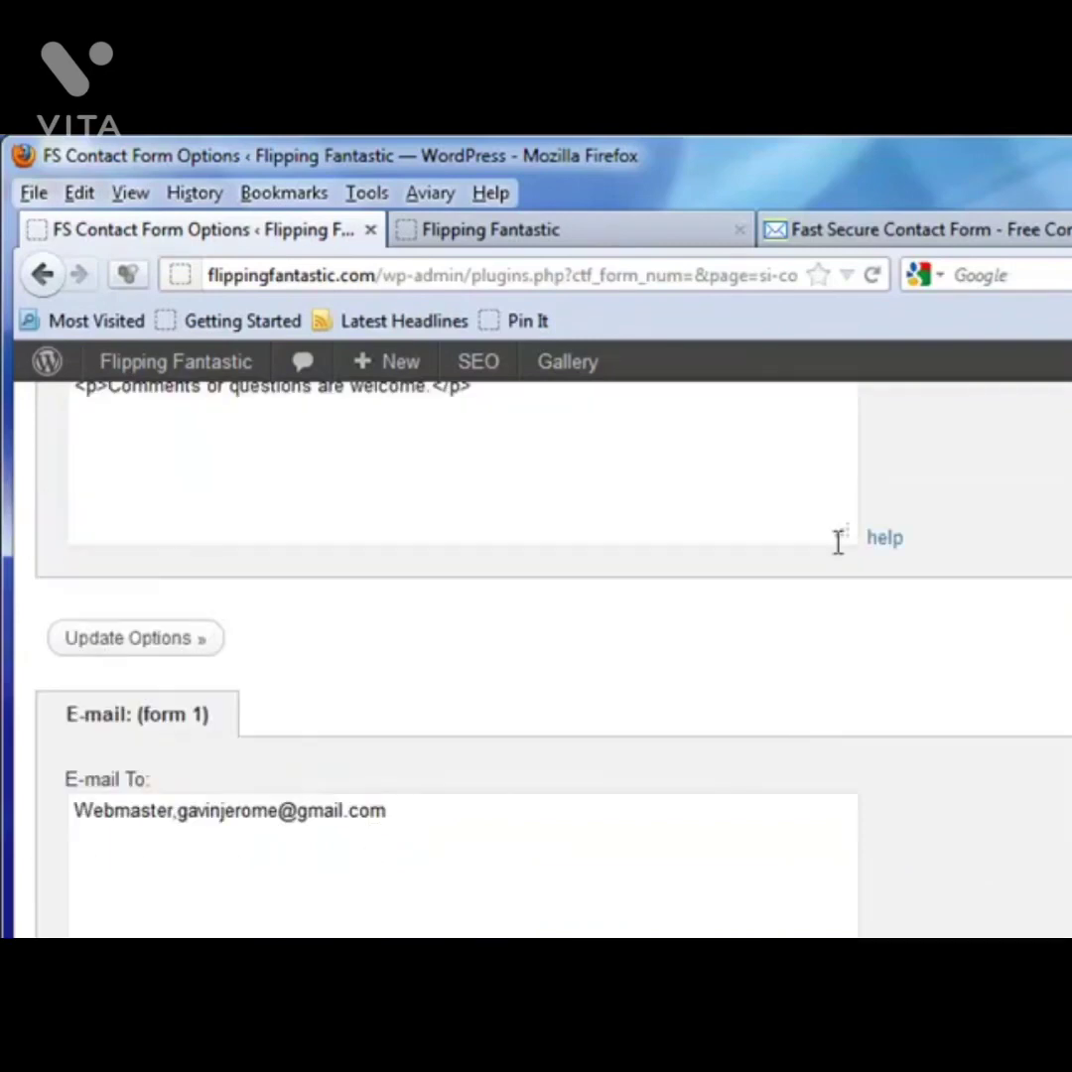
pyautogui.scroll(-2, 311, 802)
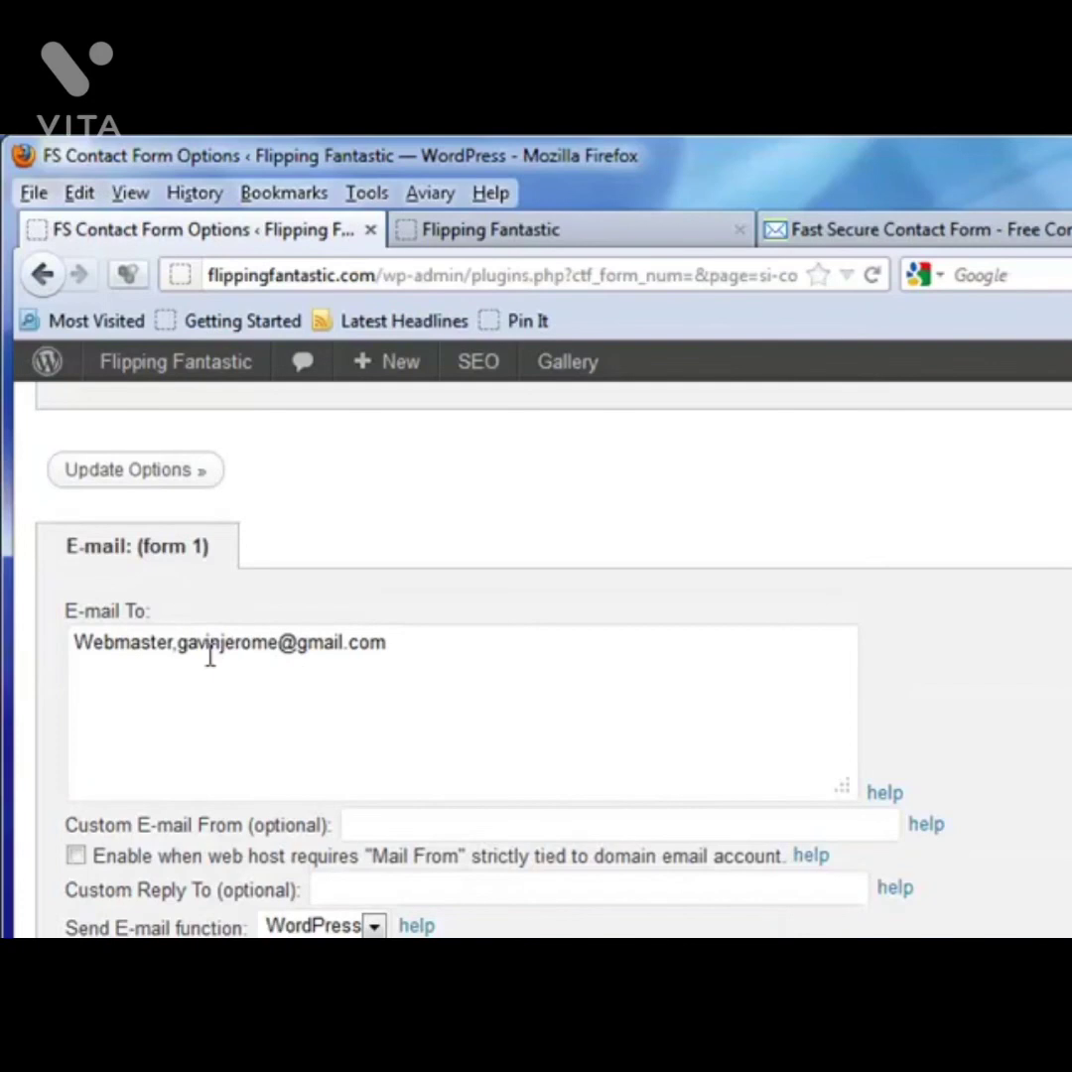
pyautogui.scroll(-4, 365, 645)
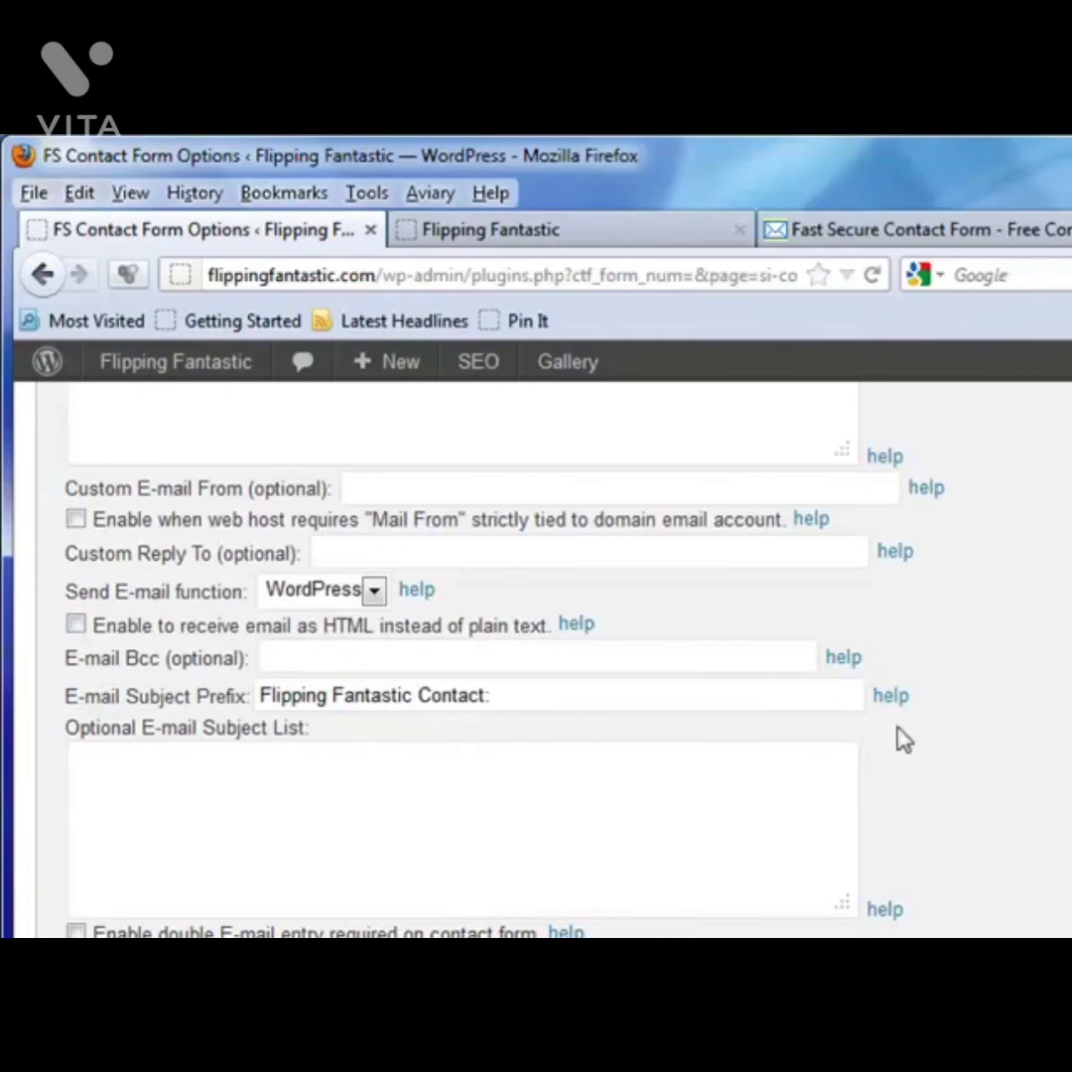
pyautogui.scroll(-3, 495, 874)
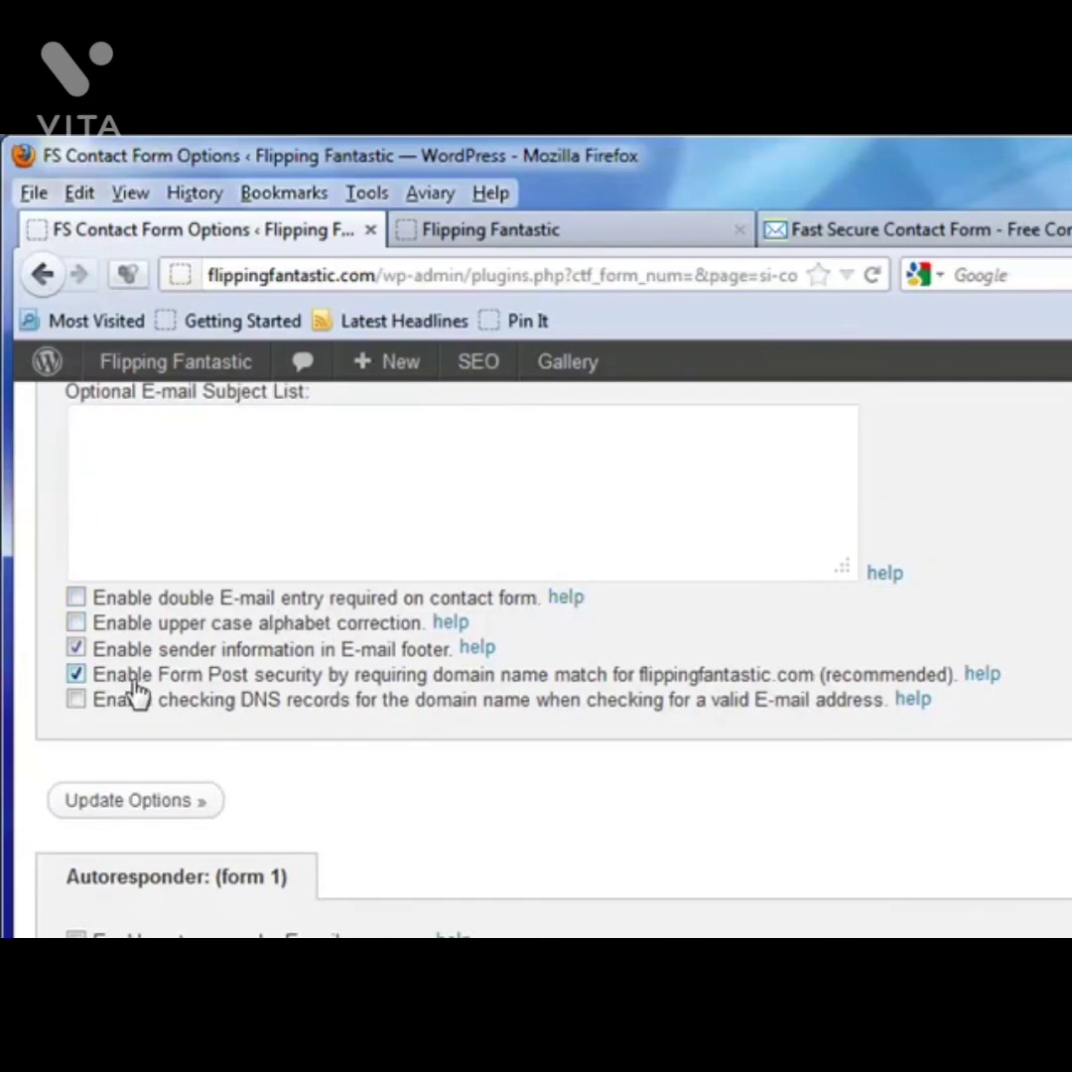
pyautogui.scroll(-3, 396, 794)
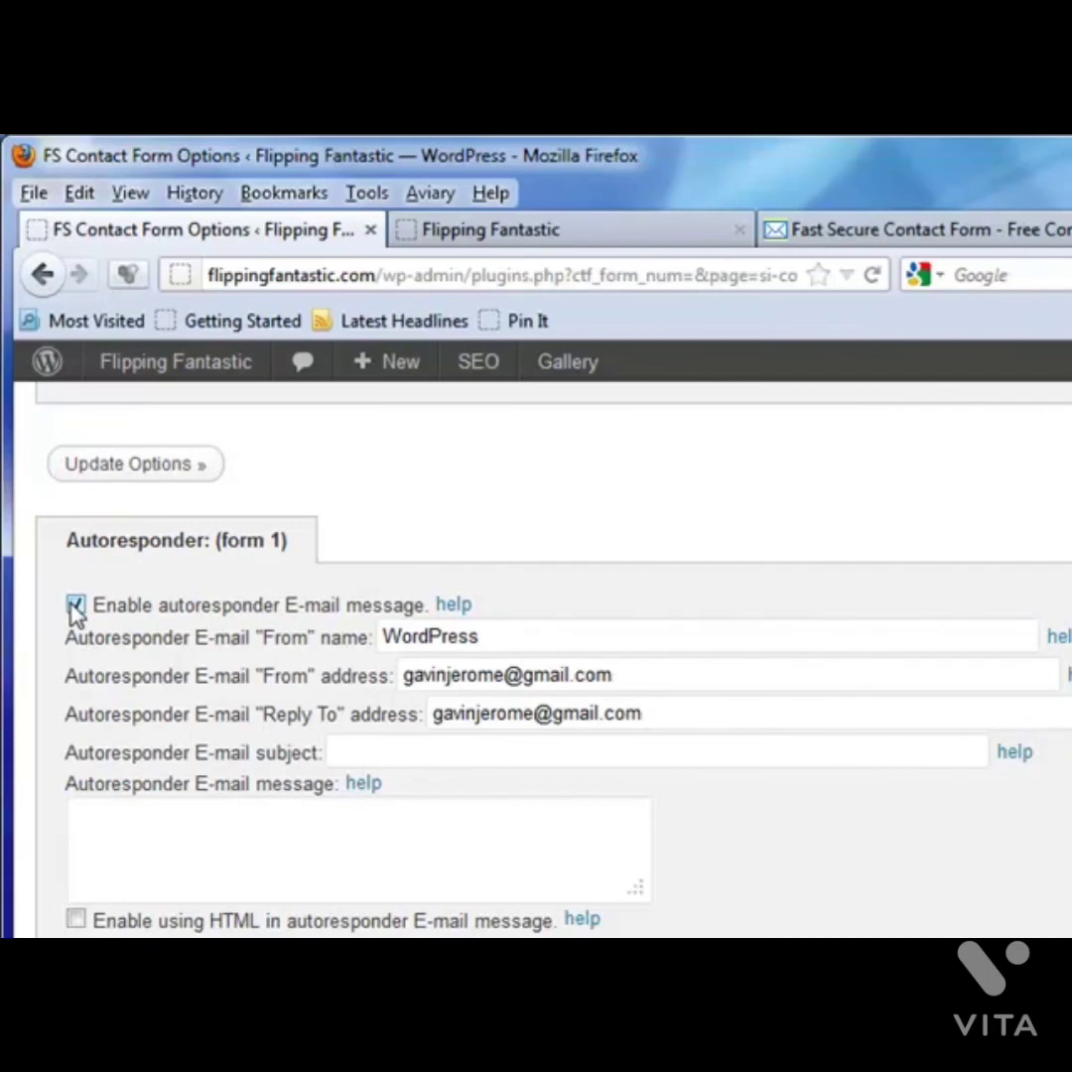
pyautogui.click(454, 605)
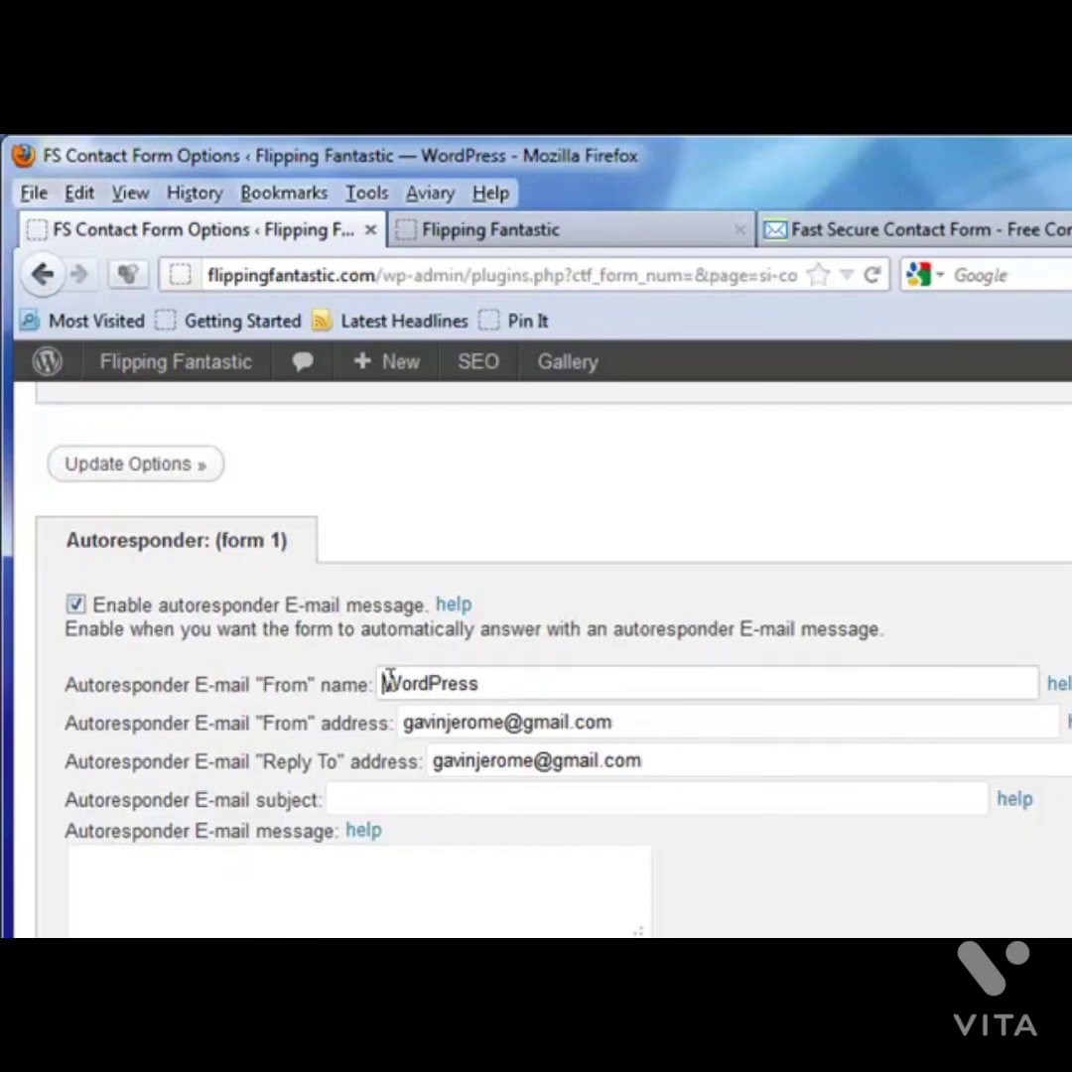
pyautogui.moveTo(383, 682); pyautogui.dragTo(521, 692)
pyautogui.write('Flipping Fantasic')
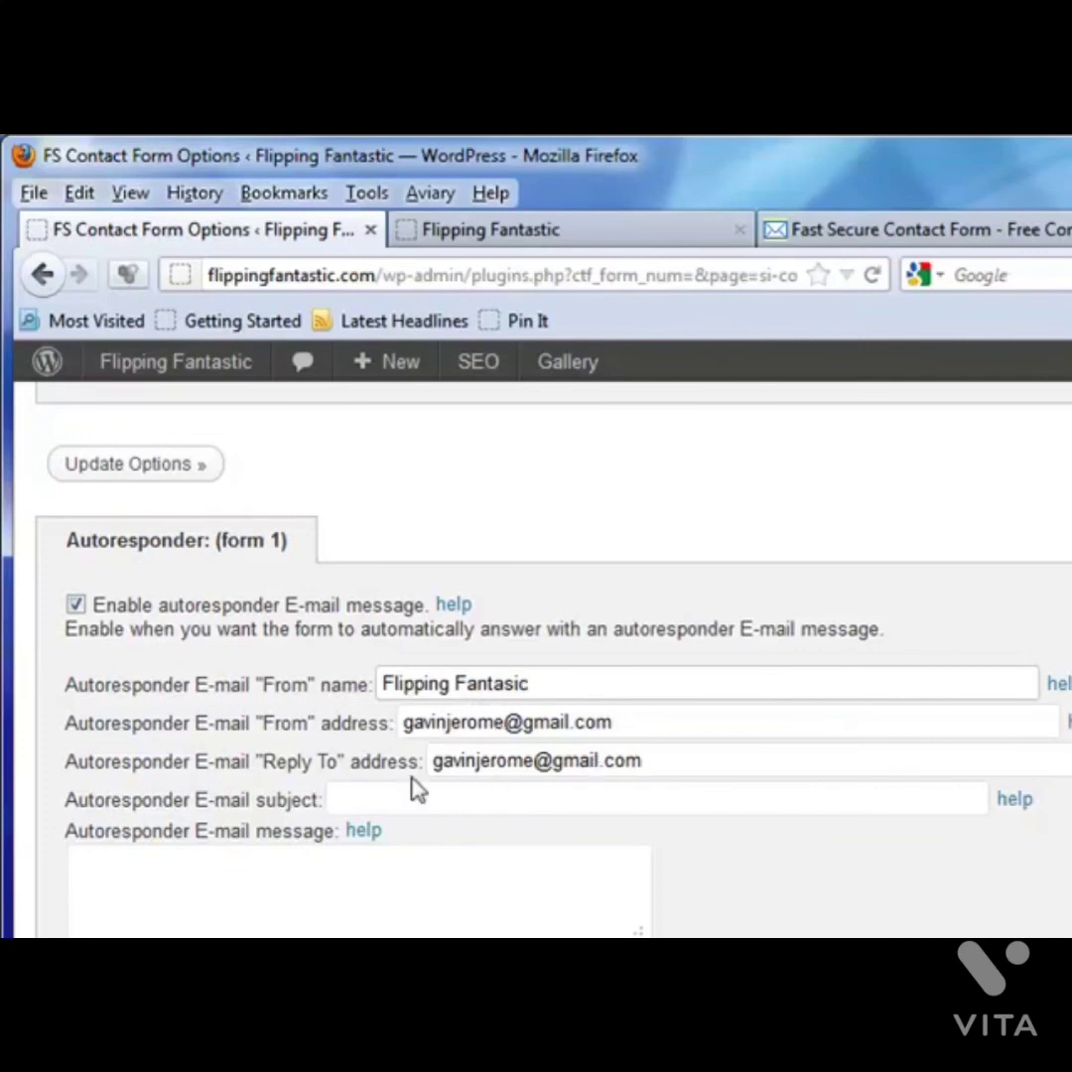
pyautogui.write('Thanks for your comment!')
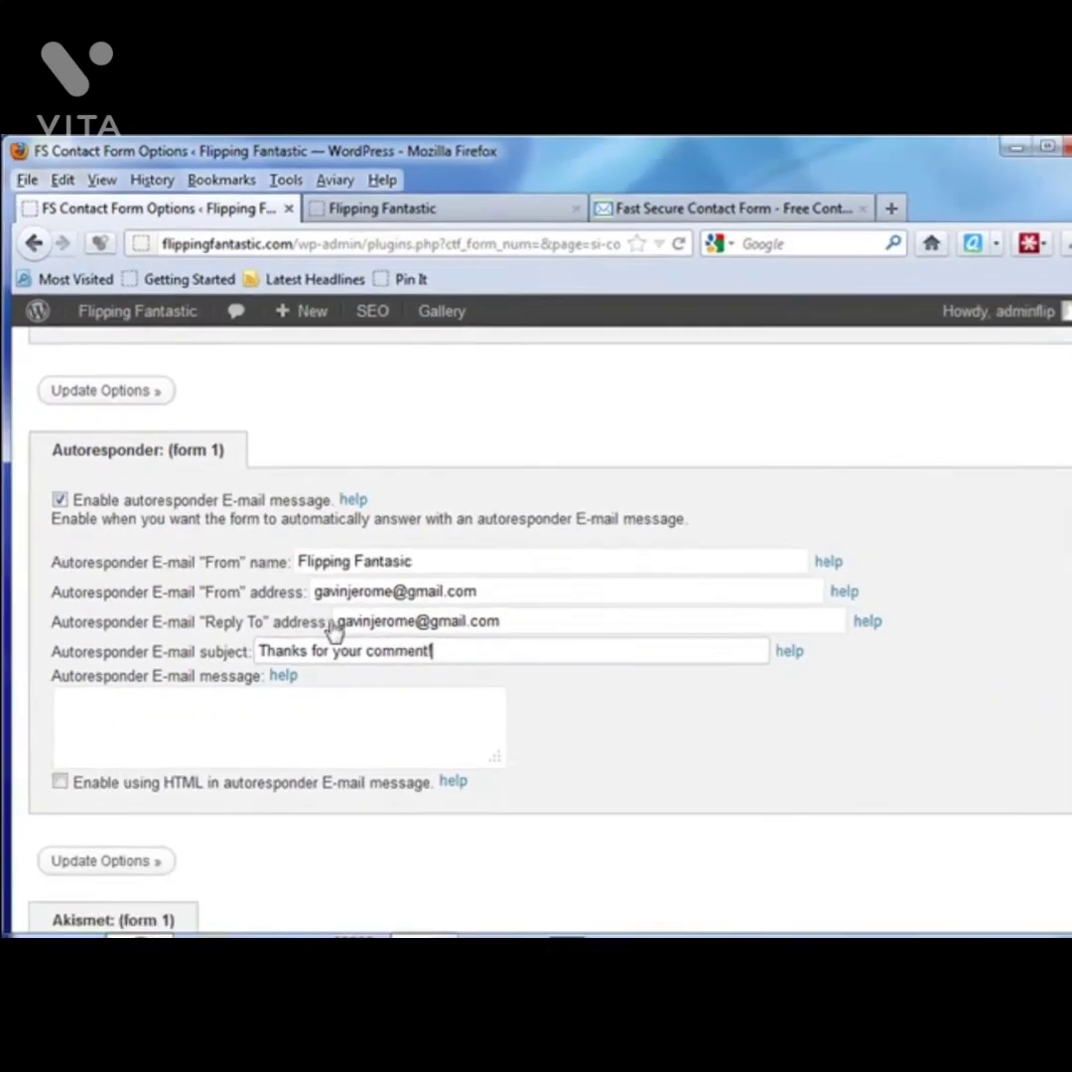
pyautogui.click(423, 884)
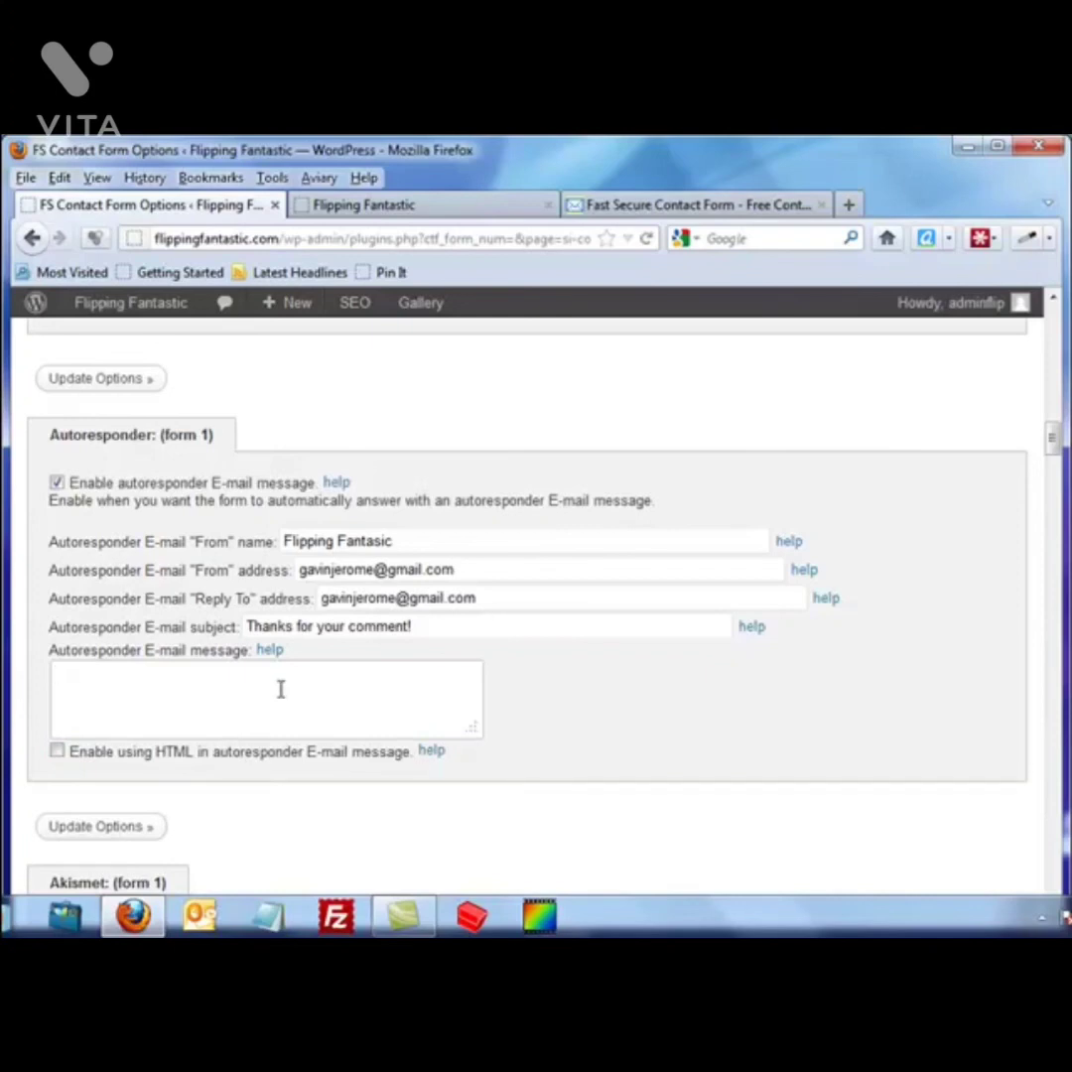
# Review form 1's Akismet spam prevention and CAPTCHA settings, and read the help for enabling CAPTCHA.
pyautogui.scroll(-5, 270, 687)
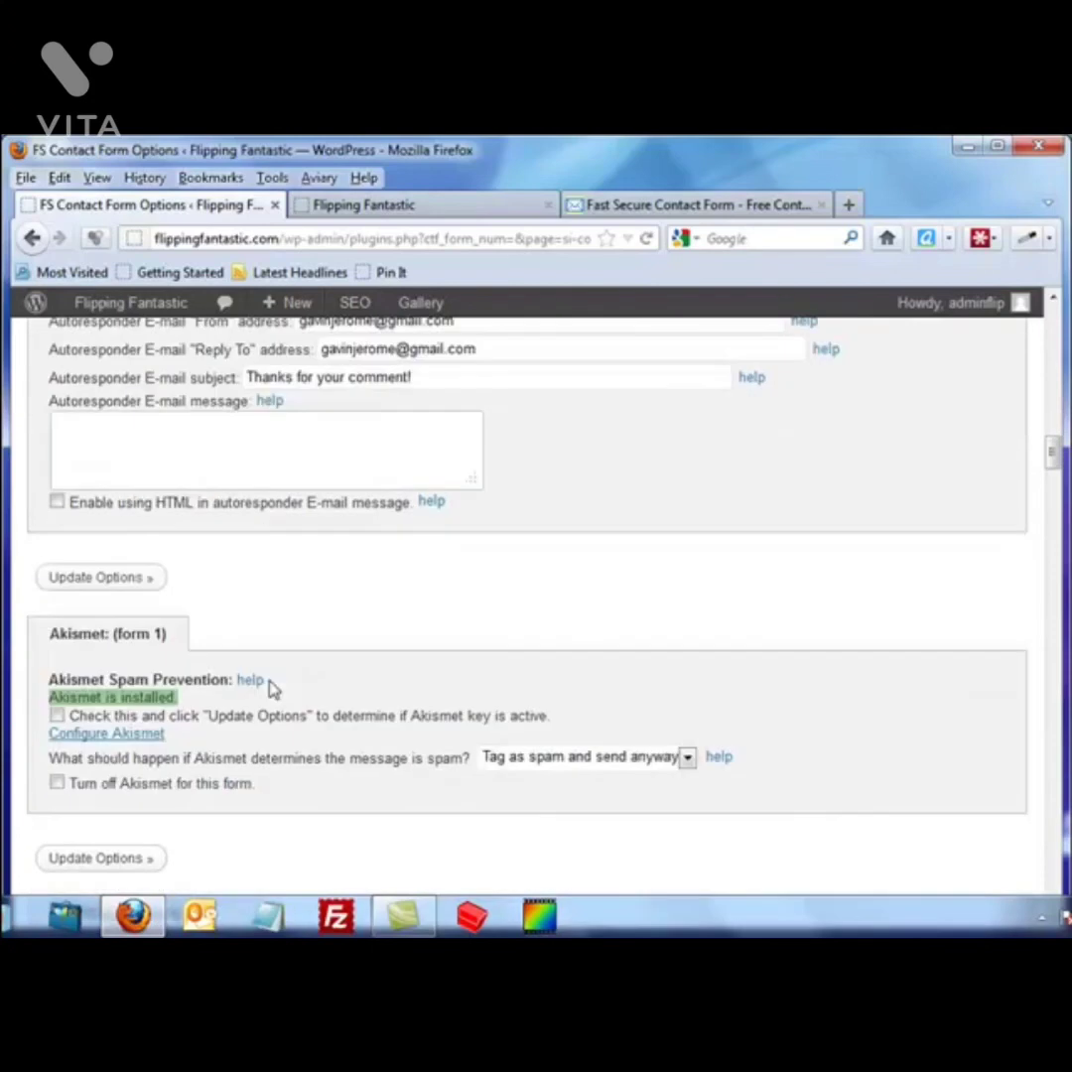
pyautogui.scroll(-3, 298, 674)
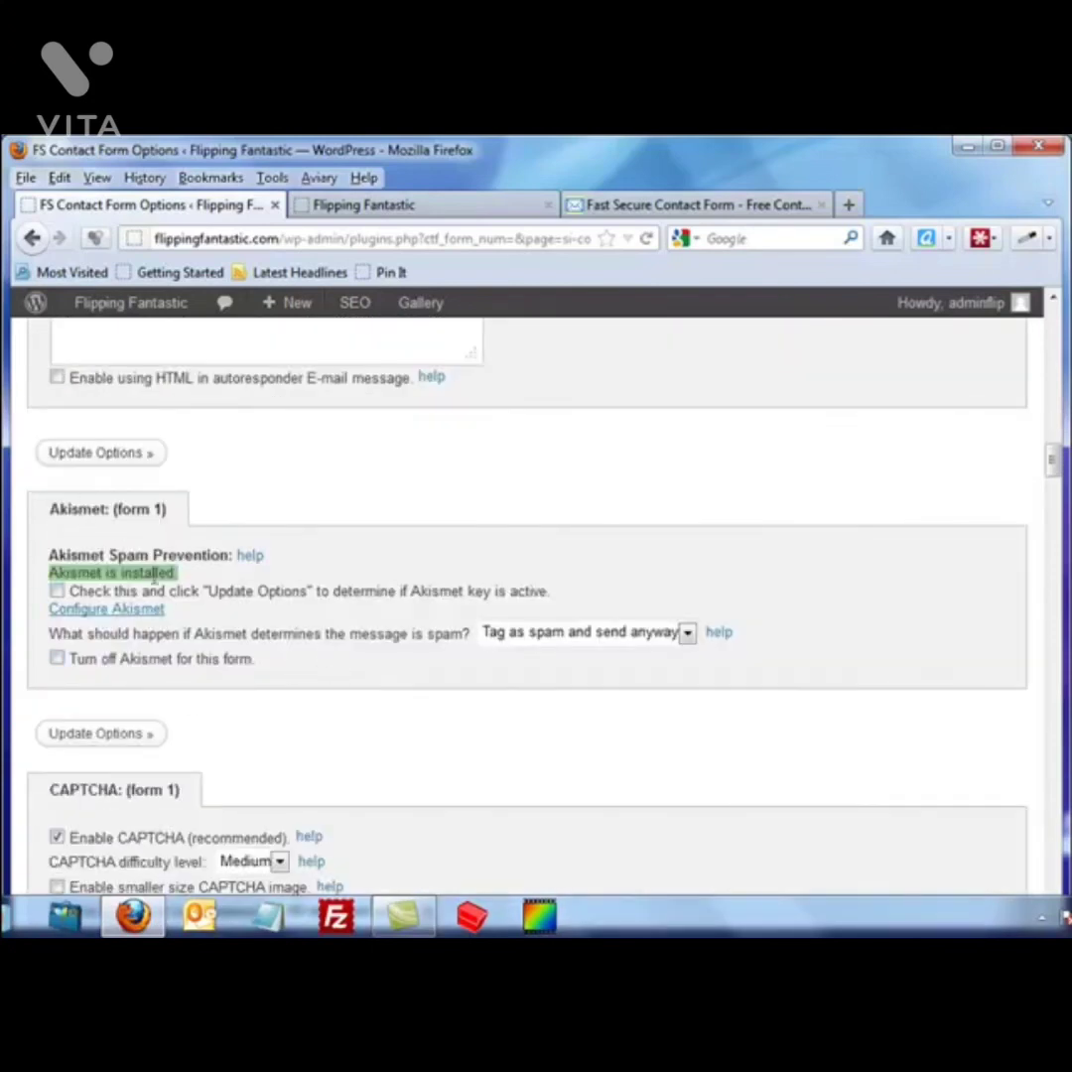
pyautogui.scroll(-3, 195, 684)
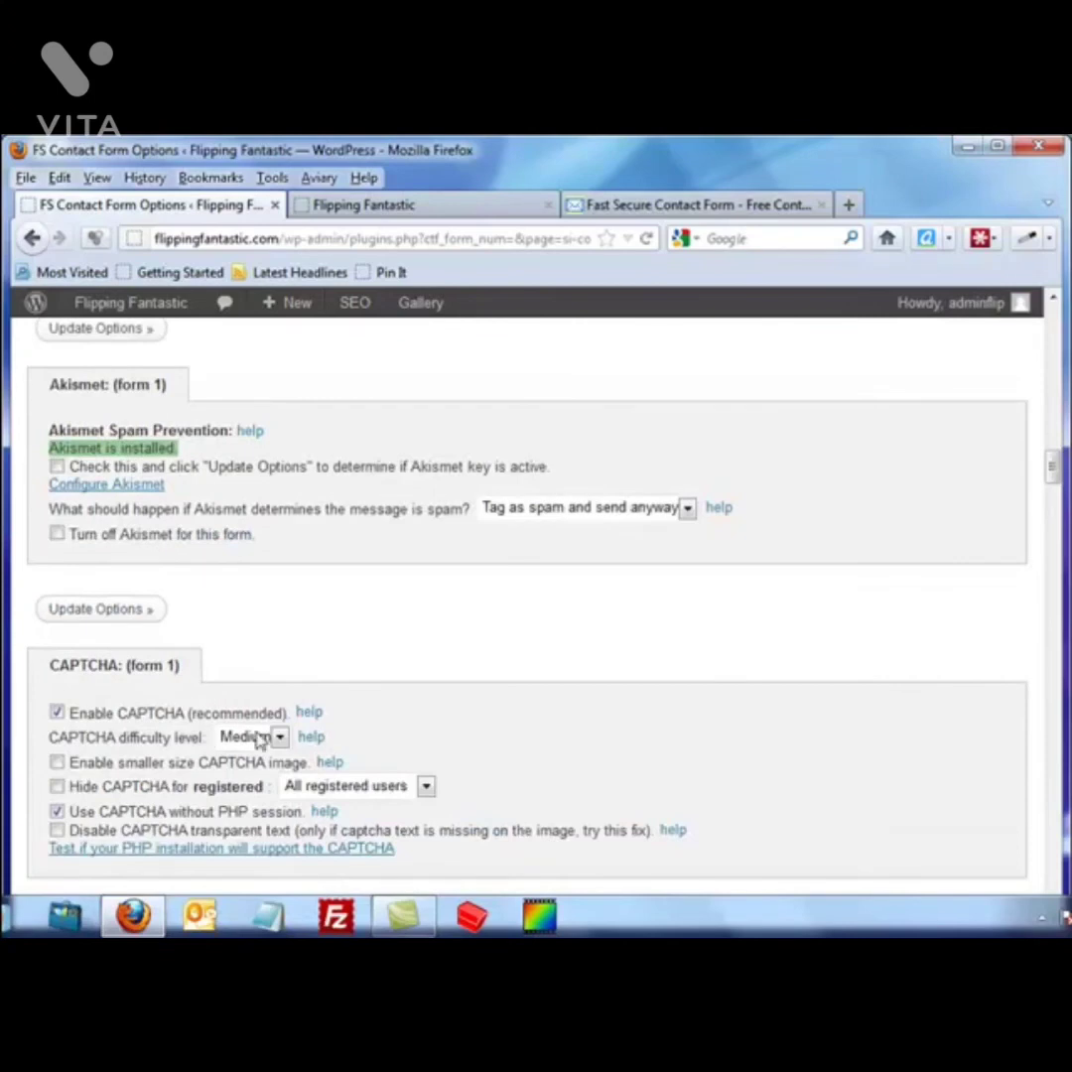
pyautogui.scroll(-5, 115, 670)
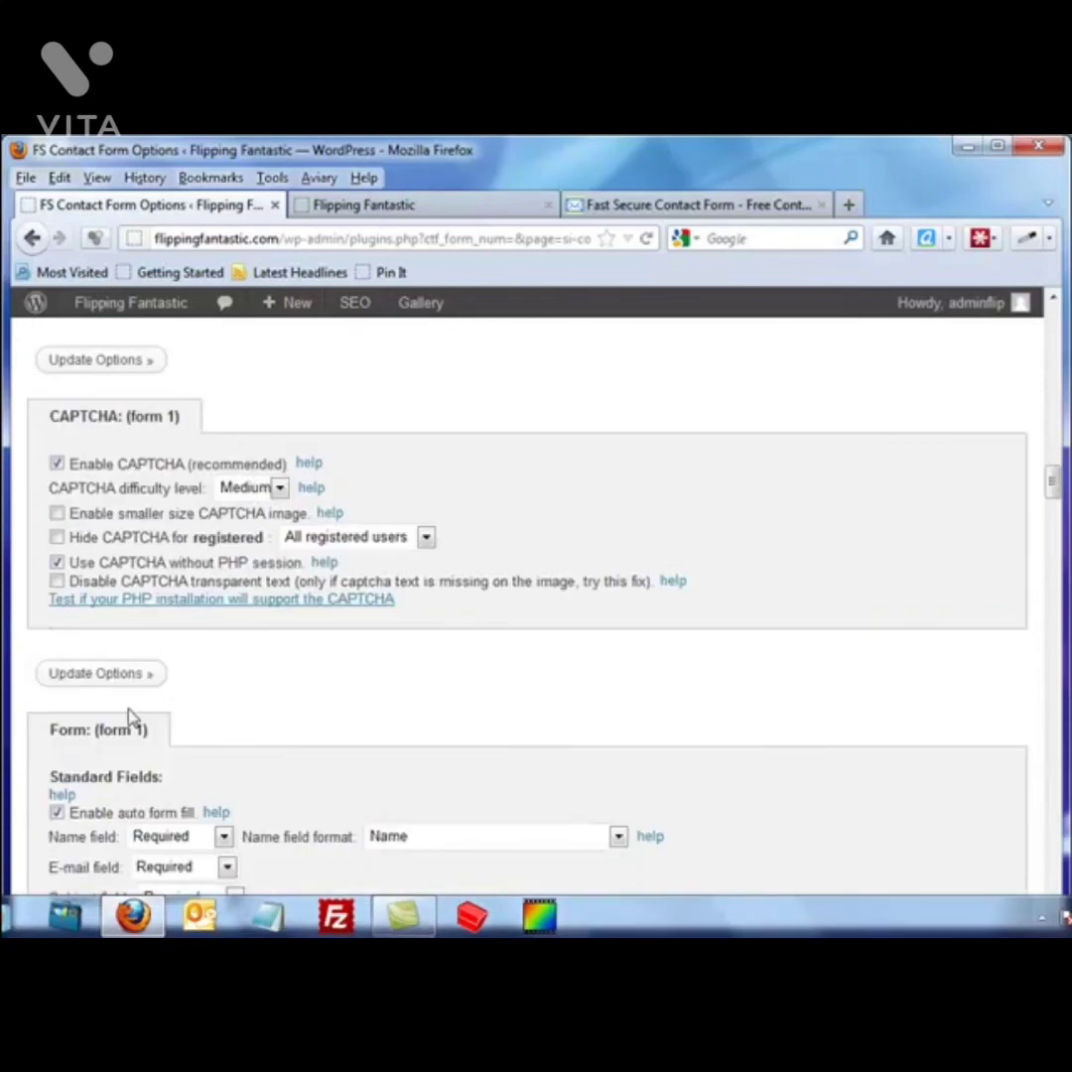
pyautogui.click(311, 465)
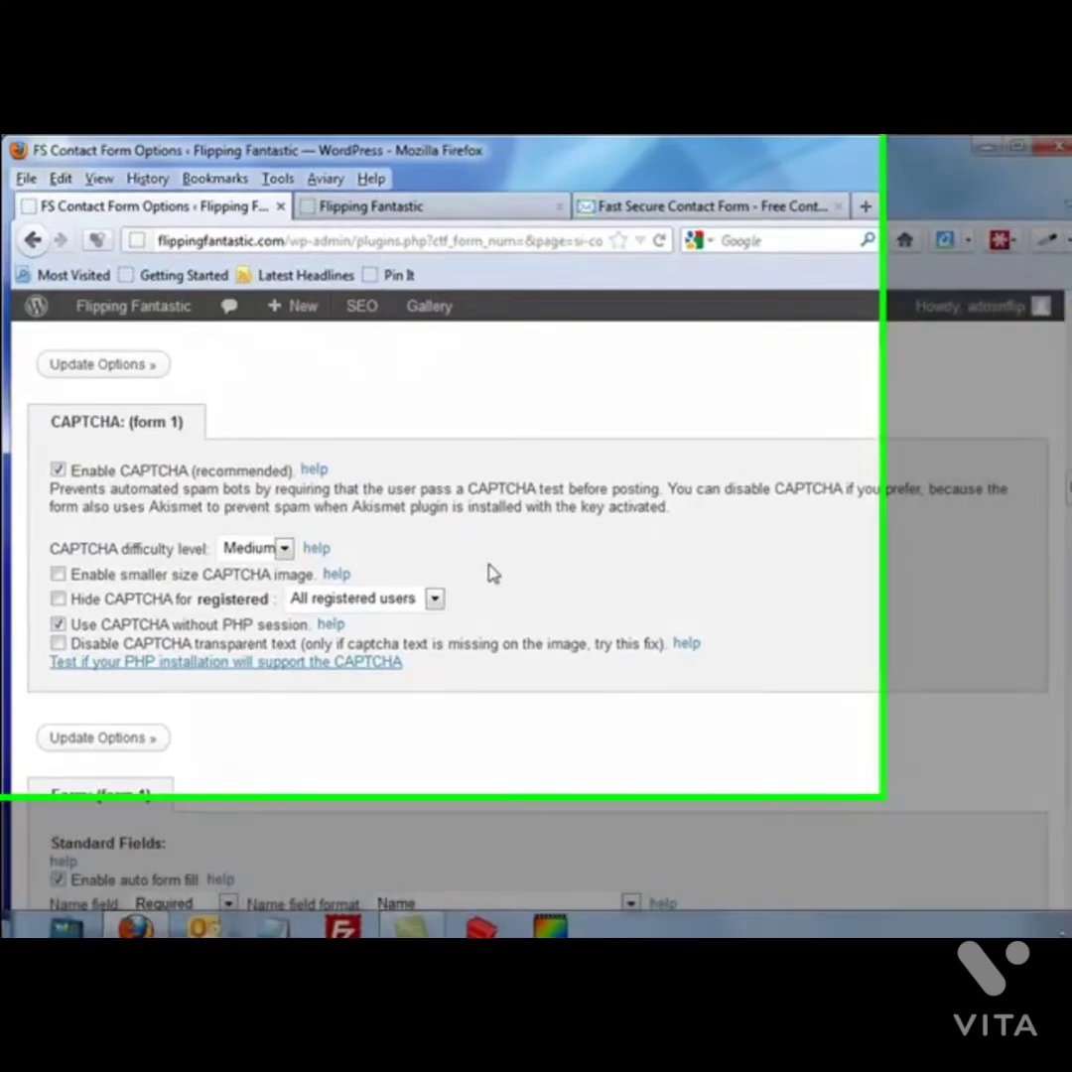
# Examine form 1's standard fields, the types available for extra field 1, and the remaining extra-field, date, time and attachment options.
pyautogui.scroll(-5, 490, 575)
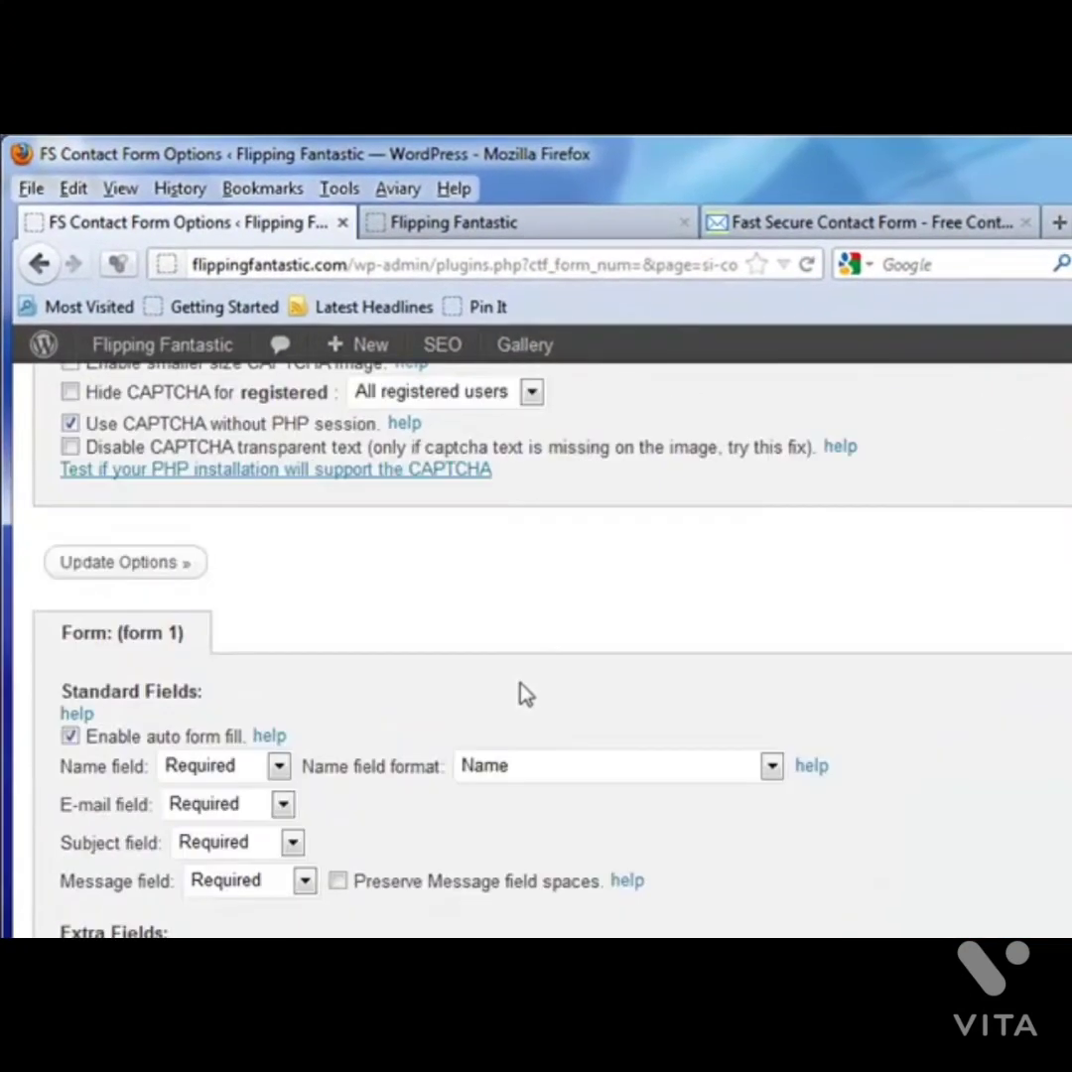
pyautogui.scroll(-3, 419, 699)
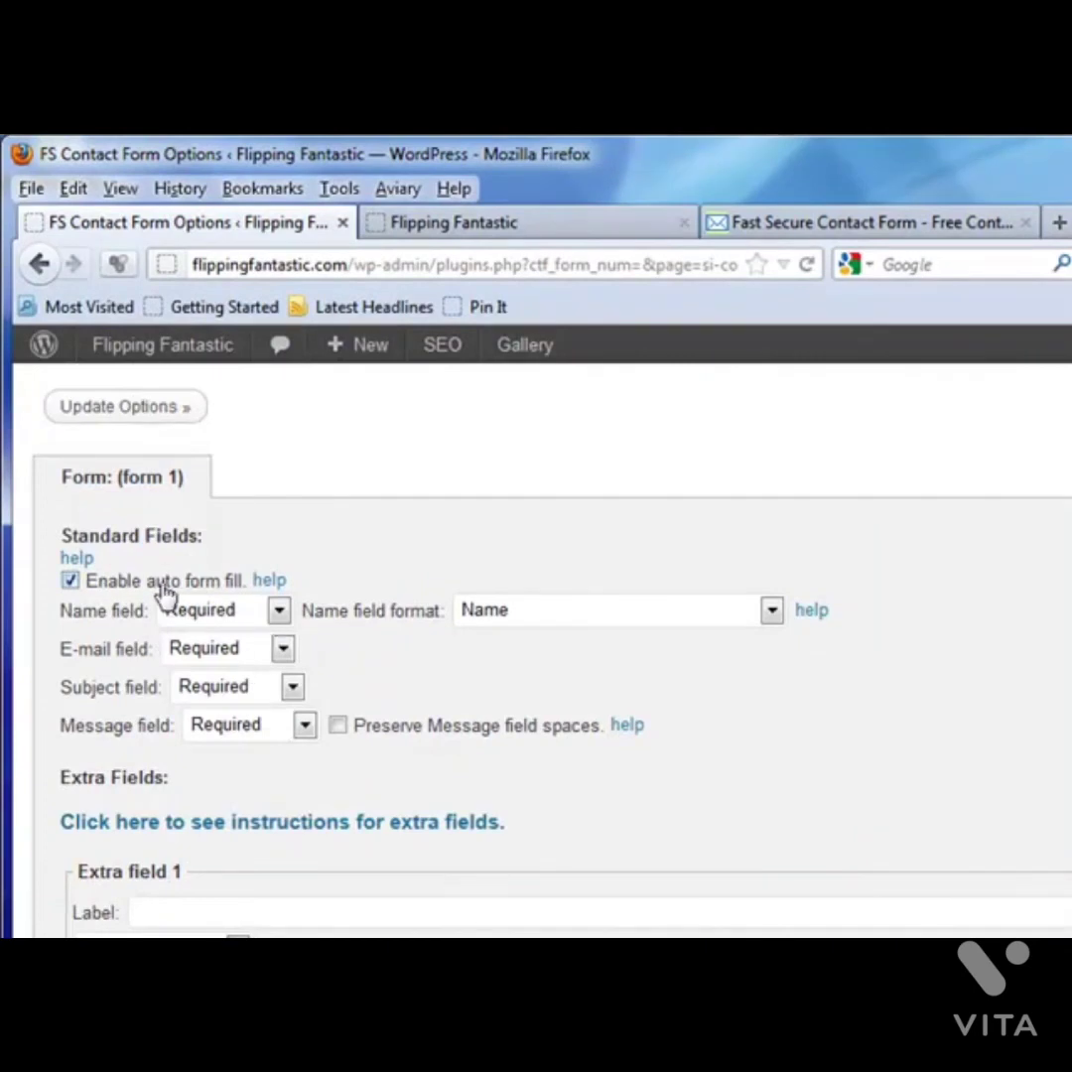
pyautogui.scroll(-3, 229, 839)
pyautogui.click(242, 799)
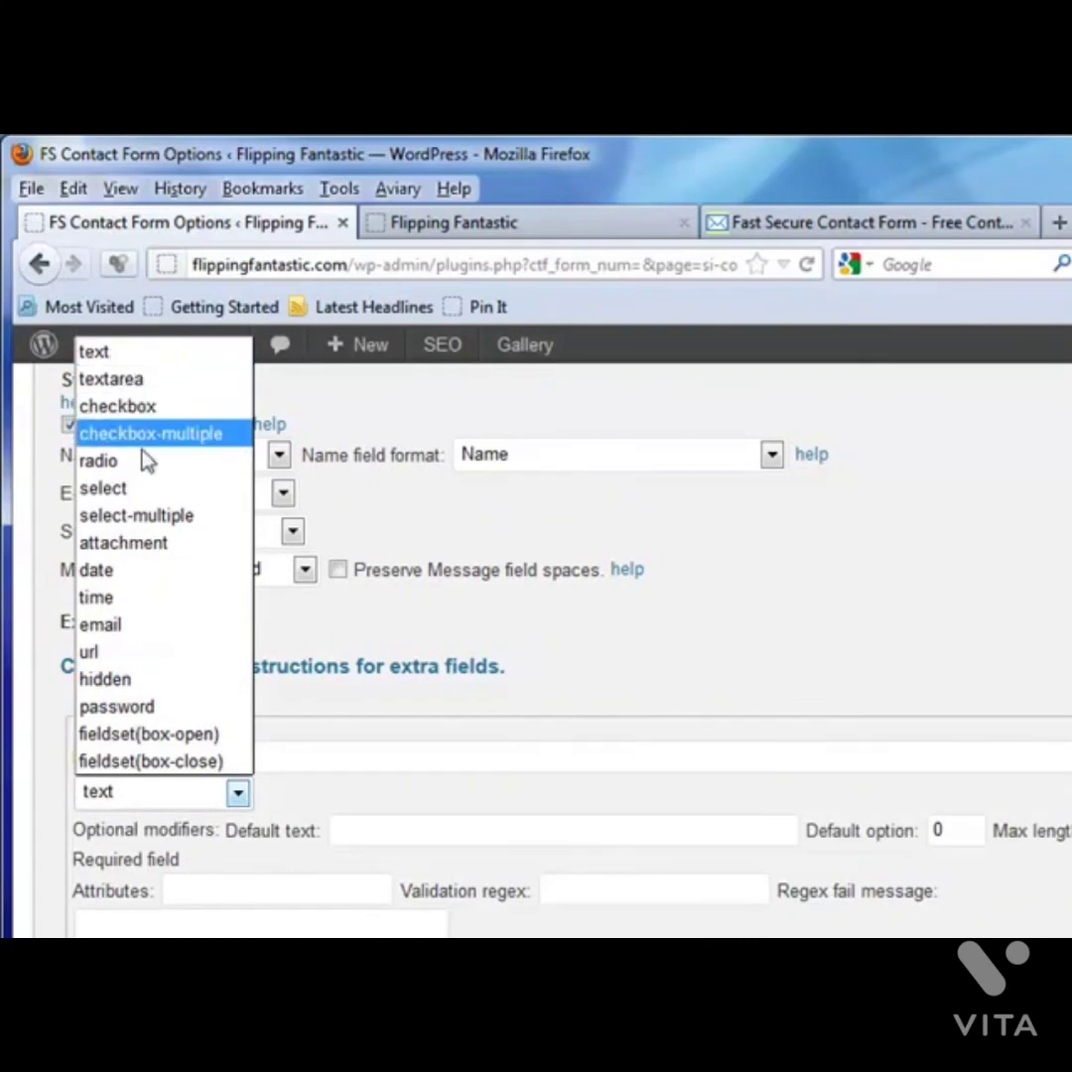
pyautogui.click(238, 794)
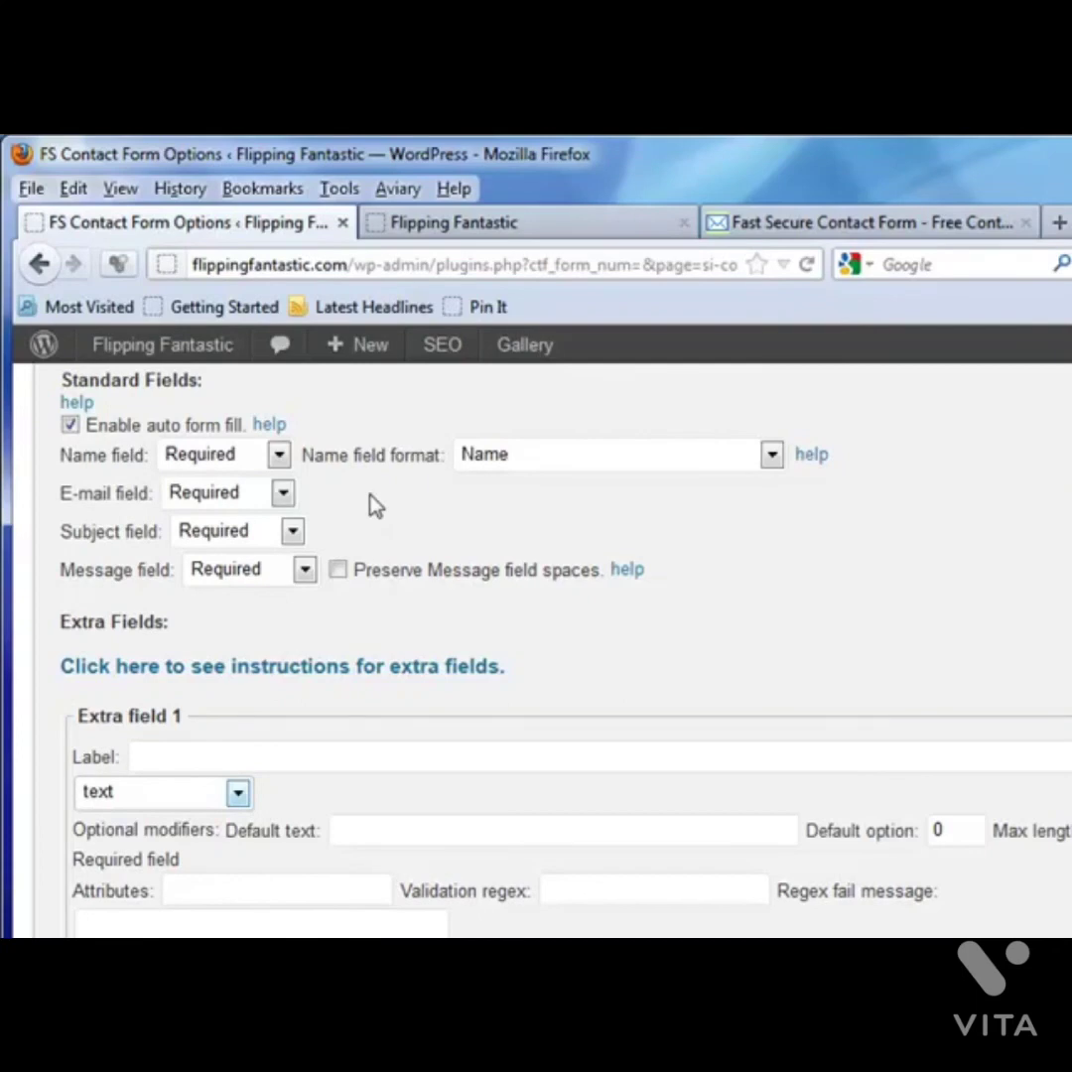
pyautogui.scroll(-4, 342, 754)
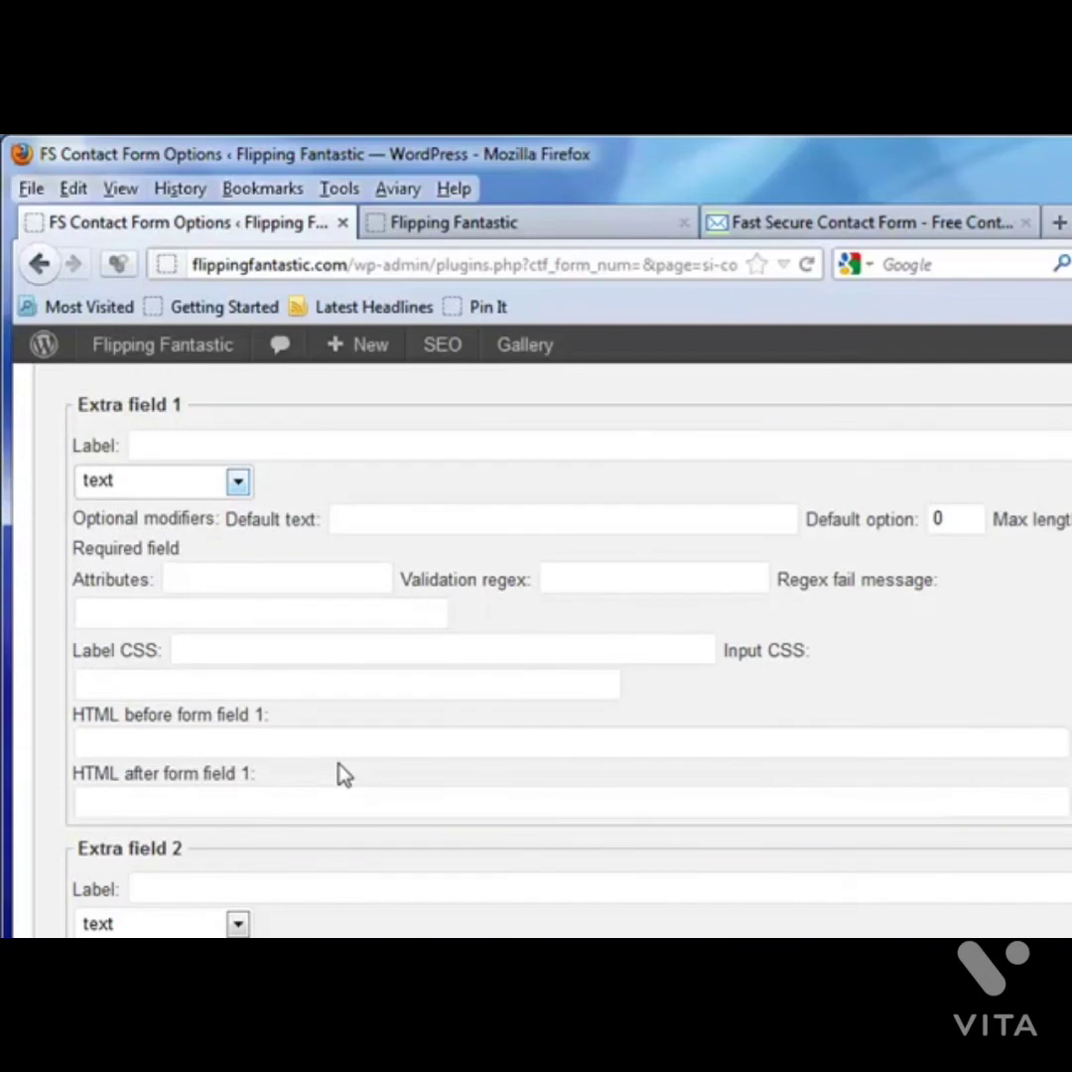
pyautogui.scroll(-4, 357, 770)
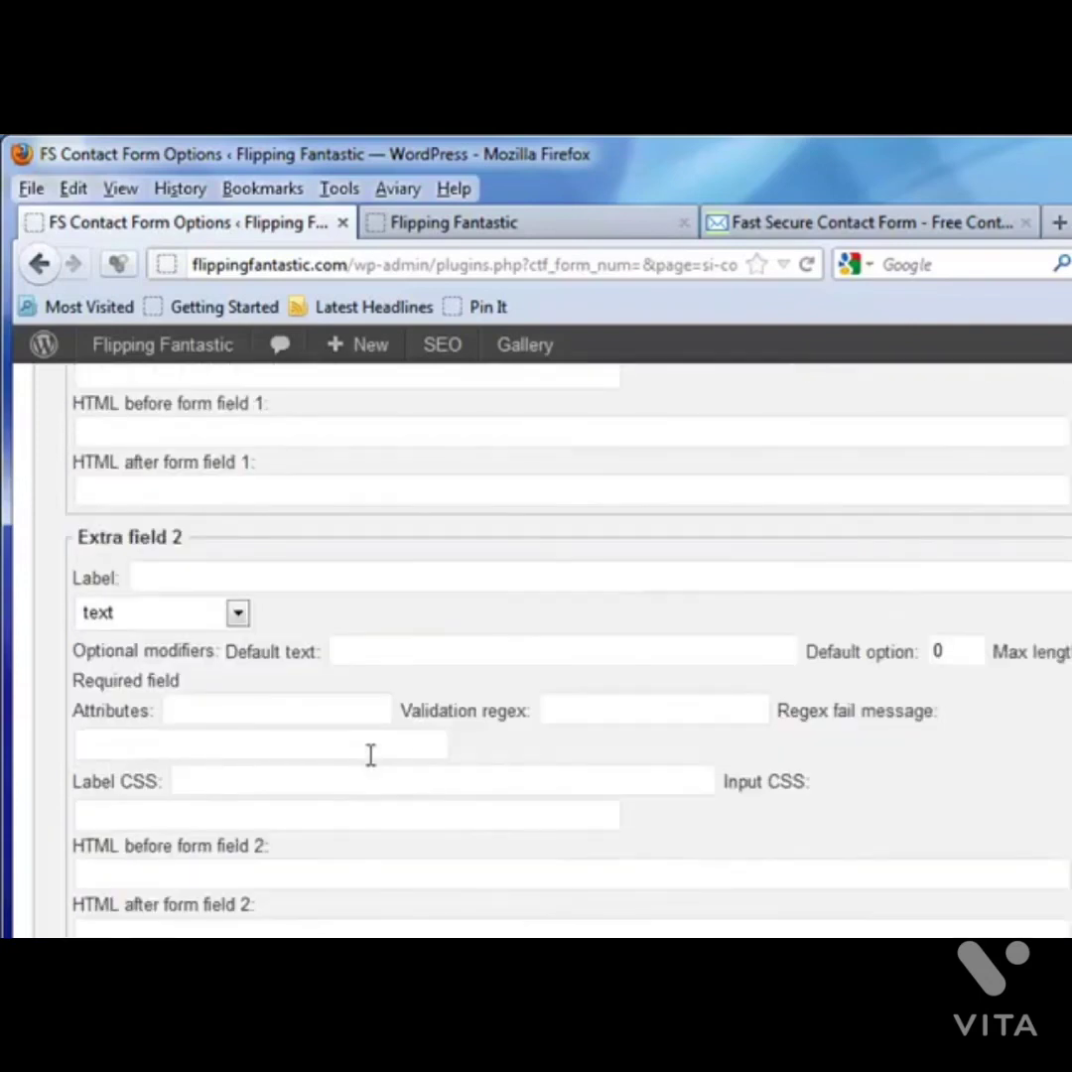
pyautogui.scroll(-10, 387, 899)
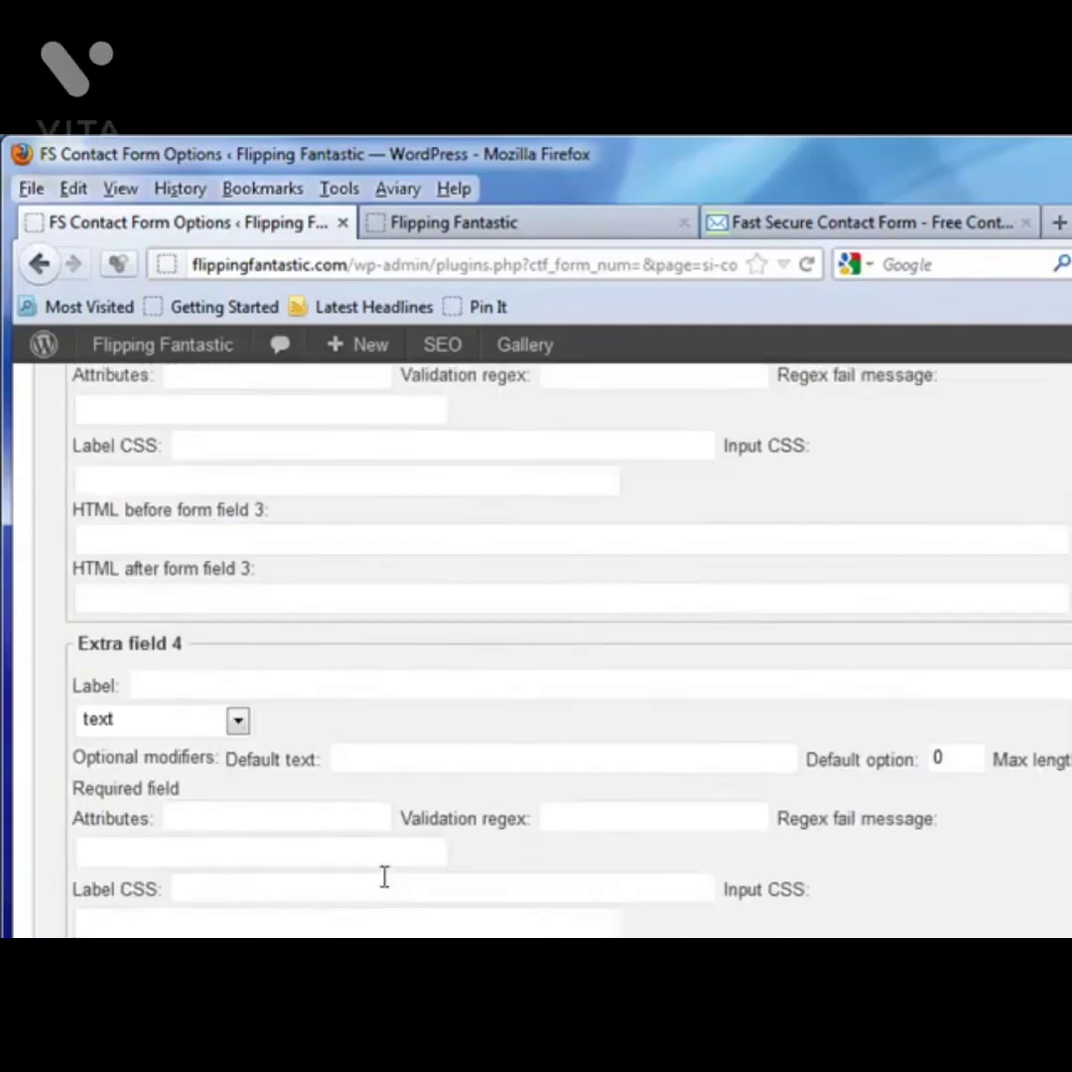
pyautogui.scroll(-8, 385, 878)
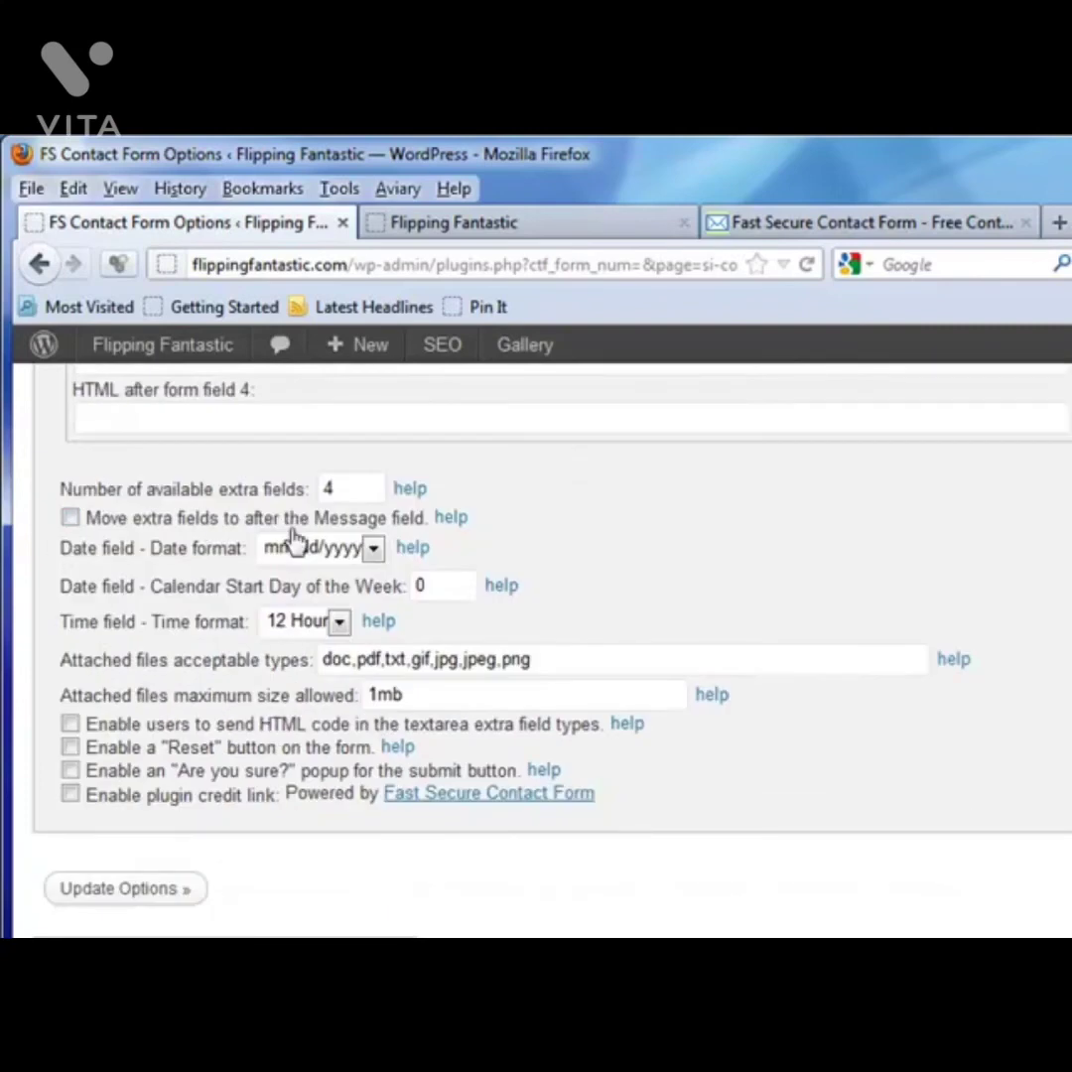
# Review form 1's vCita meeting scheduler settings and its redirect settings.
pyautogui.scroll(-2, 276, 640)
pyautogui.scroll(-4, 283, 645)
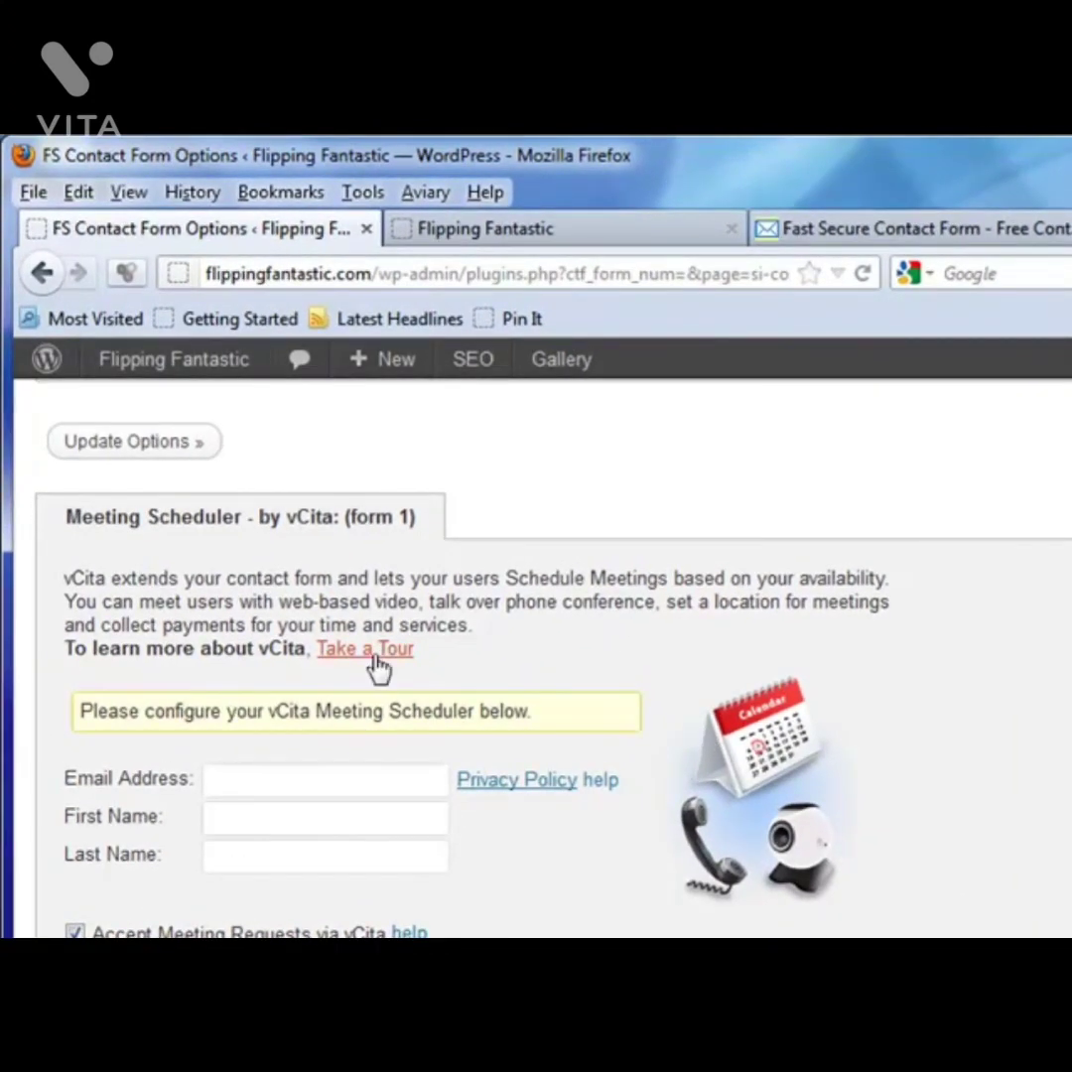
pyautogui.scroll(-5, 318, 724)
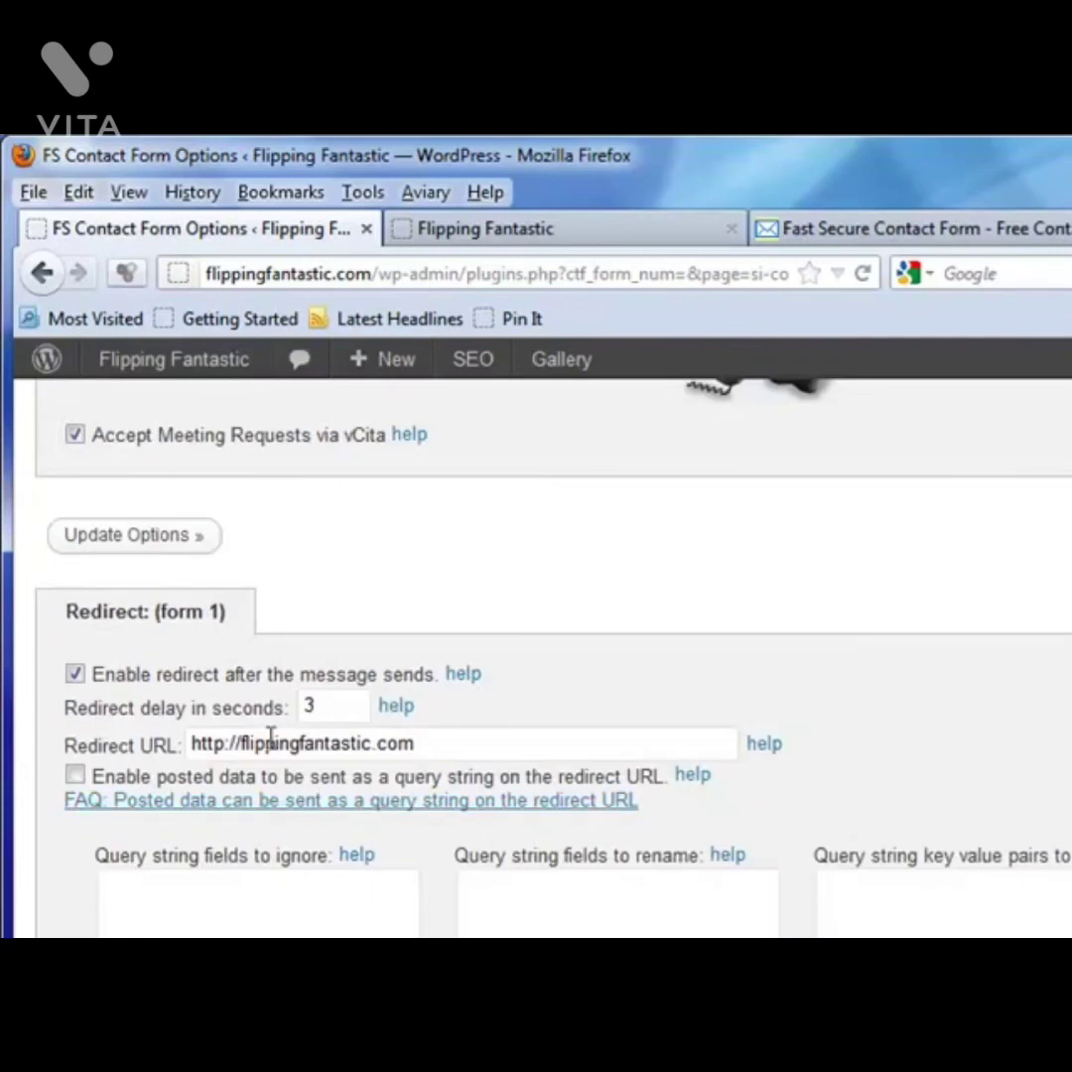
pyautogui.scroll(-3, 665, 735)
pyautogui.scroll(5, 675, 749)
pyautogui.scroll(5, 675, 744)
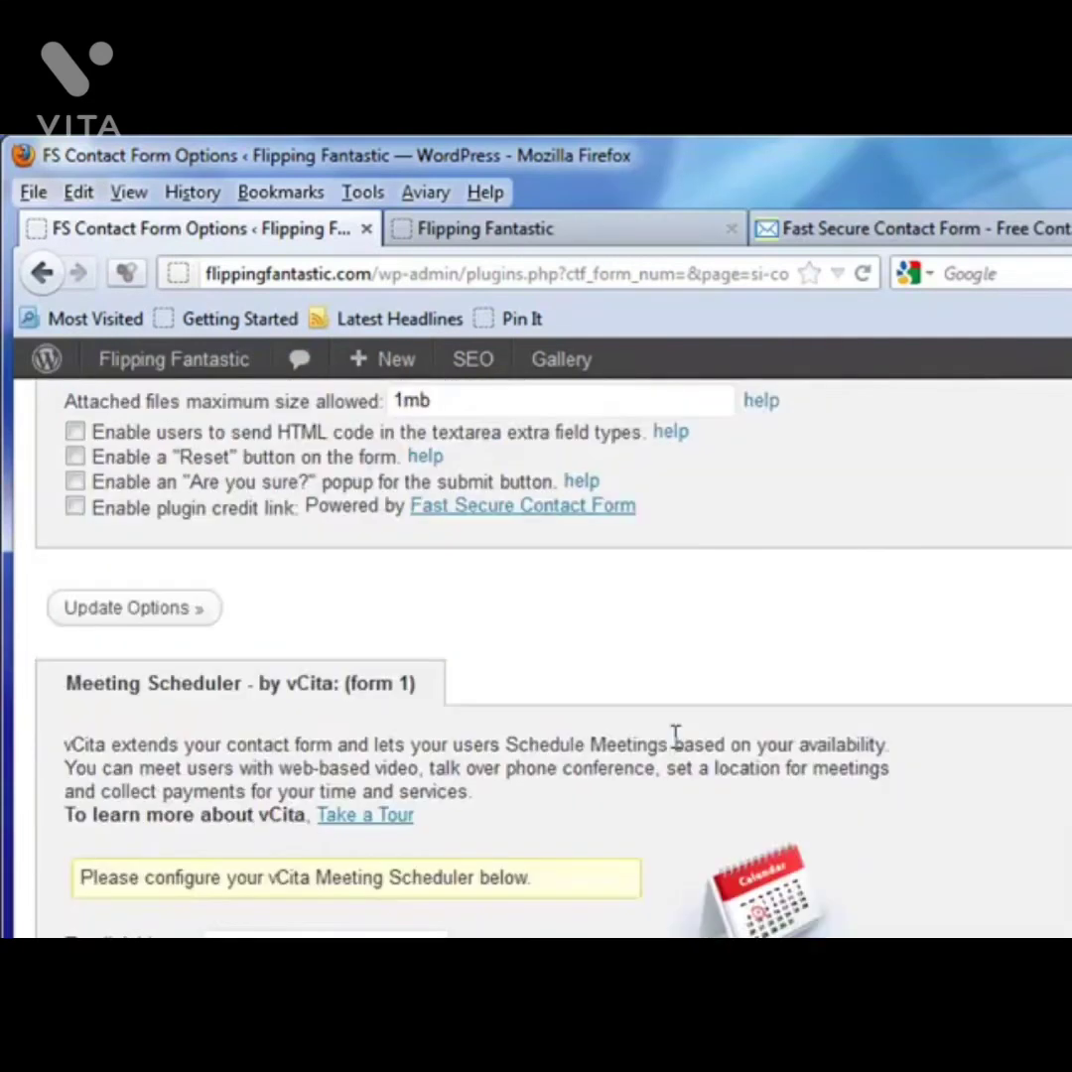
pyautogui.scroll(5, 674, 745)
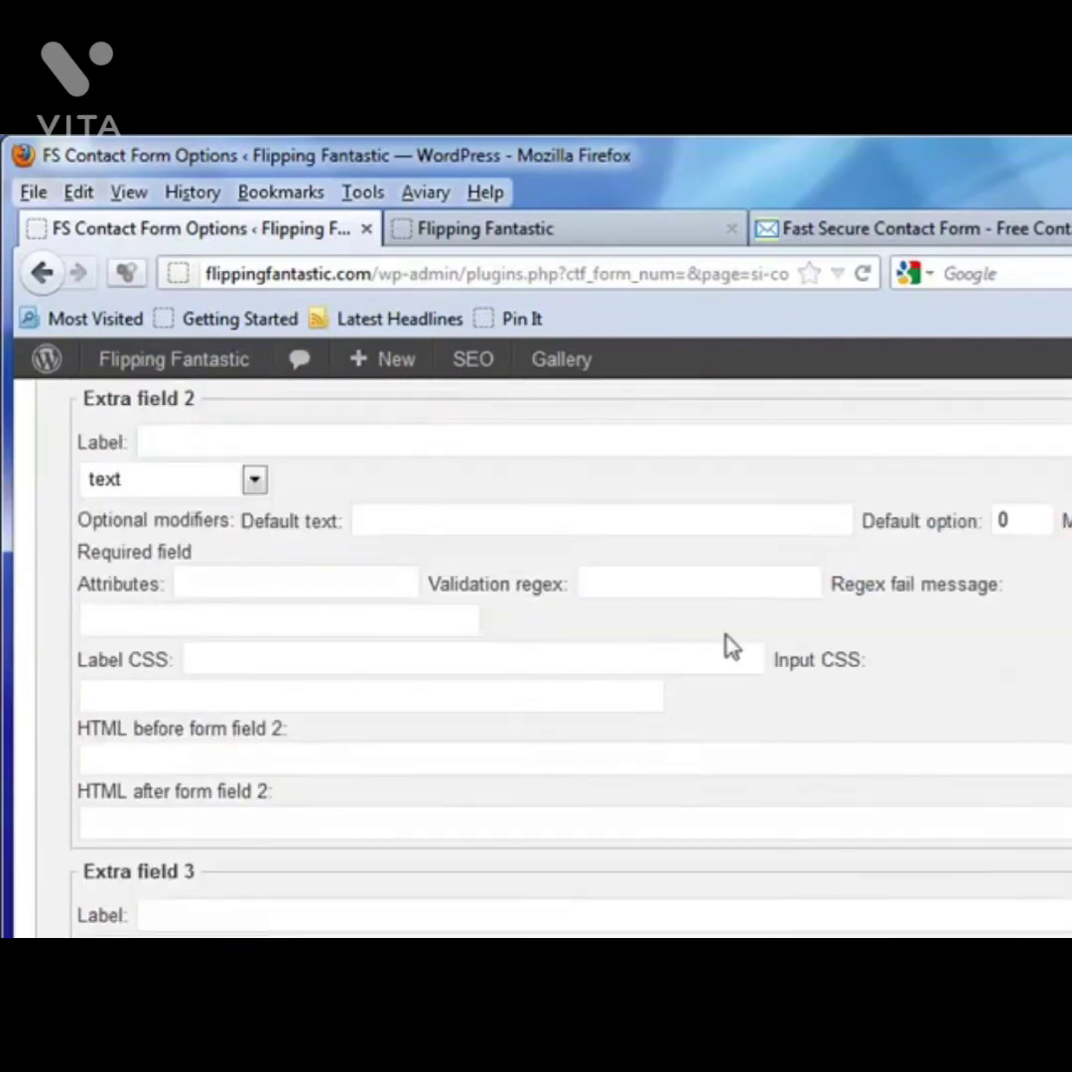
# Look over the Fast Secure Contact Form website, including its download, tutorial, support and developer information.
pyautogui.click(926, 236)
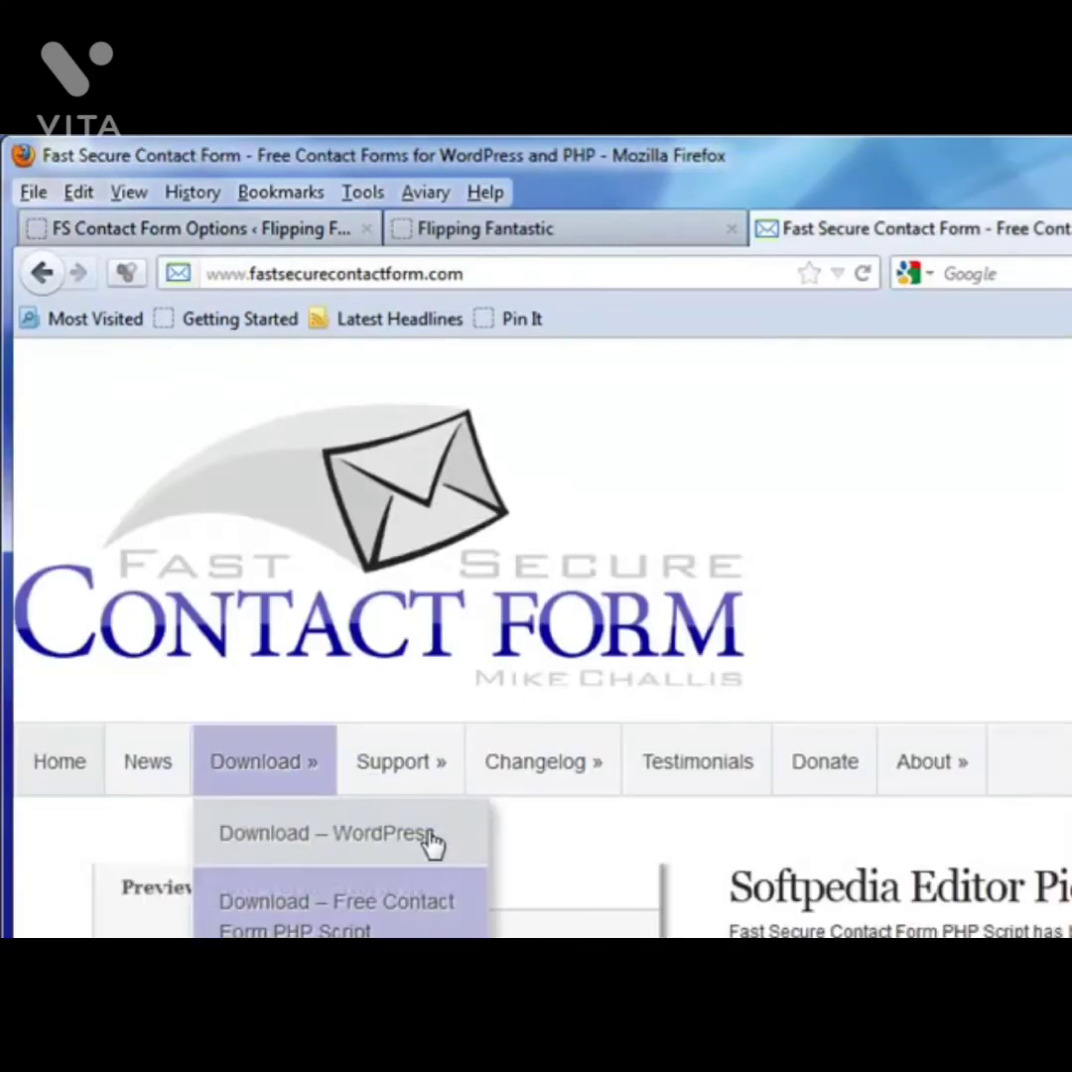
pyautogui.scroll(-5, 412, 867)
pyautogui.scroll(-5, 711, 866)
pyautogui.scroll(-2, 710, 867)
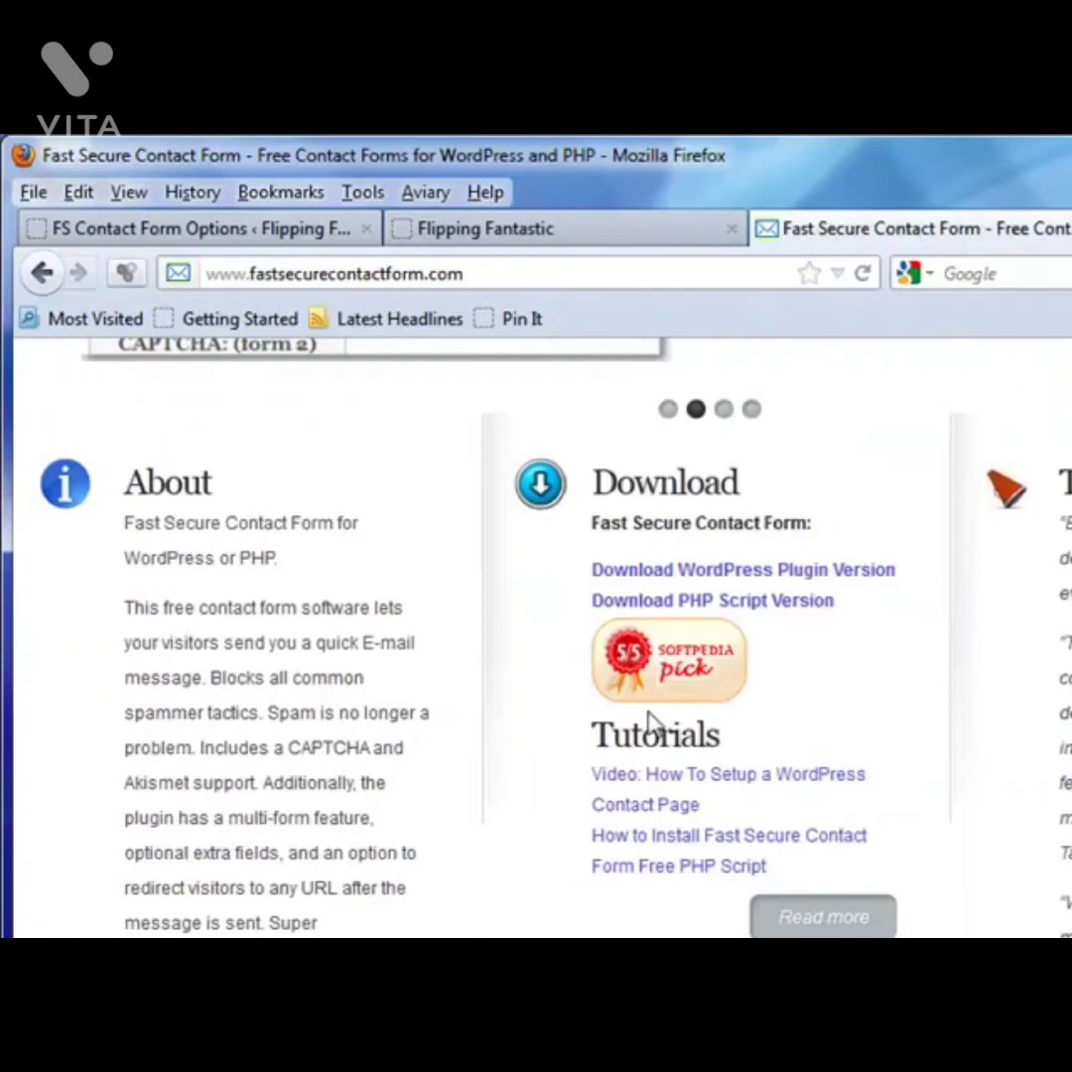
pyautogui.scroll(7, 646, 742)
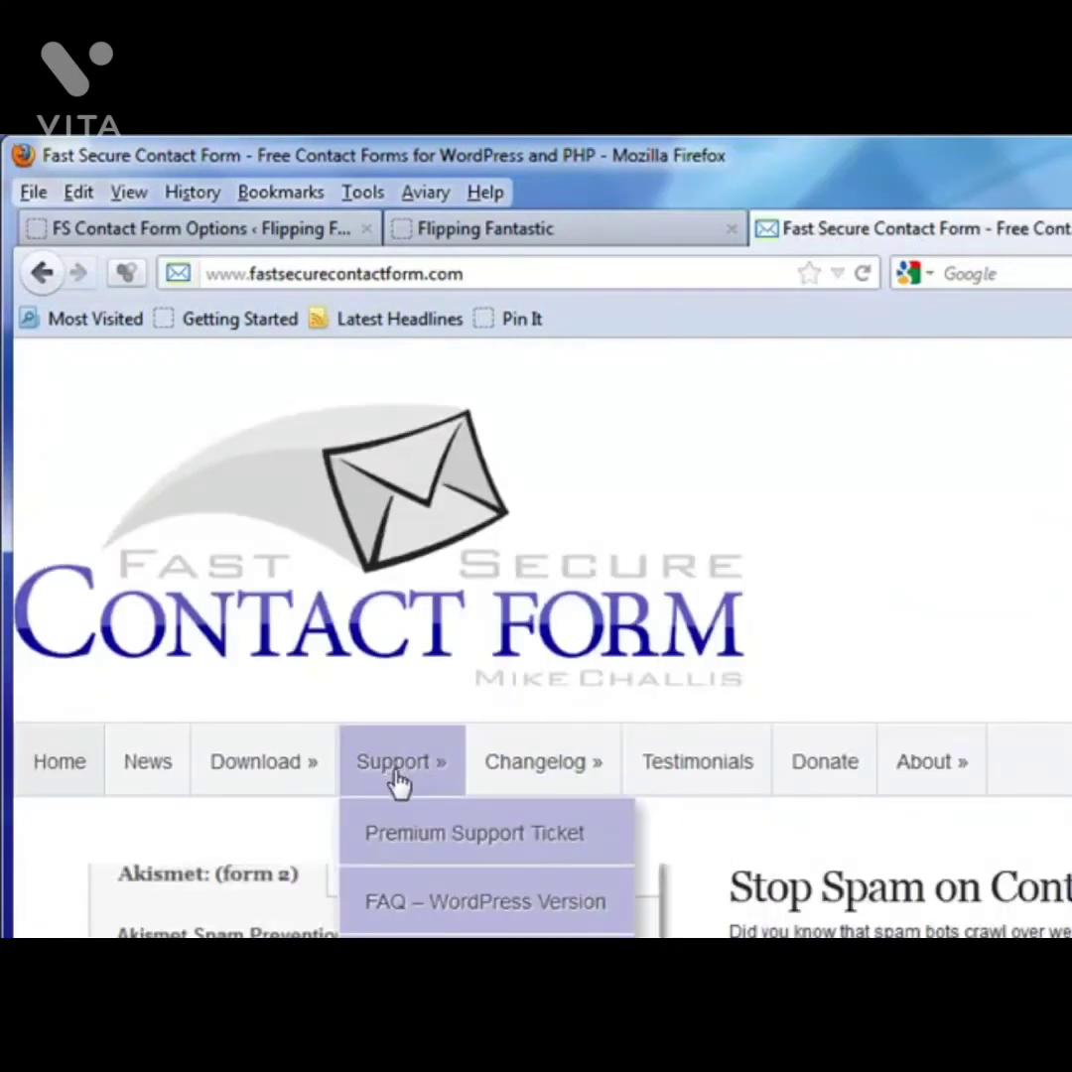
pyautogui.scroll(-3, 394, 772)
pyautogui.scroll(-15, 394, 784)
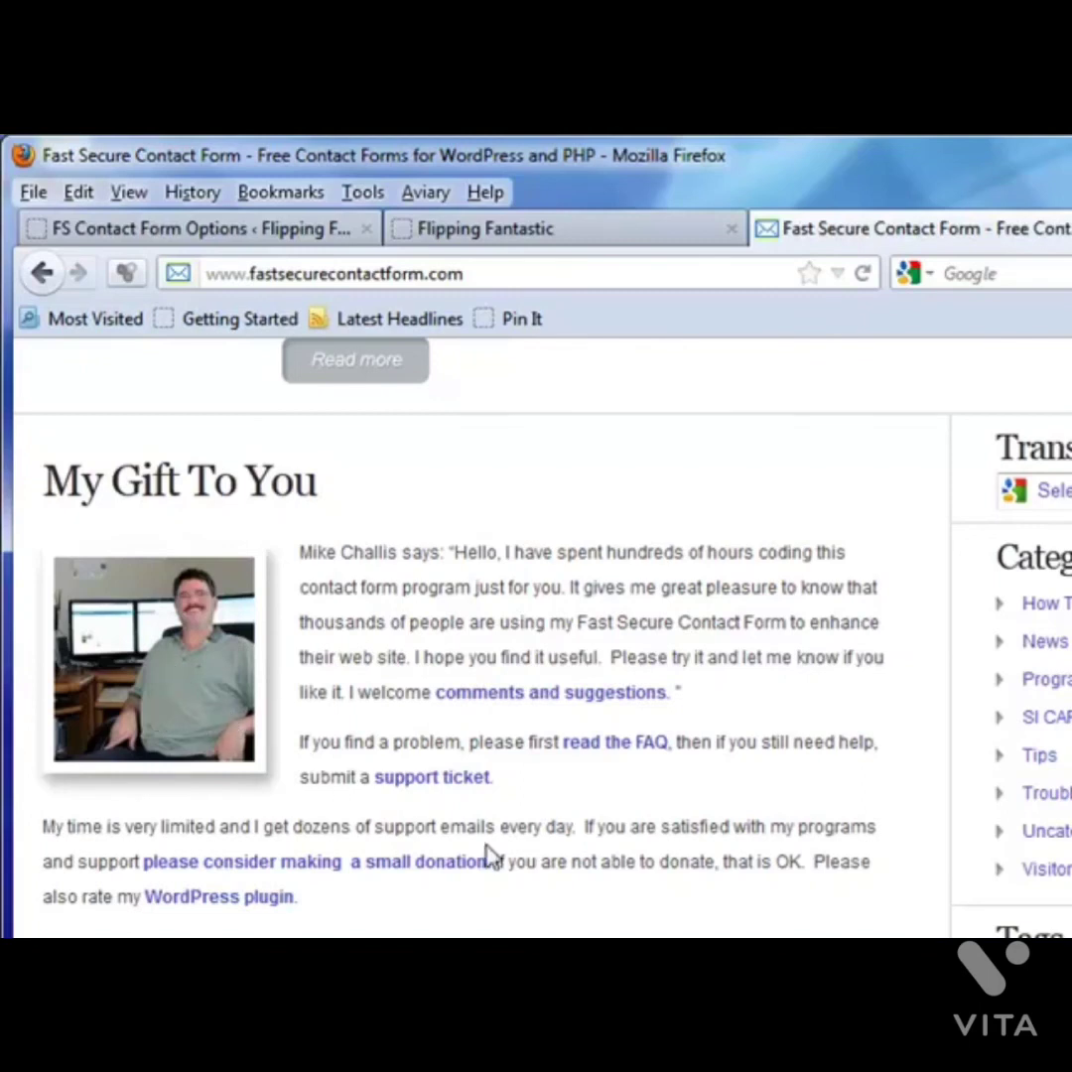
pyautogui.scroll(7, 479, 824)
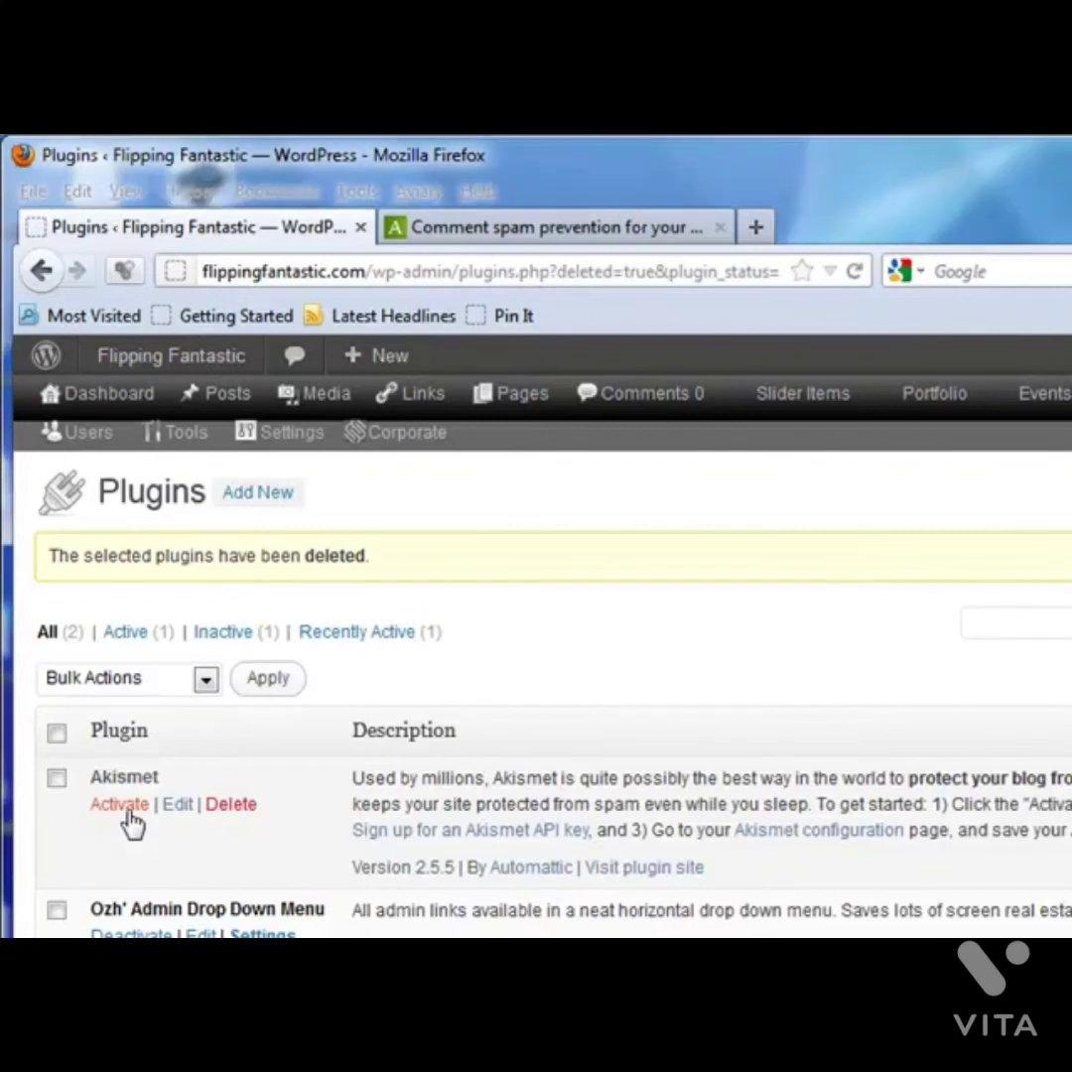
# Activate the Akismet plugin and open the Akismet API key signup.
pyautogui.click(120, 803)
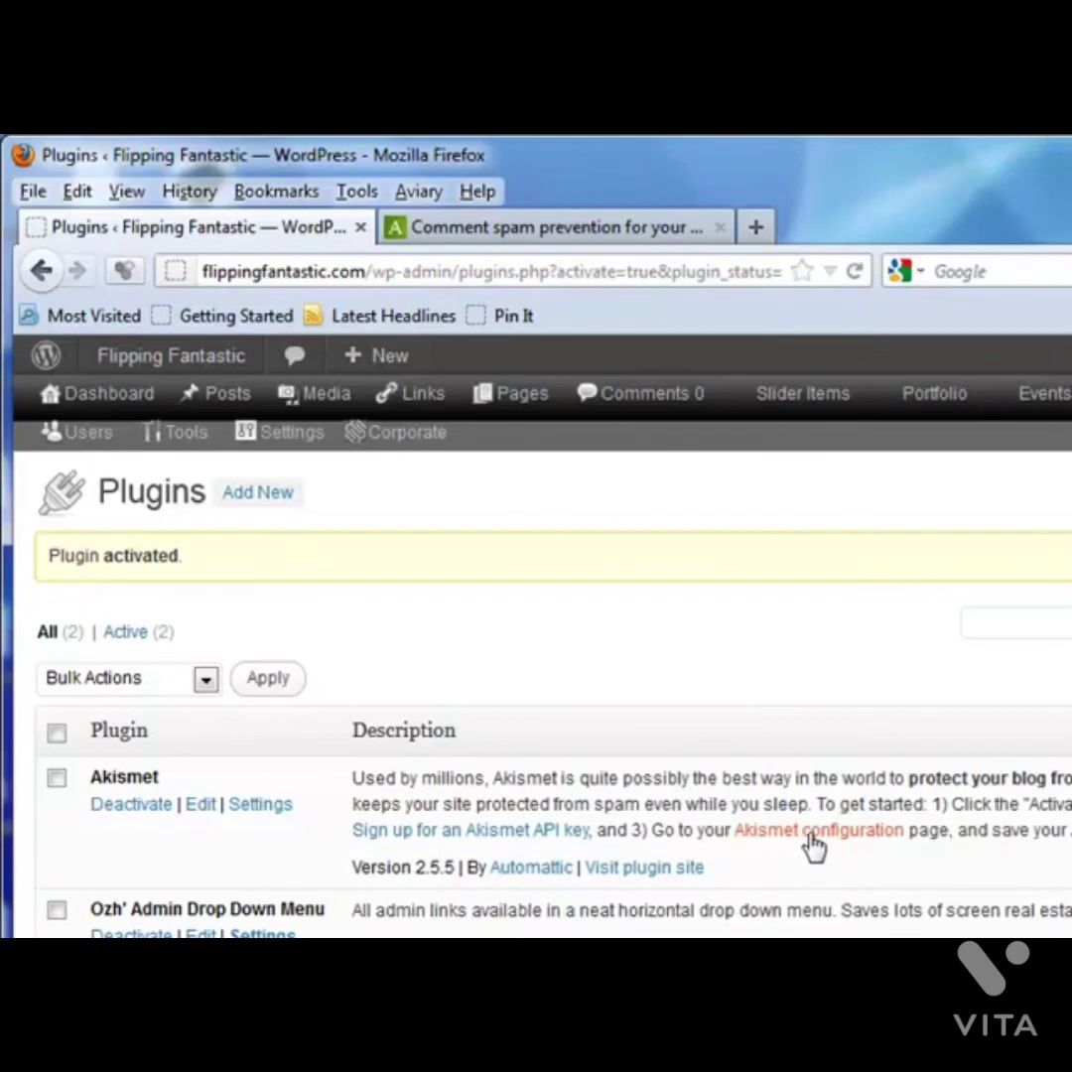
pyautogui.click(504, 834)
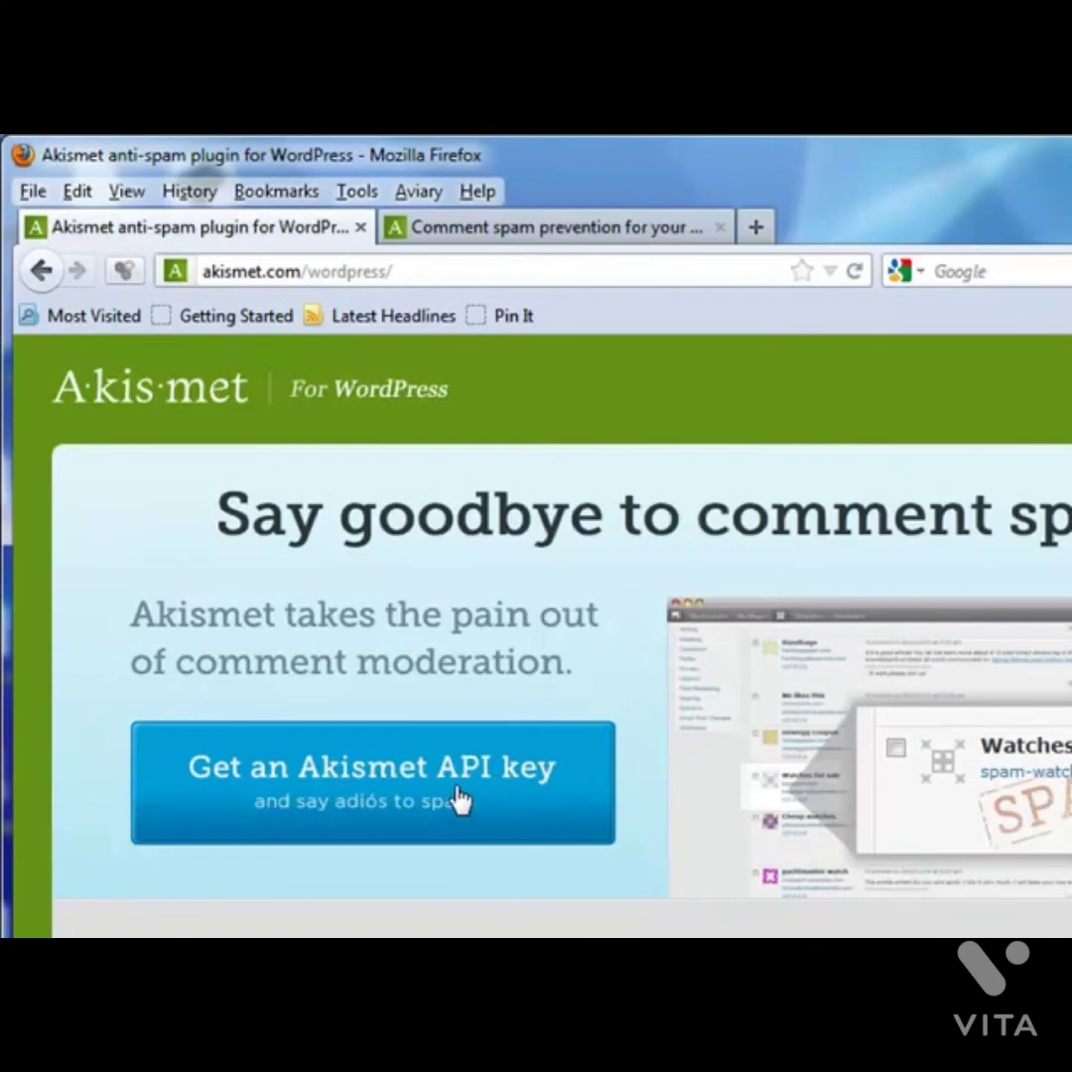
pyautogui.click(360, 811)
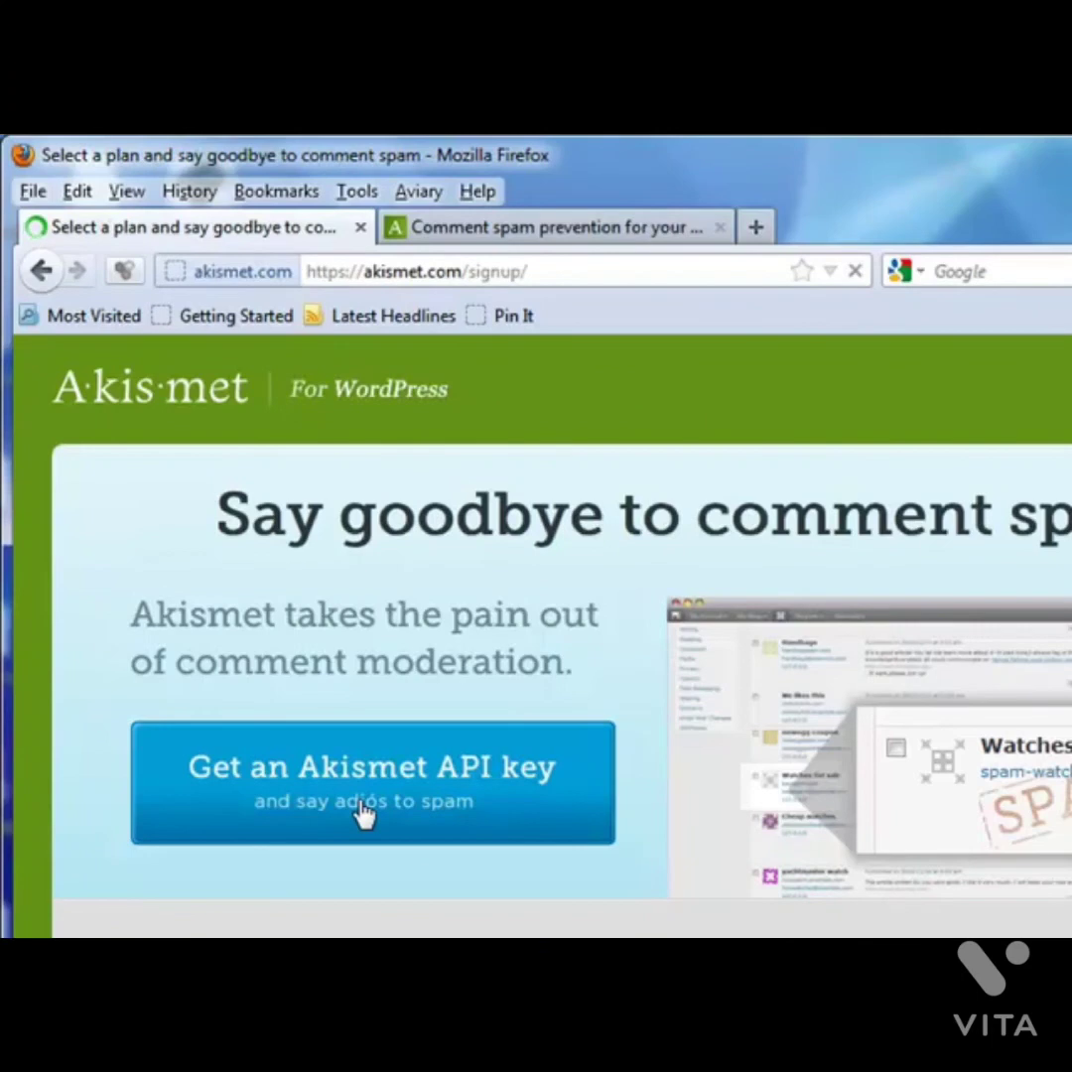
# Review the order details form for Akismet's Personal plan and return to the WordPress plugins page.
pyautogui.scroll(-3, 664, 863)
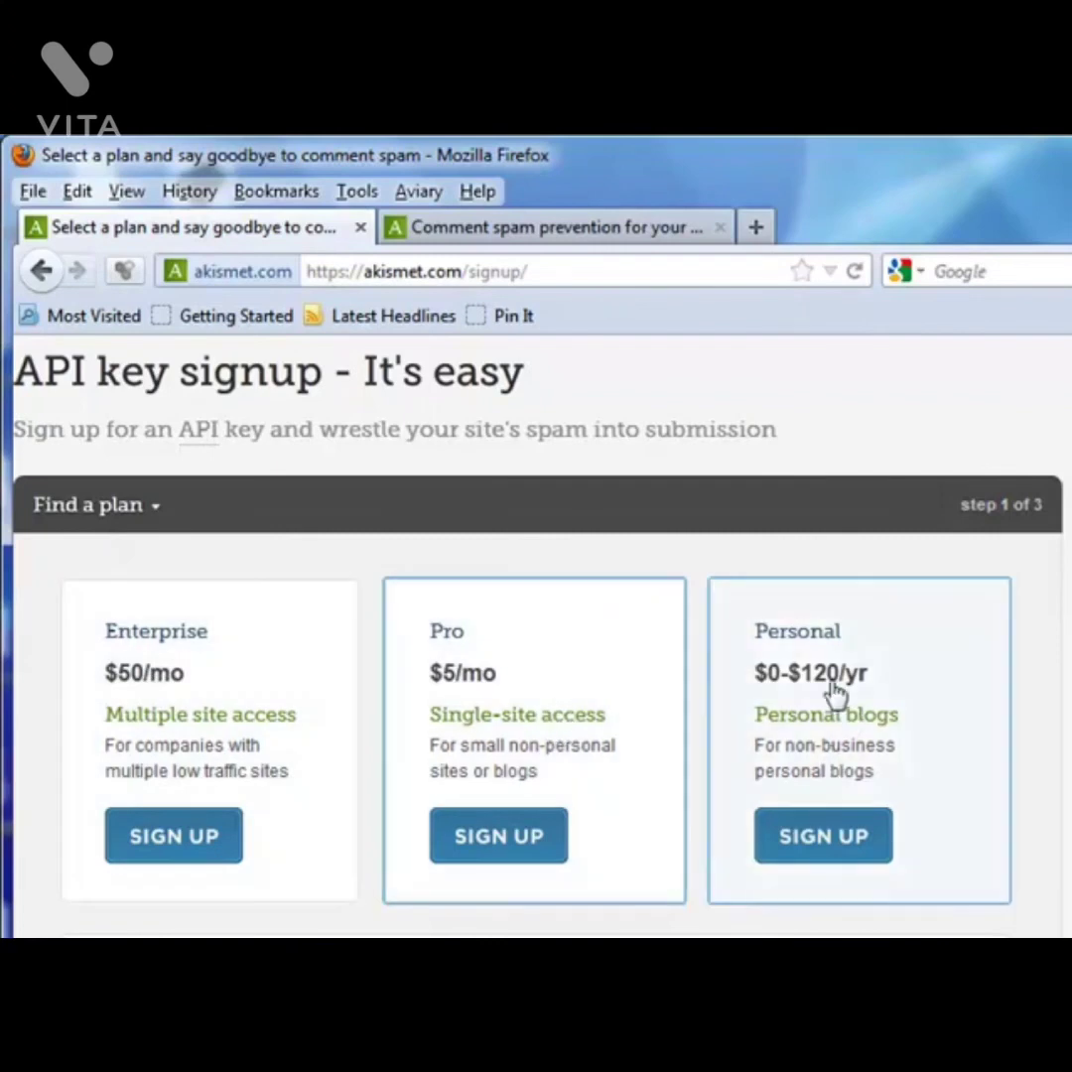
pyautogui.click(840, 847)
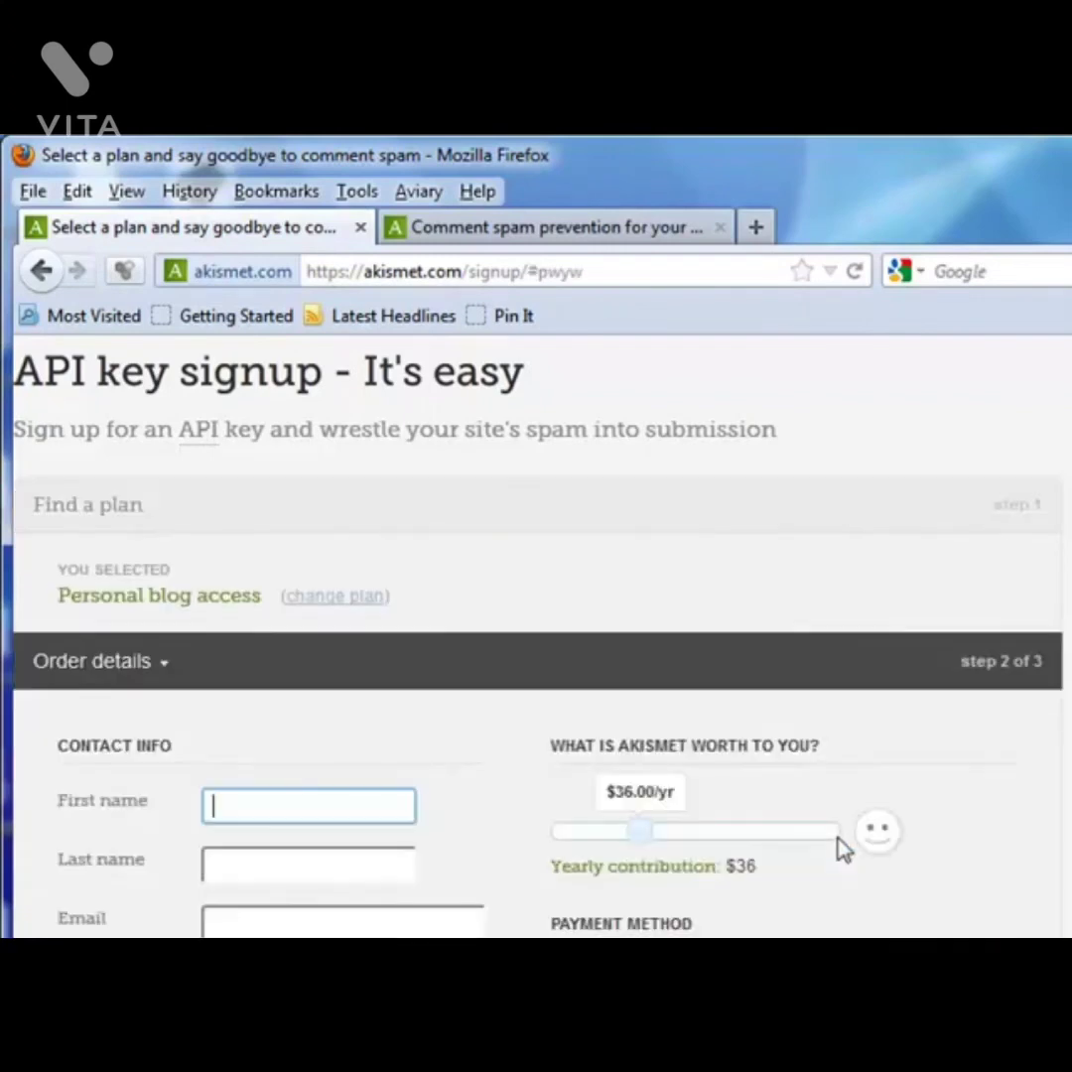
pyautogui.scroll(-3, 445, 890)
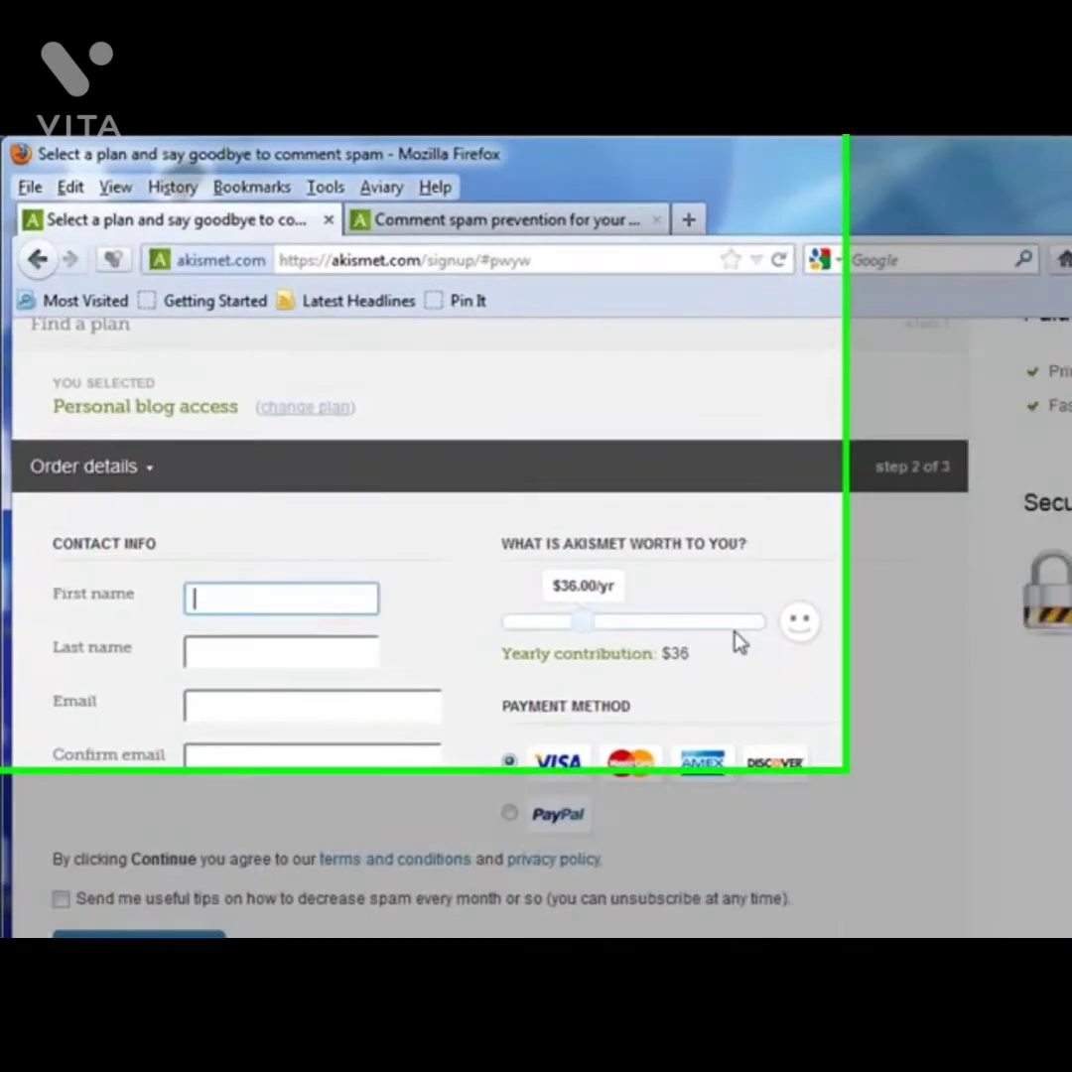
pyautogui.scroll(4, 626, 549)
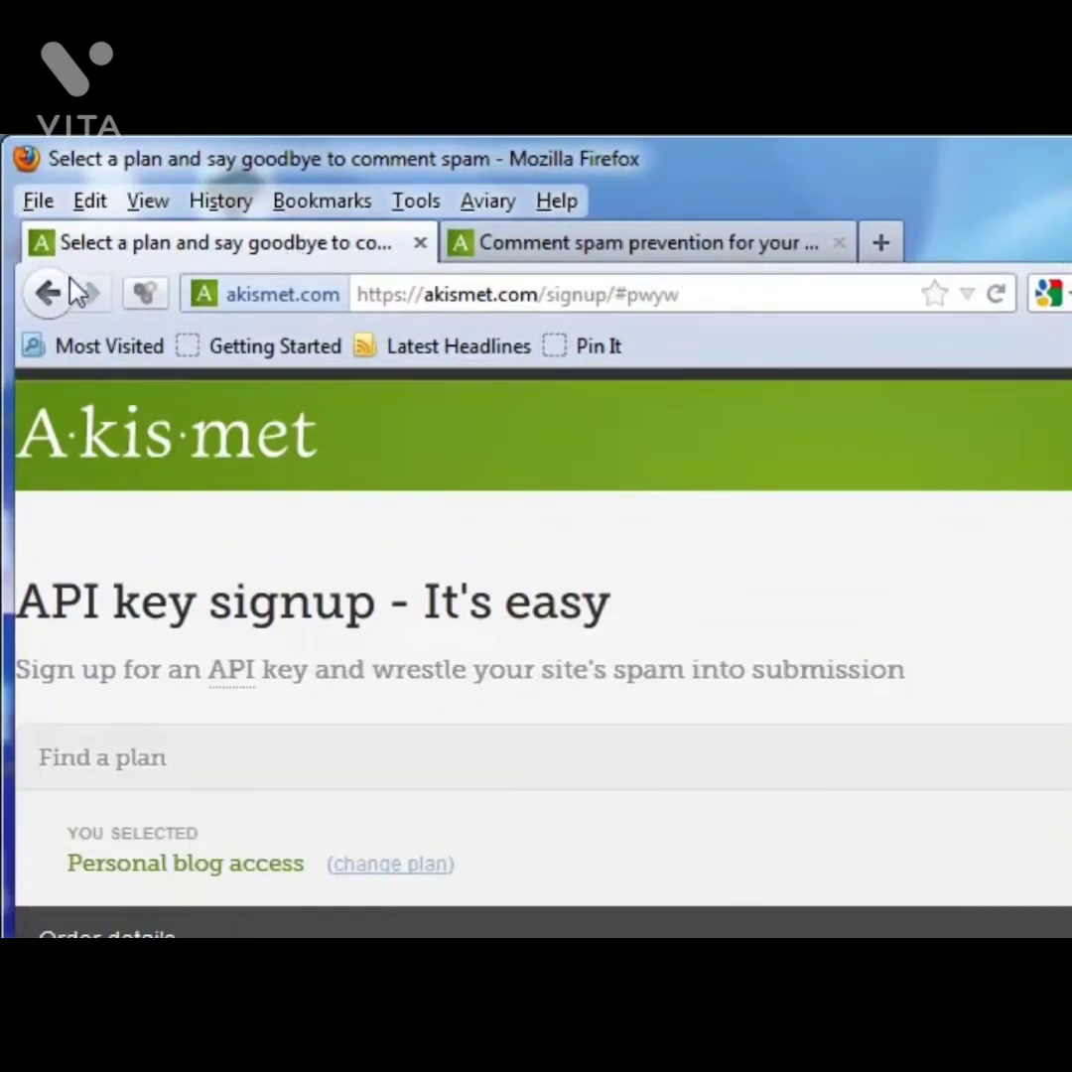
pyautogui.click(54, 312)
pyautogui.click(53, 313)
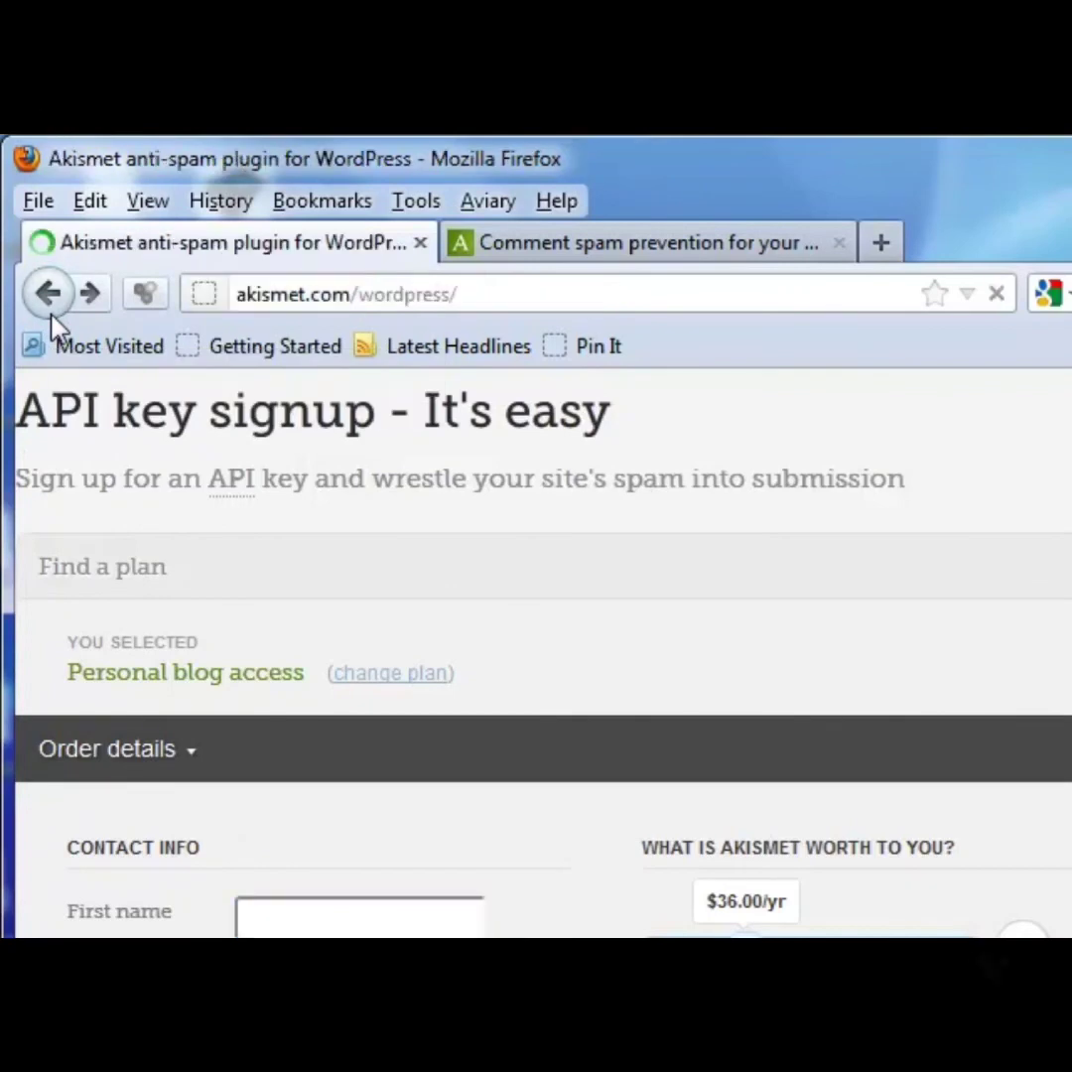
pyautogui.click(54, 314)
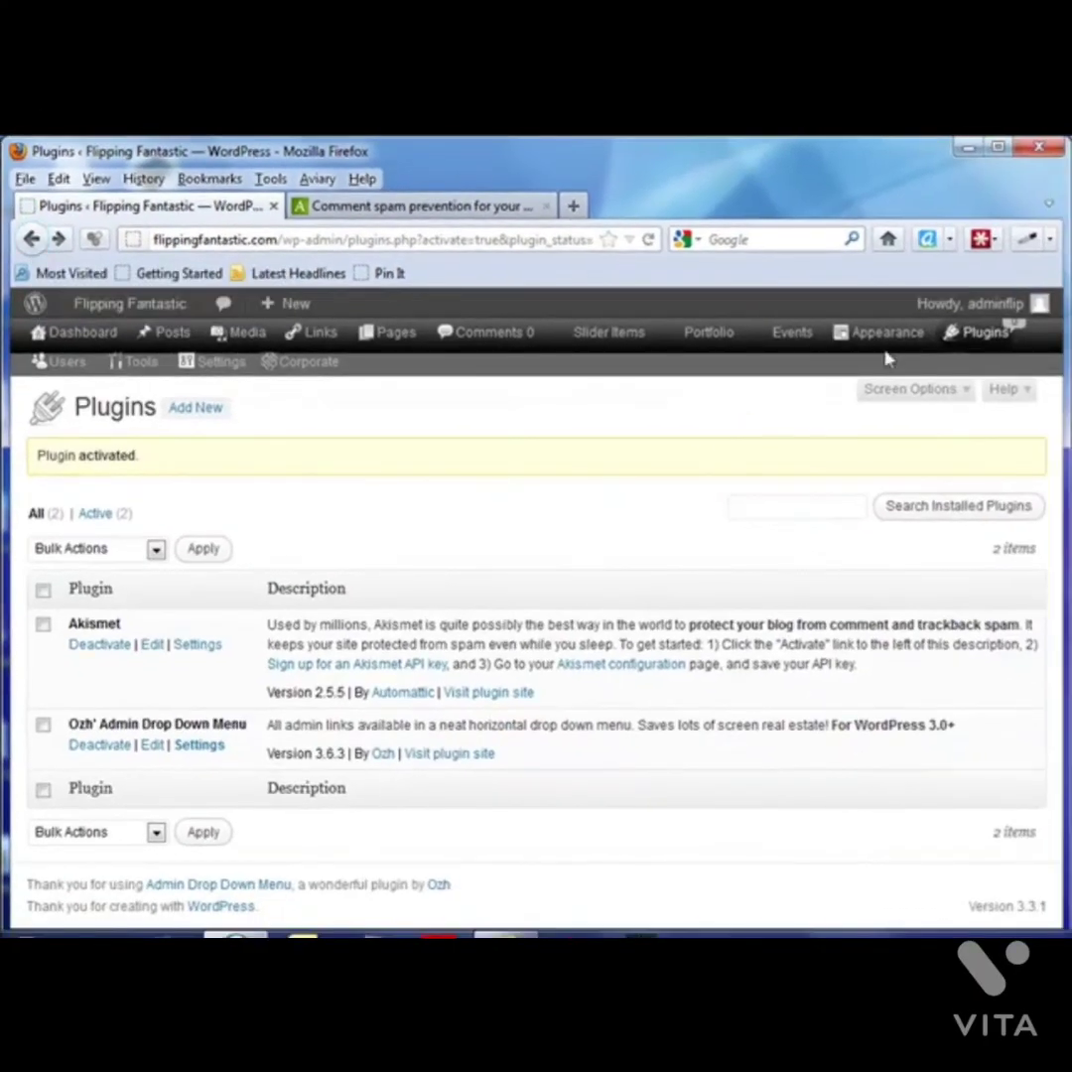
# Examine the Akismet configuration, including the API key, spam auto-delete option and server connectivity.
pyautogui.click(990, 363)
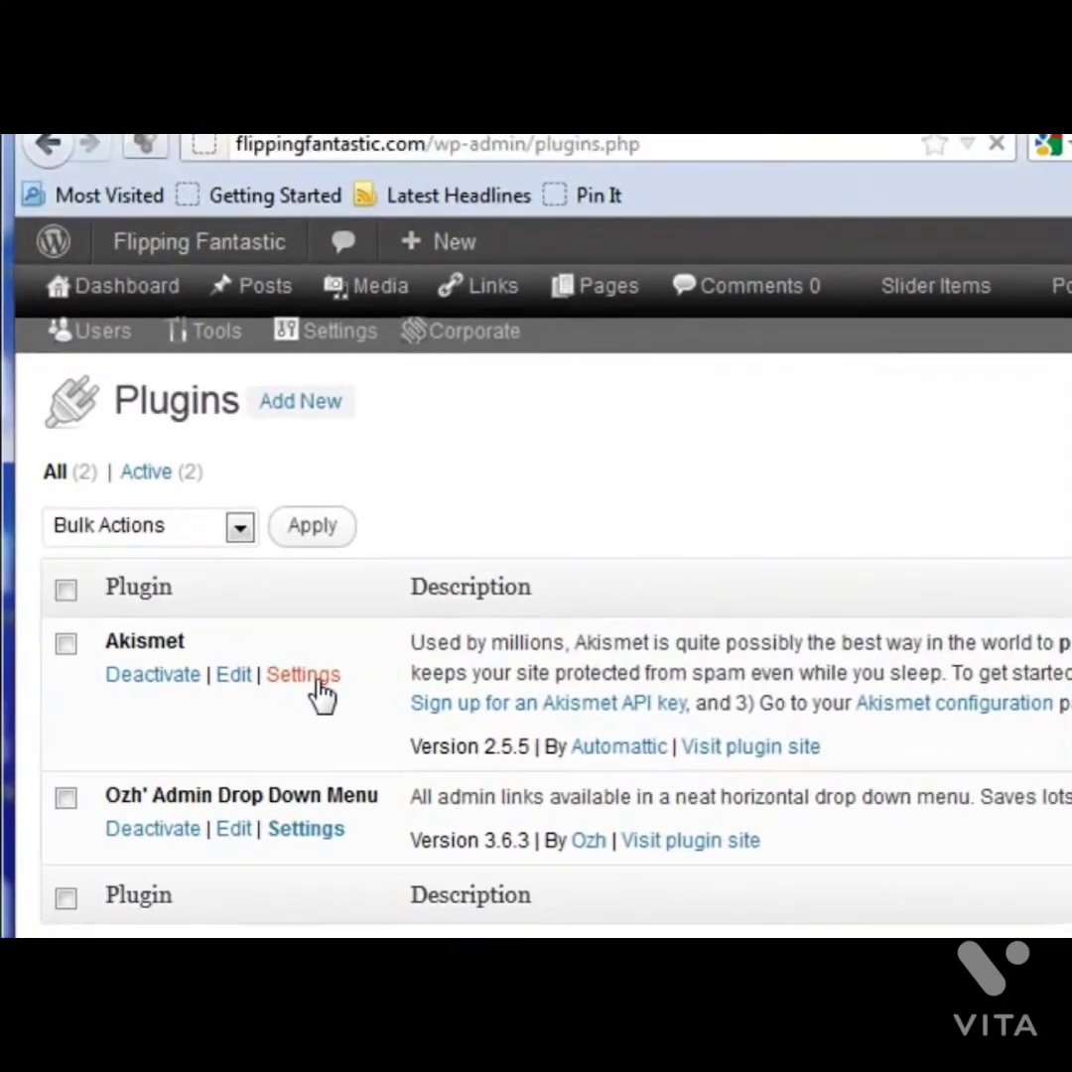
pyautogui.click(197, 587)
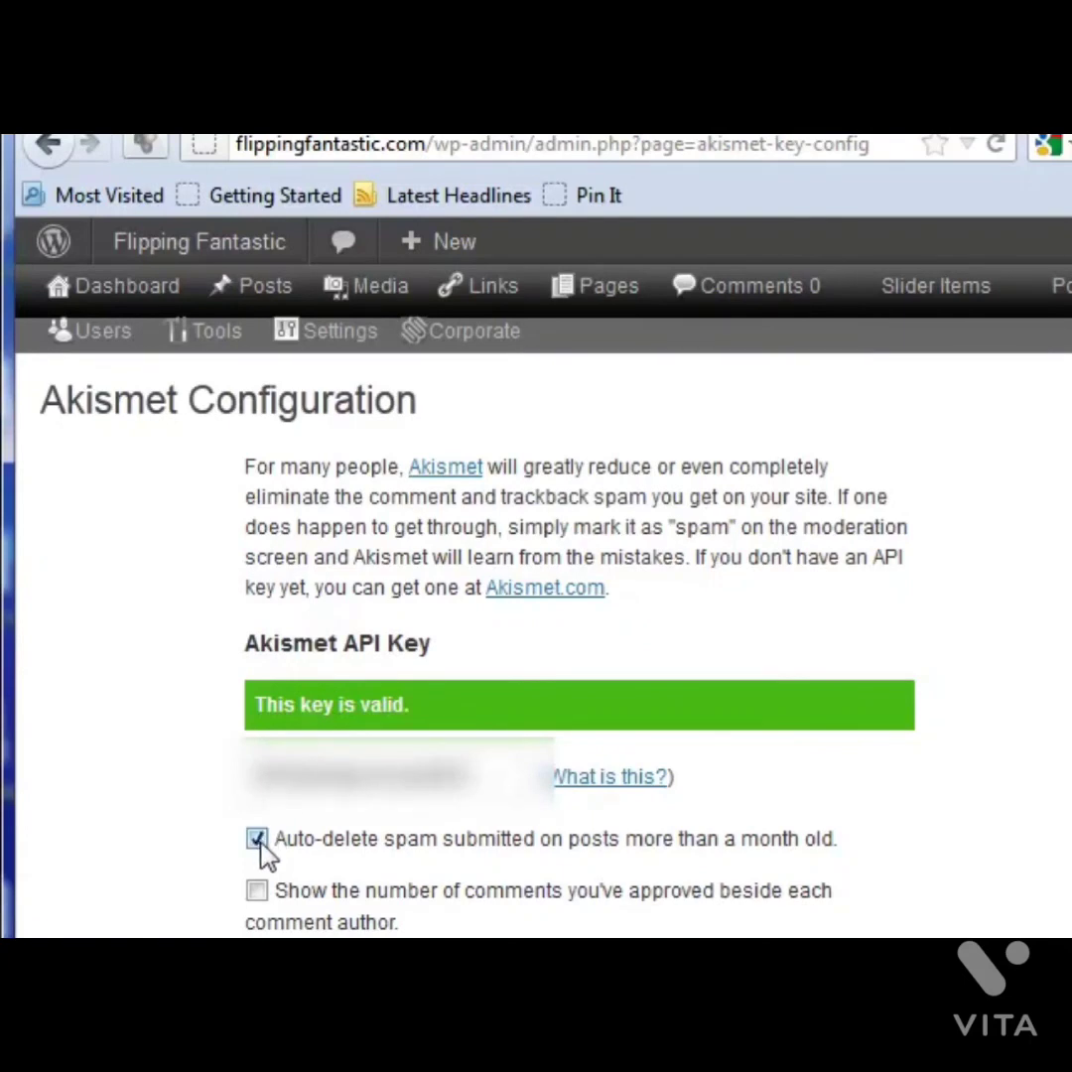
pyautogui.scroll(-5, 438, 888)
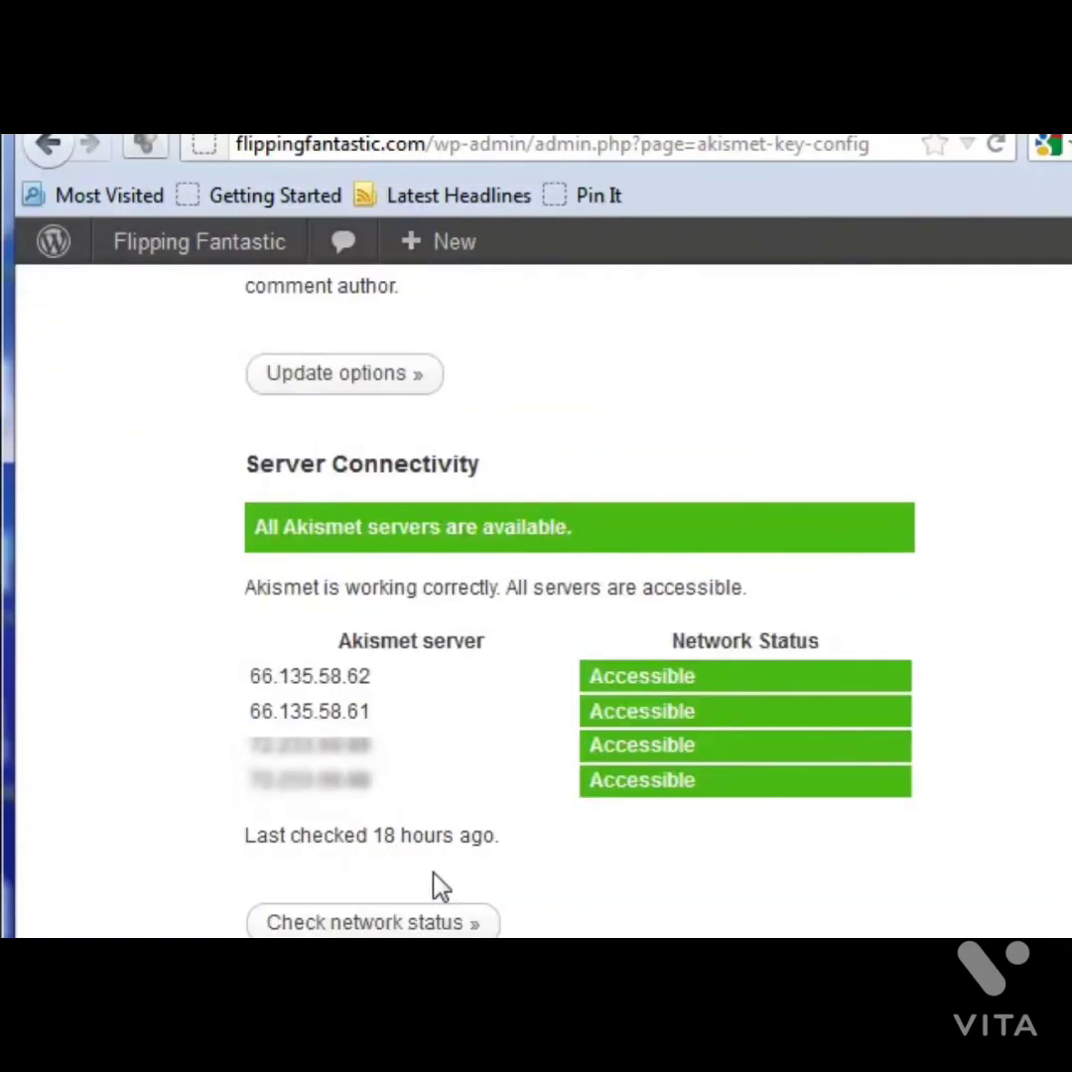
pyautogui.scroll(4, 437, 886)
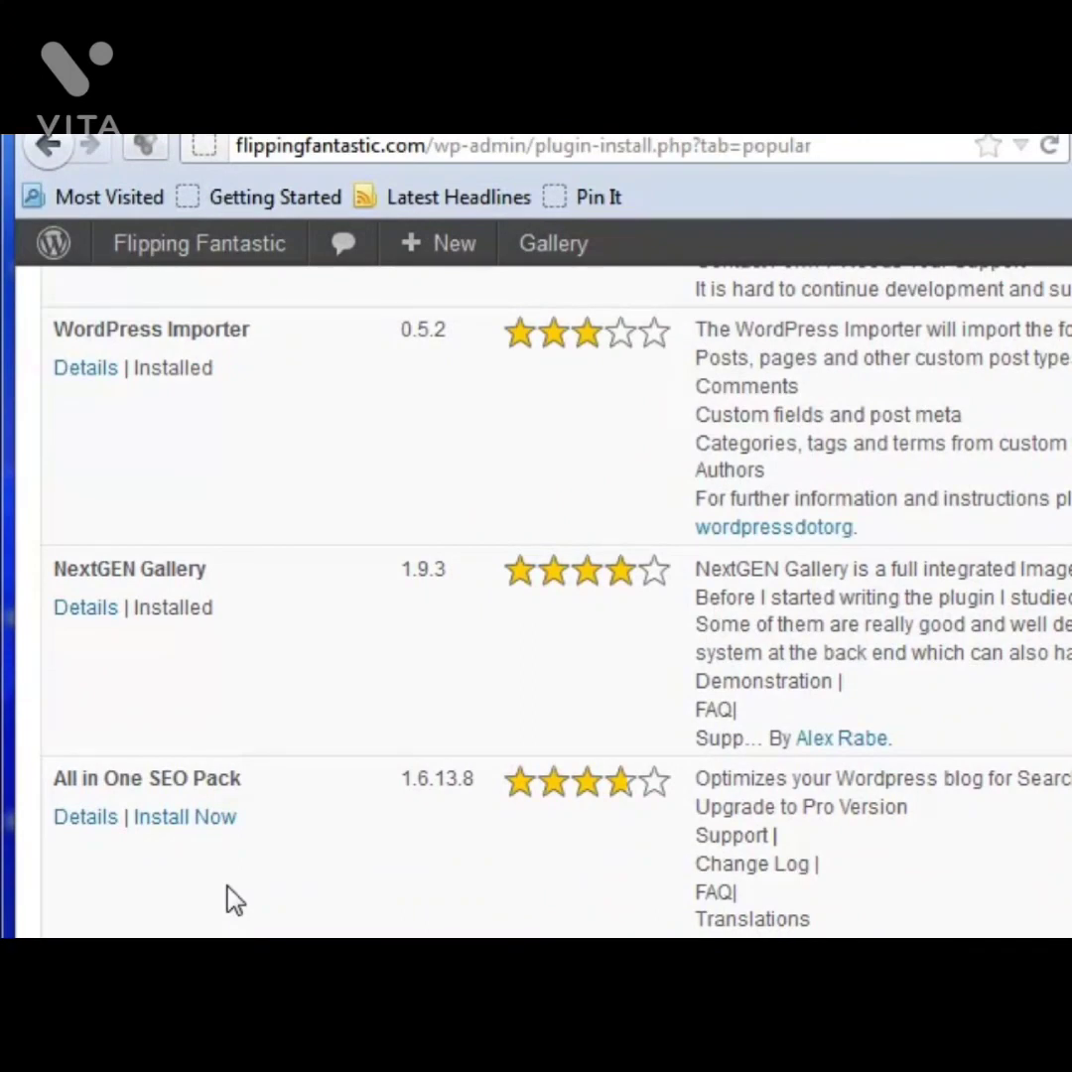
# Install and activate the All in One SEO Pack plugin from the popular plugins.
pyautogui.click(185, 816)
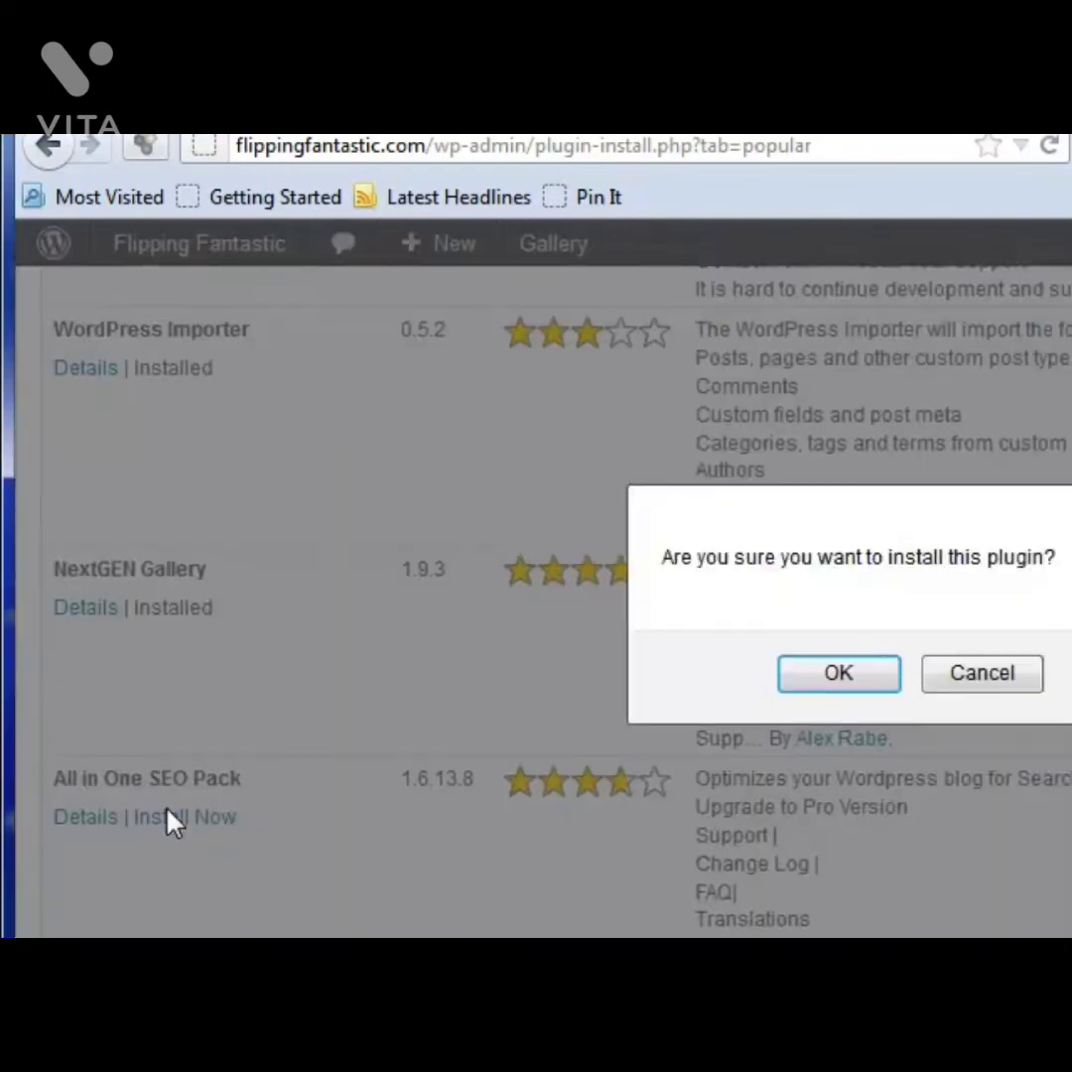
pyautogui.click(804, 661)
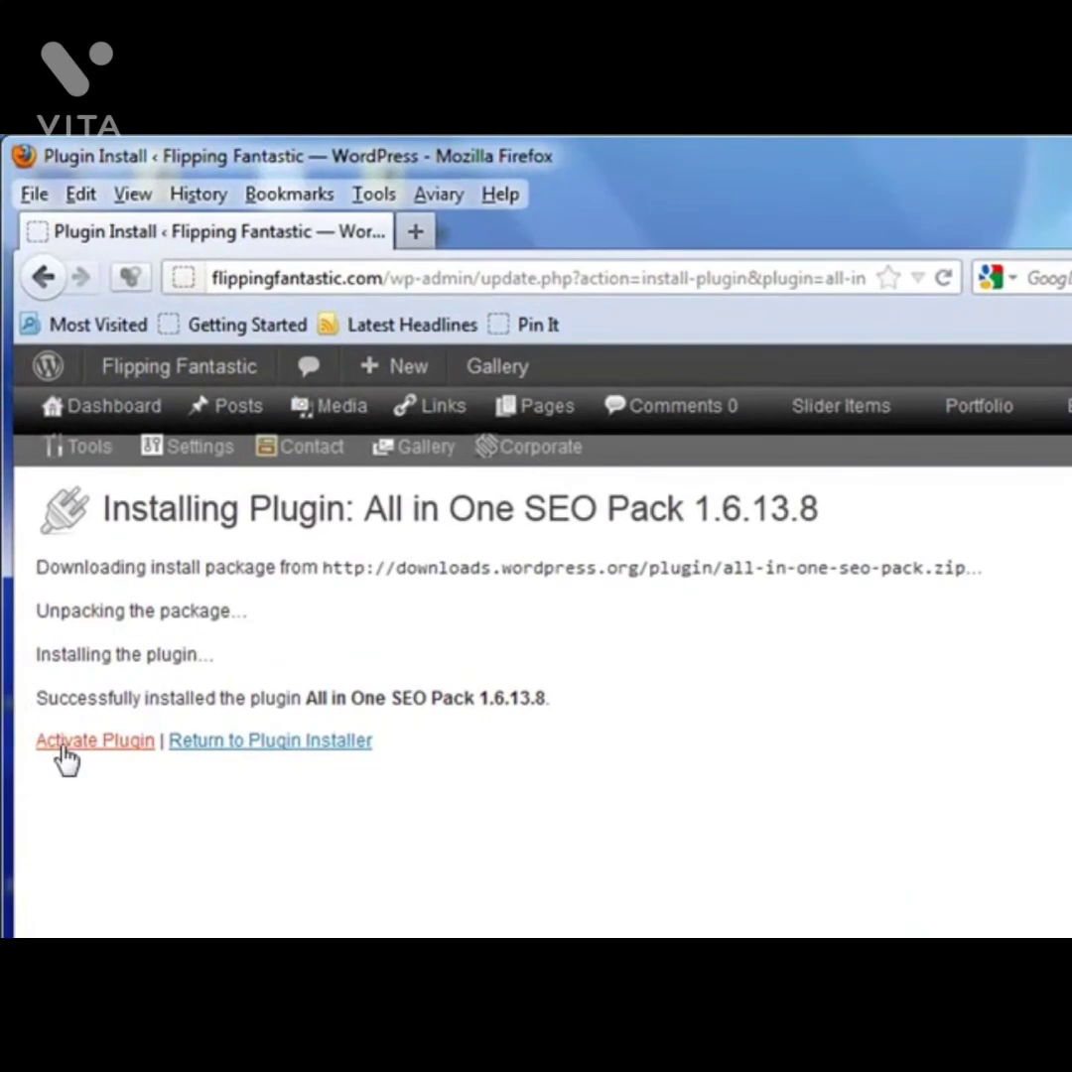
pyautogui.click(64, 756)
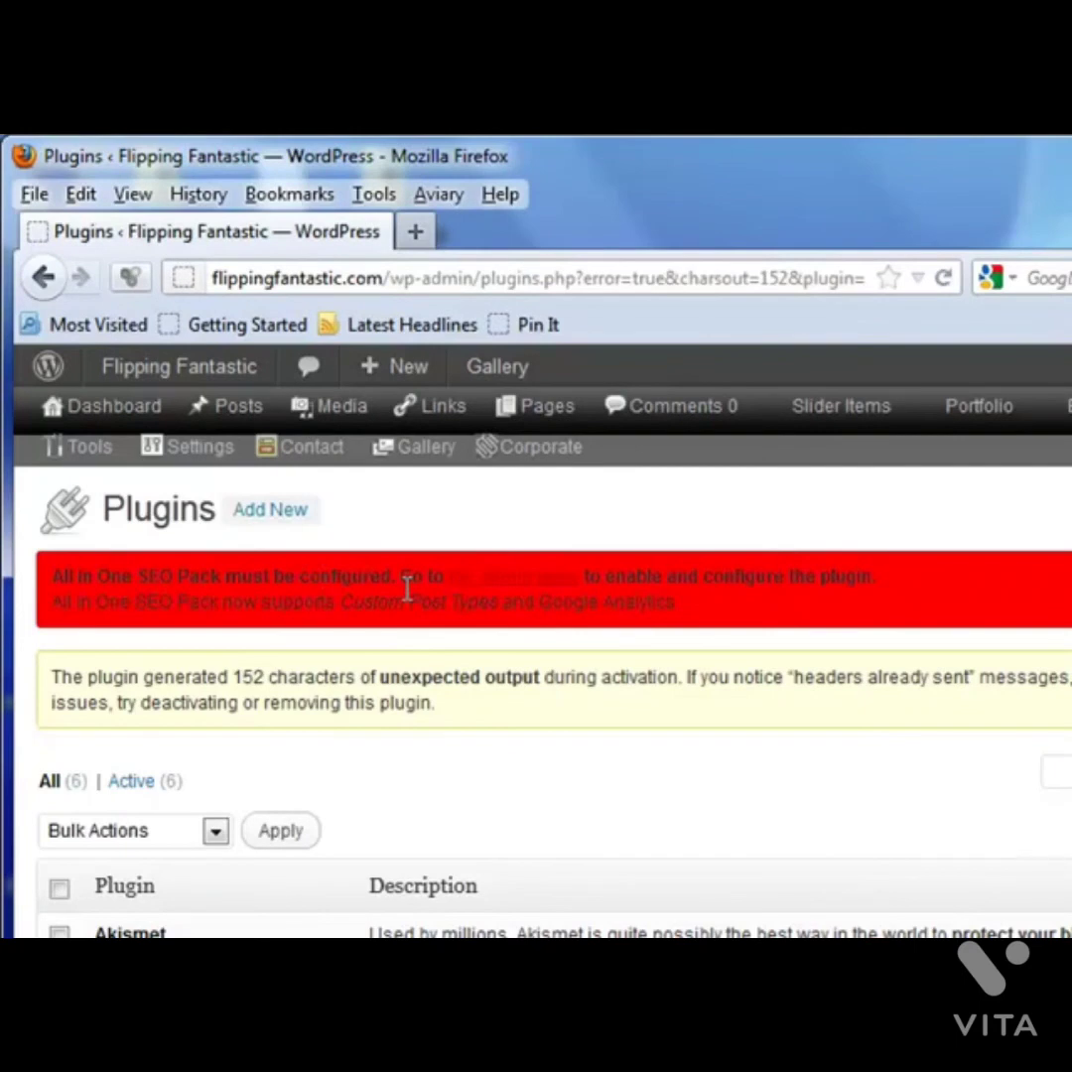
# Open the All in One SEO Pack options and set the plugin status to Enabled.
pyautogui.click(521, 586)
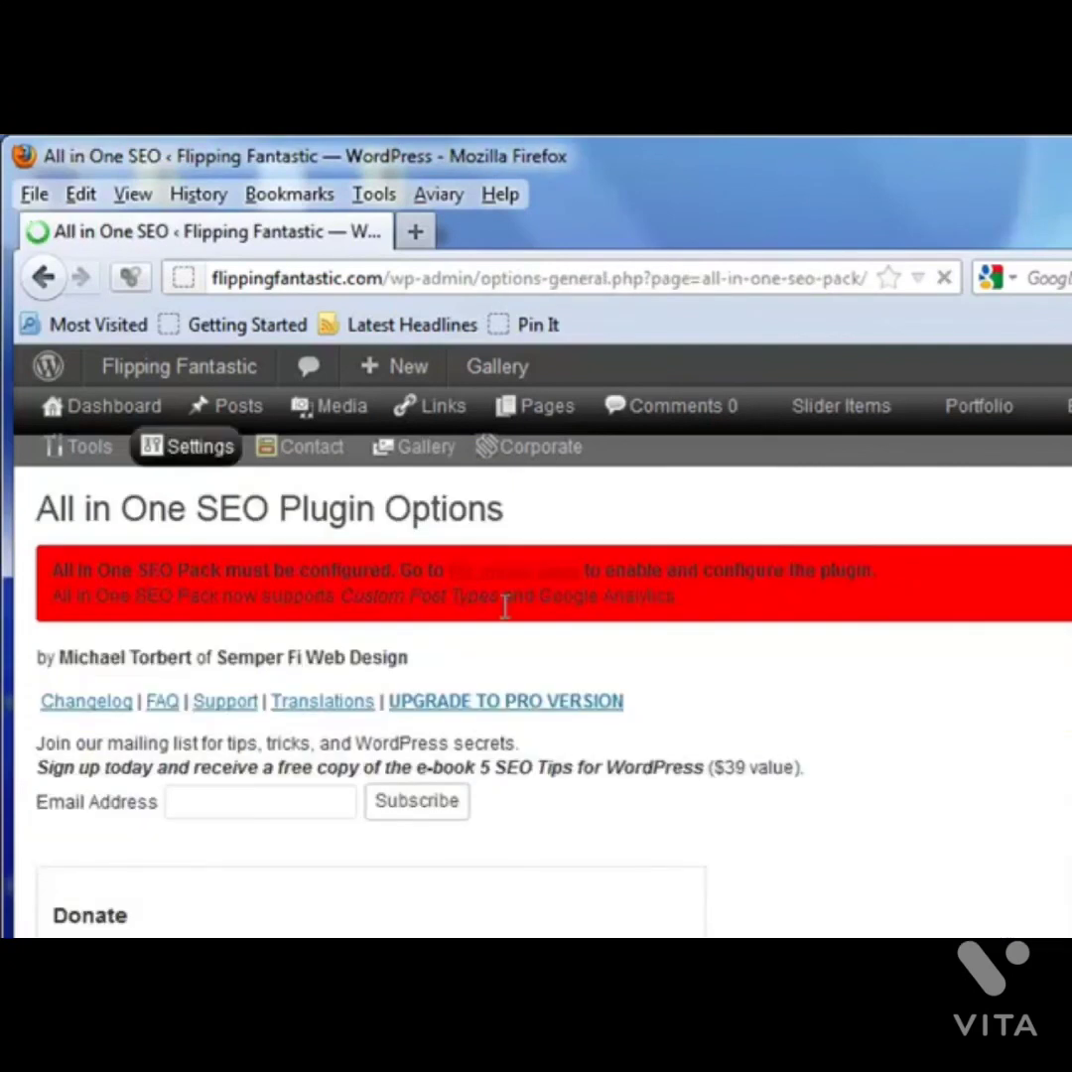
pyautogui.scroll(-5, 392, 823)
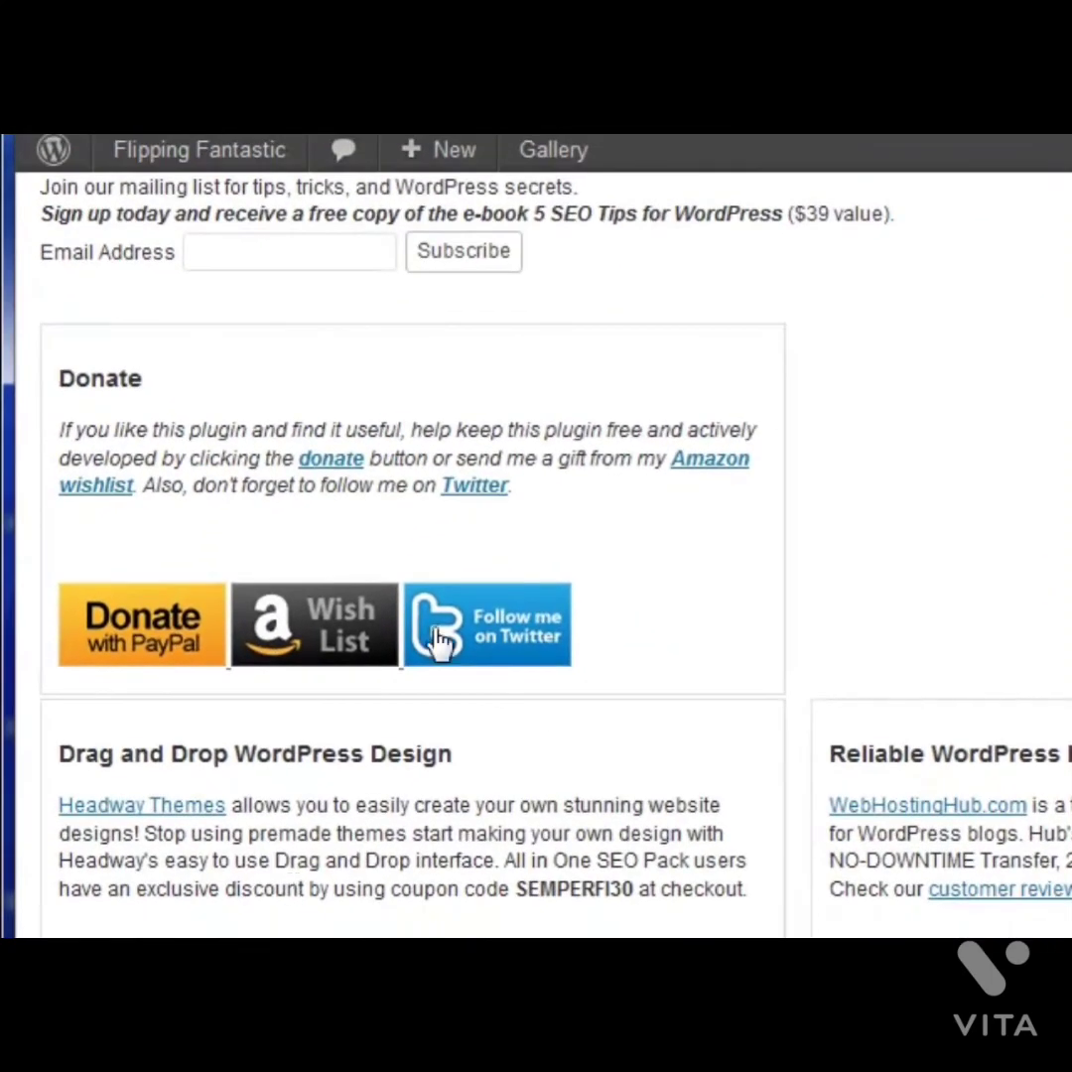
pyautogui.scroll(-5, 630, 669)
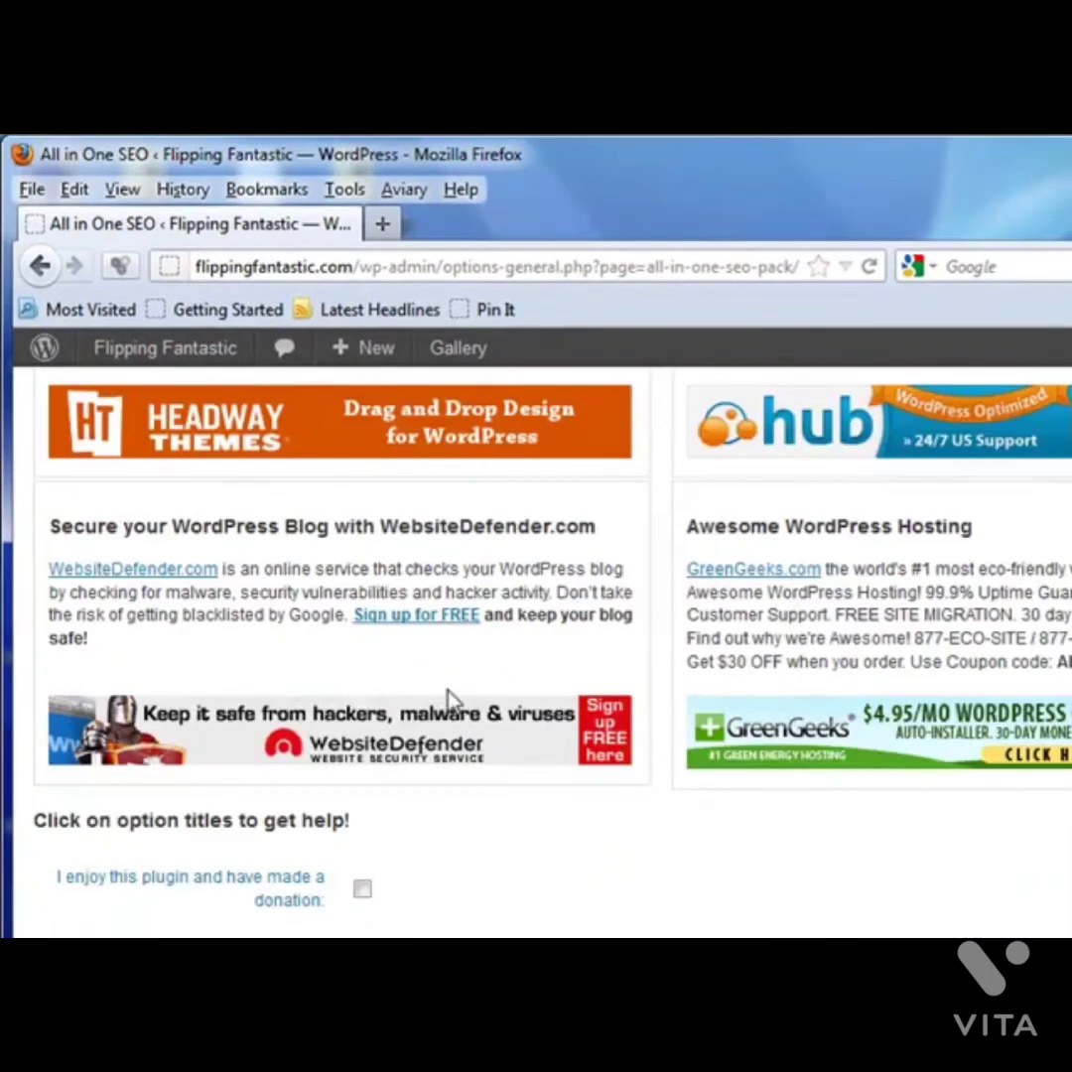
pyautogui.scroll(-4, 451, 698)
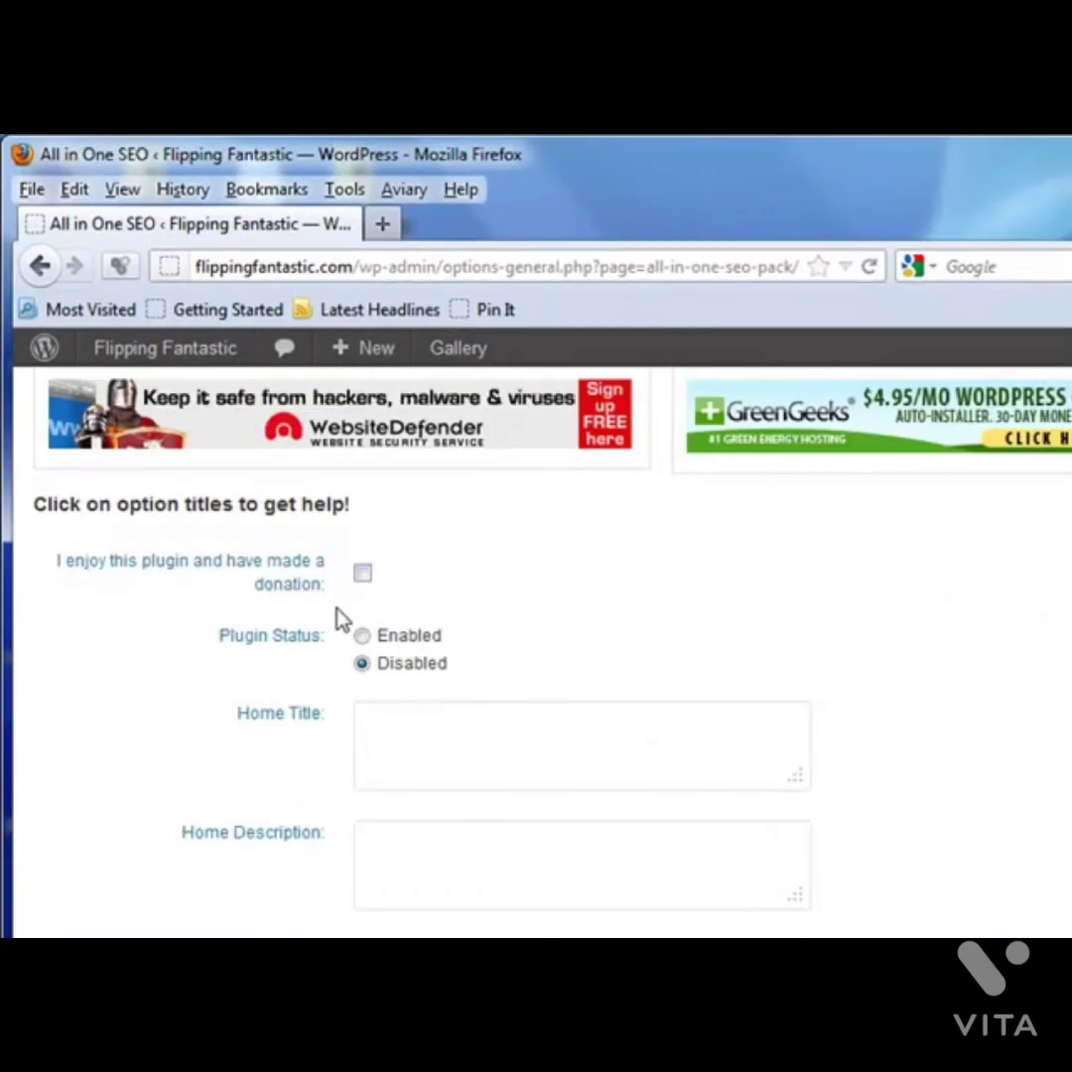
pyautogui.click(362, 637)
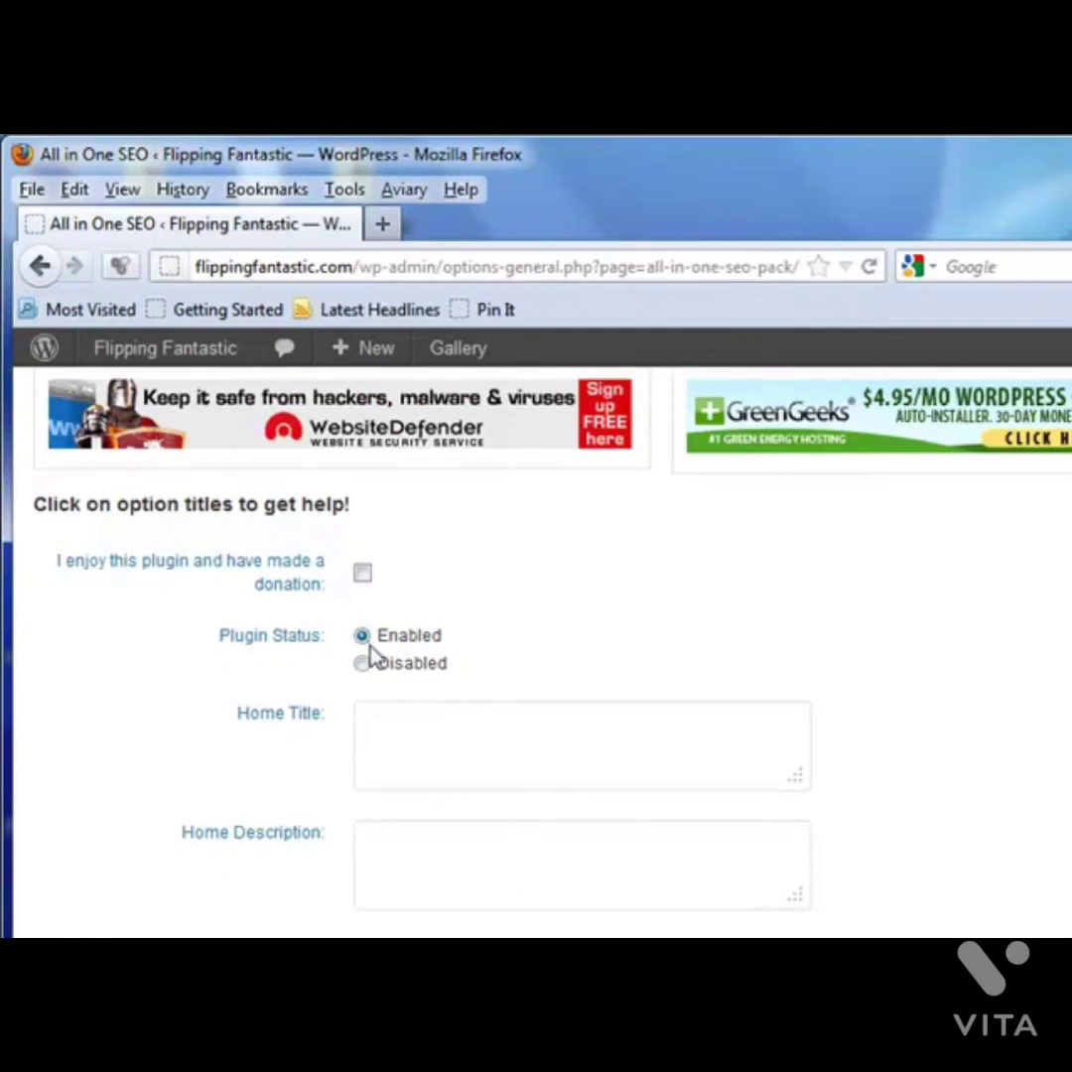
# Enter "Flipping Fantastic" as the home title in the All in One SEO options.
pyautogui.click(400, 715)
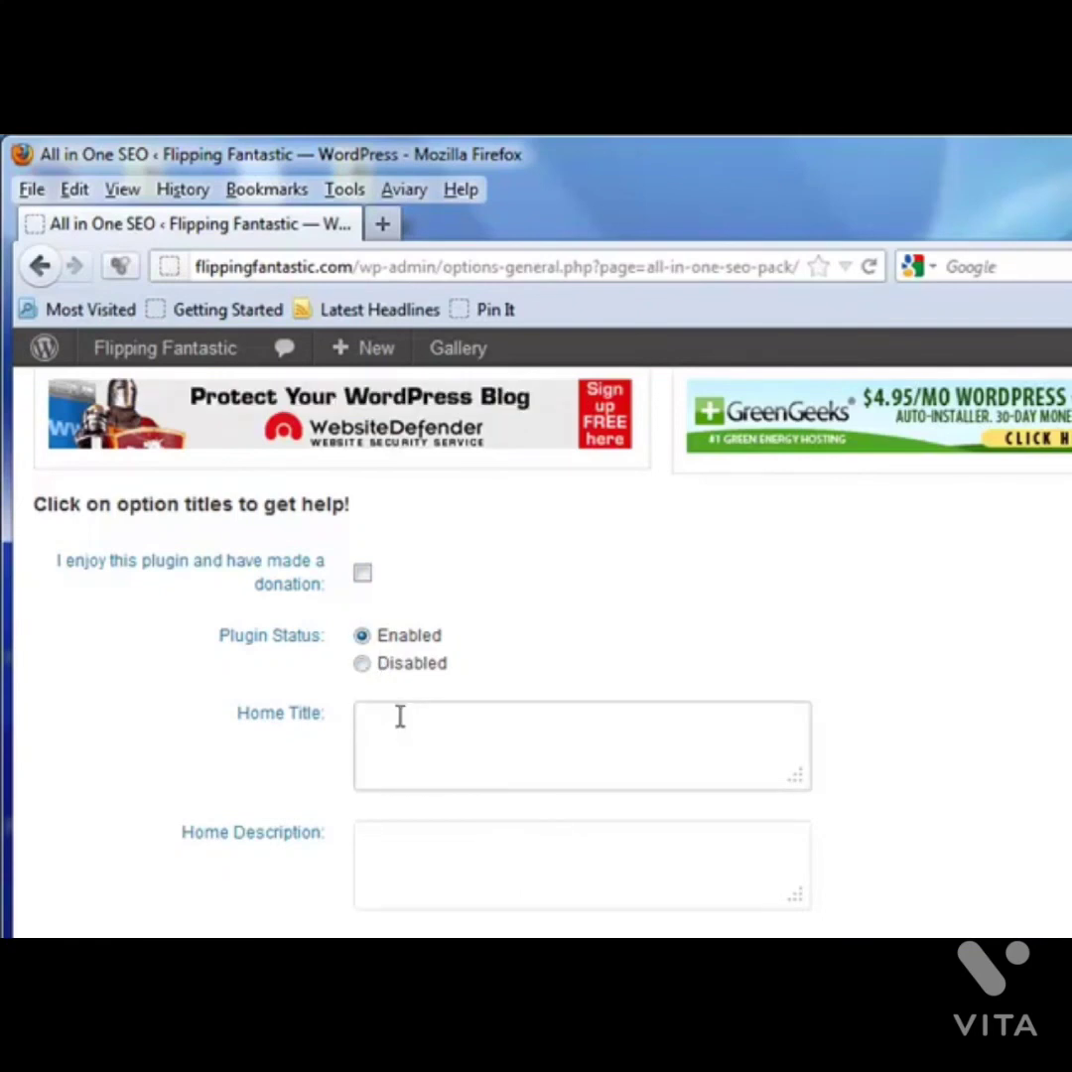
pyautogui.write('Flipping Fan')
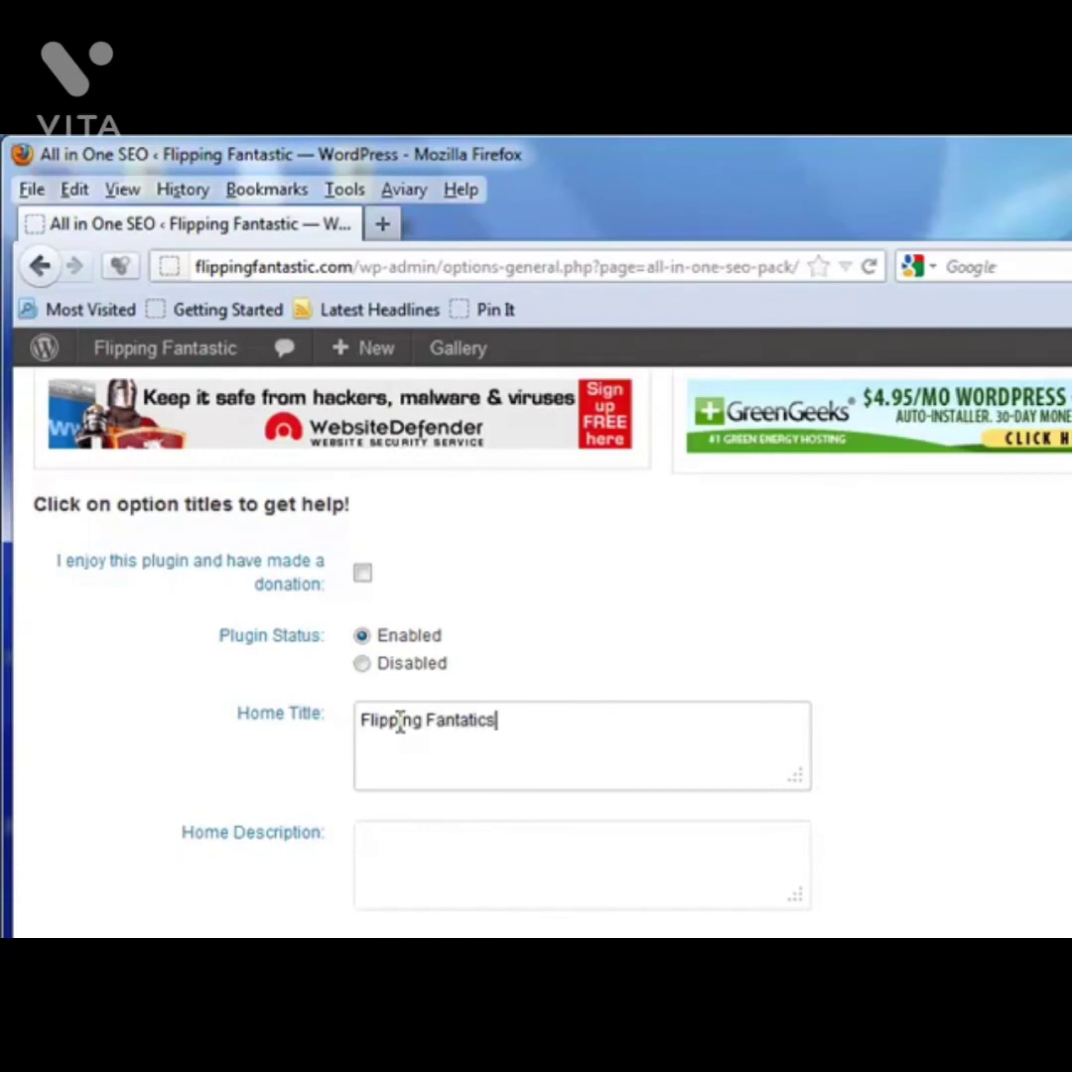
pyautogui.write('tatic')
pyautogui.press('BackSpace')
pyautogui.press('BackSpace')
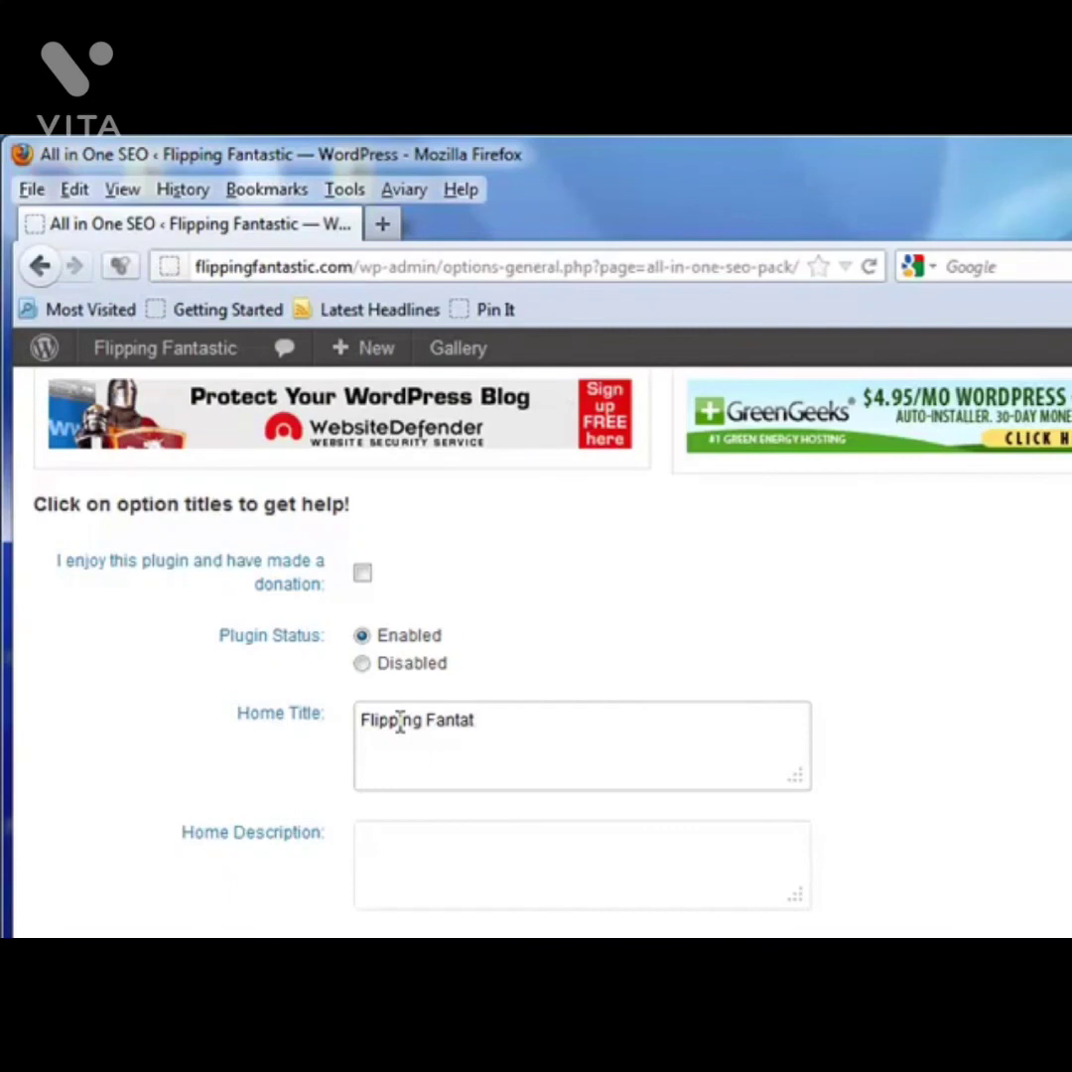
pyautogui.write('stic')
pyautogui.click(452, 842)
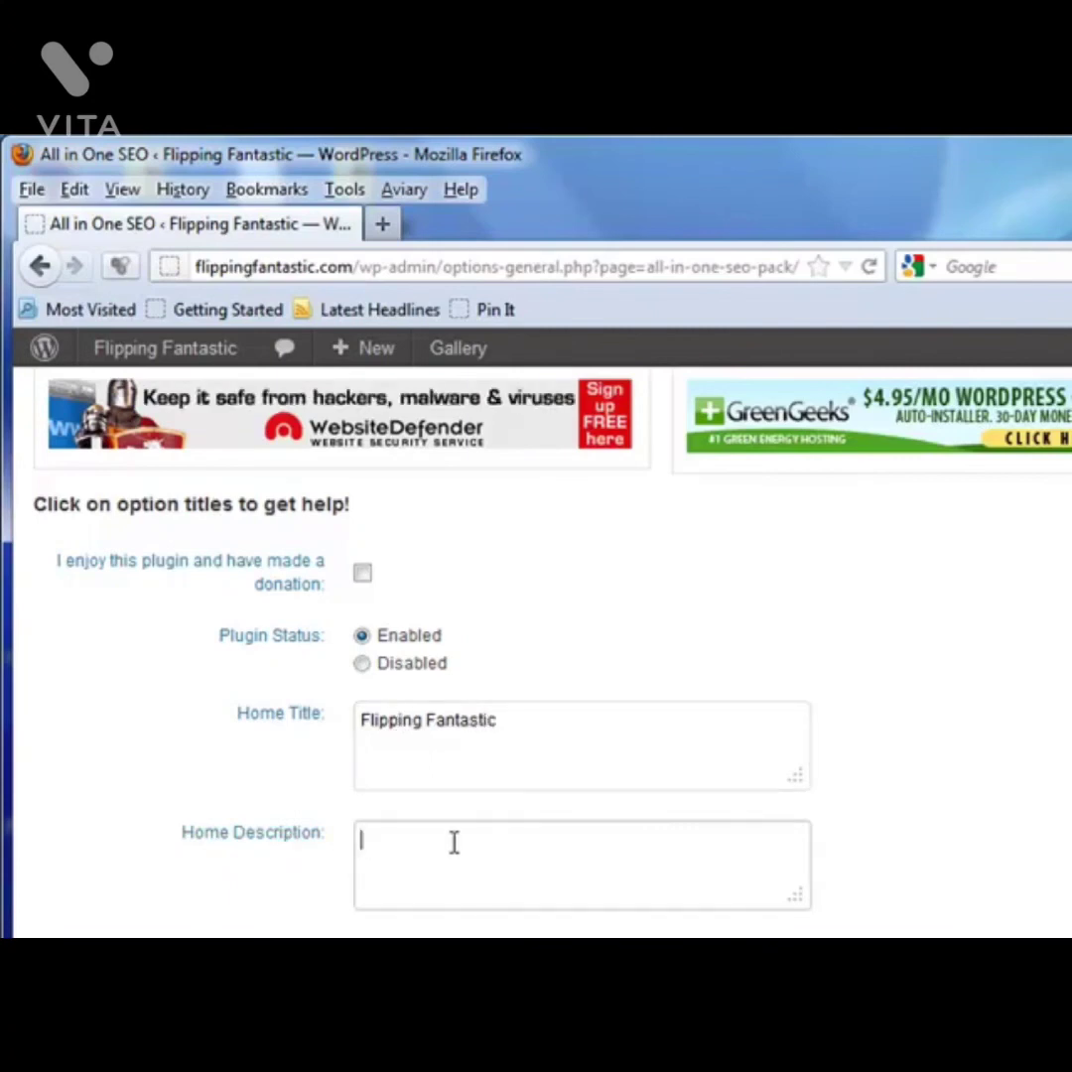
pyautogui.scroll(-4, 514, 883)
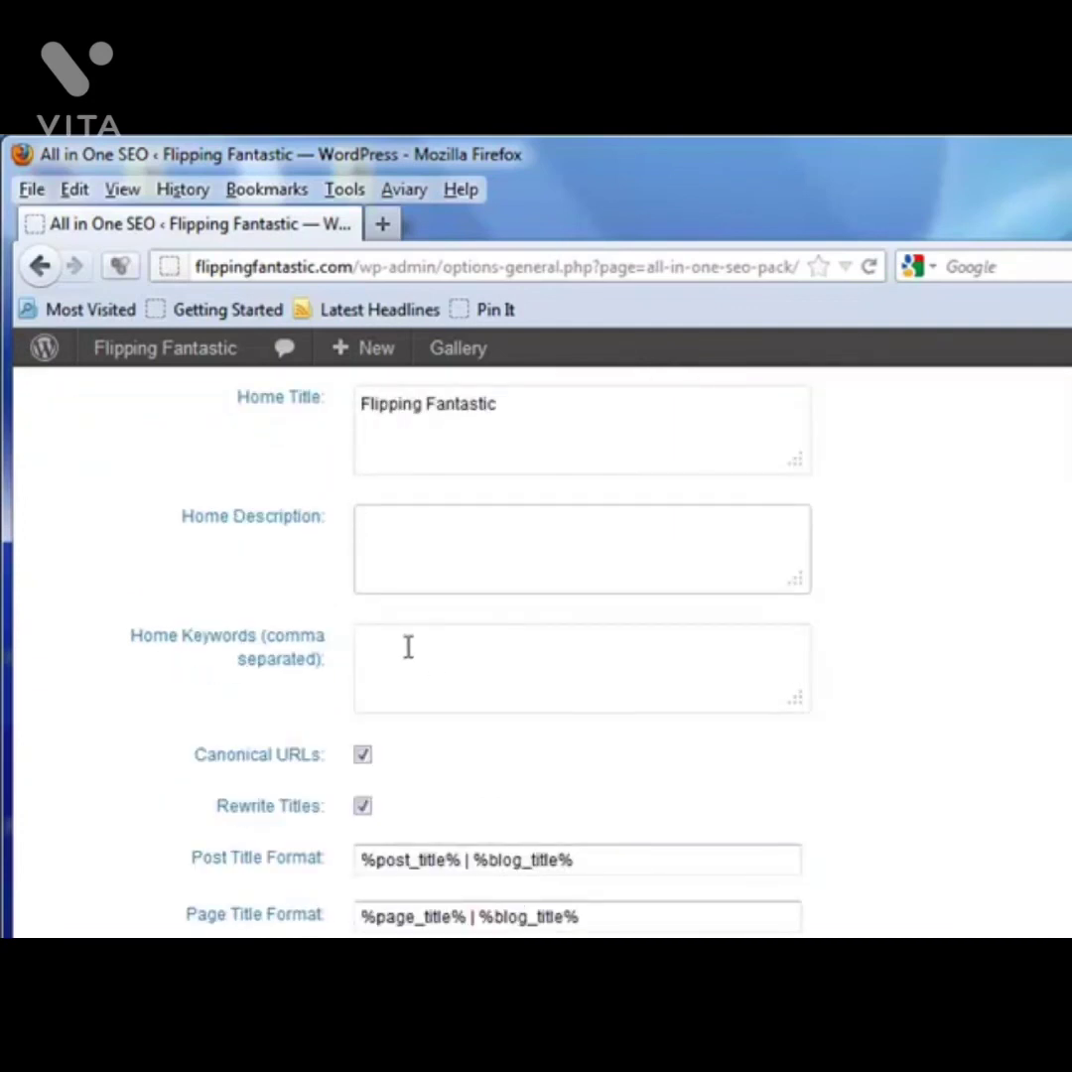
# Review the remaining All in One SEO options, including keywords, title formats and additional headers, and update the options.
pyautogui.click(409, 647)
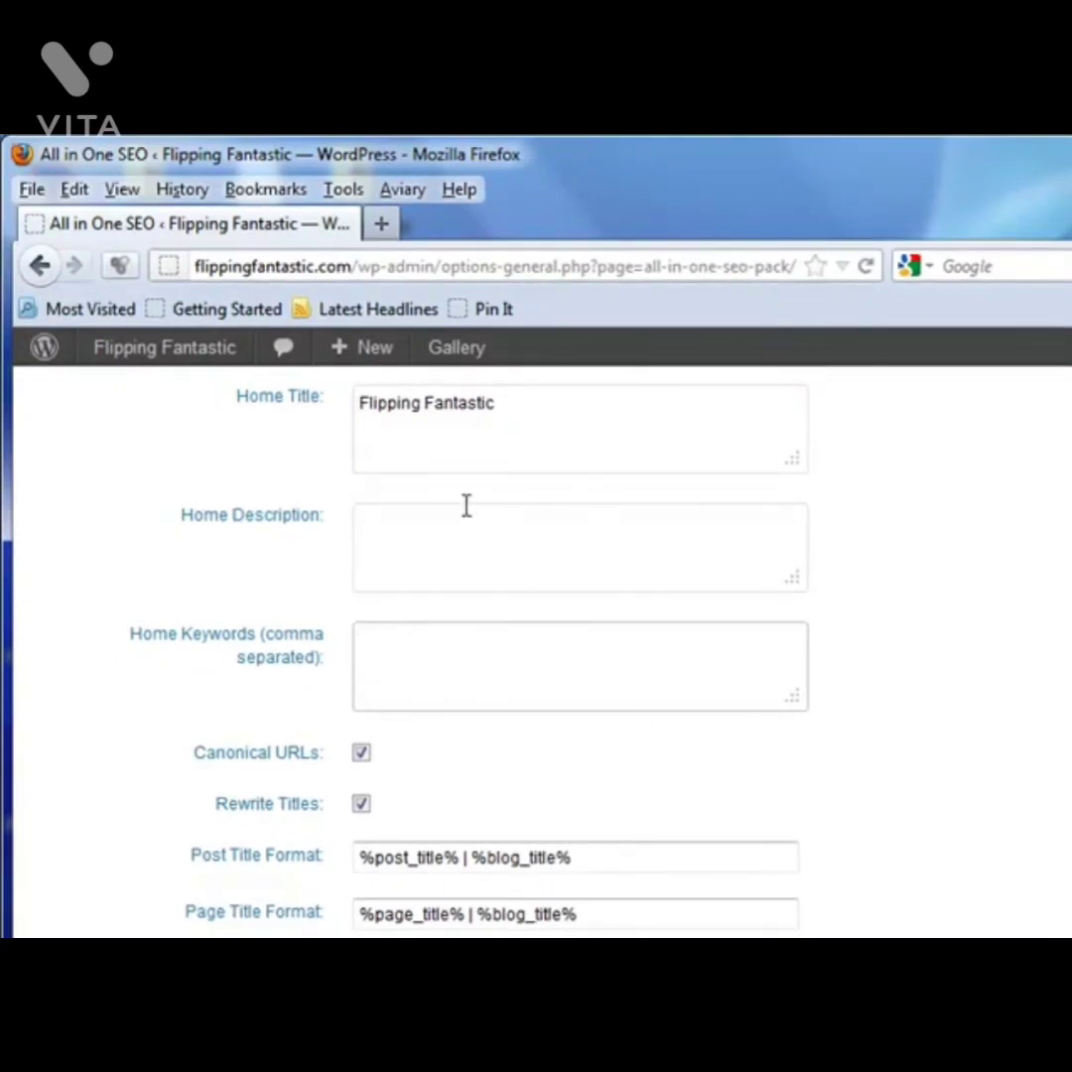
pyautogui.scroll(-3, 474, 756)
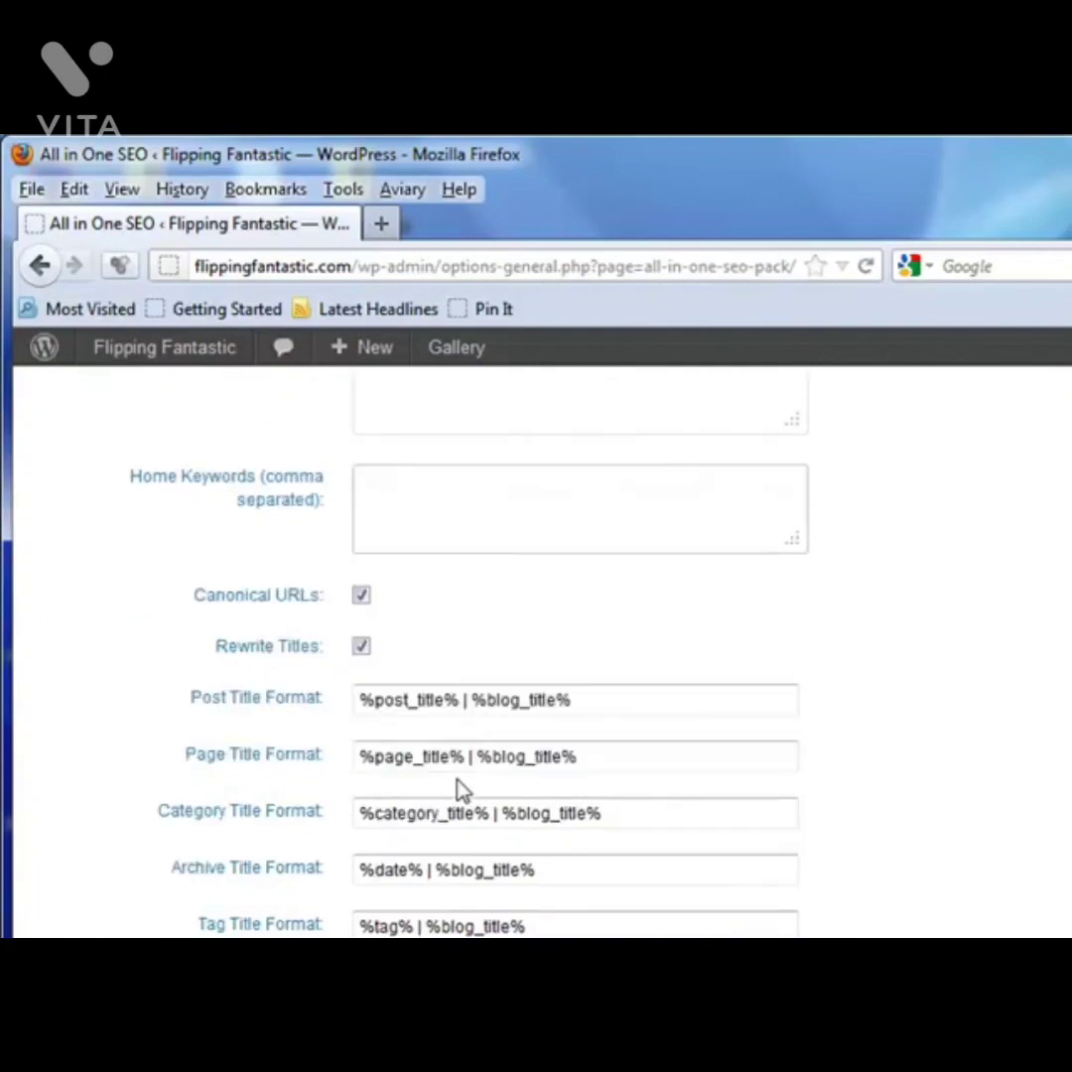
pyautogui.scroll(-6, 424, 645)
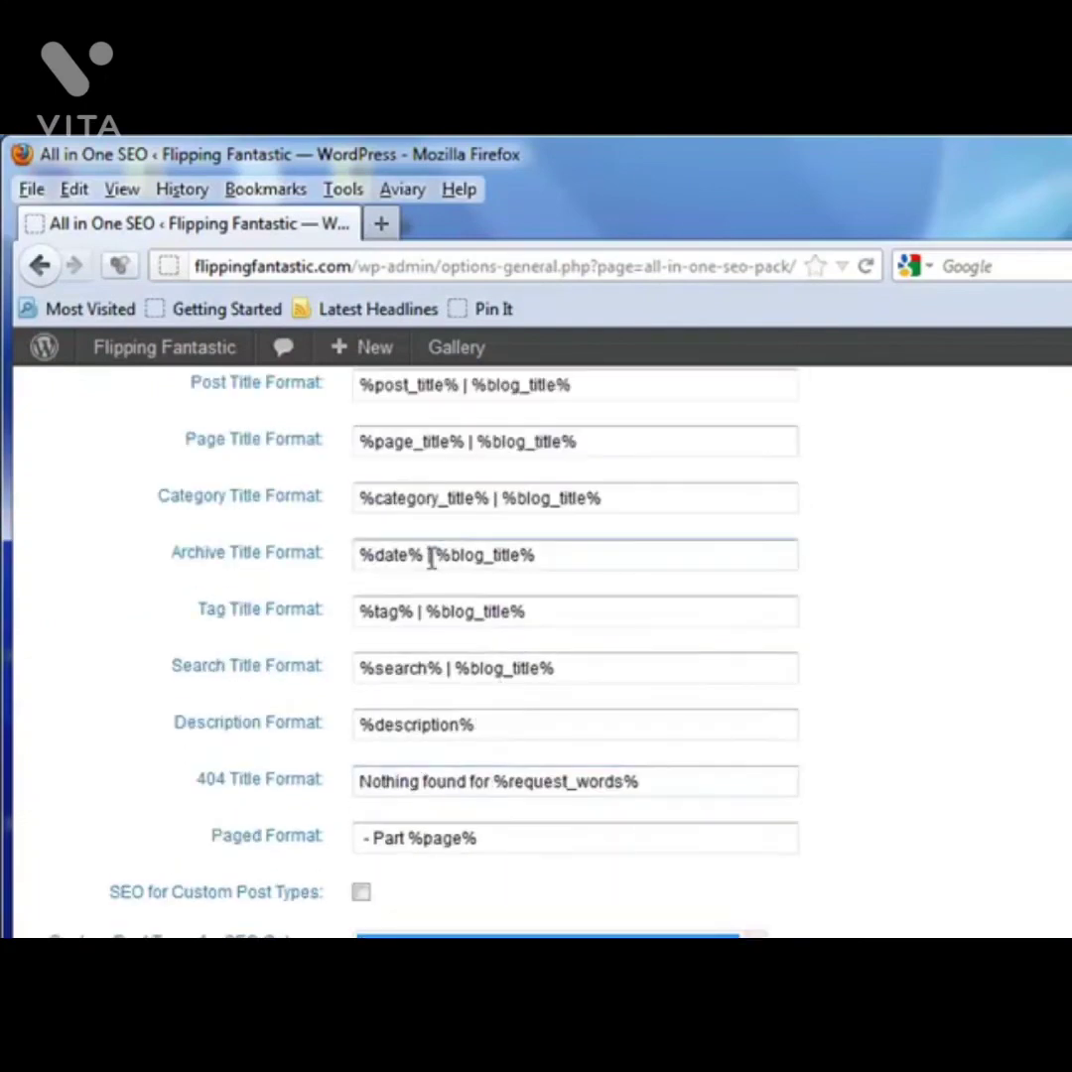
pyautogui.scroll(-3, 457, 824)
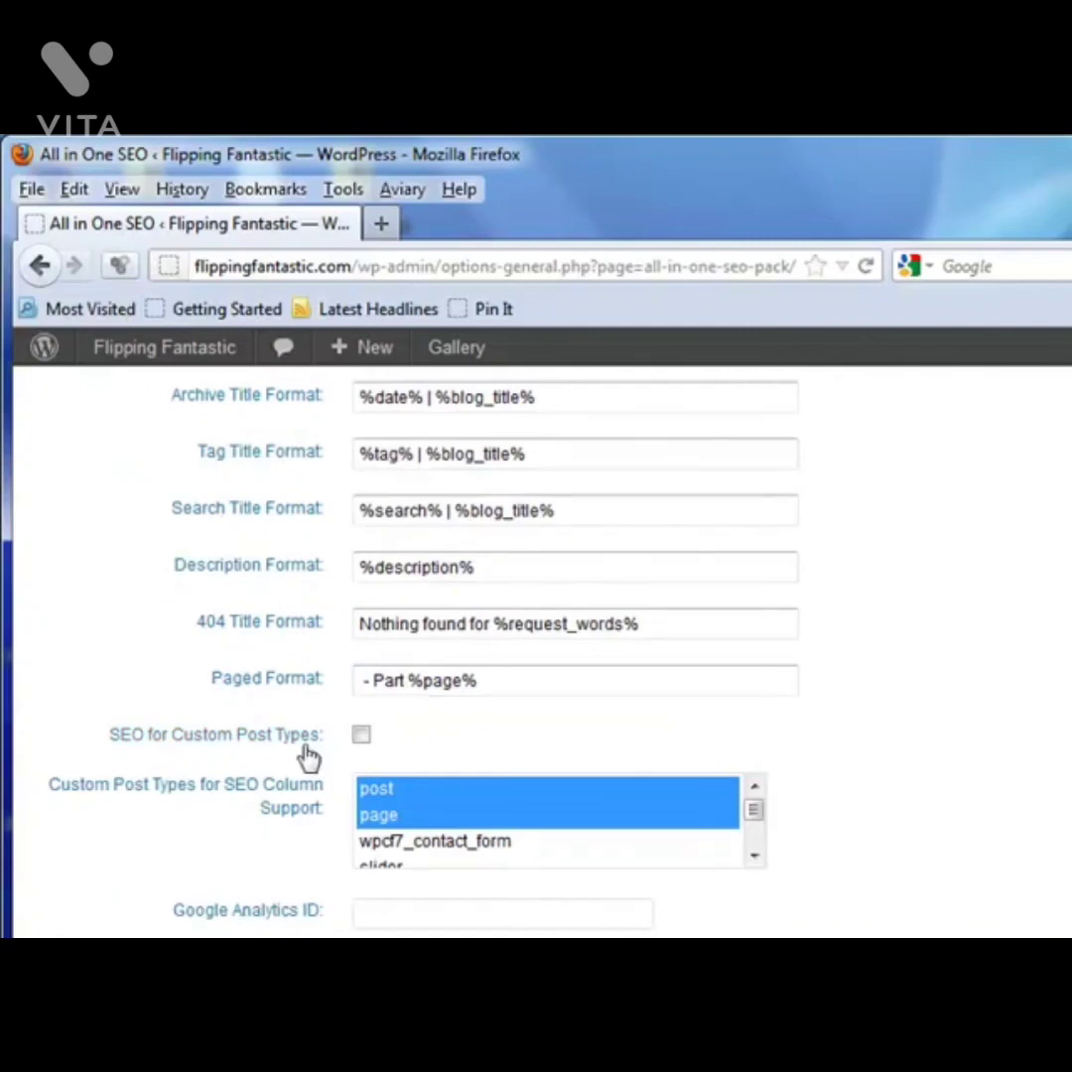
pyautogui.scroll(-6, 476, 902)
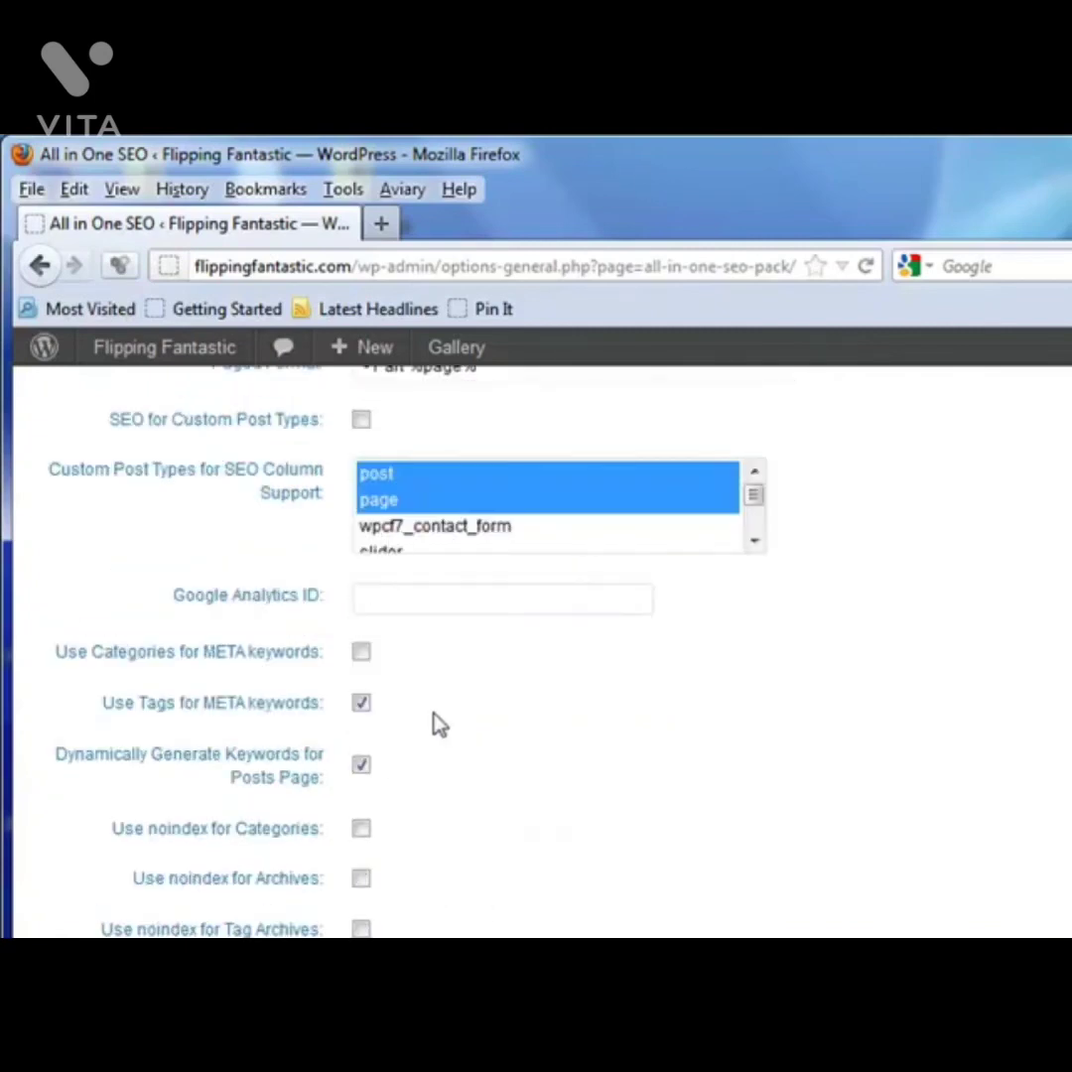
pyautogui.scroll(-12, 461, 777)
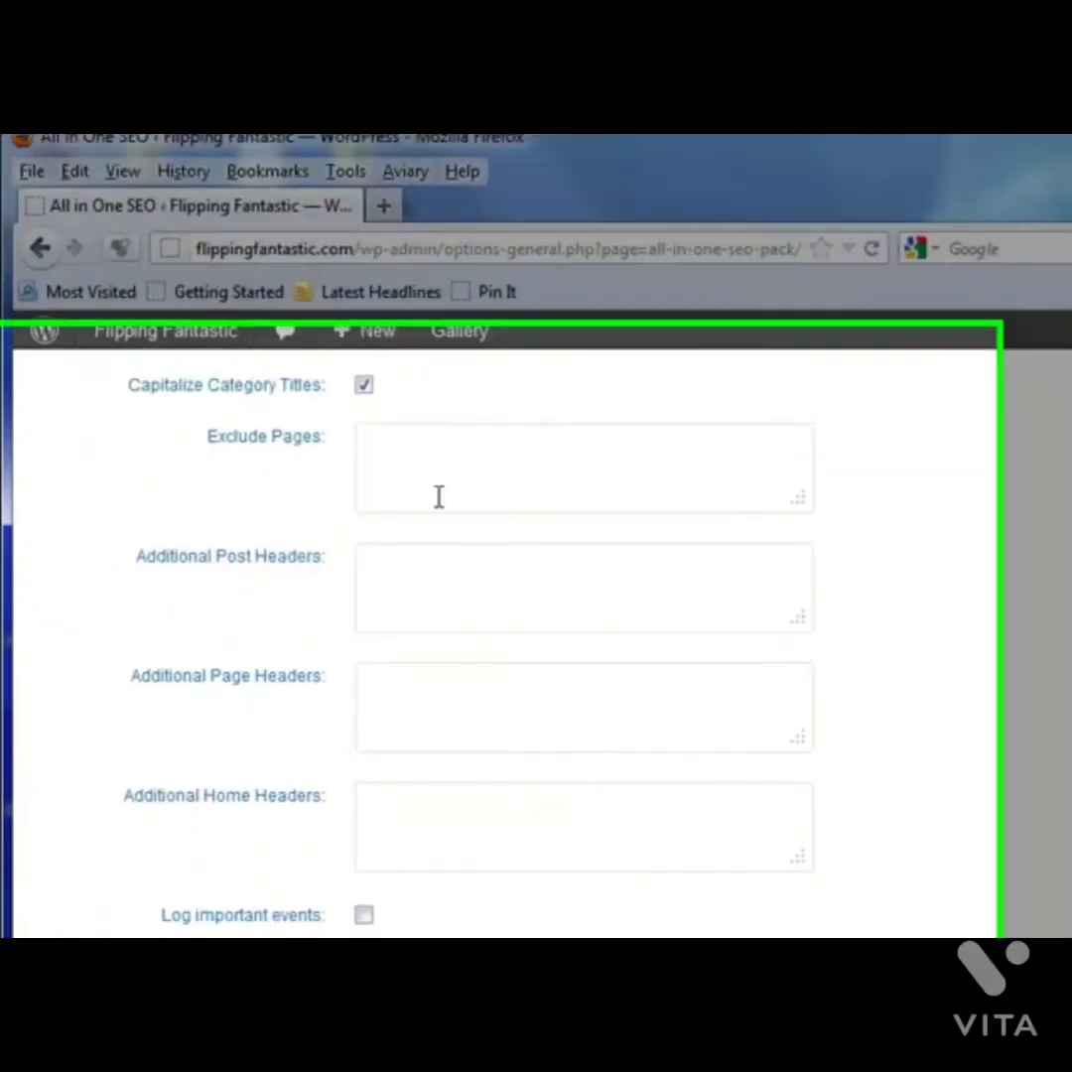
pyautogui.scroll(-1, 439, 496)
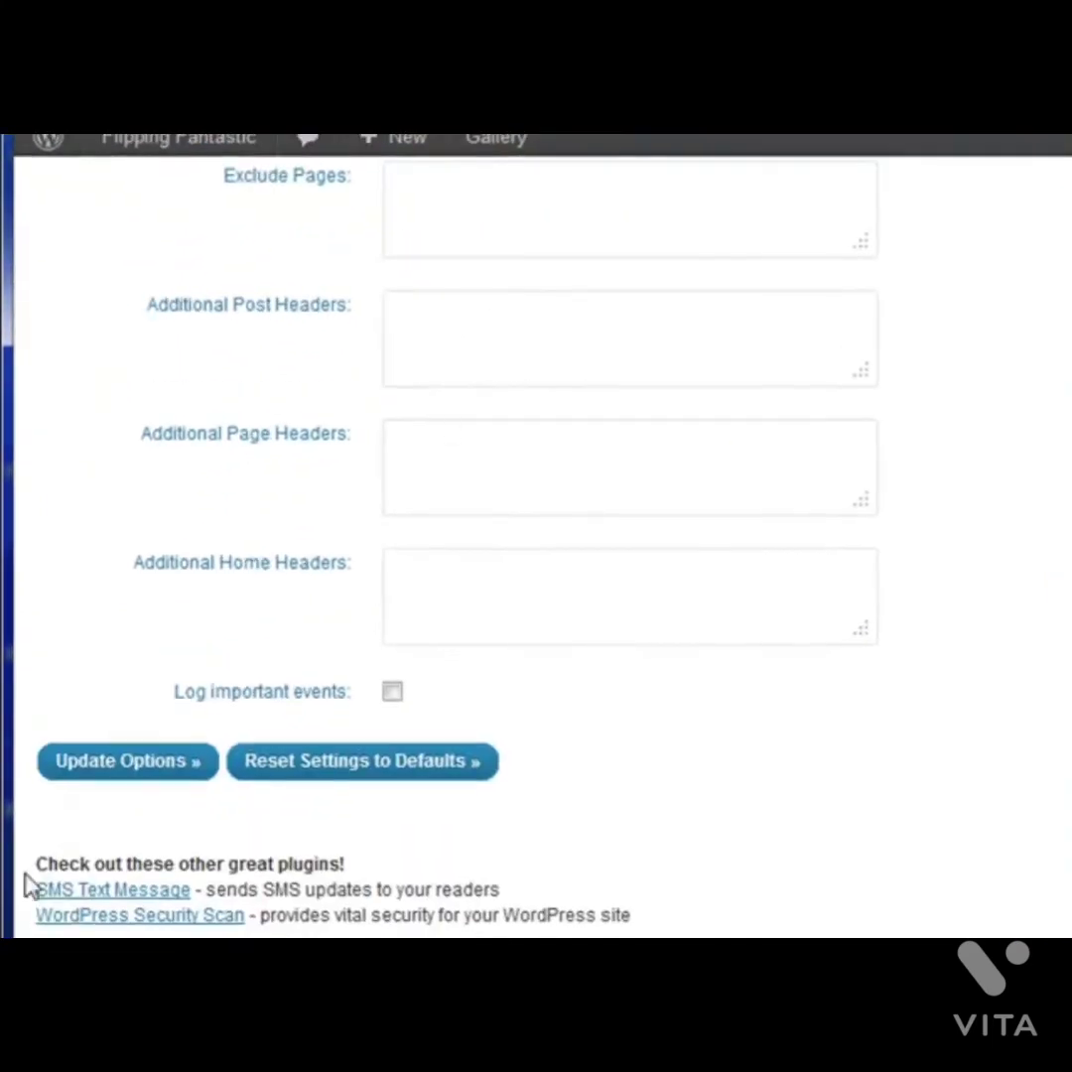
pyautogui.click(116, 764)
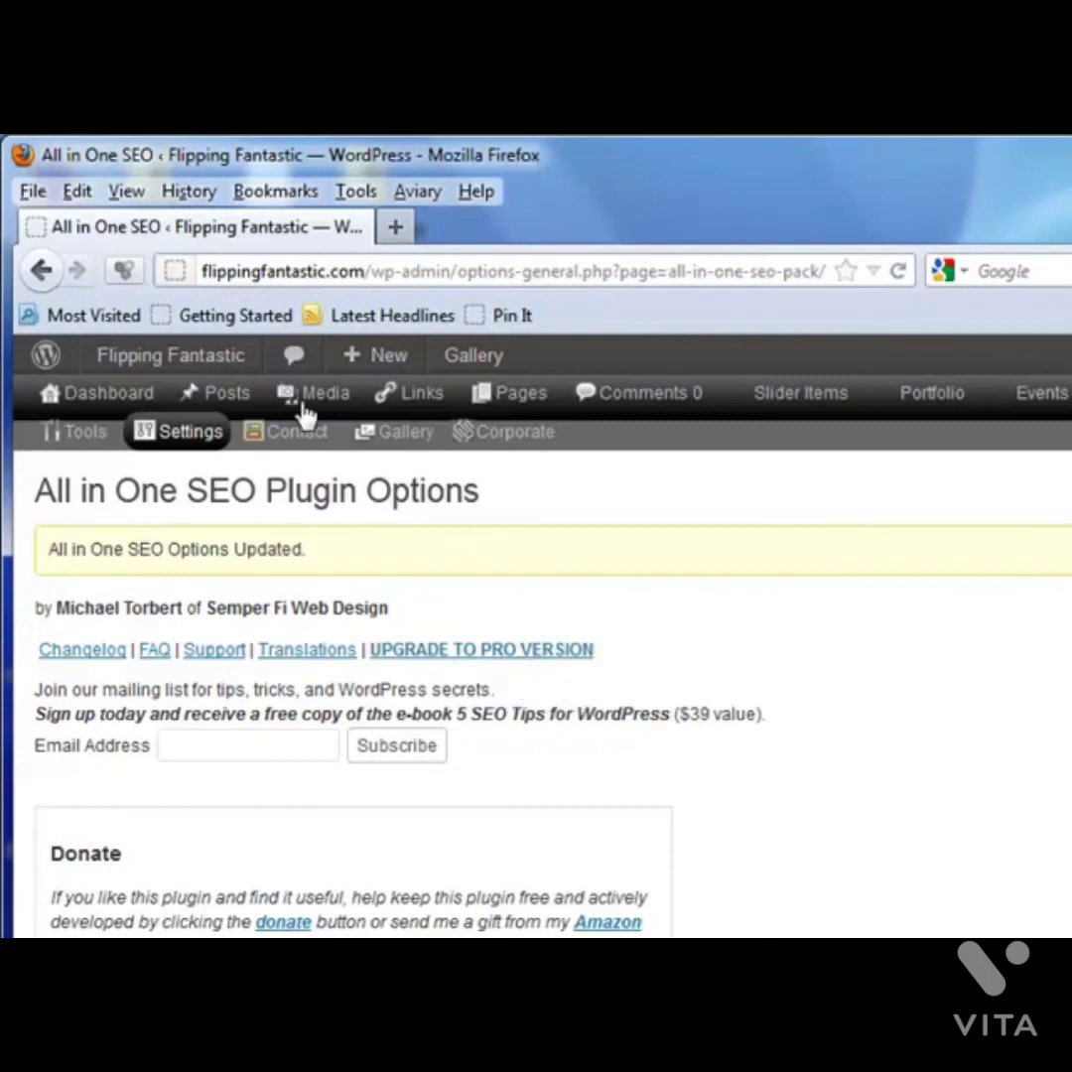
# Open the post "How to Work Out Songs by Ear, Part 2 – Basix" for editing and examine its All in One SEO Pack fields.
pyautogui.moveTo(227, 393)
pyautogui.click(243, 434)
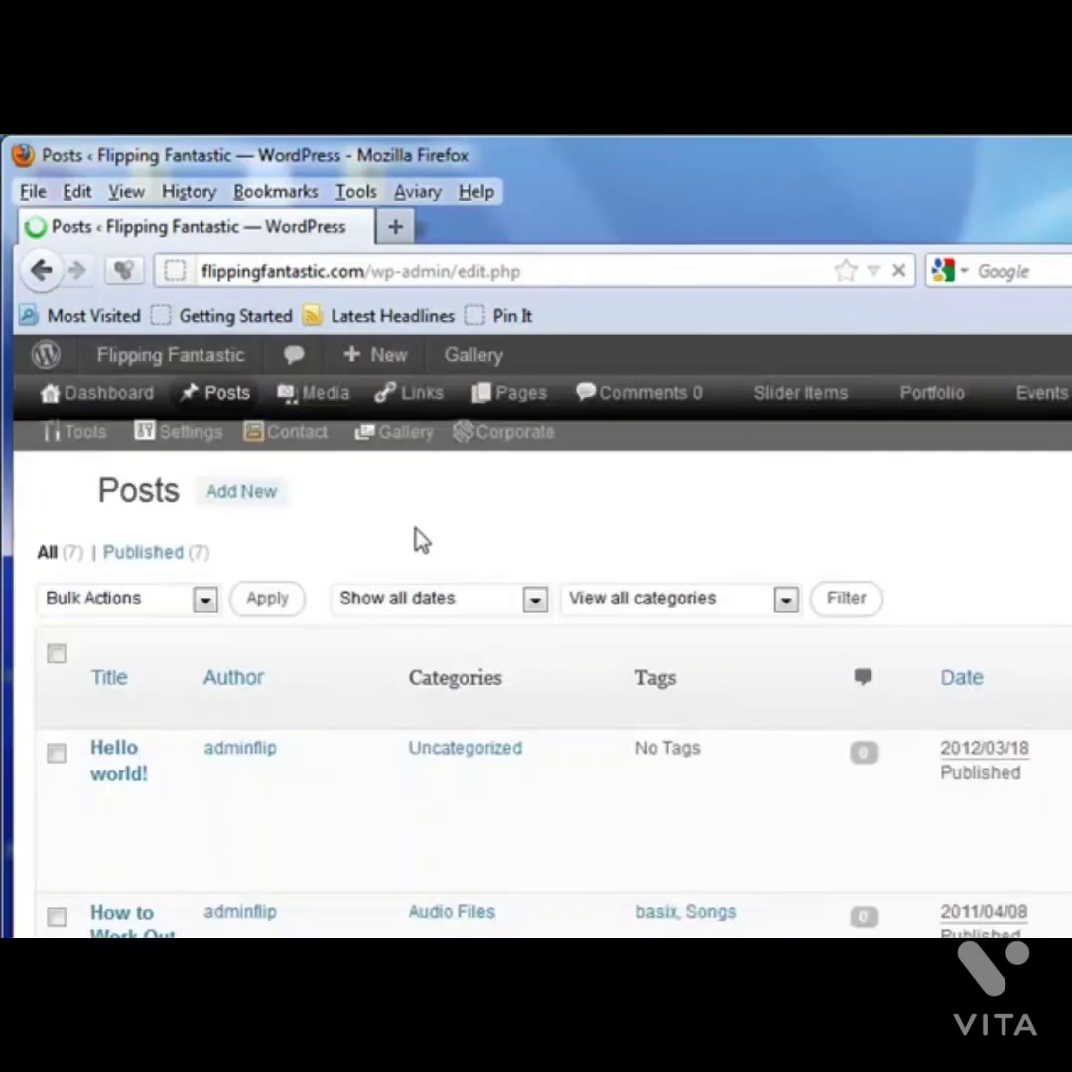
pyautogui.scroll(-3, 139, 735)
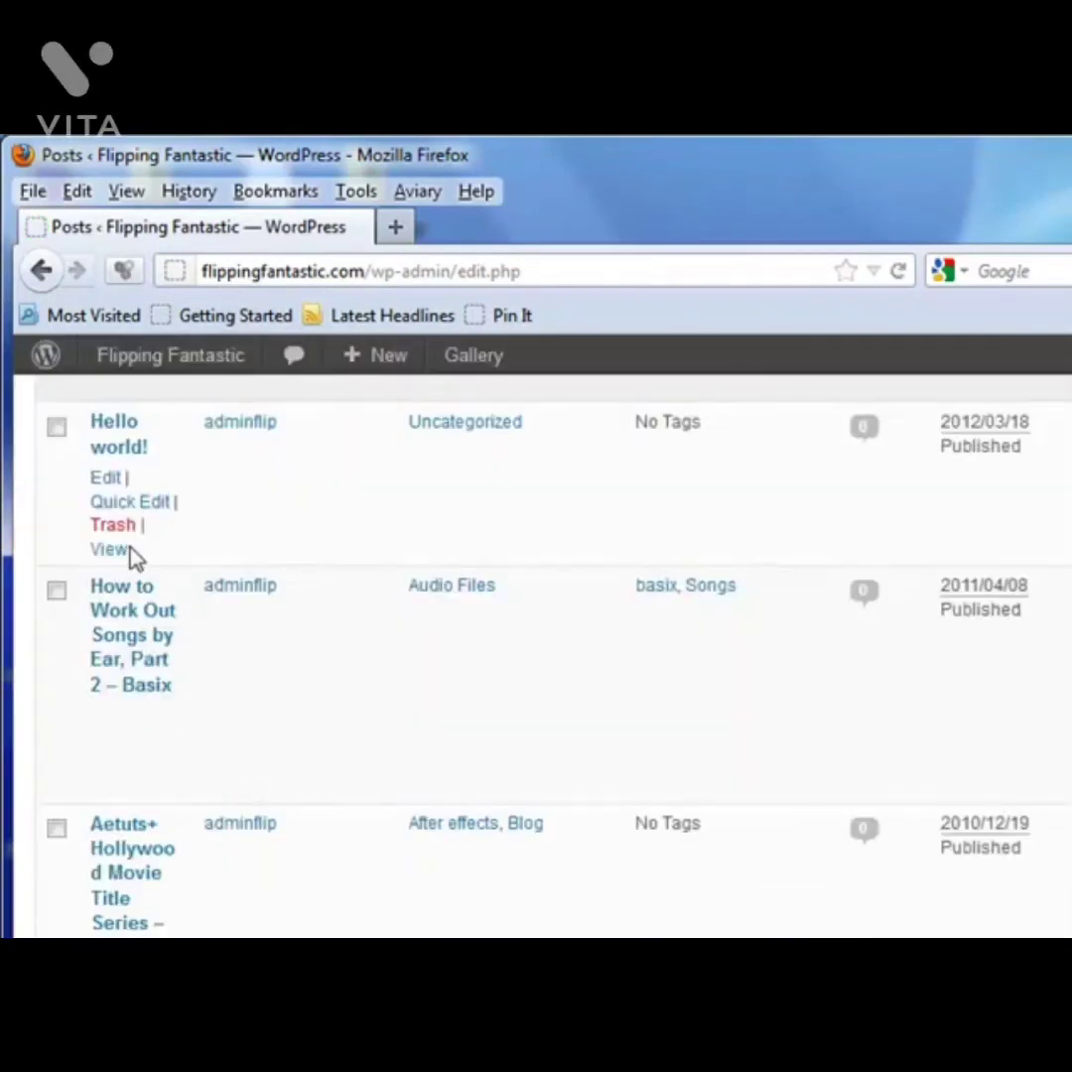
pyautogui.click(106, 718)
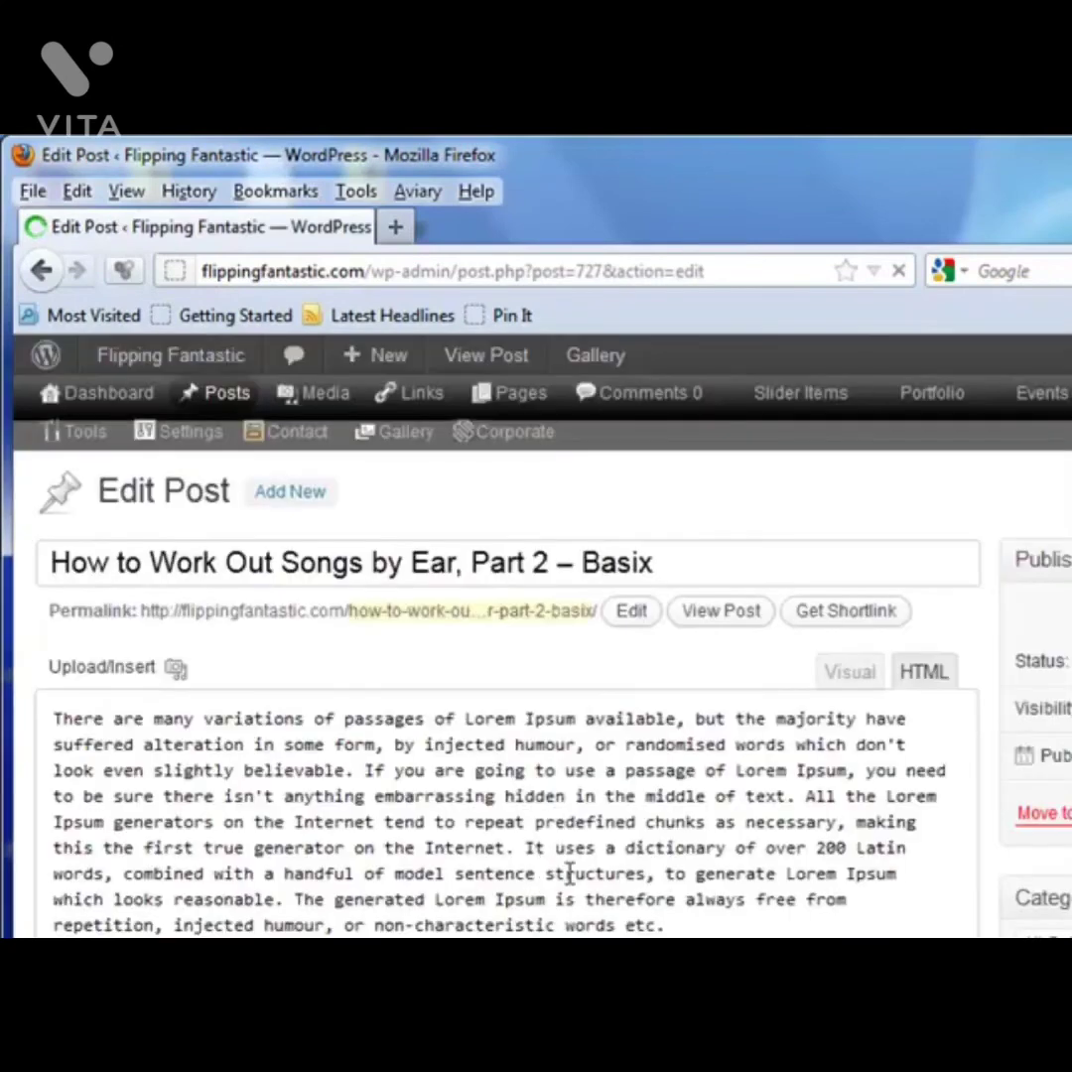
pyautogui.click(854, 695)
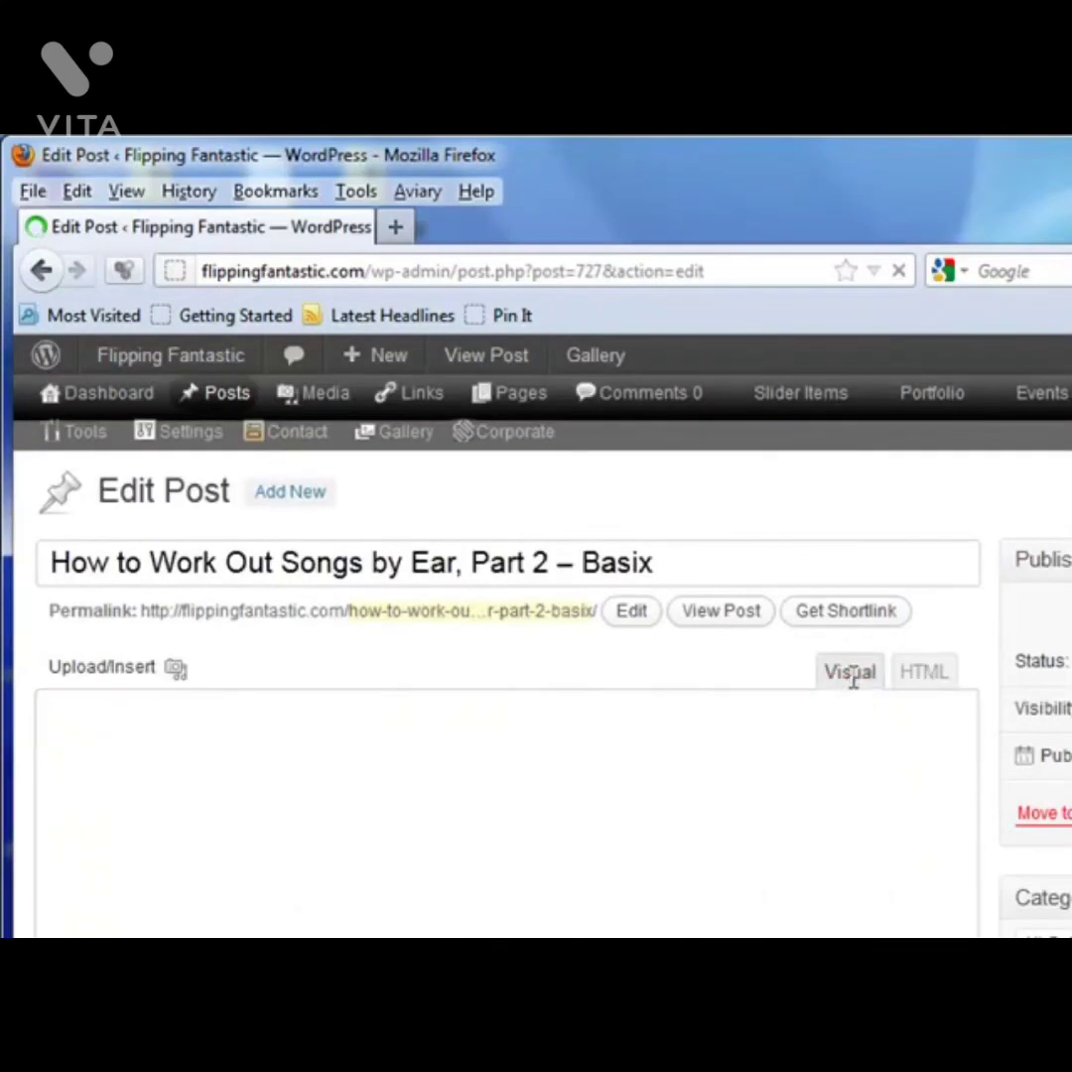
pyautogui.scroll(-7, 539, 804)
pyautogui.scroll(-3, 496, 839)
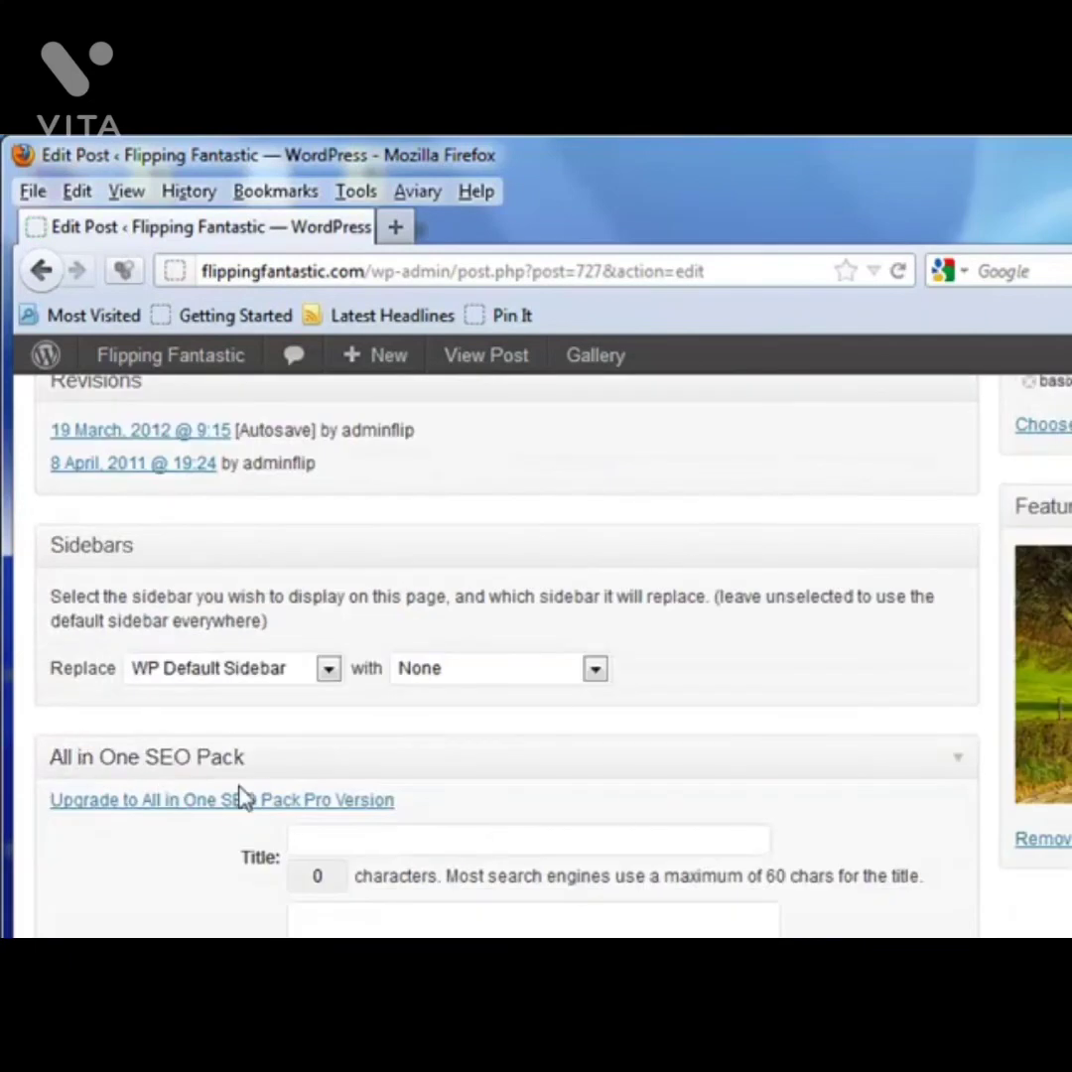
pyautogui.scroll(-2, 248, 884)
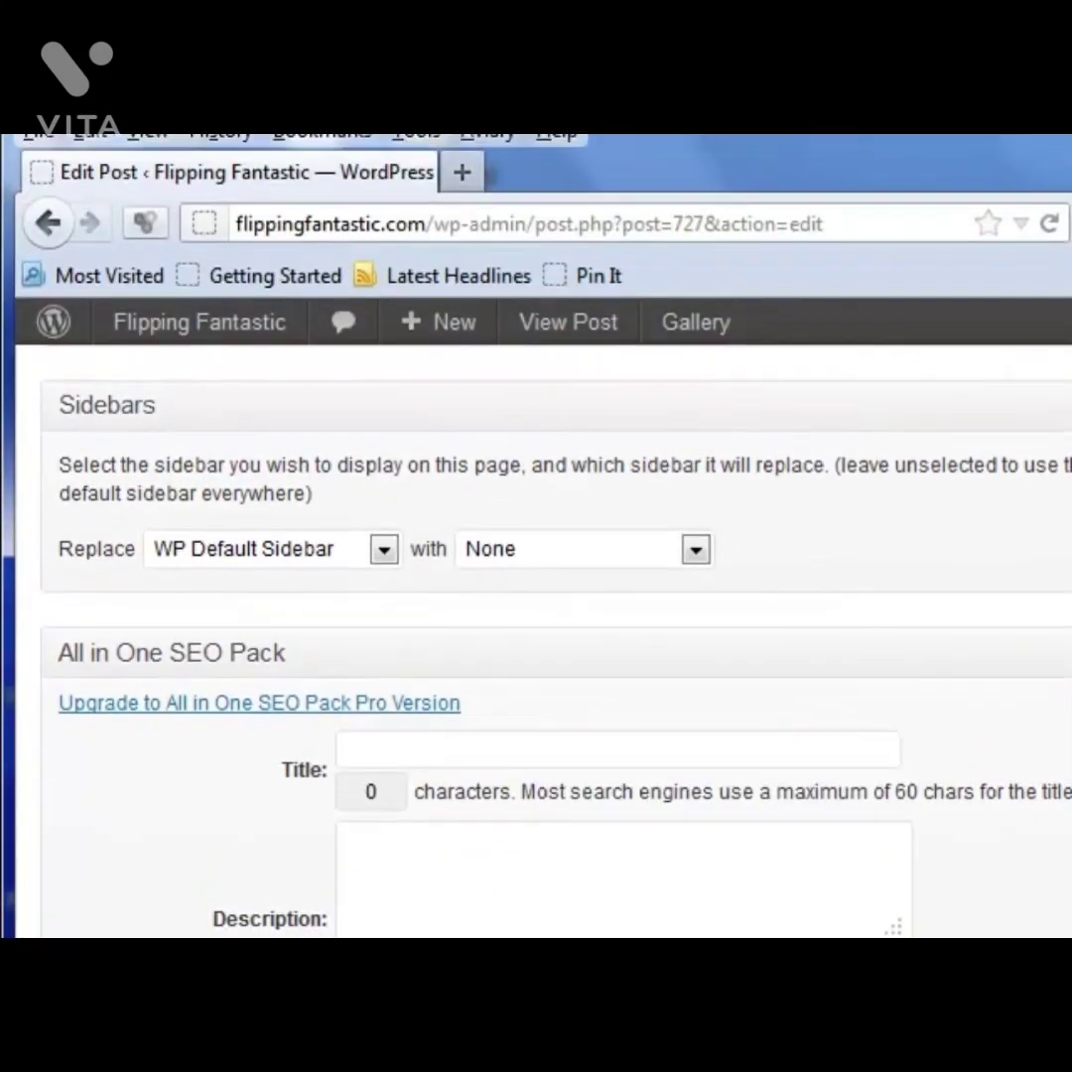
pyautogui.scroll(15, 573, 845)
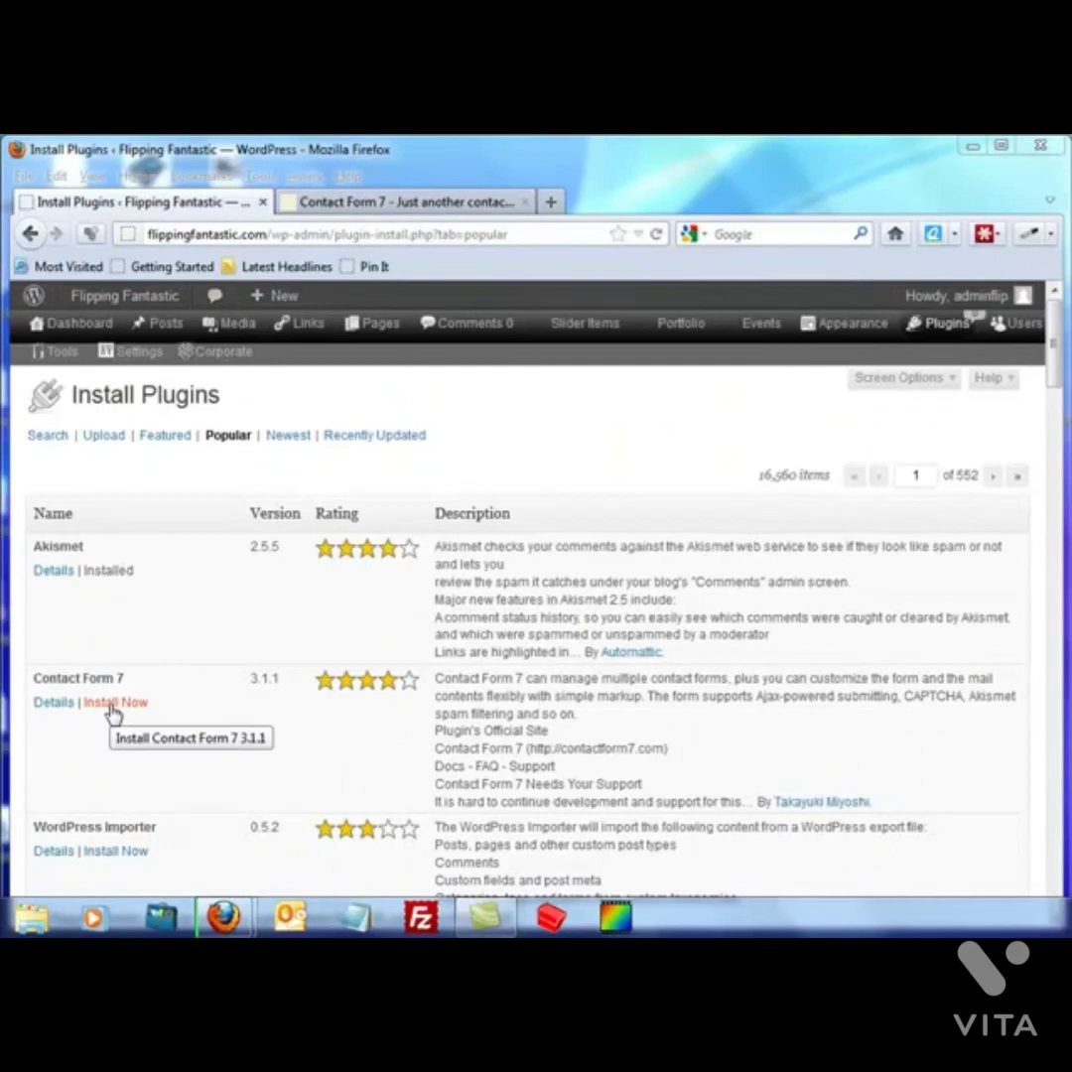
# Install and activate the Contact Form 7 plugin from the popular plugins.
pyautogui.click(115, 702)
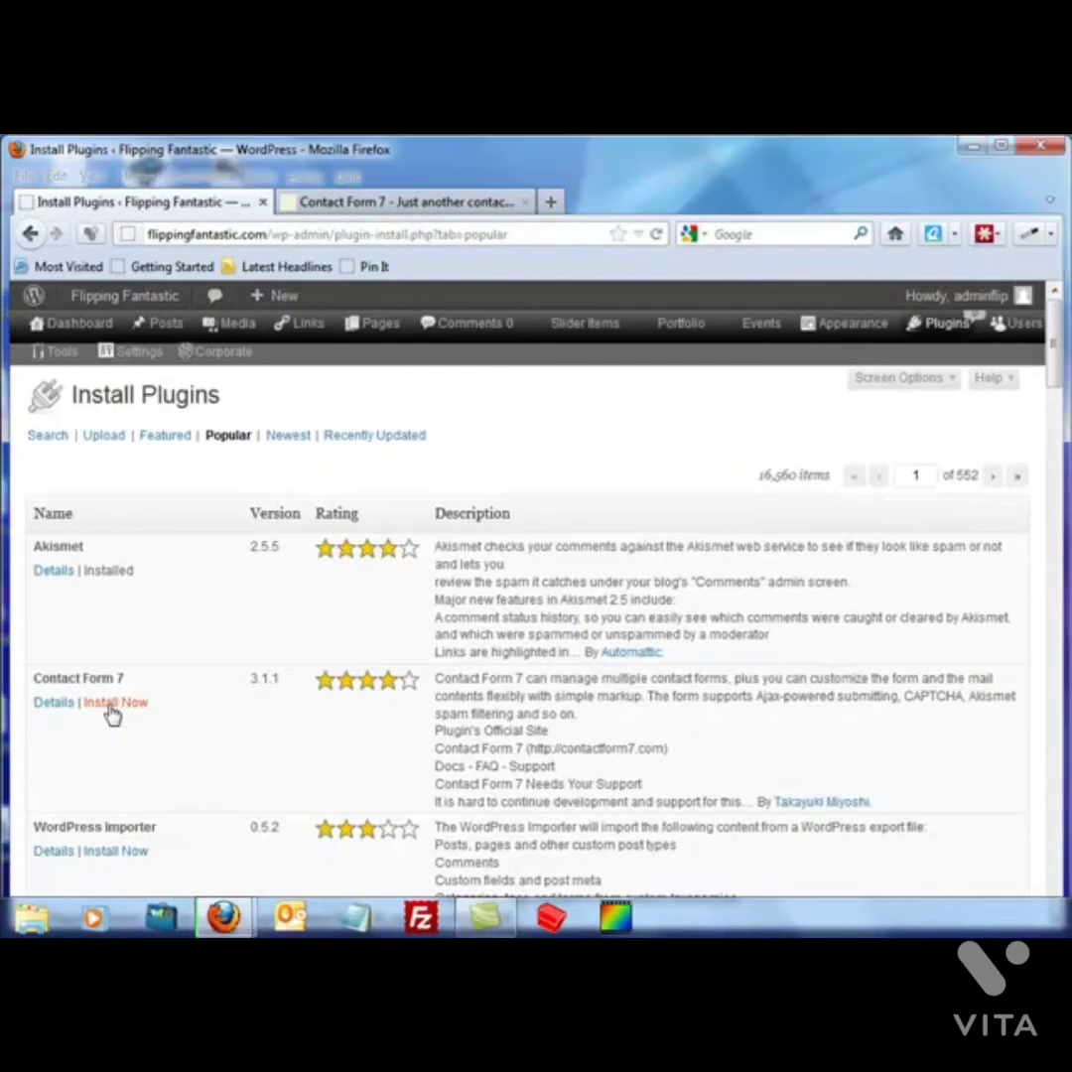
pyautogui.click(559, 568)
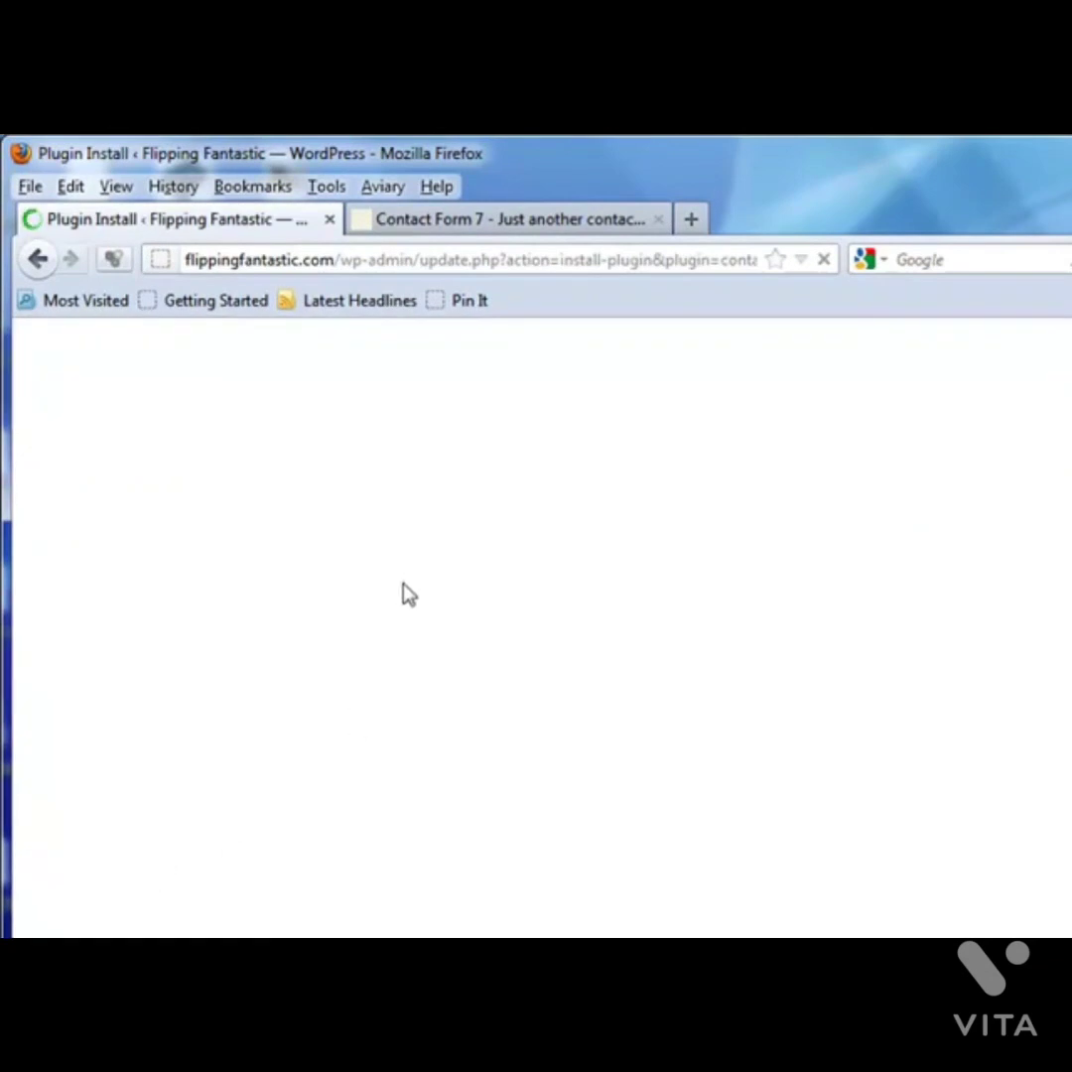
pyautogui.click(89, 671)
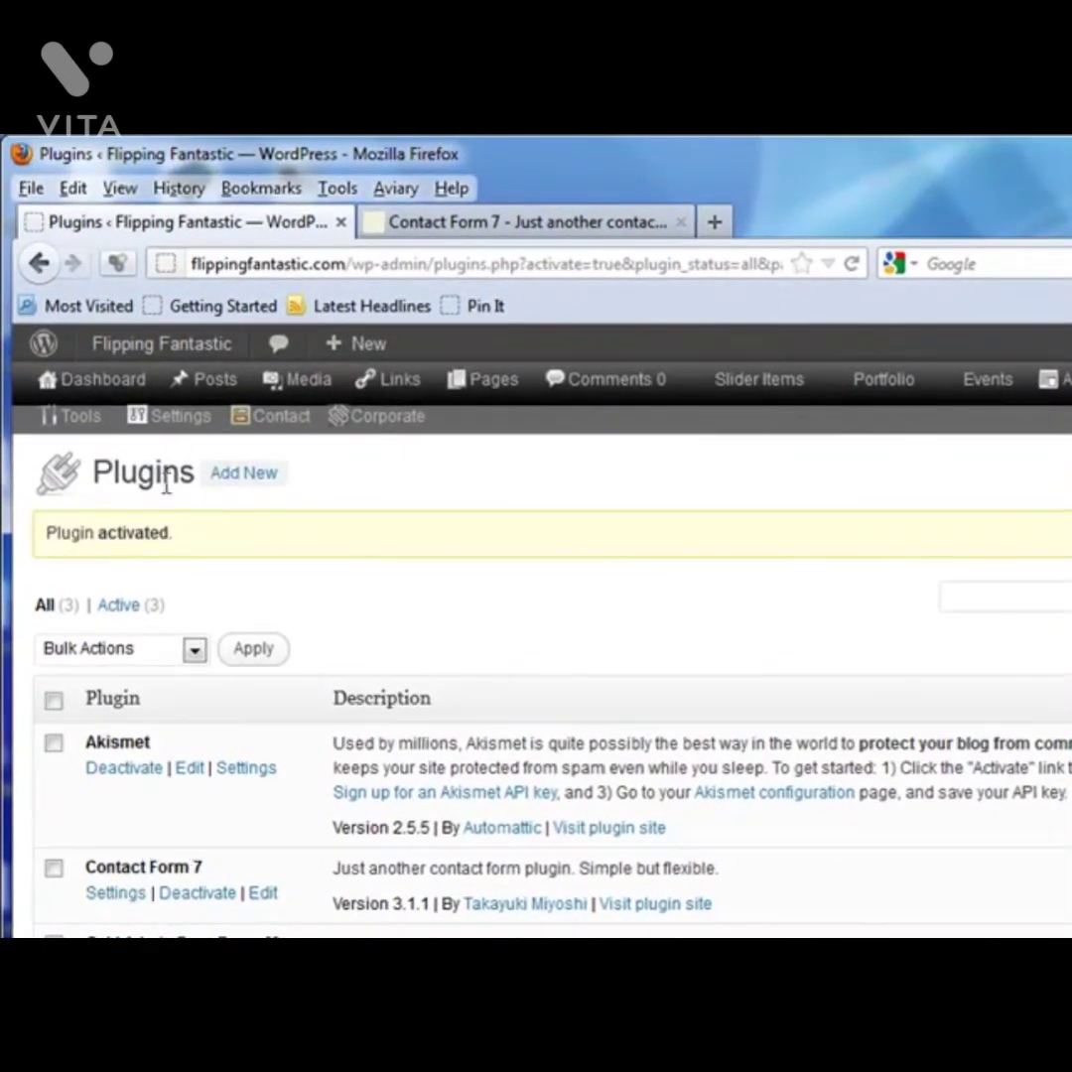
# Open the Contact Form 7 configuration and examine the form template and the tag types available for it.
pyautogui.click(286, 433)
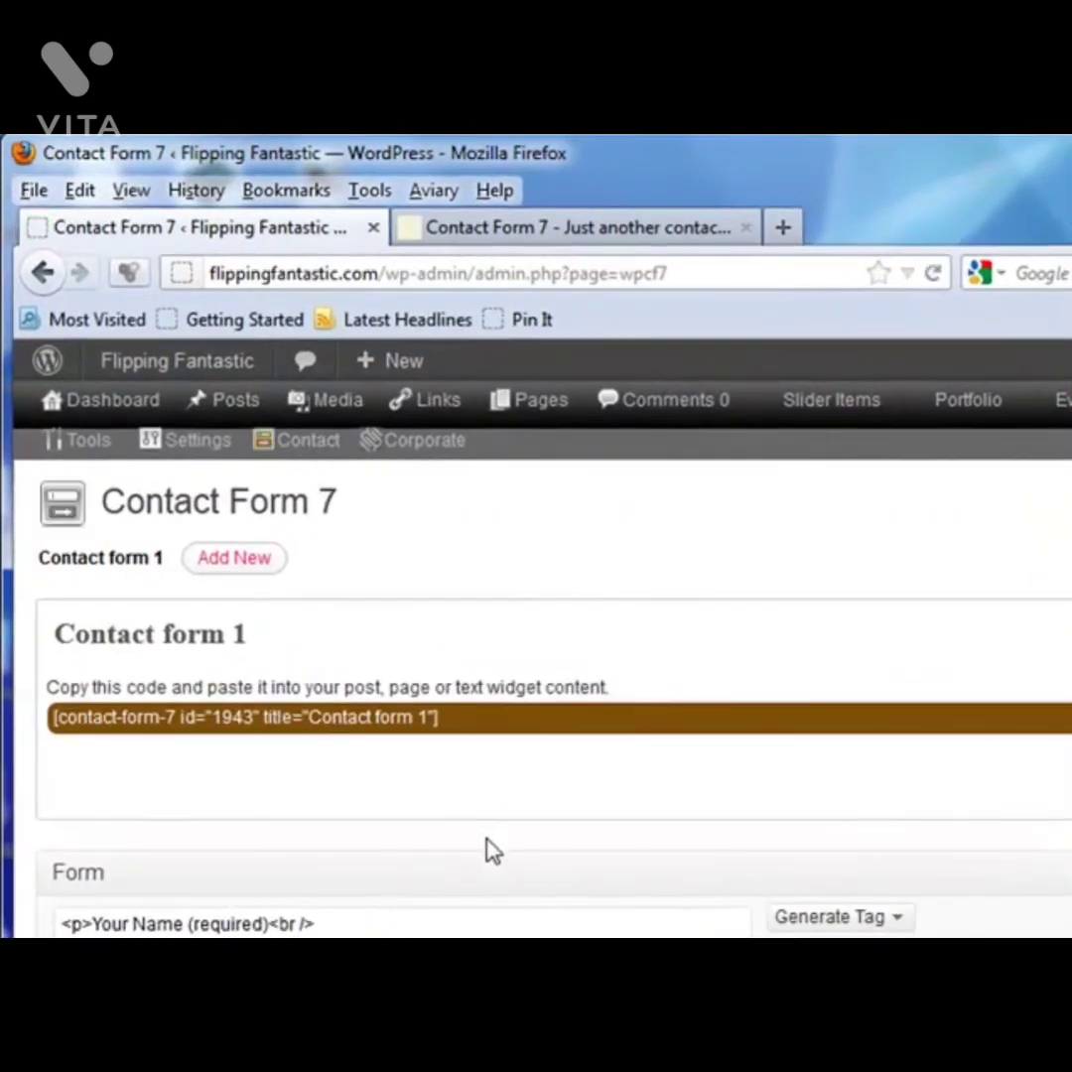
pyautogui.scroll(-5, 494, 852)
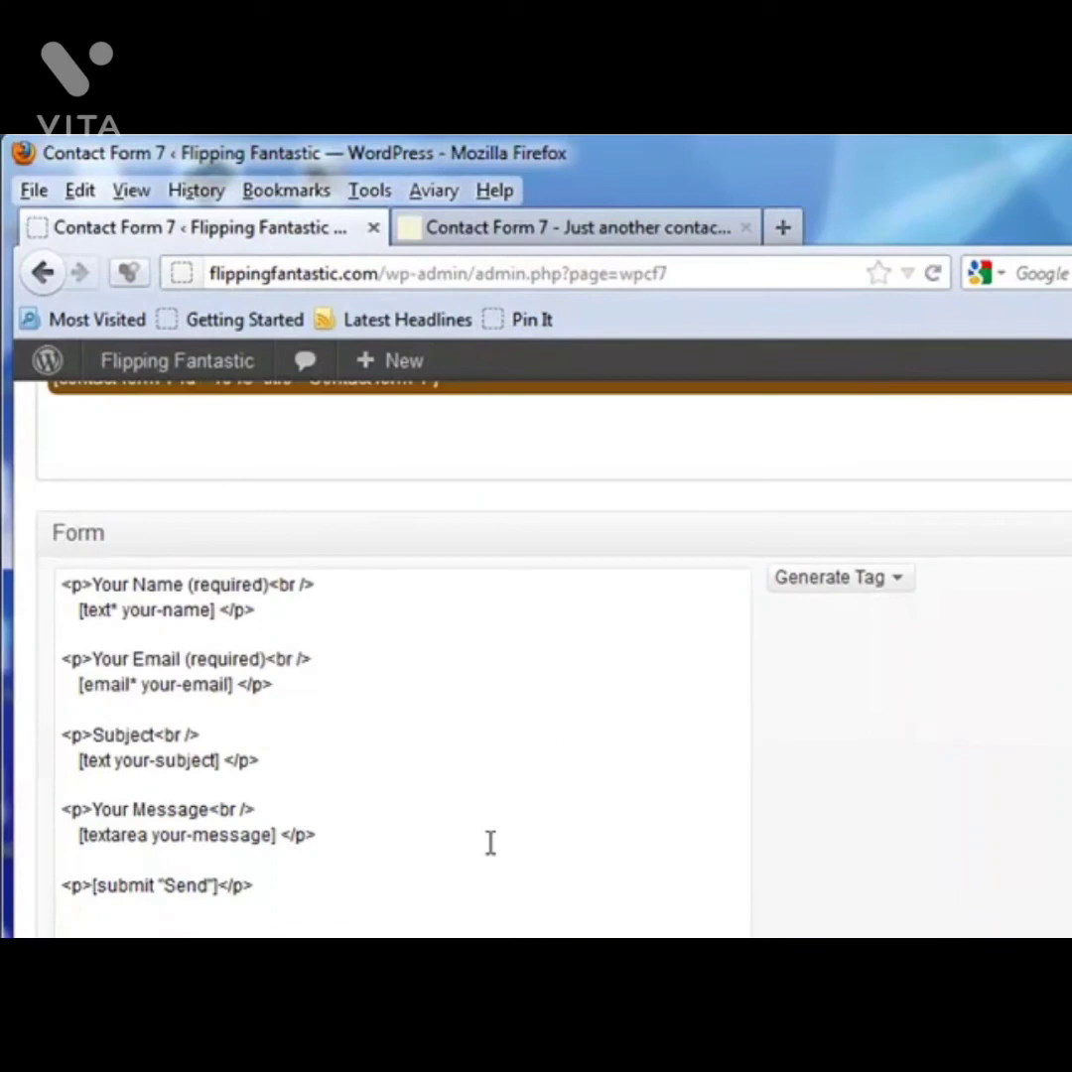
pyautogui.click(904, 588)
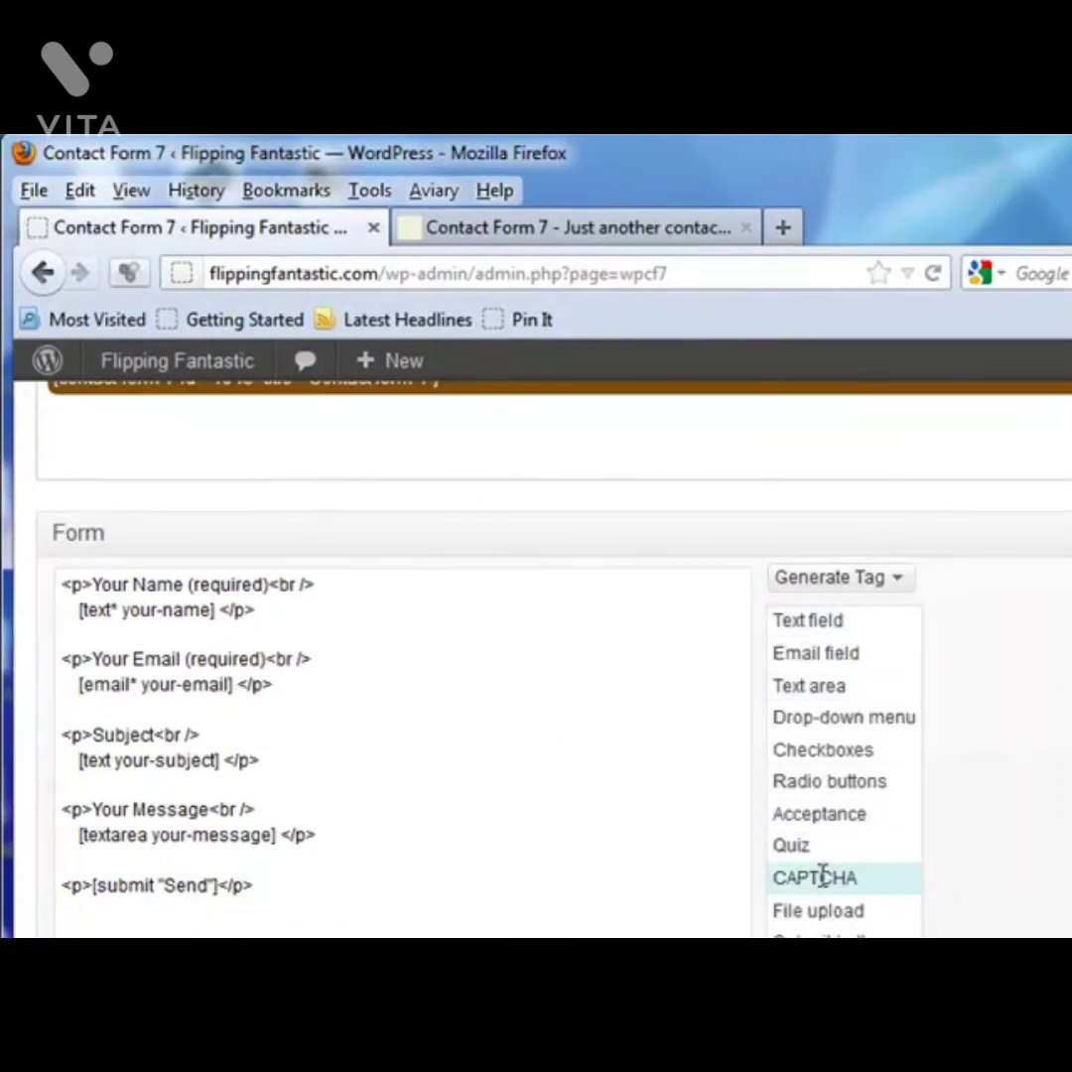
pyautogui.scroll(3, 562, 782)
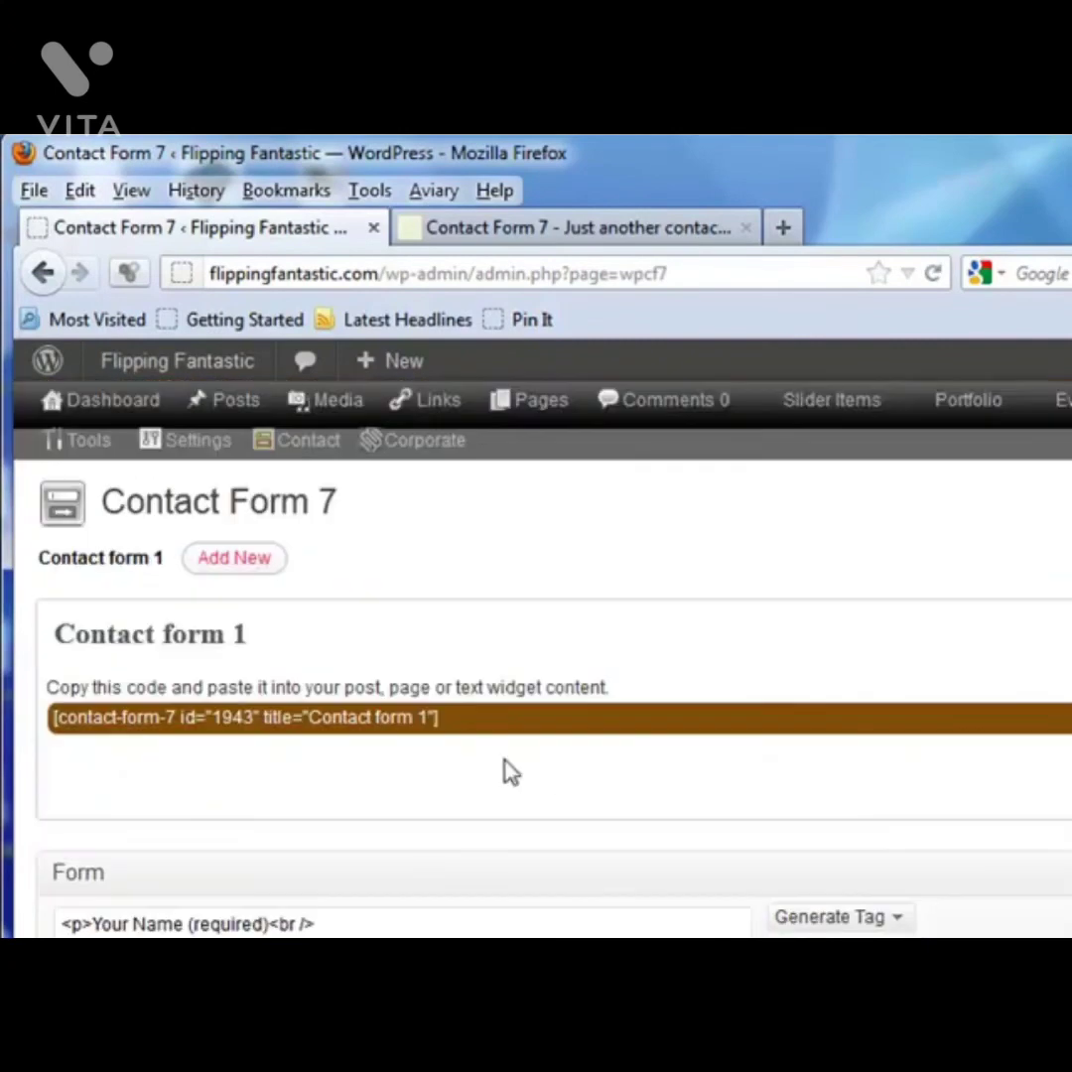
# Check the mail recipient and form template of Contact form 1, and copy the form's shortcode.
pyautogui.click(385, 717)
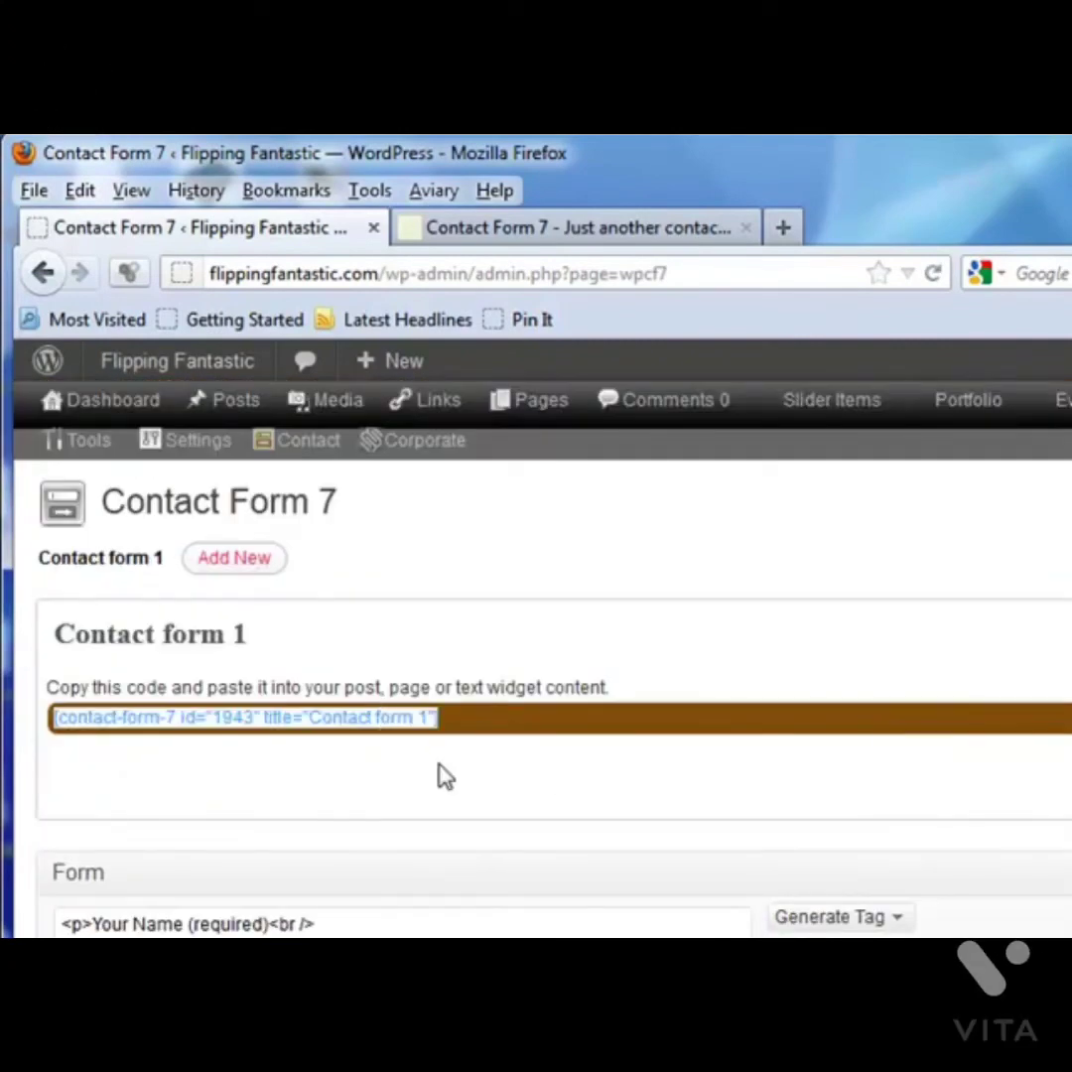
pyautogui.scroll(-10, 467, 798)
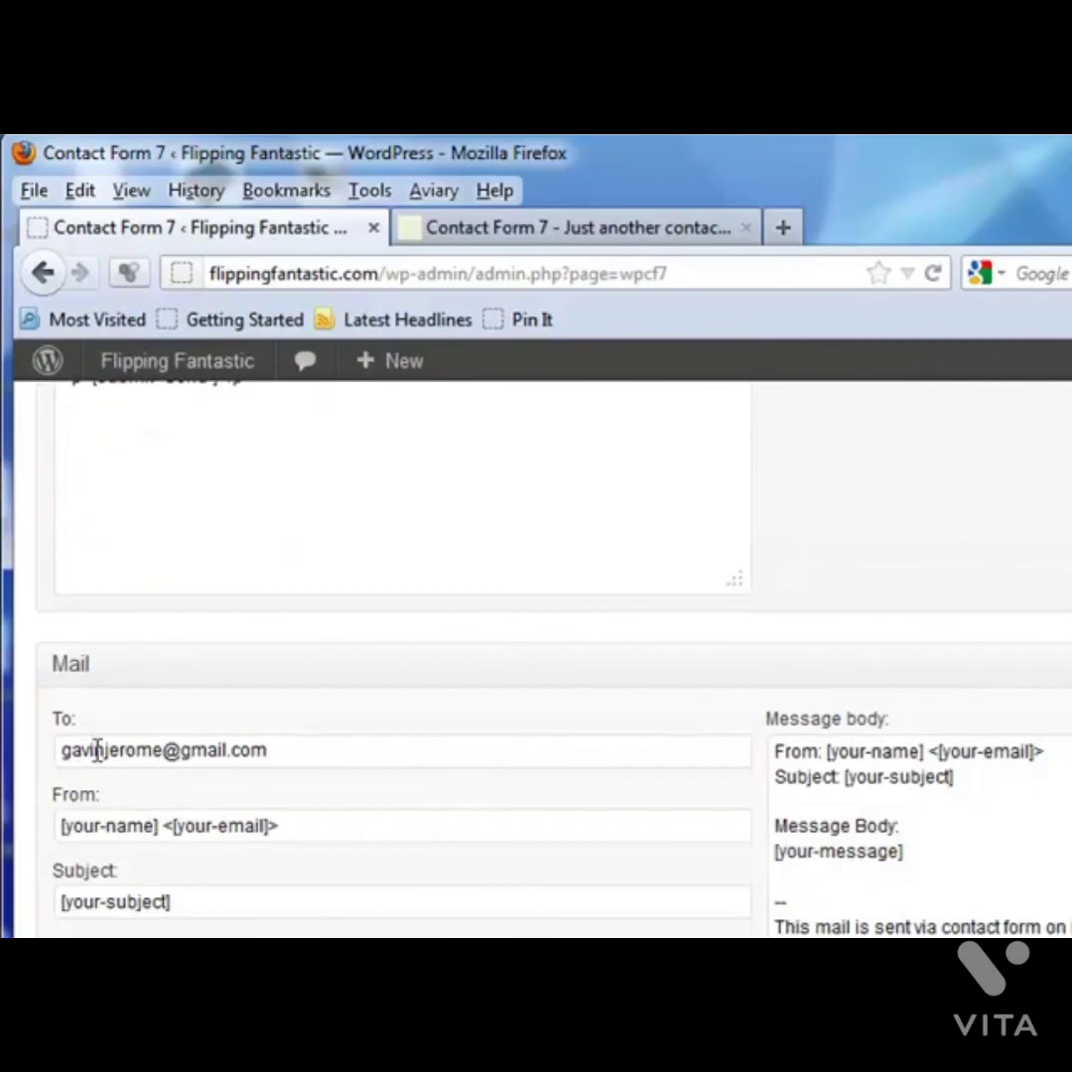
pyautogui.scroll(10, 338, 695)
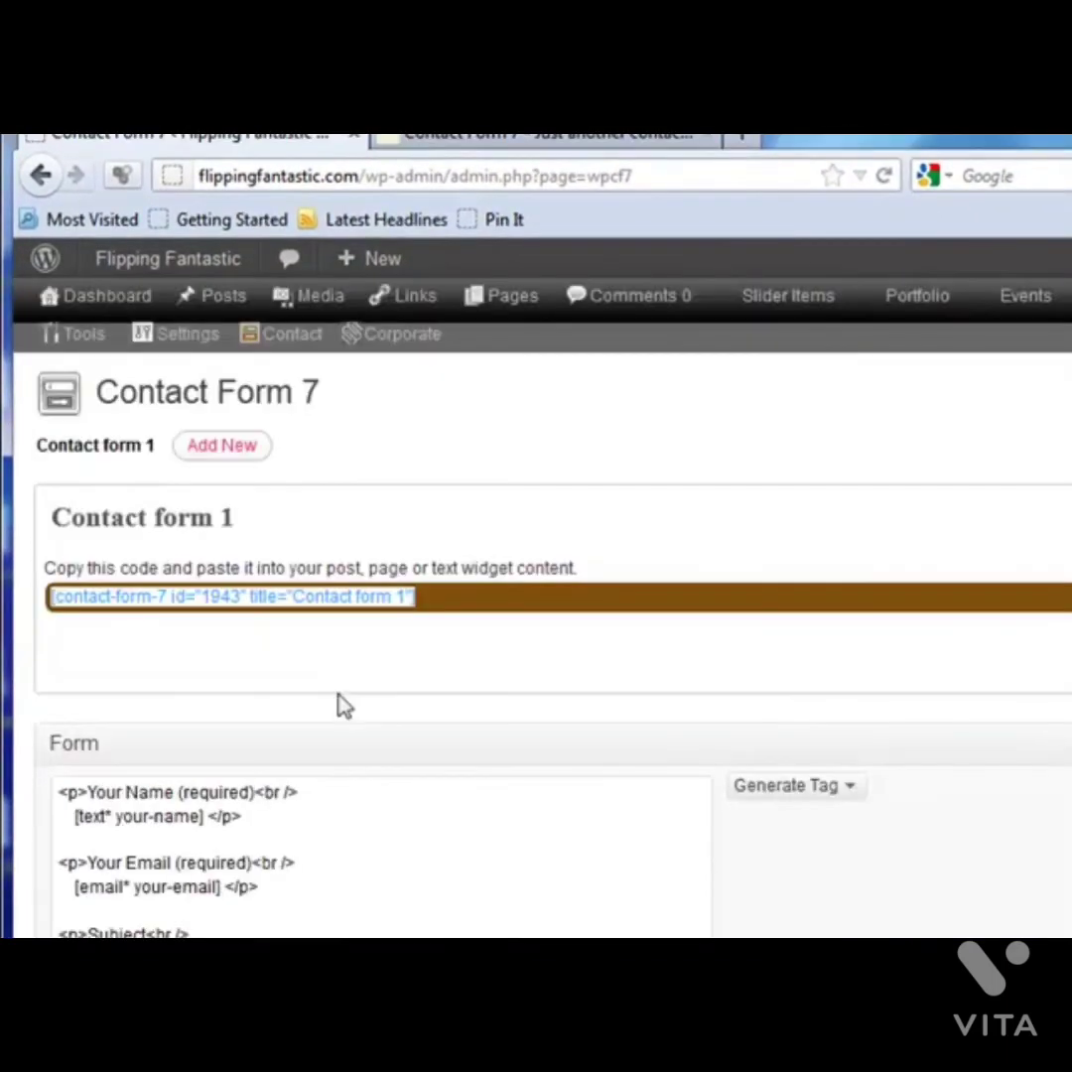
pyautogui.scroll(-3, 338, 709)
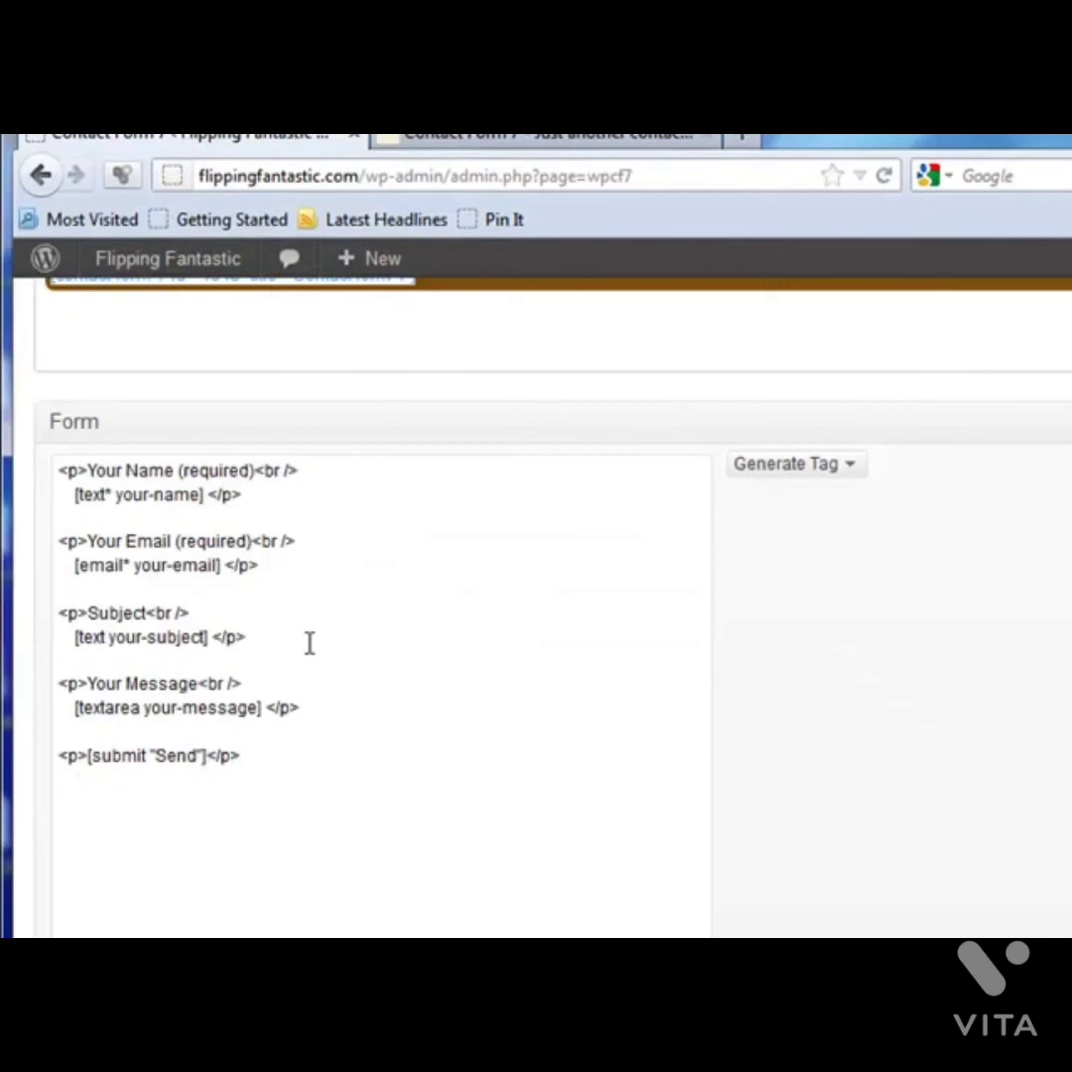
pyautogui.scroll(3, 308, 641)
pyautogui.rightClick(298, 603)
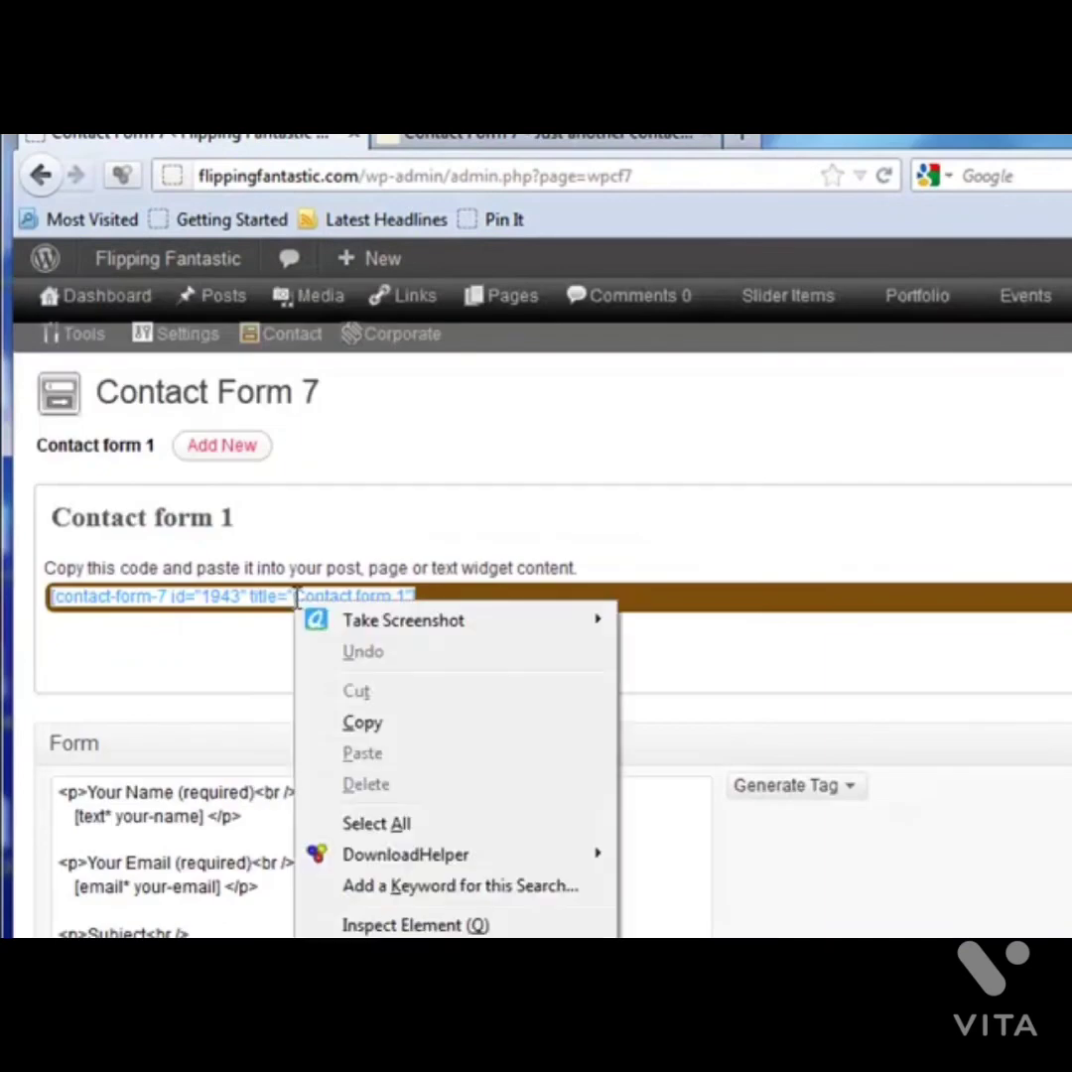
pyautogui.click(364, 723)
# Create a new page and enter "Contact Form 7 Demo" as its title.
pyautogui.moveTo(518, 309)
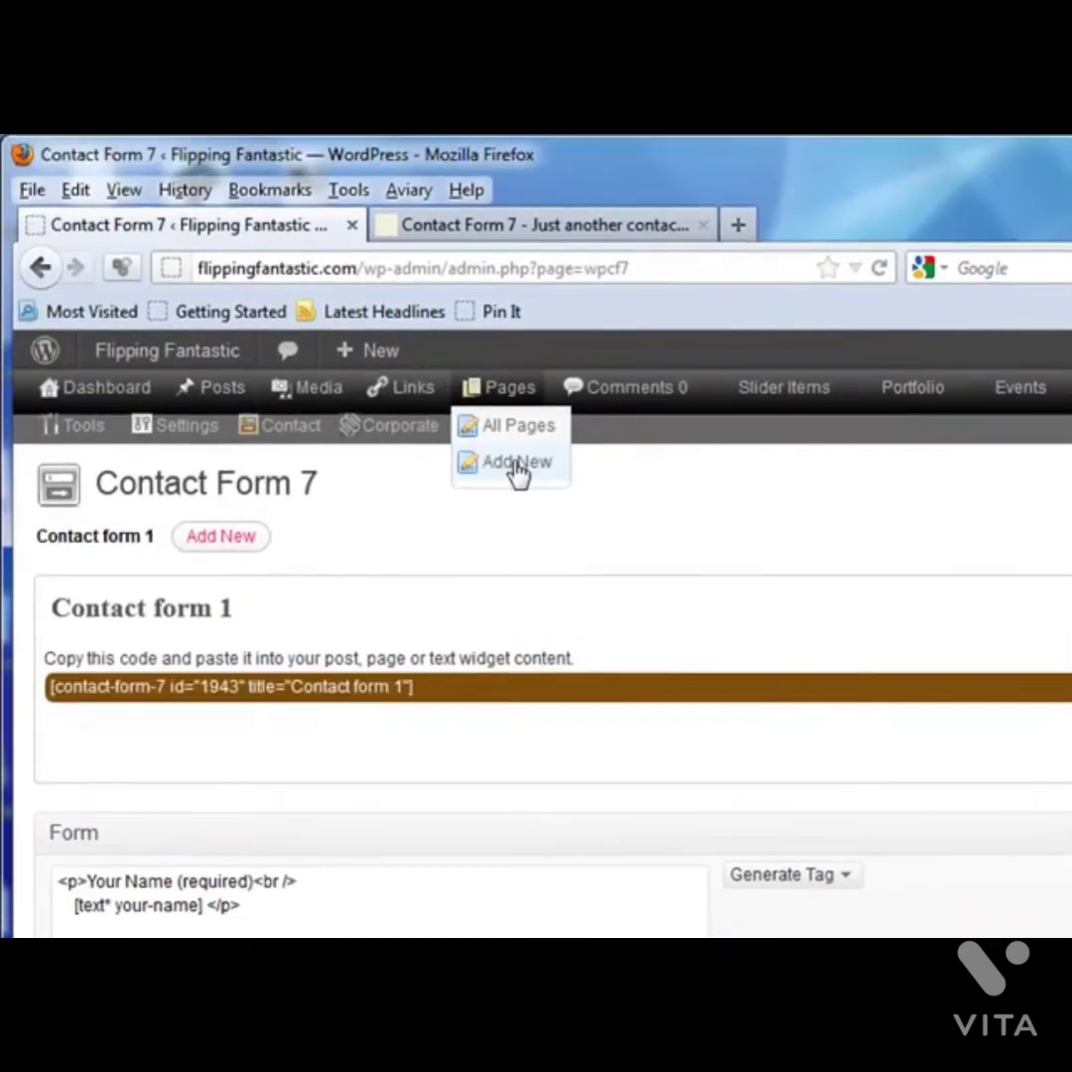
pyautogui.click(518, 467)
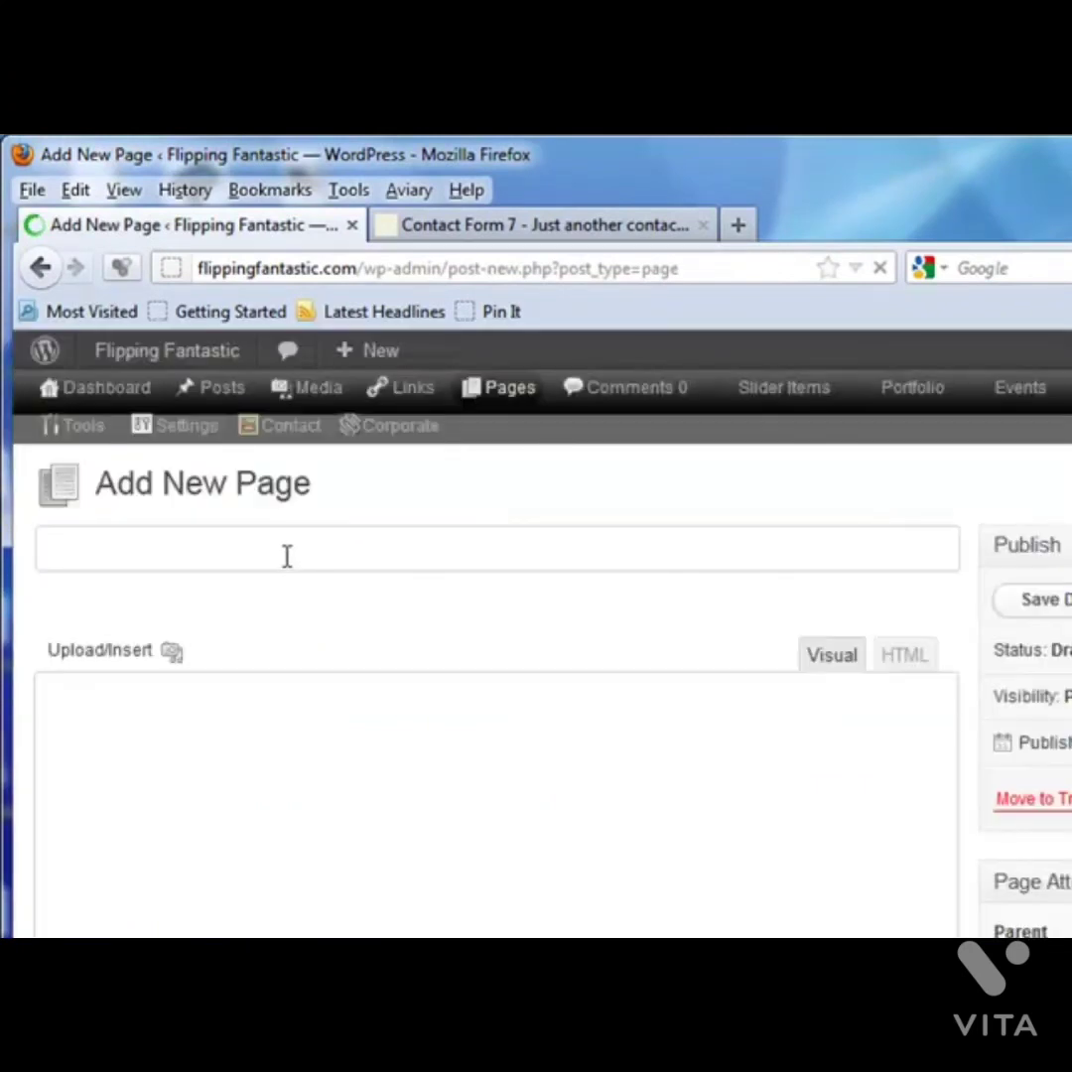
pyautogui.write('Cont')
pyautogui.press('BackSpace')
pyautogui.write('act Fo')
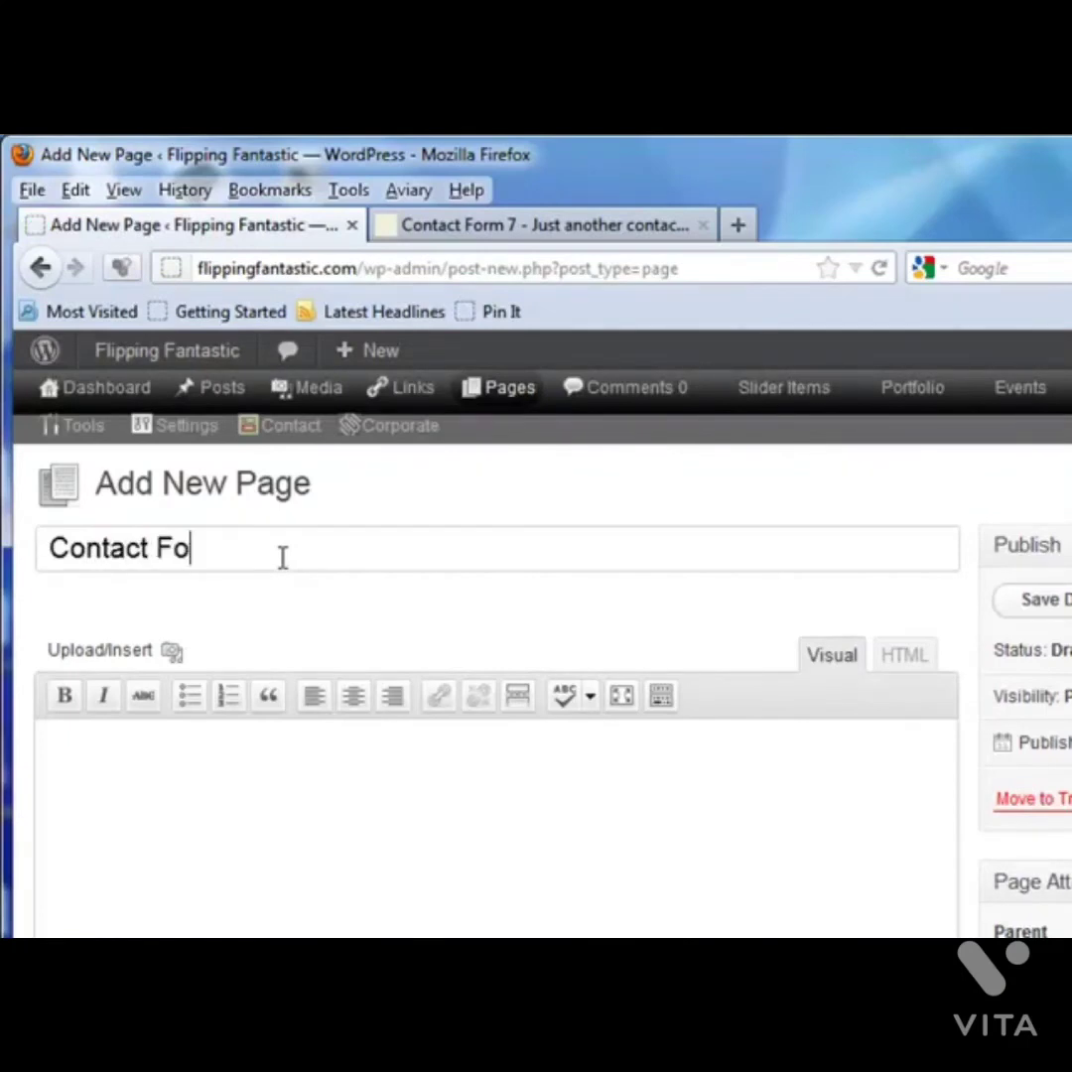
pyautogui.write('rm 7 Demio')
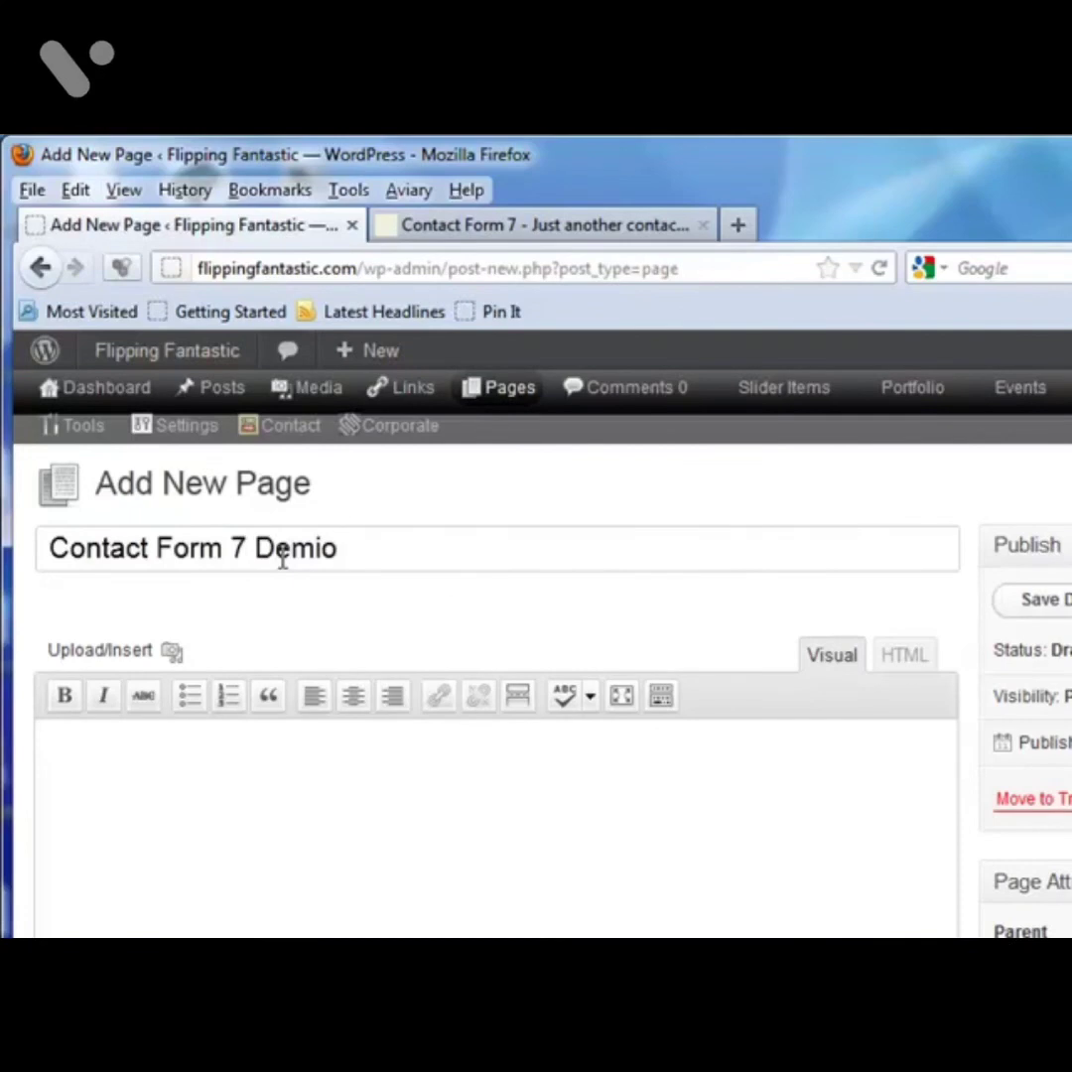
pyautogui.press('BackSpace')
pyautogui.press('BackSpace')
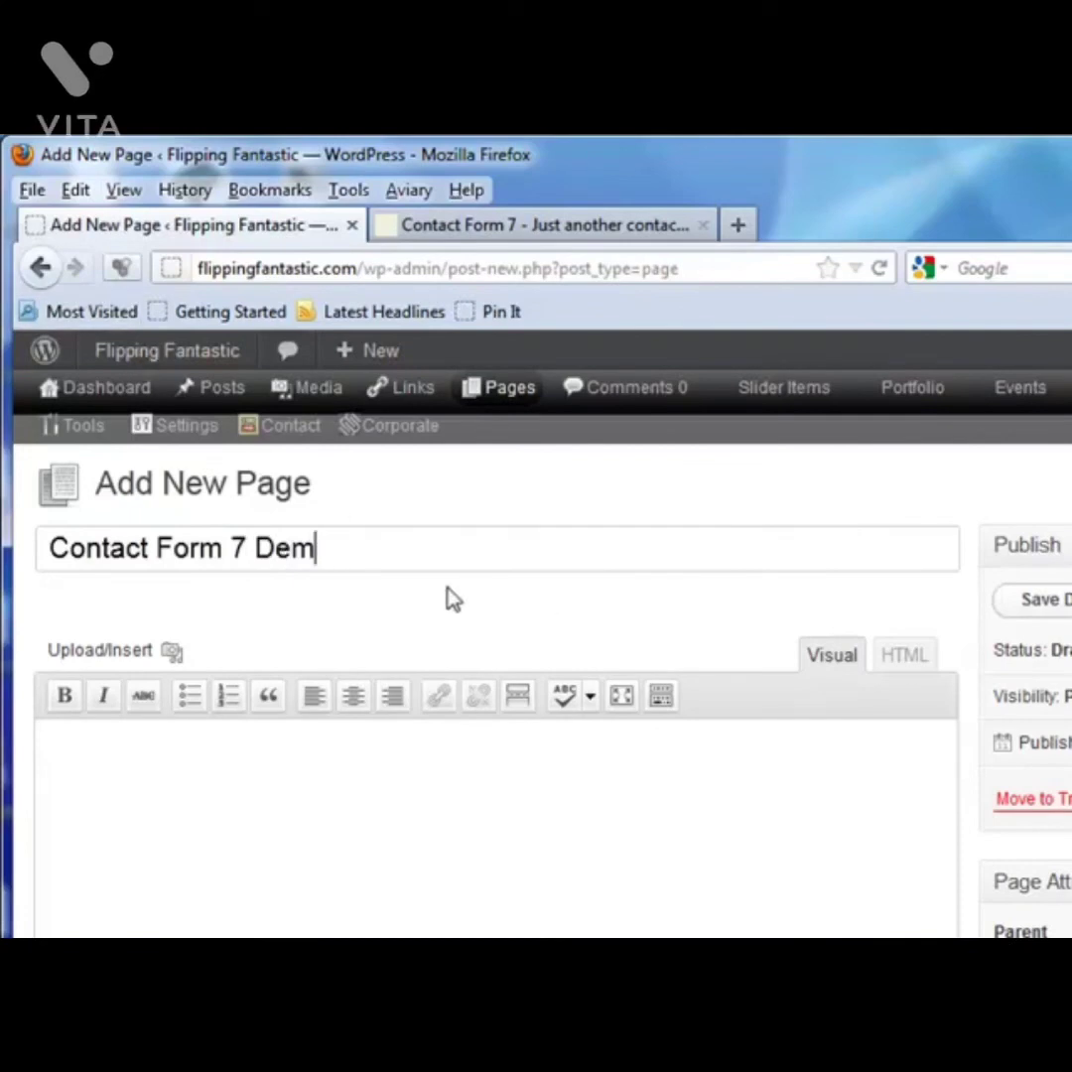
pyautogui.write('o')
# Switch the new page's content editor from Visual to HTML mode.
pyautogui.click(890, 663)
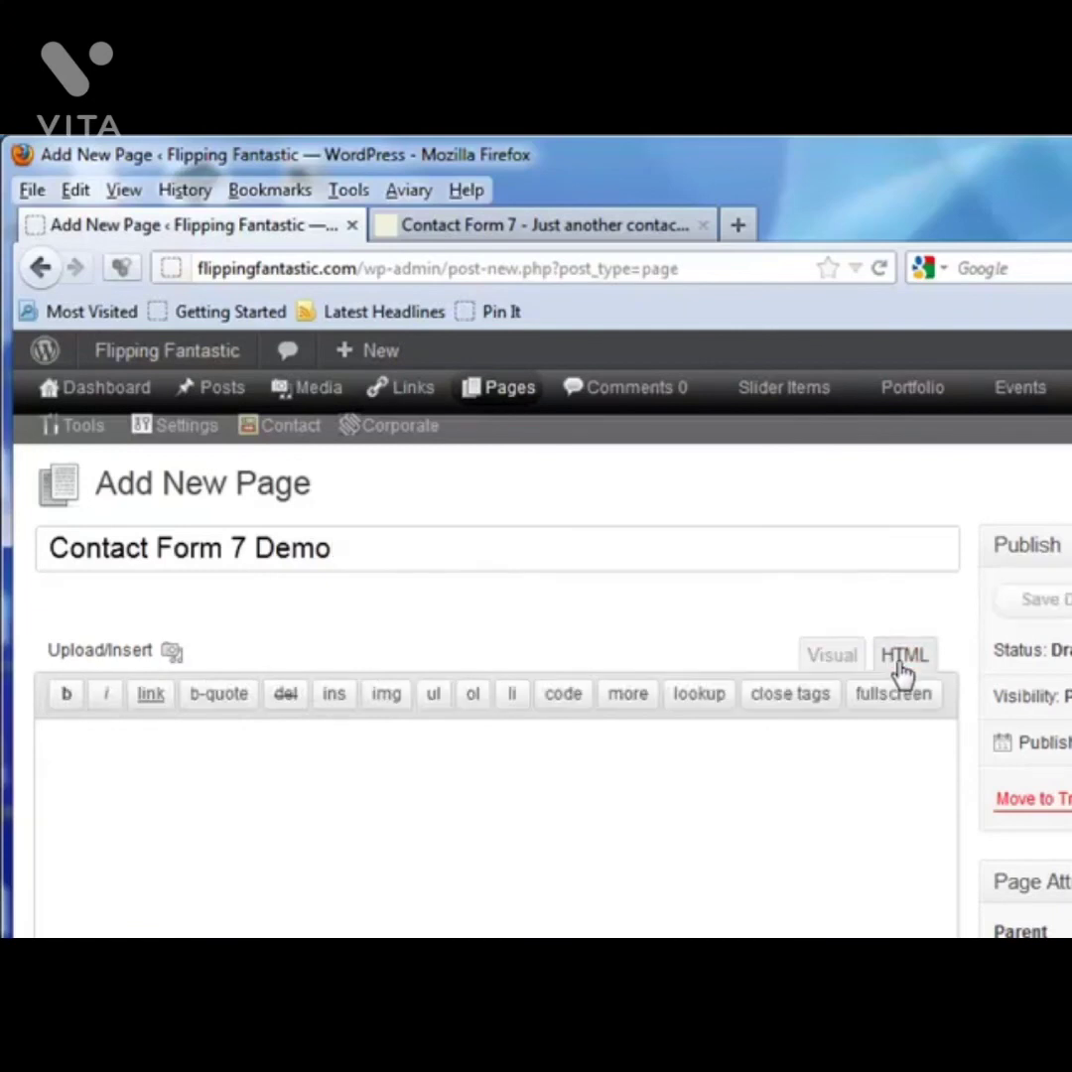
pyautogui.click(841, 670)
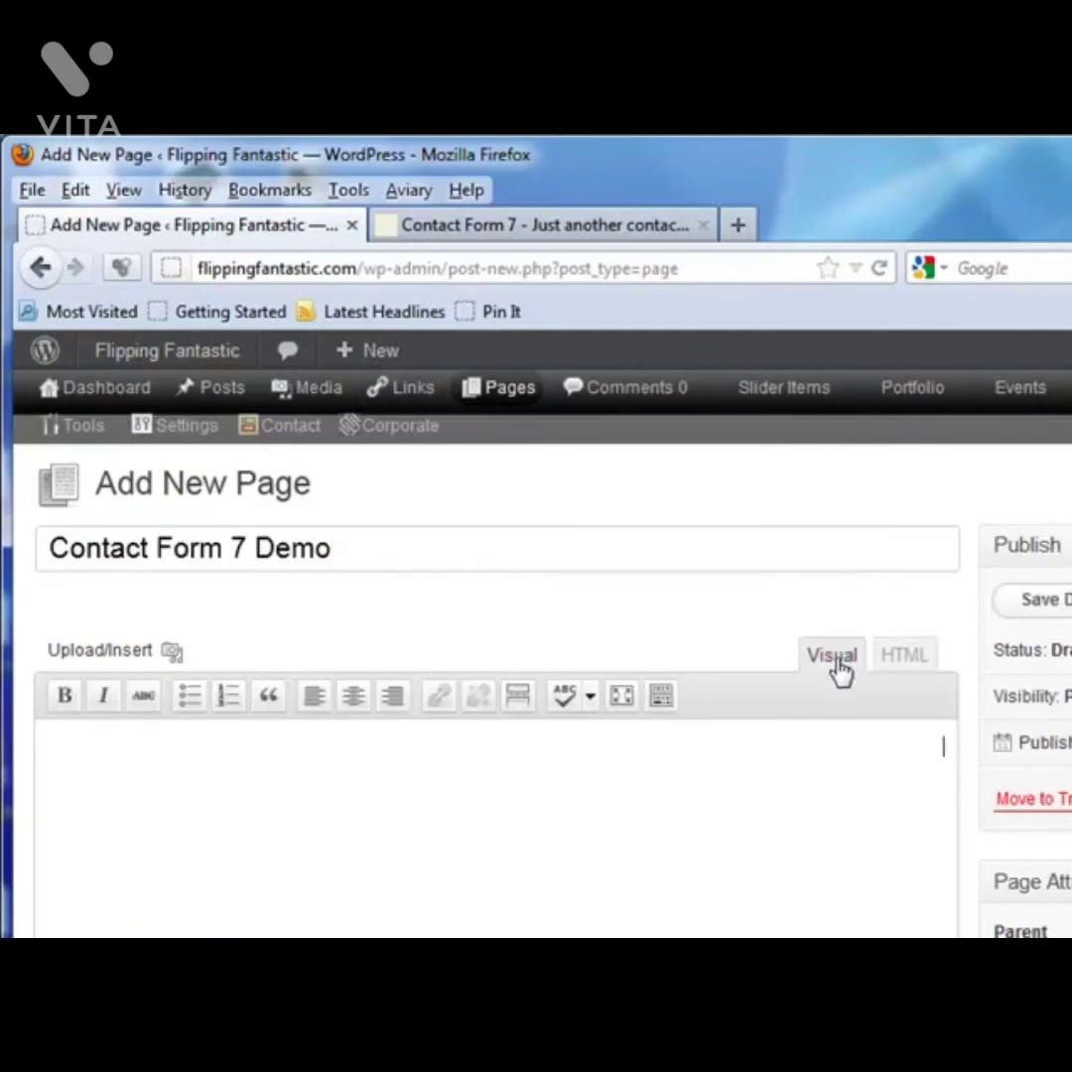
pyautogui.click(901, 672)
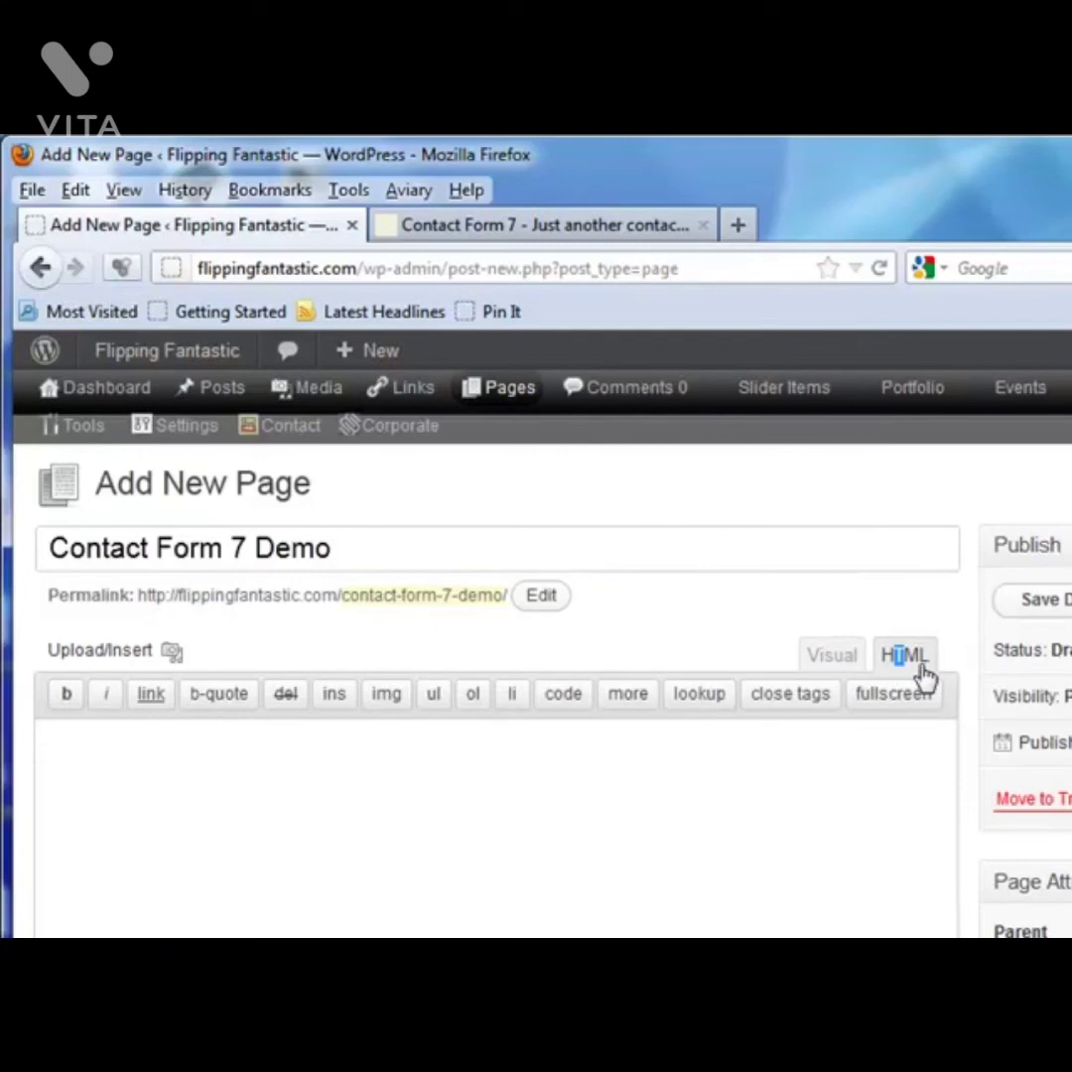
# Paste the copied shortcode [contact-form-7 id="1943" title="Contact form 1"] into the page content and publish the page.
pyautogui.click(473, 754)
pyautogui.rightClick(462, 755)
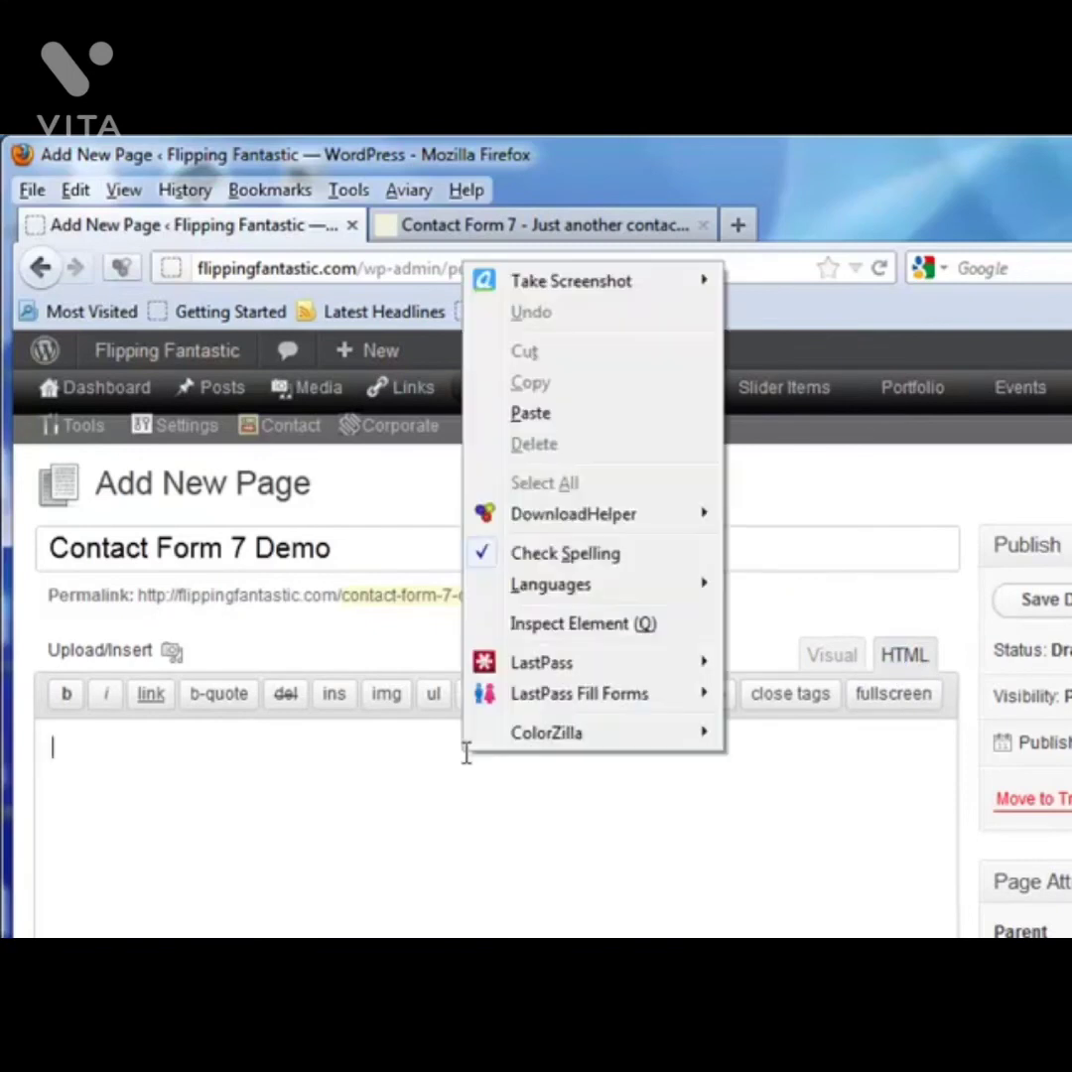
pyautogui.click(555, 417)
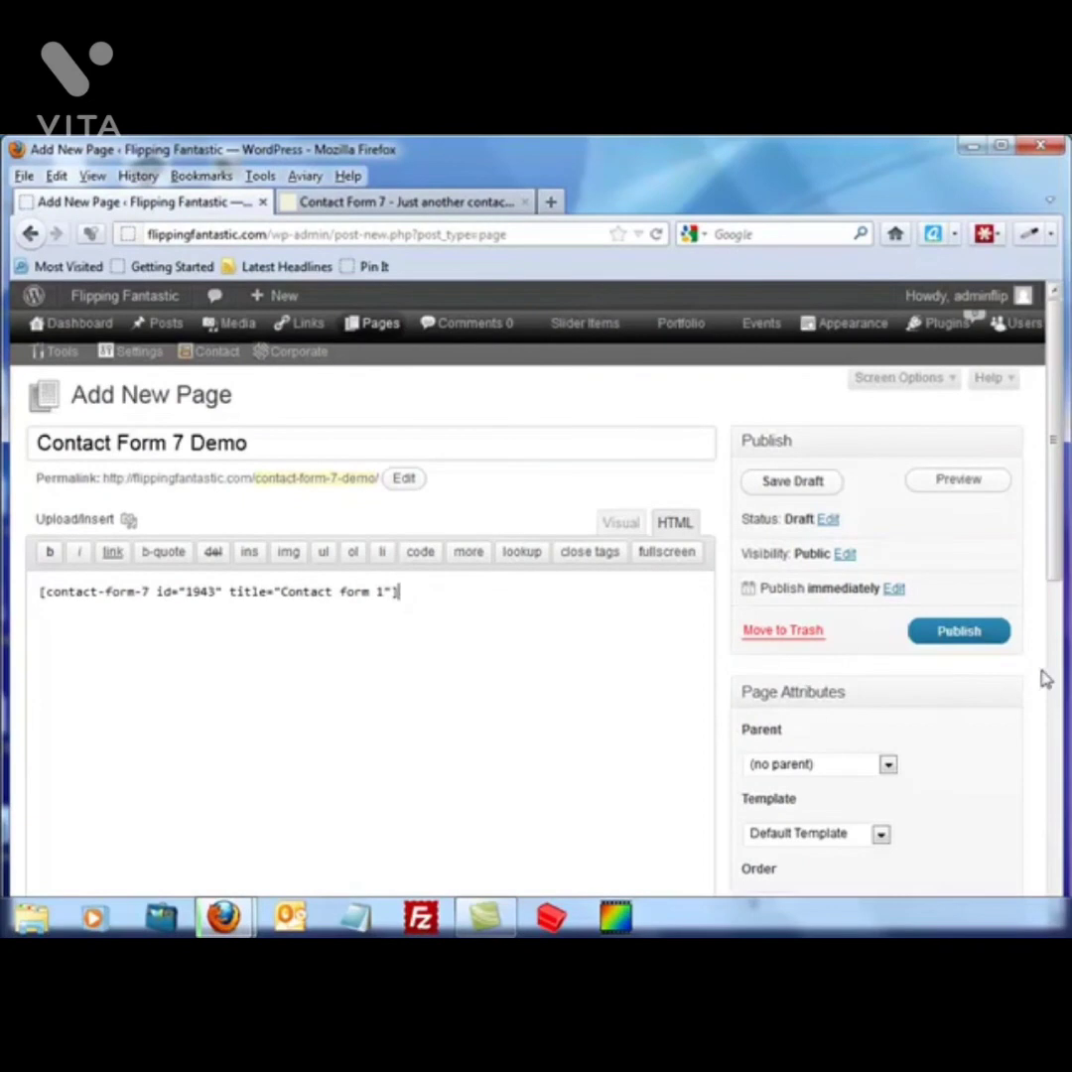
pyautogui.click(961, 635)
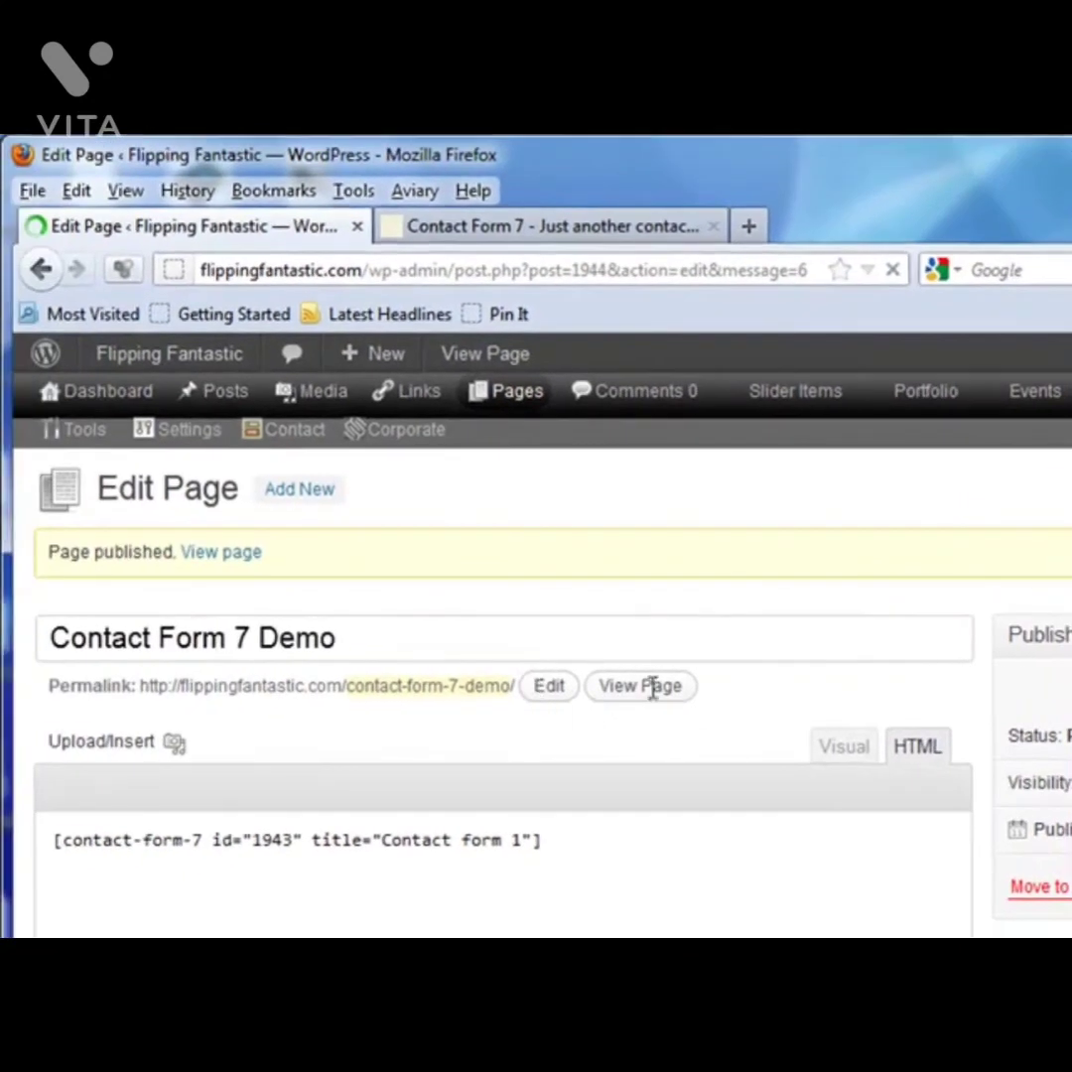
# View the published Contact Form 7 Demo page and examine the contact form's fields from the name field down to the Send button.
pyautogui.click(655, 687)
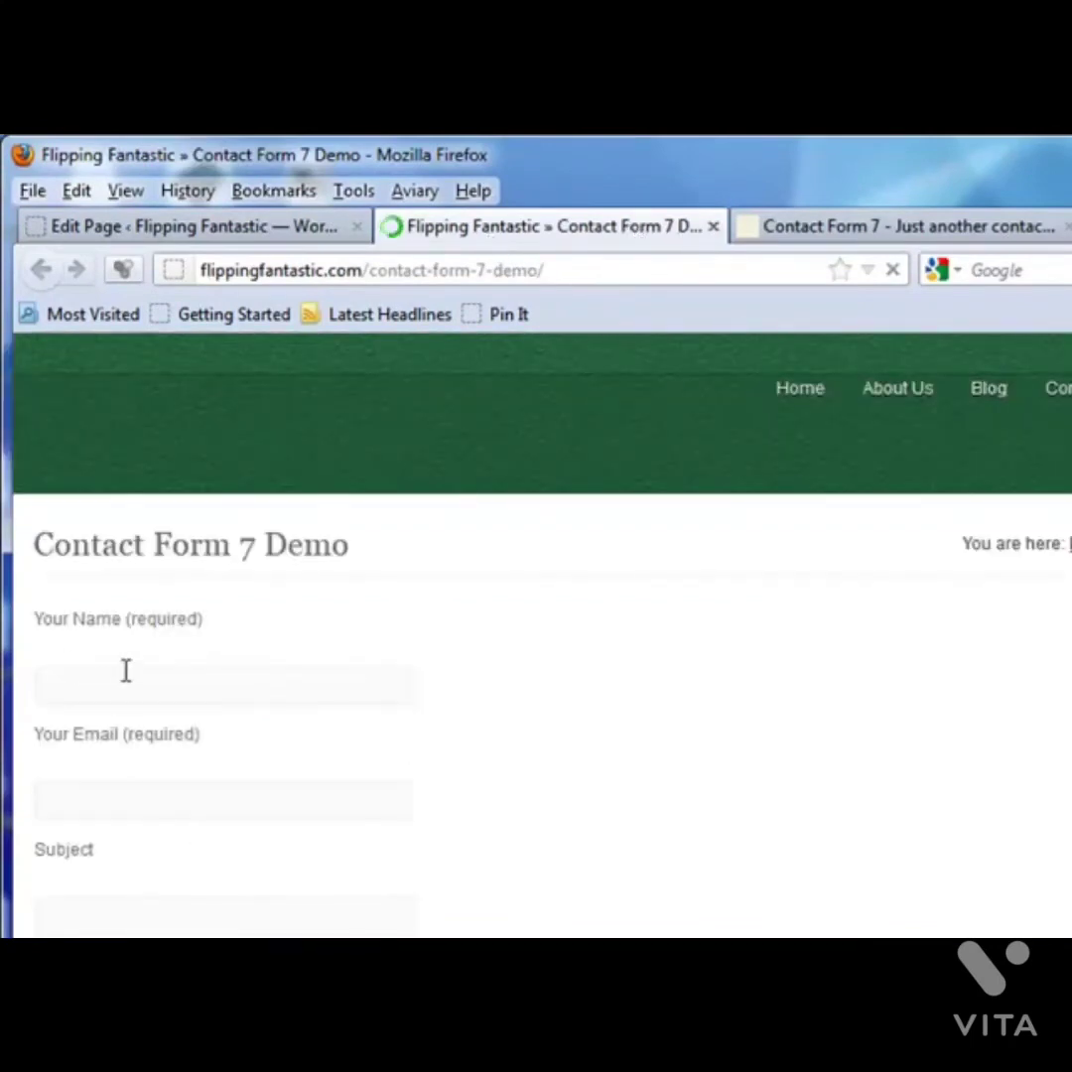
pyautogui.scroll(-3, 198, 901)
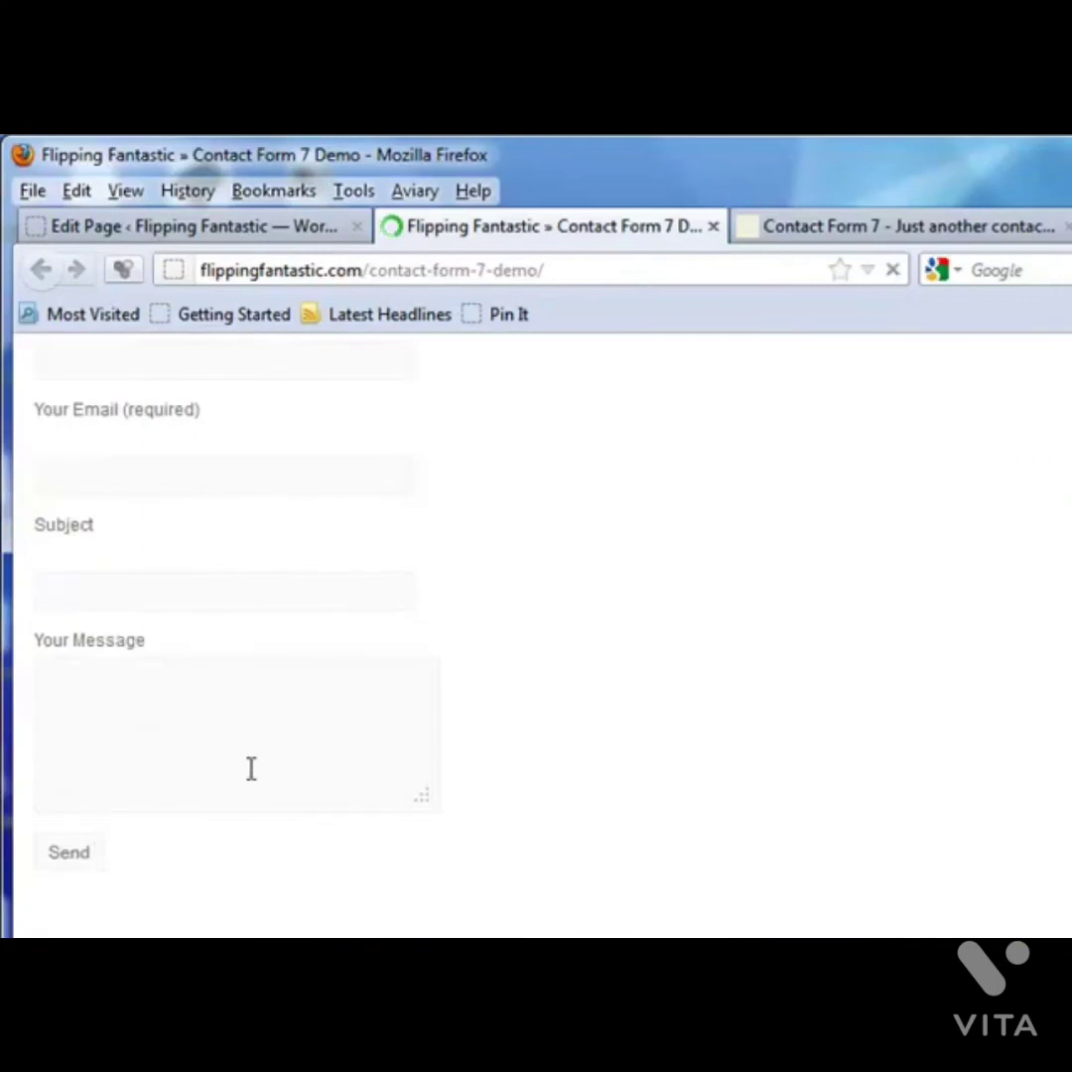
pyautogui.scroll(3, 195, 763)
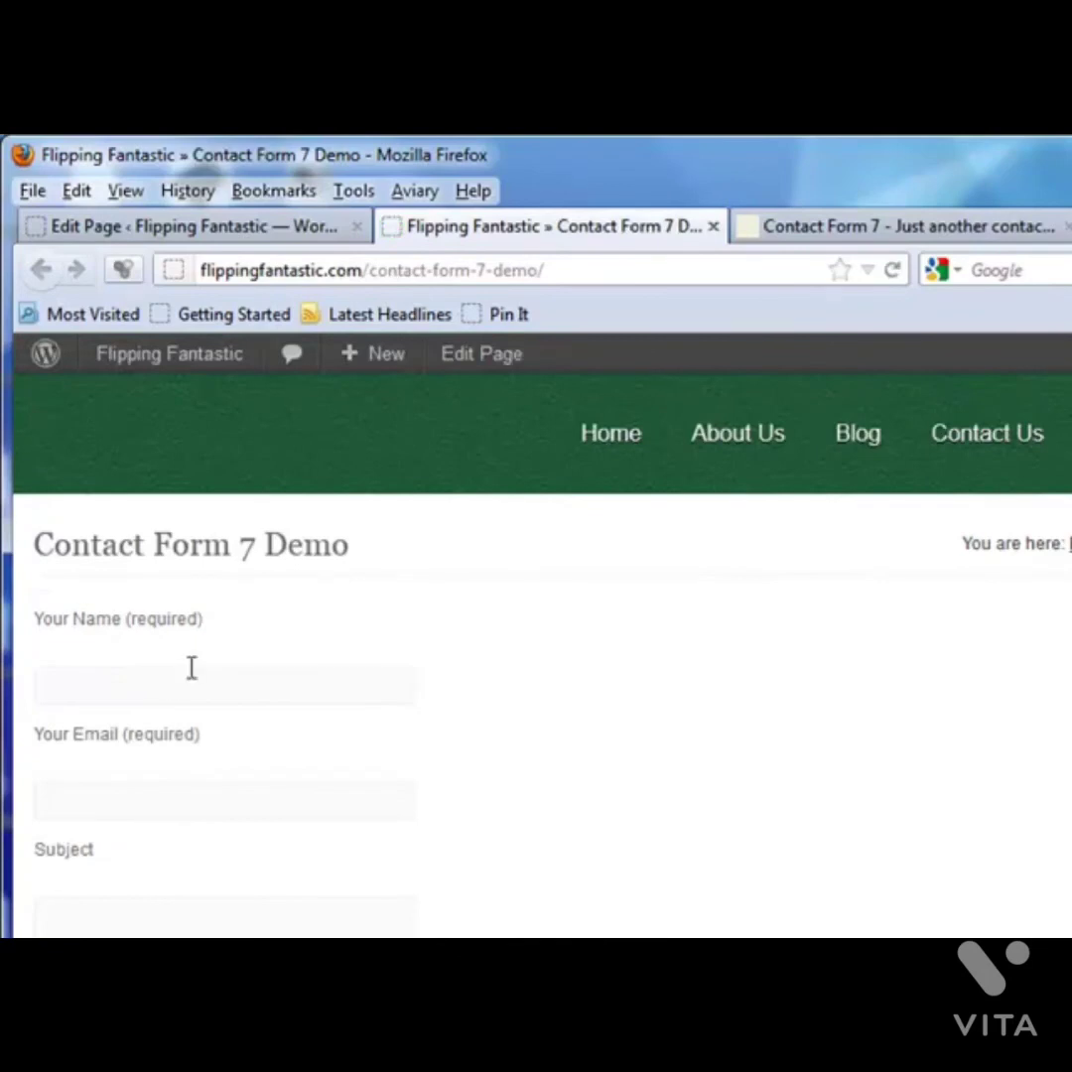
pyautogui.scroll(-3, 189, 669)
pyautogui.scroll(3, 149, 730)
pyautogui.scroll(-3, 113, 554)
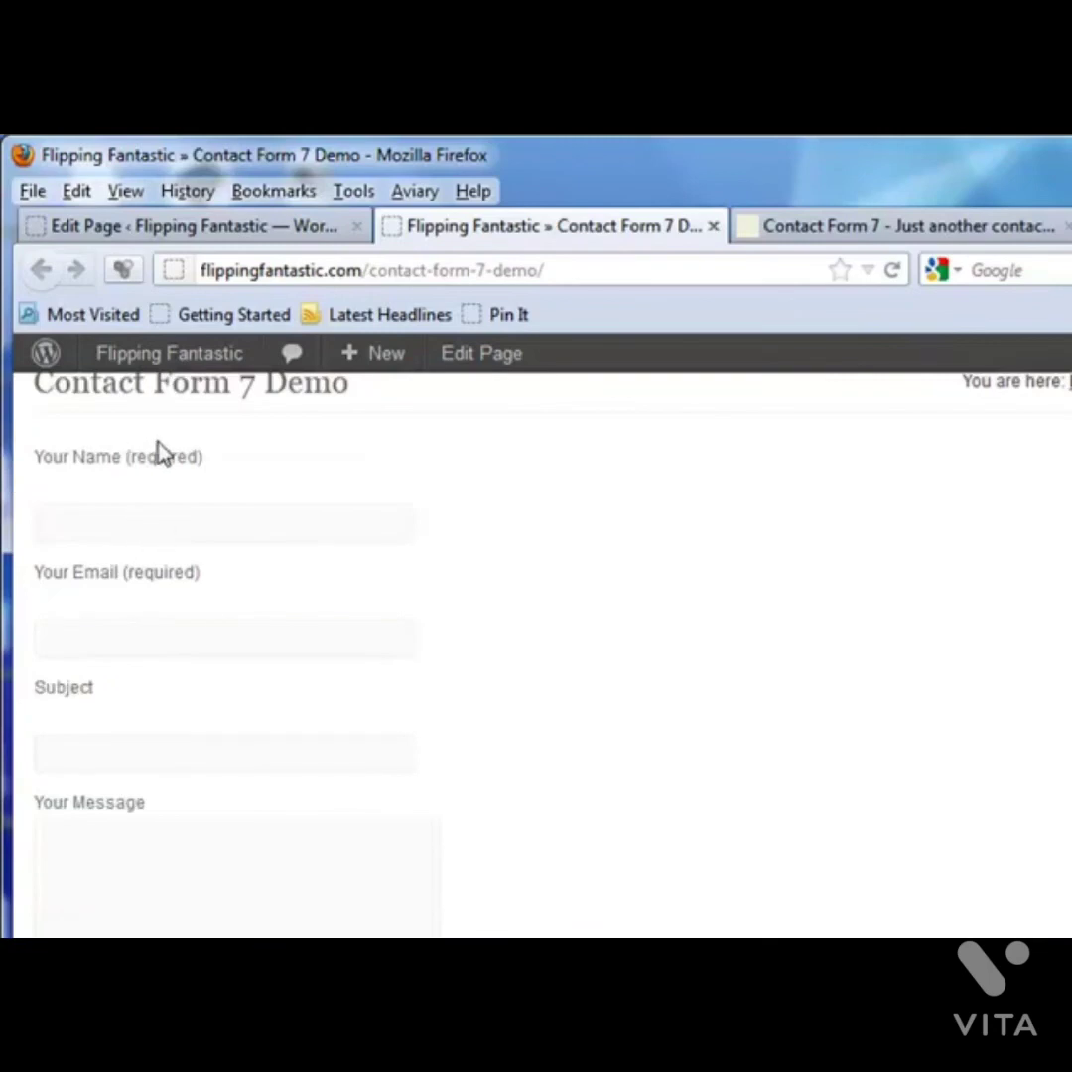
pyautogui.scroll(-3, 367, 744)
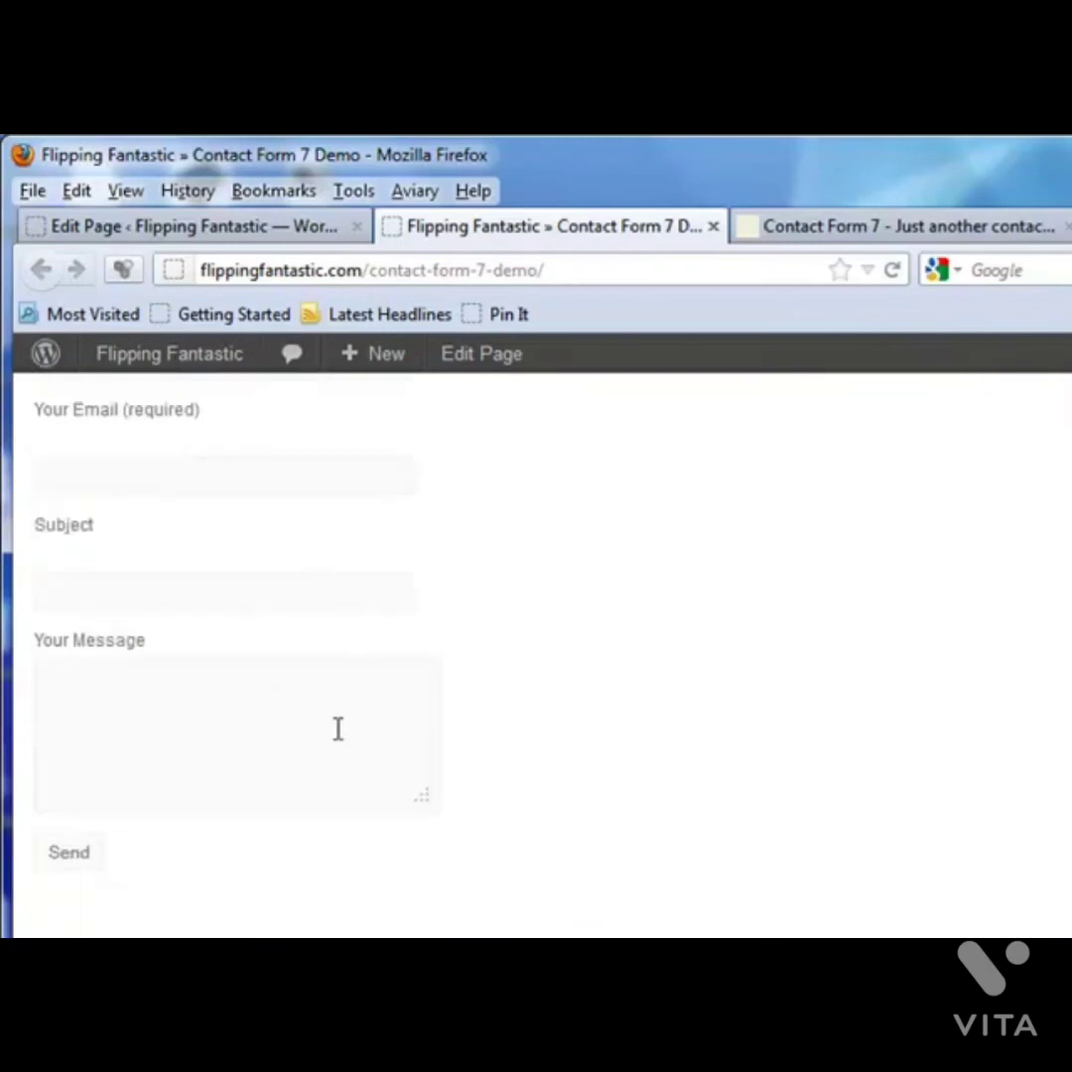
pyautogui.scroll(6, 390, 749)
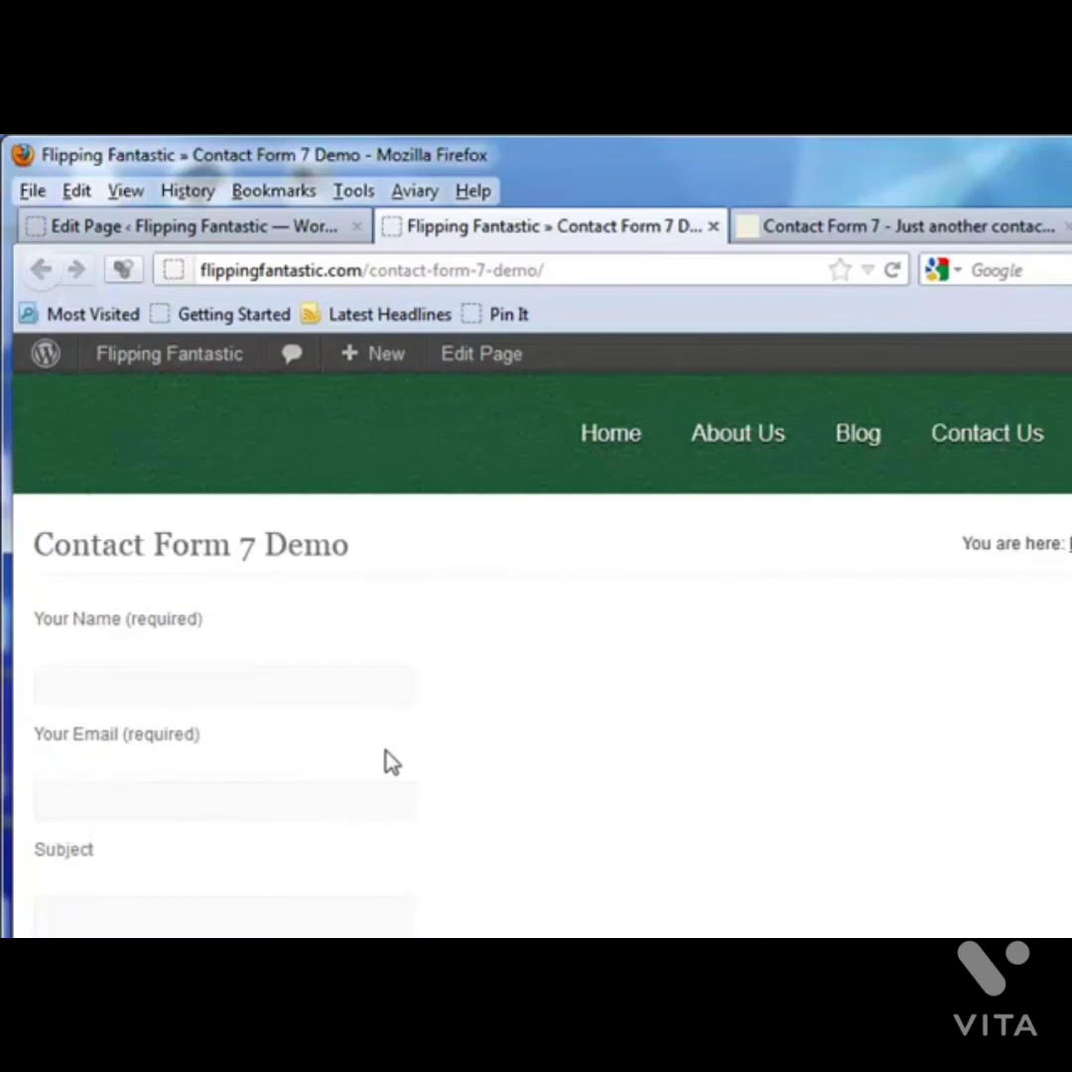